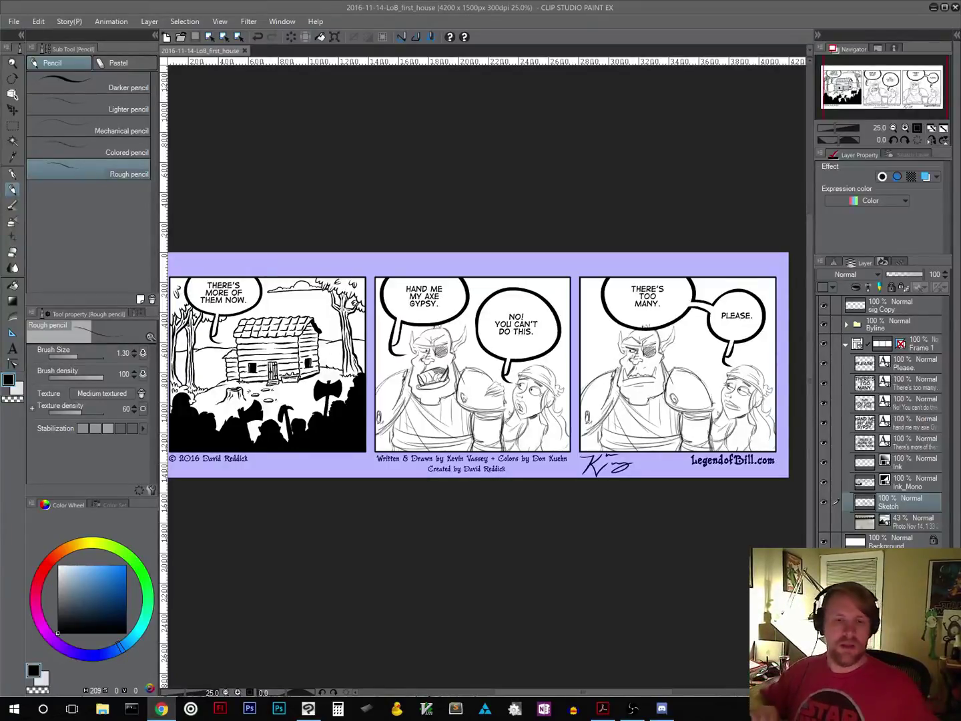
Step: Switch to the Inker - Manga Studio 4 Brush pen and lower the Sketch layer's opacity to 24%
click(12, 174)
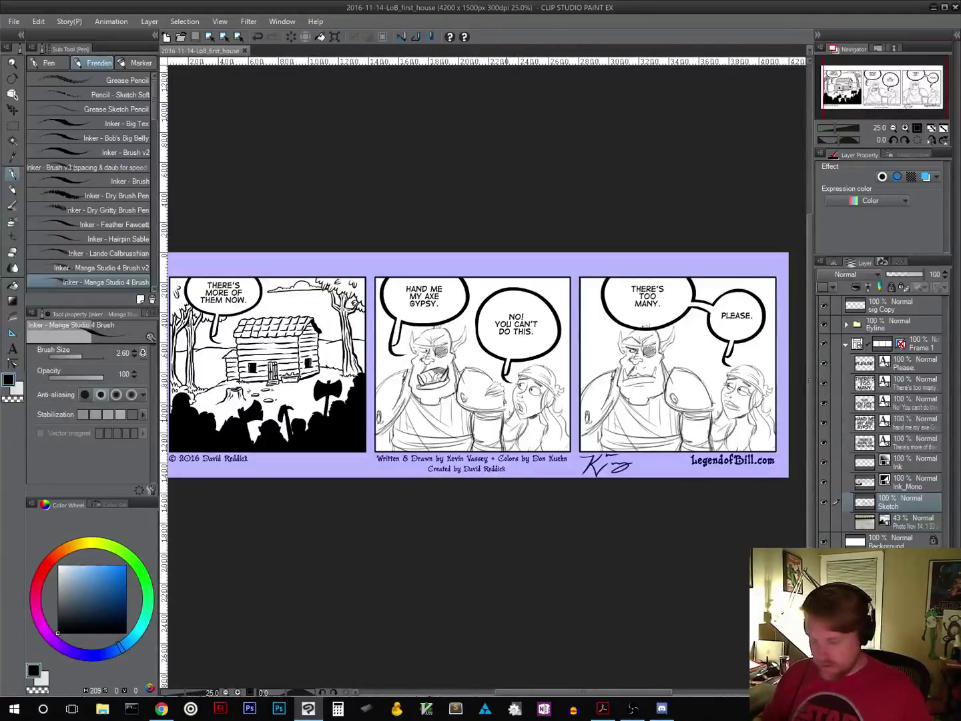
drag(514, 511, 485, 494)
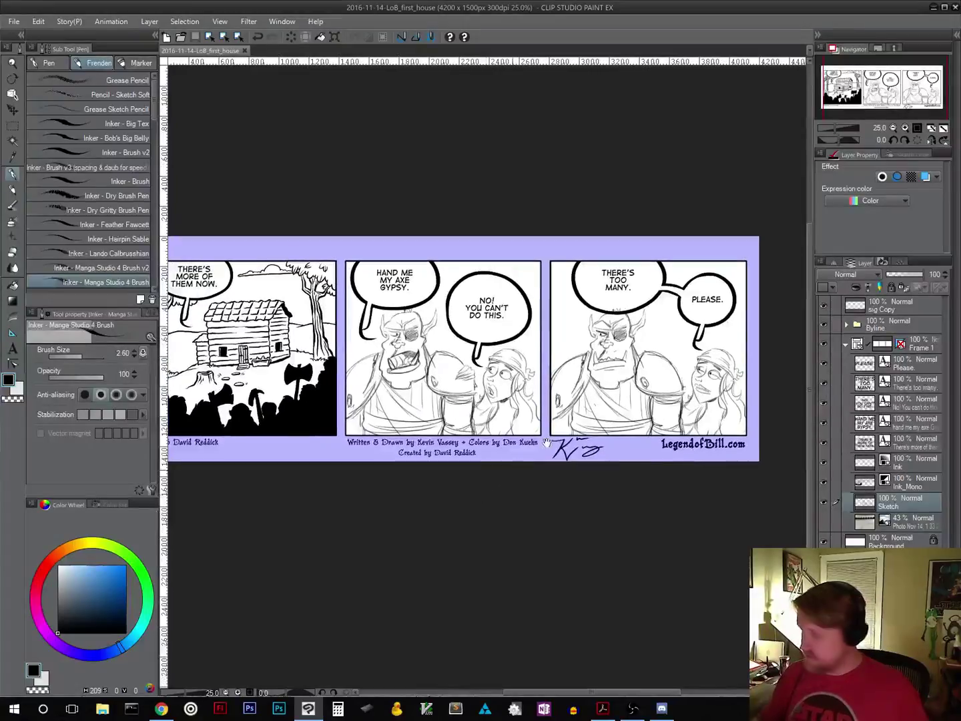
click(915, 128)
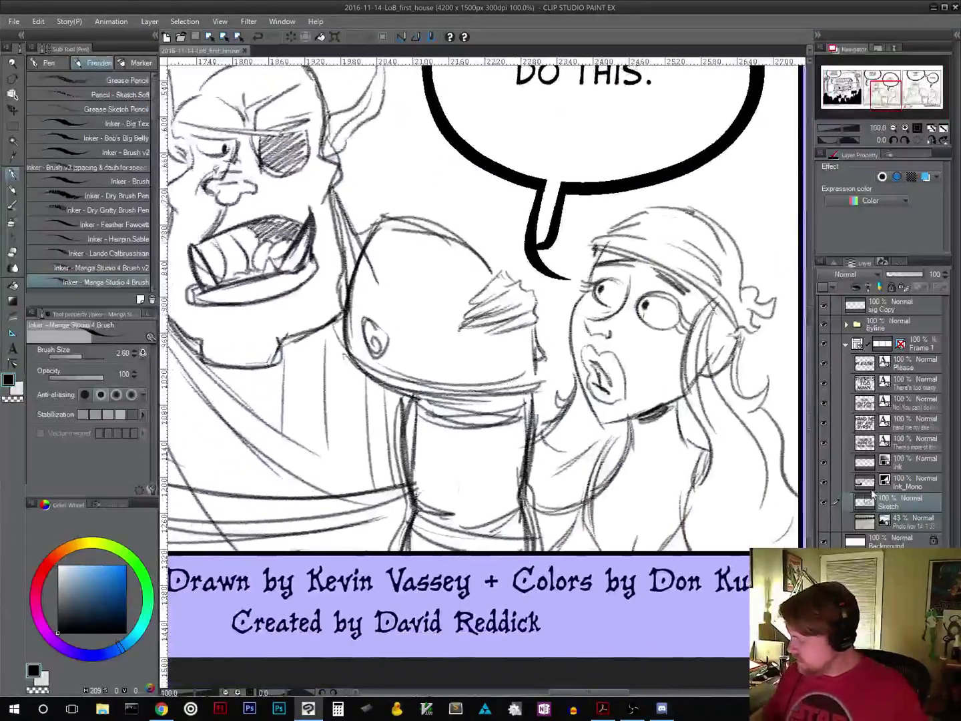
click(896, 275)
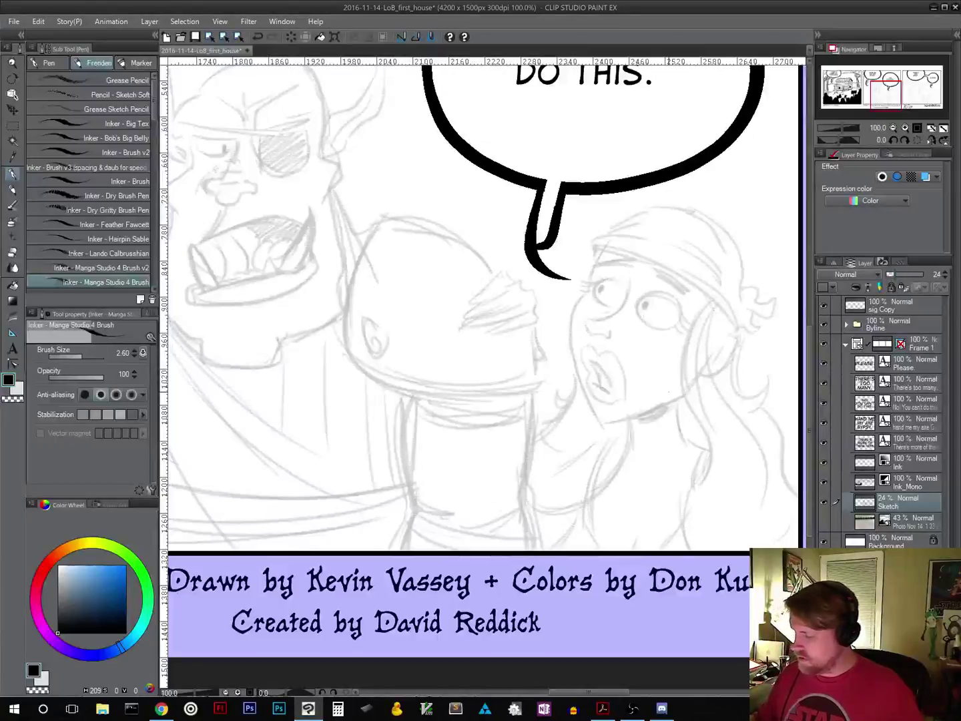
Step: Ink the nose bridge and nose of the eyepatched ogre in the second comic panel on the Ink_Mono layer
drag(392, 303, 274, 536)
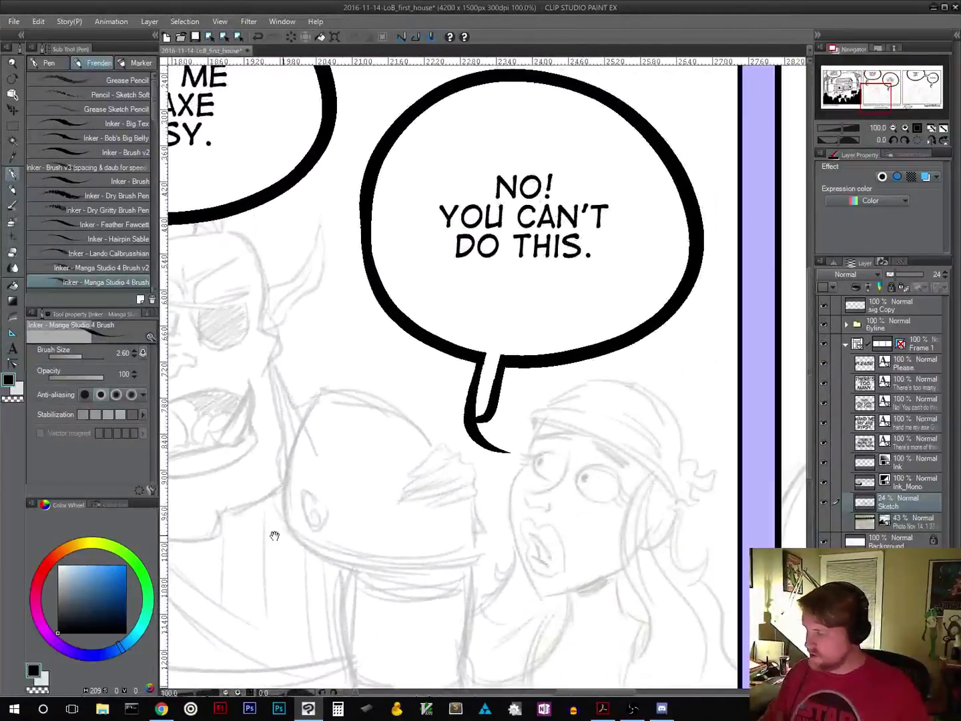
drag(784, 545, 351, 515)
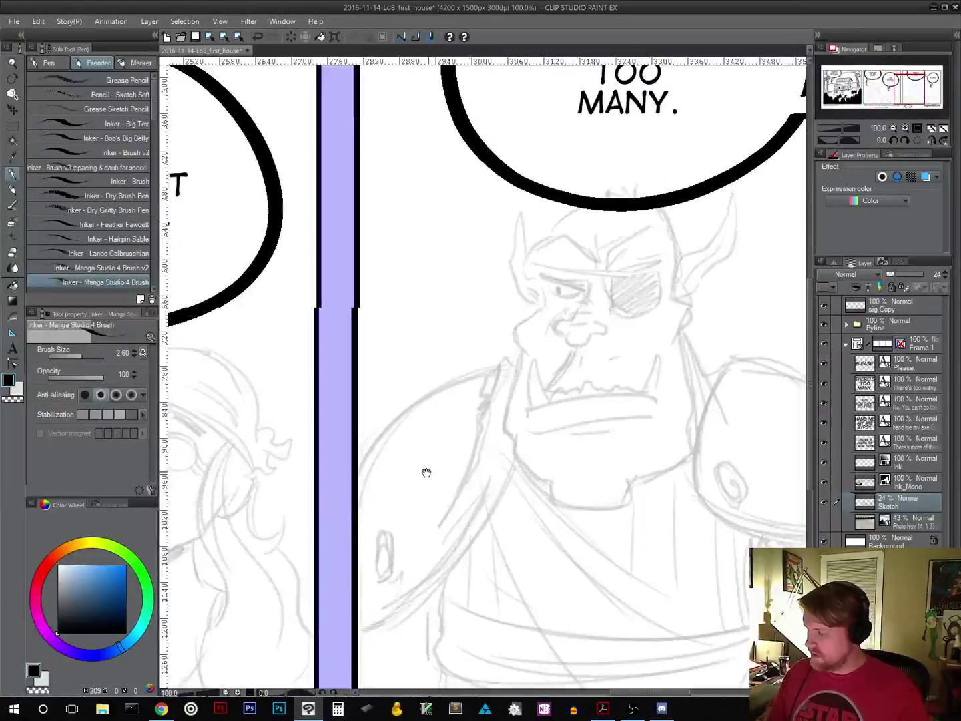
drag(426, 471, 420, 532)
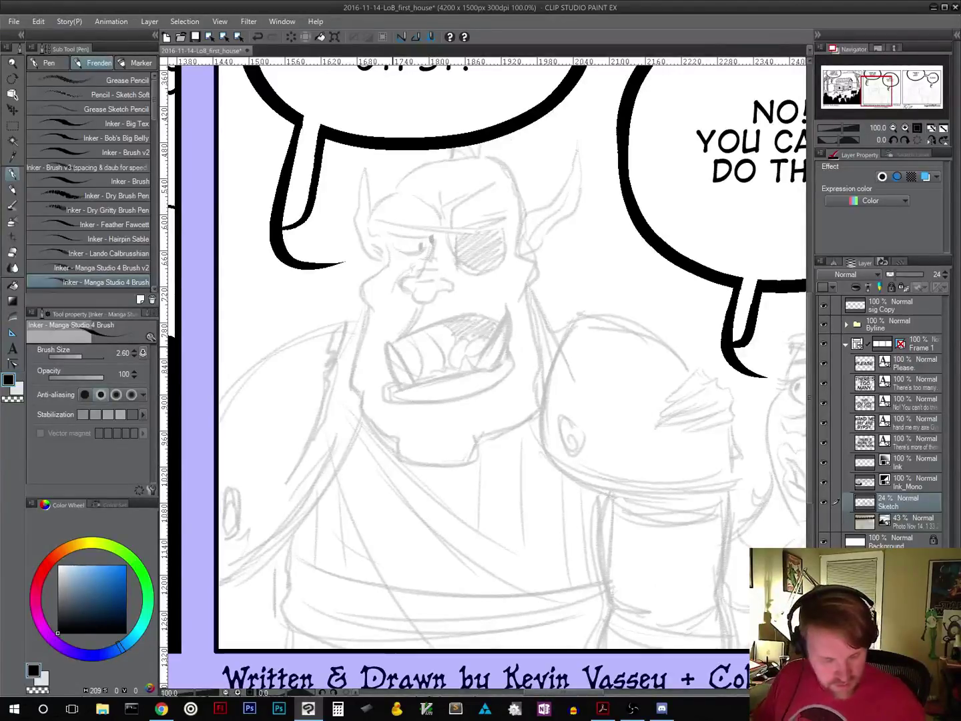
click(901, 479)
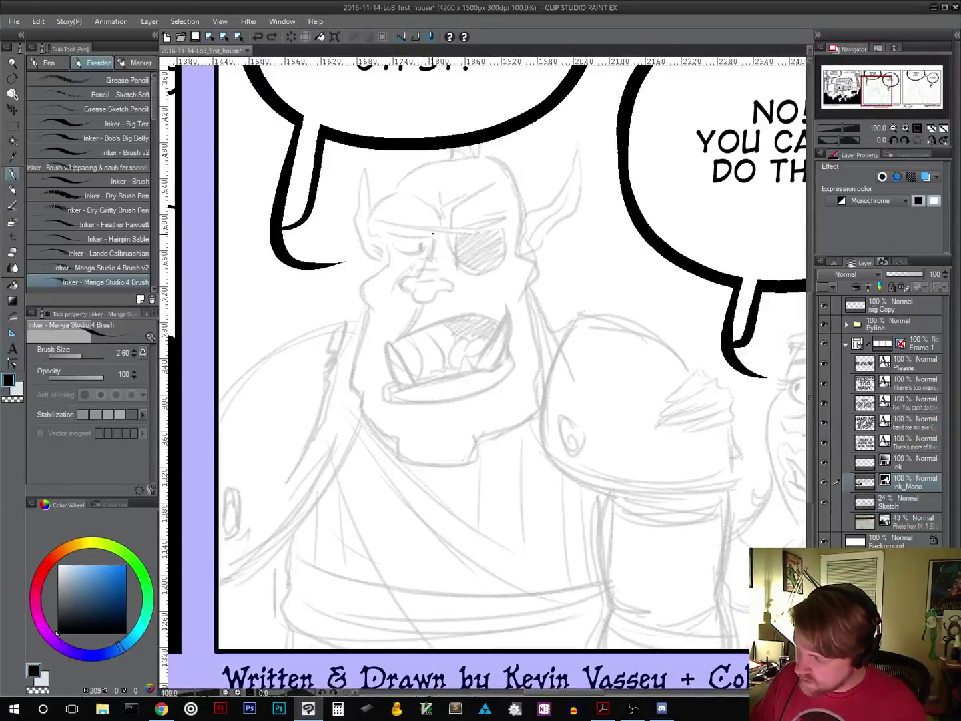
mouse_move(431, 237)
mouse_down()
mouse_move(420, 275)
mouse_move(431, 280)
mouse_up()
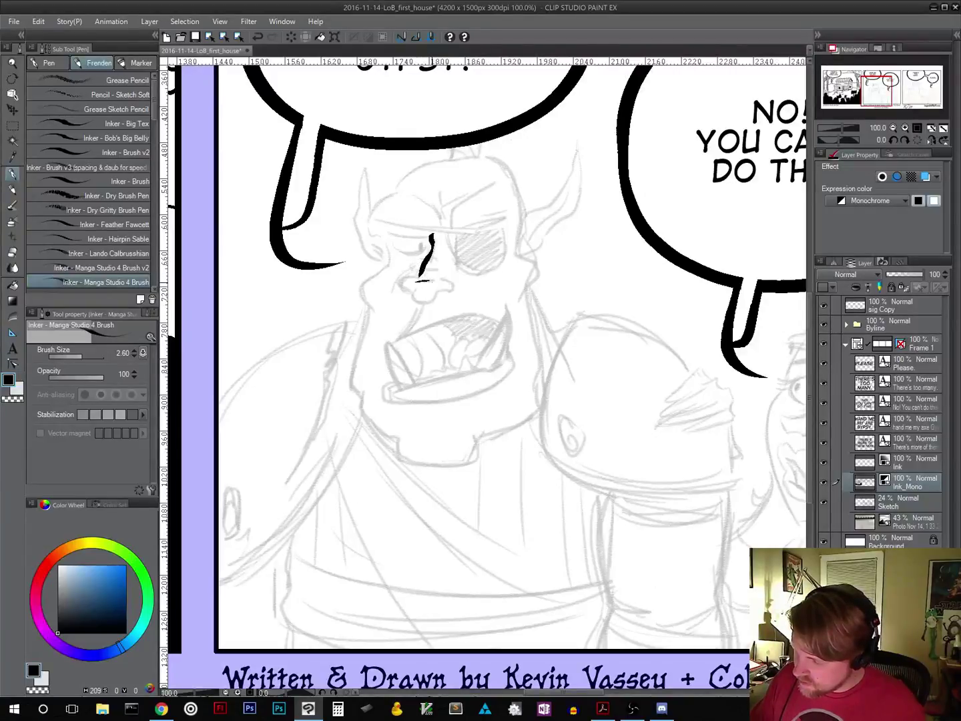
key(ctrl+z)
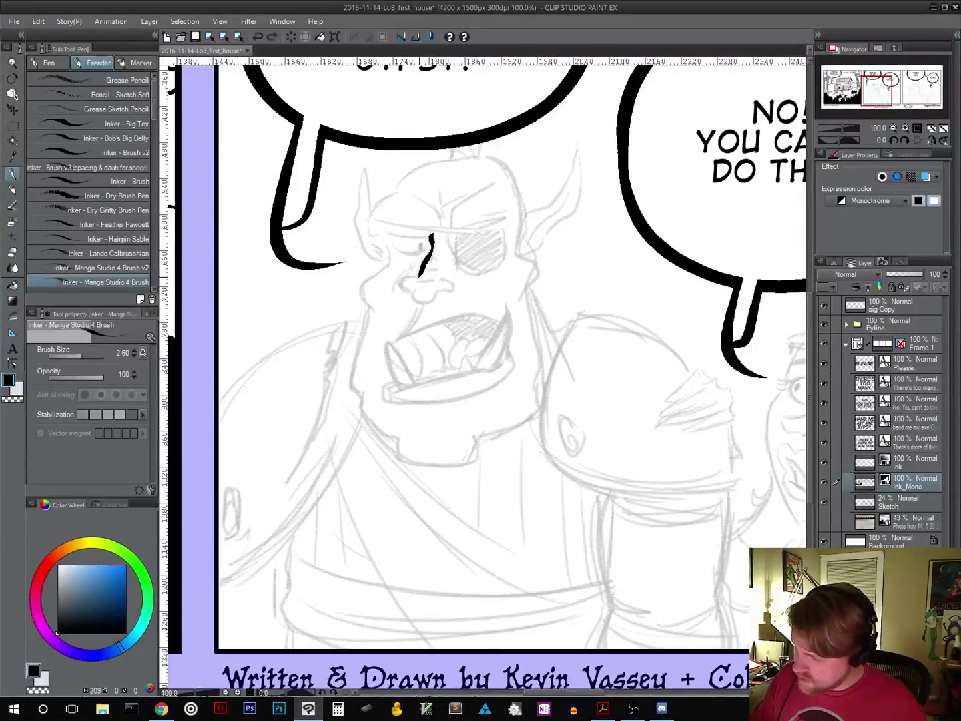
mouse_move(415, 280)
mouse_down()
mouse_move(431, 279)
mouse_move(400, 285)
mouse_move(424, 307)
mouse_move(455, 280)
mouse_move(393, 288)
mouse_up()
Step: Ink the curved cheek crease running from beside the ogre's nose toward the right mouth corner, undoing and redrawing the first attempt
drag(452, 272, 504, 317)
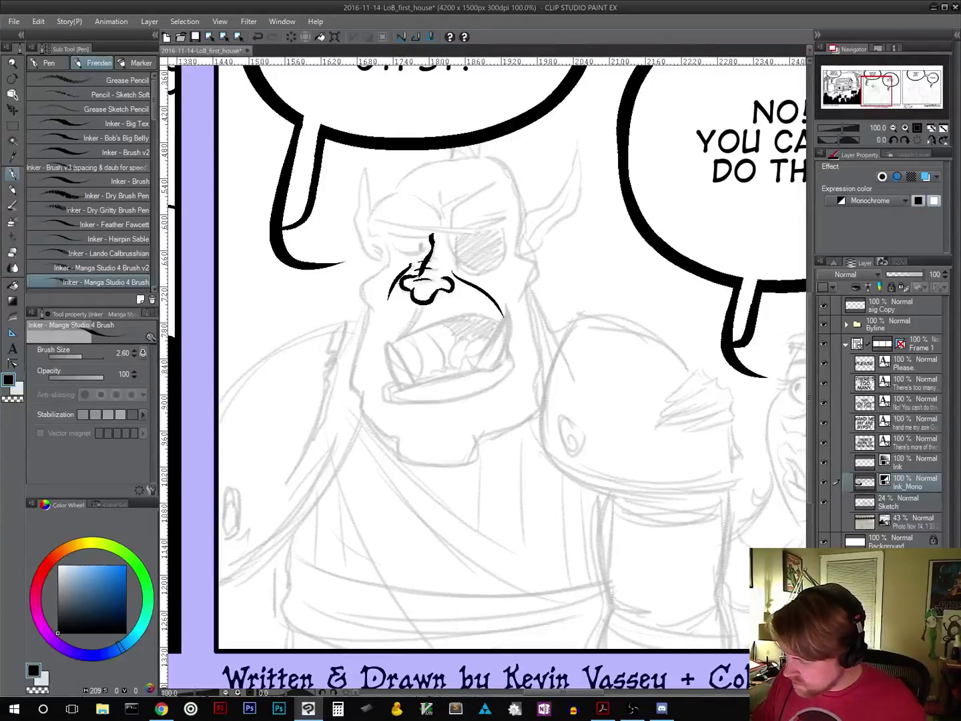
key(ctrl+z)
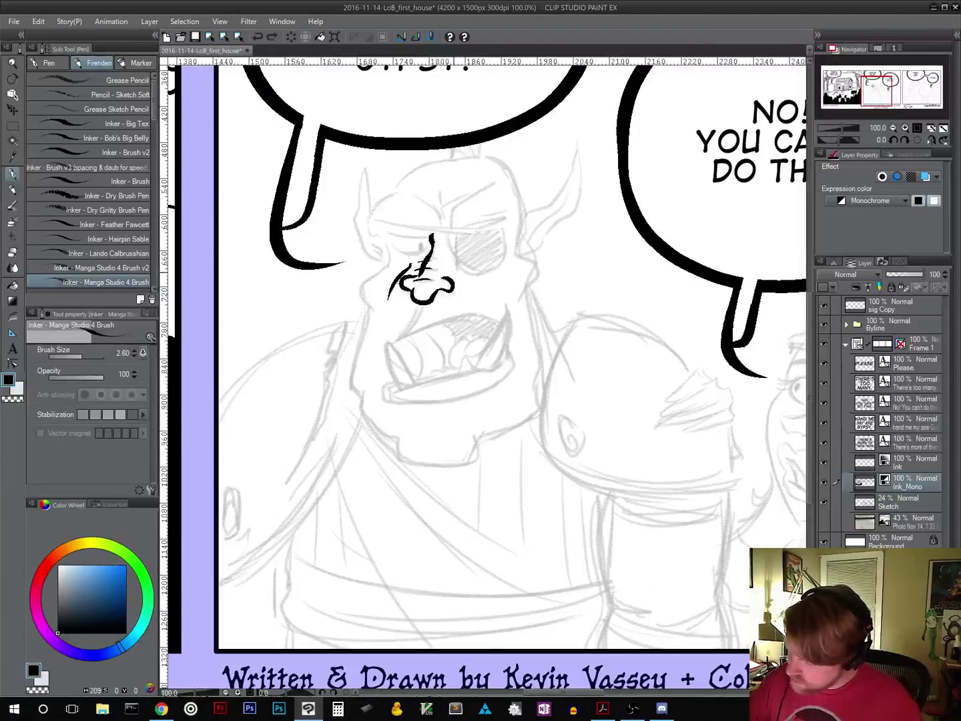
drag(454, 272, 496, 307)
key(ctrl+z)
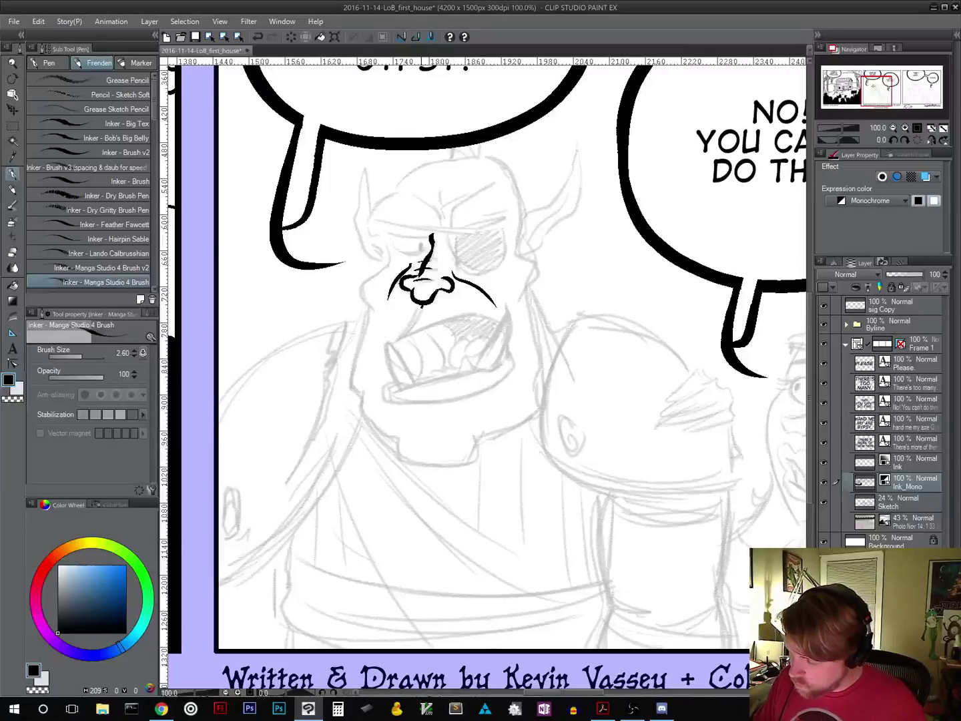
Step: Ink the crease below the ogre's nose, the upper mouth line and the thick lower lip over the sketch
mouse_move(422, 304)
mouse_down()
mouse_move(400, 337)
mouse_move(449, 318)
mouse_move(495, 326)
mouse_up()
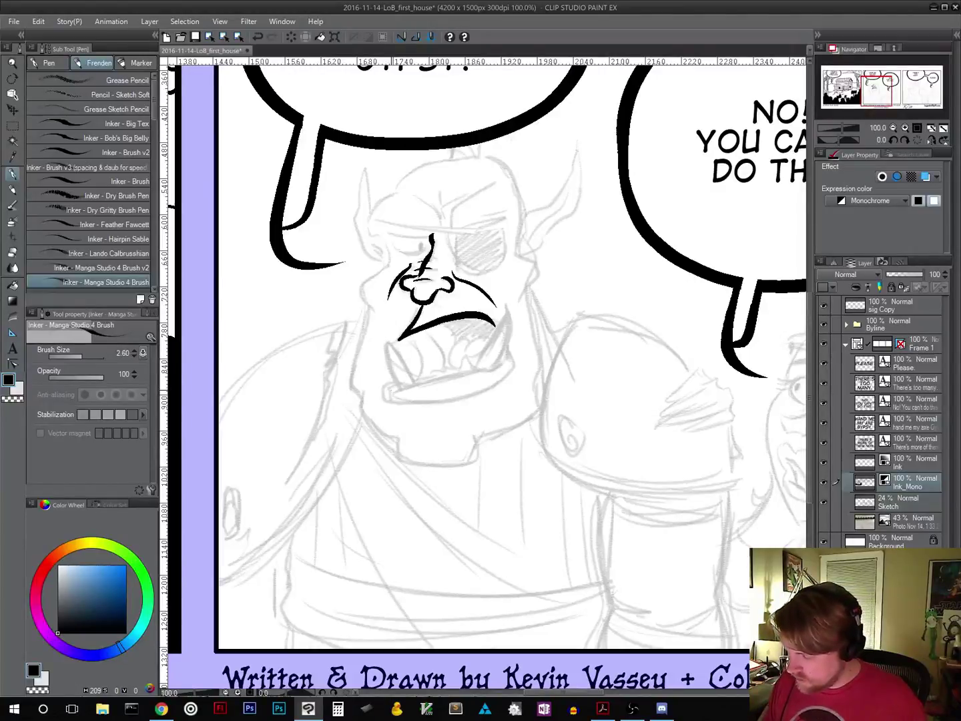
drag(392, 393, 479, 374)
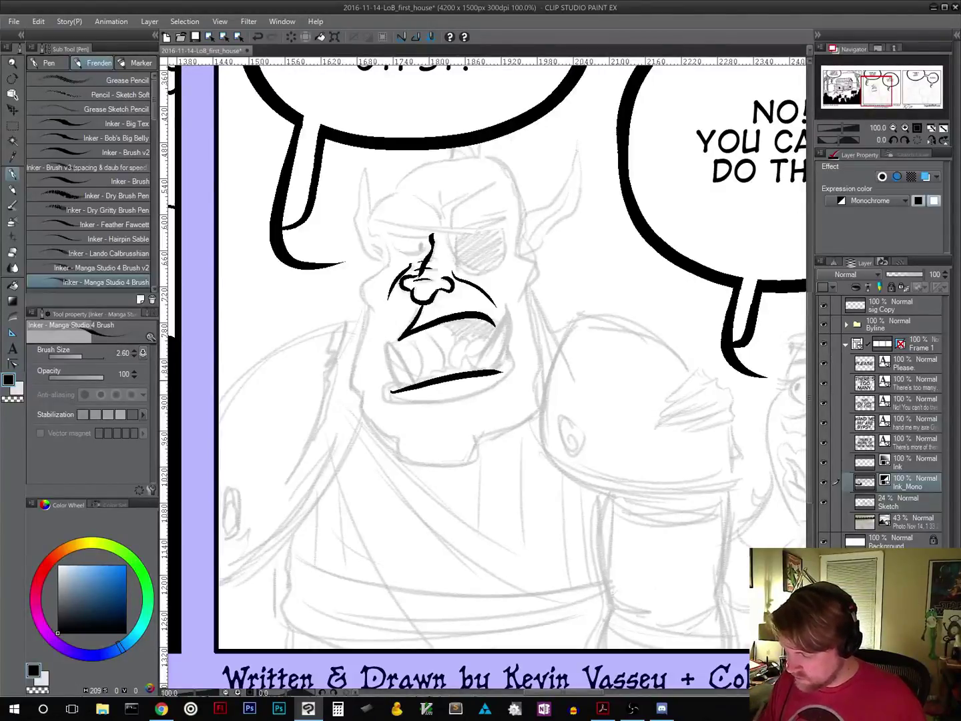
mouse_move(392, 385)
mouse_down()
mouse_move(381, 400)
mouse_move(396, 406)
mouse_move(465, 404)
mouse_move(514, 370)
mouse_up()
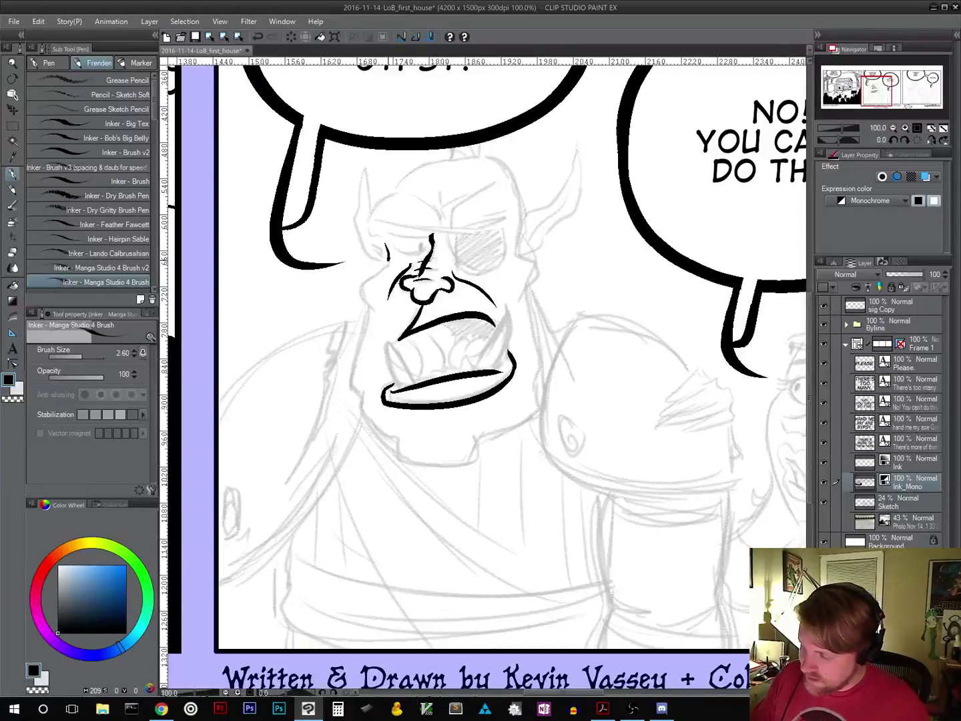
Step: Ink the ogre's head outline, from the left cheek around the jaw and chin, up the right side and over the skull
mouse_move(389, 260)
mouse_down()
mouse_move(359, 294)
mouse_move(374, 315)
mouse_move(352, 381)
mouse_move(367, 419)
mouse_move(407, 461)
mouse_move(474, 459)
mouse_move(477, 438)
mouse_move(548, 407)
mouse_move(539, 381)
mouse_move(548, 346)
mouse_move(533, 298)
mouse_up()
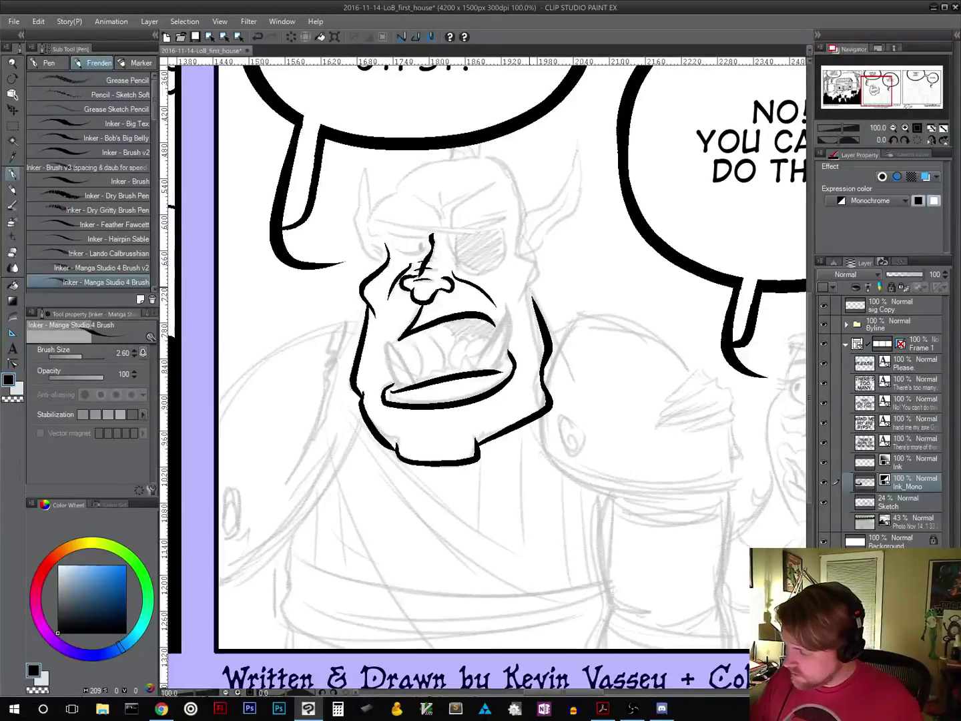
mouse_move(533, 302)
mouse_down()
mouse_move(538, 265)
mouse_move(523, 255)
mouse_move(517, 181)
mouse_move(502, 165)
mouse_move(457, 161)
mouse_up()
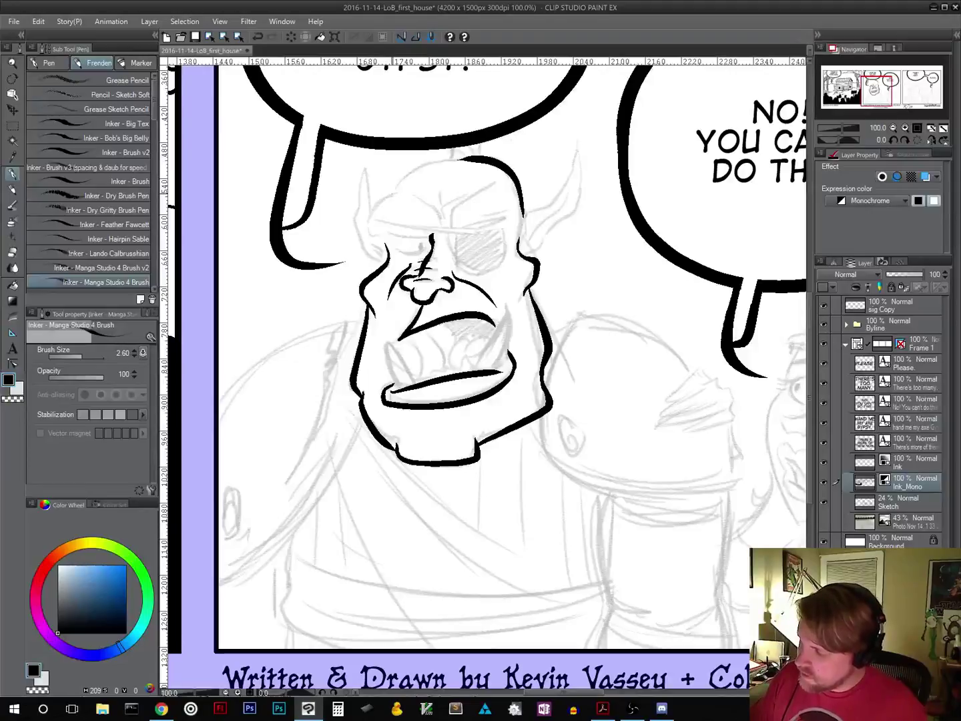
mouse_move(393, 194)
mouse_down()
mouse_move(402, 180)
mouse_move(466, 157)
mouse_up()
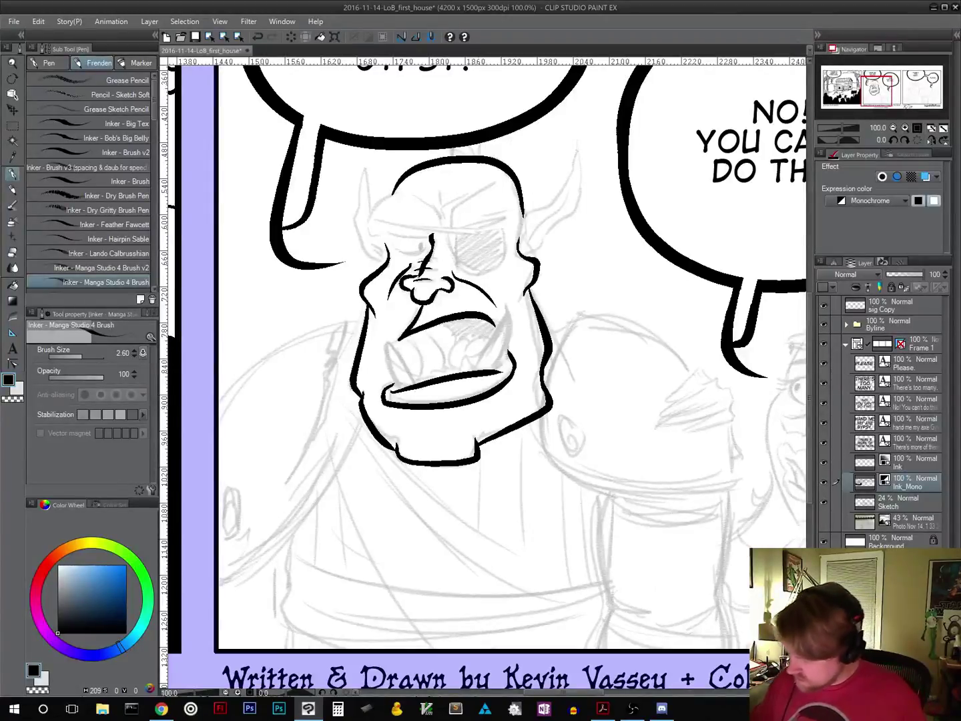
Step: Ink both tusks rising from the ogre's lower lip, undoing and redrawing the left tusk's strokes
mouse_move(482, 357)
mouse_down()
mouse_move(509, 309)
mouse_move(495, 373)
mouse_up()
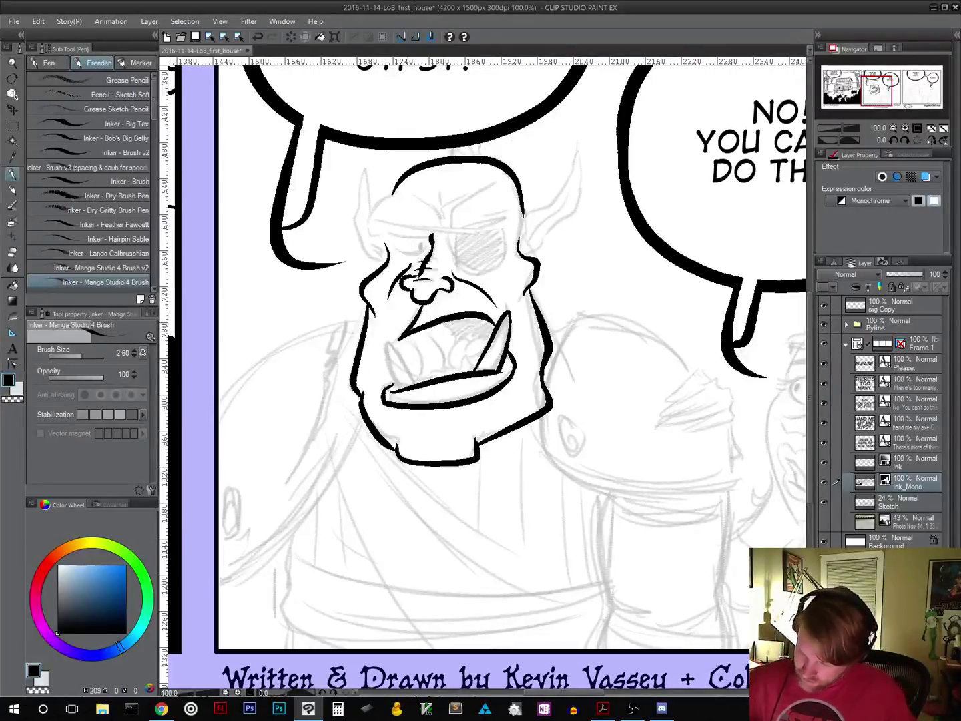
mouse_move(402, 359)
mouse_down()
mouse_move(406, 382)
mouse_move(386, 343)
mouse_move(400, 389)
mouse_up()
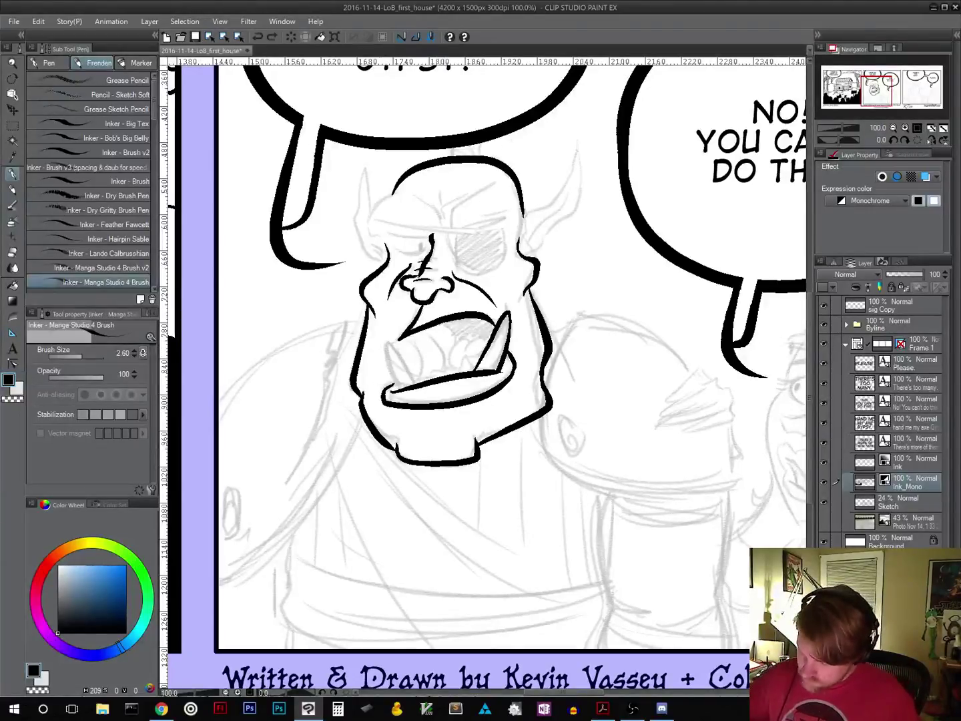
key(ctrl+z)
mouse_move(407, 371)
mouse_down()
mouse_move(386, 344)
mouse_move(383, 363)
mouse_move(399, 388)
mouse_up()
key(ctrl+z)
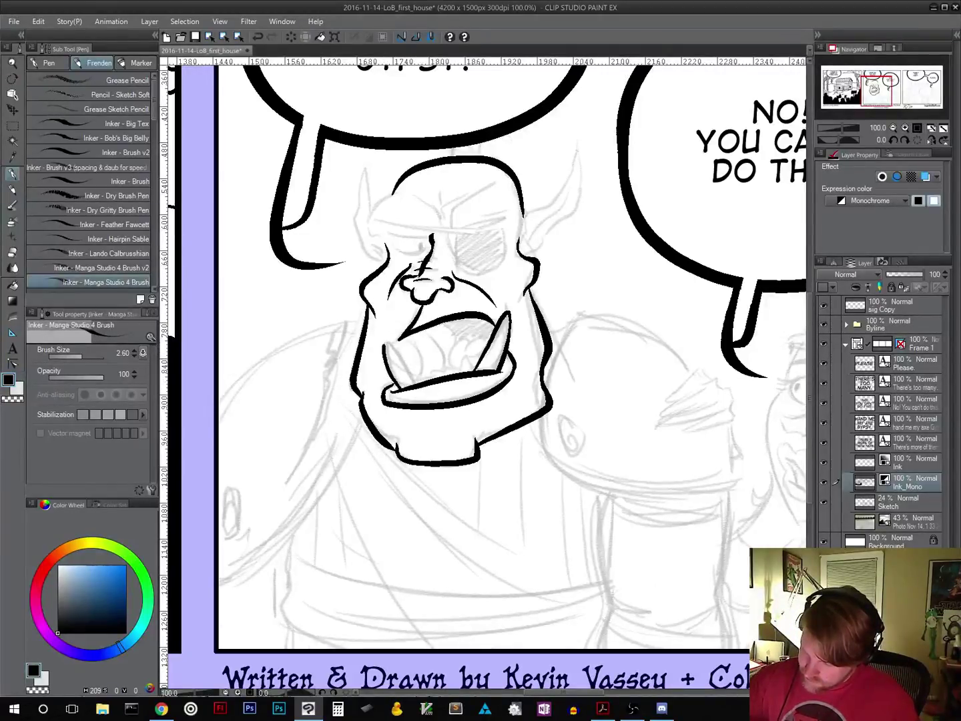
key(ctrl+z)
mouse_move(395, 384)
mouse_down()
mouse_move(386, 344)
mouse_move(418, 385)
mouse_up()
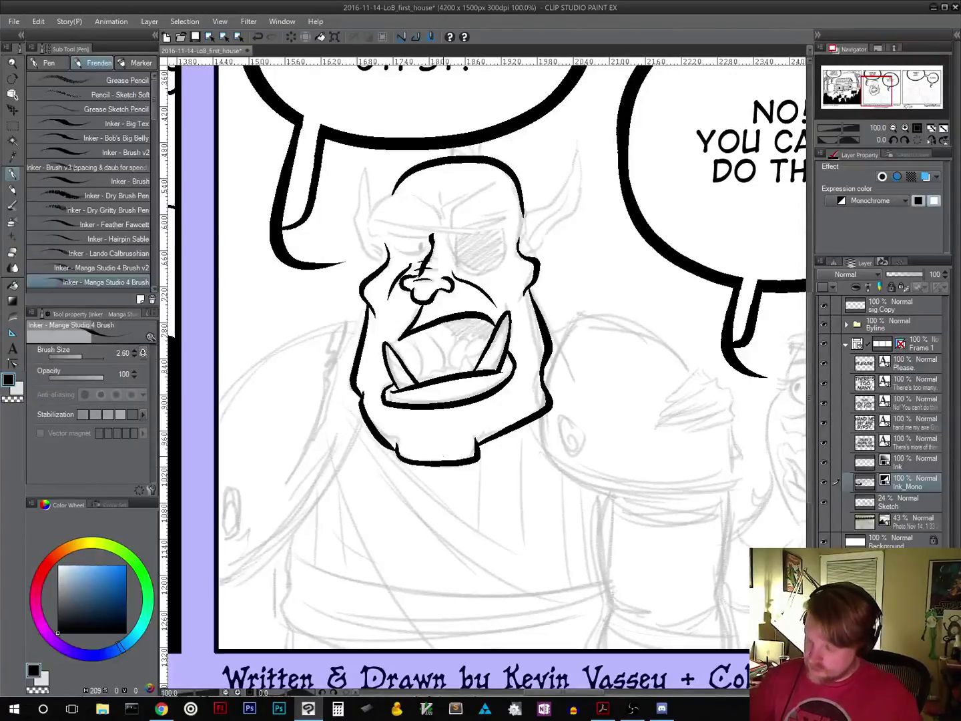
key(ctrl+z)
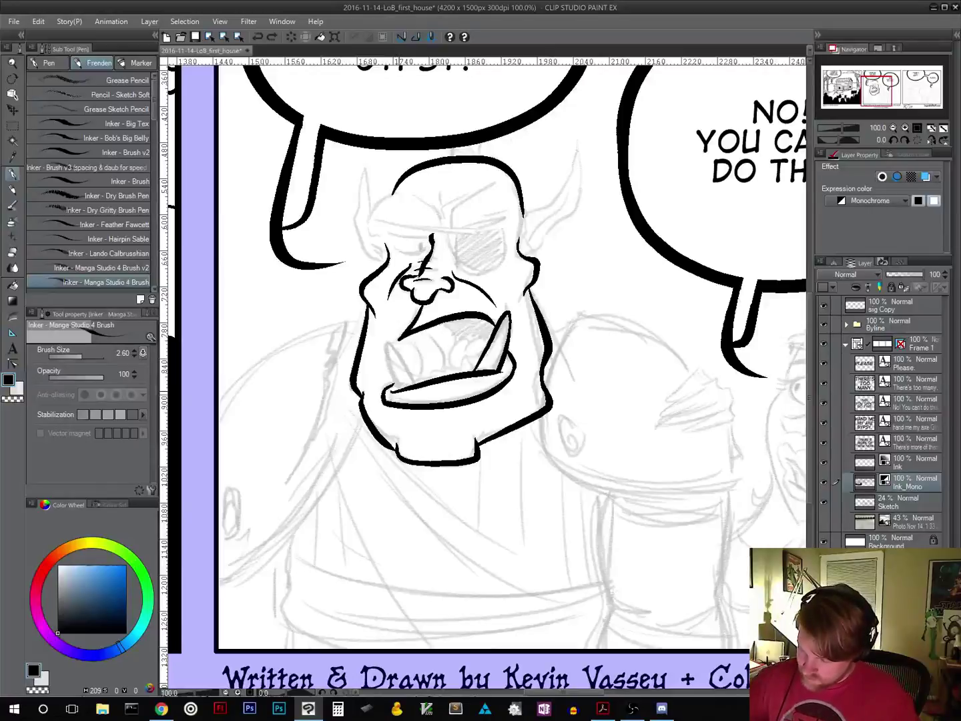
mouse_move(394, 385)
mouse_down()
mouse_move(386, 342)
mouse_move(415, 385)
mouse_up()
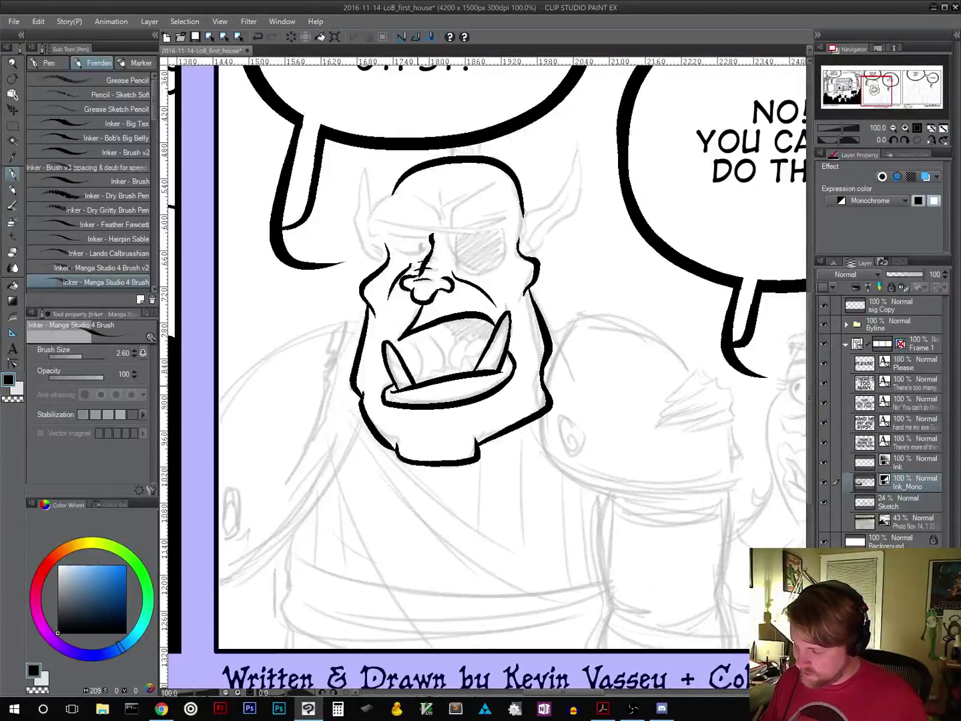
Step: Ink the ogre's lower teeth and inner mouth details, fill the mouth cavity solid black, and add short creases under the lower lip
mouse_move(420, 378)
mouse_down()
mouse_move(475, 364)
mouse_move(481, 340)
mouse_move(465, 350)
mouse_move(455, 342)
mouse_move(447, 363)
mouse_up()
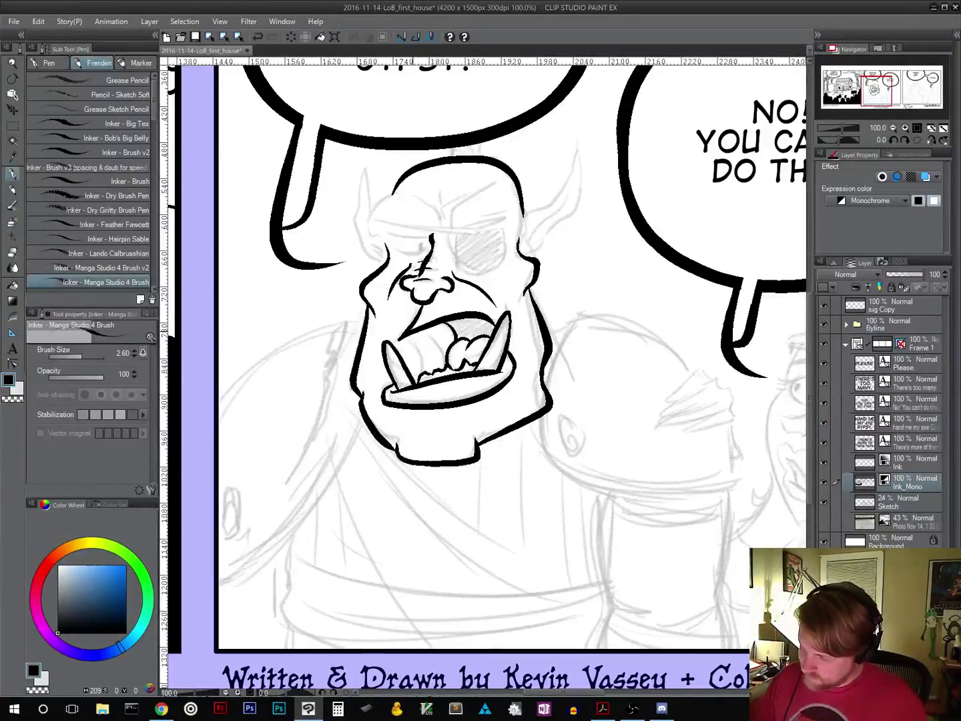
drag(417, 334, 432, 370)
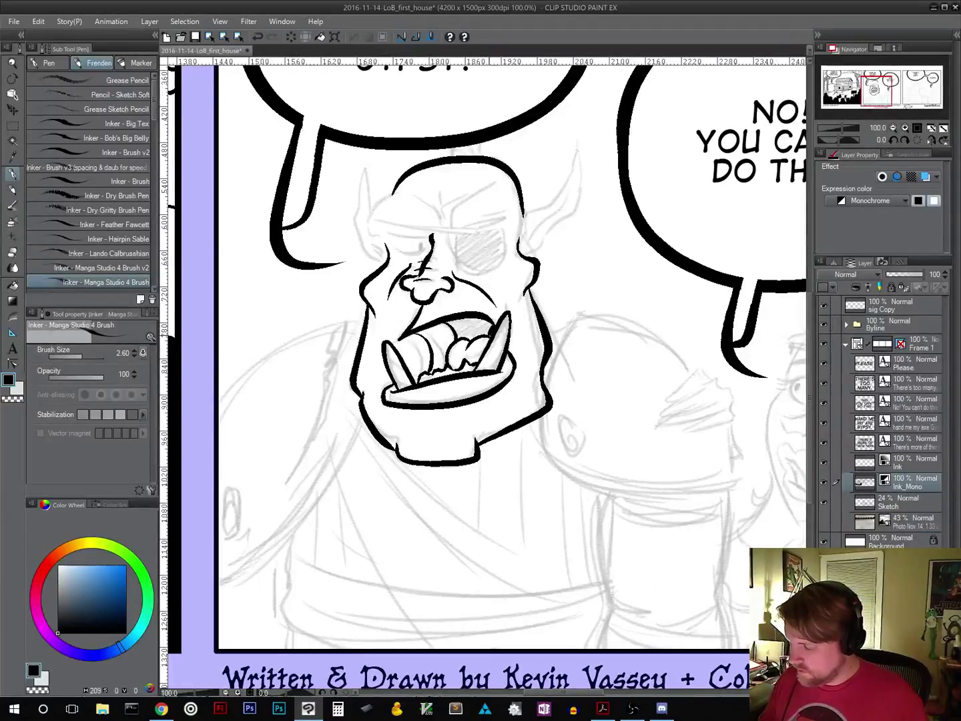
mouse_move(490, 319)
mouse_down()
mouse_move(447, 325)
mouse_move(470, 338)
mouse_move(481, 327)
mouse_move(458, 328)
mouse_move(485, 329)
mouse_up()
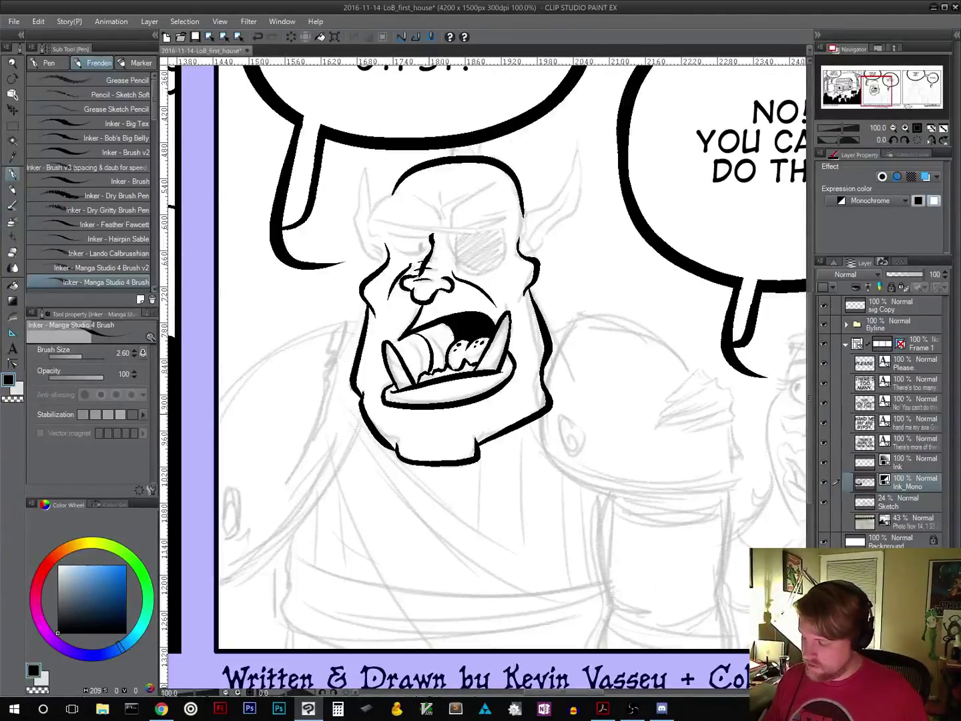
drag(471, 411, 428, 416)
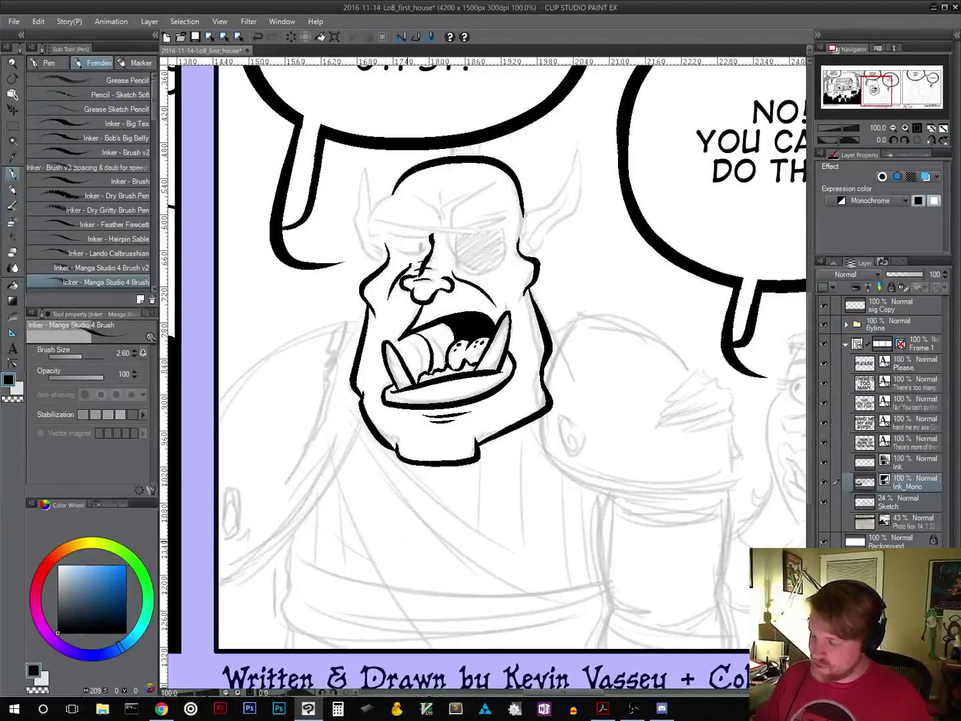
Step: Ink the pointed ear on the right side of the ogre's head, including its outline and inner fold lines
drag(553, 273, 551, 357)
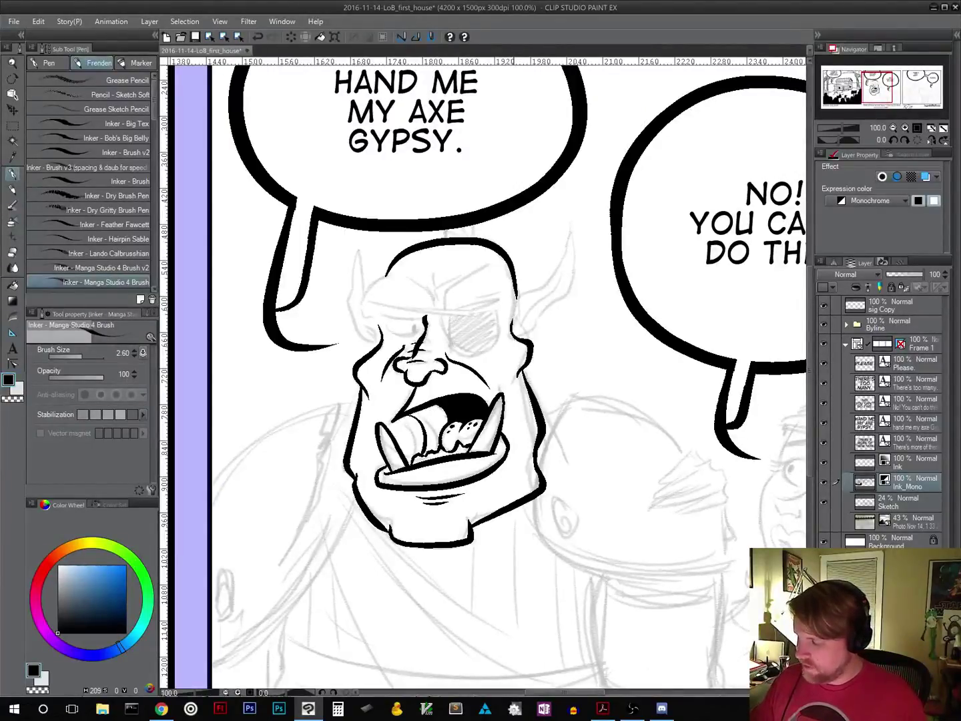
mouse_move(513, 300)
mouse_down()
mouse_move(555, 277)
mouse_move(567, 244)
mouse_move(575, 271)
mouse_move(536, 322)
mouse_up()
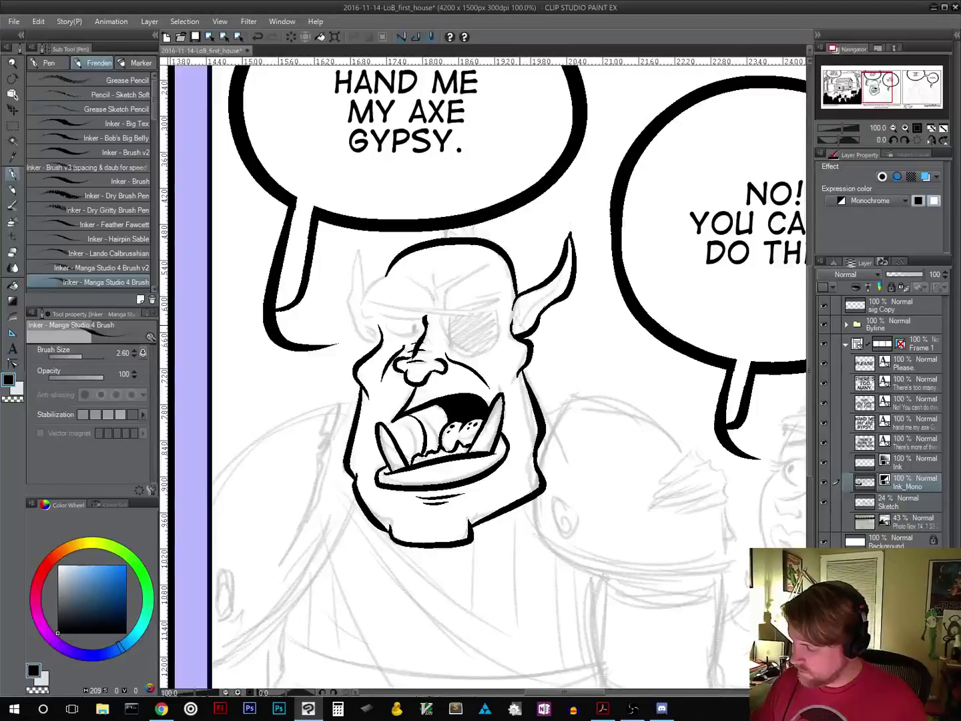
mouse_move(526, 326)
mouse_down()
mouse_move(520, 307)
mouse_move(566, 270)
mouse_up()
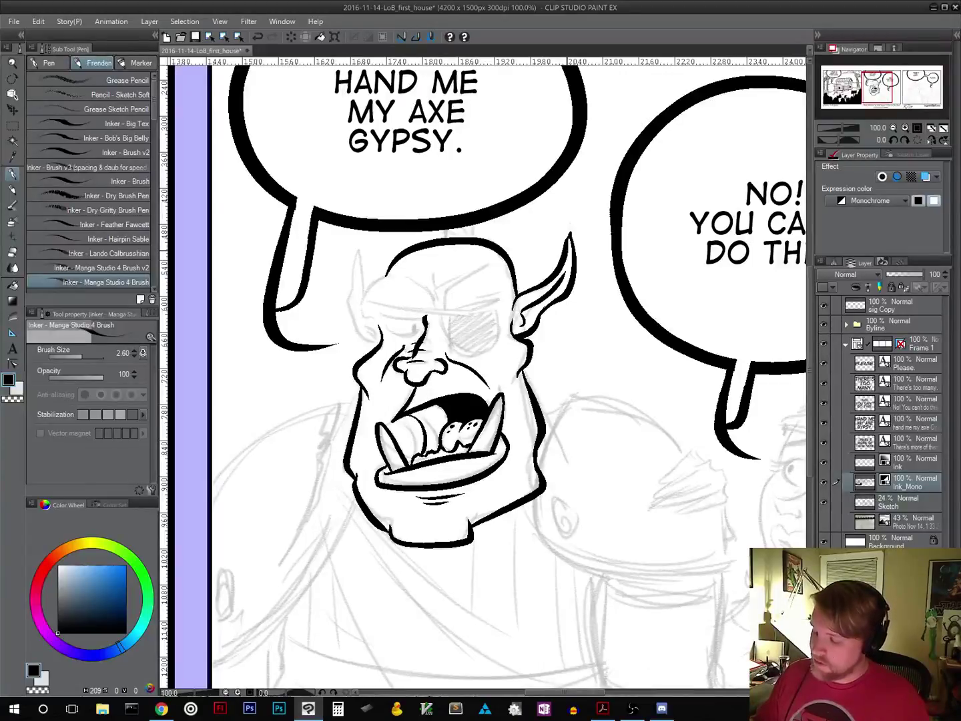
Step: Ink the ogre's furrowed brows and left brow contour, plus the pointed ear on the left side of the head
mouse_move(402, 274)
mouse_down()
mouse_move(437, 303)
mouse_move(498, 272)
mouse_up()
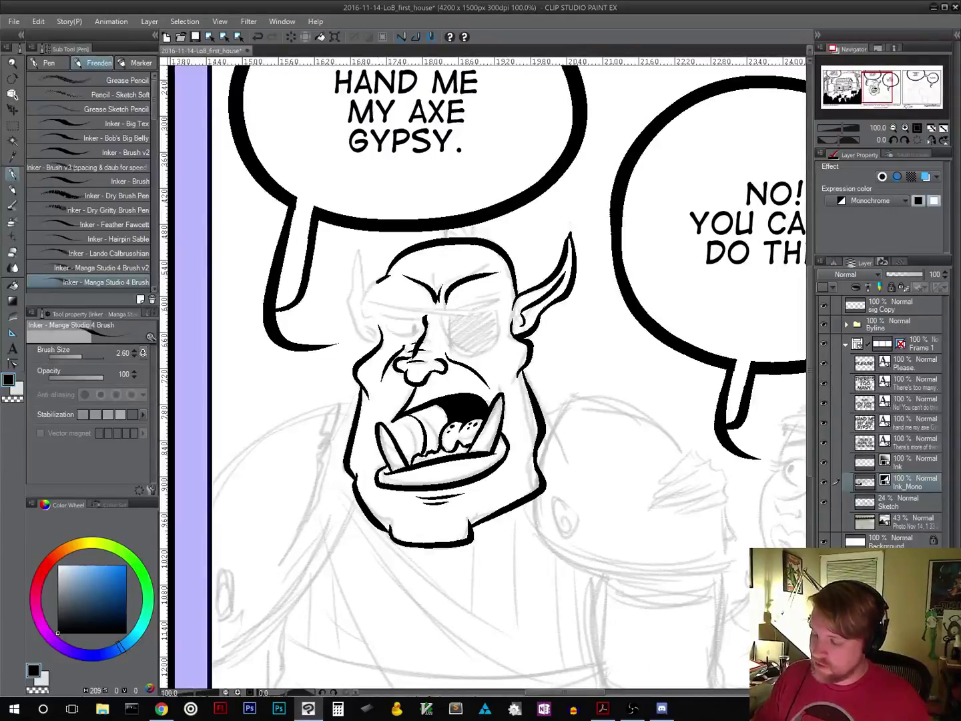
mouse_move(378, 279)
mouse_down()
mouse_move(361, 306)
mouse_move(381, 332)
mouse_up()
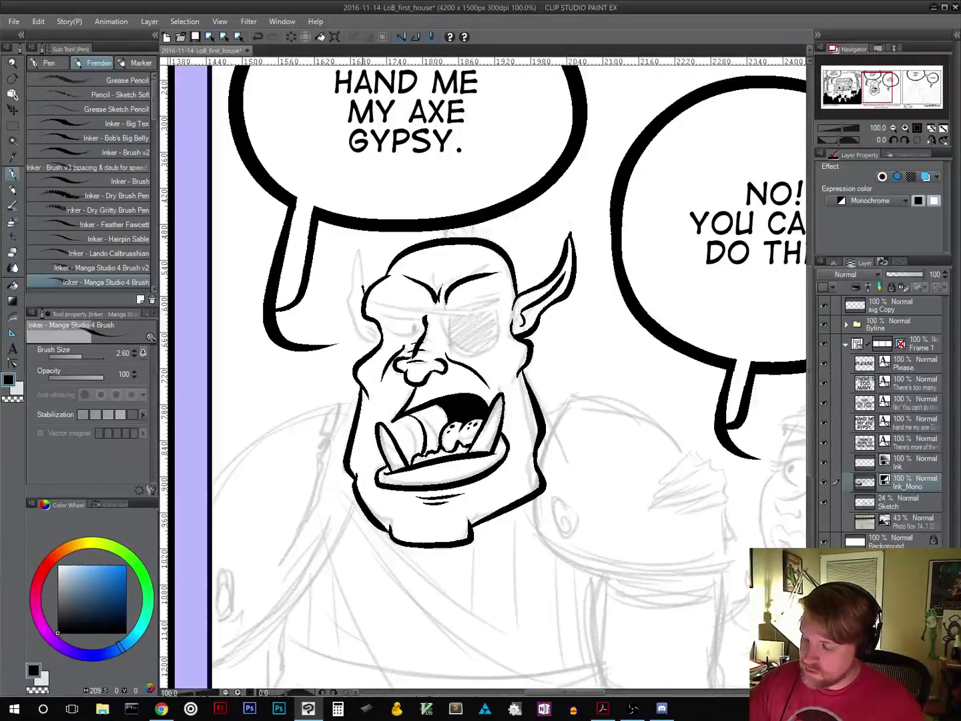
mouse_move(363, 288)
mouse_down()
mouse_move(359, 250)
mouse_move(349, 308)
mouse_move(371, 347)
mouse_up()
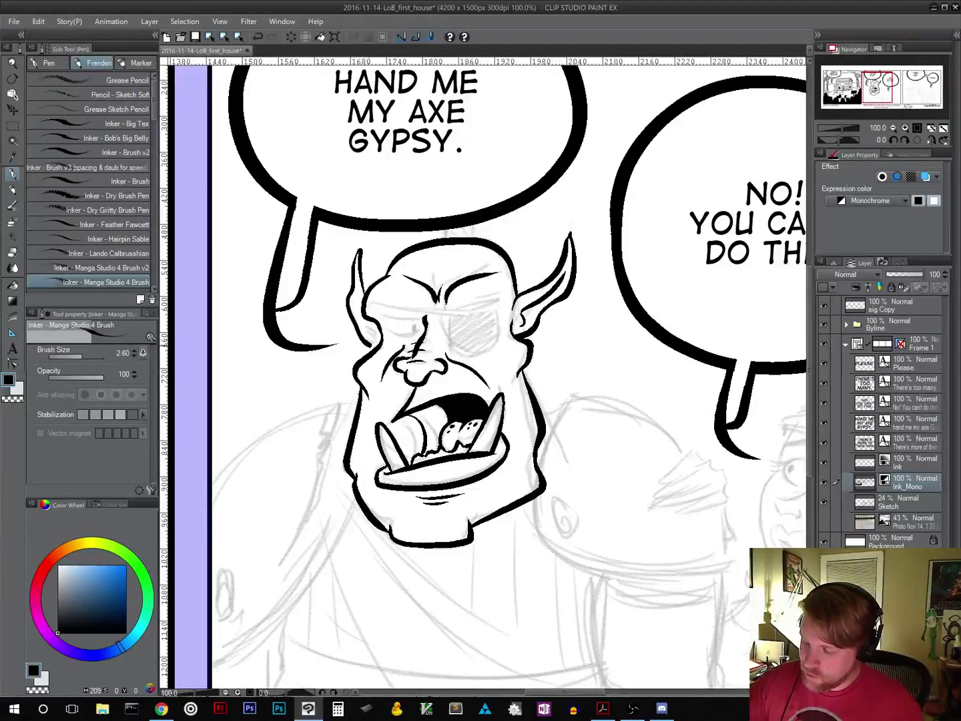
Step: Ink the inner fold of the ogre's left ear and the heavy lower edge of the left shoulder pad, redrawing that edge once
drag(355, 305, 376, 339)
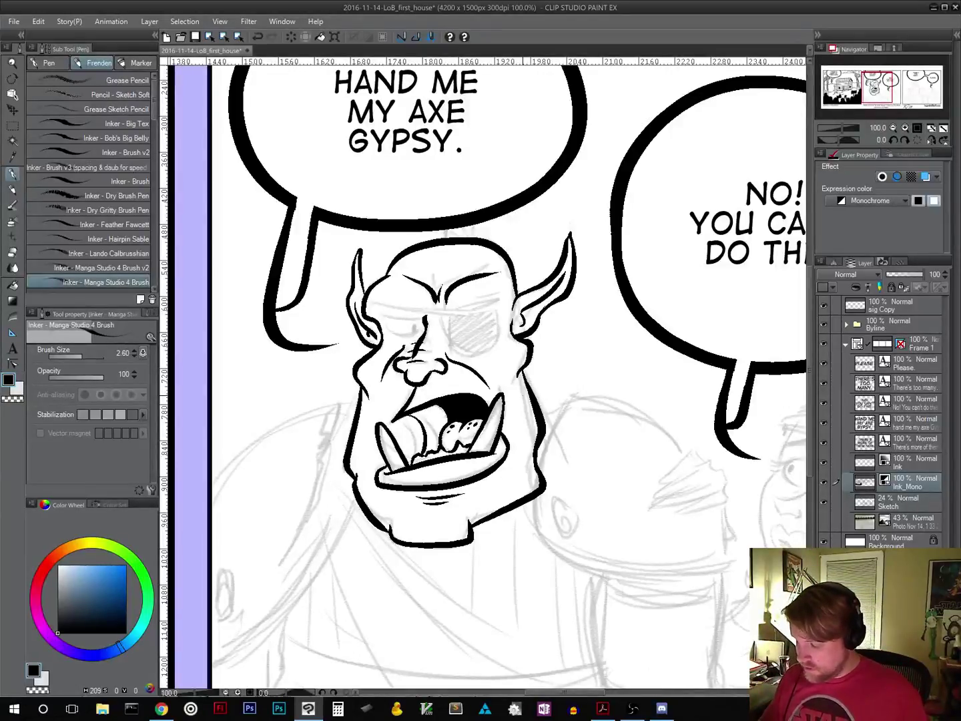
drag(564, 414, 671, 307)
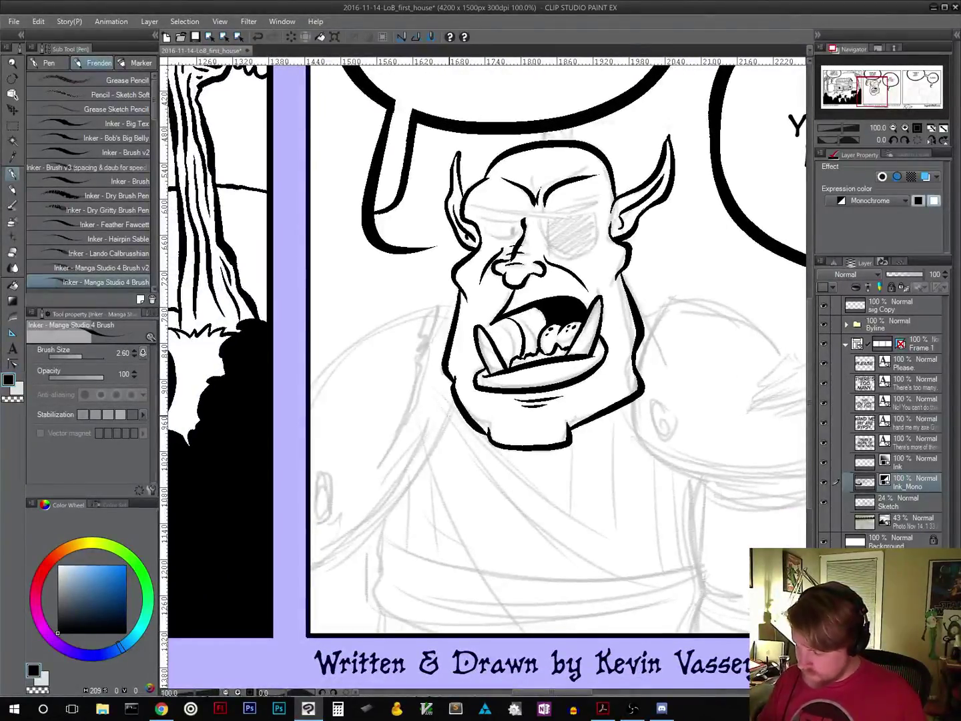
mouse_move(454, 396)
mouse_down()
mouse_move(391, 505)
mouse_move(309, 571)
mouse_up()
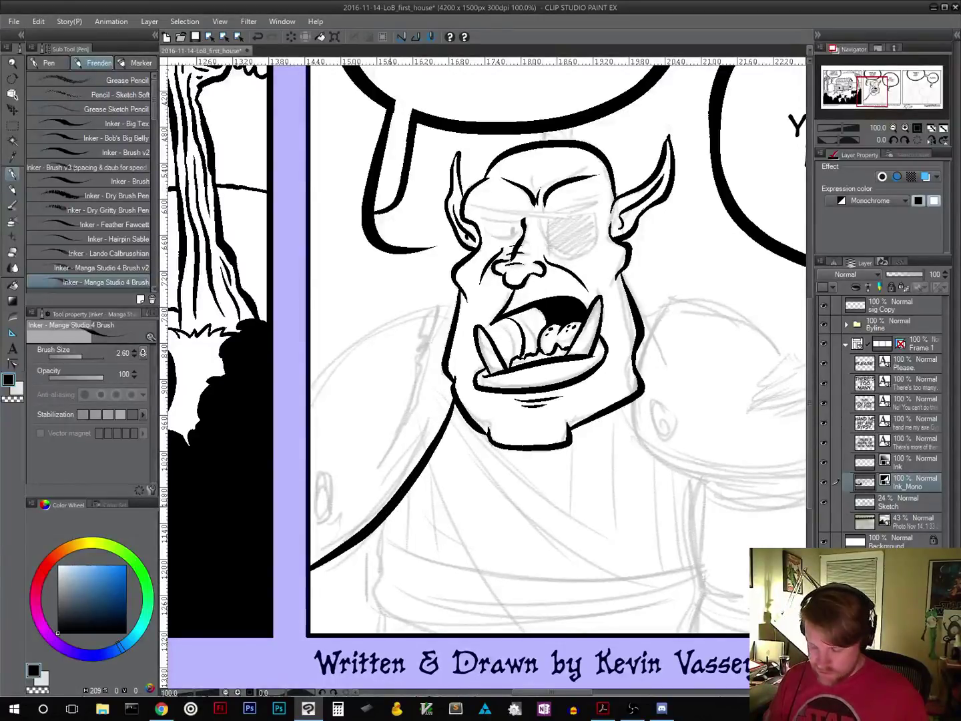
key(ctrl+z)
mouse_move(366, 533)
mouse_down()
mouse_move(437, 457)
mouse_move(458, 406)
mouse_up()
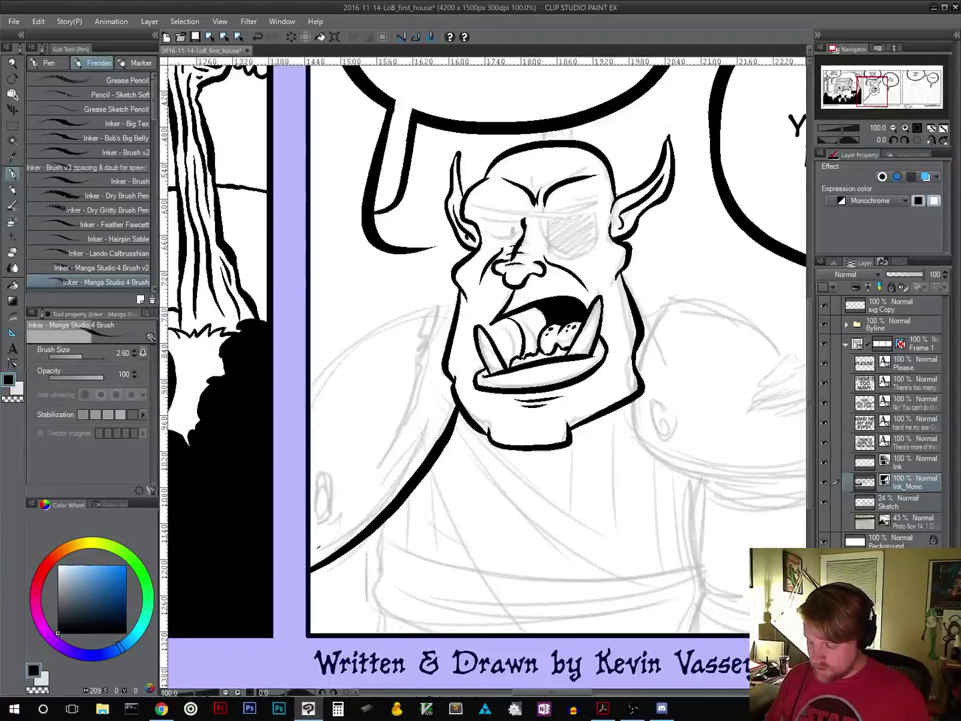
Step: Ink the left shoulder pad's inner rim, tapered shading strokes, curved upper outline and oval rivet
mouse_move(319, 546)
mouse_down()
mouse_move(359, 513)
mouse_move(441, 398)
mouse_up()
drag(393, 462, 432, 406)
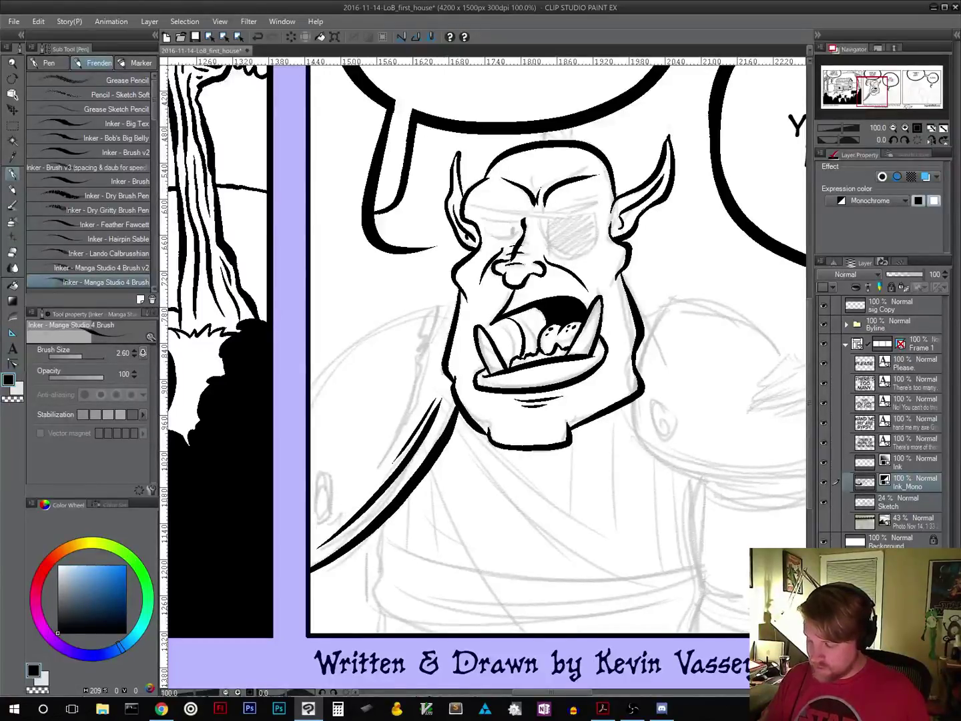
mouse_move(377, 467)
mouse_down()
mouse_move(423, 379)
mouse_move(425, 331)
mouse_move(409, 391)
mouse_move(350, 492)
mouse_up()
key(ctrl+z)
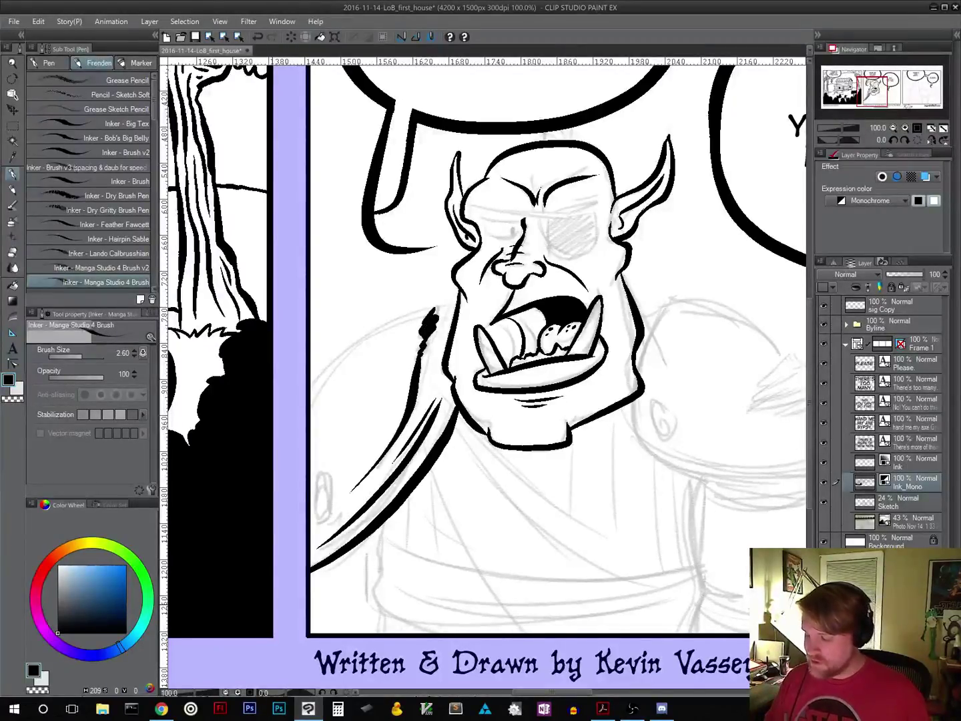
mouse_move(457, 302)
mouse_down()
mouse_move(423, 308)
mouse_move(309, 392)
mouse_up()
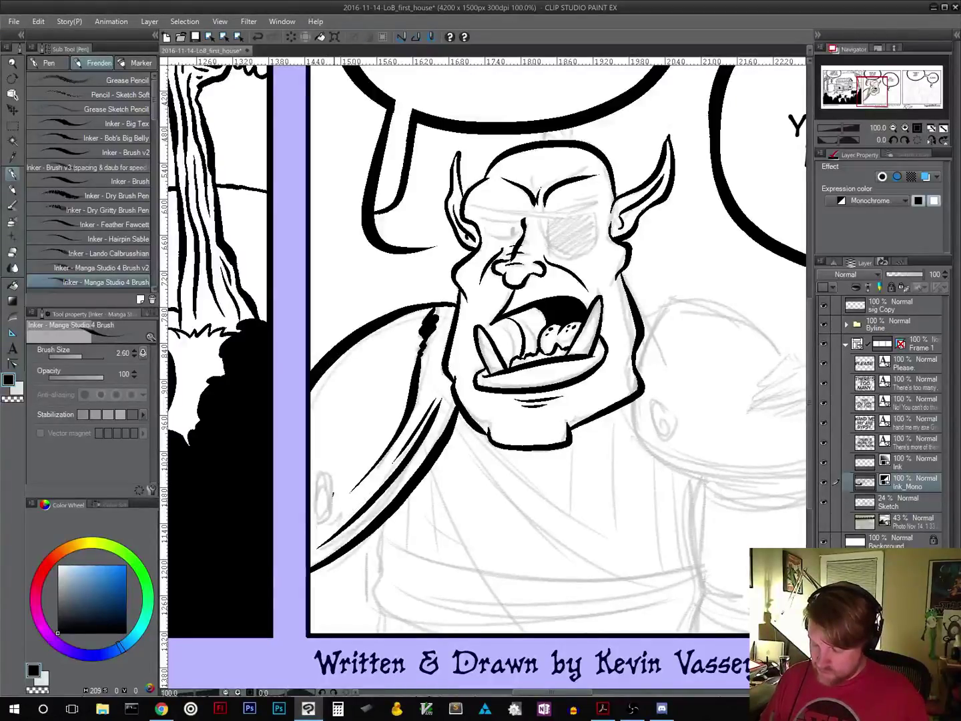
mouse_move(335, 491)
mouse_down()
mouse_move(333, 481)
mouse_move(320, 486)
mouse_move(319, 515)
mouse_move(330, 516)
mouse_move(333, 483)
mouse_move(321, 495)
mouse_up()
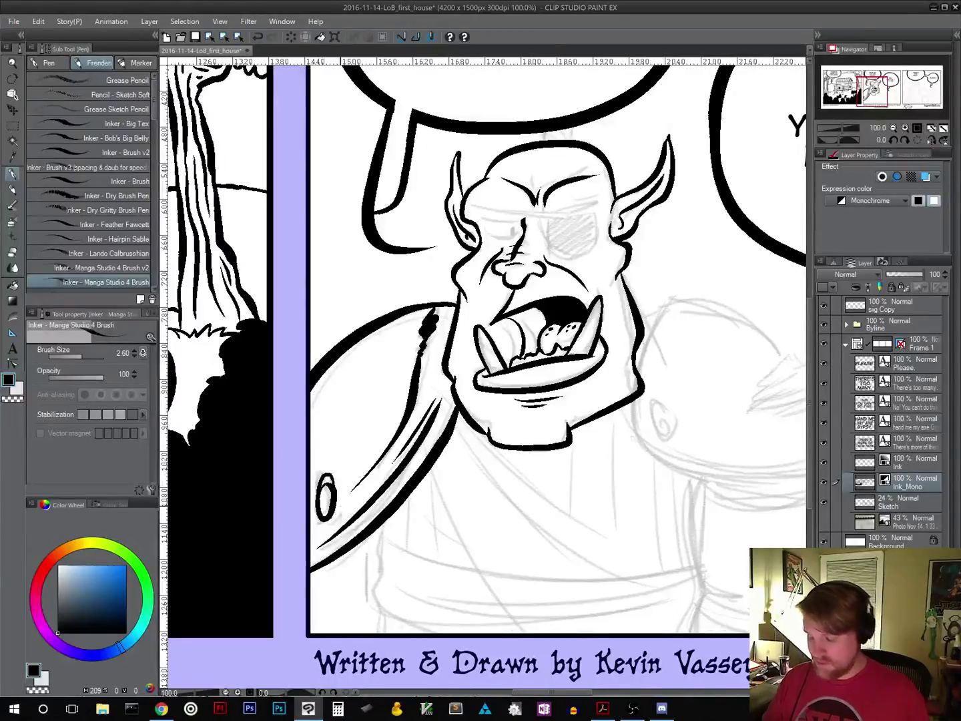
Step: Ink the torso's left contour from the shoulder pad down to the panel border, and add more shading strokes to the pad
drag(498, 534, 494, 436)
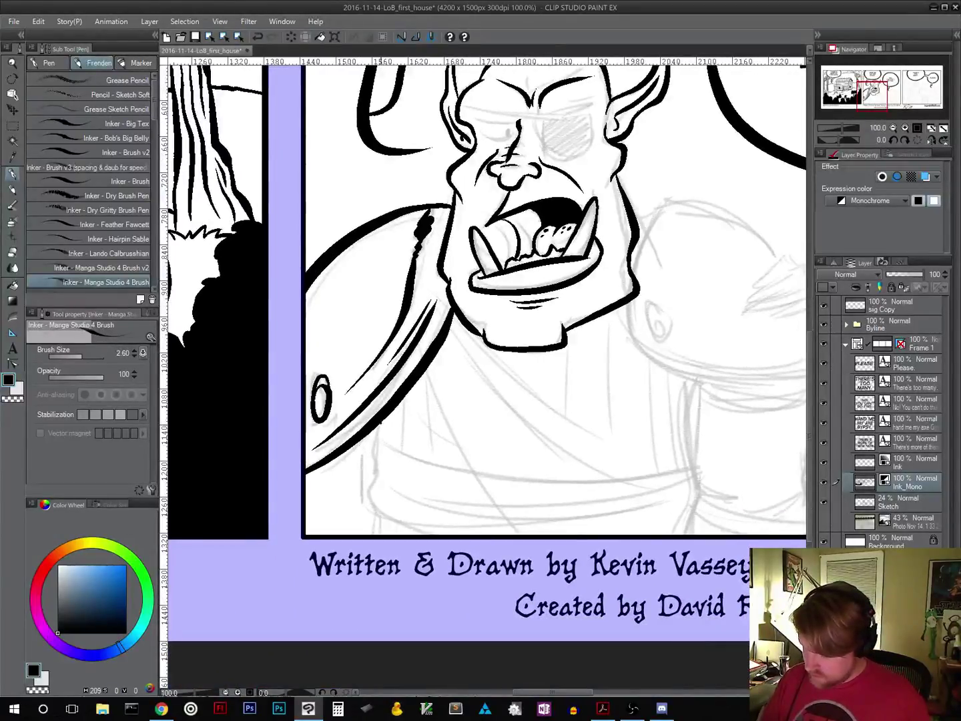
mouse_move(379, 430)
mouse_down()
mouse_move(385, 447)
mouse_move(371, 447)
mouse_move(370, 500)
mouse_move(390, 521)
mouse_move(378, 534)
mouse_up()
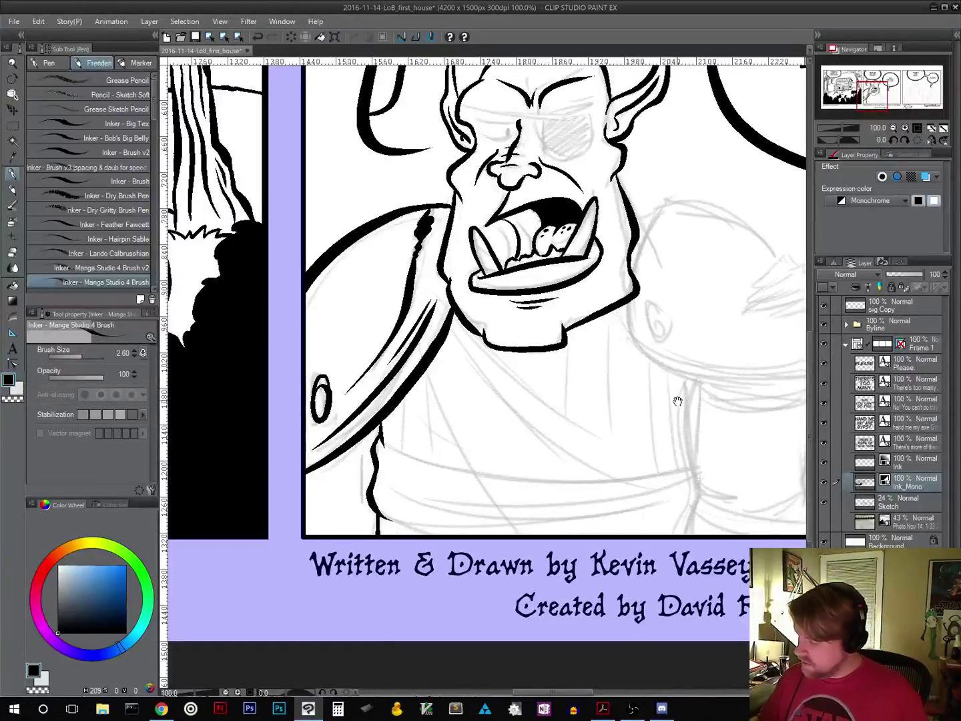
drag(678, 402, 571, 430)
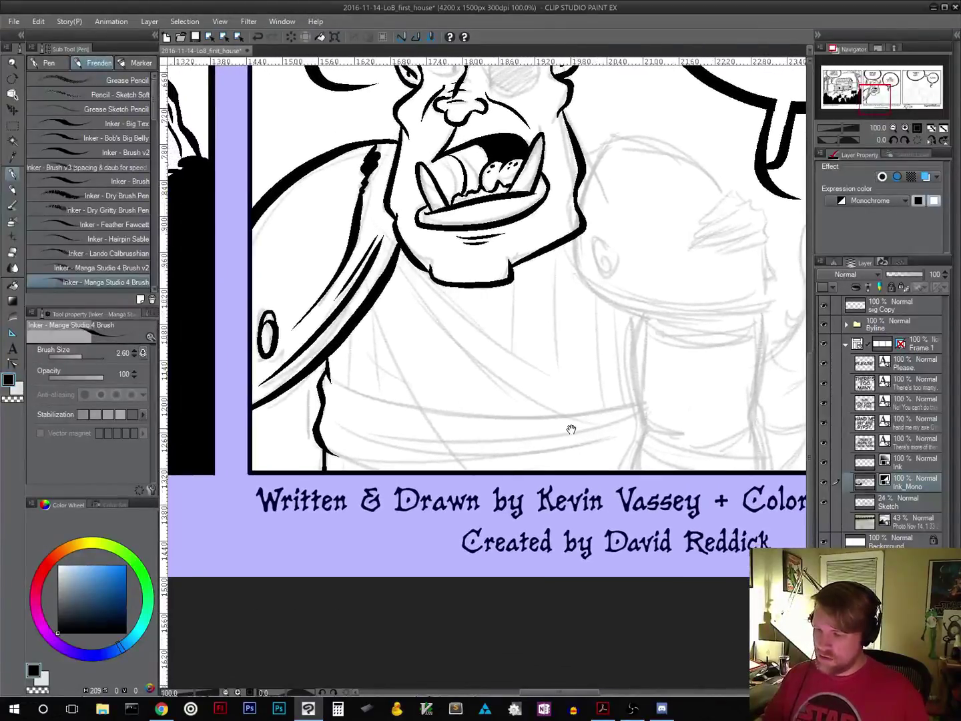
drag(351, 188, 310, 294)
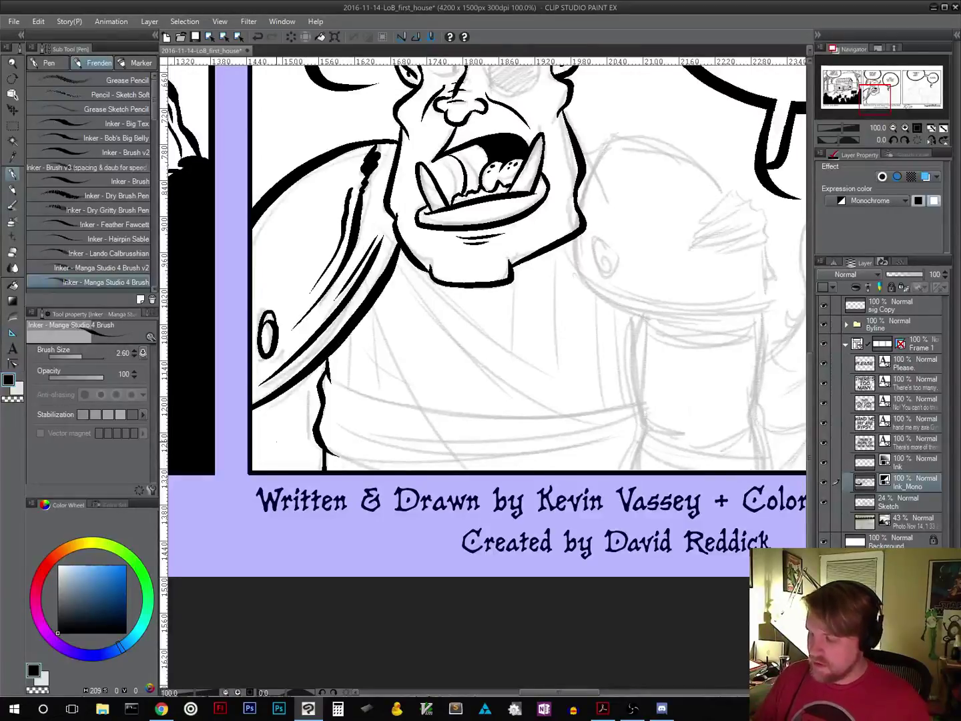
Step: Ink the upper edge of the waist wrap across the ogre's torso, with tapered fold lines and the wrap's lower edge beneath it
drag(553, 379, 697, 313)
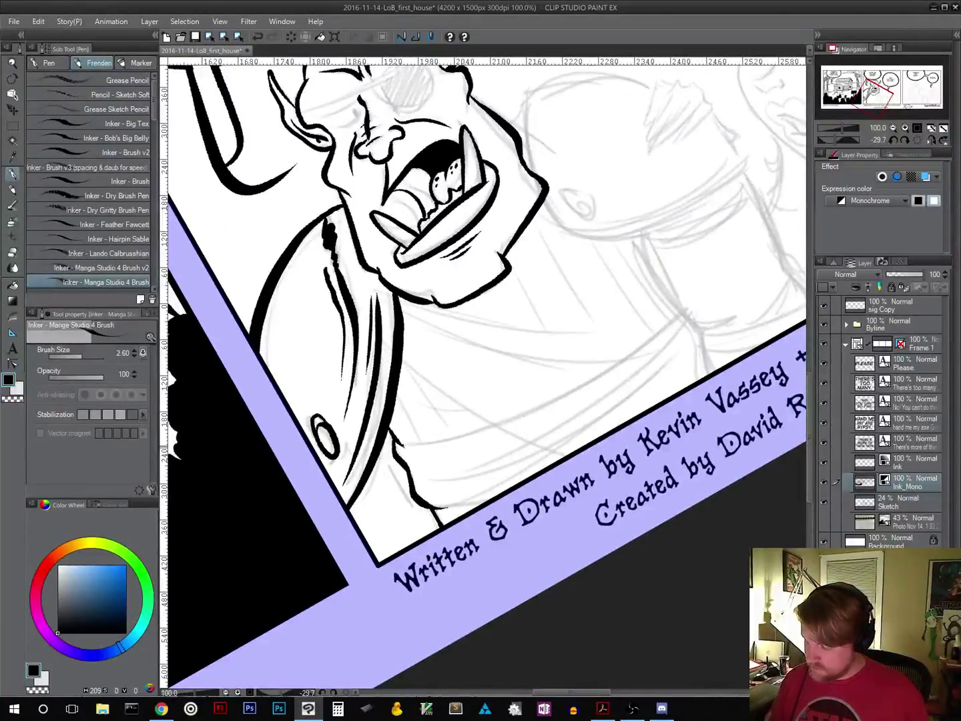
mouse_move(403, 446)
mouse_down()
mouse_move(524, 409)
mouse_move(648, 343)
mouse_move(680, 310)
mouse_up()
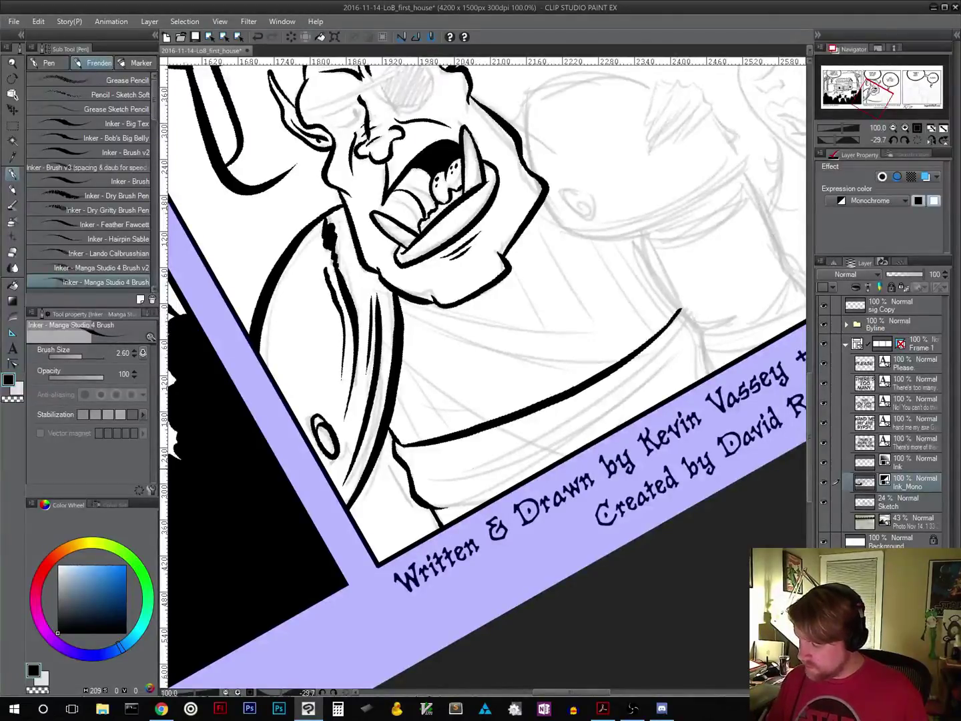
mouse_move(475, 469)
mouse_down()
mouse_move(593, 411)
mouse_move(685, 336)
mouse_up()
drag(612, 412, 445, 485)
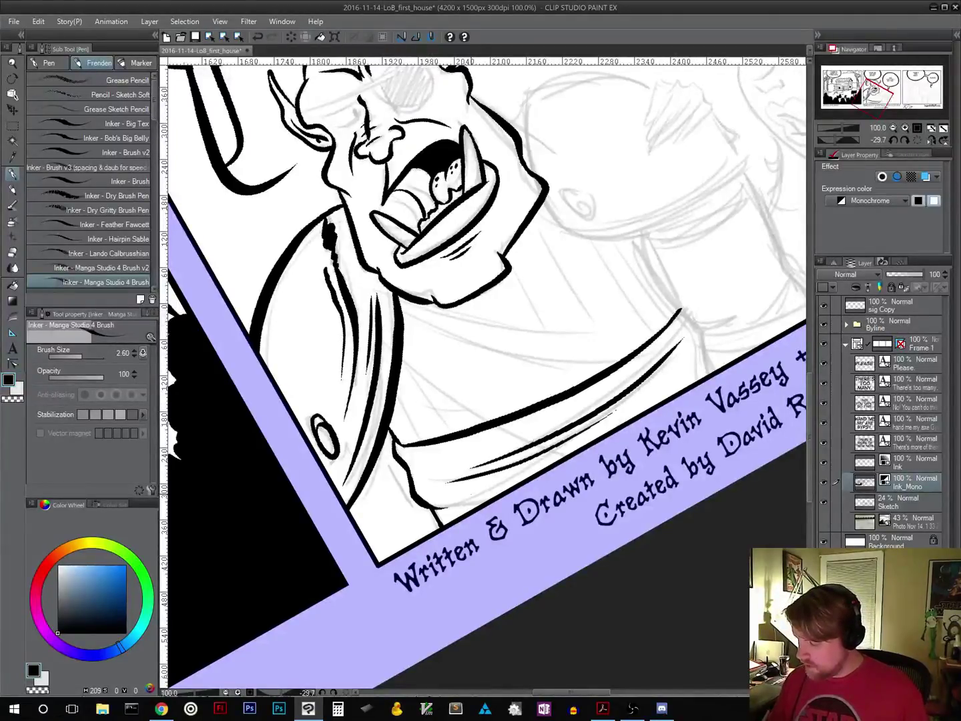
drag(542, 455, 441, 510)
drag(504, 490, 474, 506)
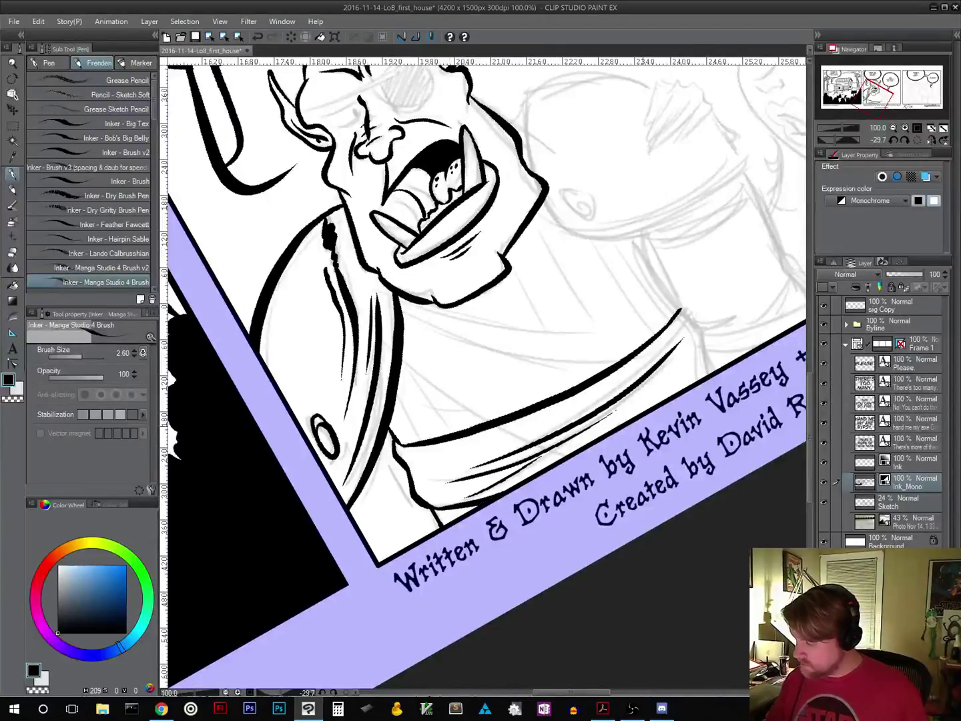
drag(688, 358, 651, 407)
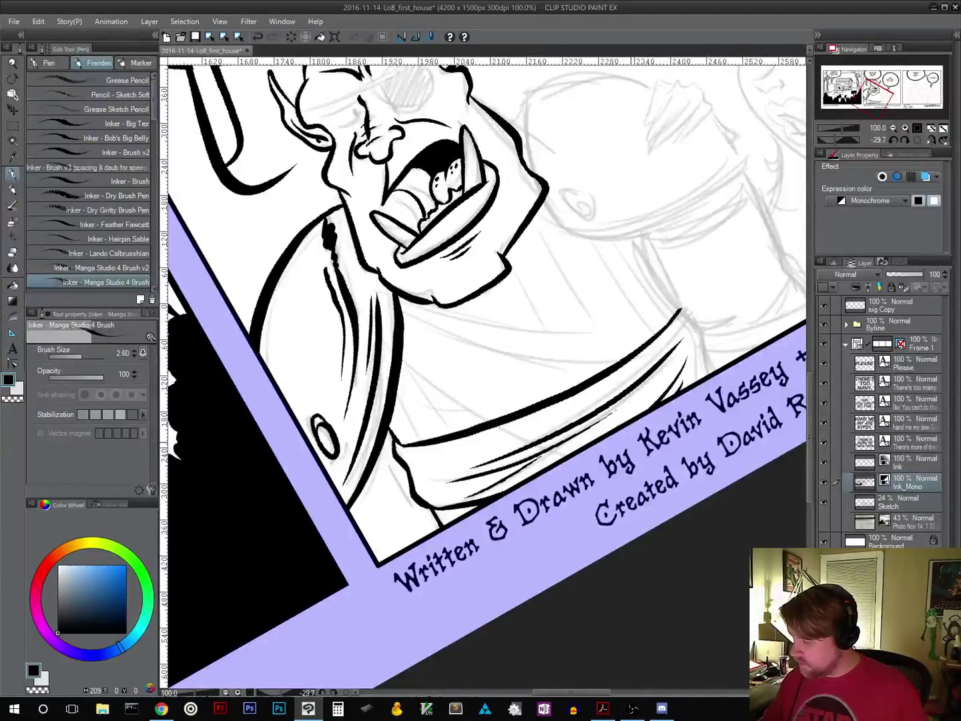
drag(639, 464, 502, 494)
Step: Ink the diagonal sash running from the left shoulder to the waist wrap, including both edges and its fold lines
key(shift+space)
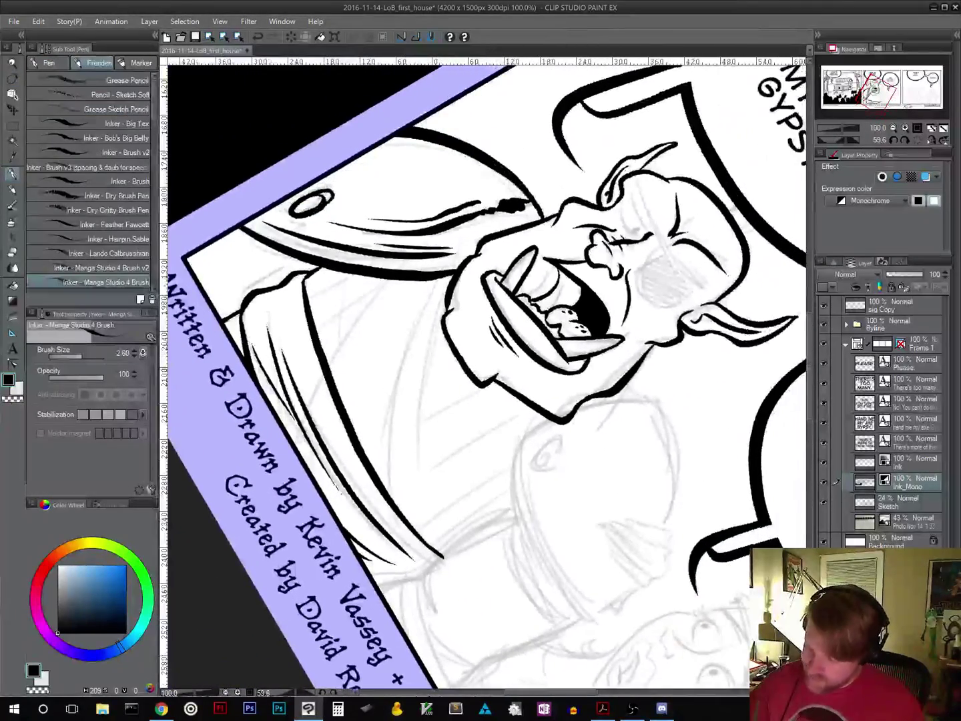
mouse_move(333, 370)
mouse_down()
mouse_move(349, 328)
mouse_move(385, 278)
mouse_move(425, 302)
mouse_move(391, 411)
mouse_move(388, 497)
mouse_up()
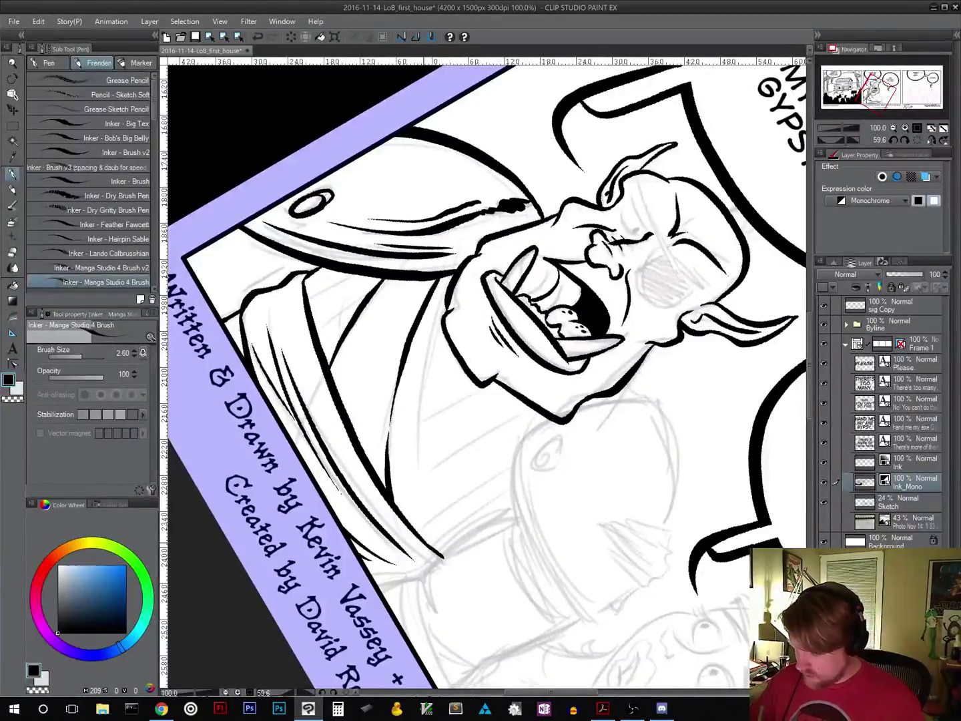
mouse_move(423, 541)
mouse_down()
mouse_move(421, 420)
mouse_move(429, 334)
mouse_move(446, 287)
mouse_up()
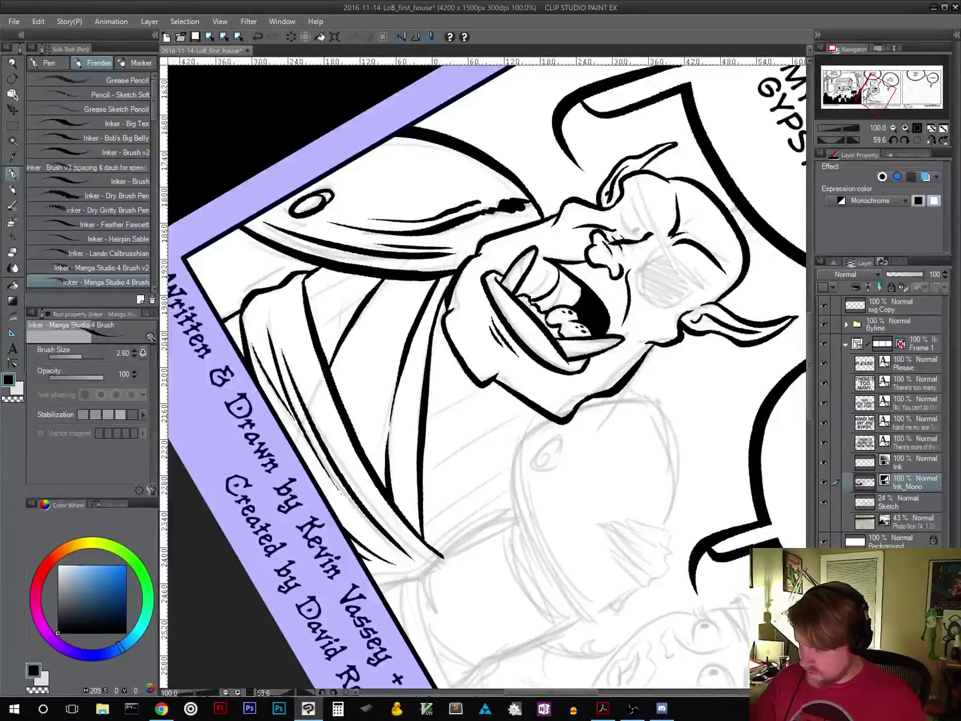
drag(431, 432, 428, 450)
drag(393, 279, 379, 314)
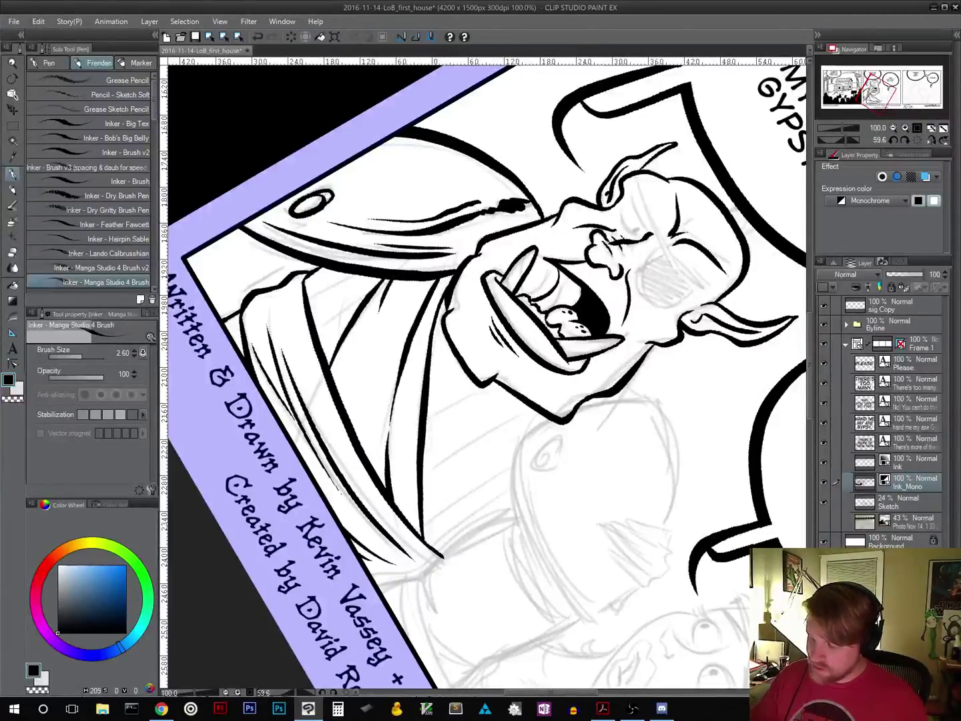
Step: Straighten the canvas rotation and ink short vertical shirt lines between the left shoulder pad, the diagonal sash and the waist wrap
key(r)
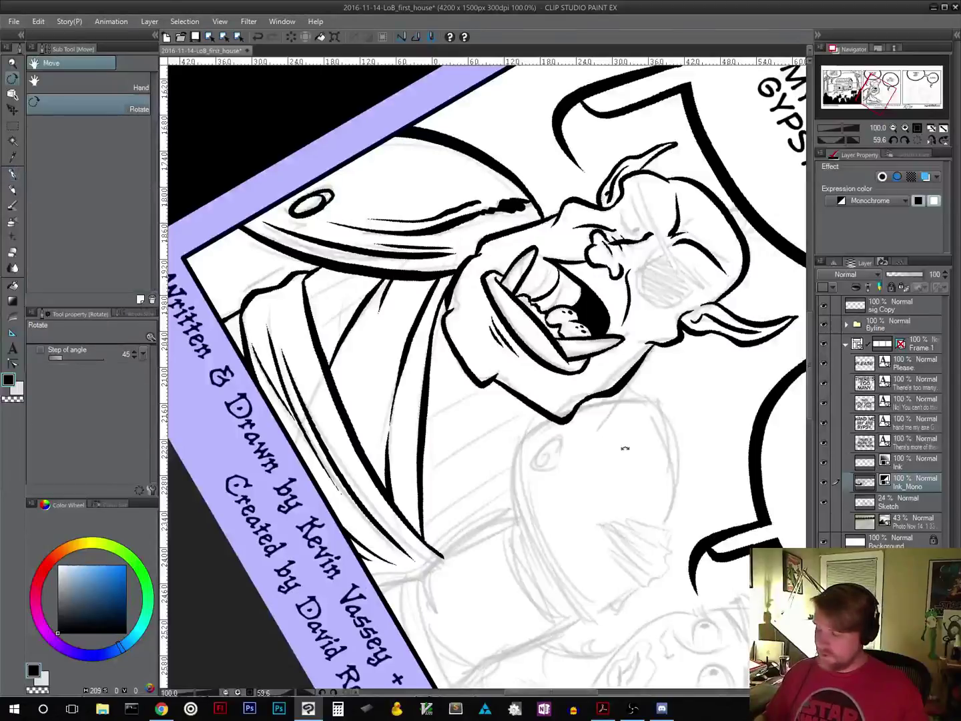
drag(622, 447, 580, 544)
key(p)
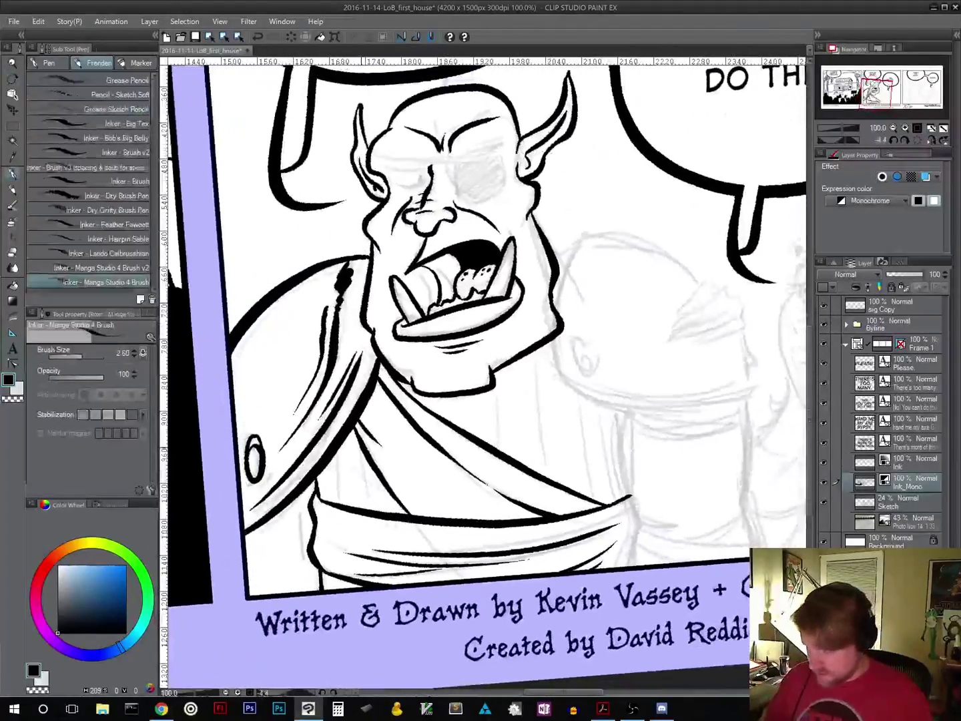
drag(361, 454, 366, 485)
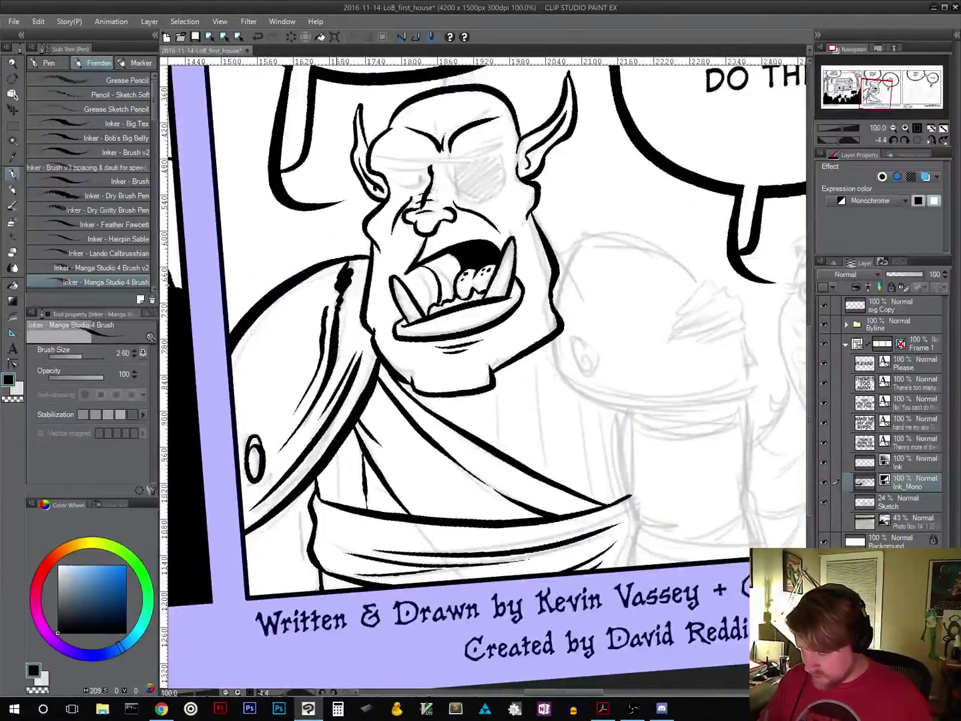
drag(339, 443, 341, 505)
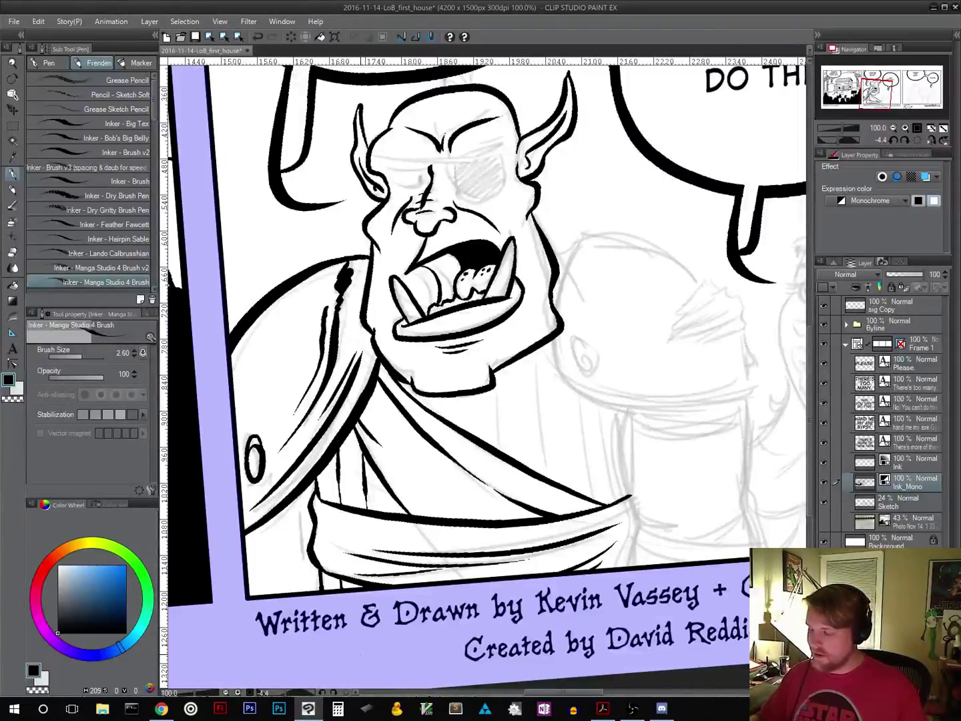
Step: Ink the vertical shirt lines above the diagonal sash from under the chin to the chest's right side, redrawing the outermost line
drag(500, 367, 511, 458)
mouse_move(470, 395)
mouse_down()
mouse_move(476, 436)
mouse_move(439, 415)
mouse_up()
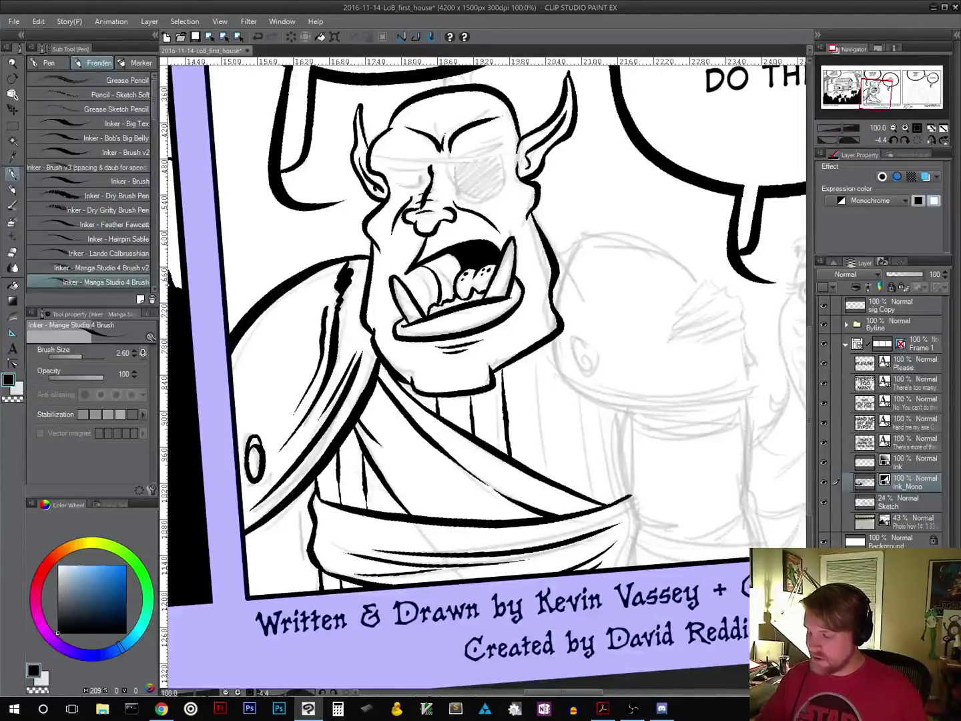
drag(375, 579, 395, 576)
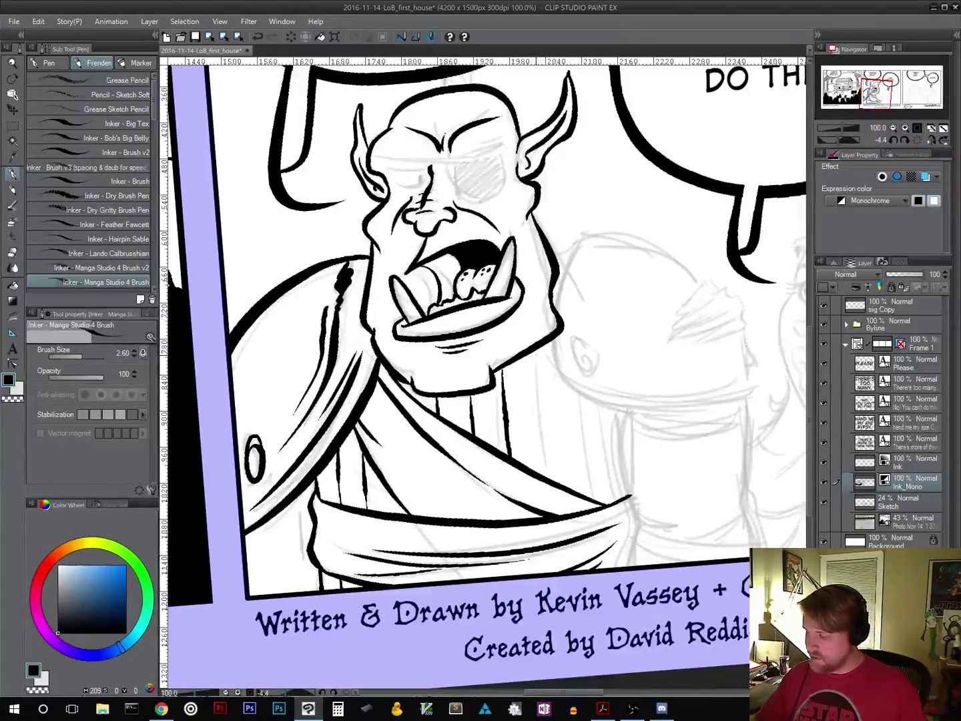
drag(534, 357, 548, 477)
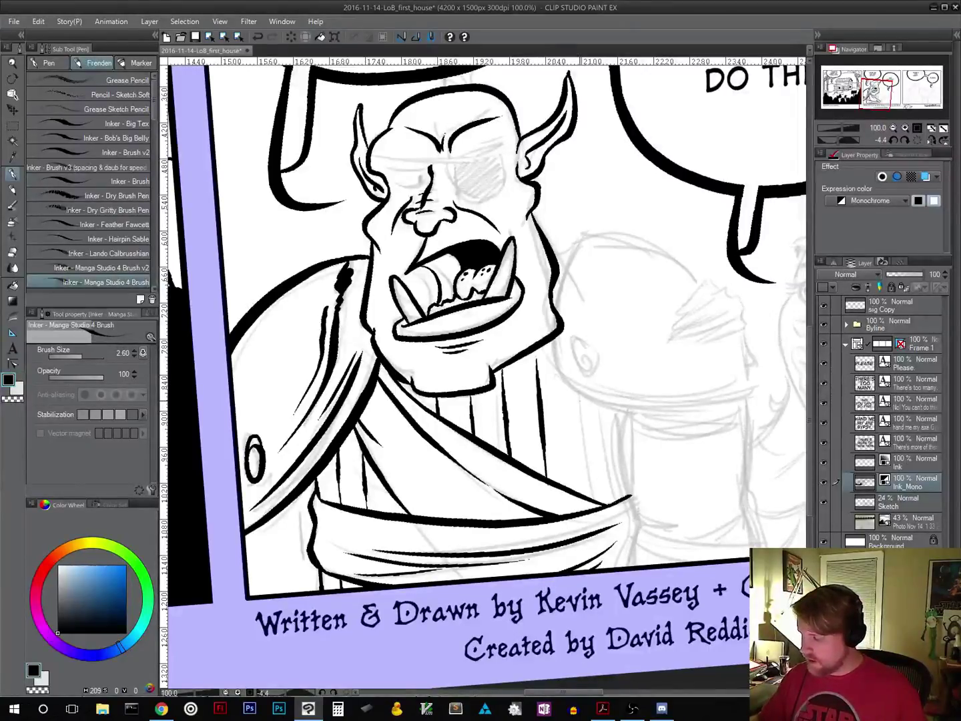
drag(579, 399, 597, 500)
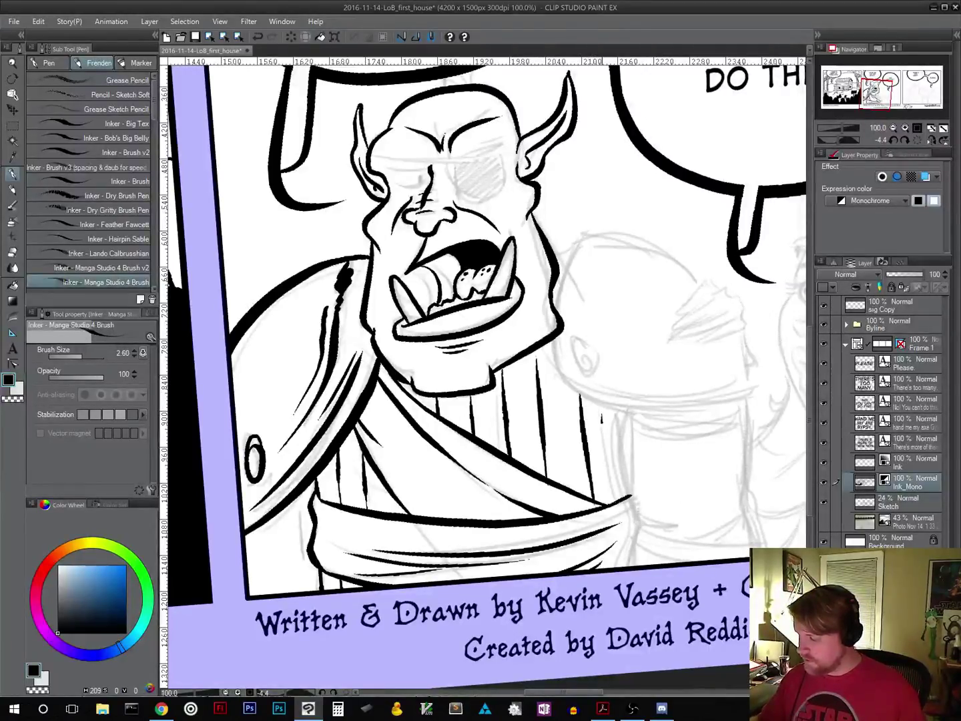
drag(601, 422, 613, 498)
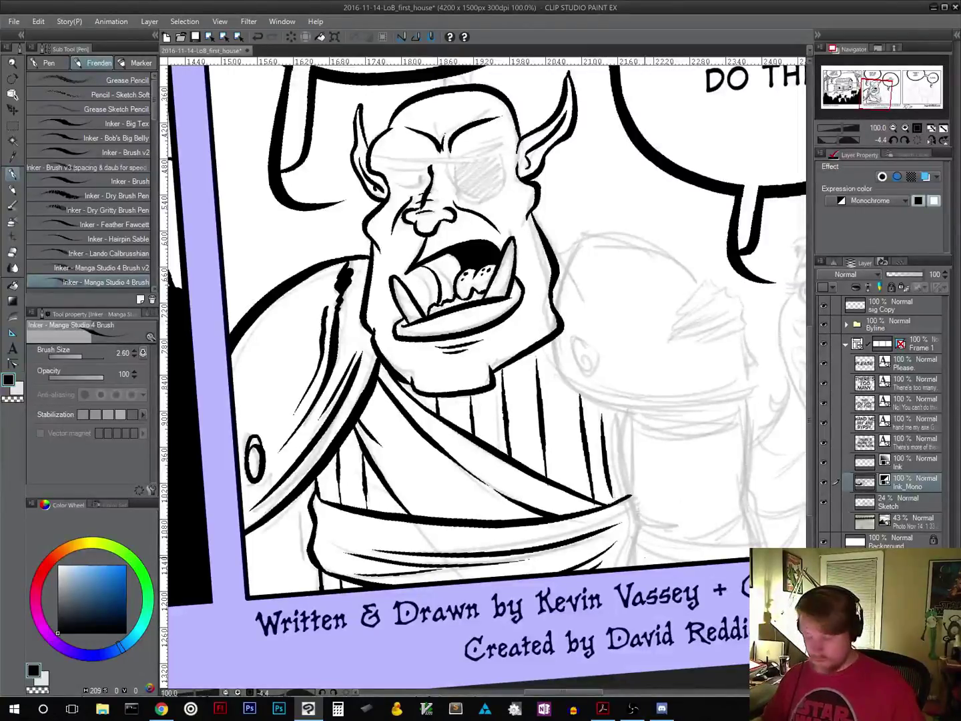
key(ctrl+z)
drag(608, 418, 620, 492)
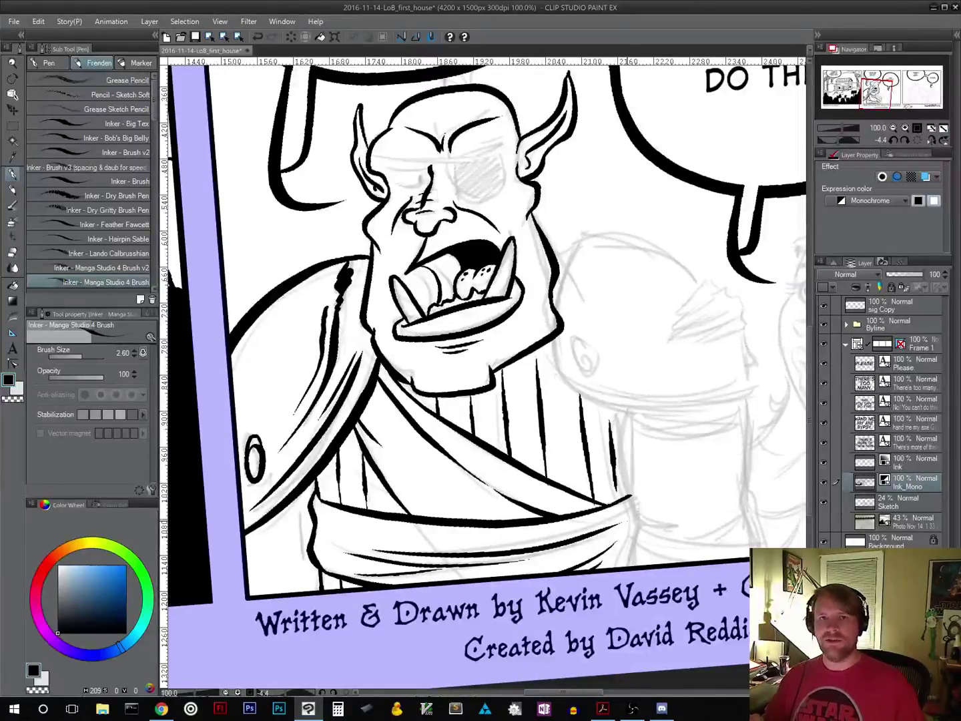
Step: Ink the eye patch strap as a curved band line across the ogre's forehead below the brows
mouse_move(678, 415)
mouse_down()
mouse_move(476, 371)
mouse_move(485, 371)
mouse_move(506, 413)
mouse_move(610, 523)
mouse_move(563, 518)
mouse_up()
drag(538, 432, 621, 539)
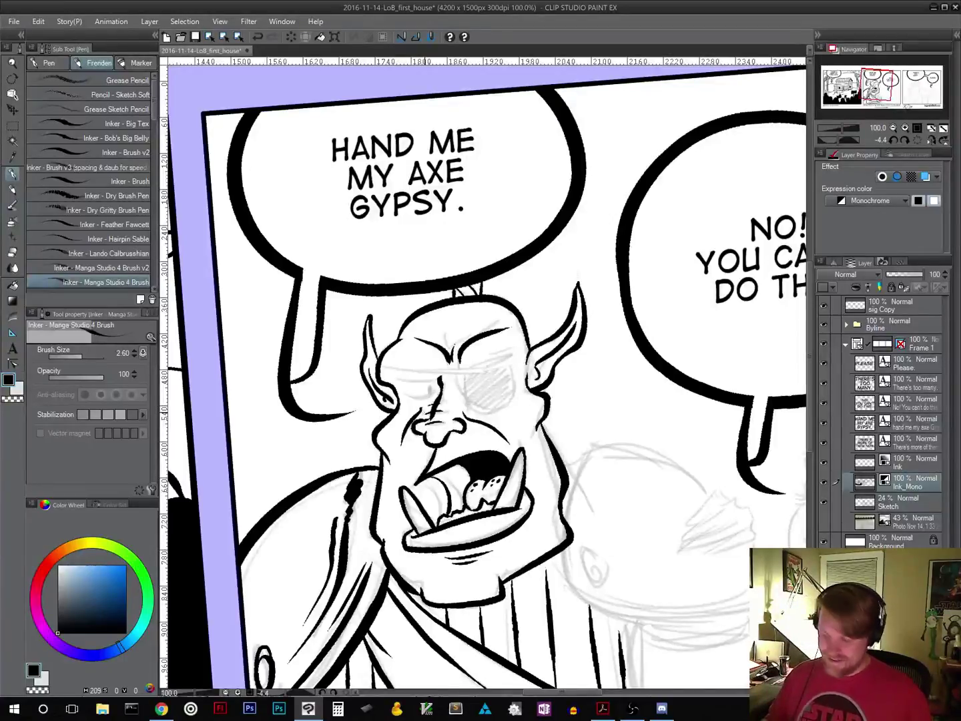
drag(671, 408, 663, 309)
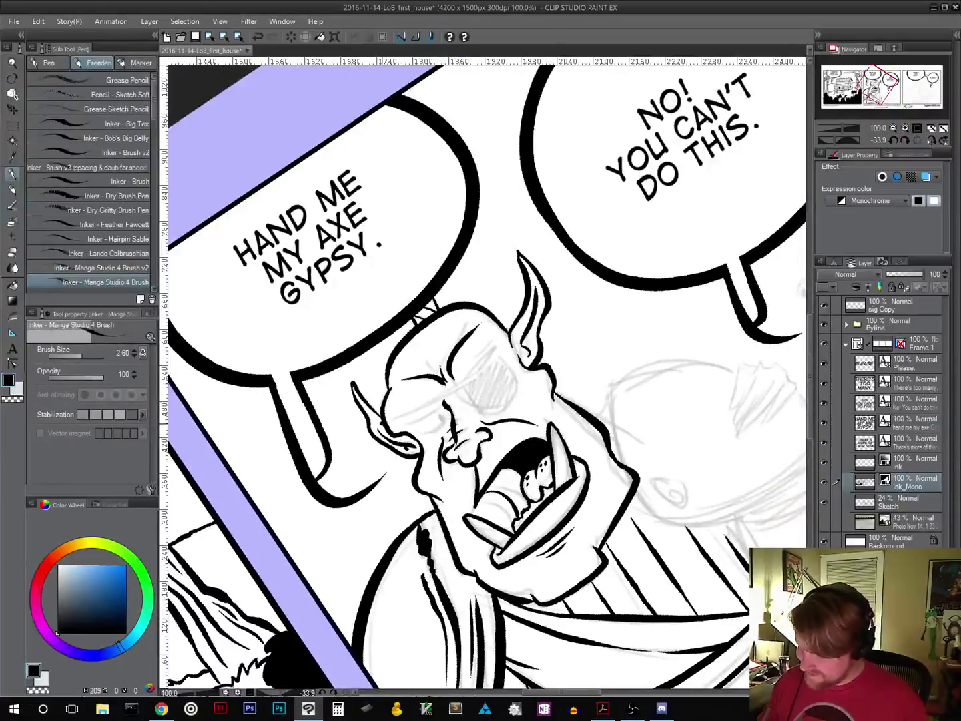
drag(387, 423, 487, 359)
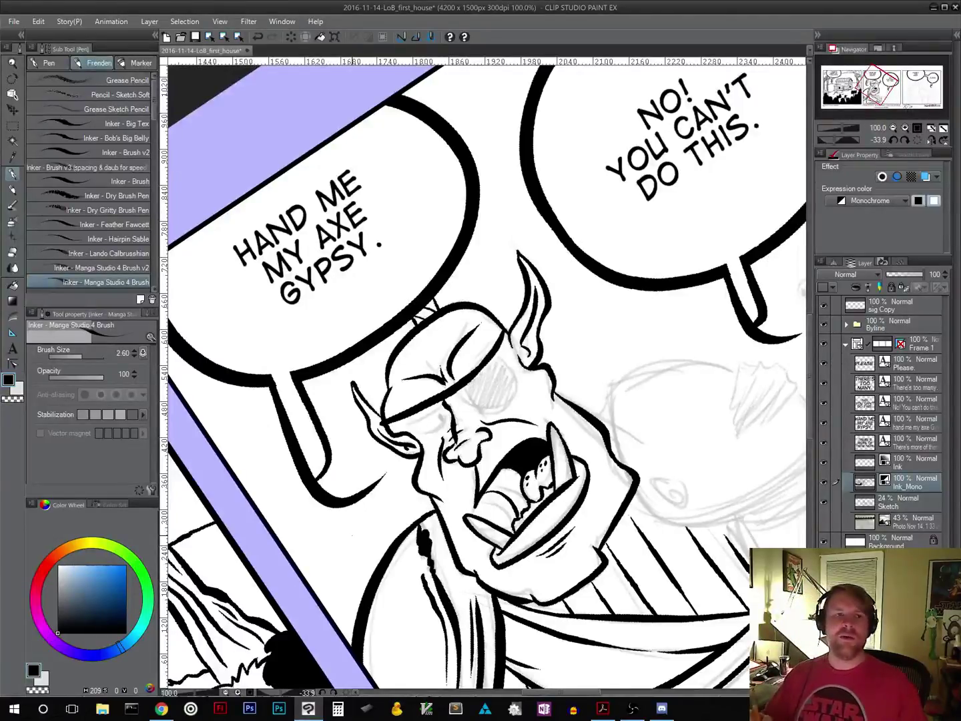
Step: Ink the rounded outline of the ogre's eye patch below the strap, add wrinkles under it and fill it solid black
key(r)
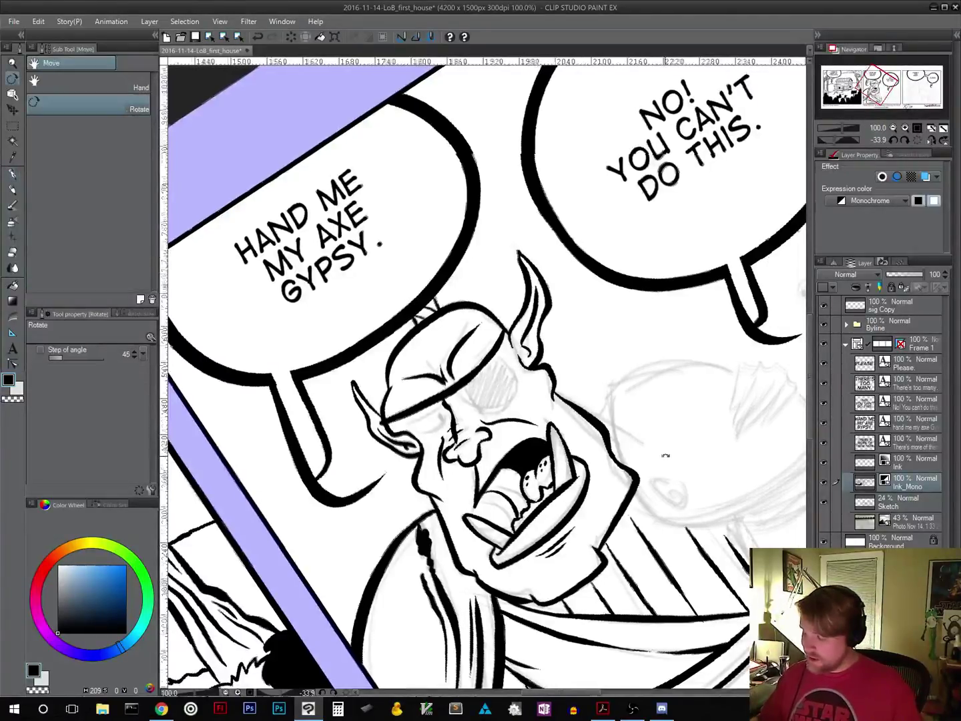
drag(666, 455, 581, 544)
key(p)
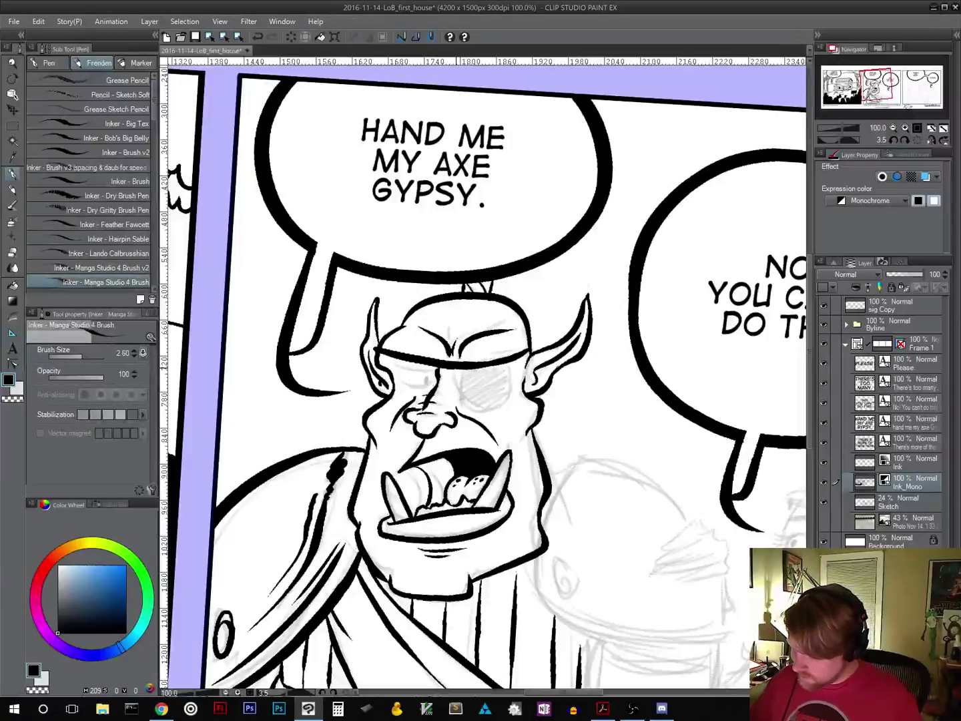
mouse_move(453, 373)
mouse_down()
mouse_move(470, 404)
mouse_move(489, 411)
mouse_move(512, 391)
mouse_move(501, 405)
mouse_up()
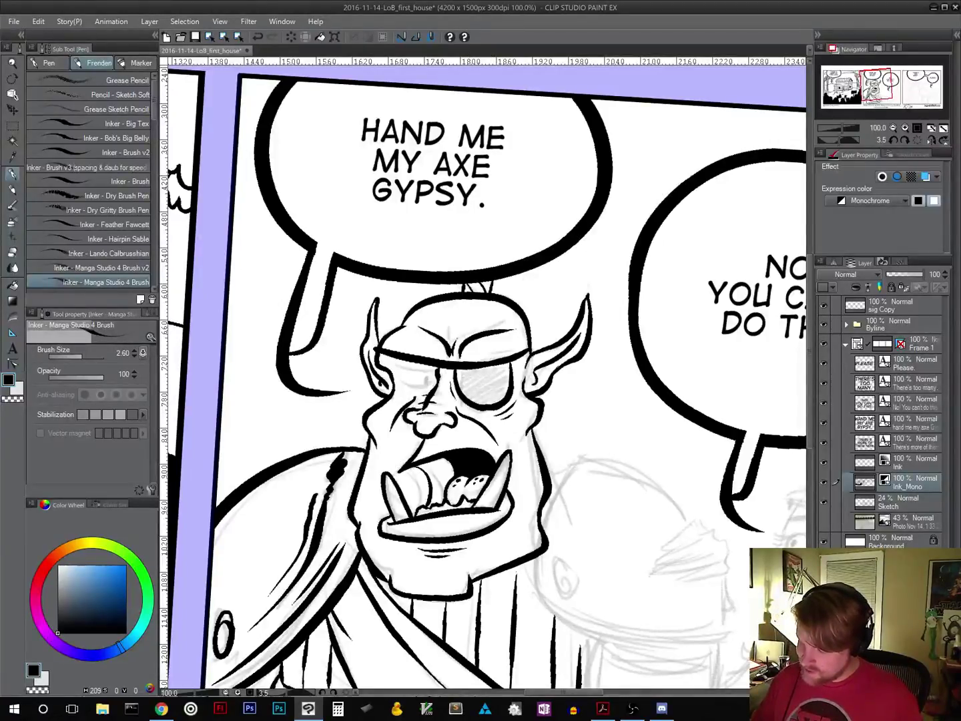
mouse_move(458, 370)
mouse_down()
mouse_move(463, 393)
mouse_move(469, 373)
mouse_move(473, 400)
mouse_move(479, 376)
mouse_move(489, 399)
mouse_move(500, 373)
mouse_move(508, 400)
mouse_move(510, 372)
mouse_up()
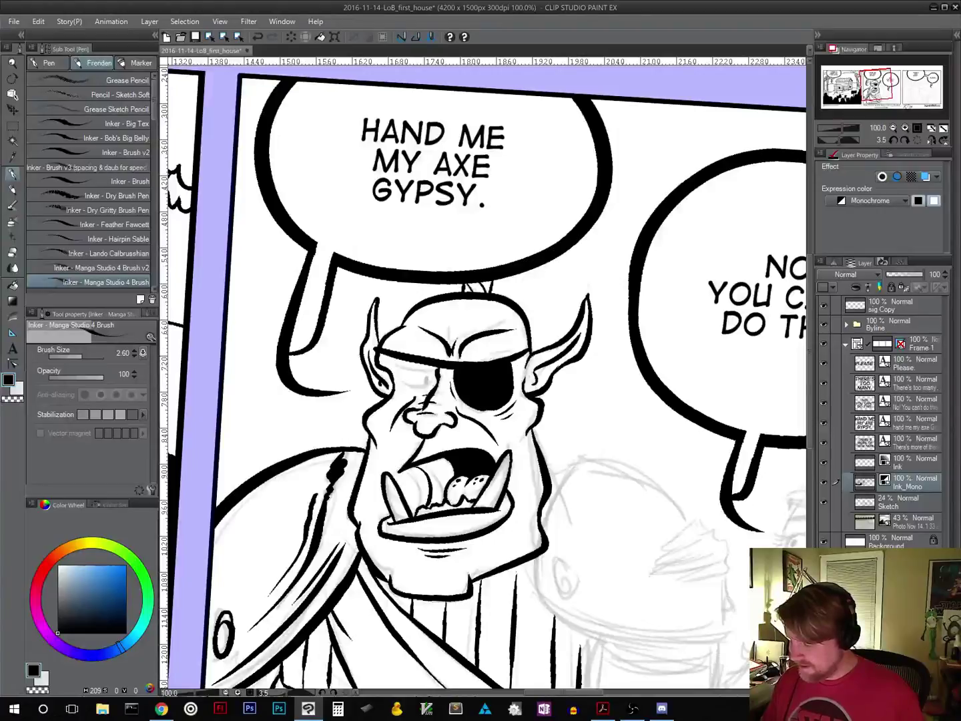
Step: Ink the ogre's uncovered eye with its lids, pupil and under-eye lines, and darken the nostril beneath the nose
key(r)
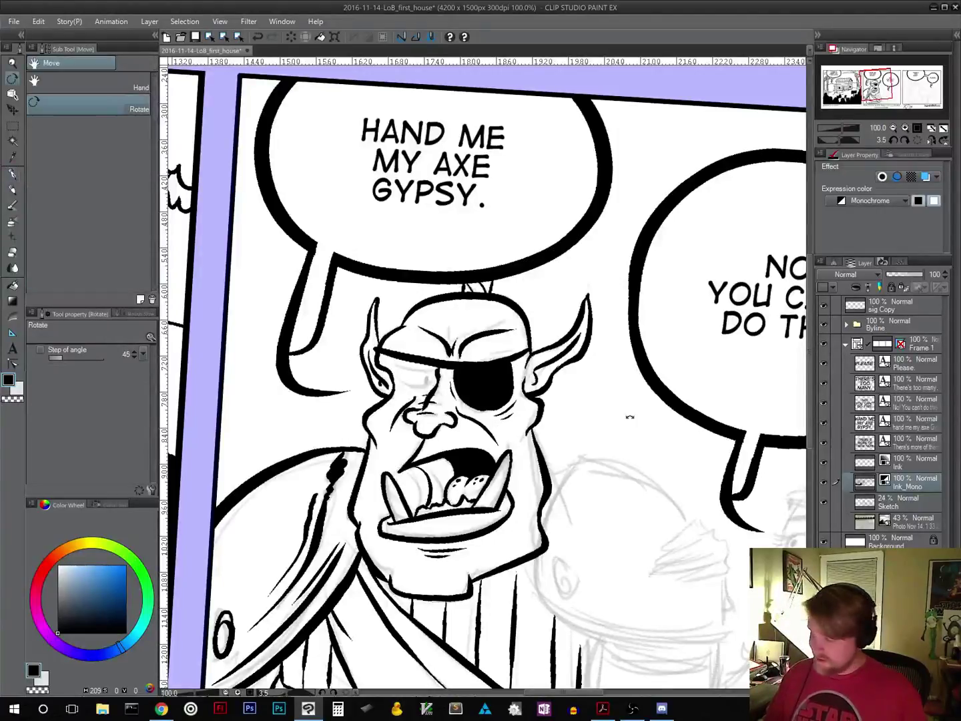
drag(652, 408, 658, 312)
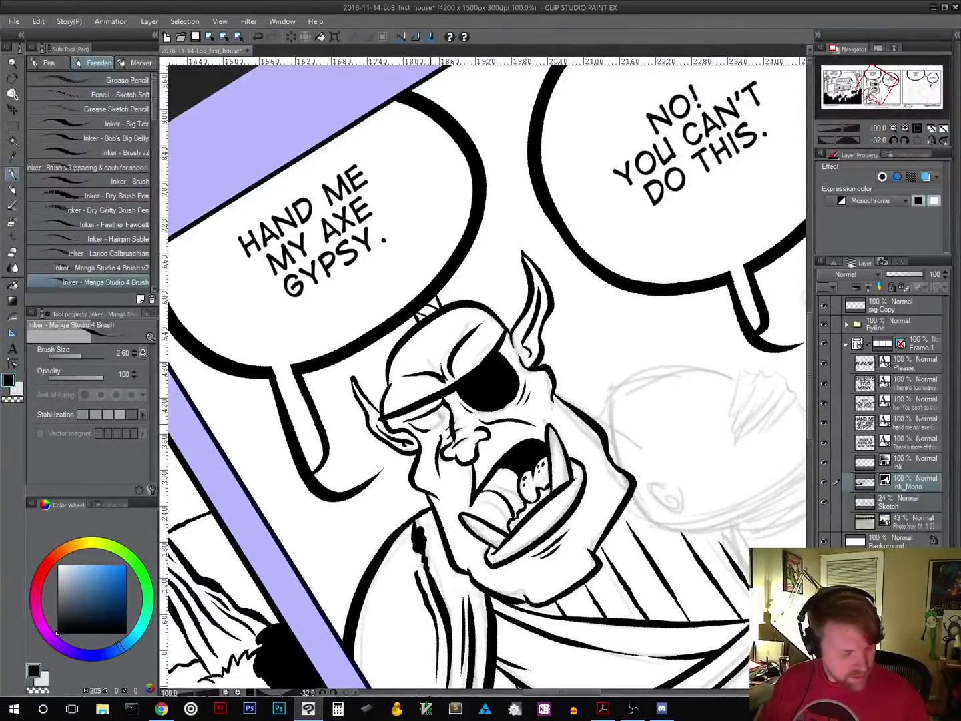
key(ctrl+z)
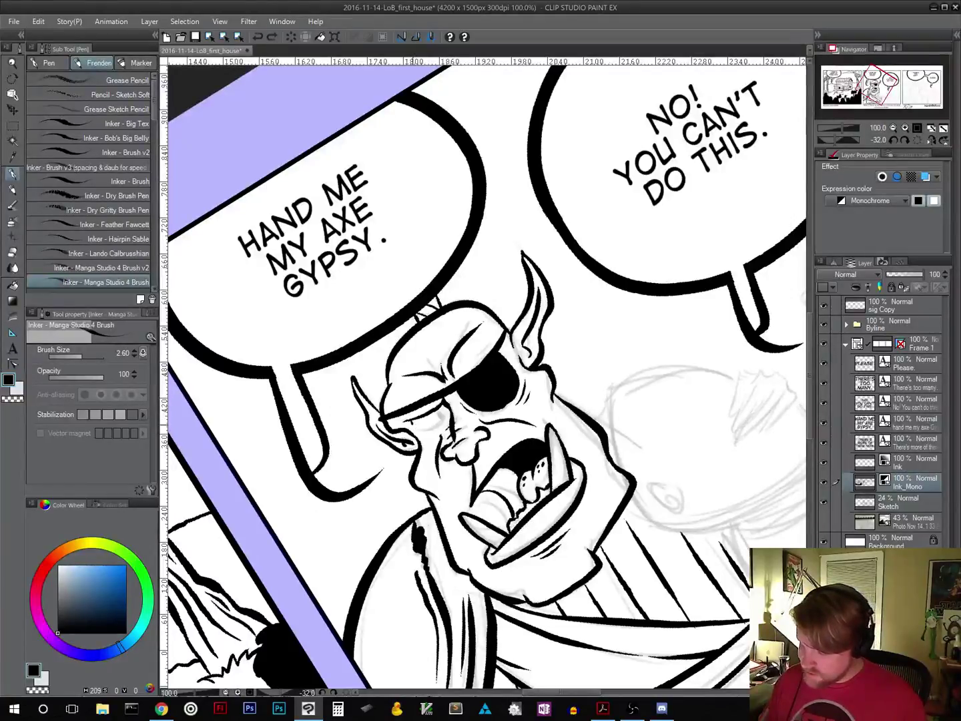
drag(414, 432, 439, 426)
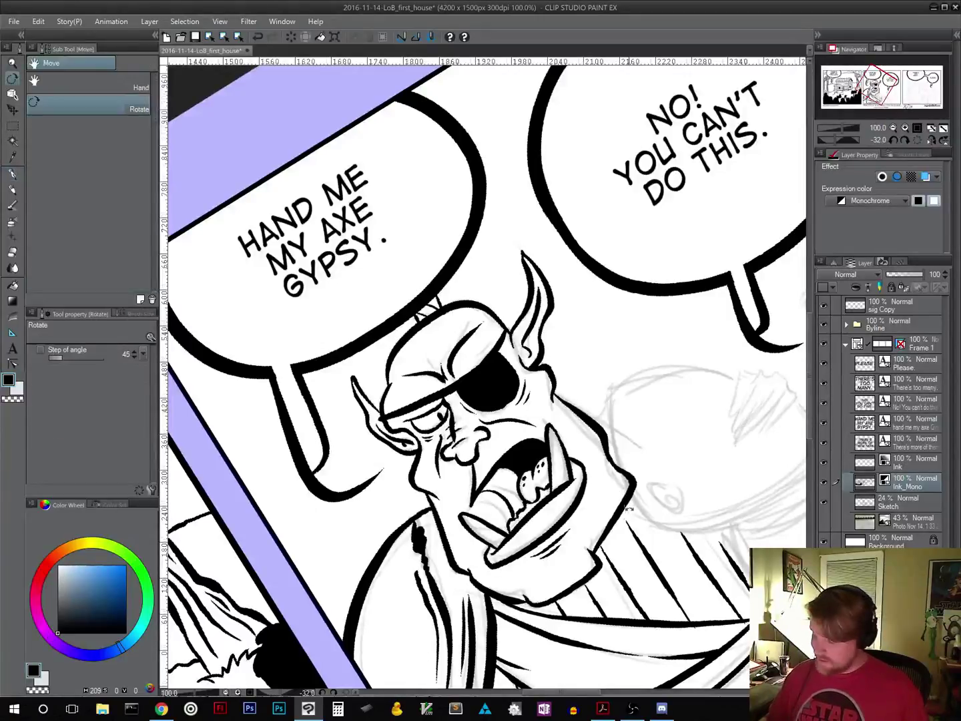
drag(601, 201, 668, 293)
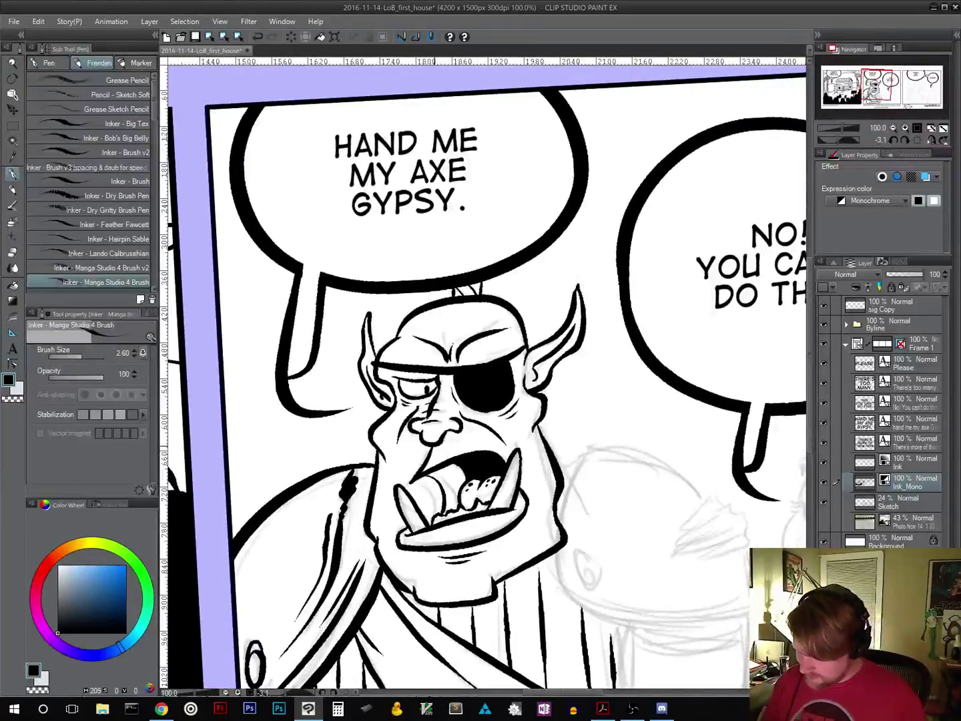
drag(433, 451, 445, 436)
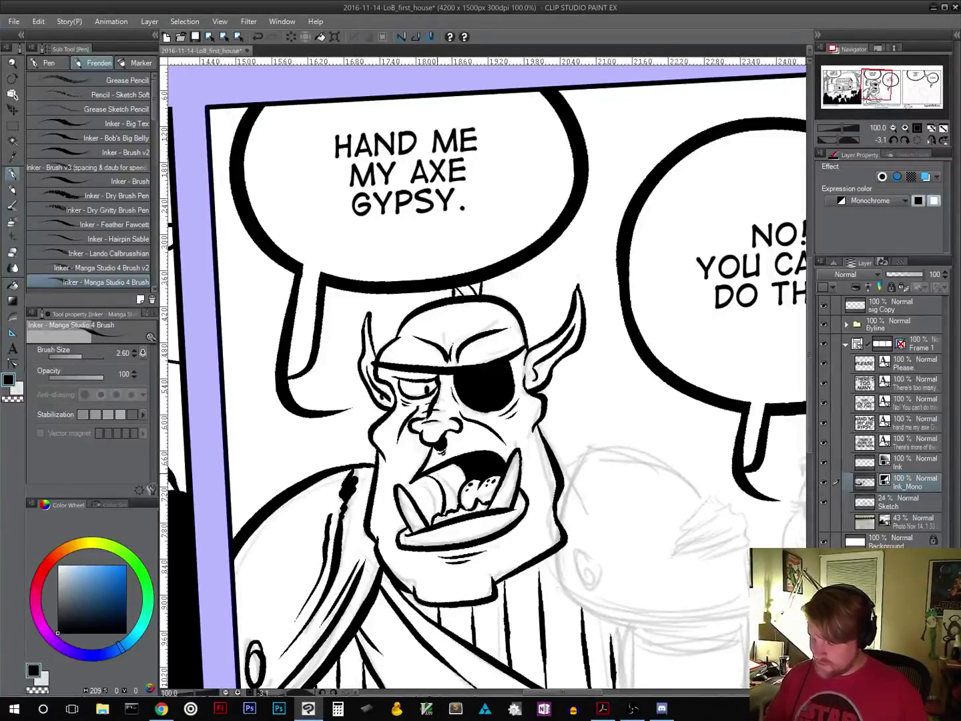
Step: Ink the outline of the ogre's right shoulder pad, leaving a gap where the sketched hand rests, and redraw its inner top corner
drag(599, 505, 479, 347)
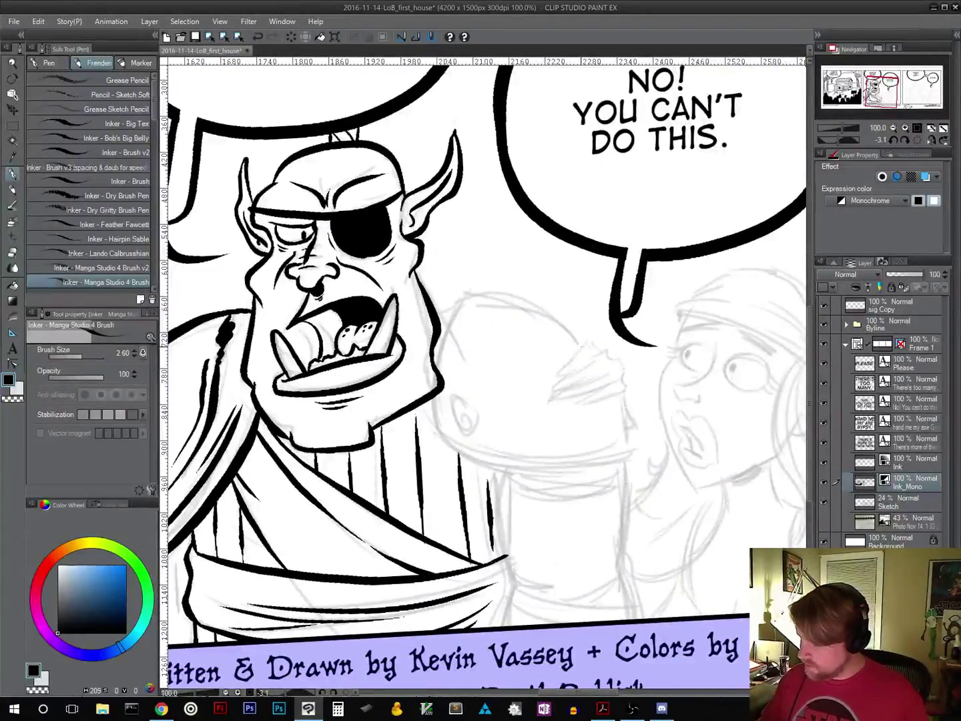
mouse_move(581, 346)
mouse_down()
mouse_move(566, 321)
mouse_move(516, 295)
mouse_move(464, 291)
mouse_move(439, 325)
mouse_up()
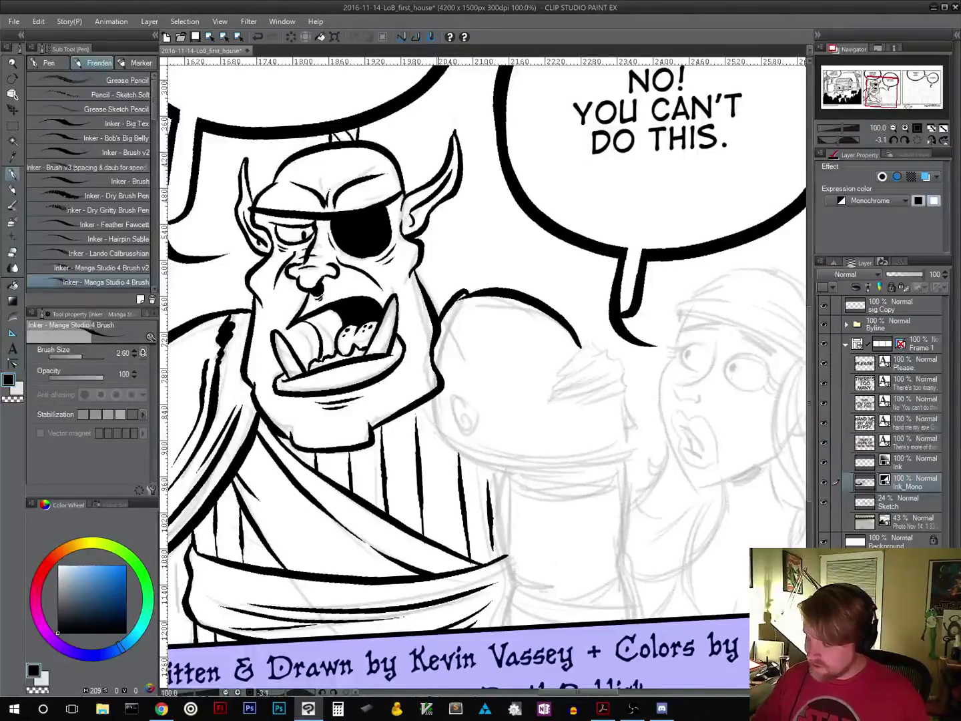
key(ctrl+z)
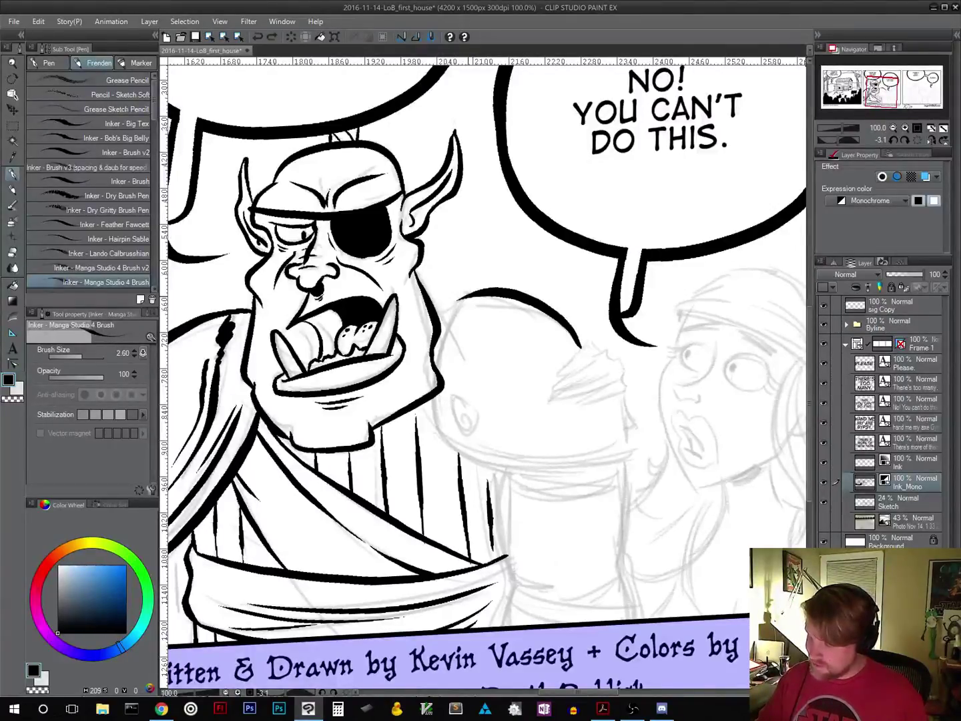
drag(468, 291, 437, 318)
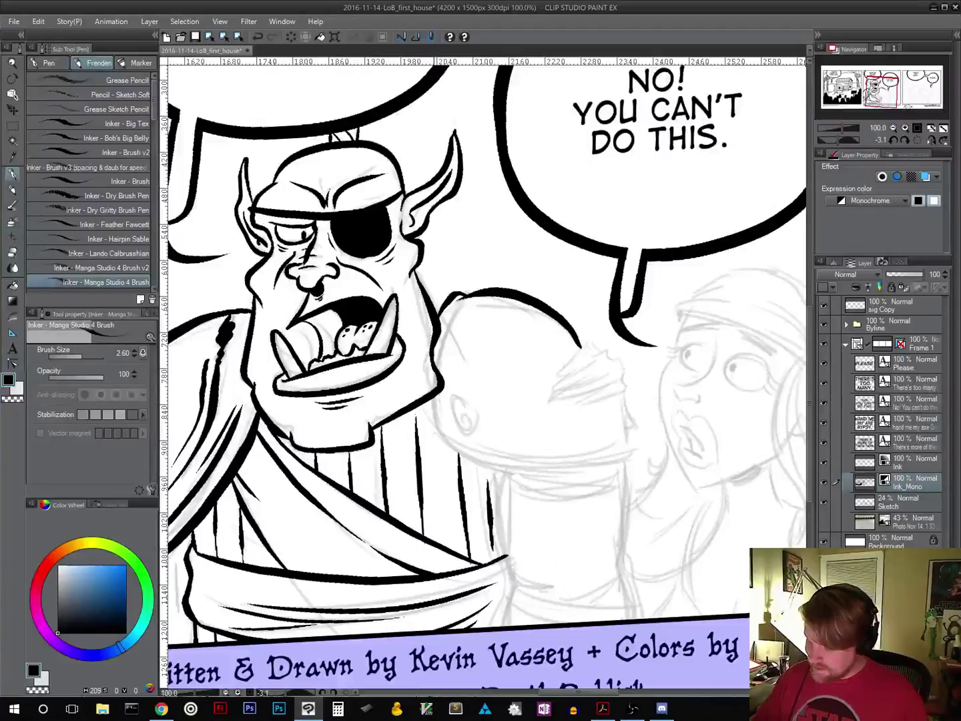
mouse_move(435, 396)
mouse_down()
mouse_move(441, 437)
mouse_move(494, 468)
mouse_move(553, 475)
mouse_move(623, 459)
mouse_move(637, 440)
mouse_up()
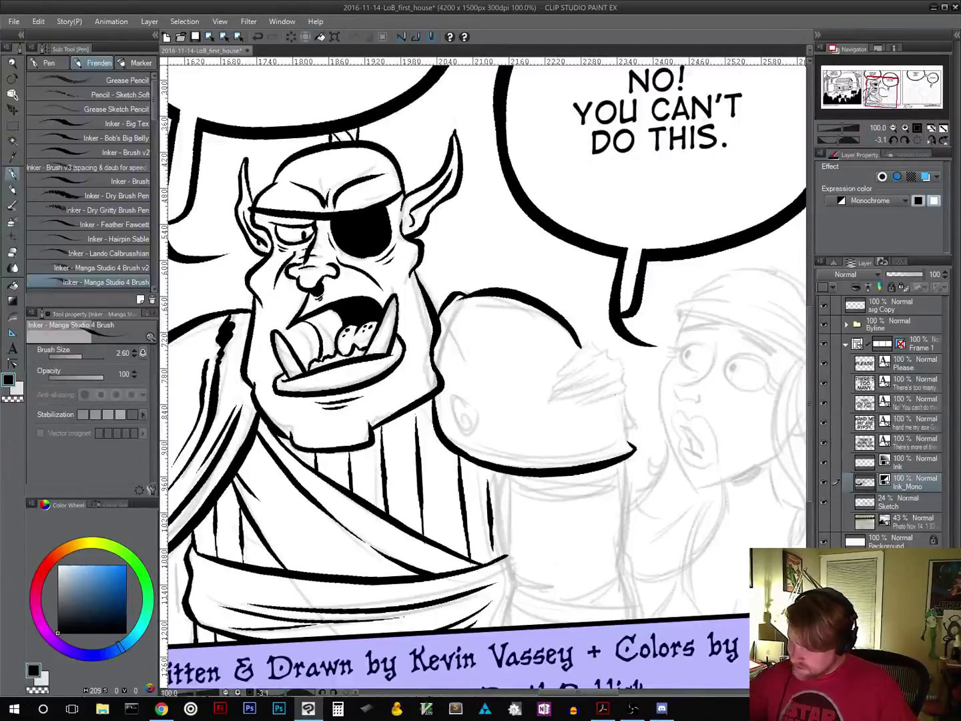
drag(579, 333, 586, 346)
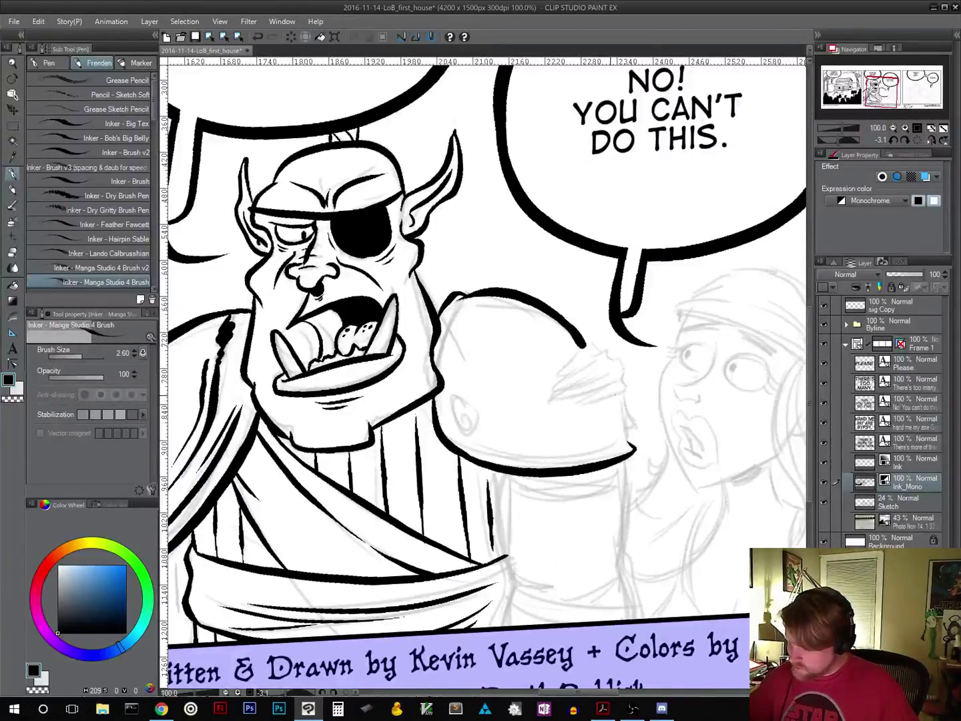
drag(608, 394, 627, 449)
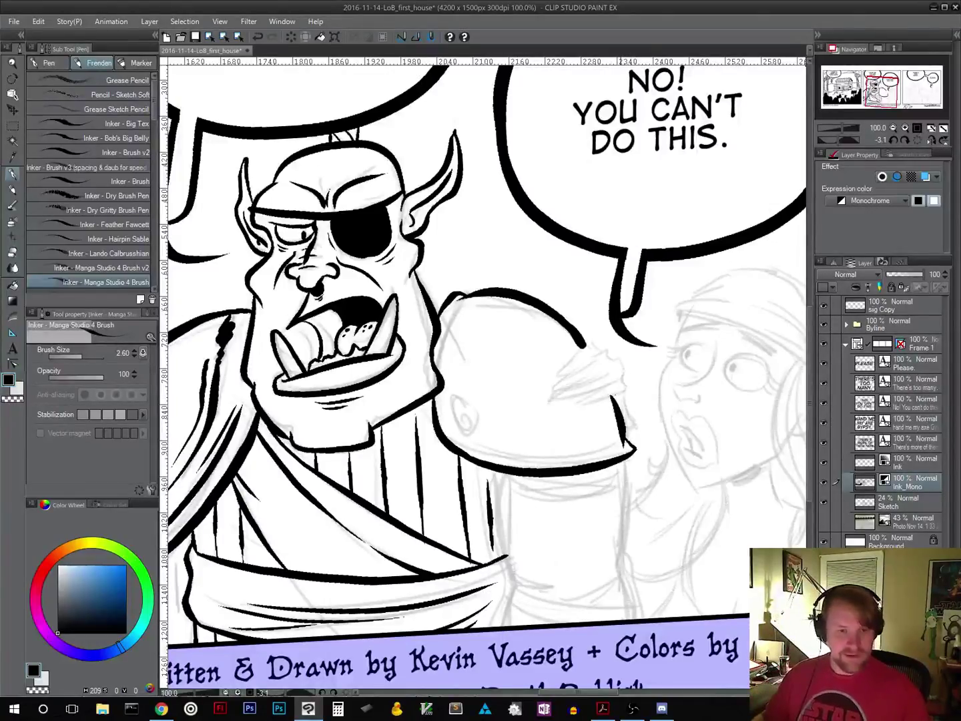
Step: Ink the rim lines along the right shoulder pad's lower edge, its inner edge beside the jaw and the oval rivet
drag(600, 201, 481, 147)
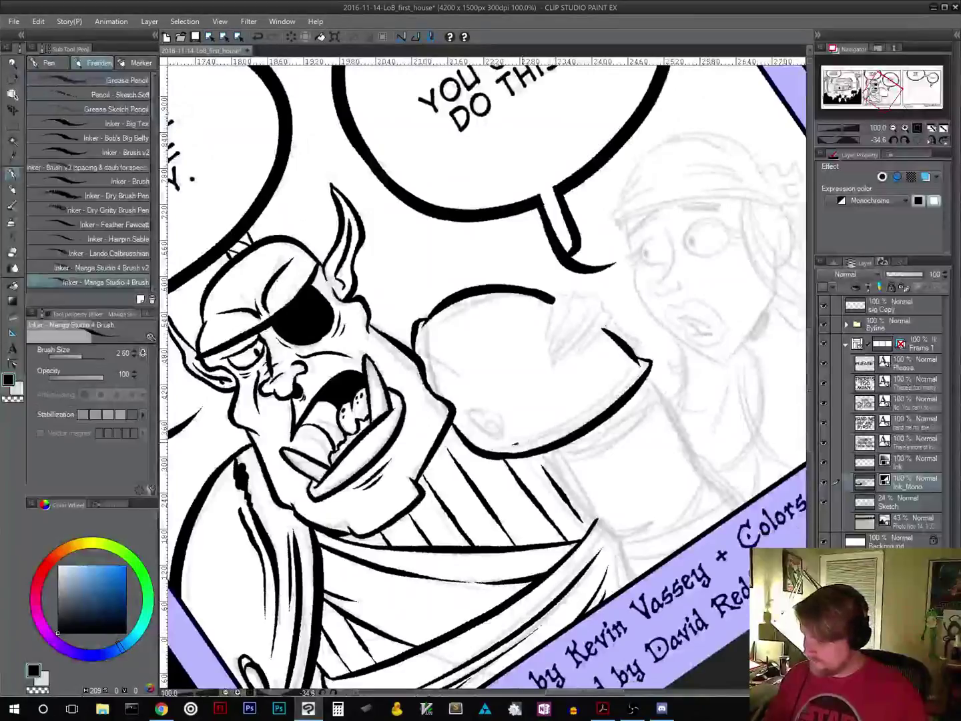
drag(517, 443, 628, 375)
drag(553, 421, 621, 368)
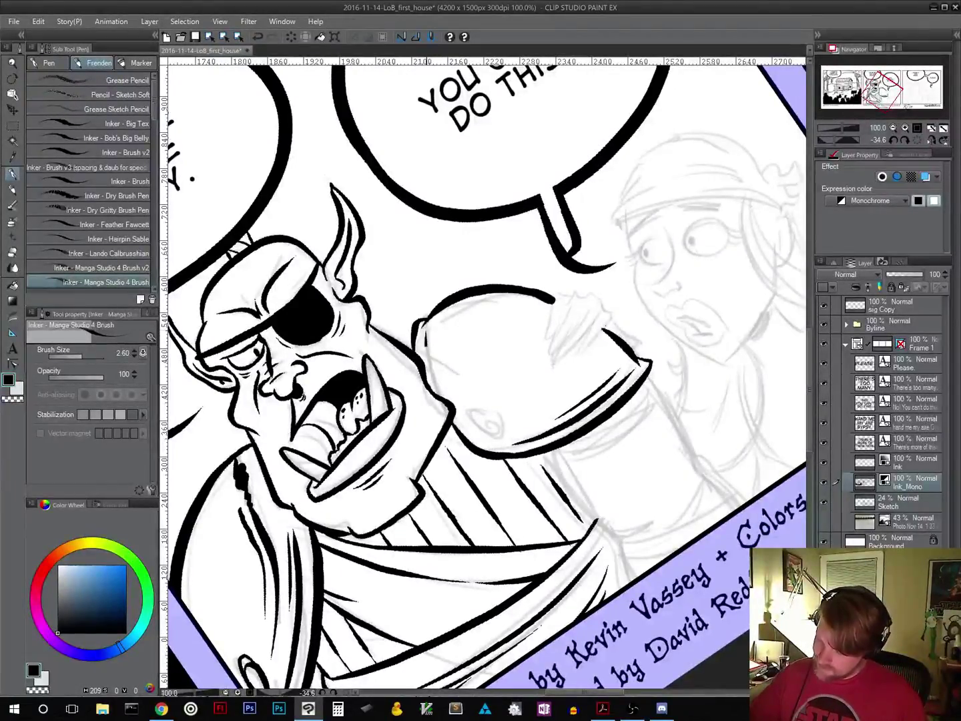
drag(424, 346, 443, 397)
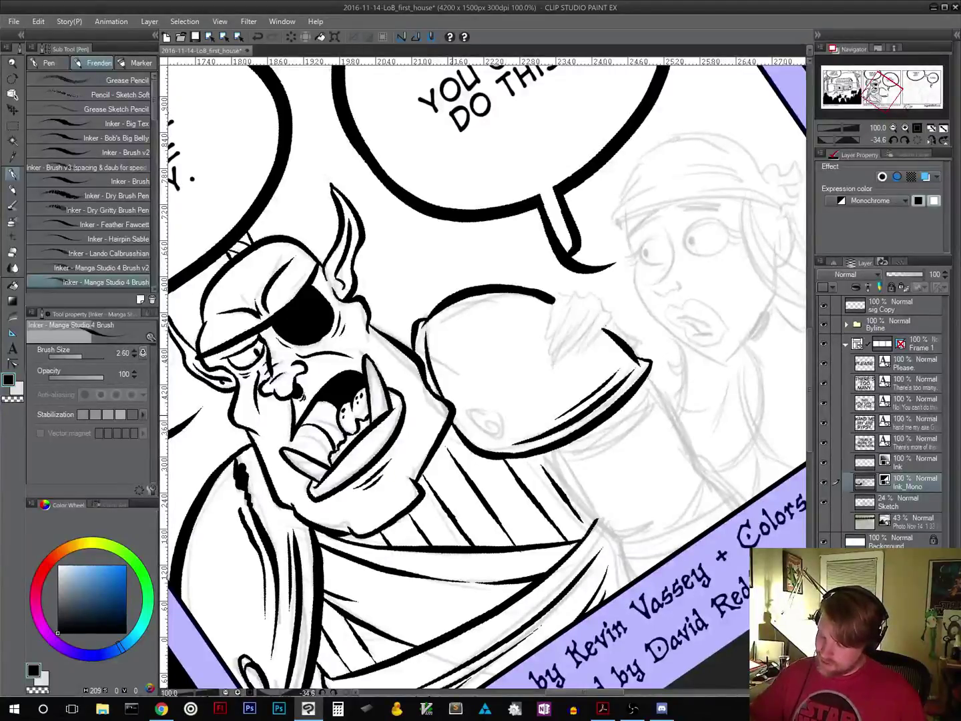
key(r)
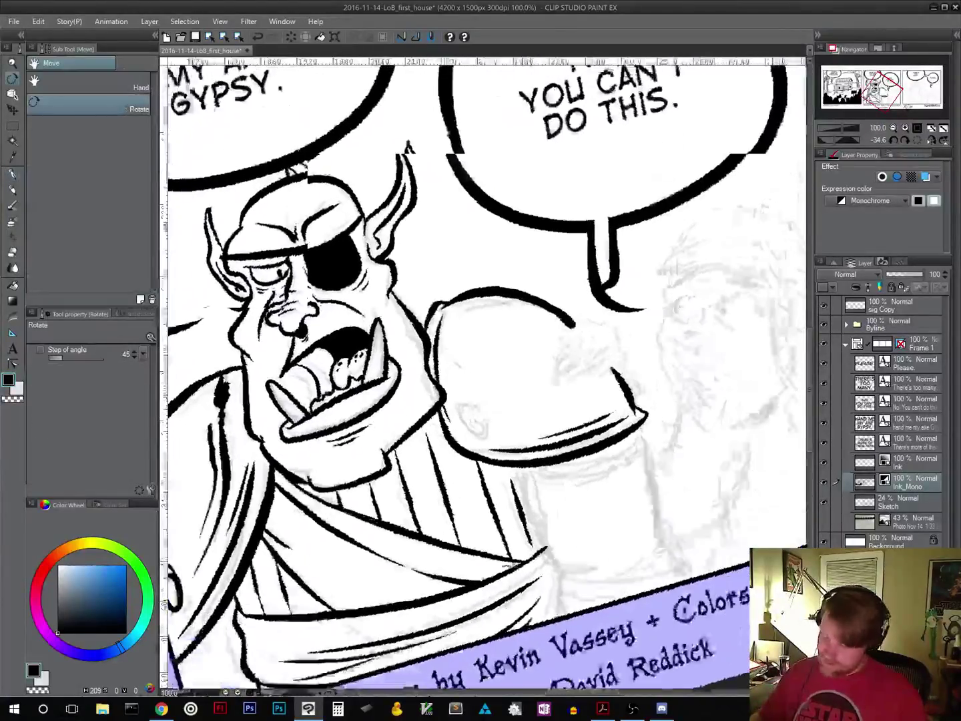
drag(508, 200, 554, 294)
mouse_move(460, 393)
mouse_down()
mouse_move(448, 402)
mouse_move(451, 423)
mouse_move(465, 429)
mouse_move(453, 397)
mouse_up()
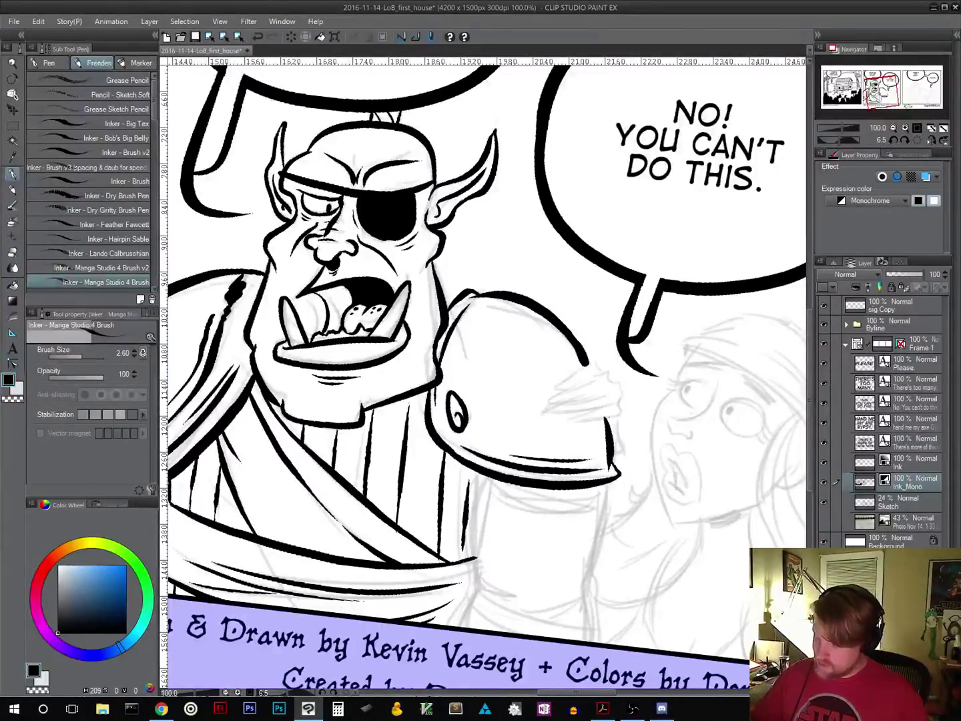
Step: Ink both sides of the ogre's right arm from the shoulder pad to the panel border, with a short crease at the elbow
drag(632, 546, 691, 403)
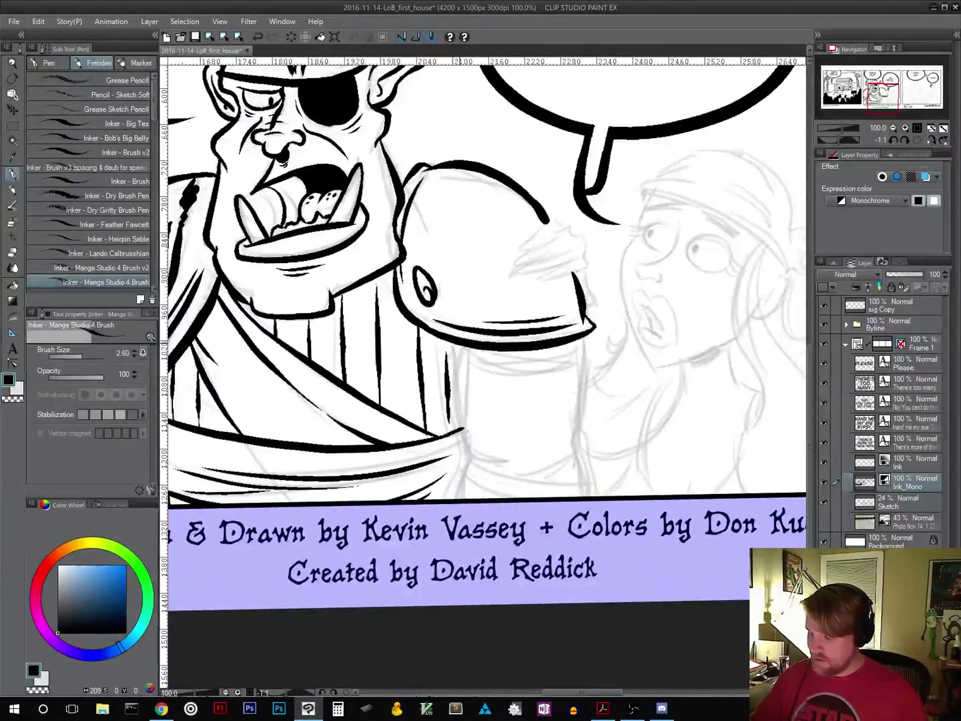
mouse_move(459, 345)
mouse_down()
mouse_move(469, 456)
mouse_move(458, 499)
mouse_up()
mouse_move(584, 339)
mouse_down()
mouse_move(577, 440)
mouse_move(561, 467)
mouse_move(591, 497)
mouse_up()
key(ctrl+z)
drag(507, 466, 548, 467)
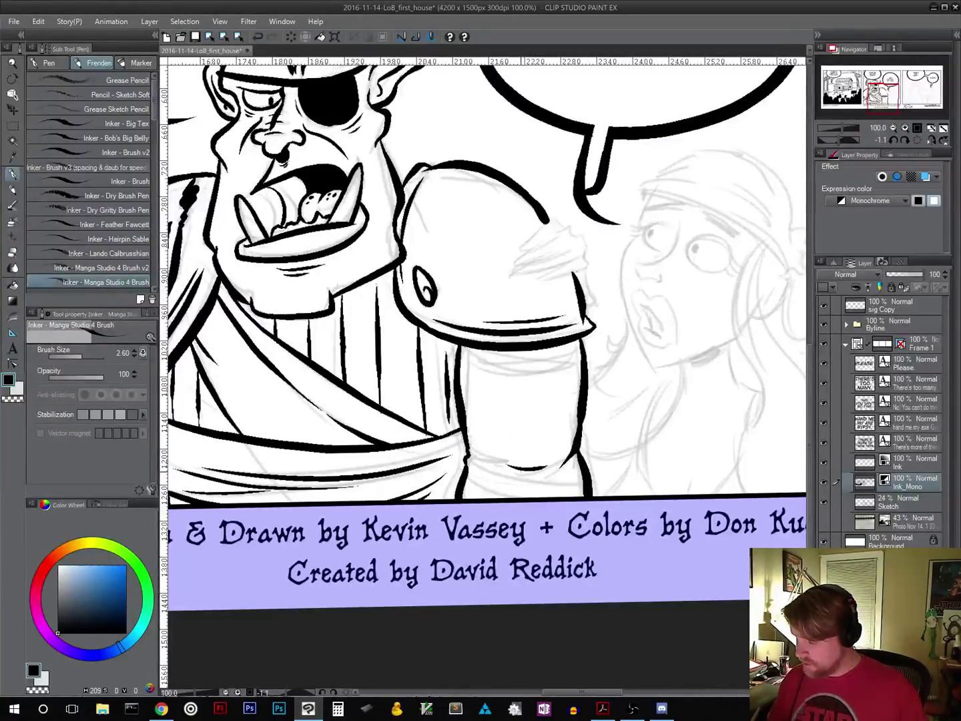
Step: Ink the sleeve's curved fold lines just under the right shoulder pad and around the elbow near the panel border
key(shift+space)
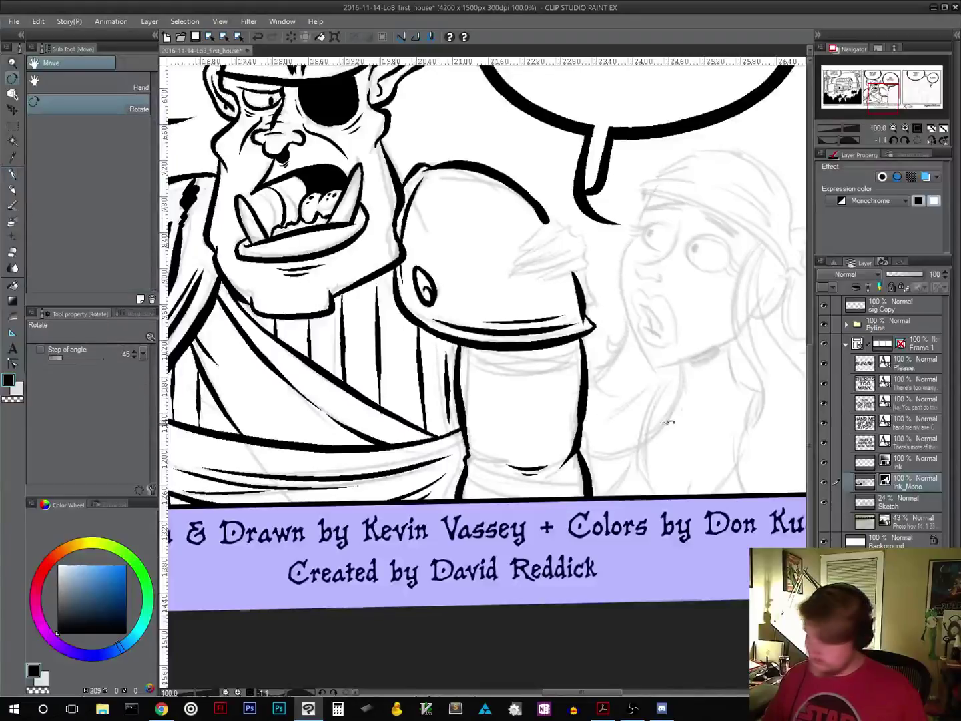
mouse_move(670, 422)
mouse_down()
mouse_move(698, 321)
mouse_move(689, 300)
mouse_up()
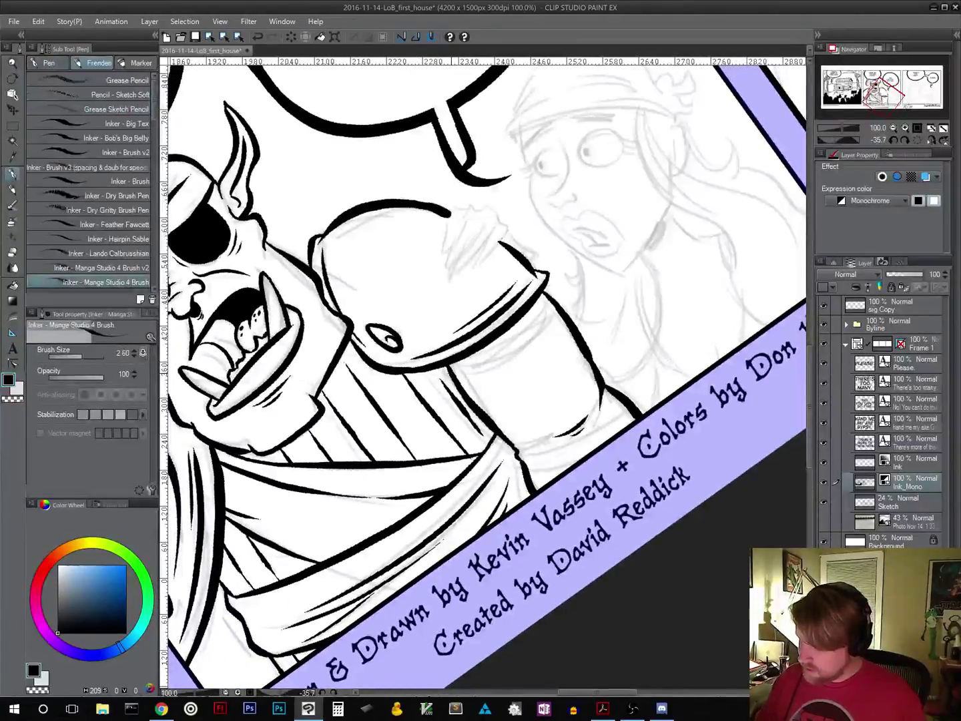
drag(457, 372, 525, 337)
mouse_move(486, 371)
mouse_down()
mouse_move(544, 329)
mouse_move(555, 304)
mouse_move(512, 338)
mouse_up()
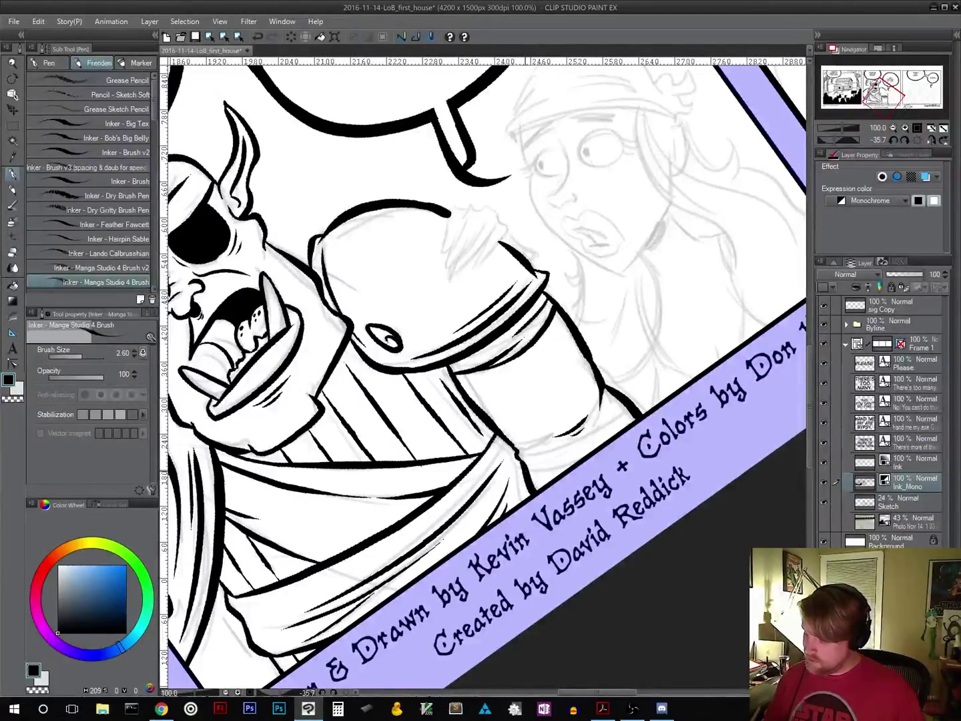
mouse_move(529, 473)
mouse_down()
mouse_move(614, 413)
mouse_move(616, 434)
mouse_up()
drag(556, 478, 534, 485)
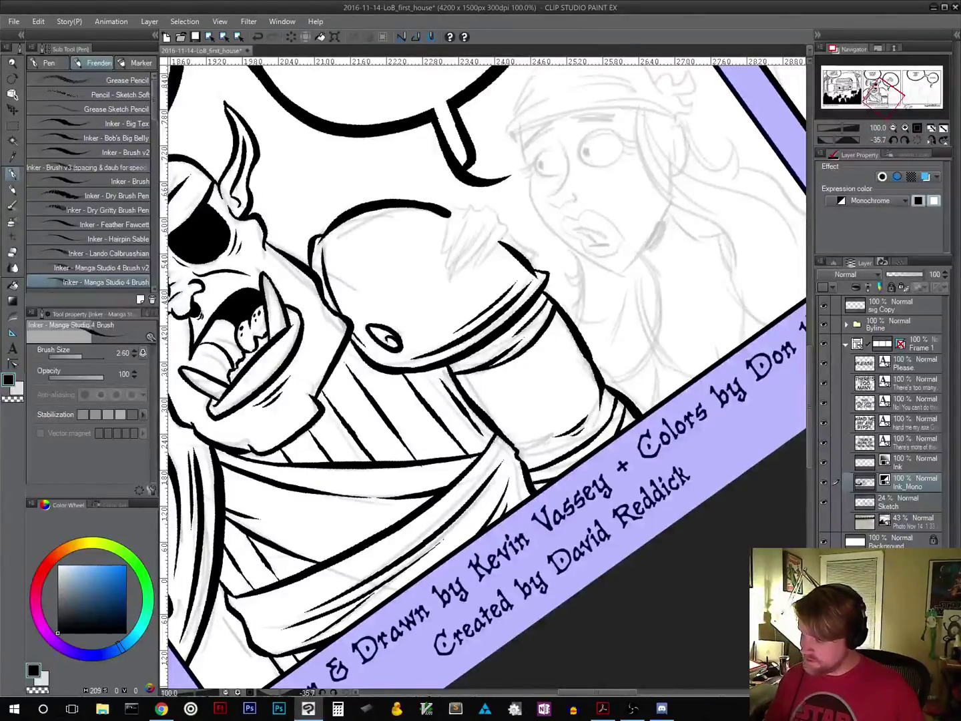
drag(613, 423, 597, 445)
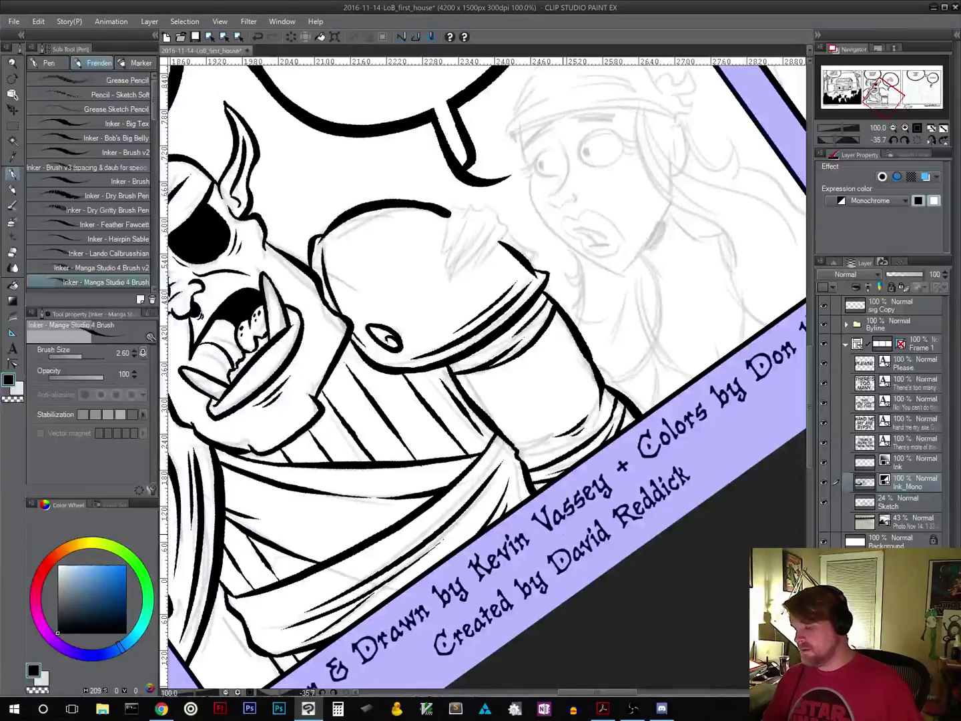
drag(543, 416, 607, 460)
drag(631, 351, 646, 495)
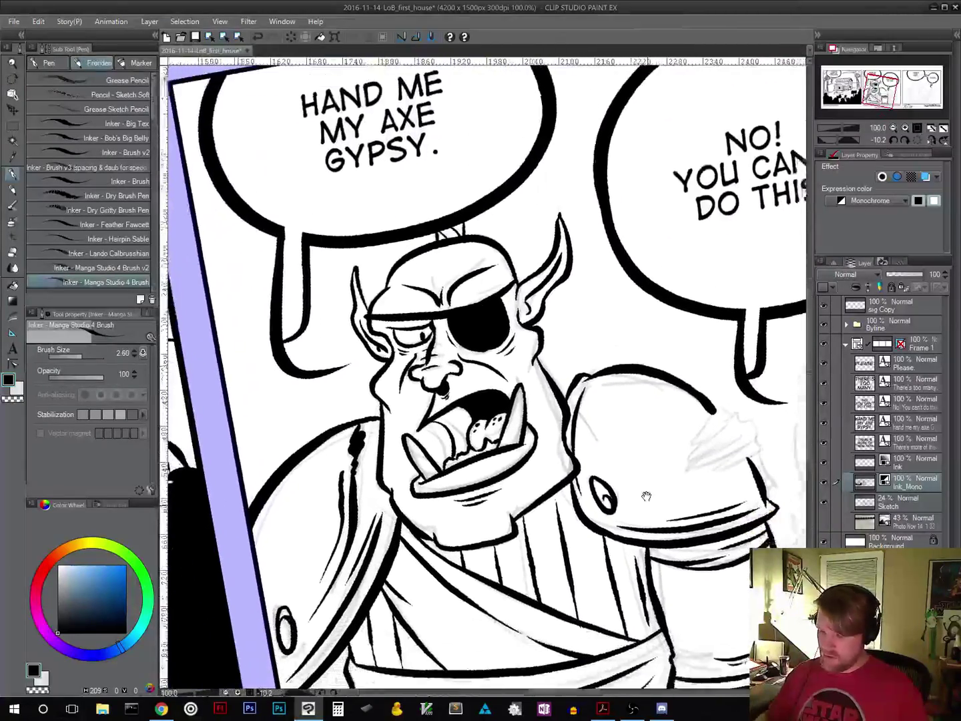
scroll(646, 495, down, 5)
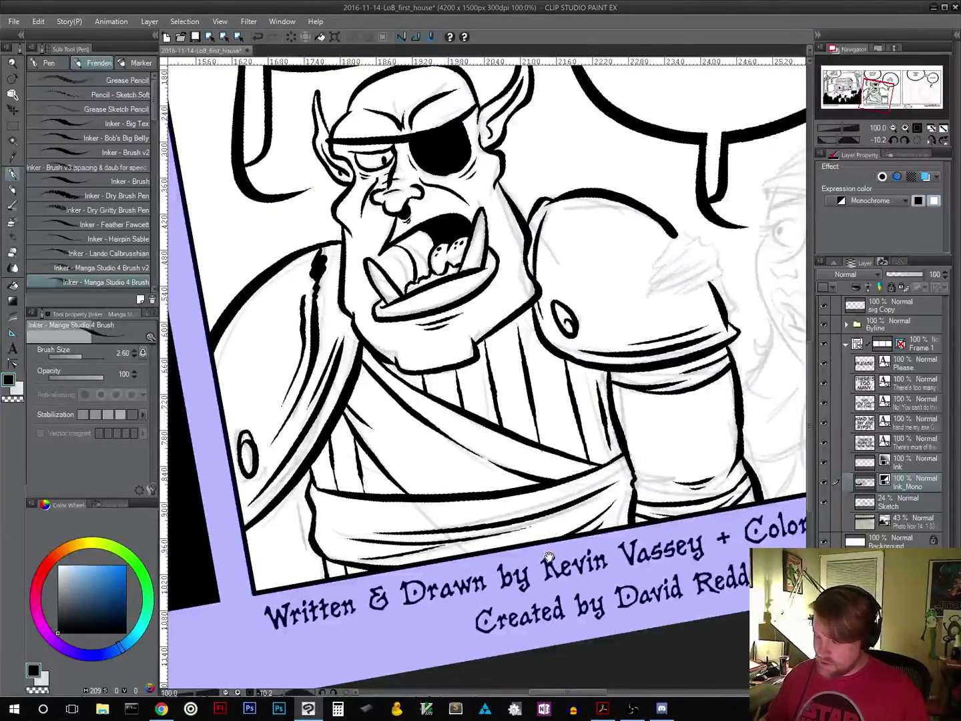
drag(549, 556, 494, 616)
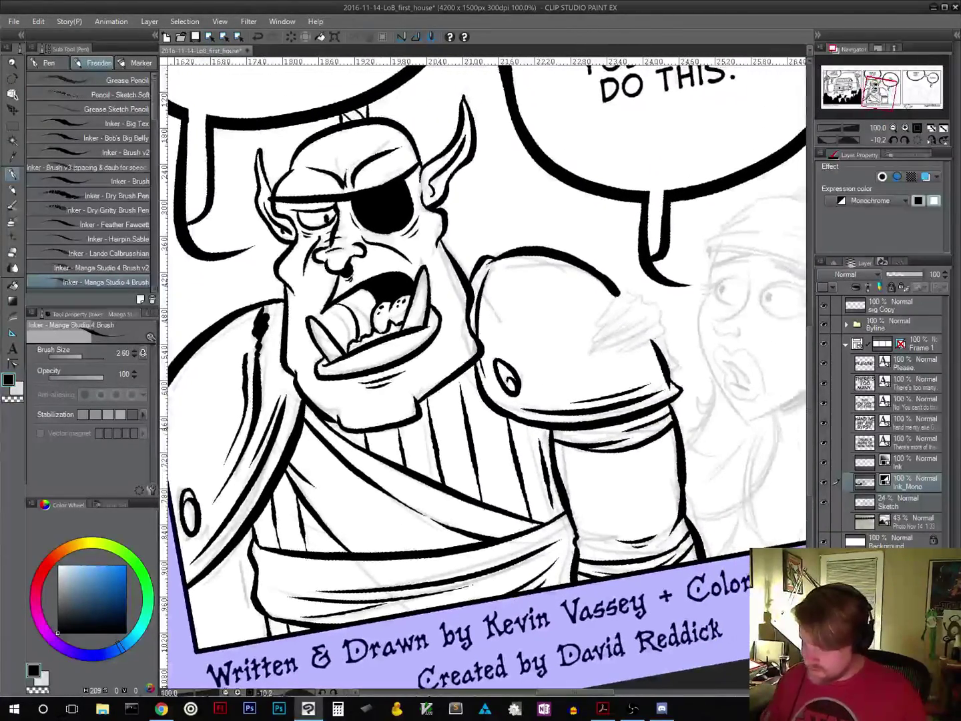
Step: Fill the shadow under the ogre's jaw in solid black and feather its lower edge with short strokes onto the shirt
mouse_move(380, 436)
mouse_down()
mouse_move(449, 400)
mouse_move(467, 371)
mouse_move(403, 435)
mouse_move(456, 399)
mouse_up()
drag(409, 438, 431, 426)
mouse_move(434, 427)
mouse_down()
mouse_move(449, 412)
mouse_move(431, 434)
mouse_up()
drag(435, 432, 453, 417)
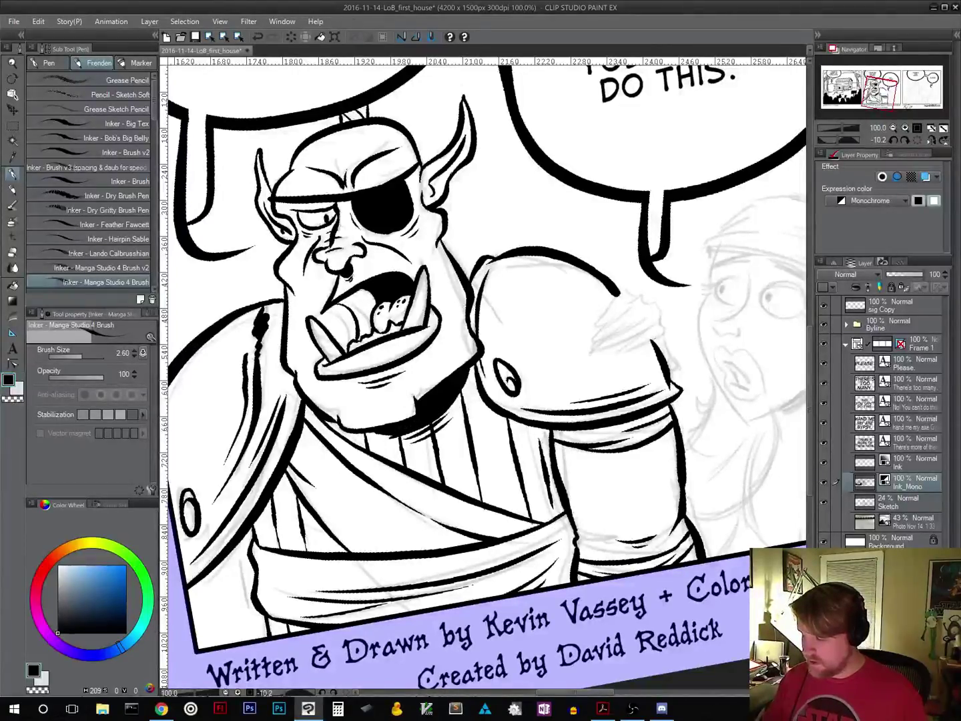
Step: Straighten the rotated canvas and save the comic strip file
drag(628, 477, 594, 537)
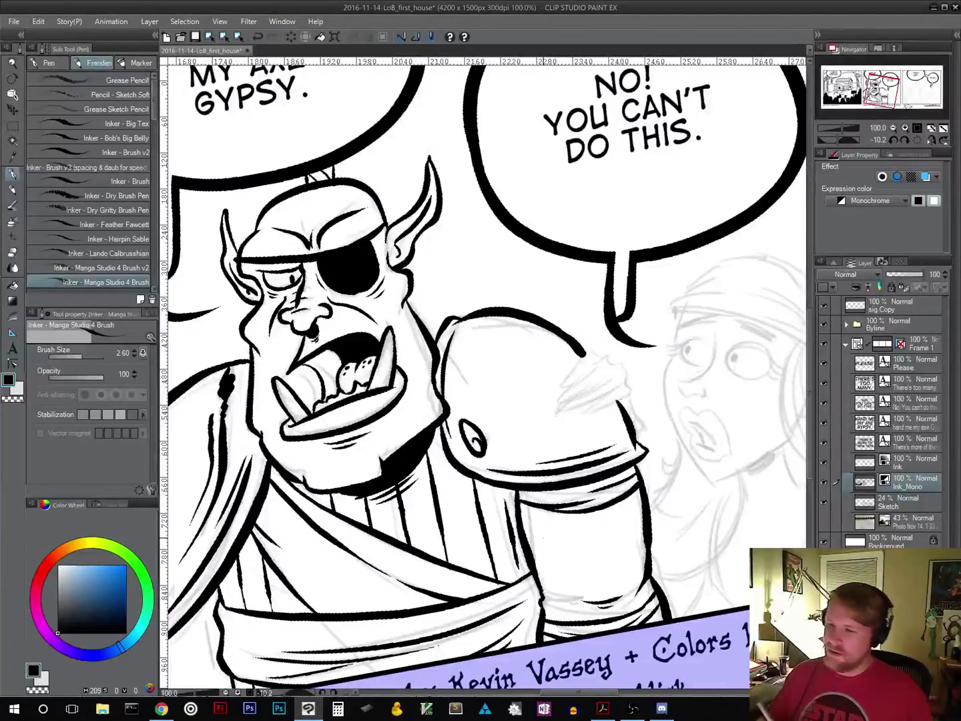
click(915, 141)
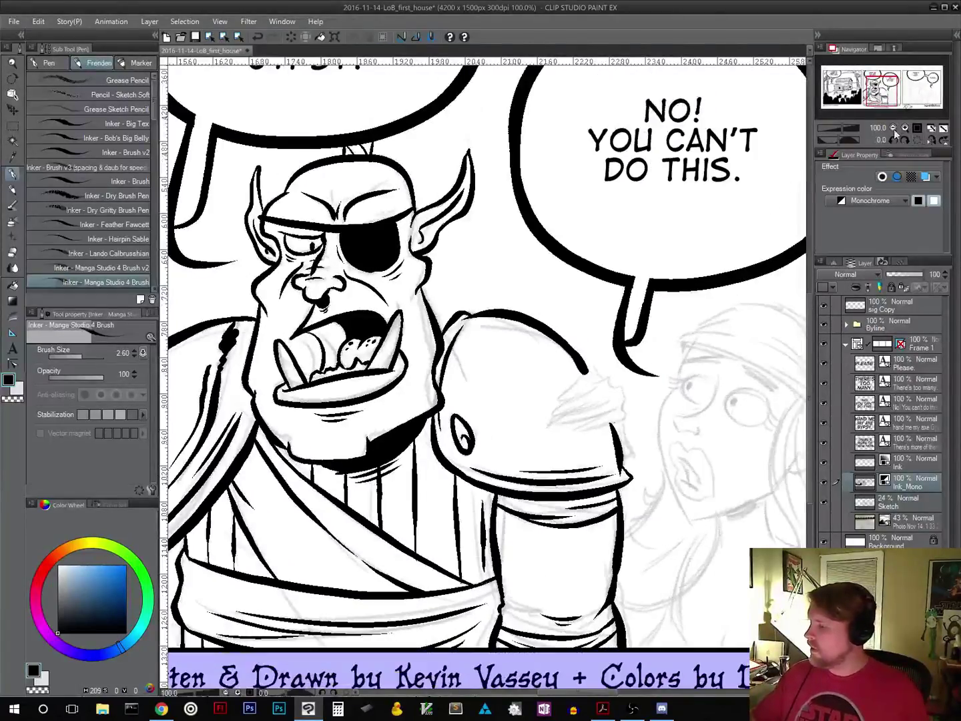
click(894, 128)
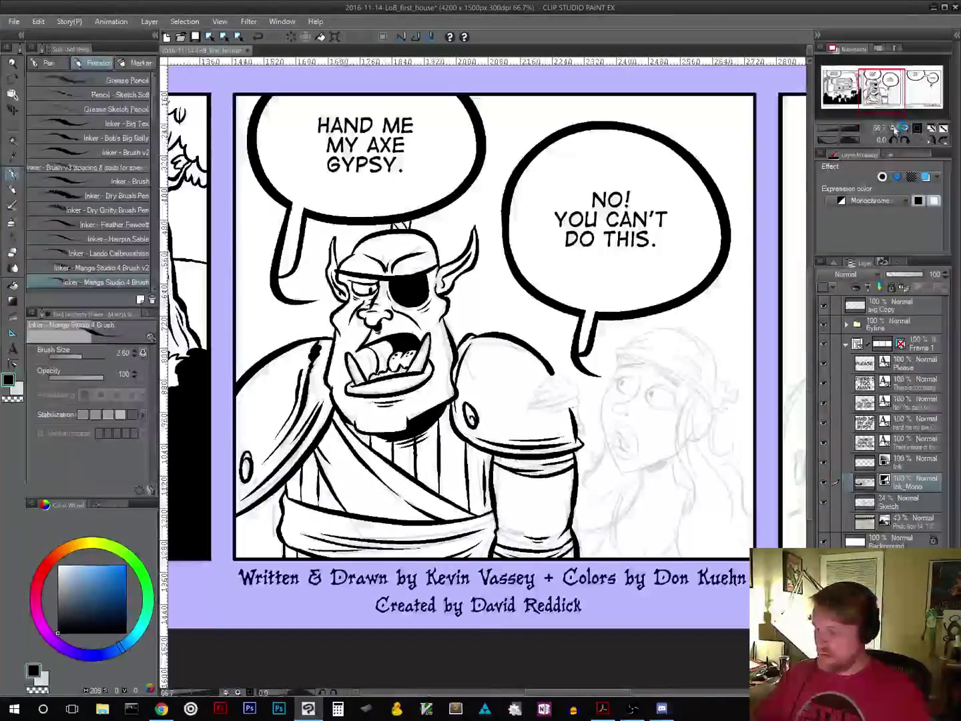
click(196, 37)
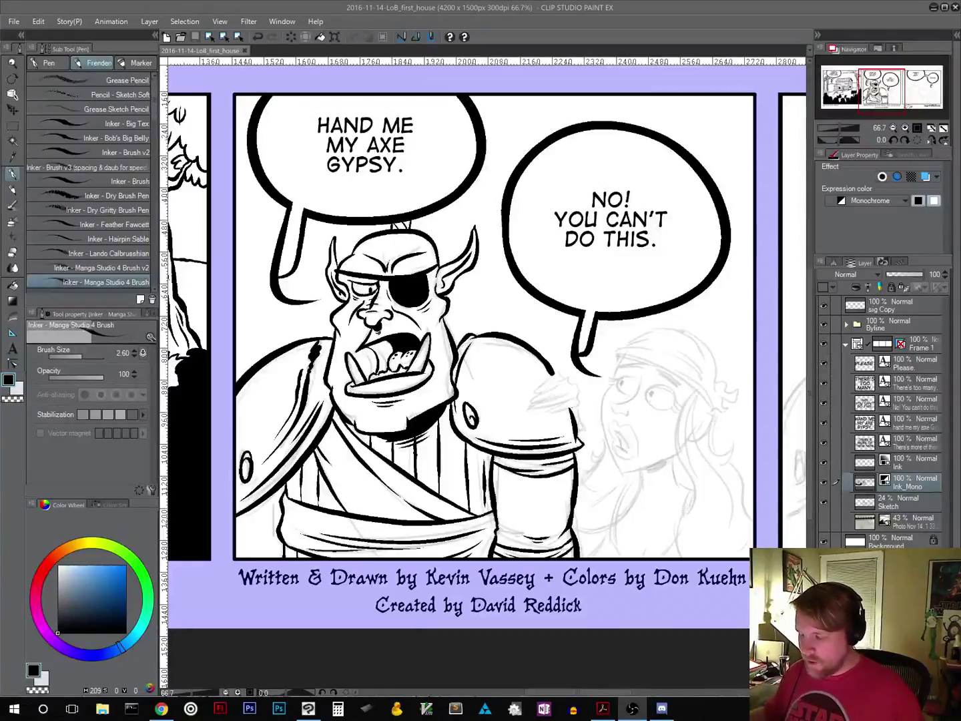
Step: Ink the curved bridge of the woman's nose in the second panel, from the brow to the nose tip
click(918, 128)
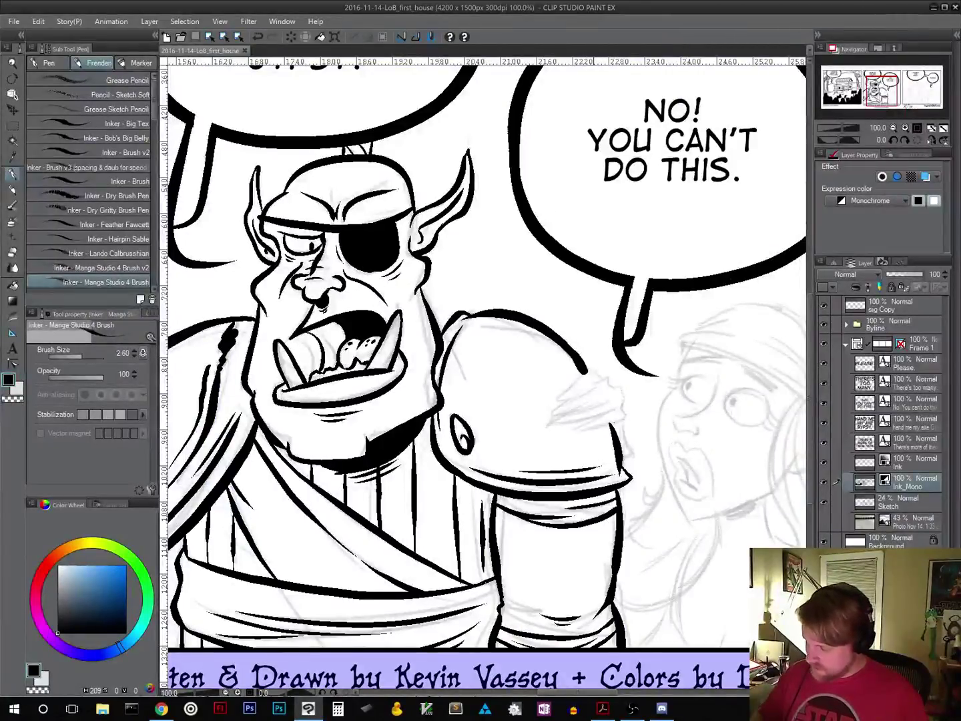
drag(698, 439, 450, 347)
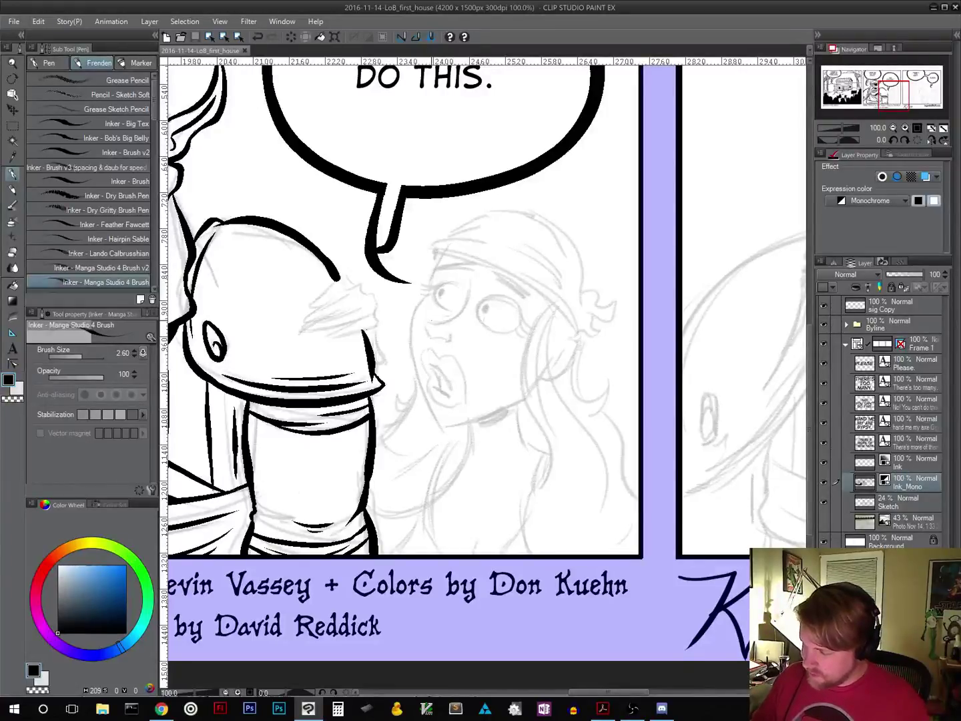
mouse_move(427, 323)
mouse_down()
mouse_move(456, 316)
mouse_move(473, 281)
mouse_up()
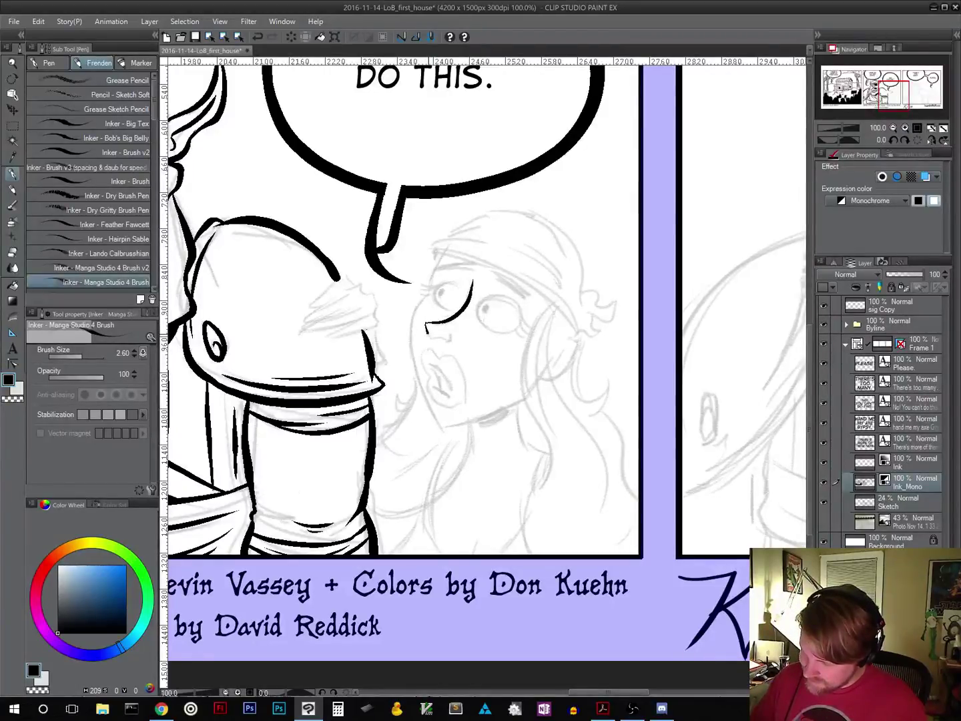
drag(430, 336, 450, 341)
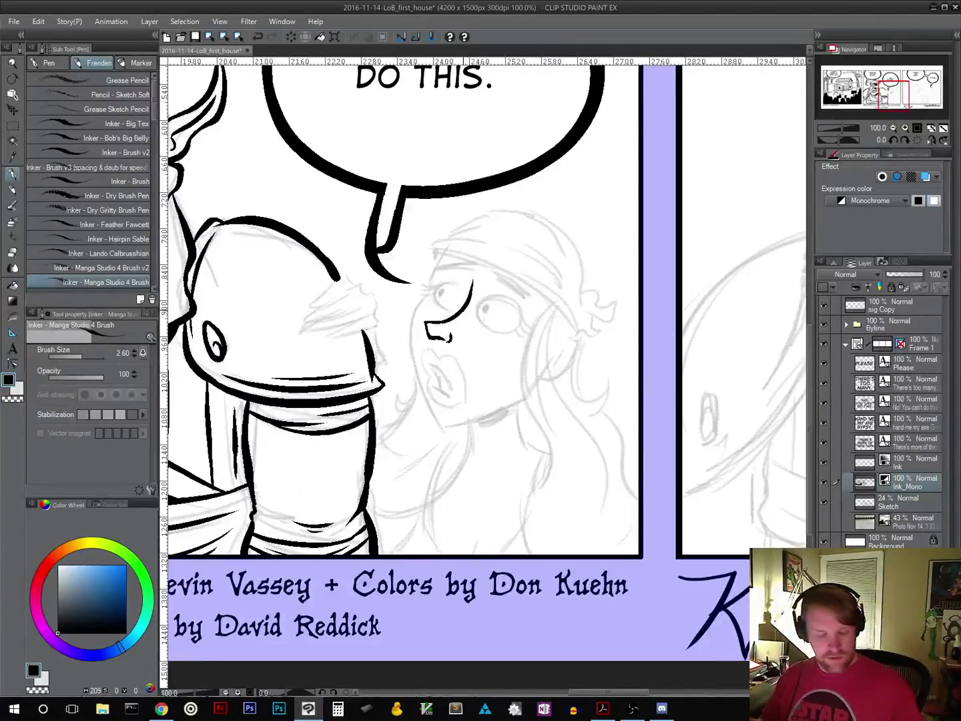
key(ctrl+z)
key(ctrl+z)
key(ctrl+z)
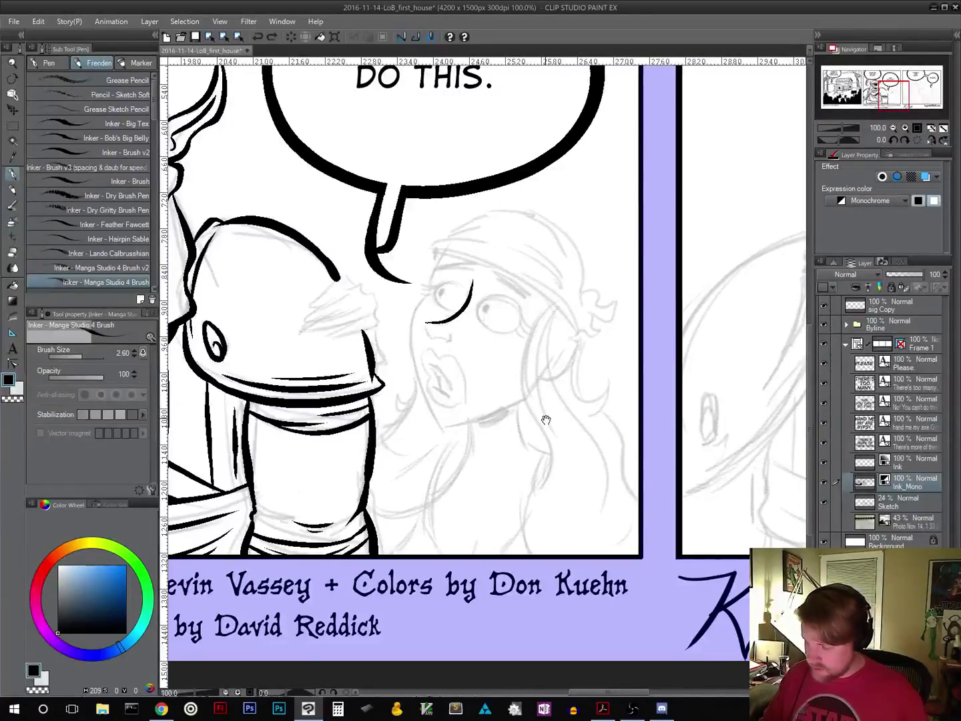
Step: Ink the tip and nostril of the woman's nose, and the outline of her face from forehead around the chin to the jaw
drag(546, 419, 531, 261)
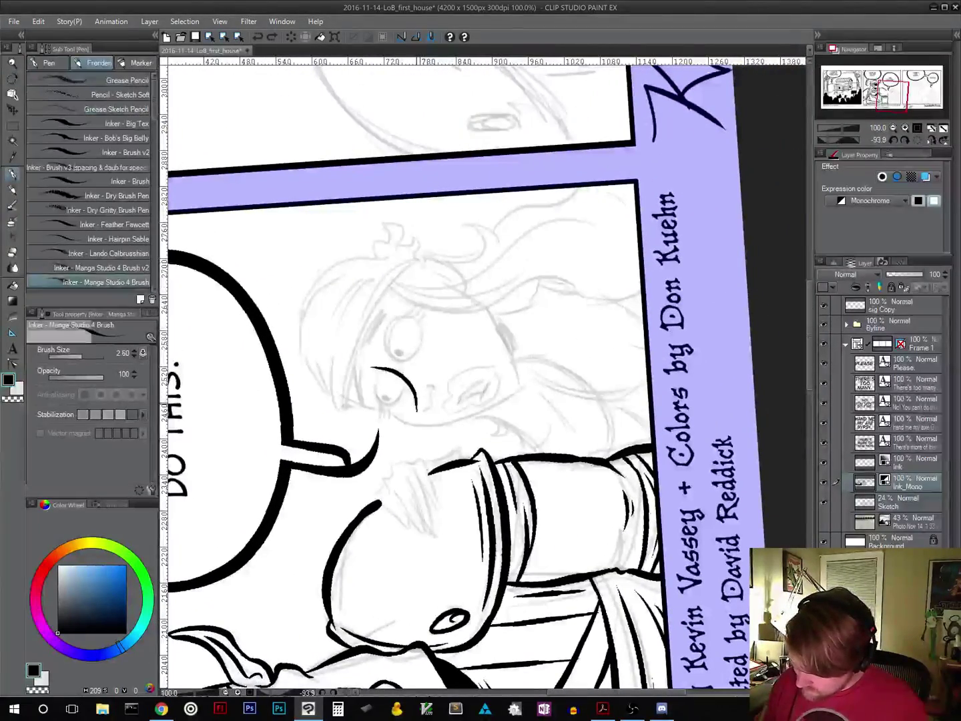
drag(416, 411, 431, 399)
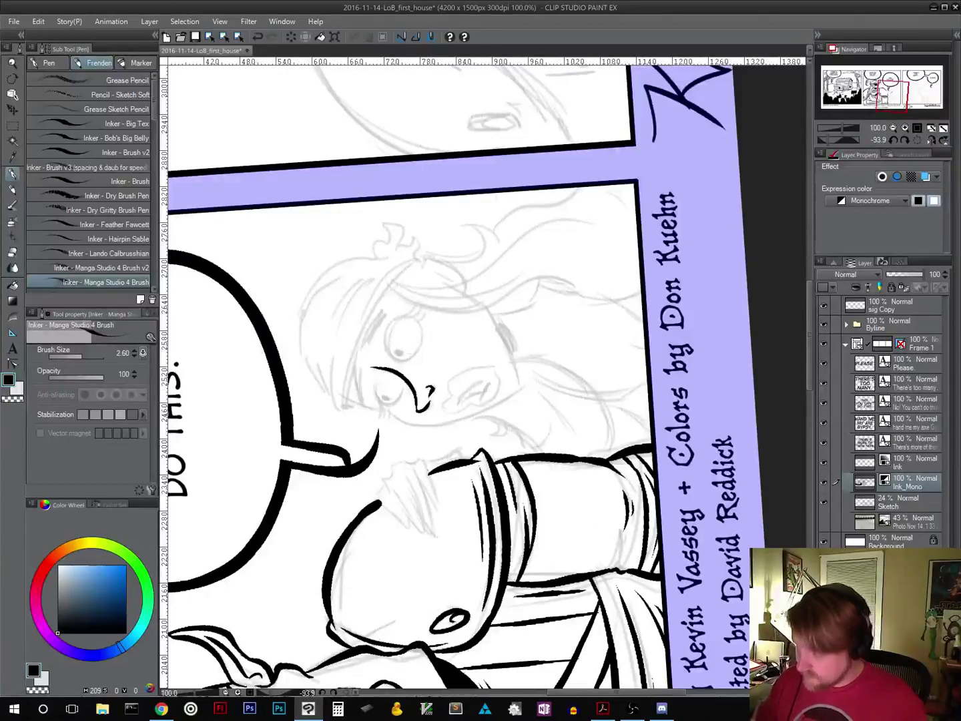
drag(592, 408, 554, 500)
key(shift+space)
drag(529, 556, 430, 556)
key(p)
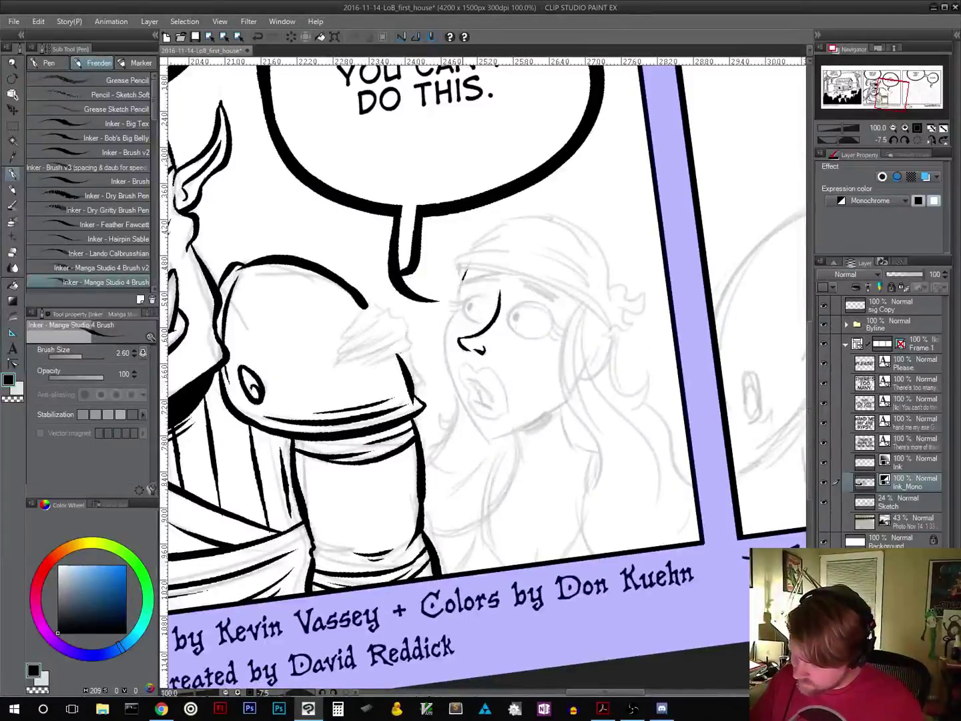
mouse_move(463, 279)
mouse_down()
mouse_move(447, 364)
mouse_move(485, 438)
mouse_move(567, 401)
mouse_up()
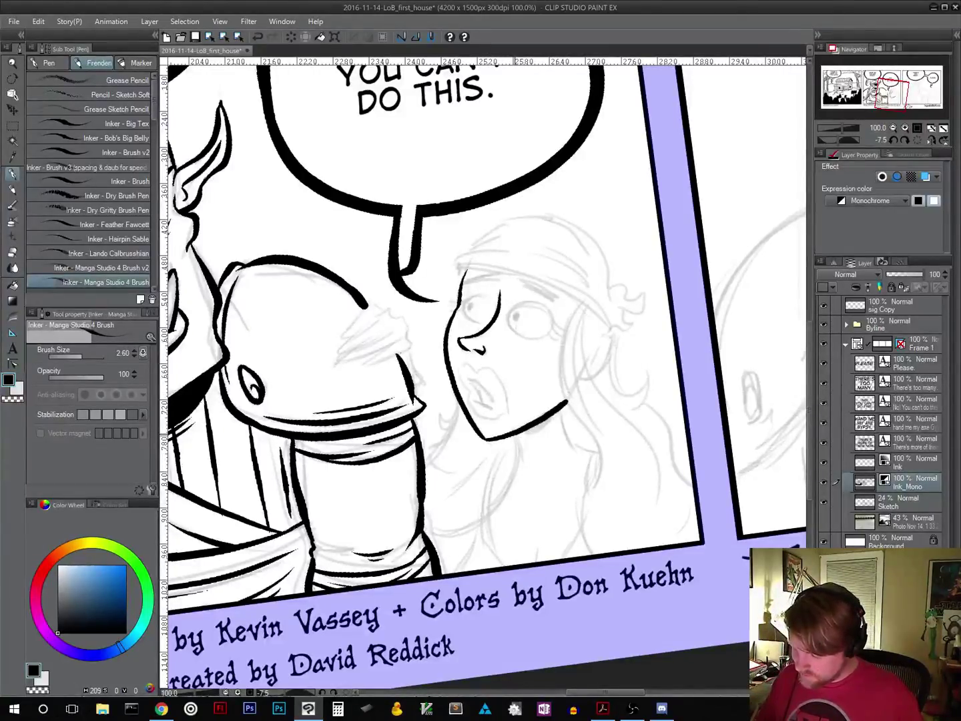
Step: Ink the woman's neck and shoulder lines with a shadow under her chin, and the lower curve of her sleeve beside the ogre's arm
mouse_move(513, 439)
mouse_down()
mouse_move(520, 461)
mouse_move(492, 514)
mouse_up()
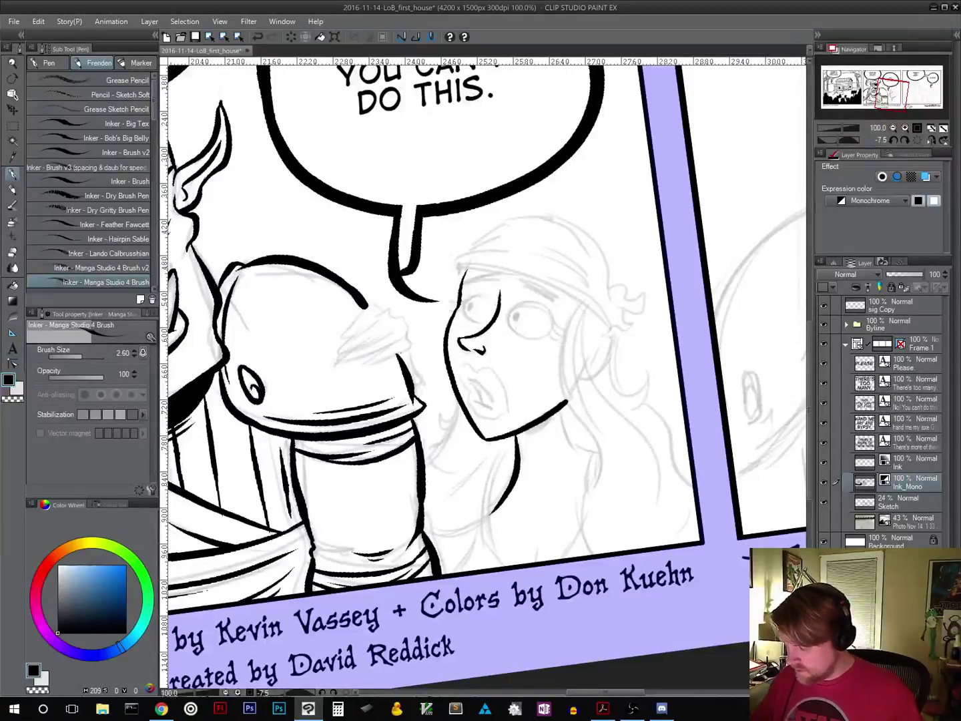
mouse_move(517, 437)
mouse_down()
mouse_move(555, 419)
mouse_move(523, 433)
mouse_move(532, 430)
mouse_move(534, 442)
mouse_move(563, 422)
mouse_move(583, 450)
mouse_move(586, 492)
mouse_up()
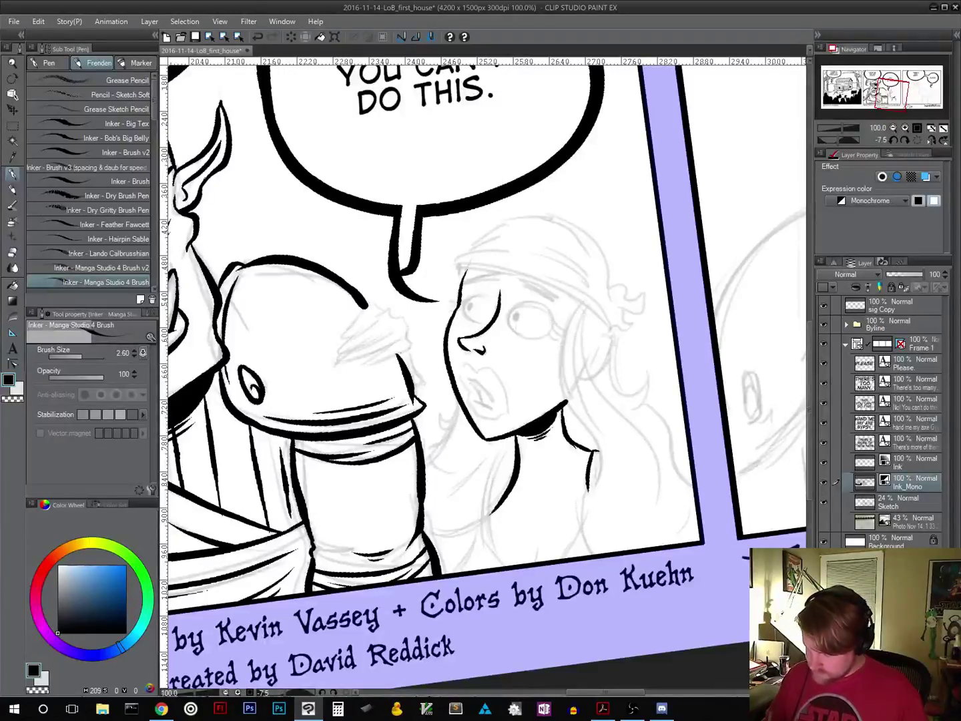
mouse_move(430, 539)
mouse_down()
mouse_move(485, 523)
mouse_move(501, 505)
mouse_up()
key(ctrl+z)
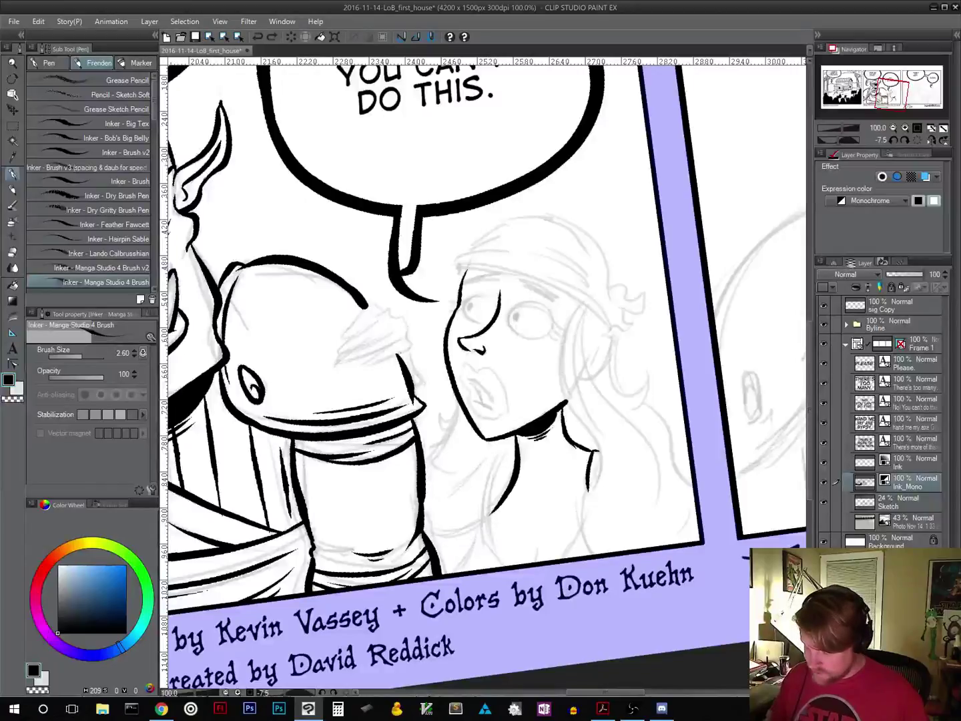
drag(427, 540, 502, 503)
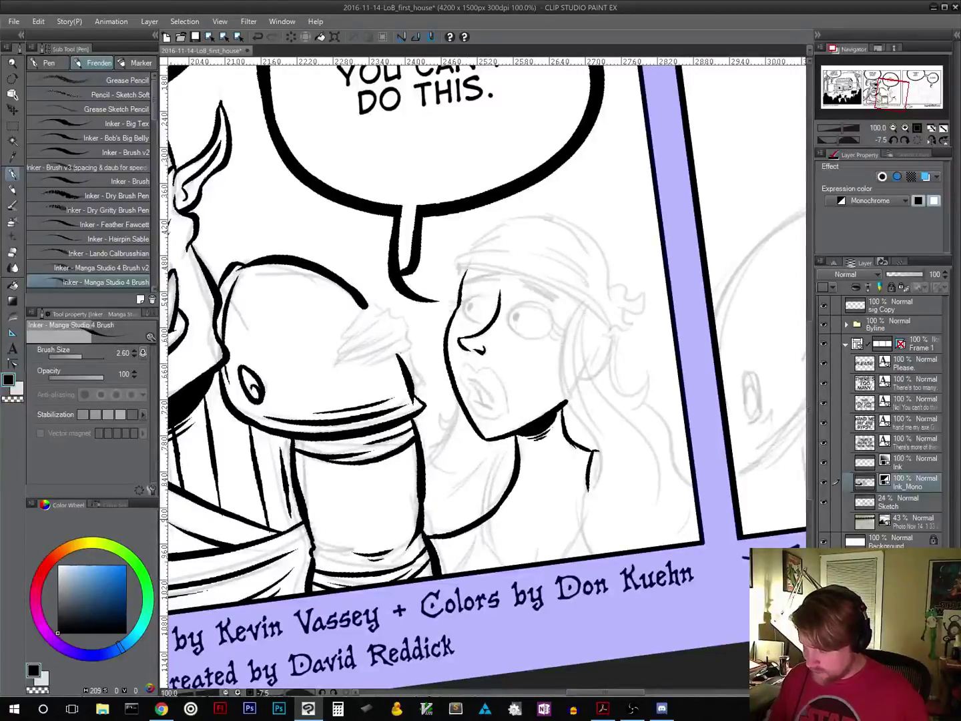
Step: Ink the hair curl and upper sleeve line beside the ogre's armour, and the woman's torso and chest lines down to the panel border
mouse_move(450, 411)
mouse_down()
mouse_move(440, 420)
mouse_move(450, 432)
mouse_move(422, 453)
mouse_up()
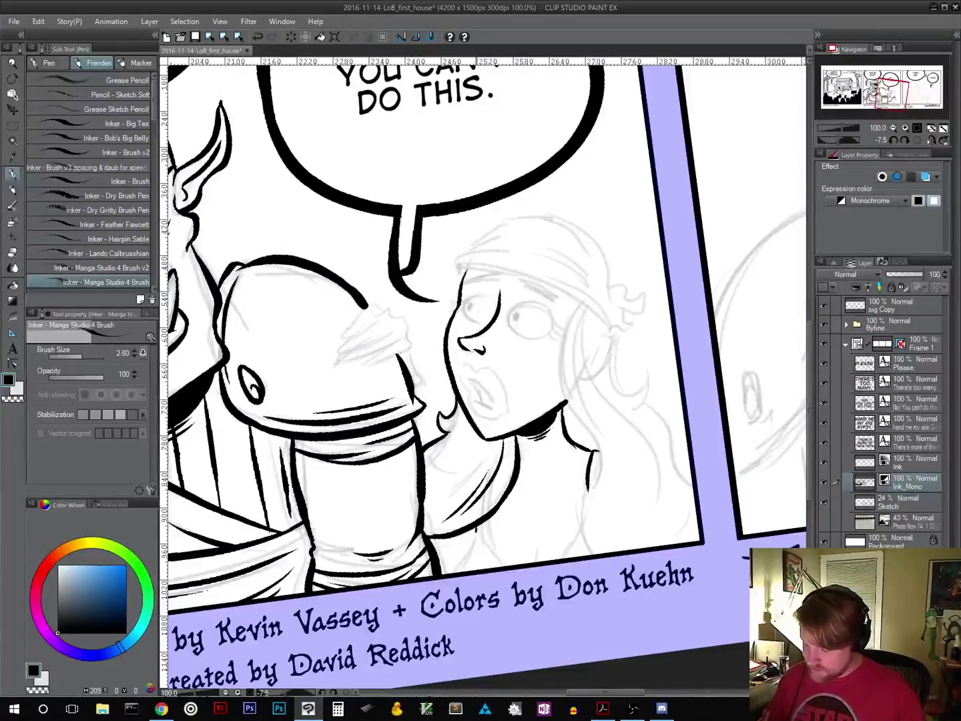
drag(477, 531, 457, 573)
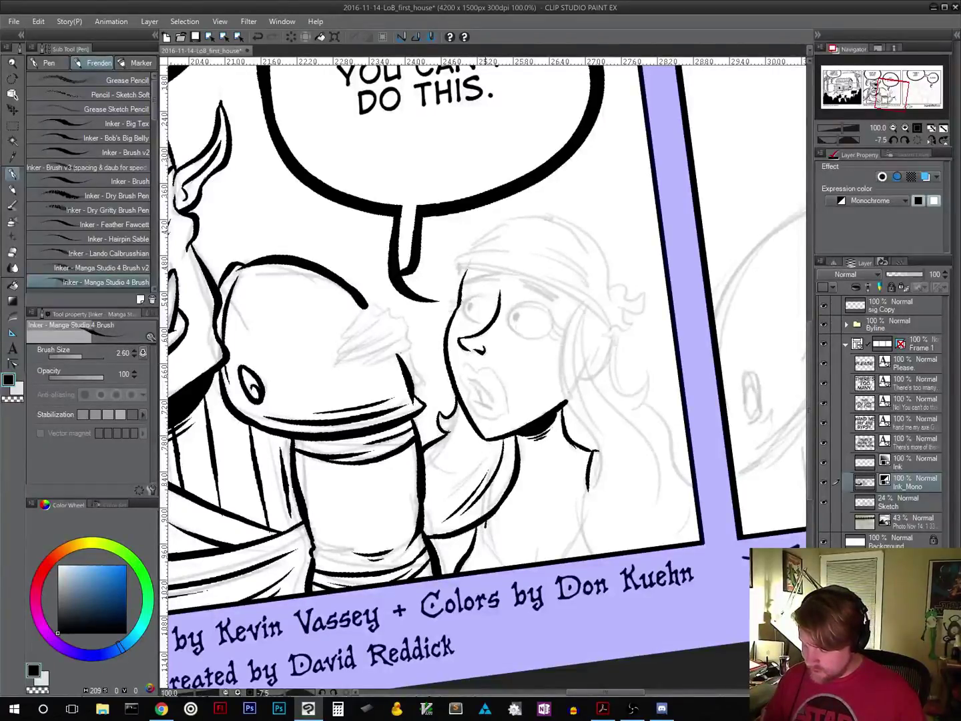
mouse_move(483, 526)
mouse_down()
mouse_move(508, 565)
mouse_move(561, 557)
mouse_move(569, 545)
mouse_up()
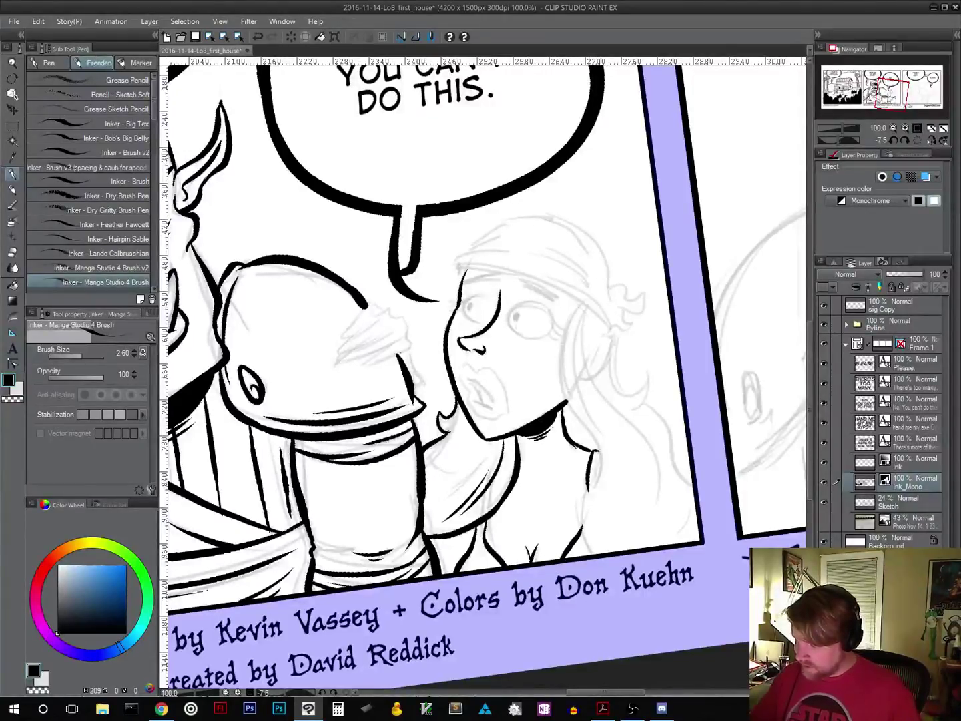
Step: Ink the inner and outer edges of the woman's long hair down to the panel border, filling the gap beside her neck black
mouse_move(579, 304)
mouse_down()
mouse_move(562, 370)
mouse_move(602, 462)
mouse_move(586, 509)
mouse_move(580, 555)
mouse_up()
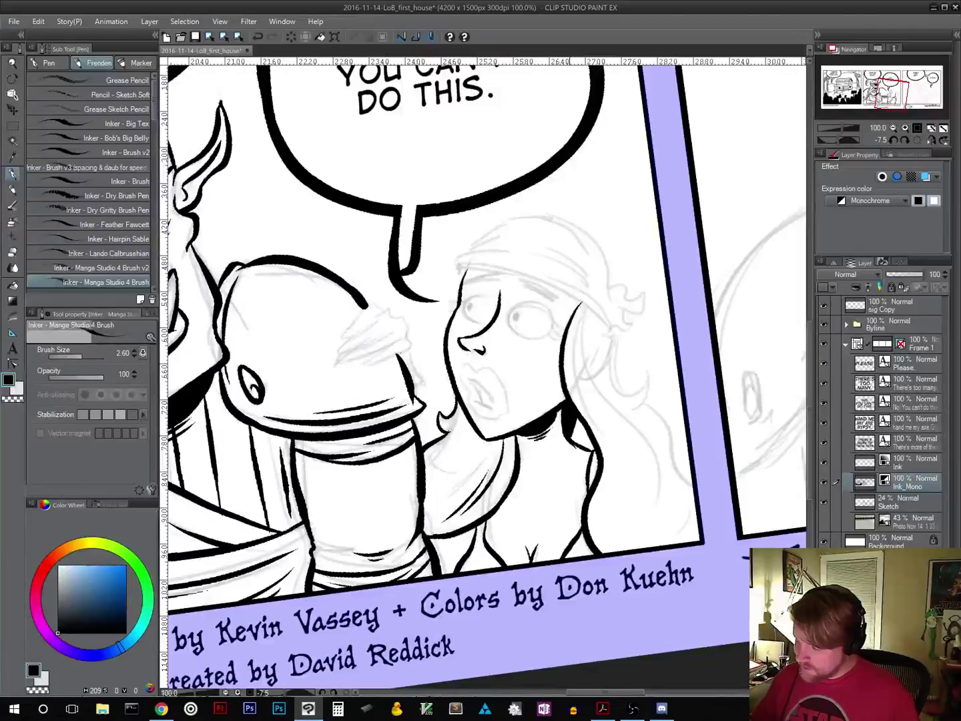
drag(576, 424, 591, 447)
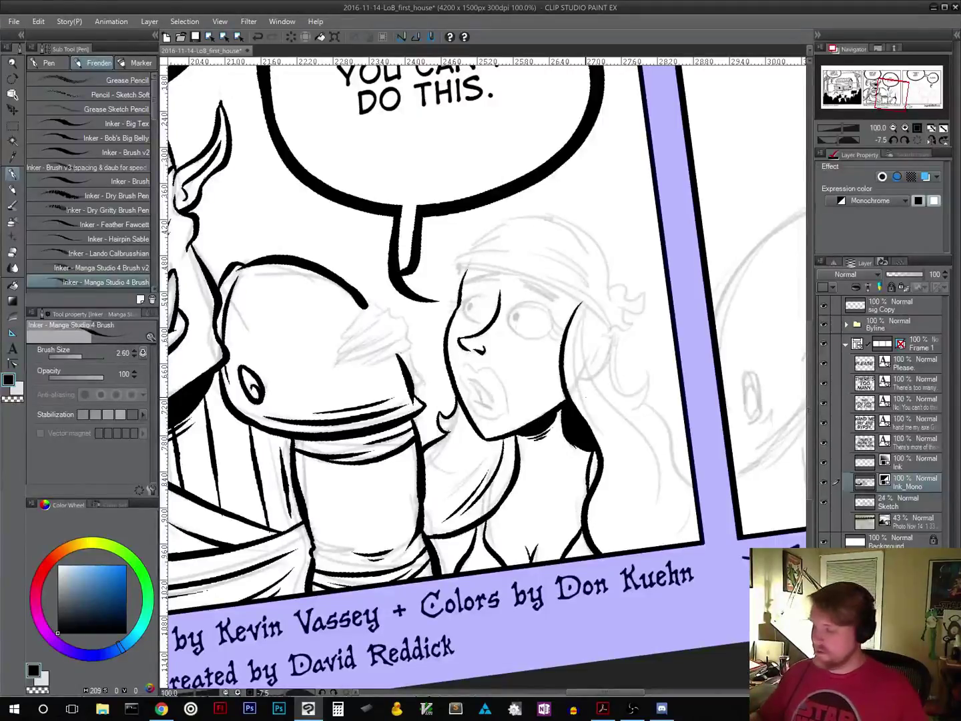
mouse_move(611, 339)
mouse_down()
mouse_move(619, 391)
mouse_move(639, 381)
mouse_up()
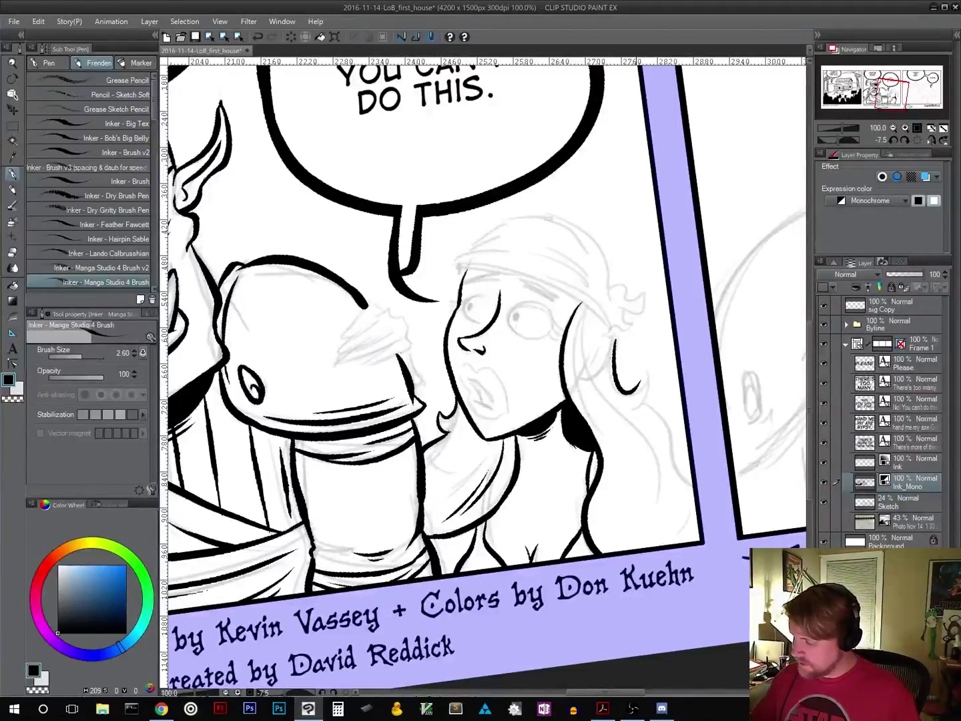
key(ctrl+z)
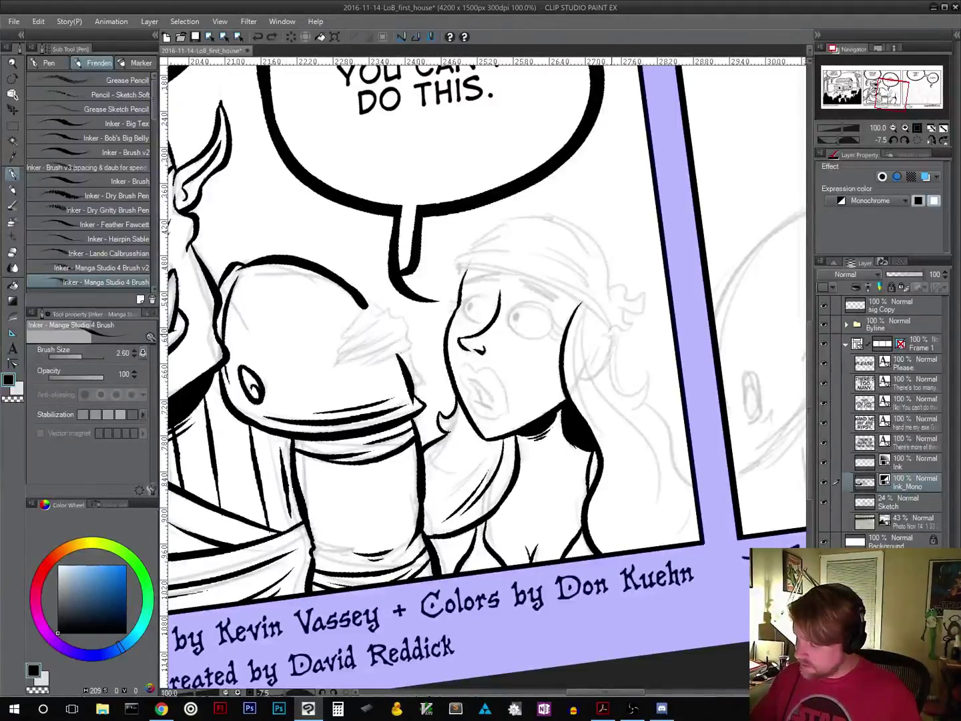
mouse_move(612, 338)
mouse_down()
mouse_move(632, 392)
mouse_move(649, 371)
mouse_move(640, 390)
mouse_move(658, 406)
mouse_move(693, 490)
mouse_up()
key(ctrl+z)
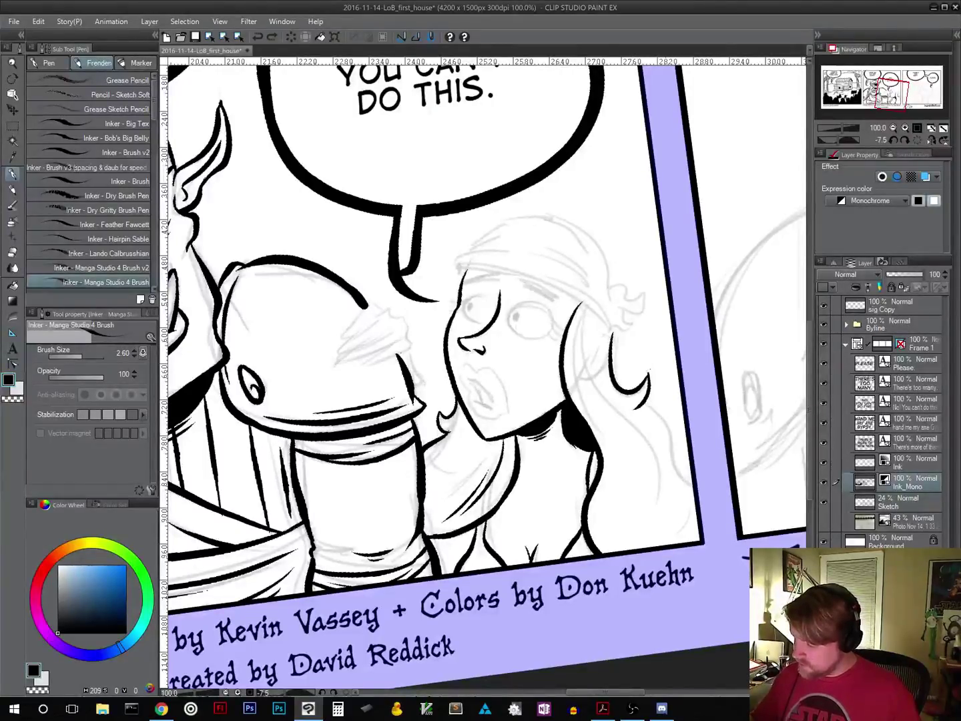
drag(645, 400, 691, 485)
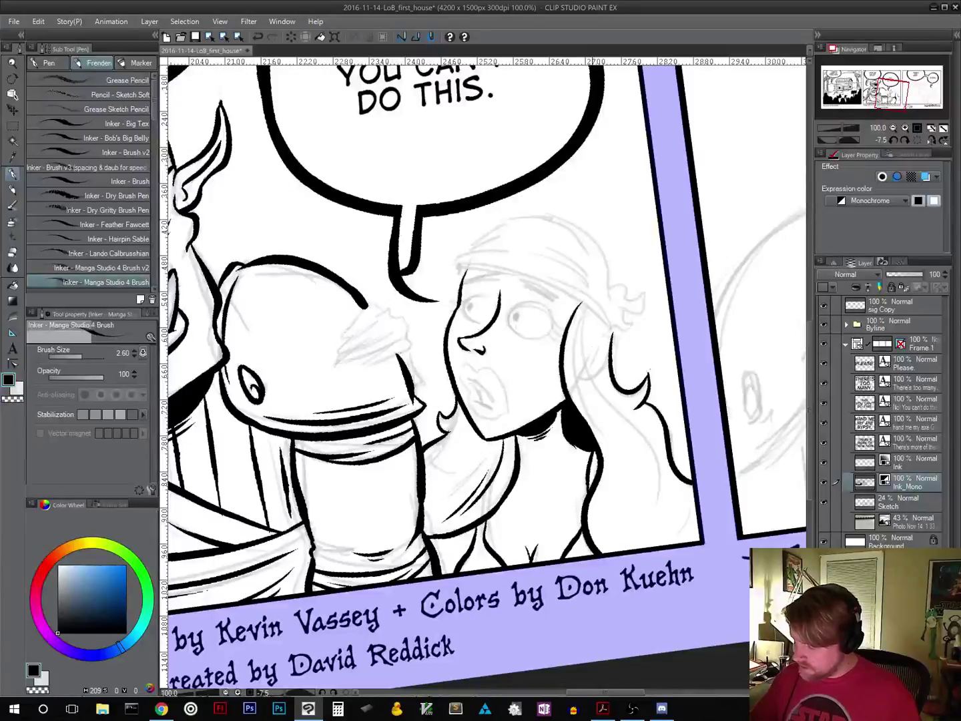
Step: Ink the flowing strands inside the woman's hair from the temple down to the panel border, redoing the lowest strand
drag(587, 304, 573, 430)
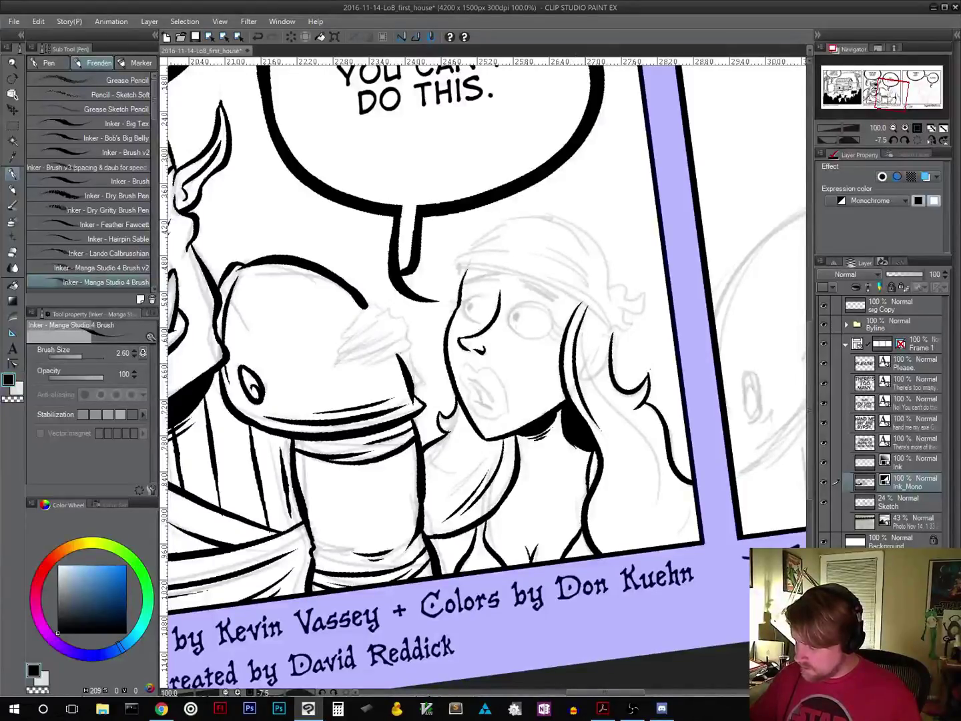
mouse_move(585, 333)
mouse_down()
mouse_move(664, 483)
mouse_move(652, 538)
mouse_up()
drag(651, 482, 634, 542)
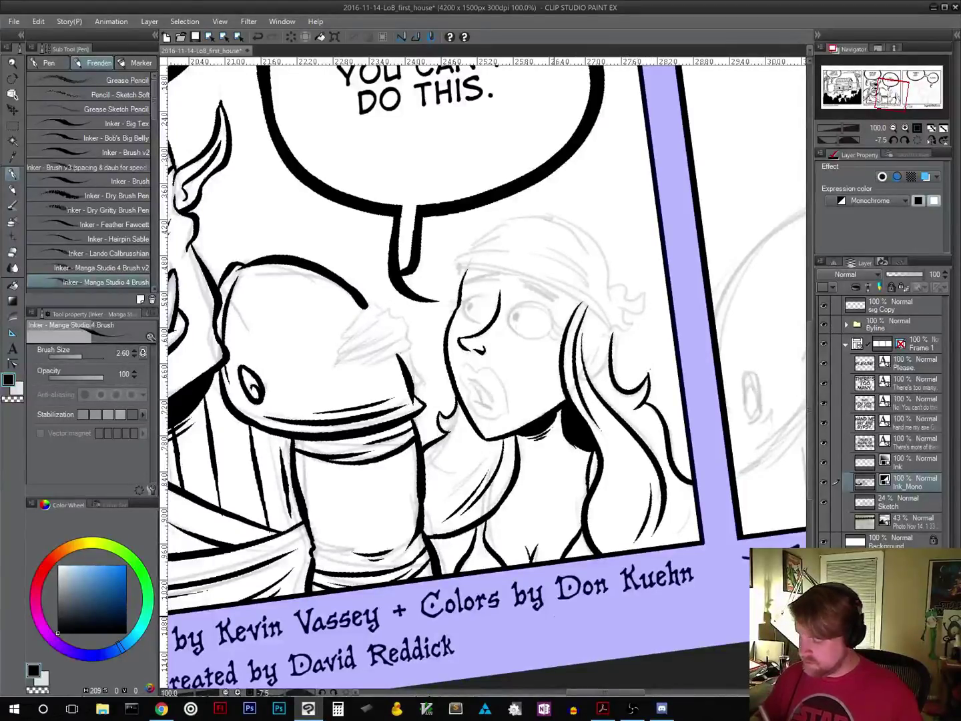
key(ctrl+z)
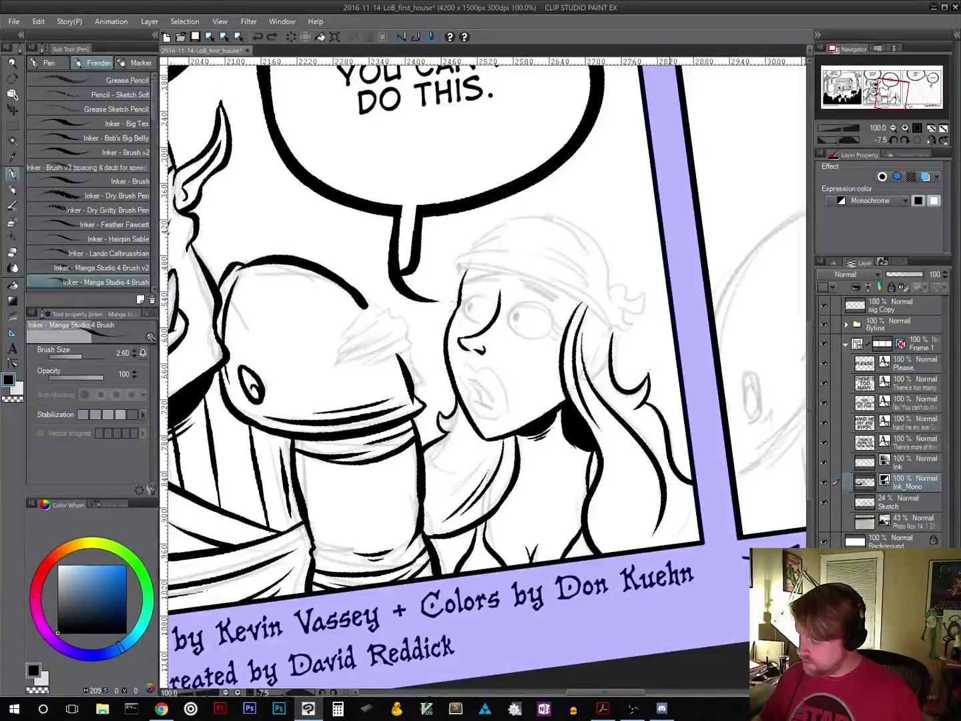
drag(670, 494, 655, 545)
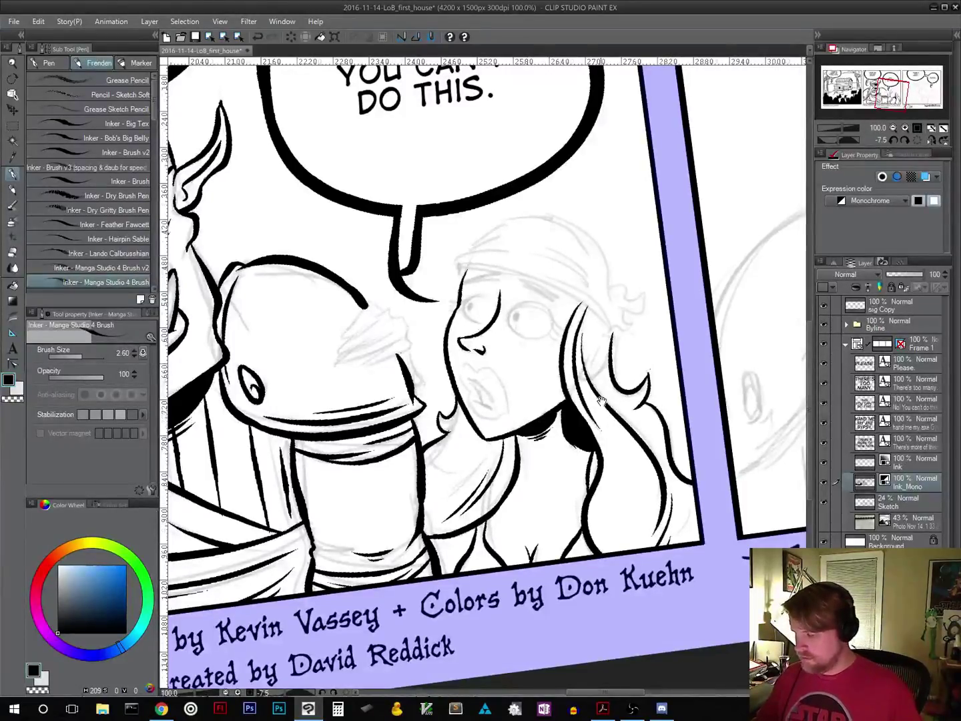
Step: Ink the outline of the woman's open mouth with the canvas rotated, redoing the first stroke
mouse_move(598, 400)
mouse_down()
mouse_move(640, 471)
mouse_move(610, 380)
mouse_up()
key(r)
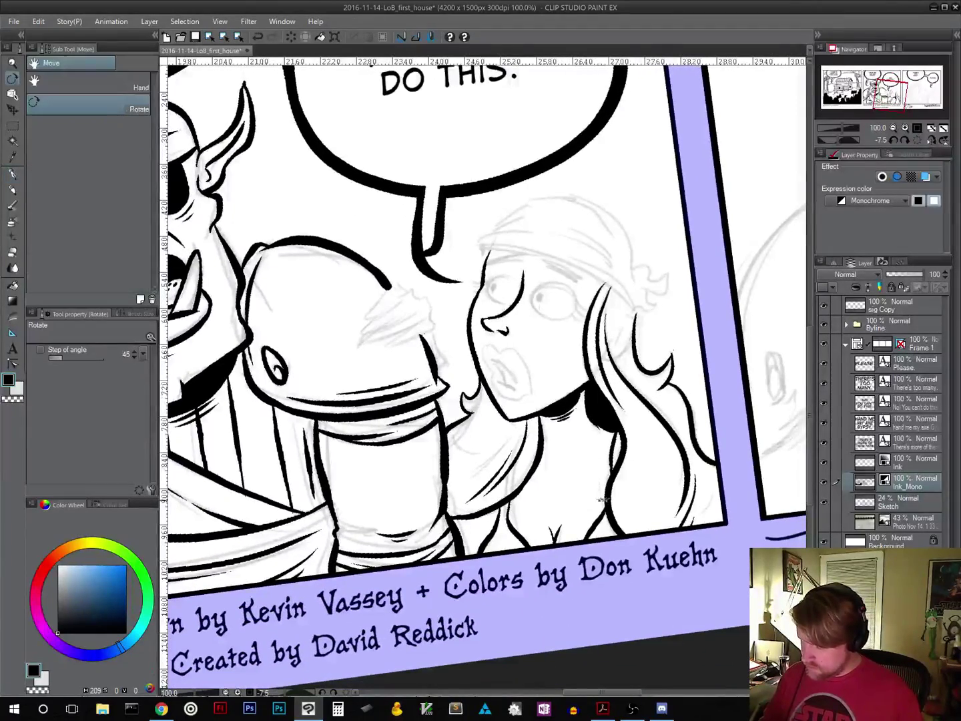
drag(582, 462, 604, 323)
key(p)
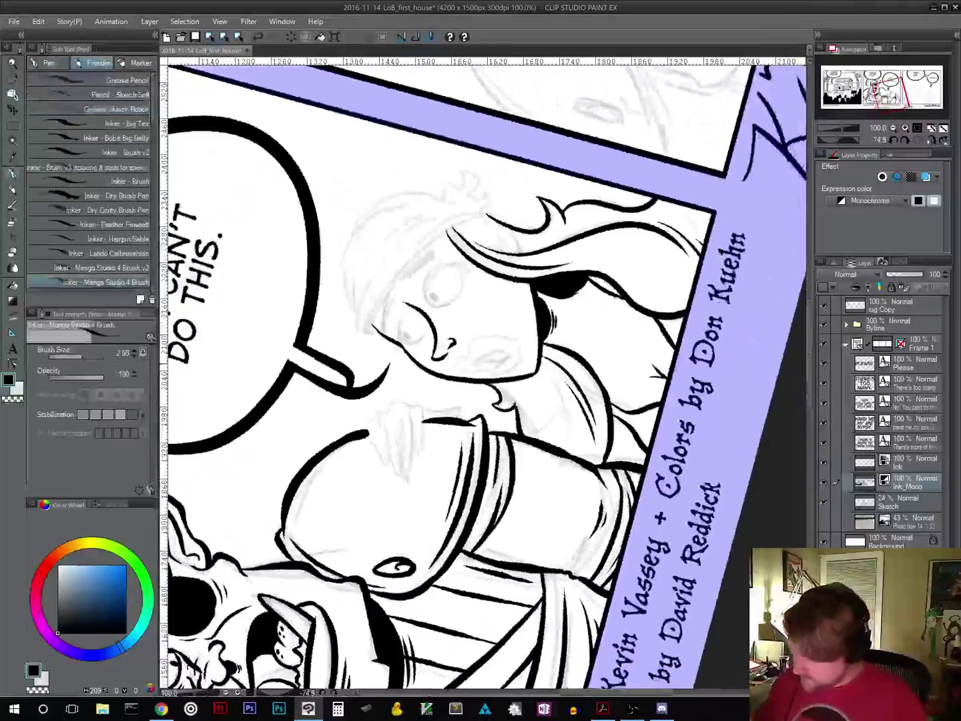
drag(473, 360, 513, 351)
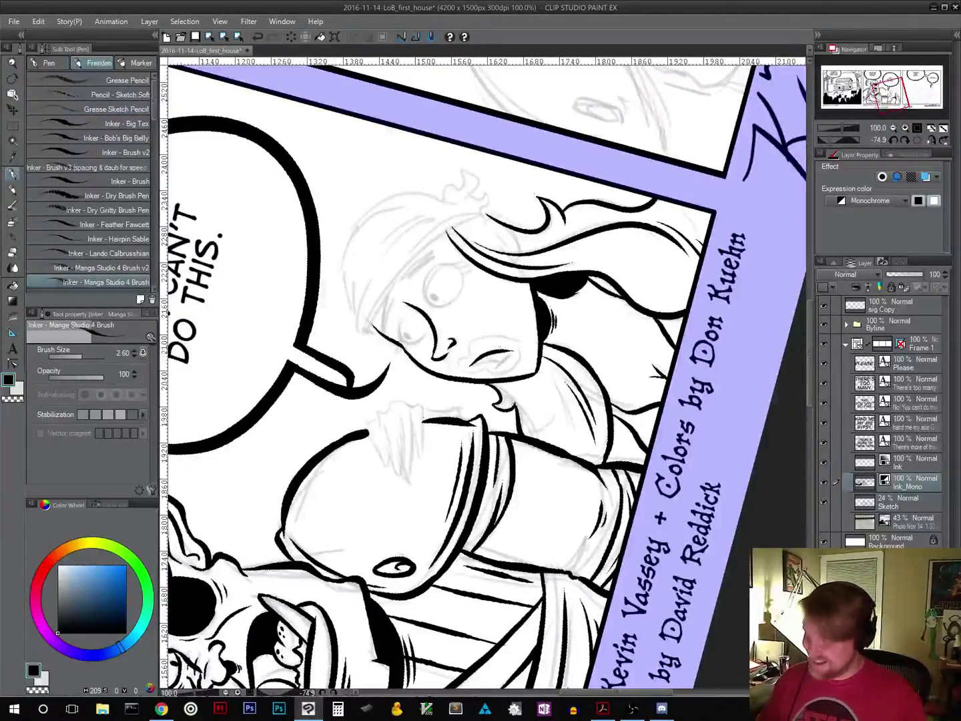
key(ctrl+z)
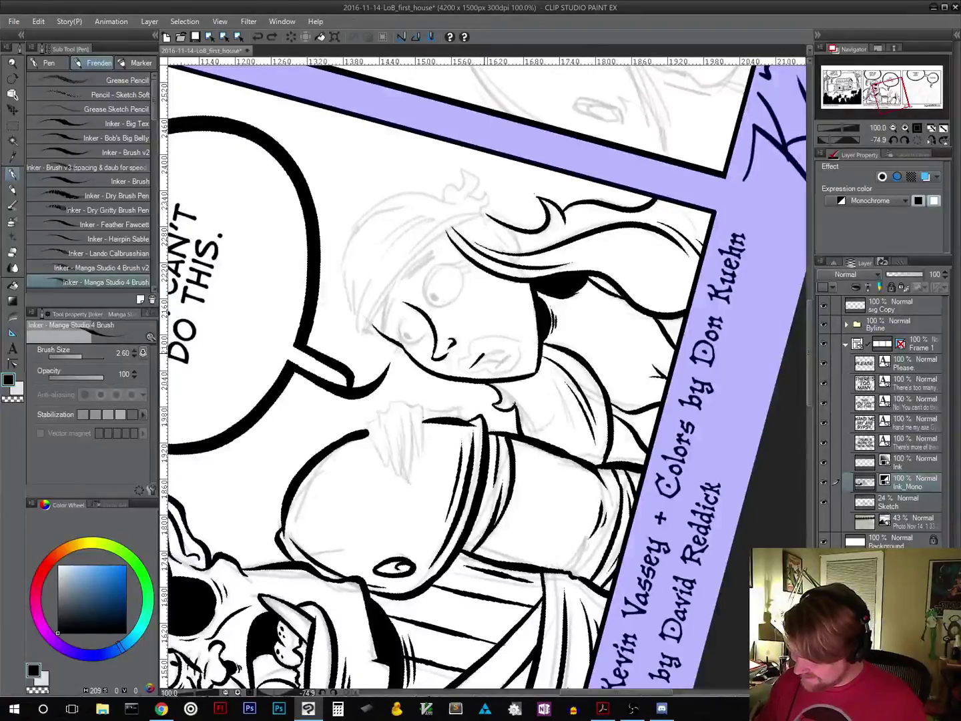
mouse_move(482, 355)
mouse_down()
mouse_move(509, 347)
mouse_move(490, 361)
mouse_move(504, 361)
mouse_move(511, 351)
mouse_up()
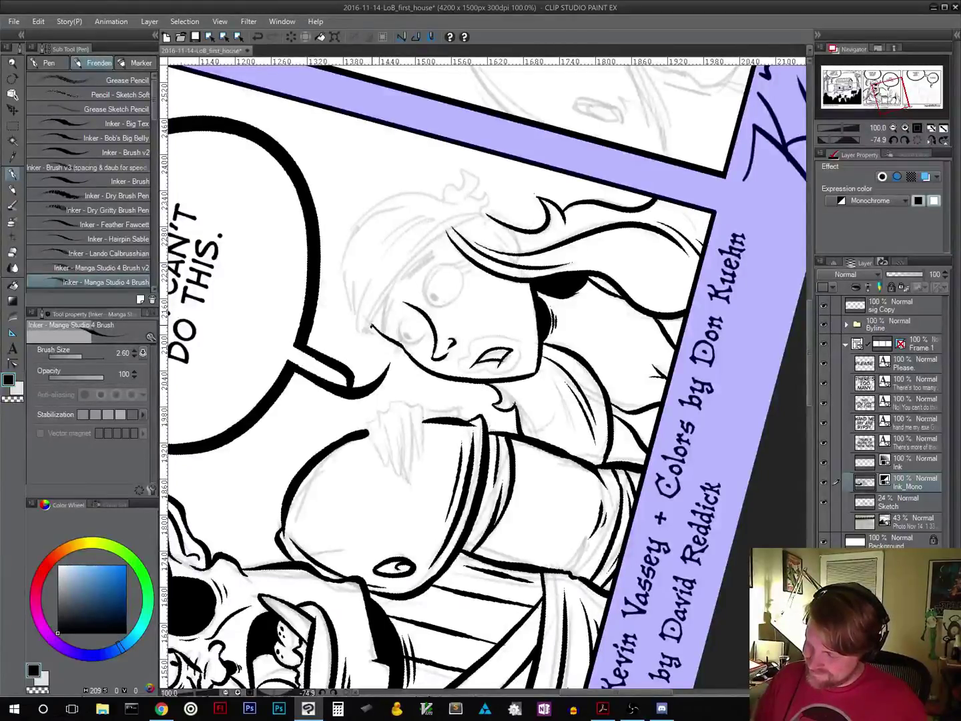
Step: Ink the woman's bandana band across her forehead, its front fold and the first strokes of its crown
mouse_move(372, 327)
mouse_down()
mouse_move(381, 289)
mouse_move(411, 261)
mouse_move(485, 214)
mouse_up()
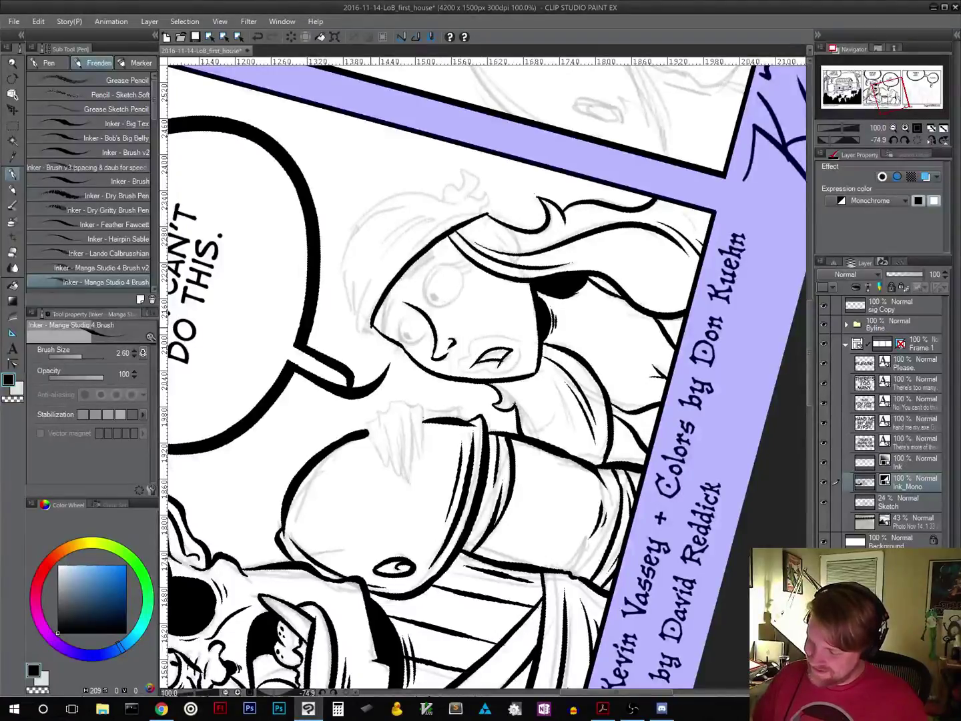
mouse_move(369, 281)
mouse_down()
mouse_move(356, 325)
mouse_move(369, 276)
mouse_move(382, 337)
mouse_up()
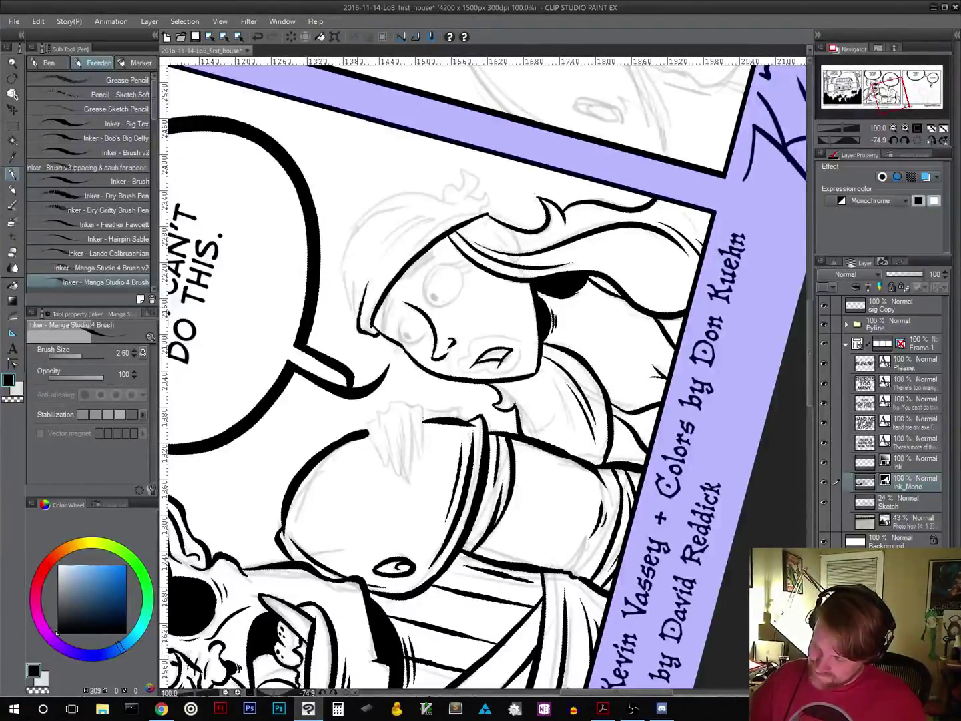
drag(361, 266, 351, 317)
mouse_move(343, 270)
mouse_down()
mouse_move(351, 310)
mouse_move(378, 212)
mouse_move(416, 202)
mouse_up()
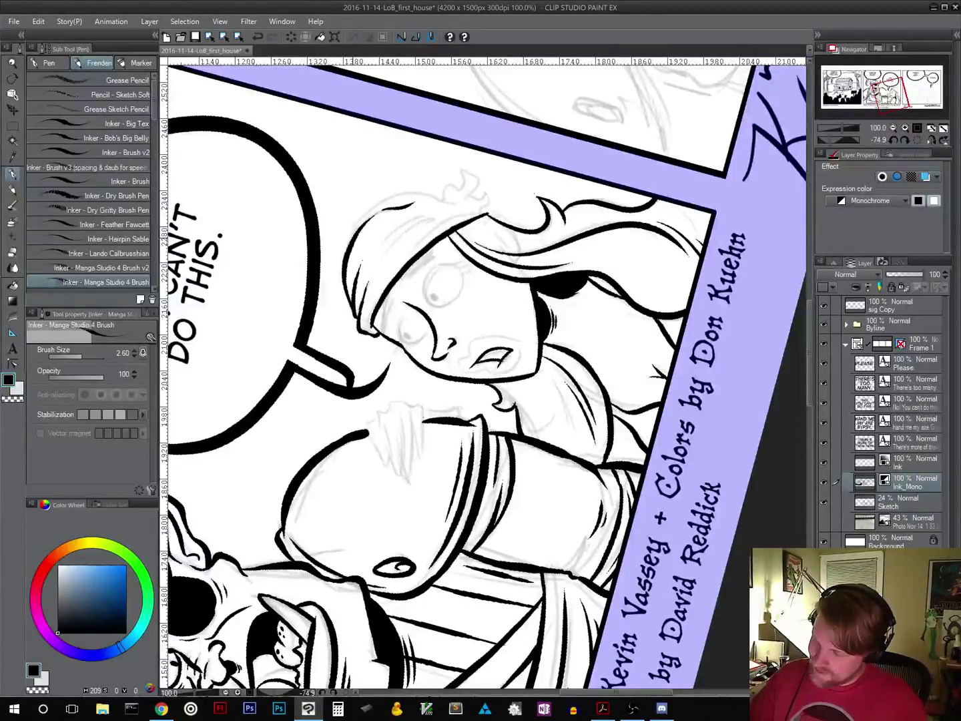
mouse_move(349, 244)
mouse_down()
mouse_move(371, 210)
mouse_move(415, 190)
mouse_up()
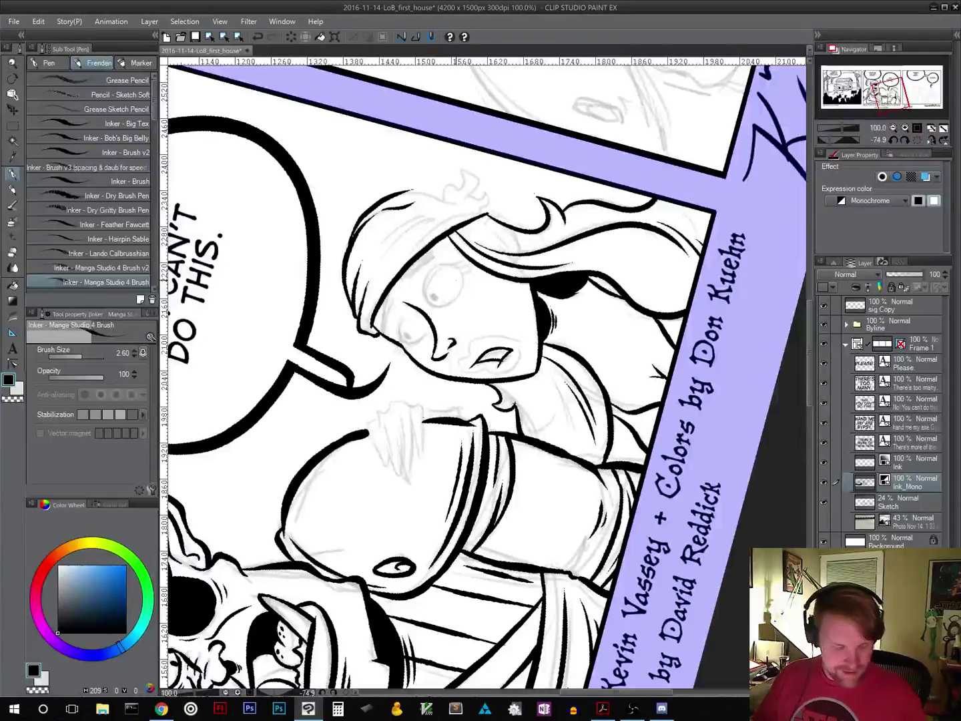
Step: Ink the back of the woman's bandana down to the band, adding cloth folds and the knot with its loose tails
mouse_move(486, 207)
mouse_down()
mouse_move(651, 346)
mouse_move(652, 380)
mouse_move(556, 405)
mouse_move(480, 403)
mouse_up()
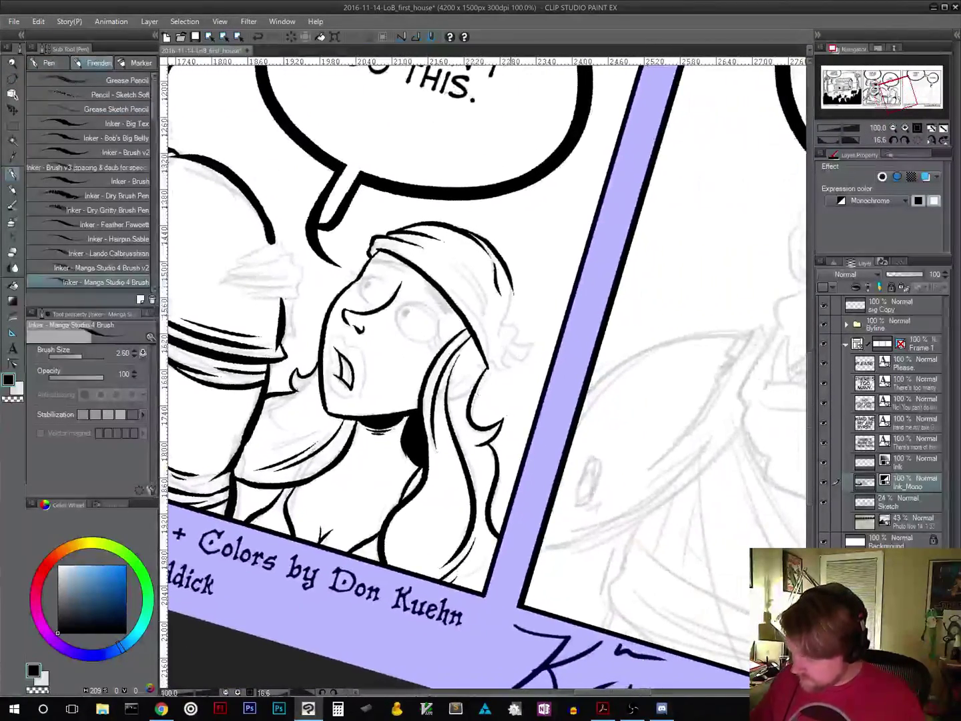
mouse_move(513, 279)
mouse_down()
mouse_move(495, 365)
mouse_move(477, 320)
mouse_move(497, 355)
mouse_up()
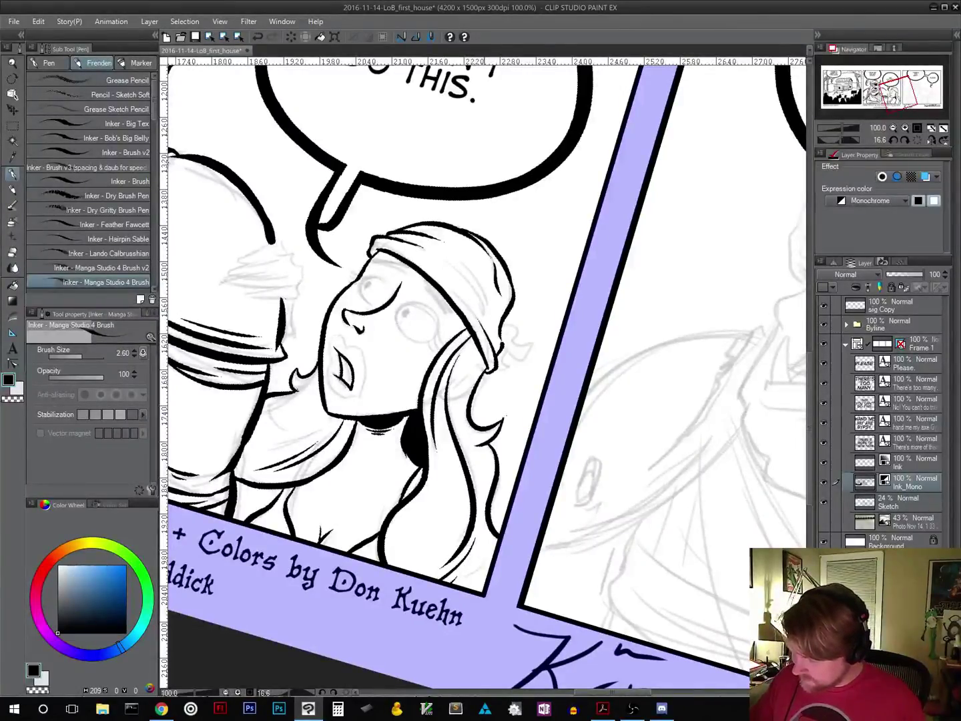
mouse_move(445, 260)
mouse_down()
mouse_move(484, 313)
mouse_move(484, 304)
mouse_move(517, 328)
mouse_move(512, 345)
mouse_move(536, 339)
mouse_move(528, 354)
mouse_up()
drag(529, 354, 508, 359)
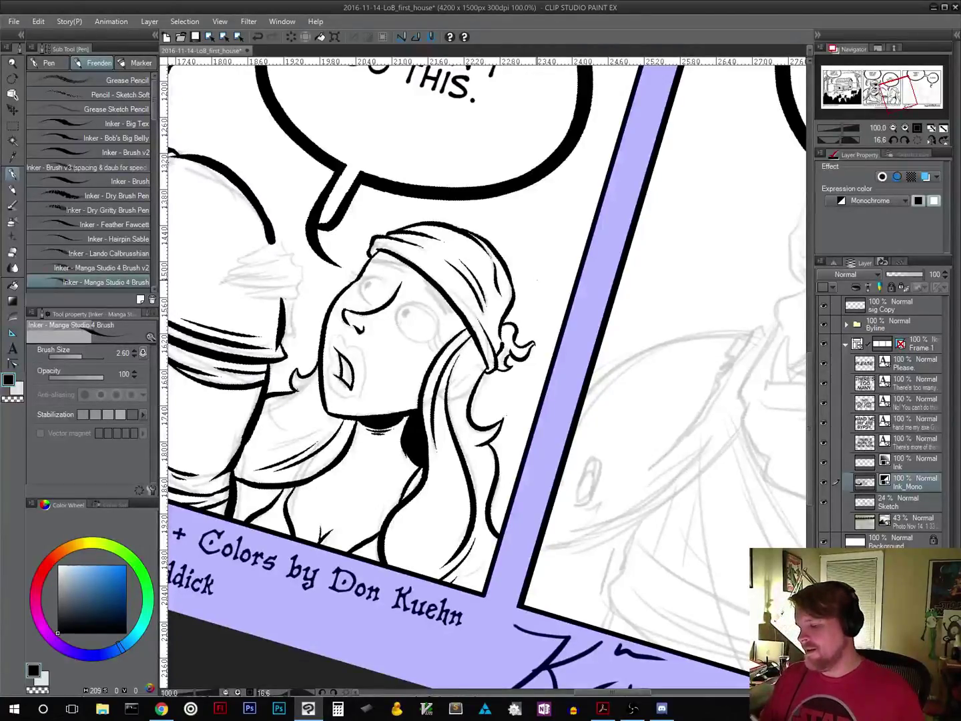
Step: Ink both of the woman's thick eyebrows just under the bandana band, redoing strokes as needed
drag(530, 404, 369, 350)
key(shift+space)
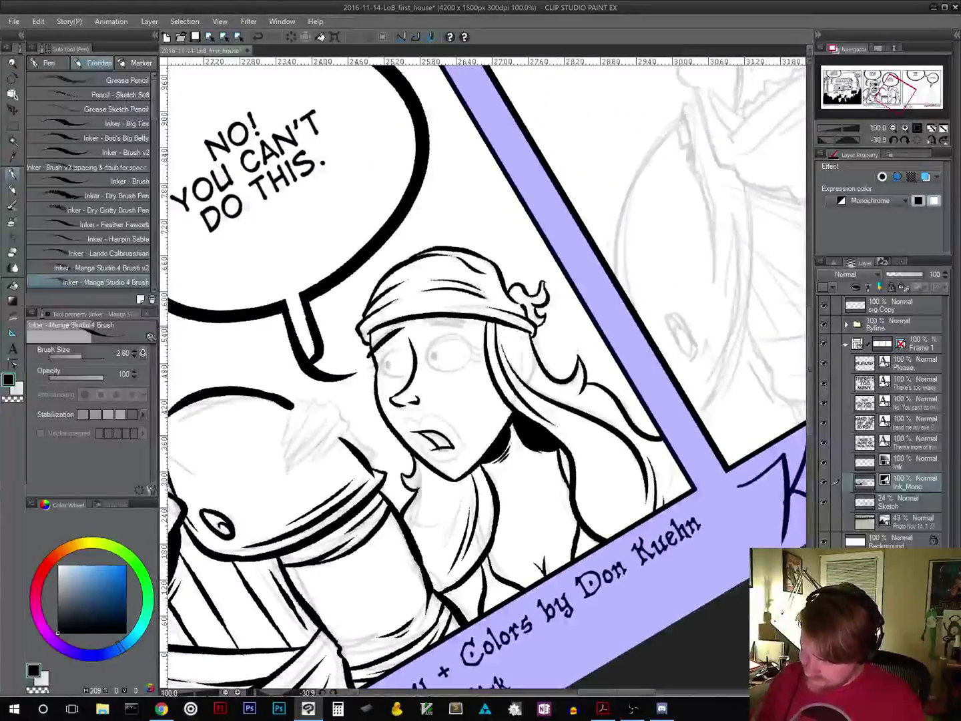
key(ctrl+z)
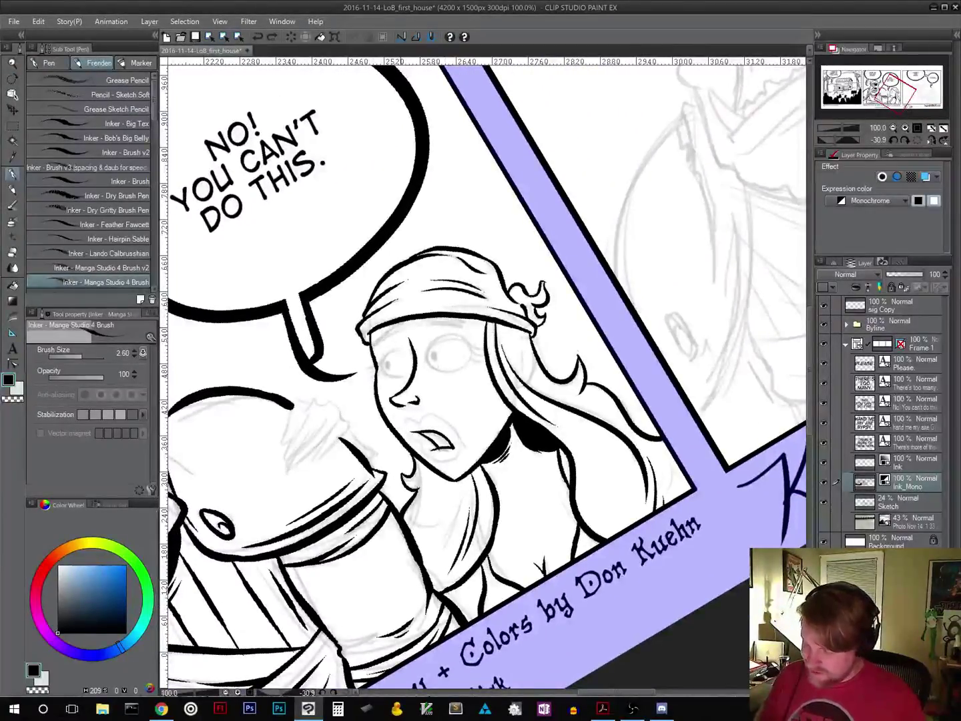
drag(399, 327, 368, 361)
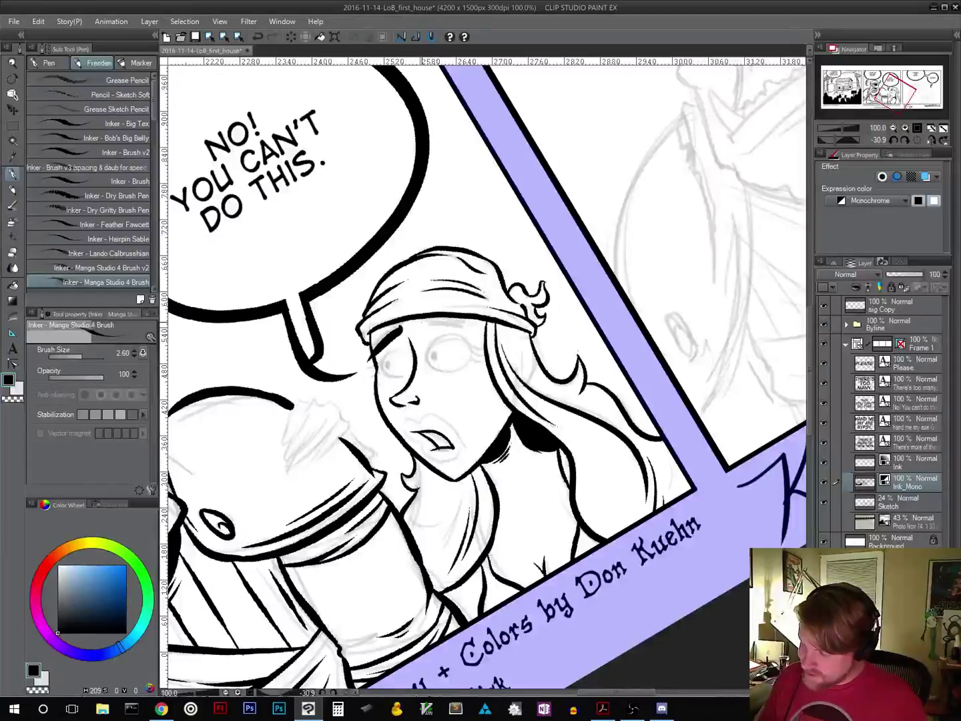
drag(419, 329, 472, 325)
key(ctrl+z)
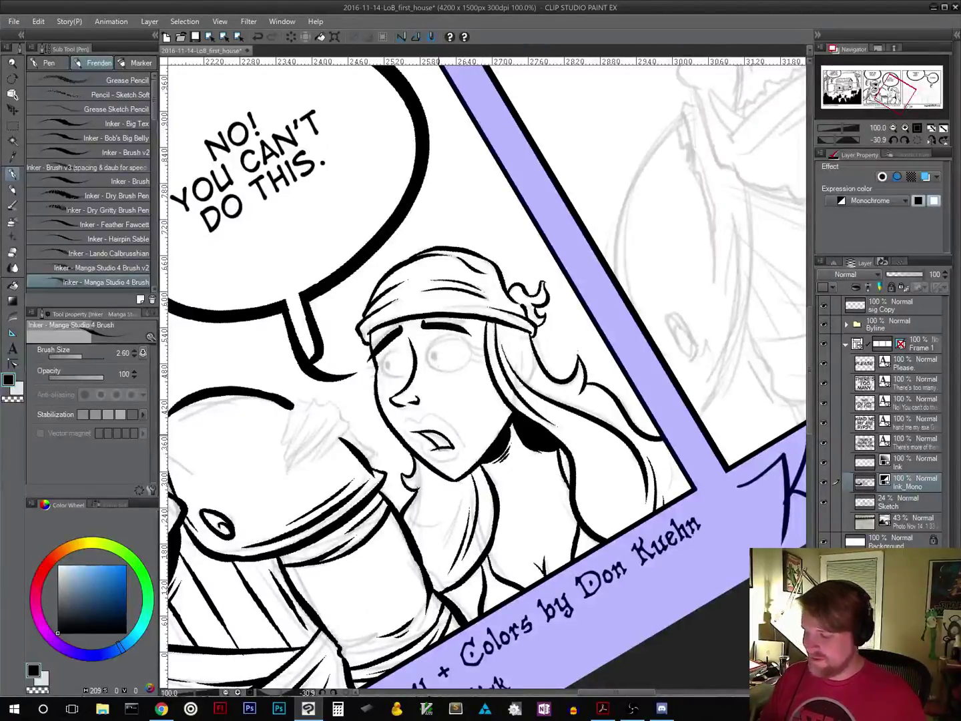
Step: Ink the woman's full lips around her open mouth, undoing and redrawing their outline, and fill the mouth opening black
drag(497, 433, 465, 343)
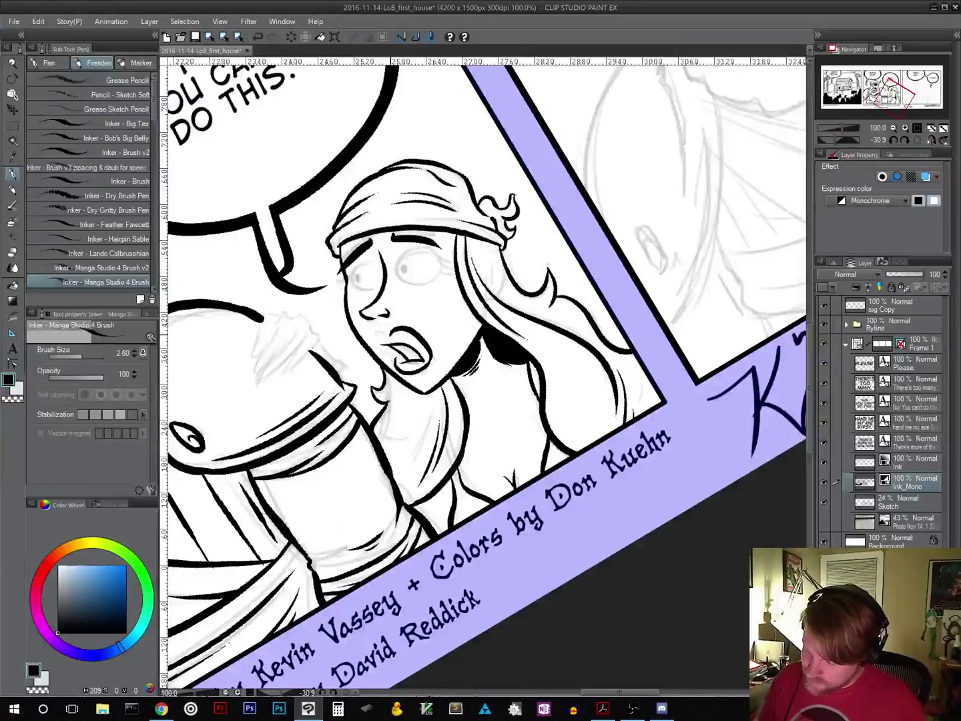
drag(381, 329, 385, 353)
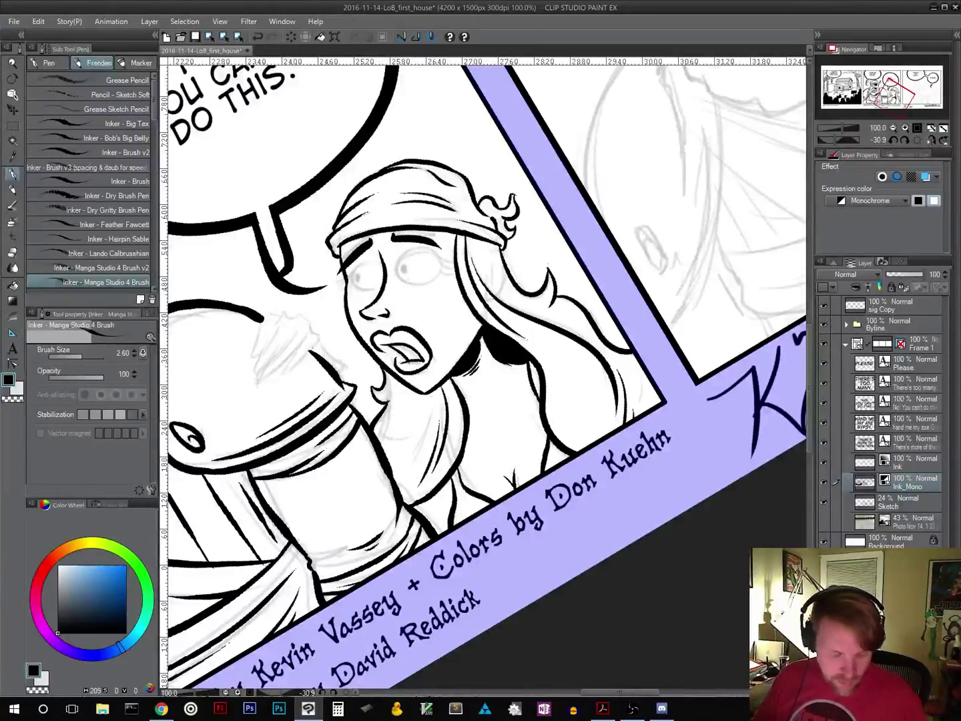
drag(487, 374, 554, 300)
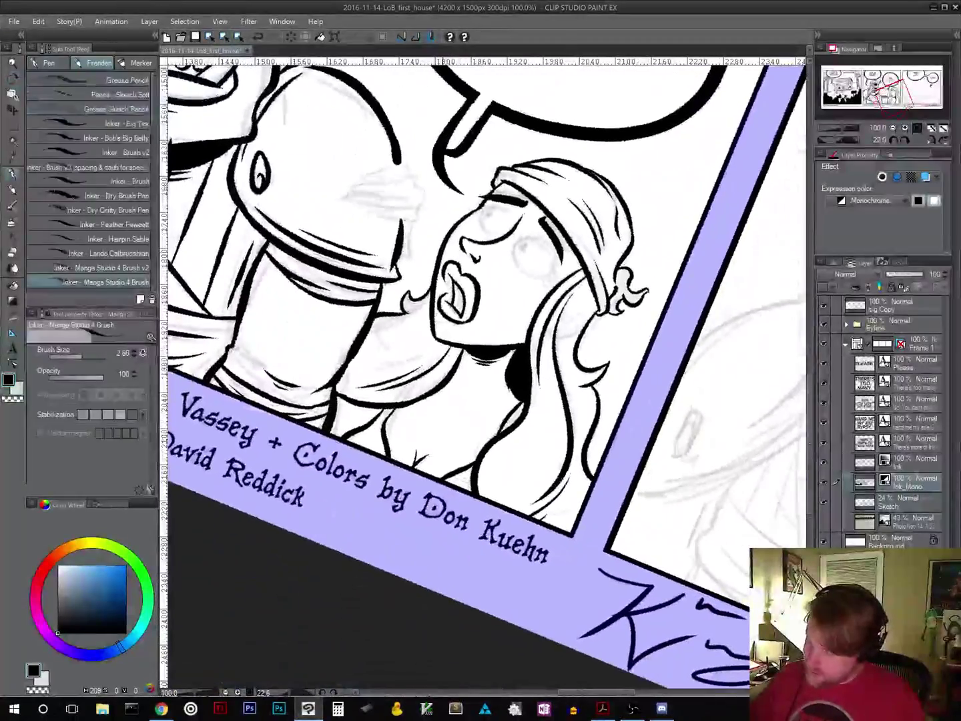
key(ctrl+z)
key(ctrl+z)
key(ctrl+z)
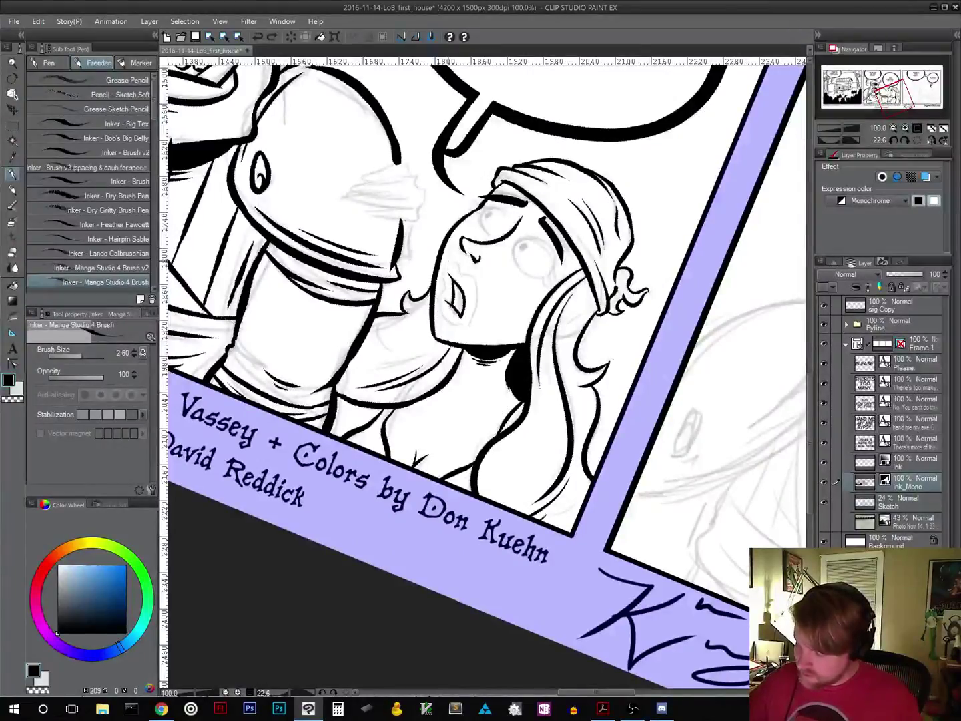
key(ctrl+y)
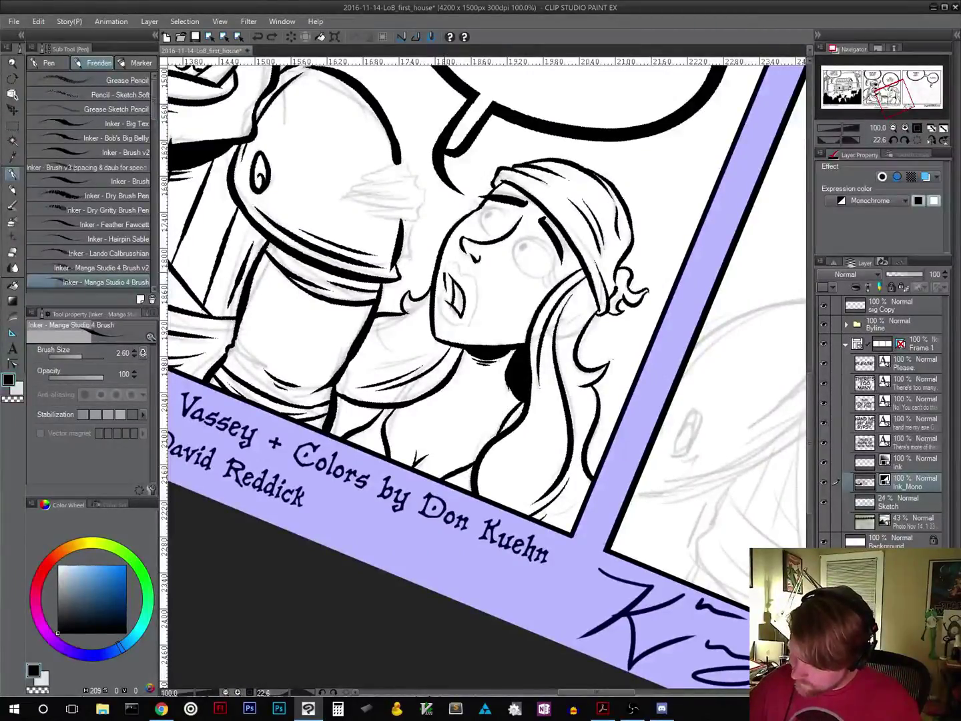
mouse_move(445, 275)
mouse_down()
mouse_move(448, 258)
mouse_move(467, 274)
mouse_move(476, 313)
mouse_move(466, 328)
mouse_up()
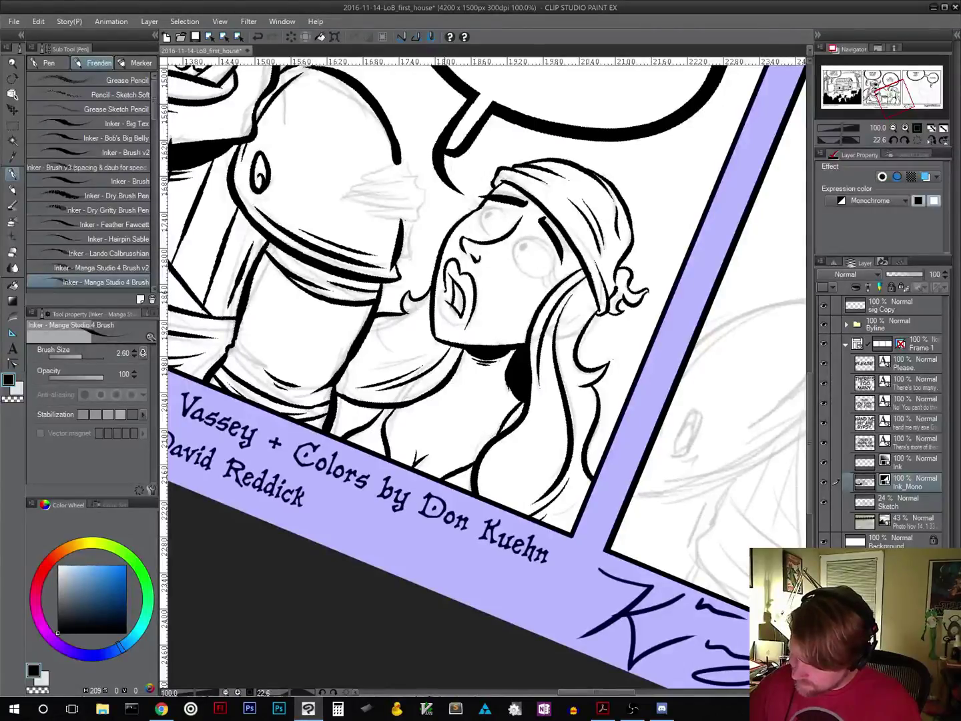
mouse_move(442, 288)
mouse_down()
mouse_move(441, 309)
mouse_move(465, 328)
mouse_move(472, 314)
mouse_up()
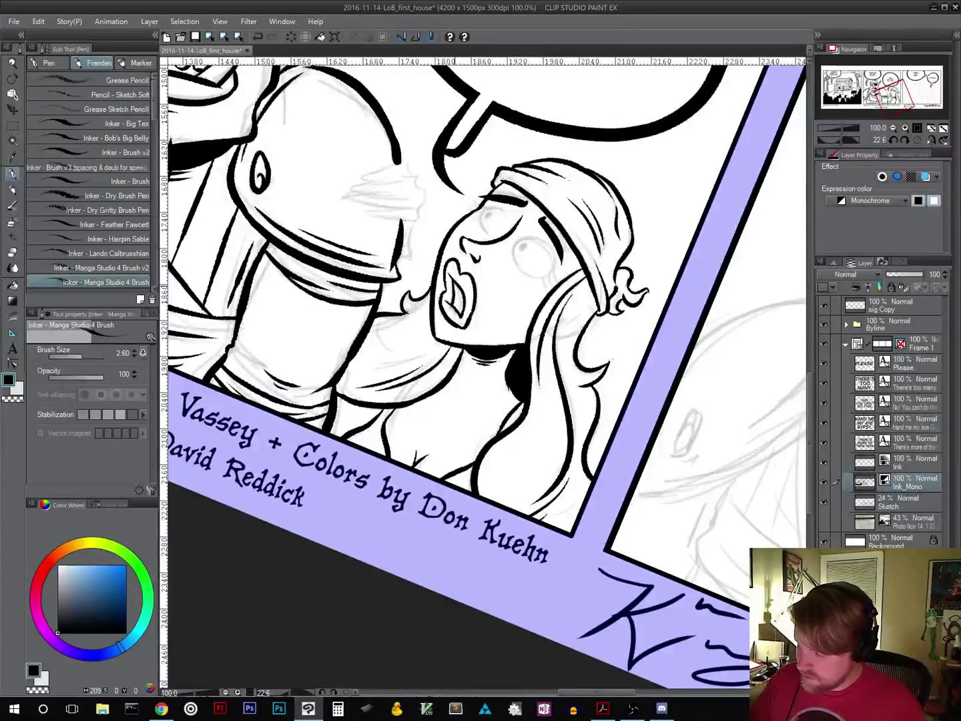
mouse_move(459, 286)
mouse_down()
mouse_move(453, 304)
mouse_move(461, 297)
mouse_move(465, 311)
mouse_move(458, 301)
mouse_up()
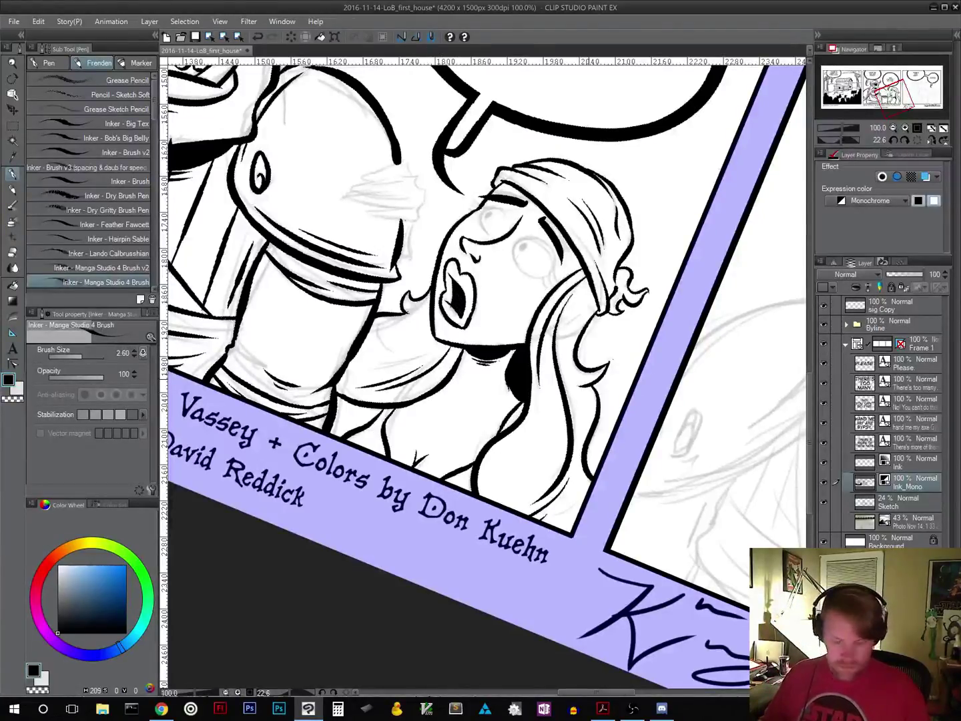
Step: Ink the collarbone line with its small curved notch below the woman's neck
key(r)
drag(667, 400, 638, 252)
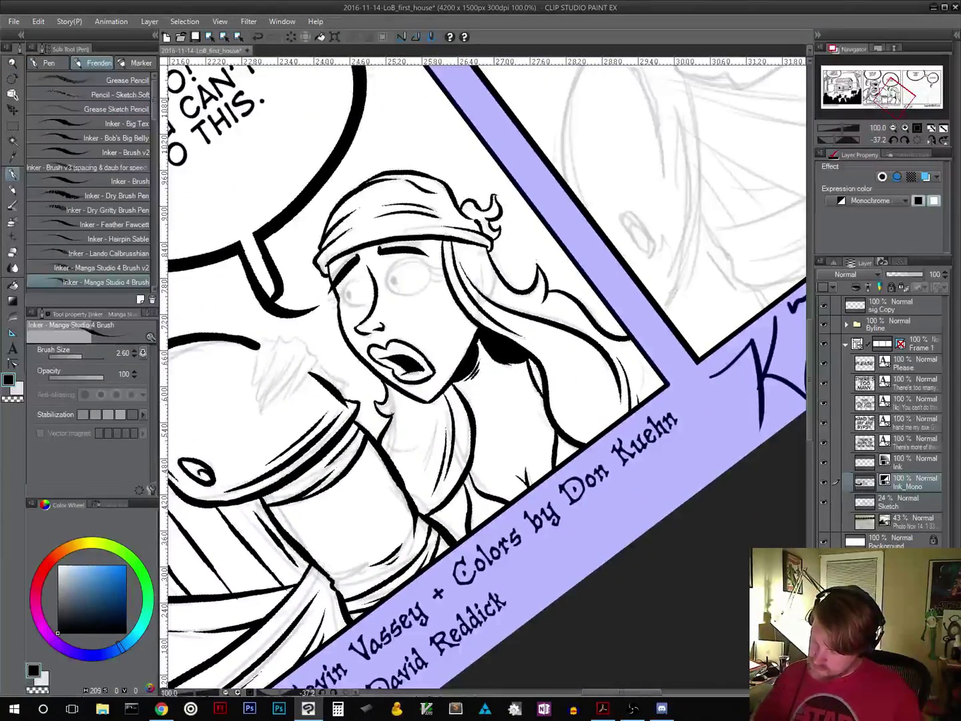
drag(500, 425, 515, 381)
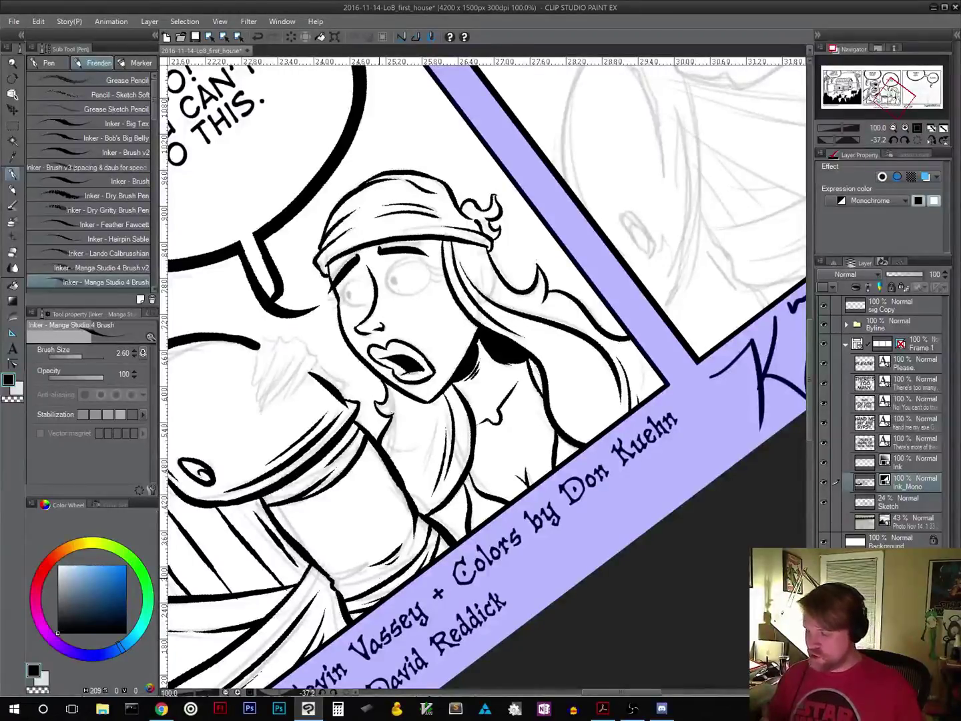
Step: Ink the woman's far eye beside her nose with its pupil and outer eyelashes, redoing the lashes
drag(475, 308, 549, 378)
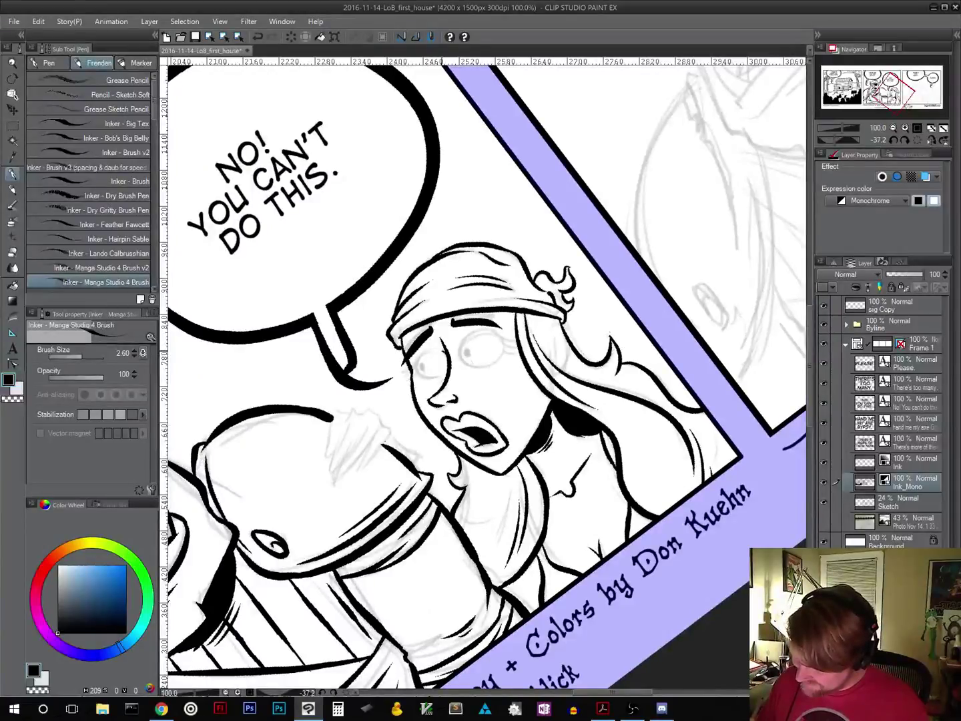
mouse_move(445, 353)
mouse_down()
mouse_move(426, 352)
mouse_move(418, 367)
mouse_move(449, 367)
mouse_up()
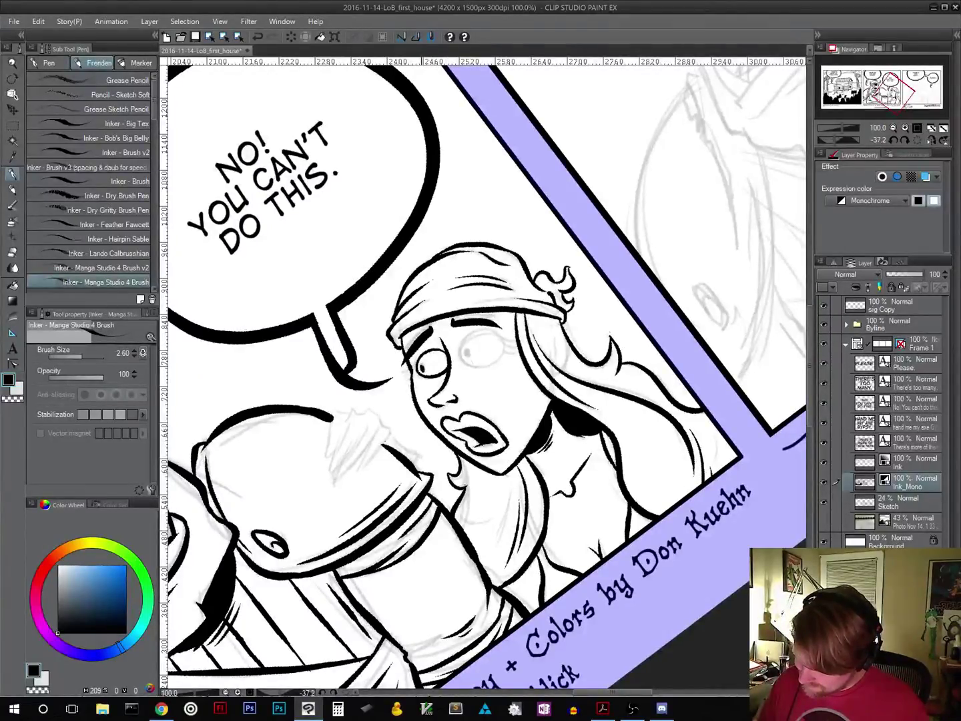
mouse_move(403, 375)
mouse_down()
mouse_move(417, 357)
mouse_move(414, 370)
mouse_up()
key(ctrl+z)
key(ctrl+z)
key(ctrl+z)
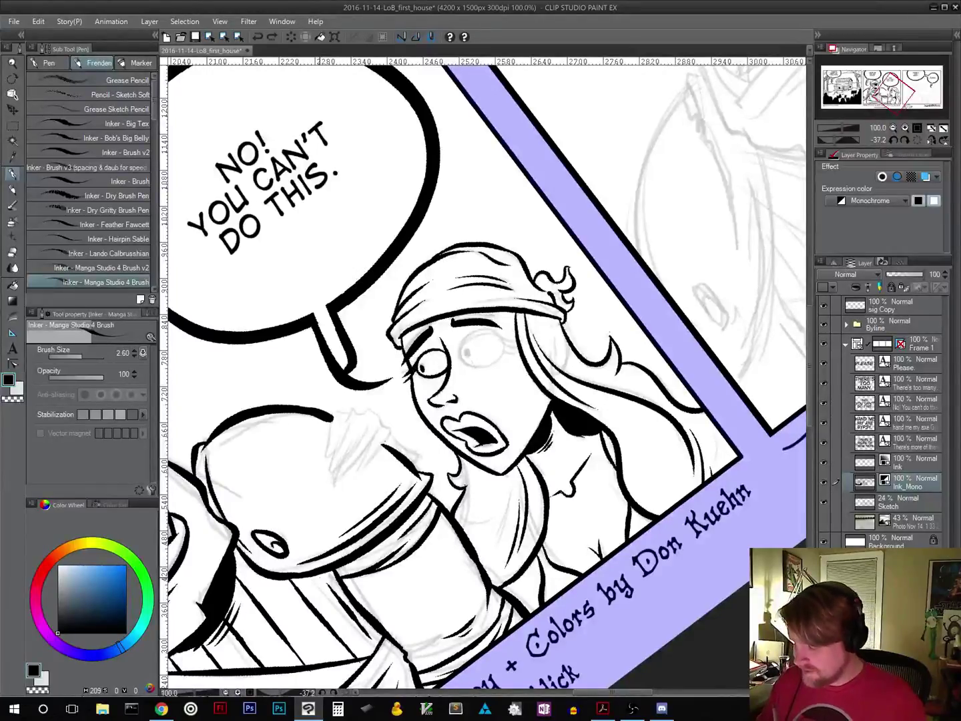
drag(406, 382, 417, 368)
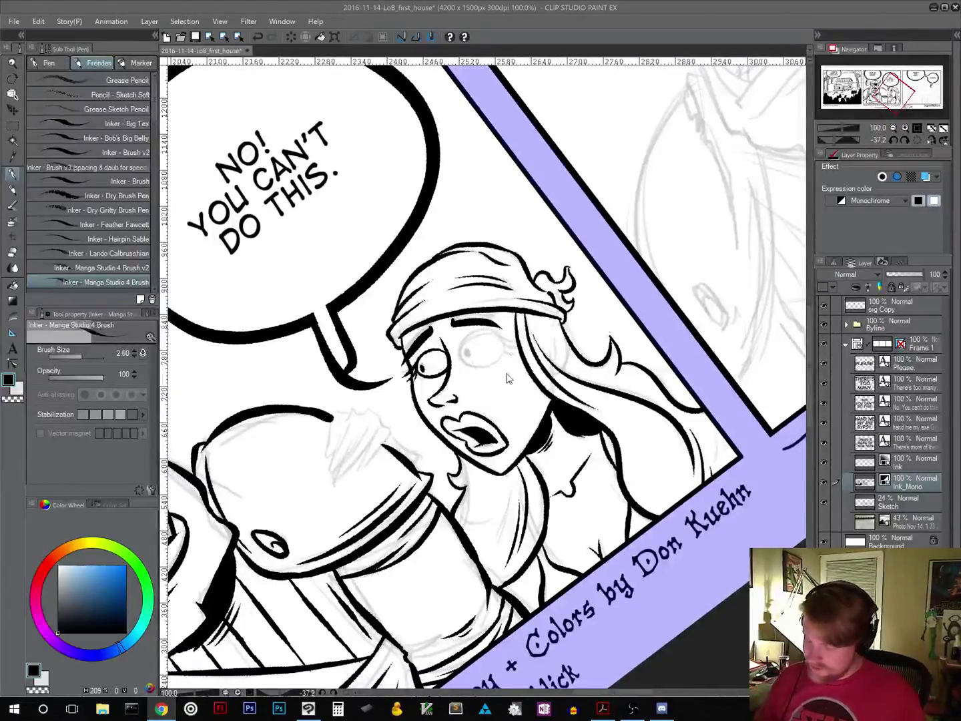
click(694, 528)
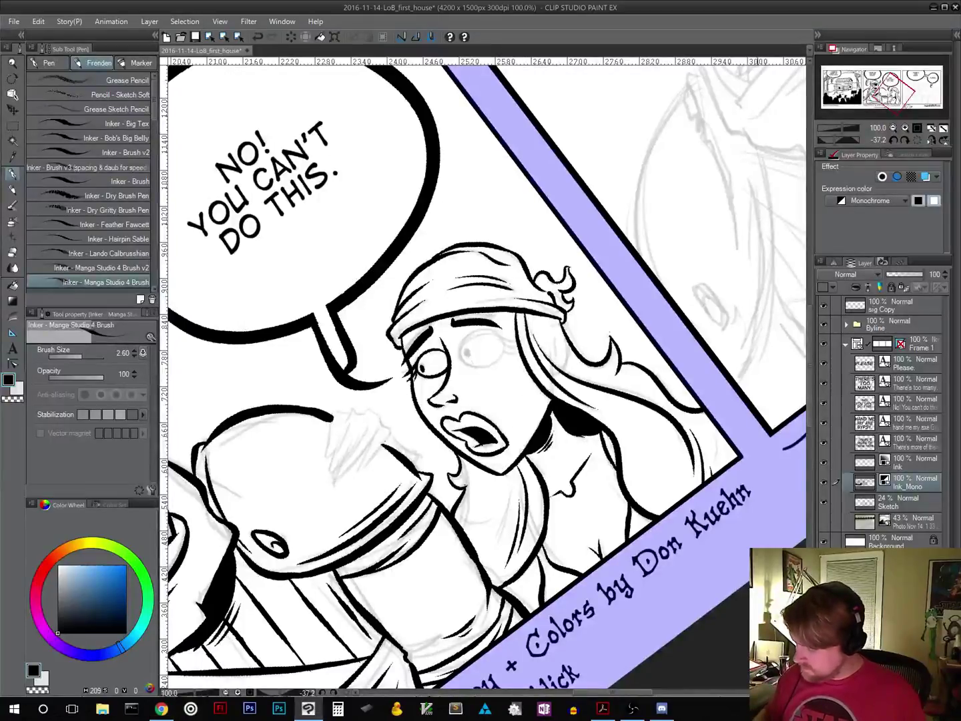
Step: Ink the woman's near eye below the raised eyebrow with its pupil and lashes, redrawing the eye outline once
drag(539, 383, 547, 361)
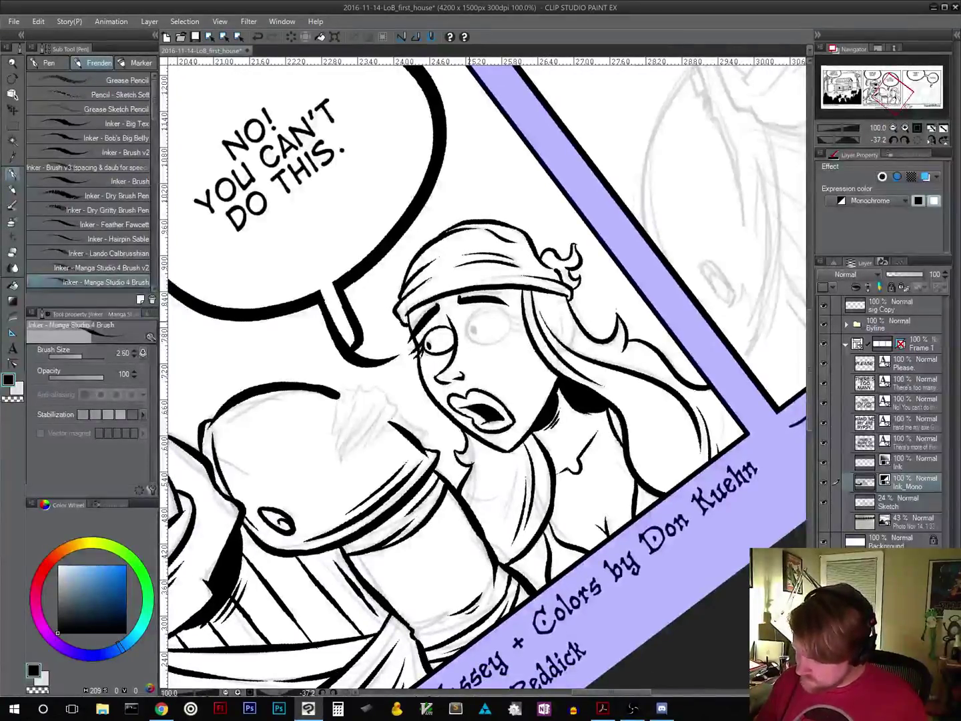
mouse_move(468, 332)
mouse_down()
mouse_move(494, 345)
mouse_move(513, 331)
mouse_move(503, 311)
mouse_move(472, 318)
mouse_up()
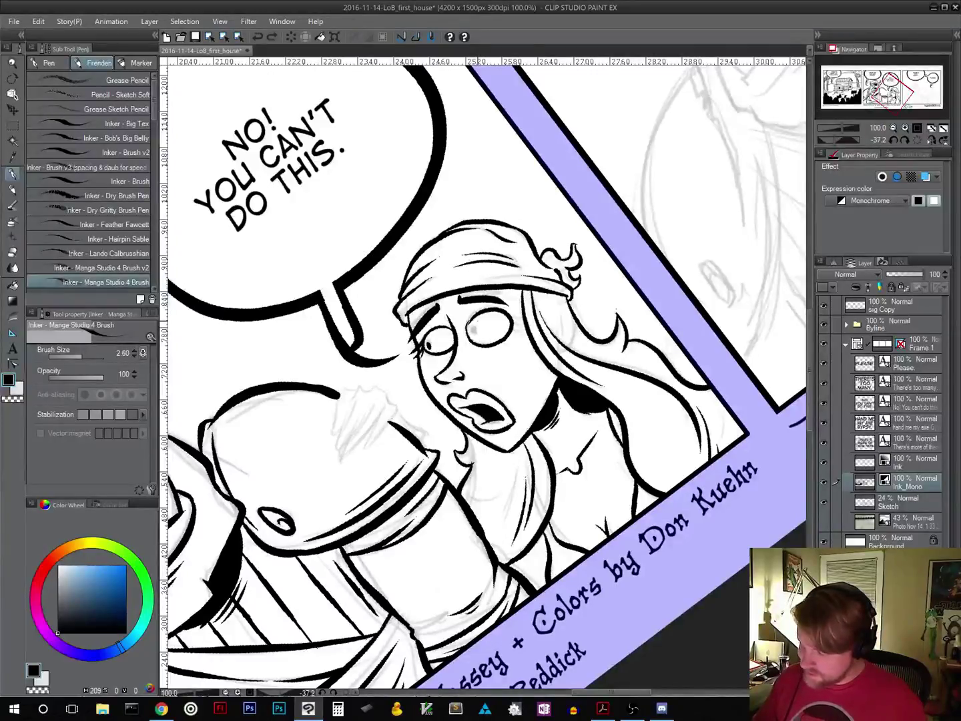
key(ctrl+z)
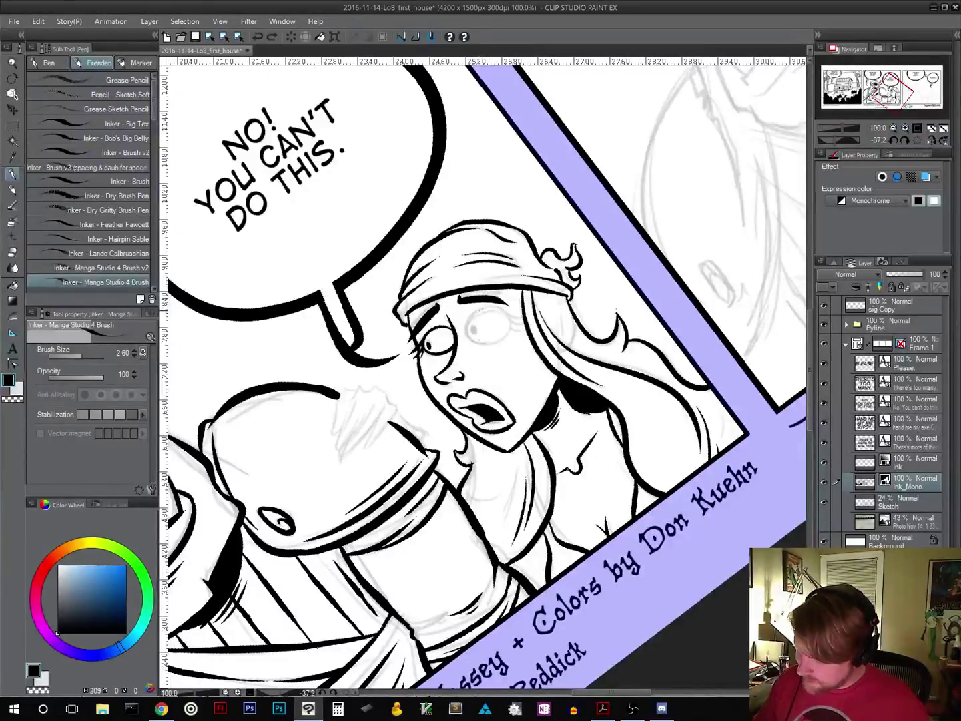
mouse_move(475, 345)
mouse_down()
mouse_move(502, 343)
mouse_move(514, 325)
mouse_move(495, 305)
mouse_move(467, 326)
mouse_up()
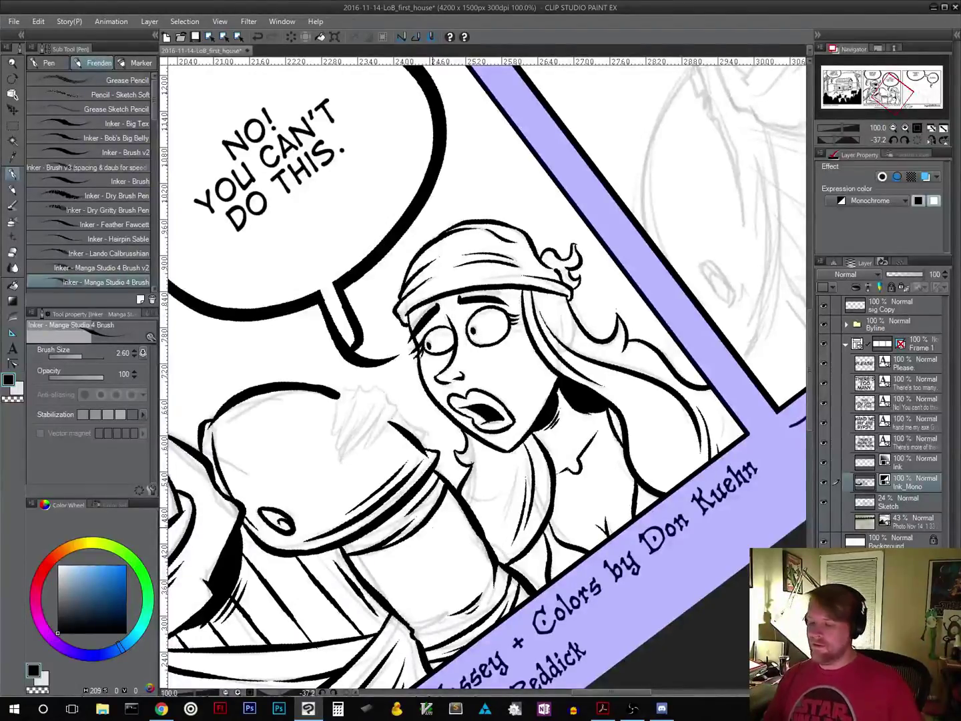
Step: Try to ink the woman's hand with its knuckles and fingers gripping the ogre's shoulder armor
drag(599, 502, 527, 564)
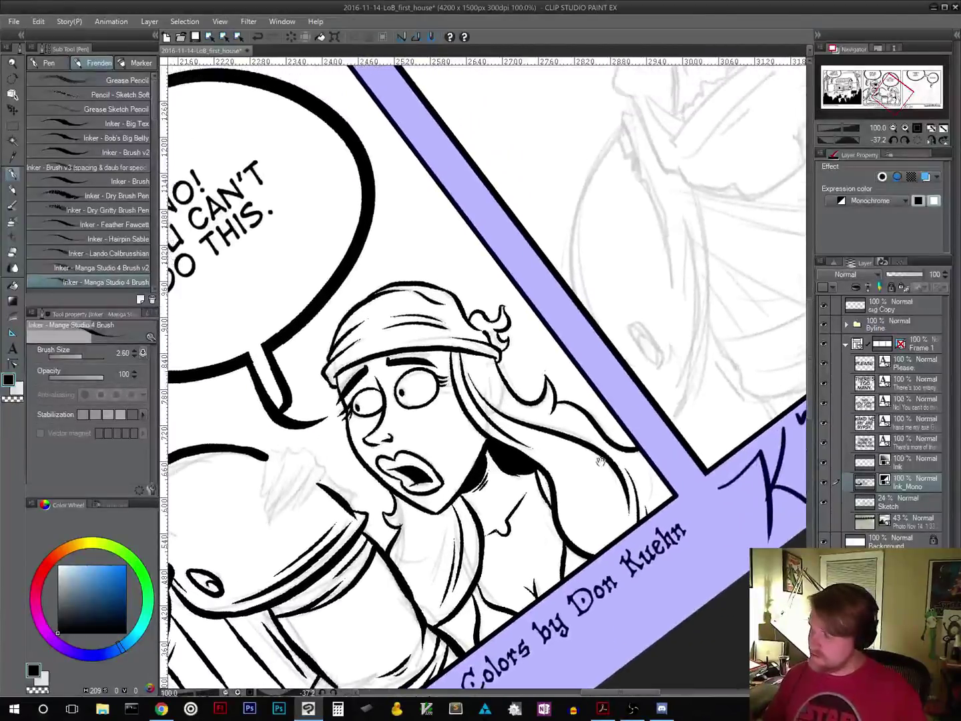
click(916, 140)
click(893, 128)
click(893, 127)
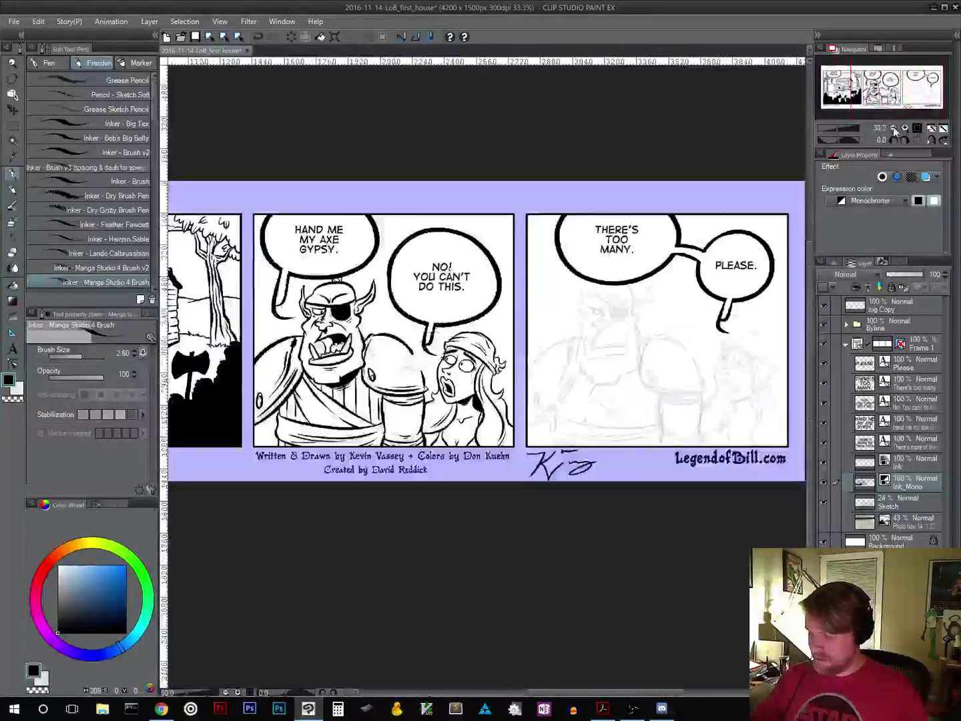
click(893, 128)
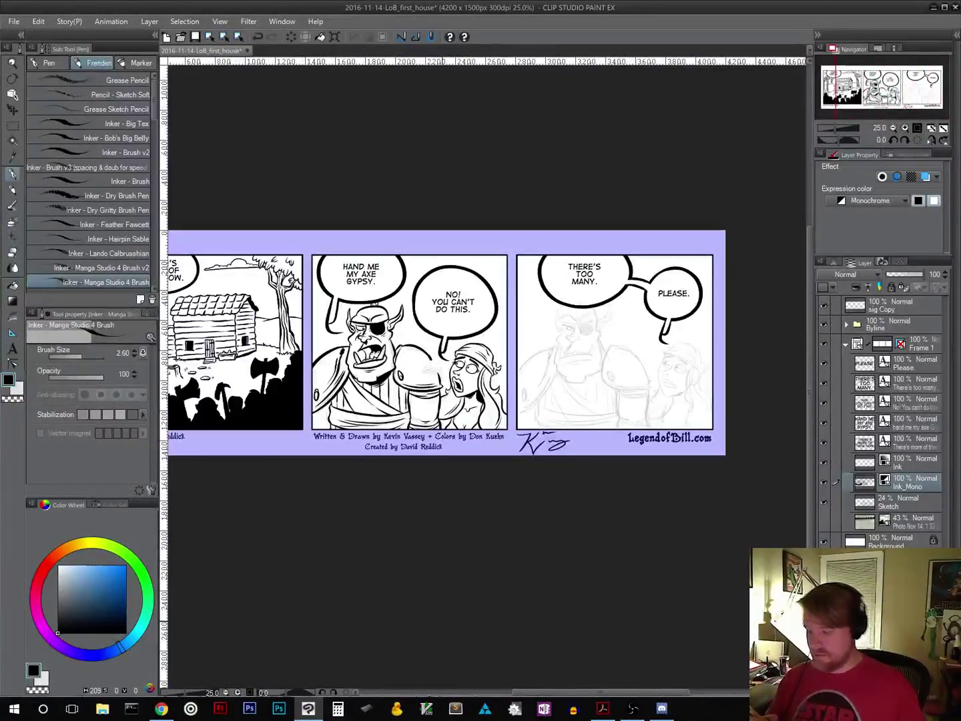
click(922, 128)
drag(407, 432, 518, 461)
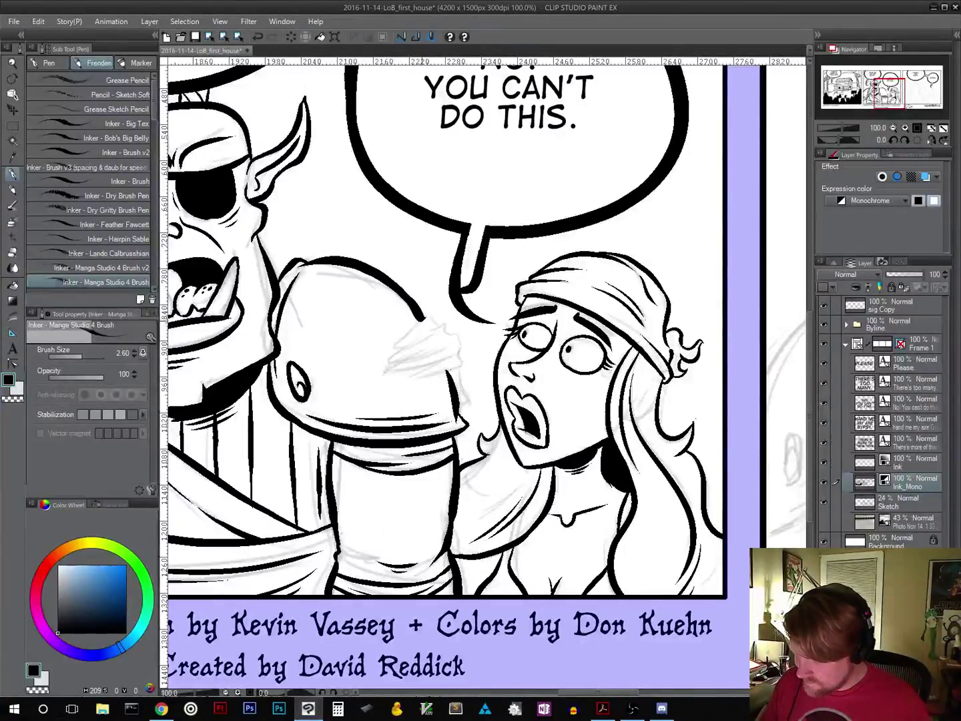
mouse_move(416, 324)
mouse_down()
mouse_move(393, 350)
mouse_move(403, 345)
mouse_up()
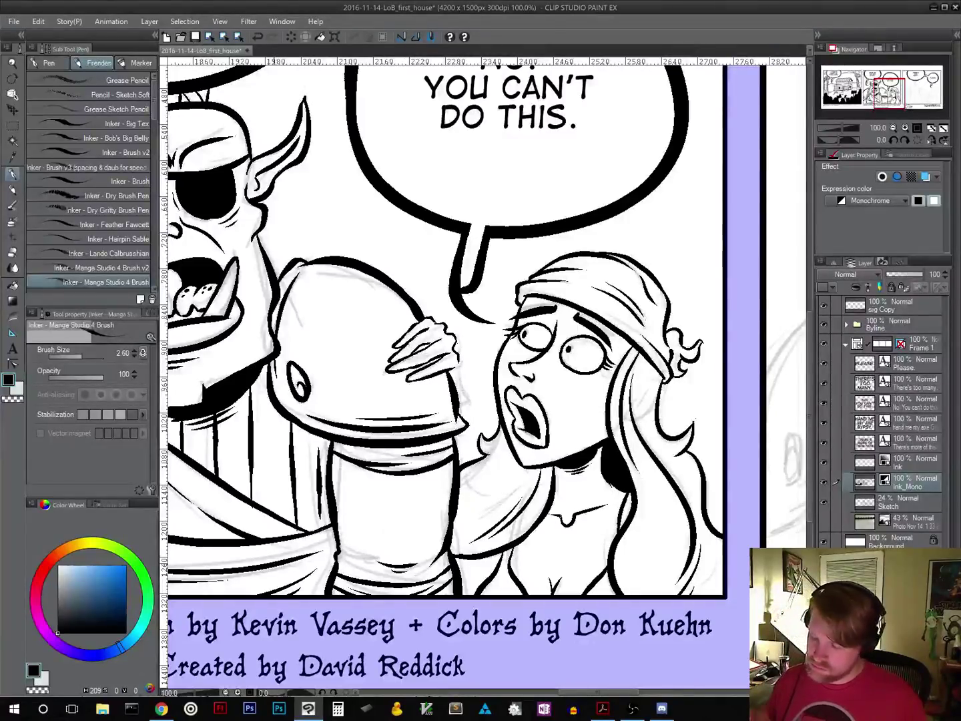
mouse_move(408, 337)
mouse_down()
mouse_move(383, 393)
mouse_move(400, 393)
mouse_move(414, 326)
mouse_move(436, 321)
mouse_move(444, 347)
mouse_move(421, 377)
mouse_up()
drag(441, 330, 428, 353)
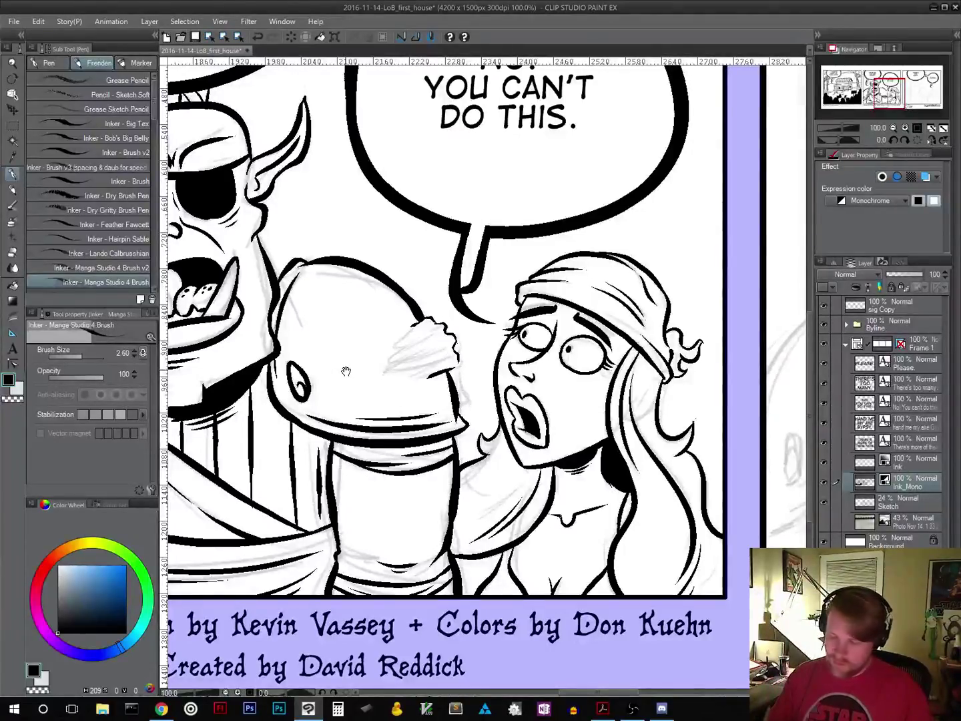
drag(346, 379, 309, 460)
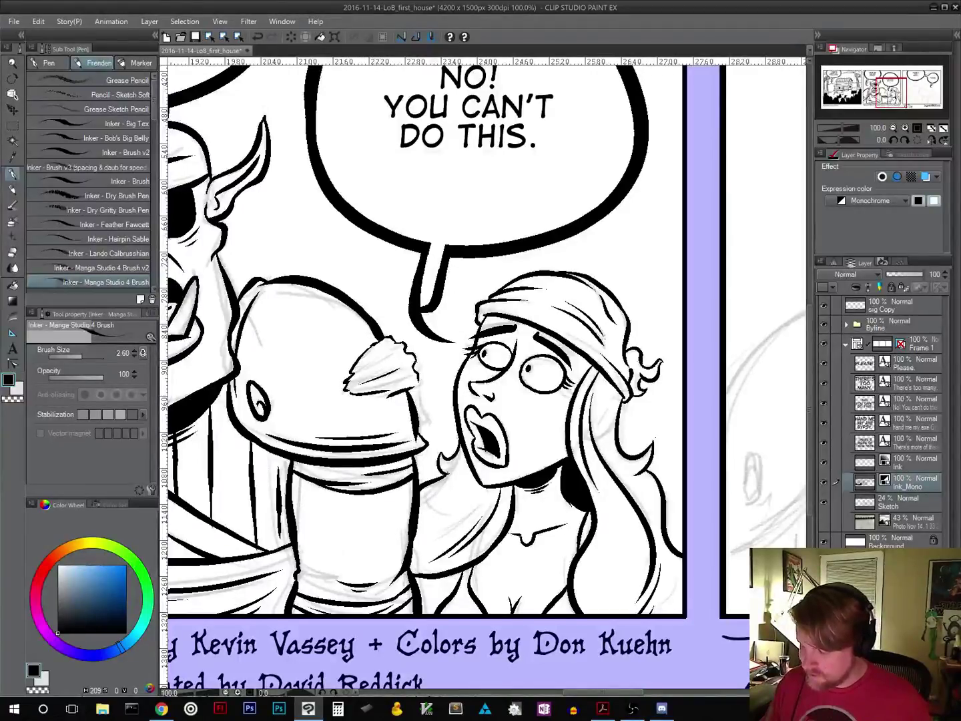
drag(369, 371, 385, 363)
Step: Undo the inked hand strokes on the ogre's shoulder, redoing them once to compare before removing them all
key(ctrl+z)
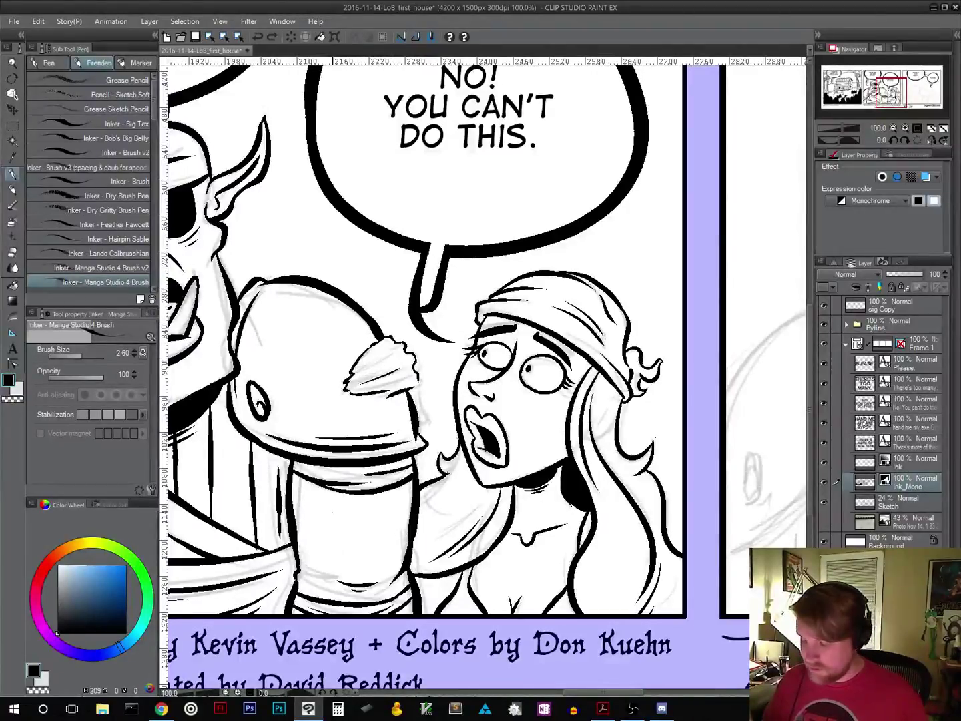
key(ctrl+z)
key(ctrl+z)
key(ctrl+z)
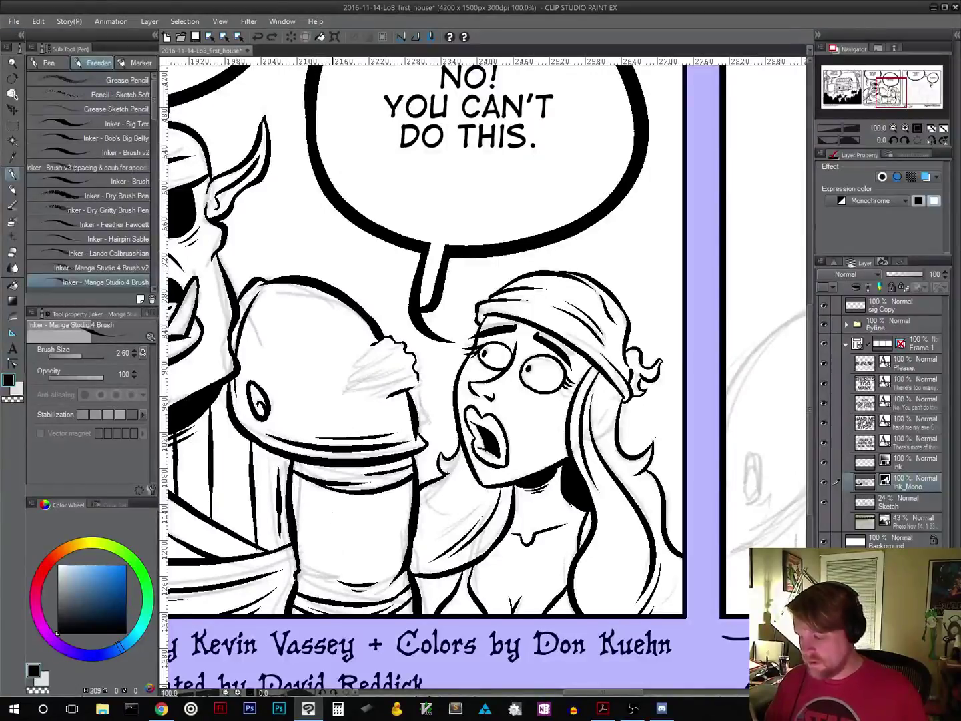
key(ctrl+y)
key(ctrl+y)
key(ctrl+y)
key(ctrl+z)
key(ctrl+z)
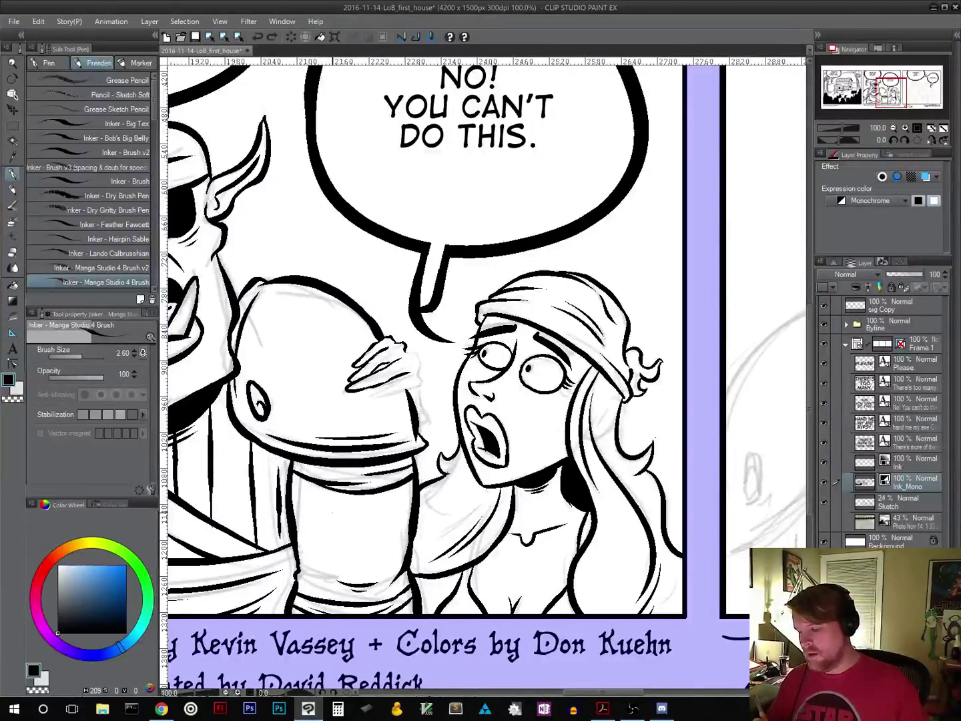
key(ctrl+z)
key(ctrl+z)
key(ctrl+z)
key(ctrl+z)
key(ctrl+z)
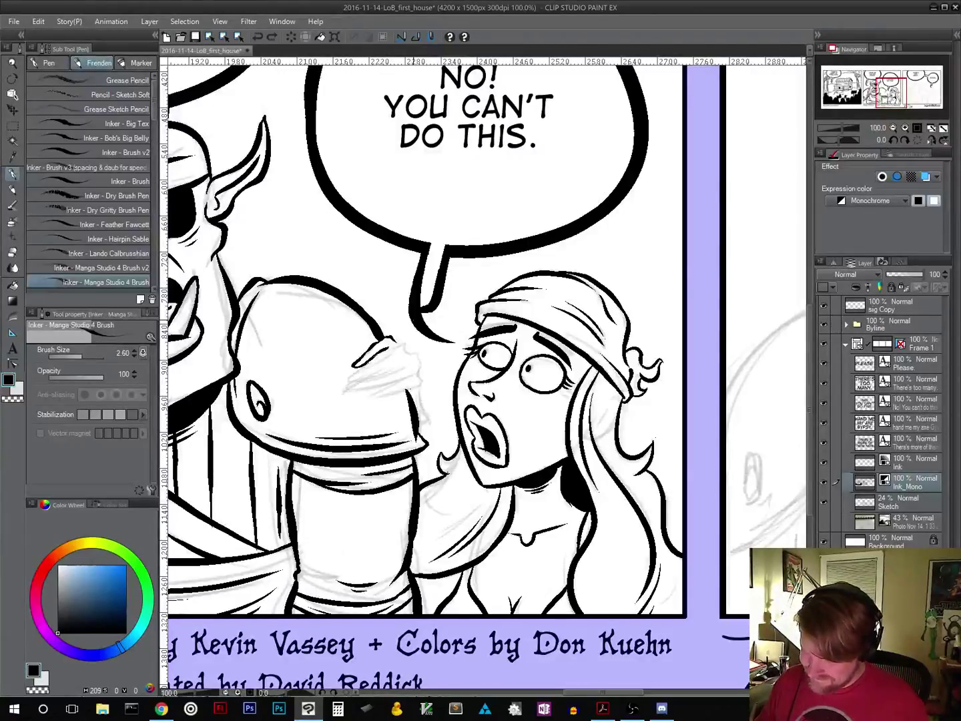
key(ctrl+z)
key(ctrl+z)
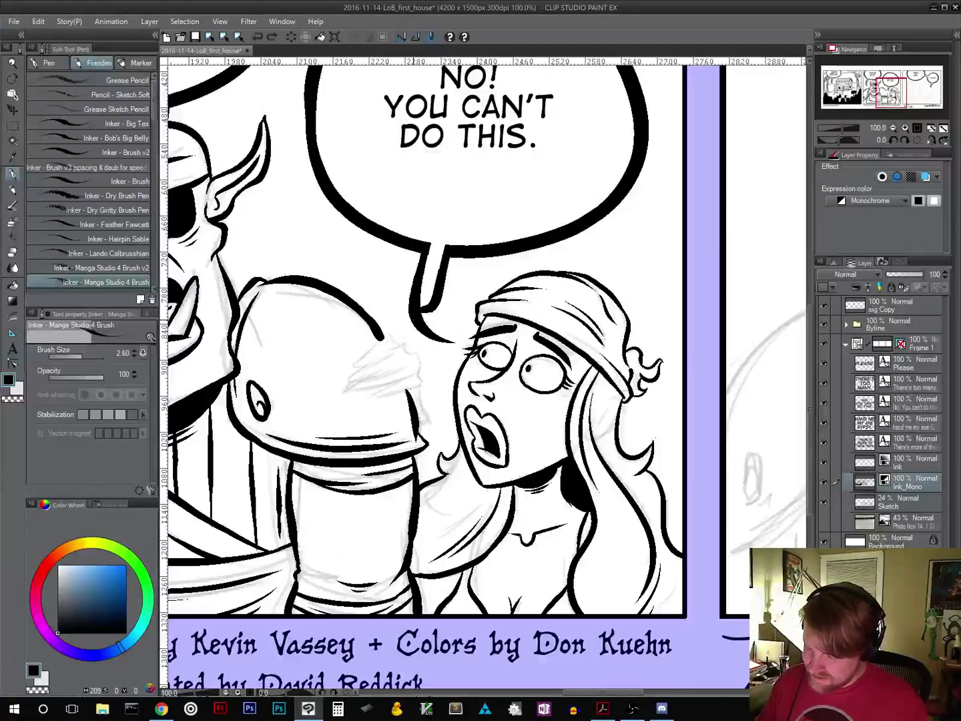
Step: Select the Rough pencil and add a new layer directly above the Sketch layer
click(14, 190)
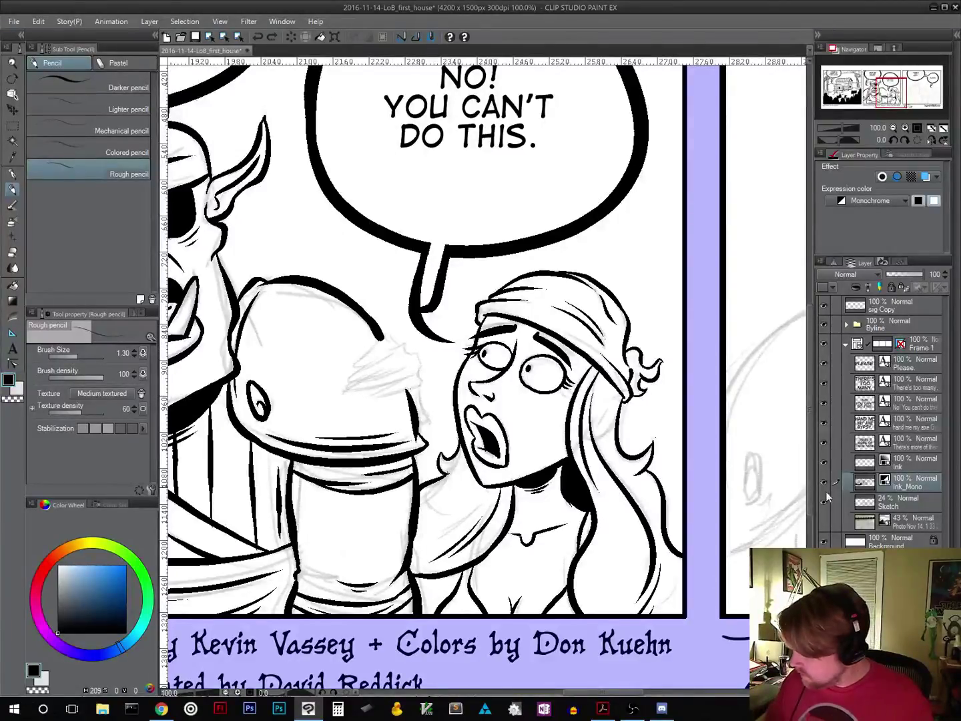
click(900, 506)
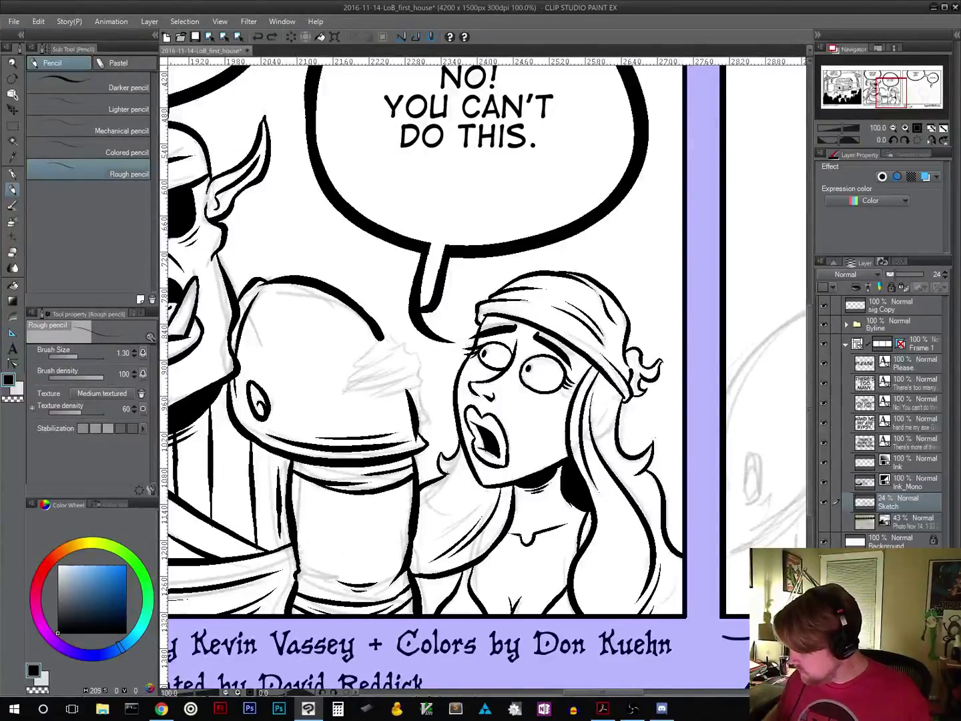
key(ctrl+shift+n)
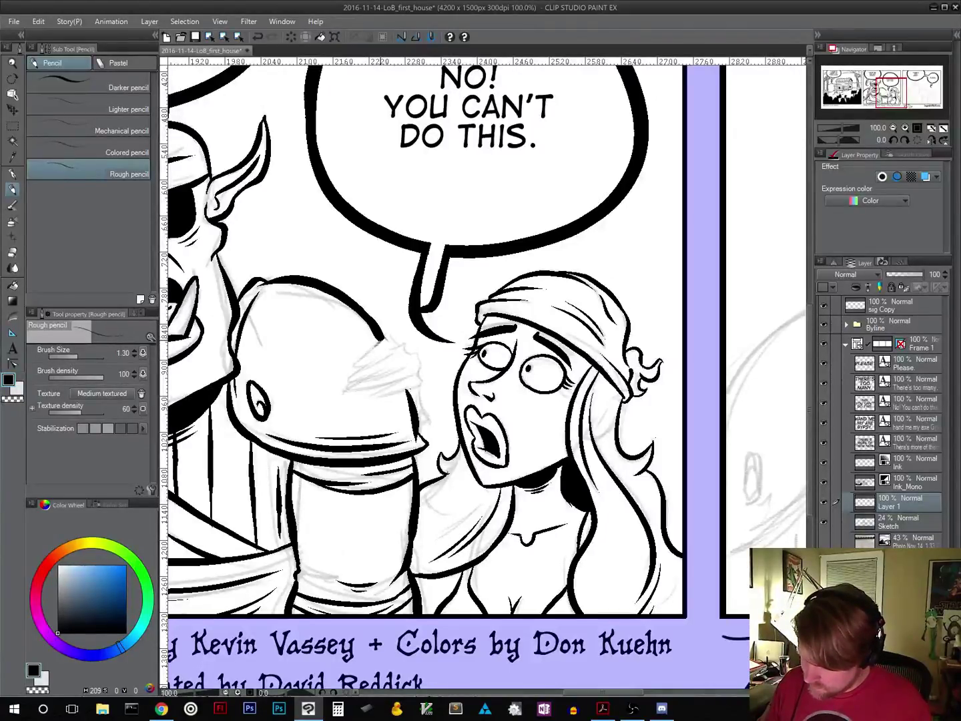
Step: Sketch the knuckle outline of the woman's hand on the ogre's shoulder, undoing the stray finger strokes
mouse_move(339, 376)
mouse_down()
mouse_move(364, 357)
mouse_move(357, 378)
mouse_up()
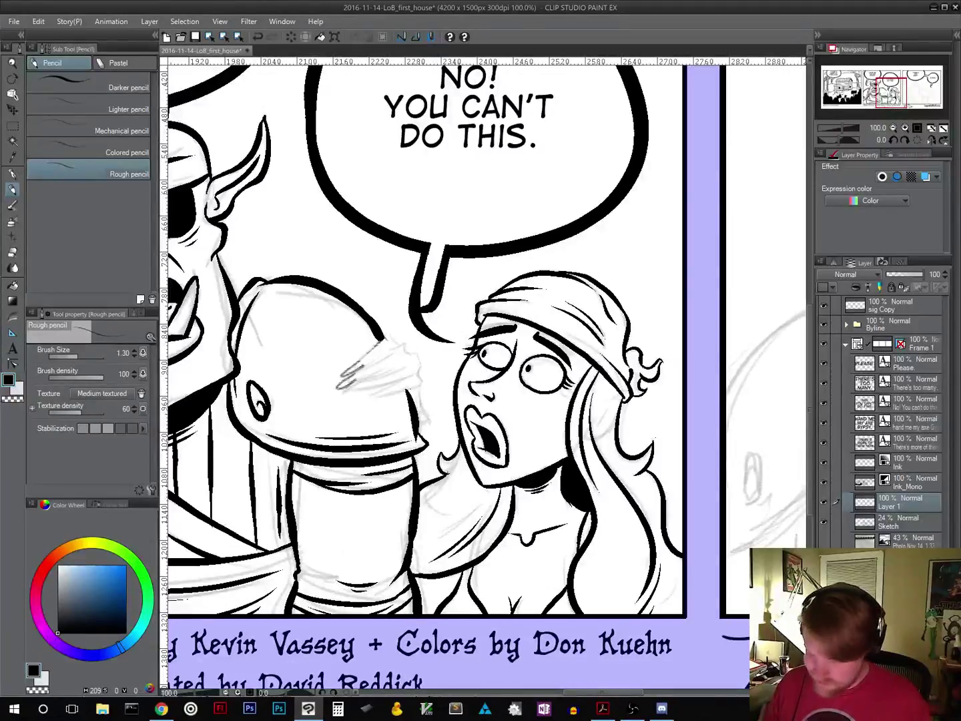
key(ctrl+z)
key(ctrl+z)
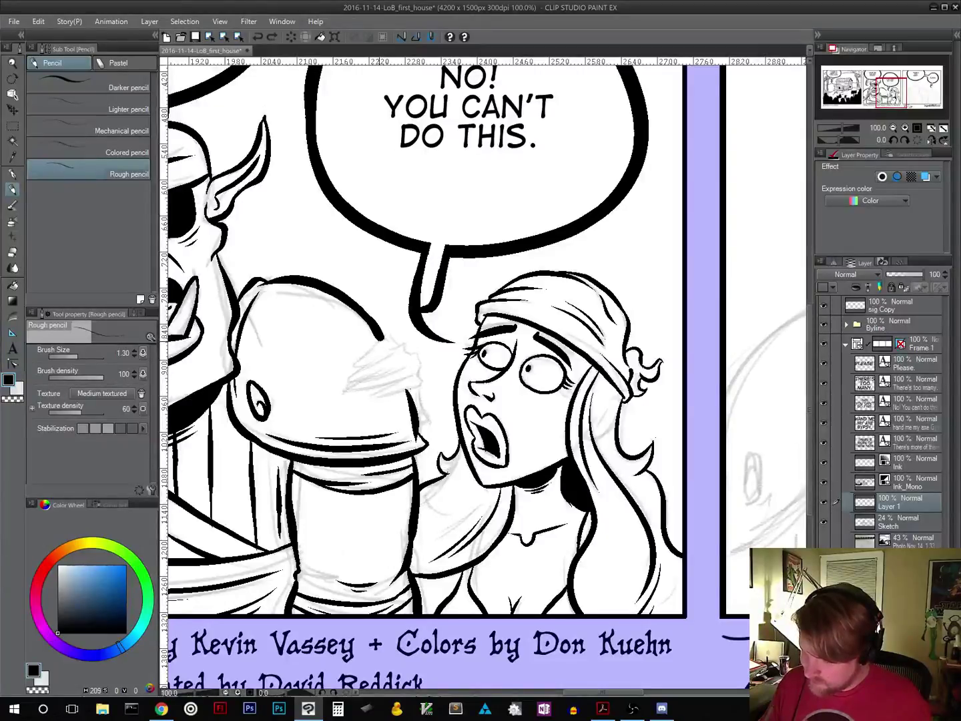
mouse_move(361, 358)
mouse_down()
mouse_move(398, 337)
mouse_move(417, 374)
mouse_up()
key(ctrl+z)
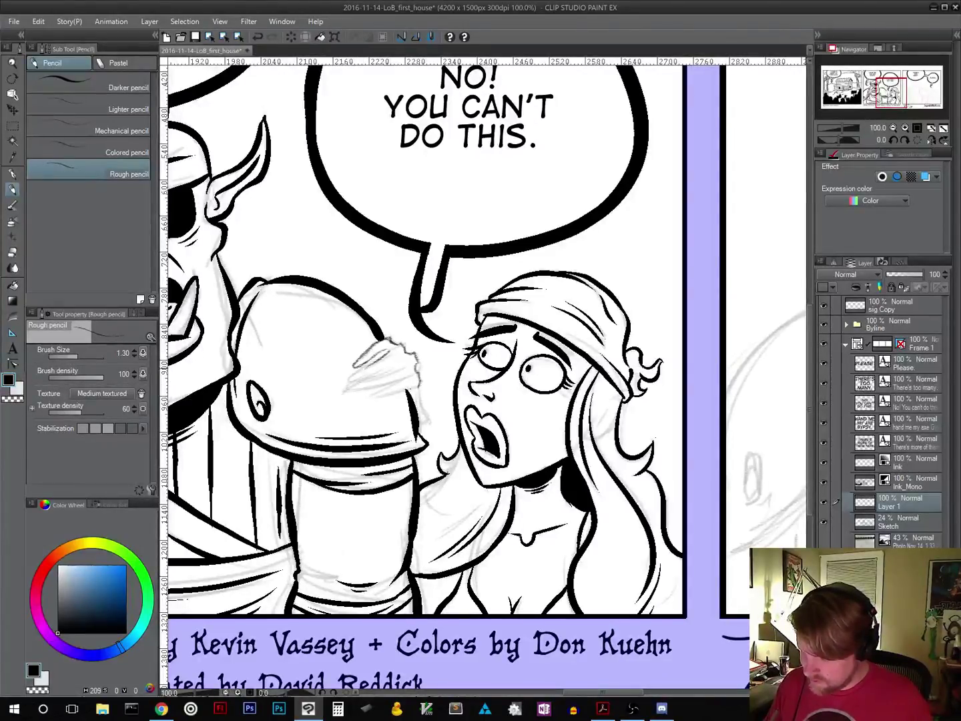
Step: Try sketching the woman's fingers one below another across the ogre's shoulder, redoing the middle finger
drag(369, 366, 347, 382)
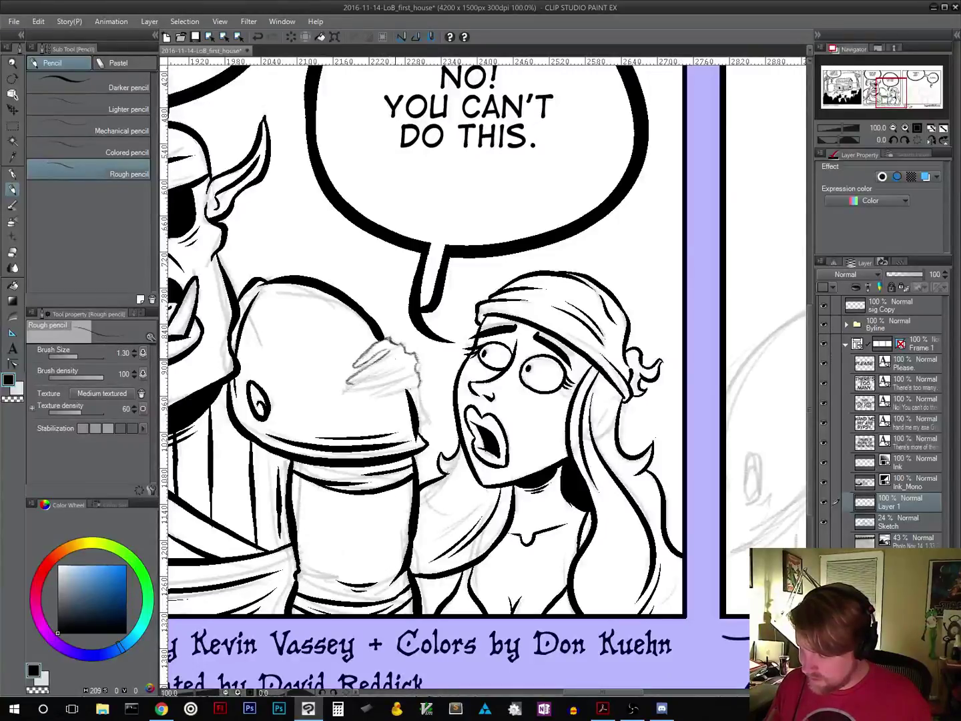
mouse_move(396, 358)
mouse_down()
mouse_move(345, 393)
mouse_move(355, 394)
mouse_up()
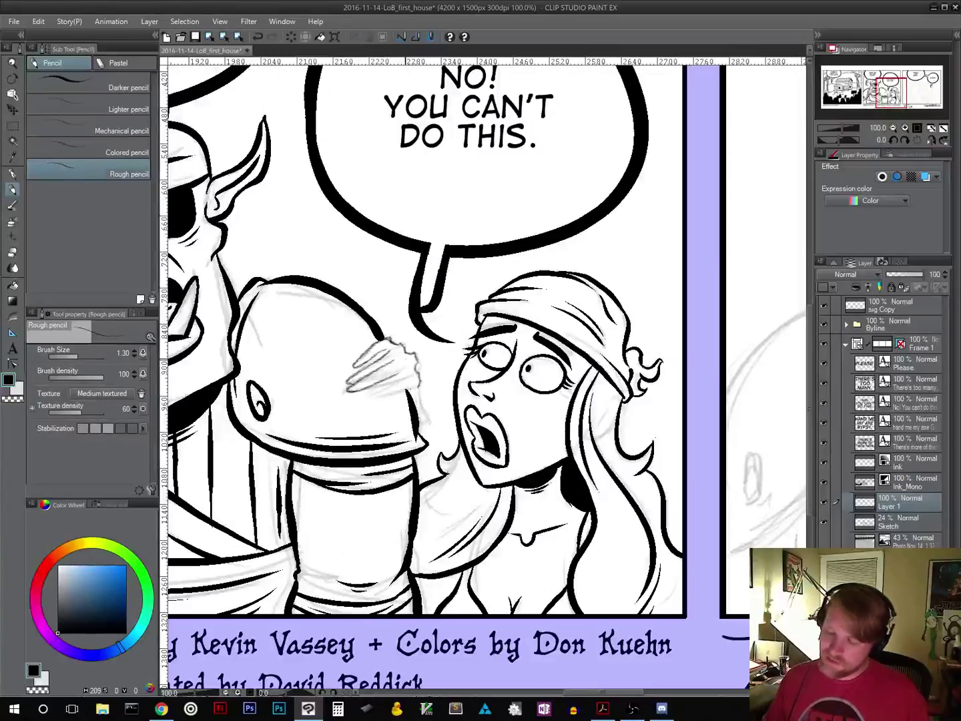
key(ctrl+z)
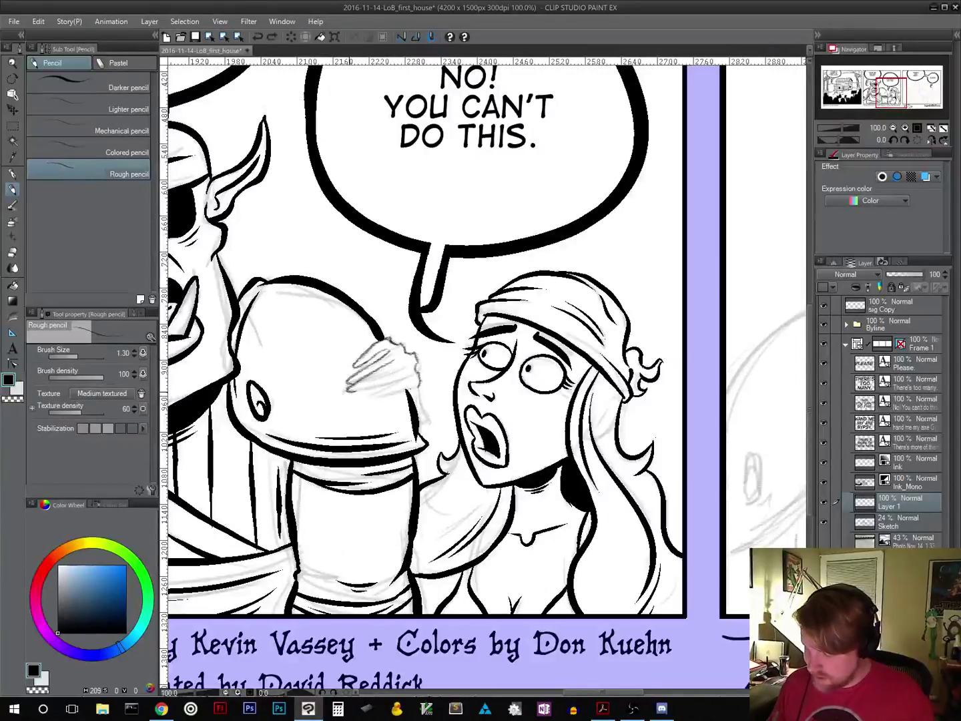
drag(400, 371, 359, 391)
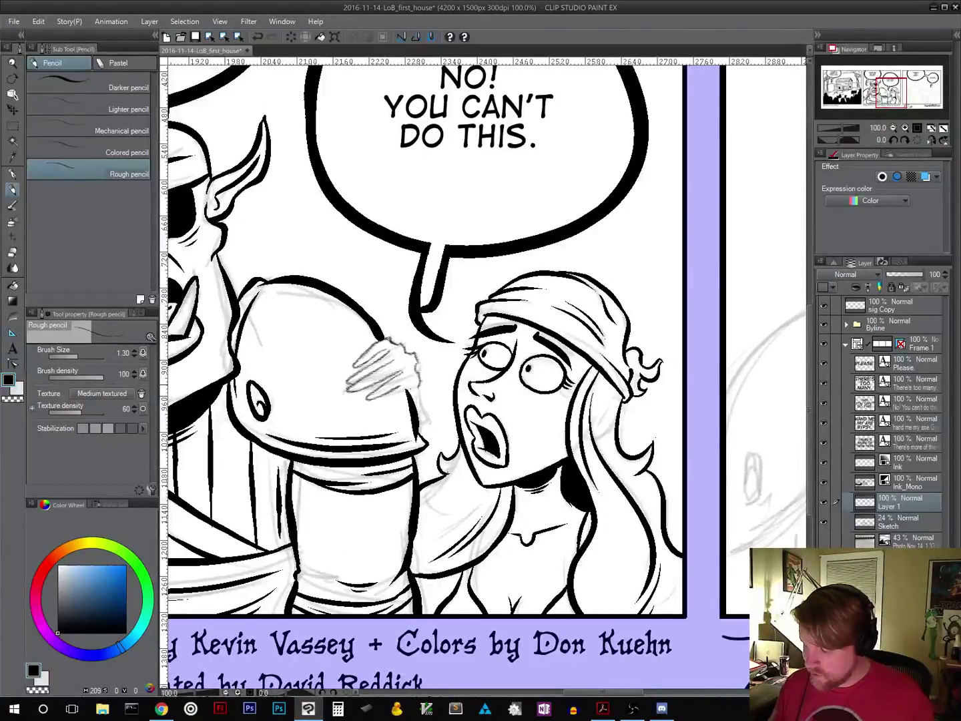
drag(400, 374, 369, 402)
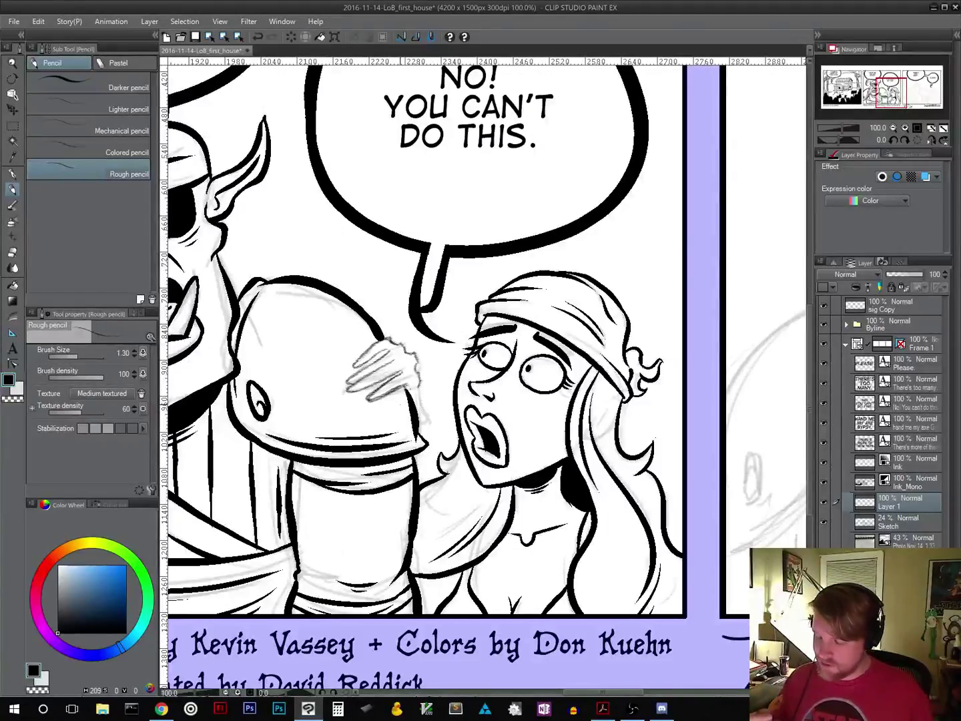
mouse_move(377, 379)
mouse_down()
mouse_move(406, 385)
mouse_move(383, 367)
mouse_move(385, 352)
mouse_move(357, 388)
mouse_move(395, 357)
mouse_move(363, 381)
mouse_move(376, 348)
mouse_up()
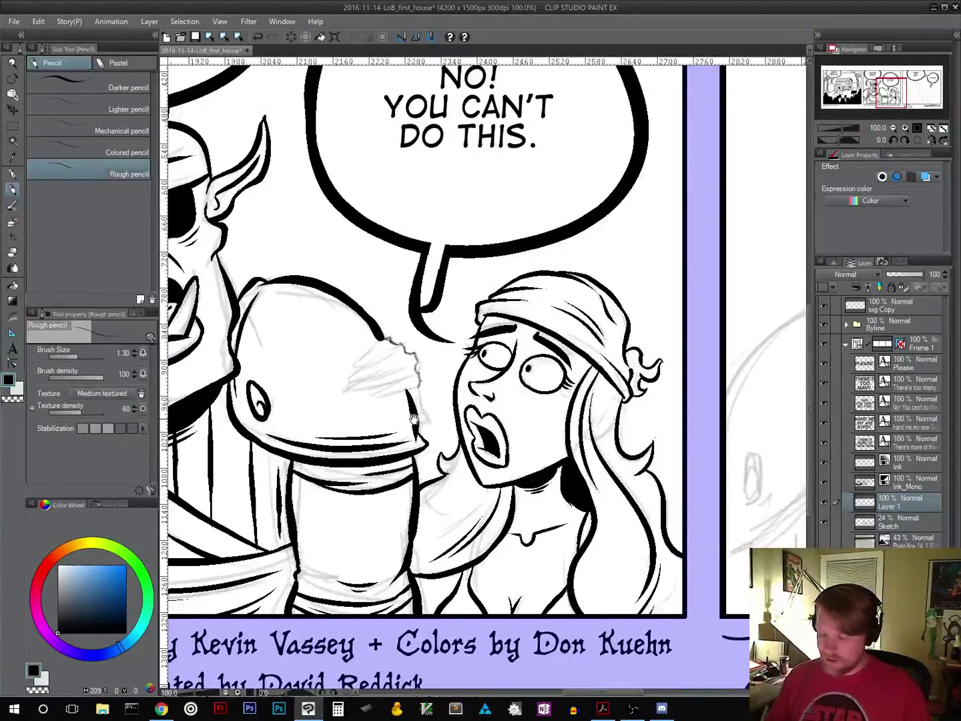
Step: Rotate the canvas to -29 degrees and try sketching the woman's fingers reaching down over the shoulder armor
drag(419, 418, 463, 430)
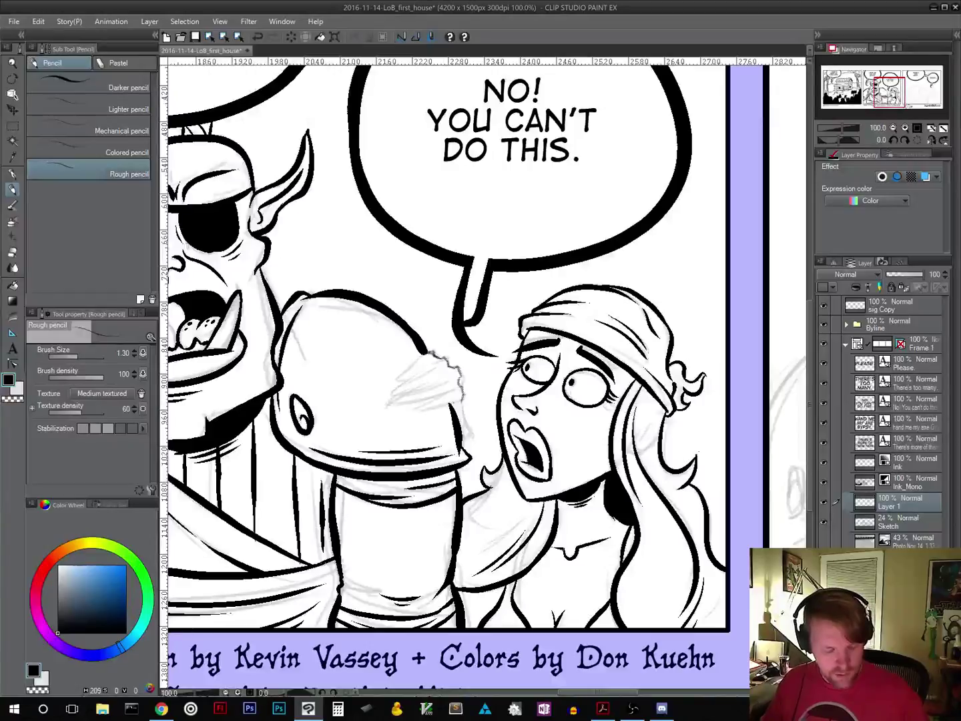
key(shift+space)
mouse_move(526, 394)
mouse_down()
mouse_move(532, 363)
mouse_move(460, 409)
mouse_move(443, 448)
mouse_move(466, 421)
mouse_move(416, 446)
mouse_up()
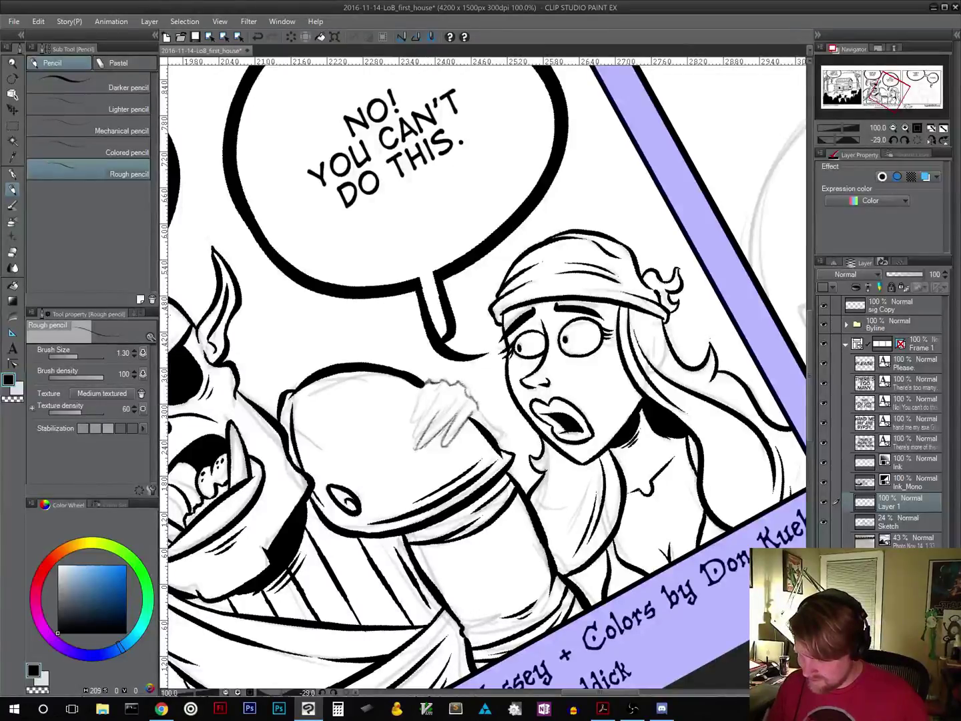
mouse_move(442, 407)
mouse_down()
mouse_move(417, 450)
mouse_move(456, 420)
mouse_move(415, 442)
mouse_move(414, 418)
mouse_move(423, 457)
mouse_up()
Step: Undo the newly sketched finger strokes back to the hand's knuckle outline
key(ctrl+z)
key(ctrl+z)
key(ctrl+z)
key(ctrl+z)
key(ctrl+z)
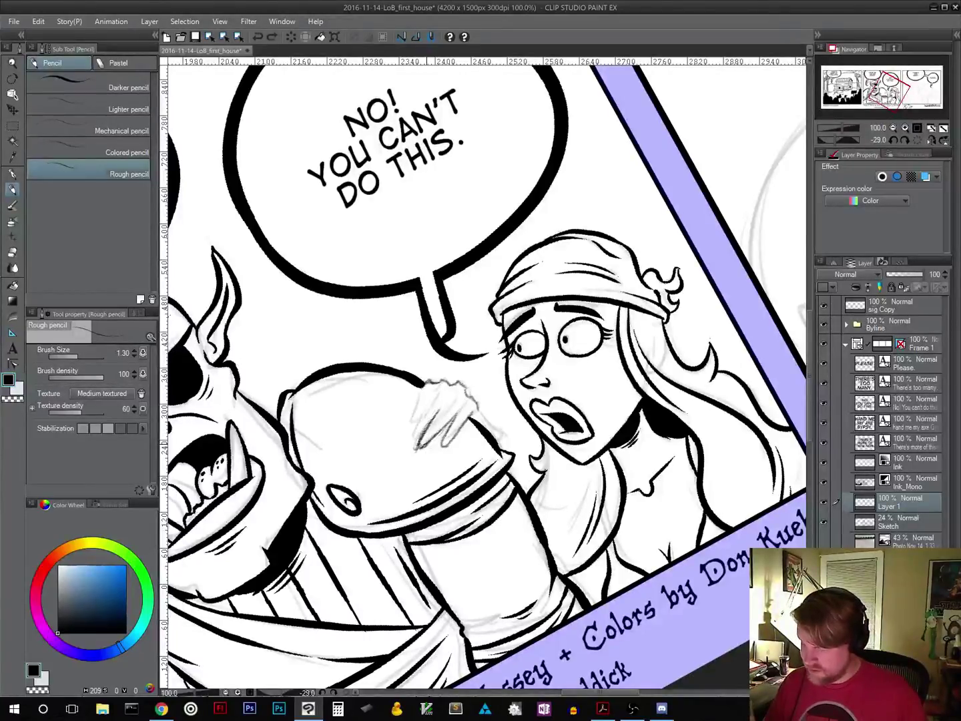
key(ctrl+z)
key(ctrl+z)
key(ctrl+z)
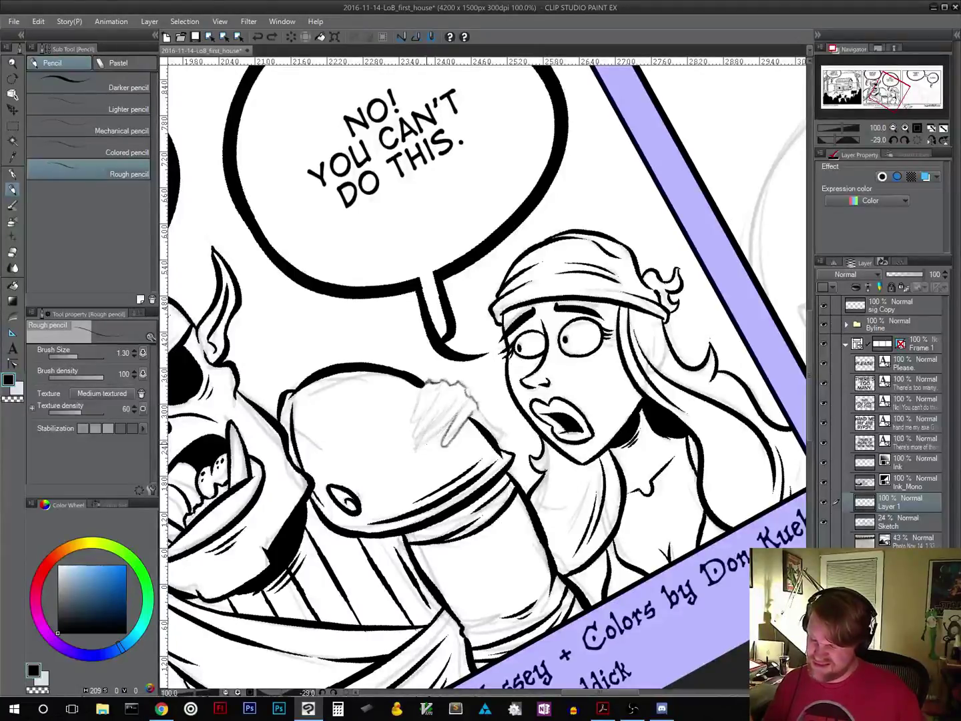
key(ctrl+z)
key(ctrl+z)
key(ctrl+z)
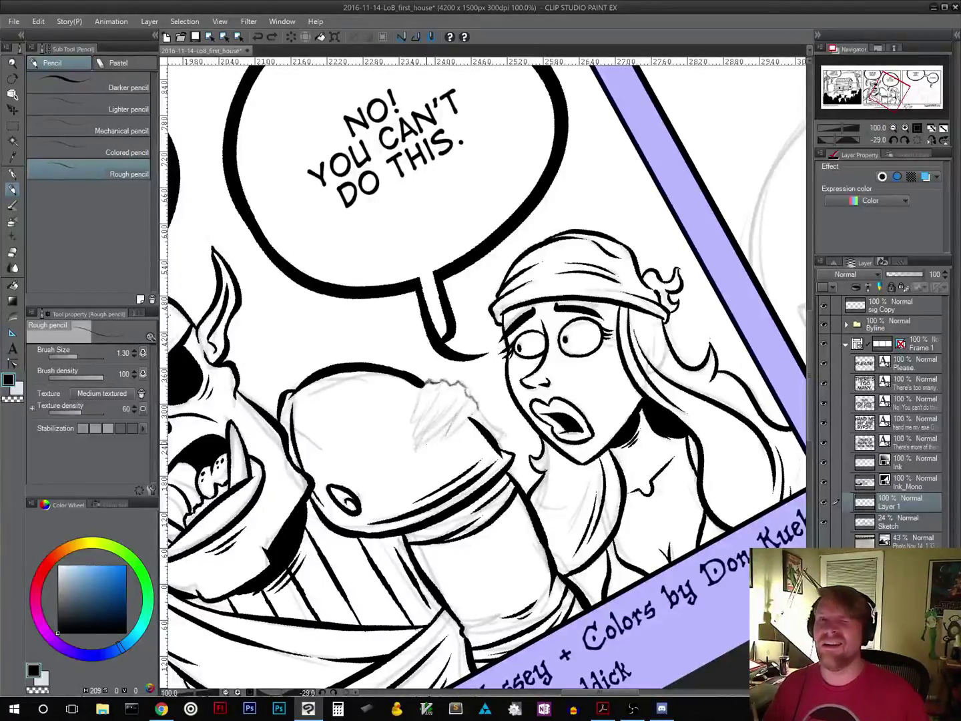
key(ctrl+z)
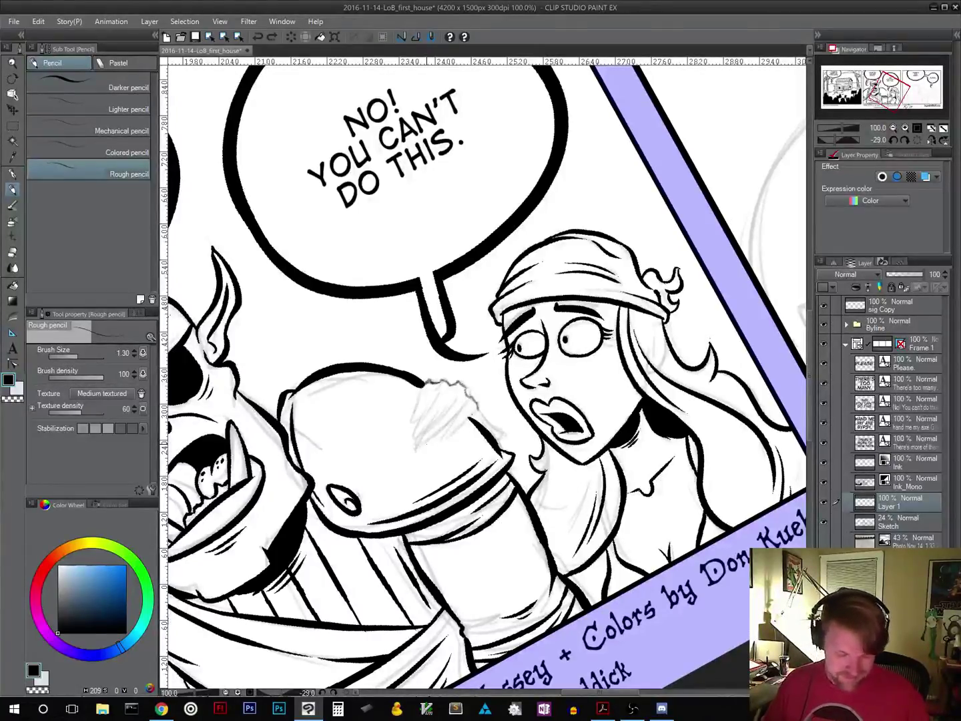
Step: Rotate the canvas to -17.4 degrees and try sketching the woman's fingers draped over the ogre's shoulder armor
scroll(490, 481, down, 3)
key(r)
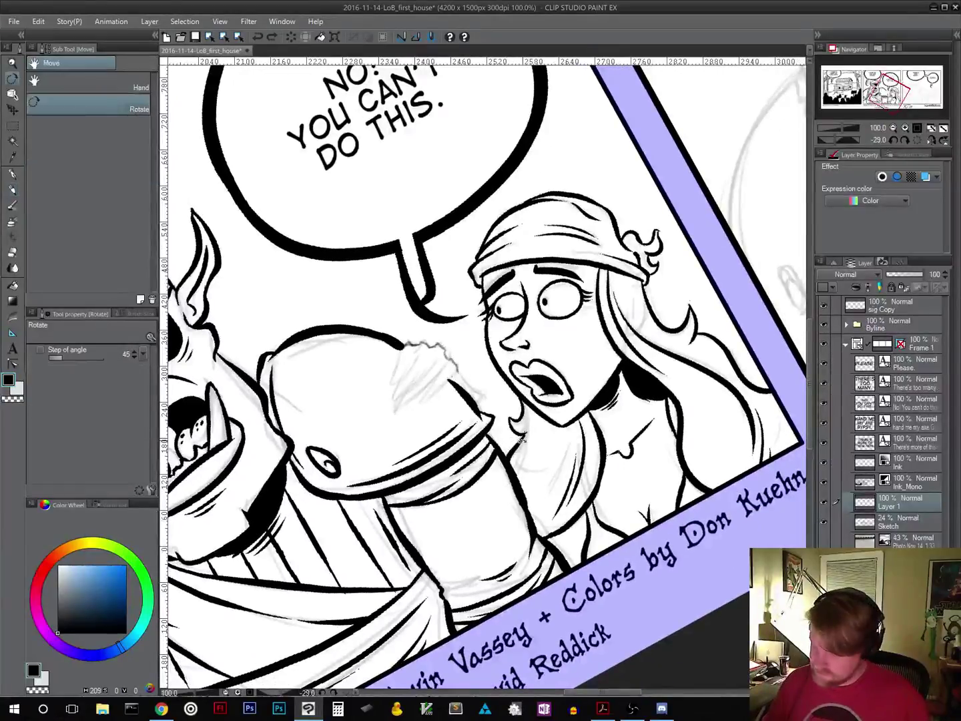
drag(523, 438, 508, 445)
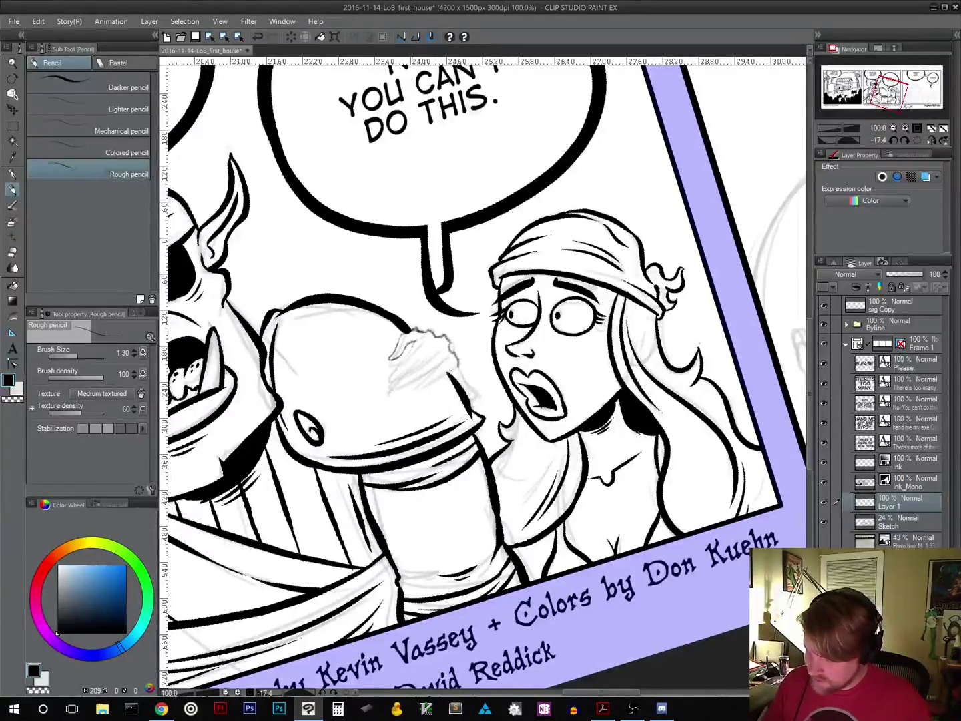
mouse_move(413, 346)
mouse_down()
mouse_move(388, 382)
mouse_move(398, 377)
mouse_up()
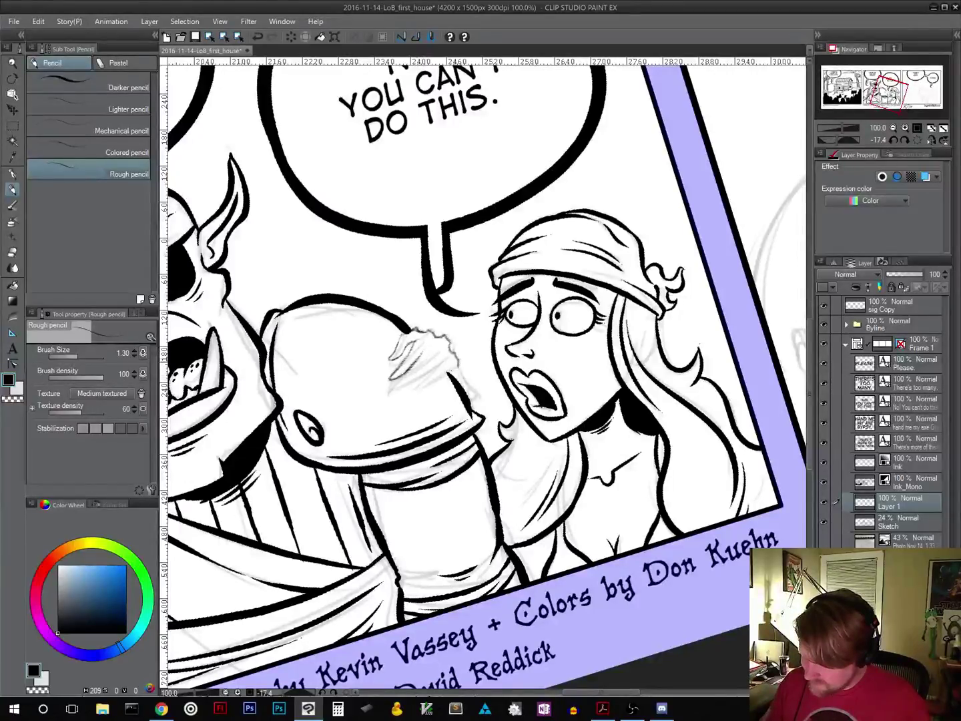
mouse_move(403, 374)
mouse_down()
mouse_move(391, 388)
mouse_move(417, 374)
mouse_move(408, 369)
mouse_up()
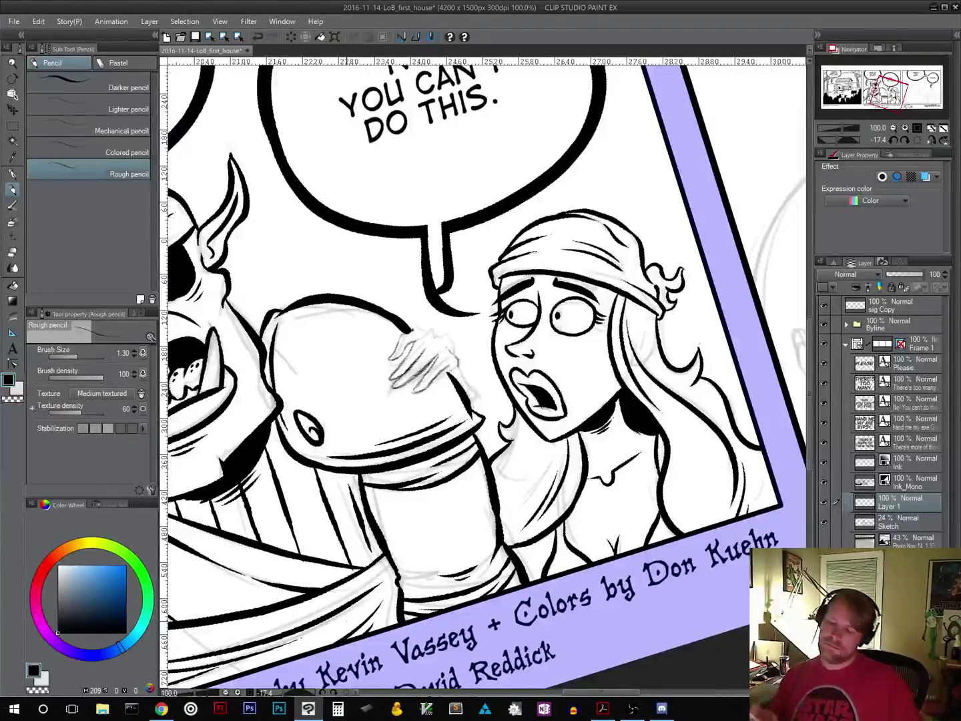
mouse_move(448, 357)
mouse_down()
mouse_move(415, 393)
mouse_move(434, 375)
mouse_up()
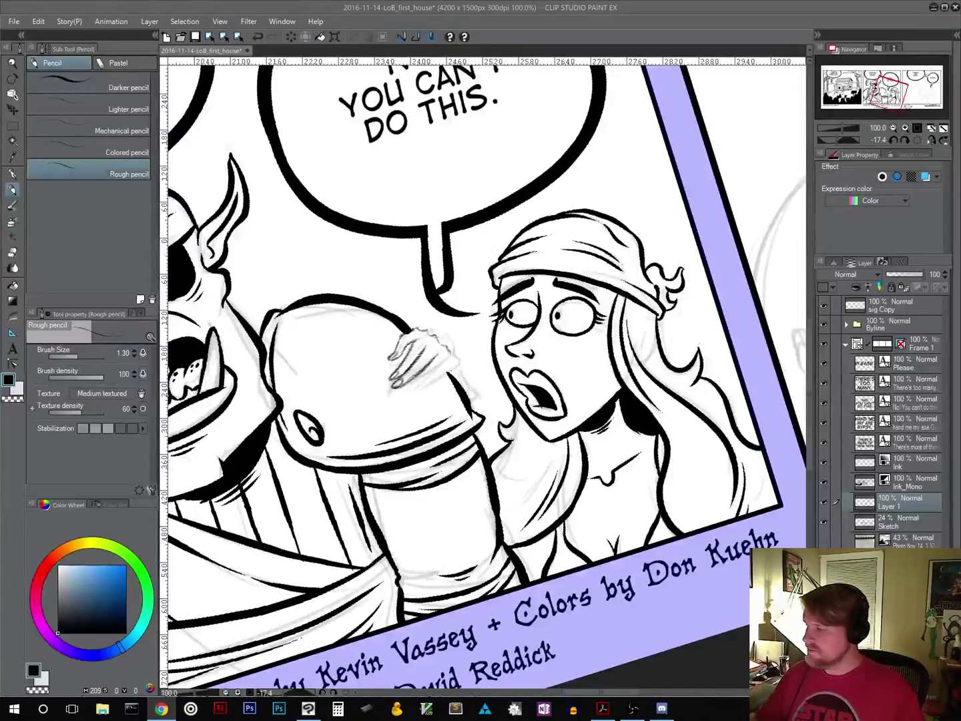
Step: Reset the canvas rotation to 0 and check the hand sketch against the whole strip at 25% zoom
click(916, 141)
click(893, 129)
click(893, 128)
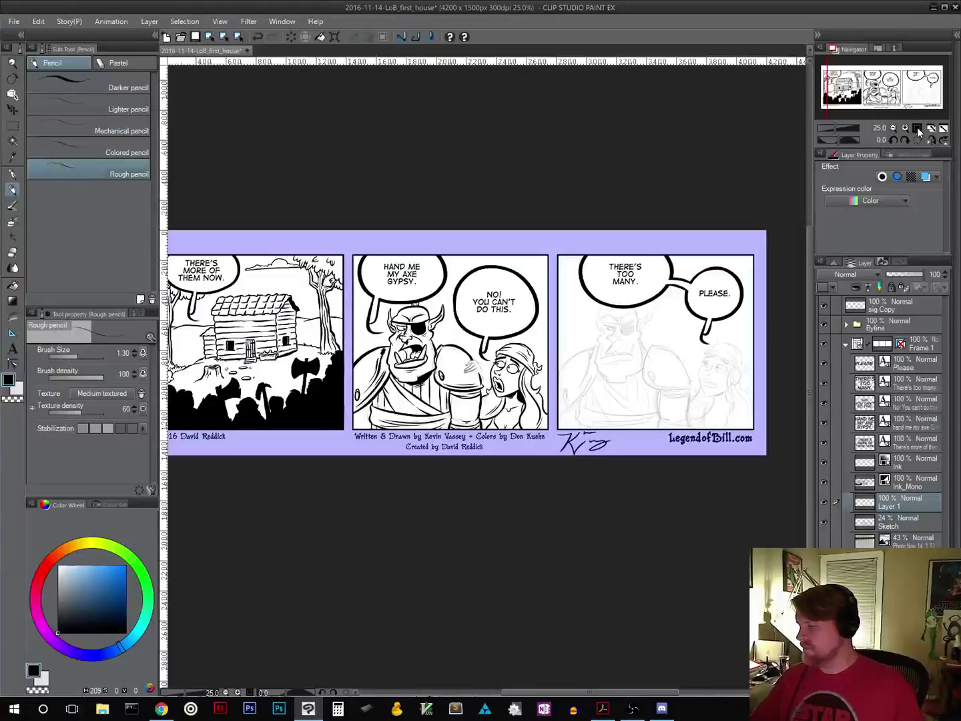
click(917, 127)
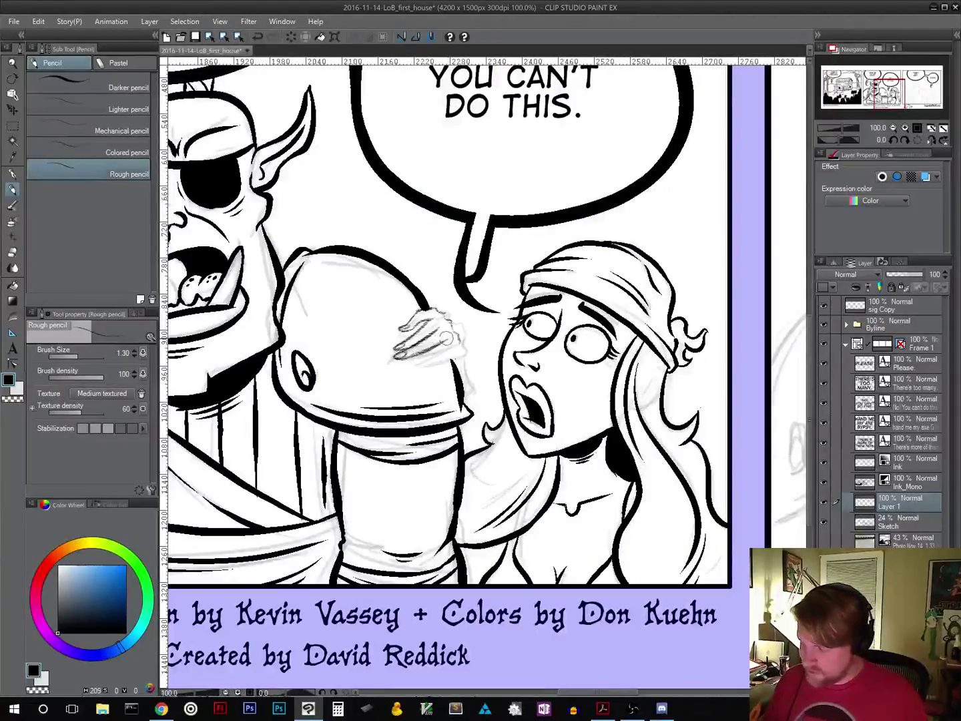
Step: Try blocking in the woman's hand as a simple wedge shape on the ogre's shoulder, divided by finger lines
mouse_move(454, 334)
mouse_down()
mouse_move(390, 362)
mouse_move(444, 308)
mouse_move(469, 360)
mouse_move(462, 366)
mouse_move(454, 344)
mouse_up()
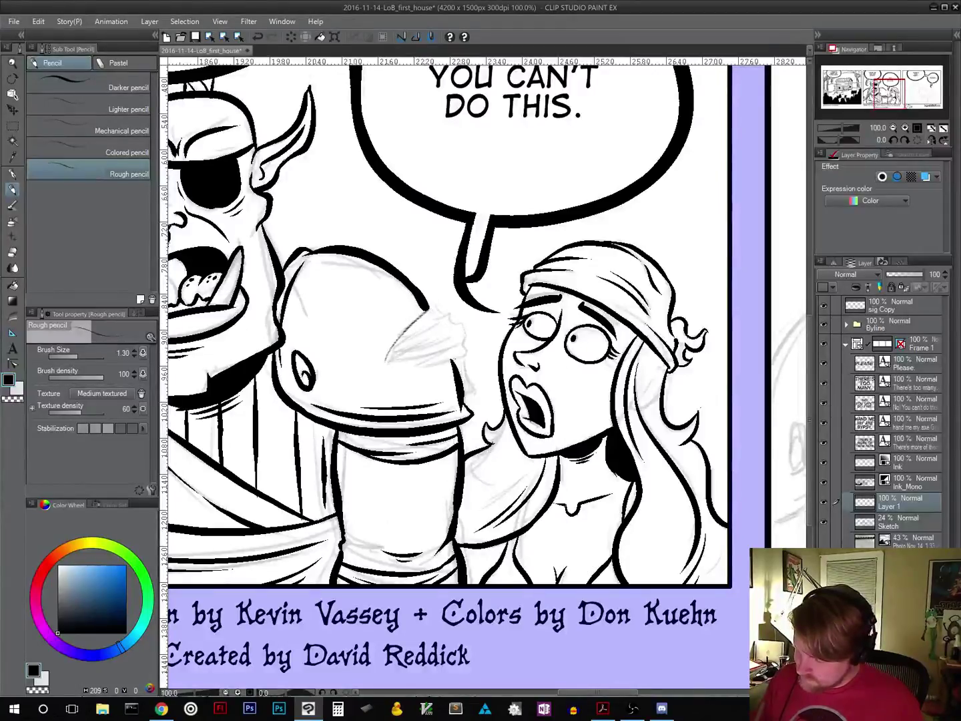
mouse_move(404, 332)
mouse_down()
mouse_move(388, 364)
mouse_move(454, 354)
mouse_move(452, 307)
mouse_move(469, 383)
mouse_up()
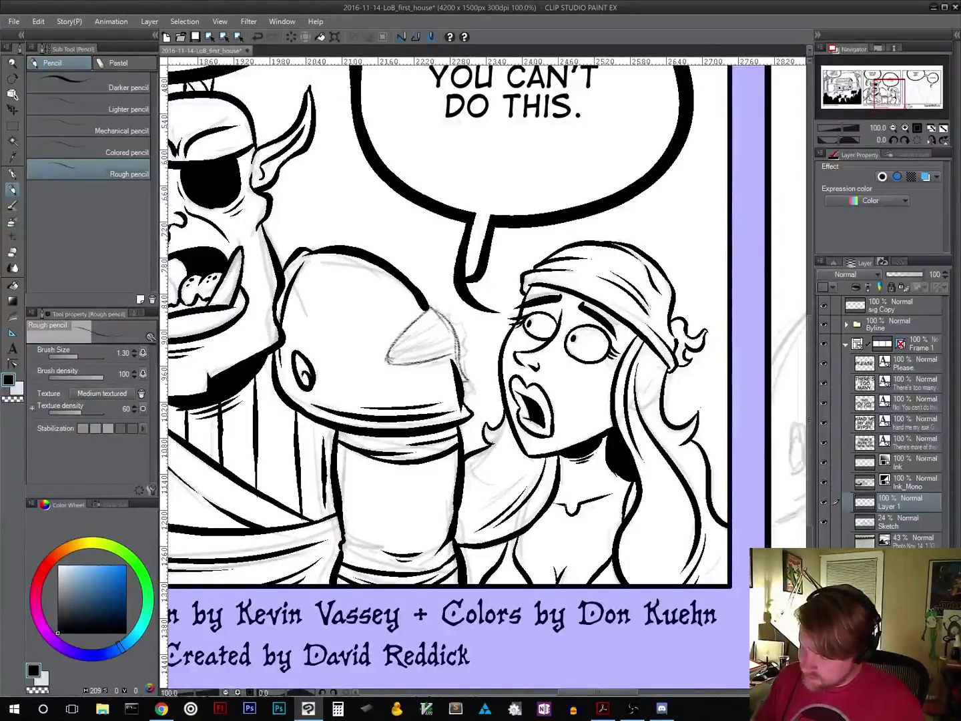
drag(404, 331, 388, 352)
drag(403, 340, 385, 357)
mouse_move(433, 331)
mouse_down()
mouse_move(384, 364)
mouse_move(439, 356)
mouse_up()
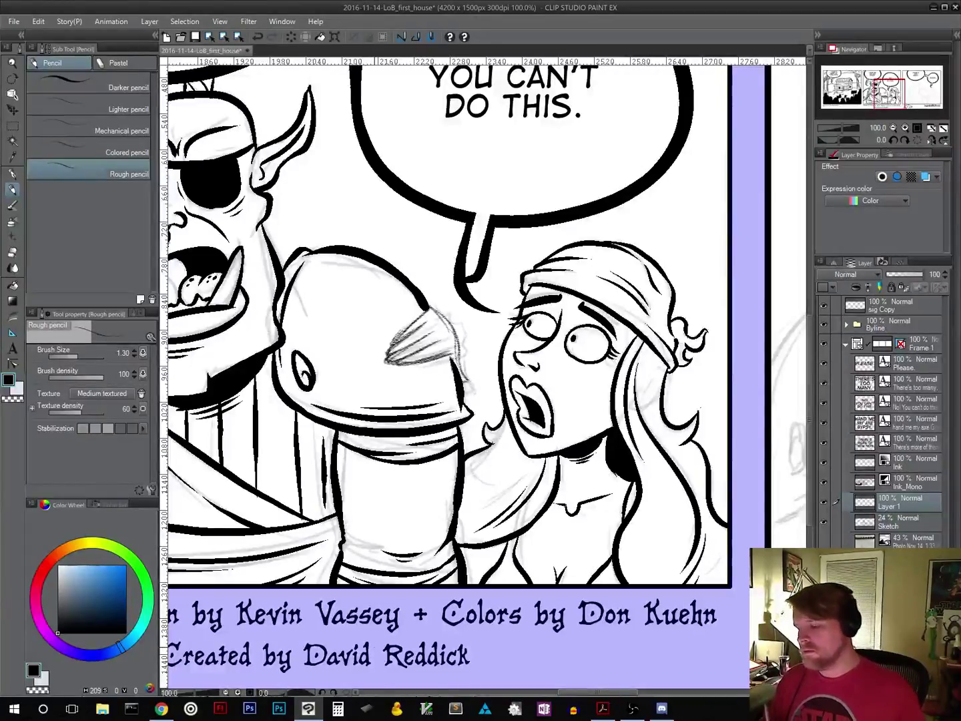
Step: Undo the wedge-shaped hand and its finger lines on the ogre's shoulder
key(ctrl+z)
key(ctrl+z)
key(ctrl+z)
key(ctrl+z)
key(ctrl+z)
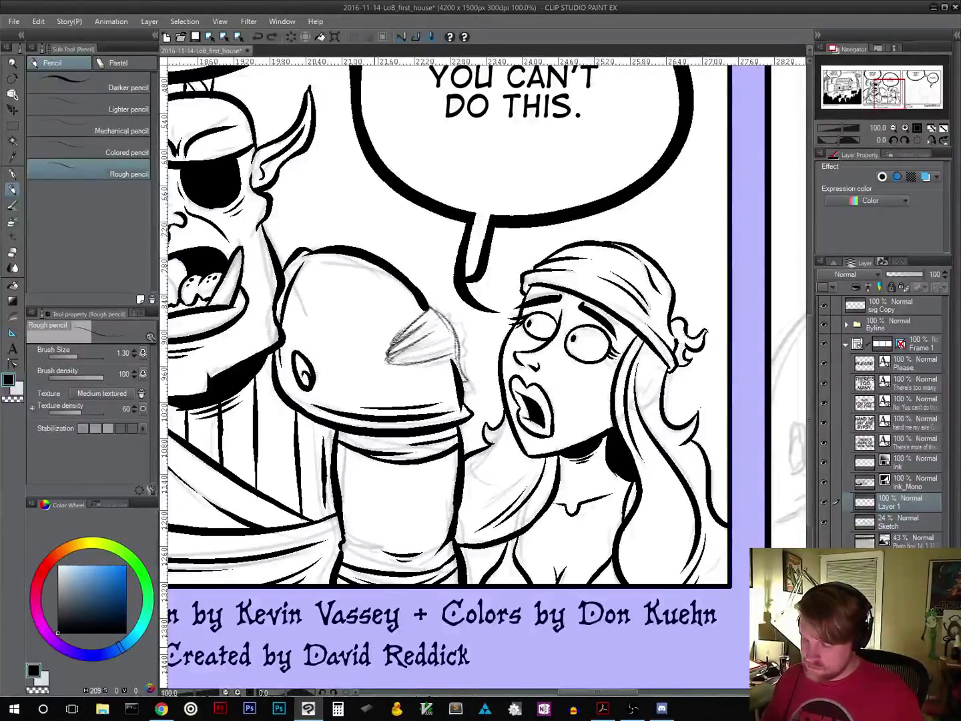
key(ctrl+z)
key(ctrl+z)
key(ctrl+z)
key(ctrl+z)
key(ctrl+z)
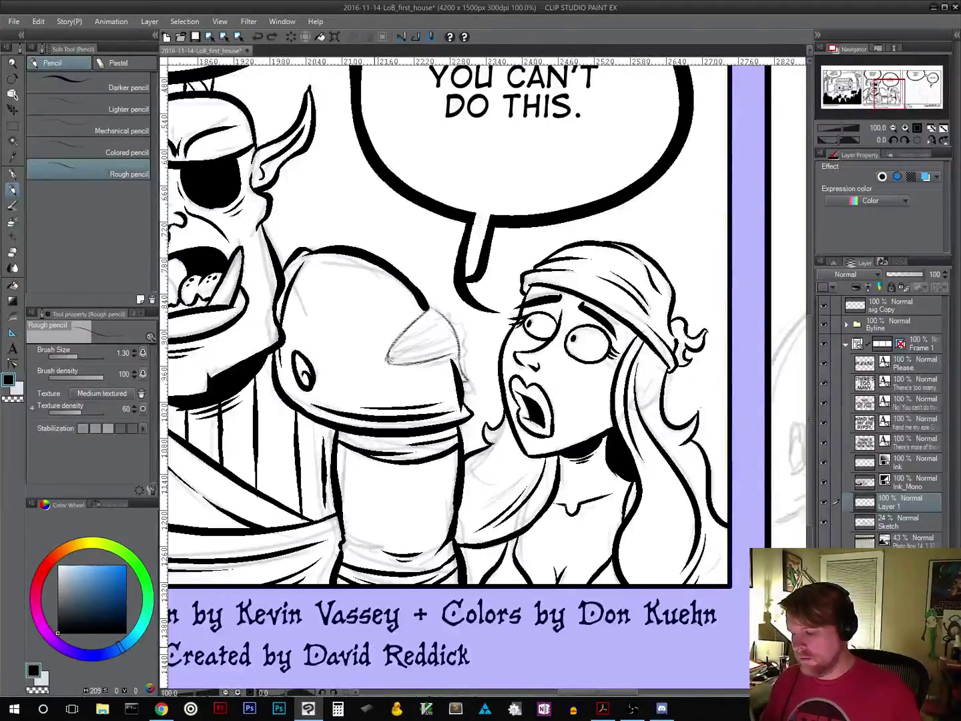
key(ctrl+z)
key(ctrl+z)
key(ctrl+z)
key(ctrl+z)
key(ctrl+z)
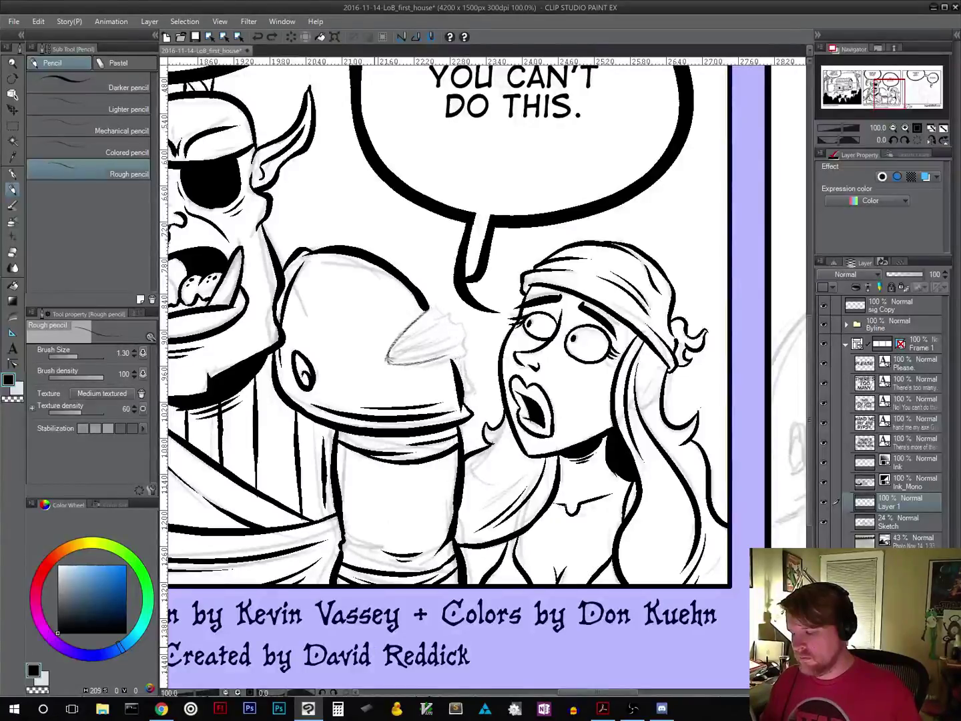
key(ctrl+z)
key(ctrl+z)
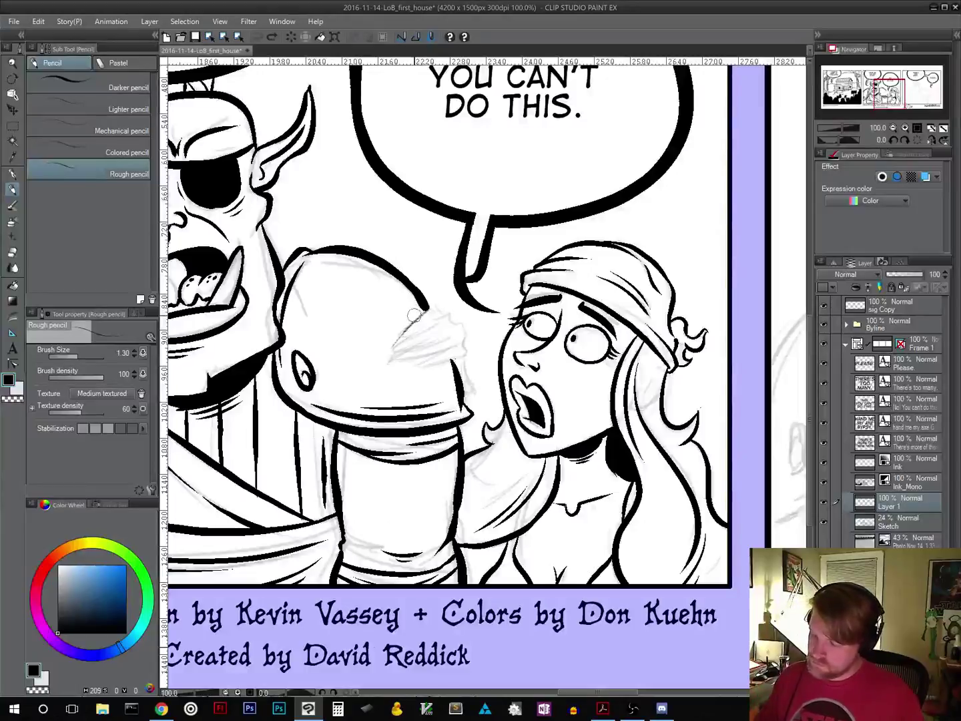
key(ctrl+z)
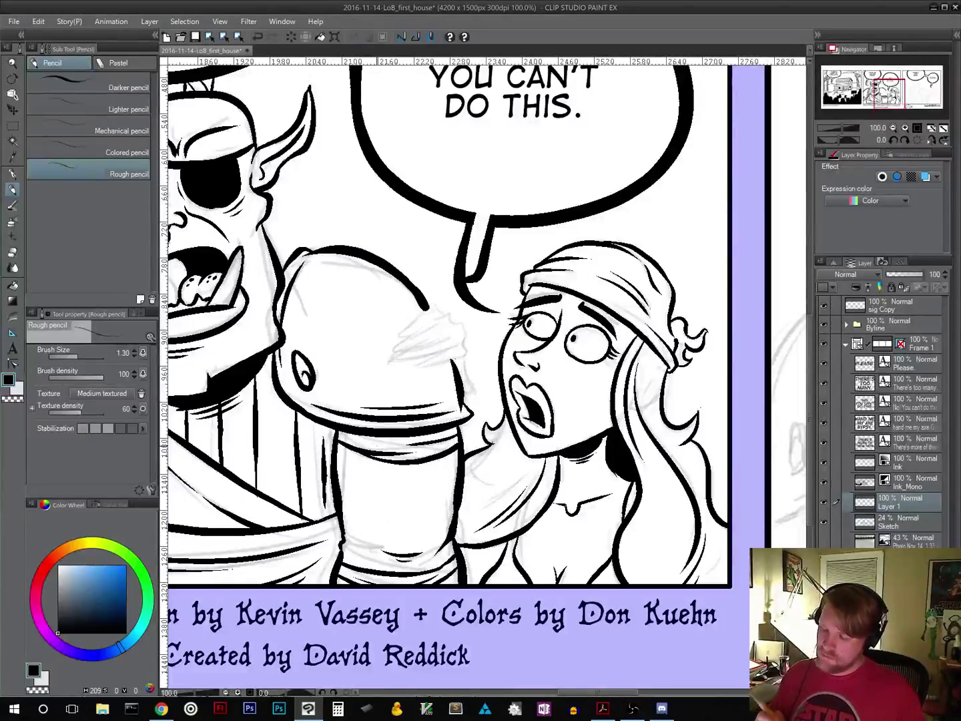
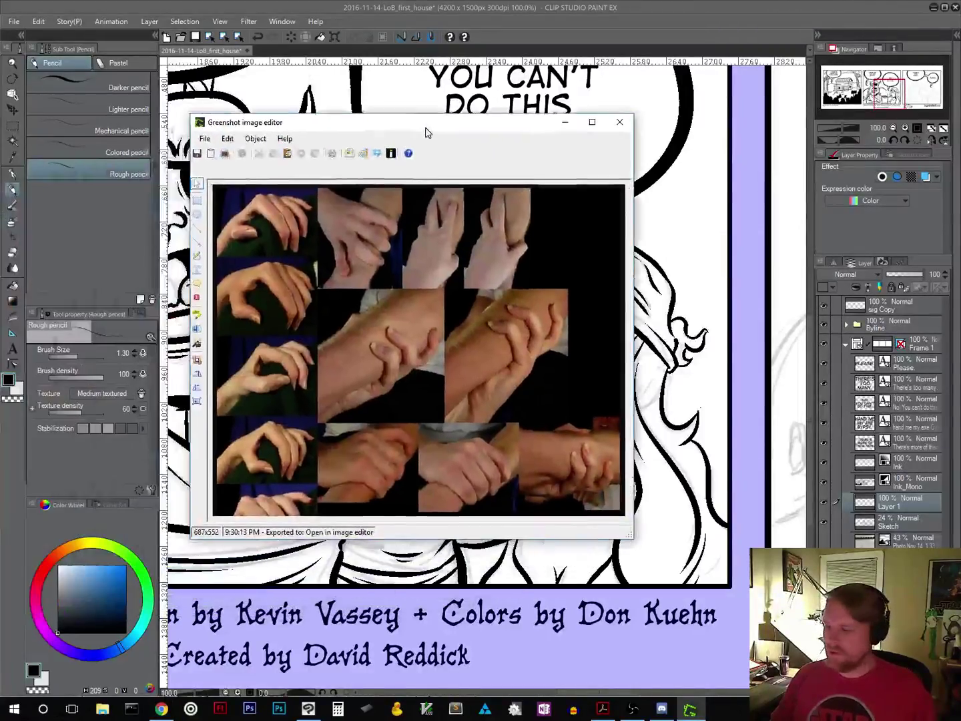
Step: Move the Greenshot hand reference photos off the canvas and sketch the back and wrist of the woman's hand on the ogre's shoulder
drag(428, 129, 352, 105)
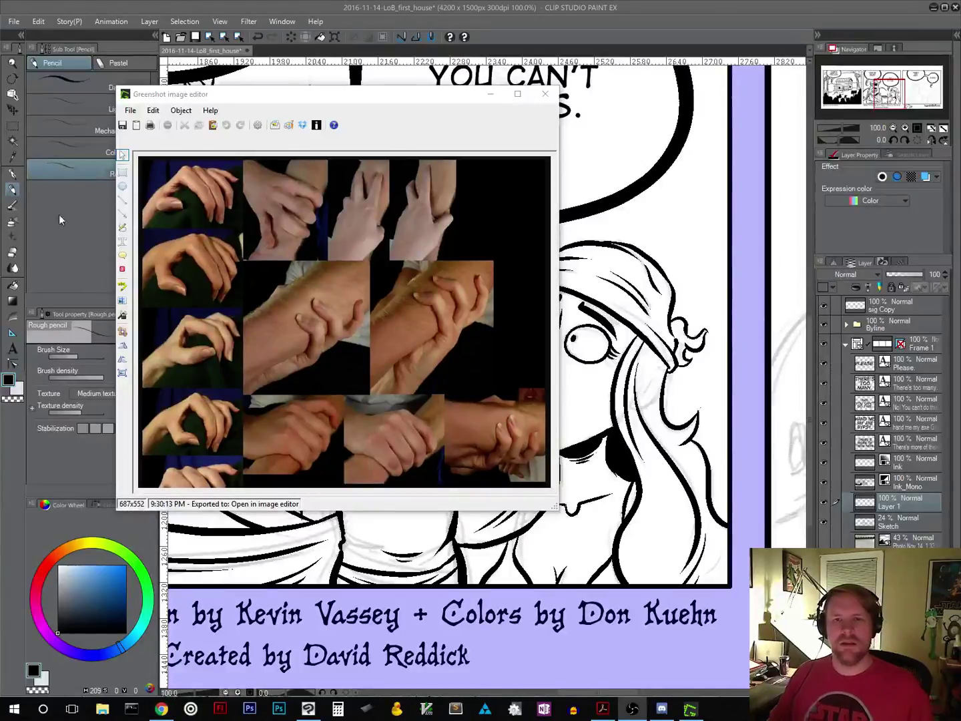
drag(328, 94, 0, 100)
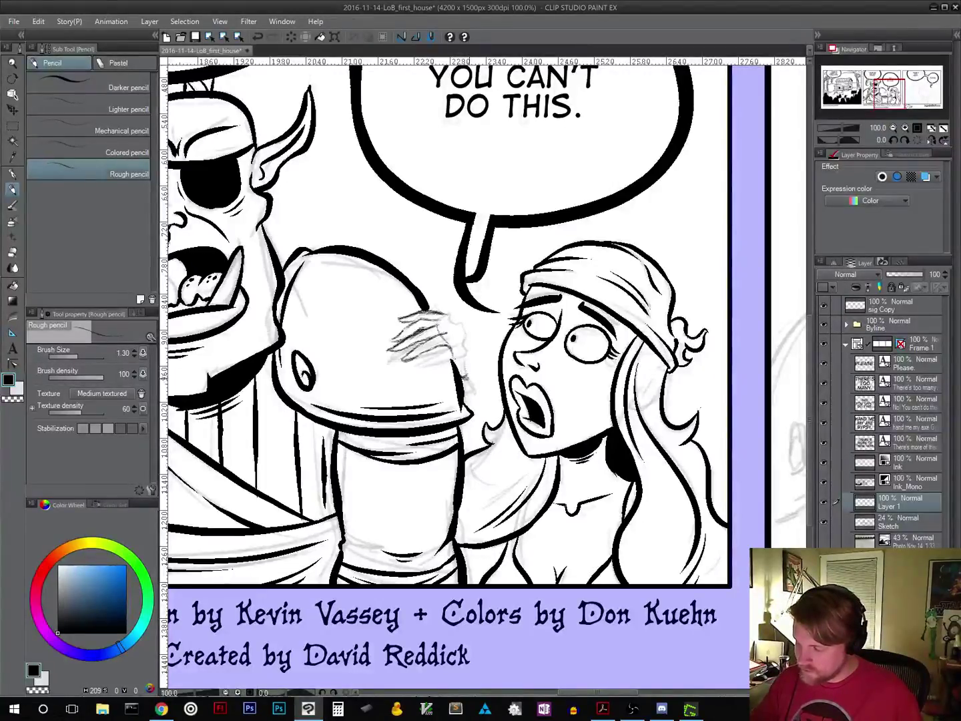
drag(463, 380, 465, 353)
drag(458, 370, 461, 333)
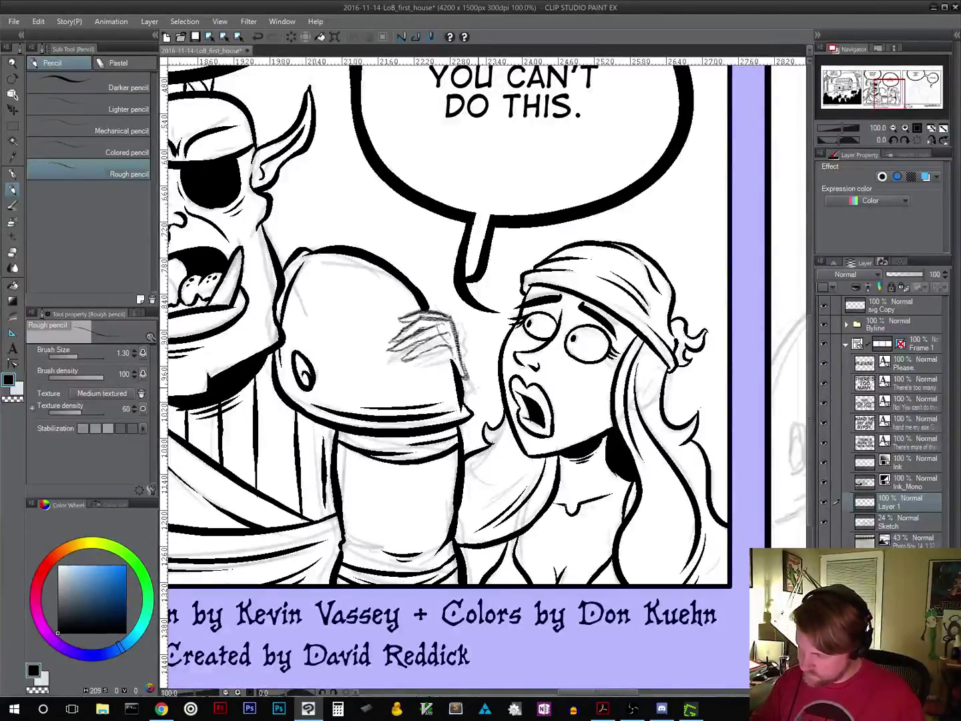
drag(471, 379, 449, 314)
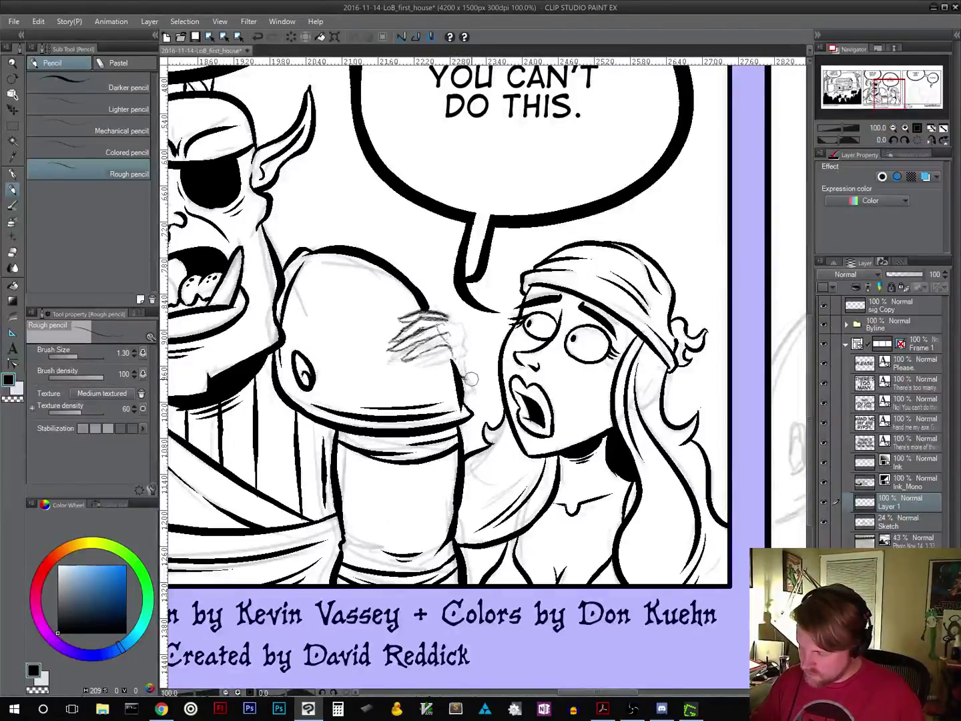
mouse_move(470, 378)
mouse_down()
mouse_move(460, 345)
mouse_move(441, 331)
mouse_move(444, 341)
mouse_up()
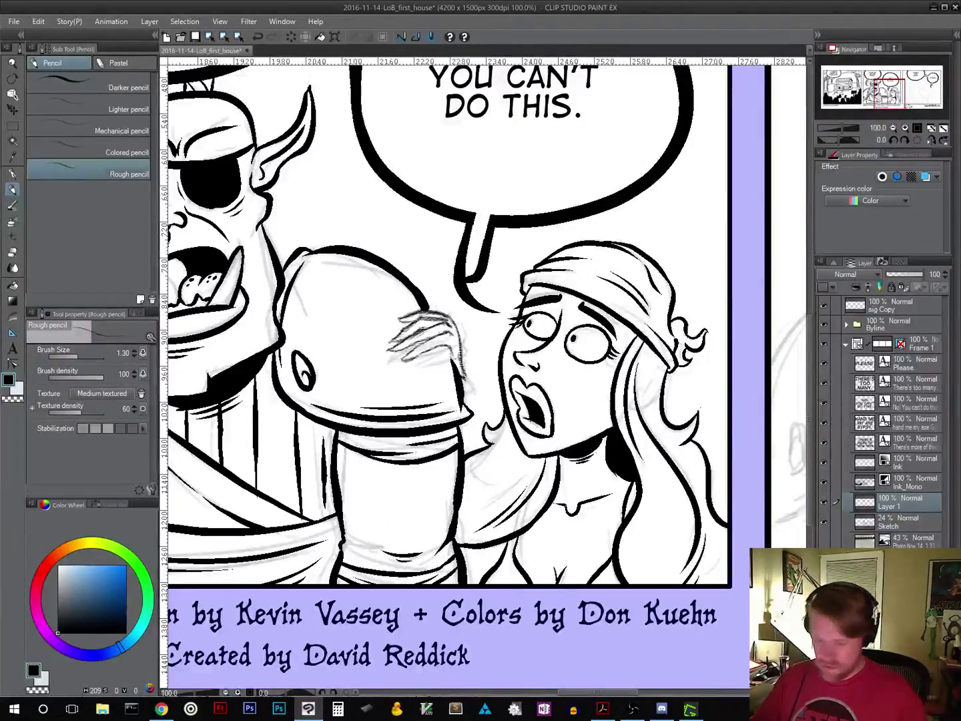
Step: Lasso the woman's hand sketch, rotate it to -6.1 degrees, scale it to 129% and place it over the ogre's shoulder
click(13, 124)
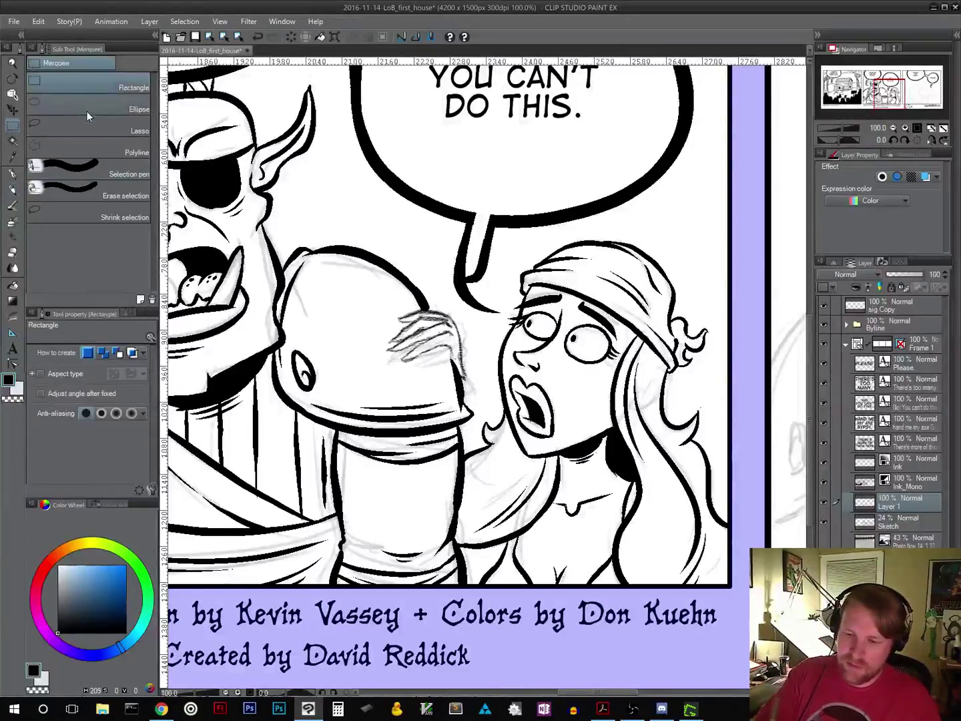
click(87, 126)
mouse_move(444, 301)
mouse_down()
mouse_move(382, 327)
mouse_move(417, 373)
mouse_move(445, 381)
mouse_up()
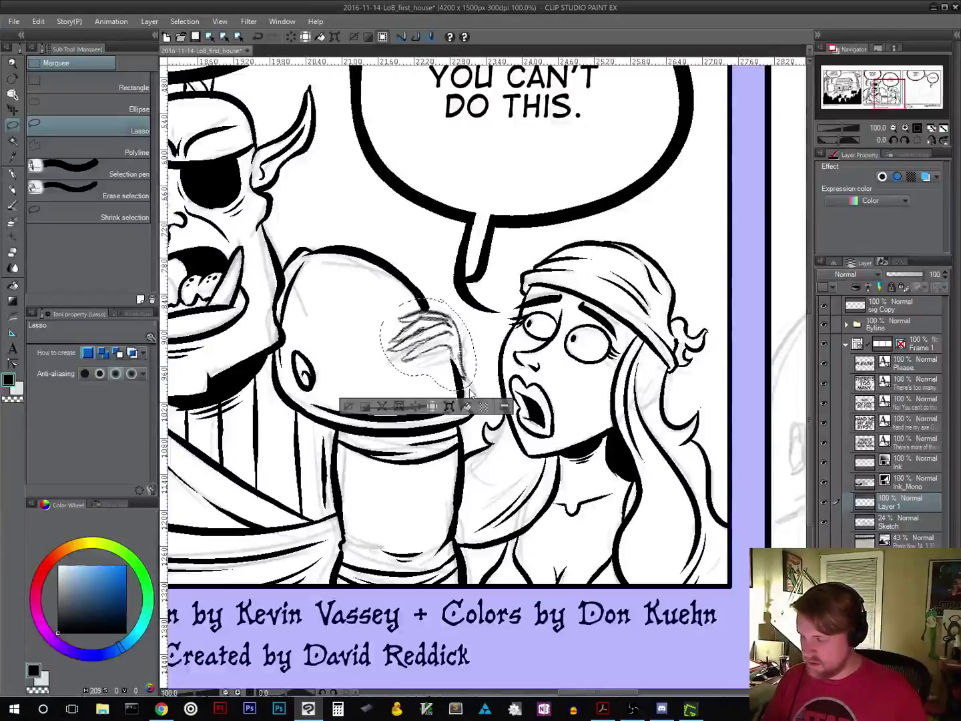
click(481, 400)
drag(481, 394, 487, 359)
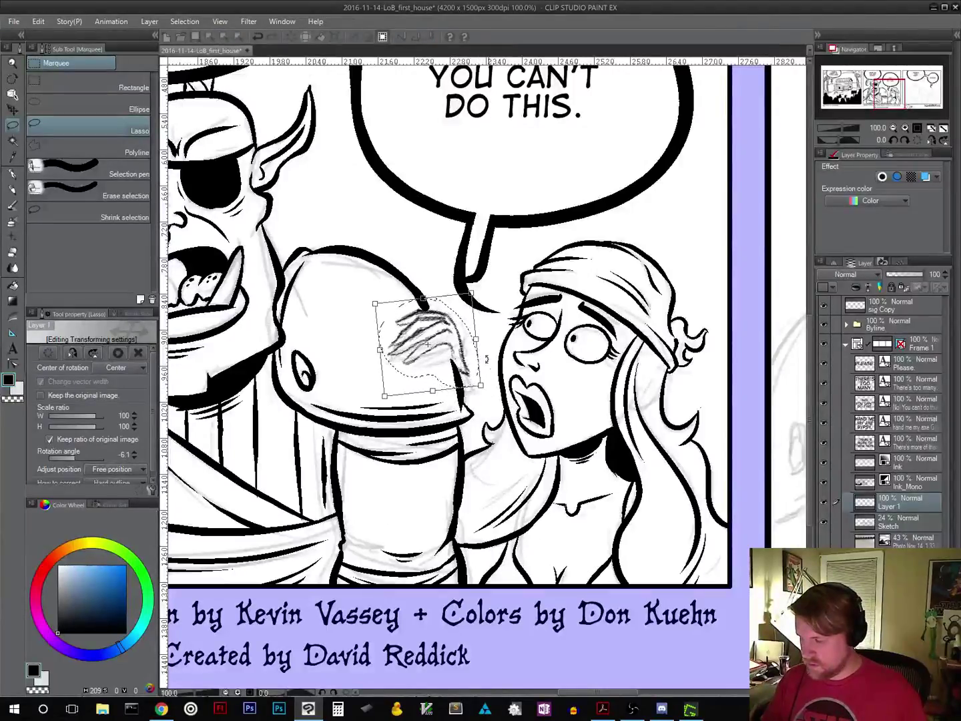
drag(385, 396, 360, 428)
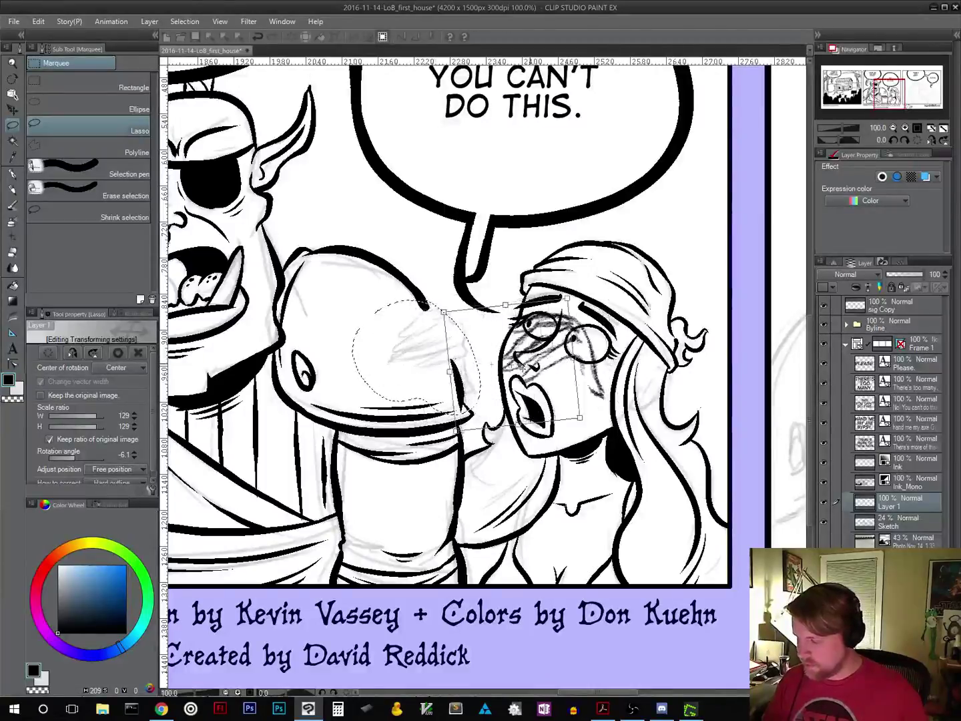
drag(435, 362, 442, 349)
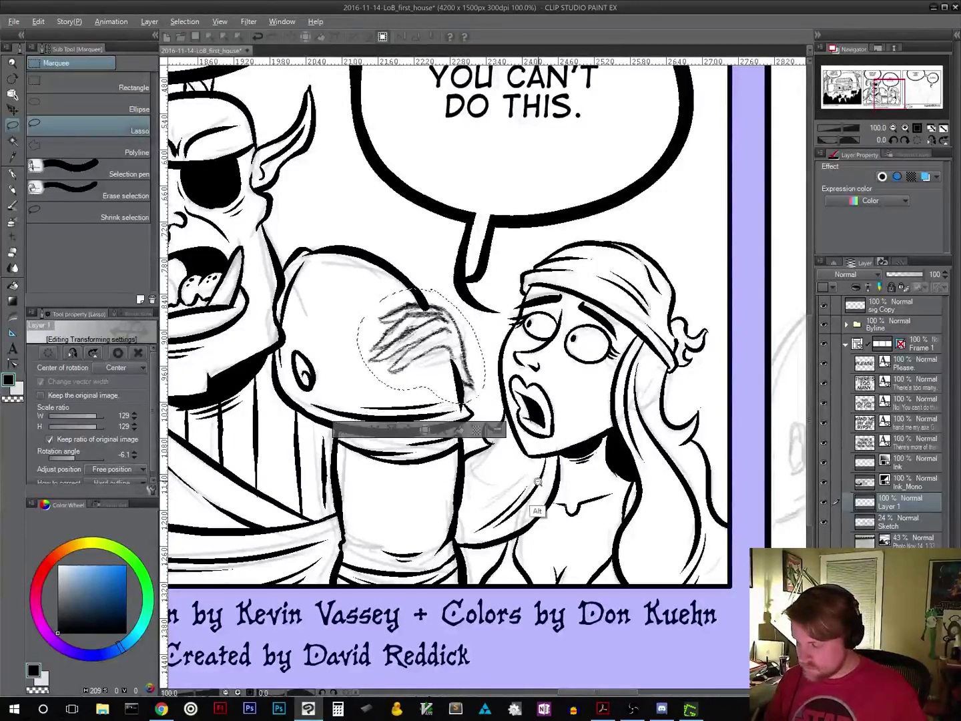
Step: Set the hand sketch's rotation to -8.6 degrees, apply the transformation and clear the selection
scroll(537, 511, down, 4)
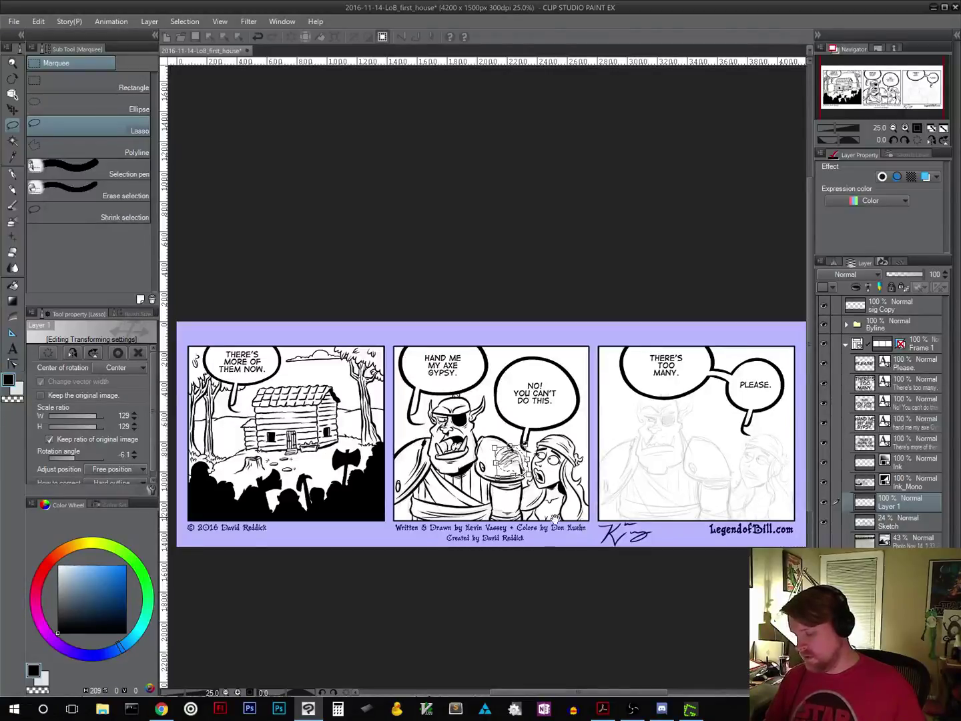
scroll(558, 523, up, 3)
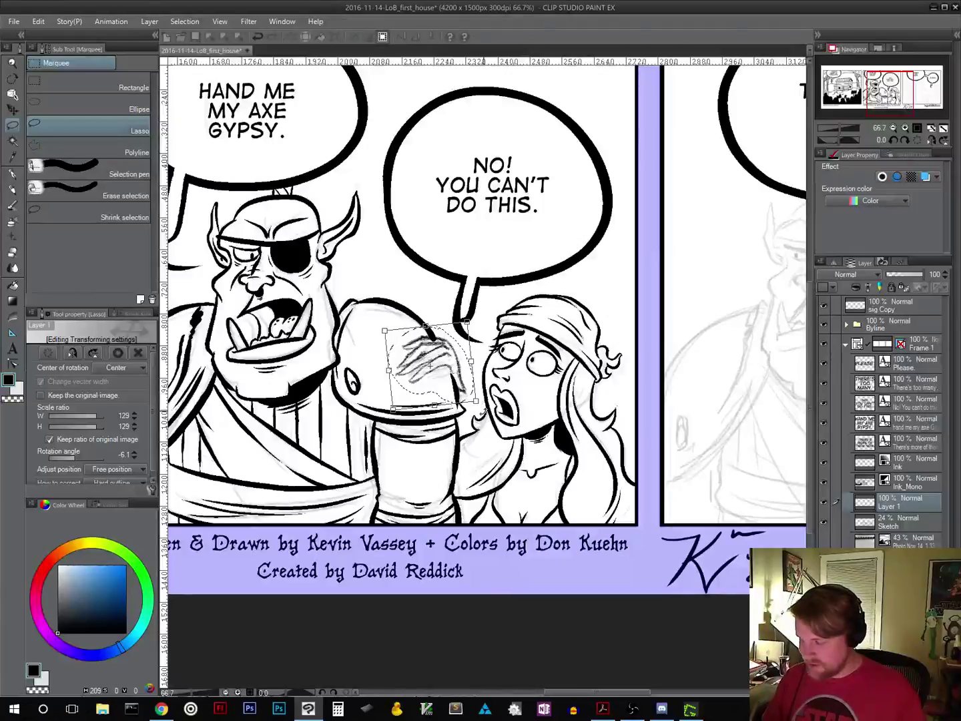
mouse_move(482, 409)
mouse_down()
mouse_move(465, 377)
mouse_move(463, 386)
mouse_up()
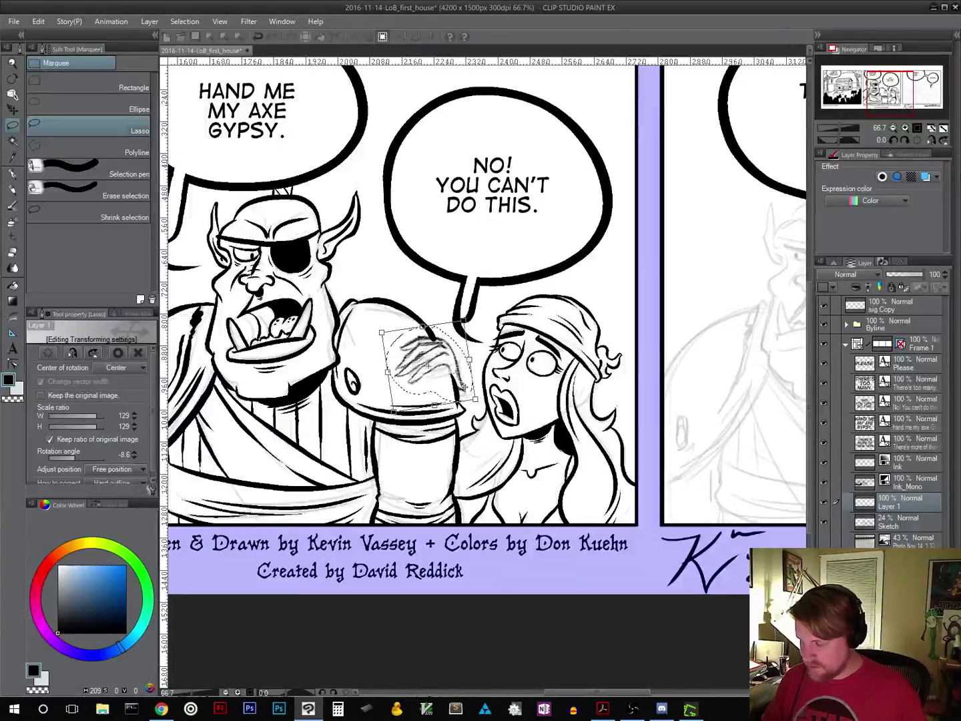
key(Return)
ctrl+click(519, 377)
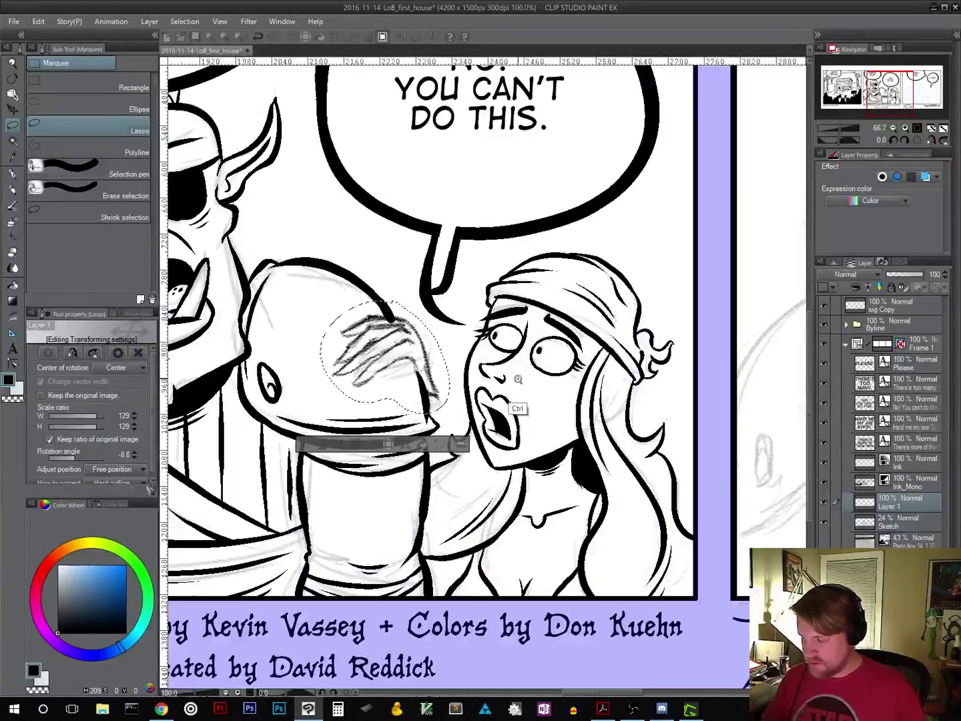
ctrl+click(503, 380)
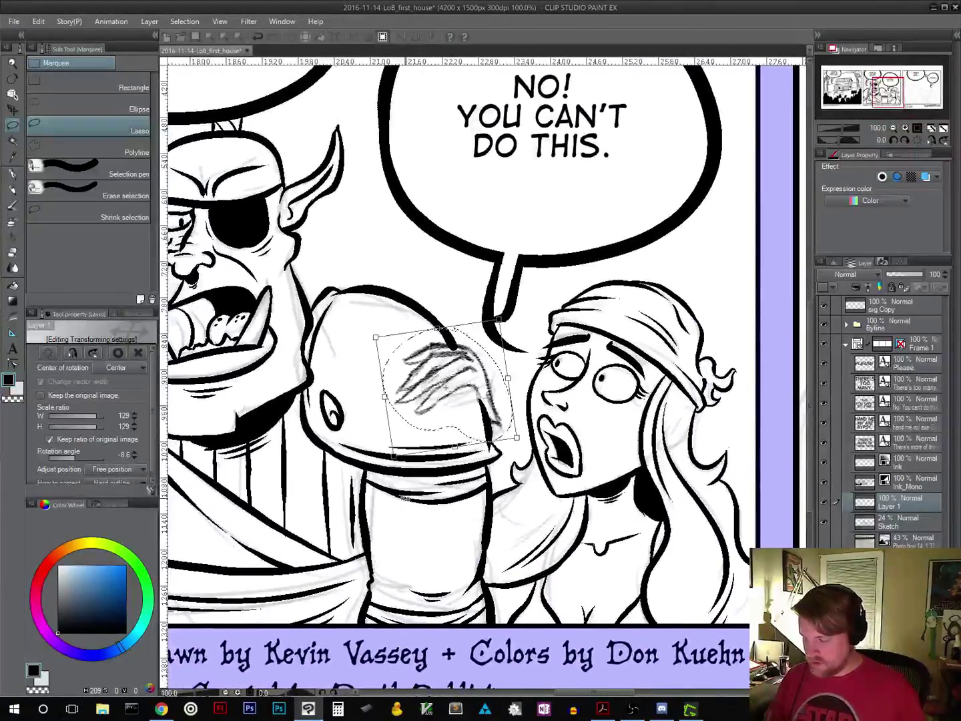
key(Return)
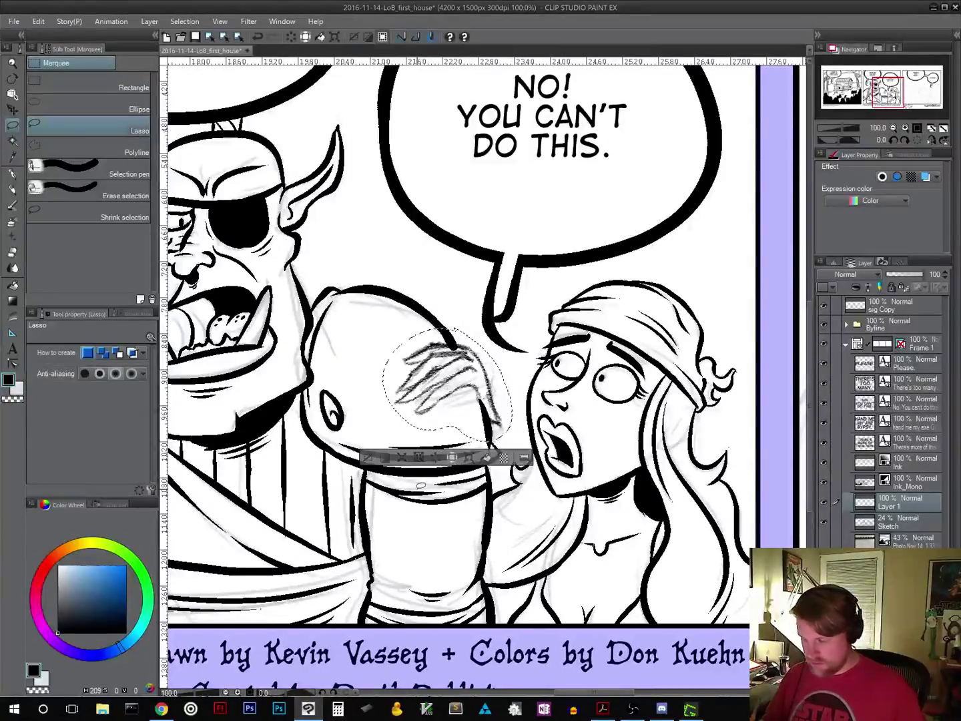
click(370, 464)
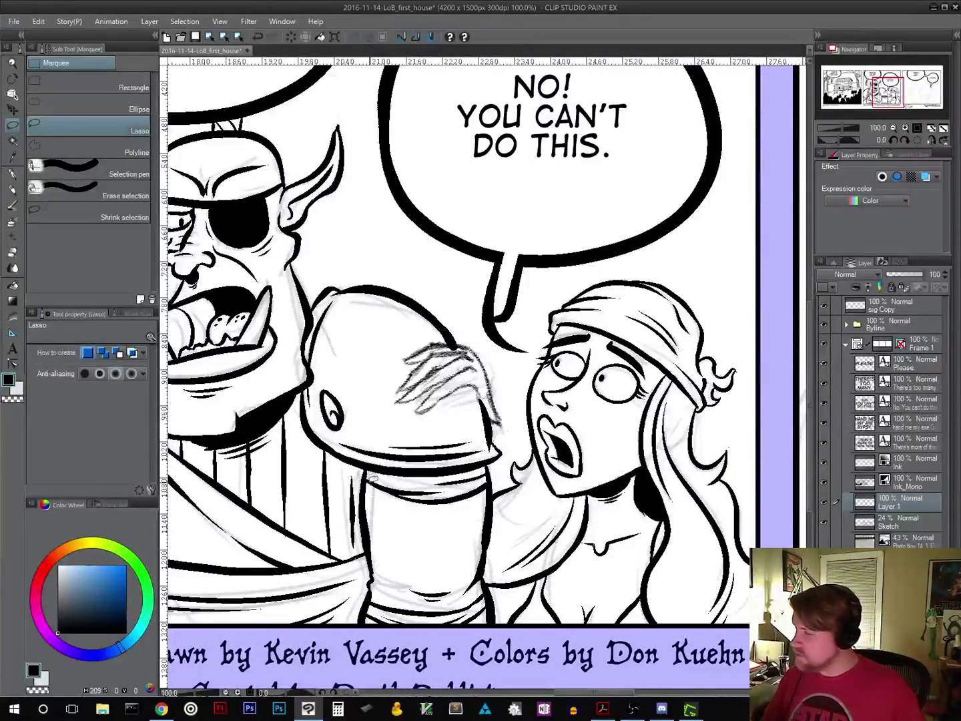
Step: Try Layer 1 at 25% opacity and restore it to 100%
click(894, 273)
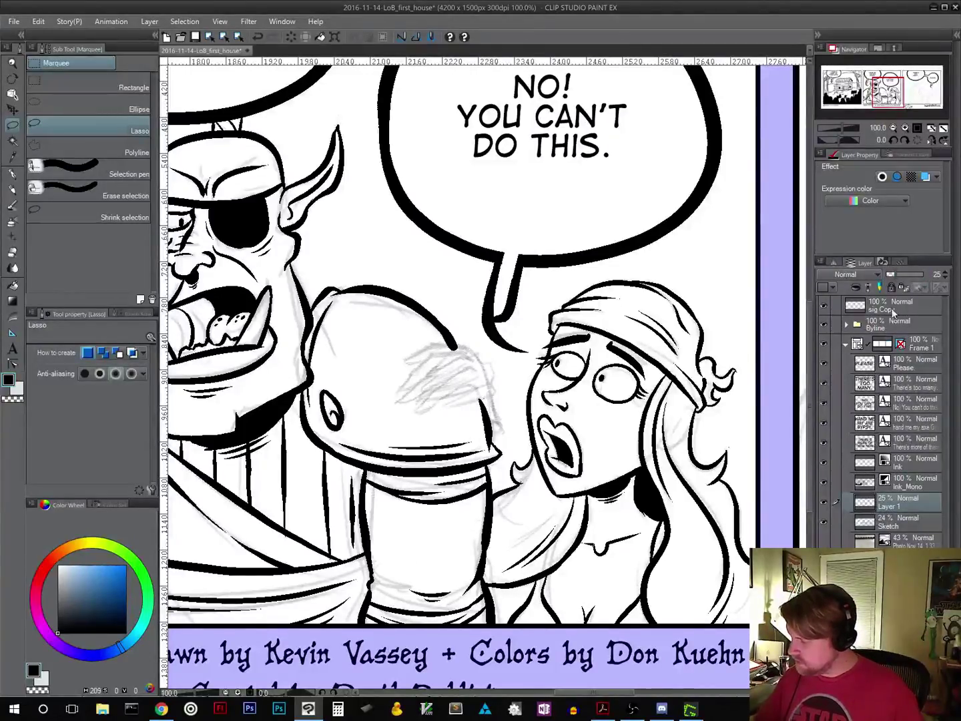
drag(895, 274, 925, 279)
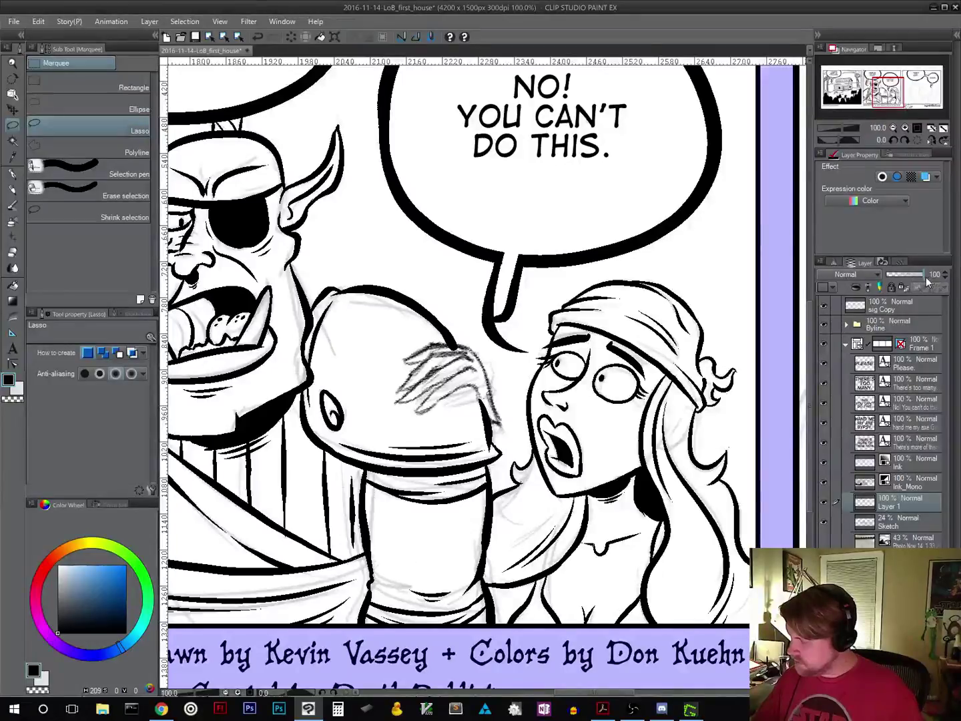
Step: Lower the opacity of Layer 1, which holds the woman's hand sketch, to 33%
click(862, 525)
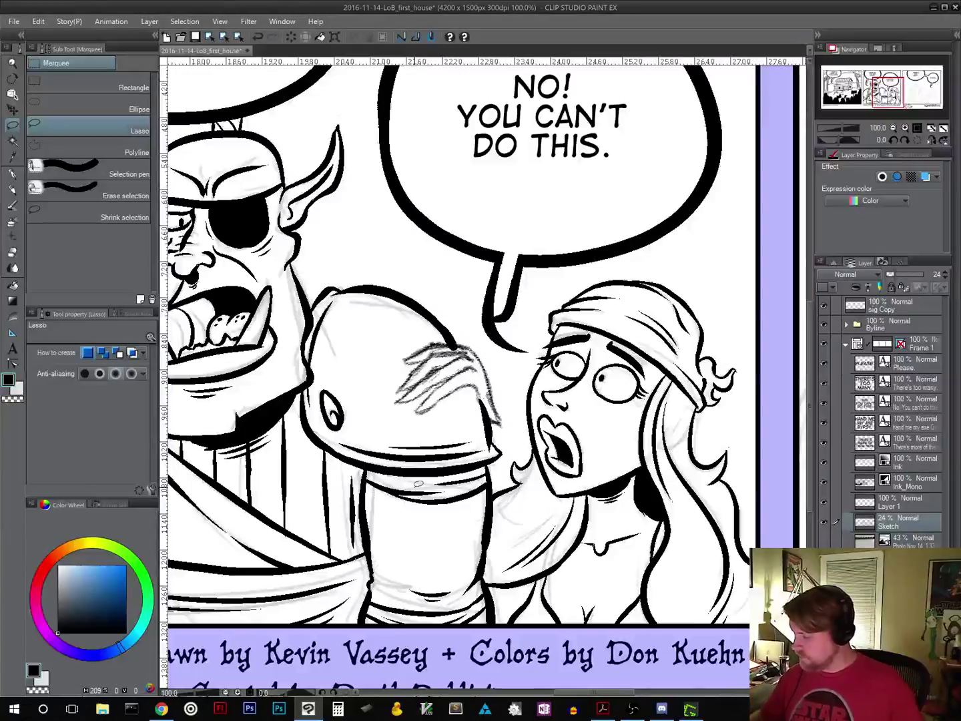
click(907, 509)
click(909, 486)
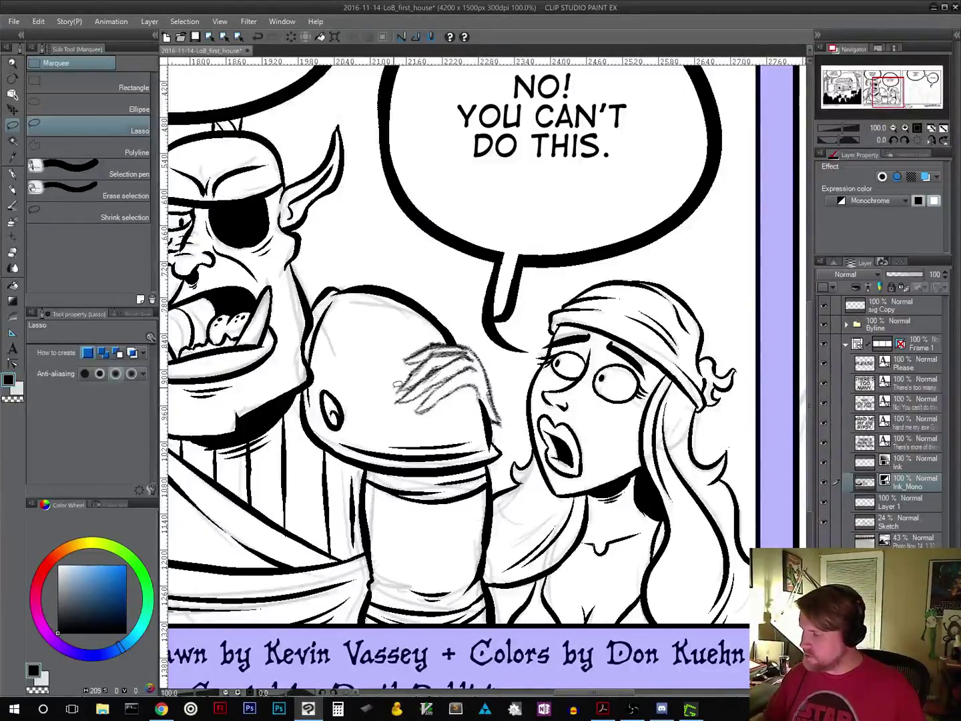
click(14, 172)
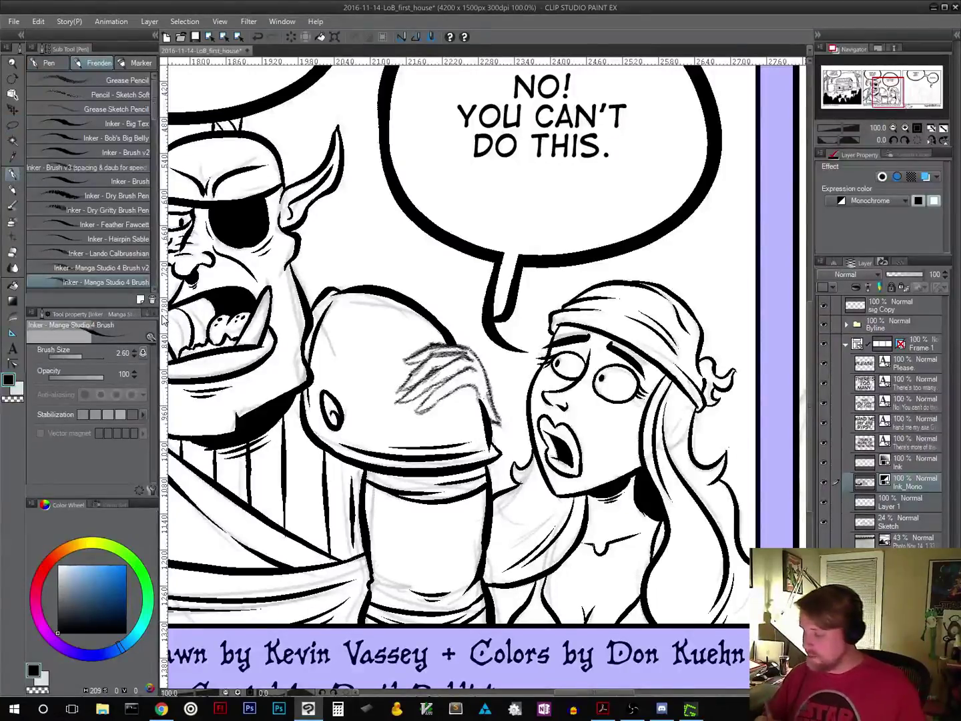
click(915, 505)
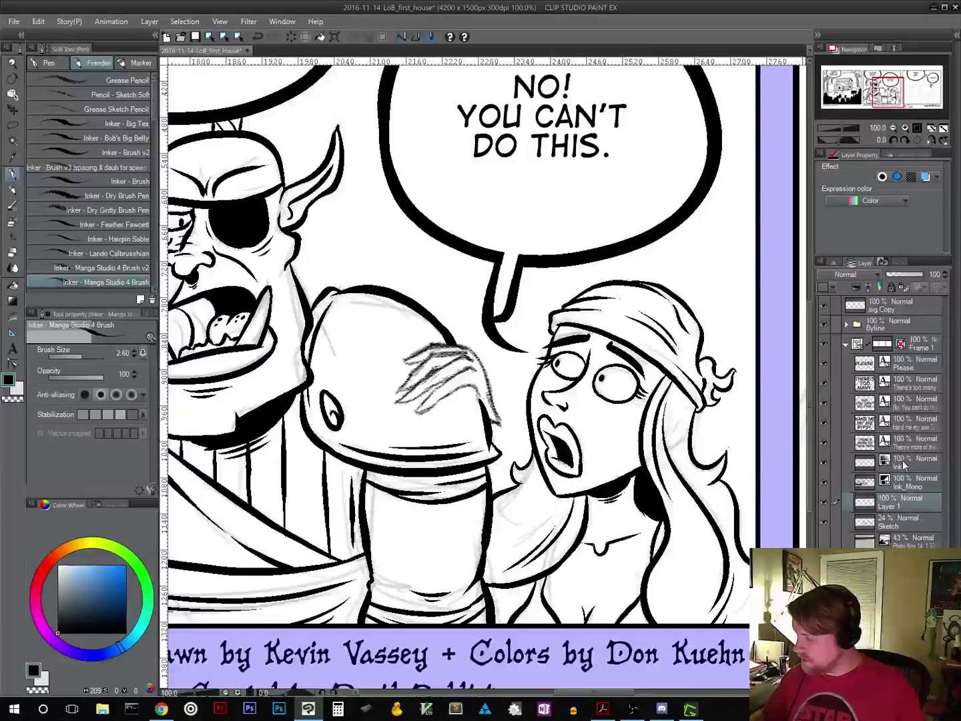
click(900, 279)
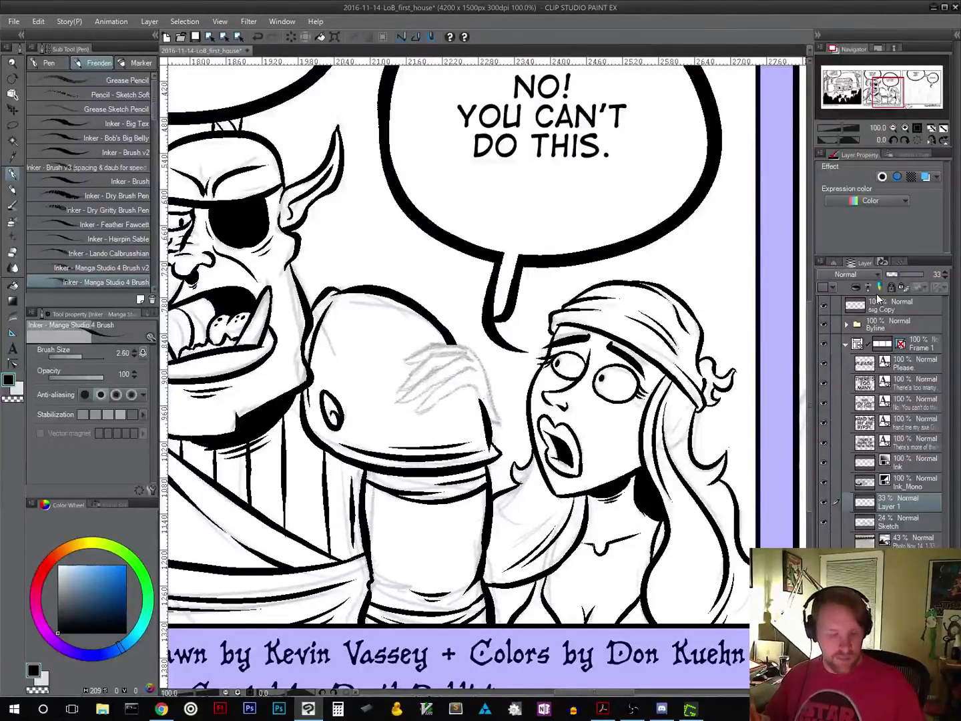
Step: Ink the three lower fingers of the woman's hand on the Ink_Mono layer with the Inker - Manga Studio 4 Brush
scroll(470, 418, up, 2)
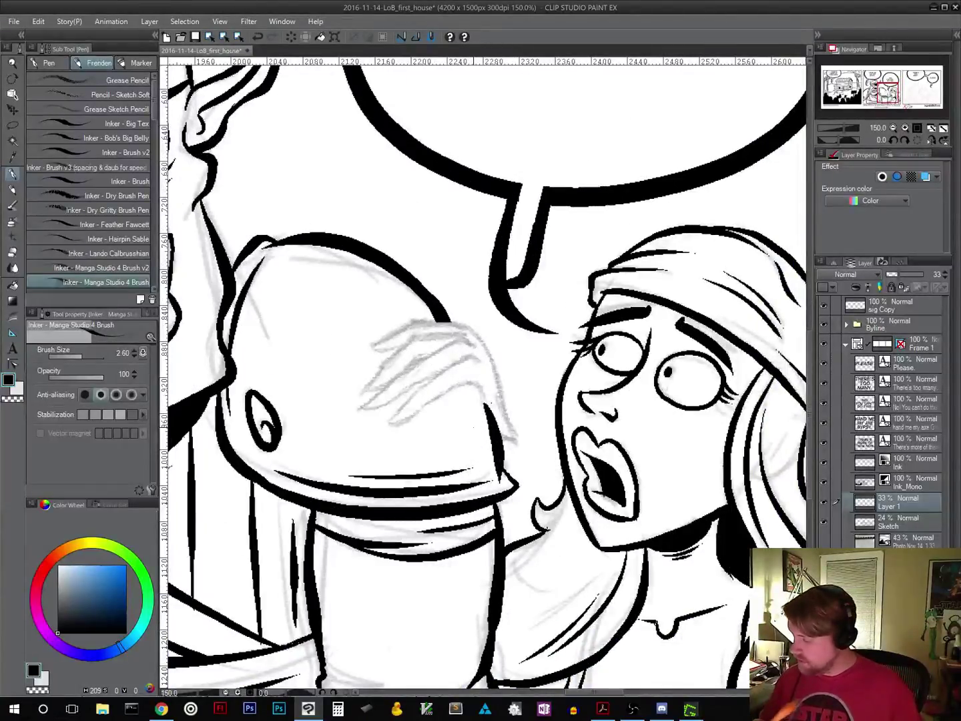
click(912, 488)
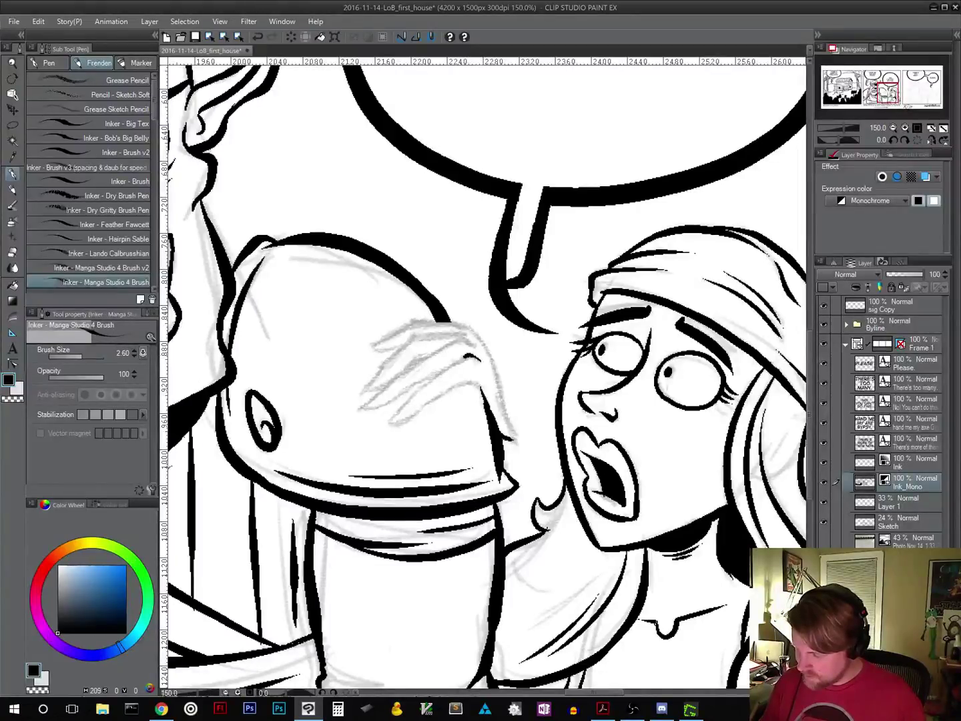
mouse_move(459, 362)
mouse_down()
mouse_move(405, 415)
mouse_move(482, 380)
mouse_up()
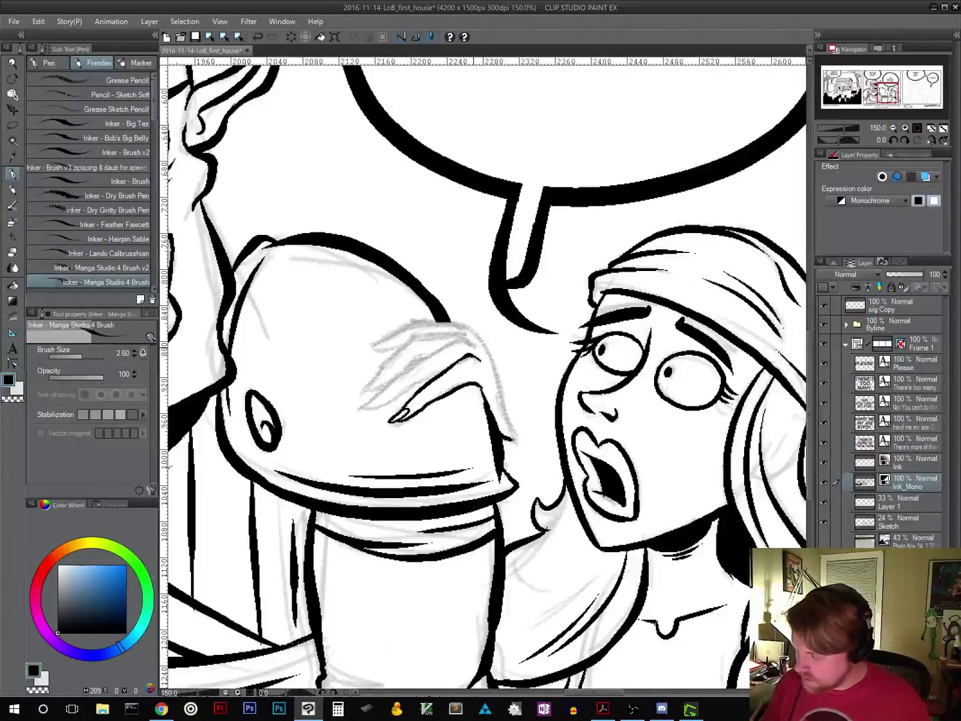
mouse_move(473, 346)
mouse_down()
mouse_move(448, 344)
mouse_move(361, 407)
mouse_move(435, 372)
mouse_up()
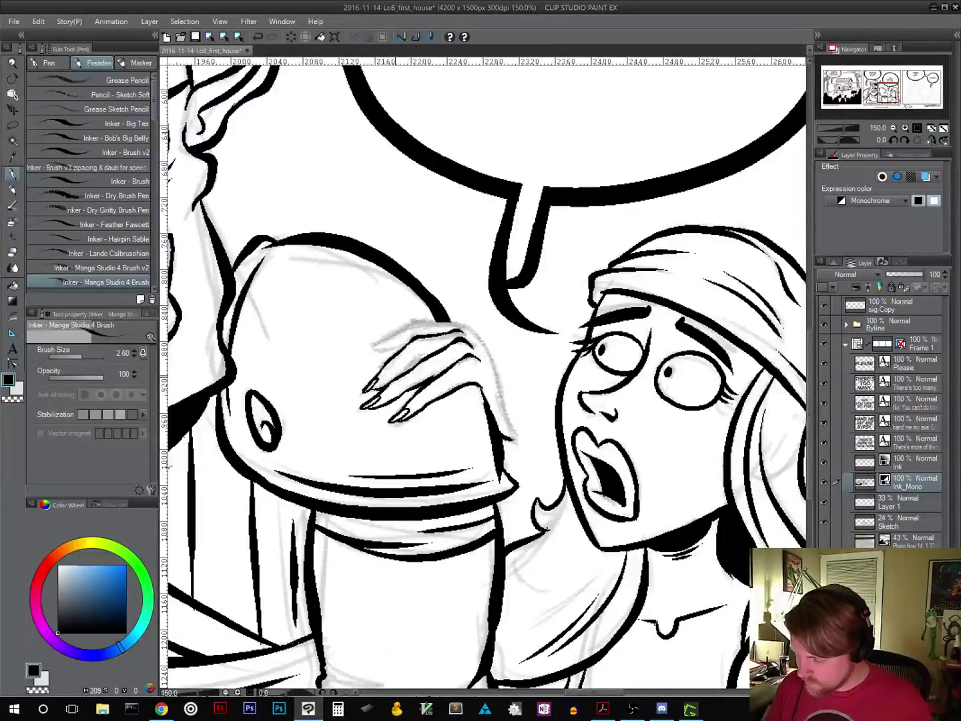
key(ctrl+z)
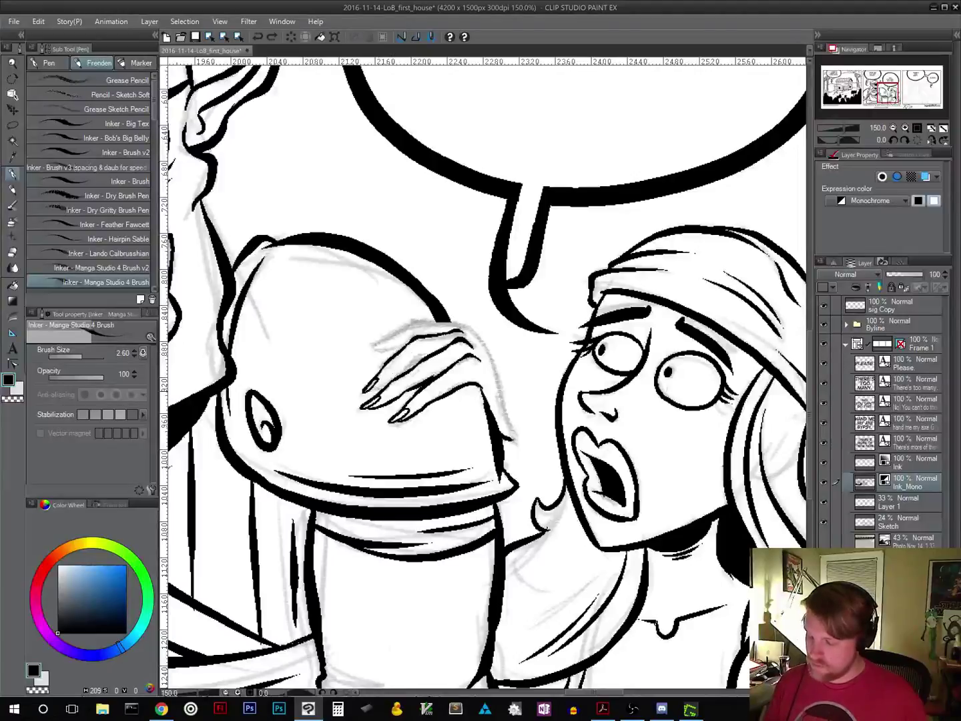
drag(373, 390, 384, 385)
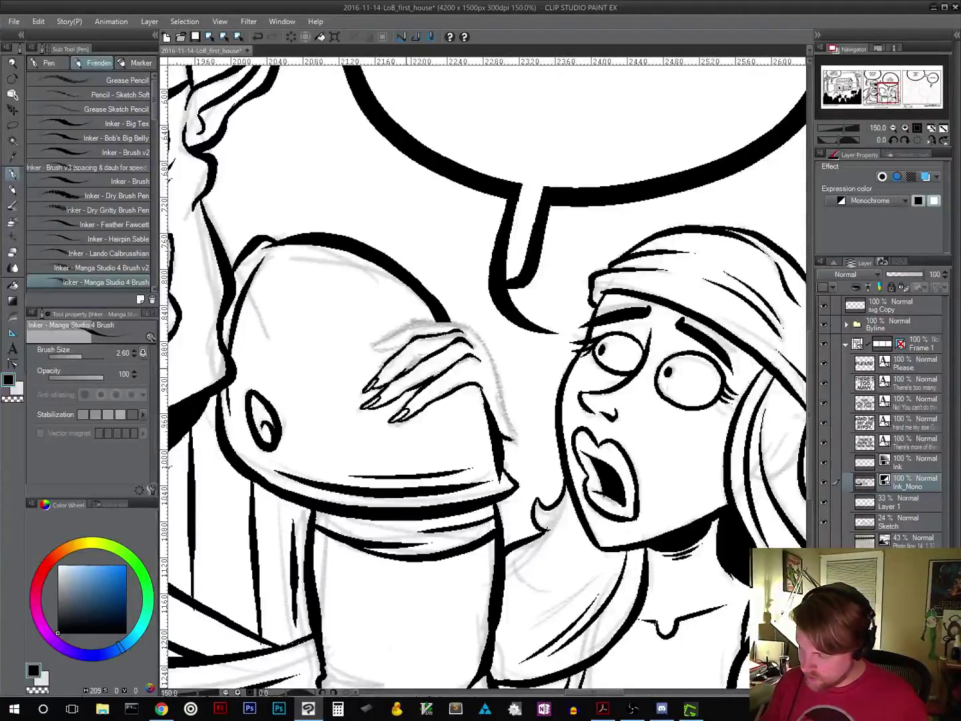
mouse_move(412, 360)
mouse_down()
mouse_move(425, 355)
mouse_move(420, 360)
mouse_up()
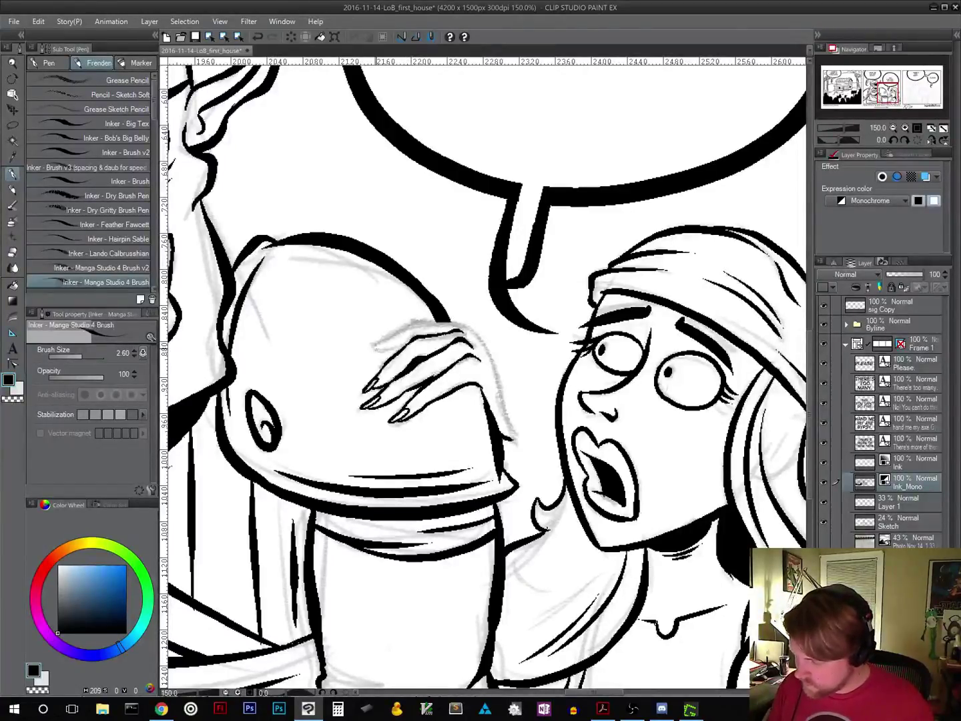
Step: Ink the uppermost finger of the woman's hand and rework its outline with the canvas rotated to -44.1 degrees
mouse_move(381, 351)
mouse_down()
mouse_move(417, 321)
mouse_move(459, 325)
mouse_up()
key(ctrl+z)
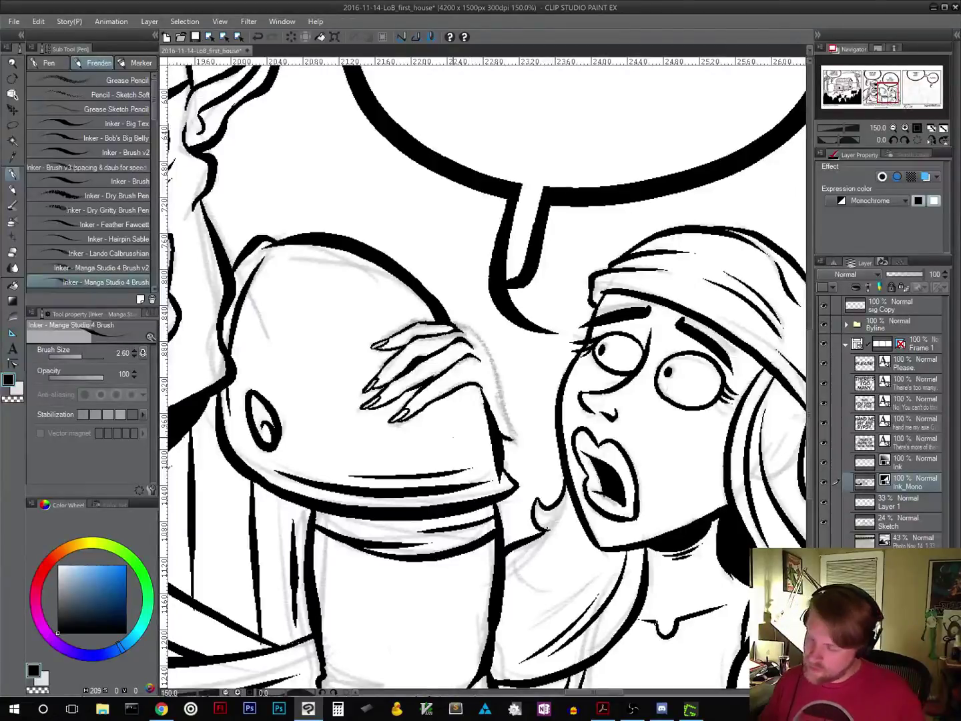
key(ctrl+z)
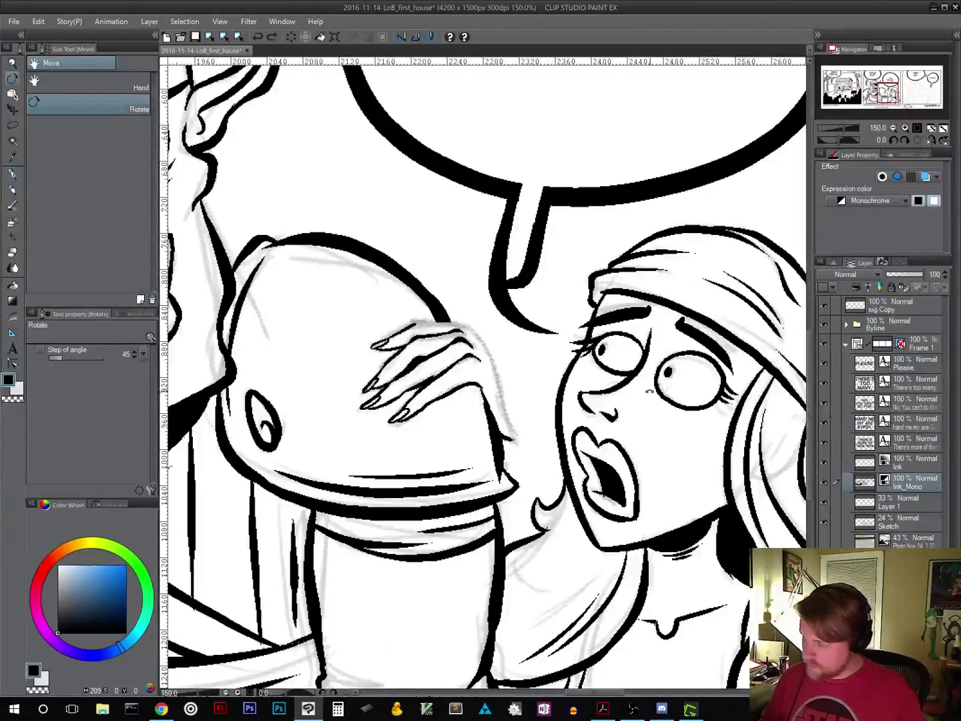
drag(558, 400, 481, 494)
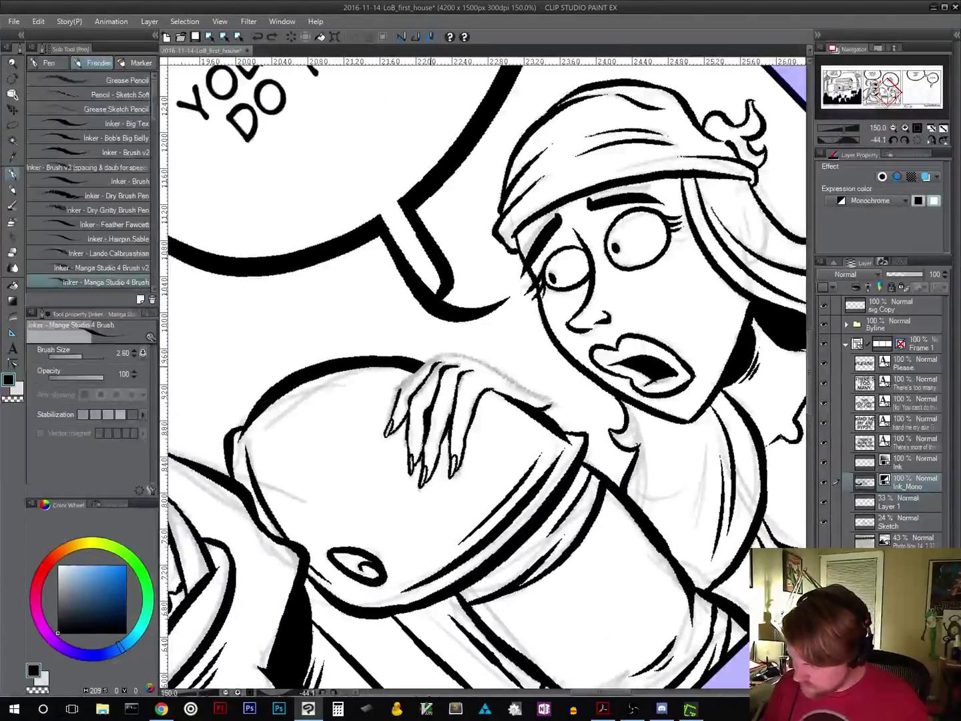
drag(432, 363, 410, 377)
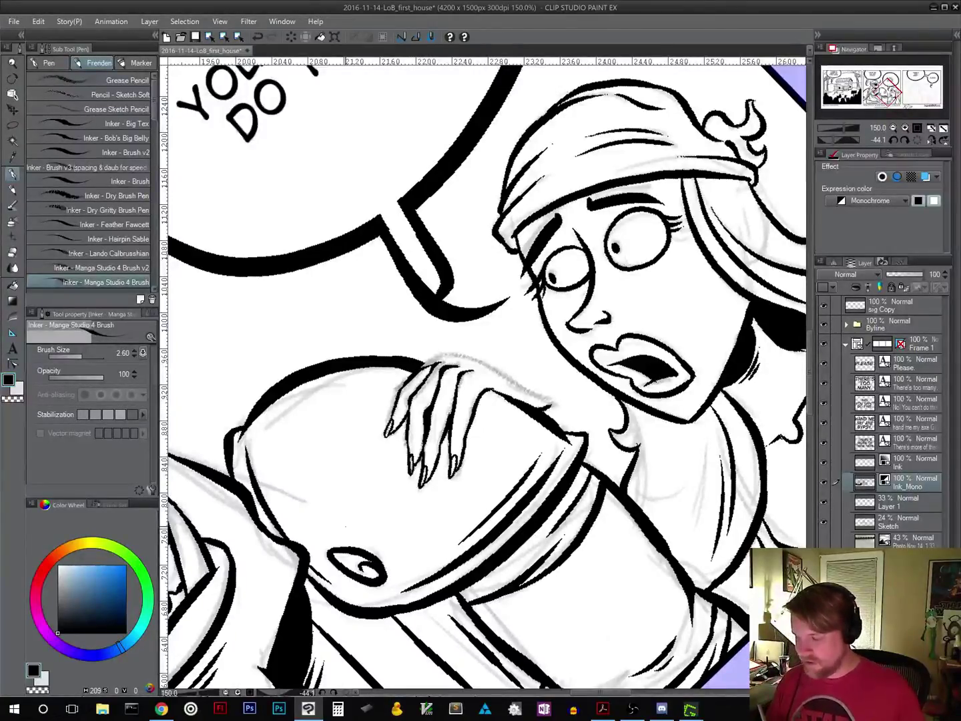
key(ctrl+z)
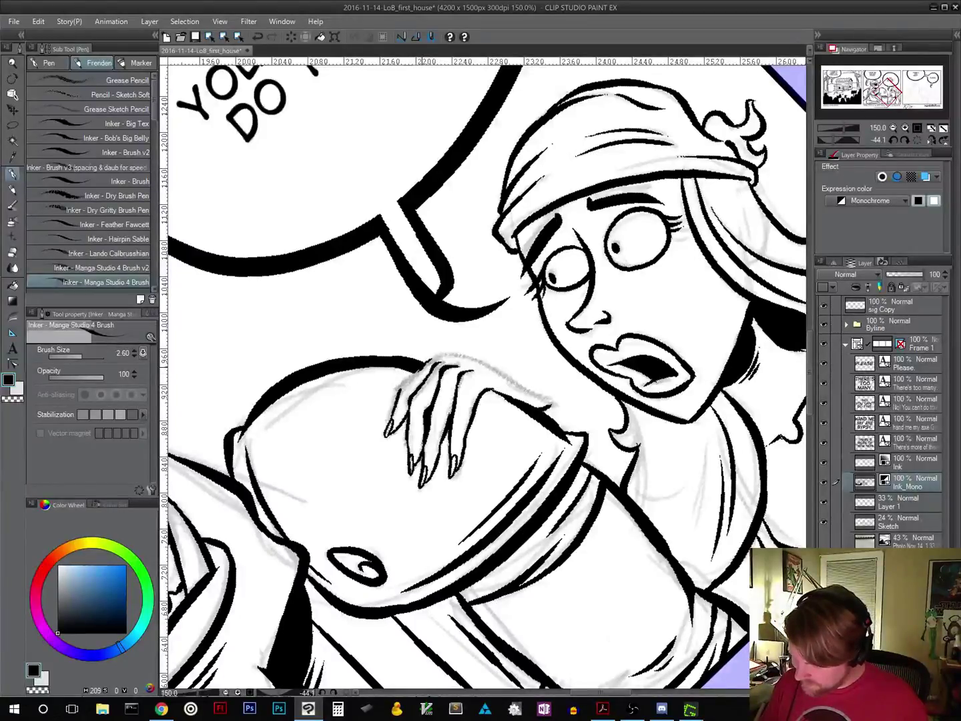
drag(420, 370, 397, 391)
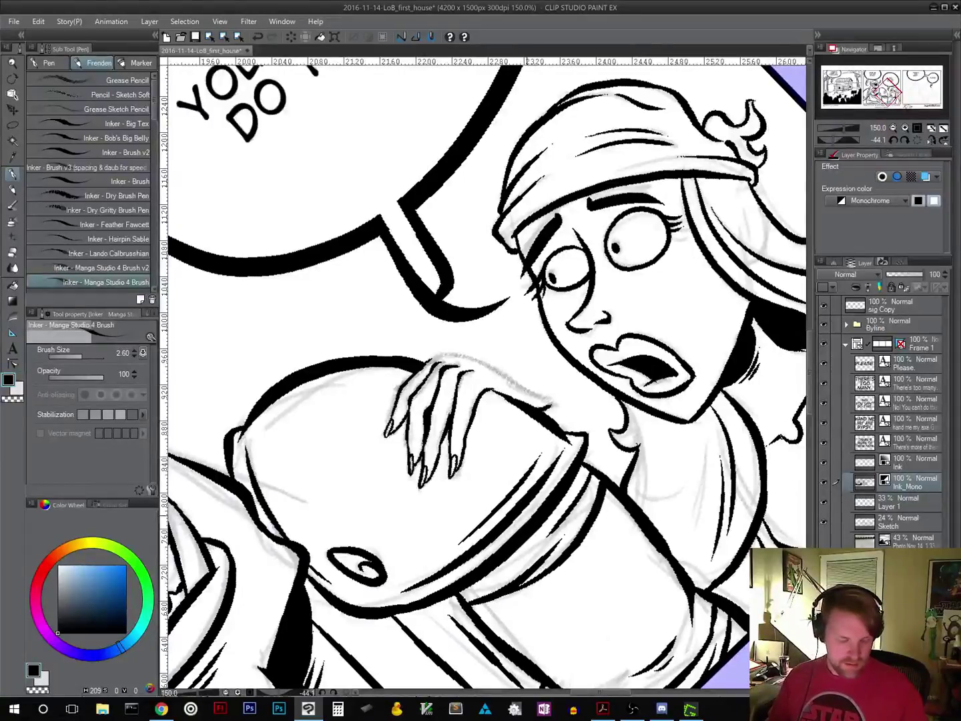
Step: Rotate the canvas to -99.3 degrees and ink the back of the woman's hand and the thumb with its nail
key(shift+space)
drag(524, 373, 720, 366)
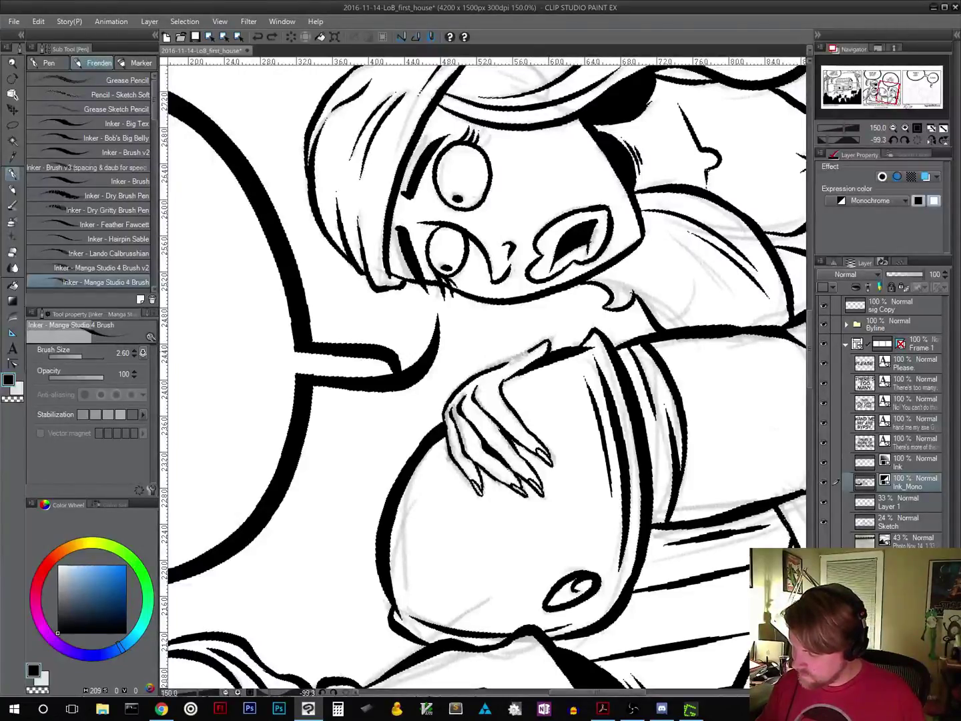
mouse_move(531, 346)
mouse_down()
mouse_move(504, 367)
mouse_move(547, 343)
mouse_up()
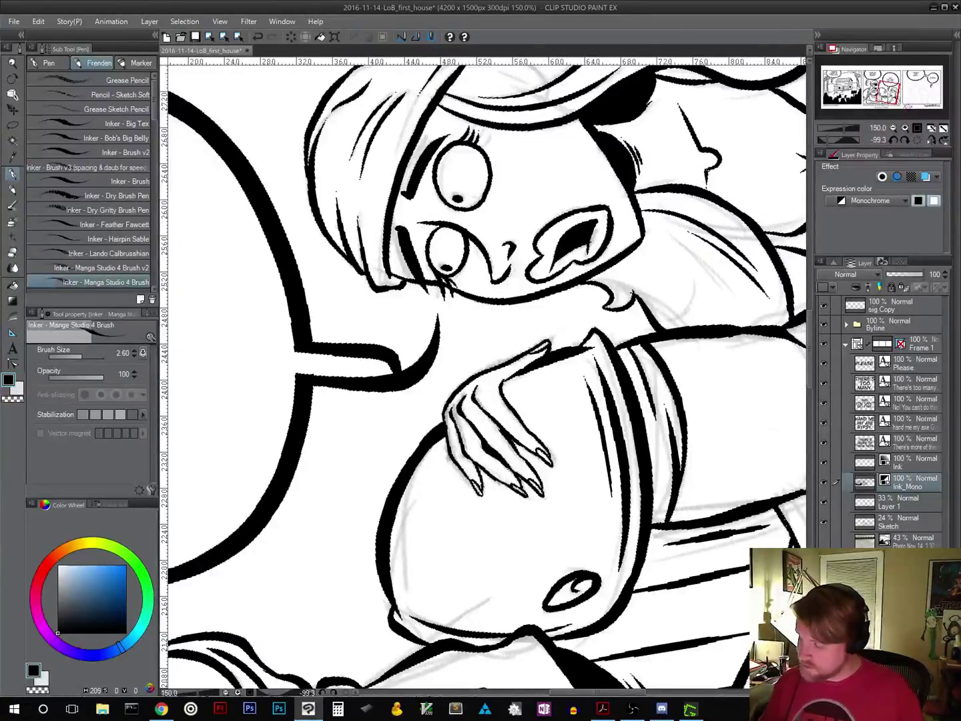
drag(498, 393, 508, 371)
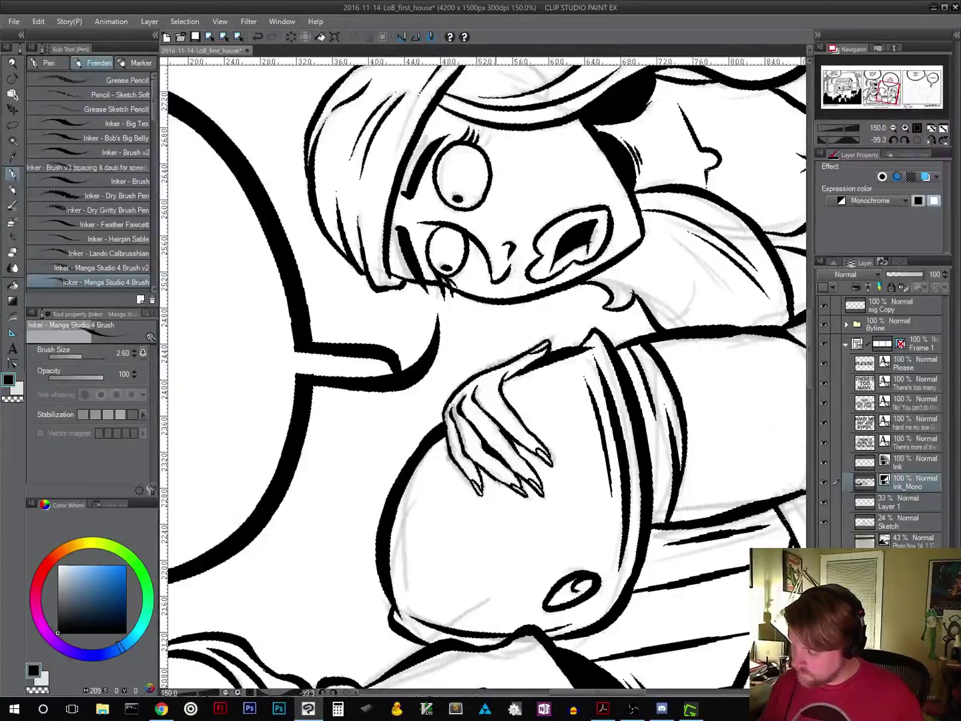
Step: Reset the canvas rotation and examine the inked hand on the ogre's shoulder at 50%, 100% and 200% zoom
click(916, 141)
click(893, 128)
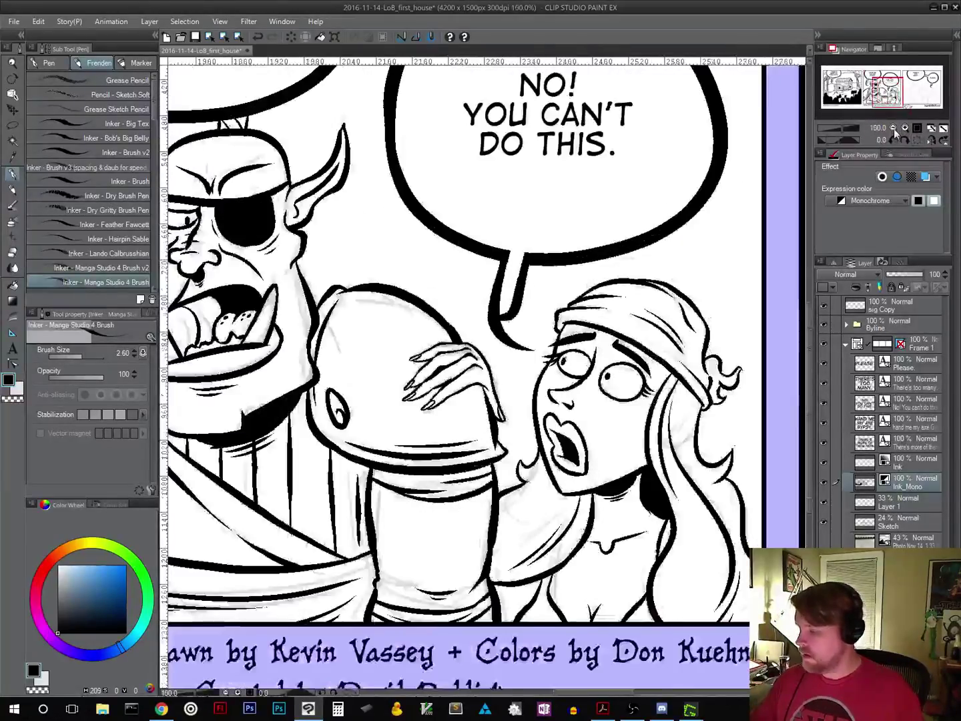
click(894, 129)
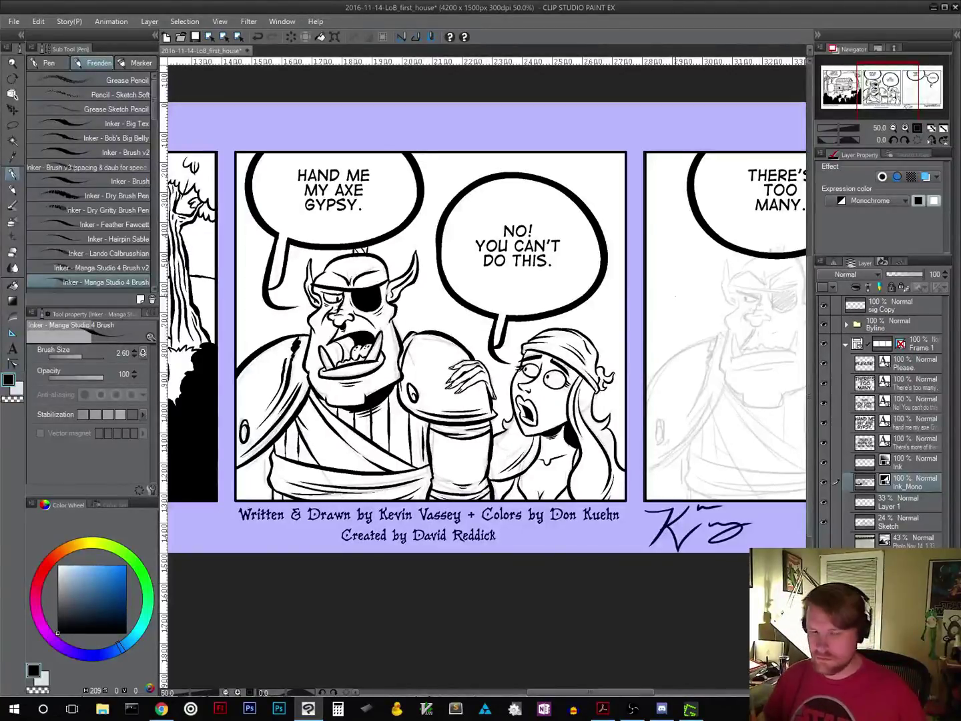
click(904, 127)
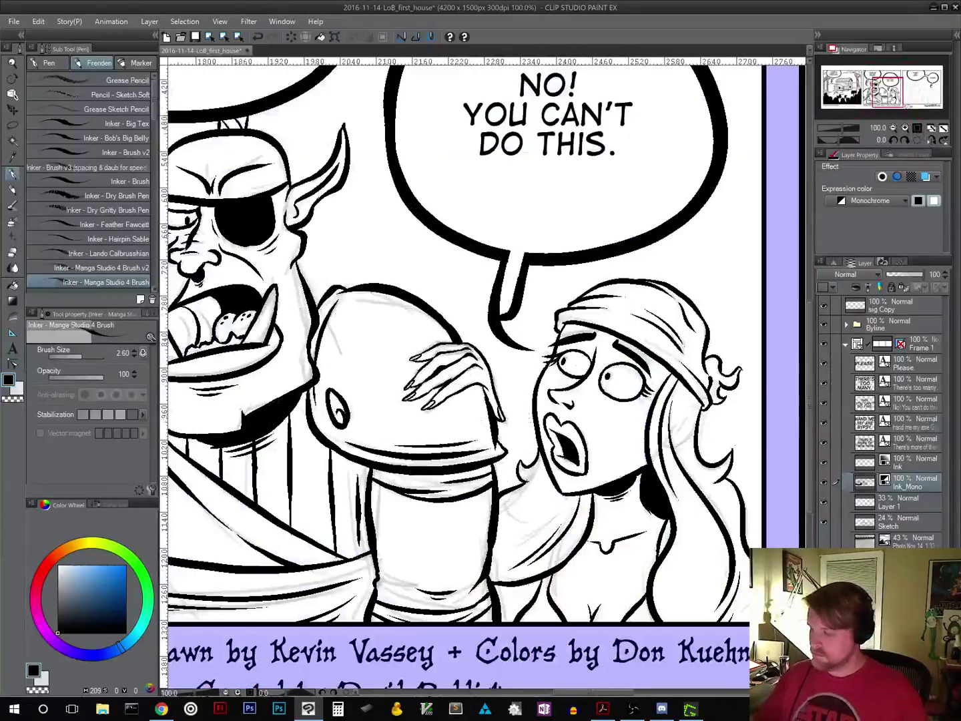
scroll(484, 340, down, 3)
scroll(483, 340, right, 3)
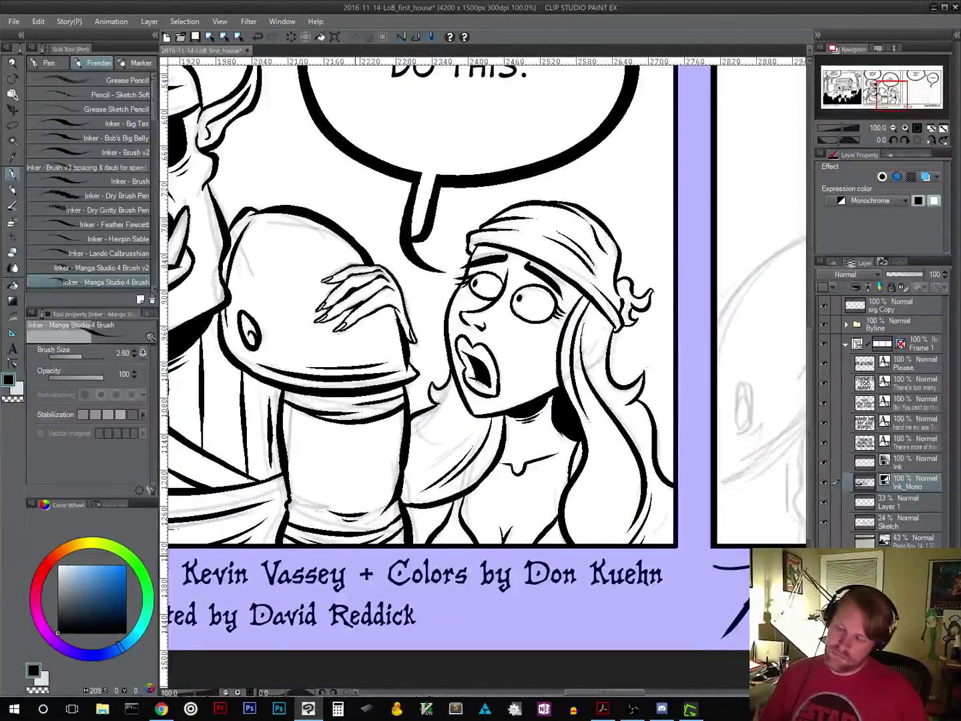
scroll(343, 339, up, 3)
drag(446, 399, 475, 423)
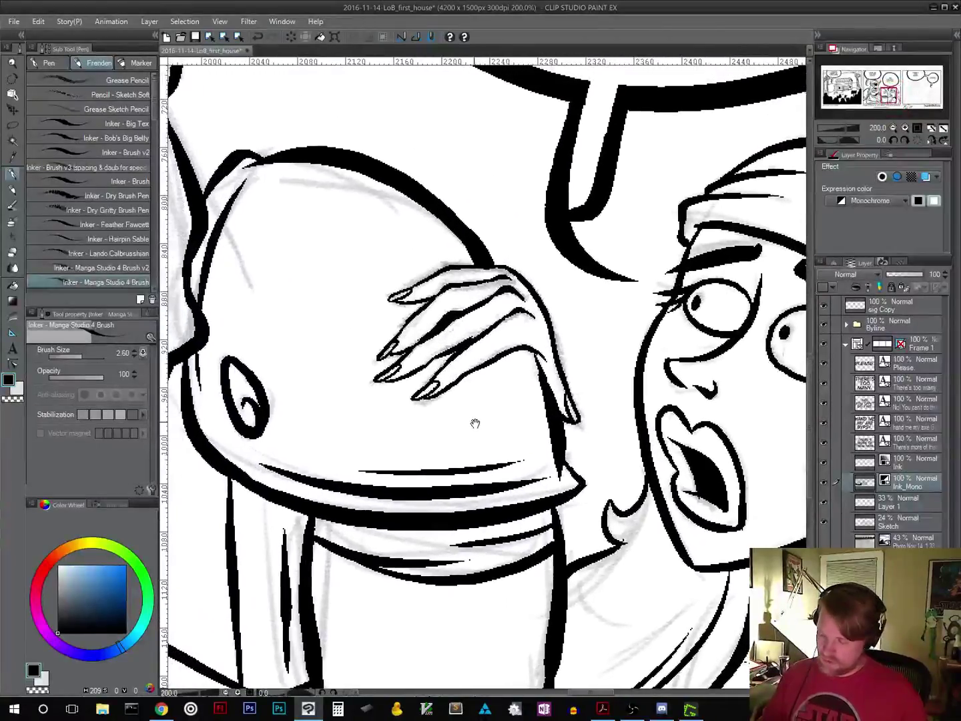
click(916, 129)
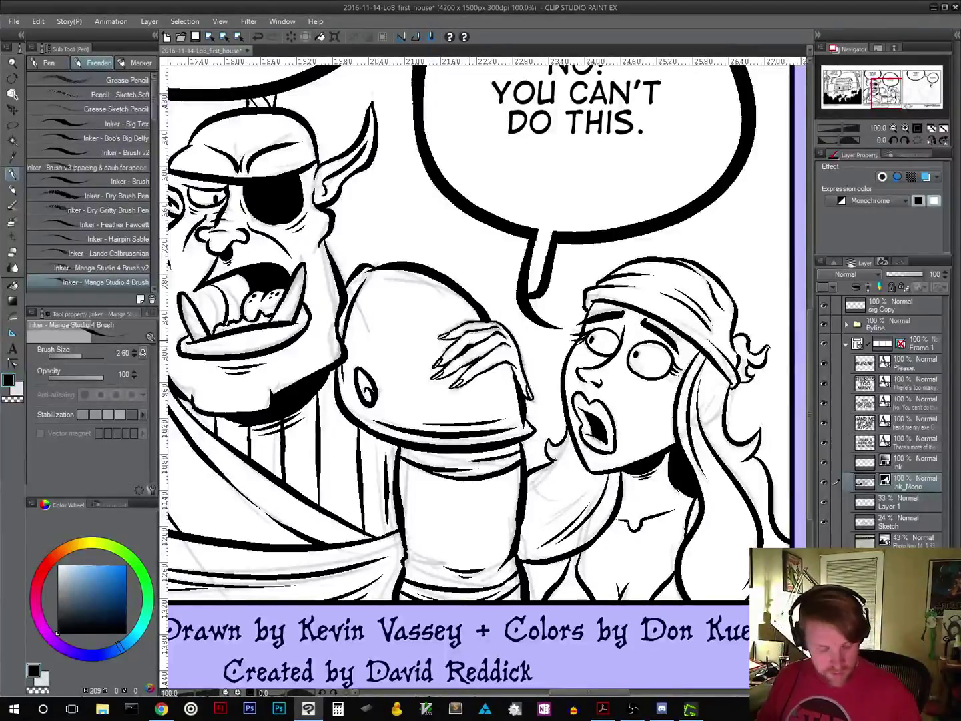
key(r)
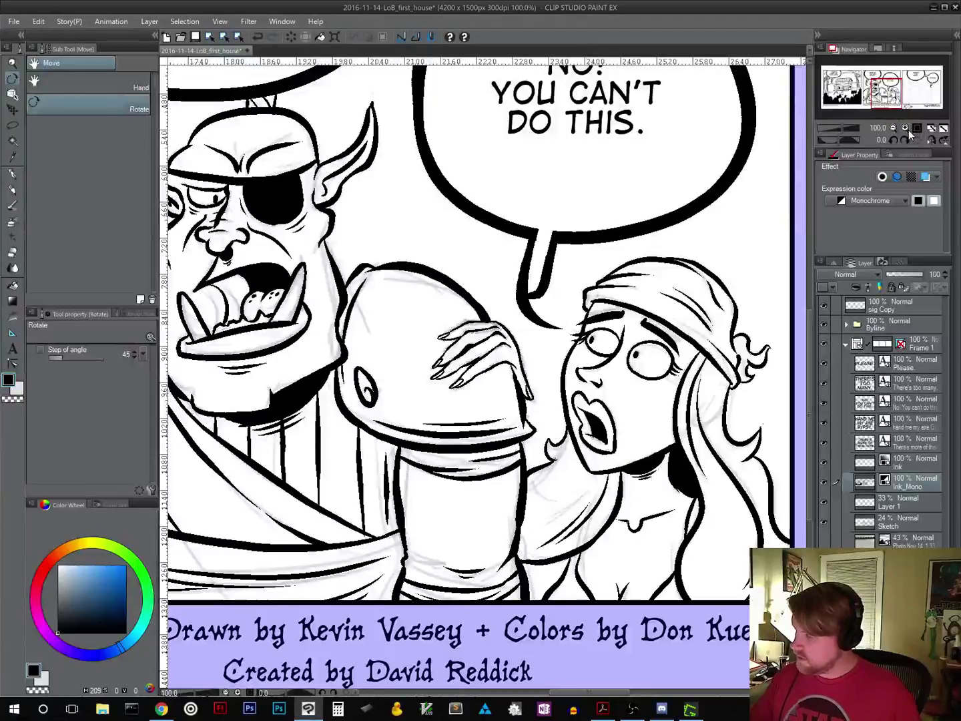
click(905, 128)
click(904, 128)
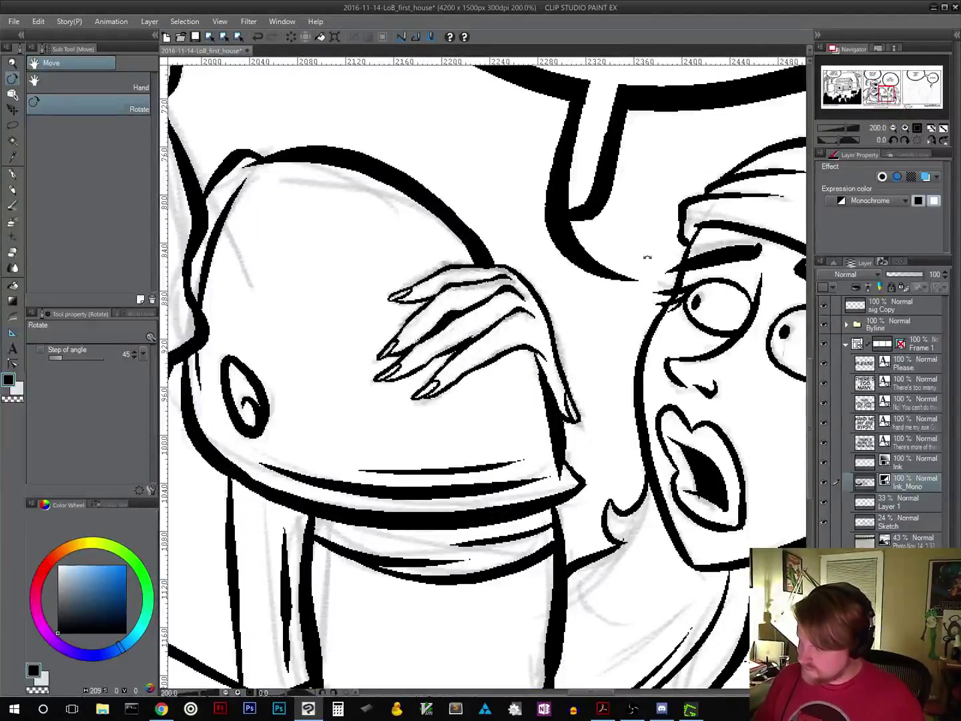
click(915, 128)
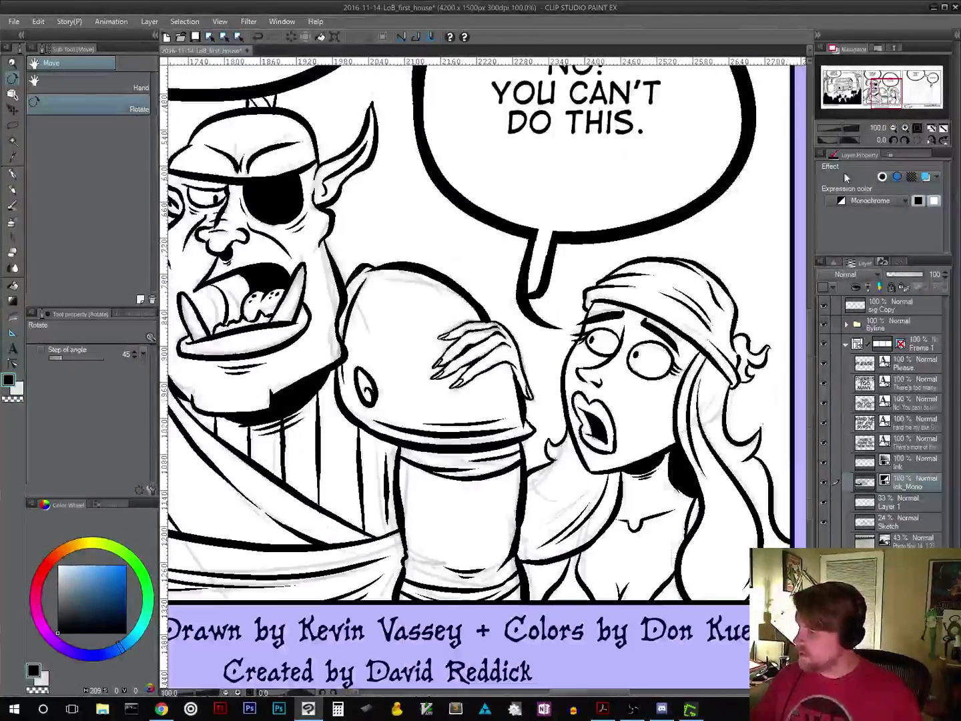
Step: Ink a solid black shadow under the woman's hand on the ogre's shoulder
click(13, 174)
drag(624, 494, 578, 543)
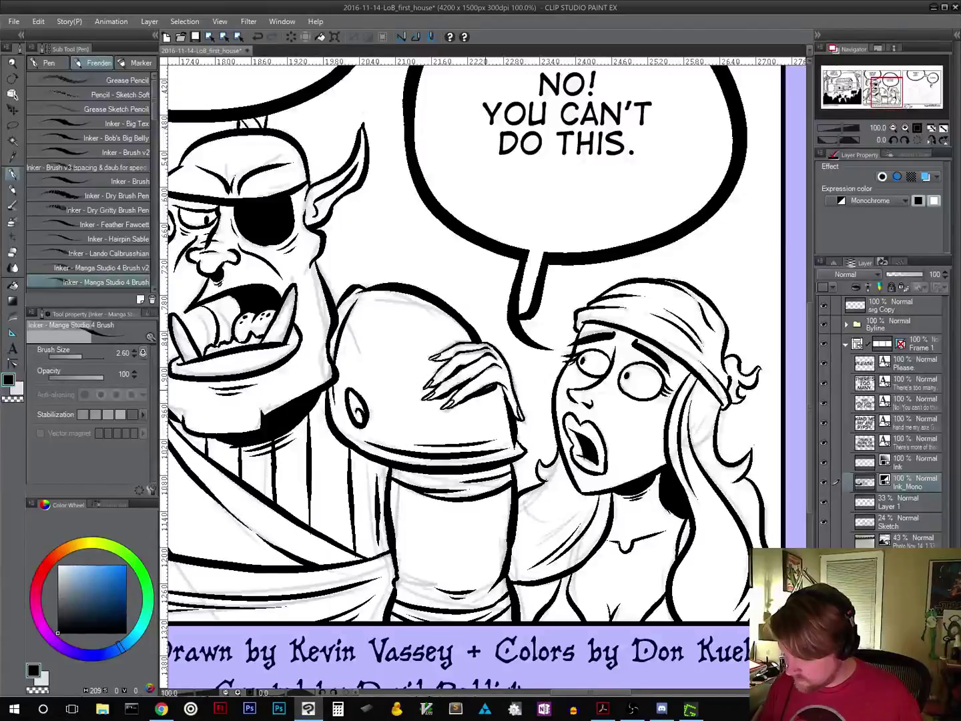
drag(474, 402, 494, 395)
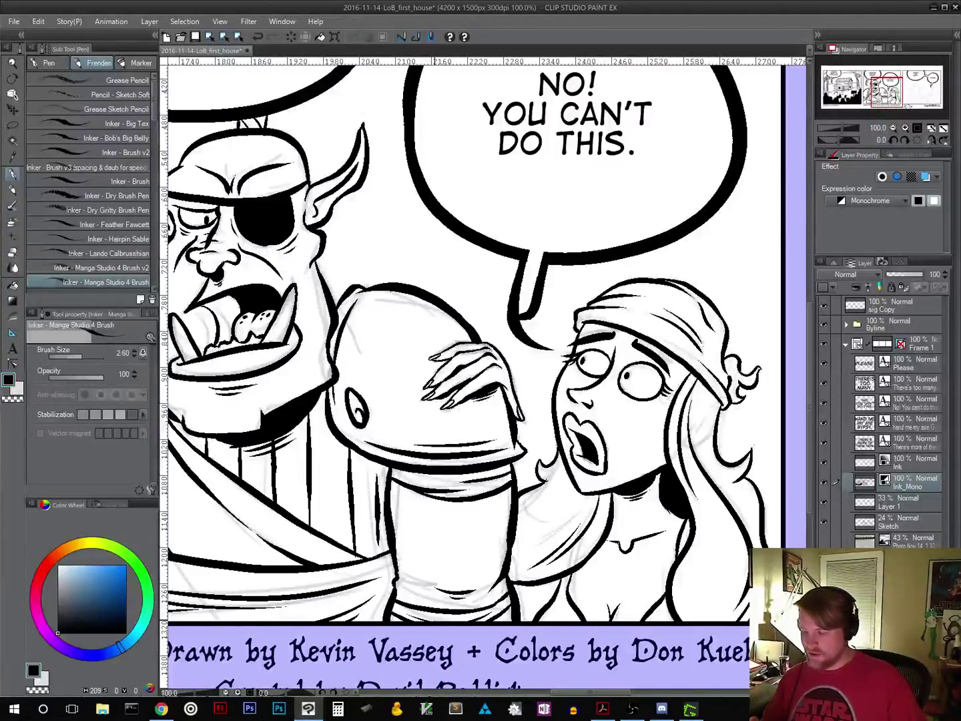
mouse_move(548, 518)
mouse_down()
mouse_move(631, 374)
mouse_move(617, 575)
mouse_move(604, 561)
mouse_up()
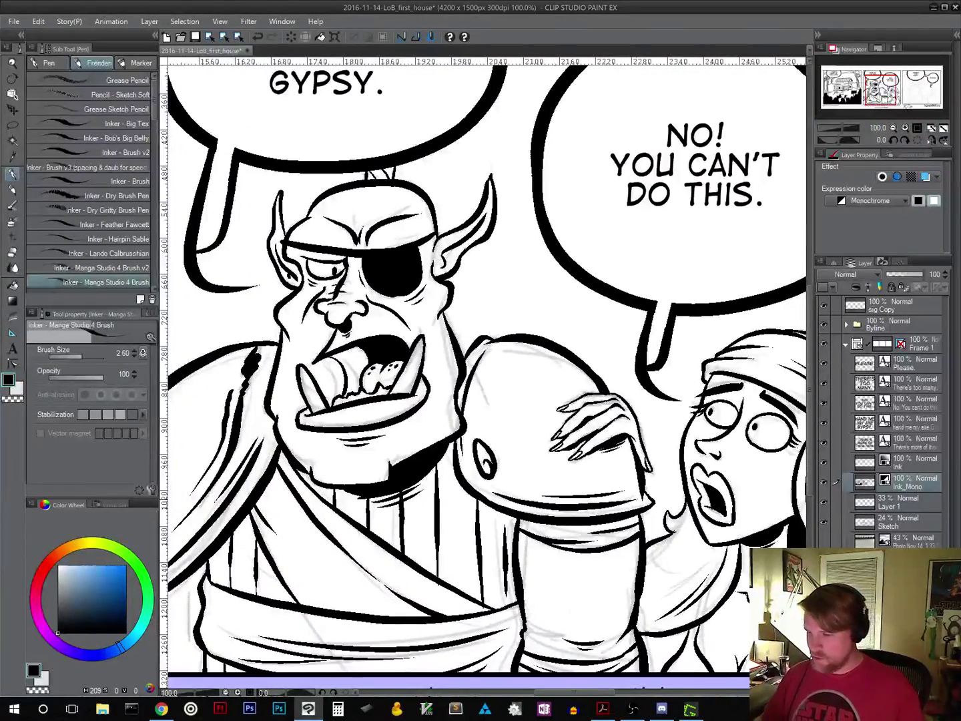
drag(668, 566, 360, 417)
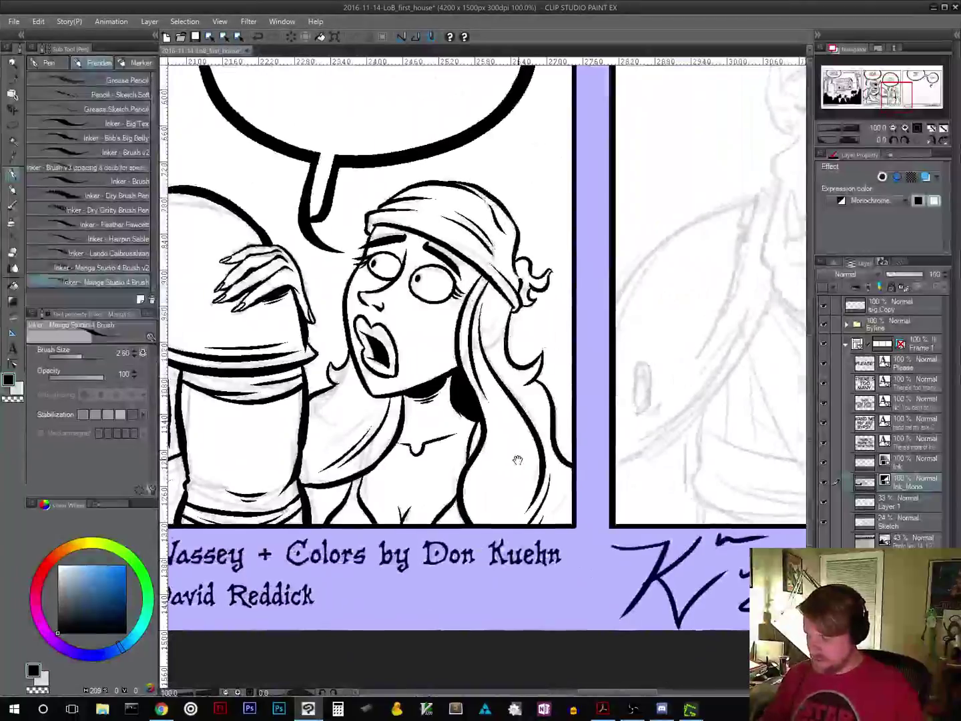
drag(491, 463, 592, 458)
scroll(554, 484, down, 4)
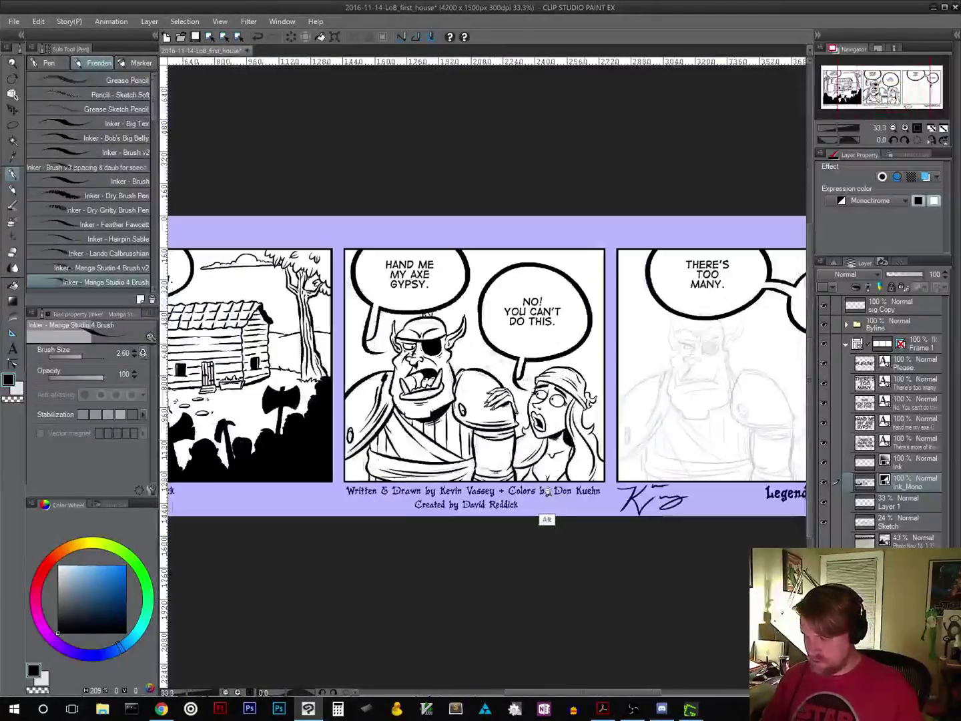
Step: Ink the outline and curved hatching of the small form below the ogre's shoulder armor near the second panel's left border
drag(540, 539, 501, 558)
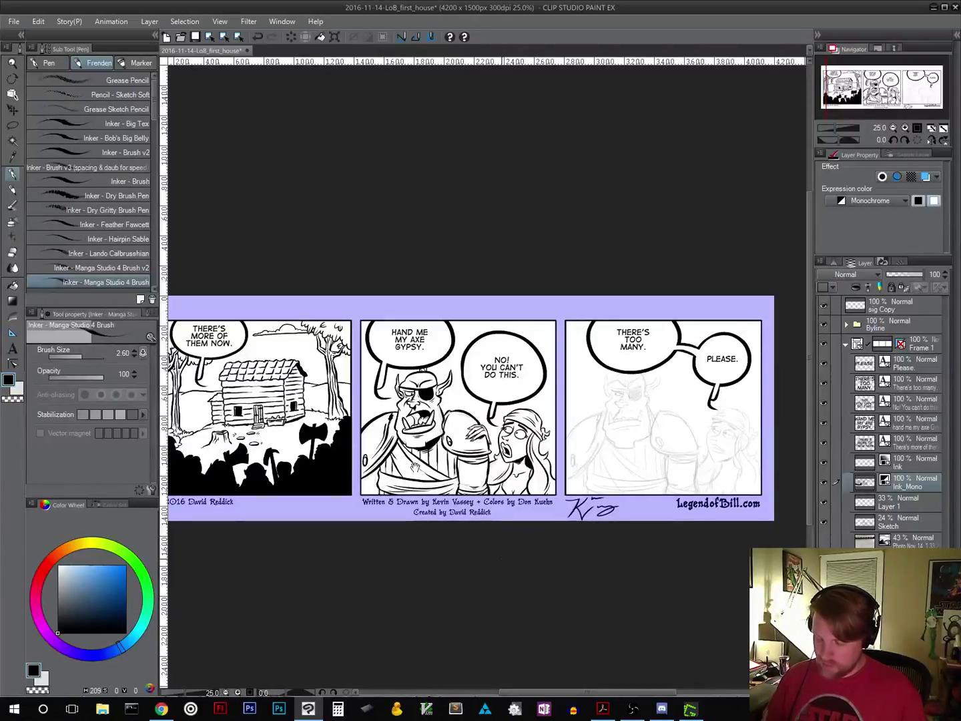
scroll(425, 494, up, 3)
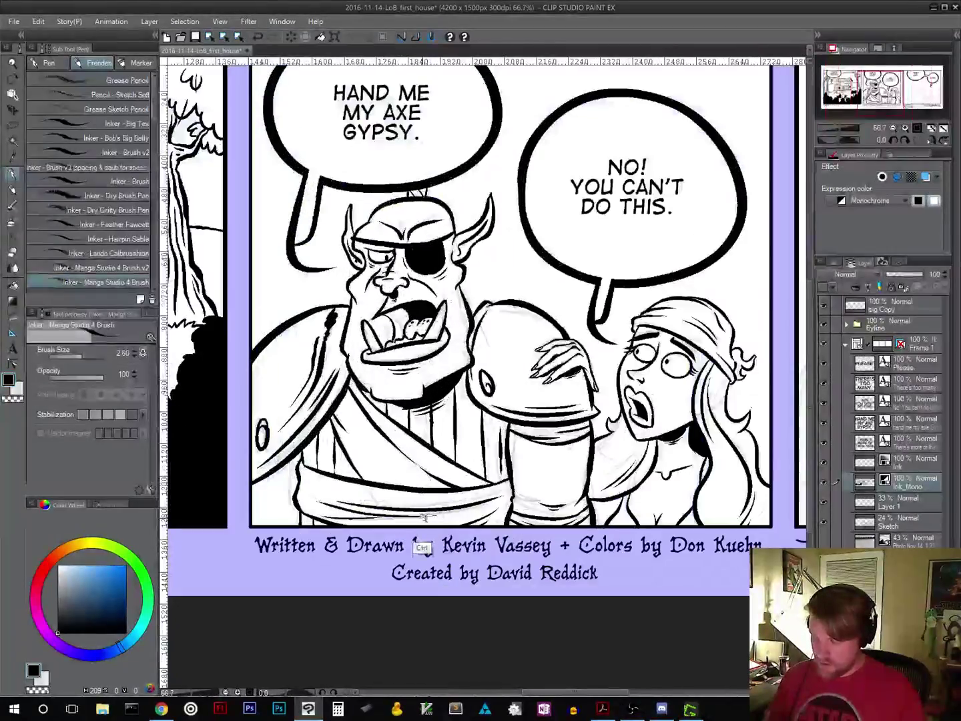
drag(423, 516, 542, 486)
scroll(527, 467, up, 1)
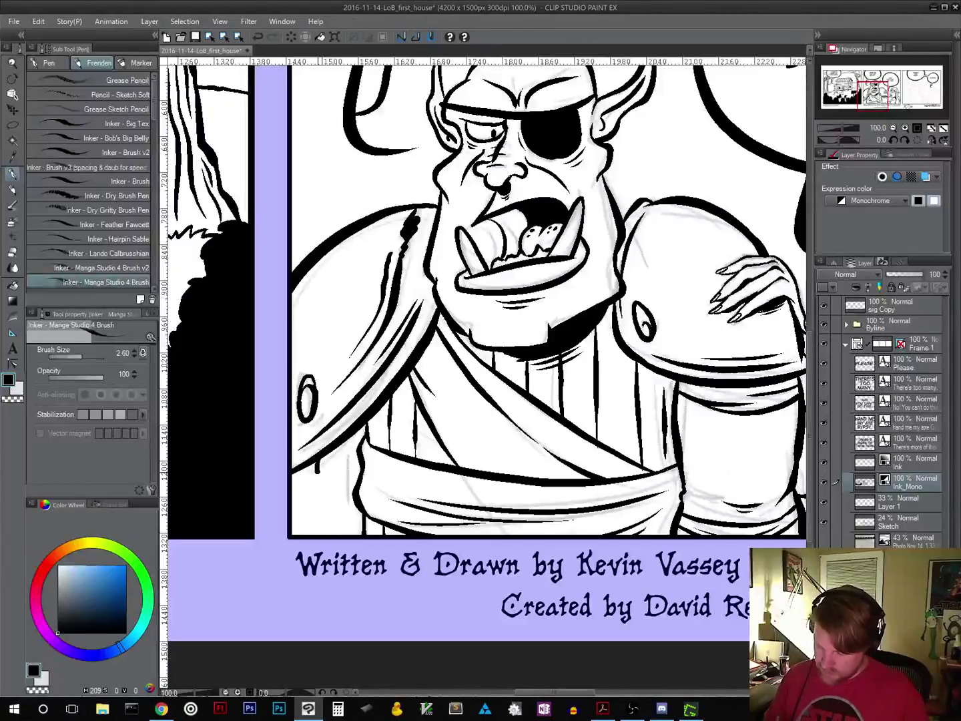
drag(323, 478, 340, 480)
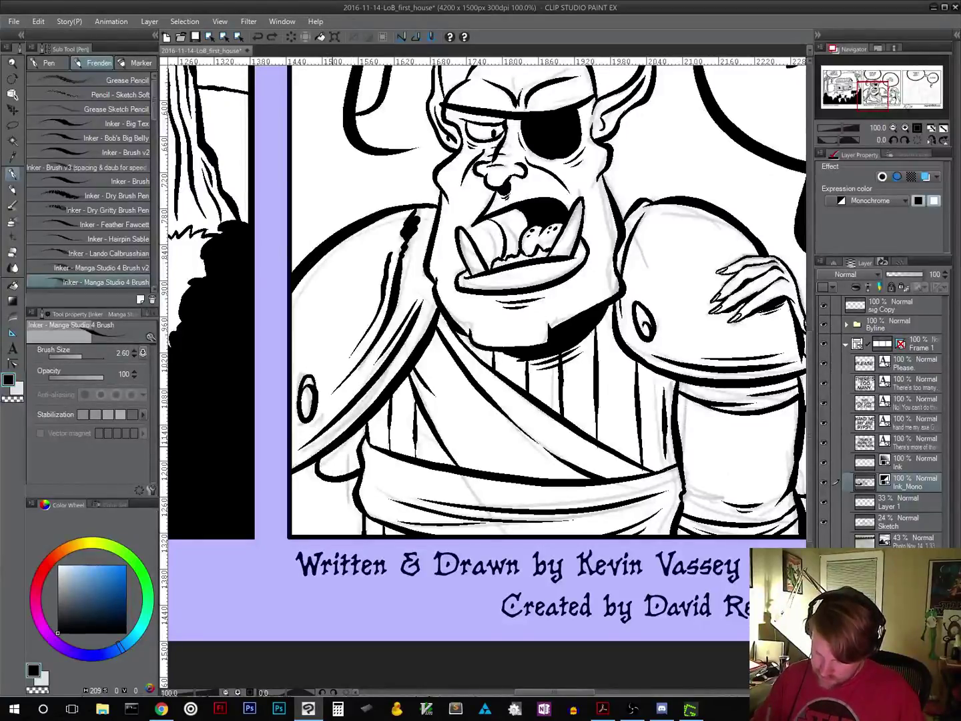
drag(341, 457, 329, 477)
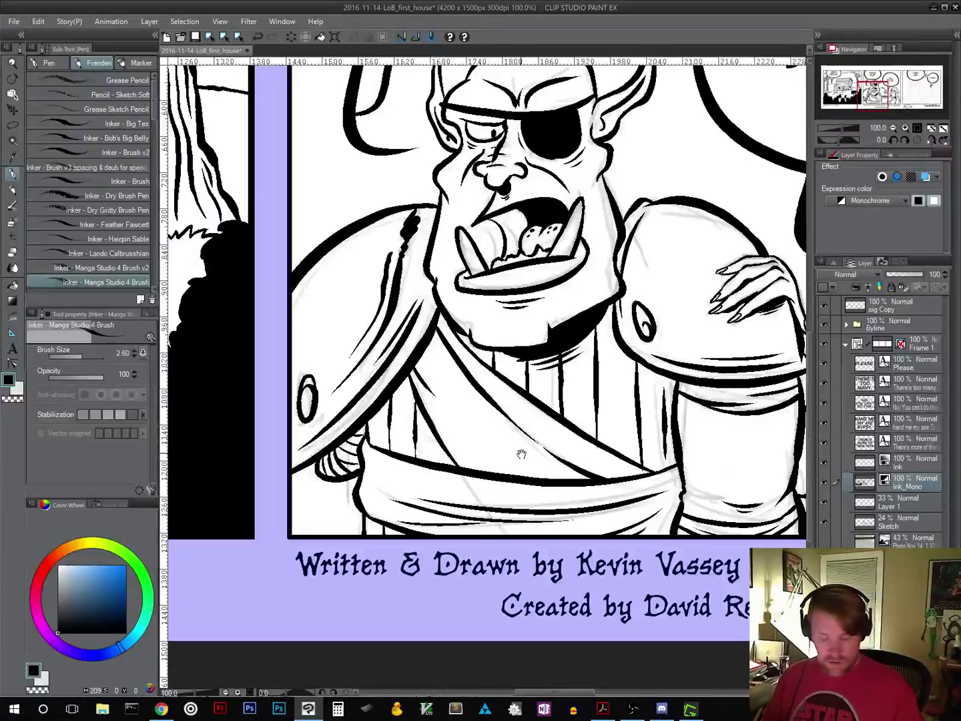
Step: Lasso the inked ogre and woman in the second panel, duplicate them onto a new layer and clear the selection
scroll(520, 458, down, 2)
scroll(526, 463, down, 2)
scroll(527, 464, down, 1)
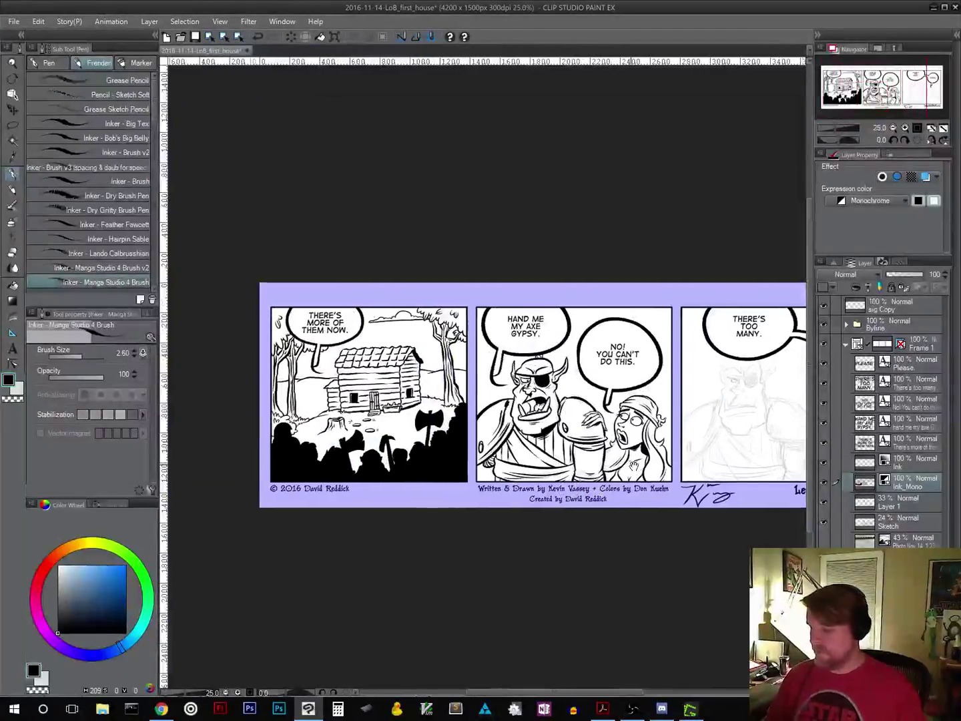
drag(624, 534, 436, 534)
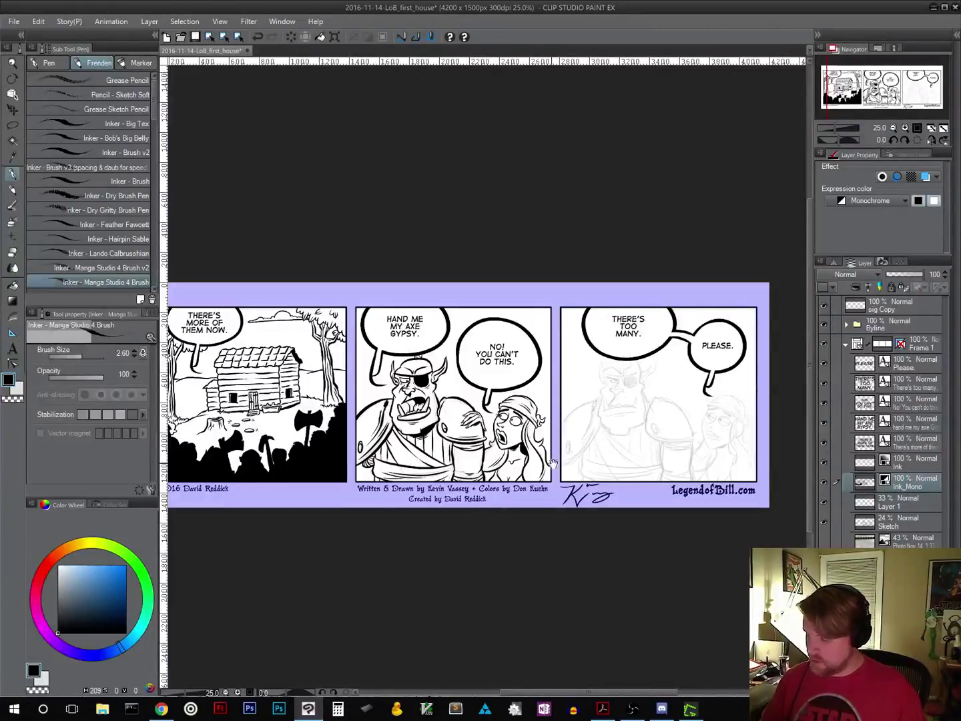
drag(588, 452, 559, 437)
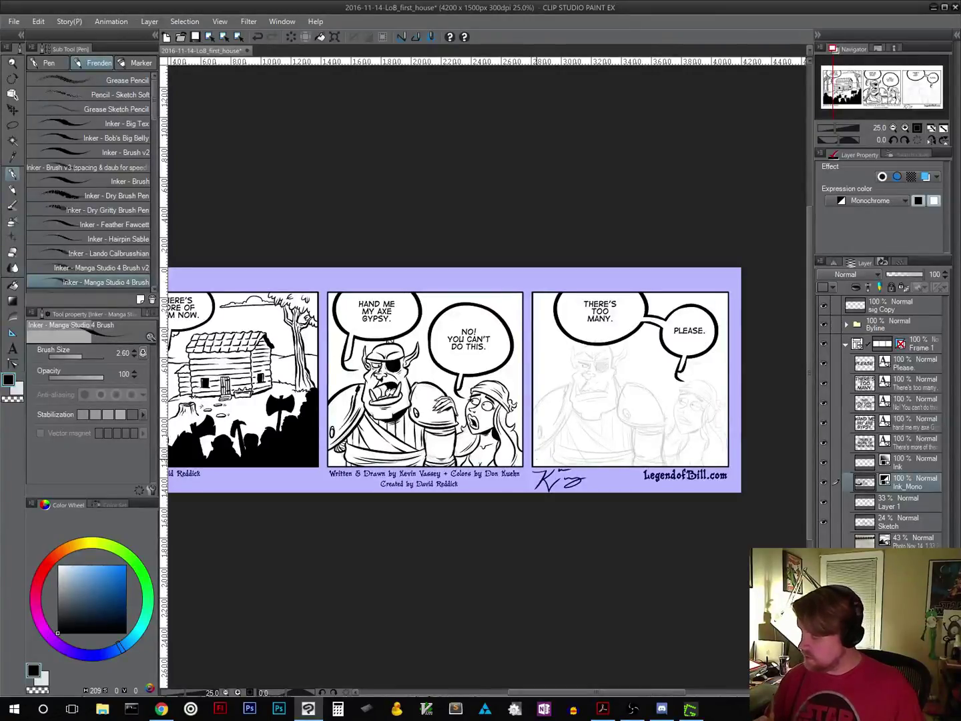
click(18, 128)
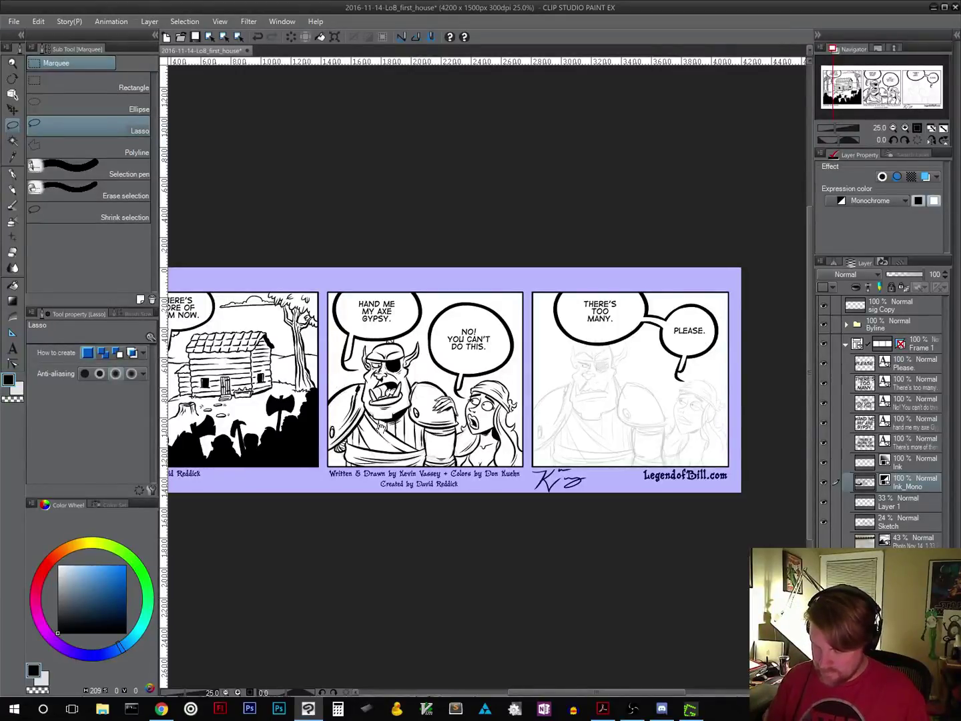
scroll(412, 444, up, 1)
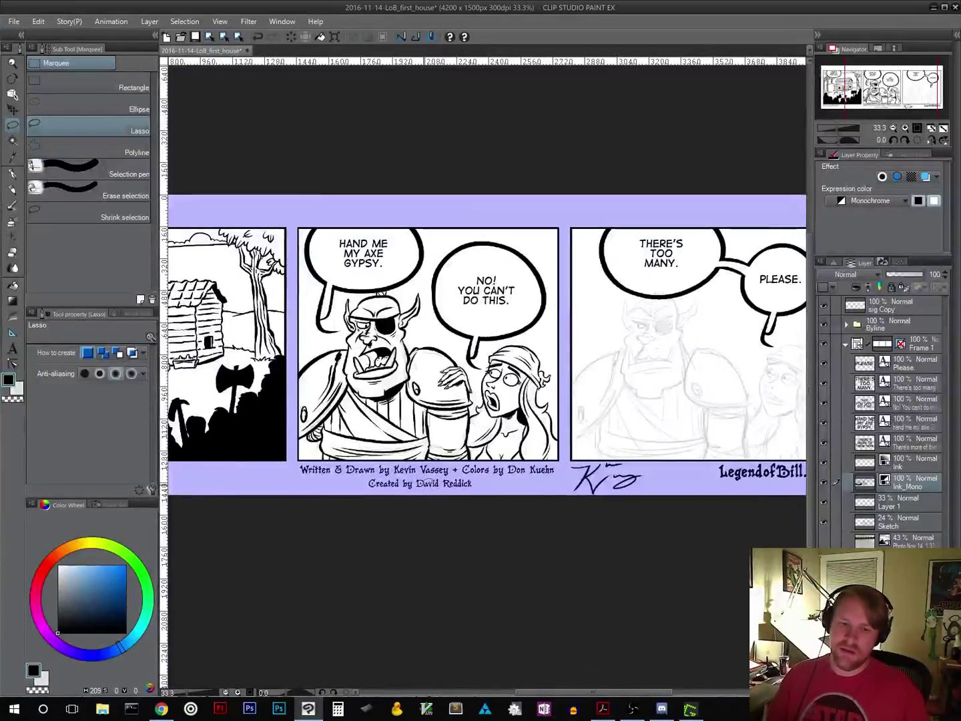
mouse_move(307, 348)
mouse_down()
mouse_move(294, 462)
mouse_move(334, 479)
mouse_move(570, 474)
mouse_move(562, 349)
mouse_move(546, 338)
mouse_move(494, 342)
mouse_move(478, 374)
mouse_move(439, 333)
mouse_move(416, 281)
mouse_move(345, 295)
mouse_move(346, 327)
mouse_move(307, 348)
mouse_up()
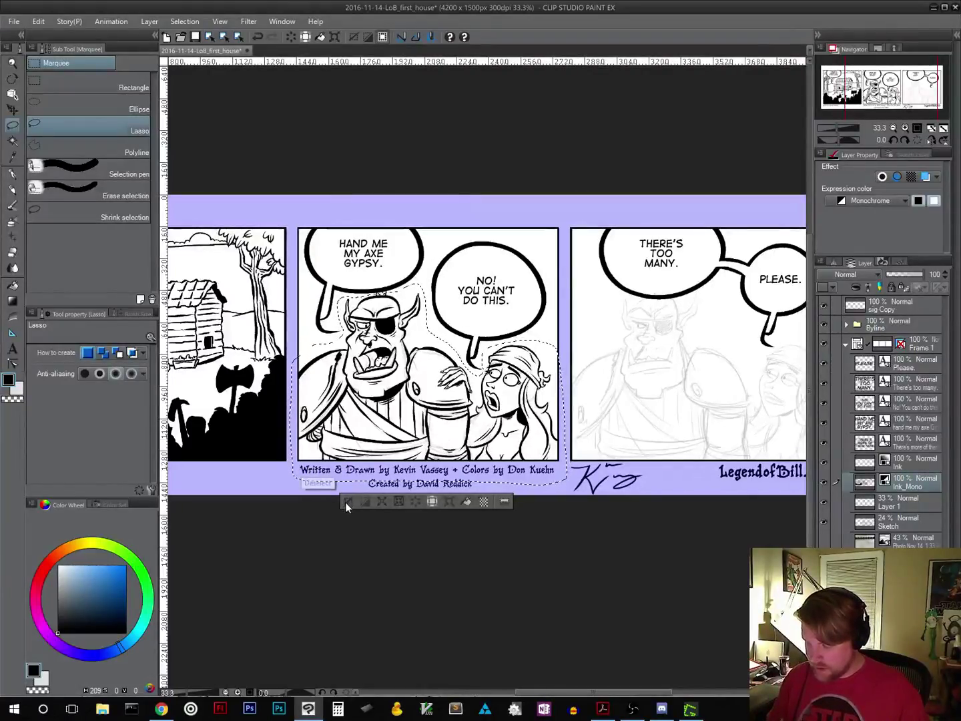
key(ctrl+c)
key(ctrl+v)
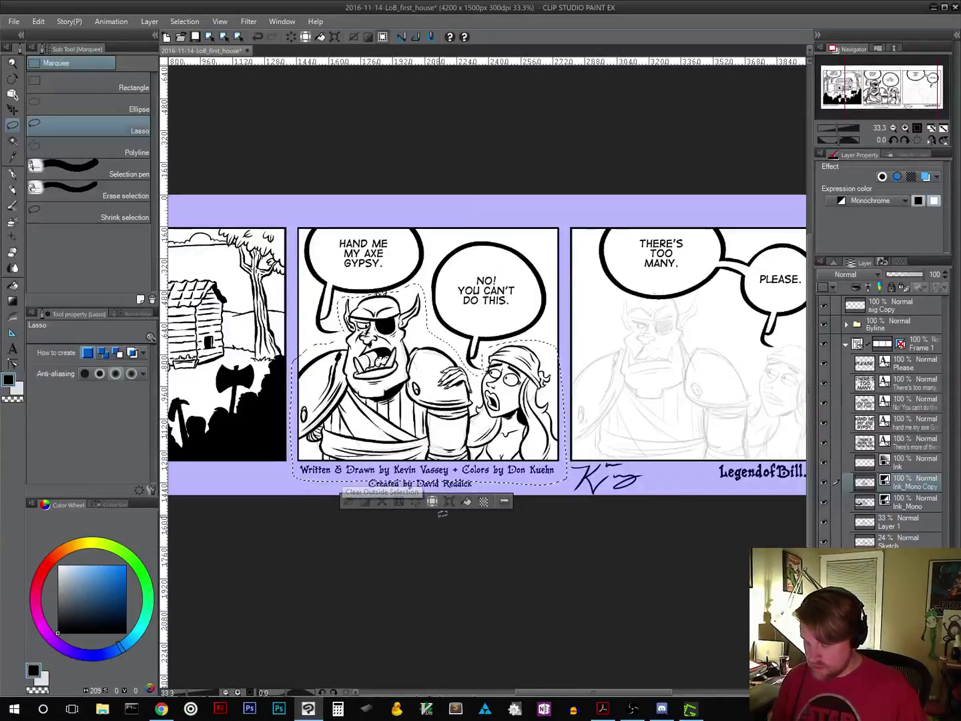
click(351, 501)
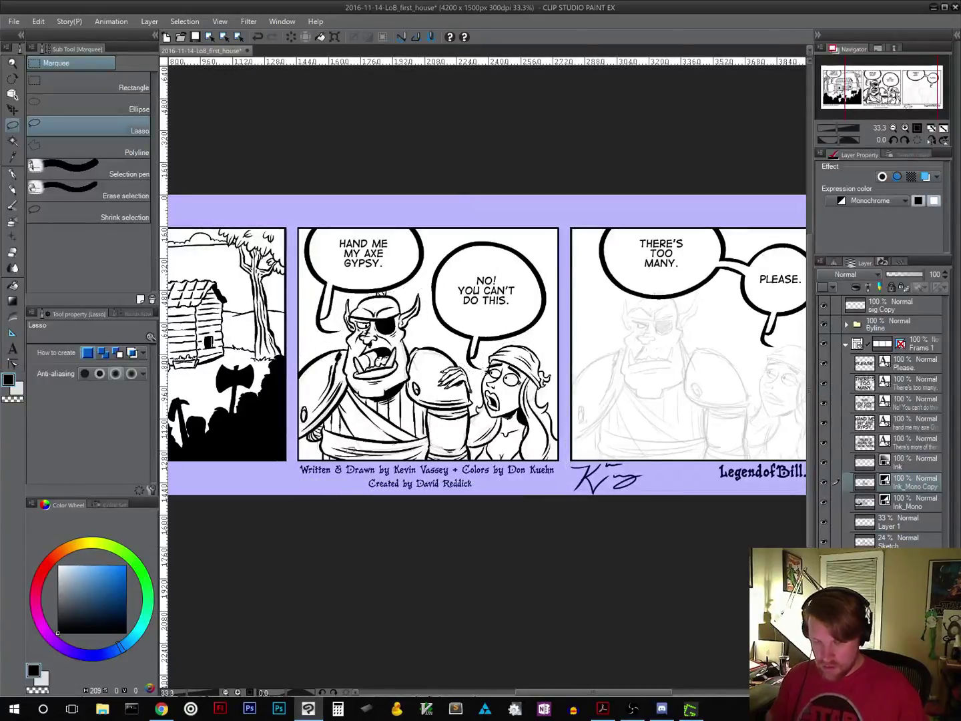
Step: Move the duplicated ogre and woman into the third panel, aligned over the sketched characters
click(12, 109)
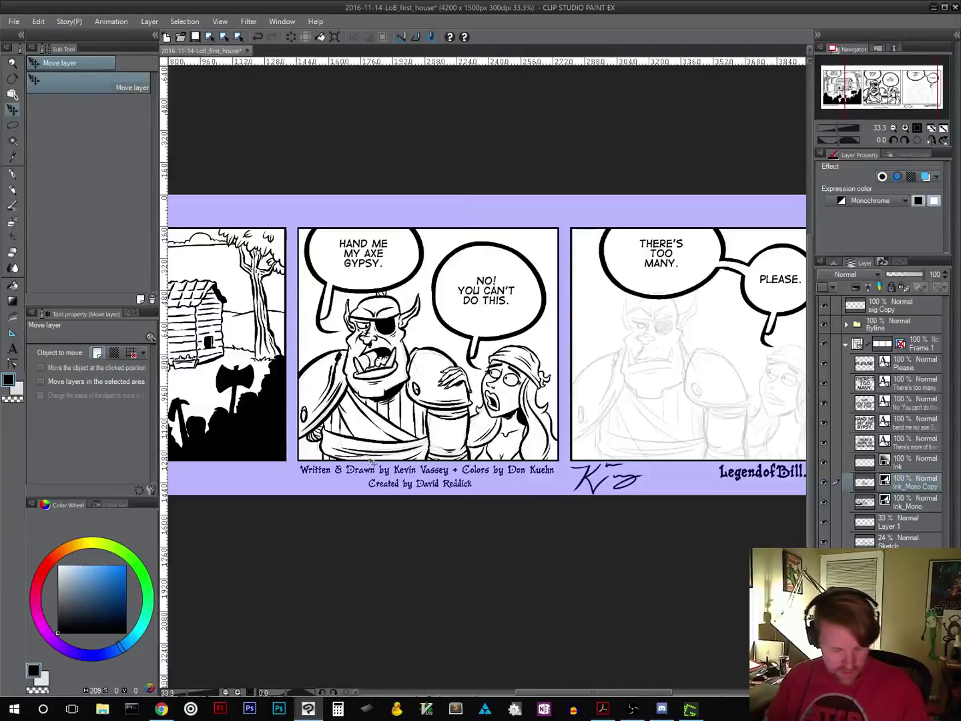
drag(498, 463, 654, 502)
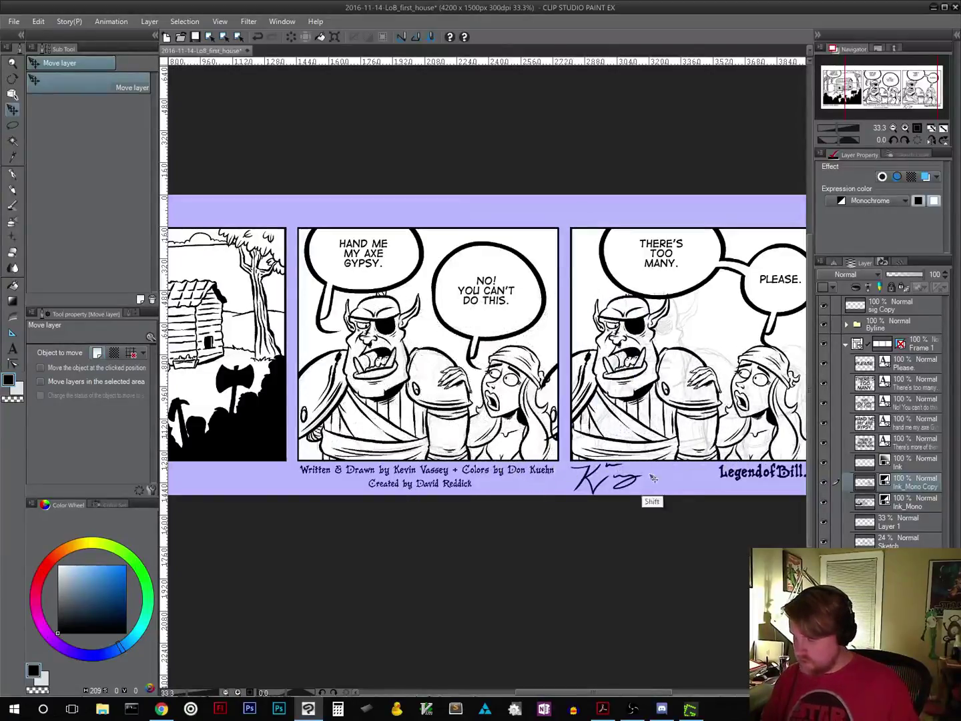
drag(605, 558, 352, 565)
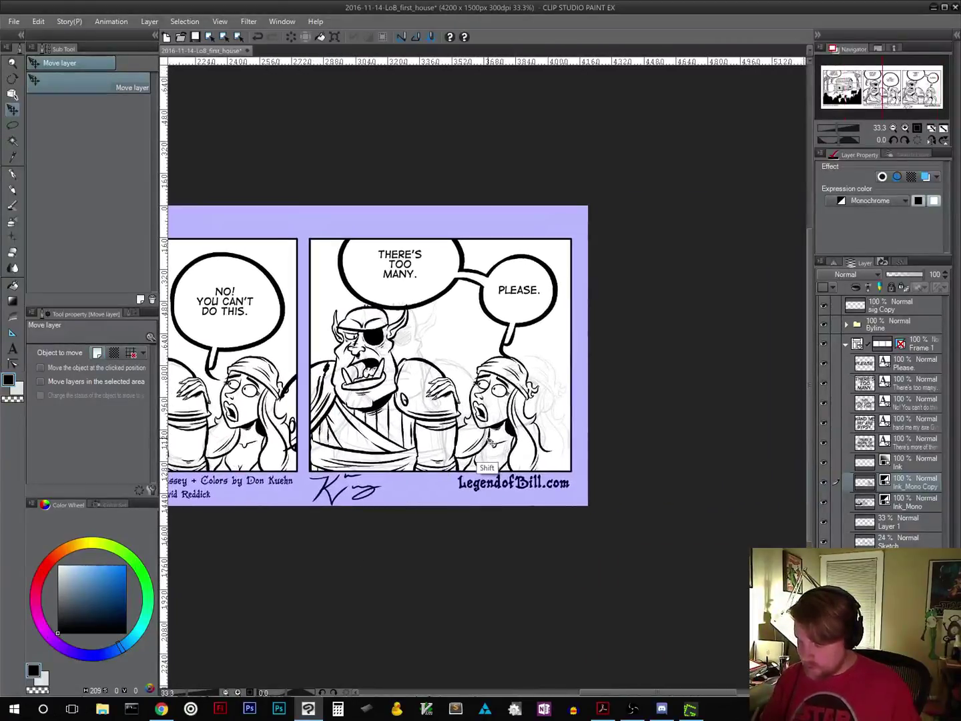
drag(492, 447, 518, 452)
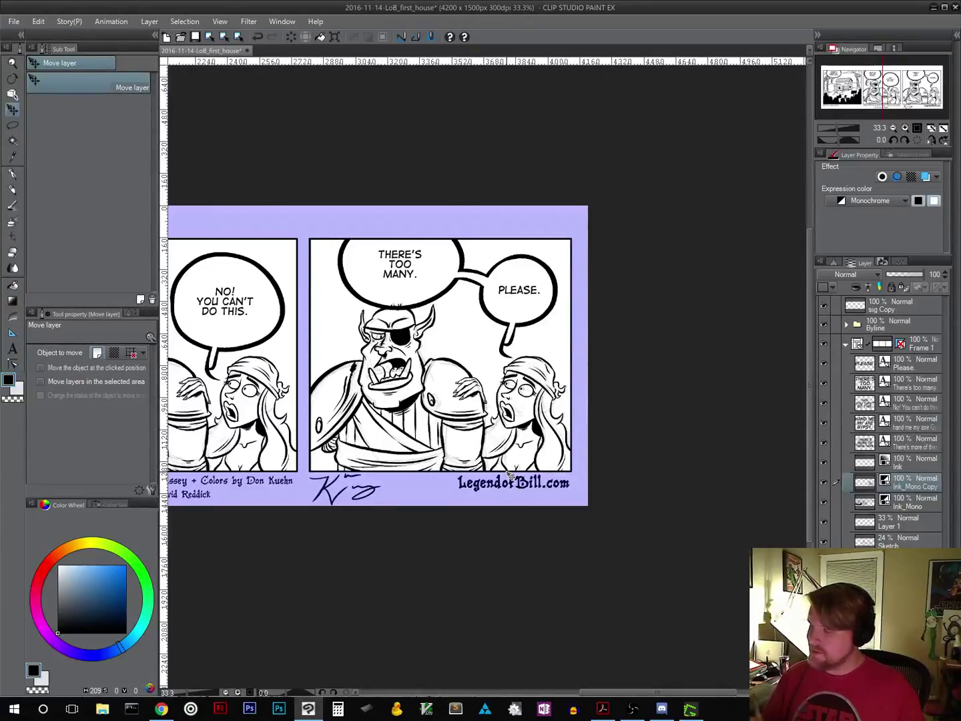
Step: Remove the hair tuft above the third-panel ogre's head and re-ink his uncovered eye with the canvas rotated to -41.3 degrees
click(919, 129)
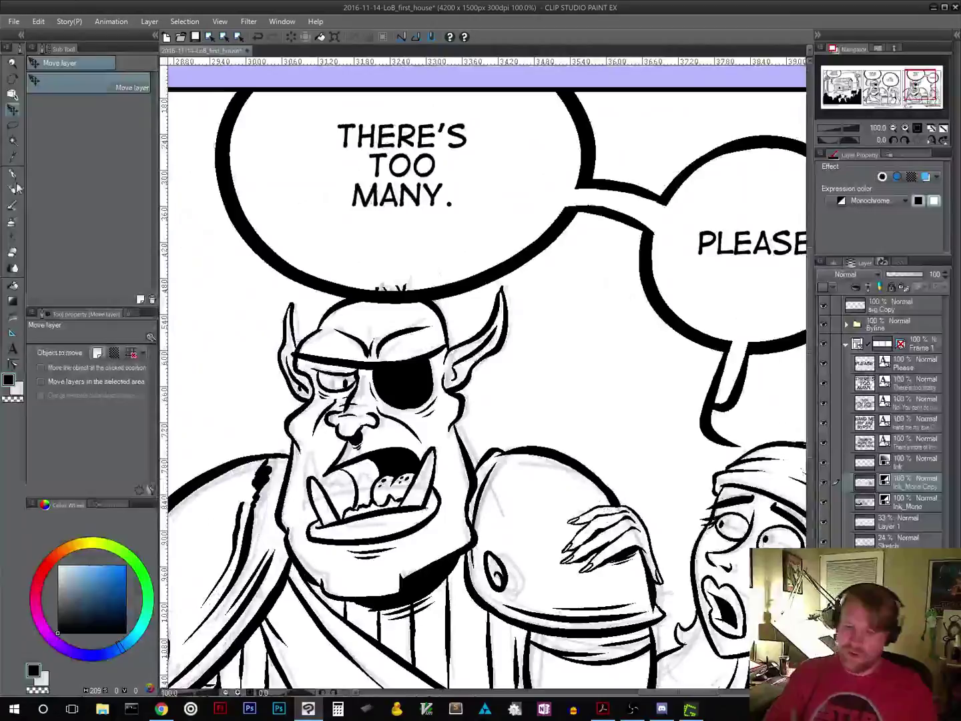
click(12, 173)
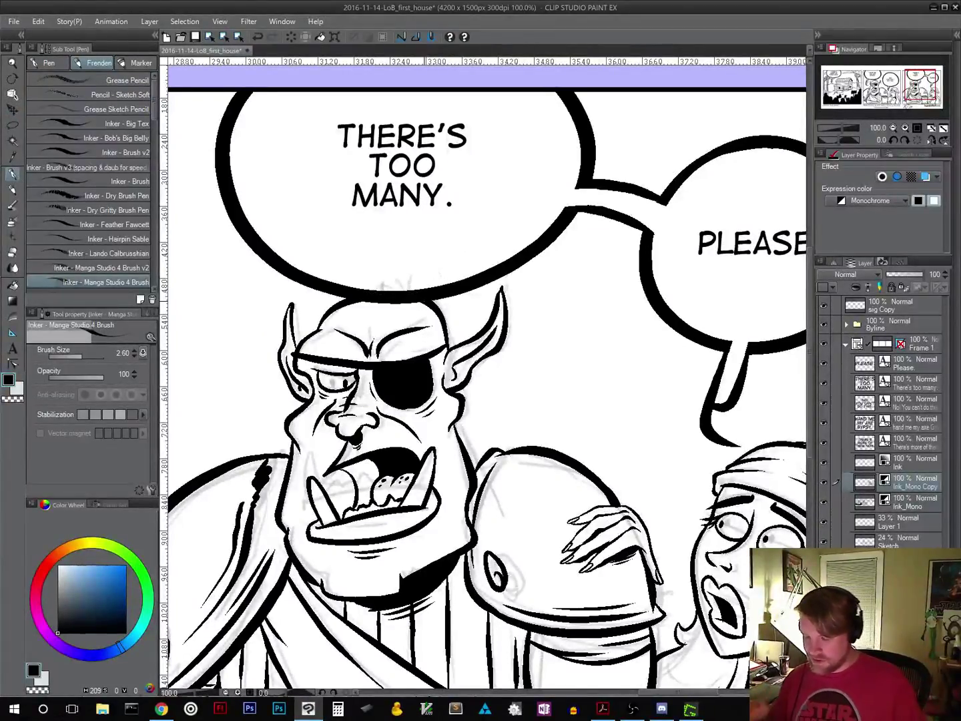
drag(561, 401, 645, 319)
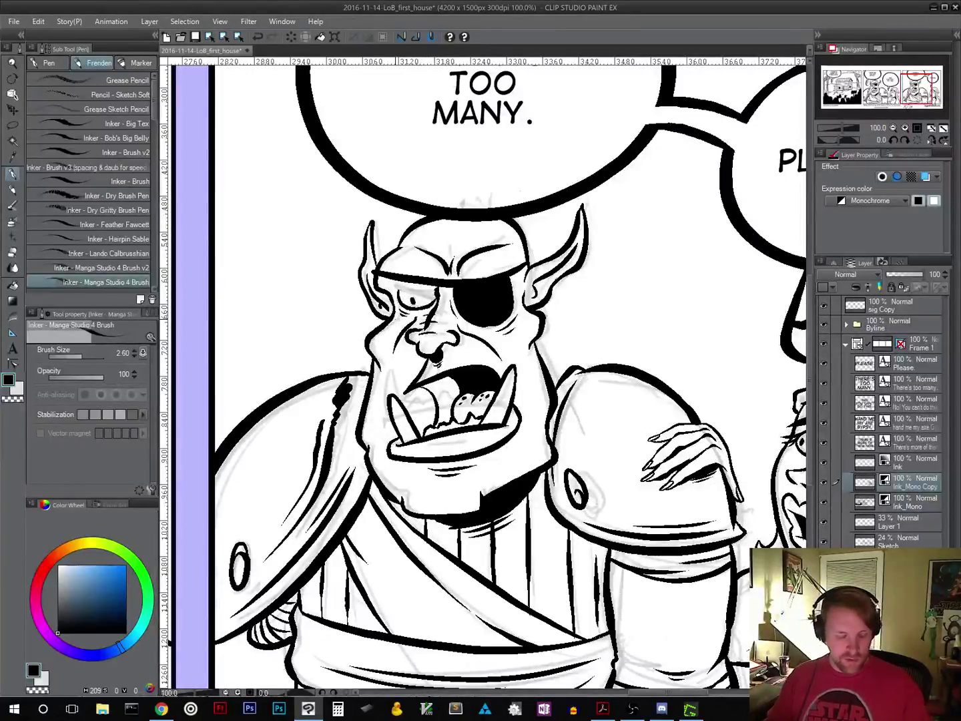
key(shift+space)
drag(437, 361, 399, 467)
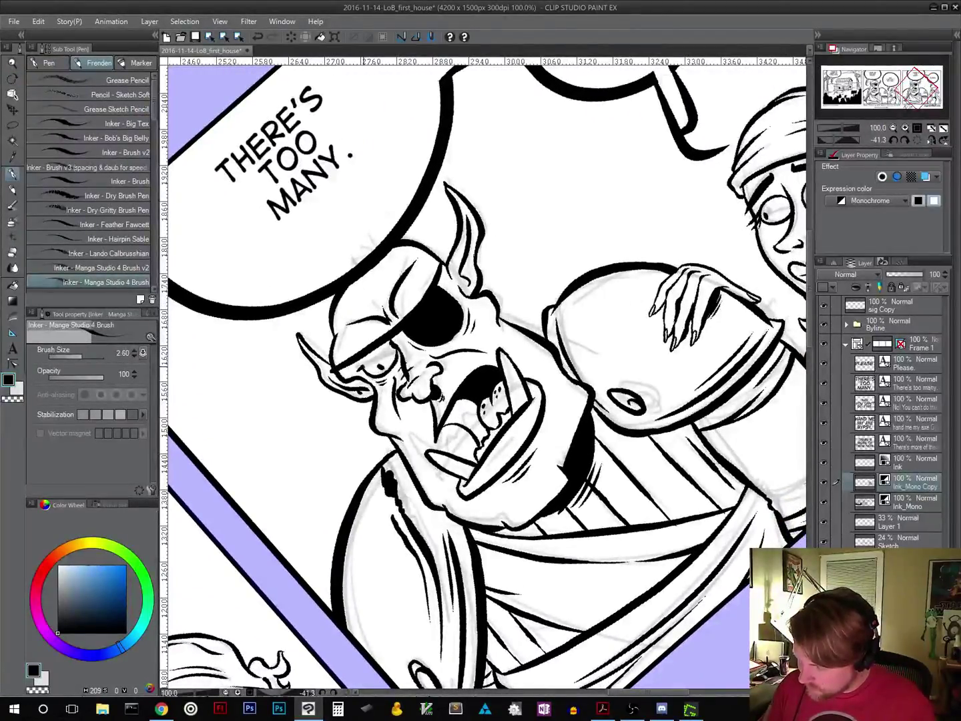
drag(365, 366, 400, 349)
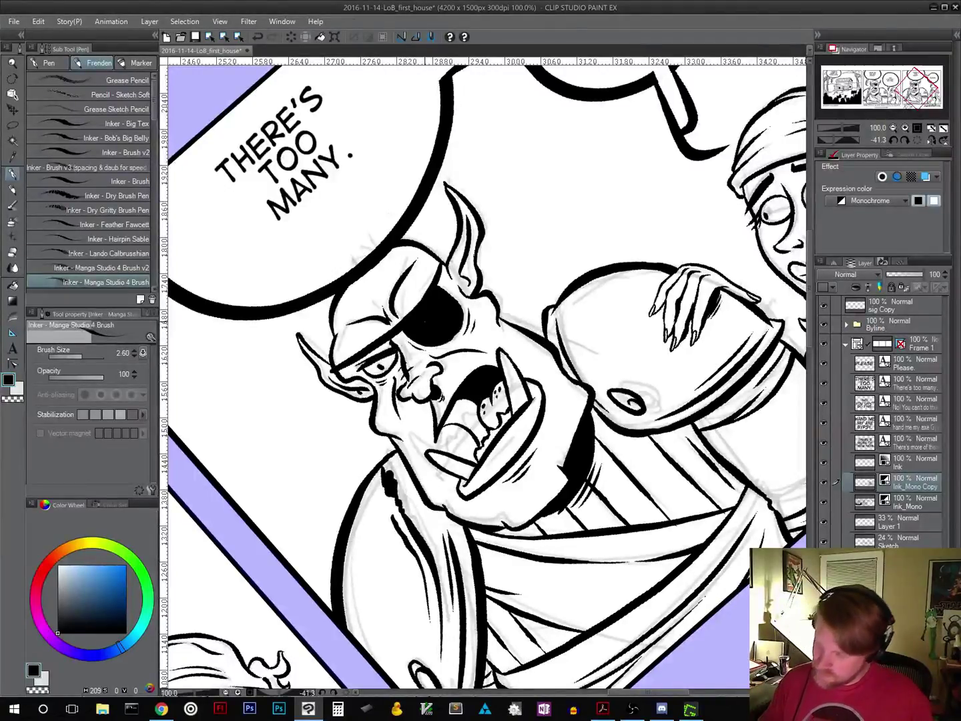
drag(347, 351, 379, 337)
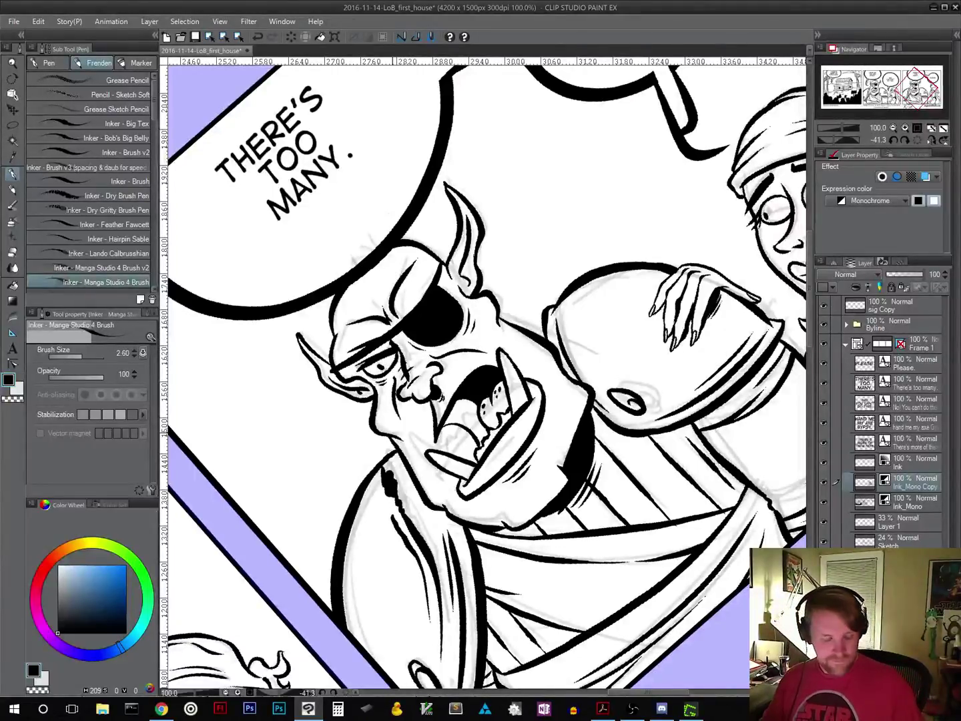
Step: Erase the third-panel ogre's inked open mouth, tusks and teeth, leaving the sketched closed mouth for reference
drag(519, 640, 391, 516)
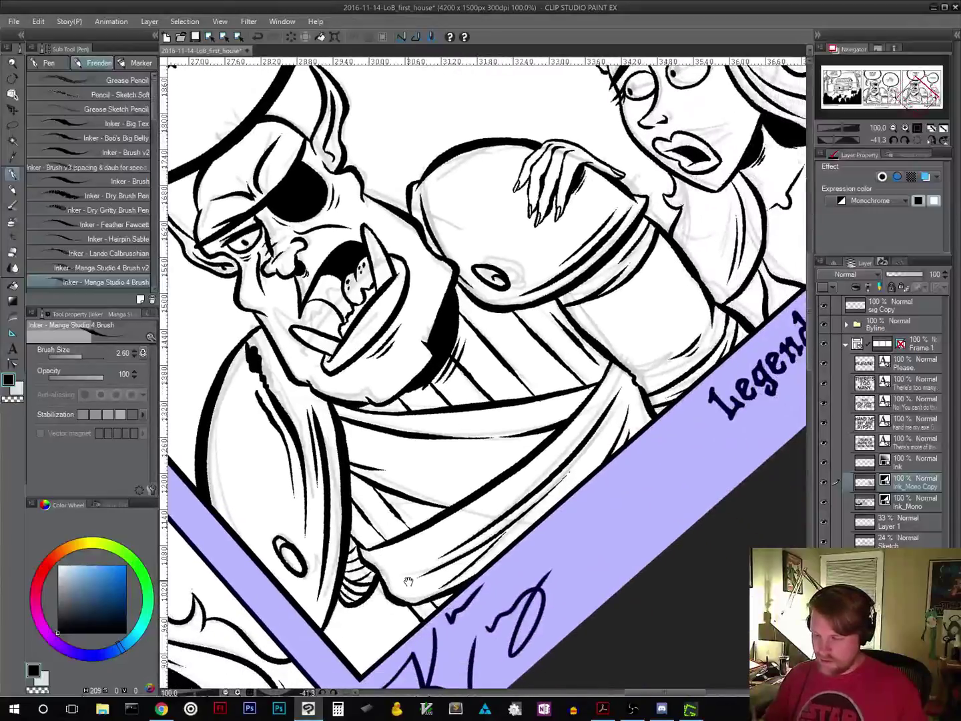
drag(468, 491, 492, 532)
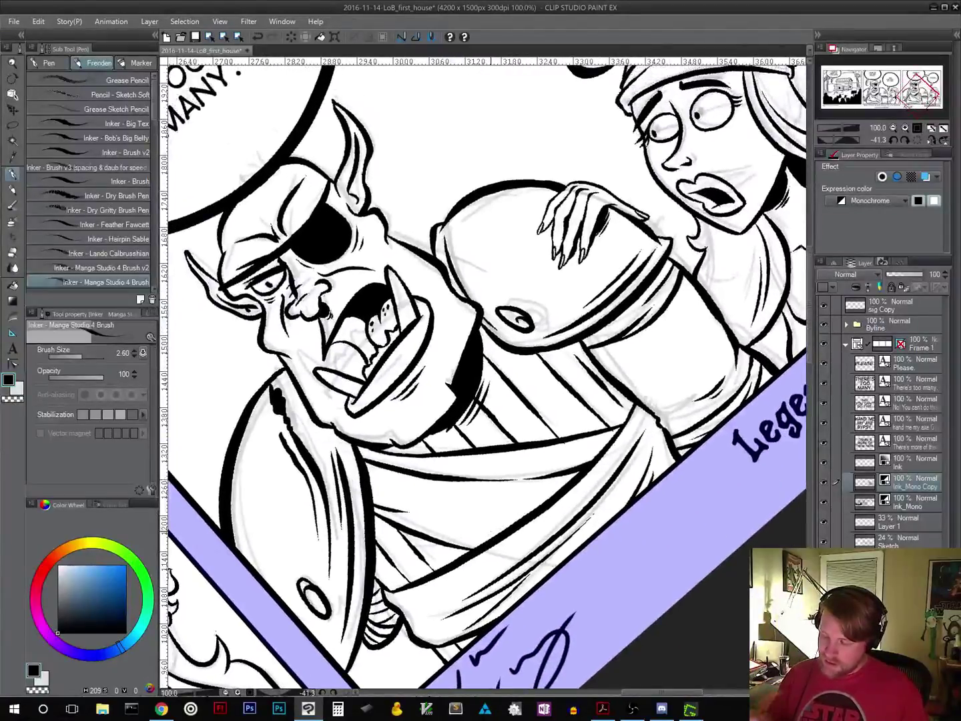
mouse_move(412, 371)
mouse_down()
mouse_move(400, 388)
mouse_move(420, 374)
mouse_move(374, 400)
mouse_move(347, 397)
mouse_move(319, 374)
mouse_move(348, 298)
mouse_move(393, 270)
mouse_move(399, 314)
mouse_move(425, 348)
mouse_move(433, 310)
mouse_move(409, 363)
mouse_move(385, 323)
mouse_move(353, 324)
mouse_up()
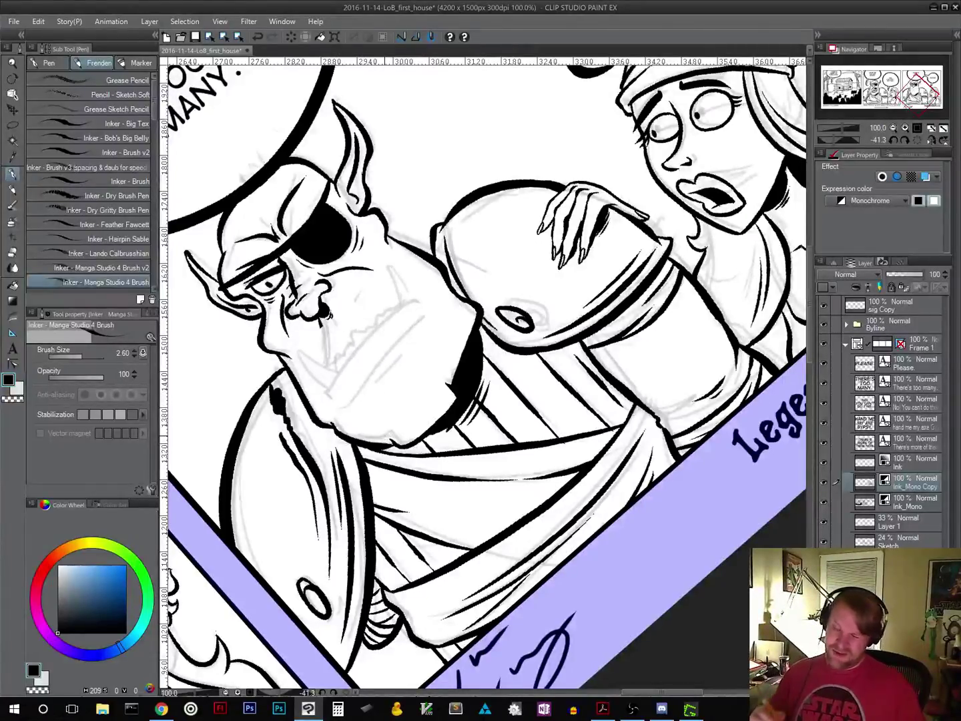
drag(550, 383, 533, 399)
scroll(589, 496, down, 1)
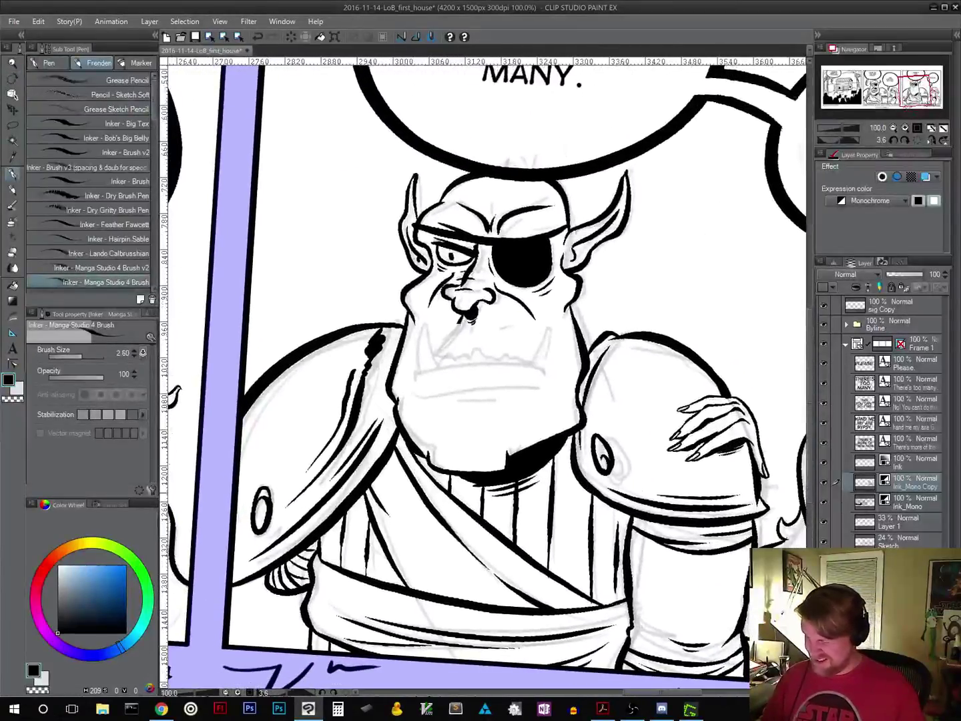
click(258, 37)
drag(630, 440, 610, 424)
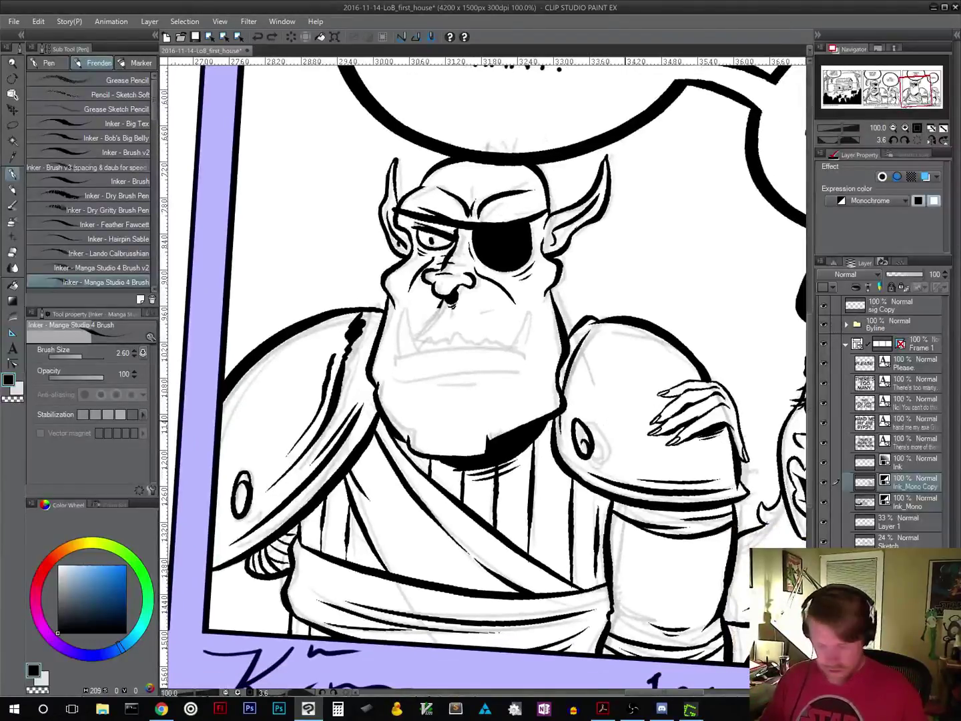
key(r)
drag(674, 280, 634, 372)
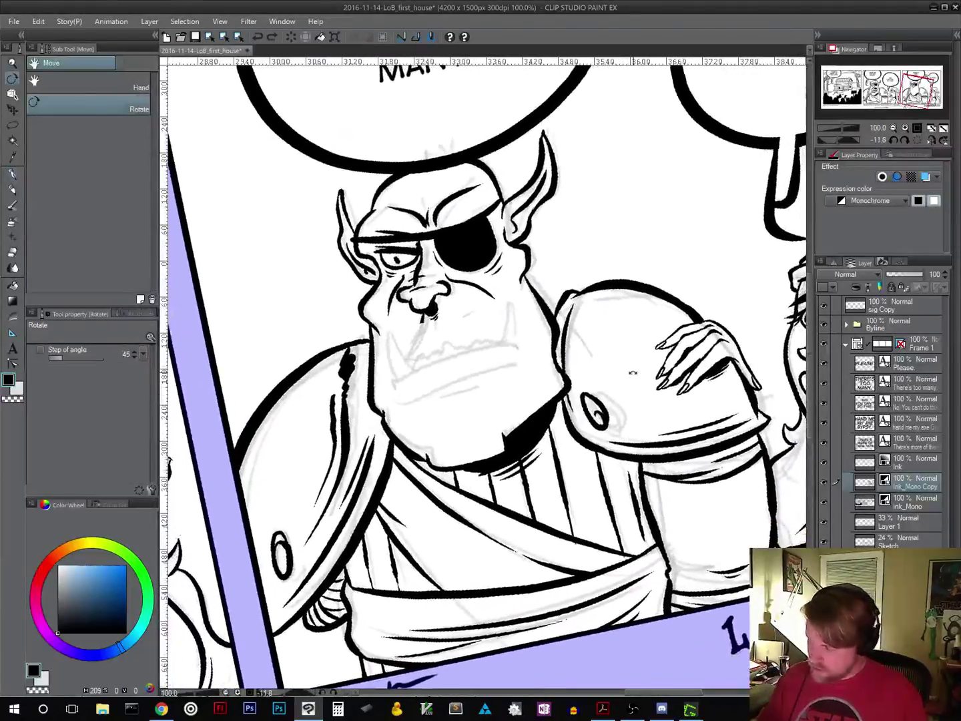
key(p)
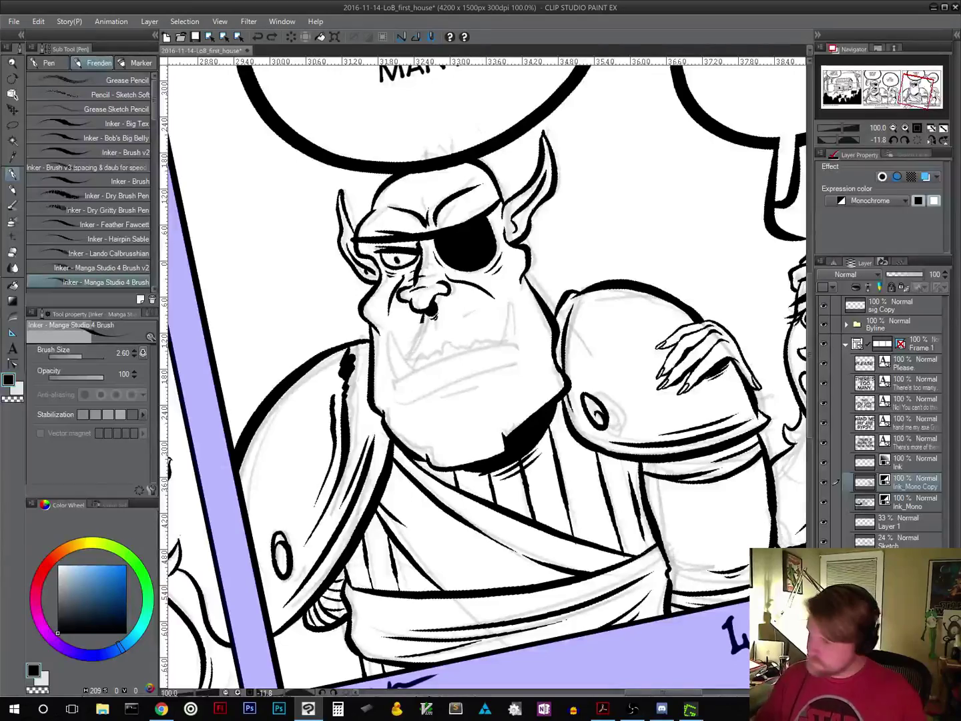
key(r)
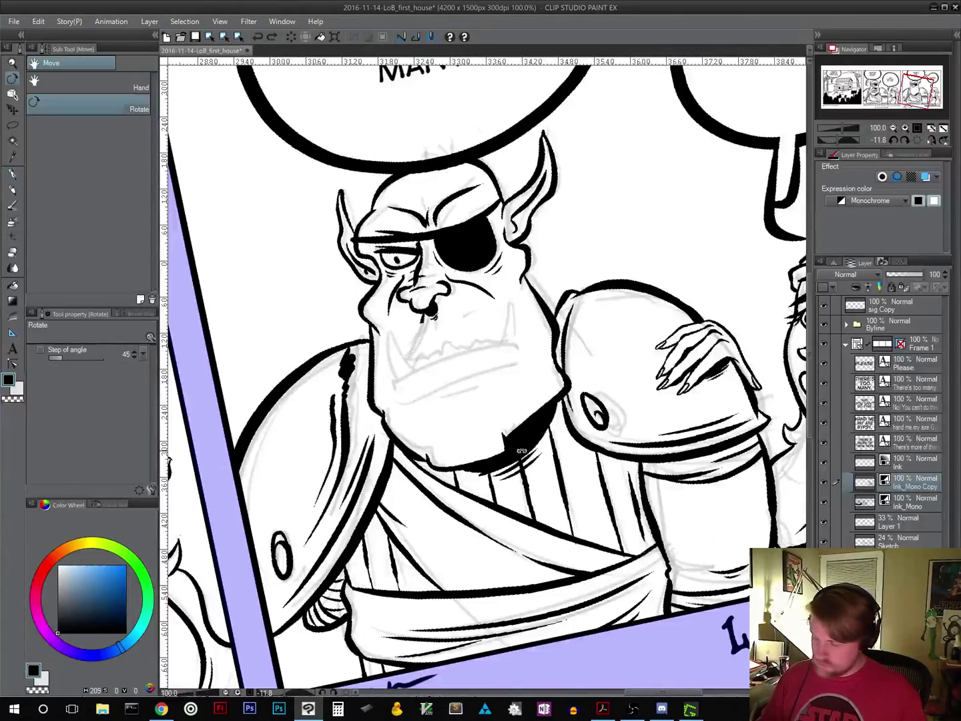
drag(634, 254, 678, 394)
key(p)
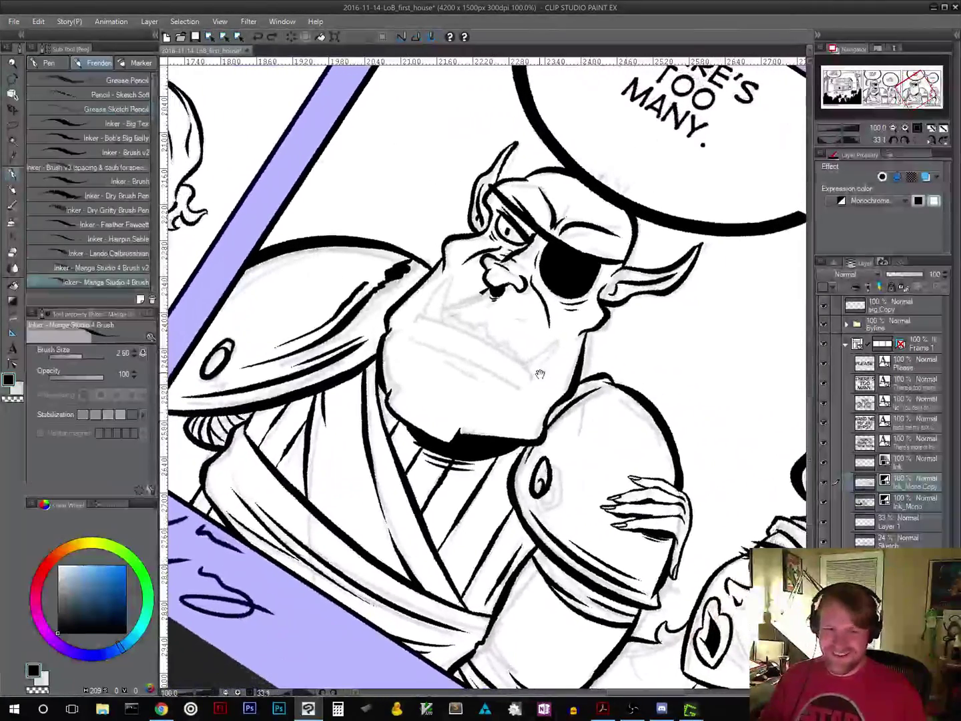
drag(568, 334, 491, 404)
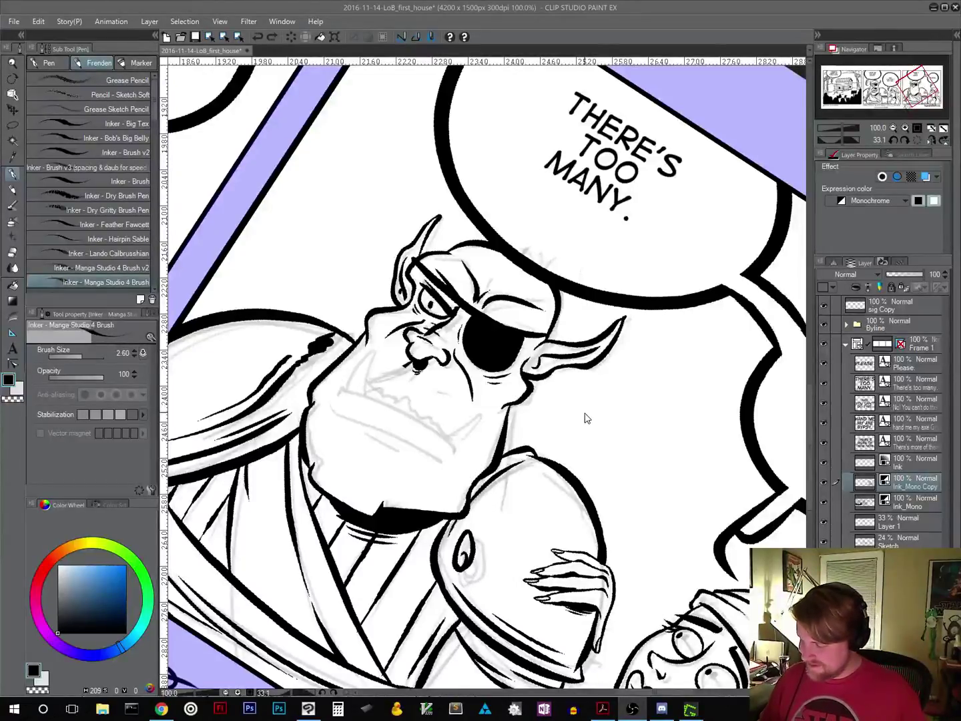
click(610, 11)
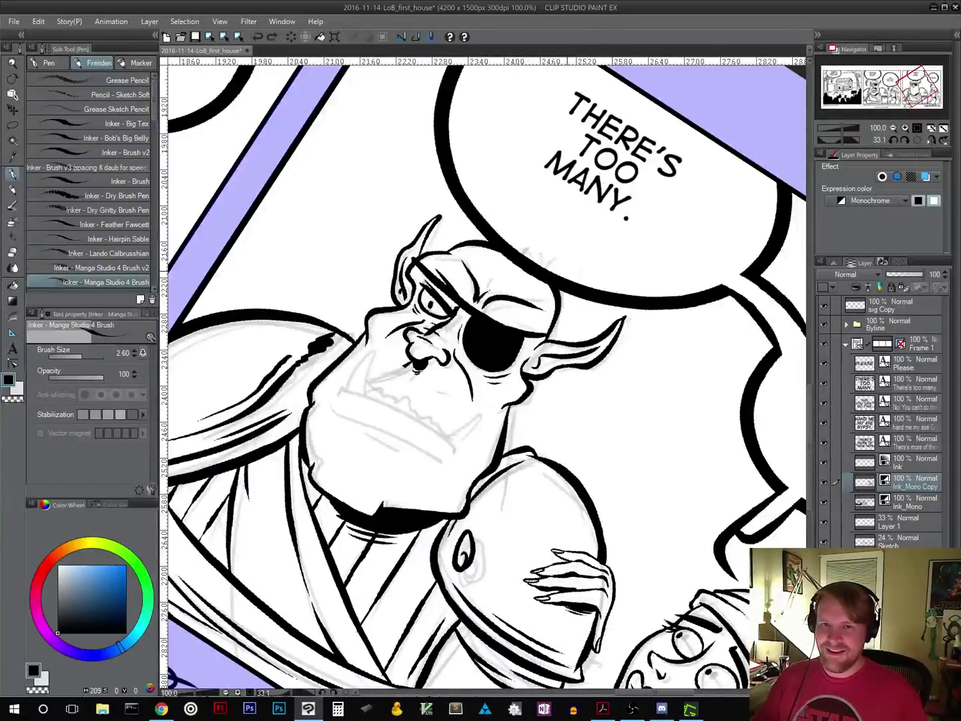
Step: Ink the third-panel ogre's closed mouth with a full lower lip and short crease lines beneath, with the canvas rotated to -14.5 degrees
mouse_move(586, 421)
mouse_down()
mouse_move(579, 429)
mouse_move(587, 438)
mouse_move(591, 422)
mouse_move(637, 438)
mouse_move(651, 360)
mouse_move(640, 310)
mouse_move(599, 338)
mouse_up()
key(r)
key(p)
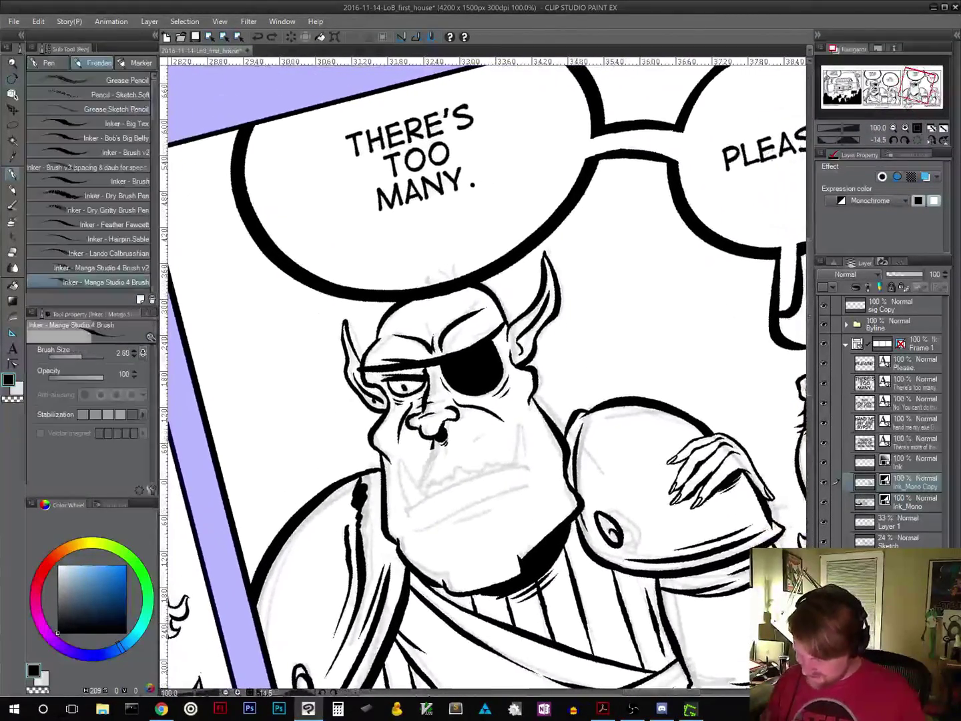
mouse_move(412, 509)
mouse_down()
mouse_move(486, 475)
mouse_move(537, 472)
mouse_up()
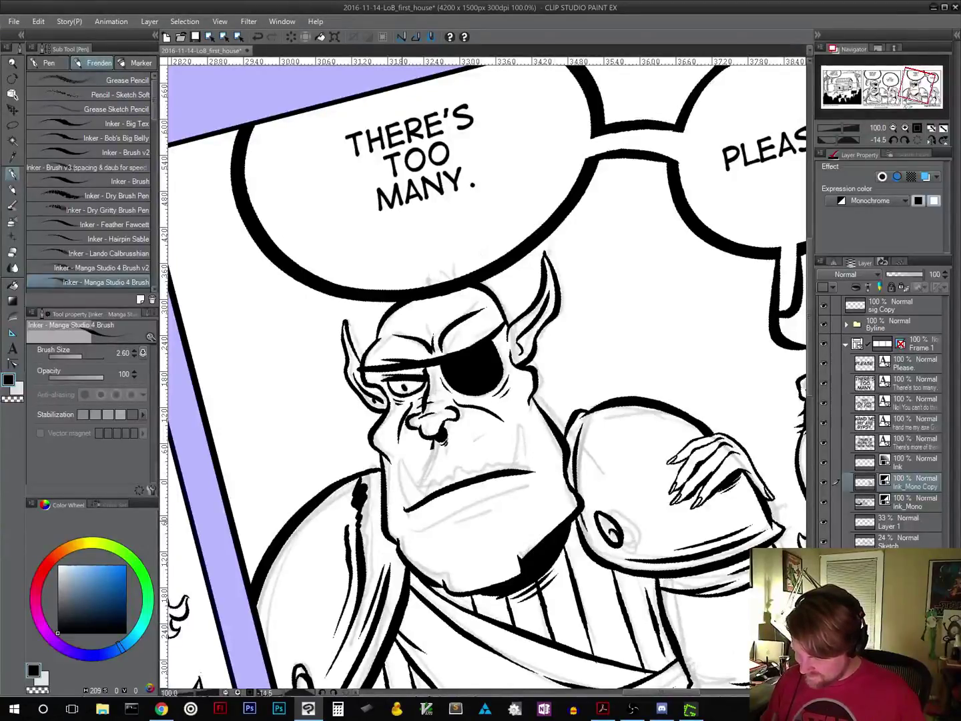
mouse_move(399, 518)
mouse_down()
mouse_move(410, 532)
mouse_move(542, 483)
mouse_up()
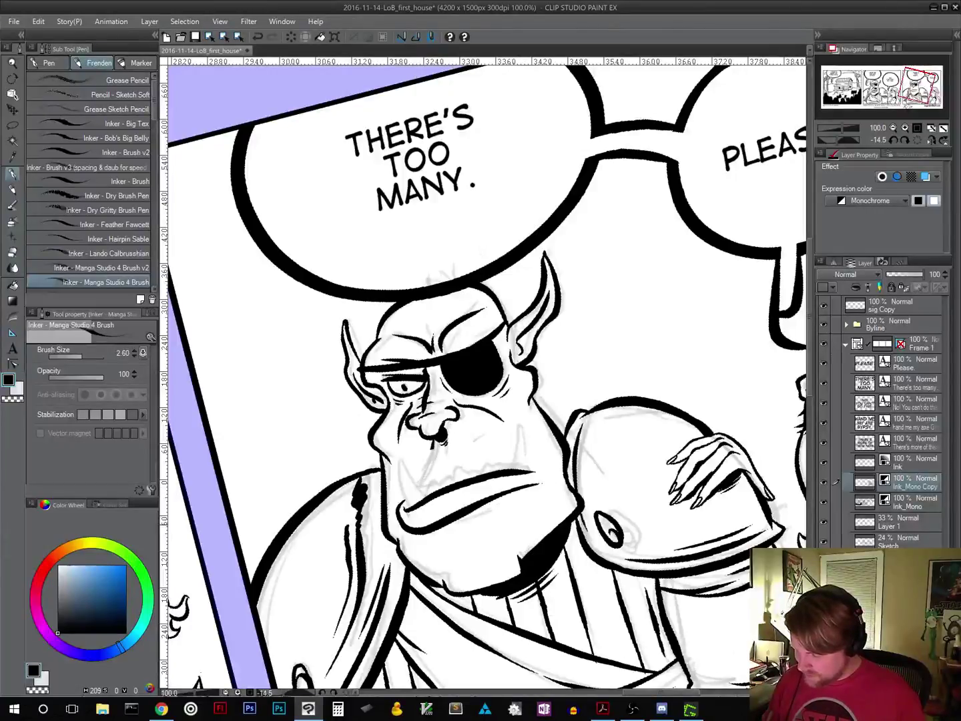
drag(453, 529, 500, 508)
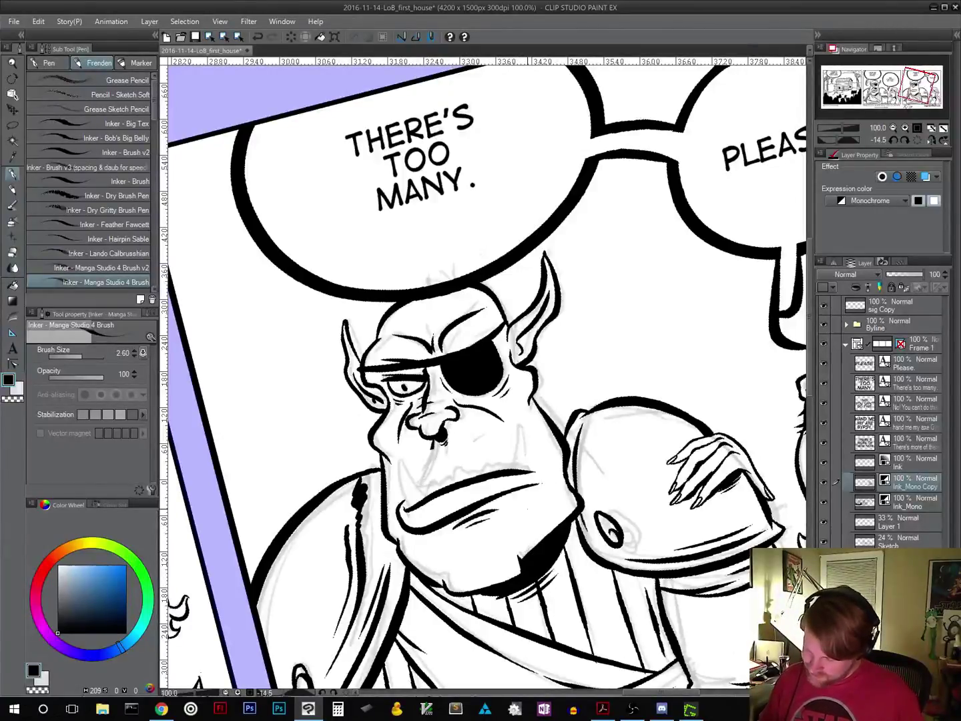
Step: Ink two tusks and a jagged row of lower teeth rising above the third-panel ogre's lip
drag(601, 200, 641, 301)
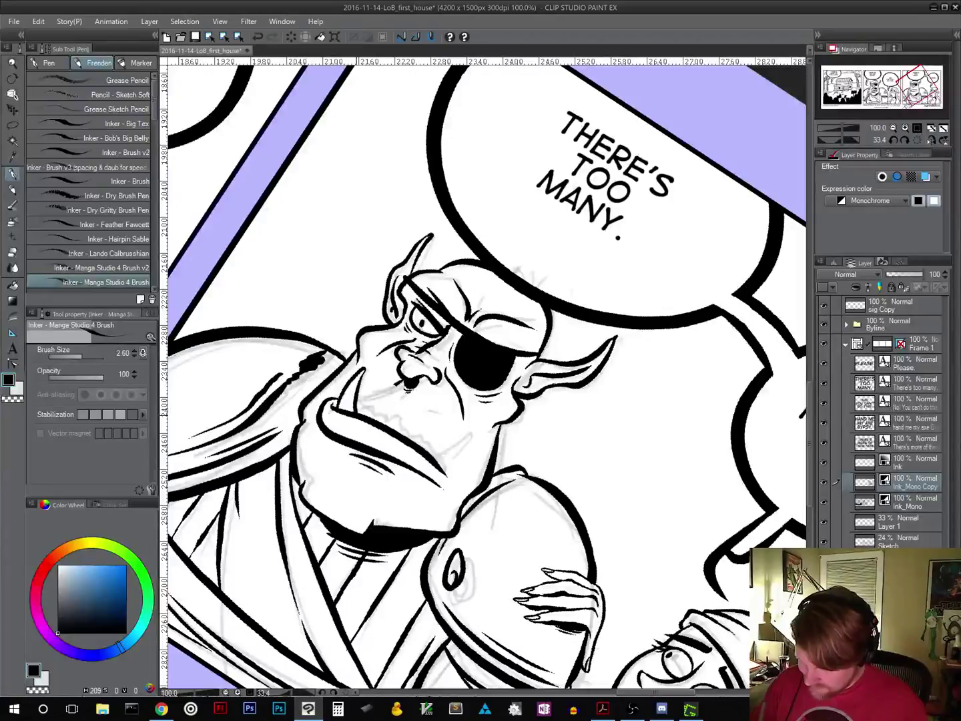
key(r)
drag(612, 457, 651, 334)
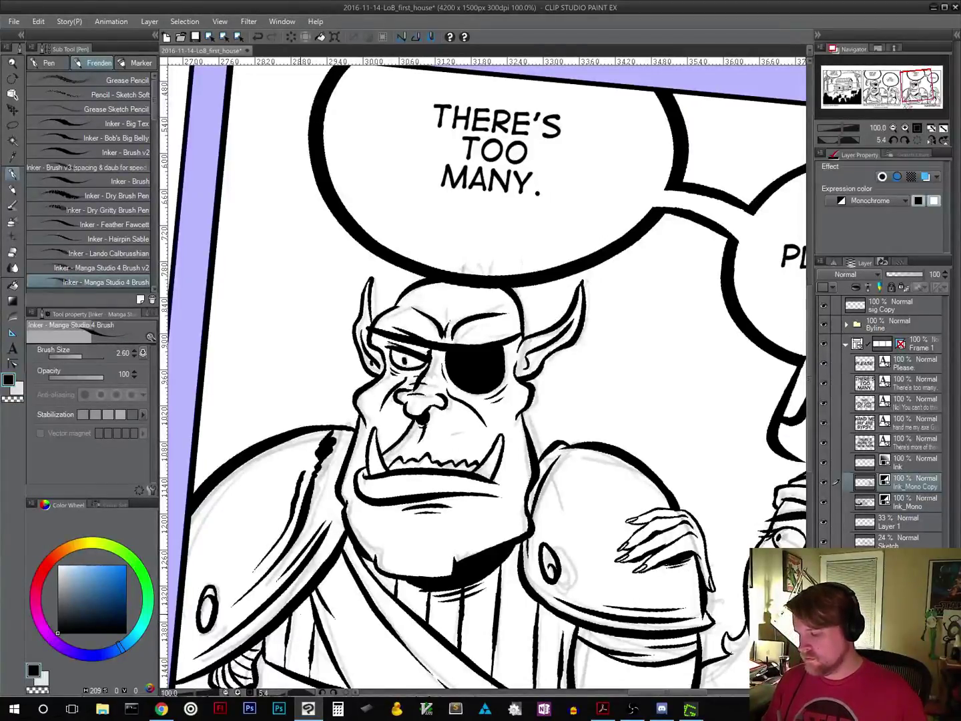
key(ctrl+z)
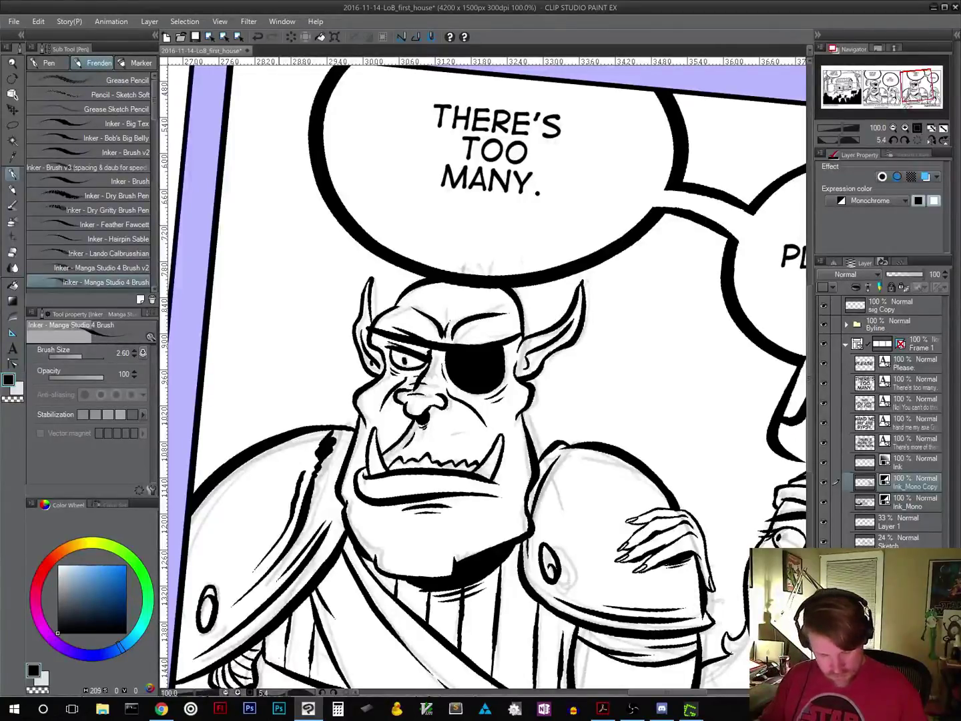
Step: Erase the woman's hand from the third-panel ogre's shoulder pad and re-ink the missing outline with the canvas rotated to -109.2 degrees
drag(707, 420, 413, 245)
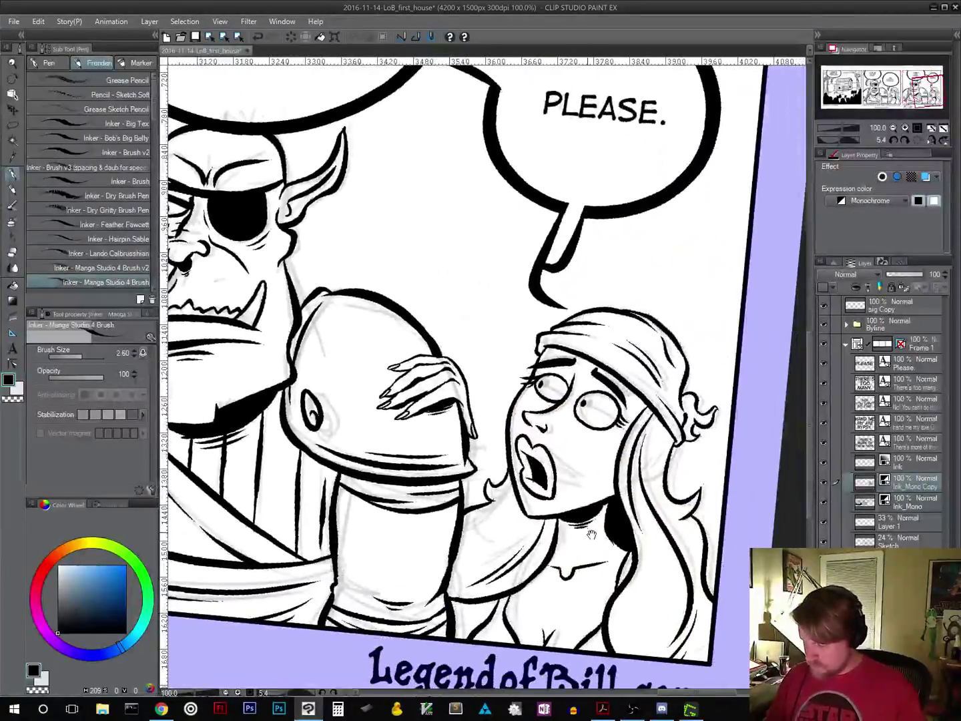
drag(591, 534, 646, 547)
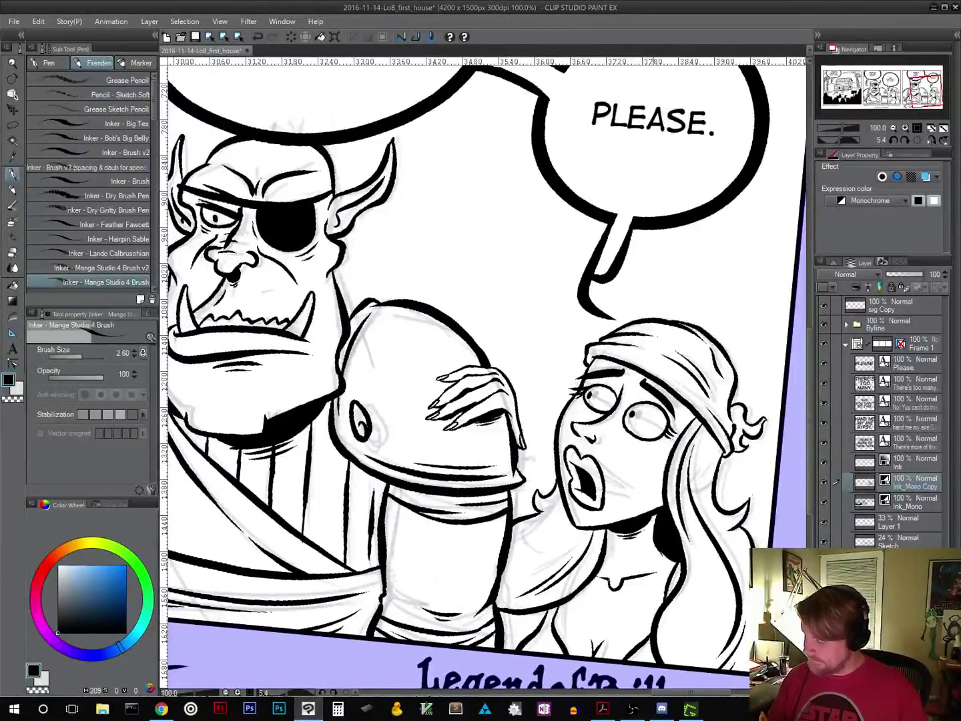
mouse_move(470, 425)
mouse_down()
mouse_move(431, 423)
mouse_move(454, 376)
mouse_move(446, 372)
mouse_move(499, 367)
mouse_move(464, 367)
mouse_move(475, 403)
mouse_move(491, 423)
mouse_move(494, 407)
mouse_move(518, 404)
mouse_move(529, 444)
mouse_move(508, 406)
mouse_move(539, 477)
mouse_up()
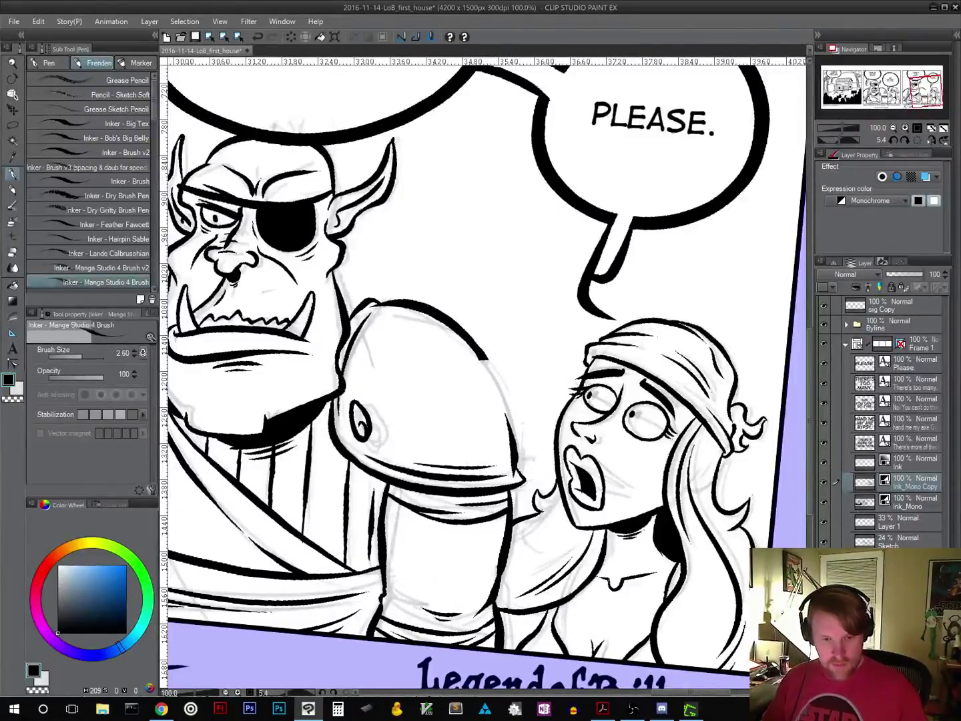
key(r)
drag(666, 403, 431, 196)
key(p)
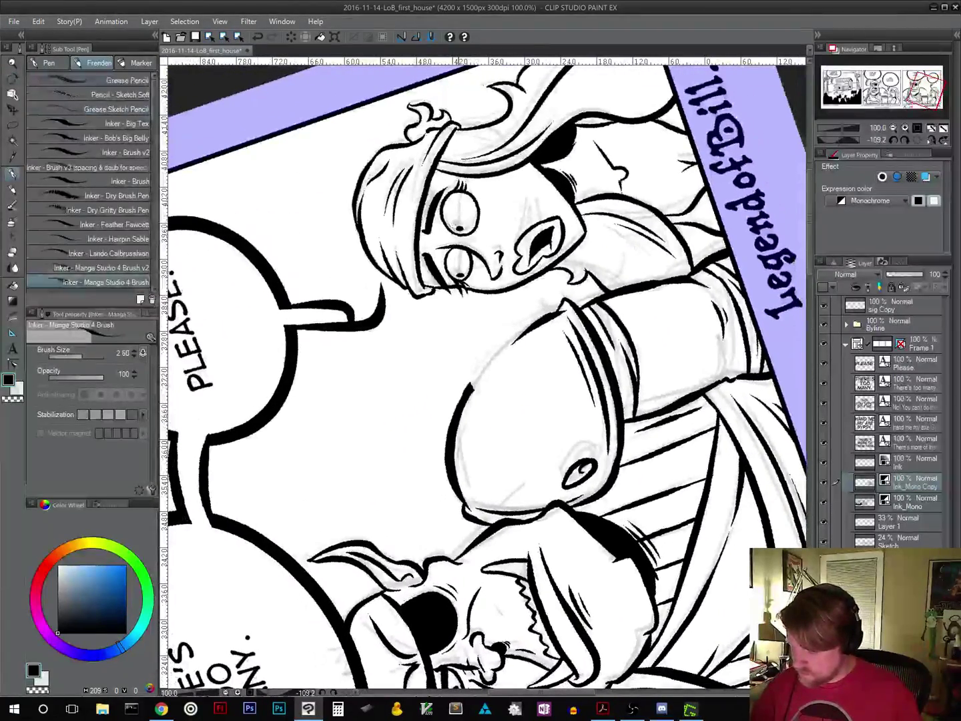
drag(297, 338, 350, 330)
drag(470, 386, 544, 314)
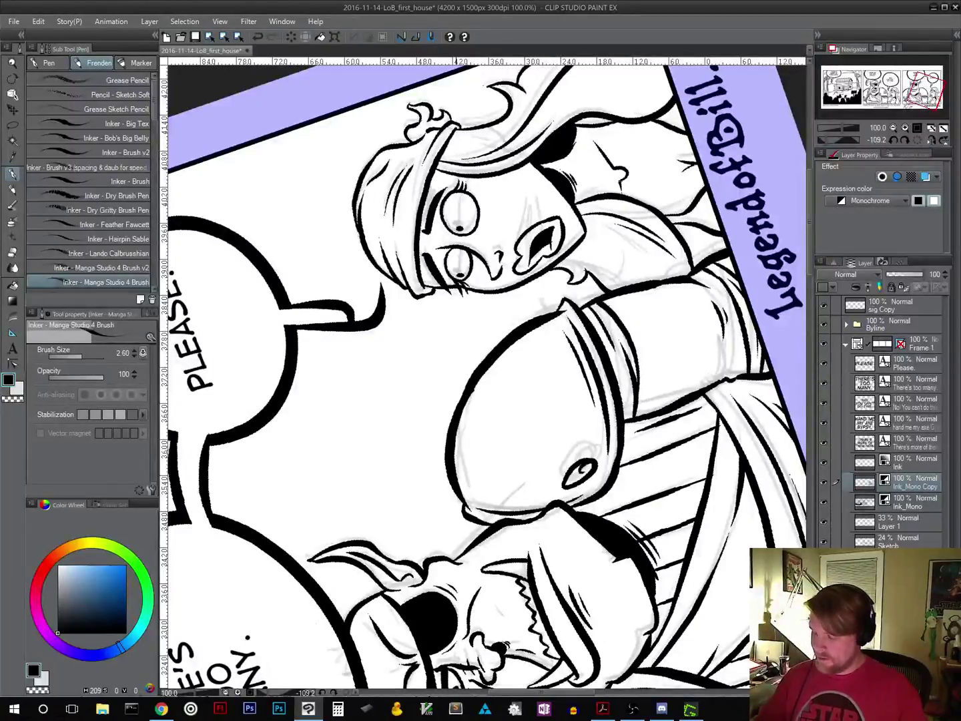
Step: Ink a jagged contour line inside the third-panel shoulder pad's outer edge and two thin diagonal scratch lines near the ogre's jaw
mouse_move(468, 486)
mouse_down()
mouse_move(461, 441)
mouse_move(503, 370)
mouse_up()
drag(472, 443, 494, 403)
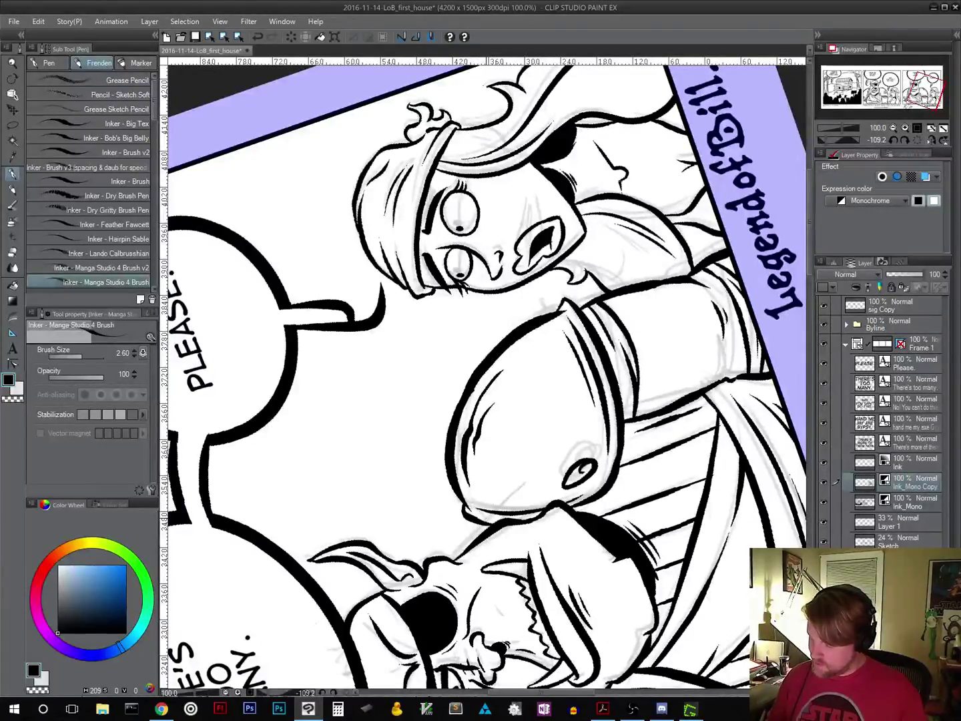
drag(545, 469, 495, 509)
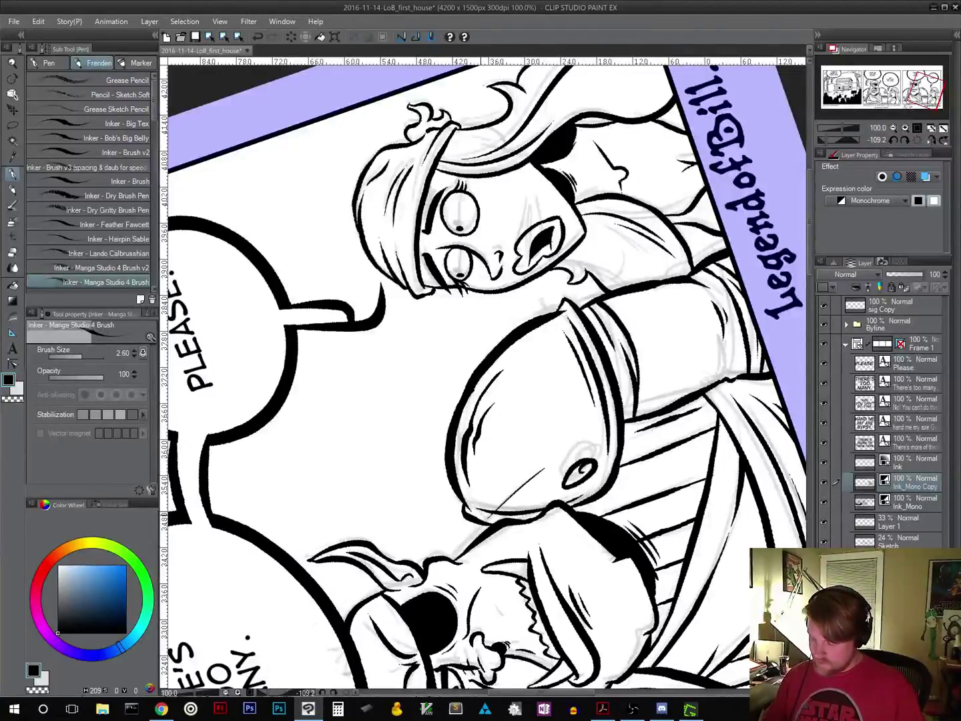
drag(530, 471, 481, 517)
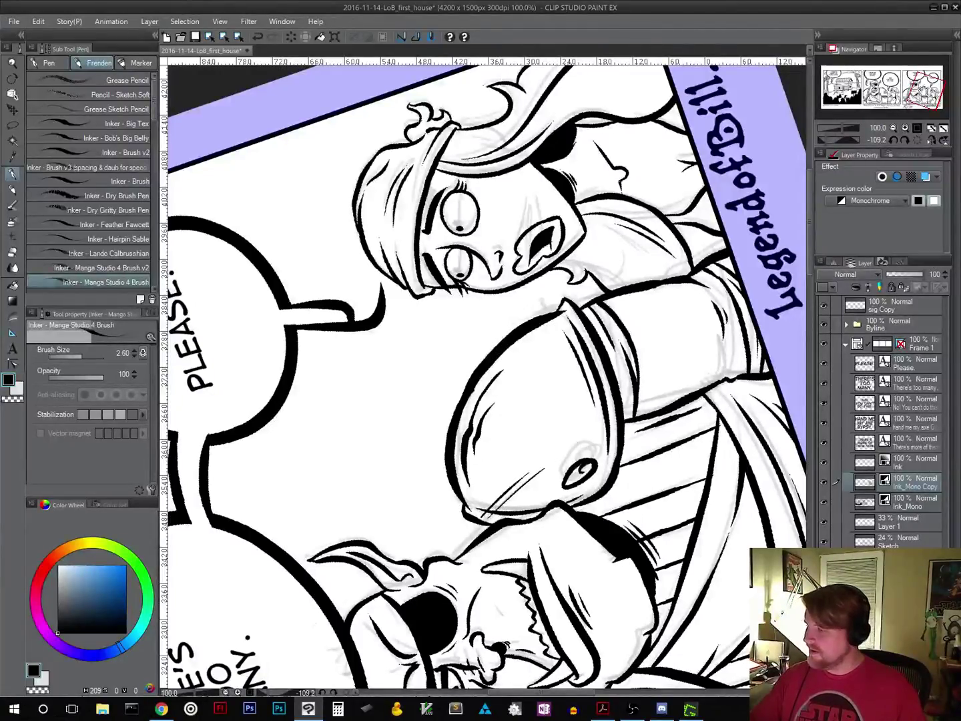
Step: Ink matching diagonal scratch lines and an inner contour line on the second-panel ogre's shoulder pad beneath the woman's hand
drag(880, 100, 865, 107)
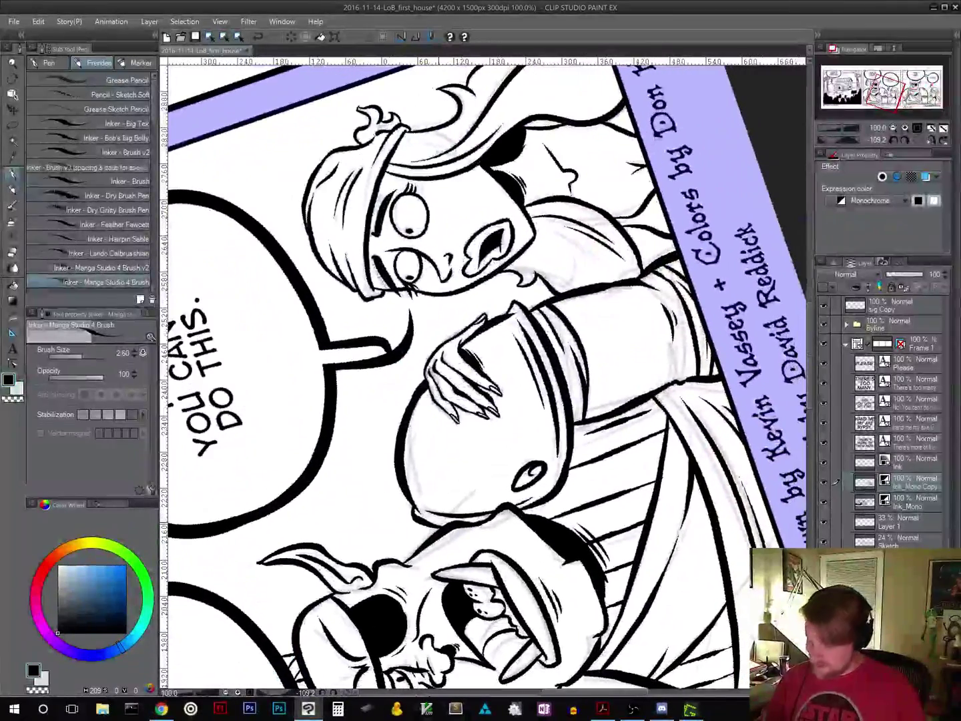
drag(475, 493, 448, 515)
drag(487, 481, 441, 513)
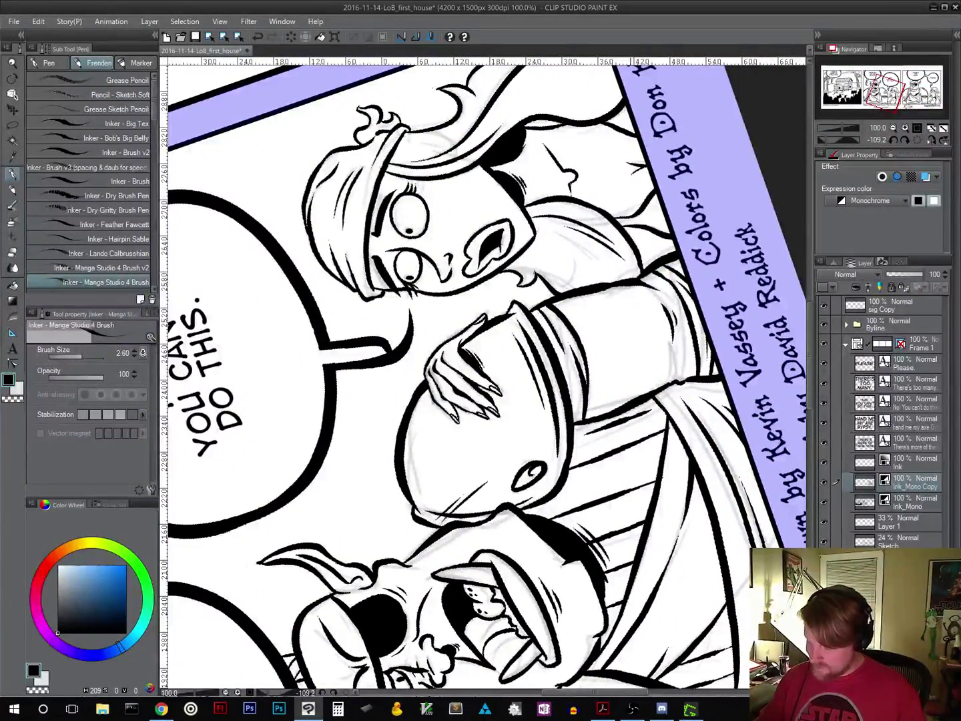
drag(894, 100, 854, 118)
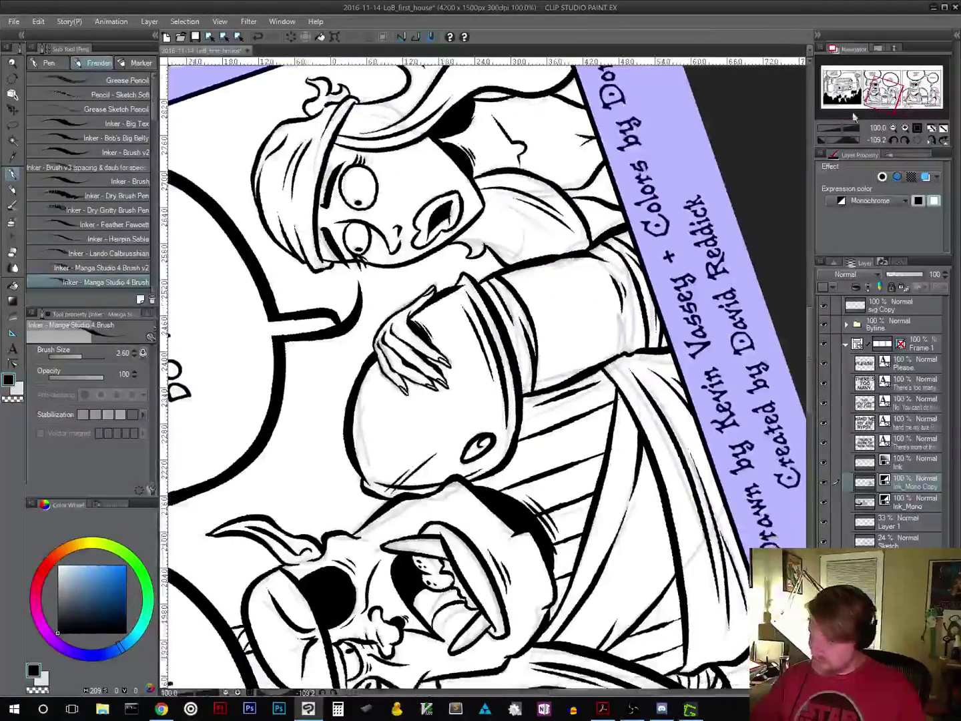
drag(370, 466, 367, 394)
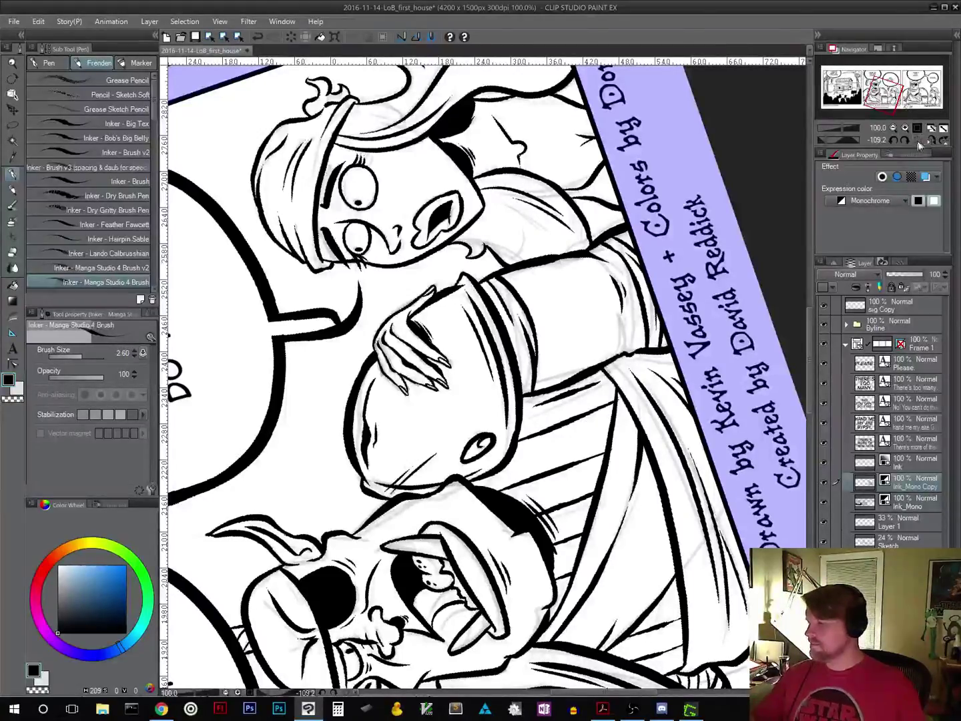
Step: Remove the third-panel woman's pupils and ink half-lowered eyelids with new pupils, with the canvas rotated to -42 degrees
key(ctrl+@)
scroll(529, 412, right, 10)
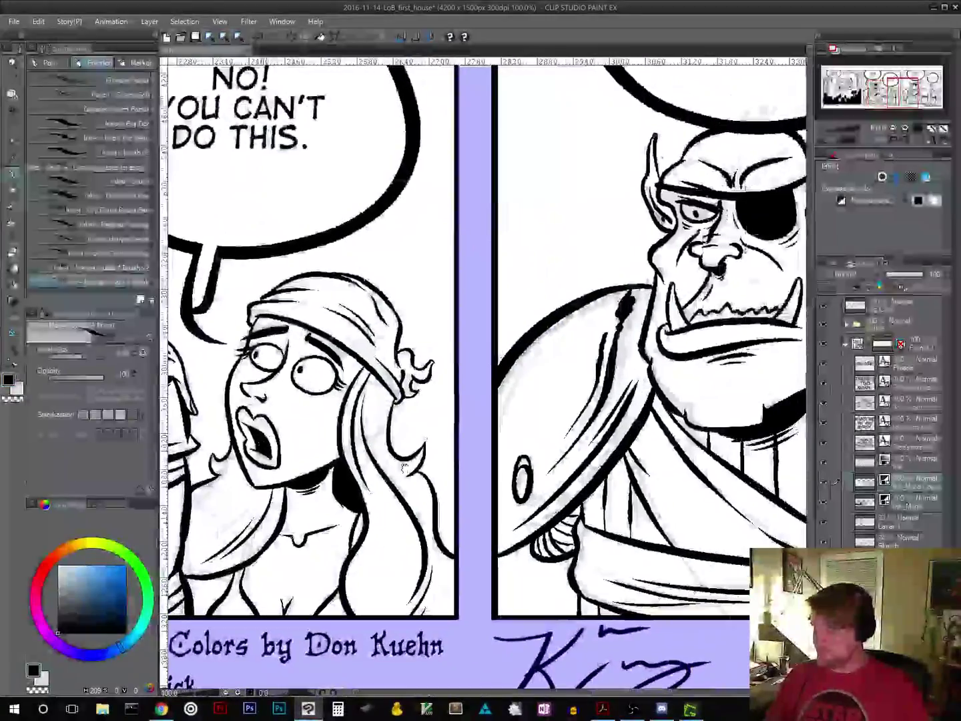
scroll(573, 534, right, 5)
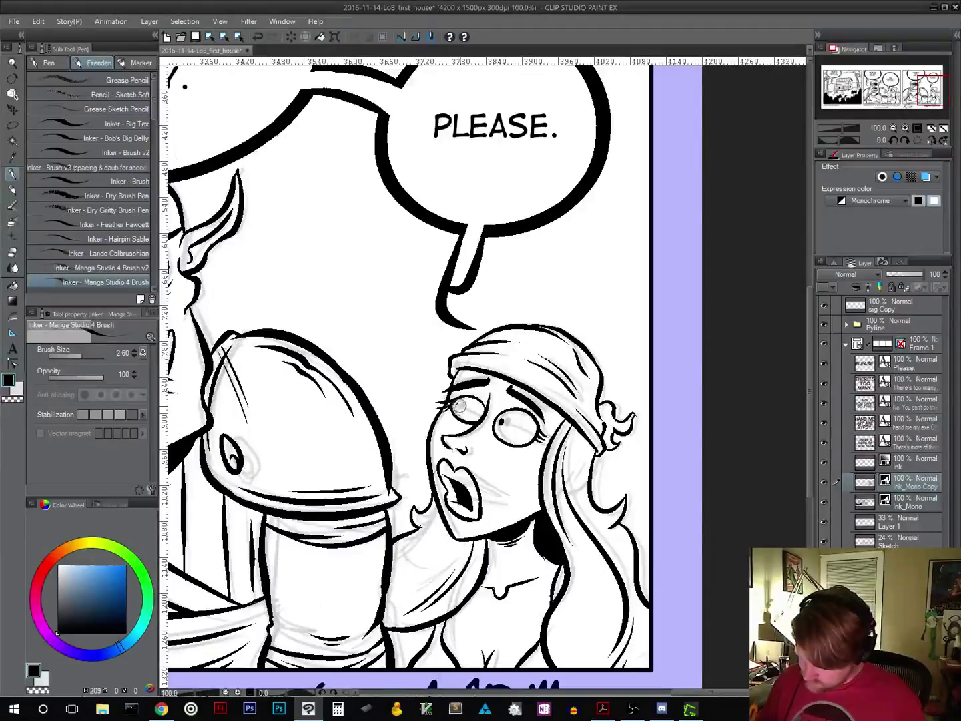
key(ctrl+z)
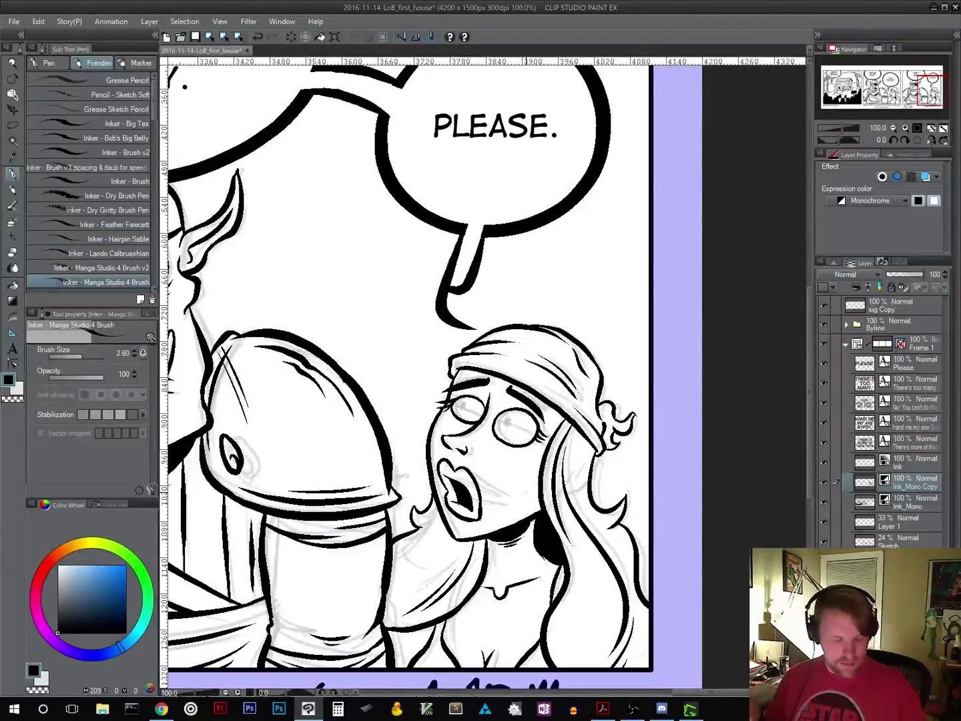
drag(601, 374, 572, 297)
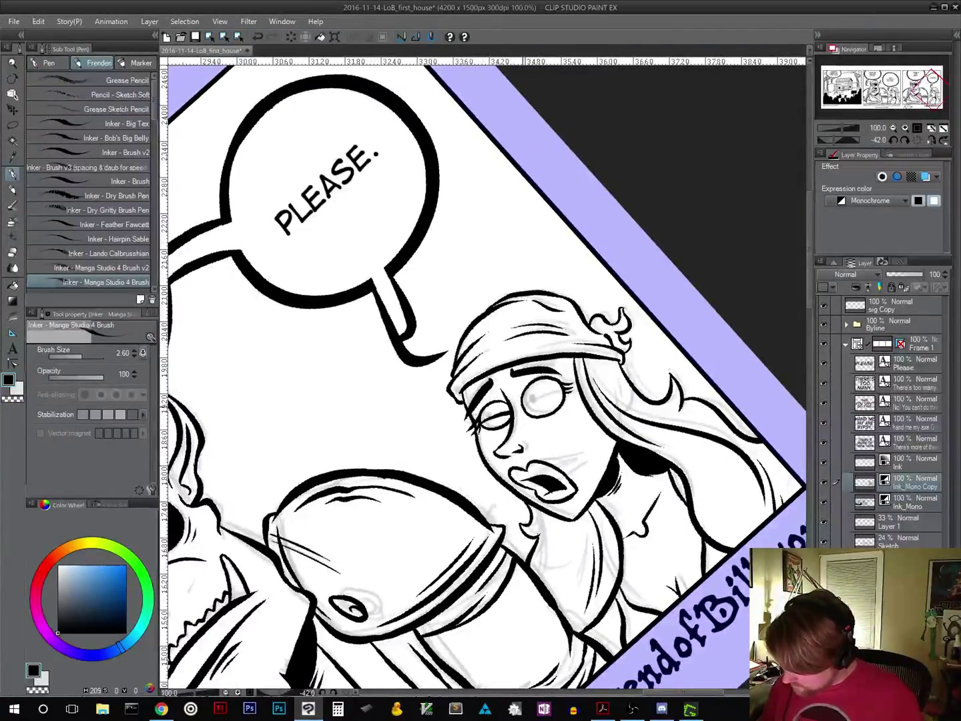
drag(527, 405, 562, 390)
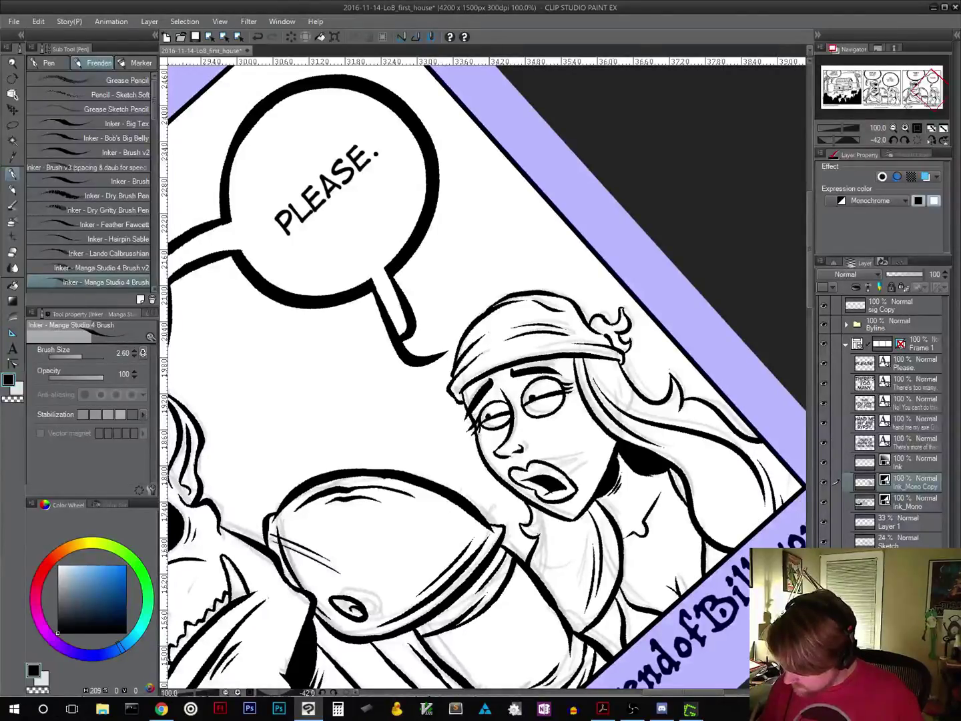
Step: Erase the third-panel woman's open mouth and ink a nearly closed, slanted mouth with the canvas rotated to -48.6 degrees
drag(487, 374, 424, 266)
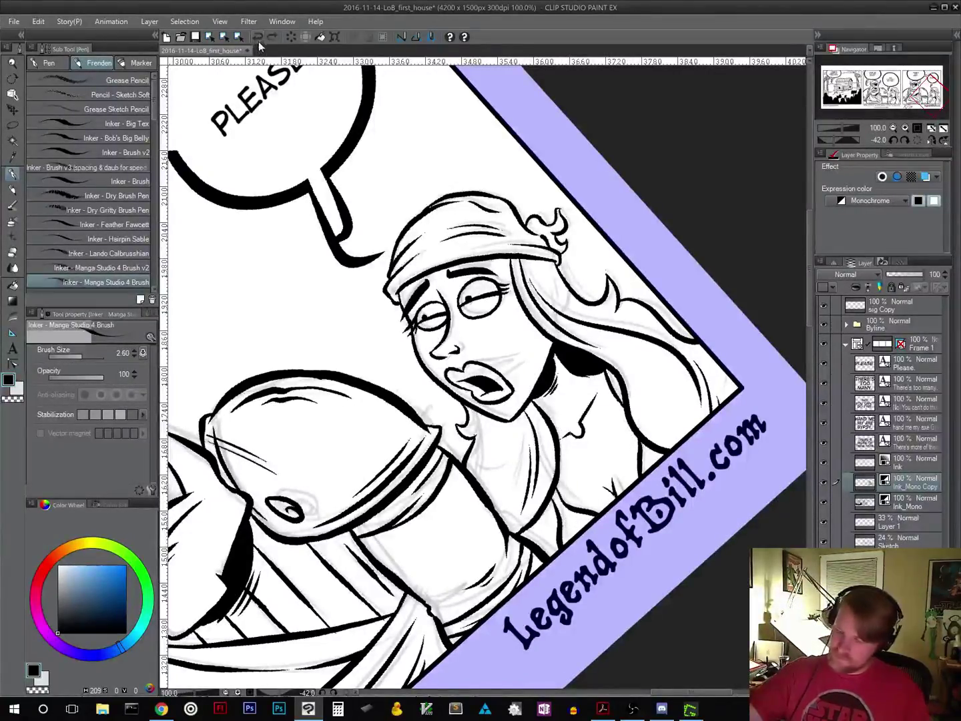
key(r)
mouse_move(587, 280)
mouse_down()
mouse_move(466, 377)
mouse_move(477, 389)
mouse_move(496, 374)
mouse_move(467, 344)
mouse_up()
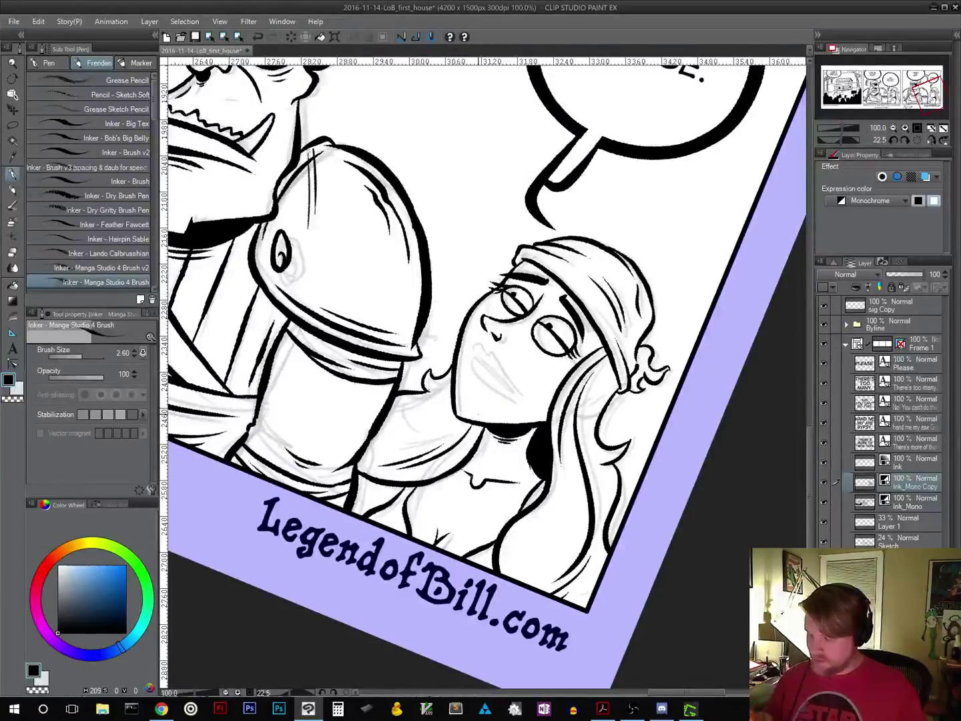
key(r)
mouse_move(668, 347)
mouse_down()
mouse_move(664, 295)
mouse_move(621, 233)
mouse_up()
key(p)
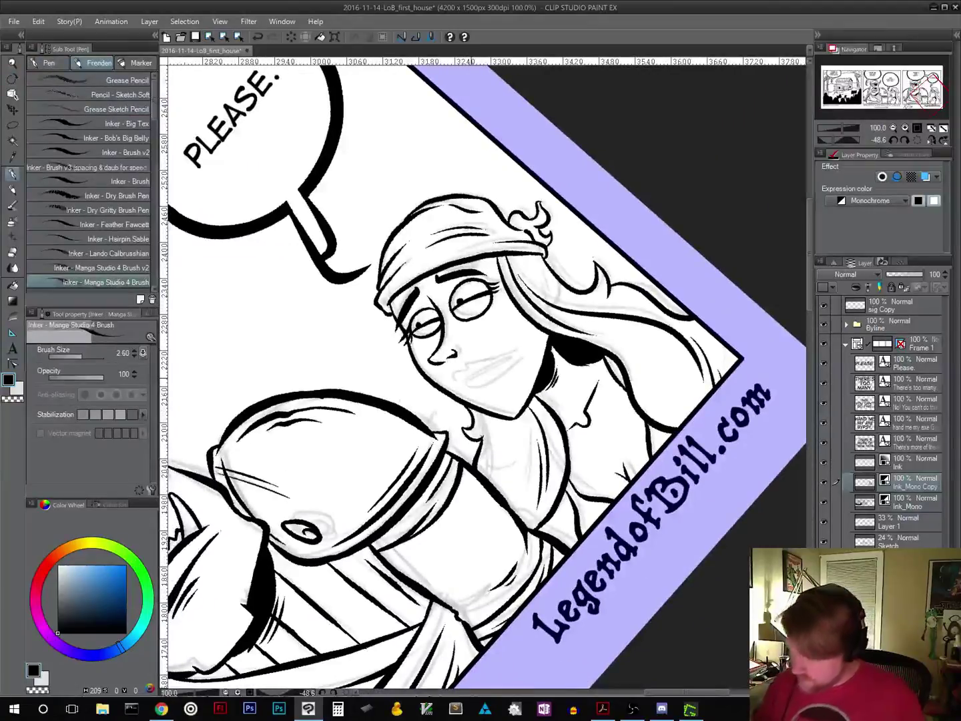
mouse_move(465, 381)
mouse_down()
mouse_move(503, 358)
mouse_move(477, 375)
mouse_move(494, 367)
mouse_up()
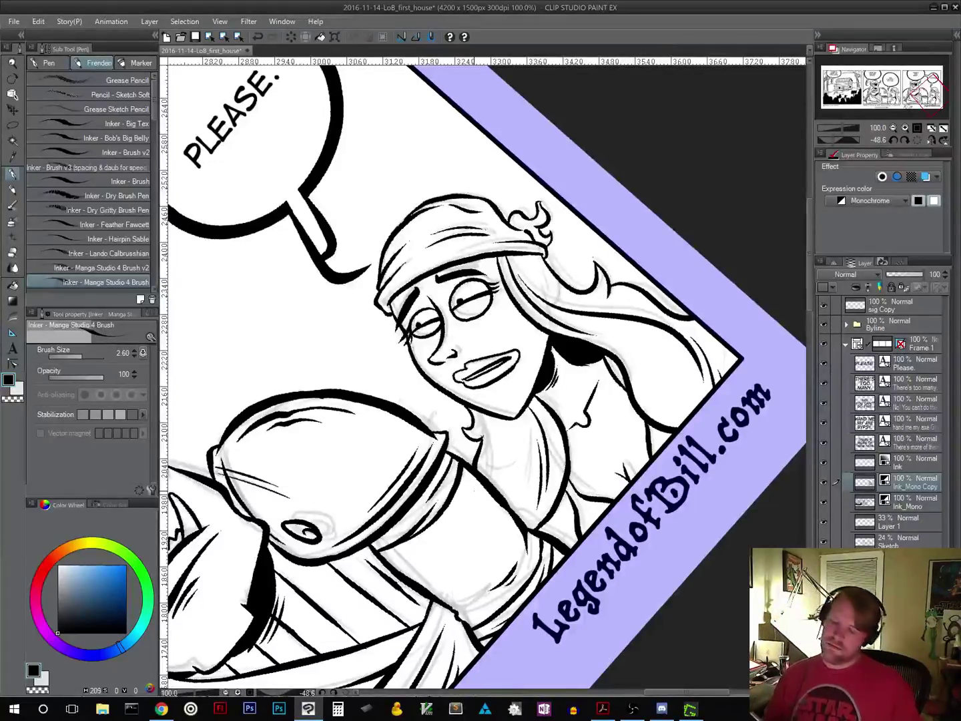
key(r)
drag(658, 394, 627, 419)
key(p)
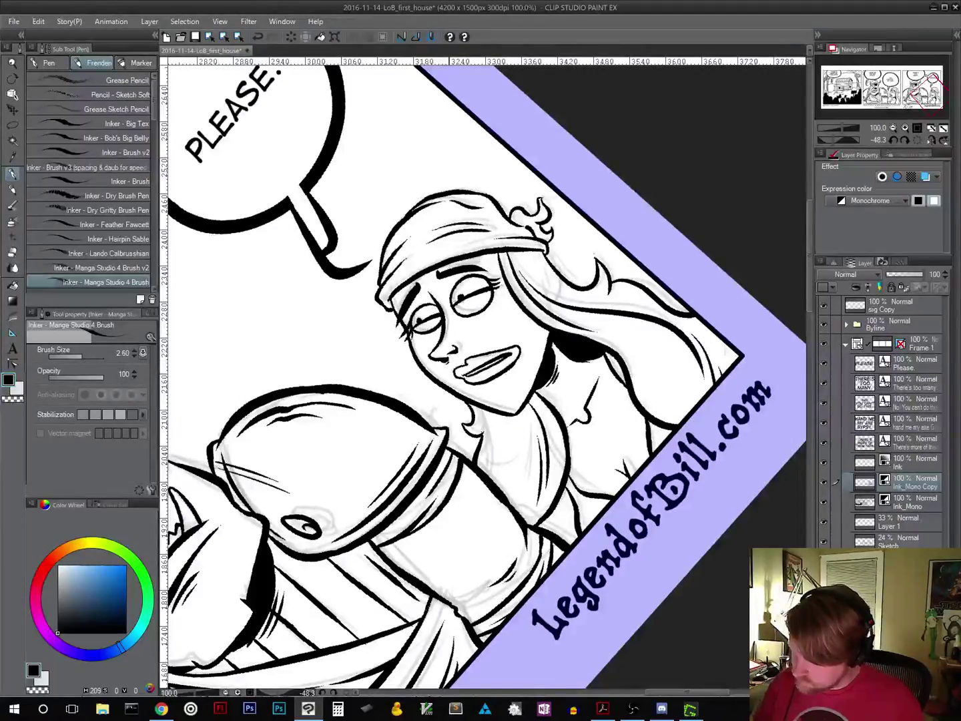
key(ctrl+z)
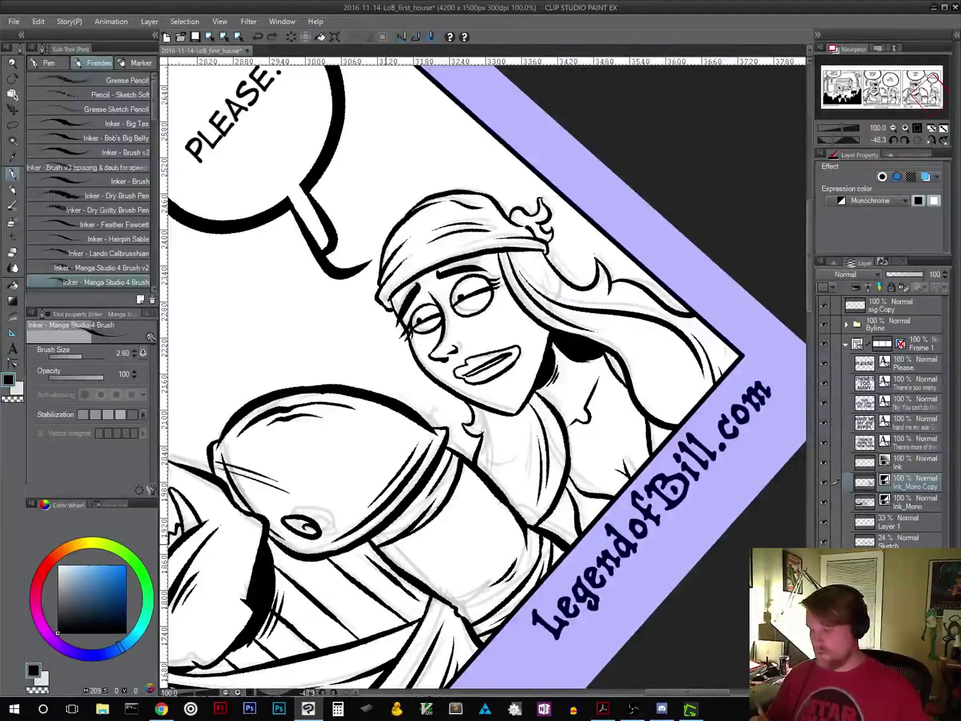
key(ctrl+z)
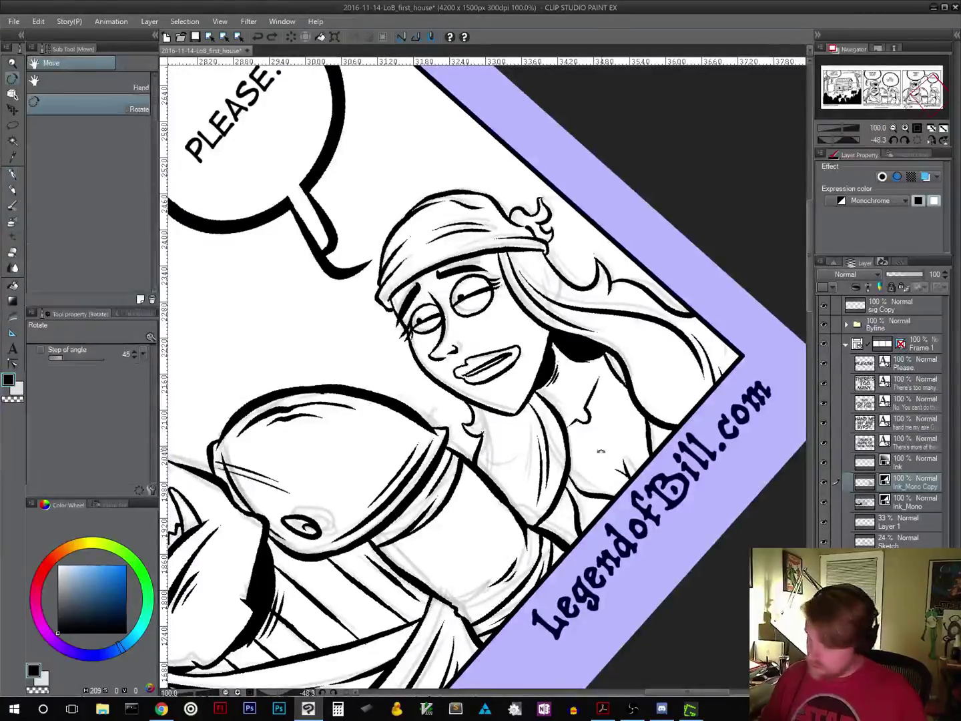
Step: Reset the canvas rotation to 0 degrees and zoom out to 50% to review the whole third panel
drag(601, 201, 694, 401)
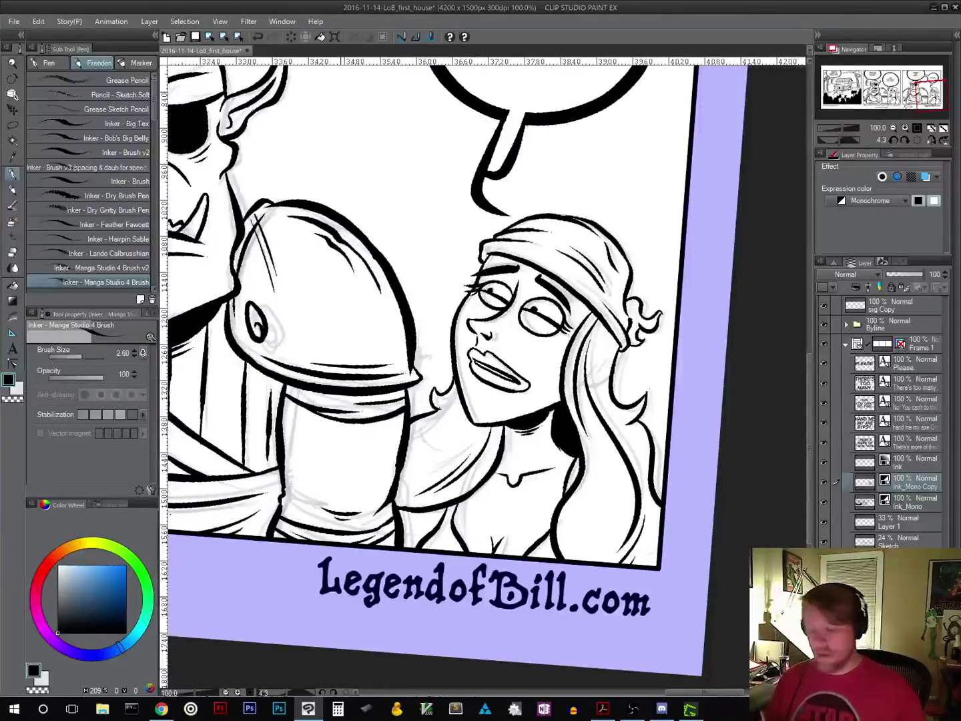
click(918, 140)
click(892, 128)
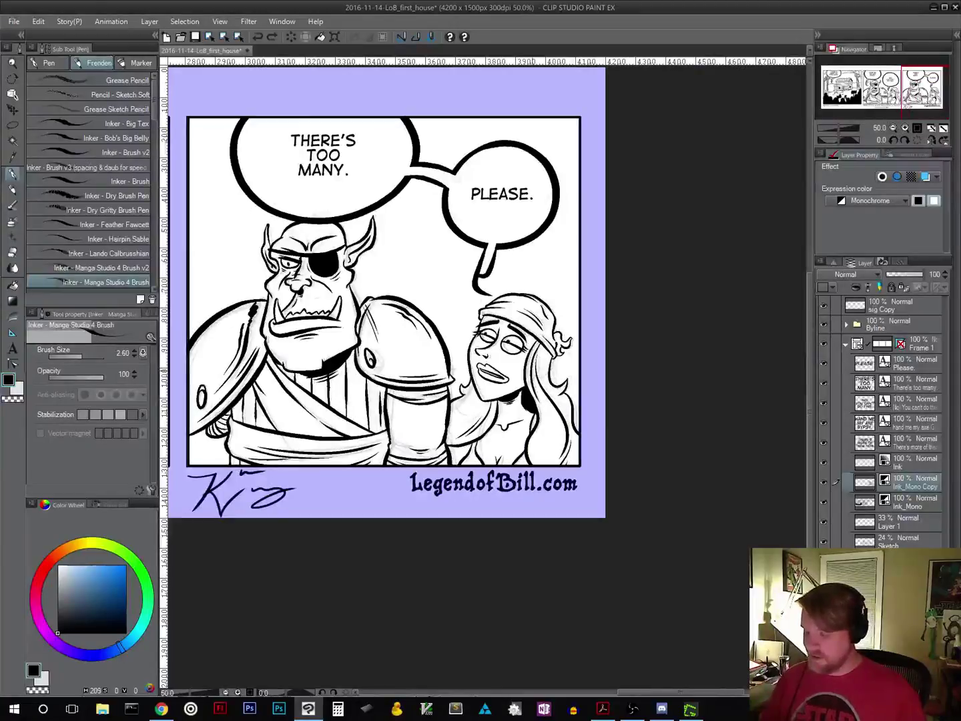
Step: Examine the inks and lettering of all three comic panels, up close and as a whole strip
drag(471, 417, 655, 438)
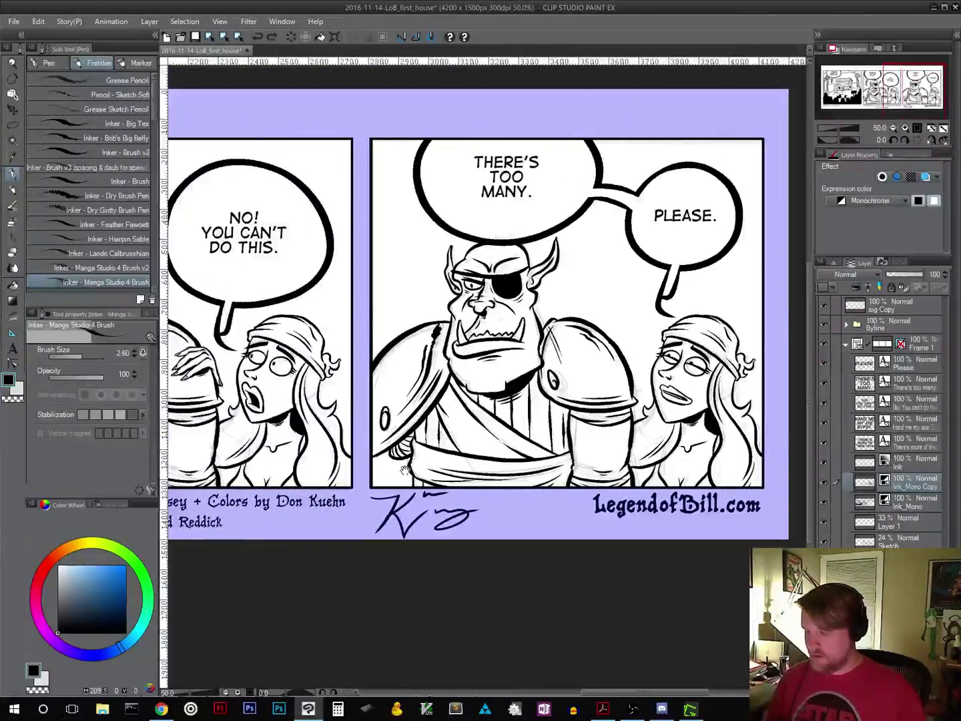
drag(404, 470, 653, 450)
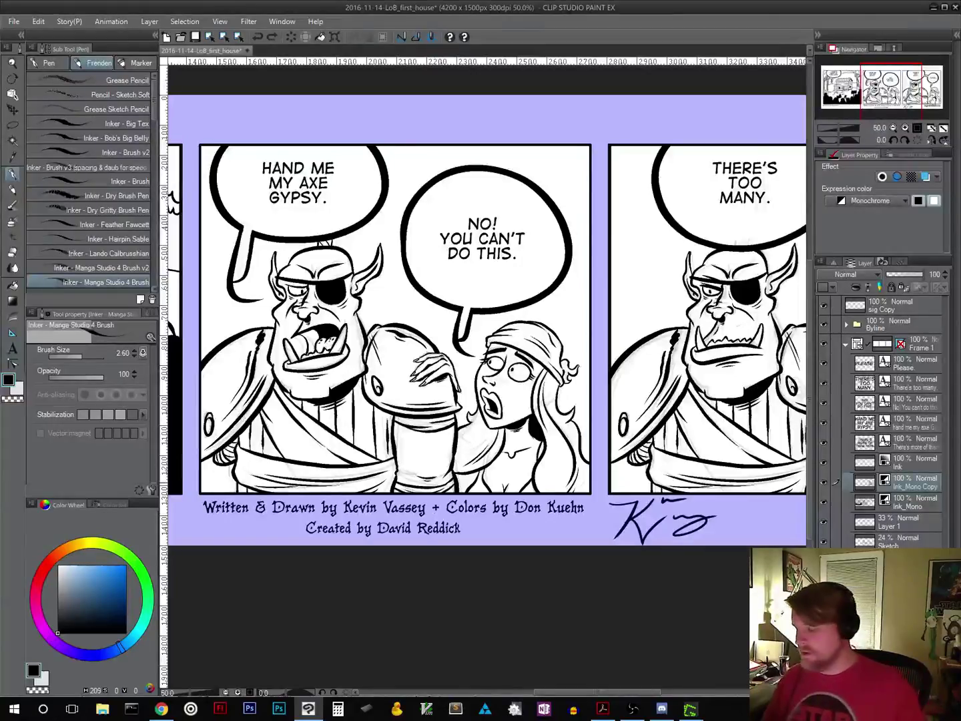
drag(682, 484, 594, 509)
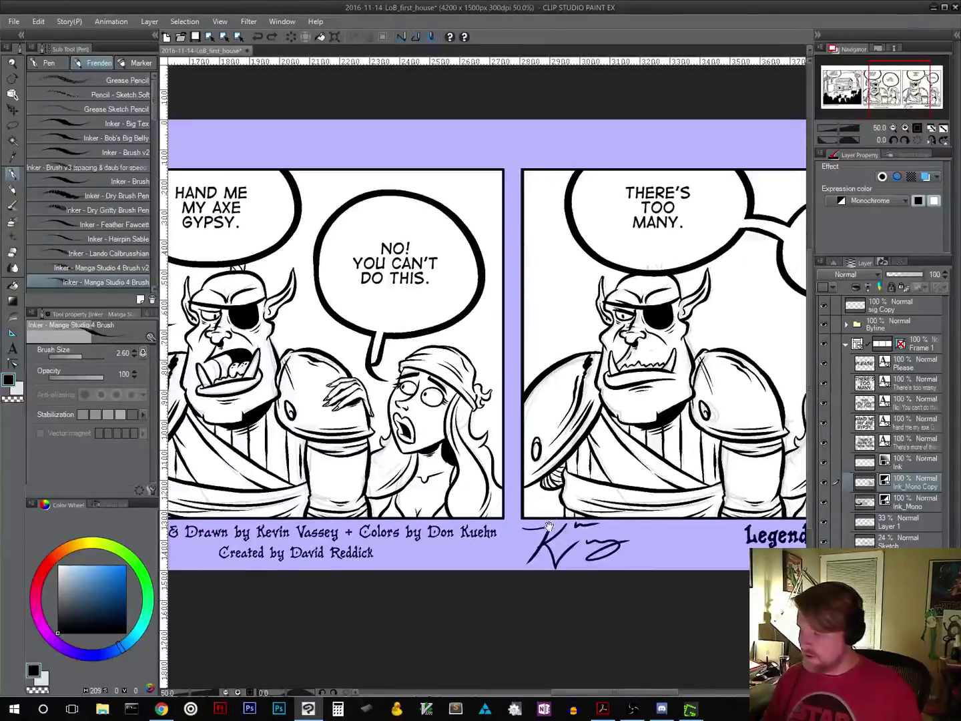
drag(404, 455, 537, 438)
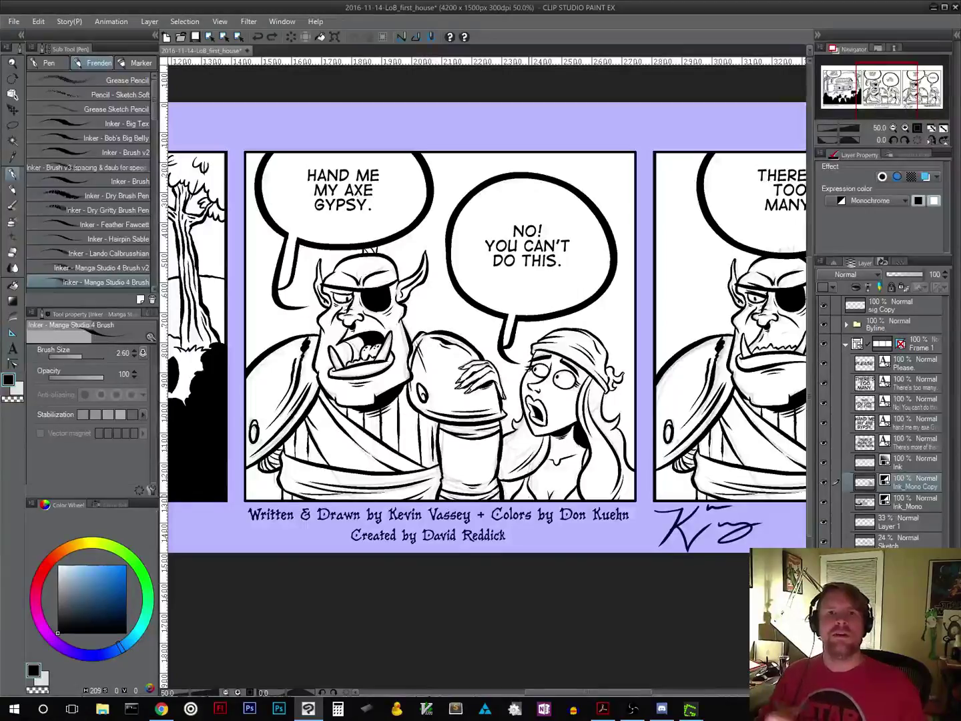
drag(375, 364, 707, 322)
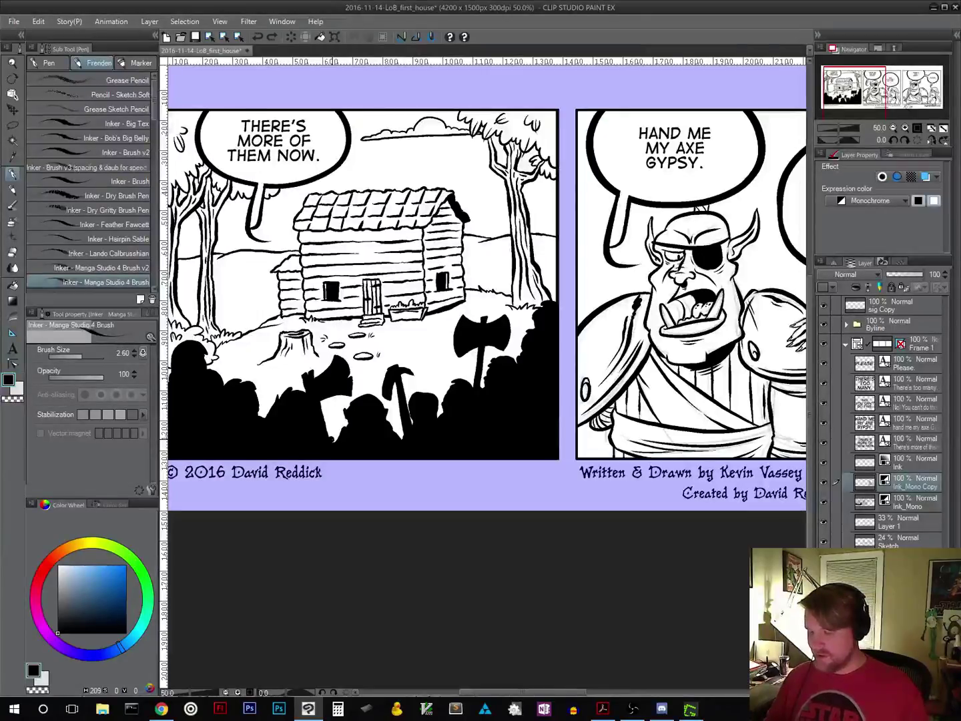
drag(694, 370, 375, 440)
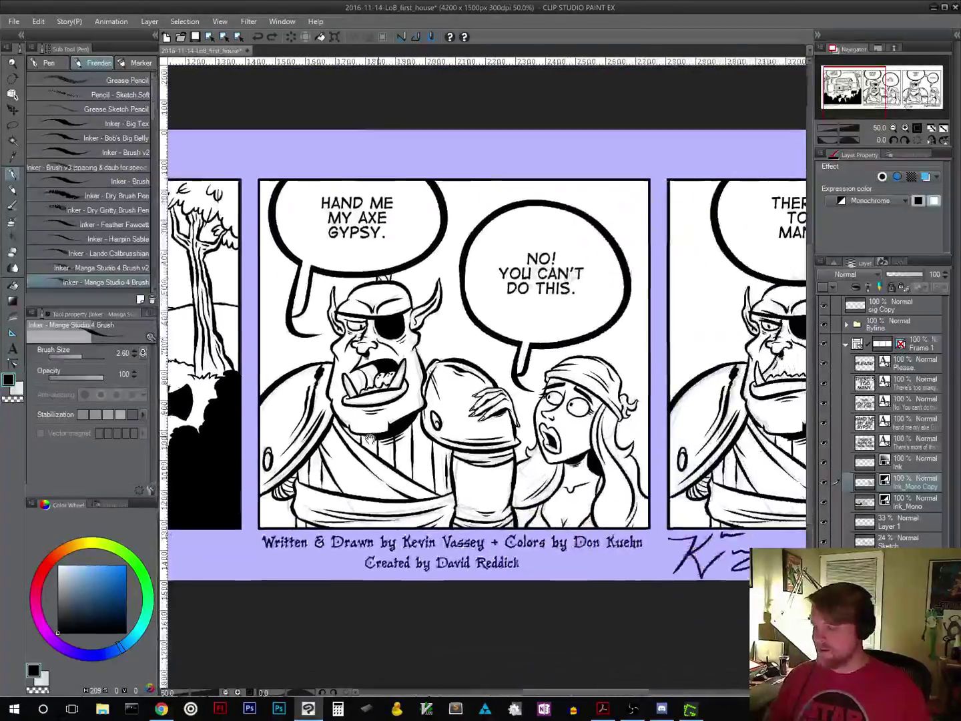
drag(798, 348, 740, 332)
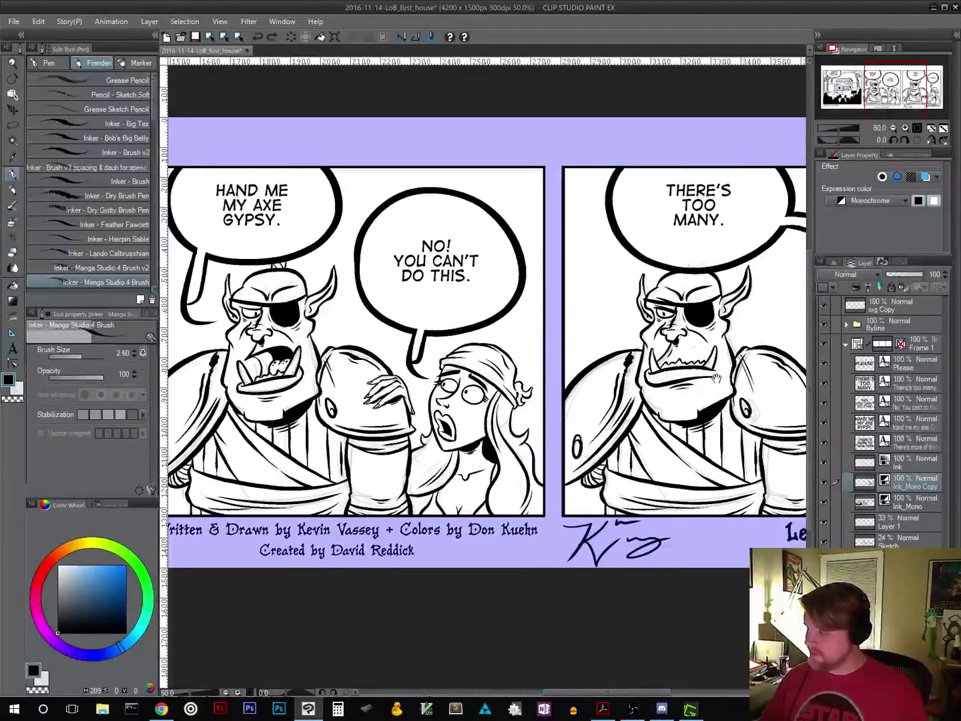
drag(697, 395, 304, 538)
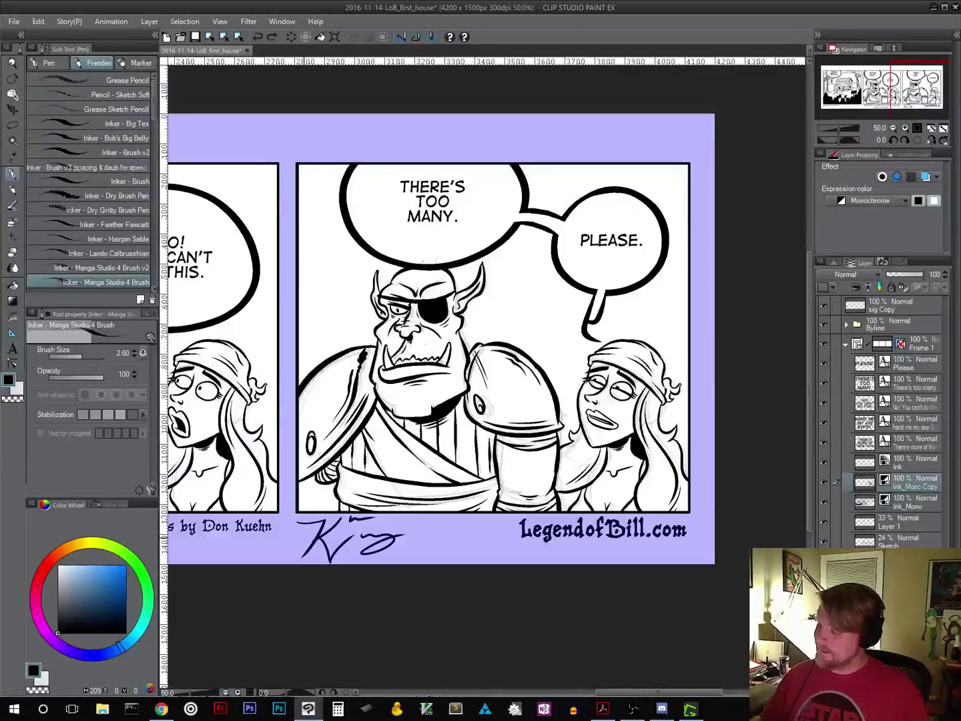
click(893, 127)
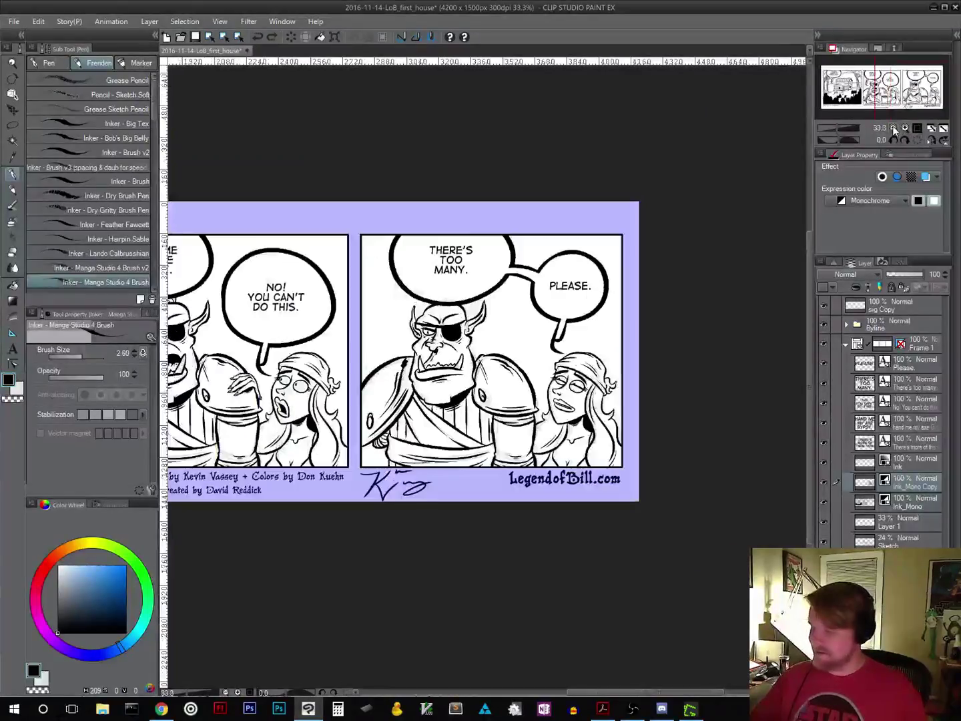
click(892, 128)
click(893, 127)
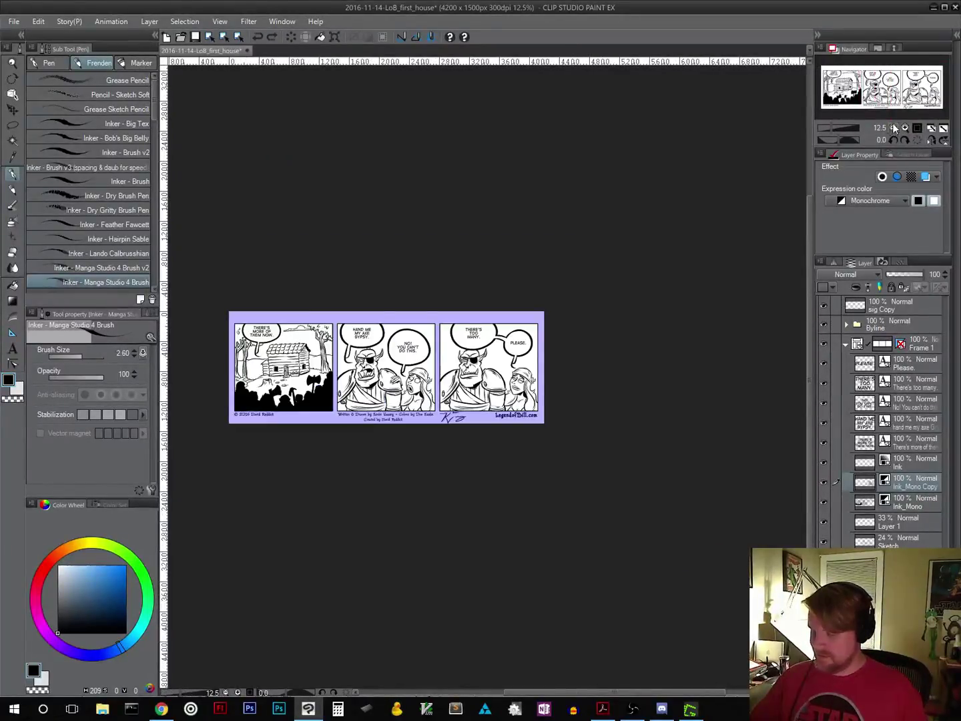
drag(478, 489, 521, 494)
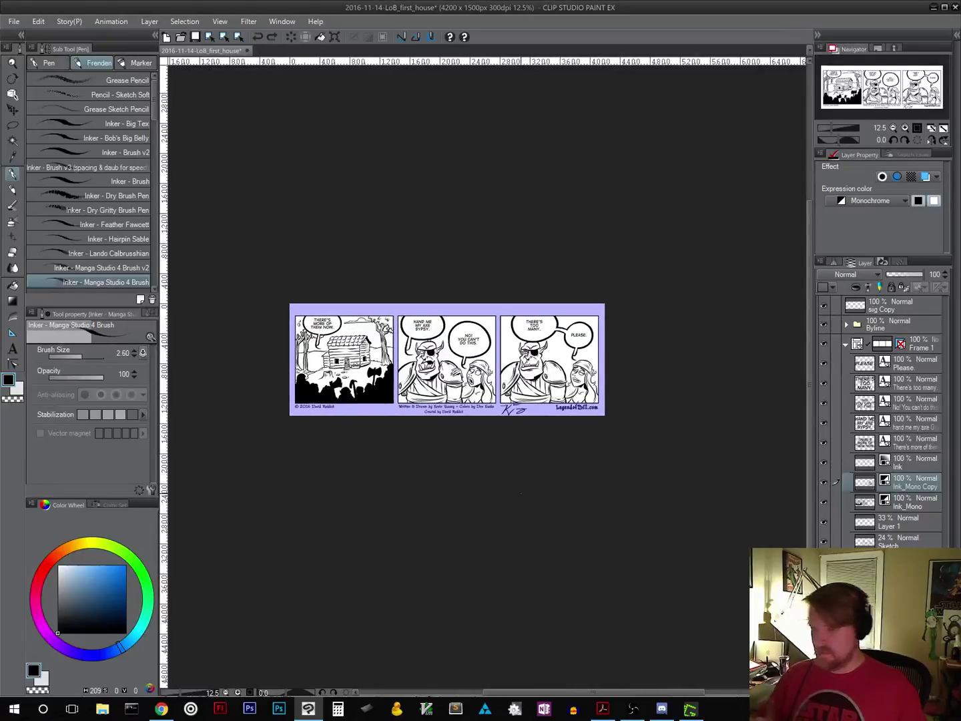
Step: Save the comic file and merge the Ink_Mono Copy layer down into the Ink_Mono layer
click(197, 38)
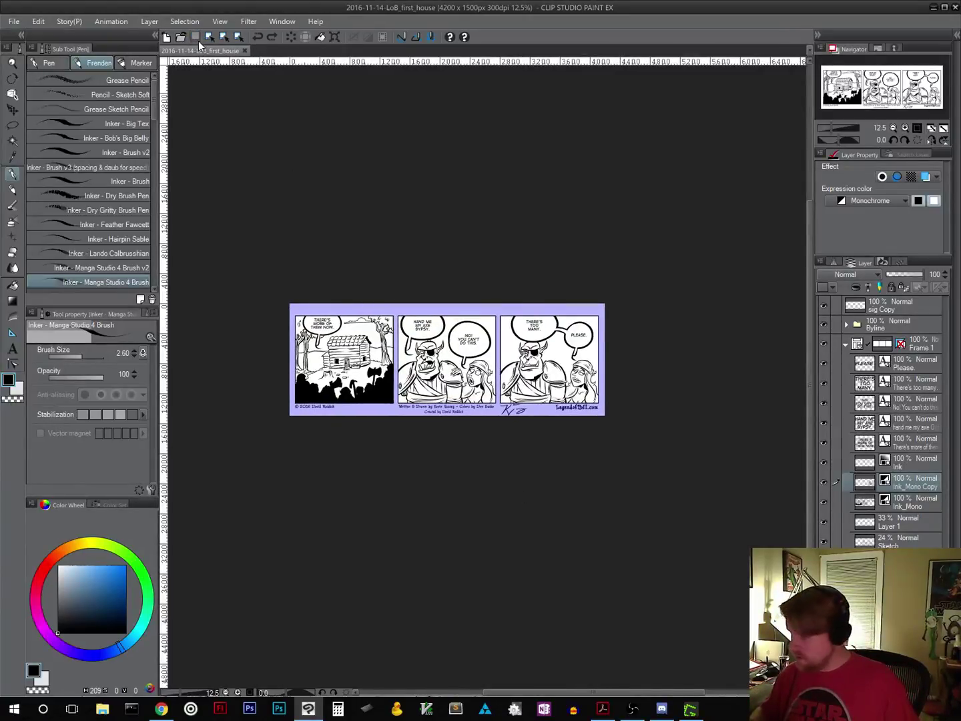
click(885, 462)
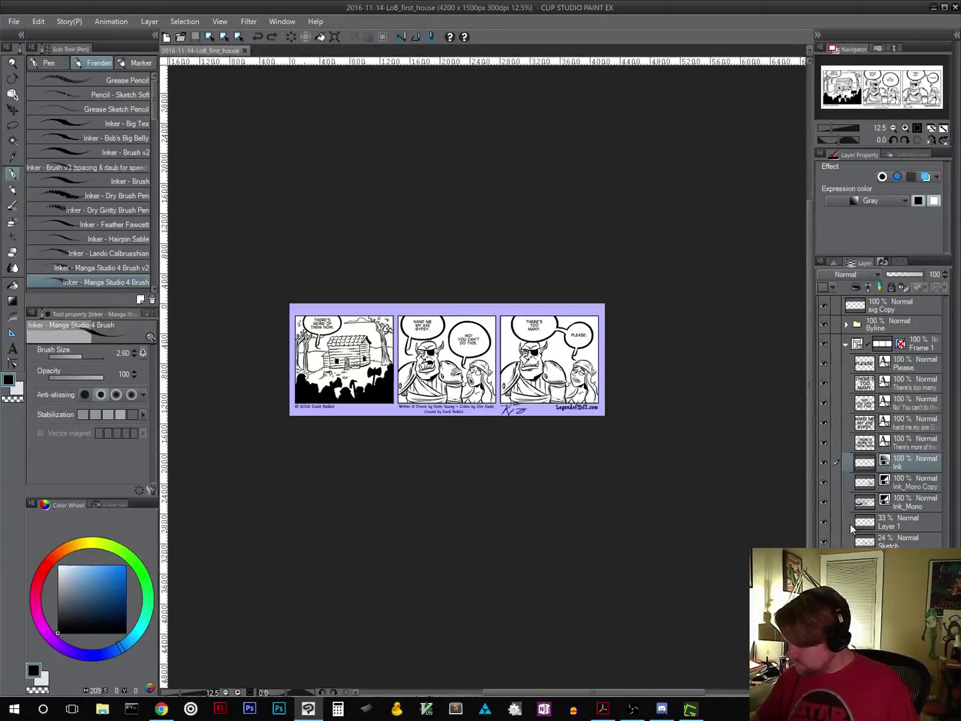
click(908, 490)
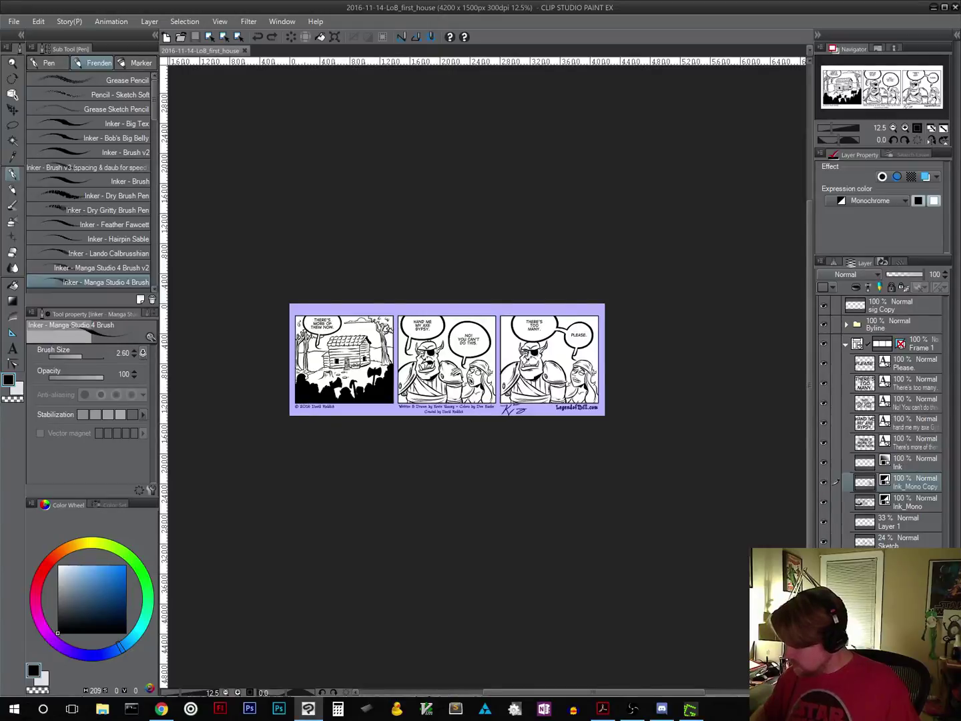
key(Delete)
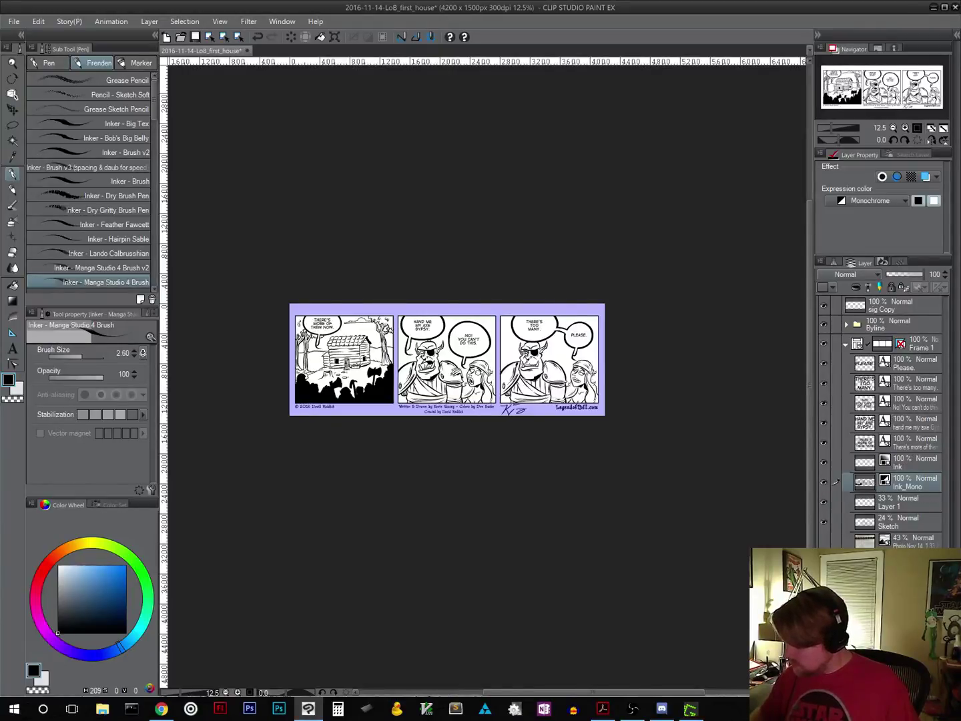
Step: Add a new raster layer directly below Ink_Mono and name it Flats
key(ctrl+shift+n)
drag(861, 485, 861, 524)
double_click(888, 510)
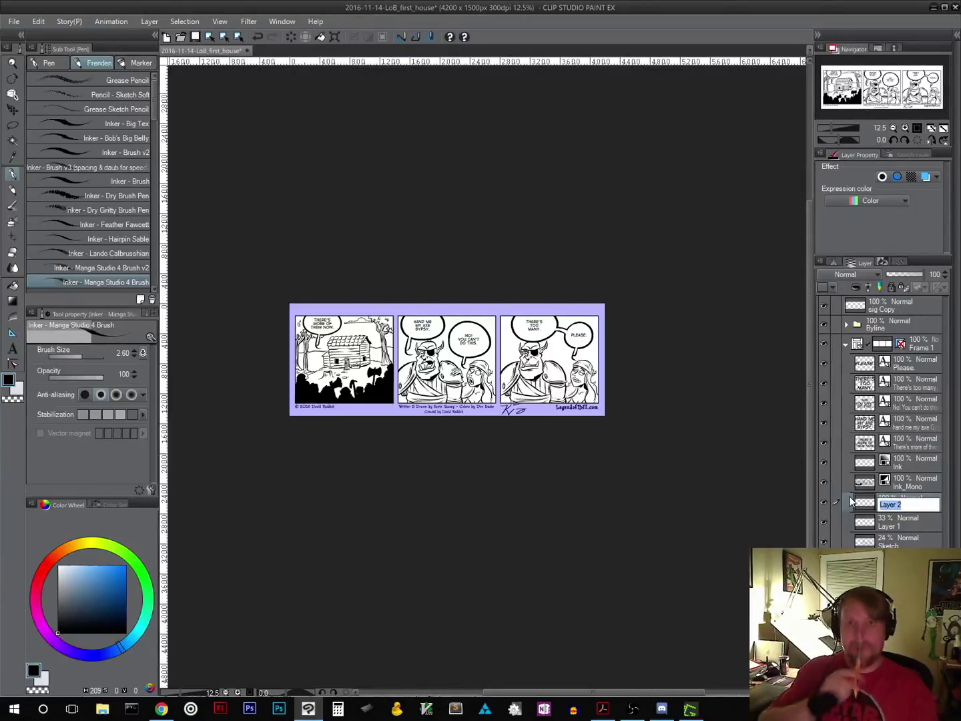
text(Flats)
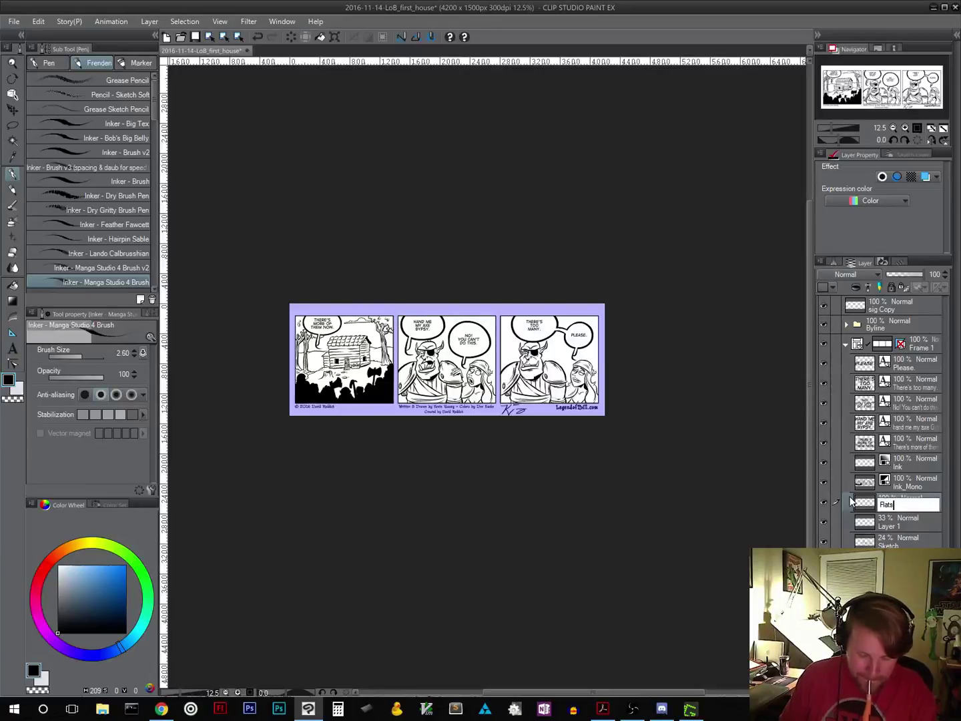
key(Return)
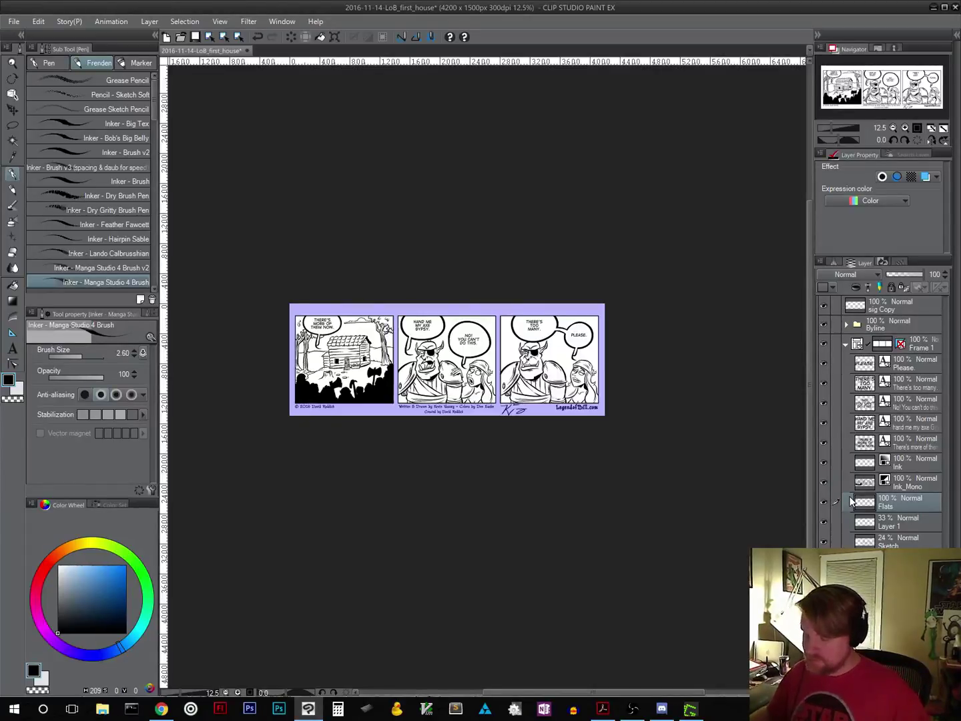
Step: Set the Ink_Mono layer's blending mode to Multiply
key(m)
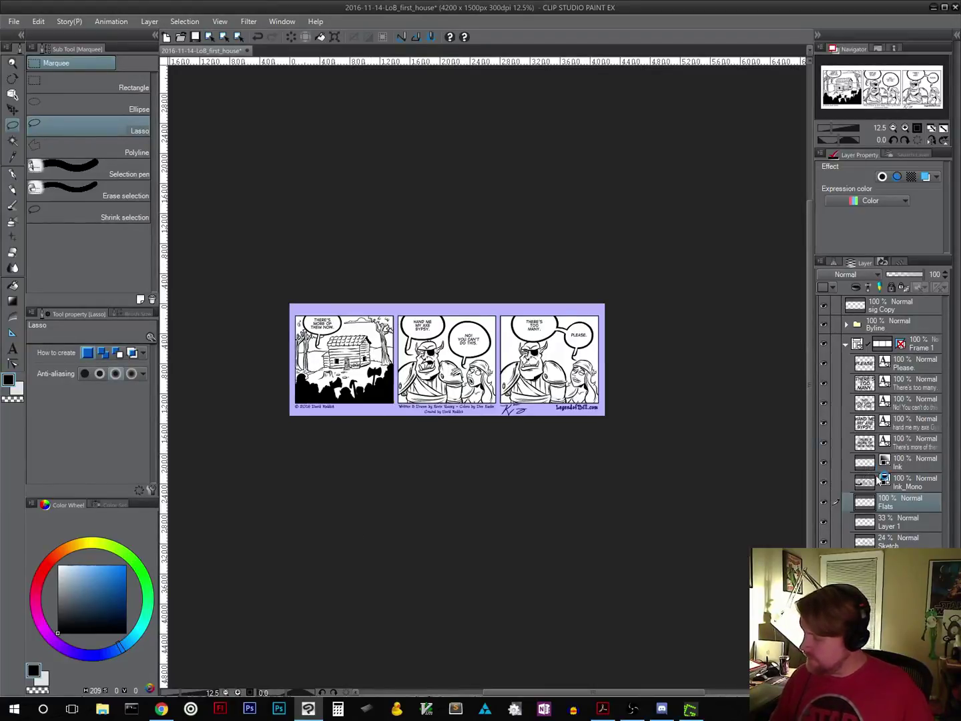
click(910, 483)
click(876, 275)
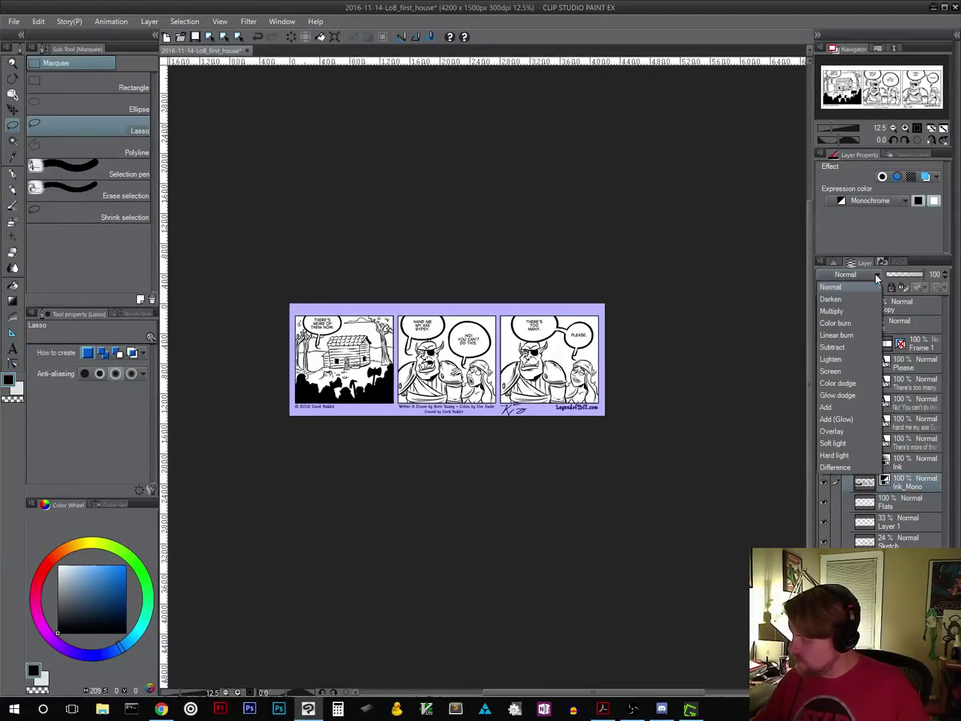
click(861, 309)
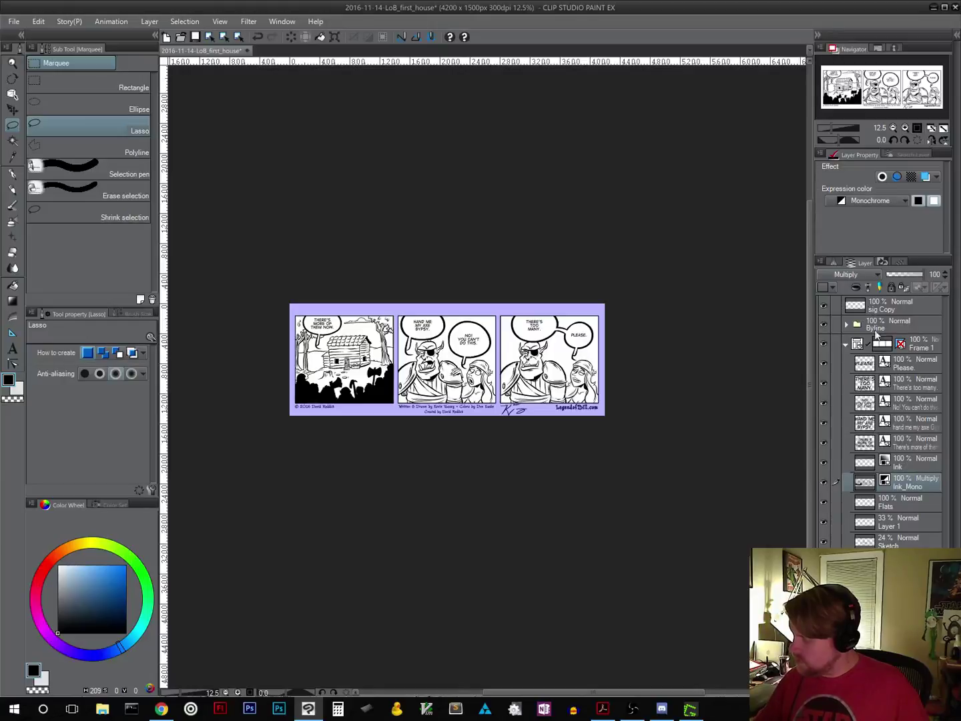
Step: On the Flats layer, lasso the entire canvas, fill it with light blue (RGB 123, 202, 242), and deselect
click(905, 502)
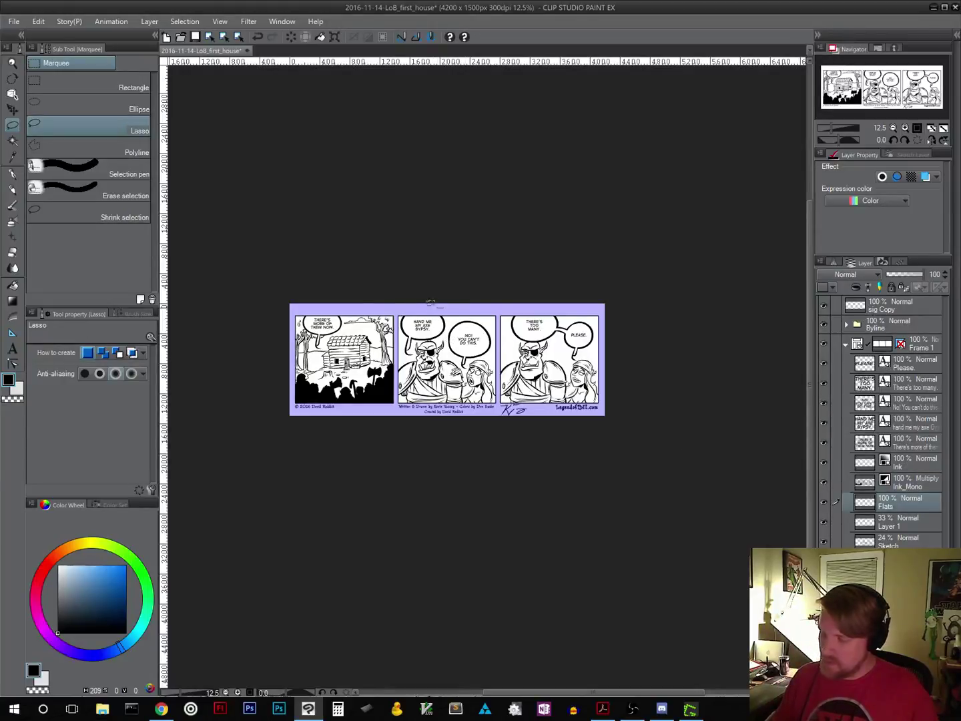
mouse_move(430, 303)
mouse_down()
mouse_move(289, 305)
mouse_move(273, 354)
mouse_move(314, 414)
mouse_move(588, 422)
mouse_move(623, 406)
mouse_move(618, 295)
mouse_move(454, 301)
mouse_up()
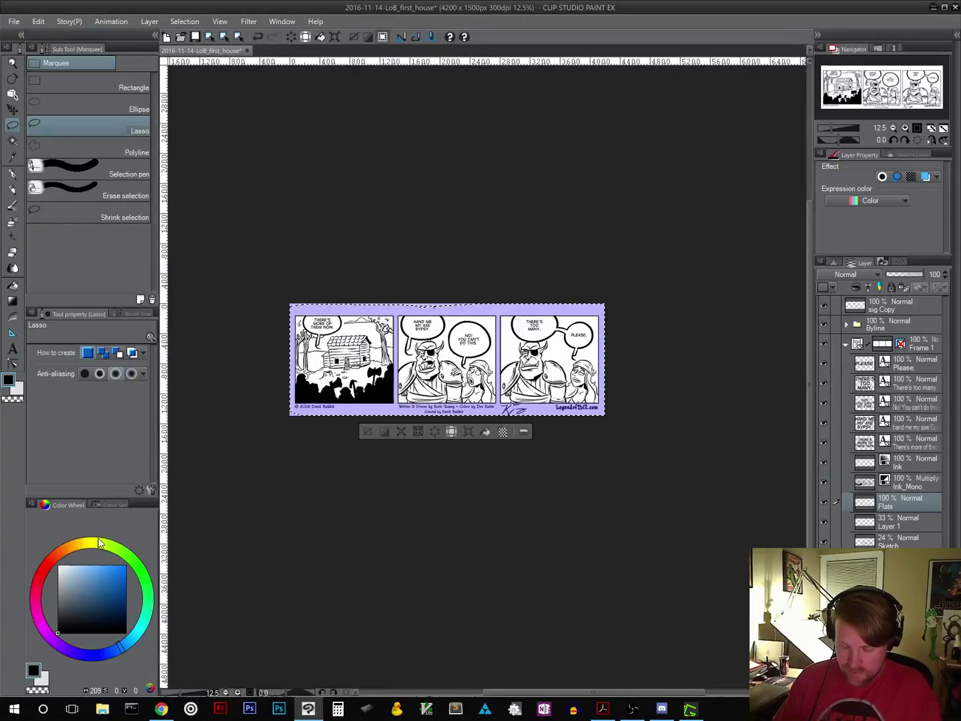
click(112, 504)
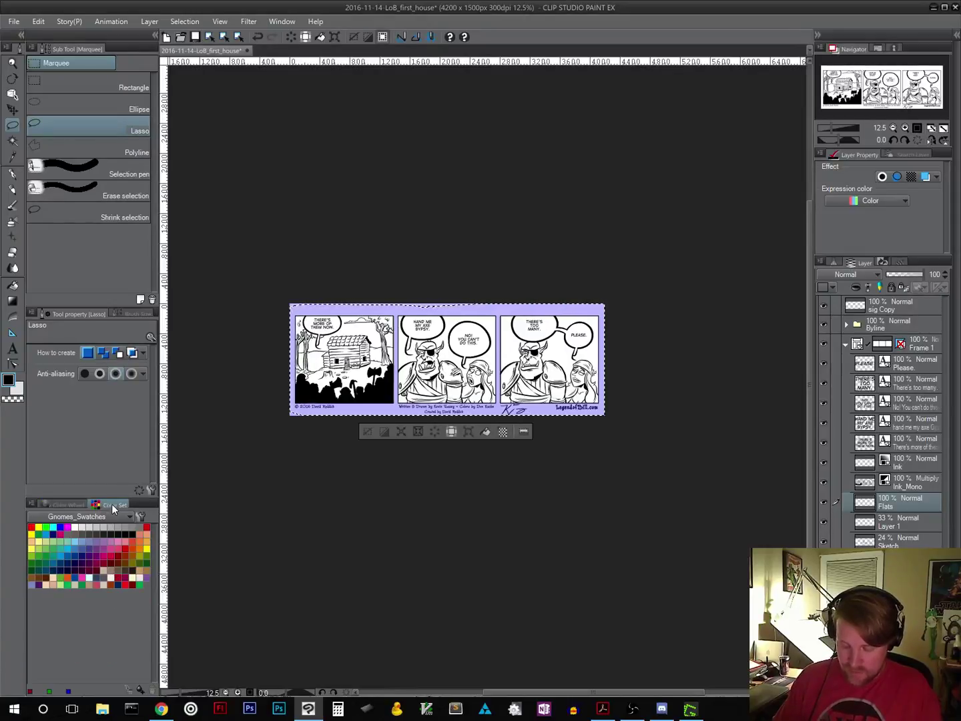
click(75, 541)
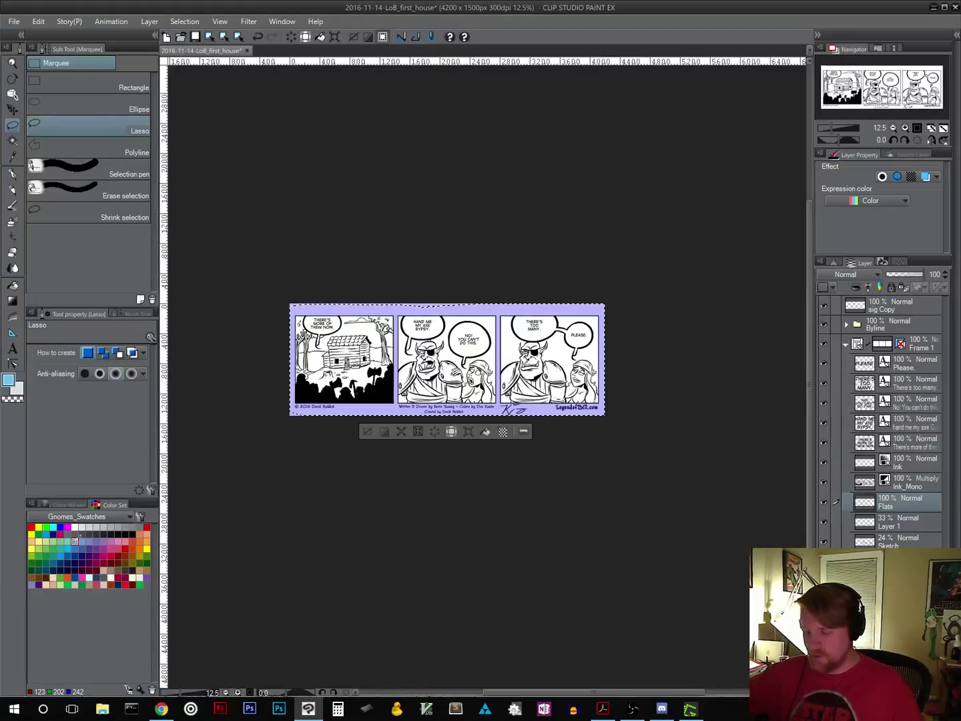
click(485, 432)
click(367, 431)
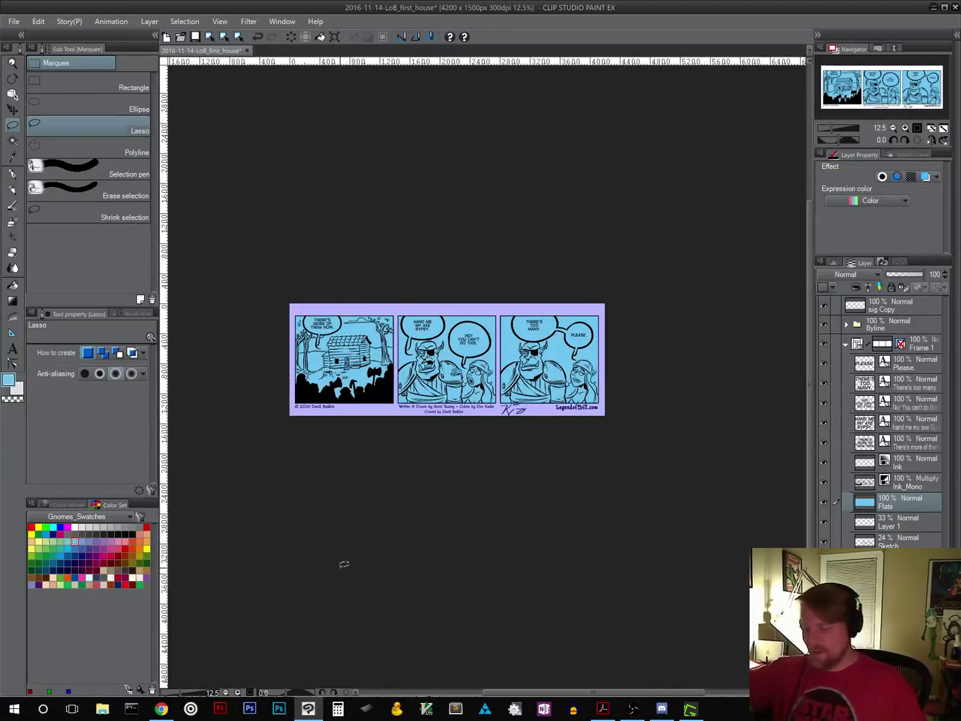
Step: Hide the five dialogue text layers and fill the speech balloons in all three panels with white on the Flats layer
click(905, 127)
drag(891, 103, 874, 105)
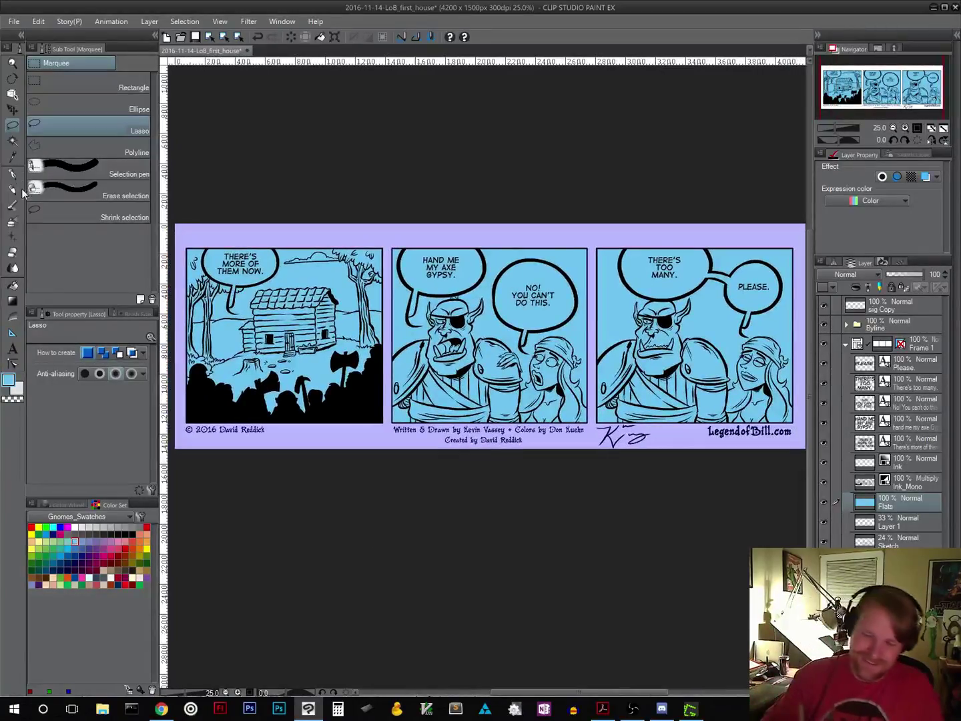
click(13, 286)
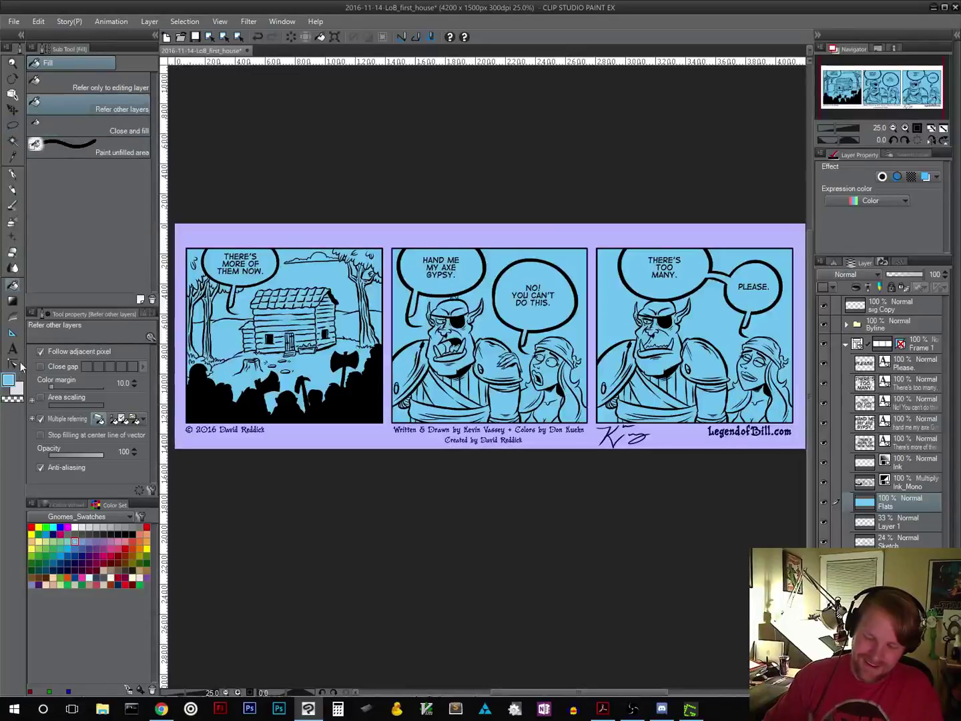
click(75, 527)
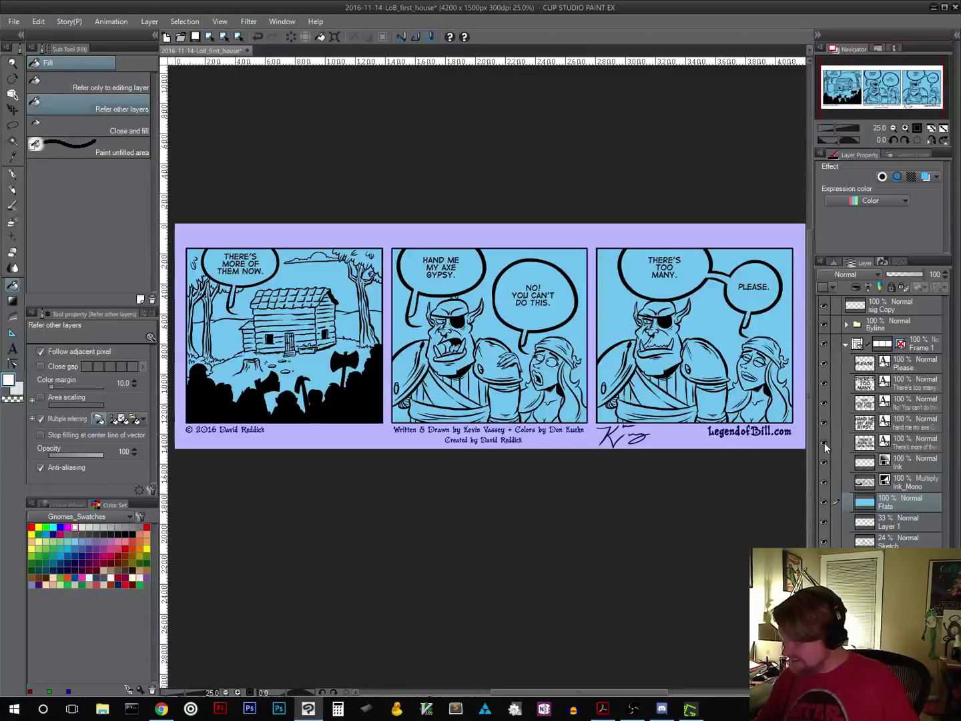
drag(824, 441, 825, 361)
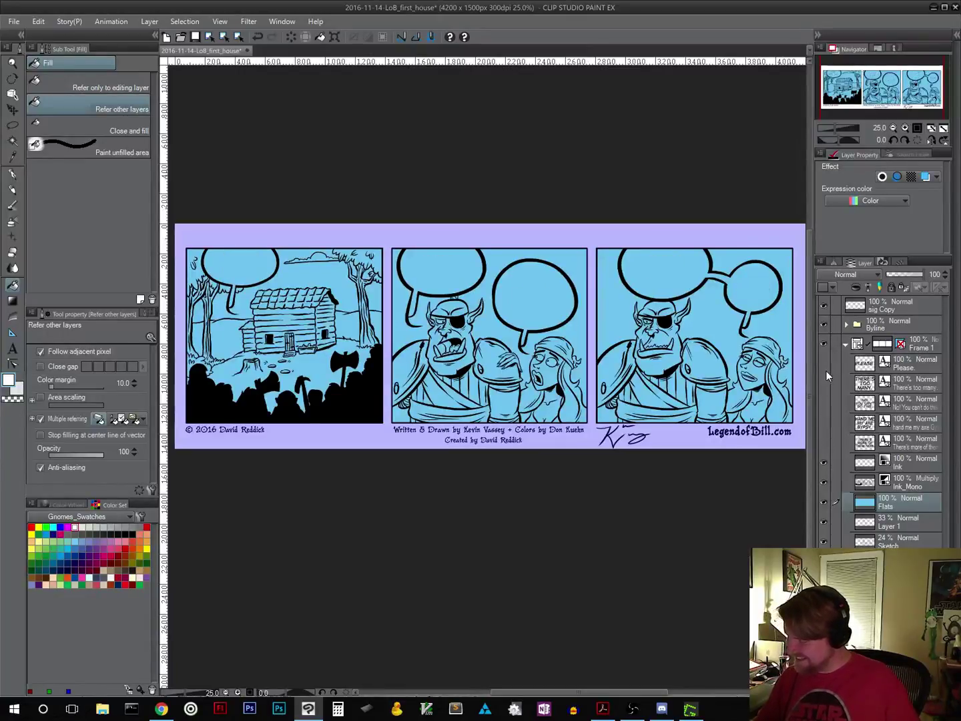
click(249, 268)
click(454, 275)
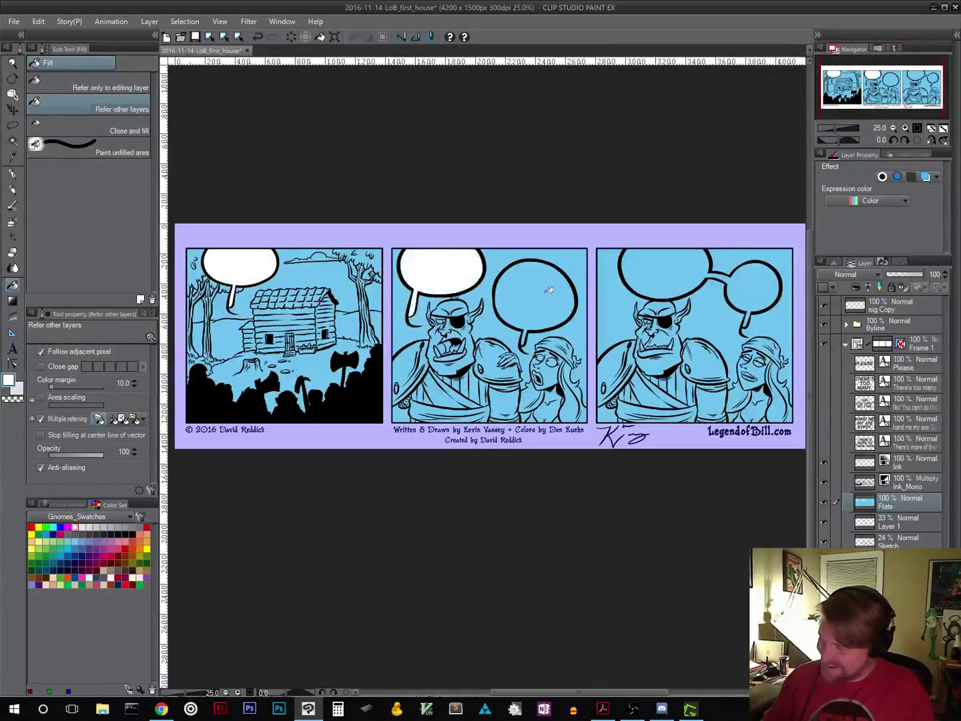
click(543, 295)
click(669, 277)
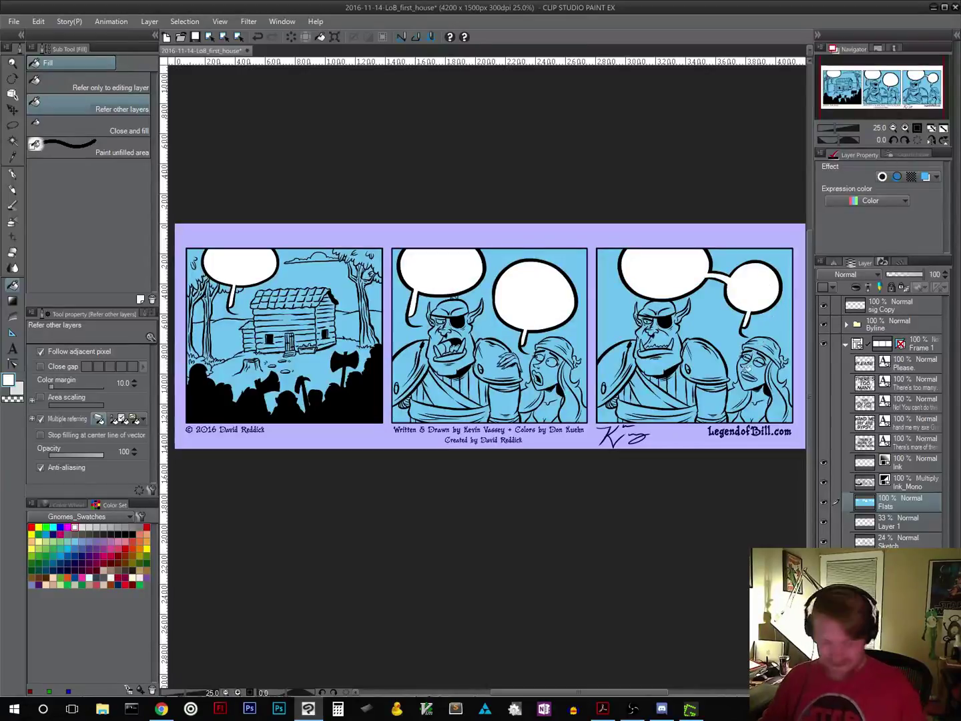
Step: Fill the gypsy's eyes and the orc's uncovered eye in the third panel with white
scroll(741, 400, up, 3)
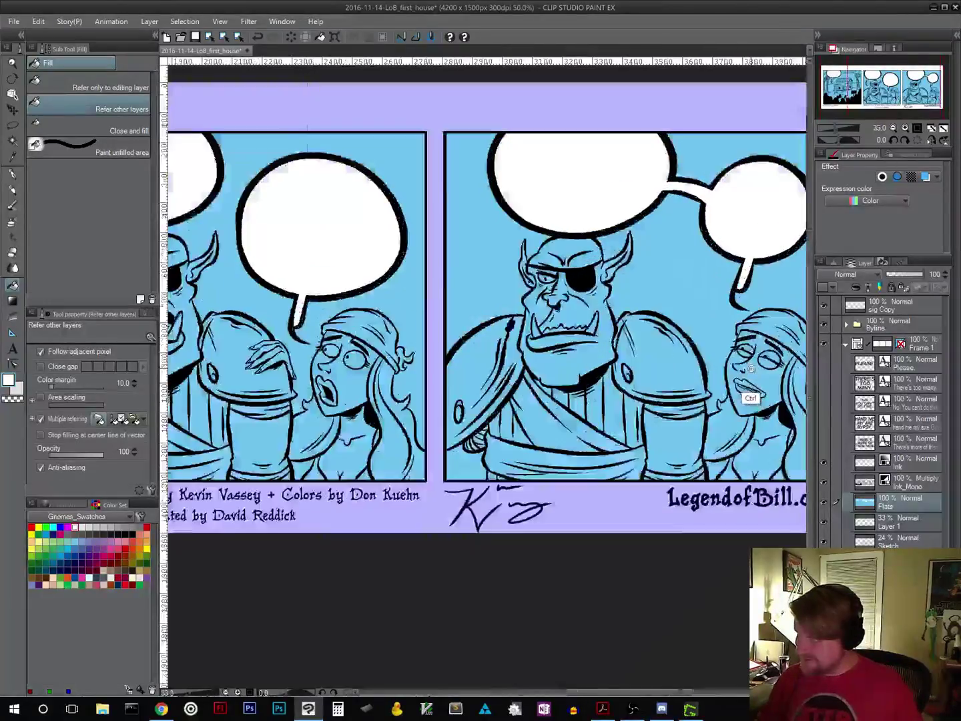
drag(758, 399, 572, 371)
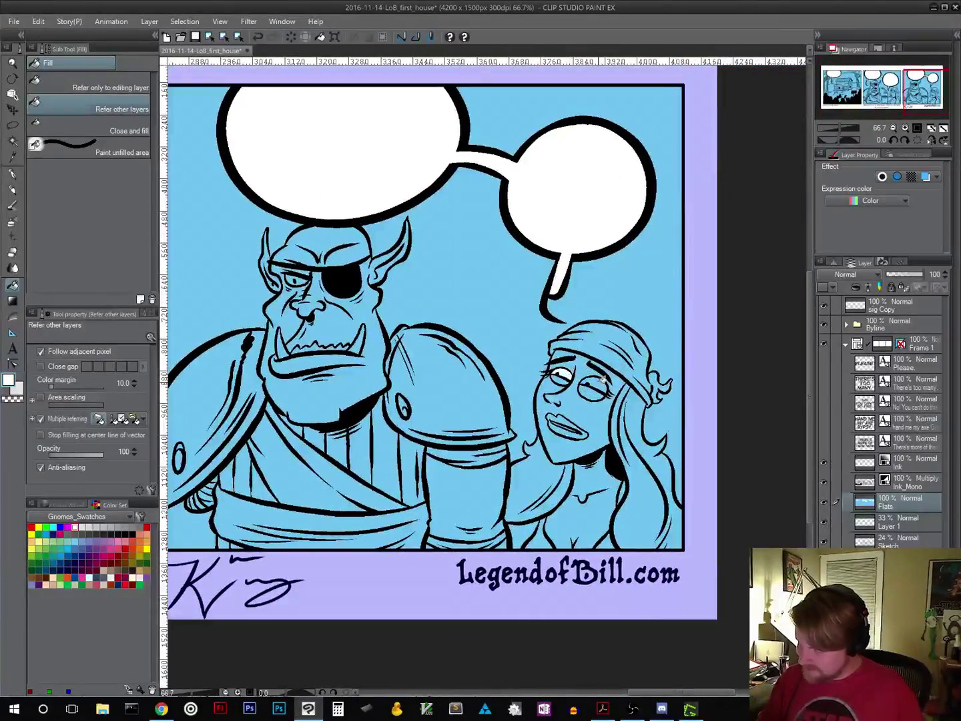
click(296, 279)
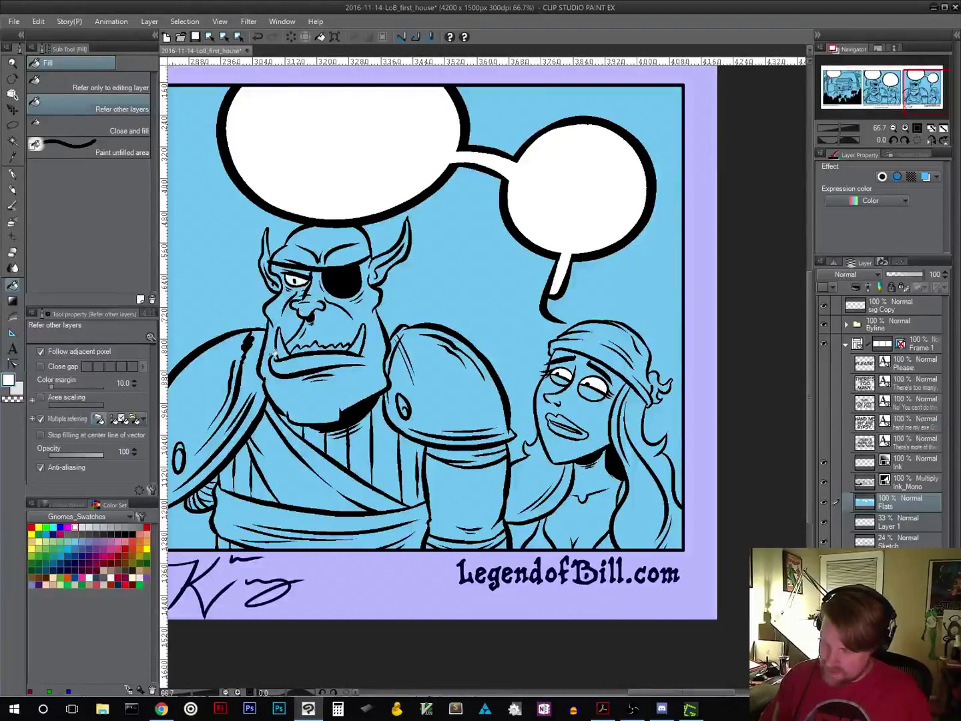
Step: Fill the gypsy's eyes and the orc's uncovered eye in the second panel with white
drag(433, 513, 845, 506)
click(432, 370)
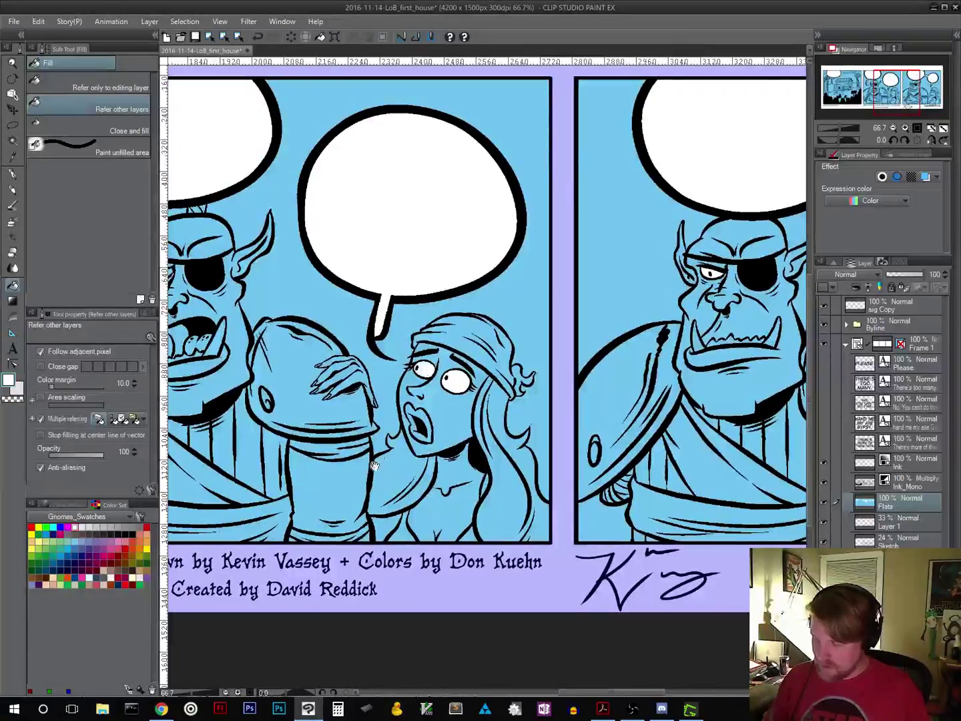
drag(371, 460, 610, 495)
click(399, 309)
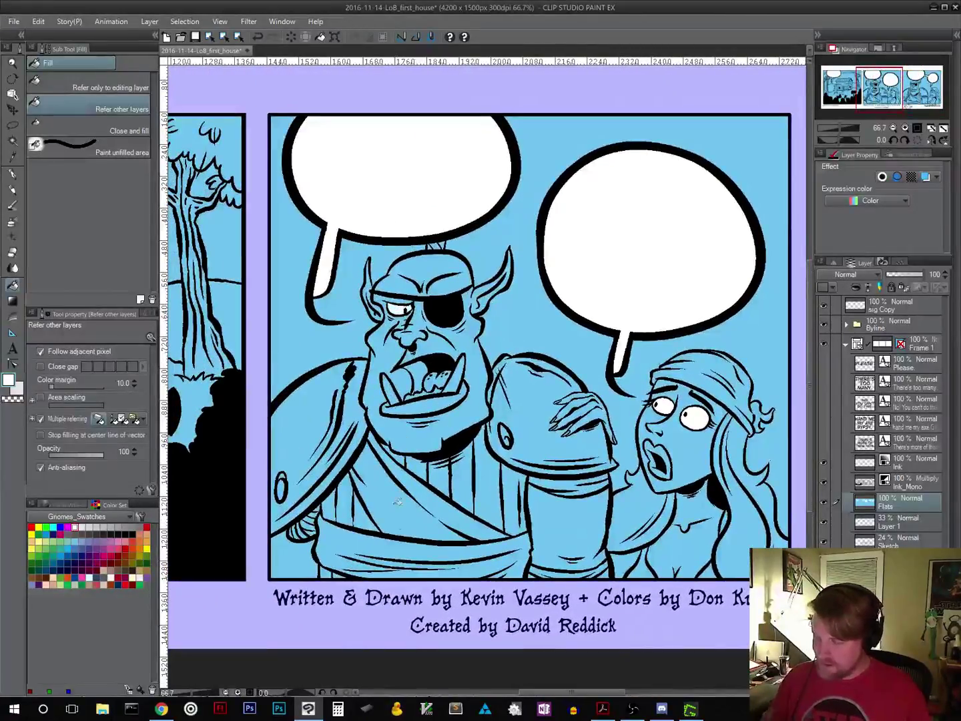
Step: Fill the orc's two tusks and lower teeth in the second panel with white
click(390, 389)
click(452, 376)
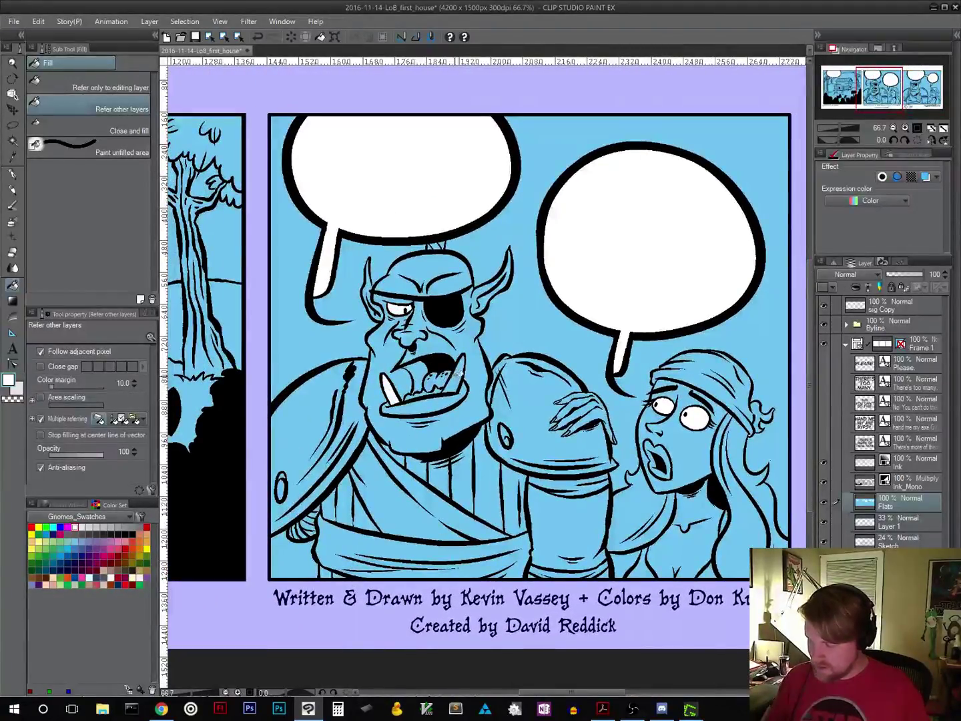
click(423, 391)
click(419, 393)
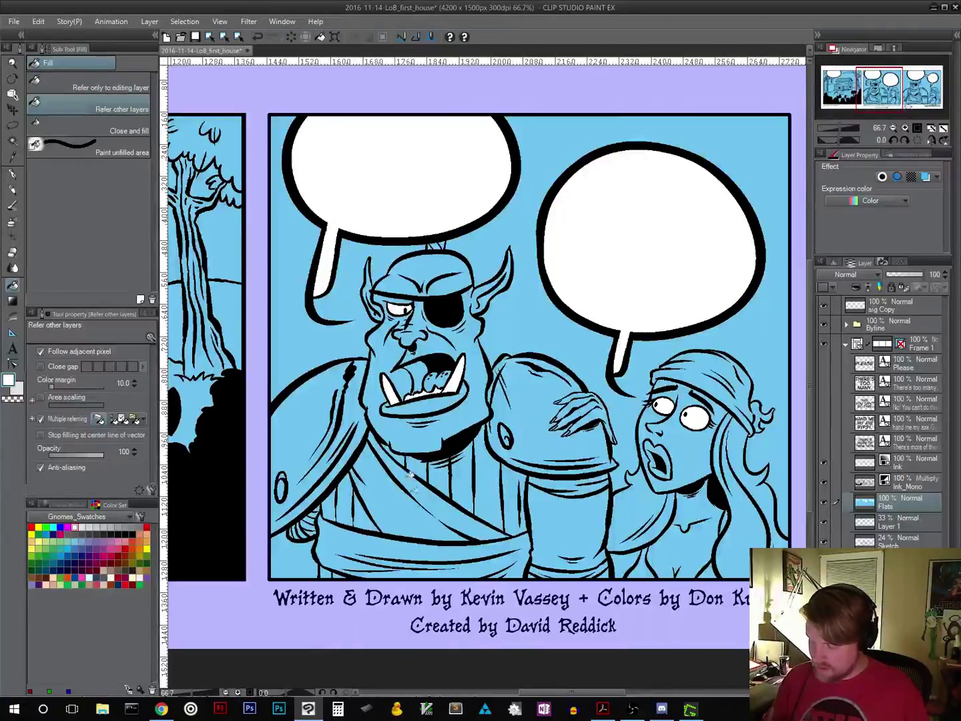
Step: Fill the orc's two tusks and the row of teeth in the third panel with white
drag(629, 529, 227, 539)
click(517, 387)
click(593, 379)
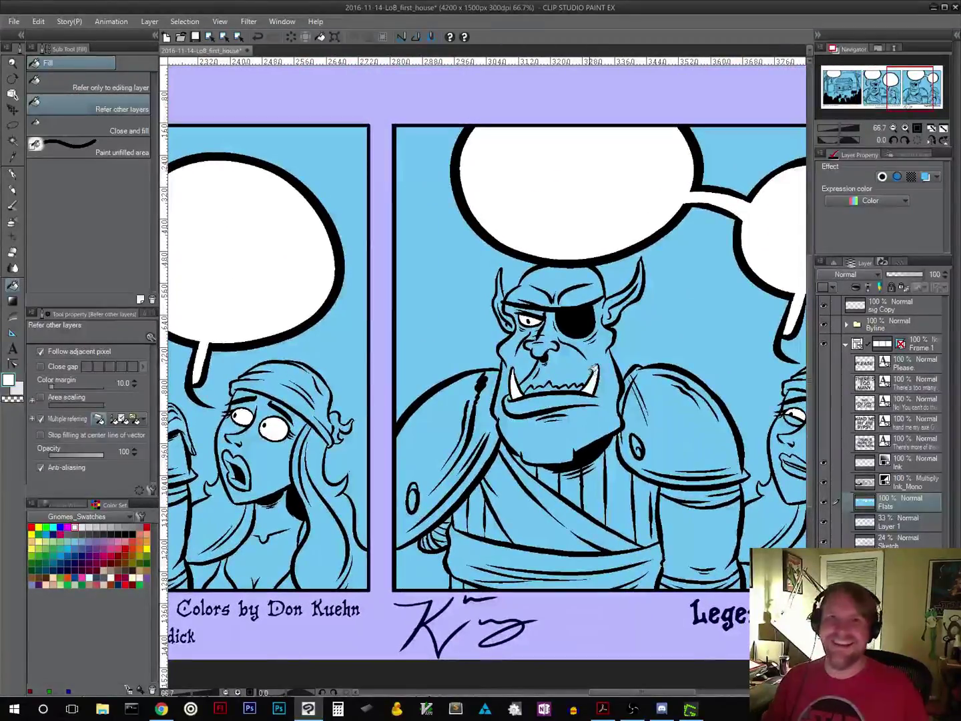
click(536, 388)
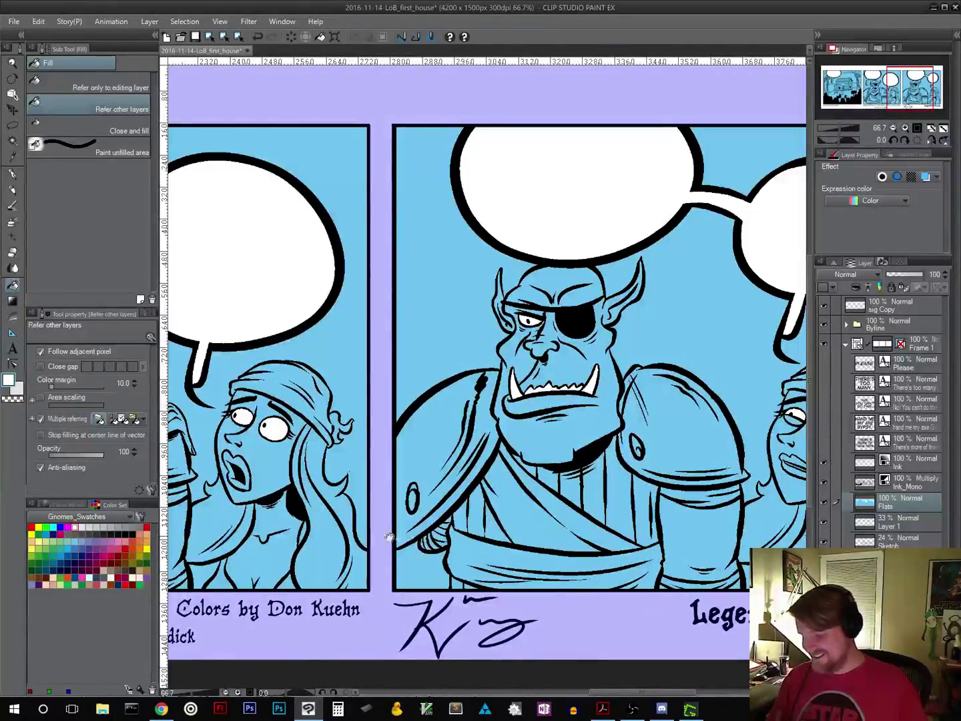
Step: Lasso the small striped wrap below the orc's shoulder armour in the second panel, fill it with white, and deselect
drag(303, 688, 704, 609)
drag(333, 502, 714, 480)
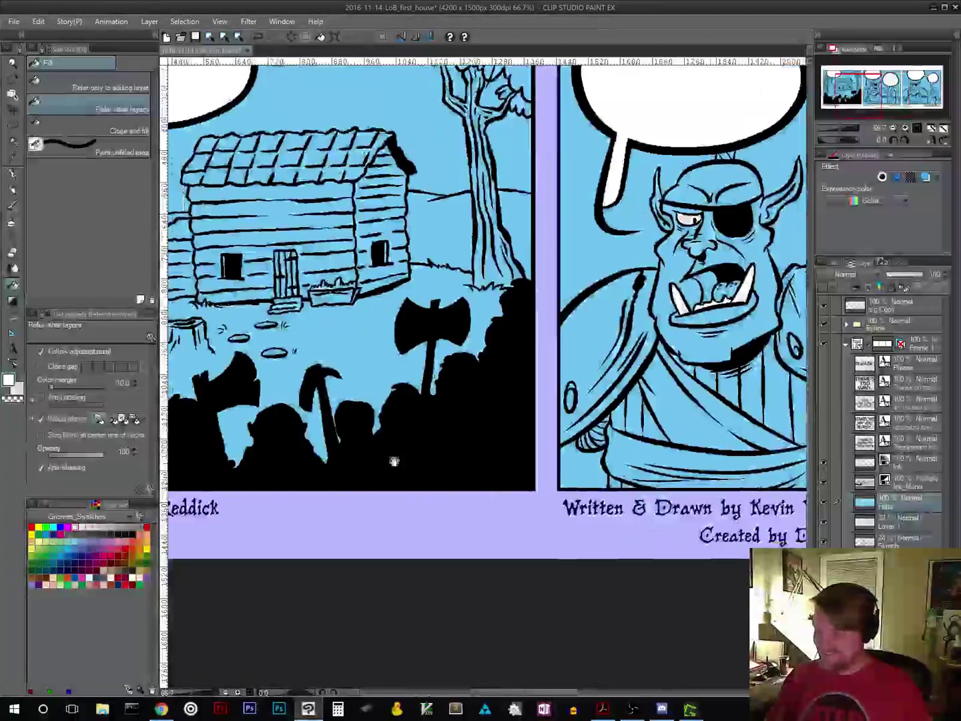
drag(382, 476, 162, 520)
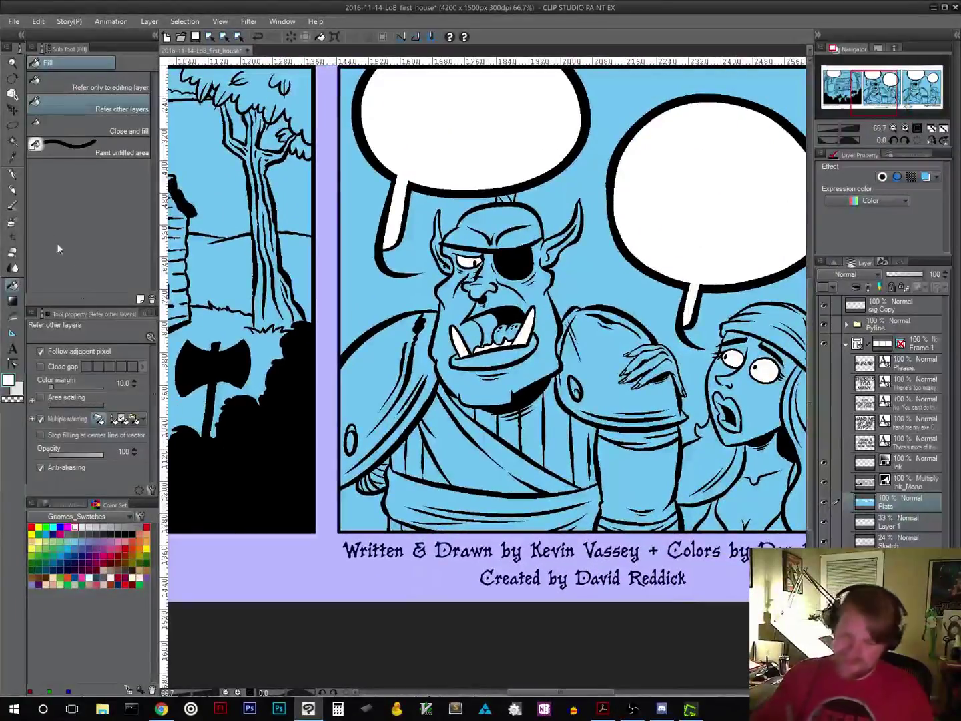
click(20, 130)
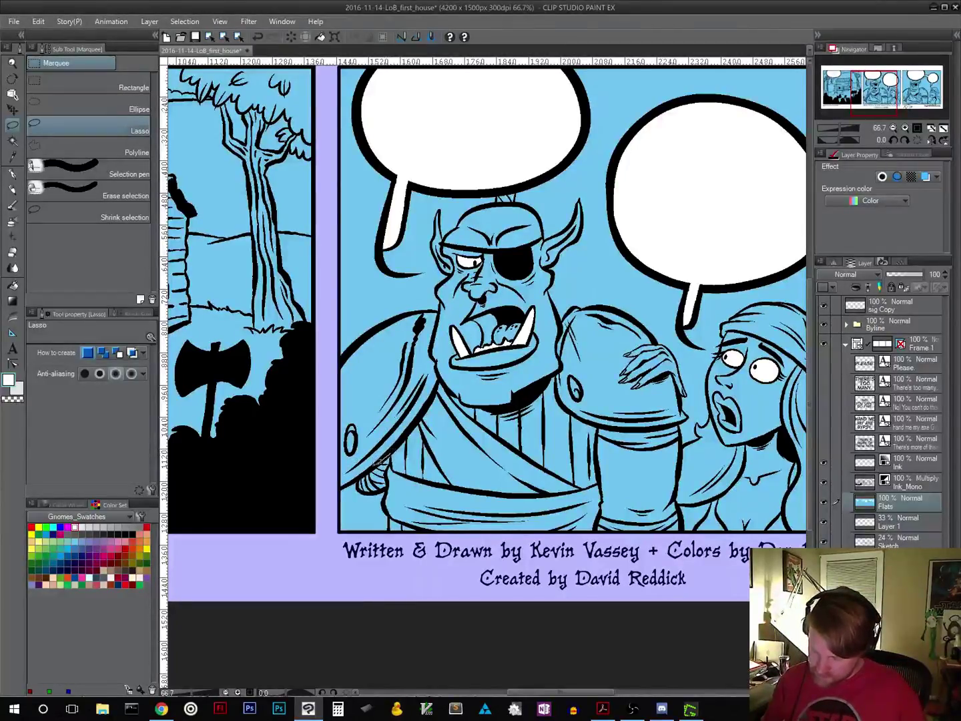
mouse_move(362, 484)
mouse_down()
mouse_move(387, 483)
mouse_move(393, 452)
mouse_up()
click(413, 514)
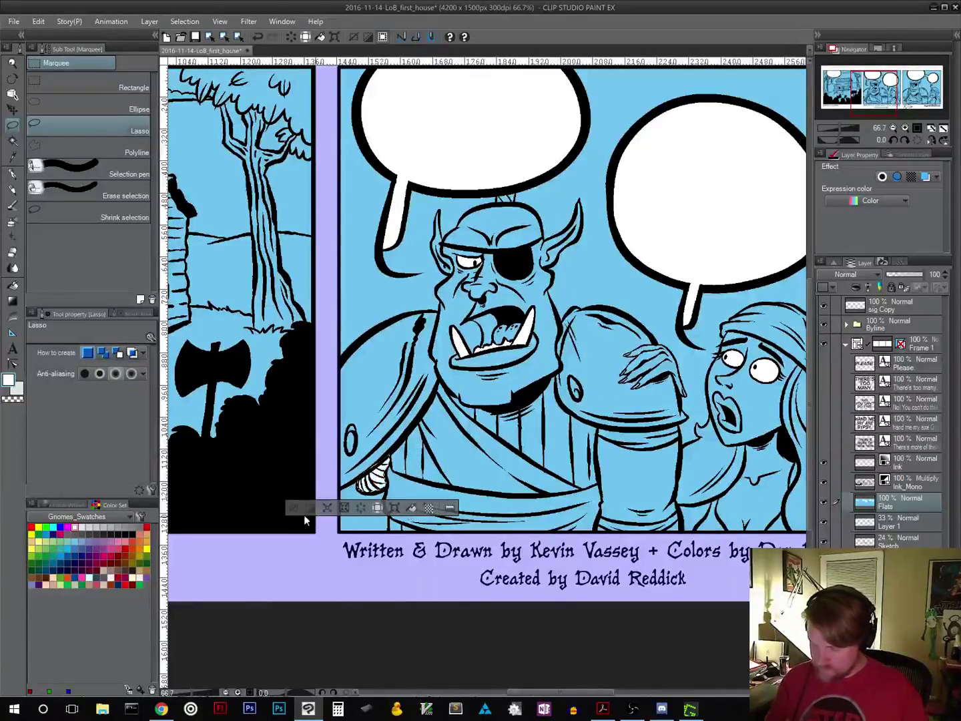
click(304, 515)
Step: Lasso the striped wrap below the orc's shoulder armour in the third panel, fill it with white, deselect, and save the file
drag(661, 486, 247, 465)
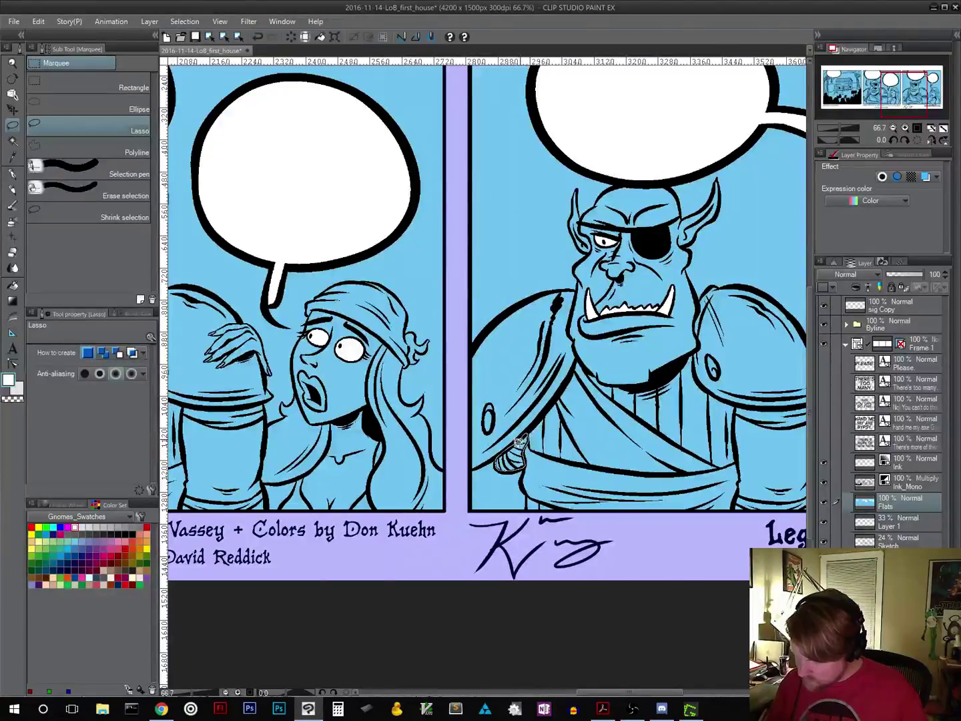
drag(527, 442, 527, 471)
click(431, 491)
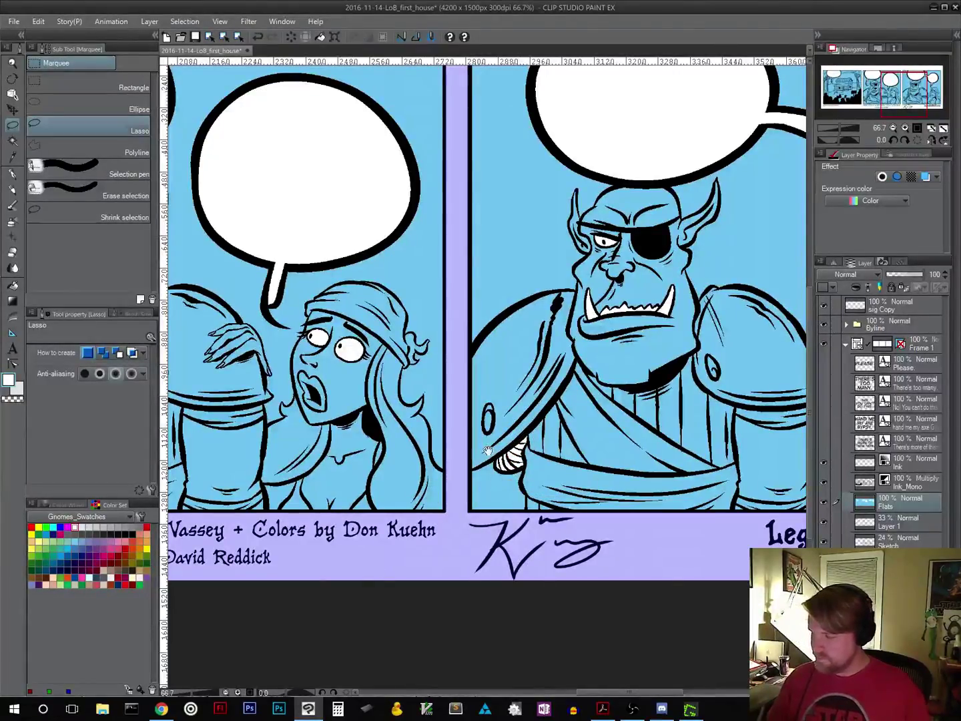
mouse_move(508, 495)
mouse_down()
mouse_move(668, 520)
mouse_move(753, 516)
mouse_move(808, 615)
mouse_up()
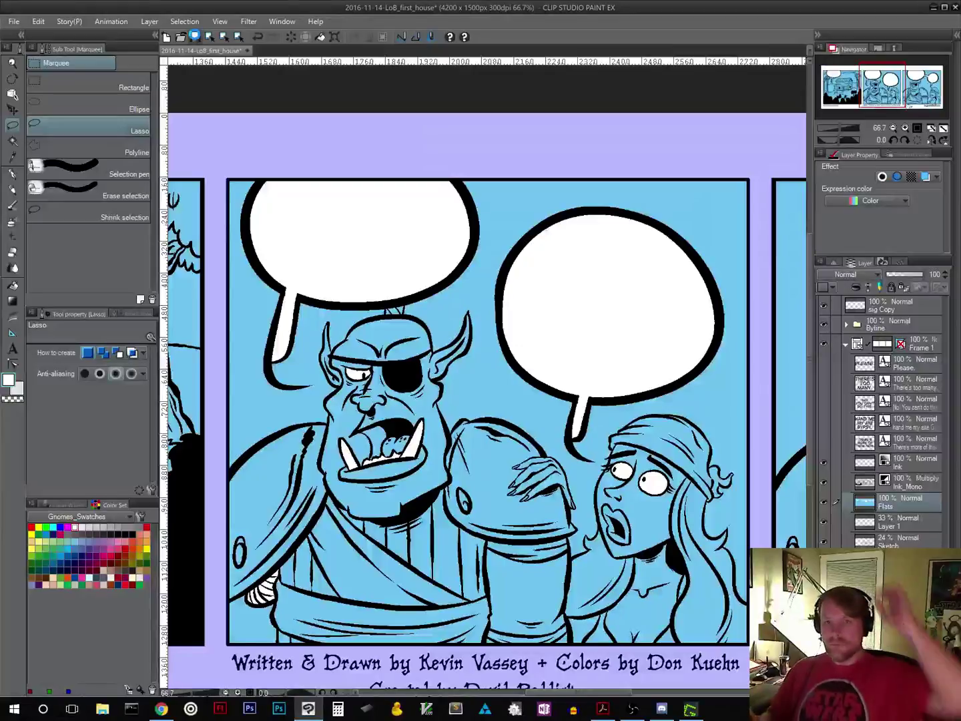
click(195, 37)
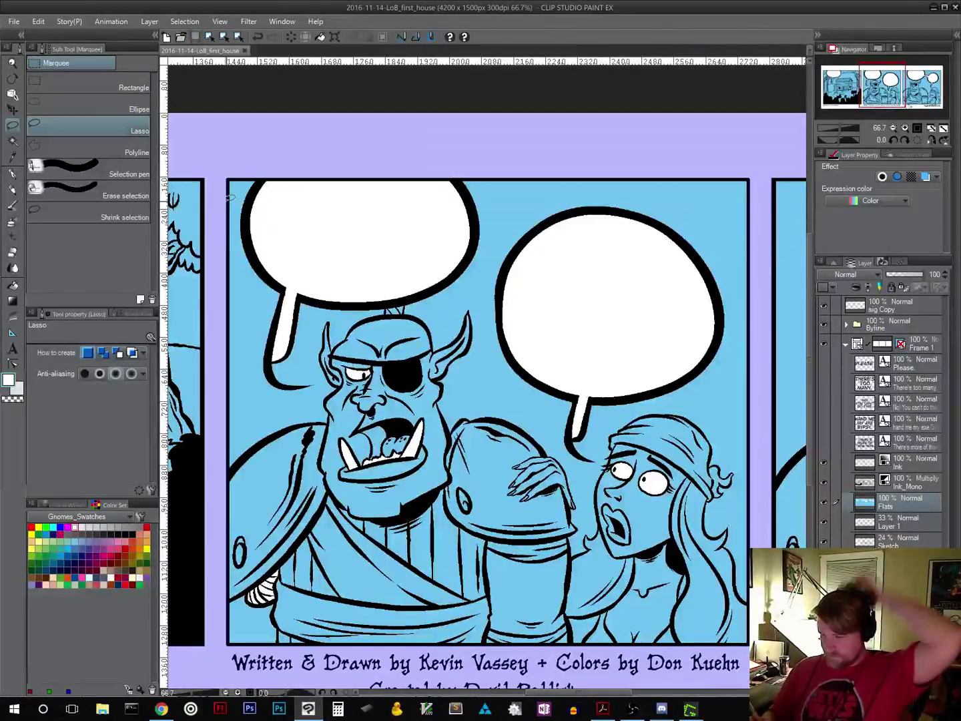
Step: Lasso the small wrap on top of the orc's head in the second panel, fill it with white, and deselect
click(13, 286)
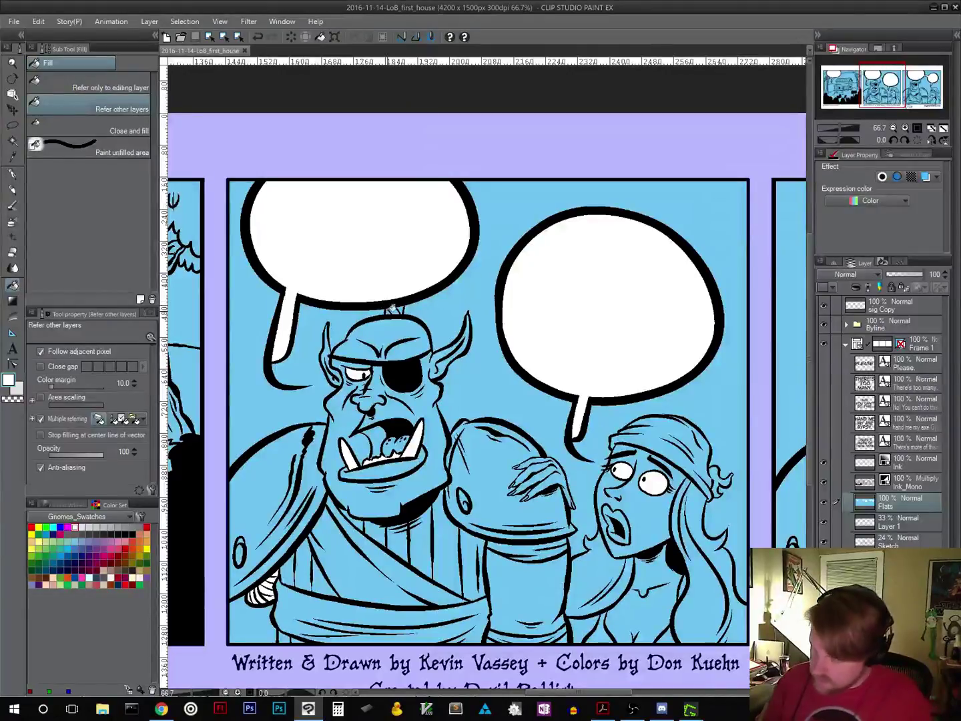
click(13, 125)
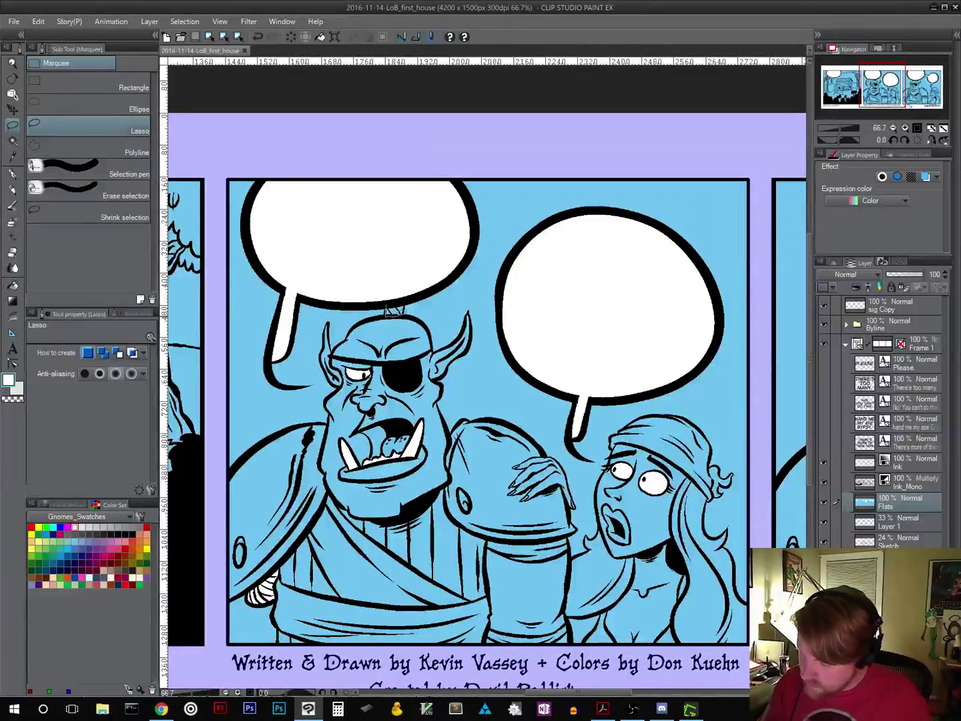
mouse_move(391, 310)
mouse_down()
mouse_move(413, 299)
mouse_move(393, 309)
mouse_up()
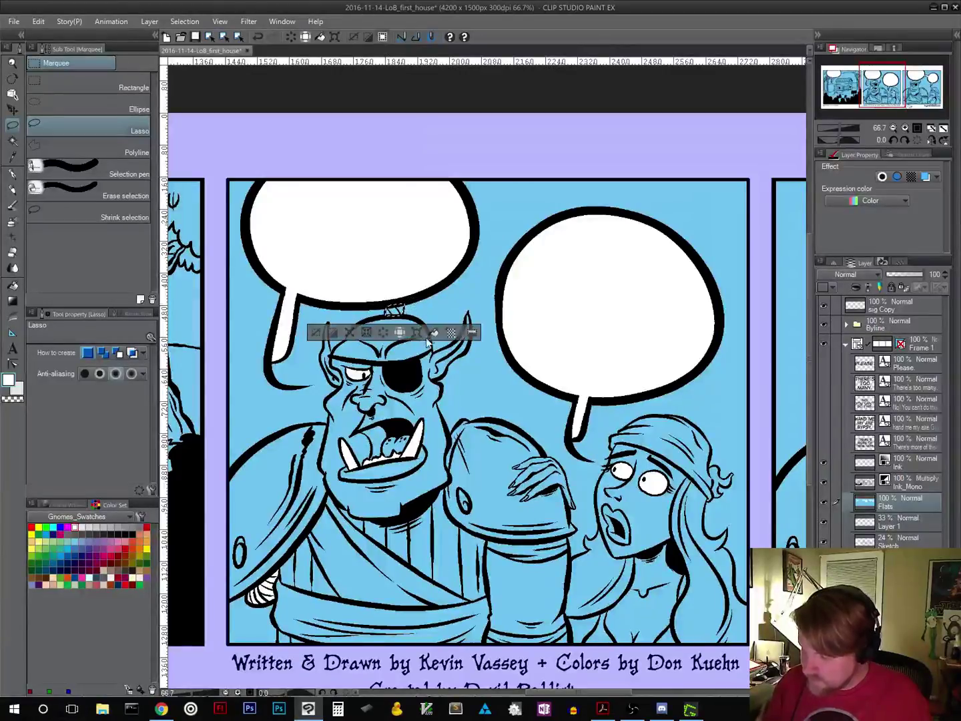
click(325, 333)
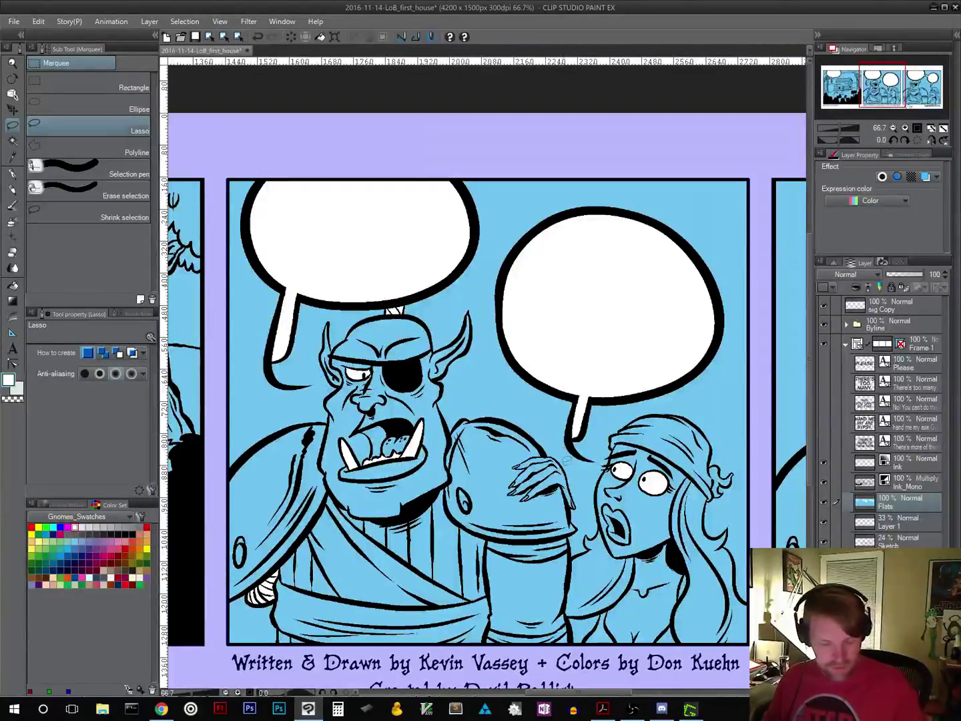
Step: Fill the cloud beside the tree in the first panel with white, including where it meets the leaves
scroll(610, 460, right, 1)
drag(609, 462, 742, 630)
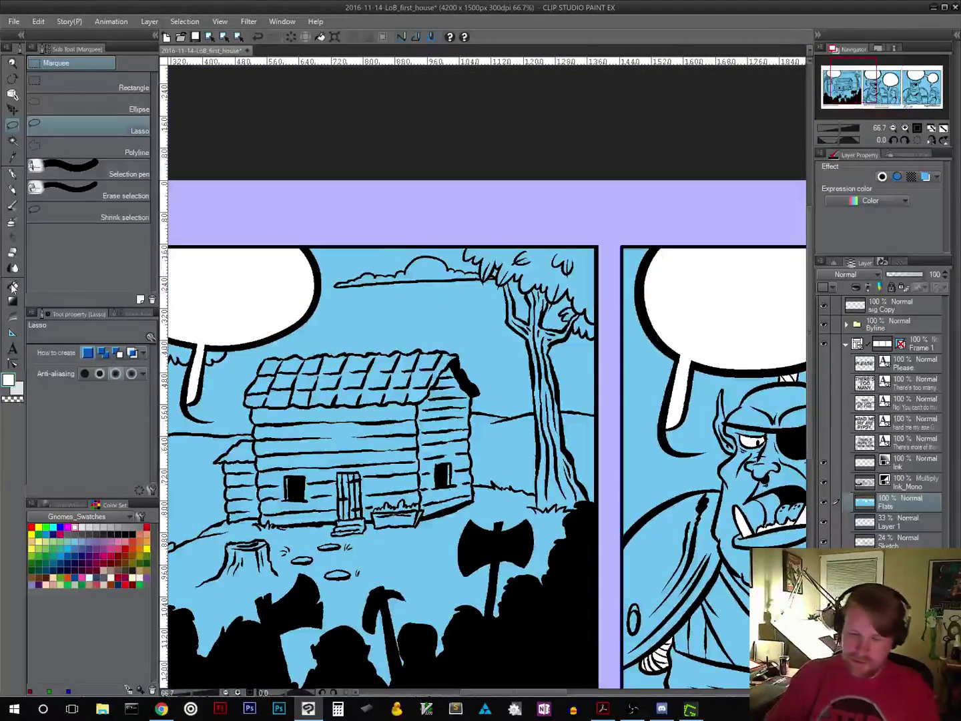
key(g)
click(427, 279)
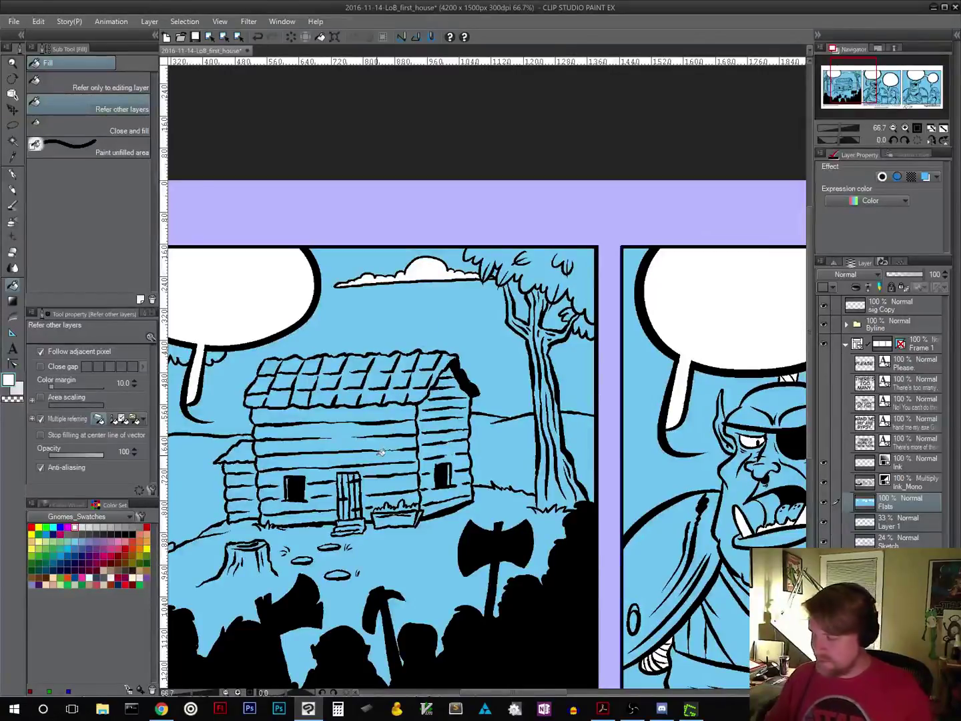
scroll(497, 315, up, 4)
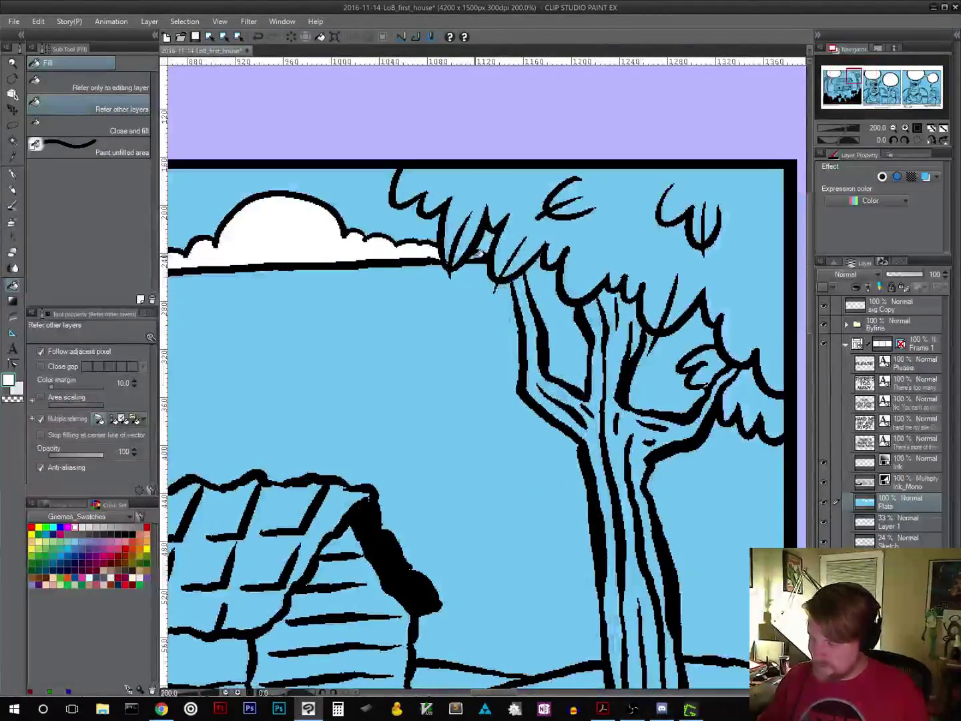
scroll(478, 427, down, 5)
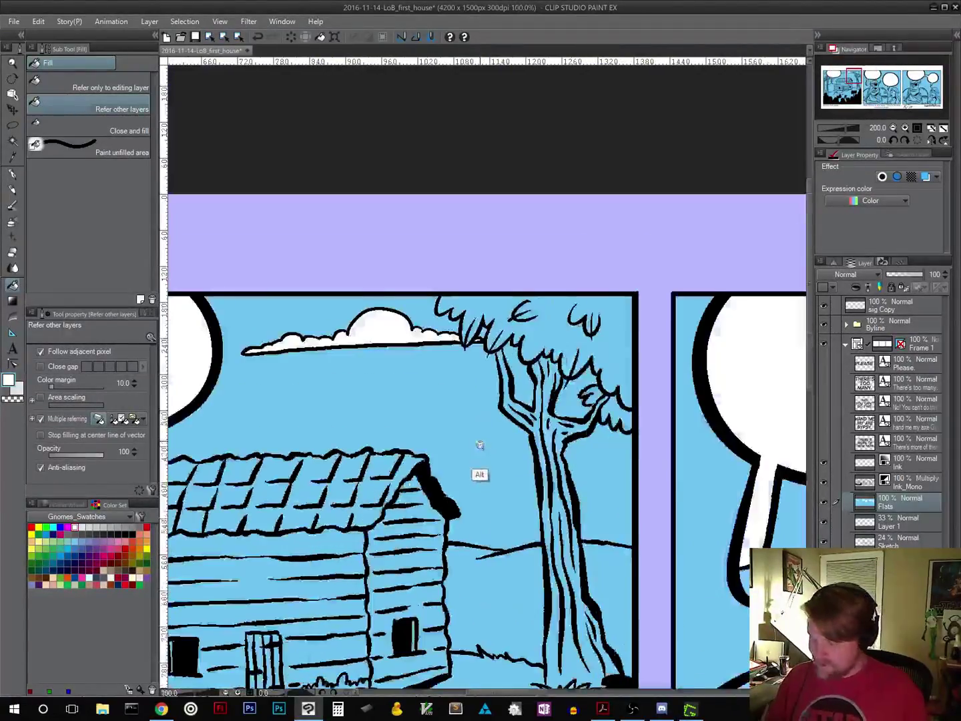
Step: Fill the grassy ground in front of the cabin in the first panel with medium green from the Gnomes_Swatches set
scroll(500, 540, down, 4)
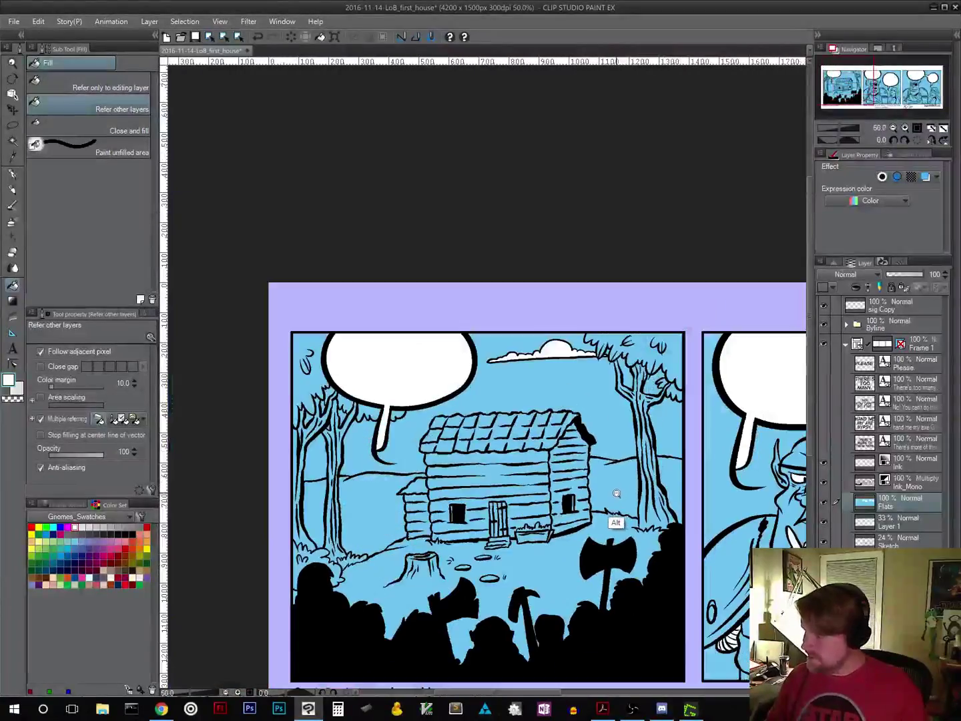
drag(615, 493, 546, 374)
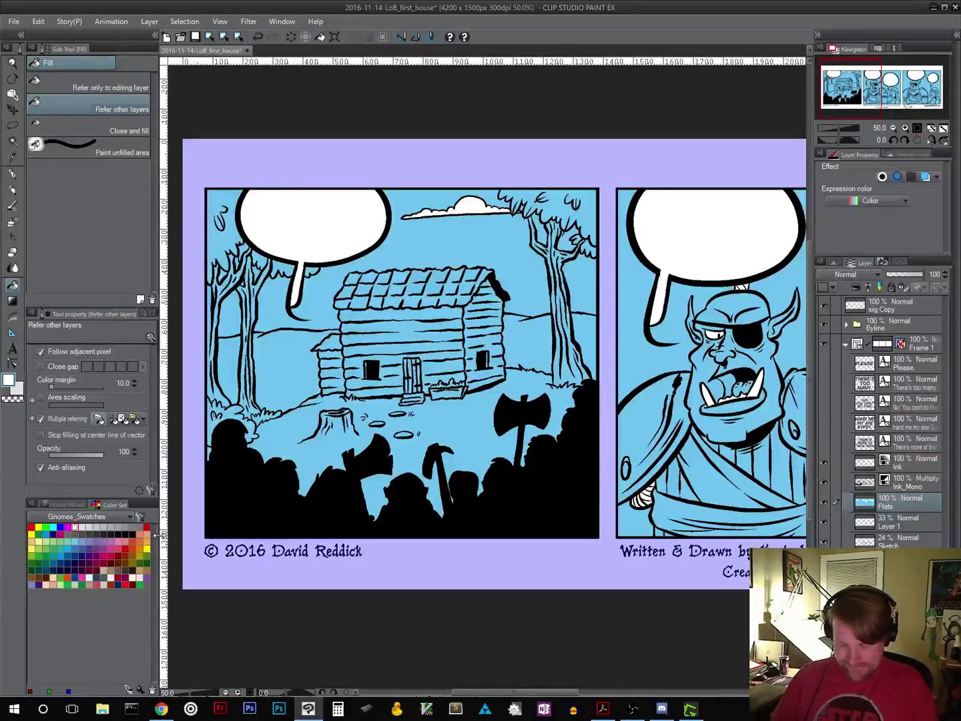
click(61, 579)
click(60, 578)
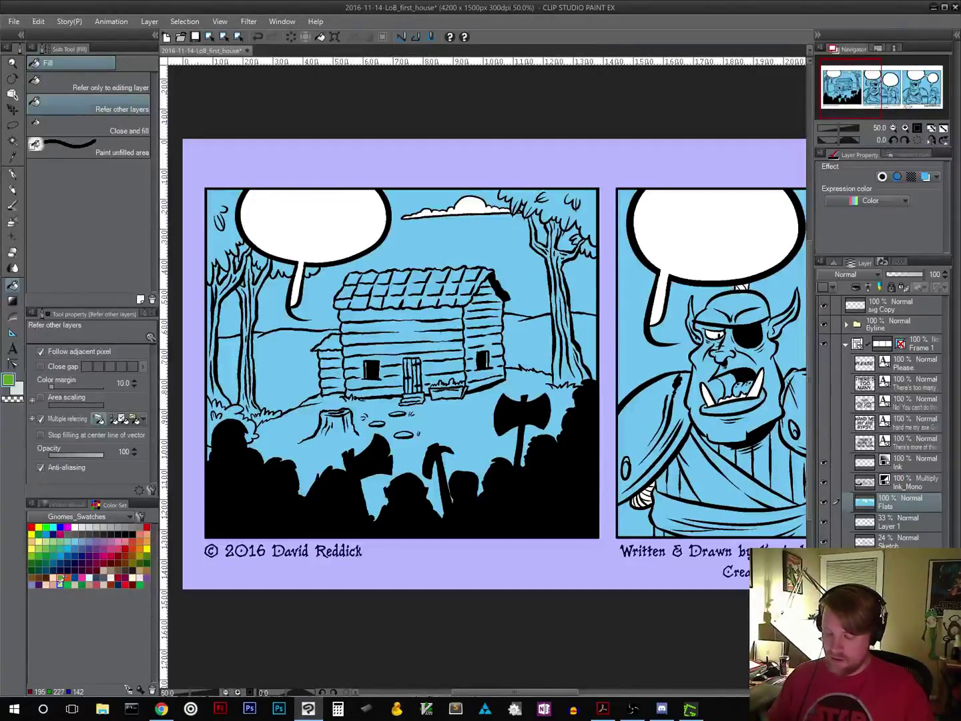
click(478, 440)
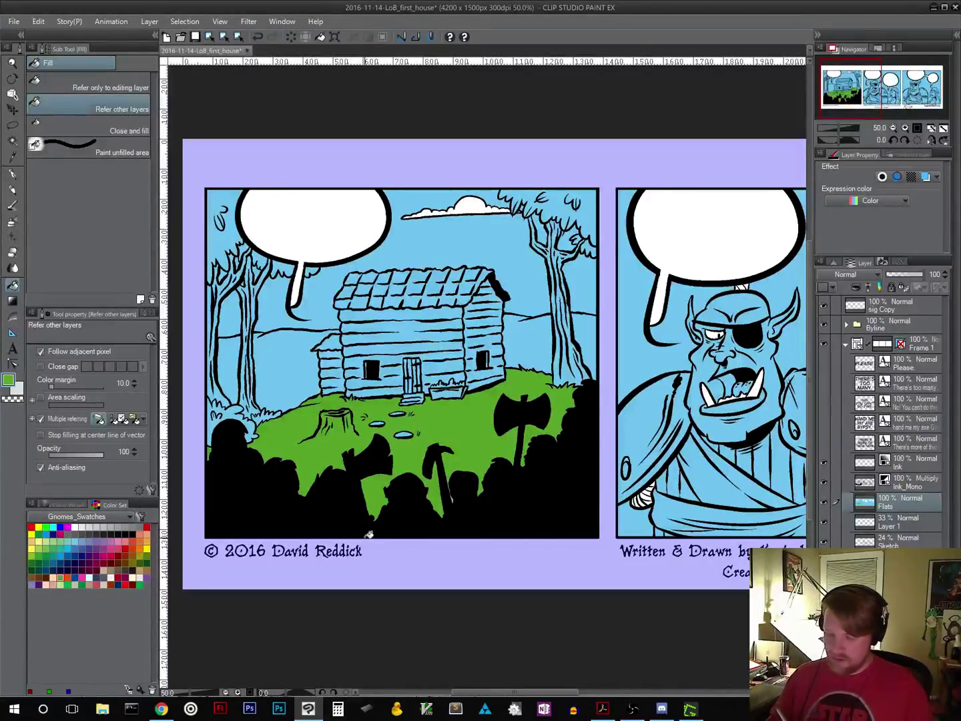
Step: Lasso the tree stump's trunk with a jagged grassy lower edge, fill it with greyish brown, and deselect
click(111, 571)
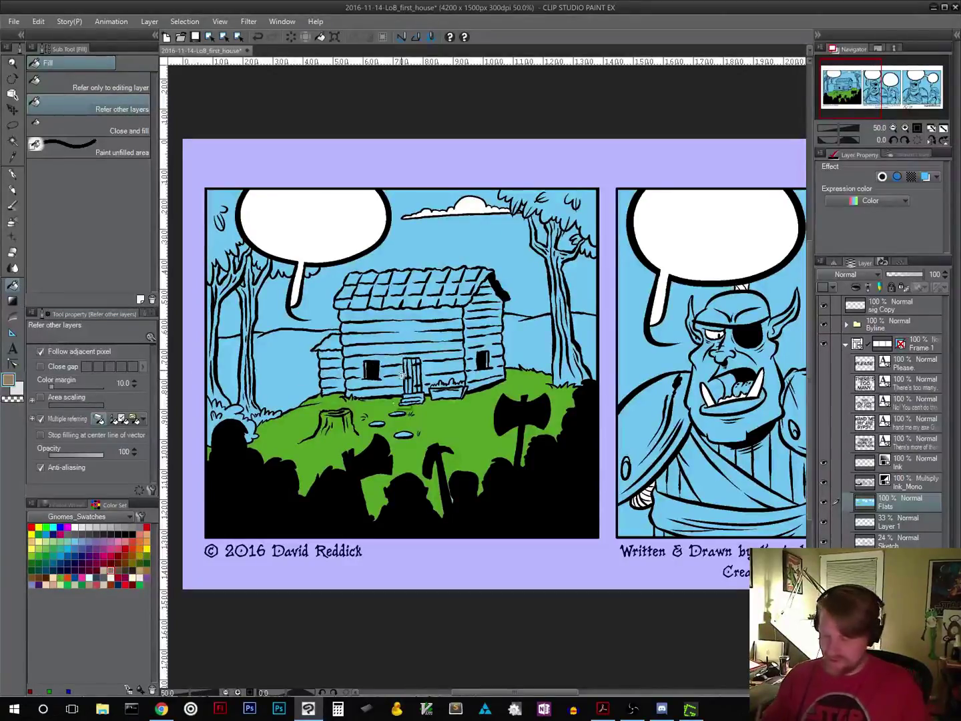
scroll(354, 424, up, 3)
scroll(354, 425, left, 4)
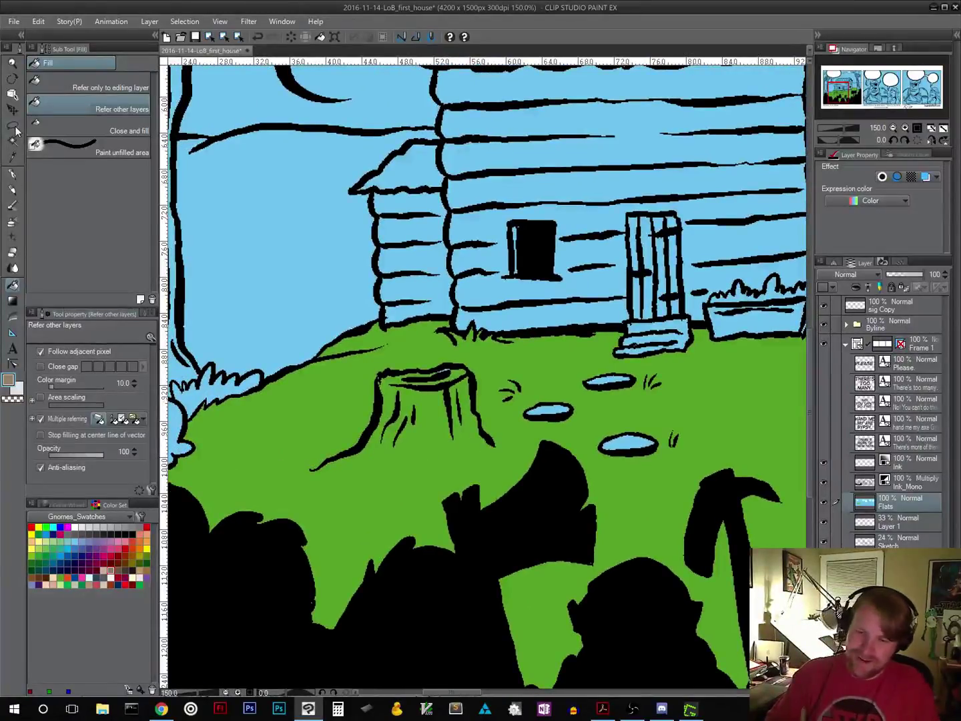
key(m)
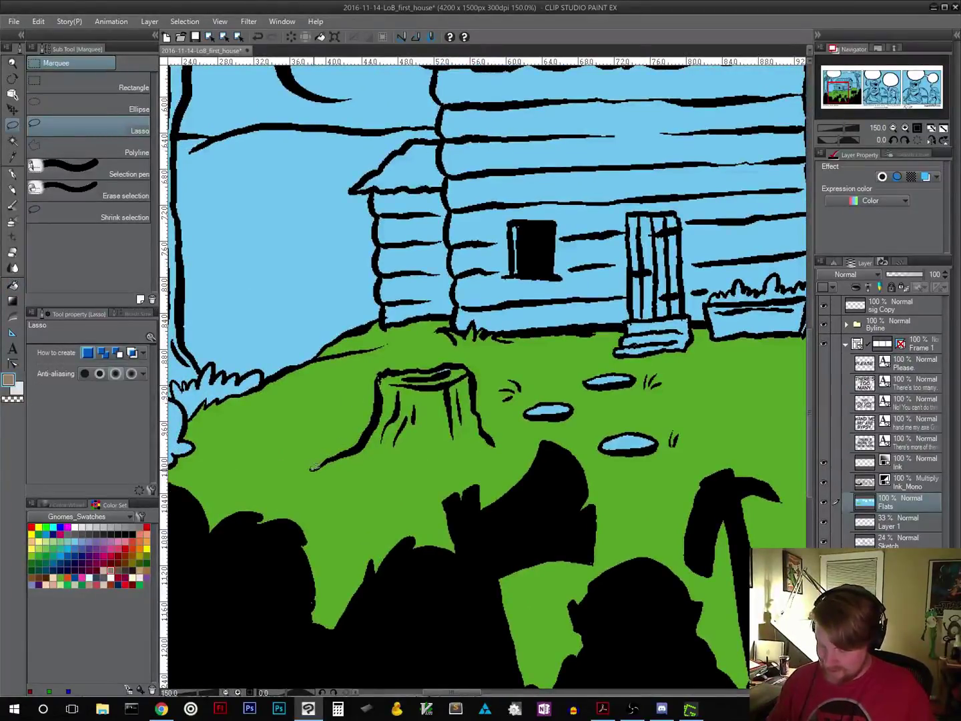
drag(332, 460, 374, 430)
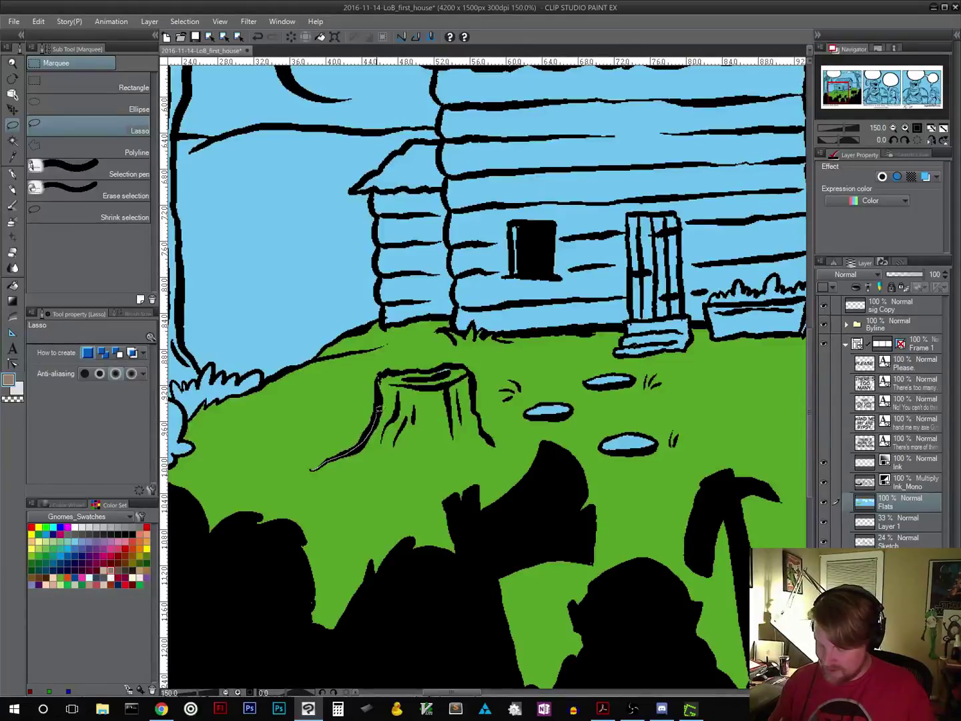
drag(378, 380, 437, 384)
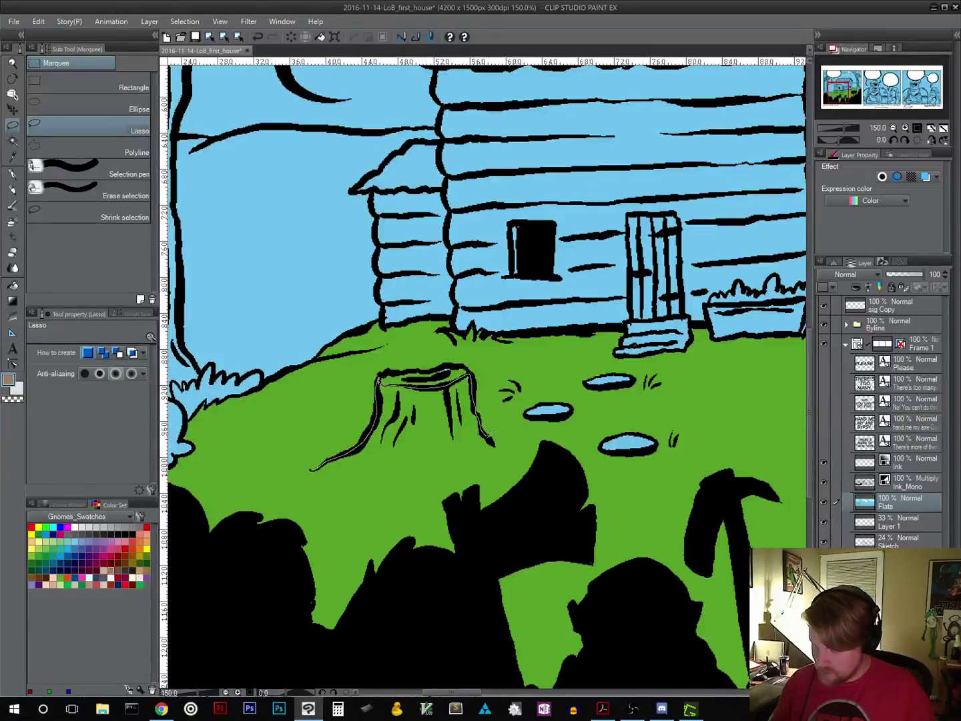
mouse_move(500, 445)
mouse_down()
mouse_move(477, 436)
mouse_move(423, 442)
mouse_up()
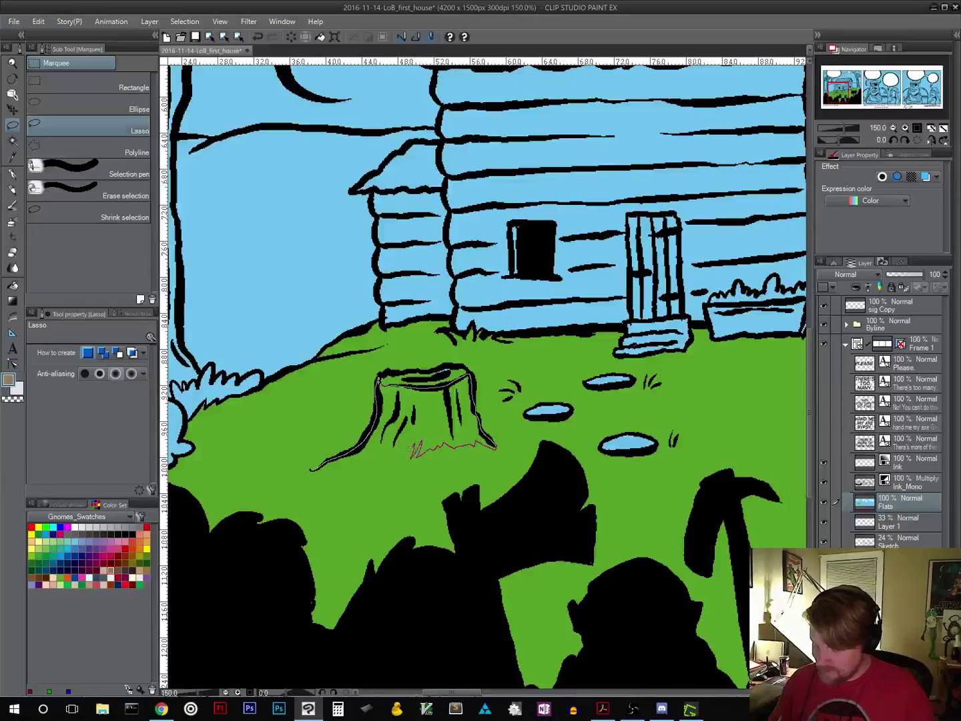
drag(364, 459, 311, 470)
click(442, 488)
key(ctrl+d)
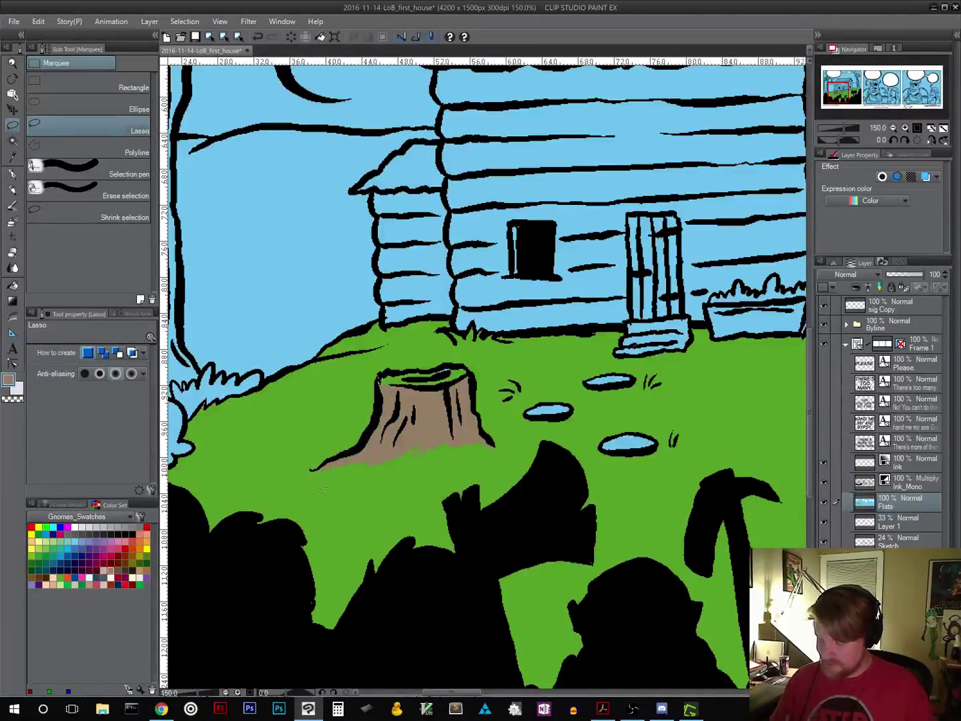
Step: Lasso the cut top of the tree stump, fill it with light tan, and deselect
click(107, 569)
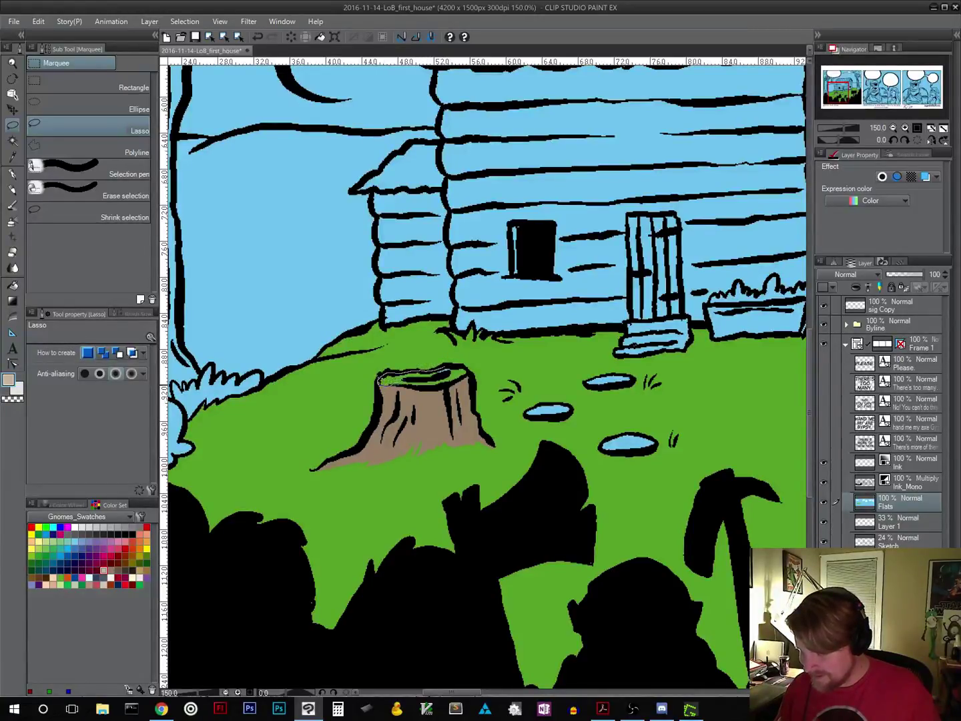
mouse_move(460, 382)
mouse_down()
mouse_move(471, 369)
mouse_move(449, 365)
mouse_up()
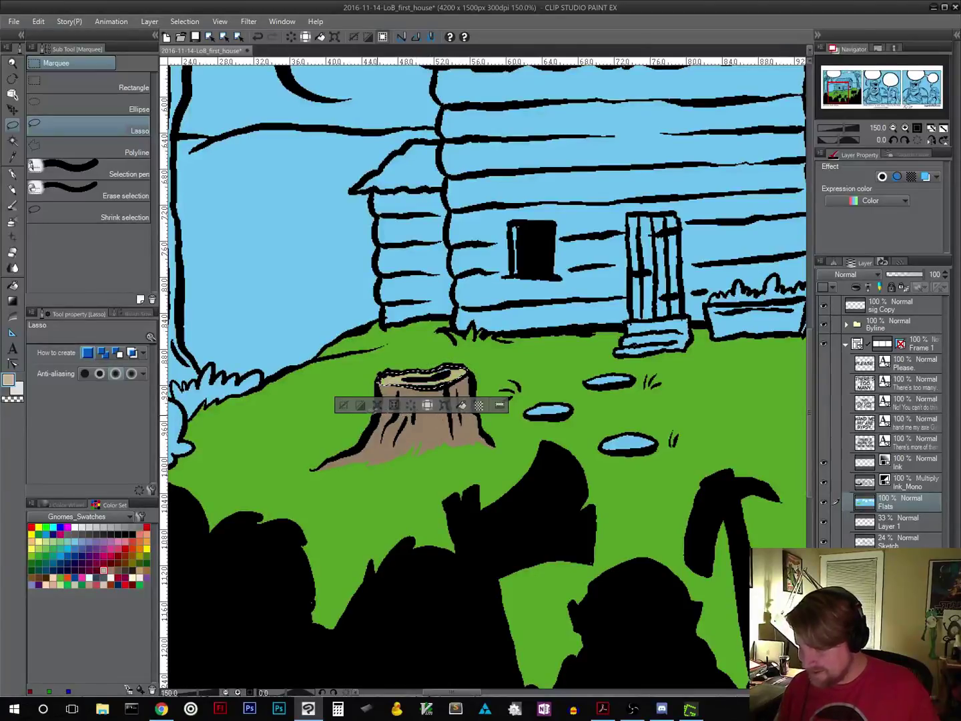
click(344, 407)
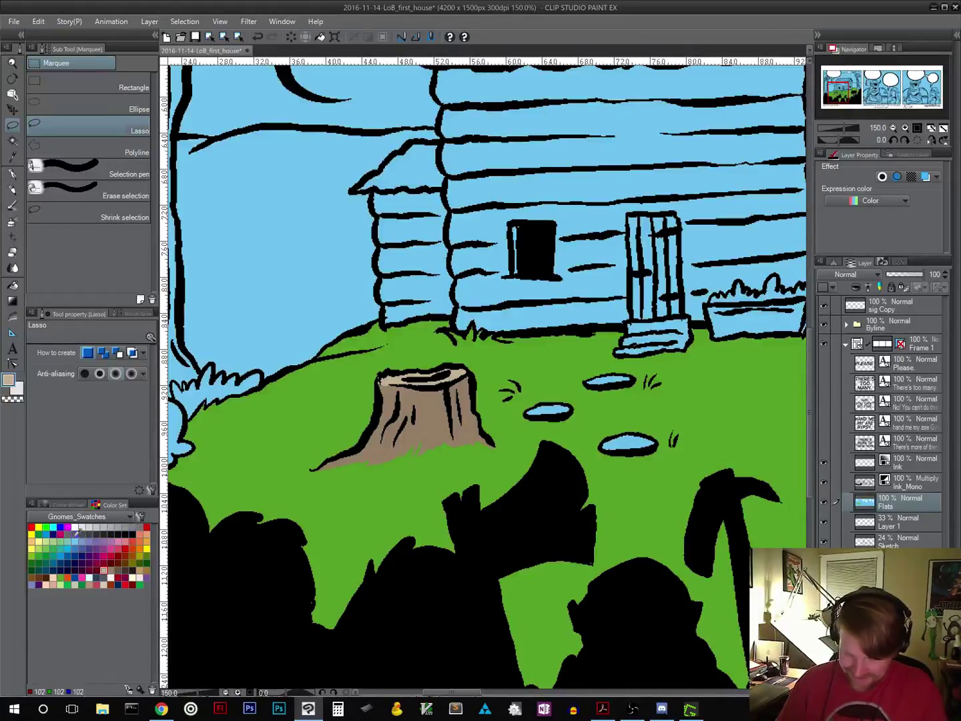
Step: Fill the three stepping stones and the cabin's front steps in the first panel with medium grey
click(132, 526)
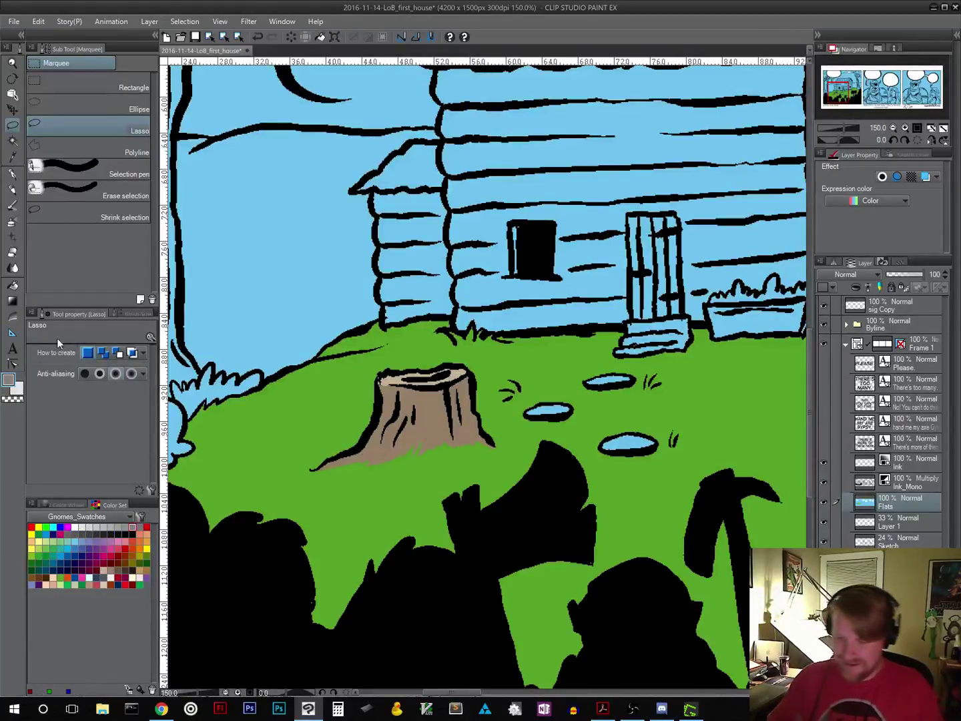
click(12, 286)
click(631, 439)
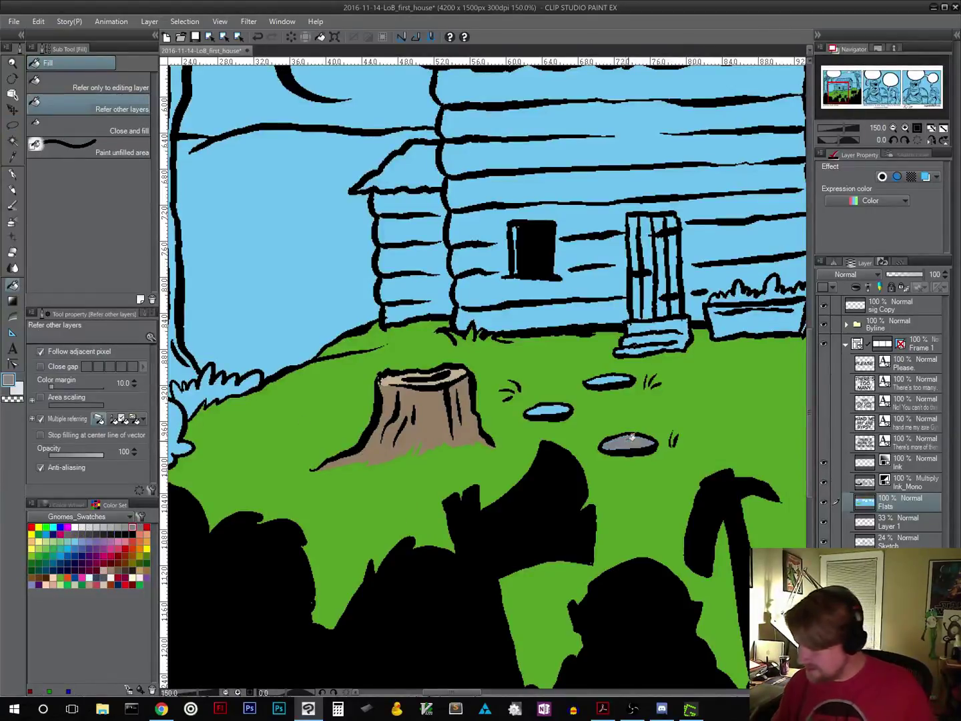
click(553, 413)
click(610, 383)
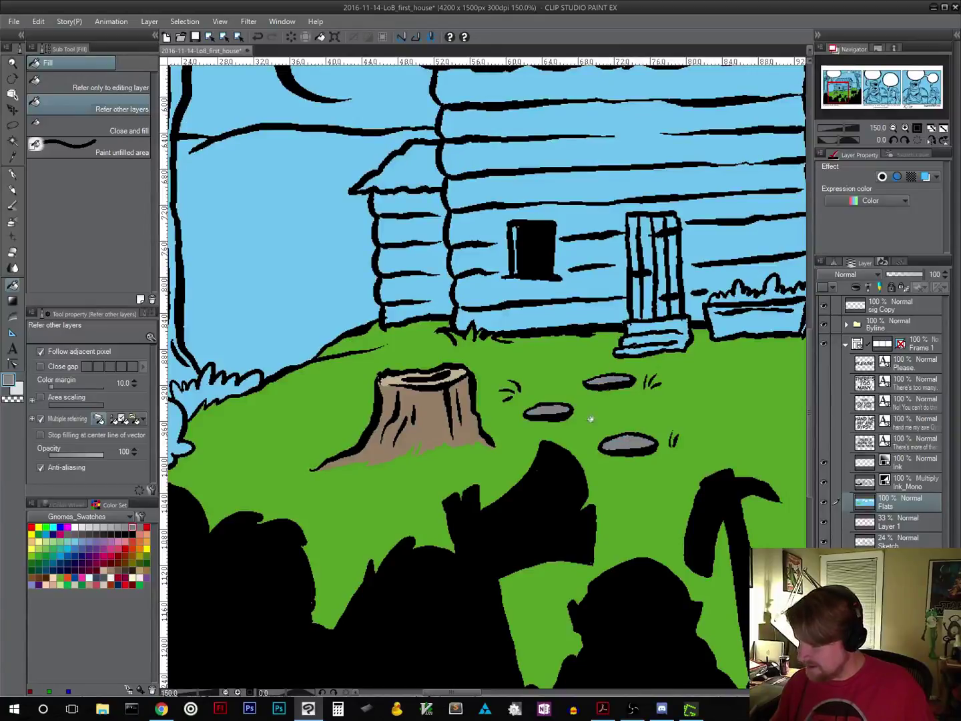
click(682, 337)
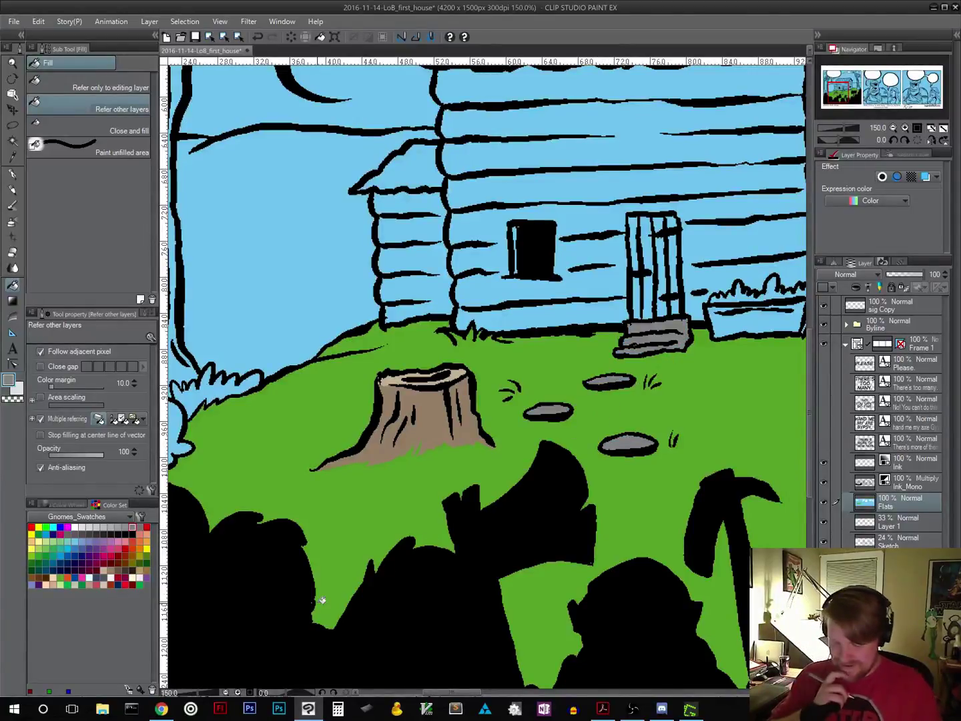
Step: Fill the log walls of the cabin's front, small side annex and gable end with brown
drag(712, 459, 645, 488)
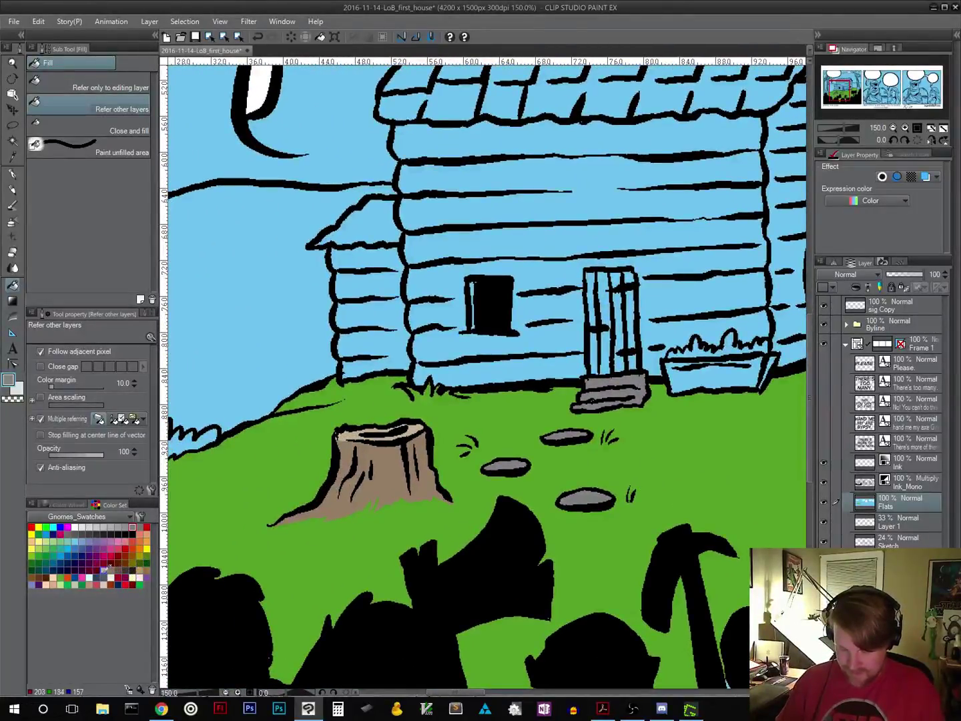
click(31, 577)
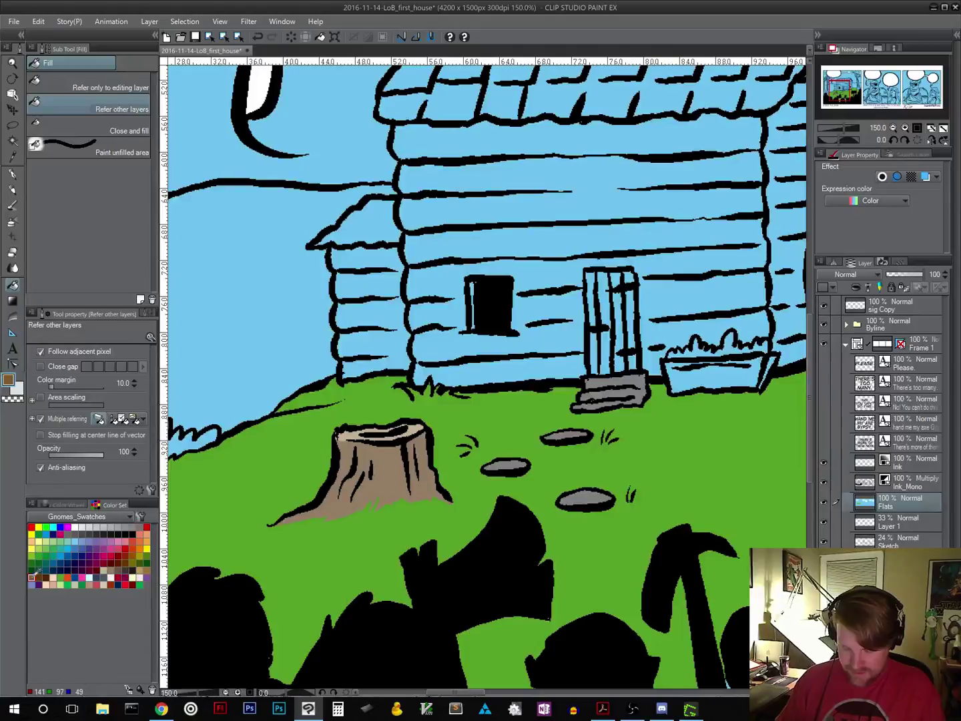
click(514, 367)
click(613, 194)
click(600, 151)
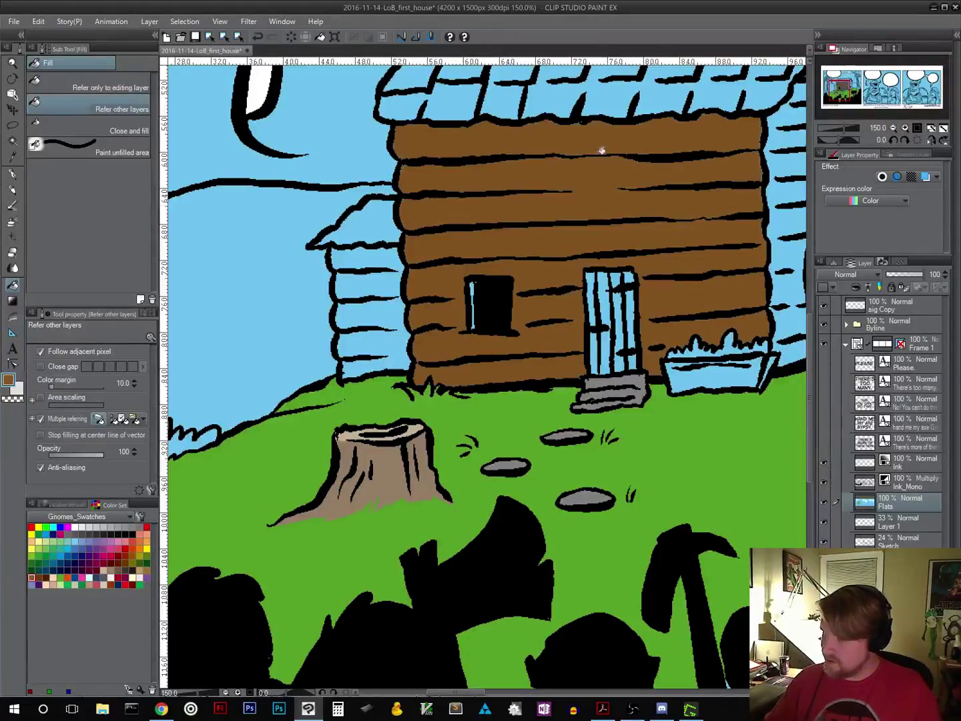
click(384, 273)
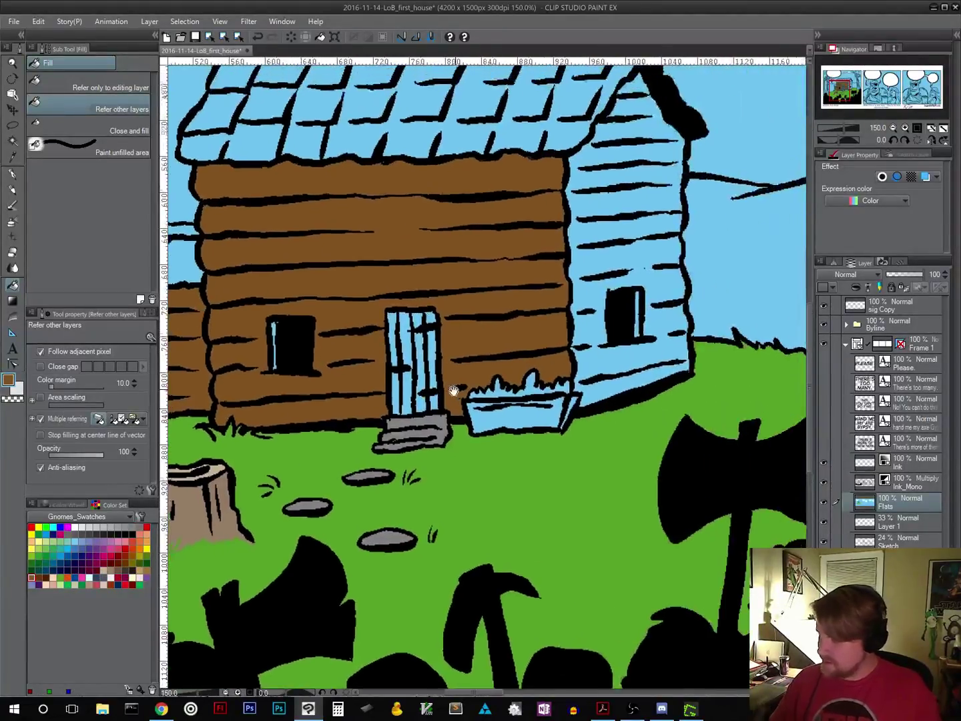
drag(655, 349, 471, 527)
click(620, 363)
Step: Ink black shingle lines on the annex's small roof on the Ink_Mono layer with the Inker - Manga Studio 4 Brush
drag(411, 453, 649, 387)
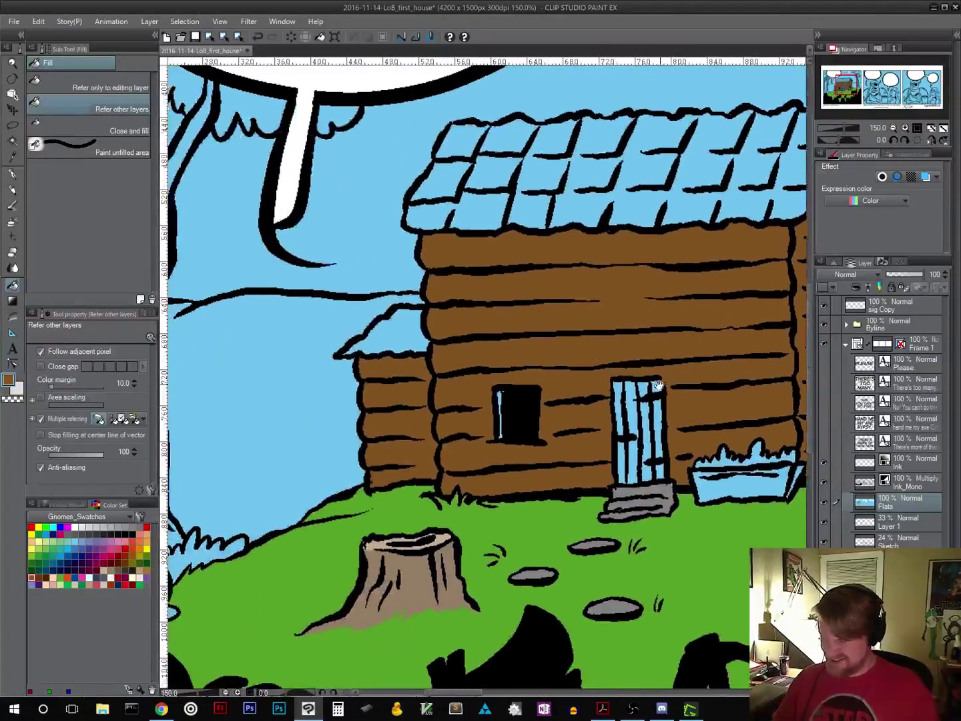
click(12, 174)
click(133, 534)
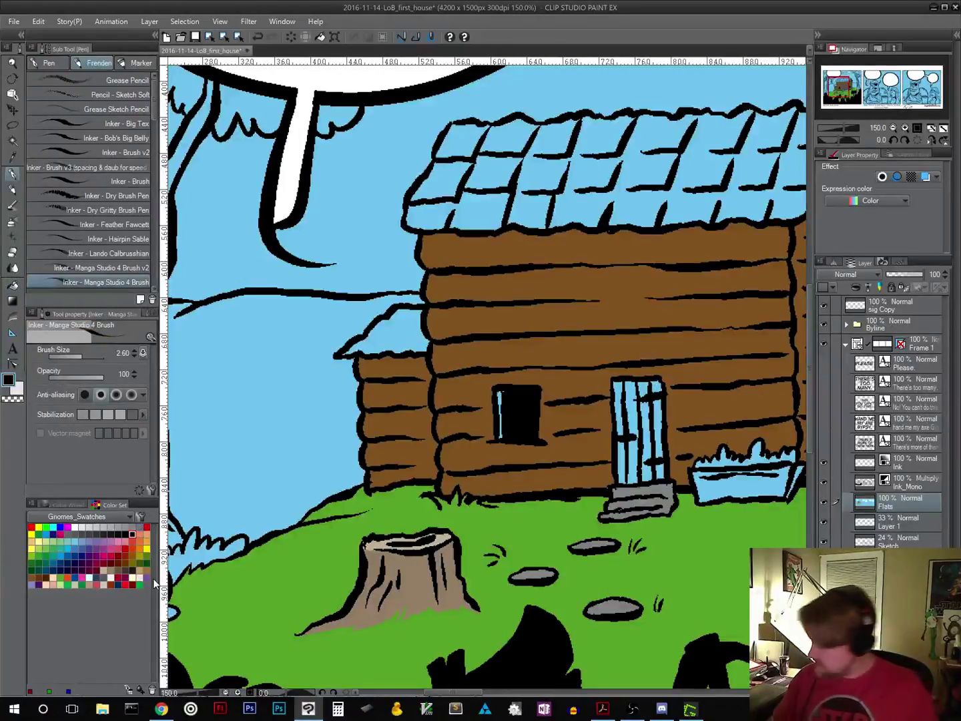
click(908, 488)
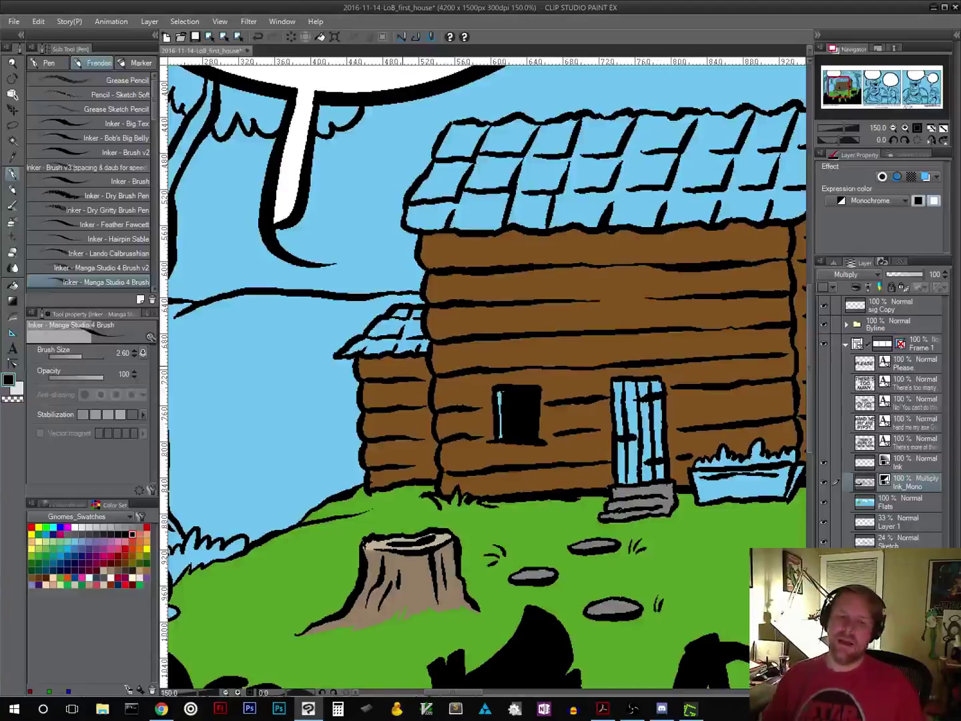
Step: Ink a double-line hoop earring between the woman's cheek and her long hair in the second panel
drag(682, 414, 489, 463)
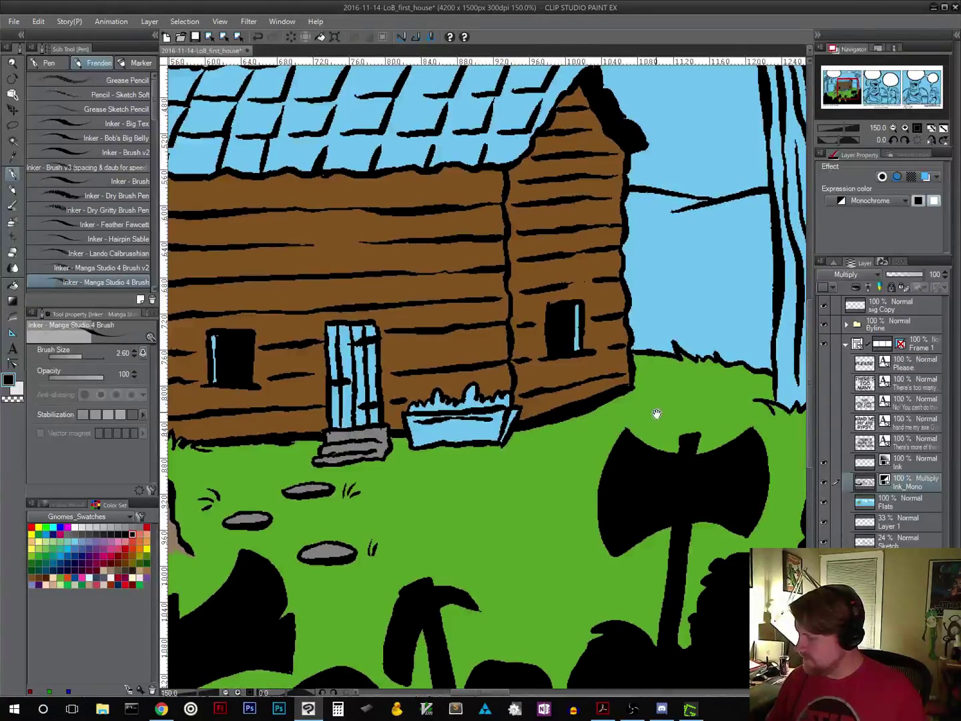
drag(656, 414, 550, 476)
drag(671, 420, 314, 393)
drag(680, 438, 341, 363)
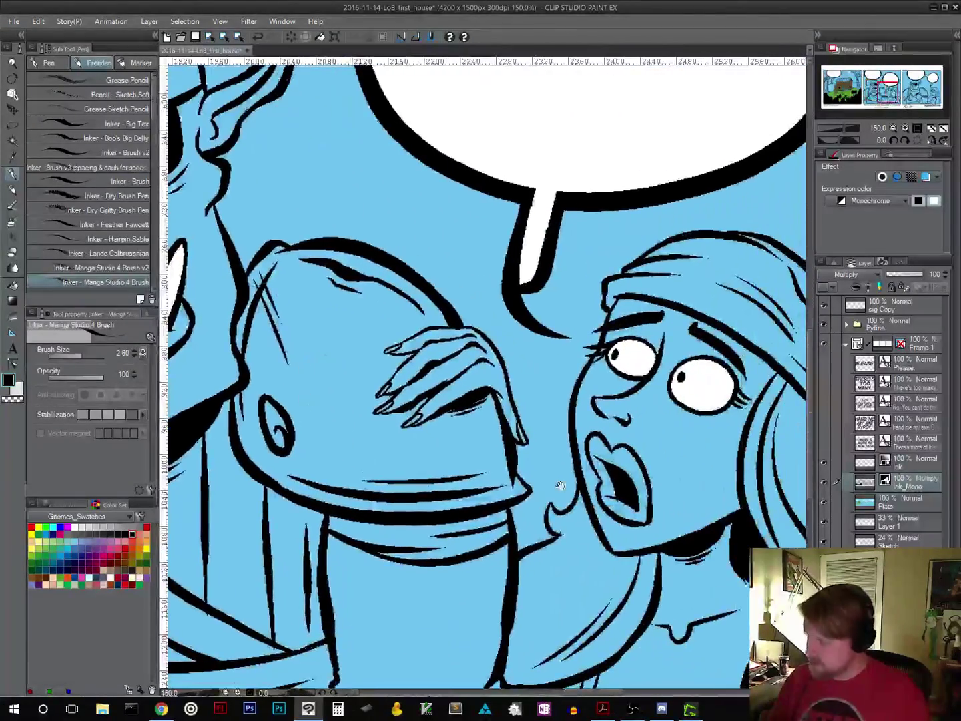
drag(671, 464, 507, 447)
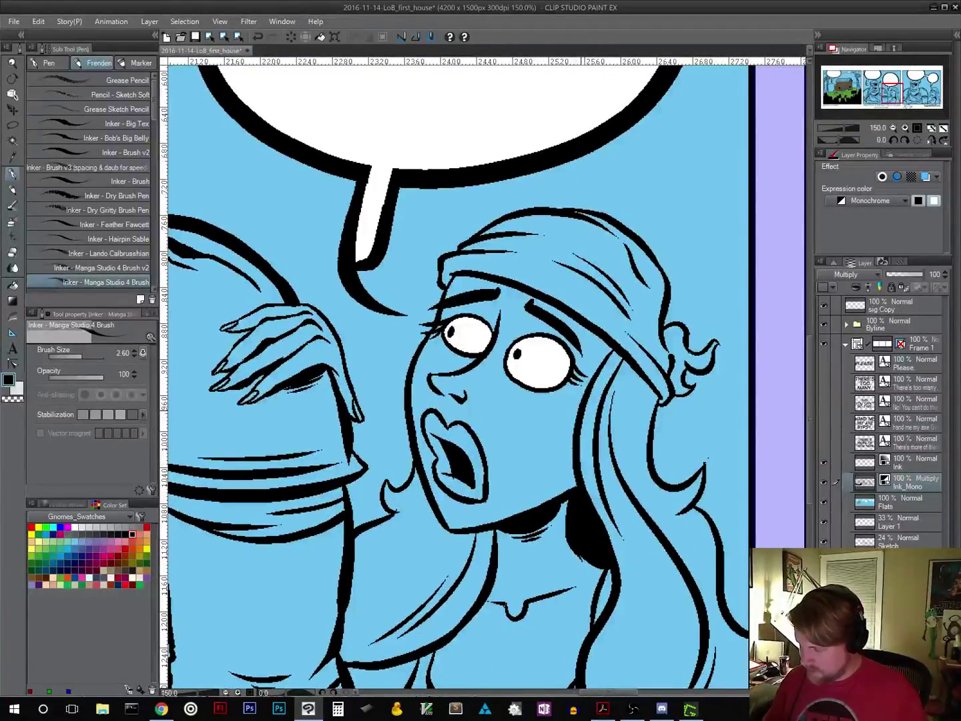
mouse_move(555, 413)
mouse_down()
mouse_move(534, 453)
mouse_move(574, 478)
mouse_up()
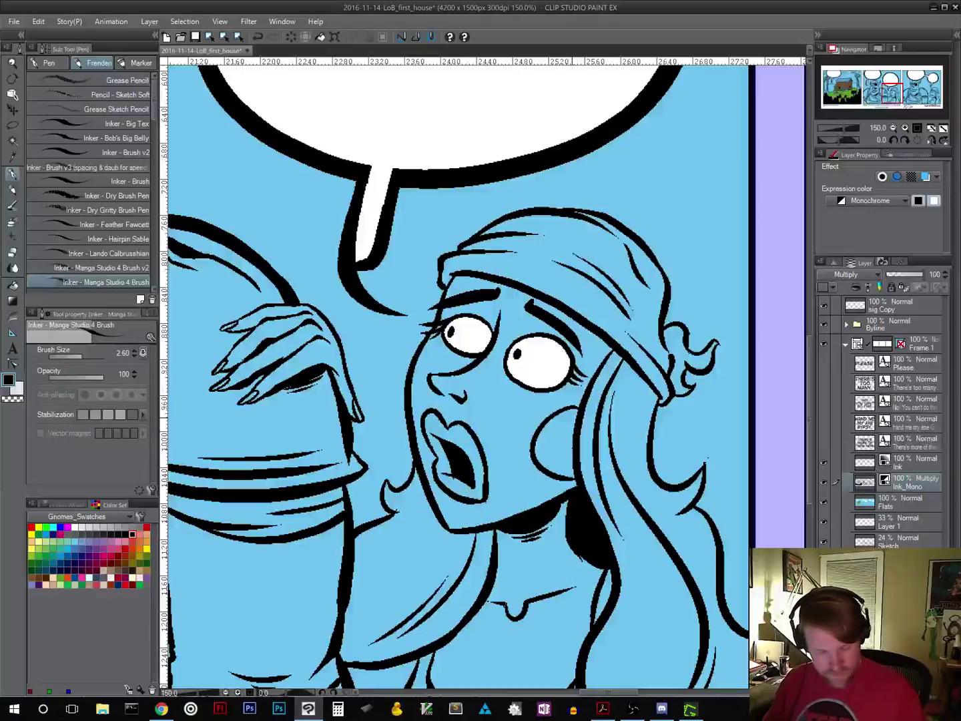
key(ctrl+z)
mouse_move(561, 404)
mouse_down()
mouse_move(535, 437)
mouse_move(575, 479)
mouse_up()
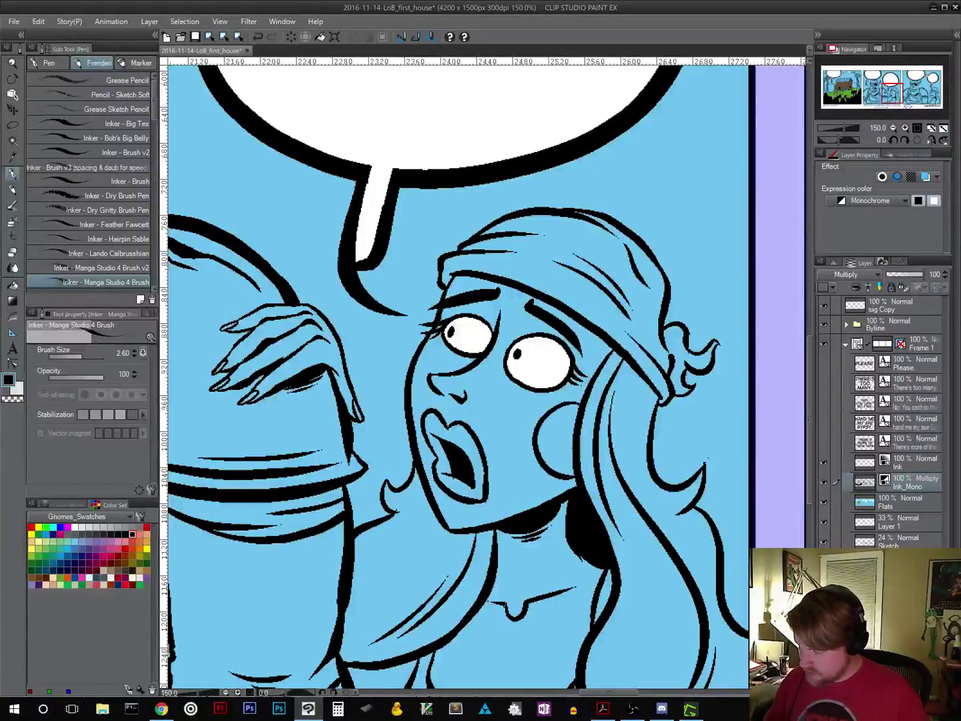
mouse_move(578, 409)
mouse_down()
mouse_move(546, 450)
mouse_move(573, 472)
mouse_up()
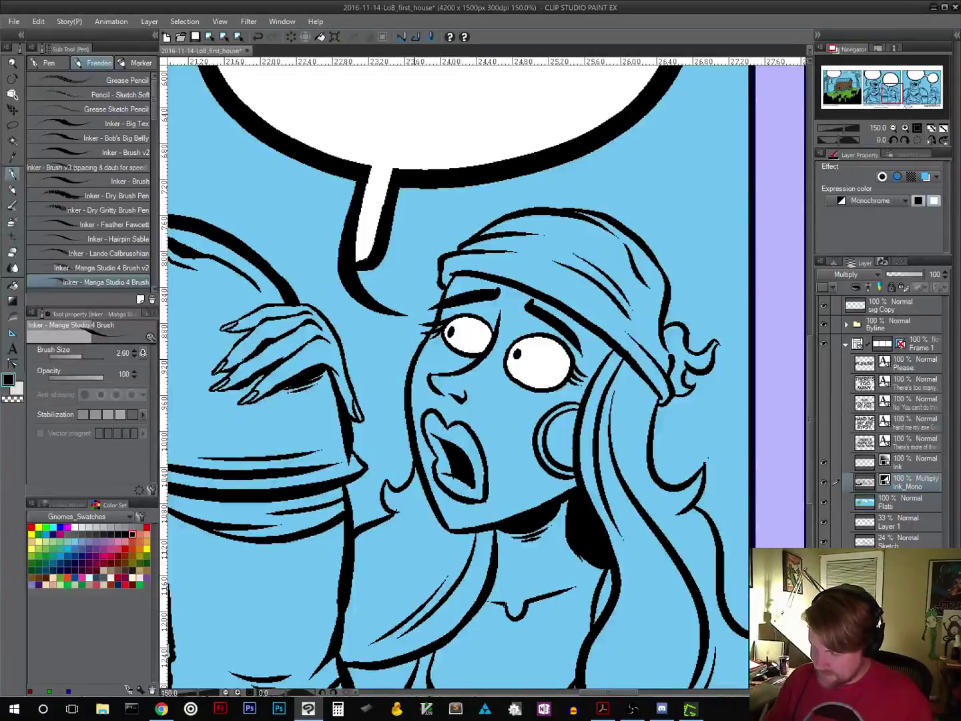
Step: Ink the matching double-line hoop earring on the far side of the woman's face in the second panel
mouse_move(412, 356)
mouse_down()
mouse_move(385, 370)
mouse_move(404, 425)
mouse_up()
drag(407, 363, 400, 418)
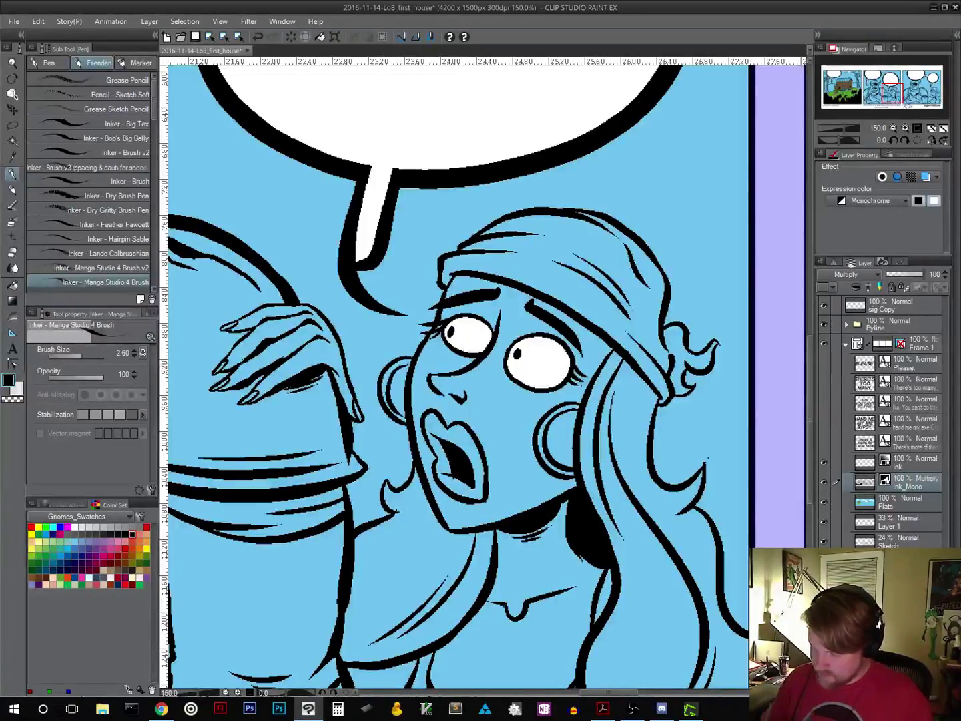
key(ctrl+z)
drag(409, 364, 400, 413)
key(ctrl+z)
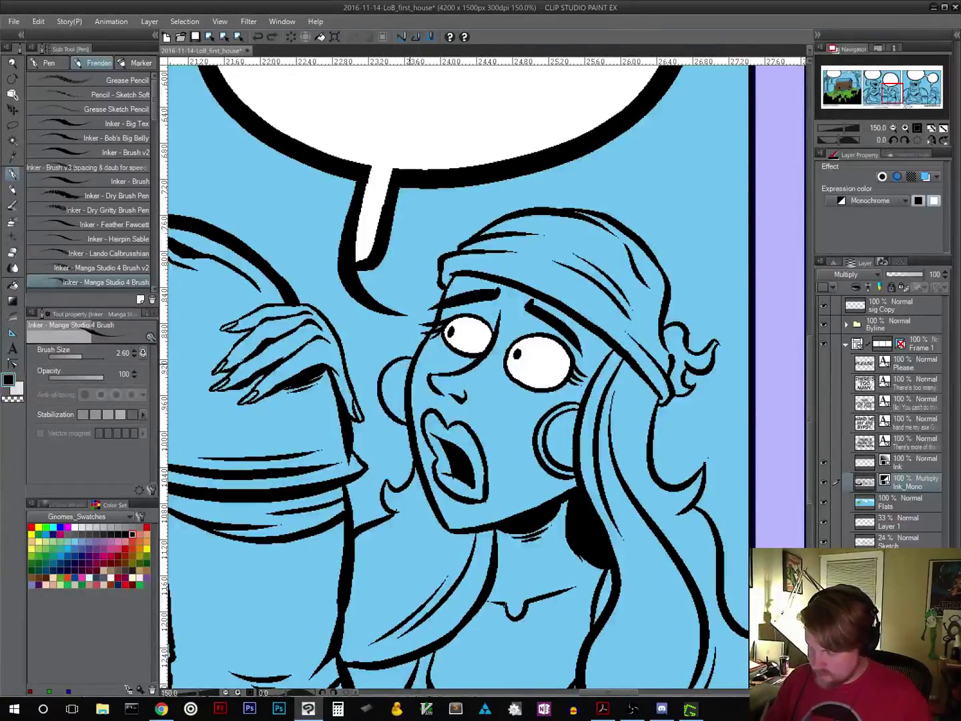
drag(406, 369, 398, 418)
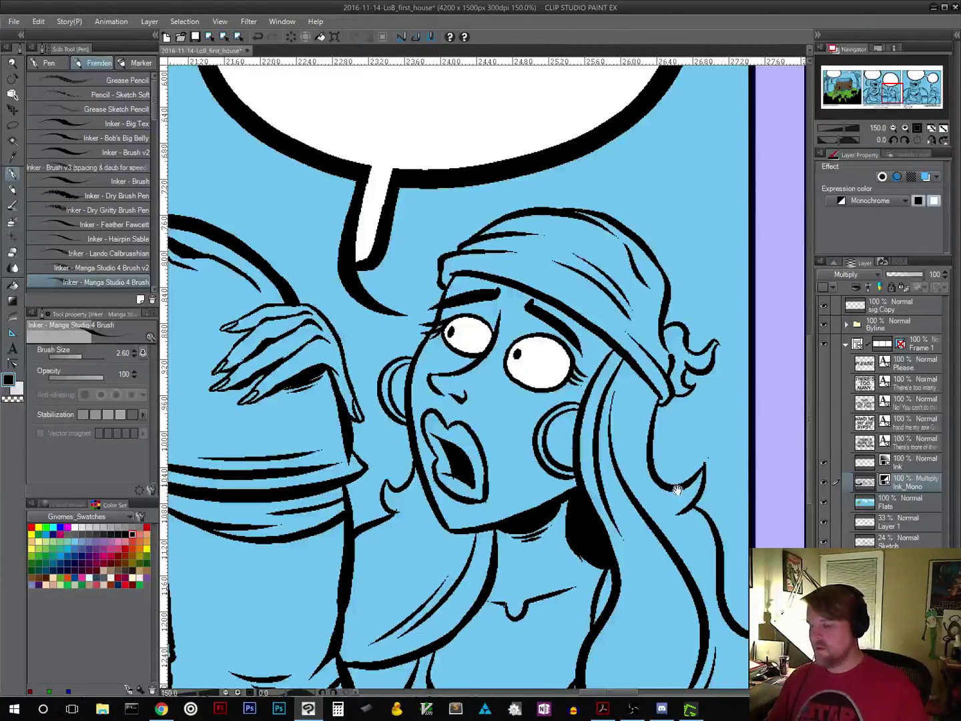
Step: Ink double-line hoop earrings on both sides of the woman's face in the third panel
drag(680, 491, 190, 495)
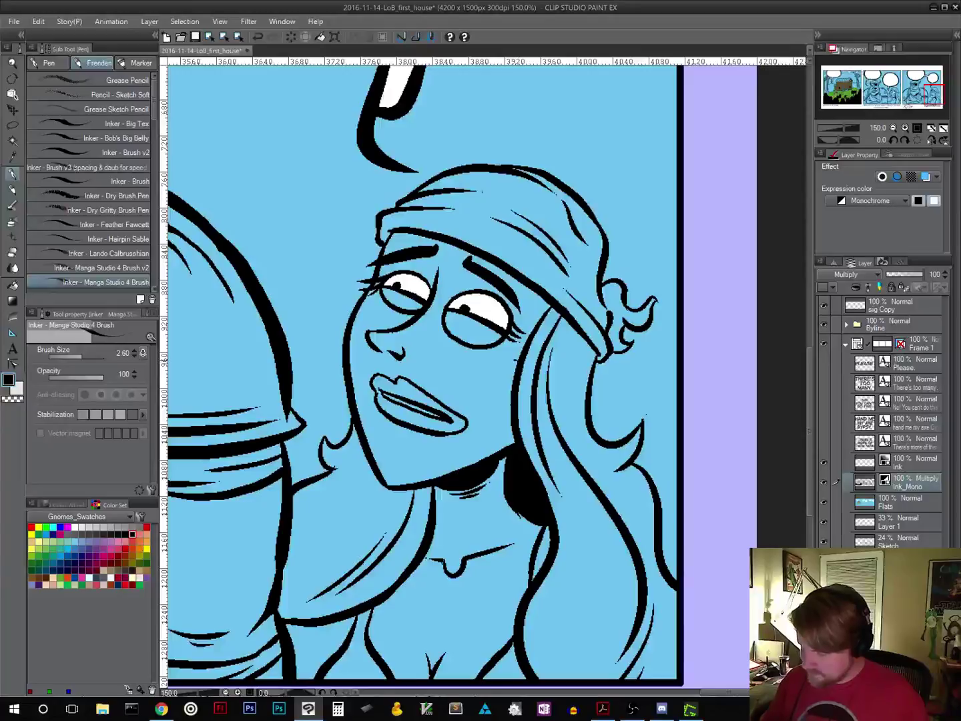
drag(517, 360, 508, 425)
drag(510, 369, 501, 418)
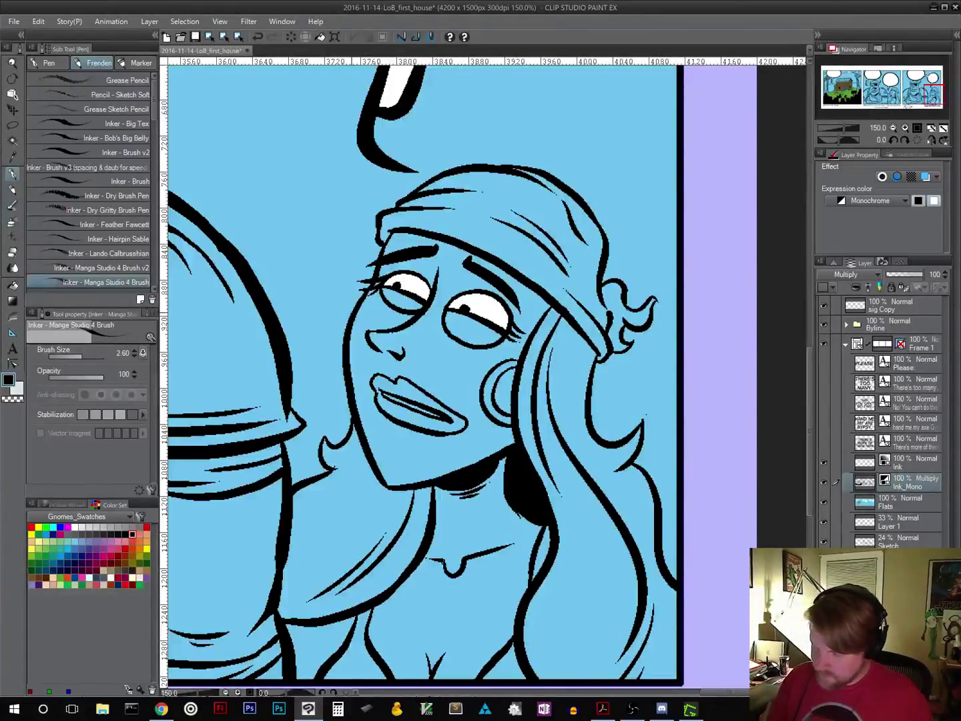
drag(354, 309, 339, 367)
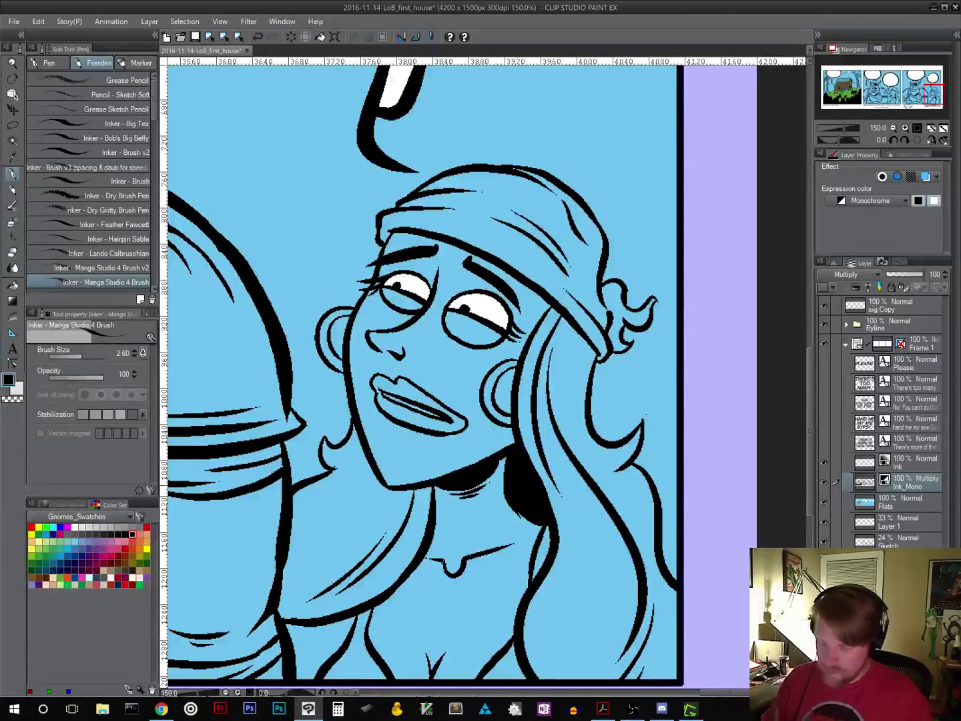
Step: Save the comic strip file with the new ink details and flat colours
scroll(498, 501, down, 5)
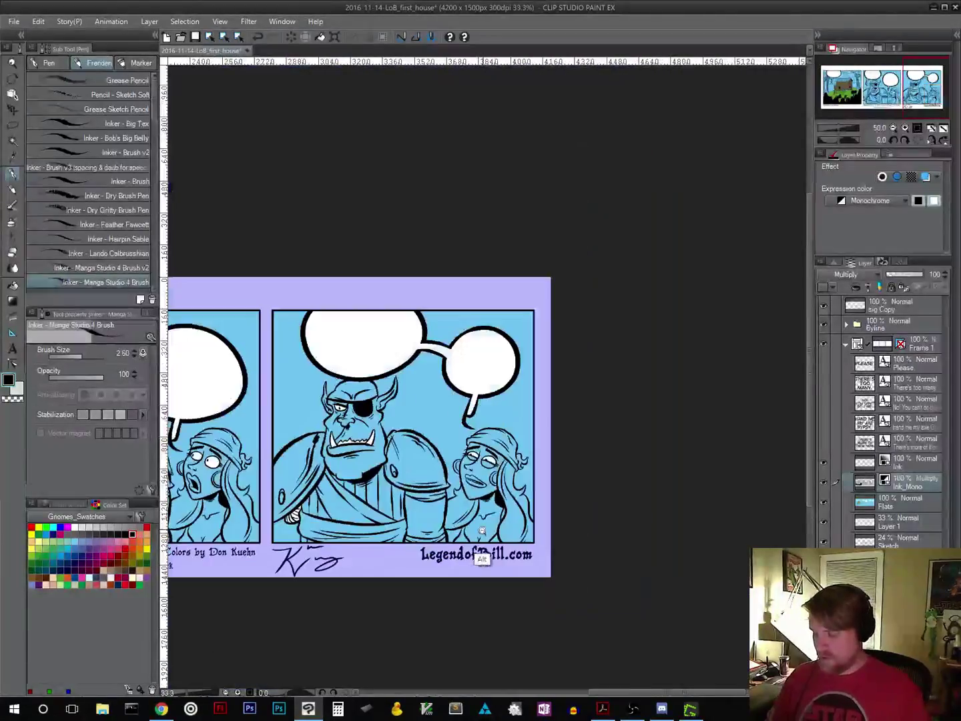
drag(604, 490, 636, 492)
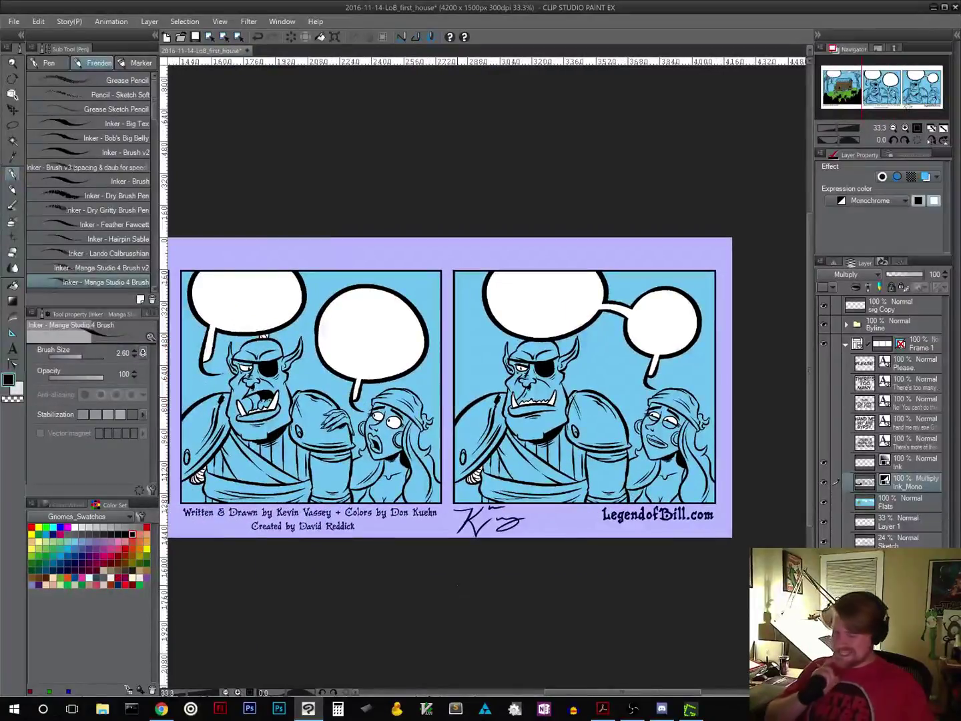
drag(457, 585, 513, 588)
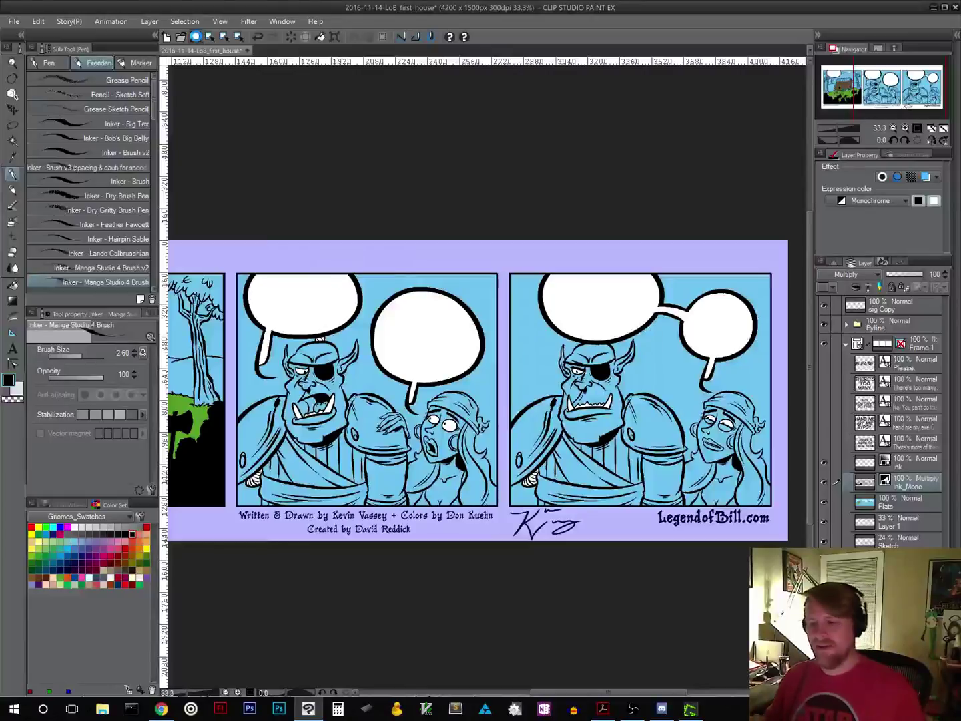
click(196, 37)
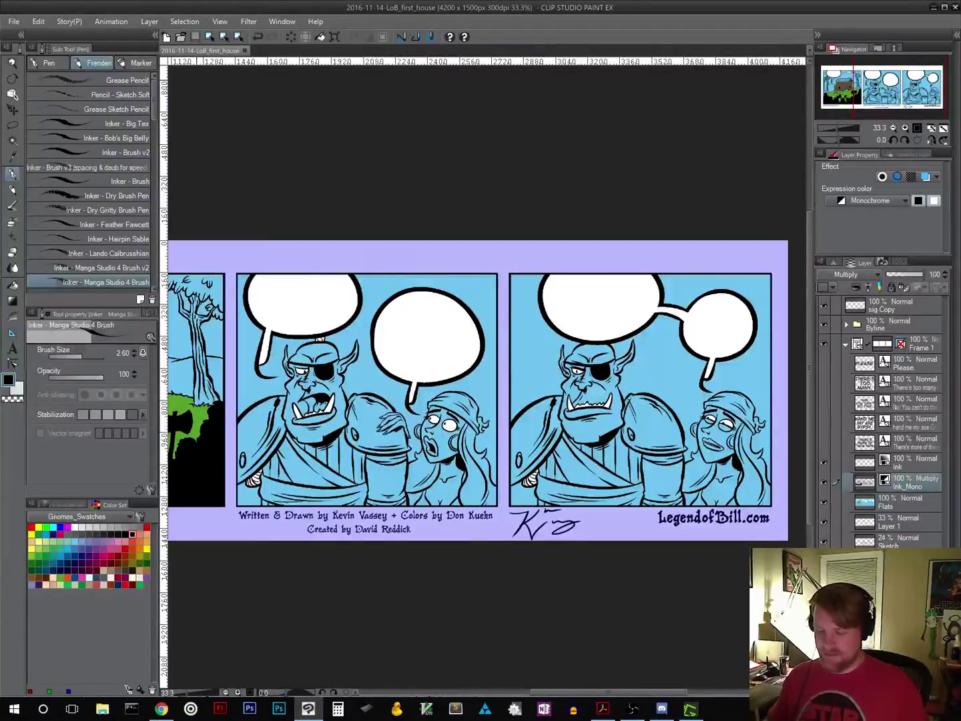
Step: Fill the large tree canopies on both sides of the first panel with dark green on the Flats layer
drag(343, 565, 533, 573)
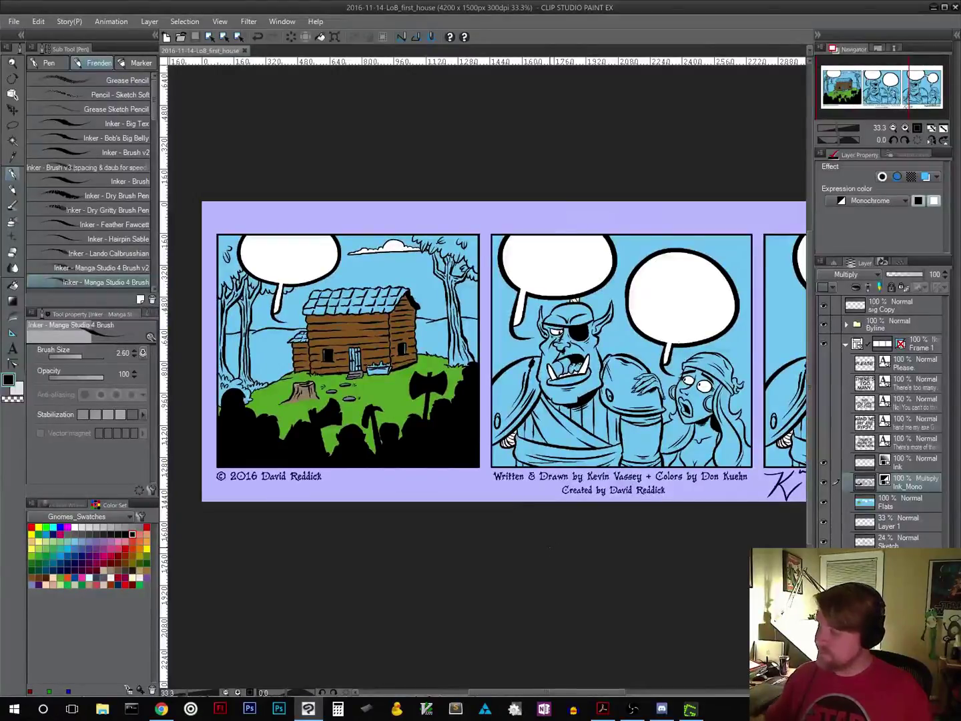
click(917, 129)
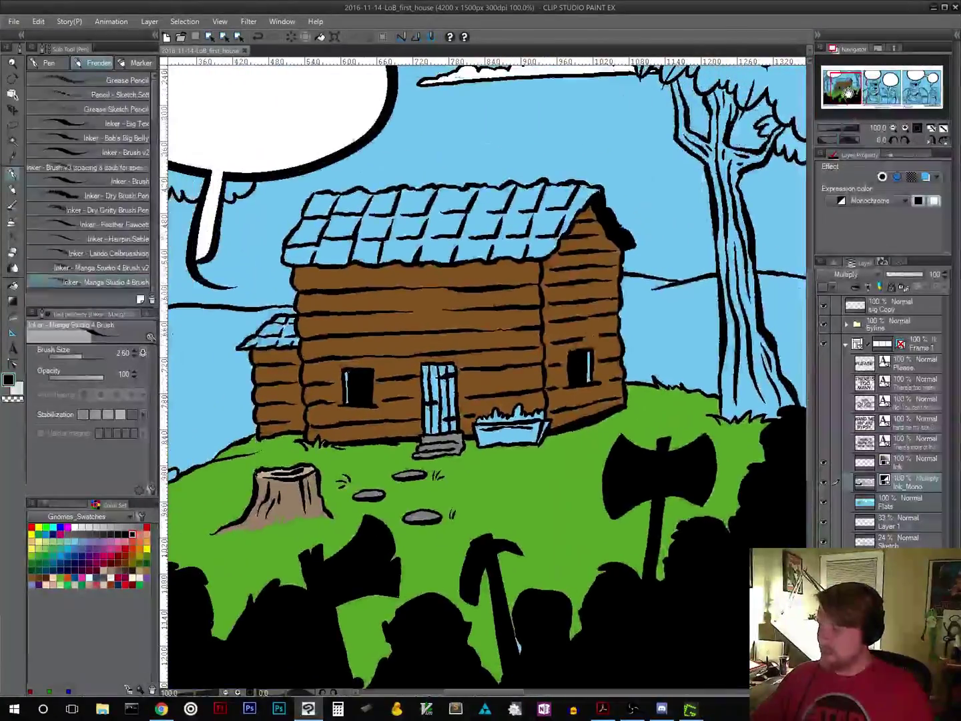
click(894, 128)
click(895, 128)
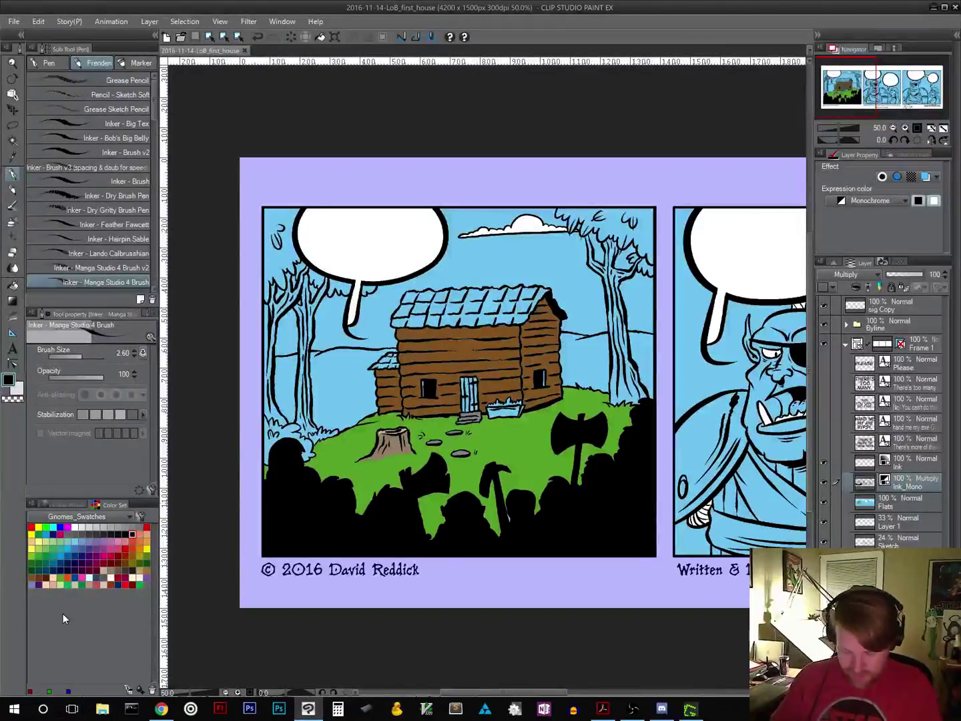
click(82, 585)
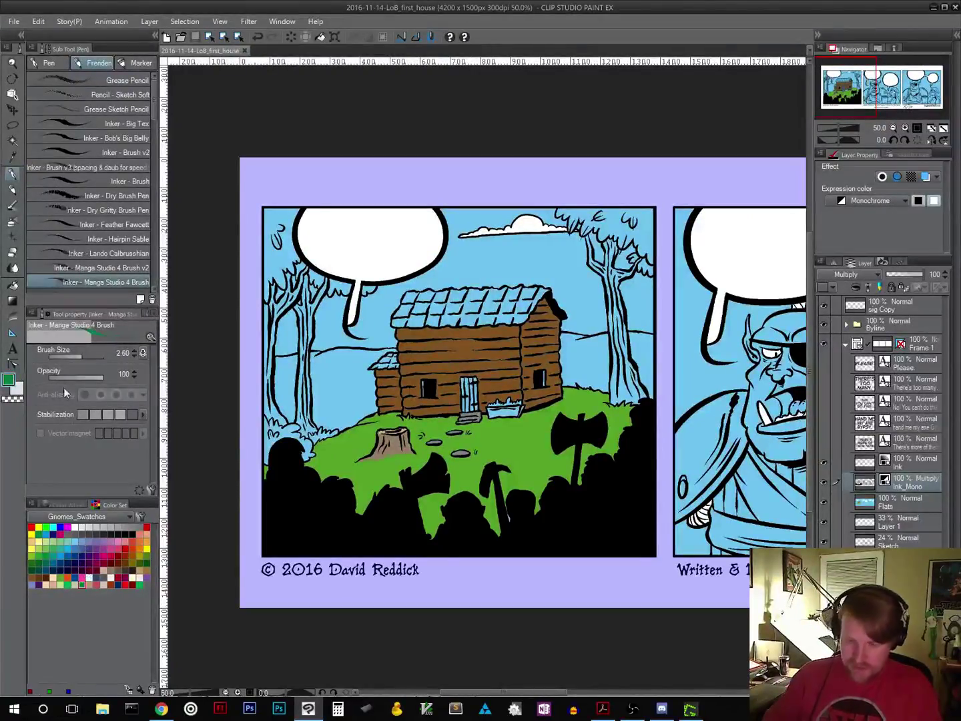
click(13, 284)
click(277, 262)
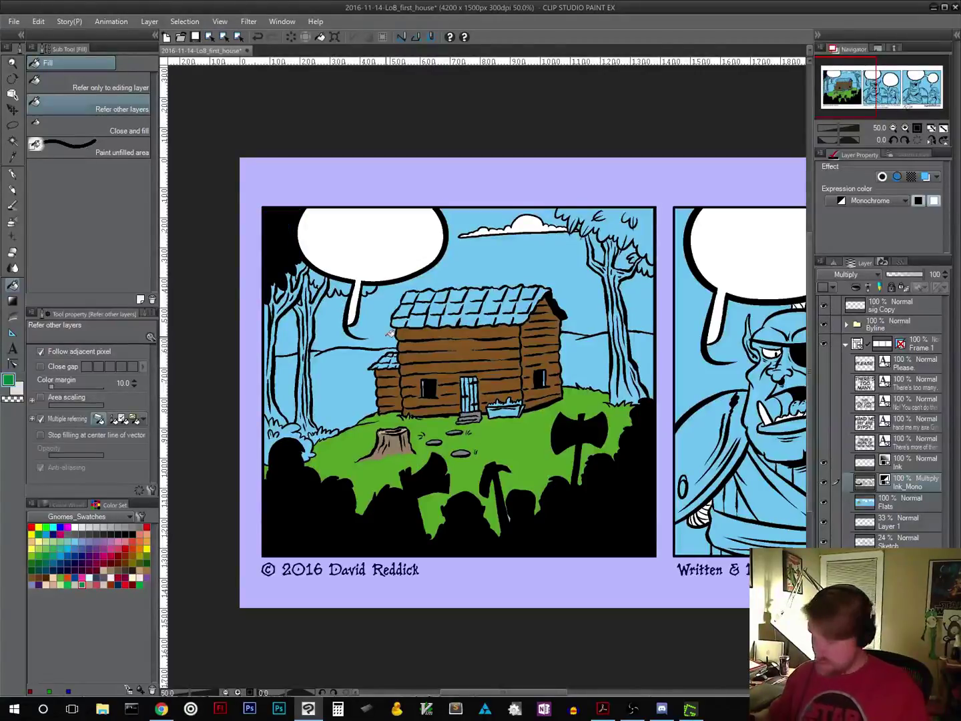
key(ctrl+z)
click(915, 505)
click(277, 262)
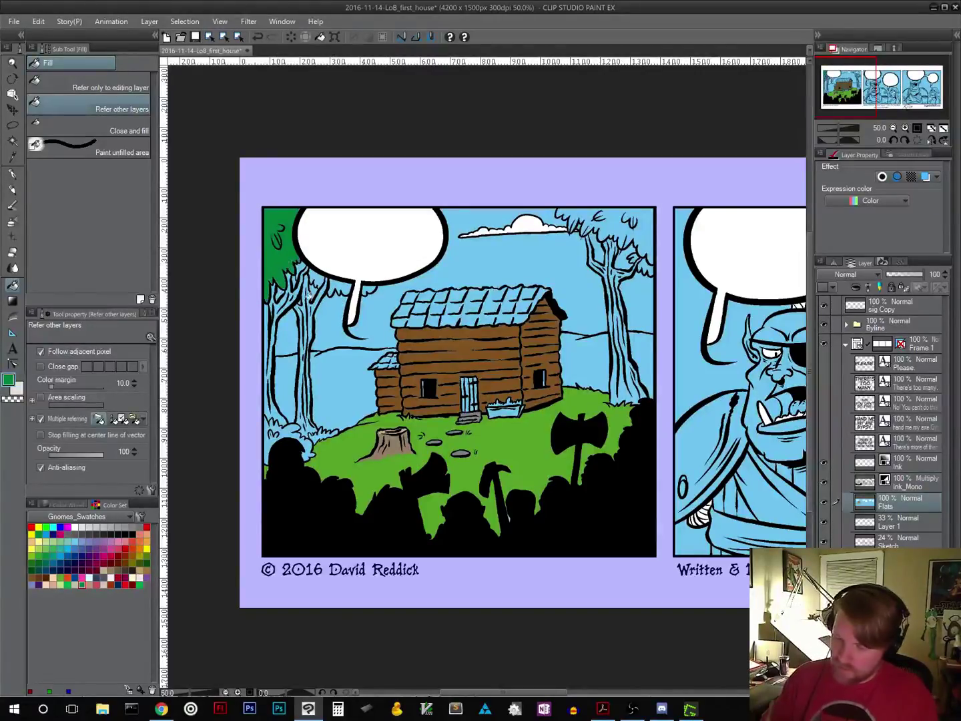
click(646, 238)
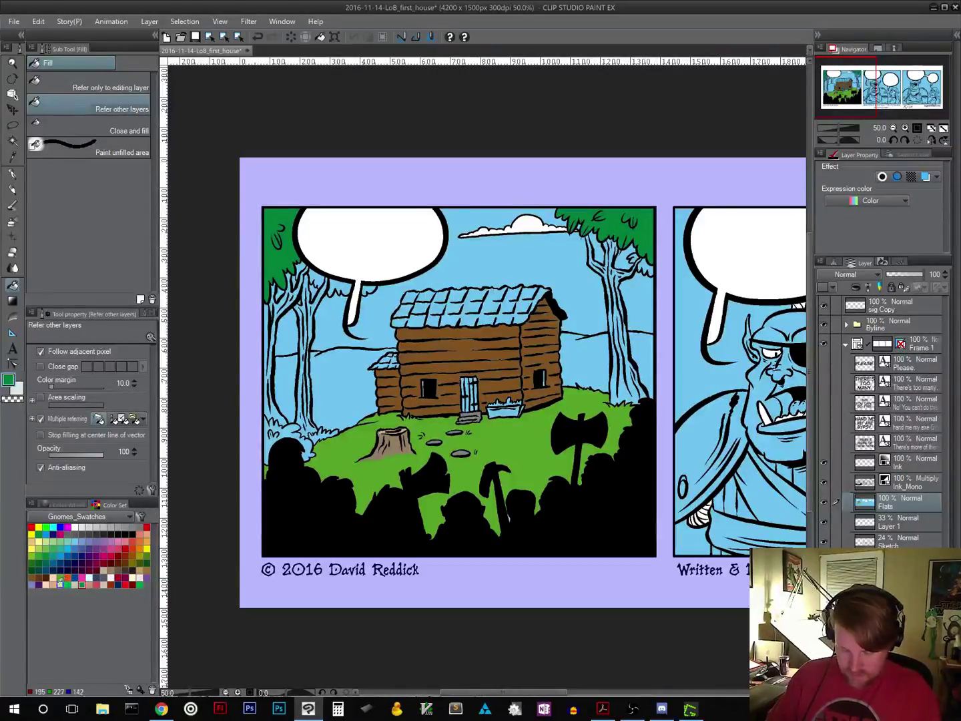
Step: Fill the smaller foliage patches below the speech balloon and beside the far tree in the first panel with light green
click(31, 569)
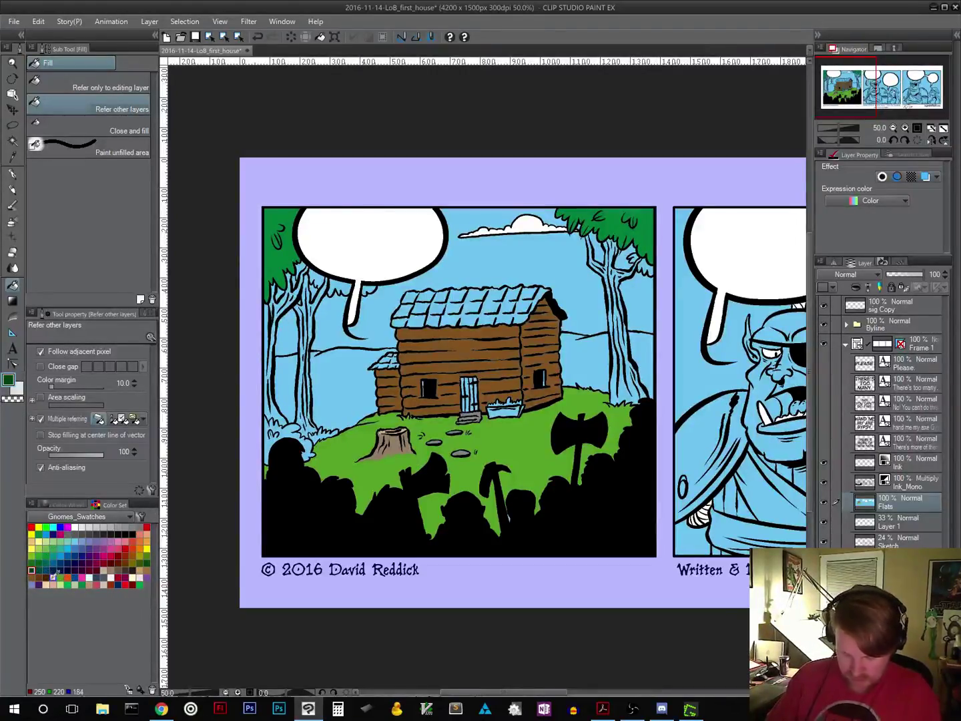
click(46, 549)
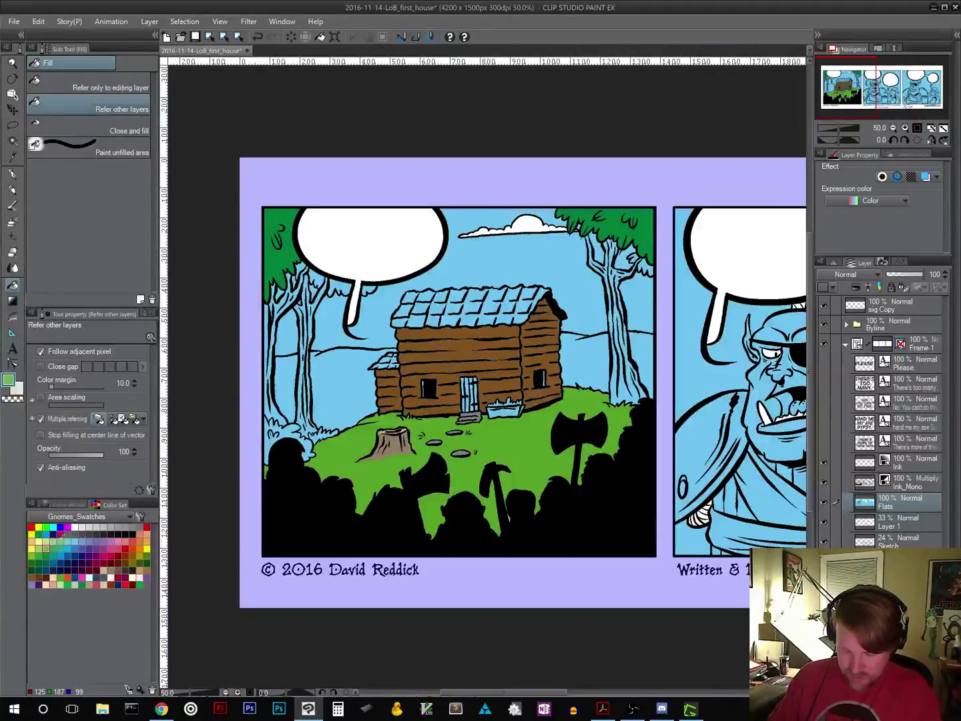
click(321, 276)
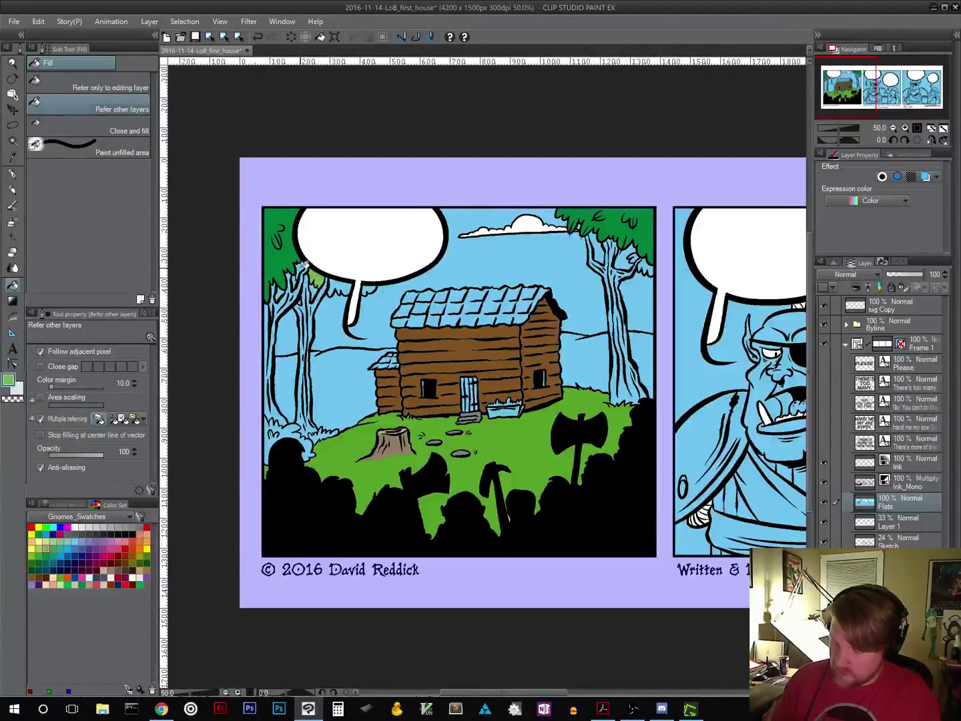
click(367, 289)
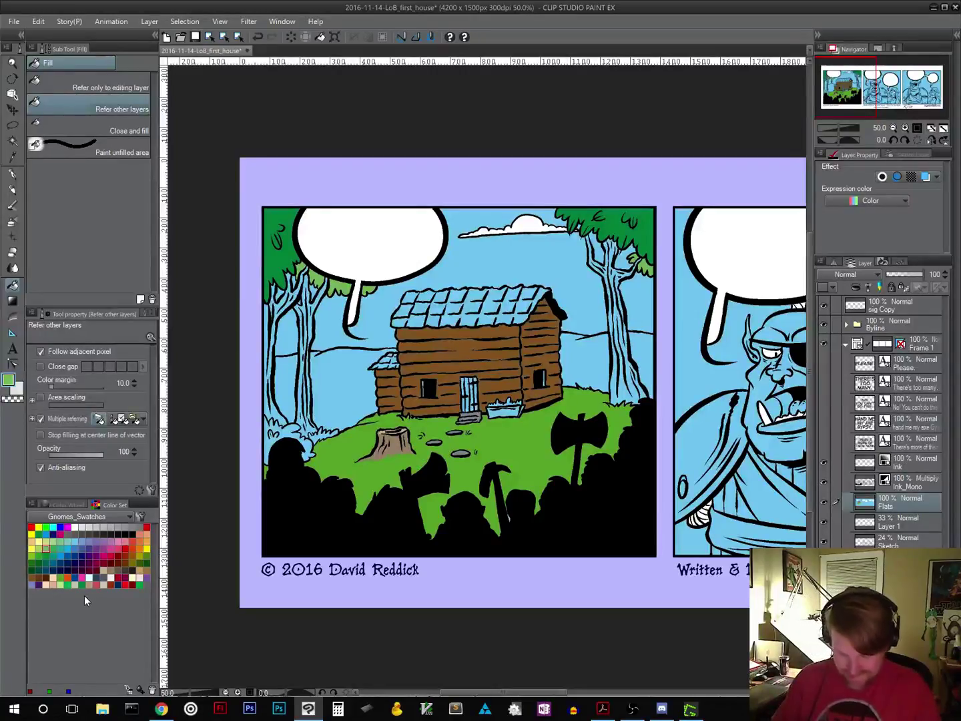
Step: Fill the outermost tree trunk beside the first panel's left border with greyish brown
click(111, 570)
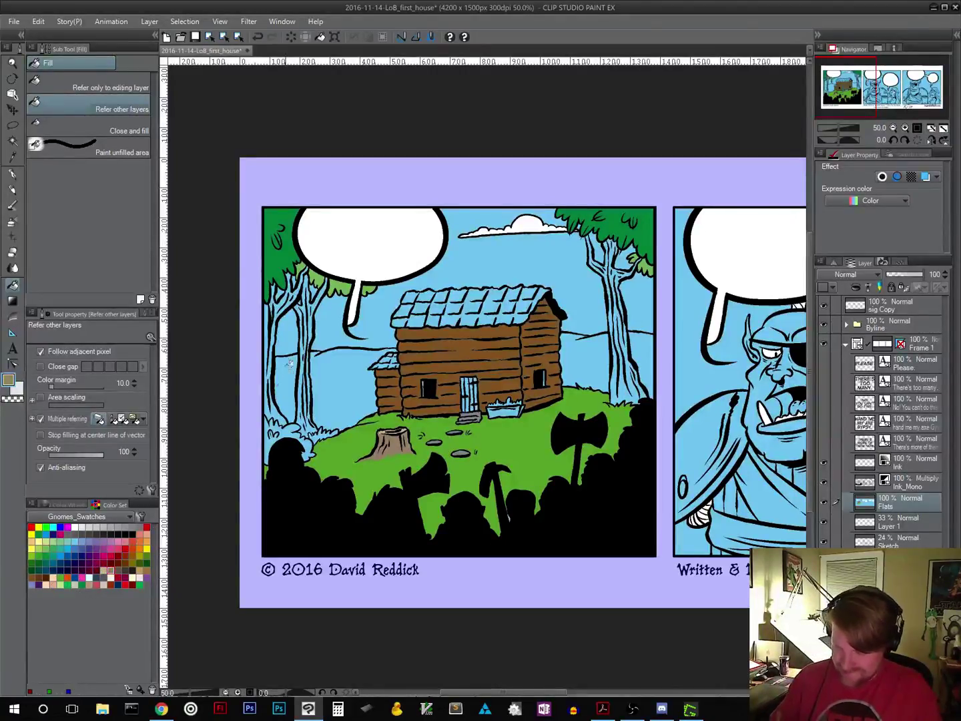
click(270, 335)
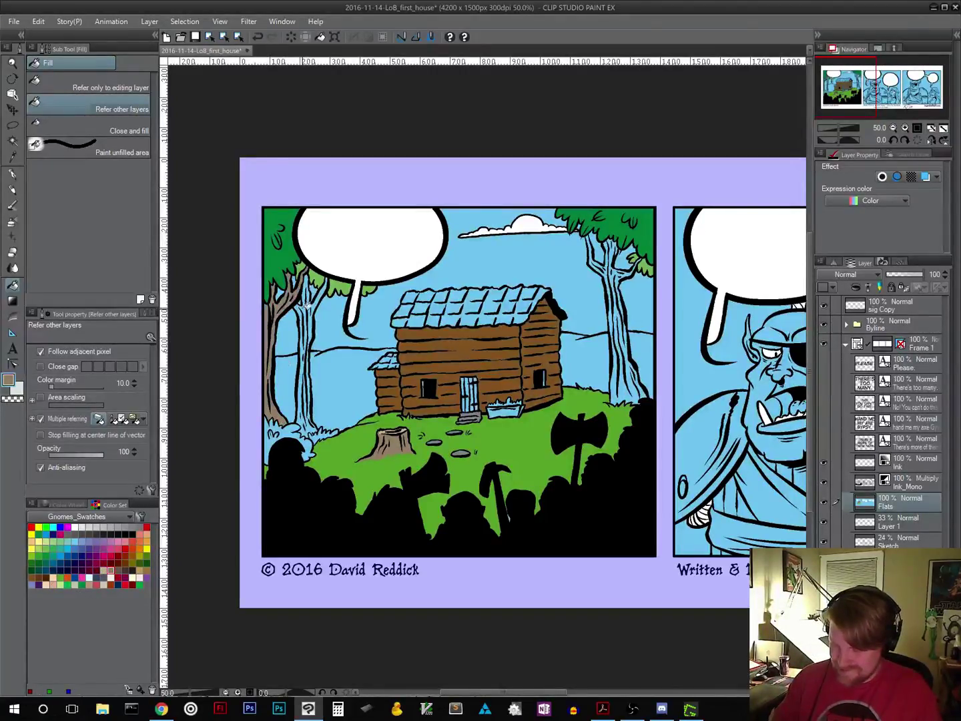
click(104, 570)
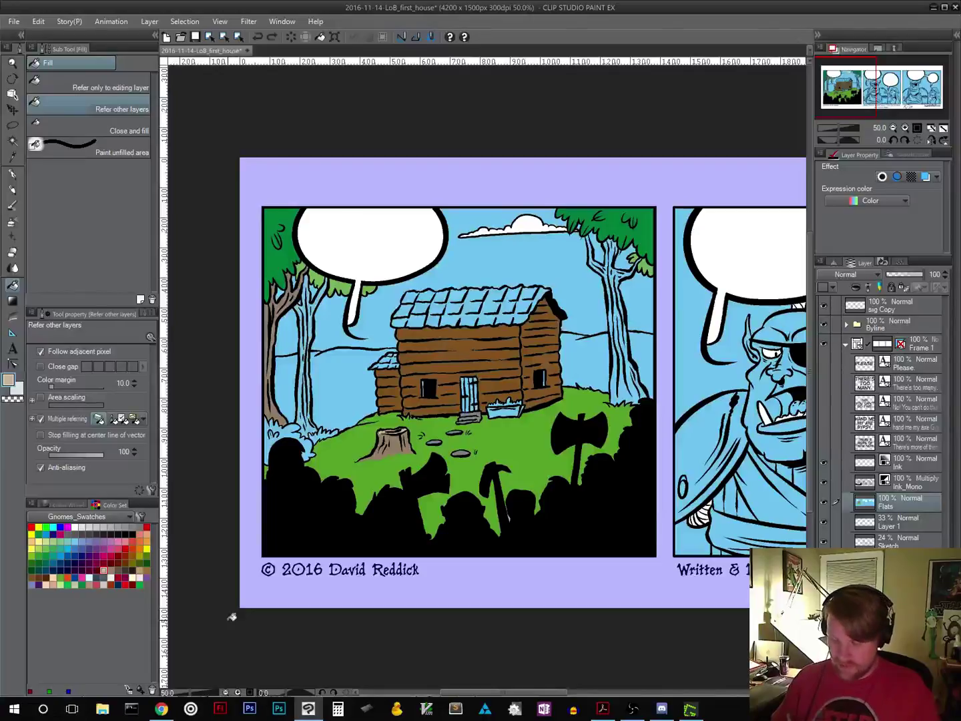
click(111, 570)
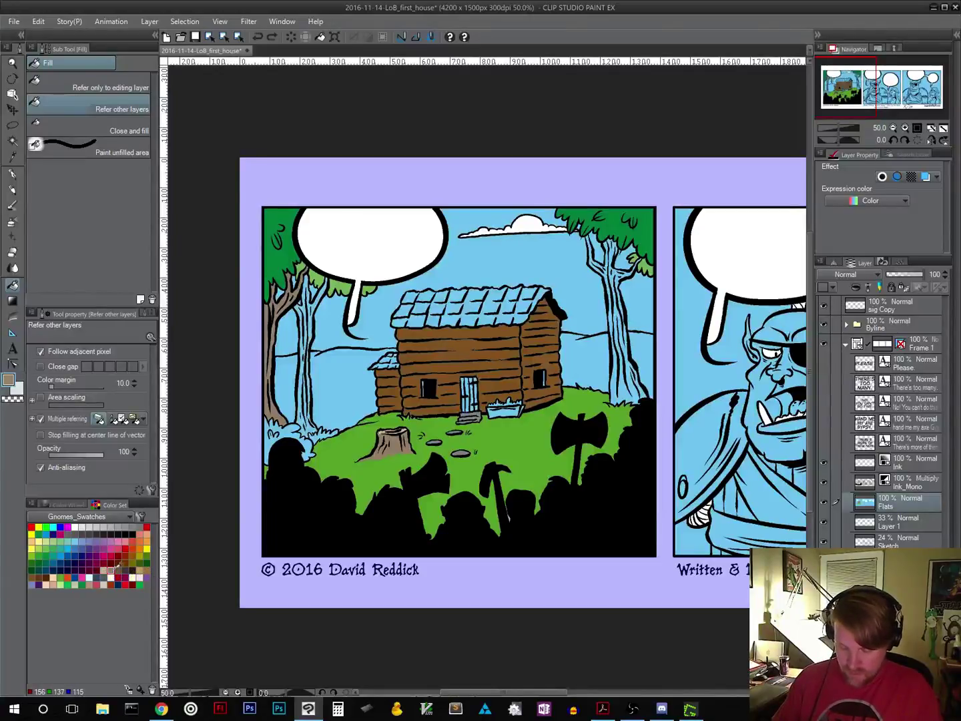
click(71, 504)
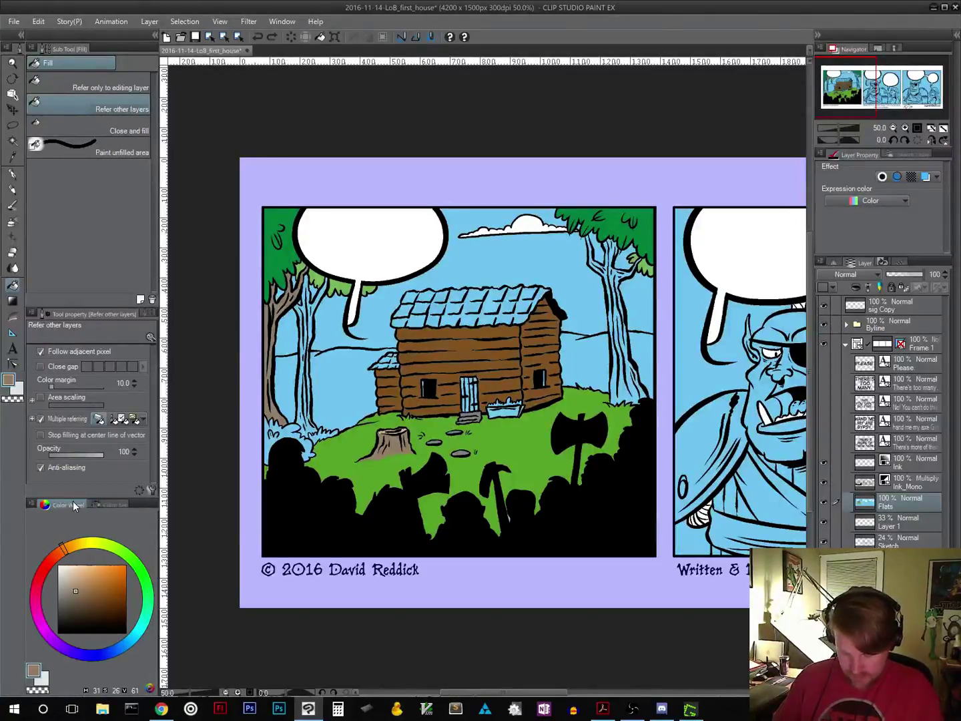
click(150, 686)
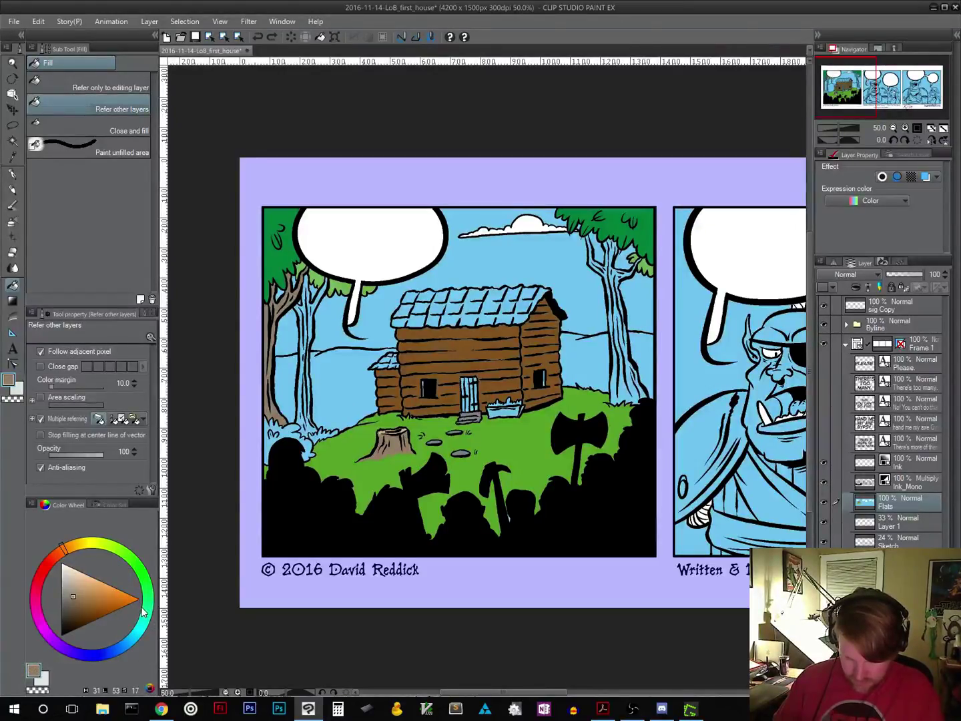
click(109, 505)
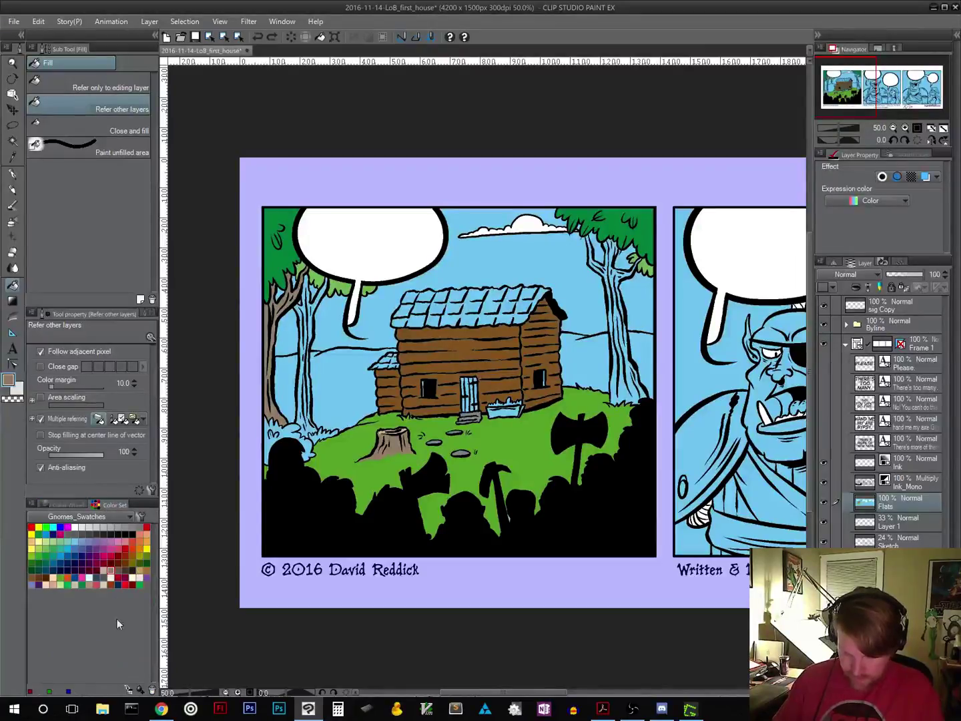
Step: Show the Color Slider, dock it with the Color Set and Color Wheel, and switch it to HLS values
click(281, 24)
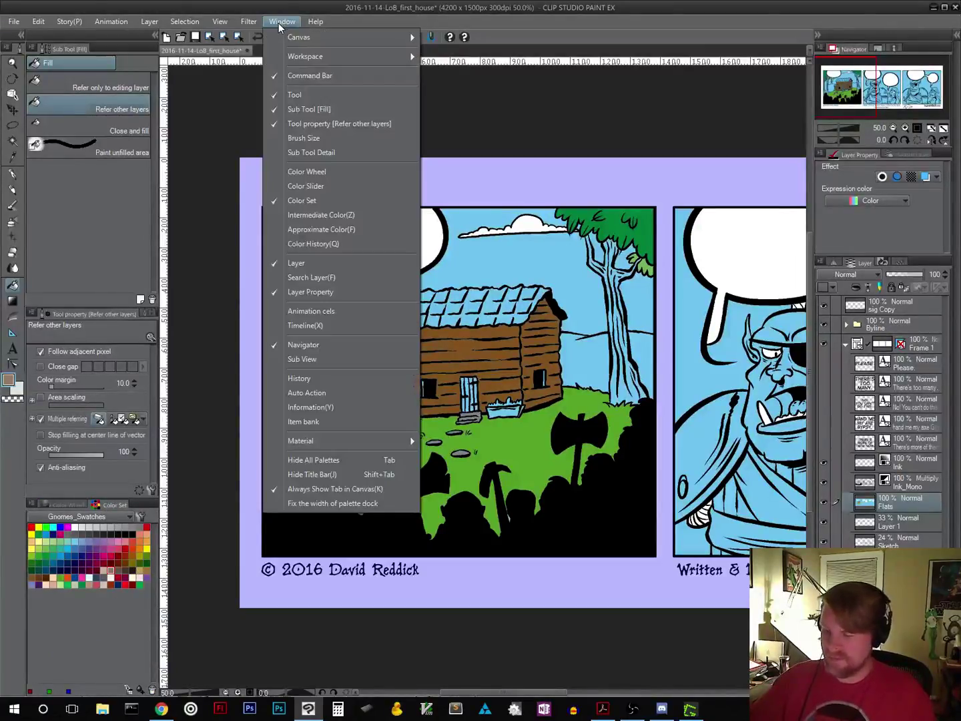
click(317, 187)
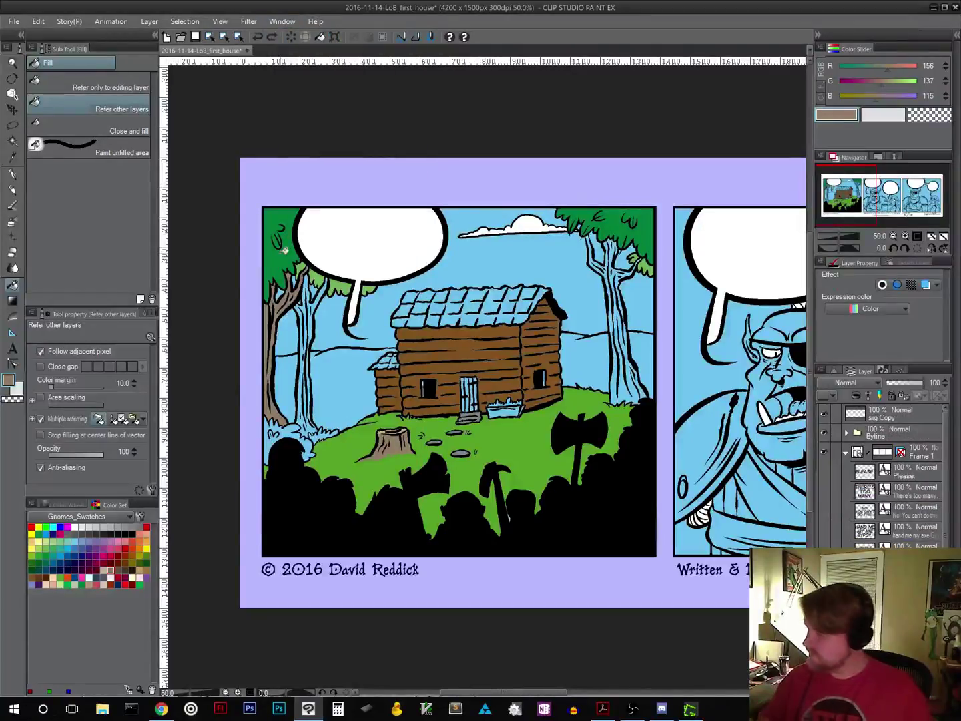
drag(855, 49, 112, 601)
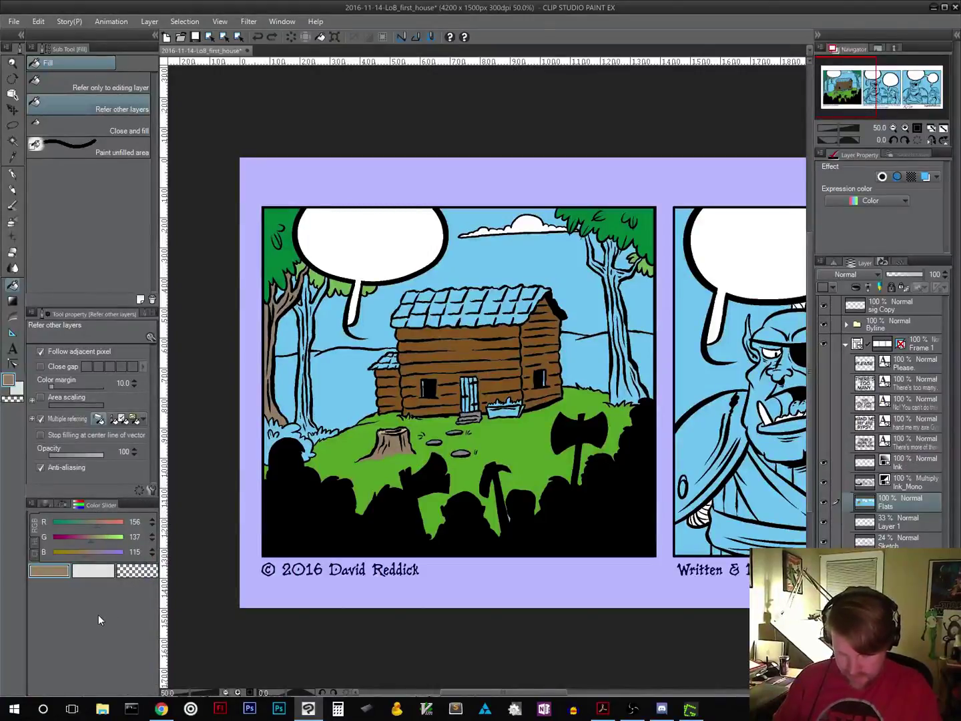
click(34, 543)
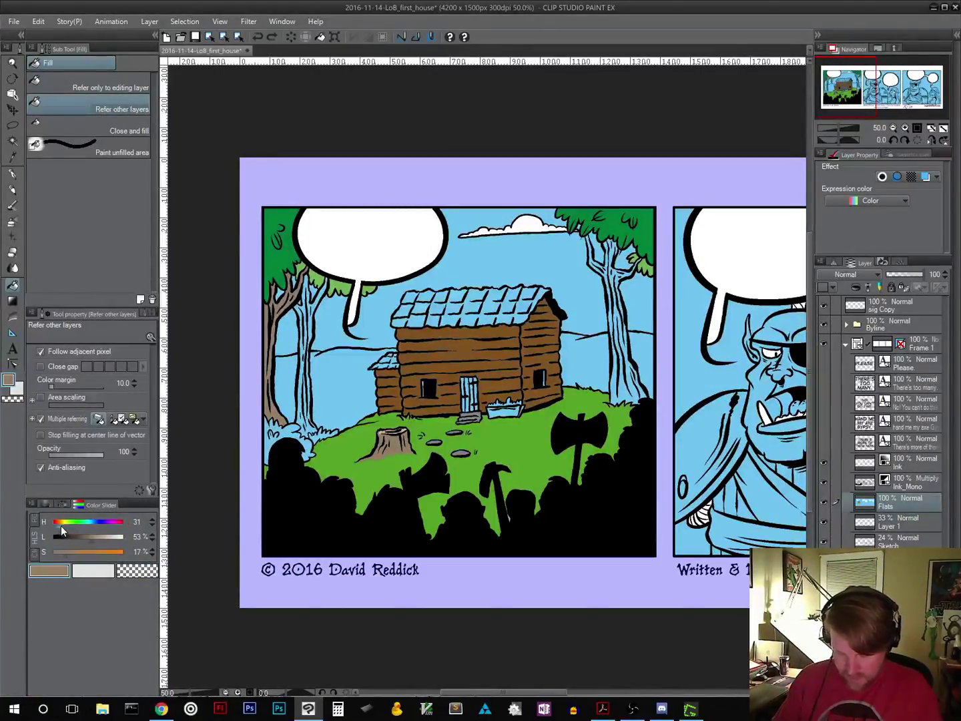
Step: Try filling the second tree trunk in the first panel with the greyish brown shifted to hue 40
mouse_move(60, 526)
mouse_down()
mouse_move(85, 526)
mouse_move(60, 525)
mouse_move(69, 525)
mouse_up()
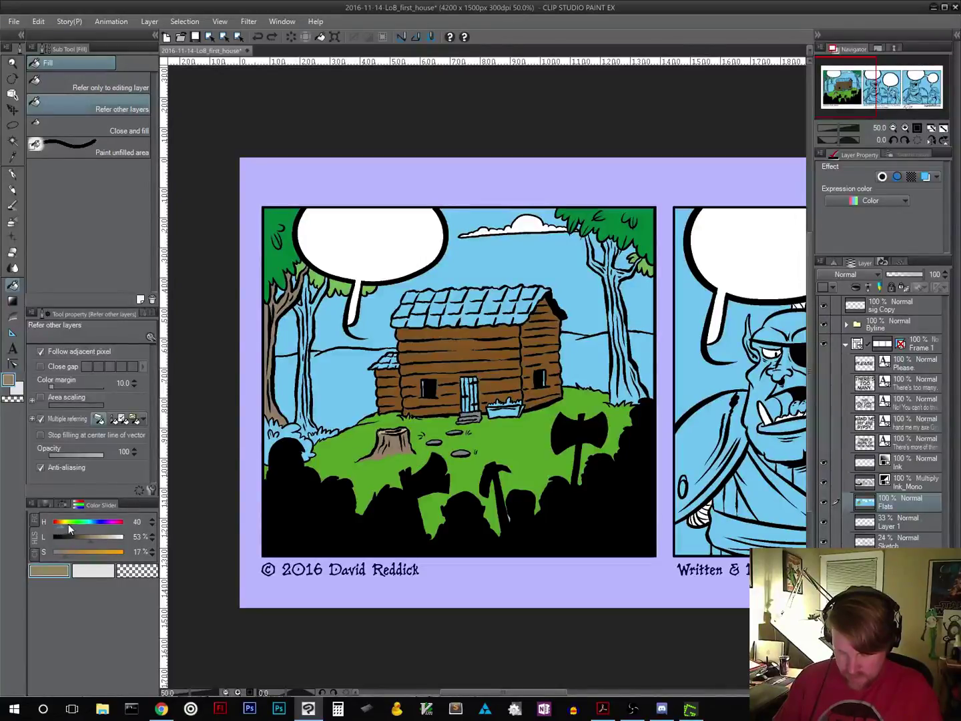
click(315, 306)
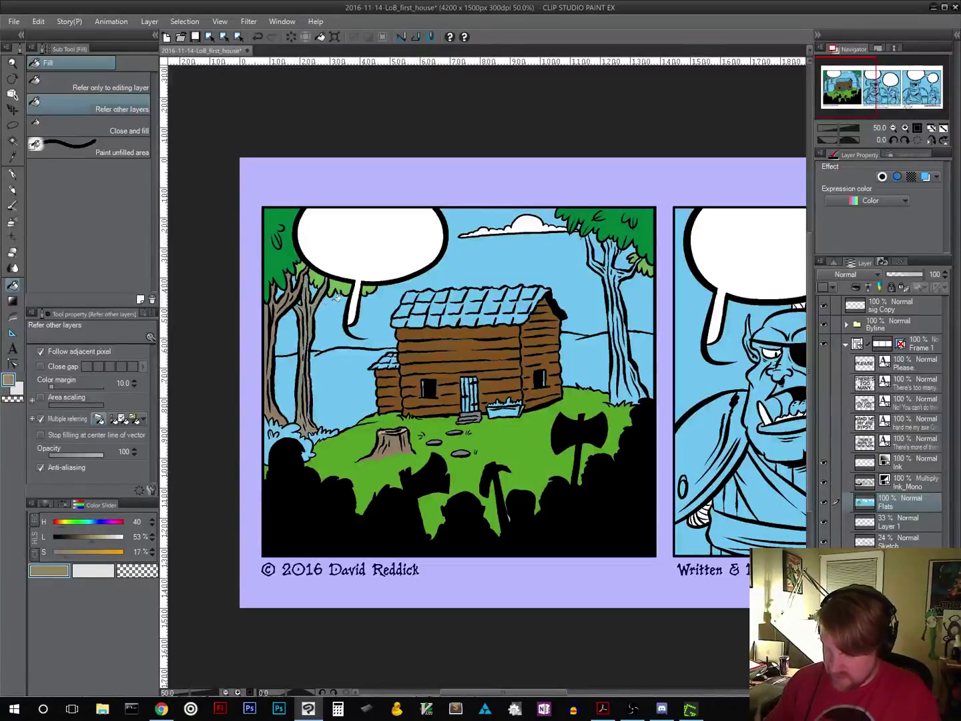
key(ctrl+z)
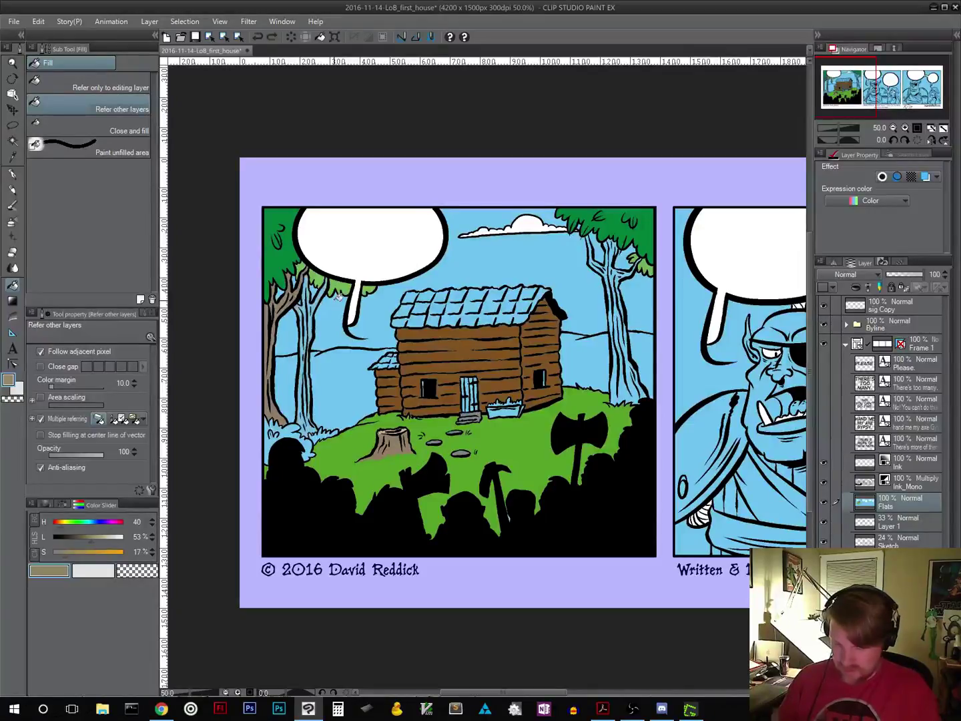
Step: Set the brown to hue 49 and saturation 14%, and fill the second trunk and the trunk right of the cabin
click(60, 526)
drag(60, 527, 64, 526)
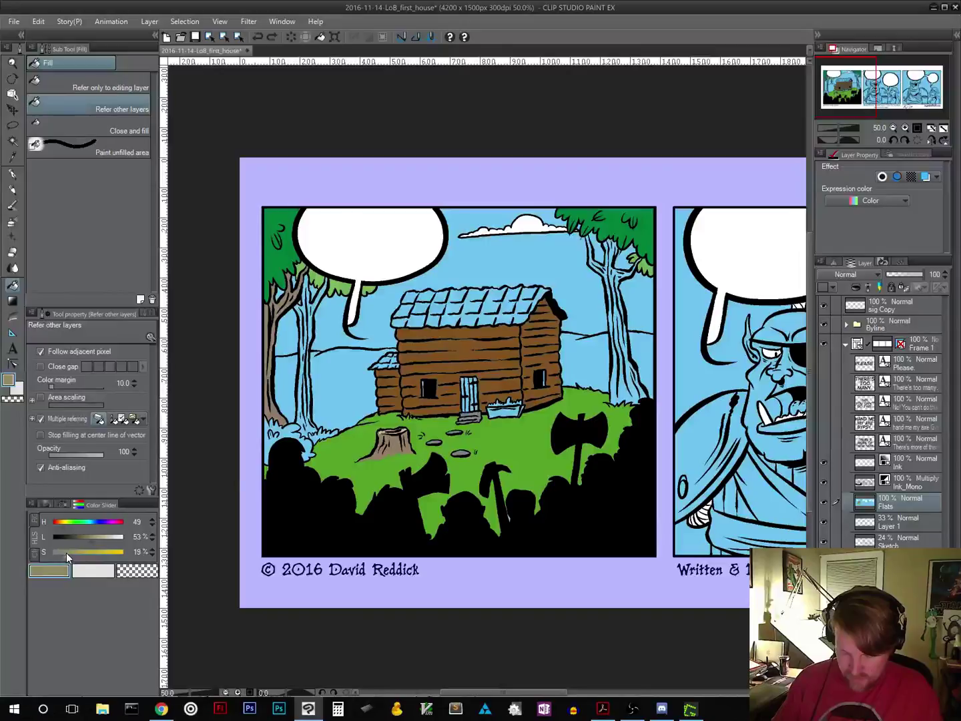
drag(64, 556, 58, 556)
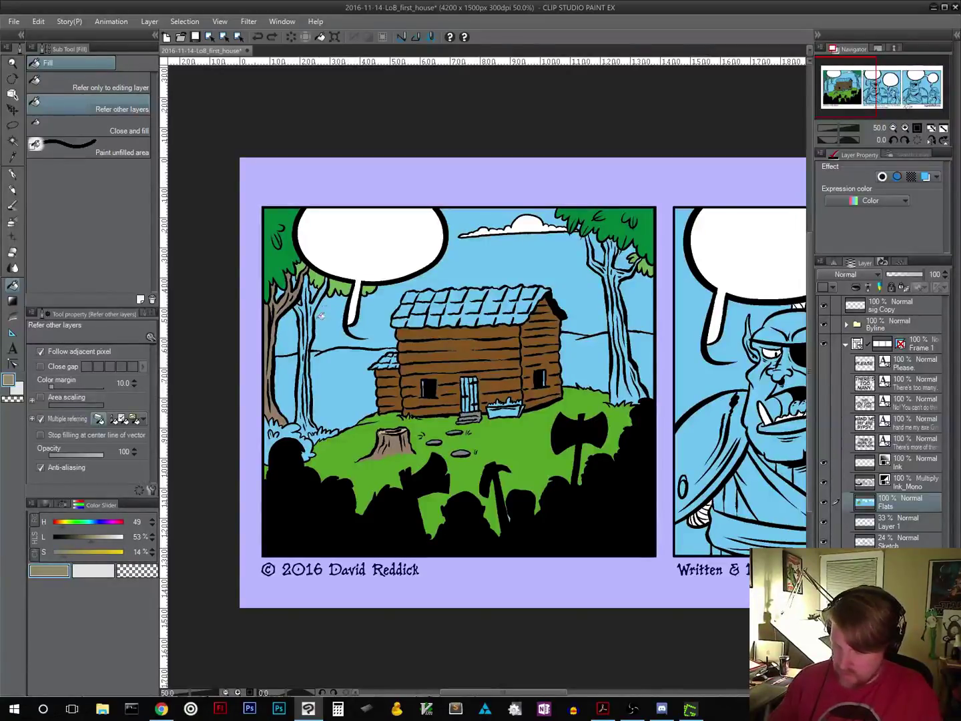
click(321, 304)
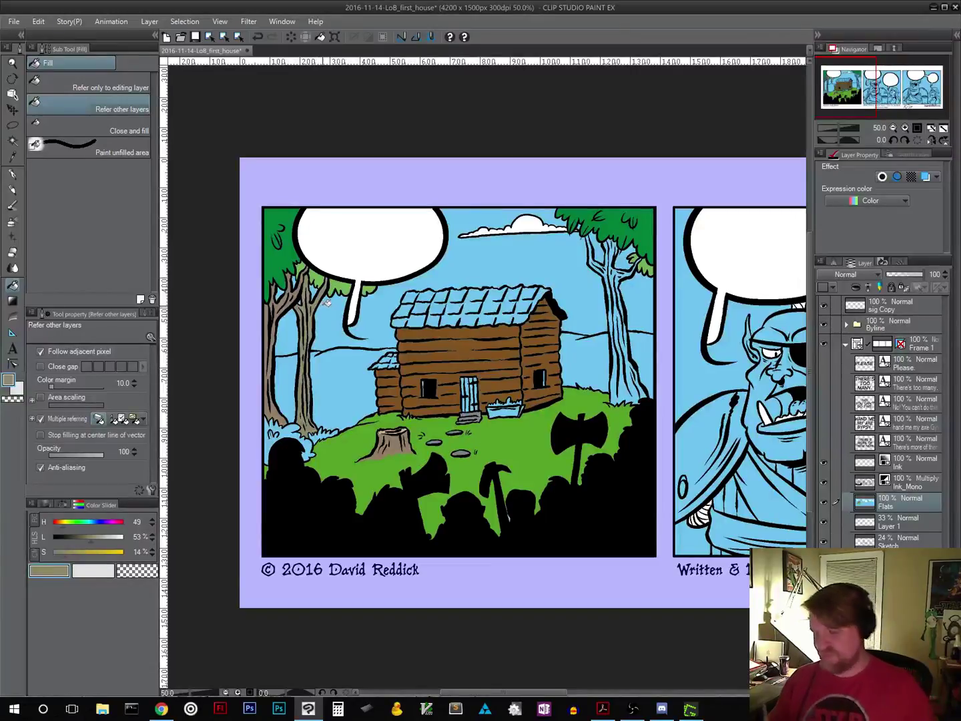
click(618, 273)
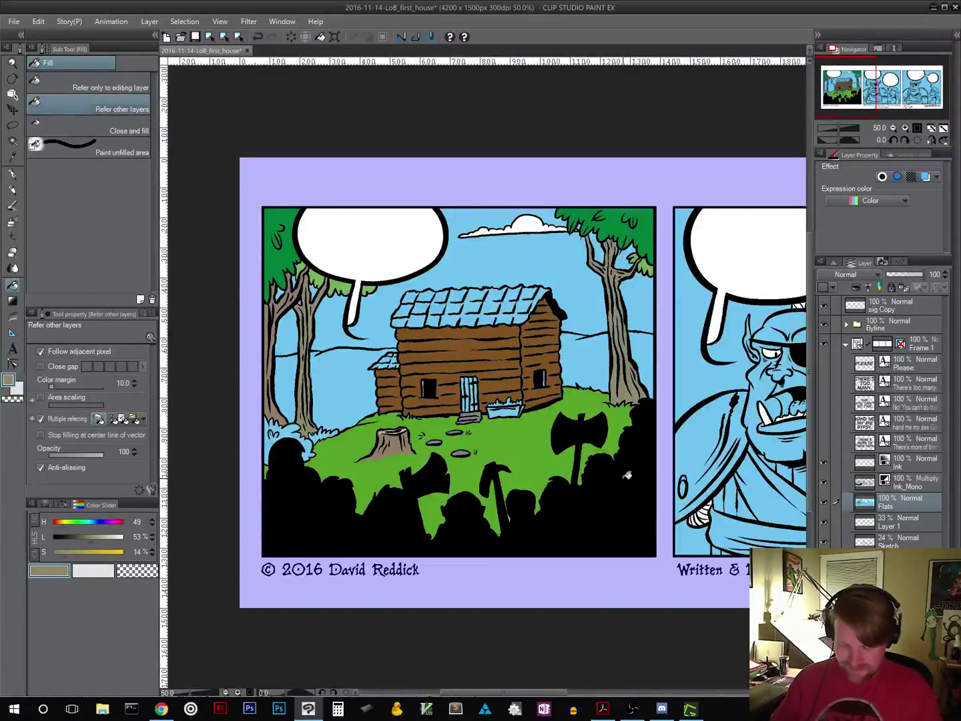
Step: Fill the bush at the foot of the left trees in the first panel with medium green from the colour set
click(63, 505)
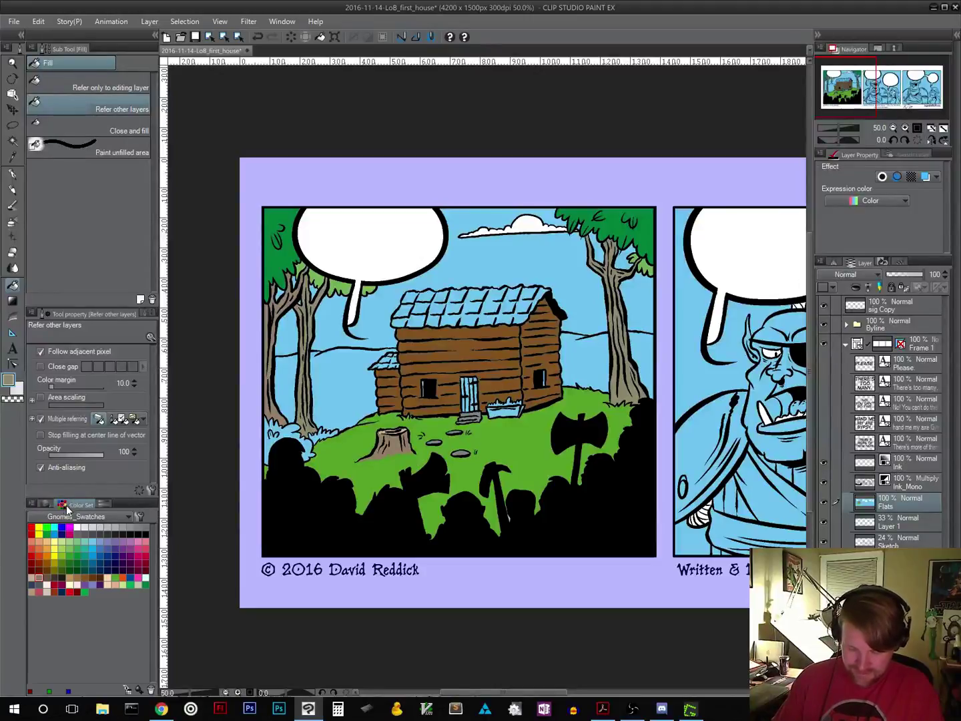
click(70, 555)
click(291, 461)
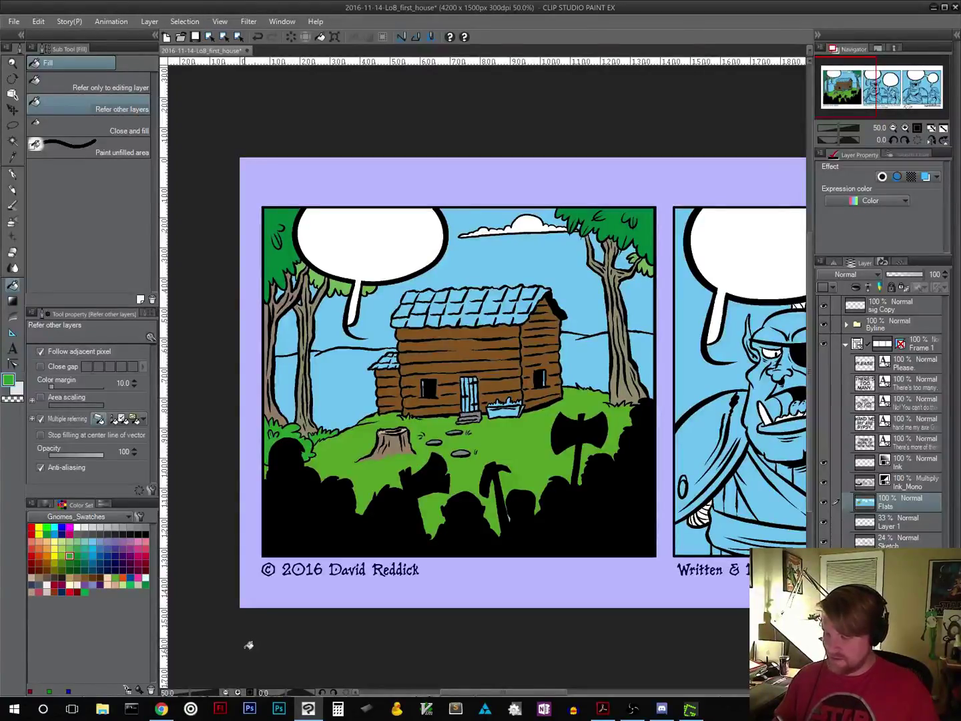
Step: Fill the distant hills behind the cabin with pale teal and the planter box beside the door with dark grey
click(85, 540)
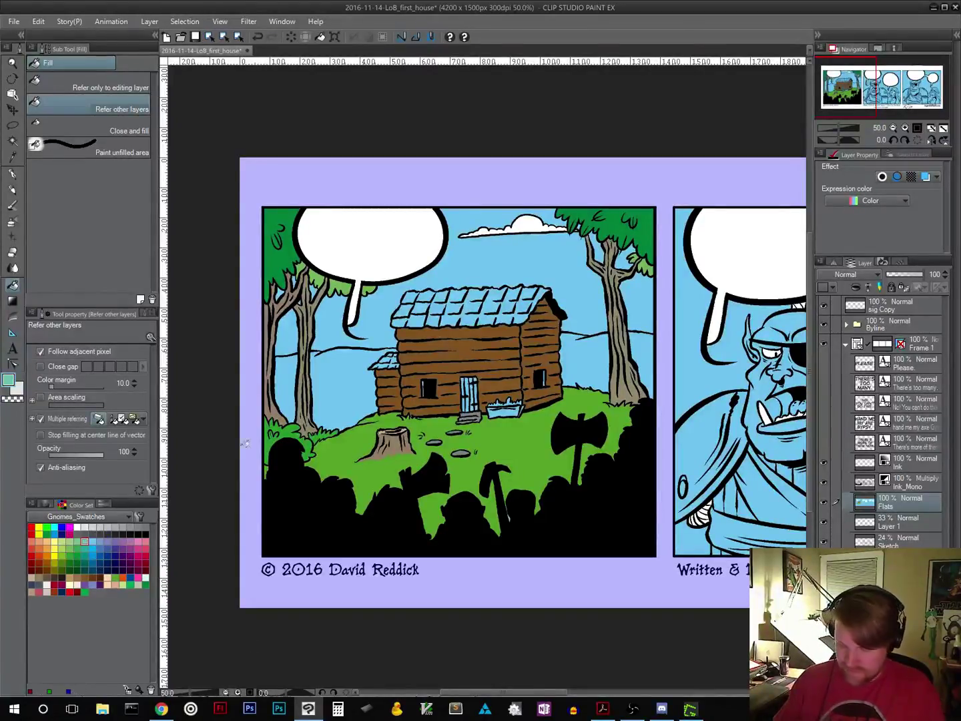
click(341, 392)
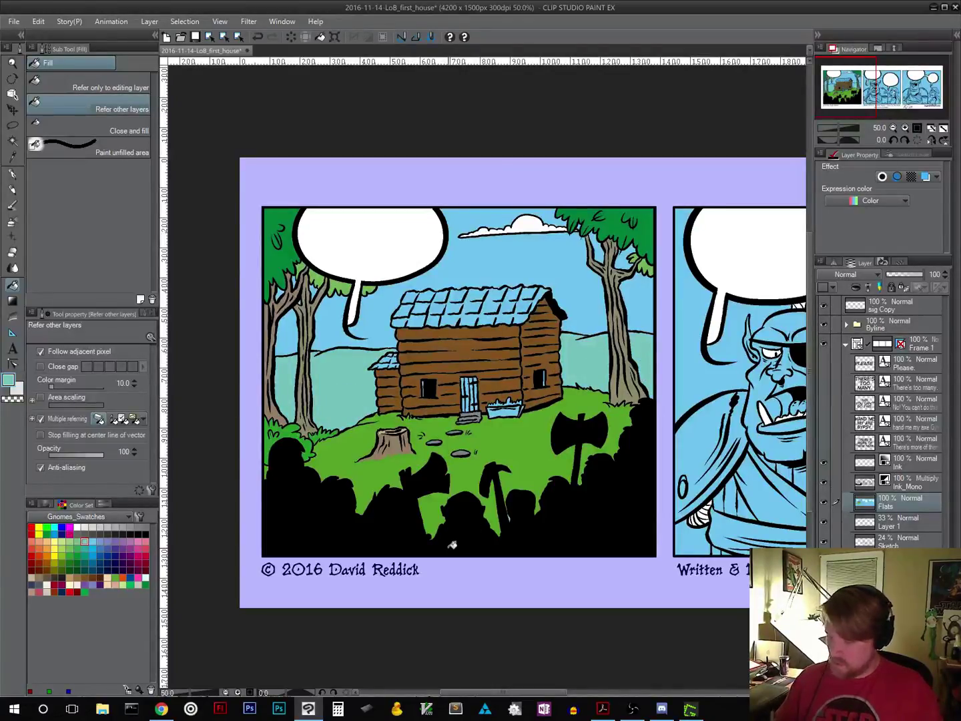
click(78, 534)
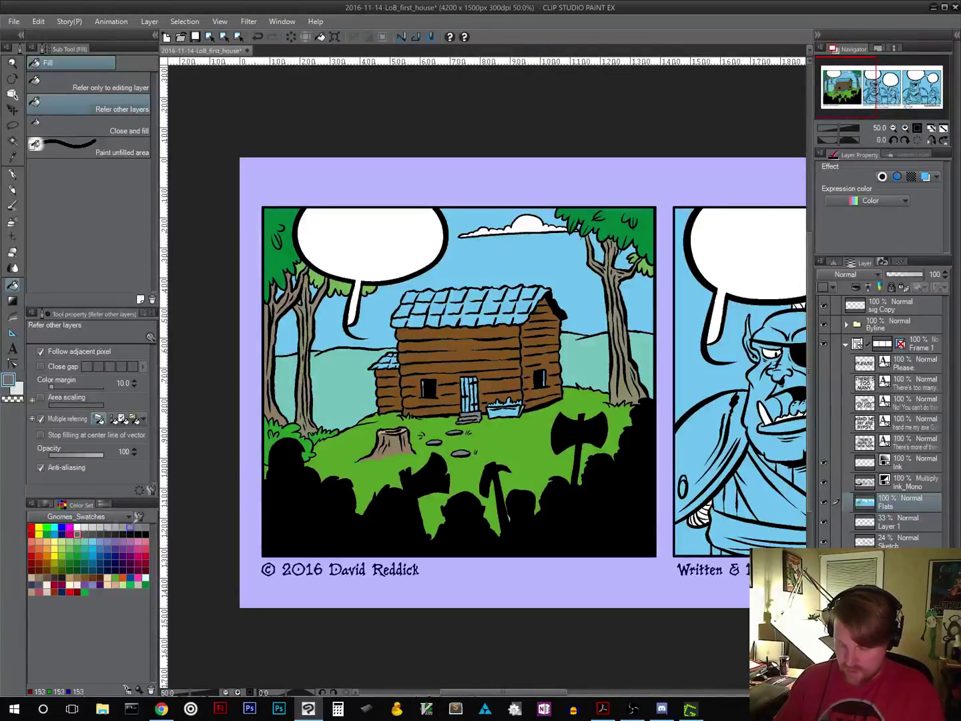
click(508, 410)
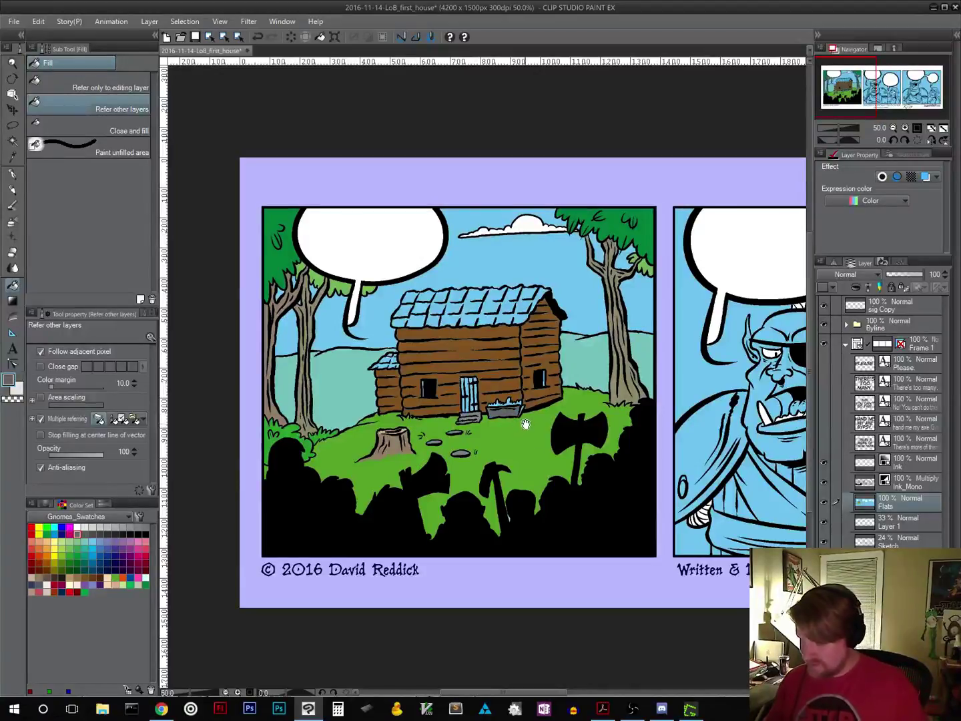
Step: Sample the green of the bush at the foot of the trees and fill the plants in the cabin's planter box with it
scroll(526, 424, up, 3)
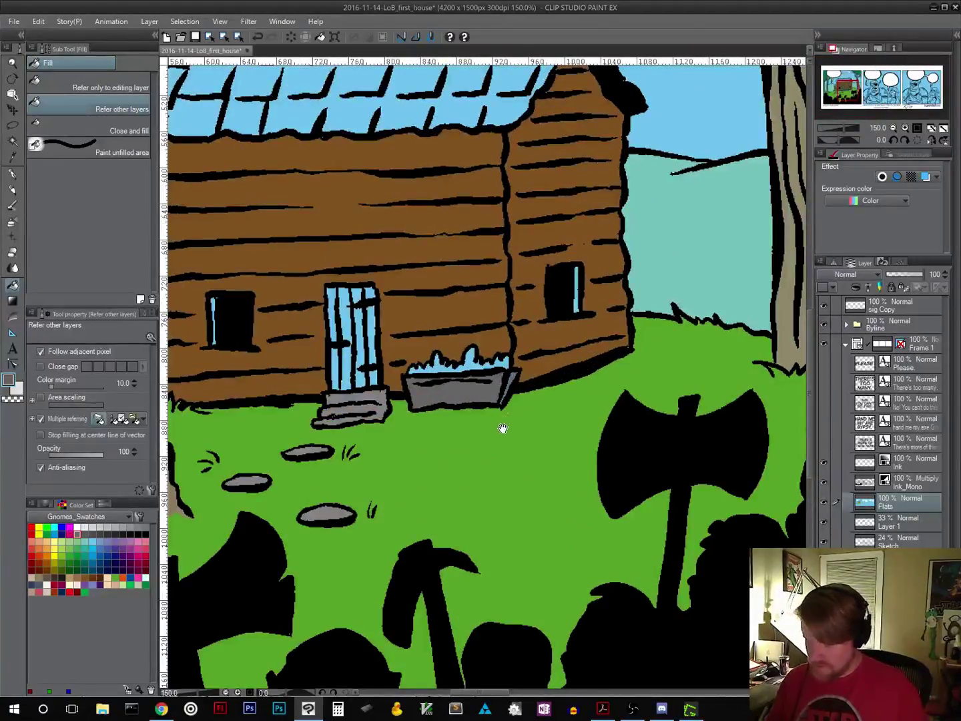
scroll(486, 453, down, 2)
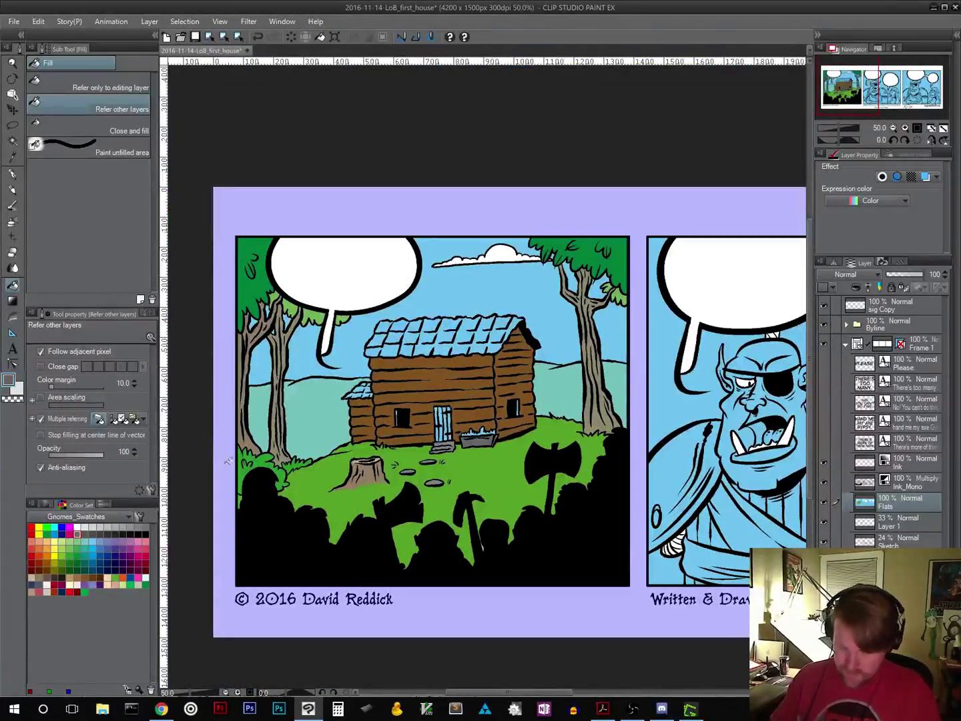
alt+click(262, 464)
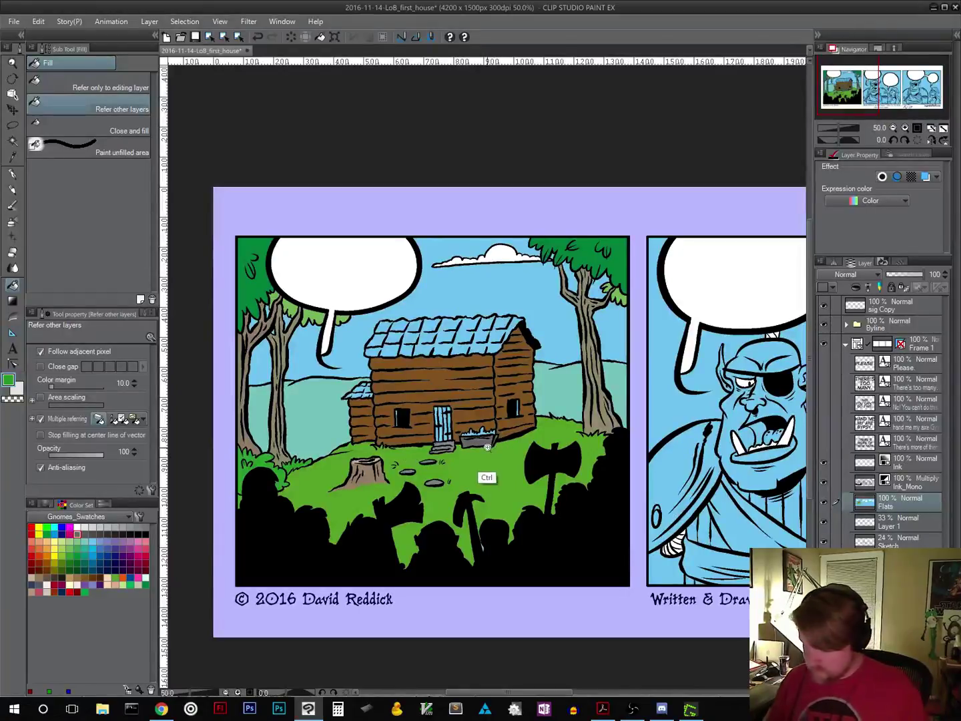
scroll(487, 448, up, 4)
click(470, 400)
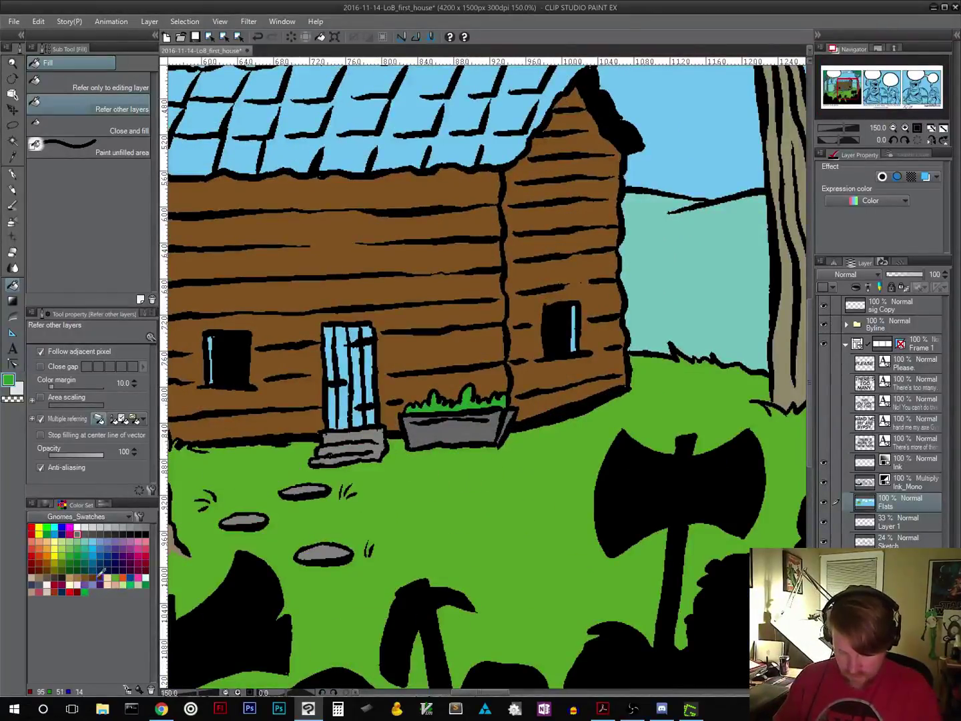
Step: Fill all planks of the cabin door and the narrow slivers in both windows with dark brown from the colour set
click(55, 577)
click(333, 361)
click(342, 380)
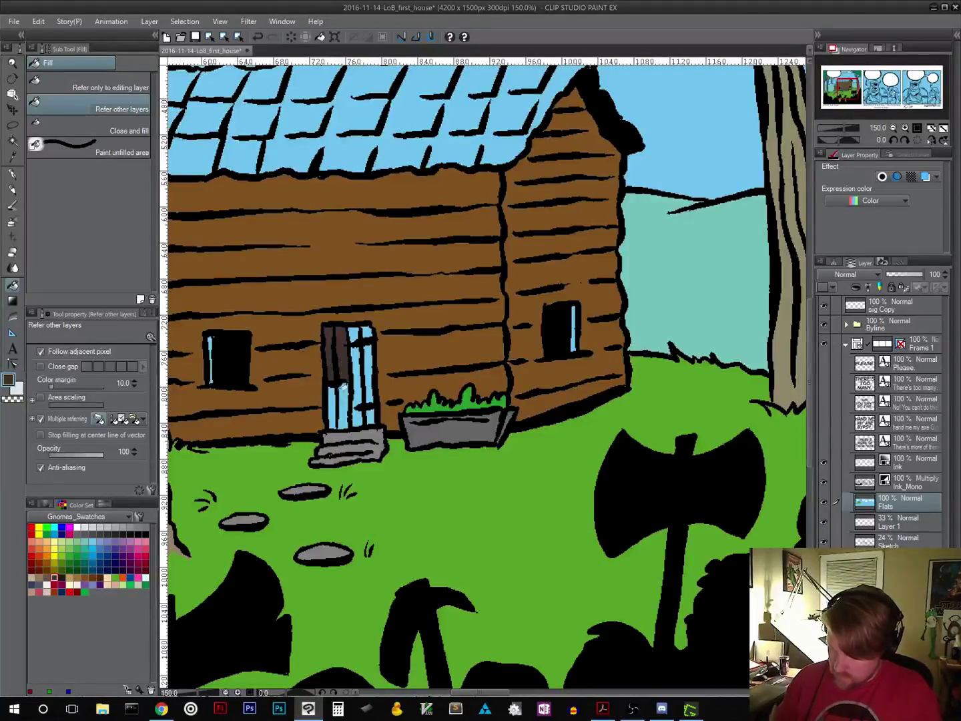
click(337, 404)
click(345, 404)
click(357, 388)
click(367, 370)
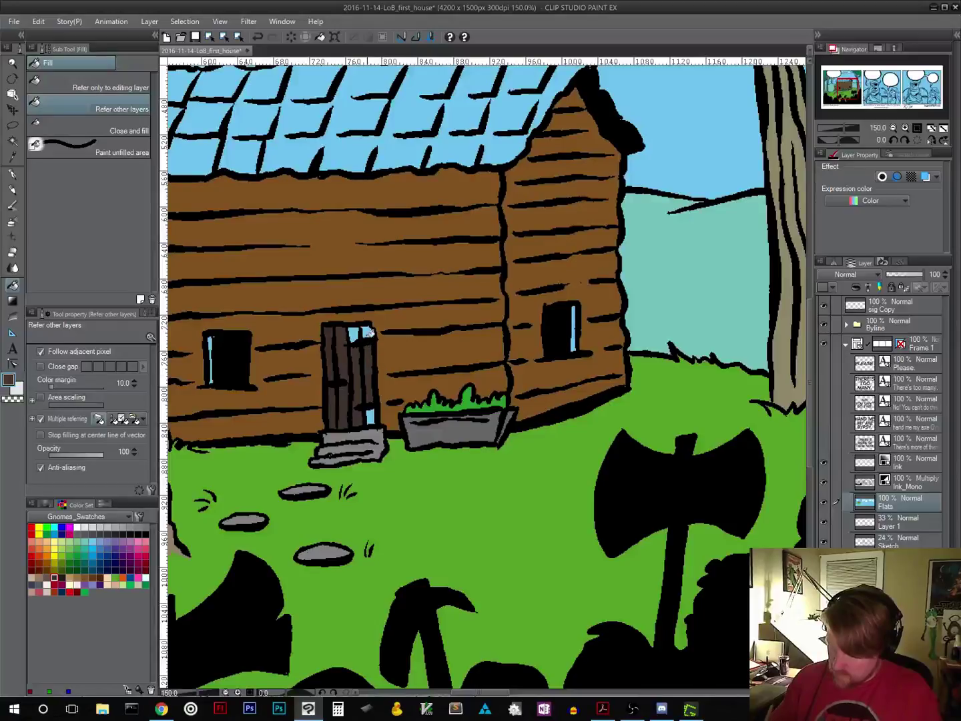
click(370, 332)
click(353, 333)
click(371, 414)
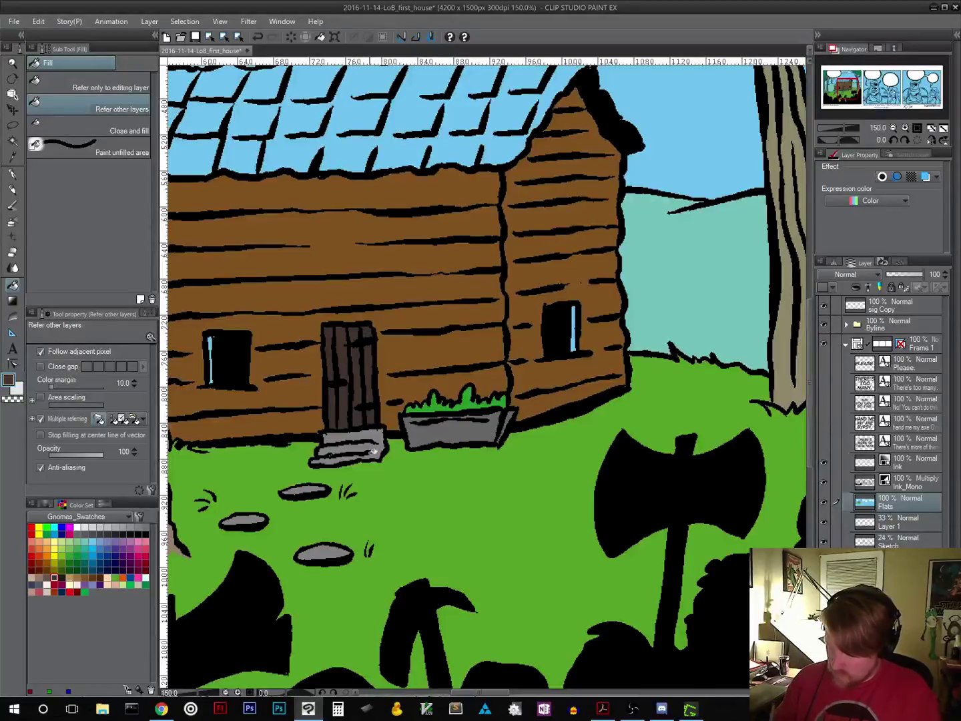
click(573, 331)
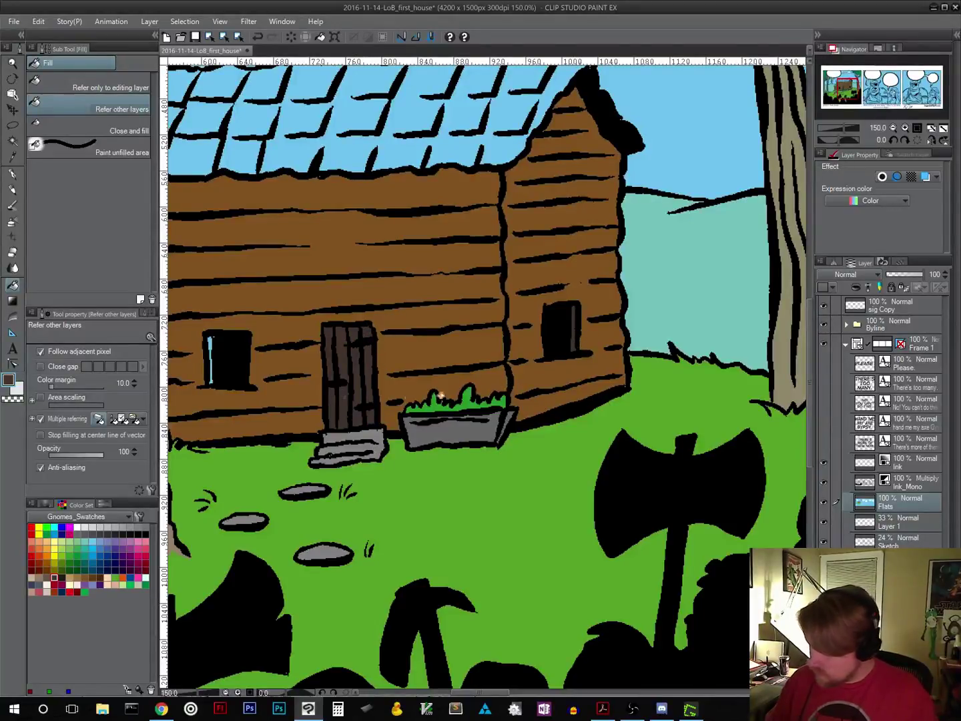
click(214, 340)
Step: Fill the shingles of the small side roof and the cabin's main roof with dark red from the colour set
drag(387, 405, 583, 431)
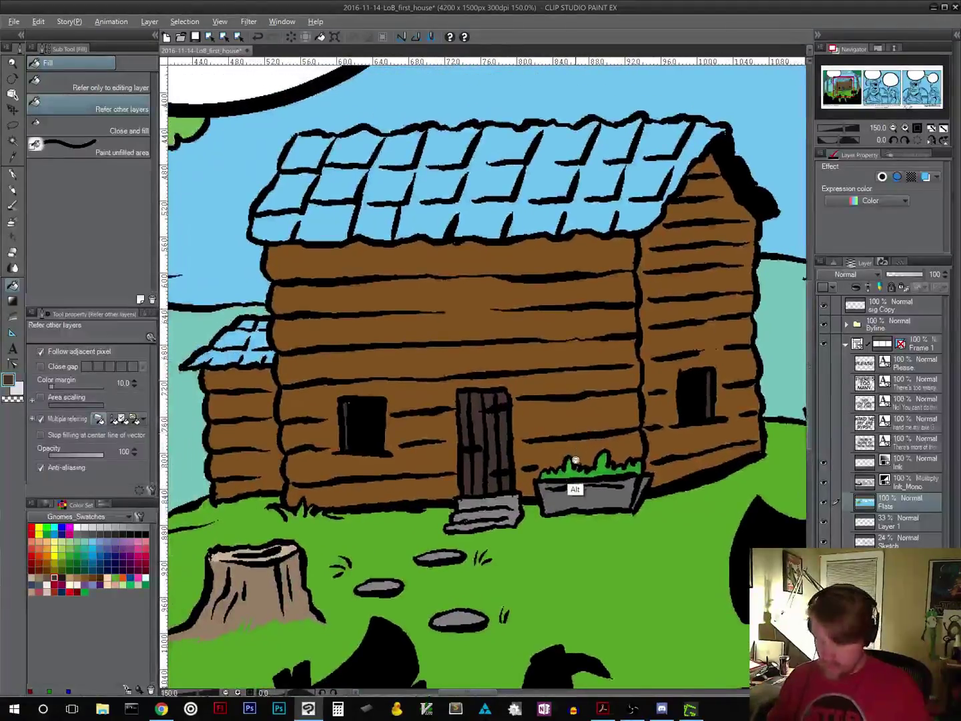
scroll(576, 459, down, 2)
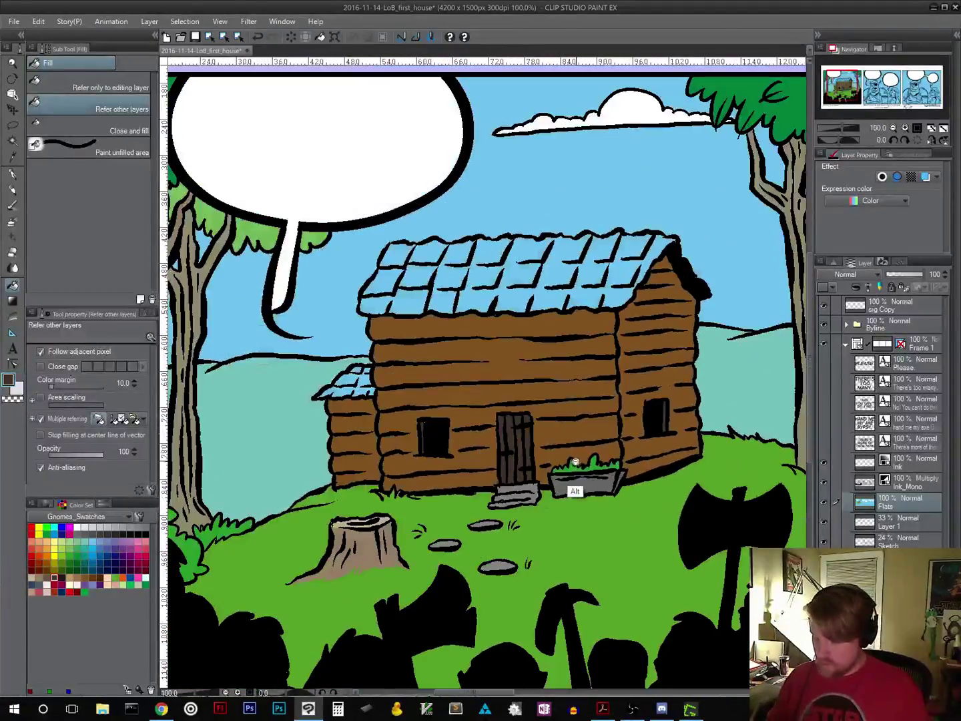
click(145, 569)
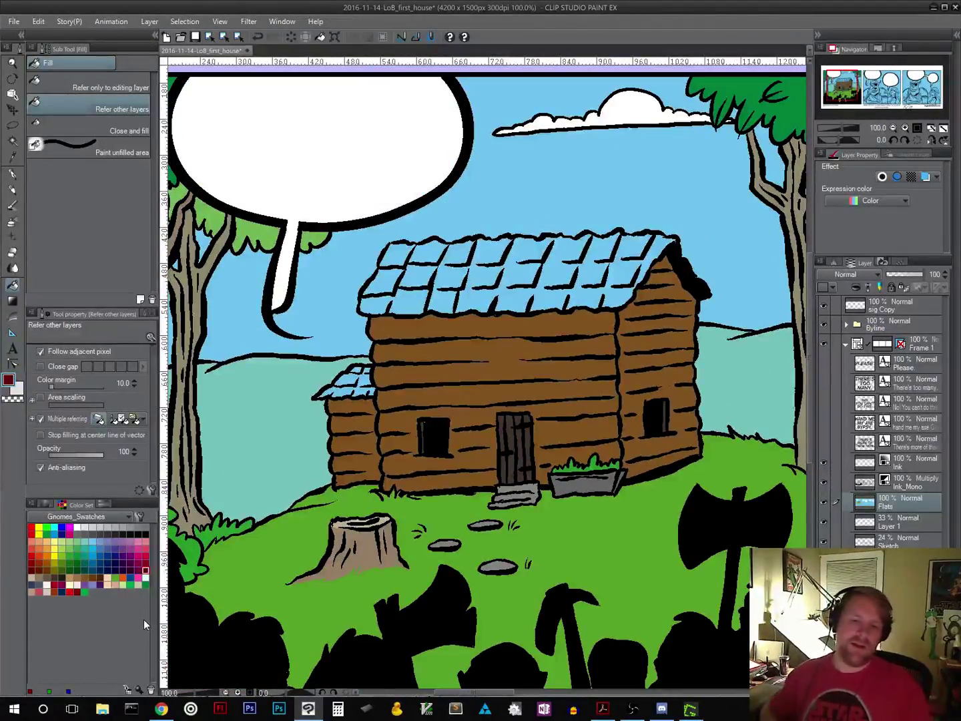
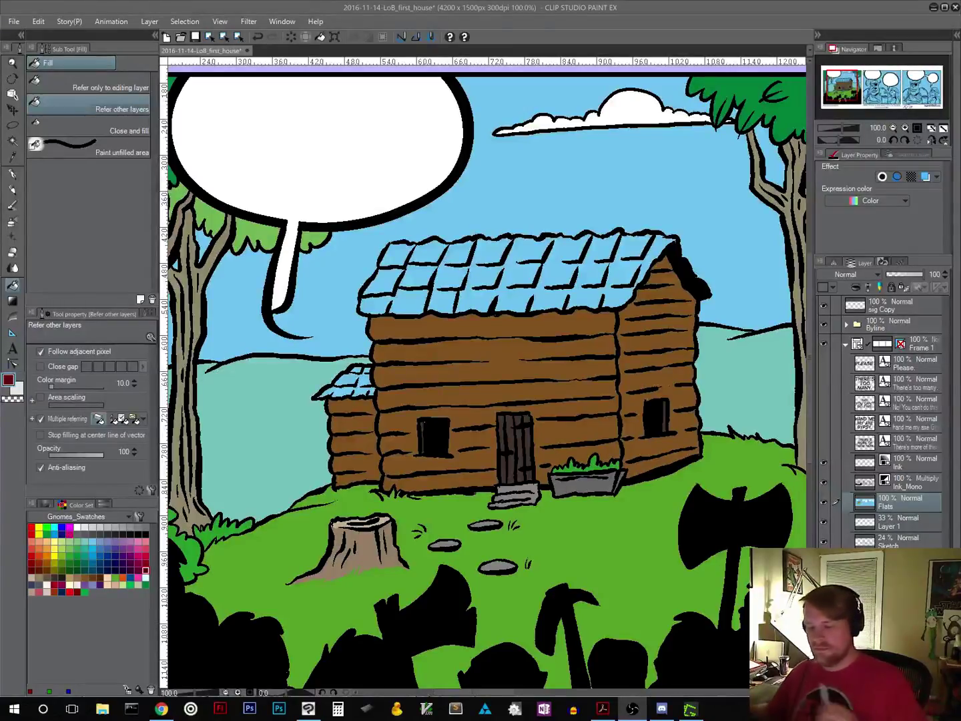
click(354, 378)
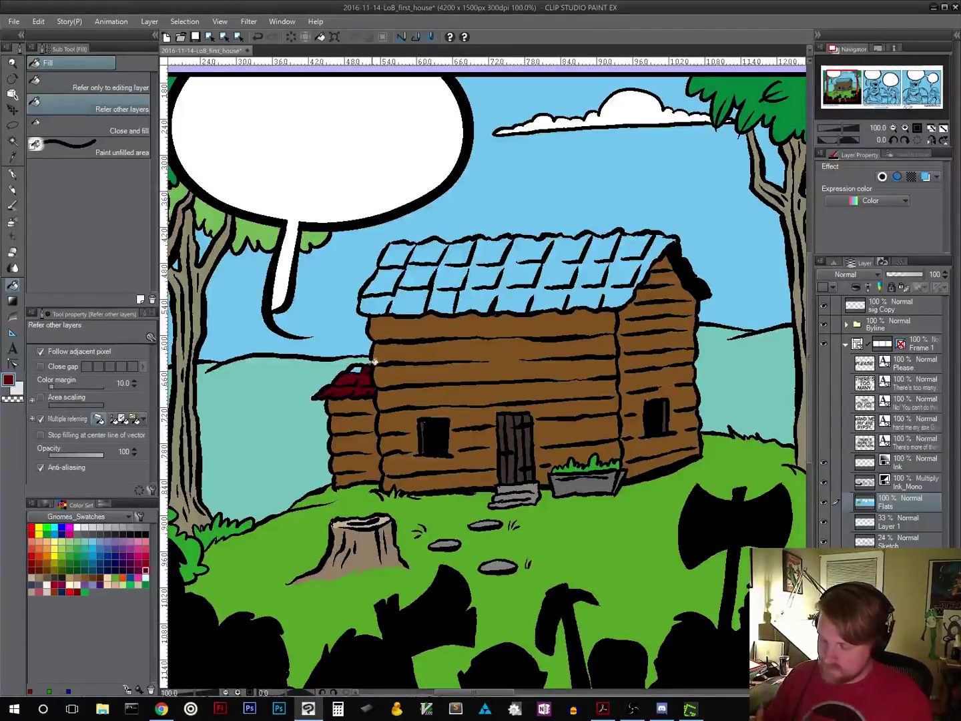
mouse_move(382, 303)
mouse_down()
mouse_move(418, 276)
mouse_move(454, 273)
mouse_move(457, 253)
mouse_move(434, 251)
mouse_move(405, 254)
mouse_move(387, 282)
mouse_move(464, 296)
mouse_up()
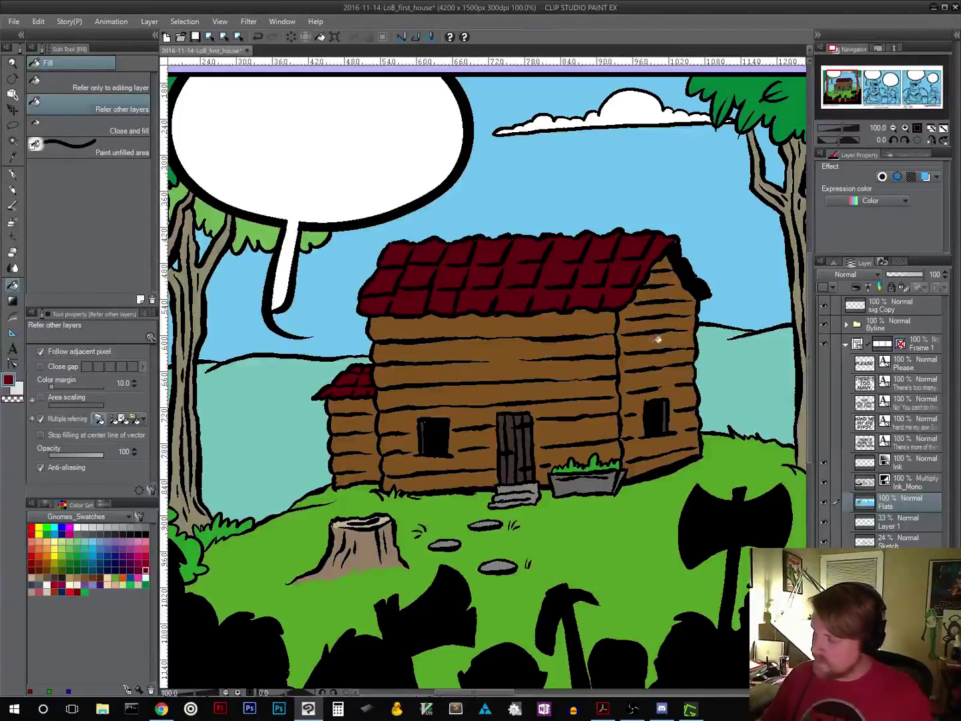
Step: Sample the grass green and fill the leftover blue gap beside the pickaxe handle in the first panel's crowd
scroll(613, 575, down, 1)
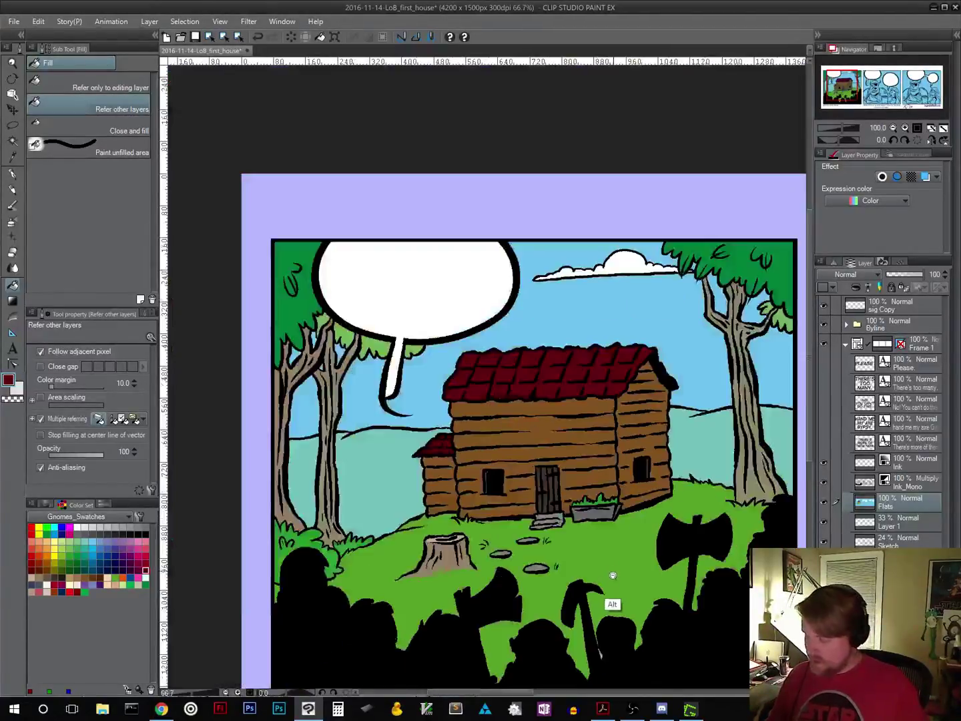
scroll(612, 575, down, 2)
drag(613, 575, 435, 517)
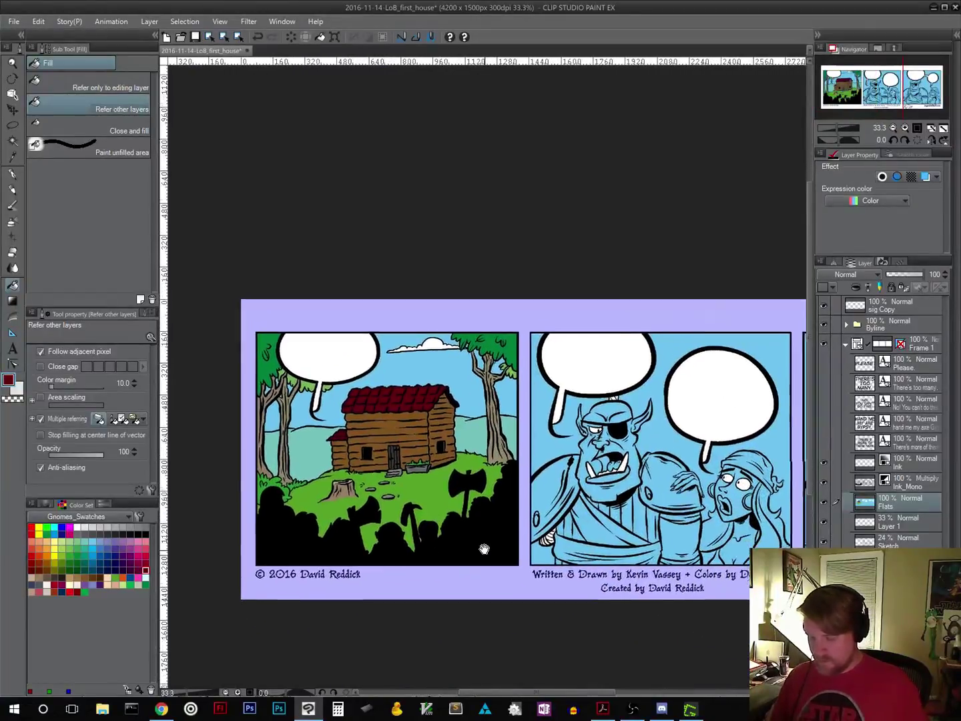
drag(484, 549, 463, 495)
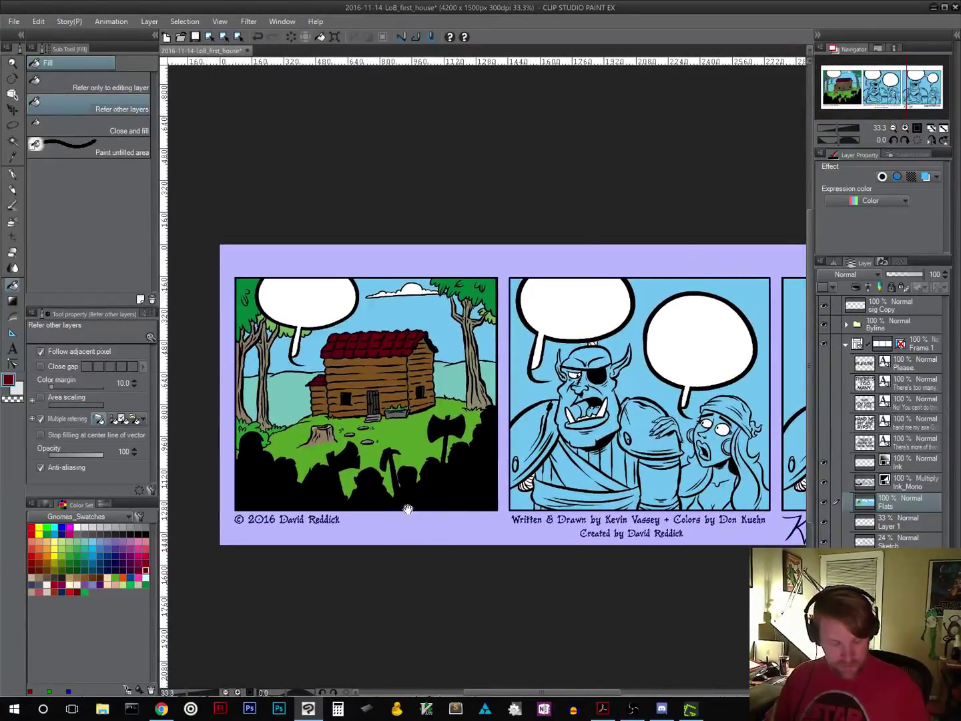
scroll(408, 513, up, 3)
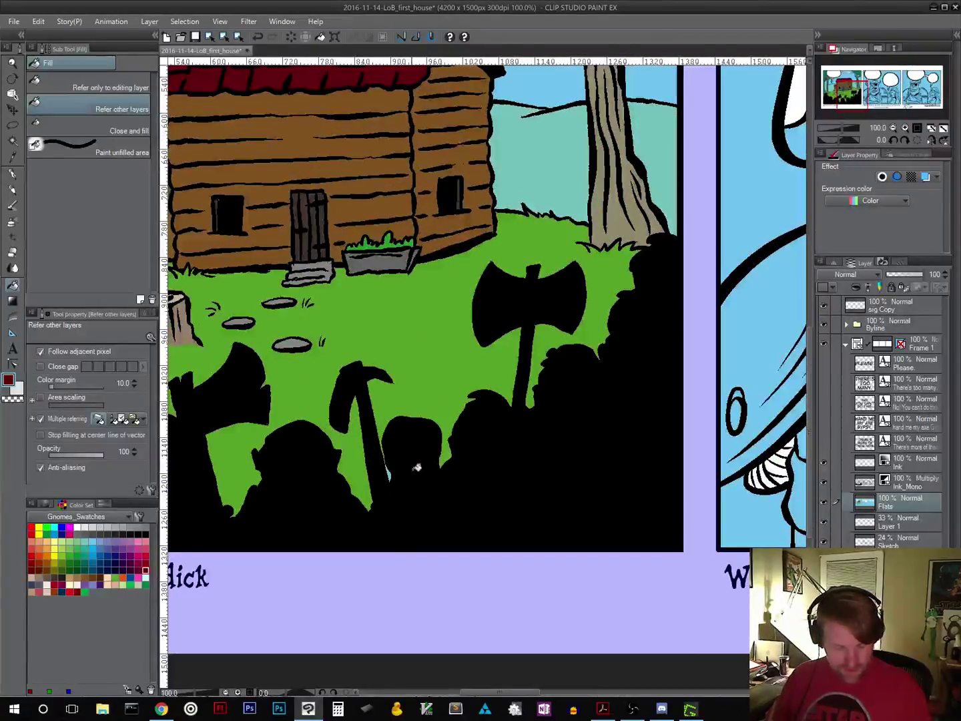
alt+click(420, 427)
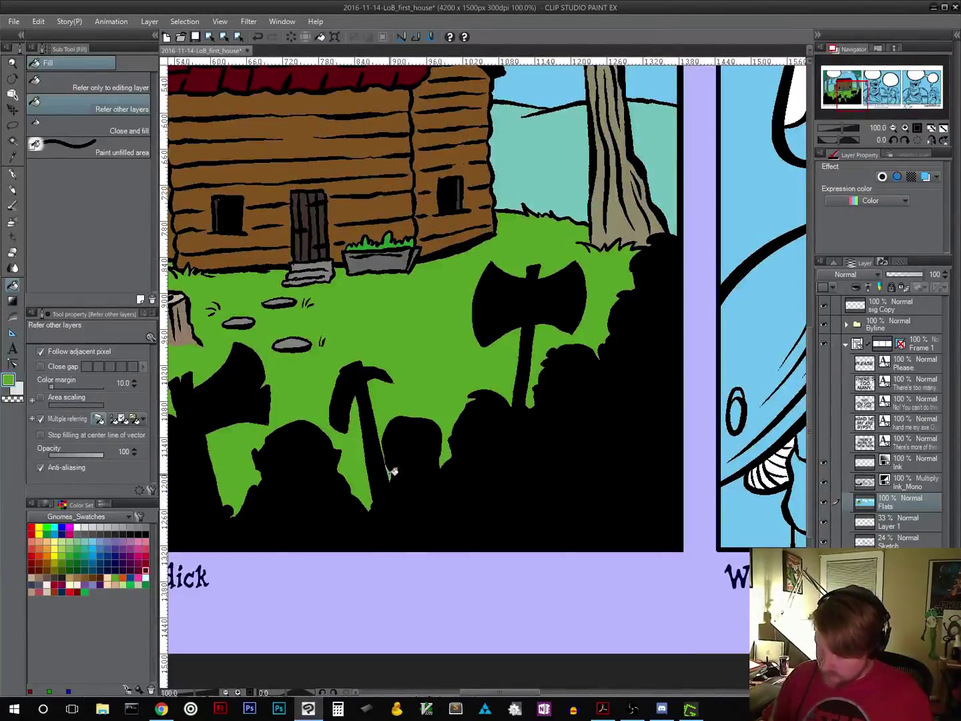
drag(624, 489, 297, 531)
scroll(546, 509, down, 4)
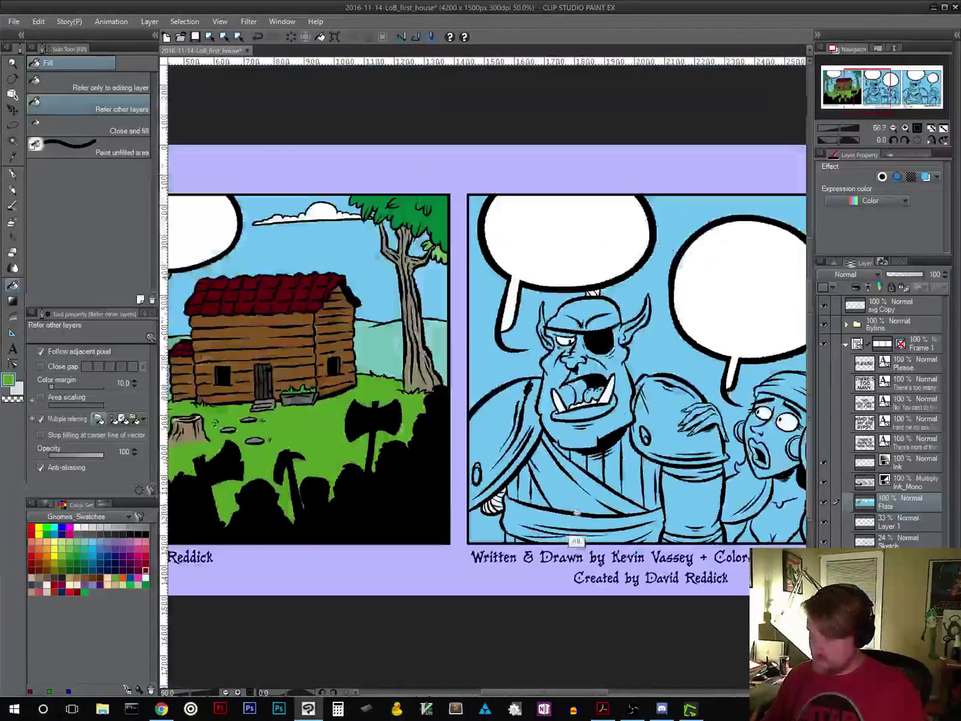
drag(575, 514, 586, 511)
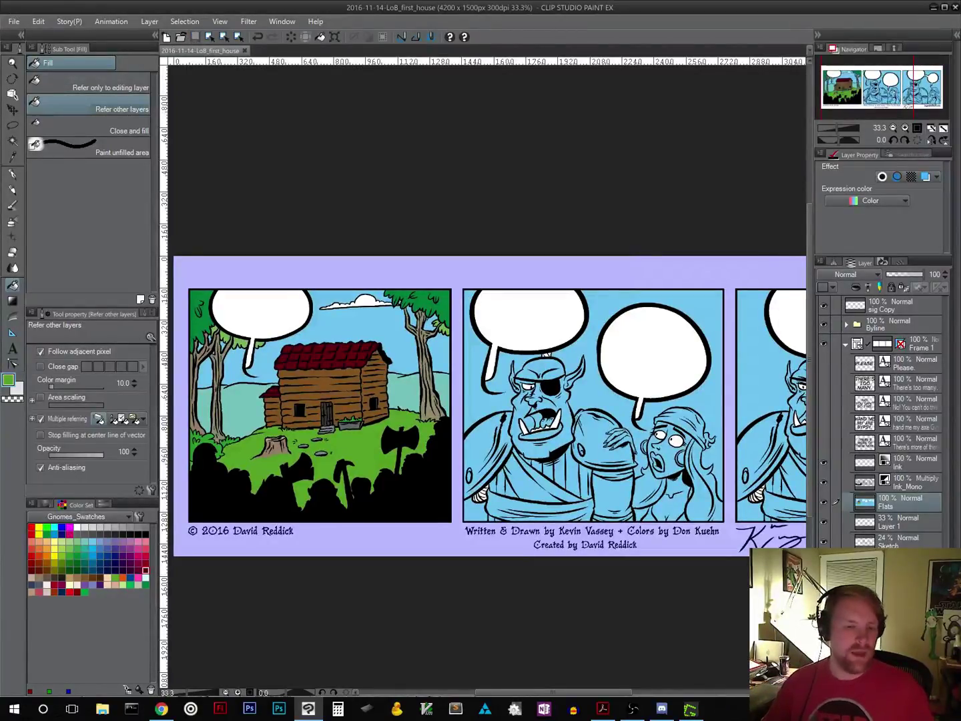
key(alt+Tab)
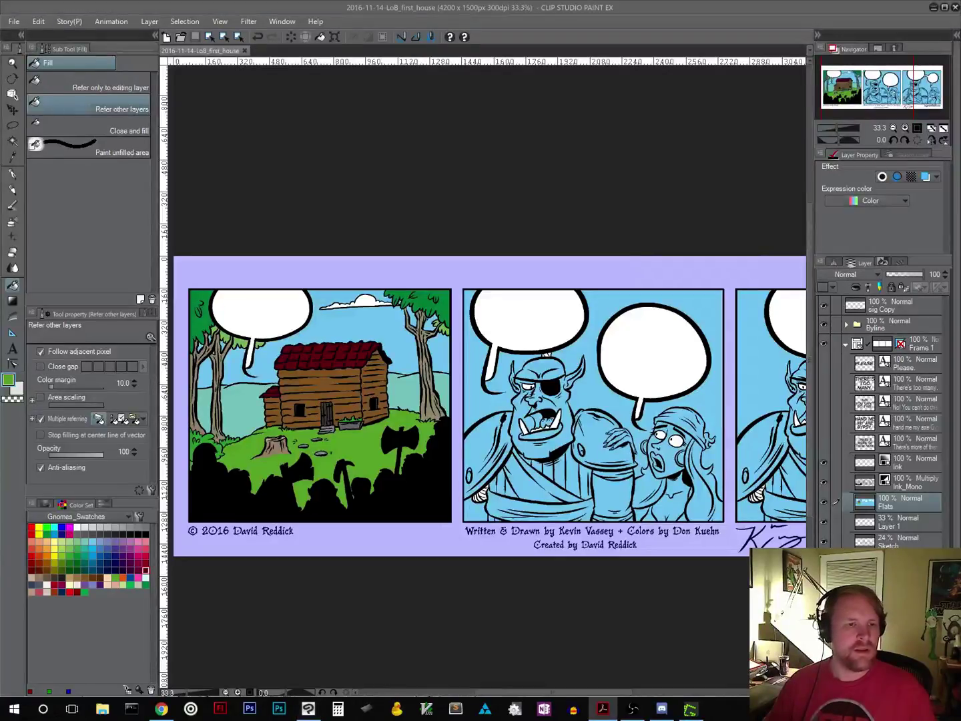
key(alt+Tab)
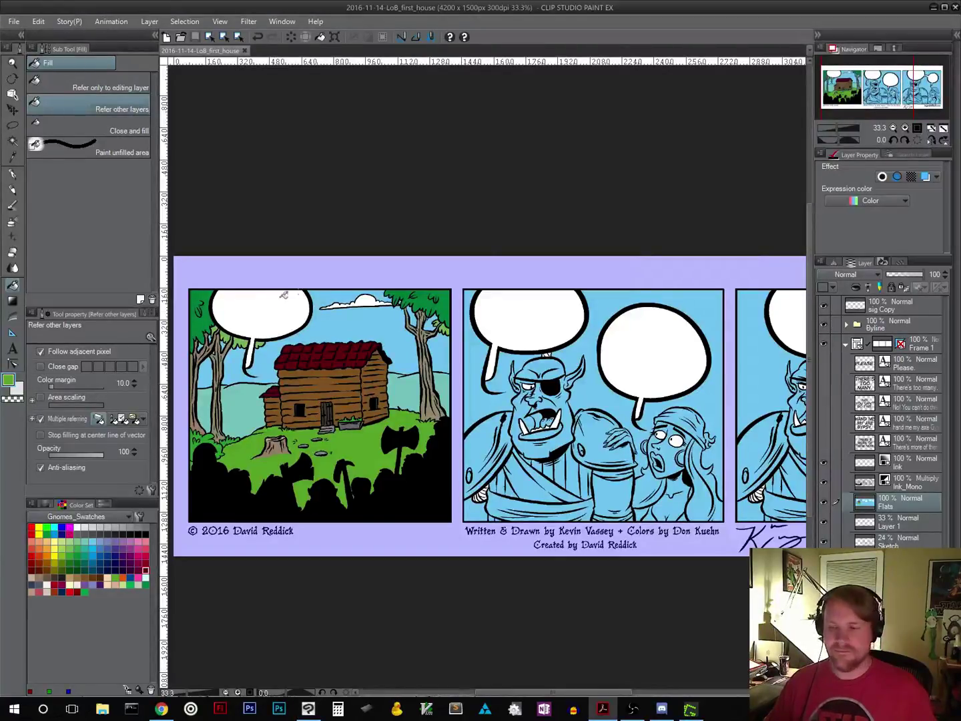
Step: Fill the orc's head, ears, lower lip and bare arm in the second panel with green from the colour set
click(120, 573)
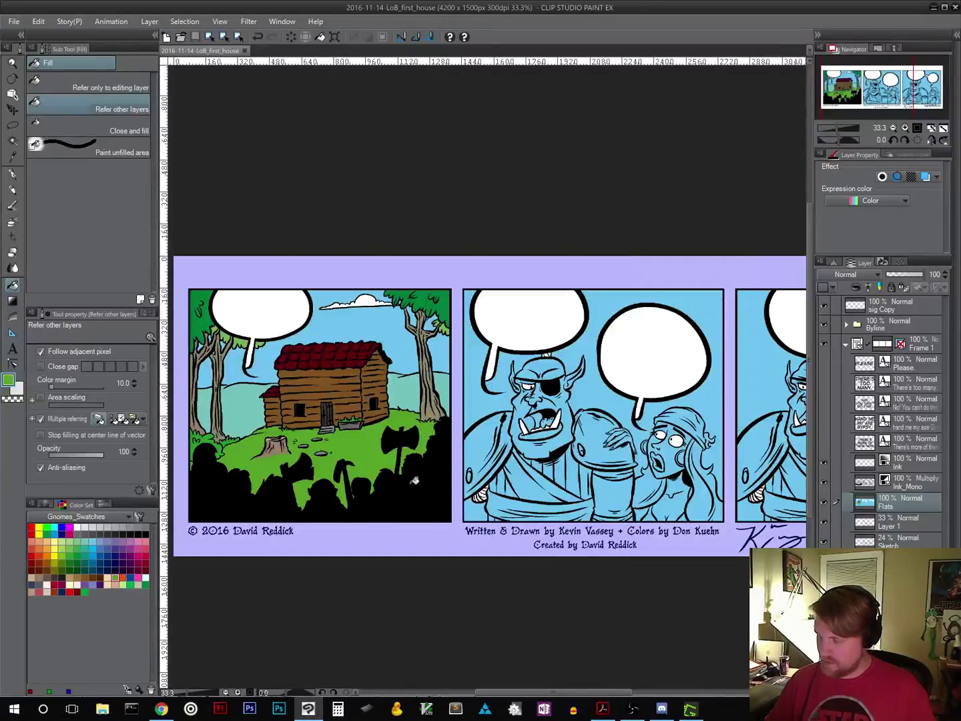
click(528, 409)
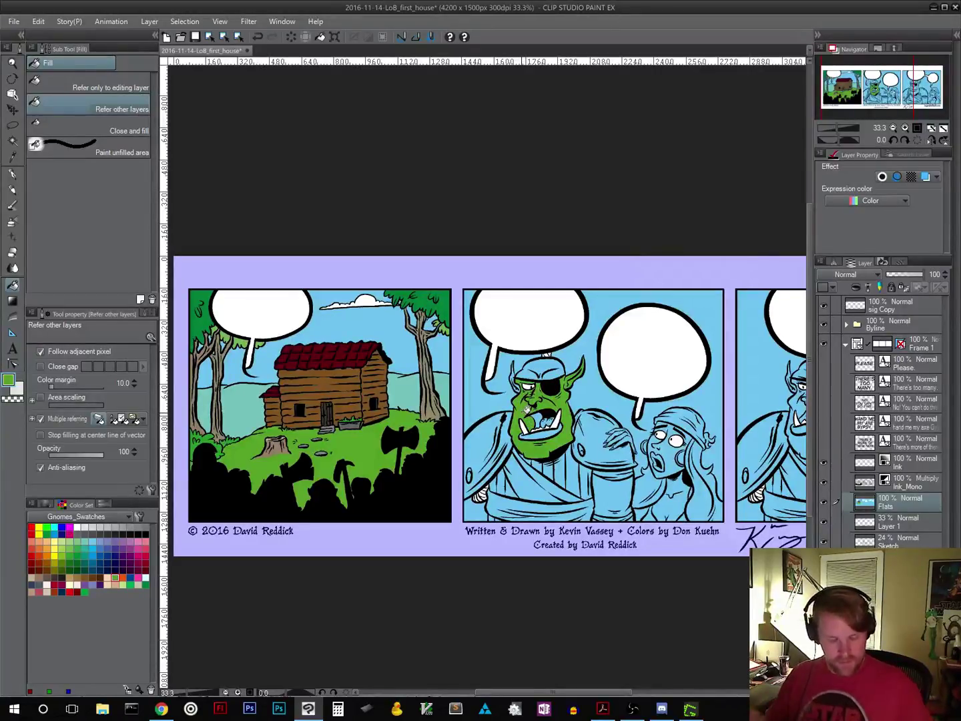
key(ctrl)
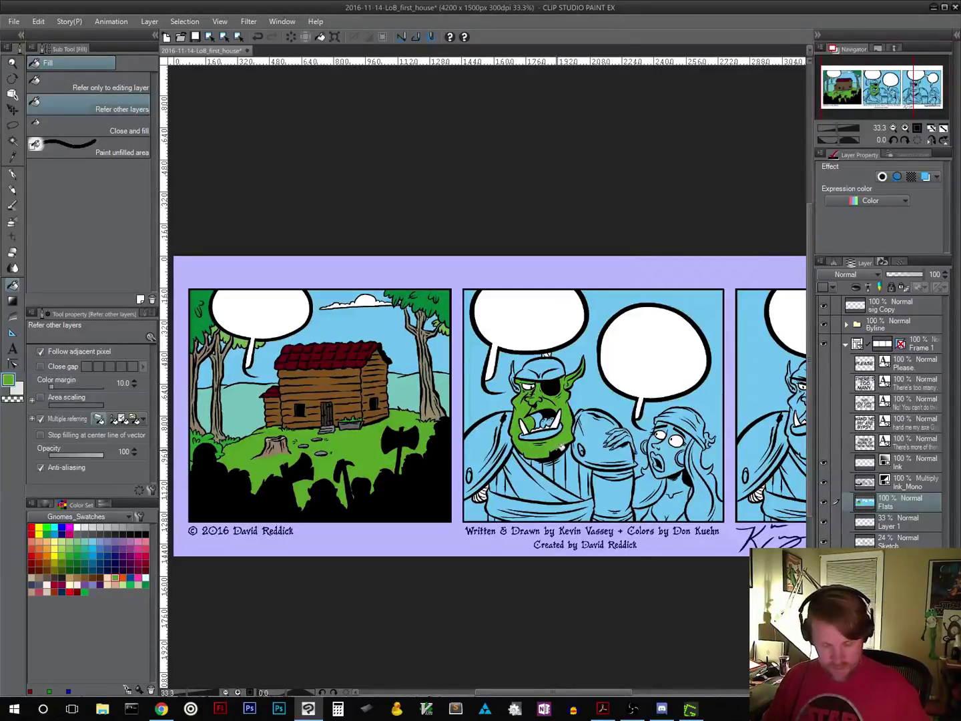
scroll(558, 454, up, 2)
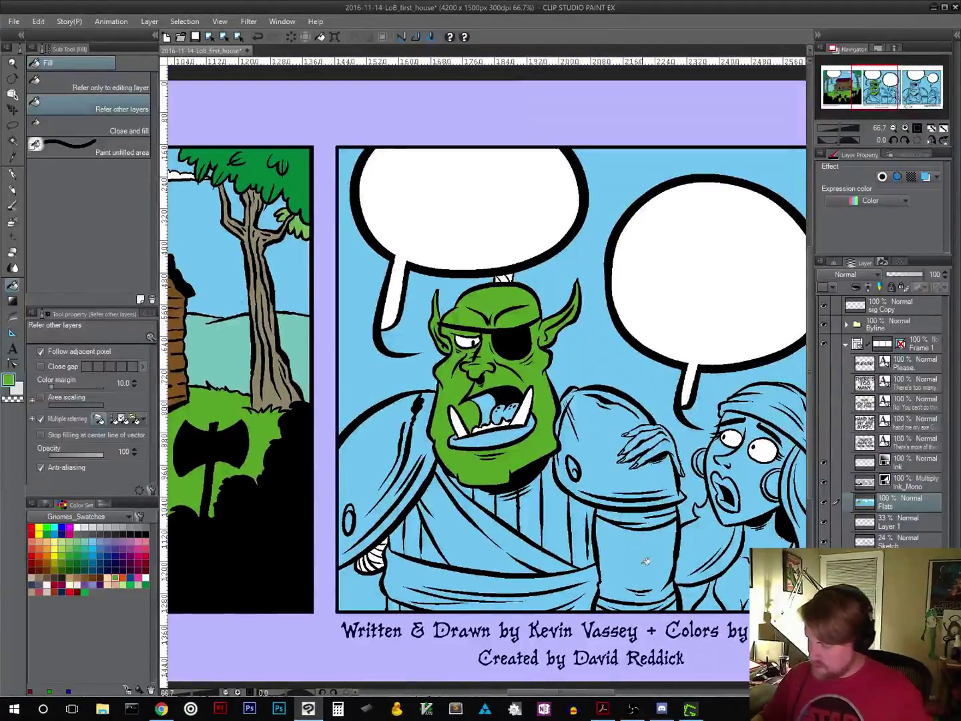
click(665, 552)
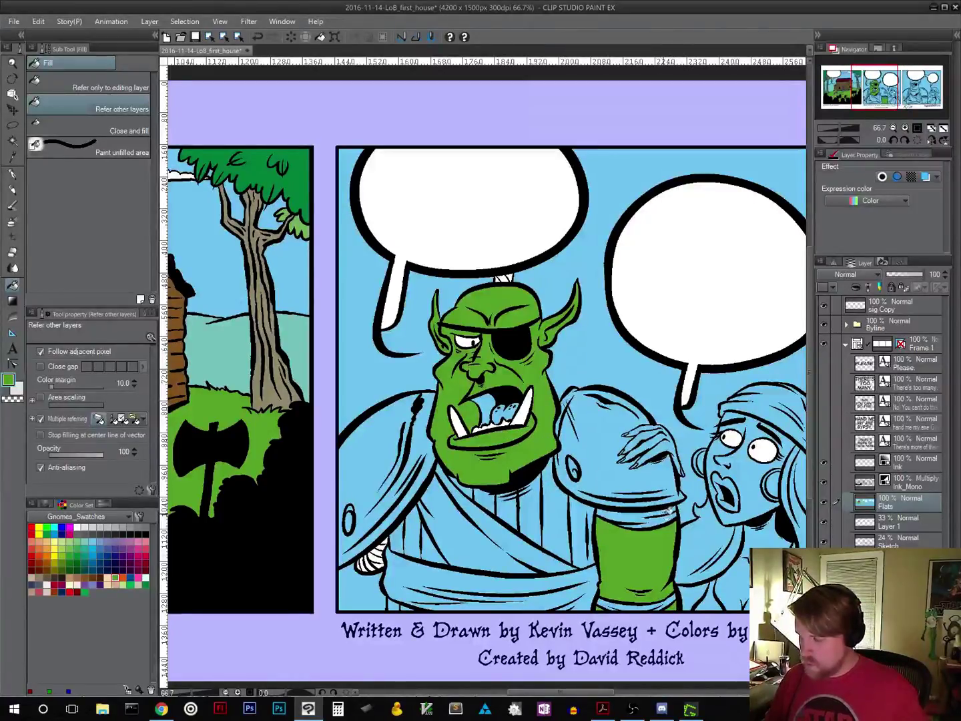
Step: Fill the orc's head, ears and bare arm in the third panel with the same green
drag(700, 515, 319, 493)
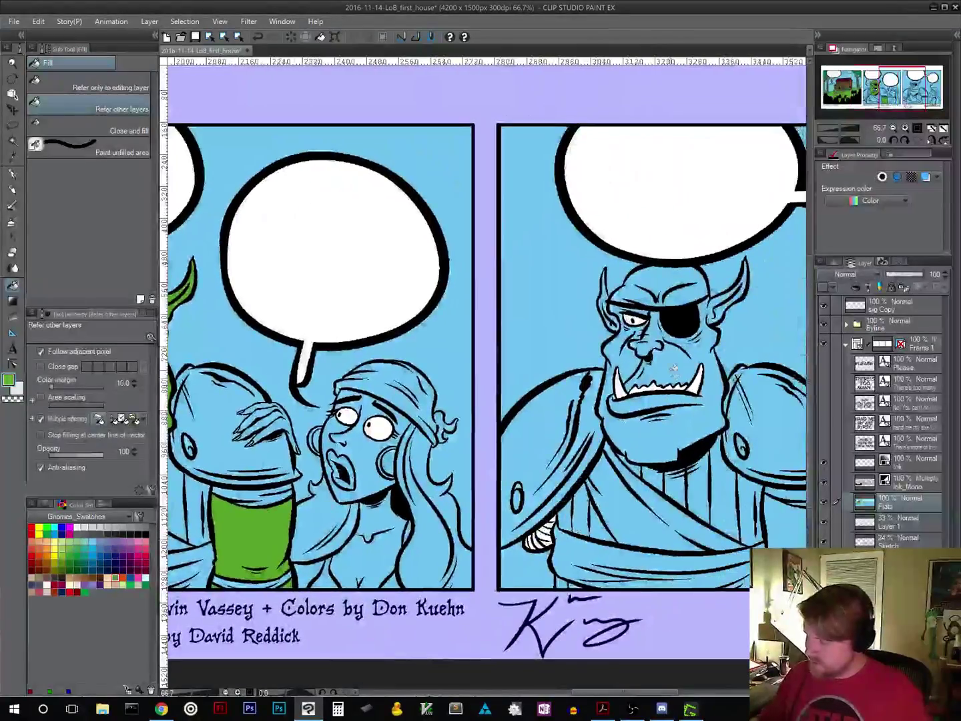
click(660, 280)
click(658, 297)
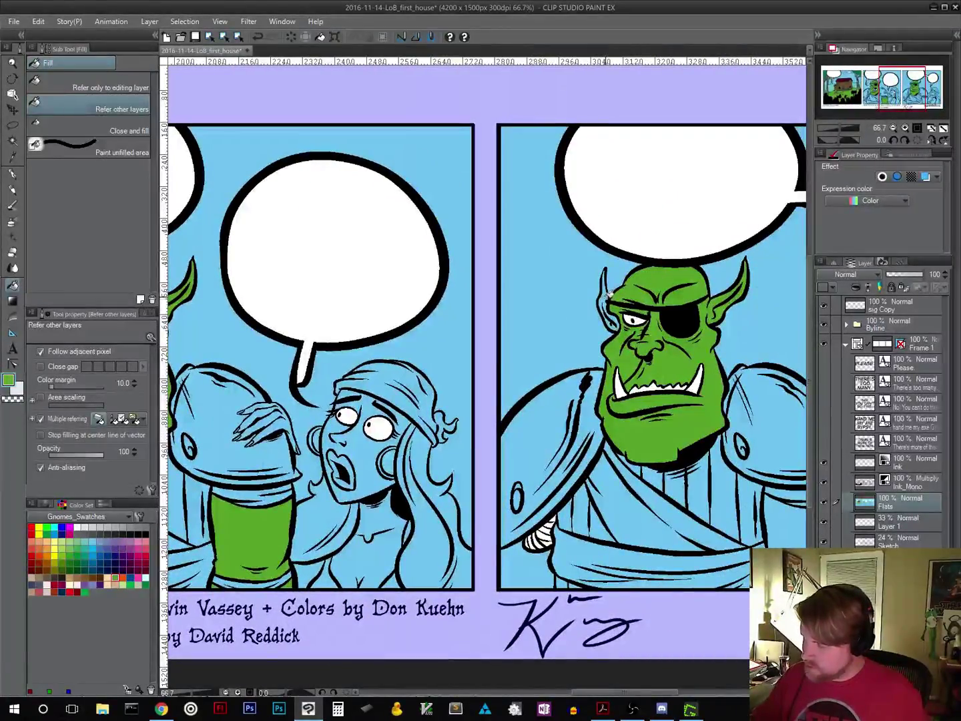
drag(723, 559, 599, 487)
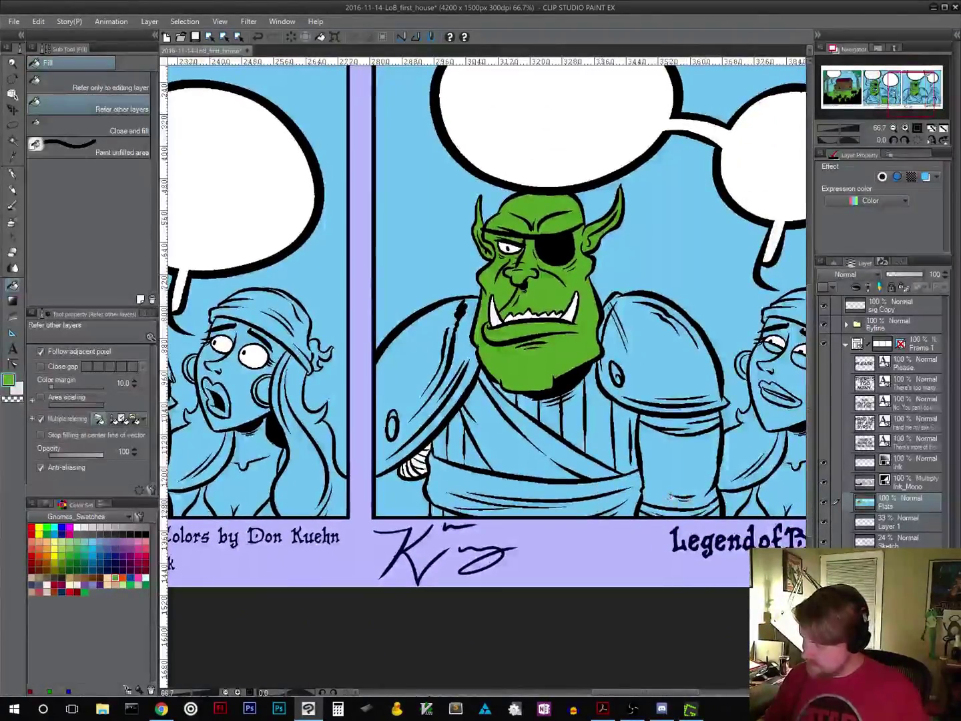
click(702, 468)
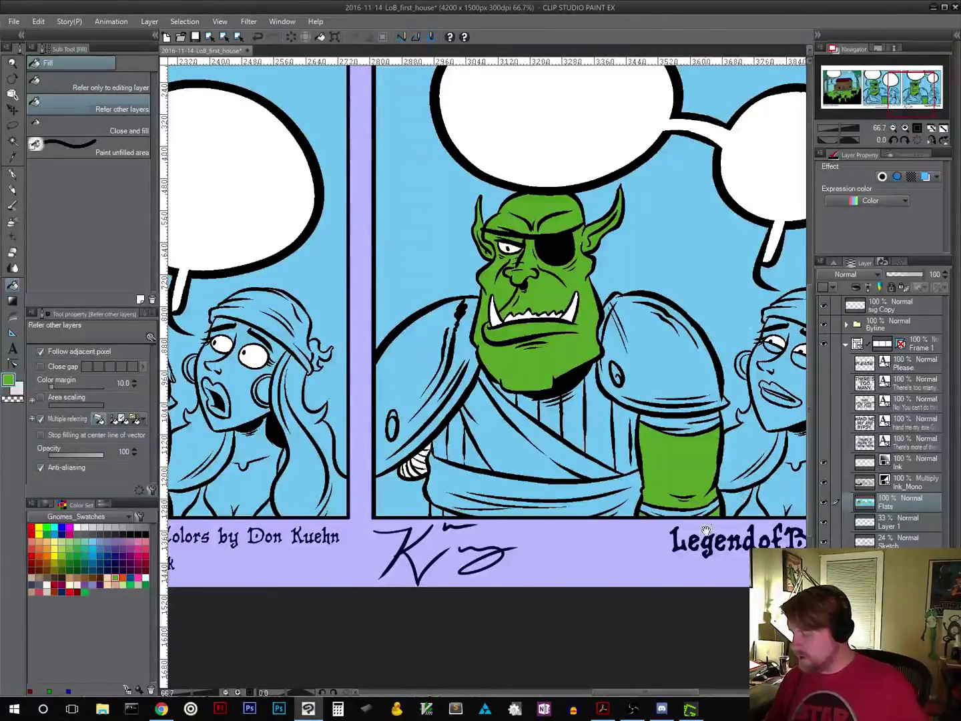
Step: Fill the inside of the orc's open mouth in the second panel with dark maroon and the tongue with crimson
drag(741, 498, 545, 540)
drag(326, 520, 754, 497)
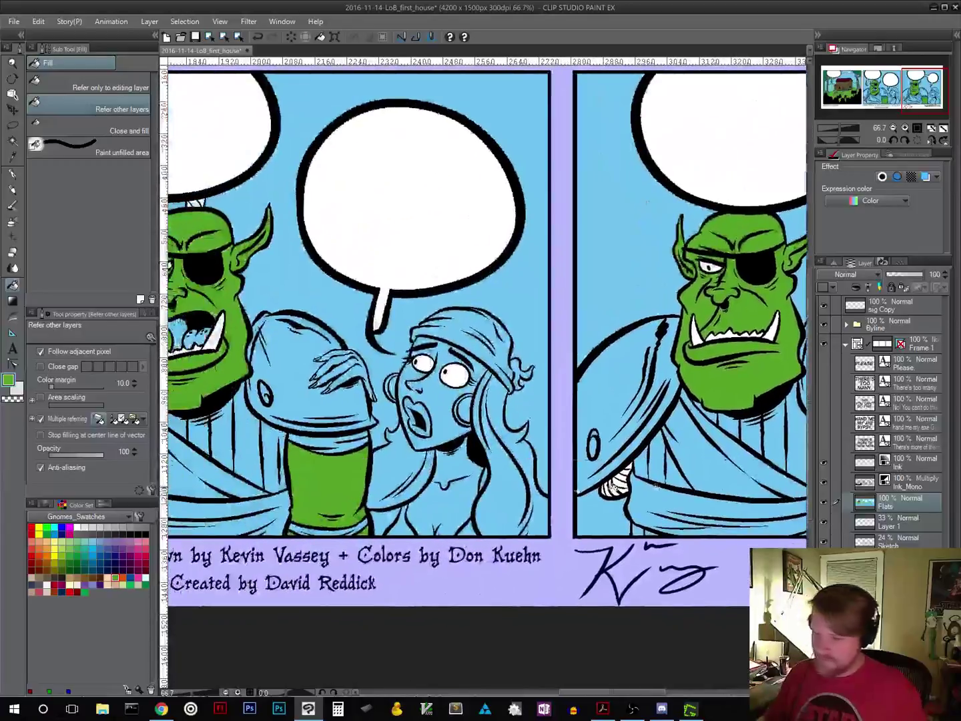
drag(614, 488, 741, 508)
drag(387, 507, 621, 554)
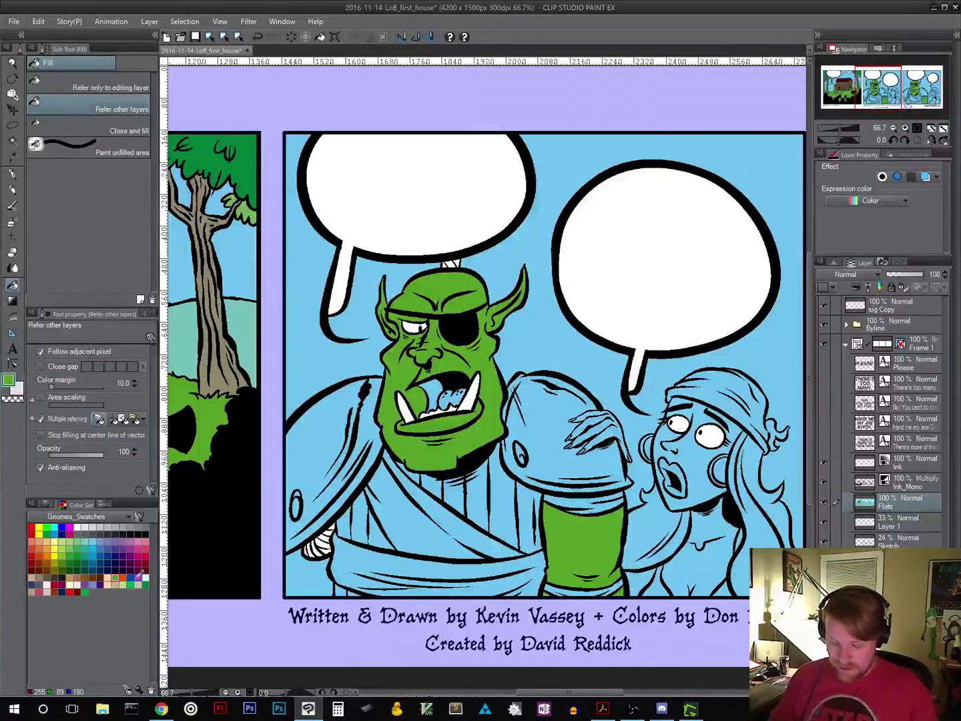
click(138, 570)
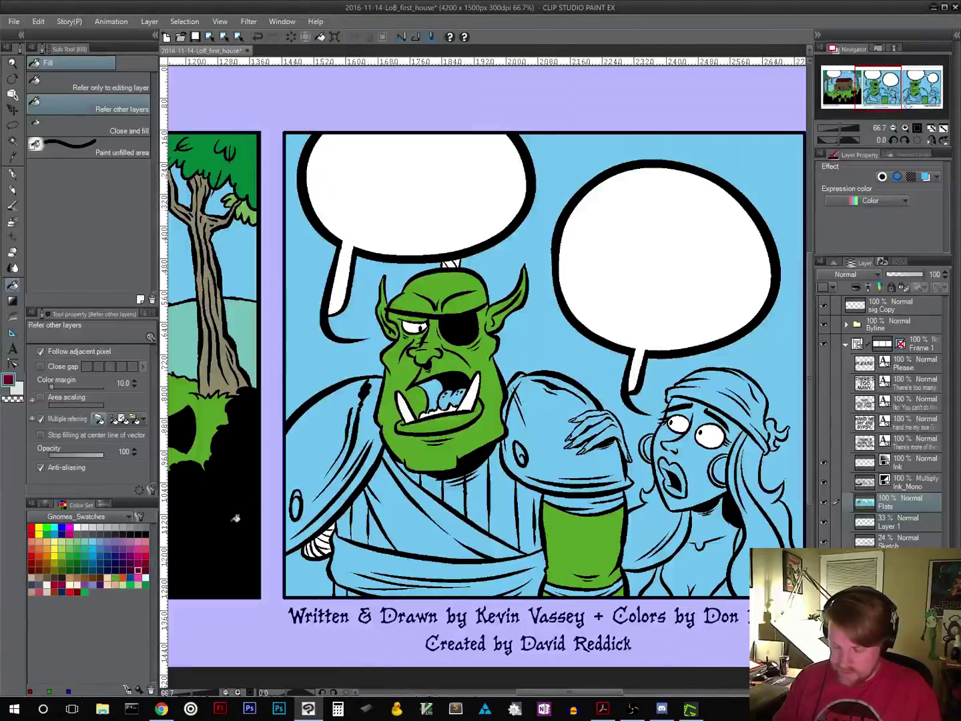
click(435, 388)
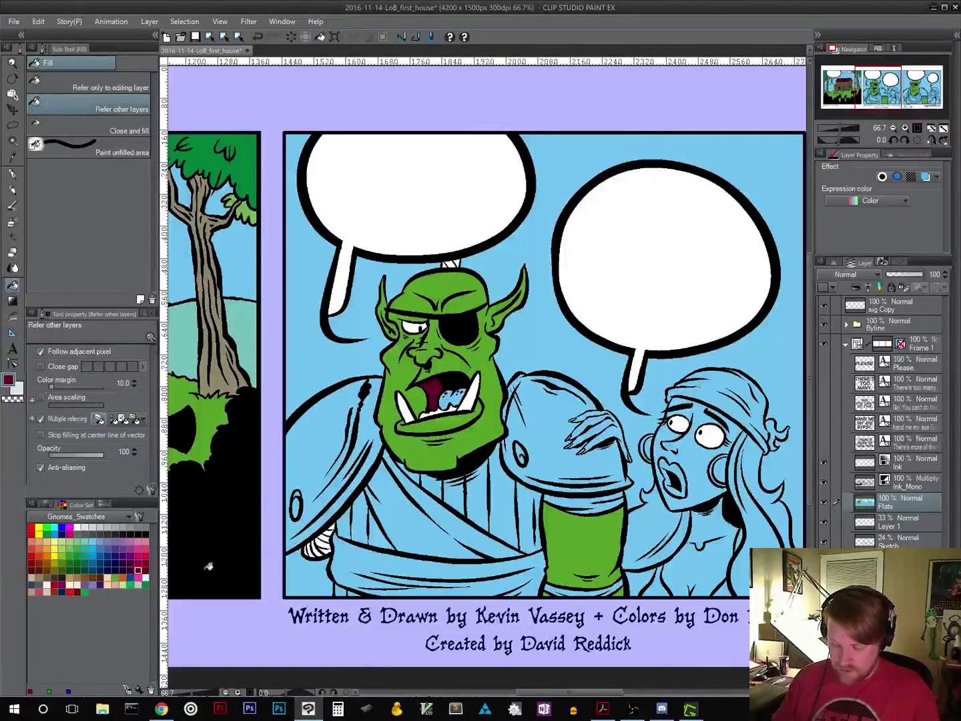
click(146, 556)
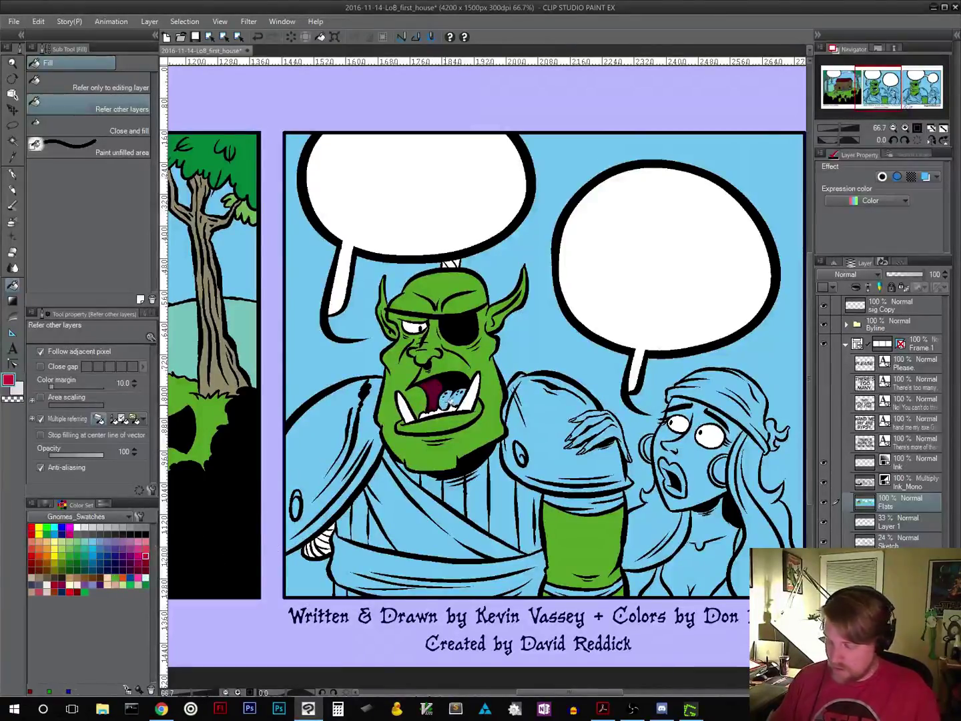
click(448, 404)
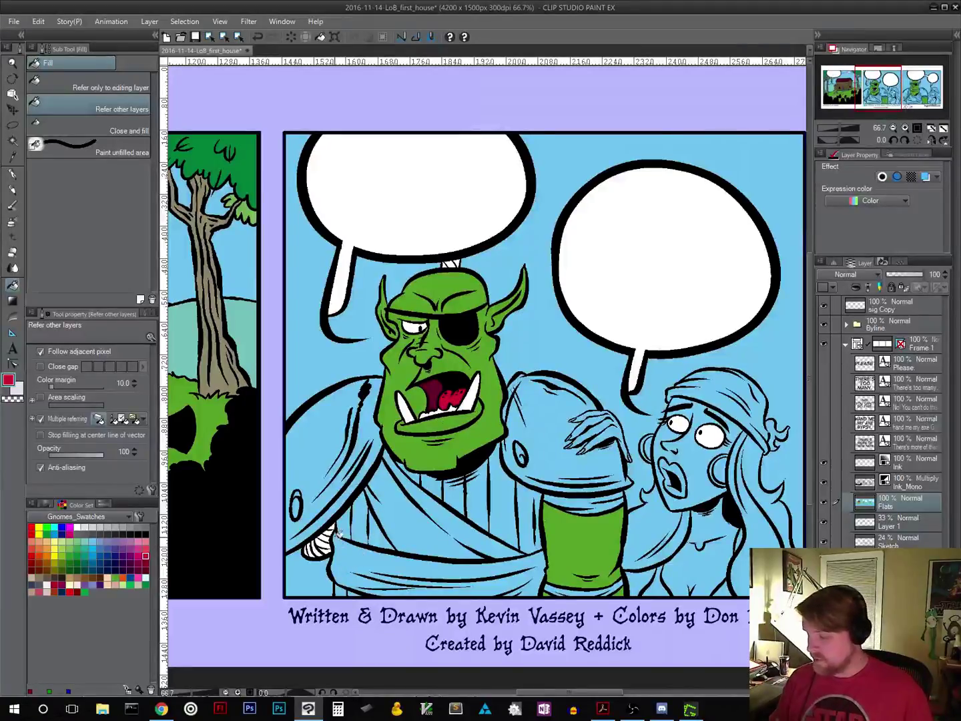
Step: Fill both of the woman's hoop earrings in the second panel with yellow from the colour set
drag(682, 489, 331, 484)
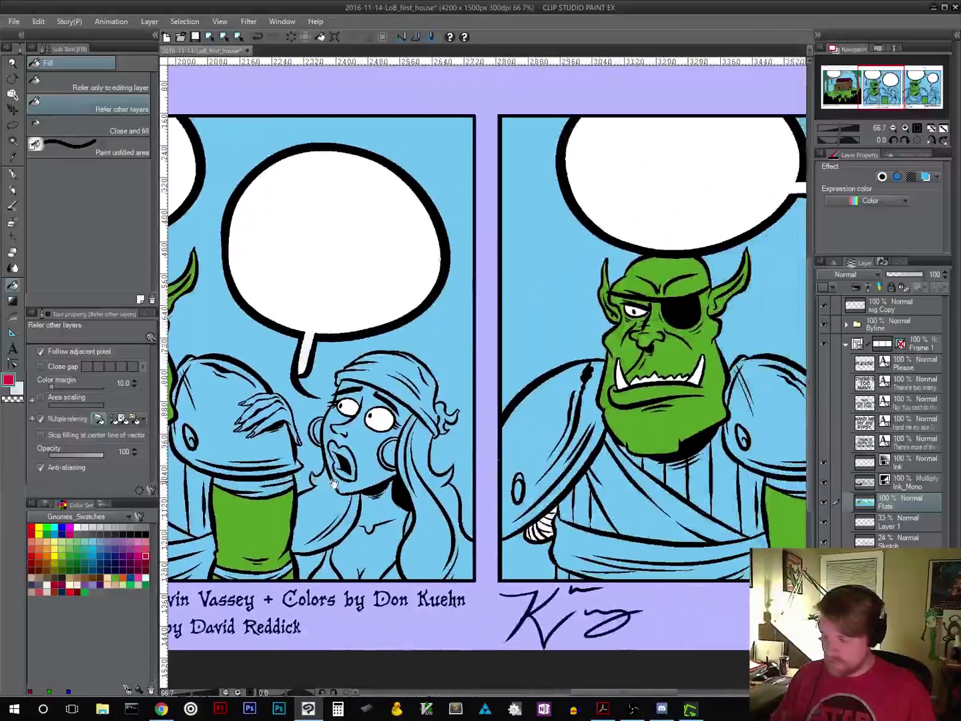
click(55, 555)
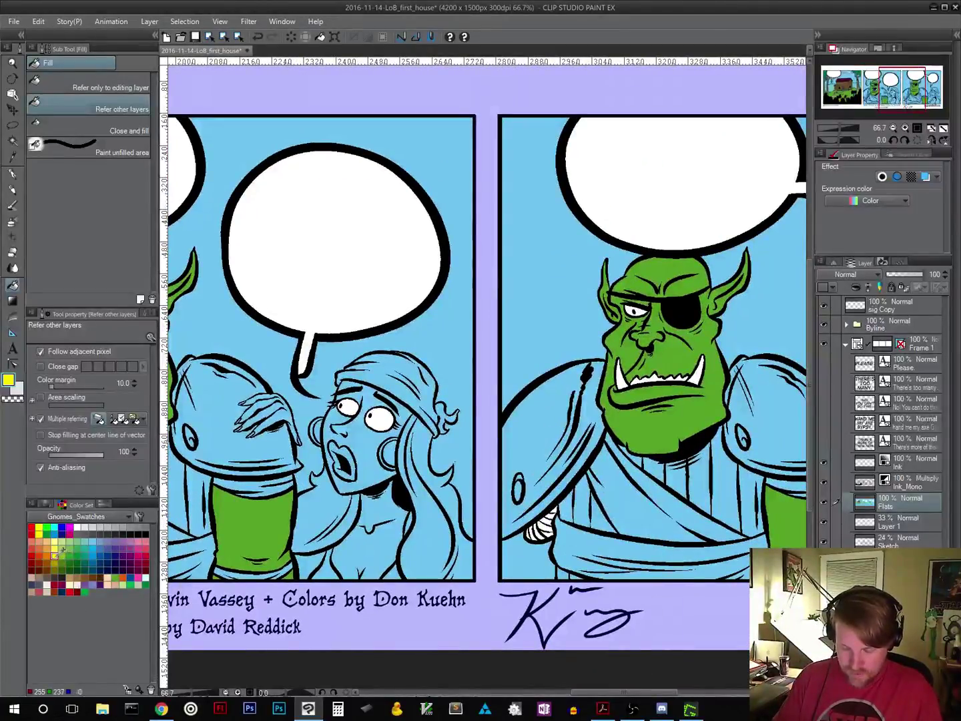
ctrl+click(374, 442)
click(310, 395)
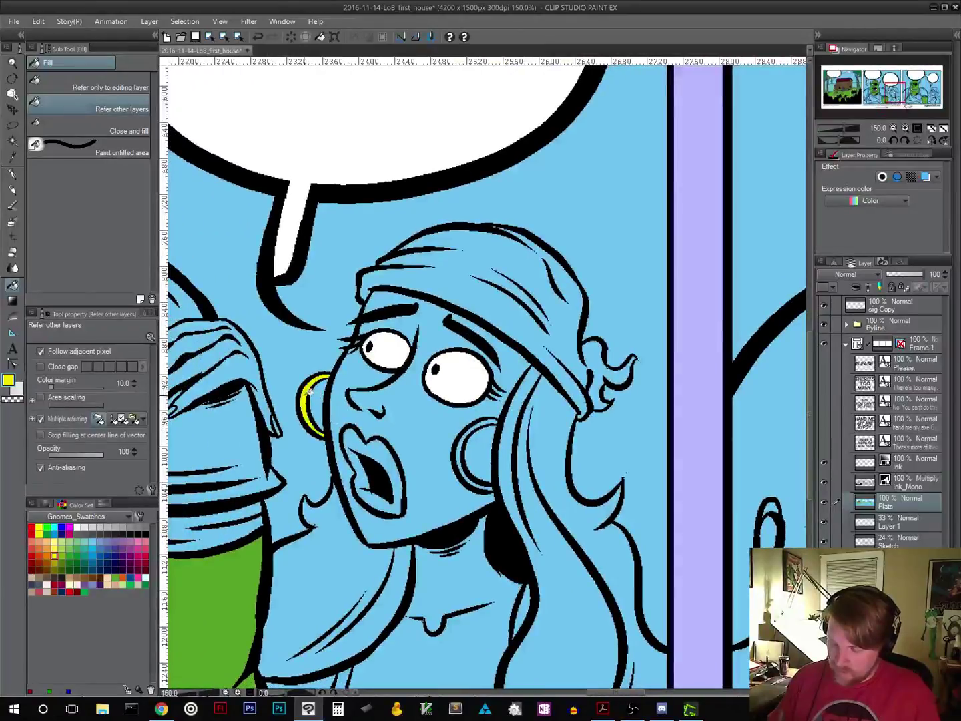
click(465, 448)
Step: Fill both of the woman's hoop earrings in the third panel with the same yellow
scroll(401, 467, right, 10)
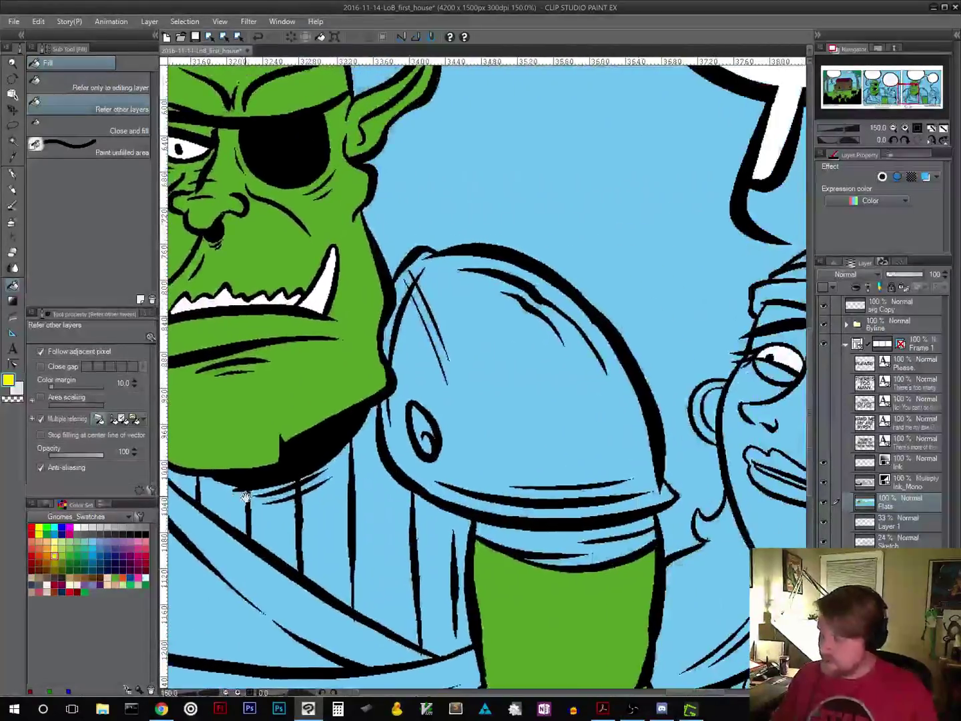
scroll(246, 497, right, 5)
click(511, 430)
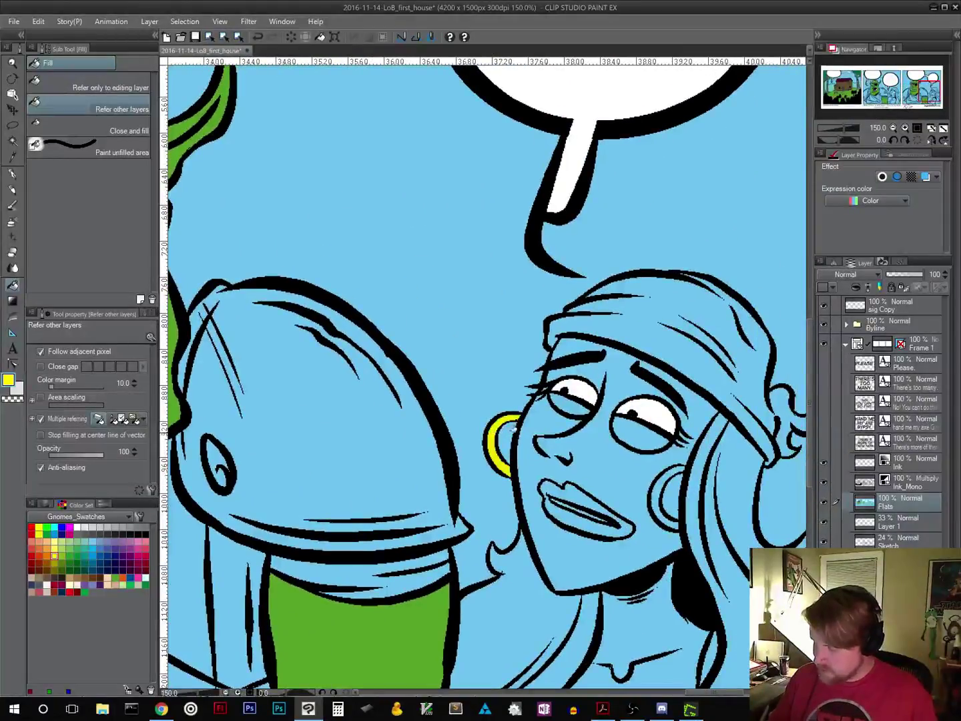
click(669, 475)
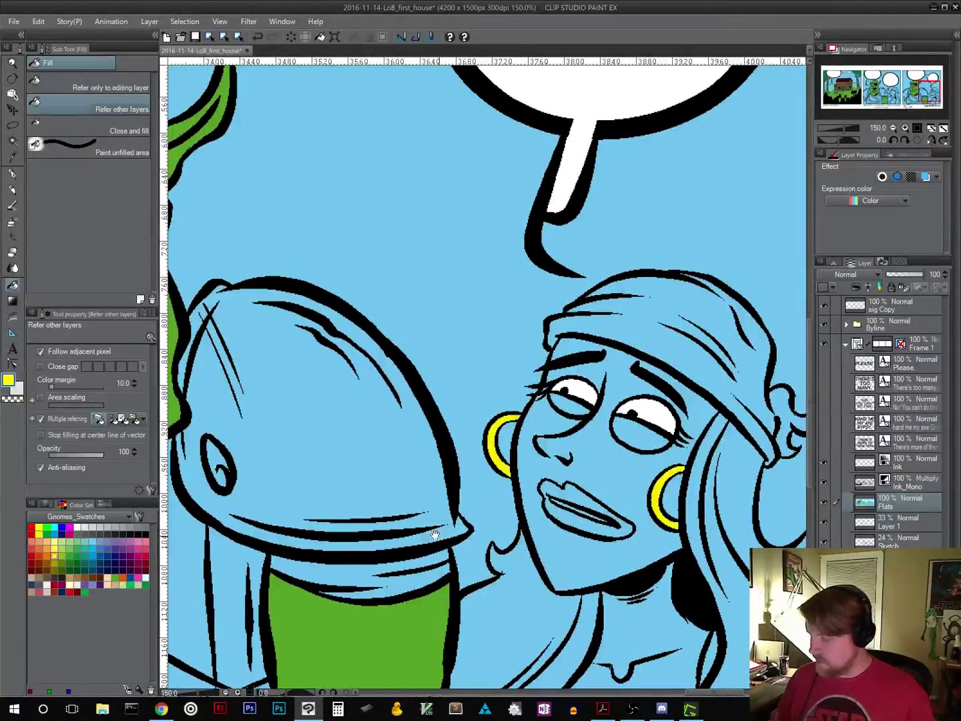
Step: Fill both of the orc's shoulder plates in the second panel with light grey from the colour set
drag(379, 473, 590, 439)
drag(280, 464, 431, 463)
drag(357, 489, 518, 459)
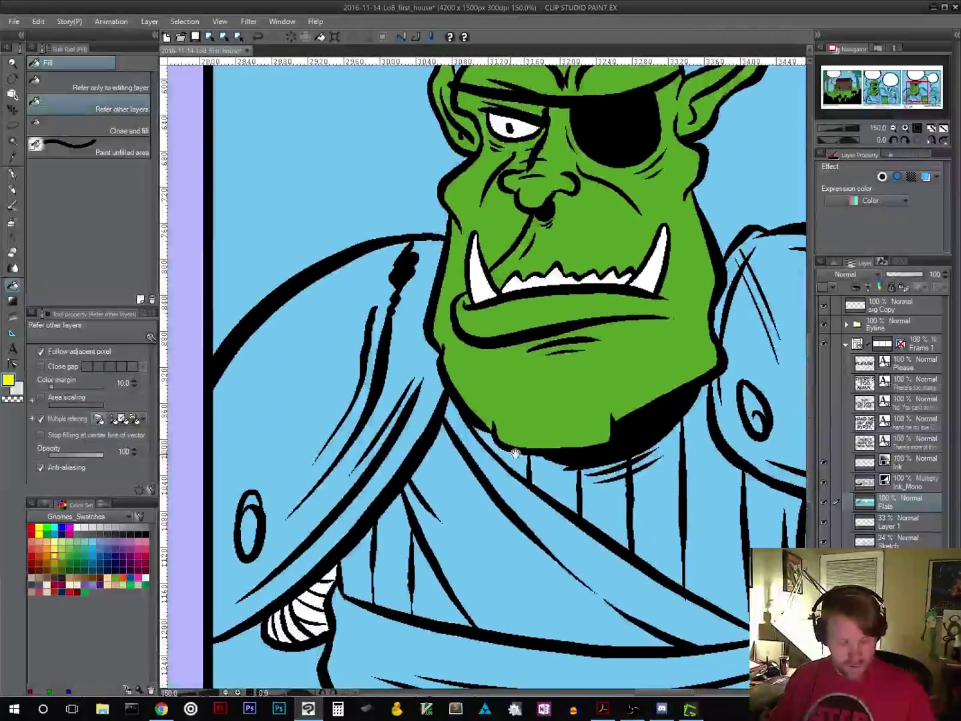
alt+click(518, 458)
drag(226, 491, 530, 492)
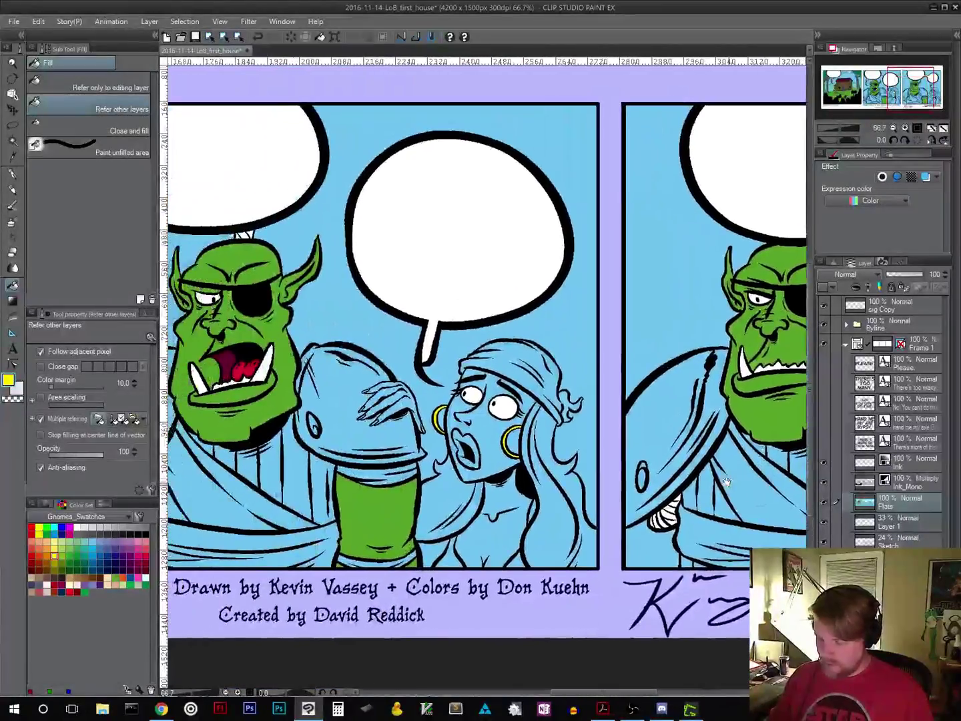
drag(426, 502, 629, 483)
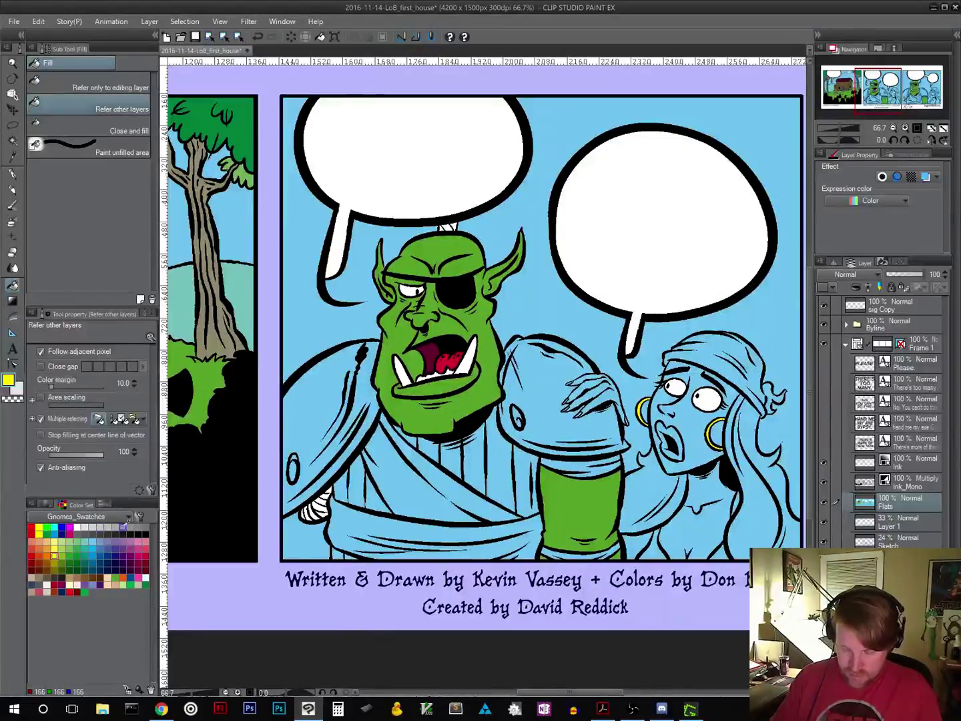
click(123, 528)
click(325, 401)
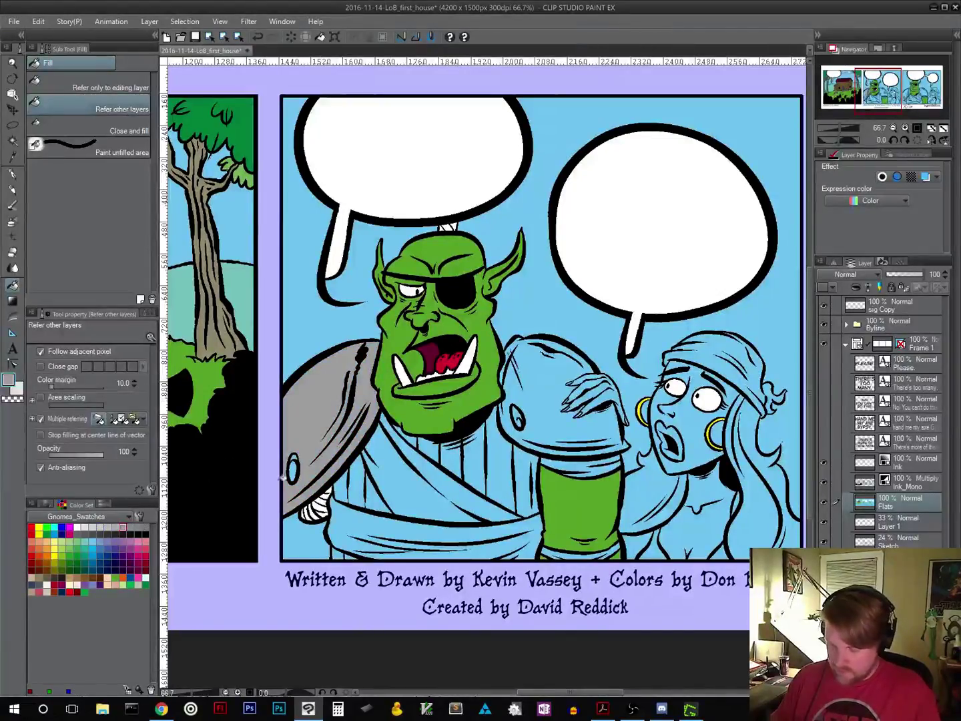
click(327, 411)
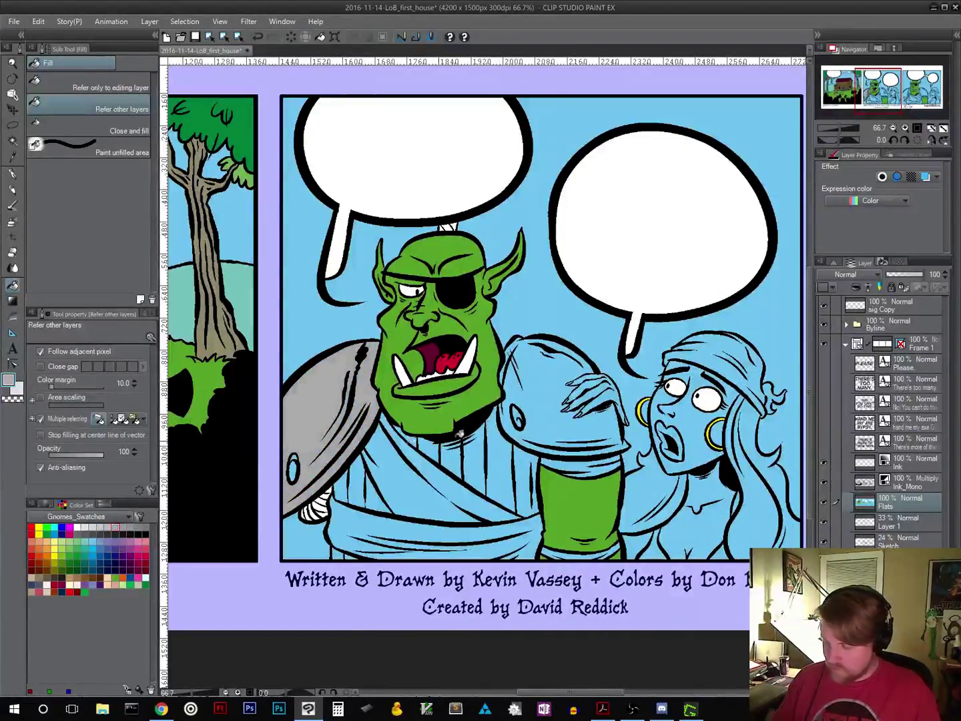
click(547, 401)
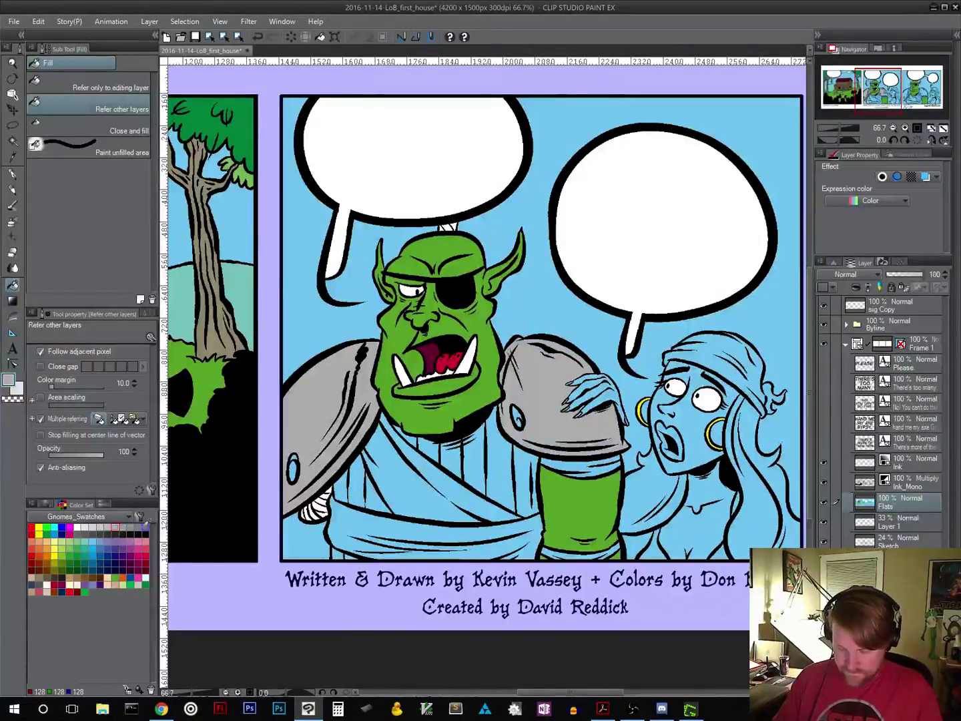
Step: Fill the oval studs on both of the orc's shoulder plates in the second panel with dark grey
click(139, 527)
click(293, 470)
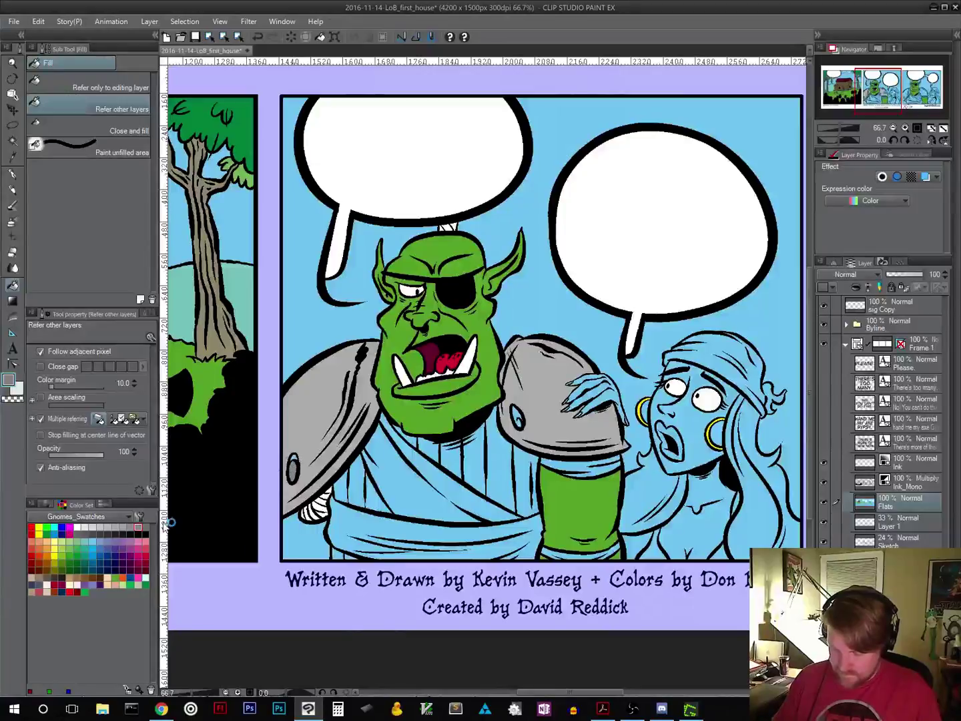
click(292, 471)
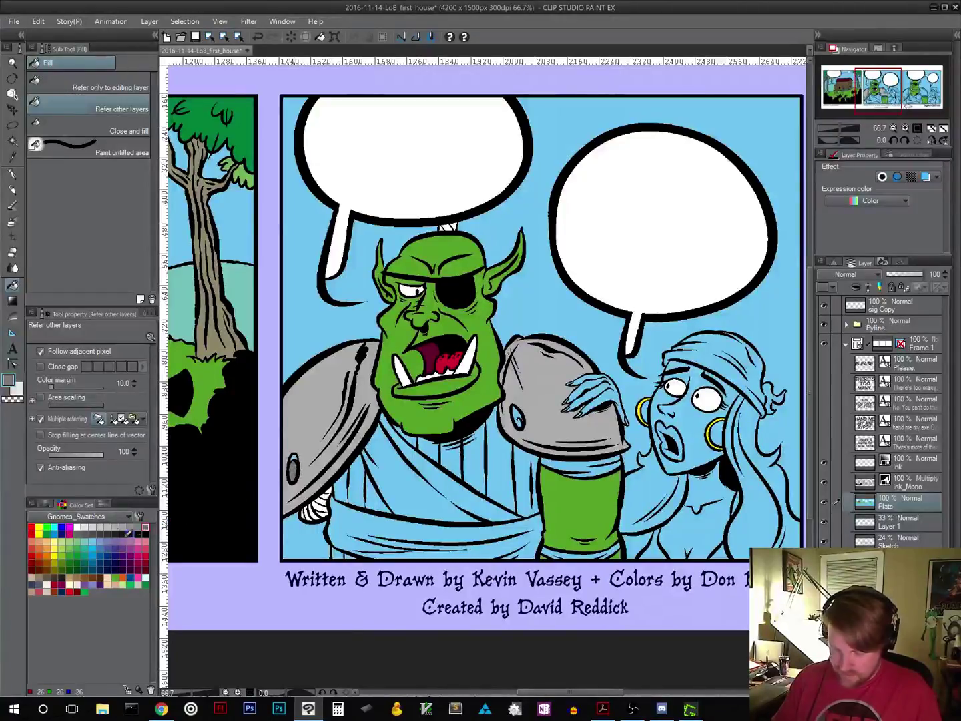
click(78, 534)
click(293, 470)
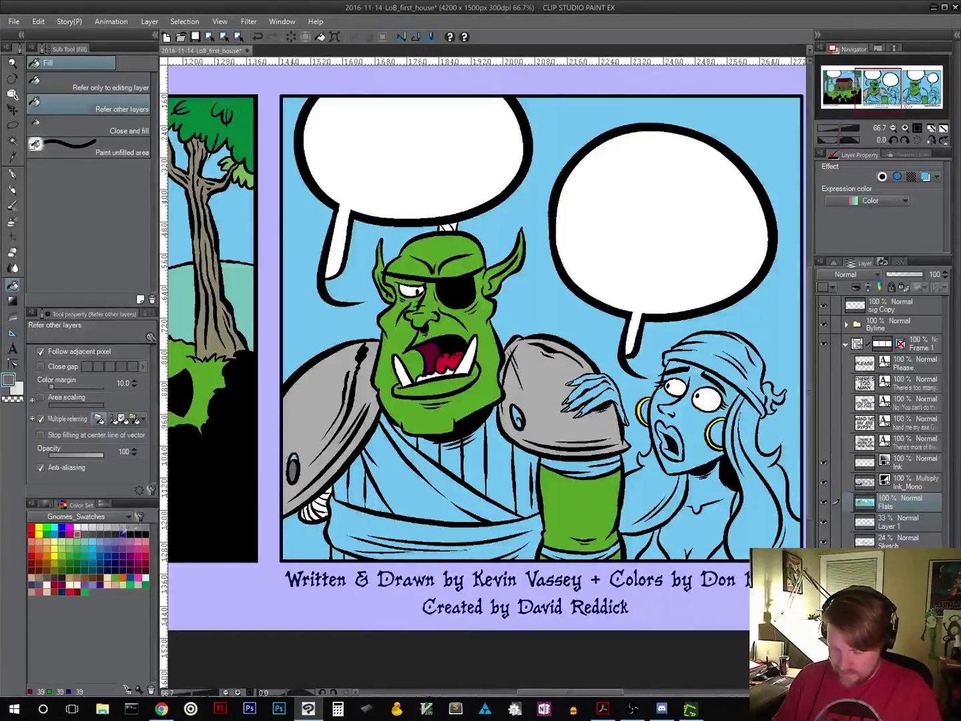
click(100, 533)
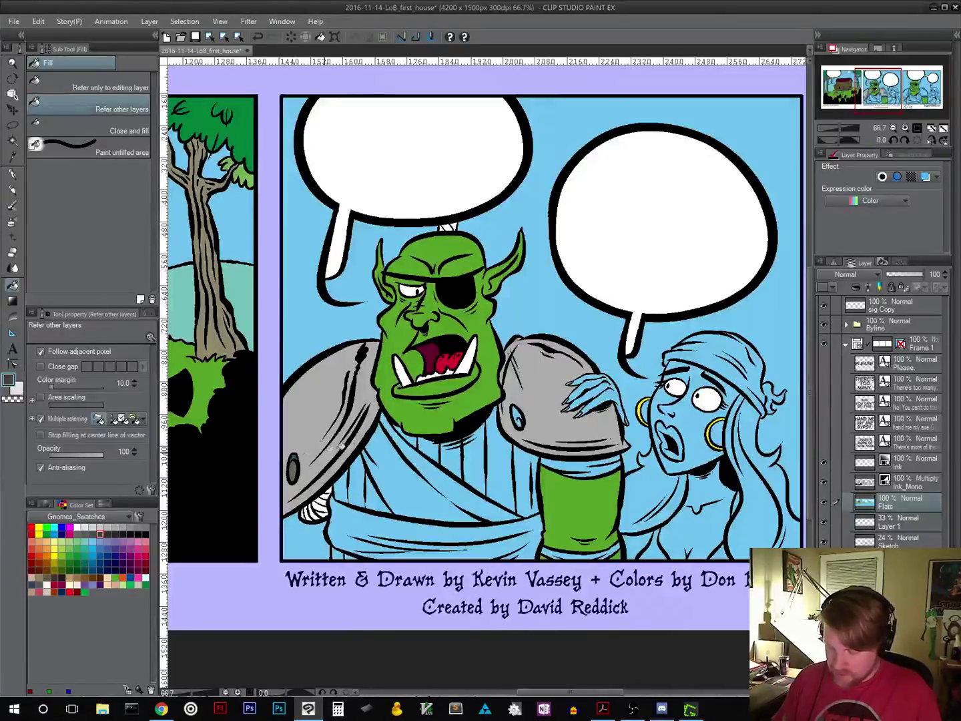
click(520, 417)
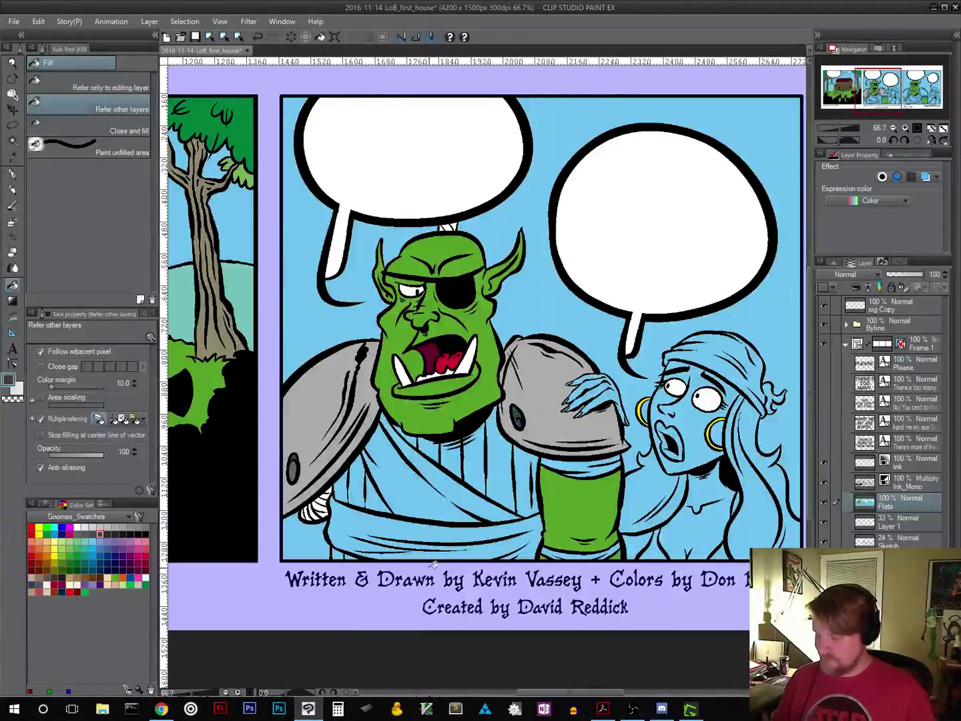
Step: Fill the orc's shoulder plates in the third panel with the second panel's light grey and their studs with its dark grey
scroll(421, 467, right, 10)
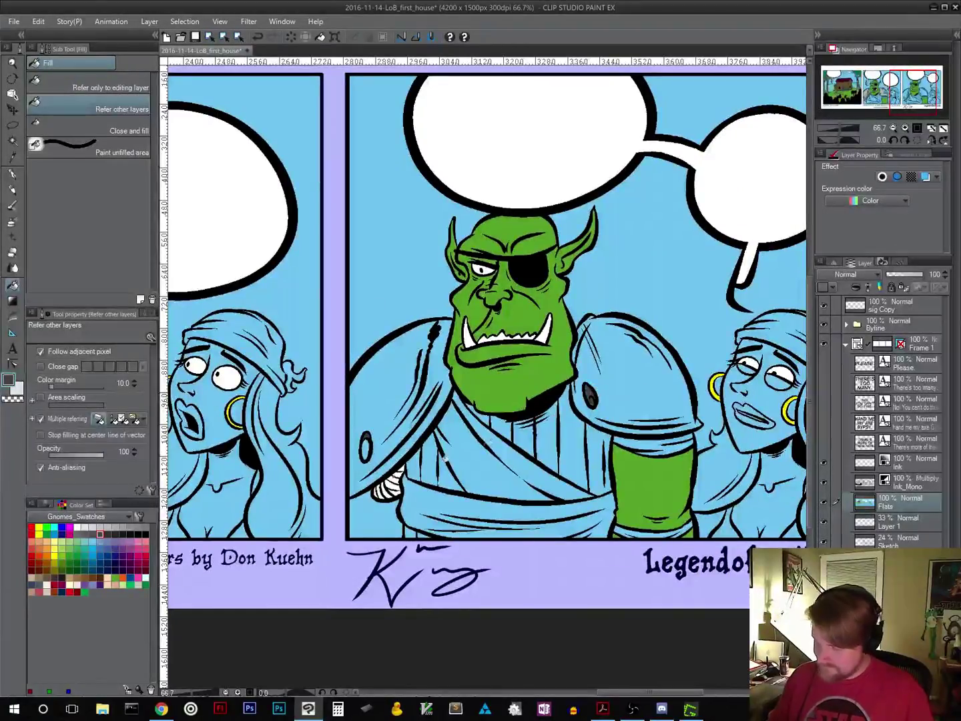
alt+click(427, 453)
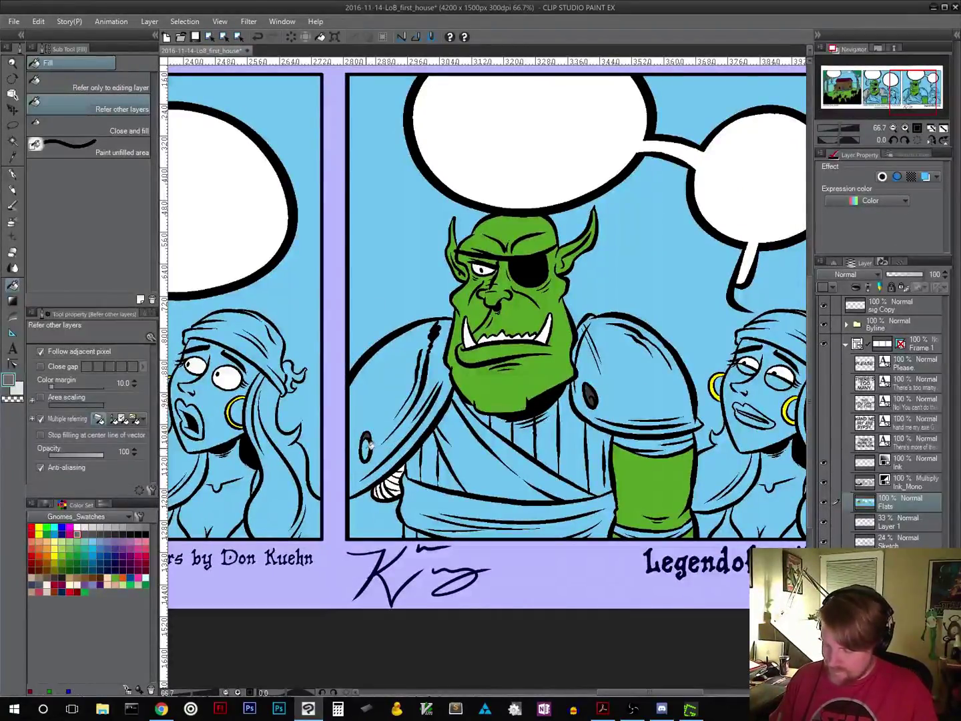
scroll(361, 489, left, 10)
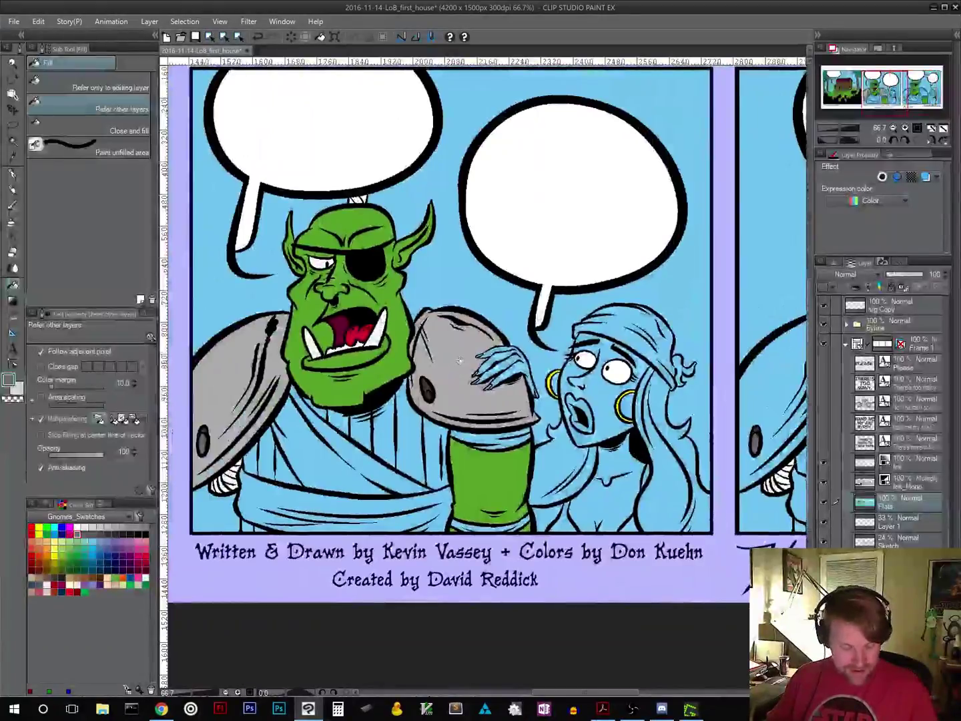
scroll(596, 443, right, 2)
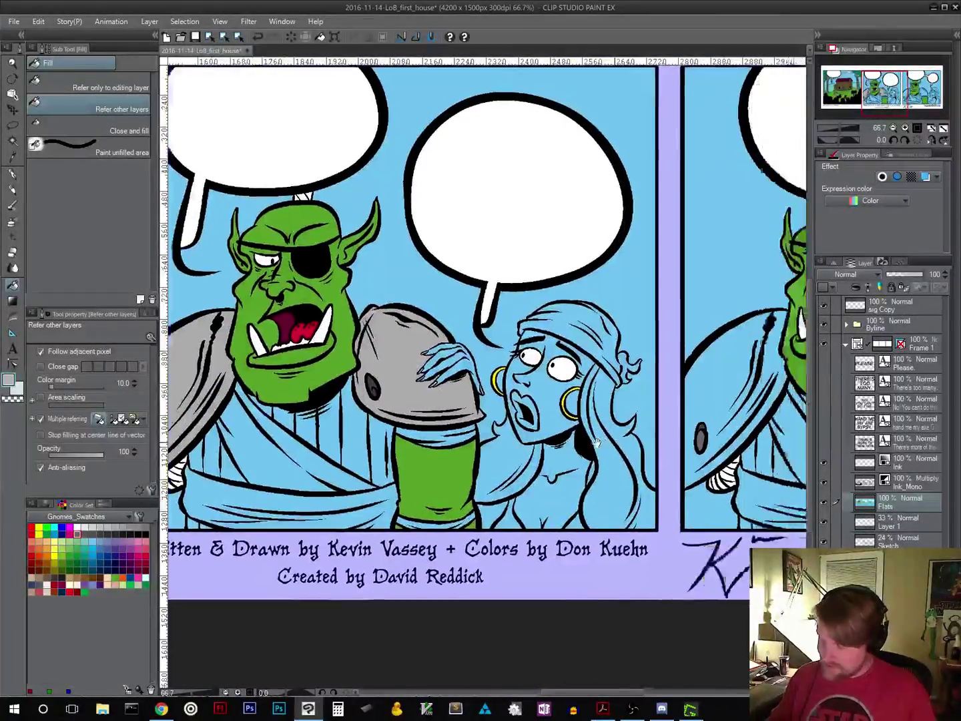
scroll(596, 442, right, 10)
click(390, 427)
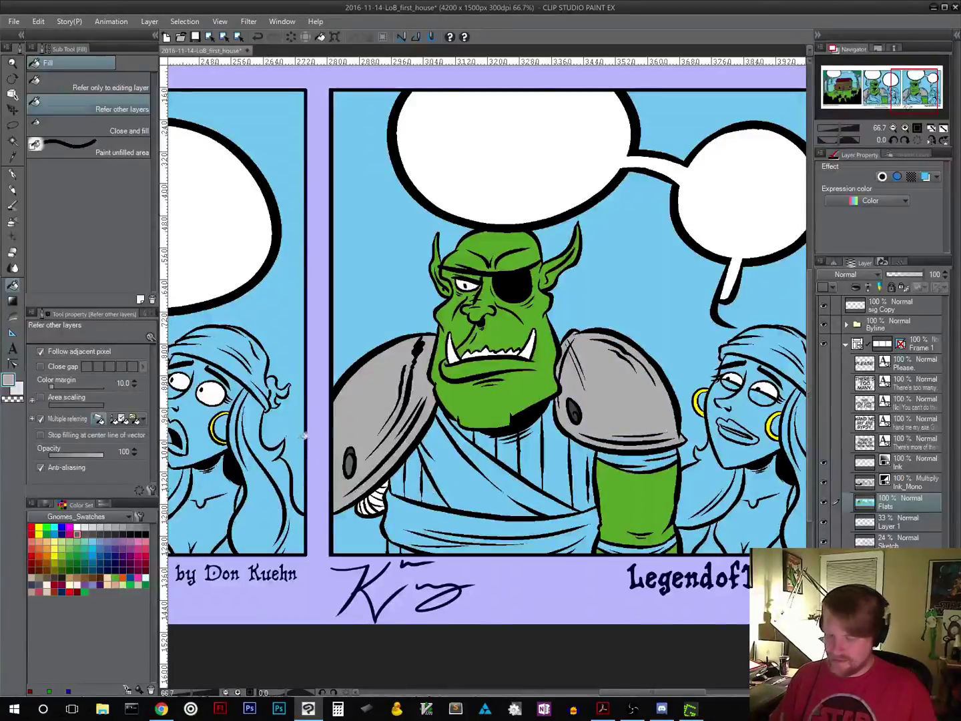
Step: Try orange on the strips of the orc's striped shirt next to the bandaged axe handle in the second panel
scroll(304, 434, left, 15)
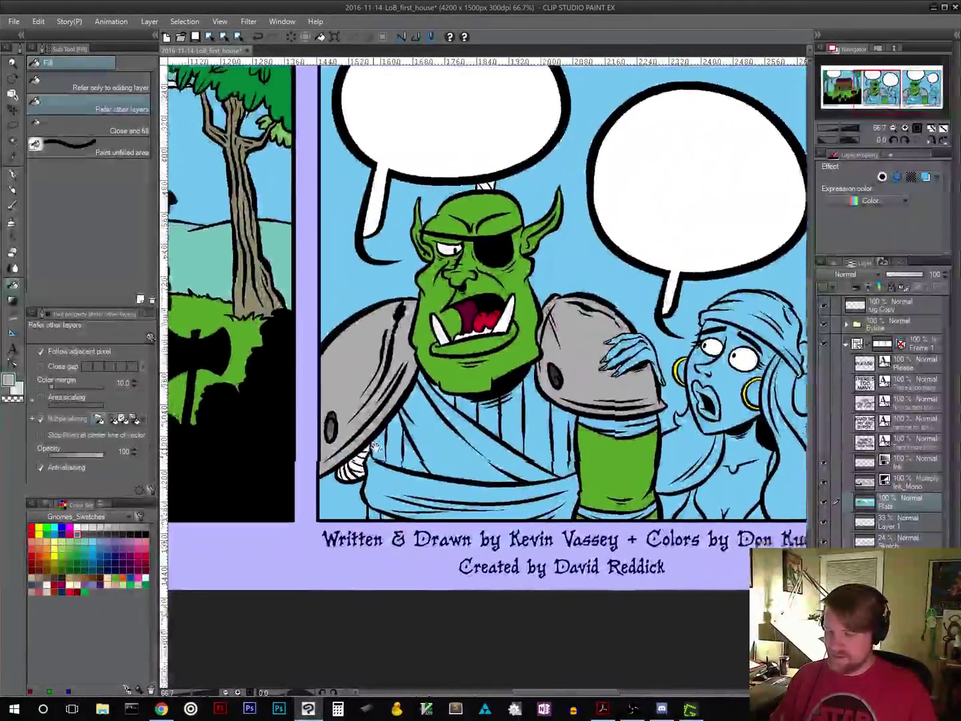
scroll(376, 447, right, 4)
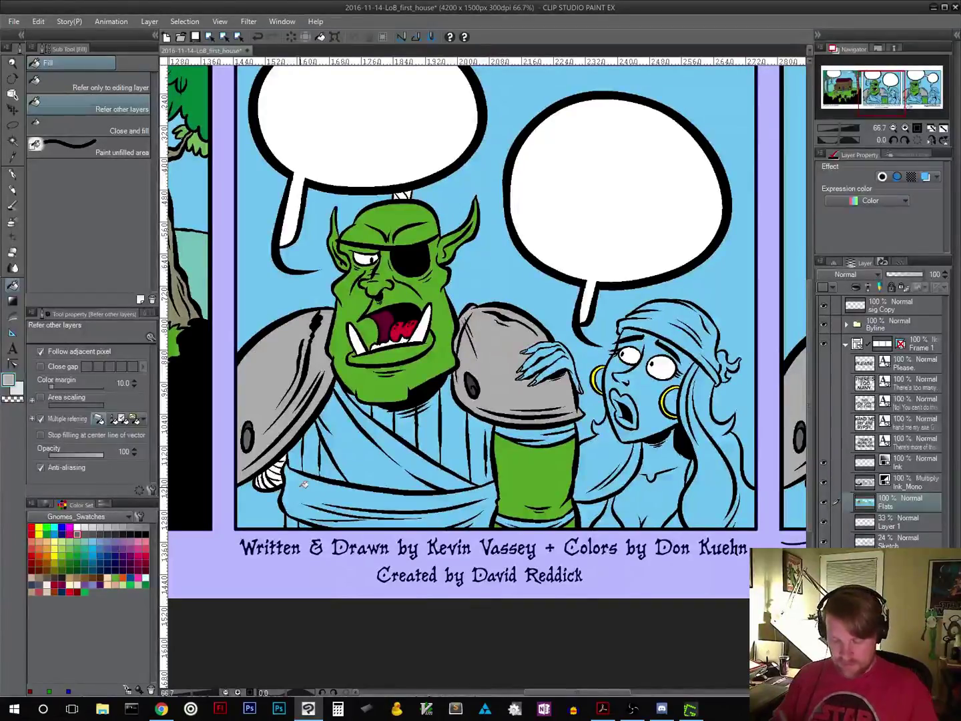
click(48, 556)
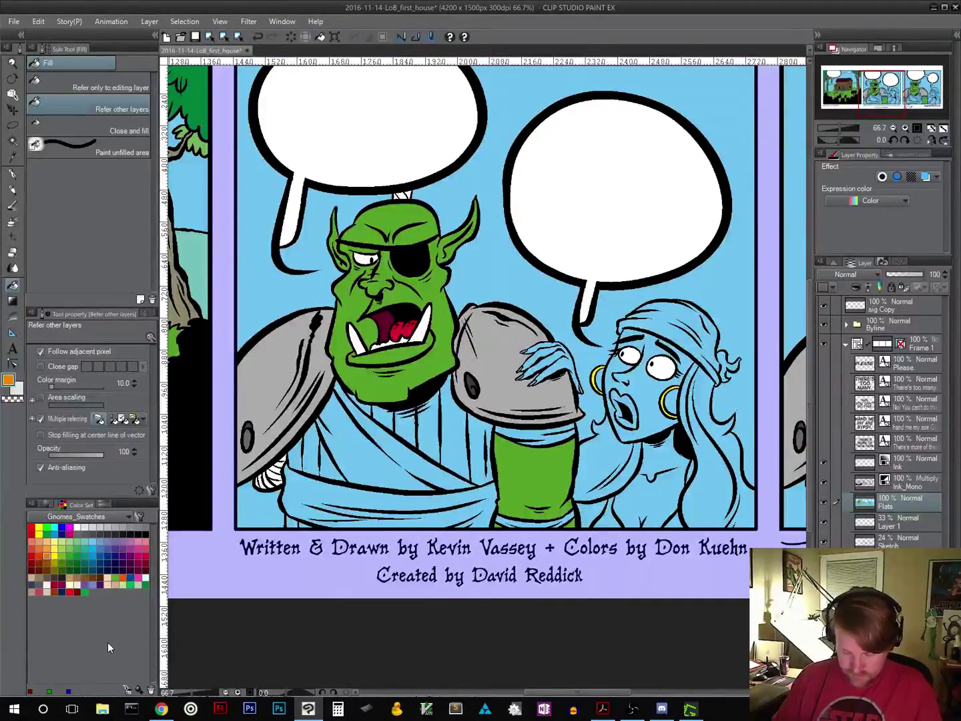
click(298, 454)
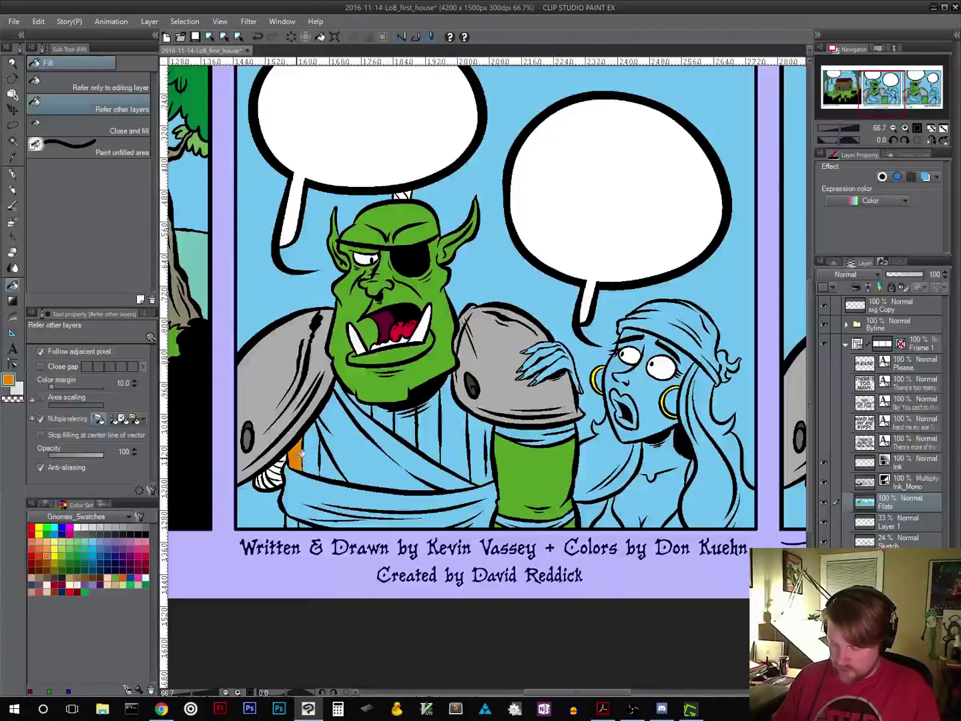
click(316, 451)
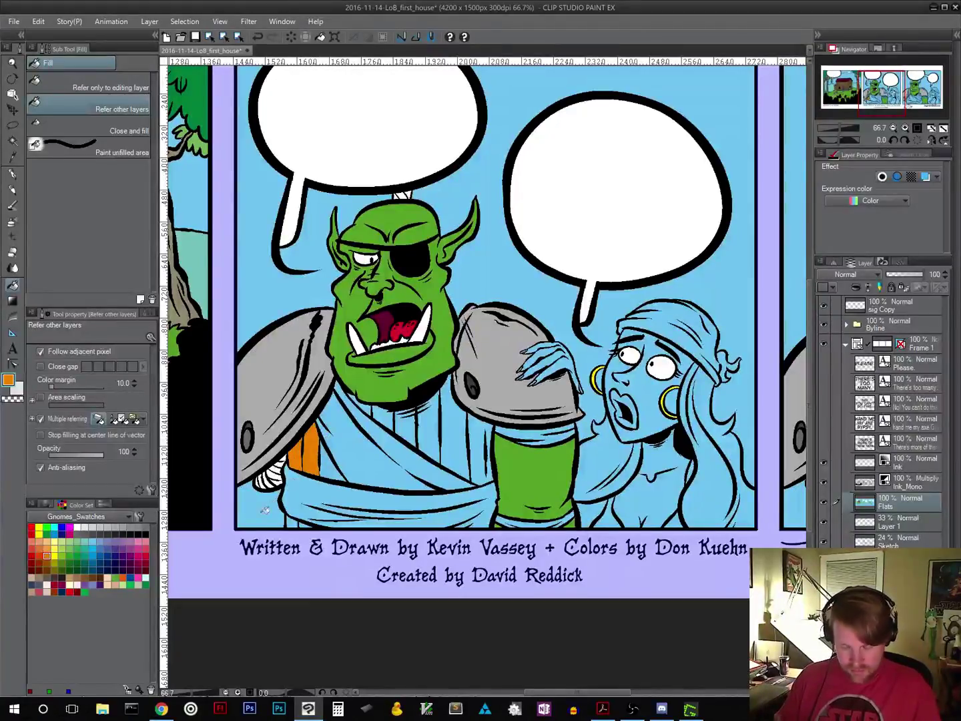
Step: Fill all the strips of the orc's striped shirt in the second panel with orange-brown from the colour set, replacing the orange
click(47, 562)
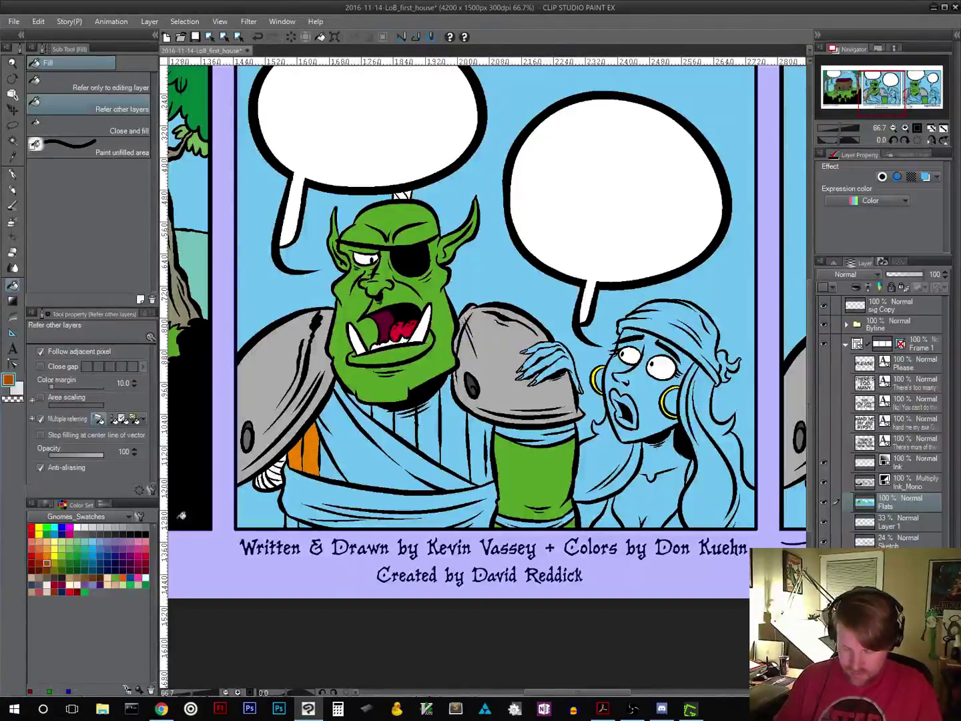
click(299, 455)
click(315, 451)
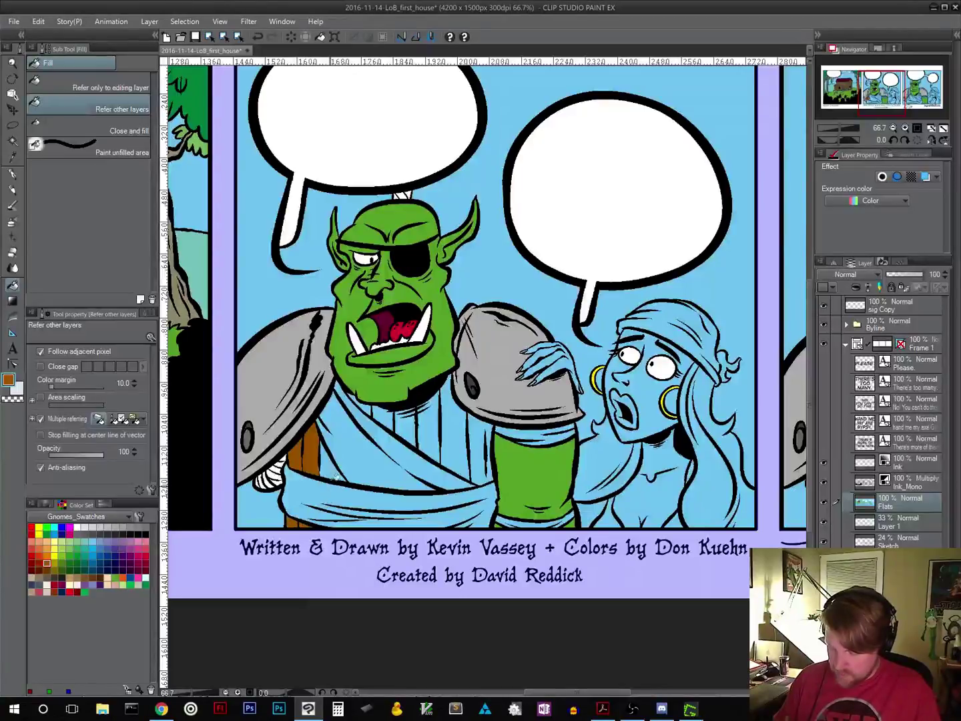
click(334, 471)
click(365, 404)
click(385, 417)
click(407, 427)
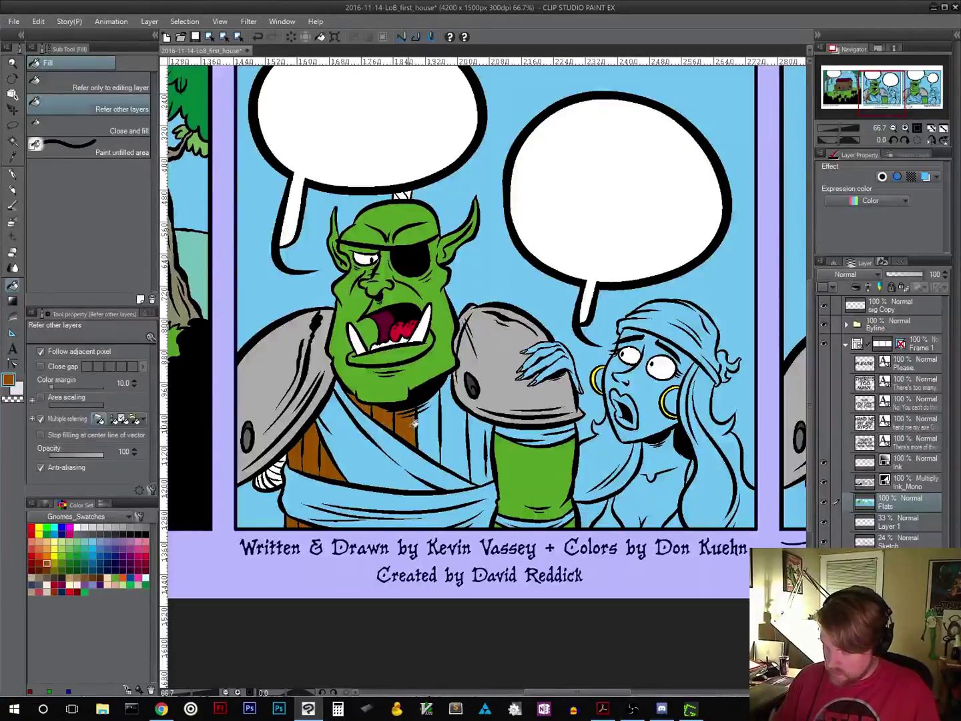
click(427, 427)
click(453, 427)
click(481, 447)
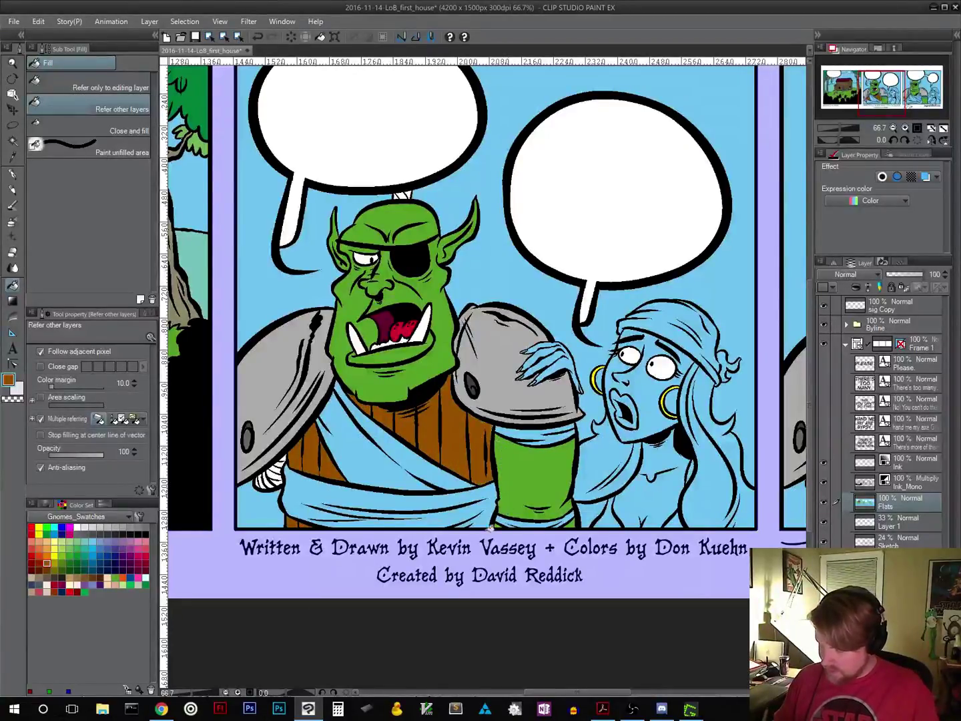
Step: Fill the strips of the orc's striped shirt in the third panel with the same orange-brown
drag(633, 501, 257, 459)
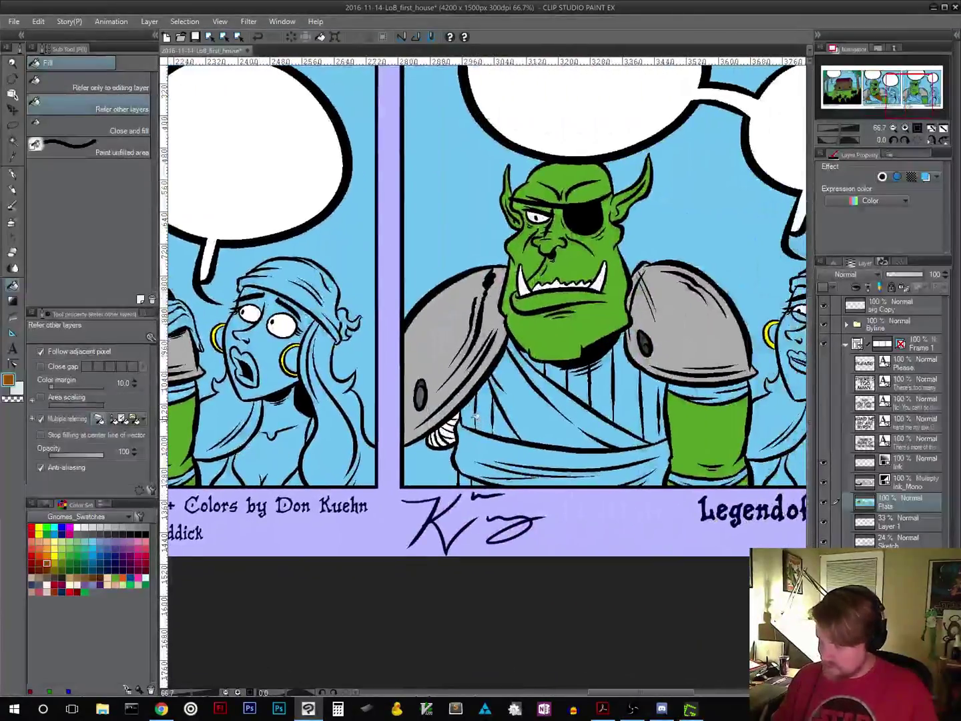
click(476, 416)
click(503, 422)
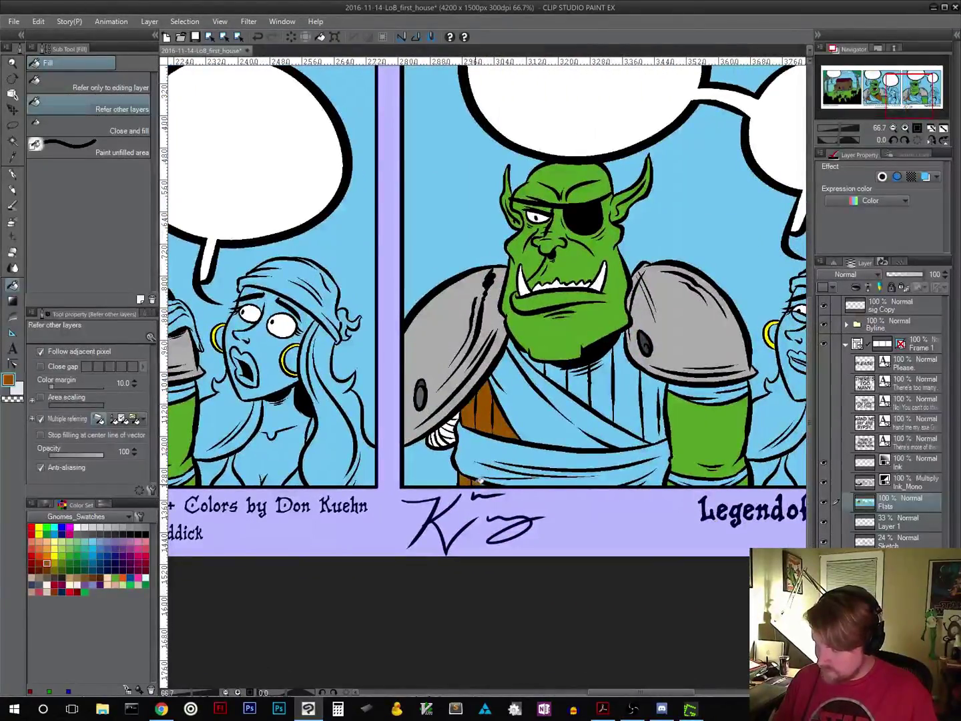
click(537, 366)
click(555, 374)
click(578, 383)
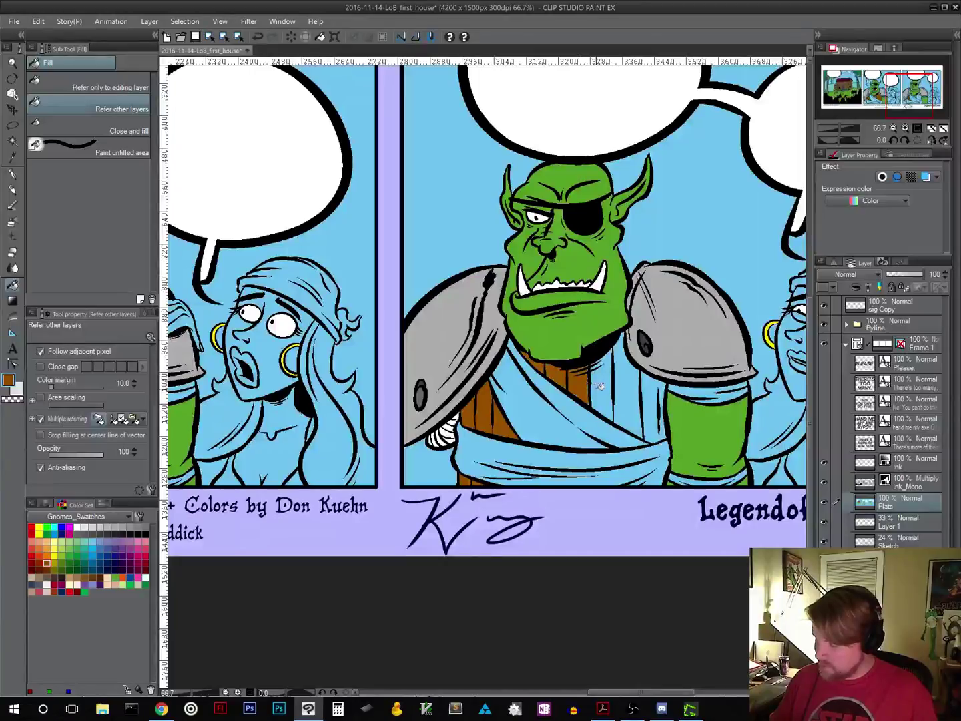
click(602, 385)
click(628, 386)
click(644, 388)
click(655, 388)
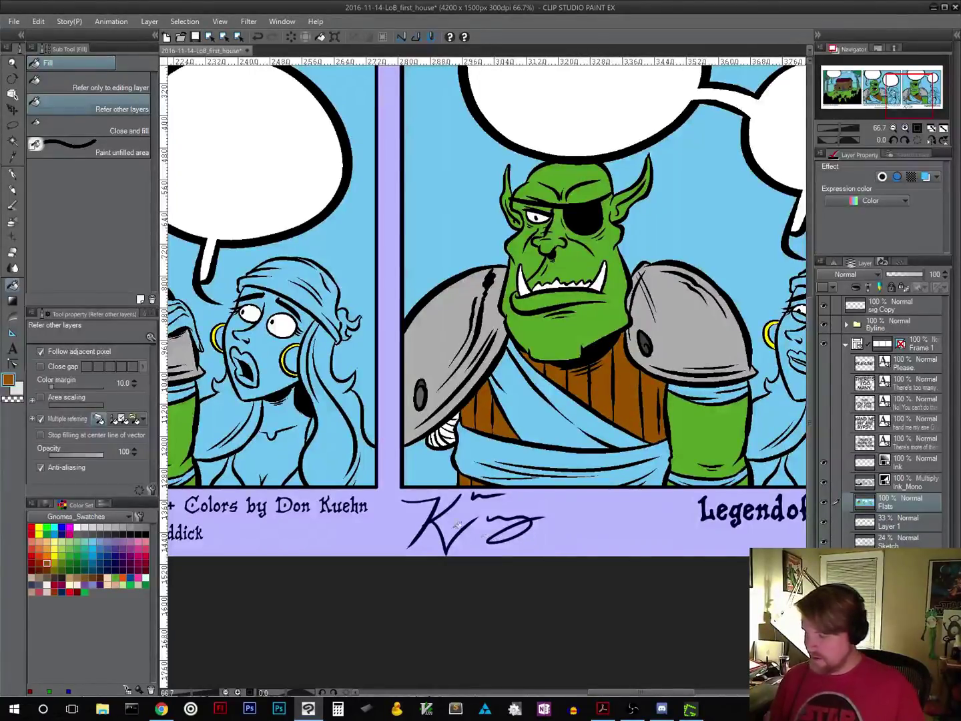
Step: Fill the diagonal sash across the orc's chest with very light grey in the second and third panels
drag(458, 526, 523, 519)
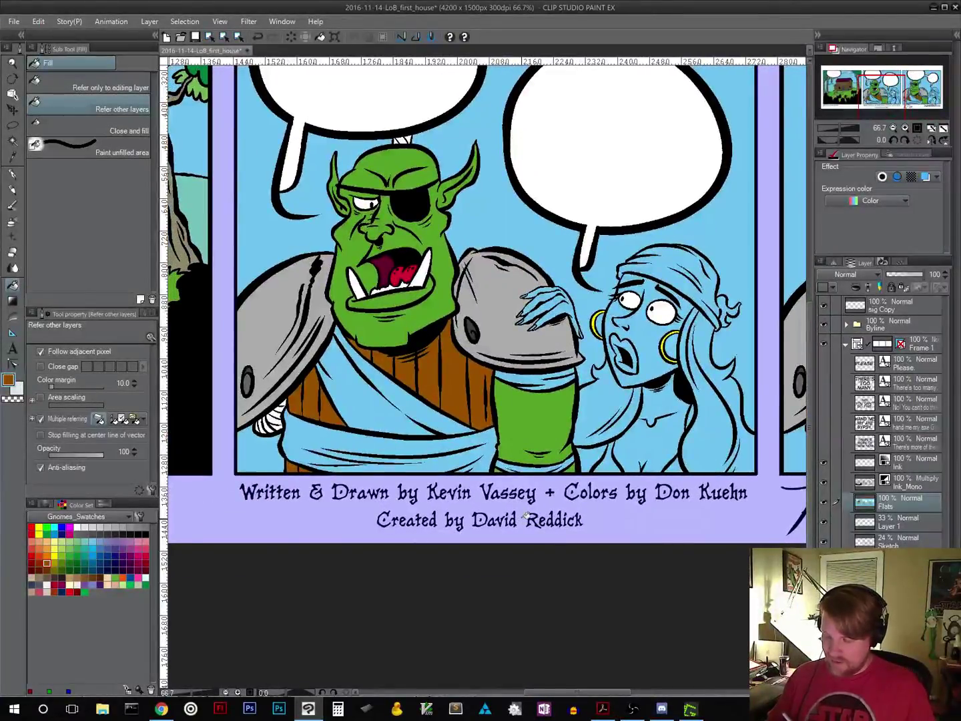
click(84, 527)
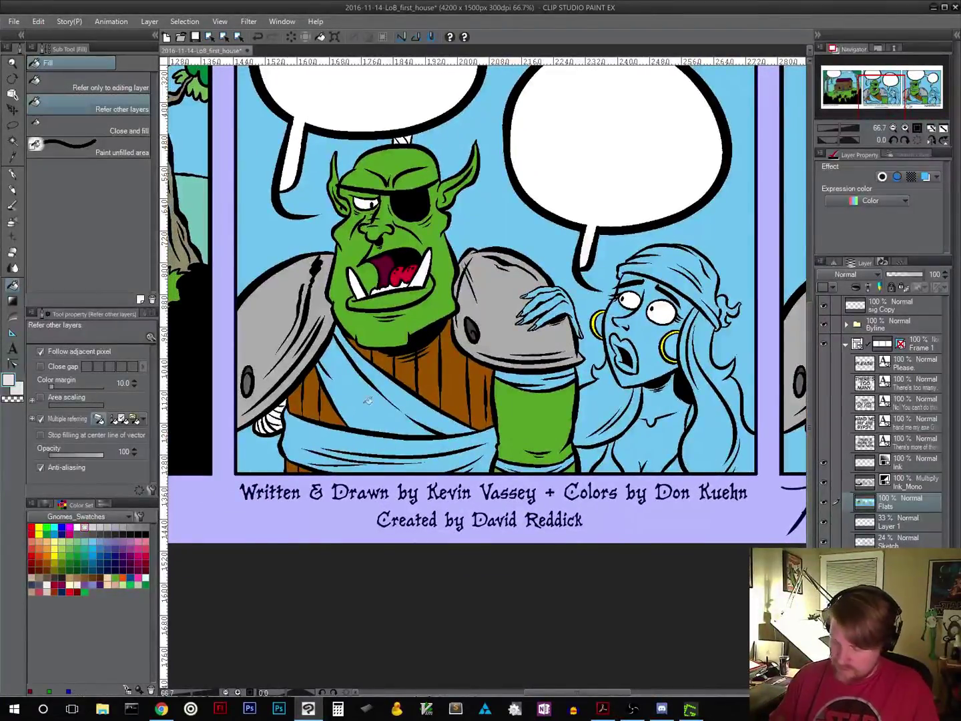
click(415, 396)
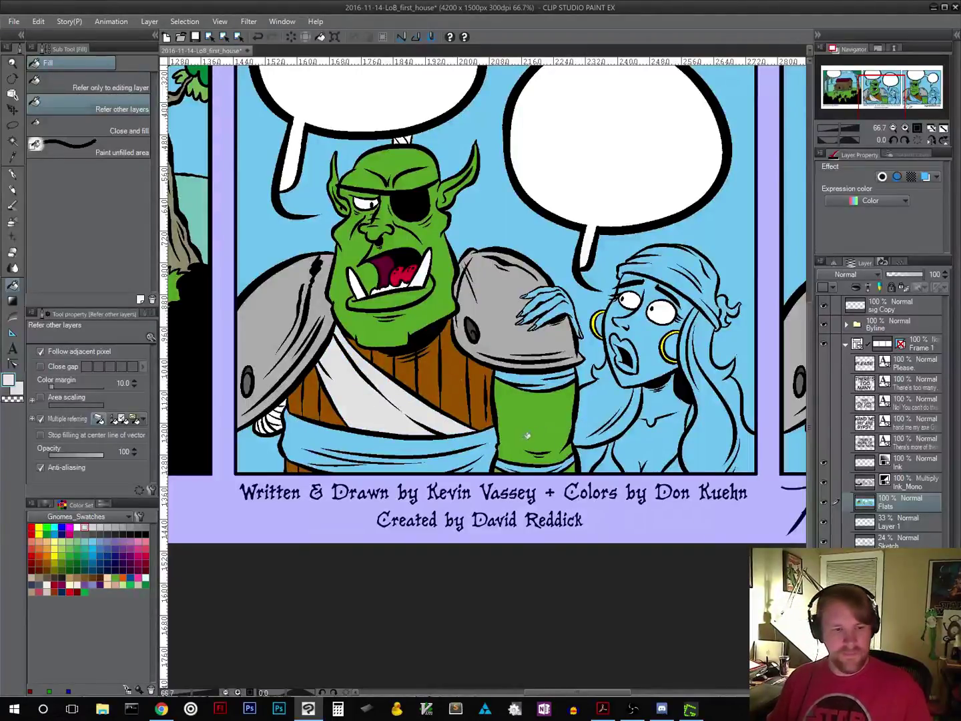
scroll(542, 475, right, 5)
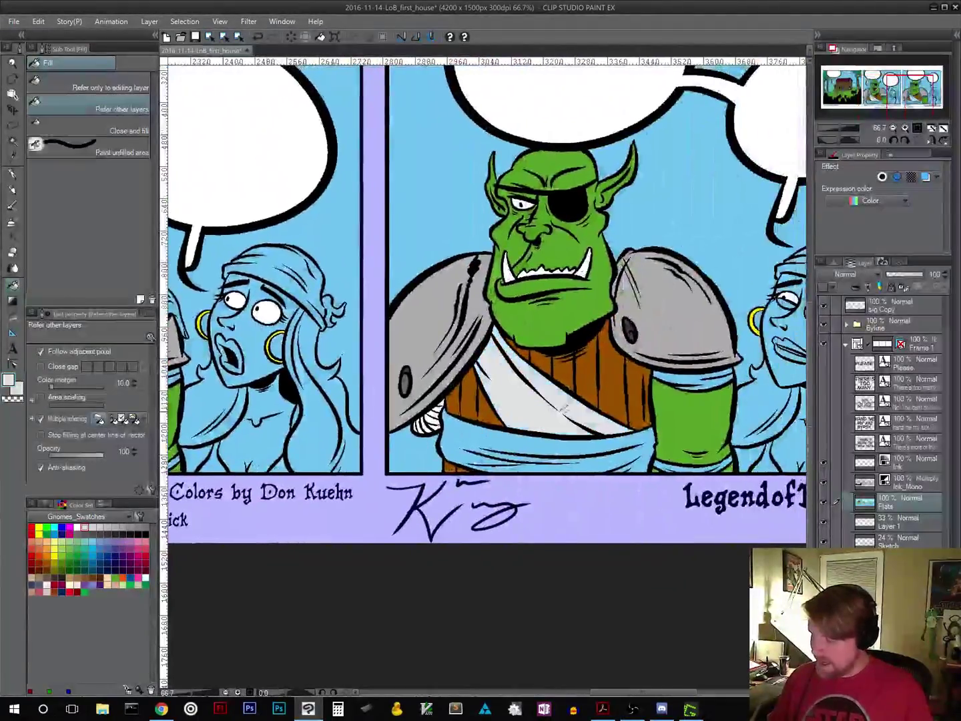
Step: Fill the bands above and below the orc's bare green arm with dark brown in the second and third panels
scroll(525, 501, left, 5)
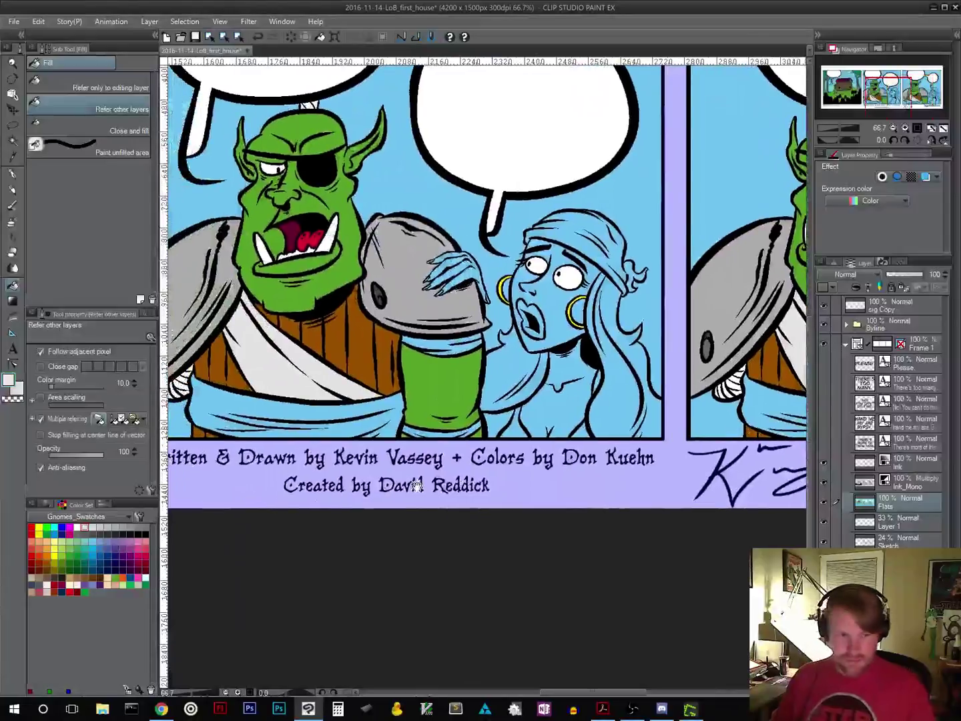
click(85, 577)
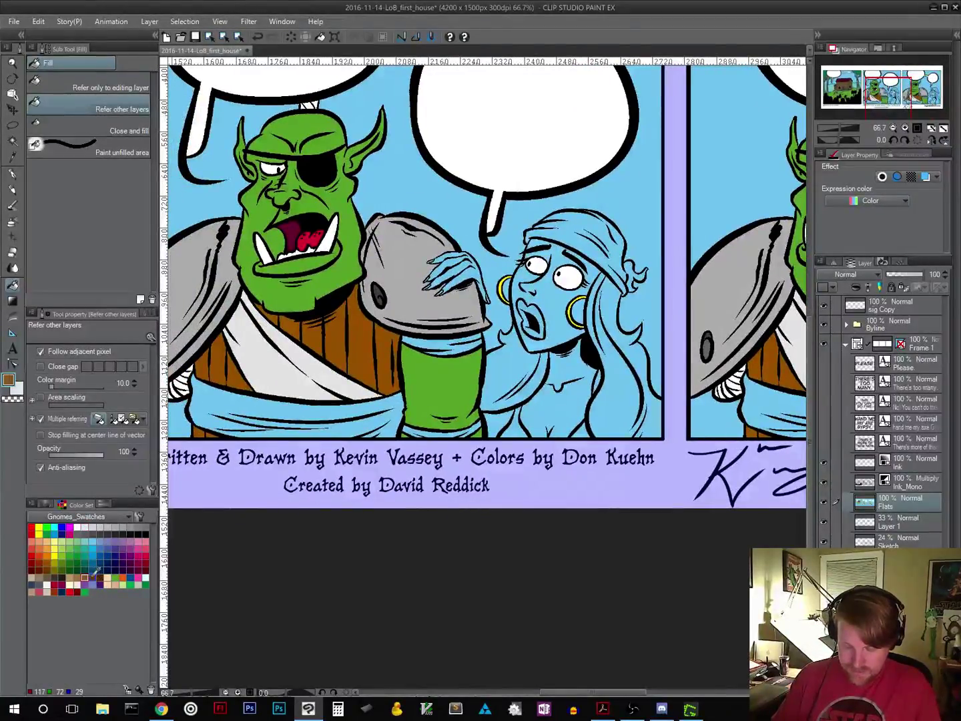
click(444, 342)
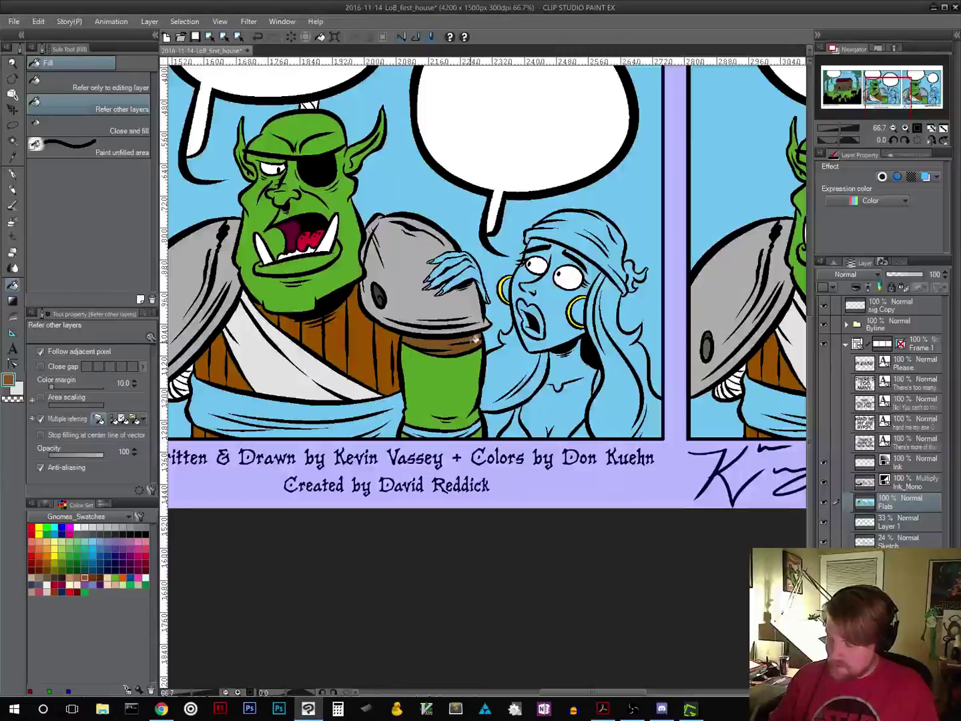
click(93, 576)
click(437, 341)
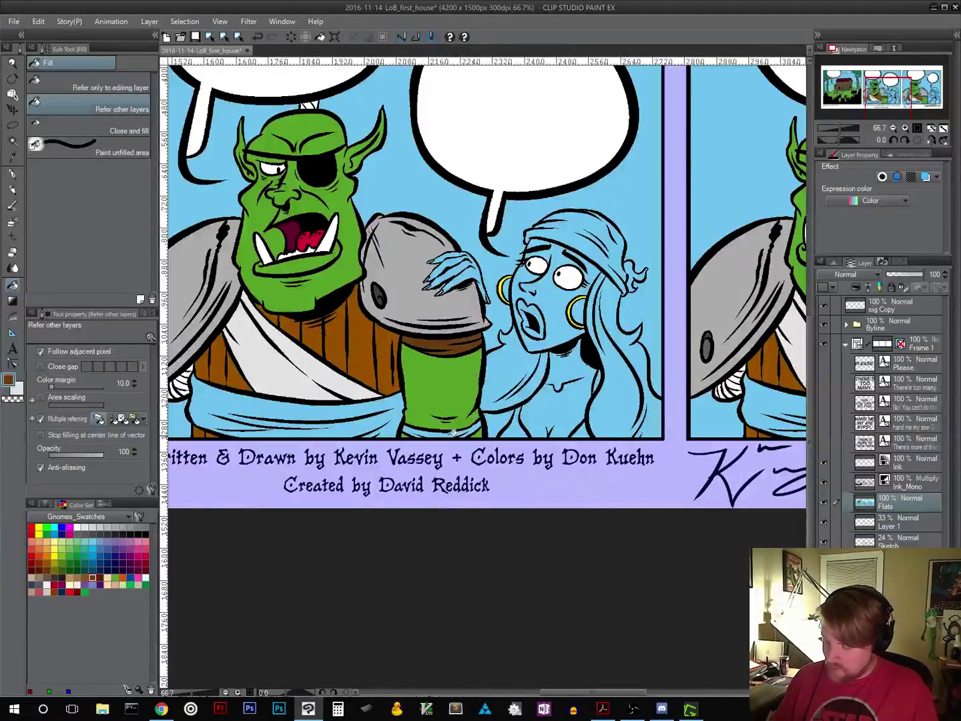
scroll(587, 421, right, 6)
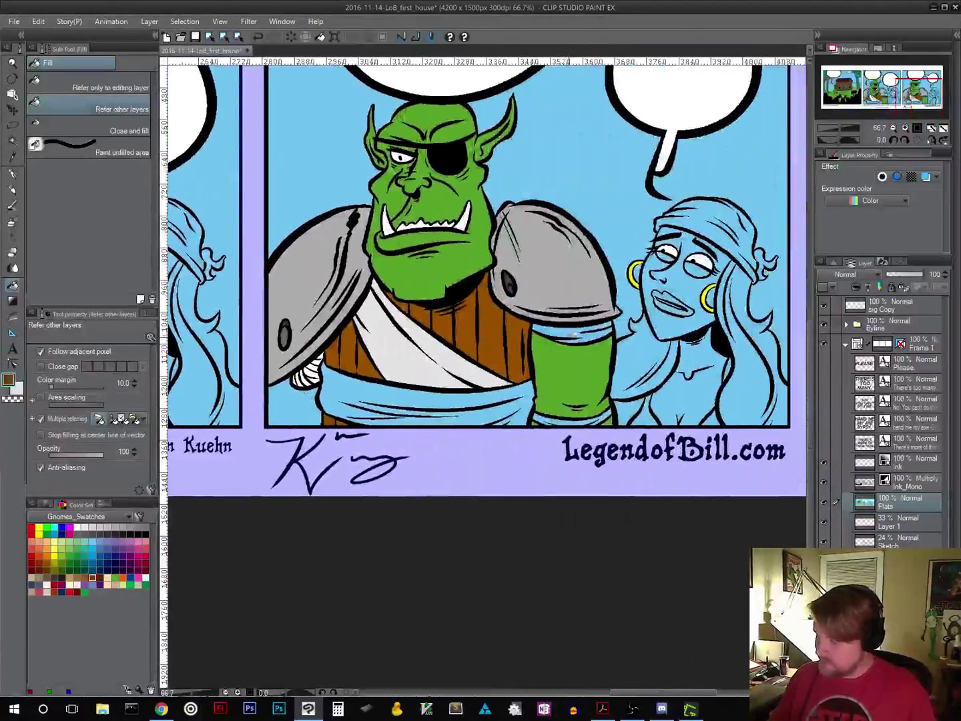
click(574, 330)
click(575, 419)
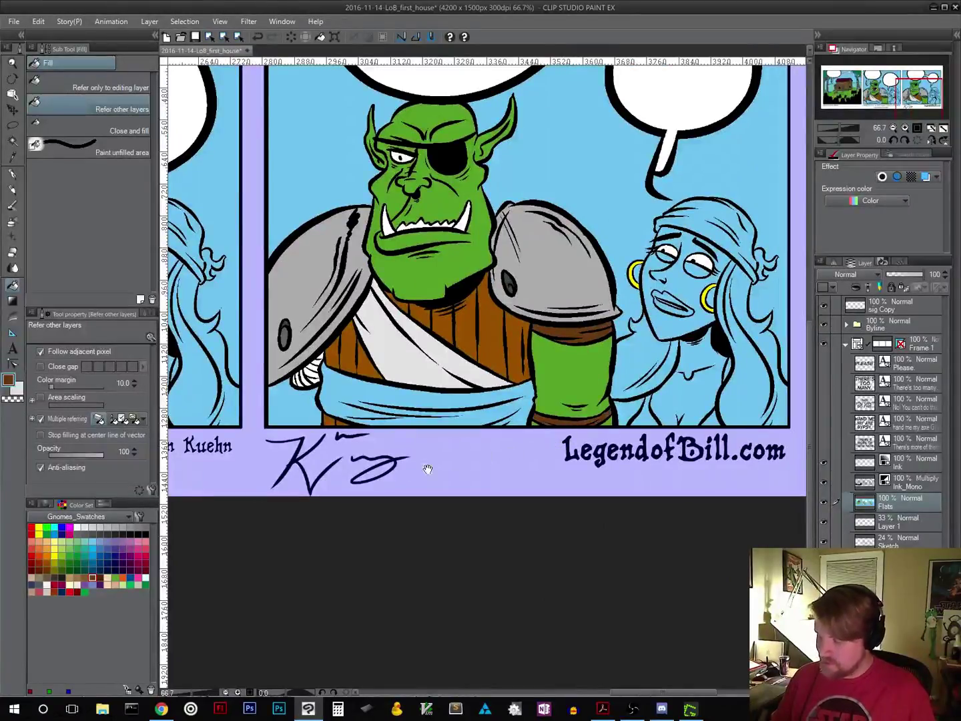
Step: Fill the orc's wide waist wrap with the armbands' dark brown in the second and third panels
scroll(297, 456, left, 5)
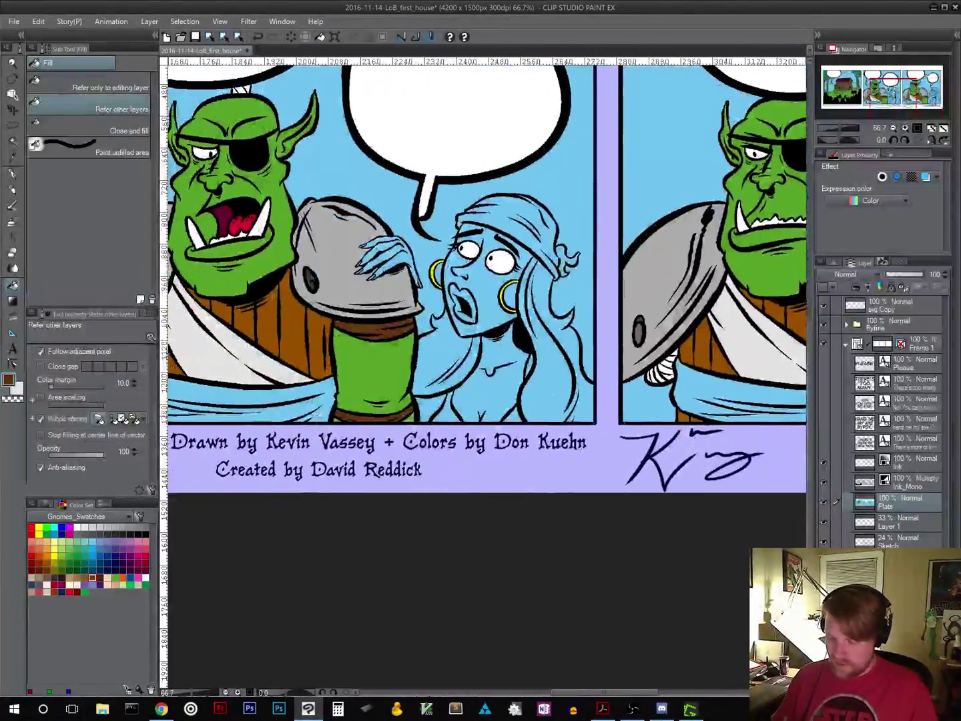
click(704, 404)
scroll(750, 441, right, 4)
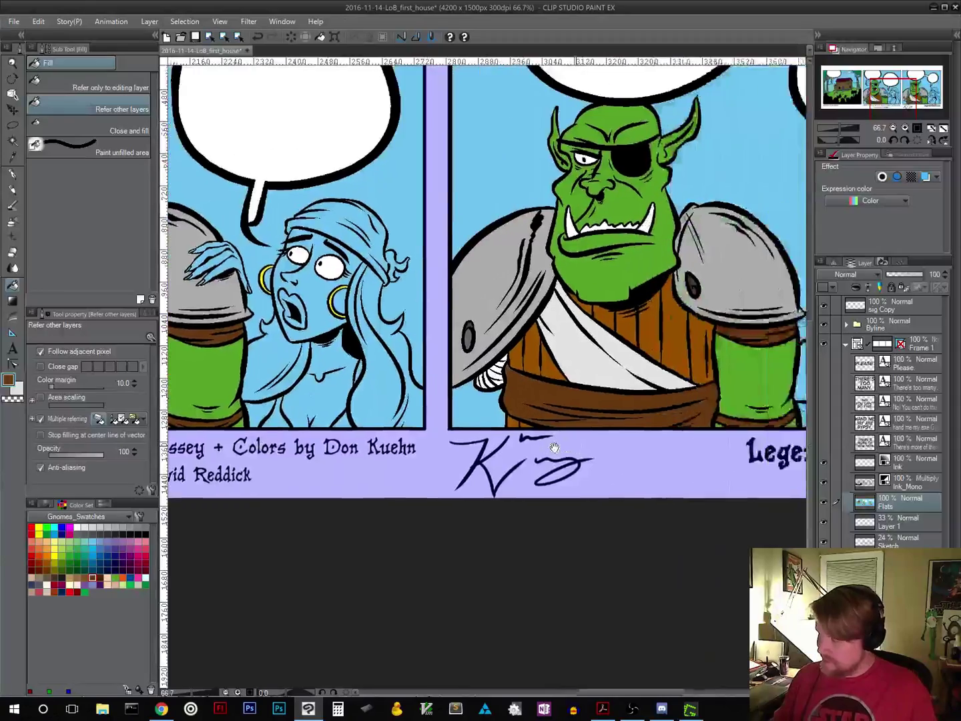
Step: Fill the woman's face, neck, chest and bare shoulder in the second panel with light peach from the colour set
scroll(476, 431, left, 5)
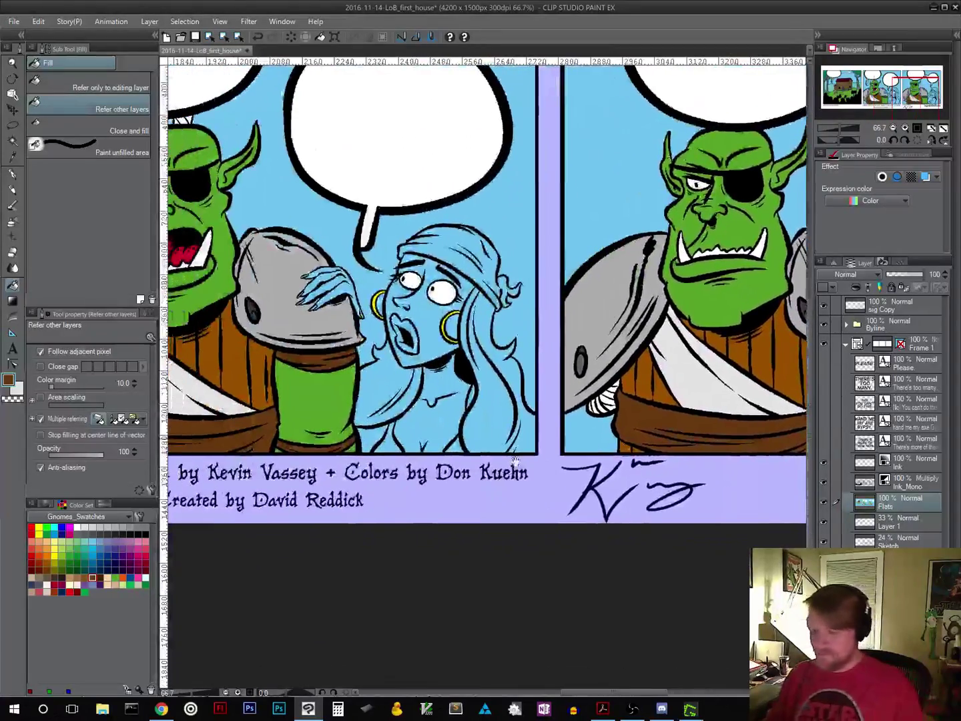
scroll(385, 443, left, 4)
scroll(400, 495, up, 2)
scroll(401, 494, right, 3)
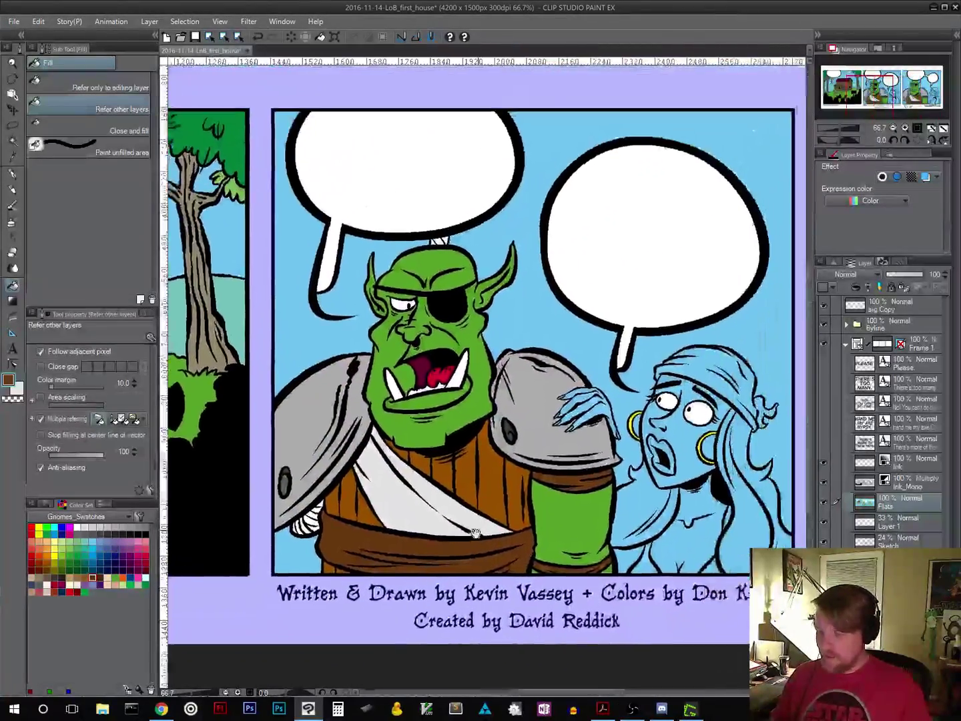
scroll(409, 535, down, 2)
scroll(409, 535, right, 2)
scroll(398, 515, down, 2)
scroll(398, 515, right, 2)
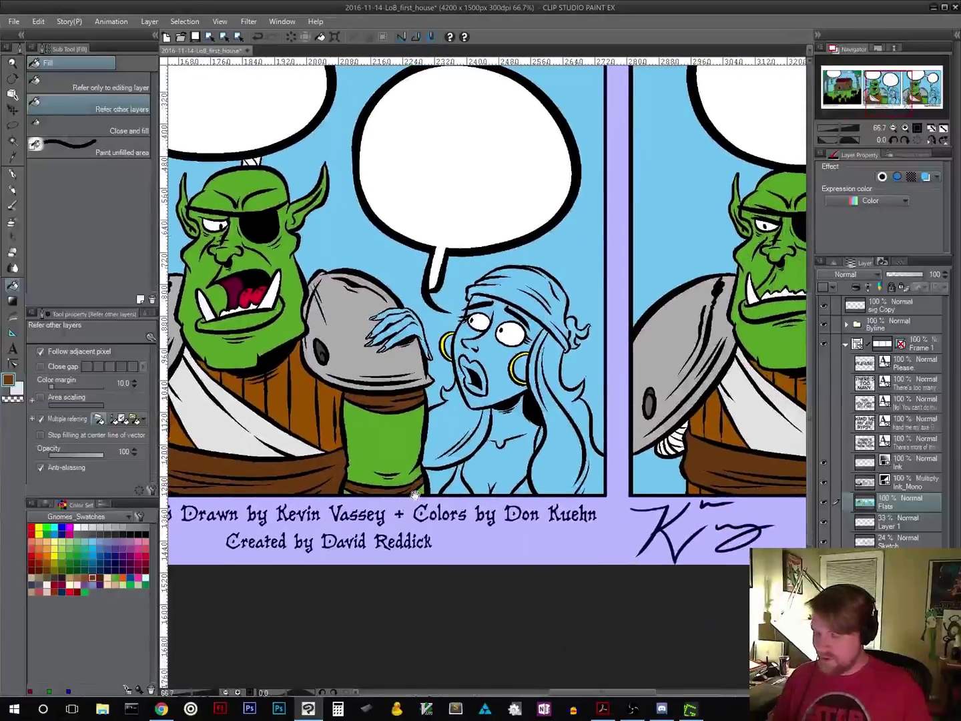
click(106, 578)
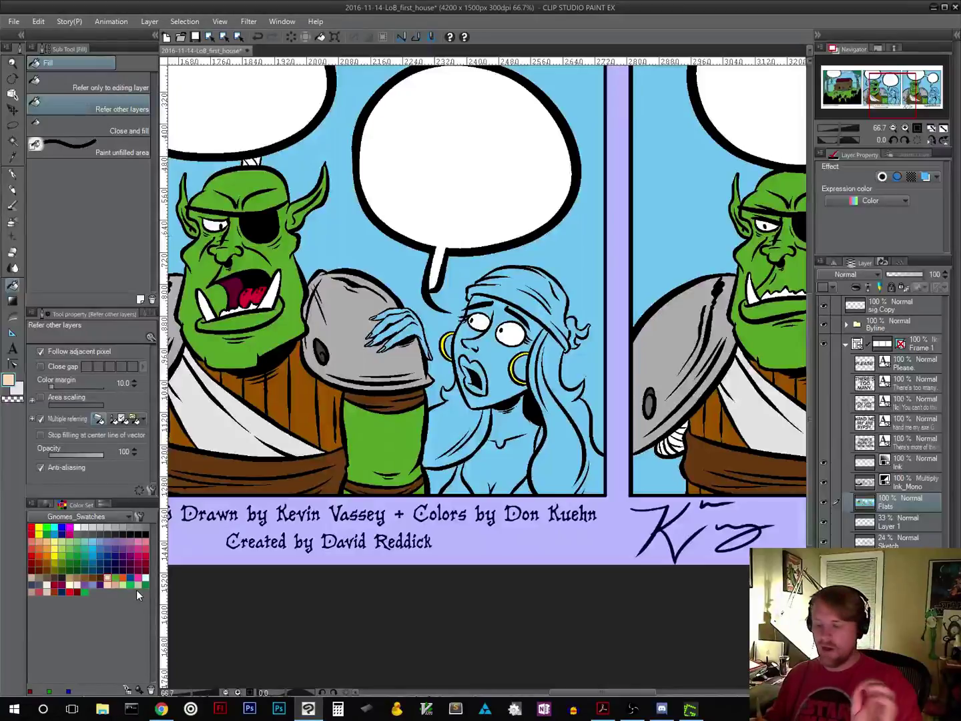
click(489, 349)
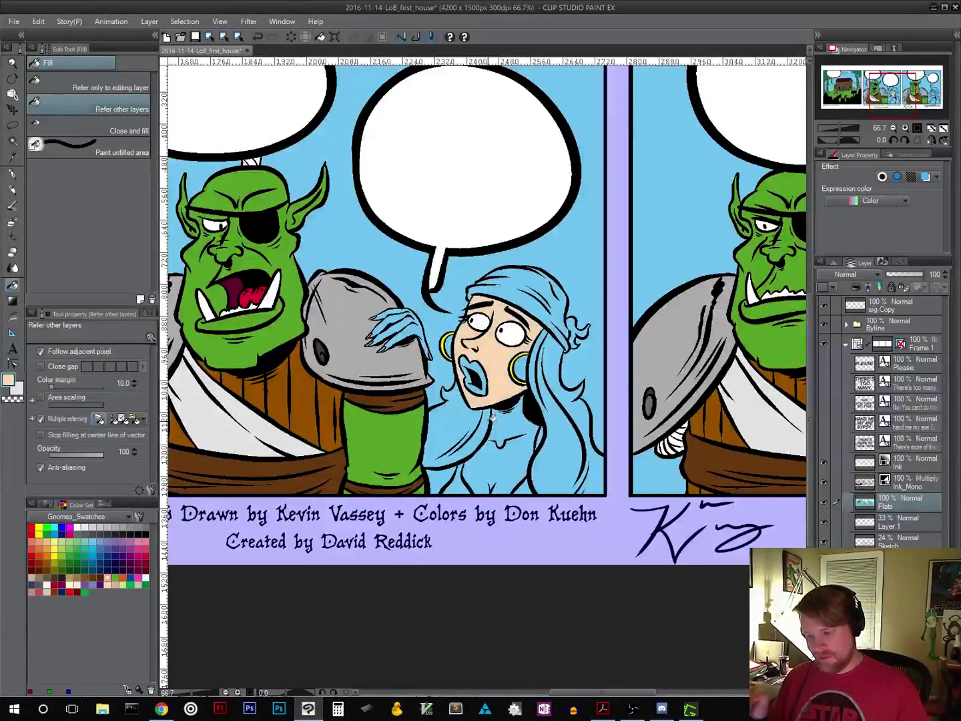
click(508, 424)
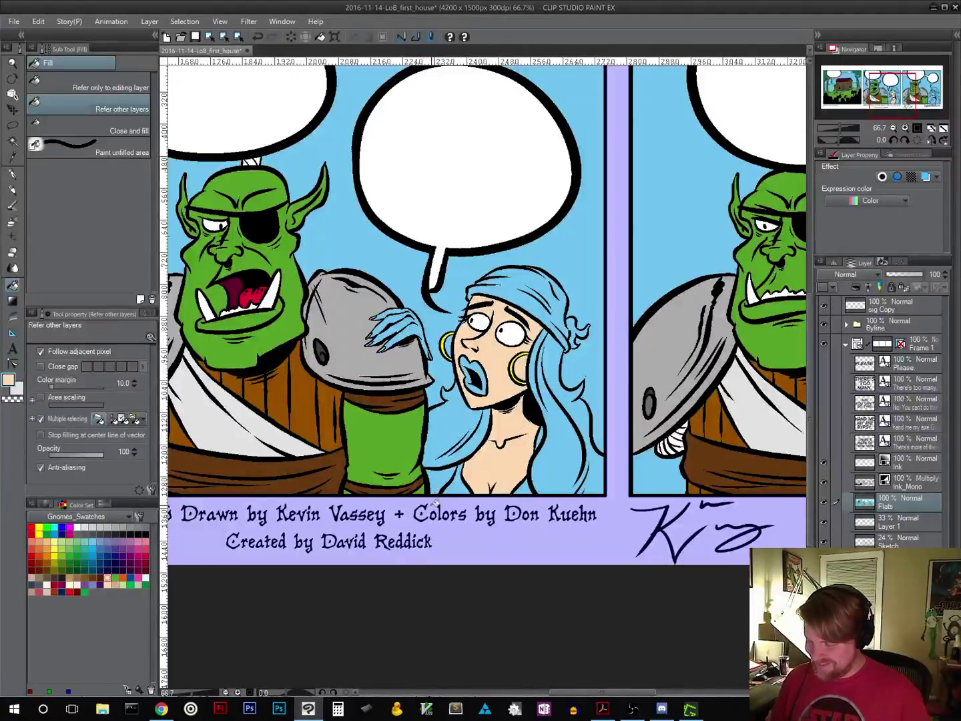
click(441, 474)
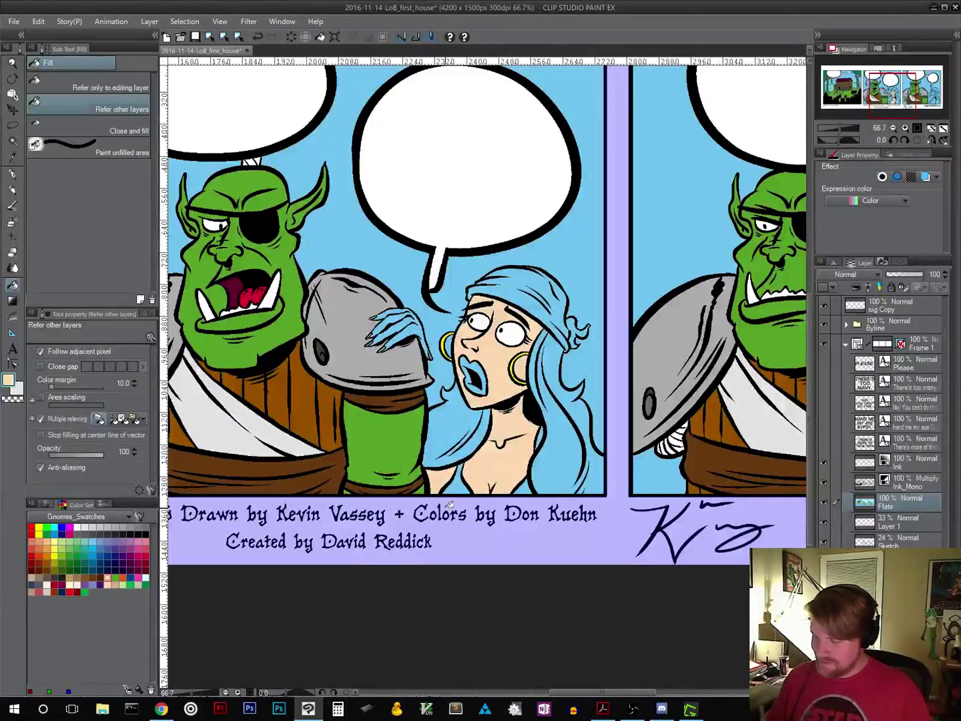
Step: Fill the woman's hand on the orc's shoulder plate in the second panel with the same light peach, leaving out the fingernails
scroll(468, 337, up, 5)
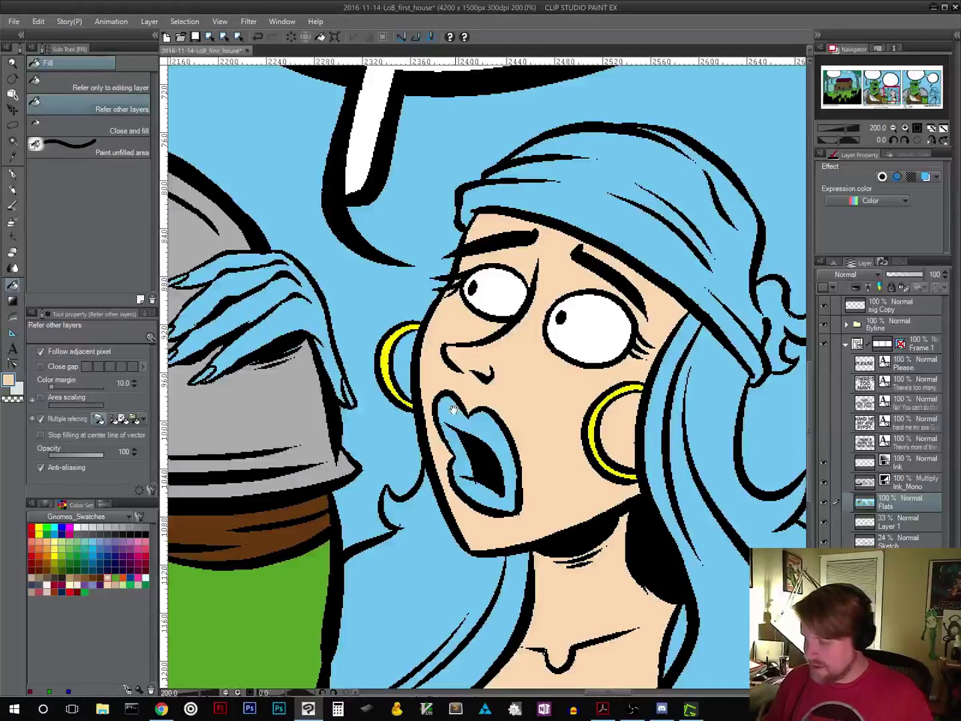
drag(471, 493, 627, 529)
click(458, 342)
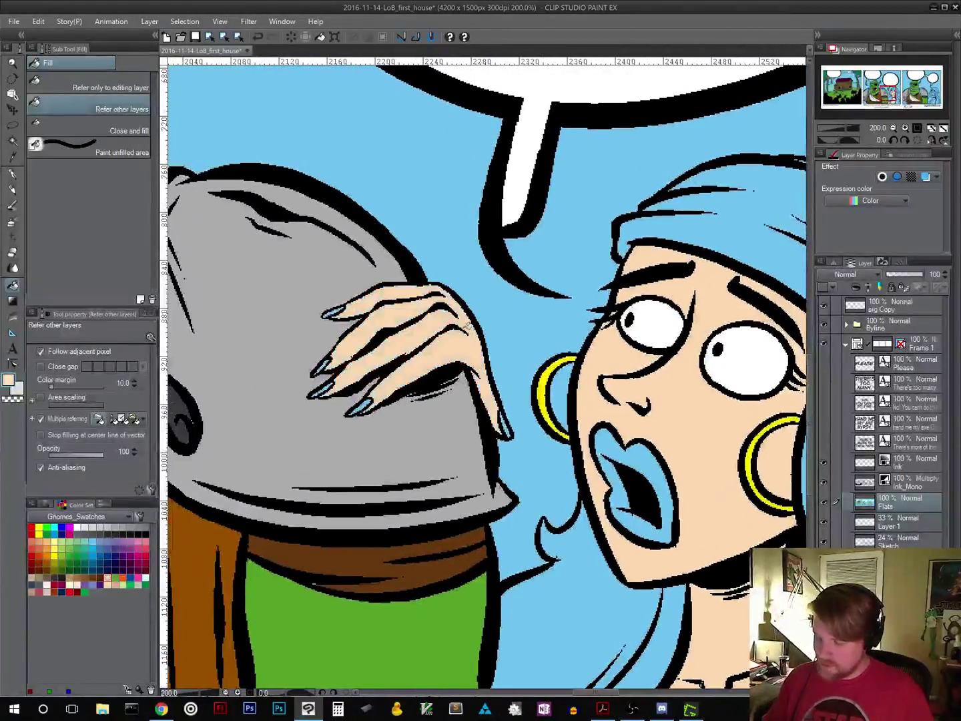
Step: Fill the woman's face, neck, chest and bare shoulder in the third panel with the same light peach
drag(566, 477, 431, 361)
alt+click(587, 428)
alt+click(587, 428)
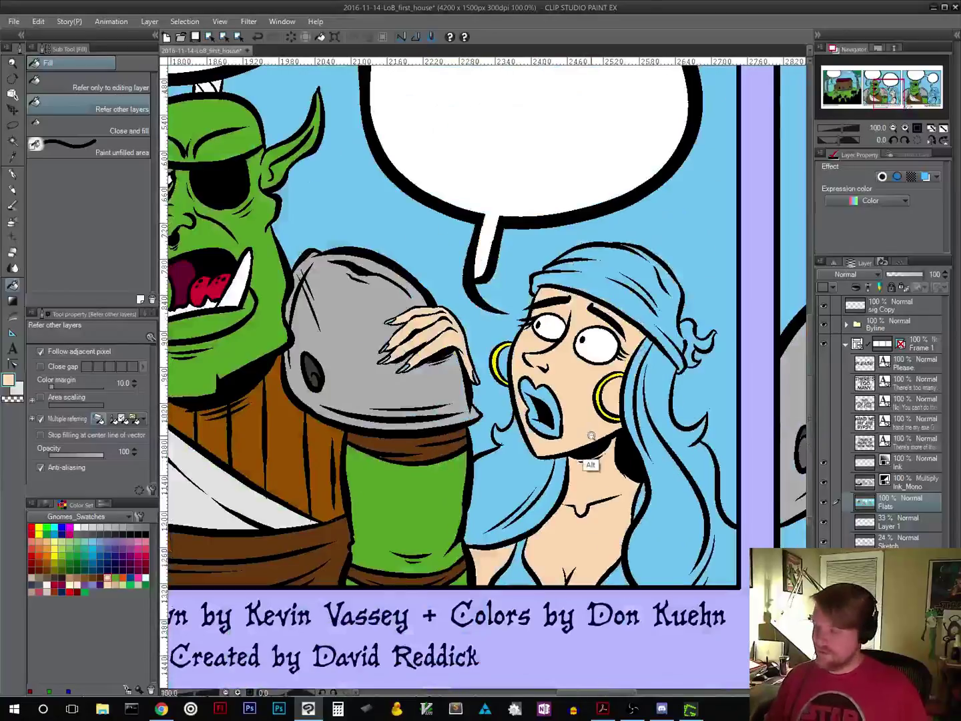
alt+click(594, 467)
alt+click(617, 524)
drag(670, 494, 249, 450)
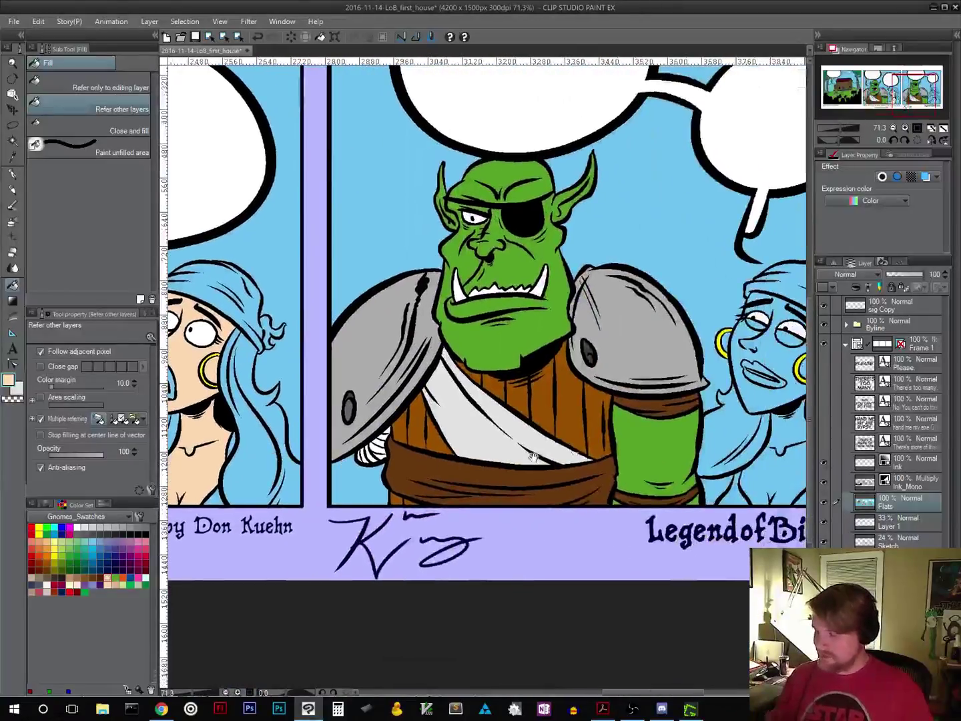
drag(654, 475, 408, 444)
click(526, 435)
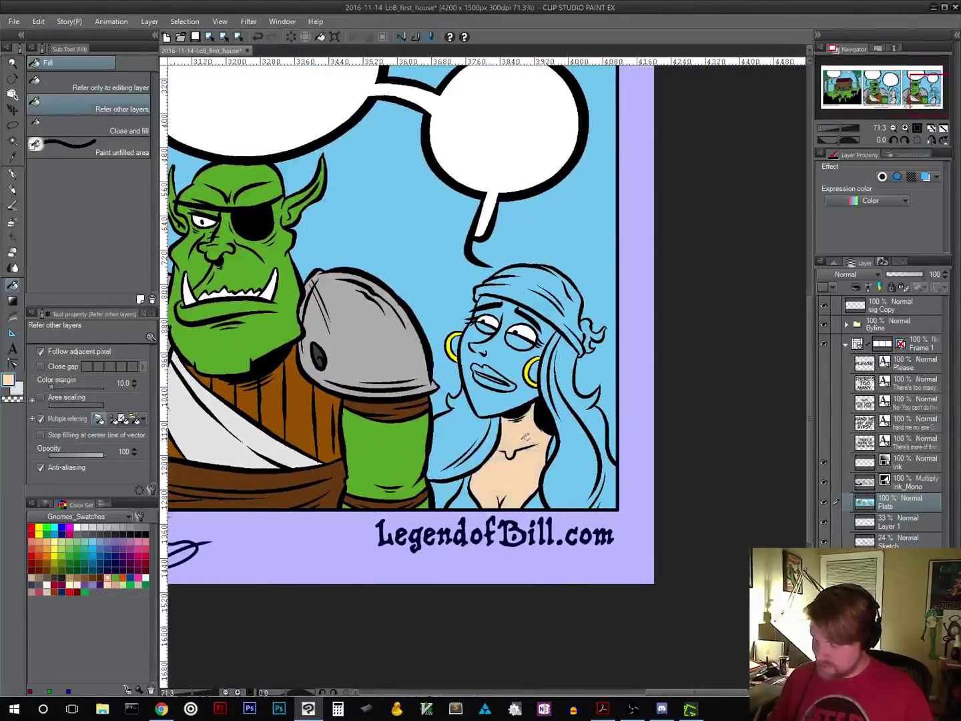
click(460, 490)
click(525, 394)
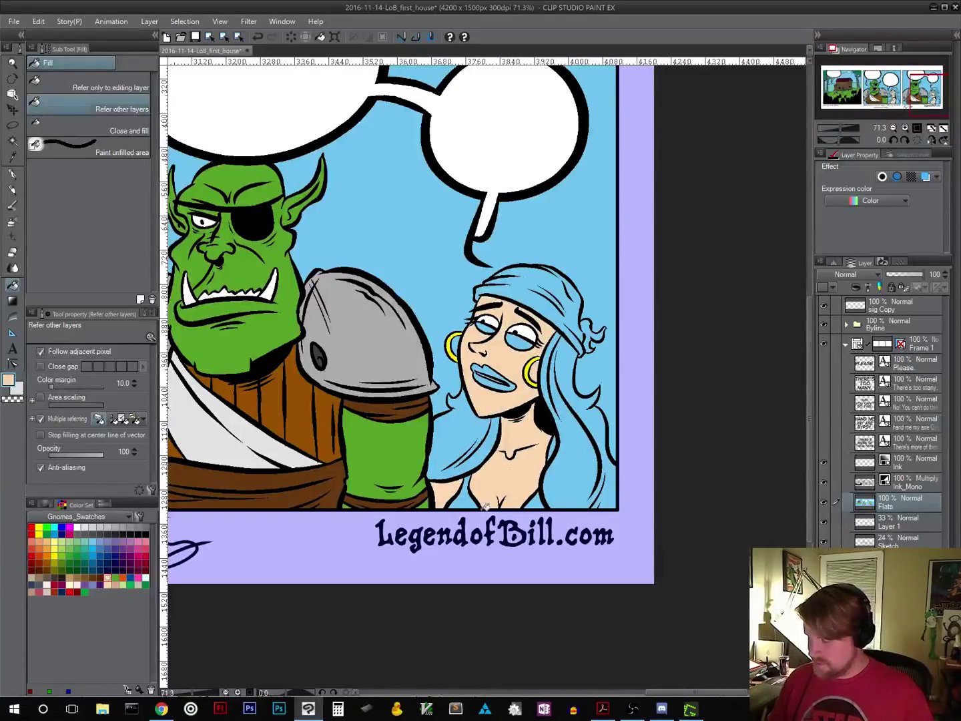
Step: Fill the woman's lower eyelids in the third panel with a darker, pinkish skin tone from the colour set
click(115, 584)
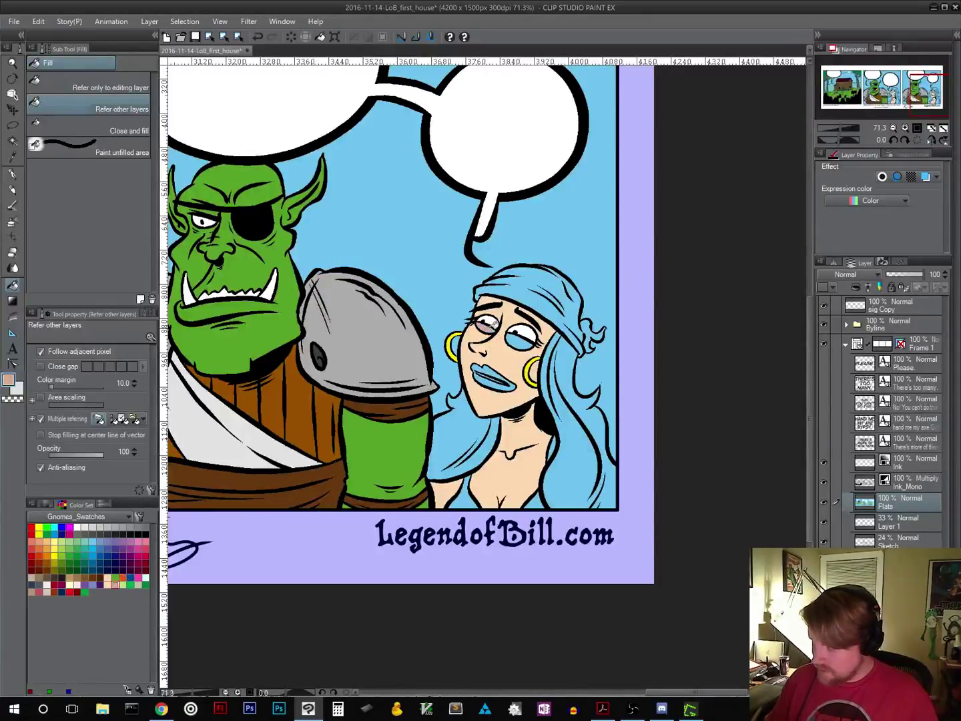
click(520, 338)
scroll(517, 340, up, 2)
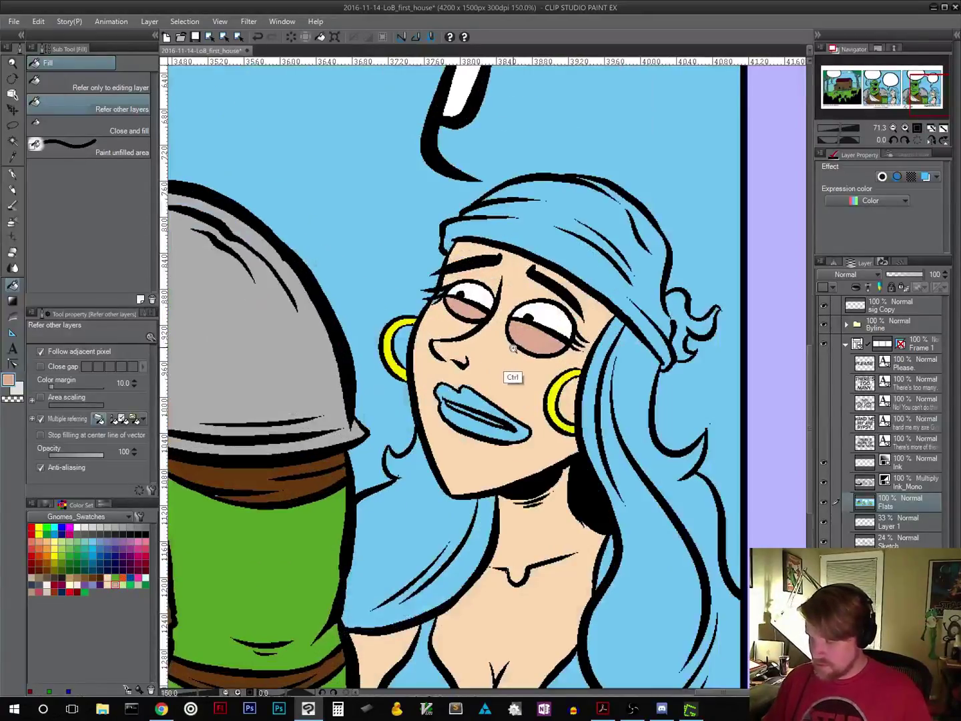
drag(514, 349, 544, 390)
alt+click(545, 392)
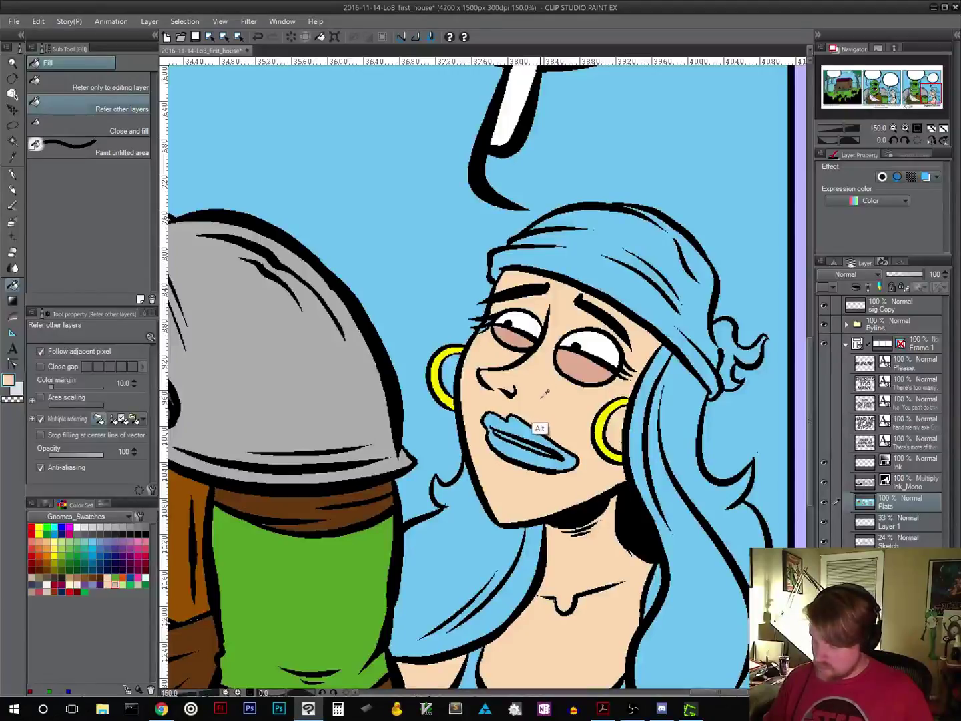
key(ctrl)
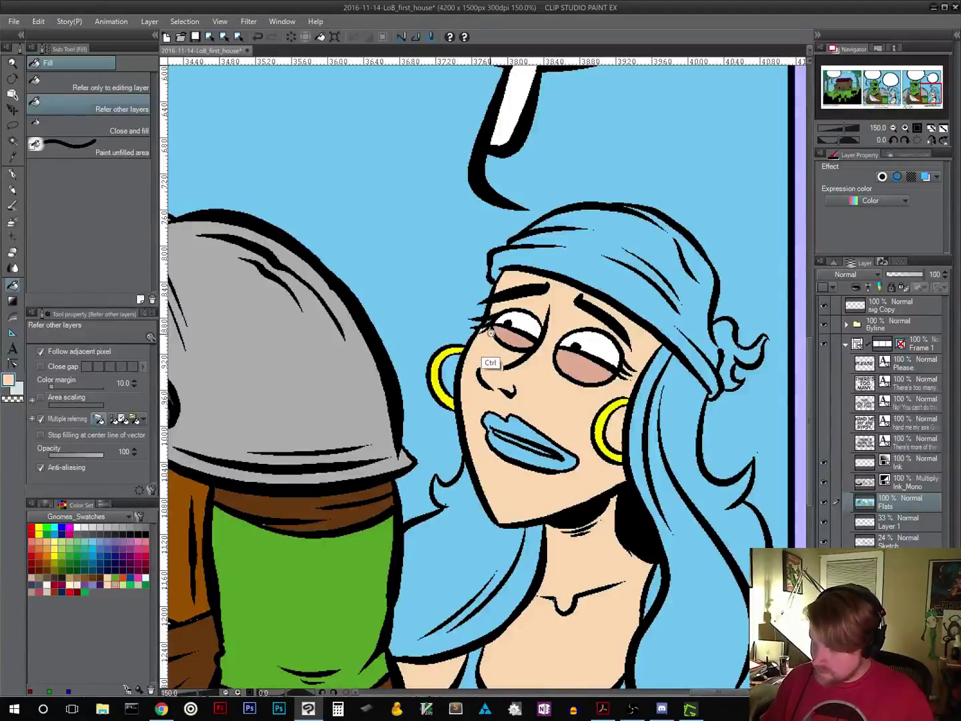
scroll(491, 333, up, 3)
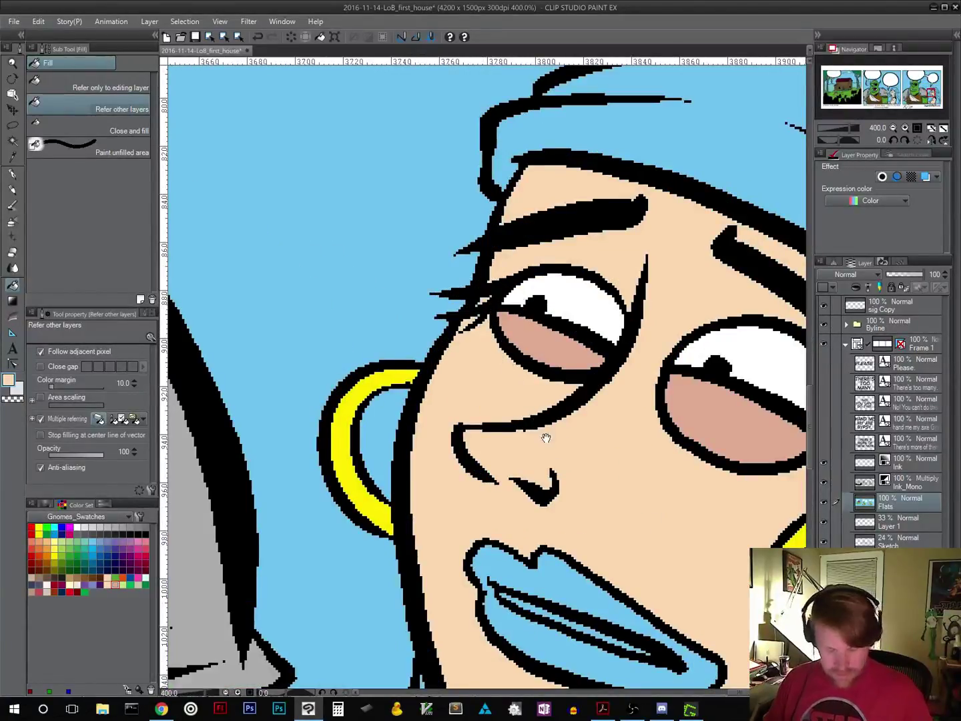
scroll(546, 438, down, 6)
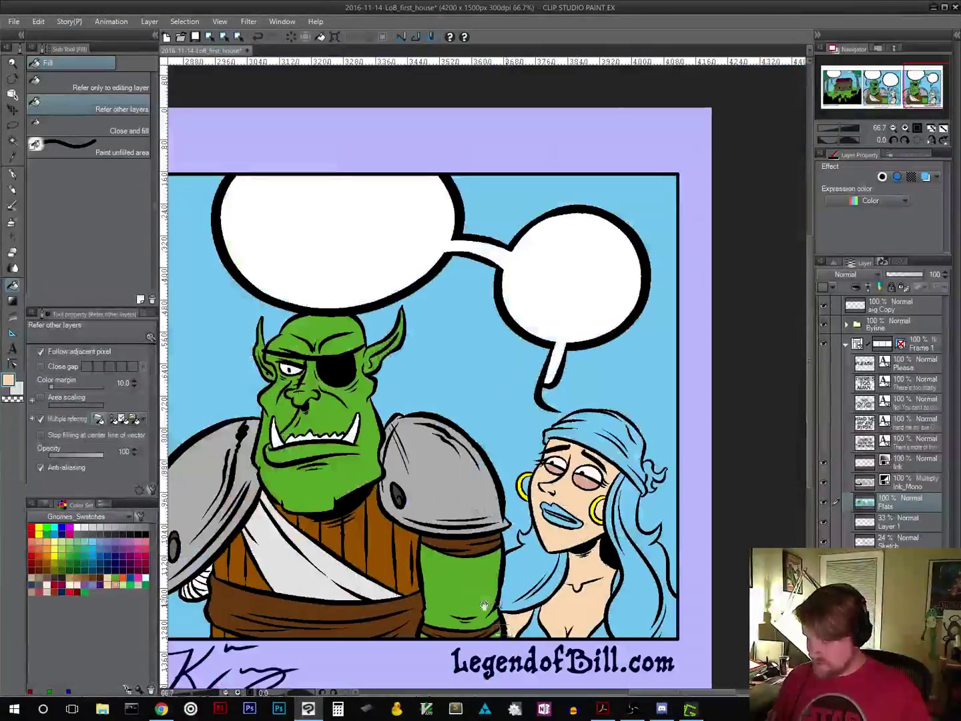
Step: Fill the woman's lips in the second and third panels with dark red from the colour set
drag(484, 605, 694, 520)
drag(401, 508, 609, 480)
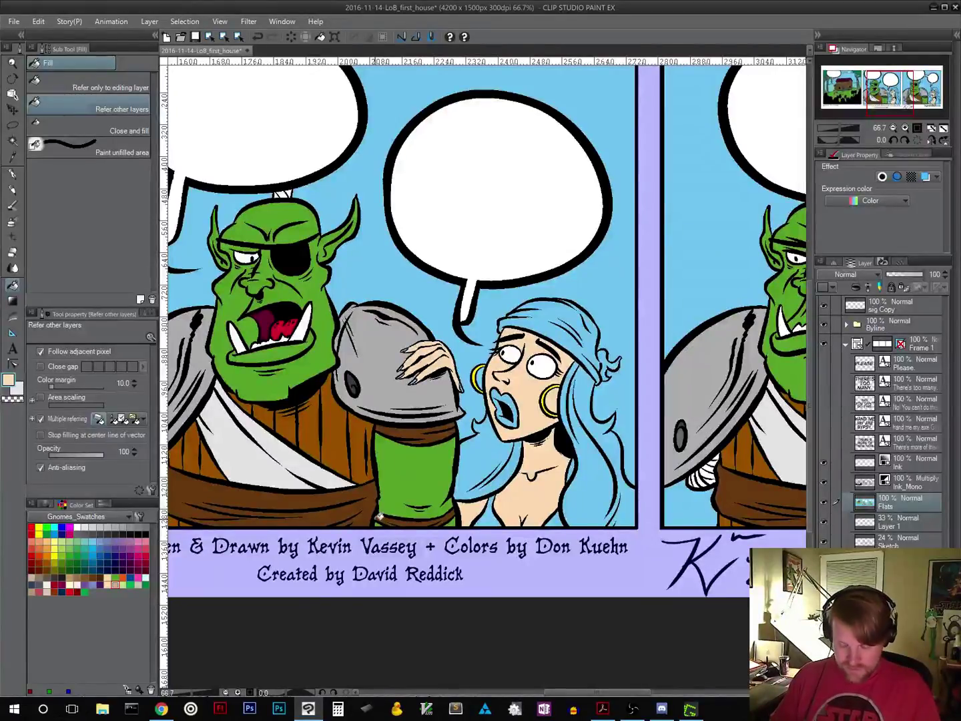
click(55, 585)
click(509, 398)
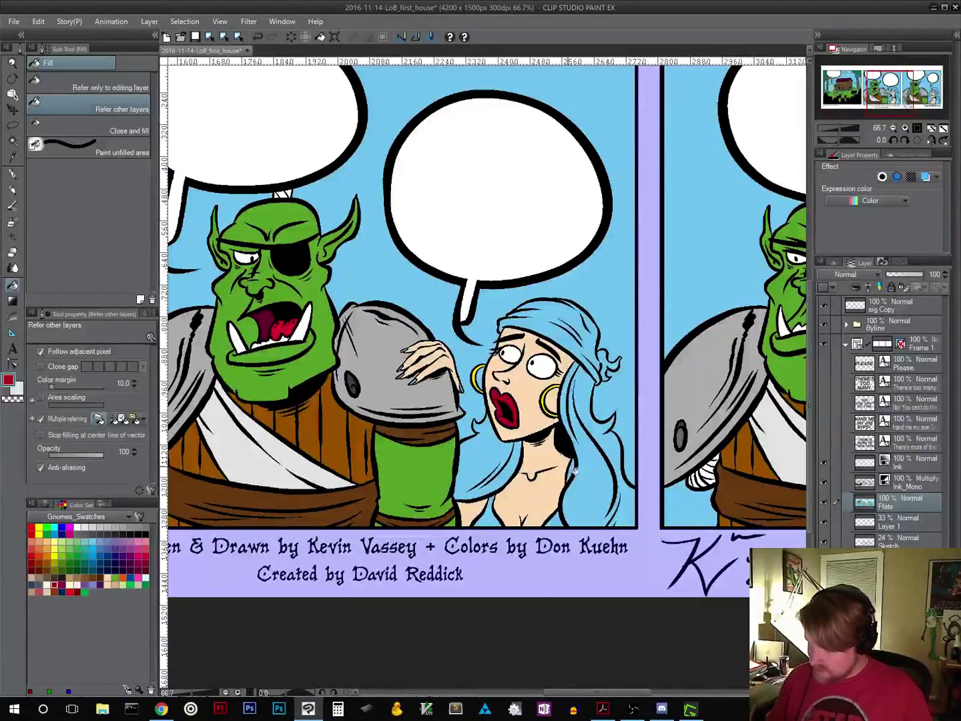
scroll(575, 473, right, 10)
click(598, 375)
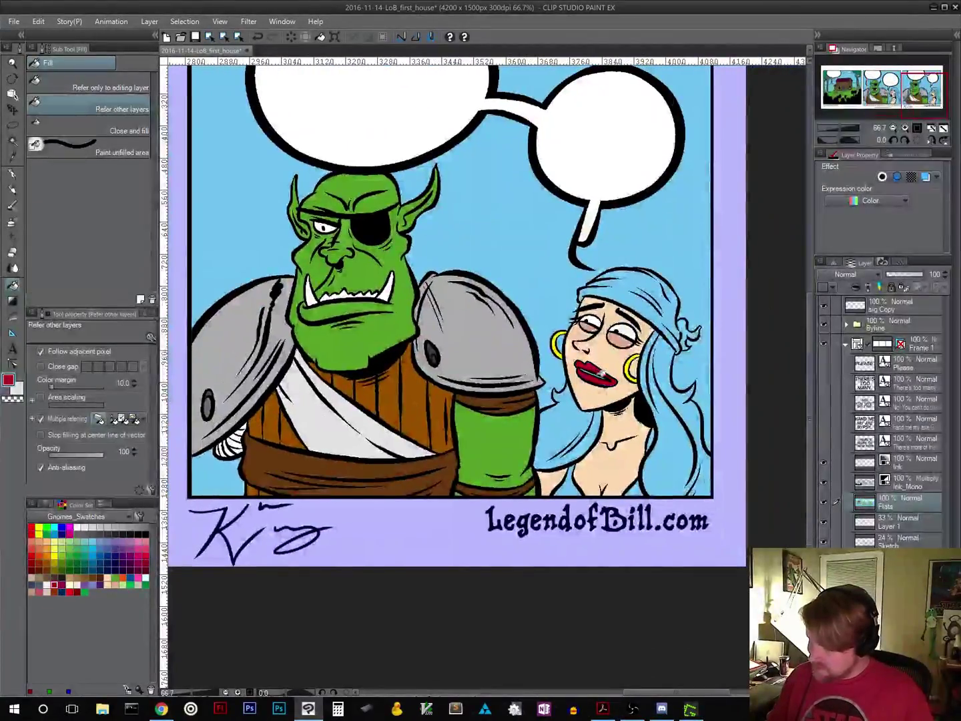
Step: Fill the narrow gap between the woman's lips in the third panel with a very light grey for the teeth
scroll(614, 430, up, 3)
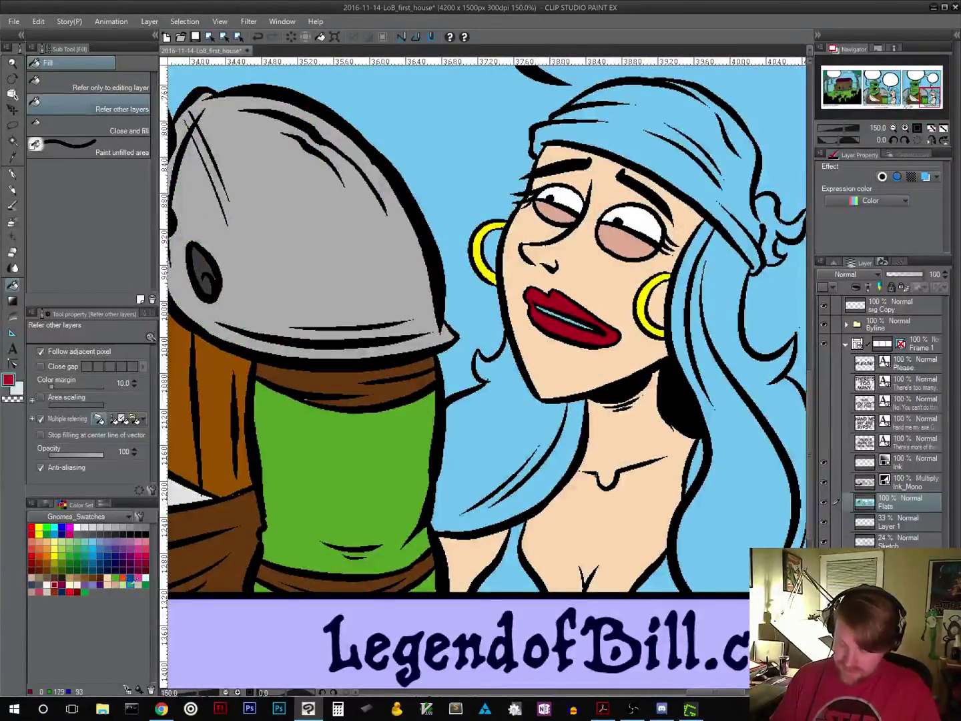
click(84, 527)
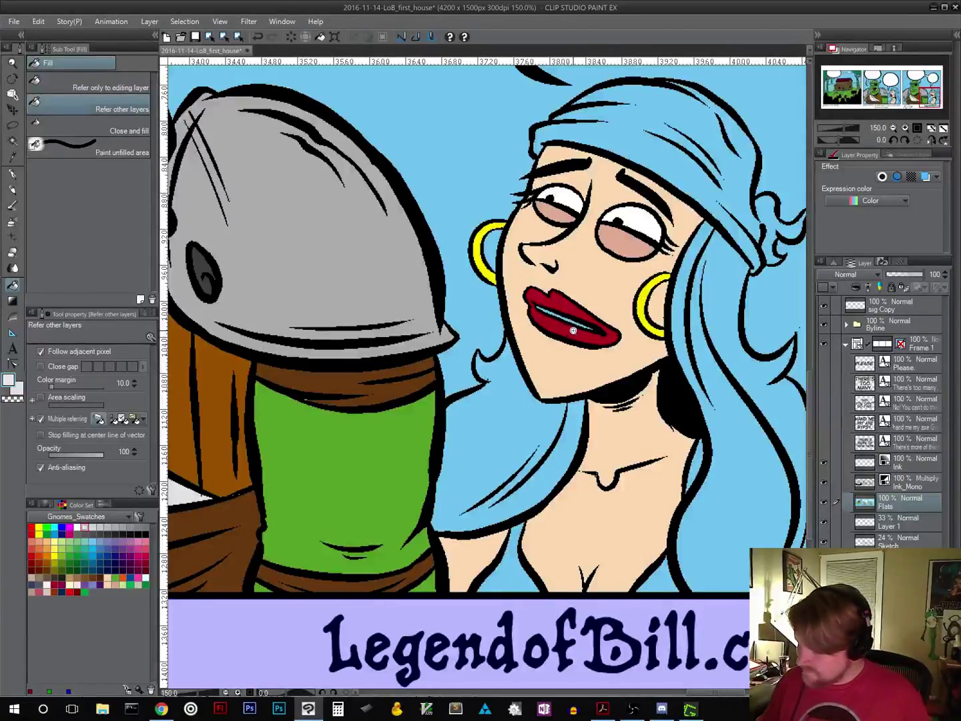
scroll(573, 330, up, 3)
click(578, 304)
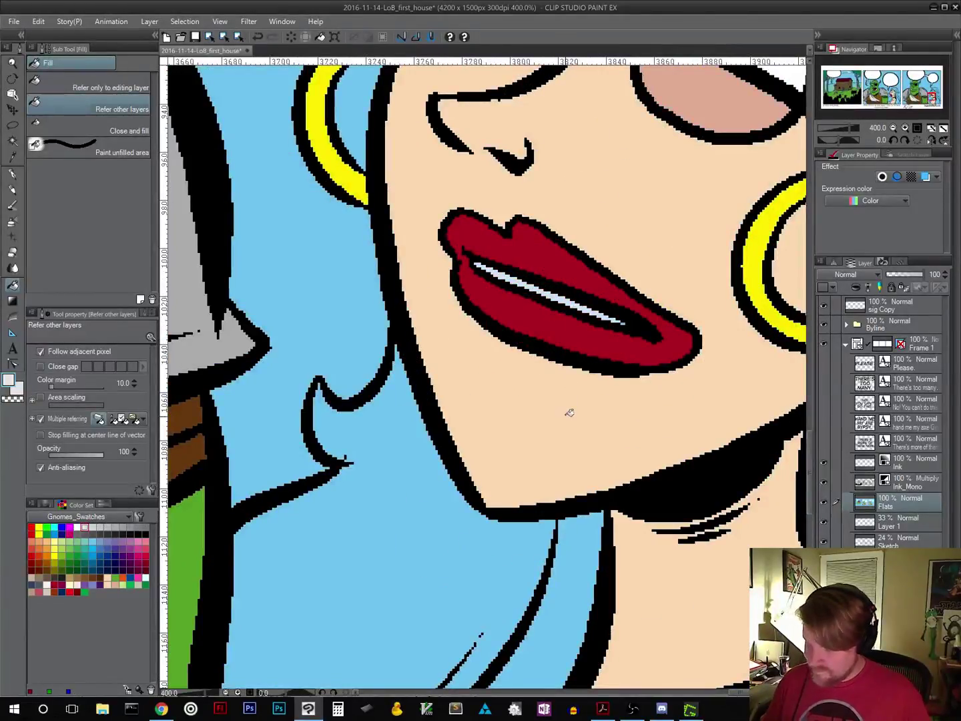
click(627, 321)
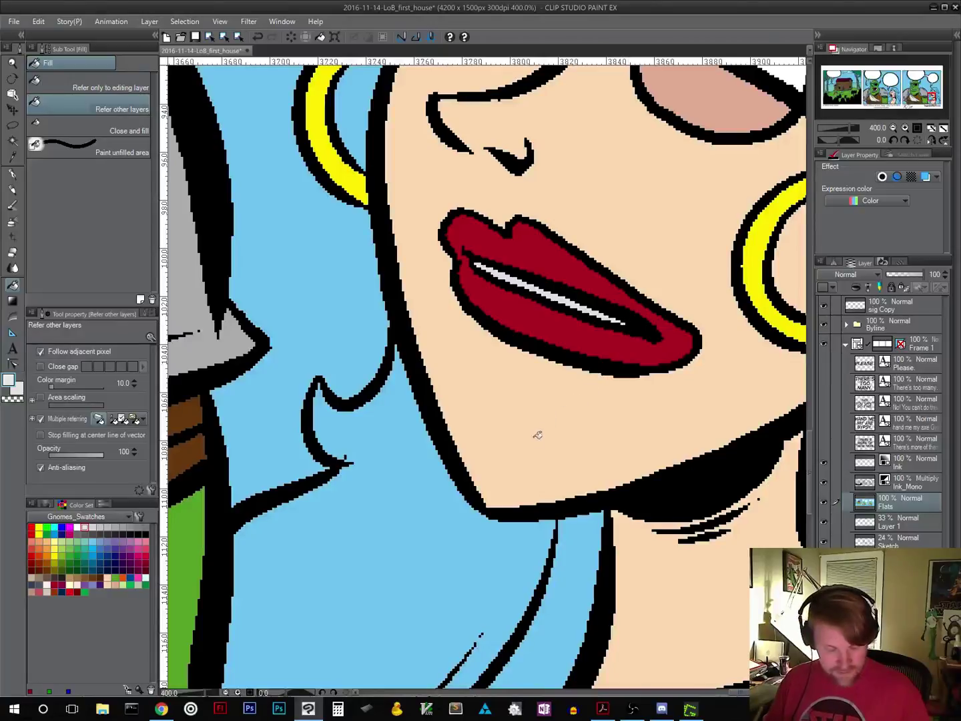
Step: Fill the woman's headscarf and top in the second and third panels with bright pink from the colour set
scroll(524, 467, down, 6)
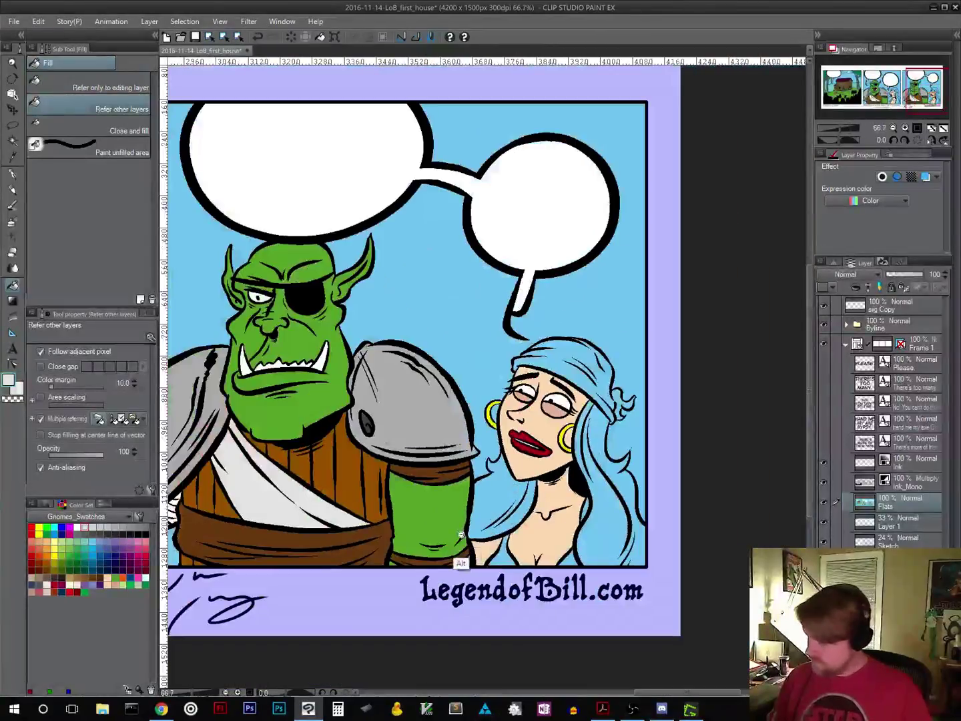
mouse_move(418, 566)
mouse_down()
mouse_move(560, 548)
mouse_move(516, 544)
mouse_up()
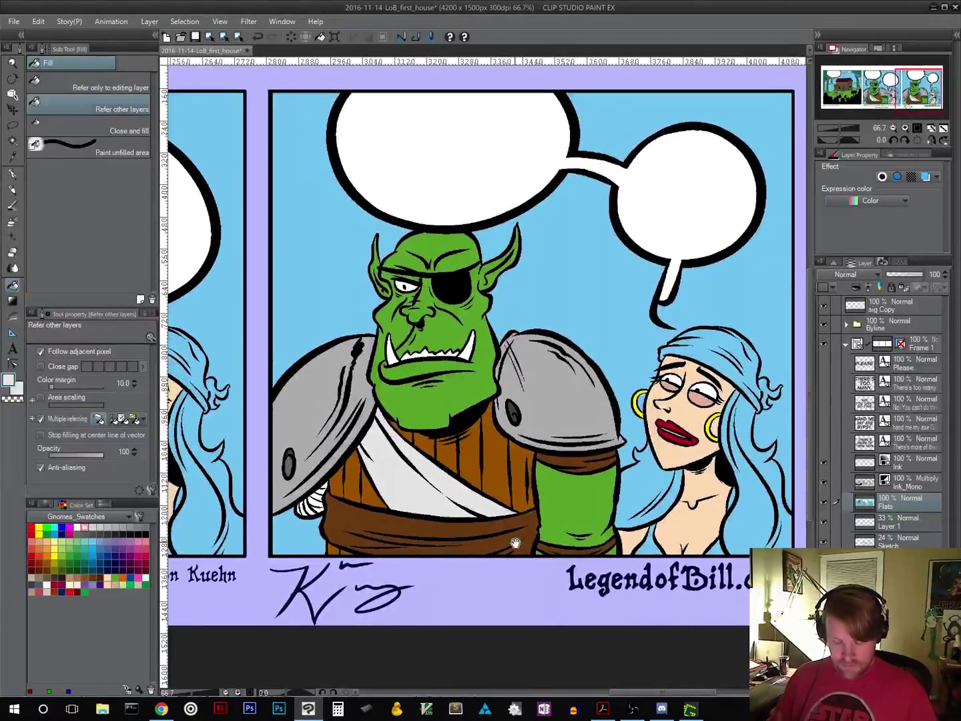
click(139, 577)
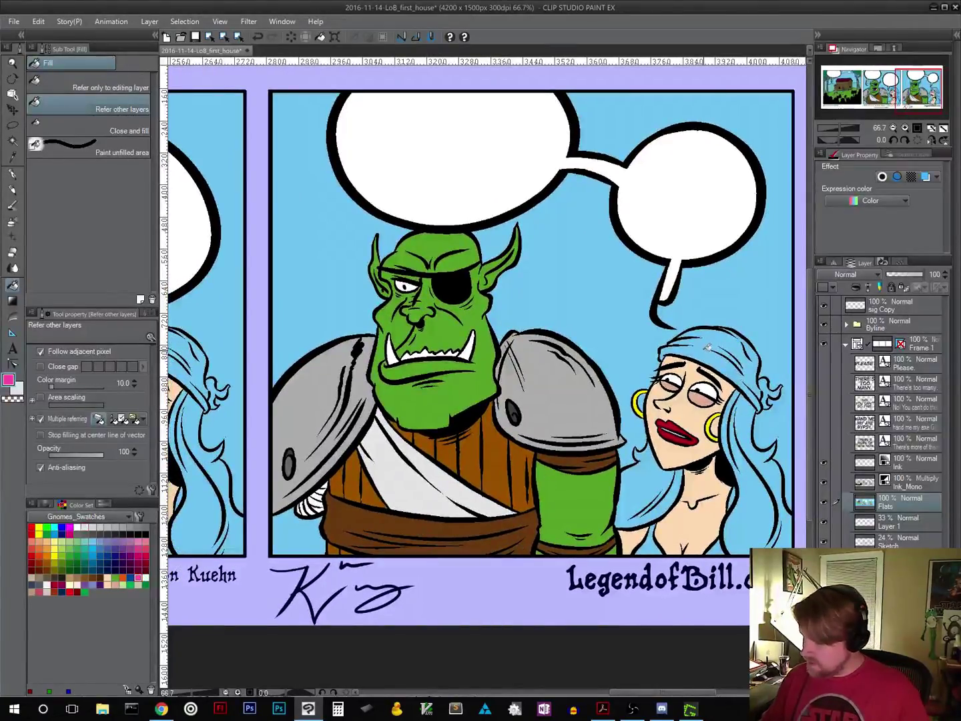
click(708, 346)
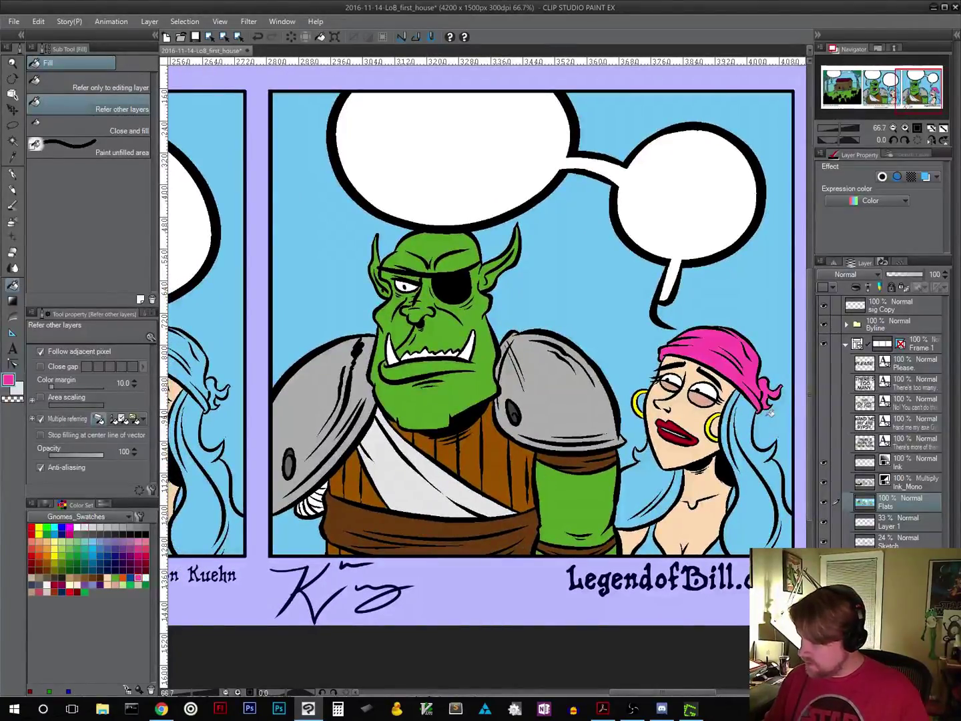
click(651, 546)
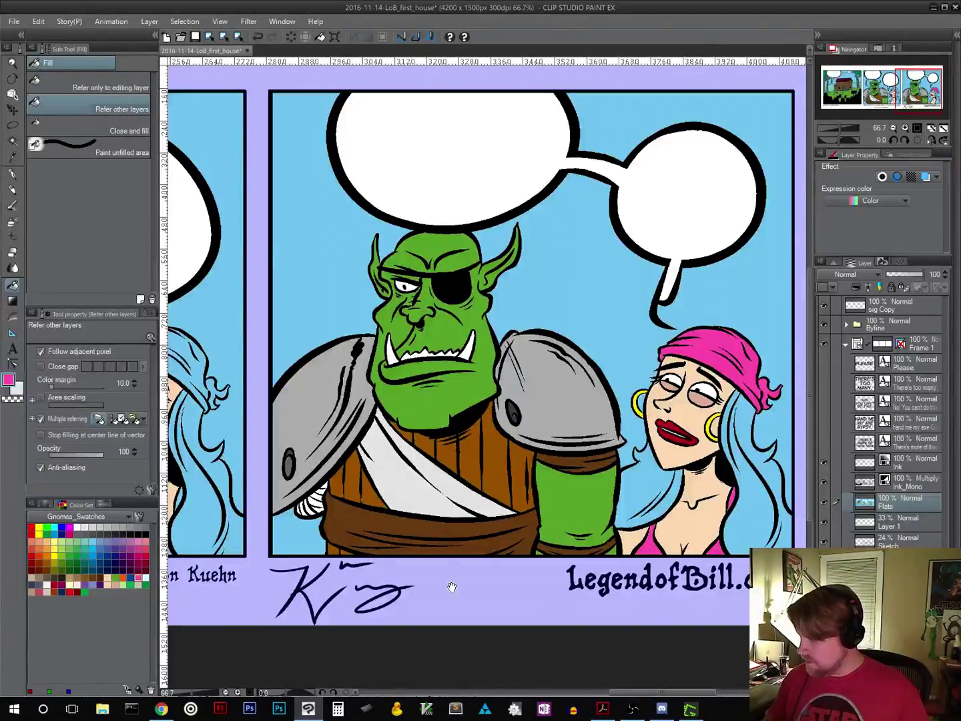
drag(451, 586, 832, 526)
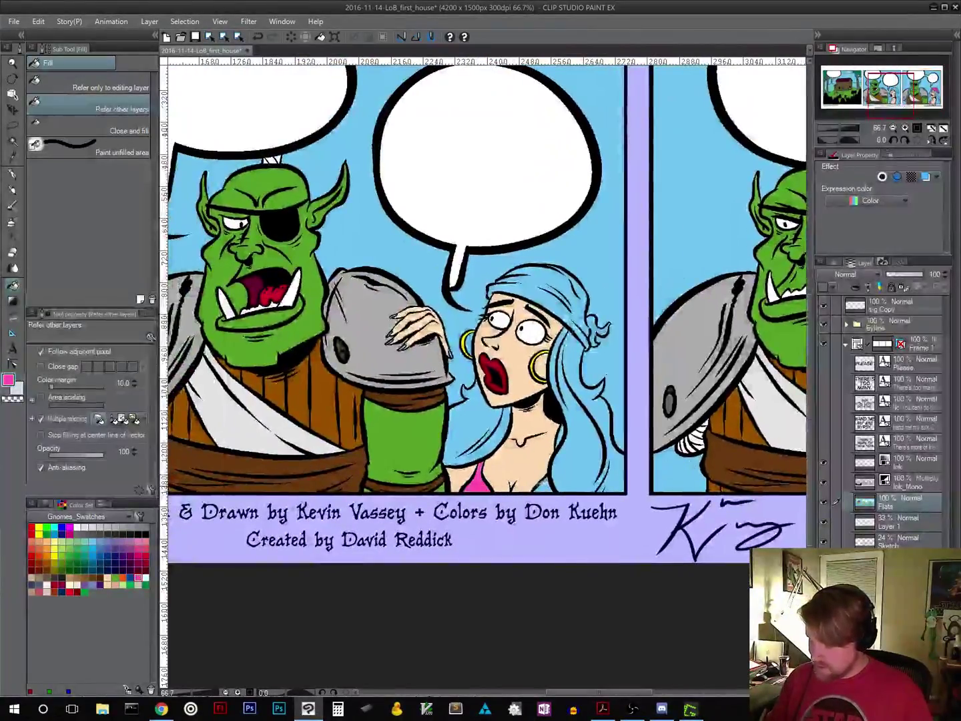
click(563, 279)
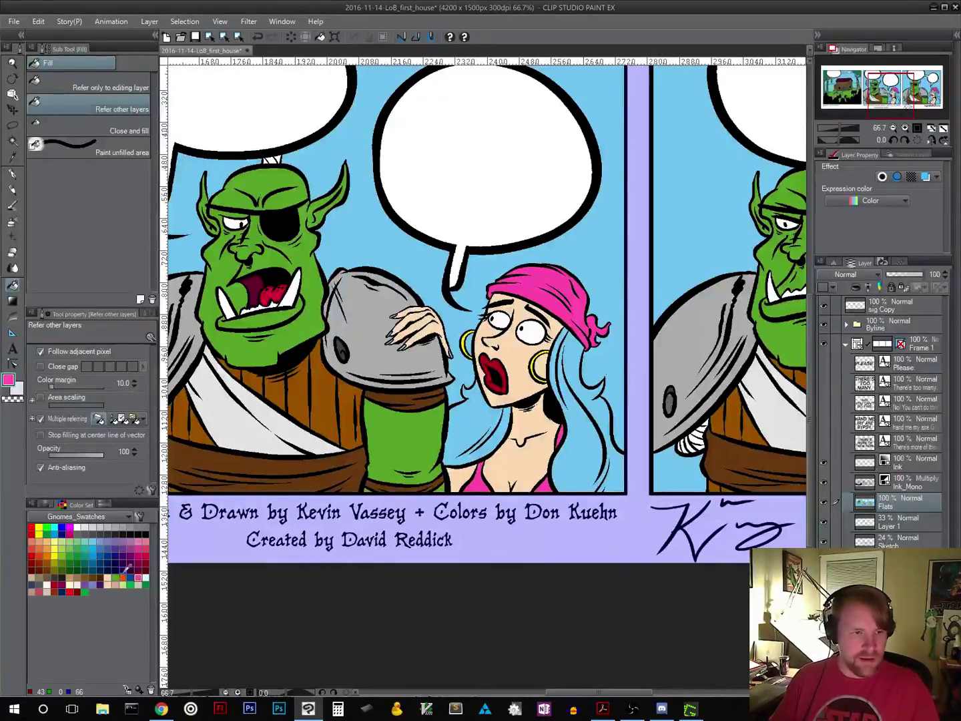
Step: Fill all sections of the woman's hair in the second and third panels with light tan brown from the colour set
click(70, 578)
click(468, 434)
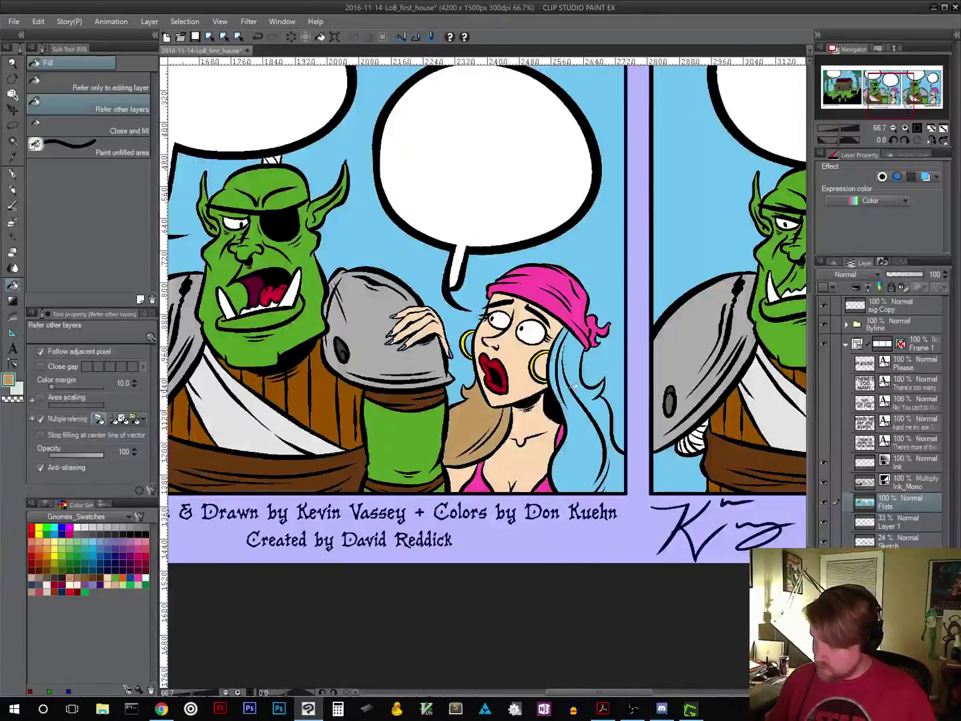
click(579, 364)
drag(693, 460, 238, 455)
click(580, 414)
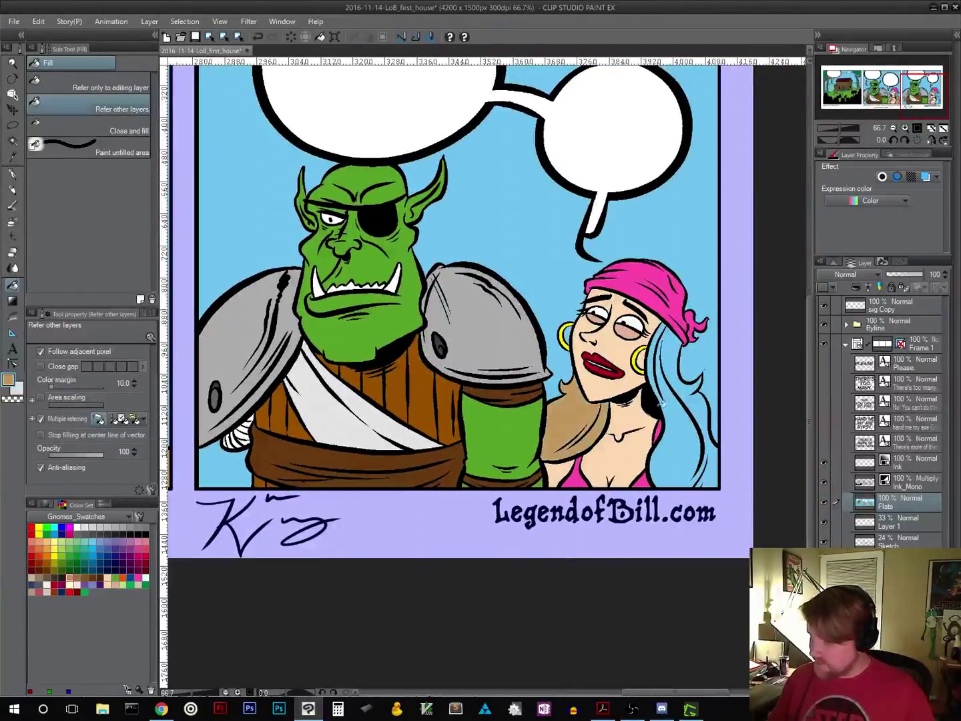
click(674, 362)
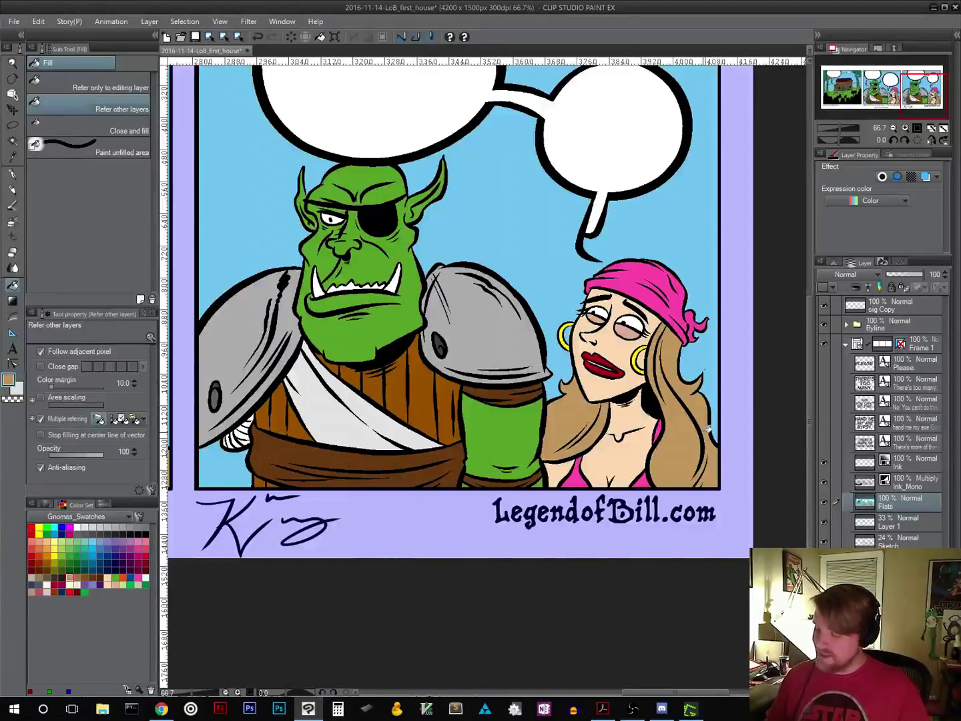
Step: Fill the woman's fingernails on the orc's shoulder plate in the second panel with the pink sampled from her headscarf
drag(174, 461, 489, 534)
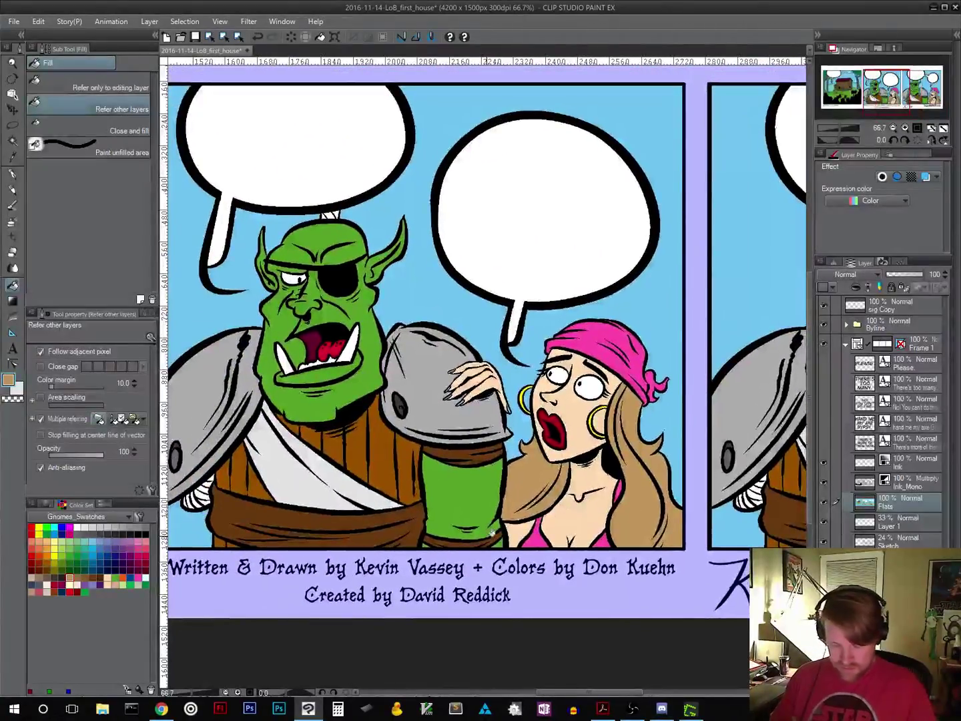
scroll(496, 460, up, 3)
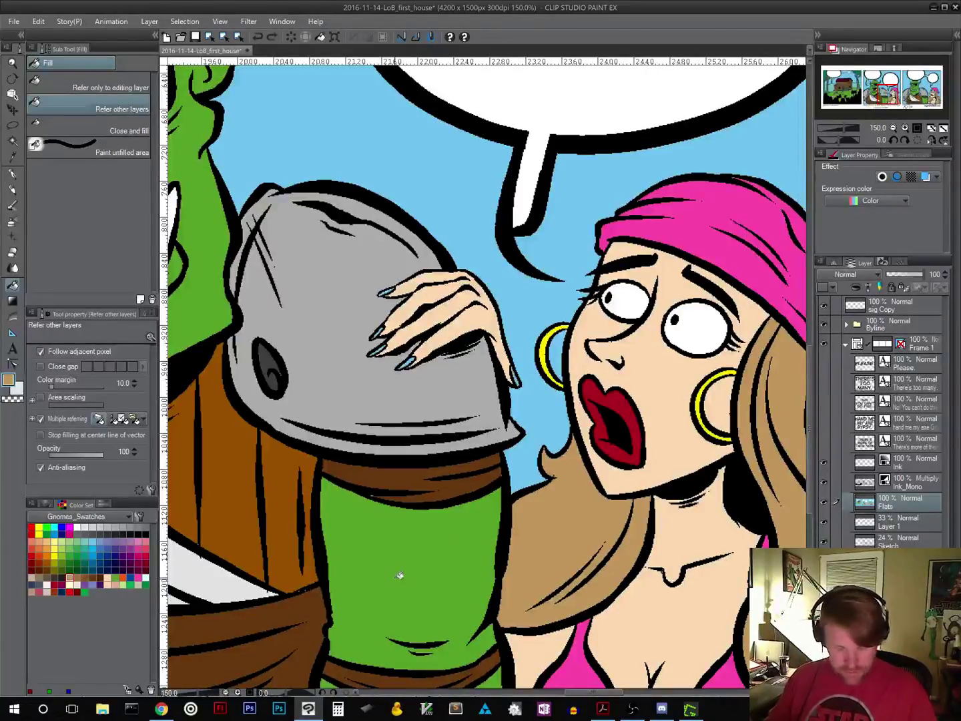
alt+click(667, 237)
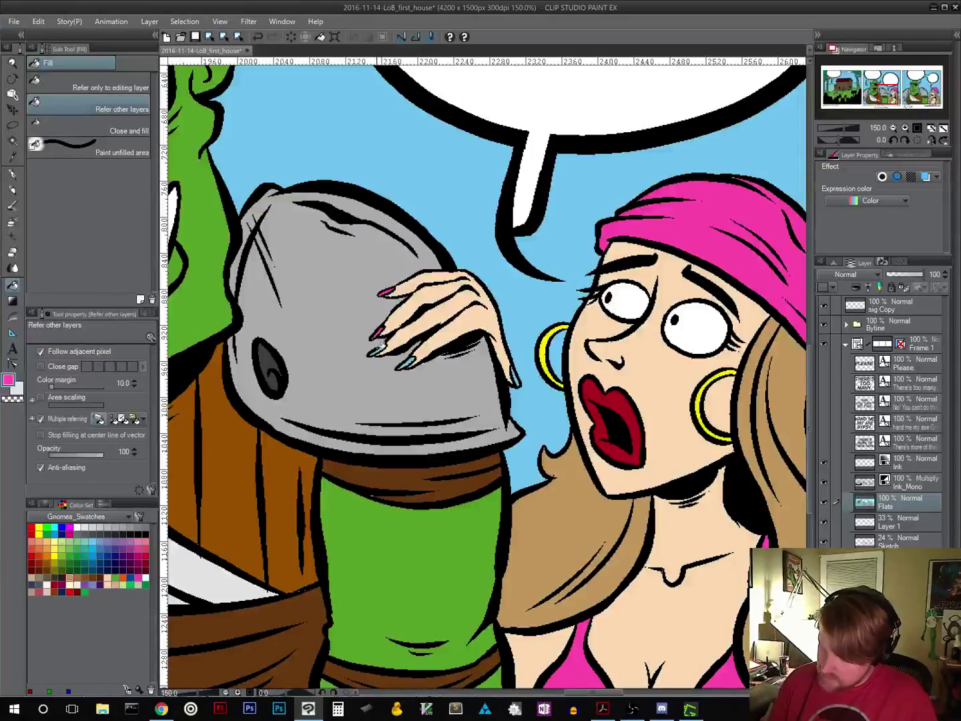
click(382, 347)
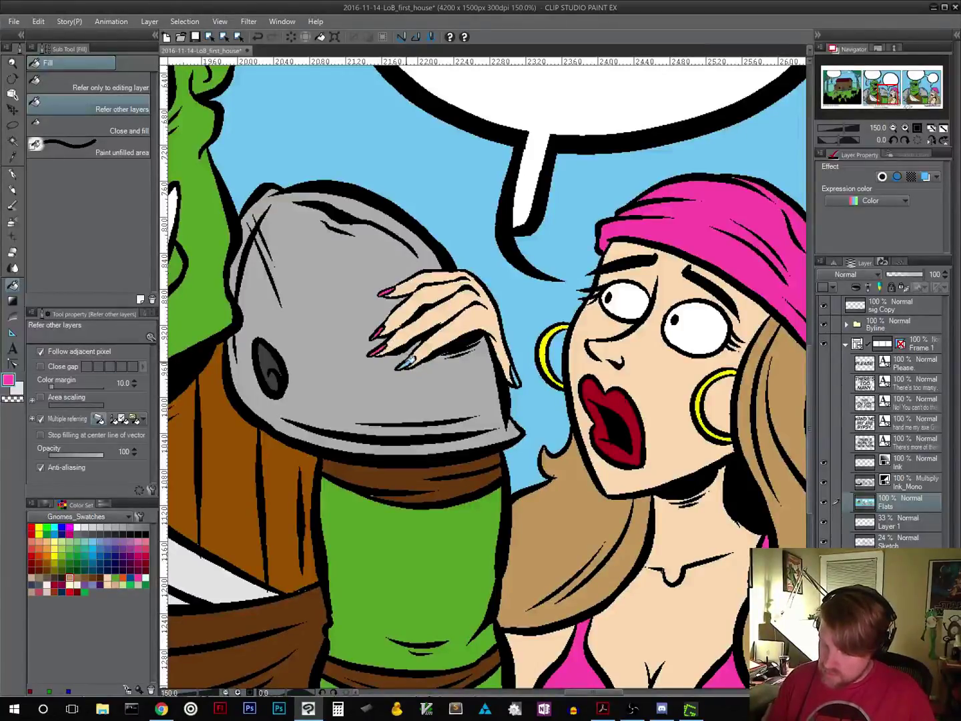
click(407, 361)
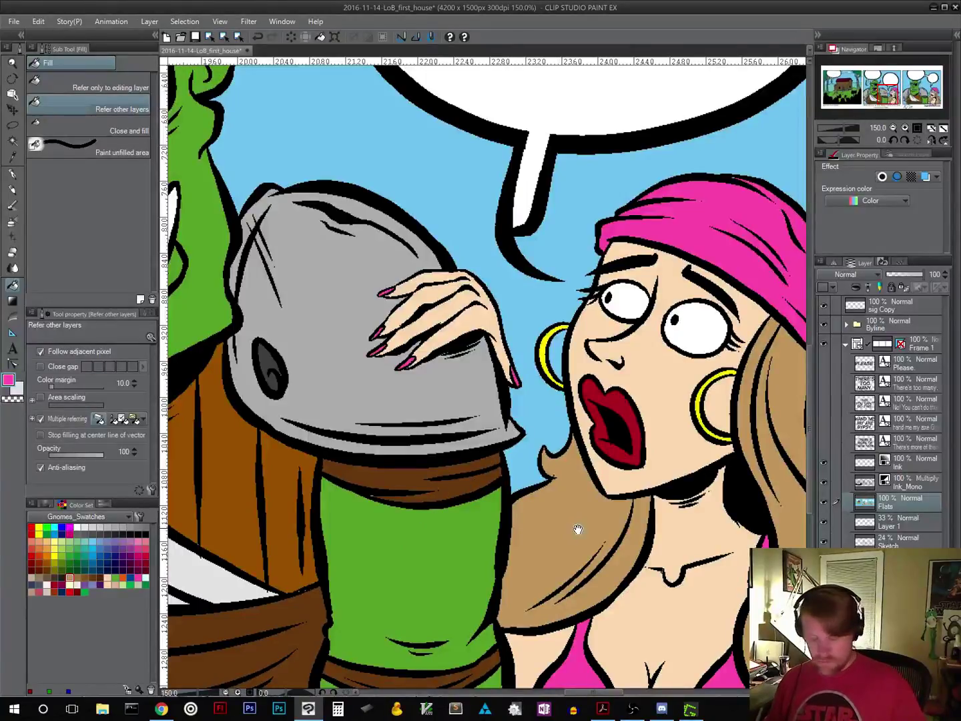
Step: Show the five dialogue text layers in Frame 1 and bring the whole strip into view
scroll(578, 530, down, 5)
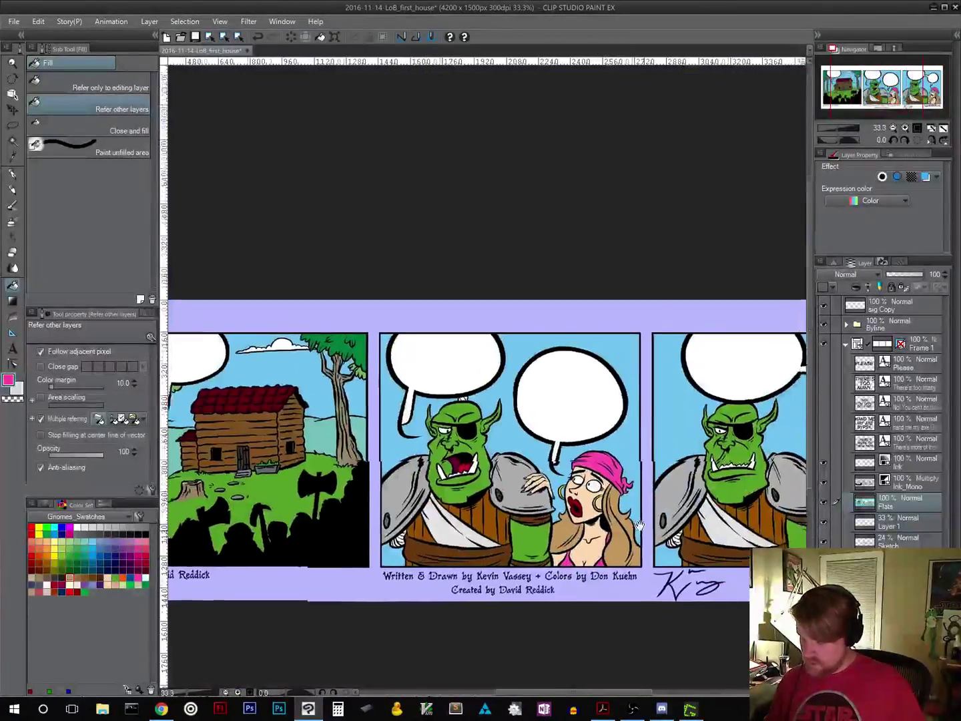
scroll(639, 526, down, 2)
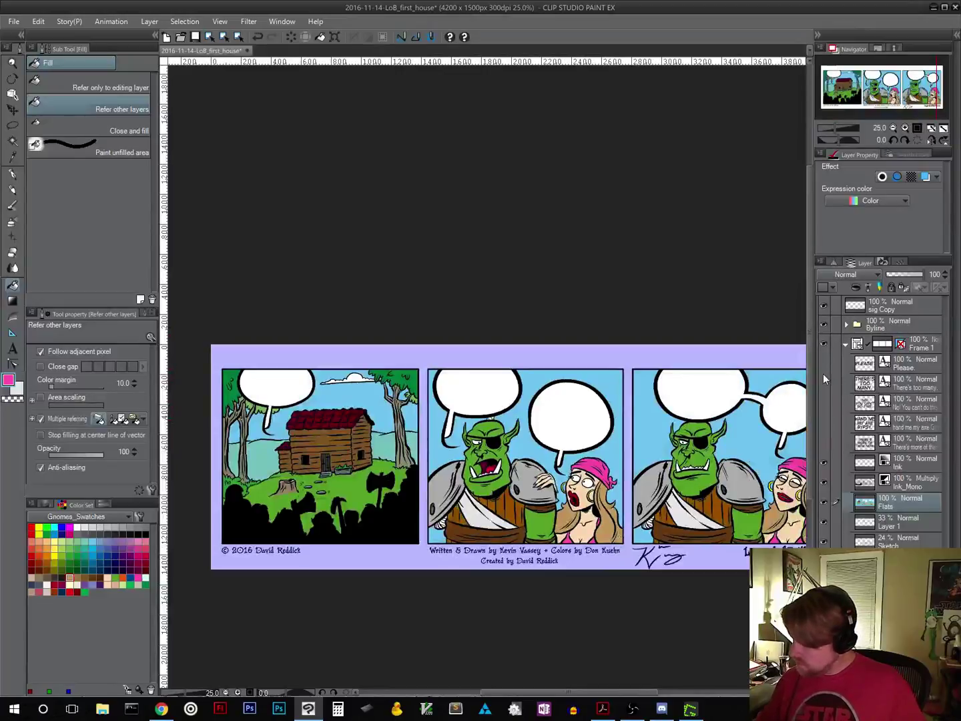
drag(823, 364, 823, 444)
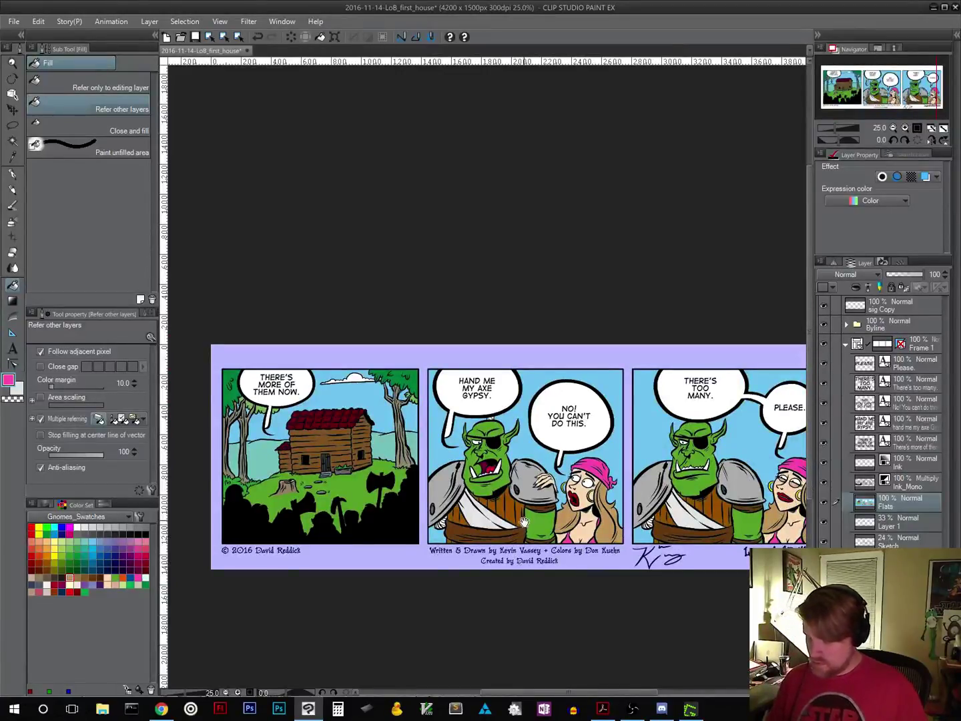
drag(526, 522, 433, 500)
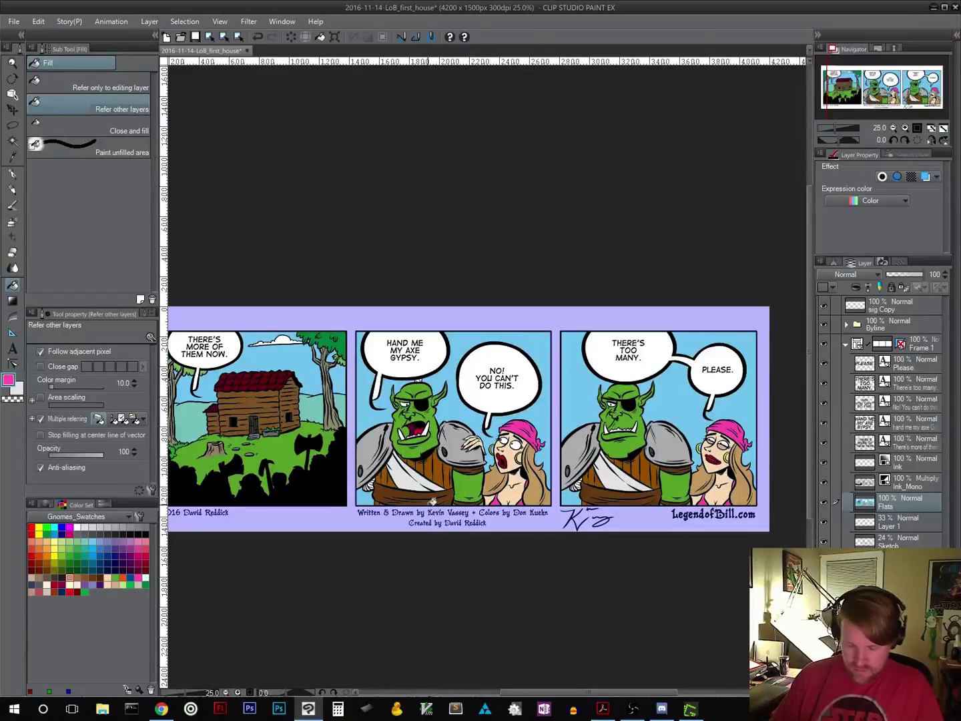
Step: Fill the orc's face, ears and arm in the second and third panels with pale green from the colour set
click(78, 543)
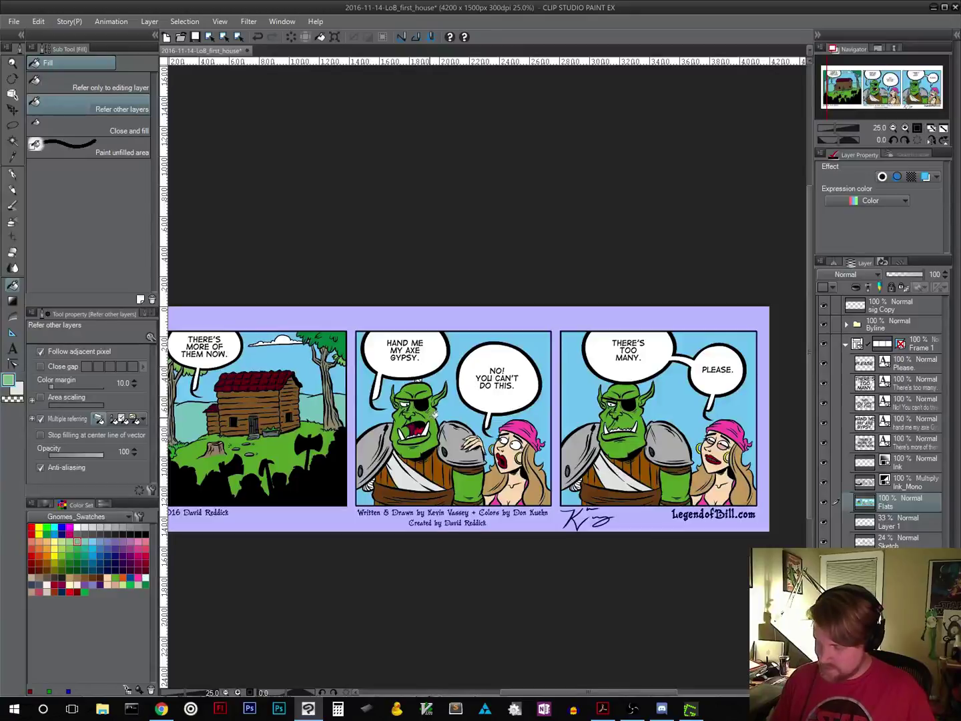
click(434, 414)
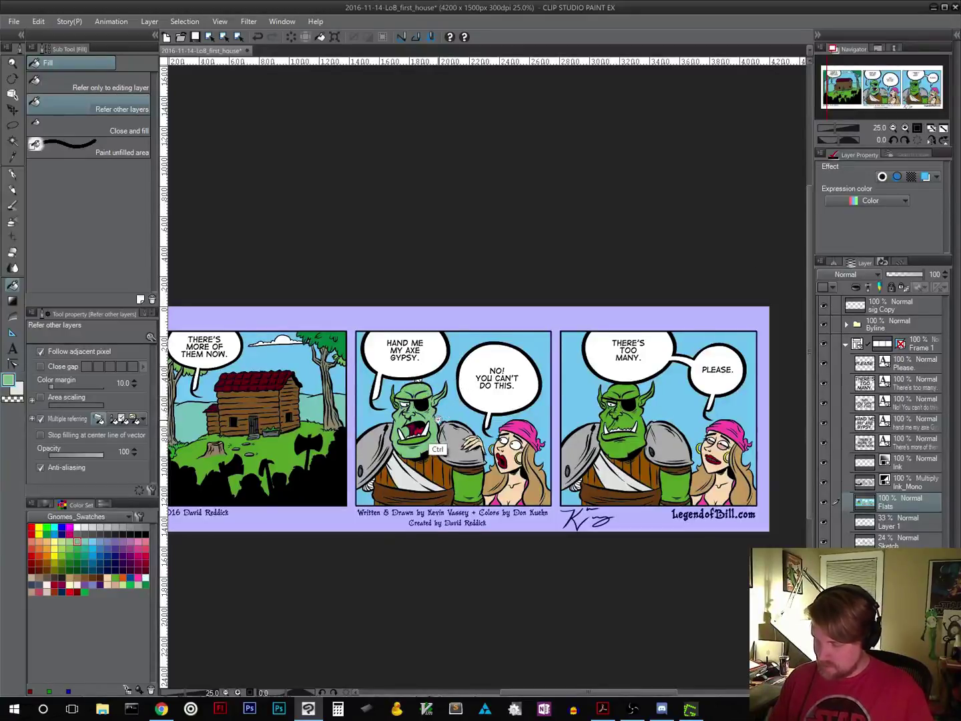
scroll(437, 419, up, 2)
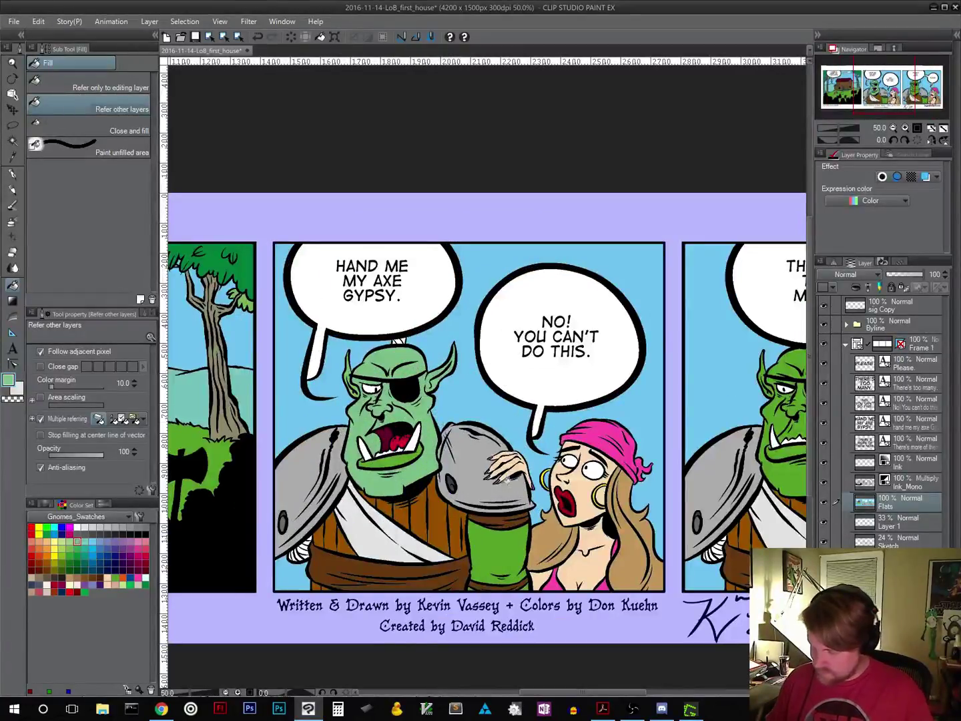
click(507, 546)
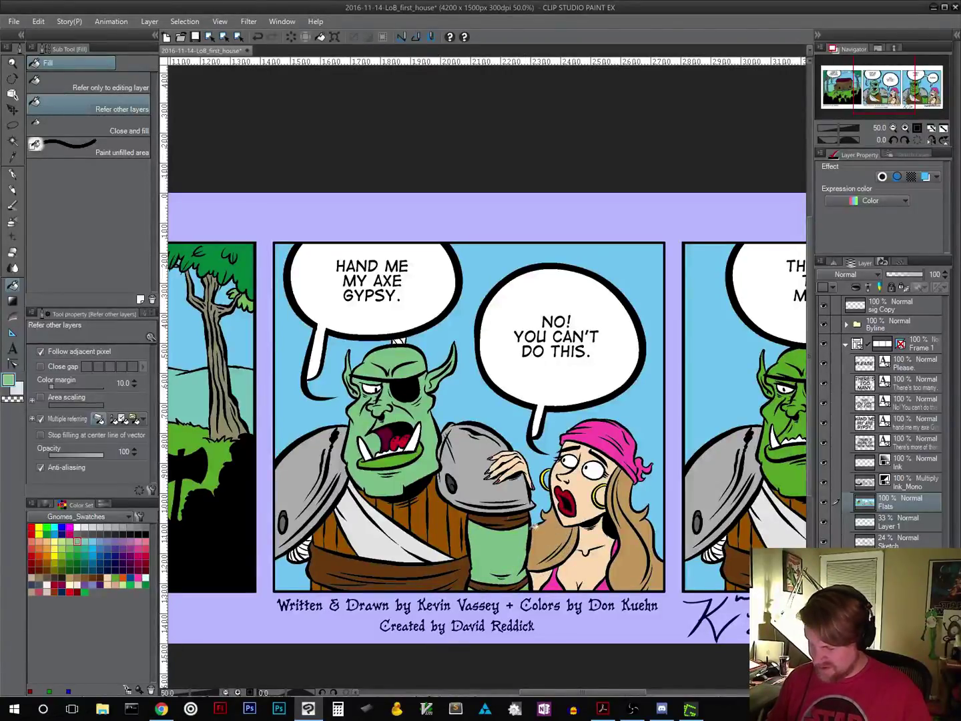
scroll(622, 504, right, 6)
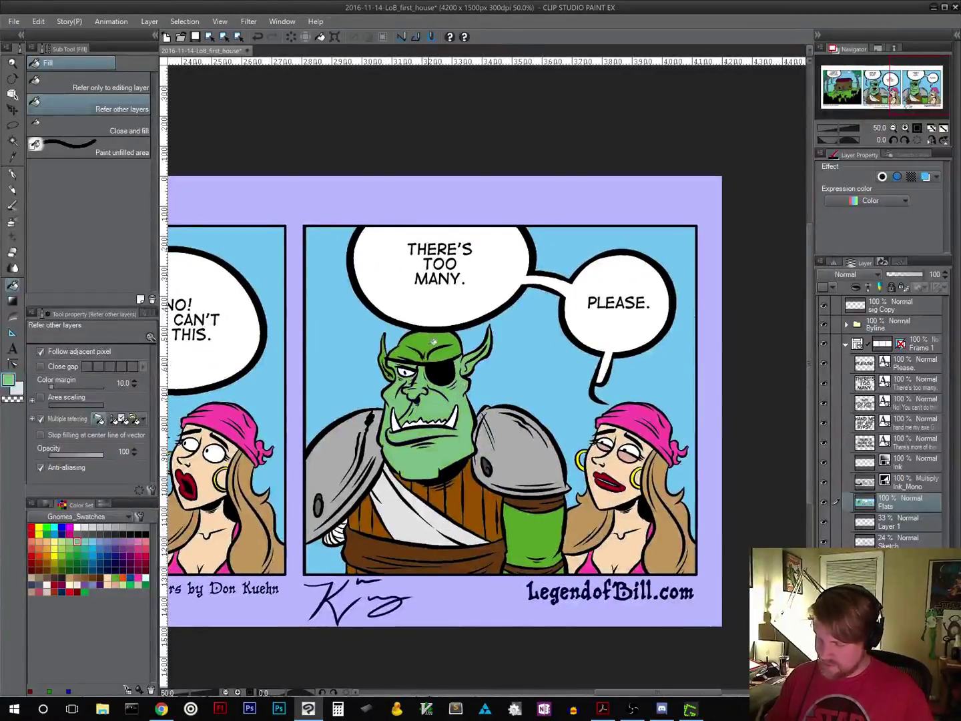
click(390, 353)
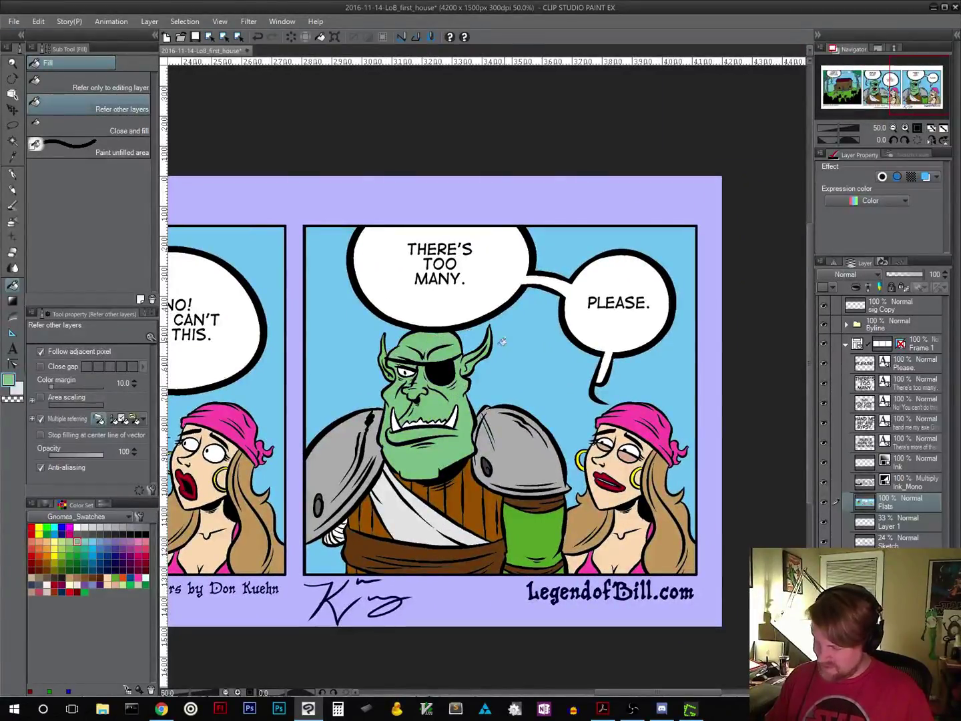
click(538, 547)
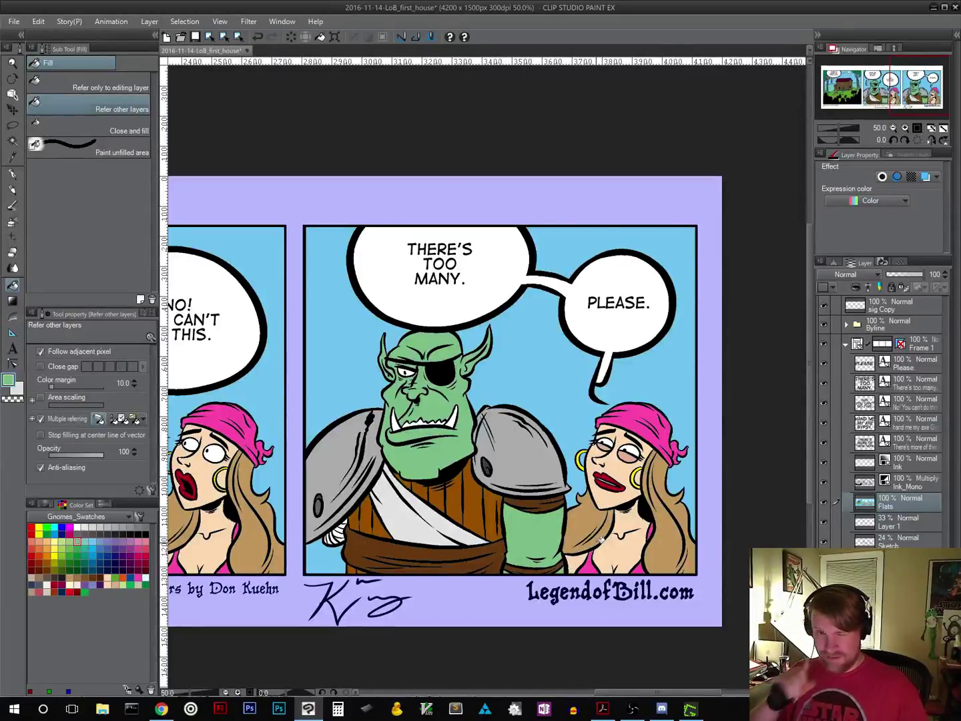
drag(468, 631, 591, 536)
scroll(543, 458, down, 3)
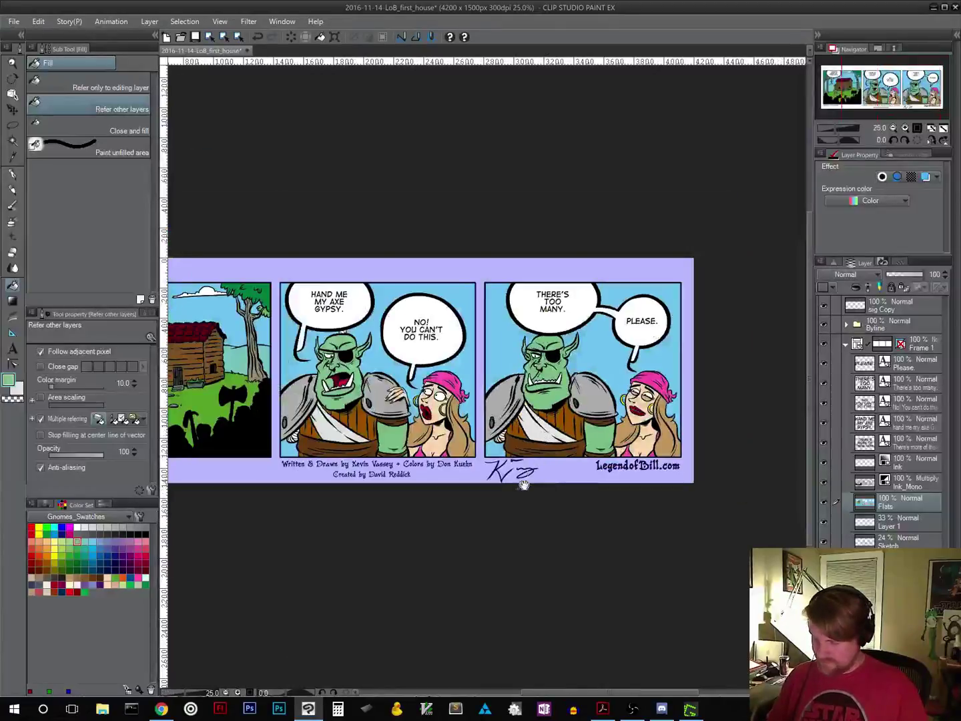
drag(521, 484, 585, 507)
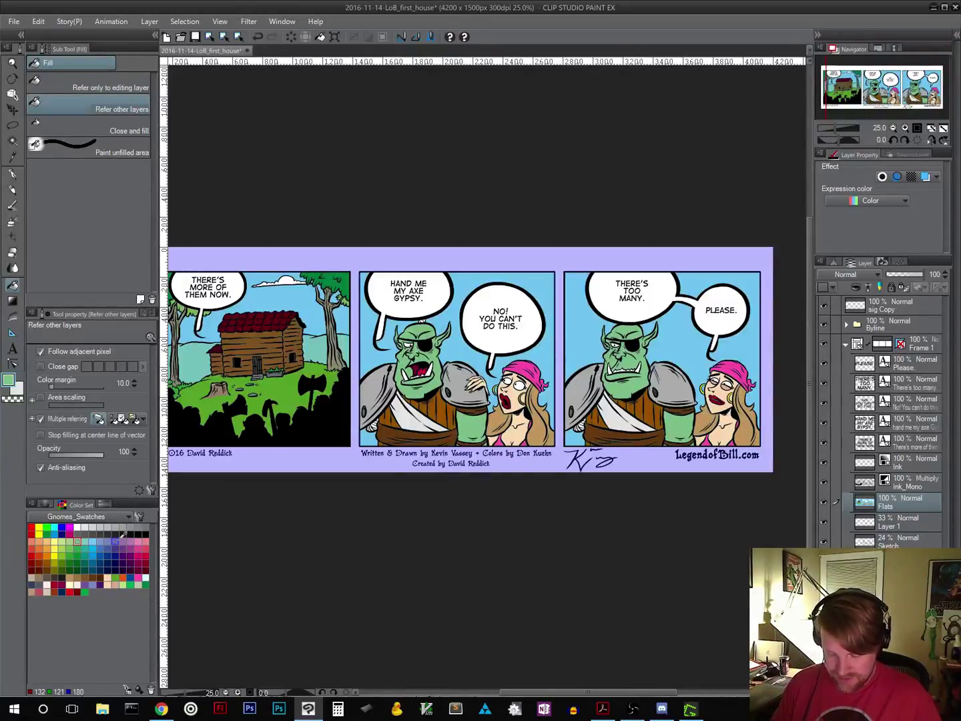
Step: Try greyish brown from the colour set on the second panel's background, and undo the trial fills
click(40, 575)
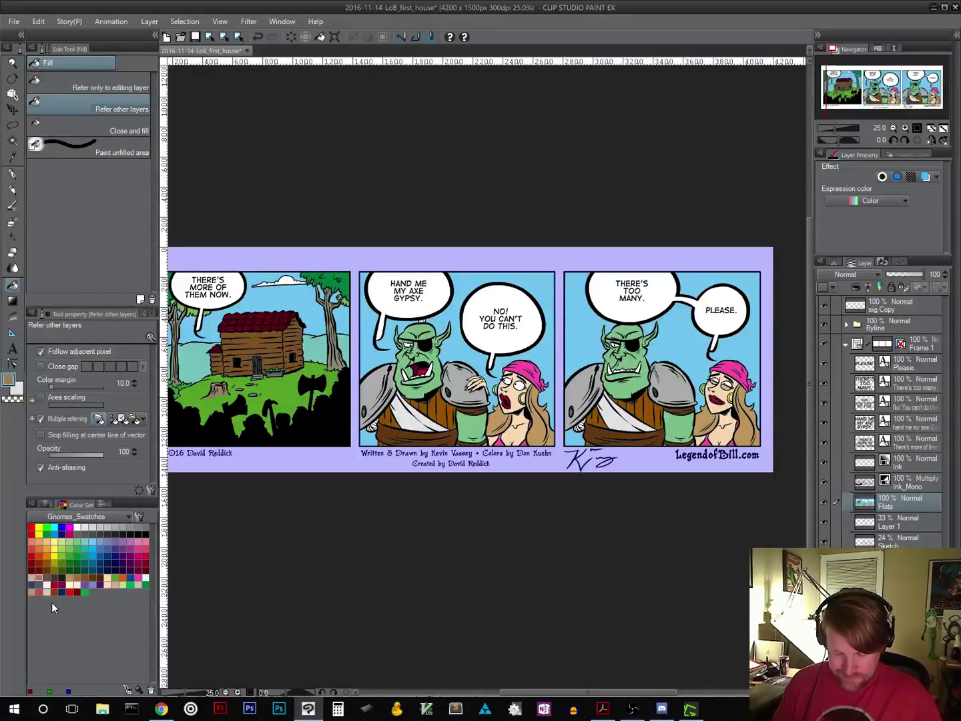
click(372, 354)
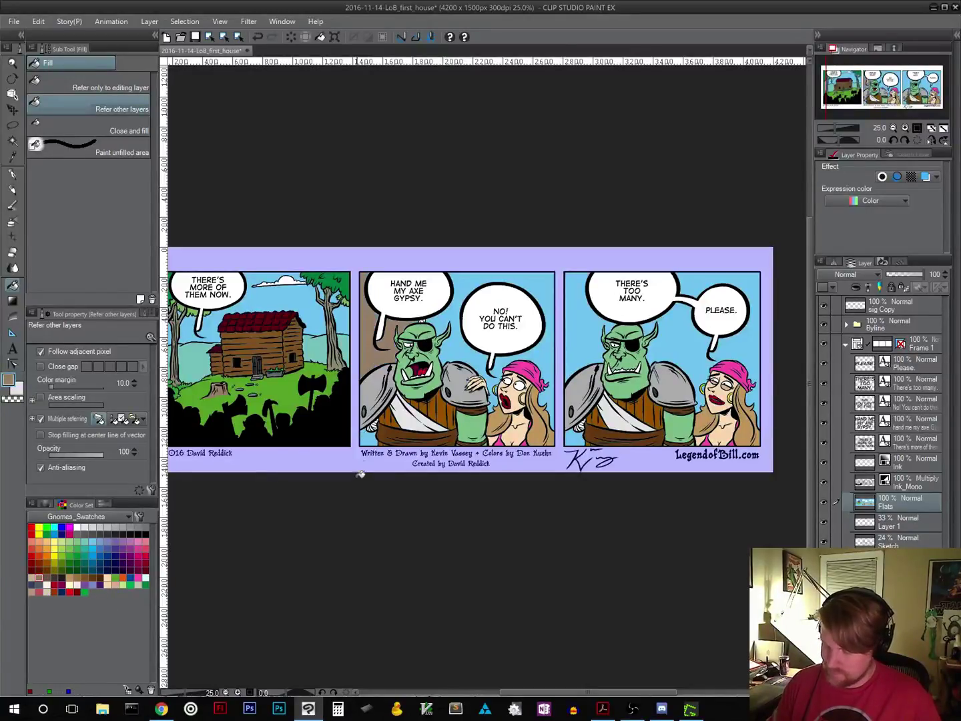
click(371, 435)
click(488, 364)
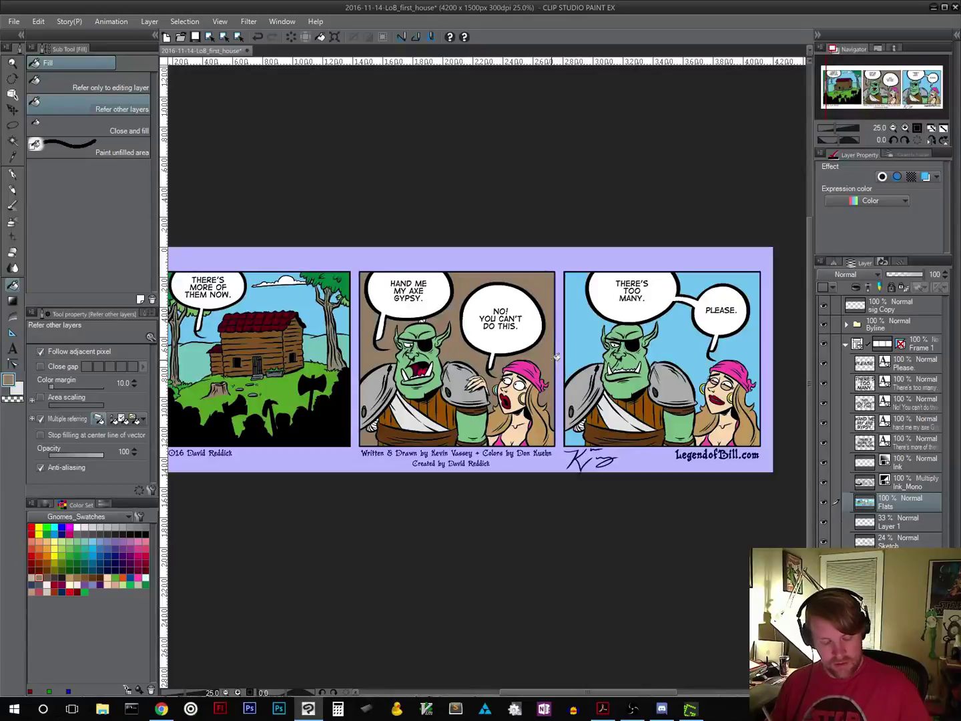
key(ctrl+z)
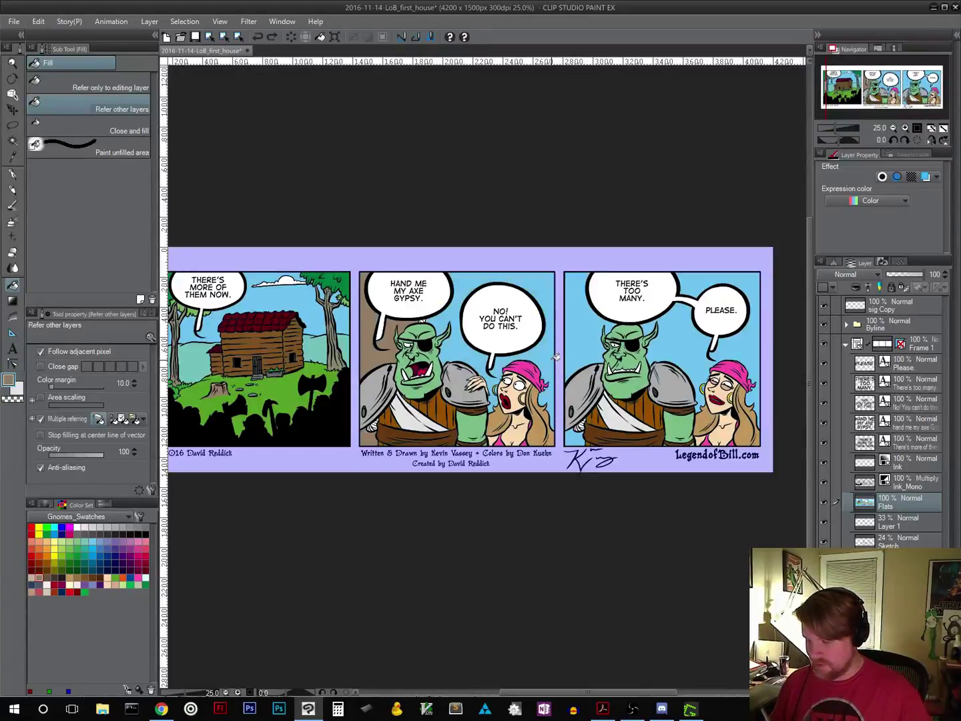
key(ctrl+z)
key(ctrl+z)
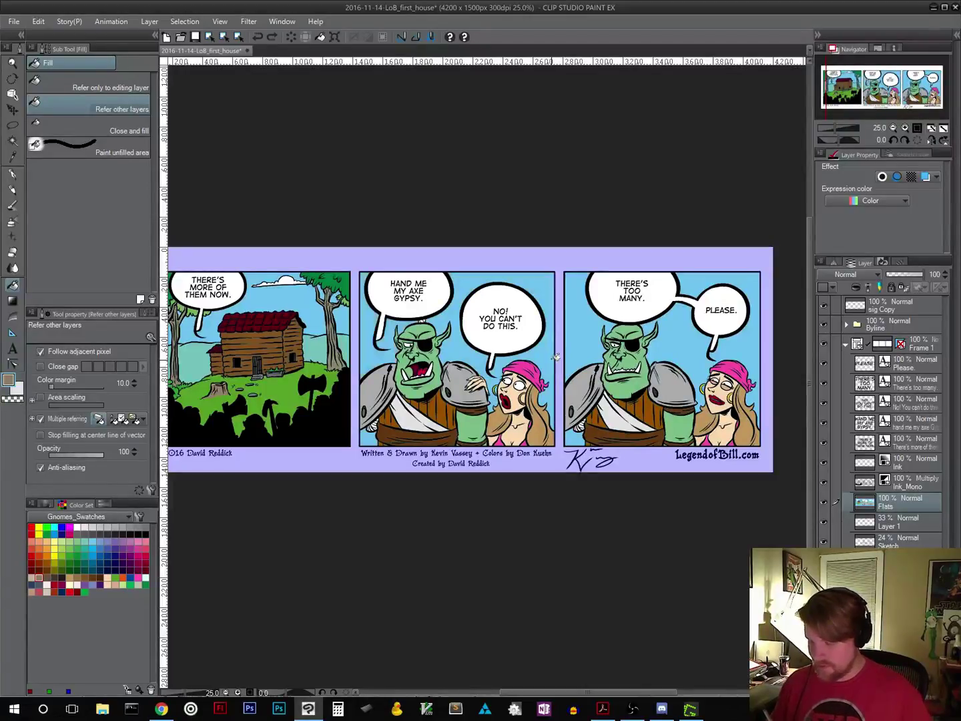
Step: Try slate blue-grey and dark brown on the background beside the orc in the second panel, undoing each trial fill
click(39, 579)
click(376, 358)
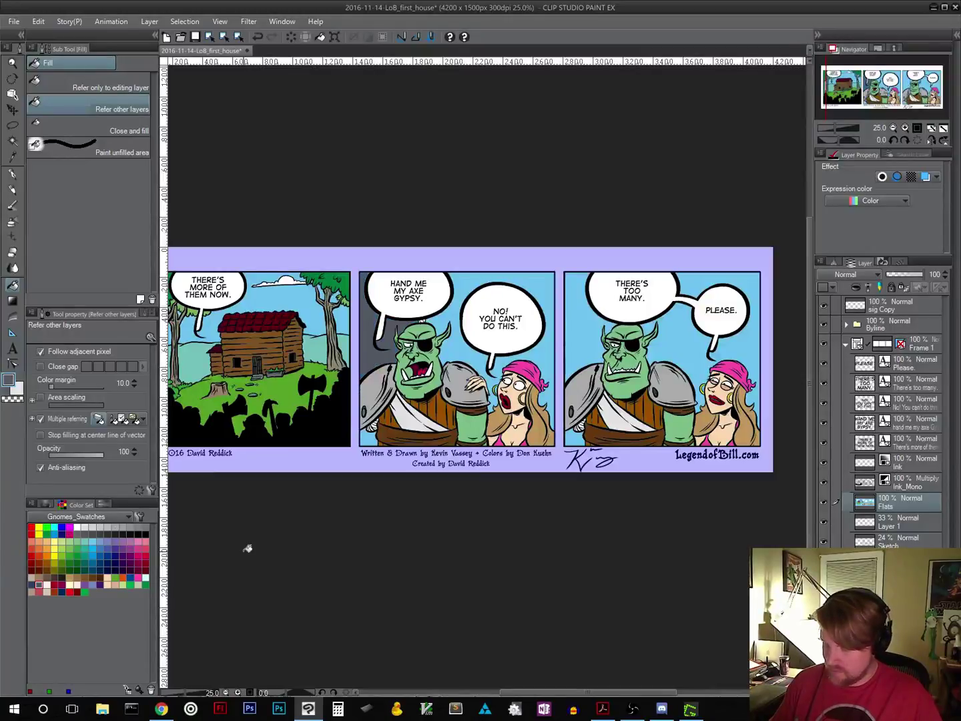
key(ctrl+z)
click(47, 577)
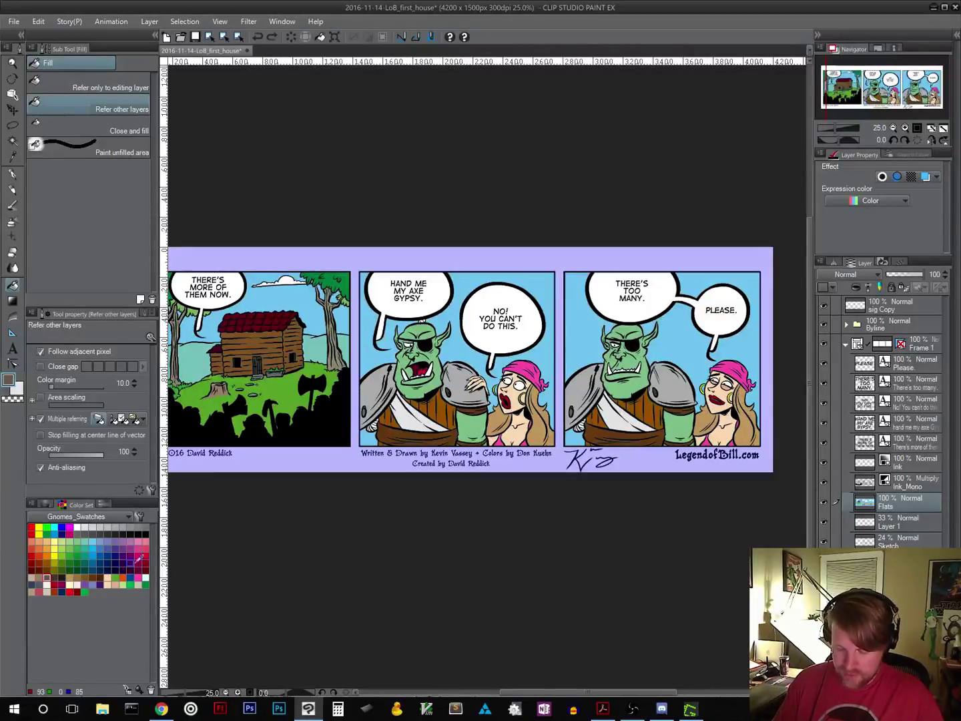
click(381, 356)
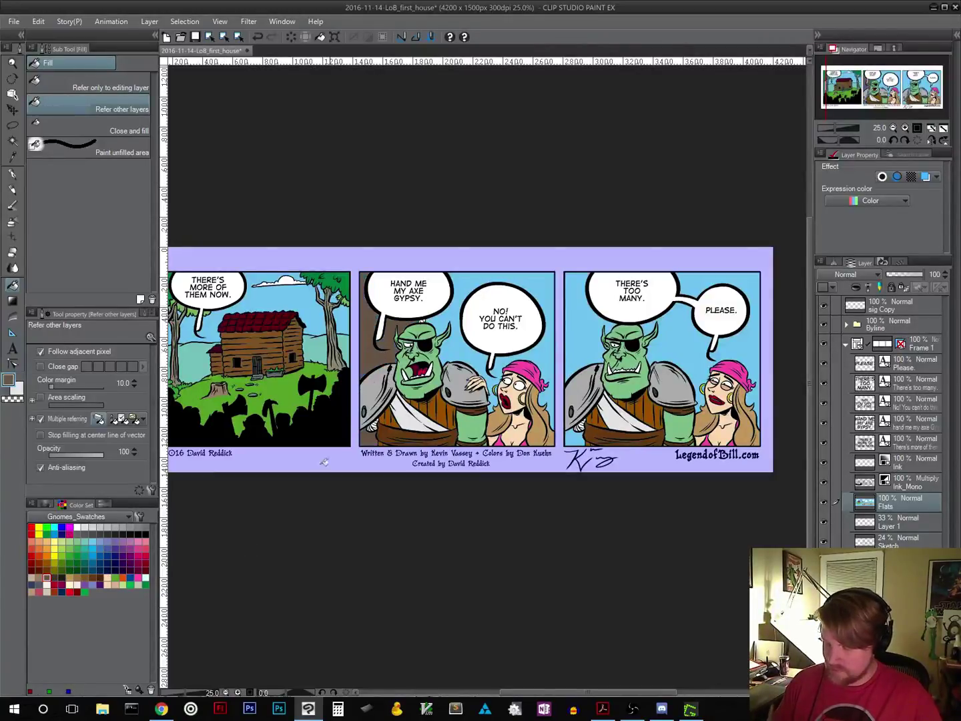
key(ctrl+z)
key(ctrl+z)
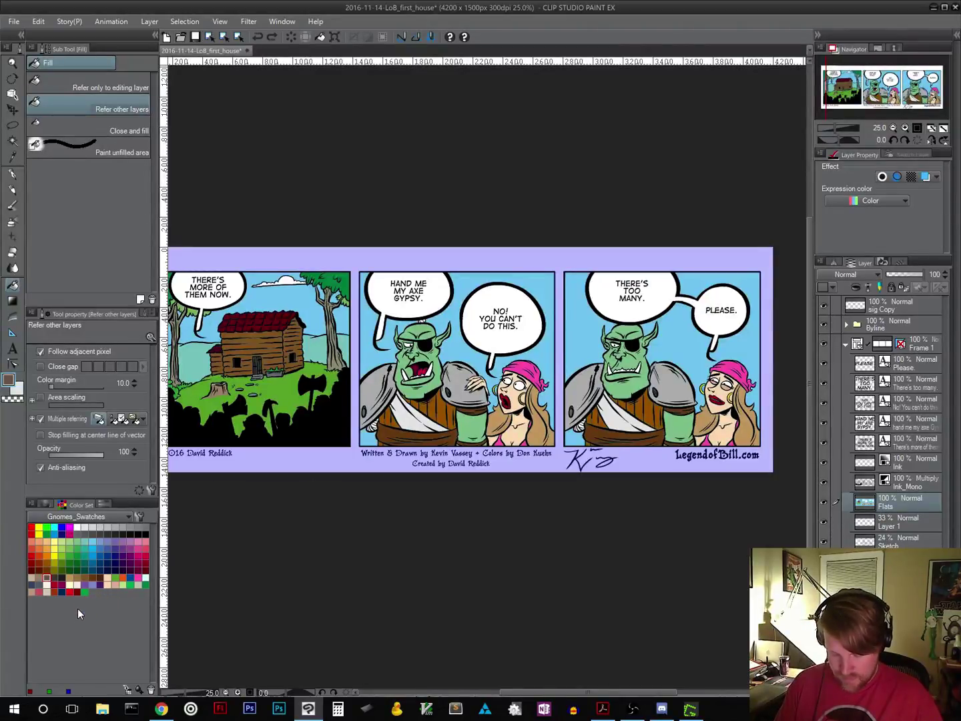
Step: Try greyish brown on the backgrounds of both the second and third panels, and undo all the trial fills
click(39, 576)
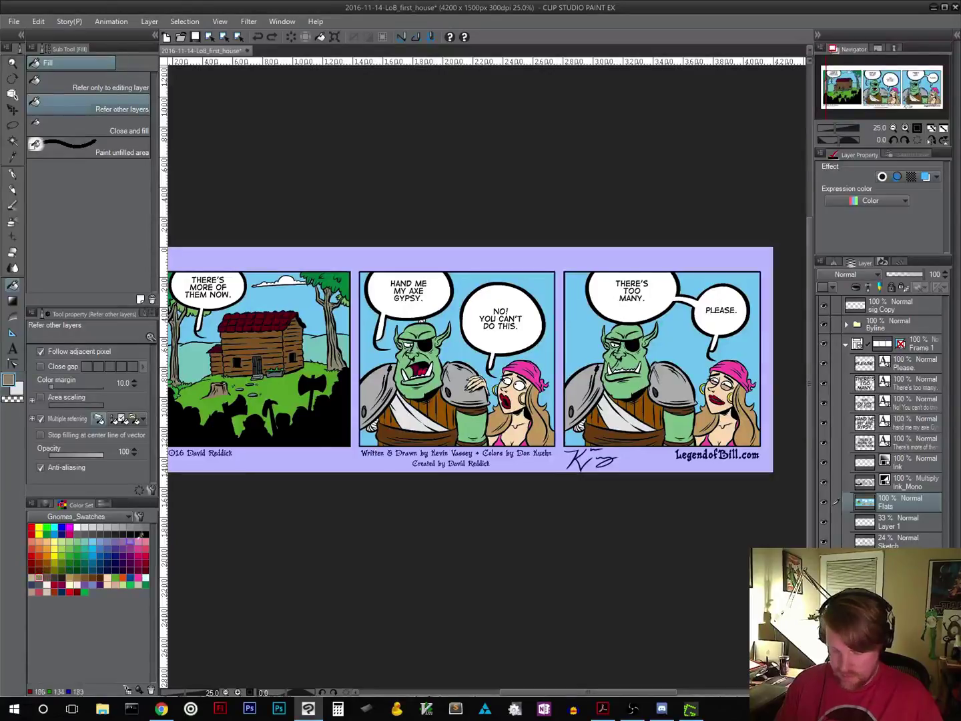
click(466, 351)
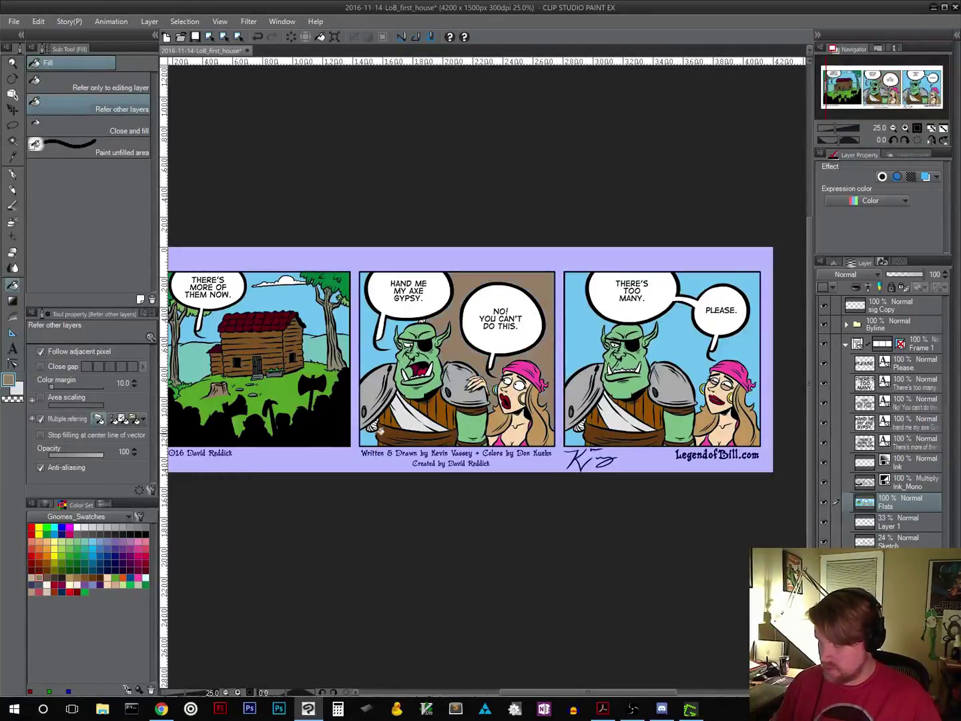
click(372, 361)
click(580, 343)
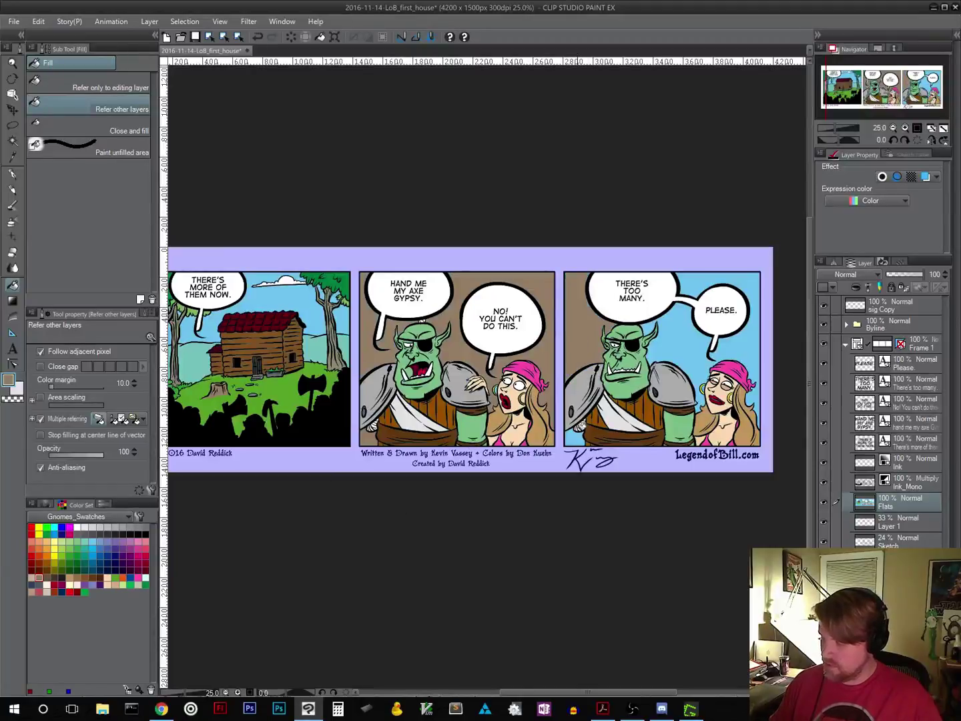
click(677, 337)
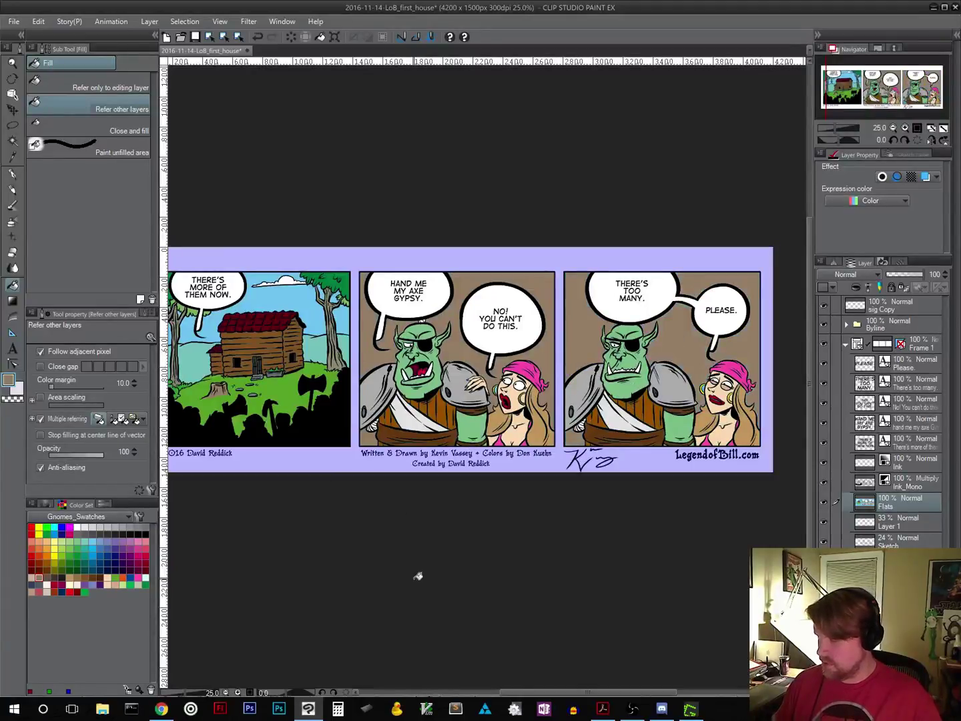
key(ctrl+z)
key(ctrl+z)
key(ctrl+z)
key(ctrl+z)
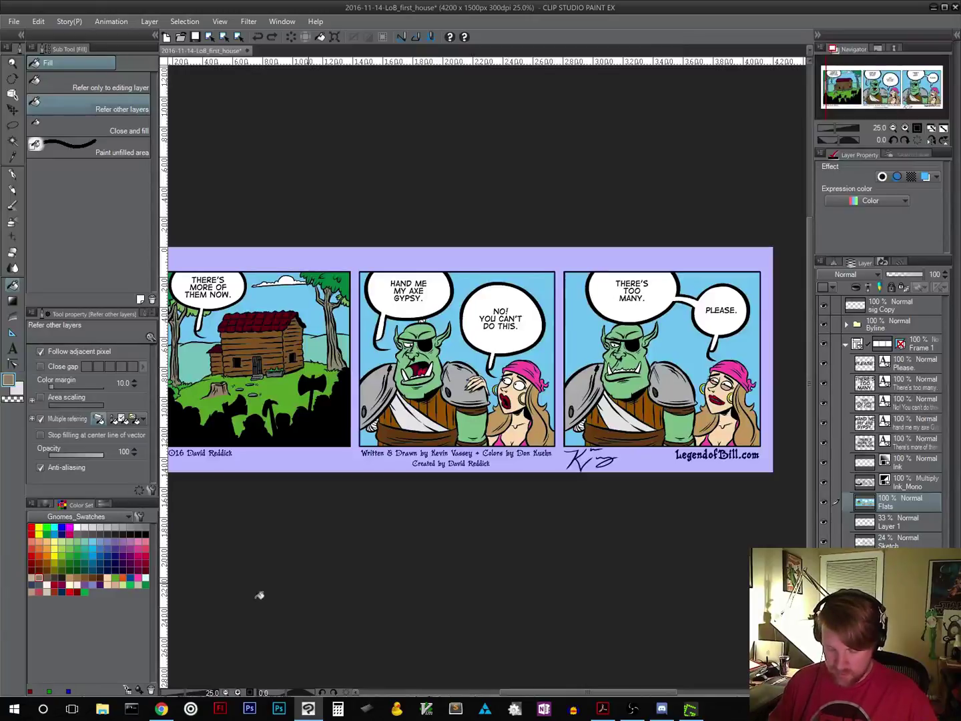
Step: Try bright red from the colour set on the third panel's background, and undo the trial fills
click(70, 590)
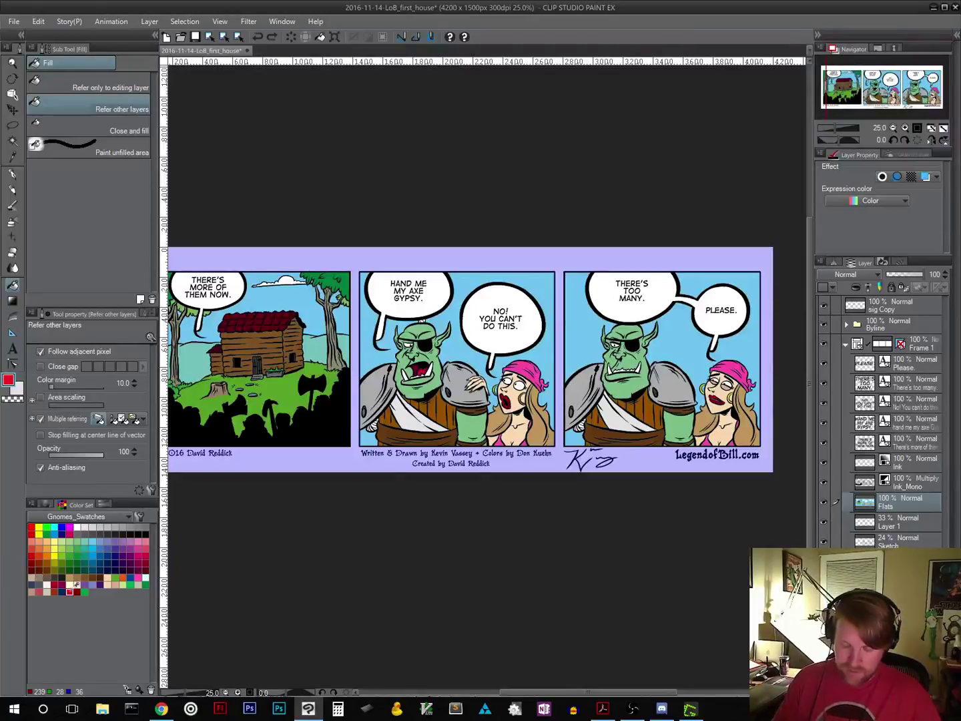
click(584, 352)
click(688, 351)
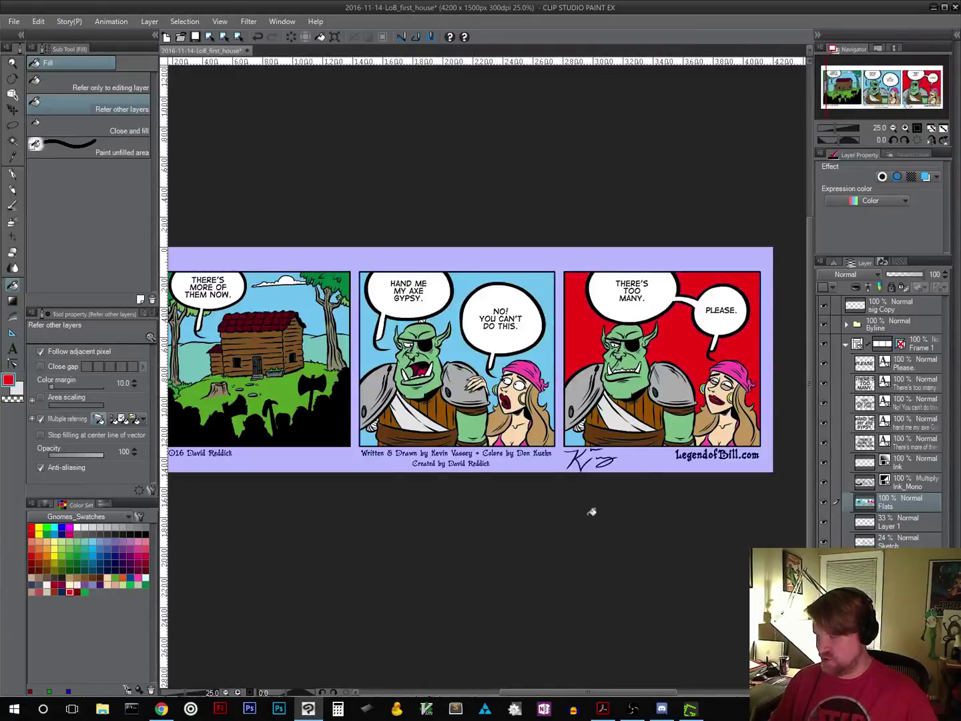
key(ctrl+z)
key(ctrl+z)
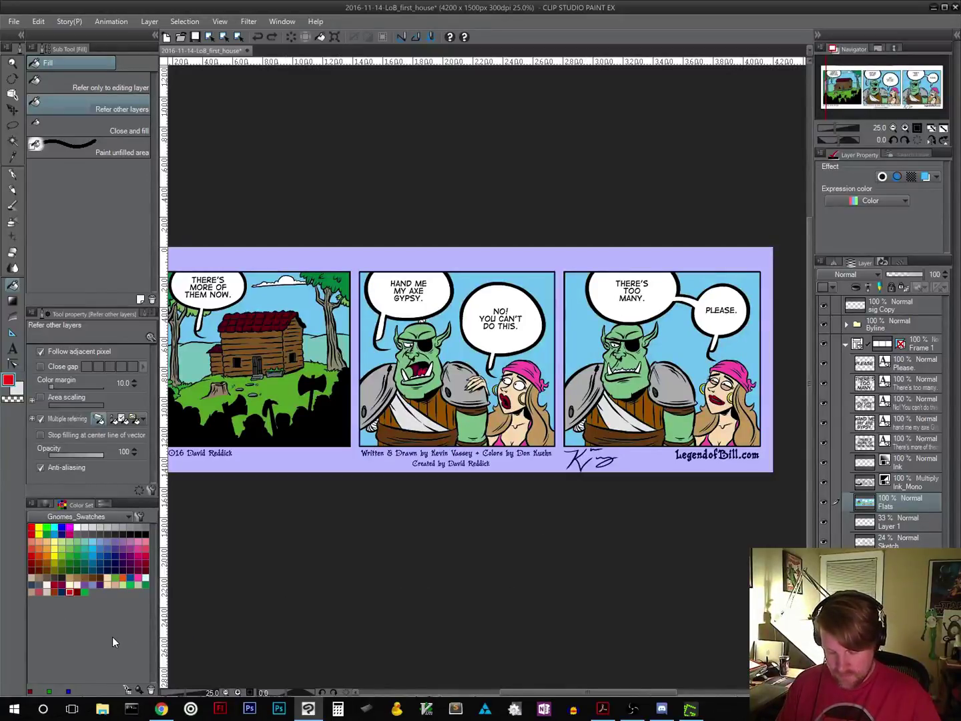
Step: Try dark purple from the colour set on the second panel's background, and undo the trial fills
click(131, 563)
click(378, 360)
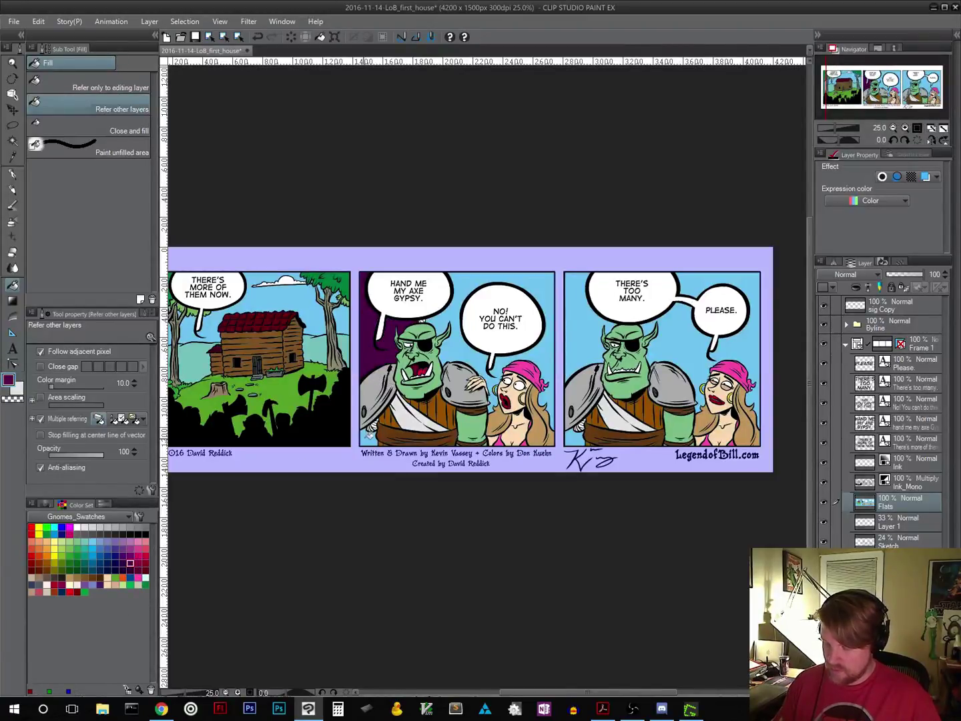
click(465, 349)
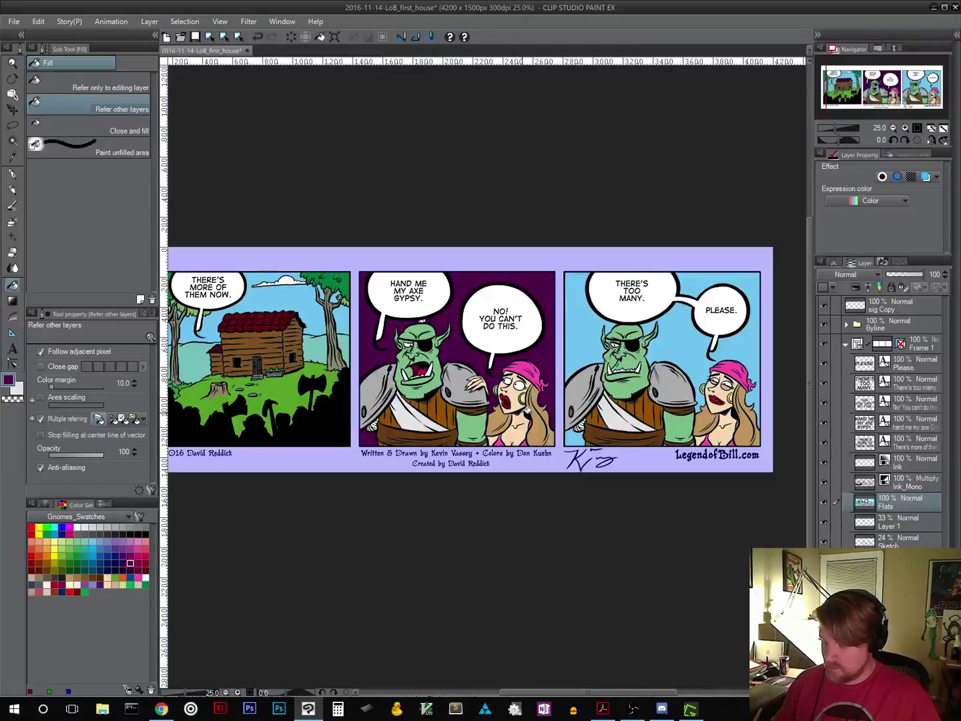
key(ctrl+z)
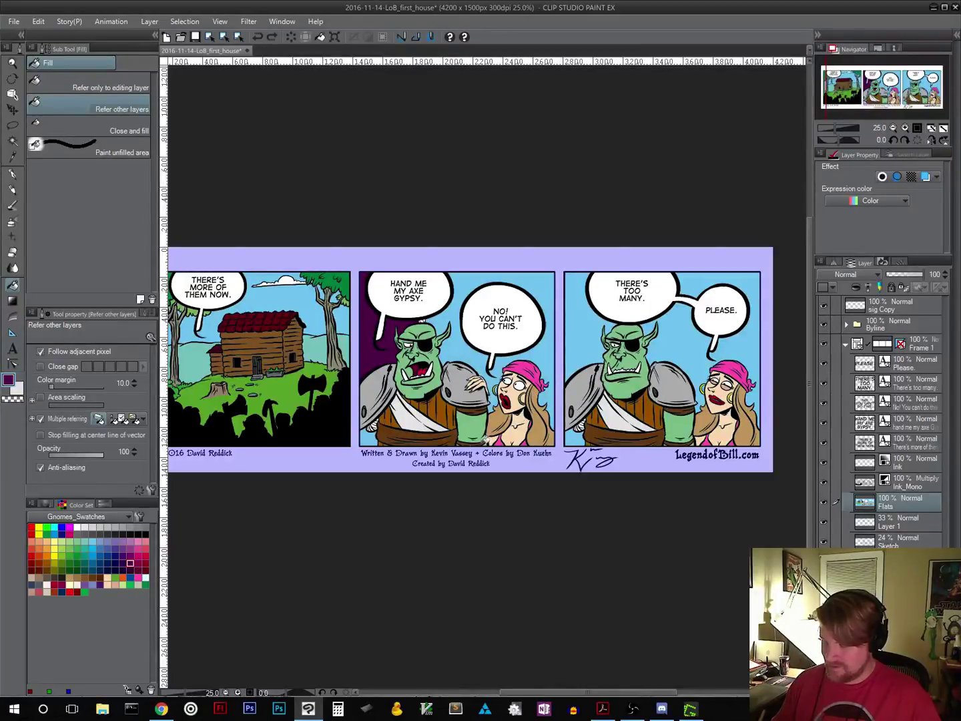
key(ctrl+z)
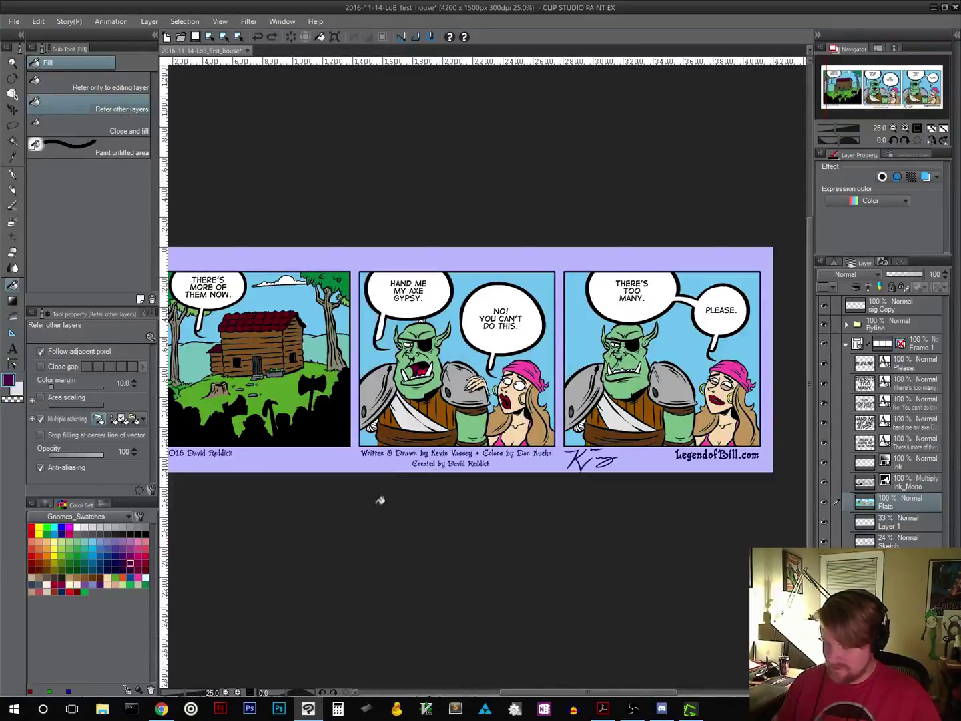
Step: Try dark maroon on the second panel's background beside the orc and across the third panel's background, undoing each trial
click(138, 569)
click(376, 364)
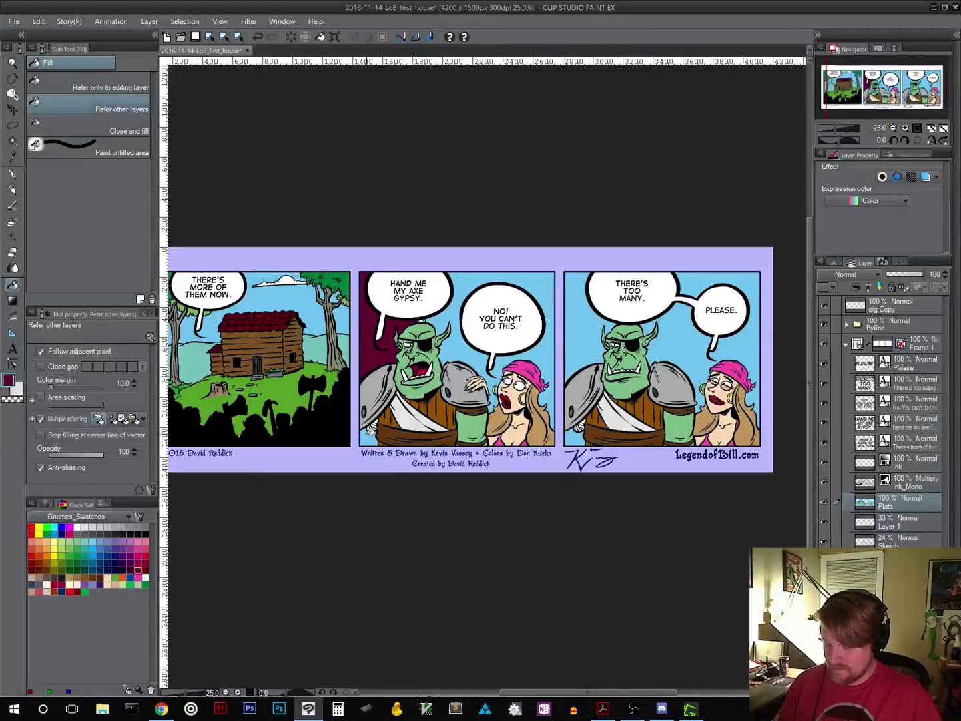
key(ctrl+z)
key(ctrl+z)
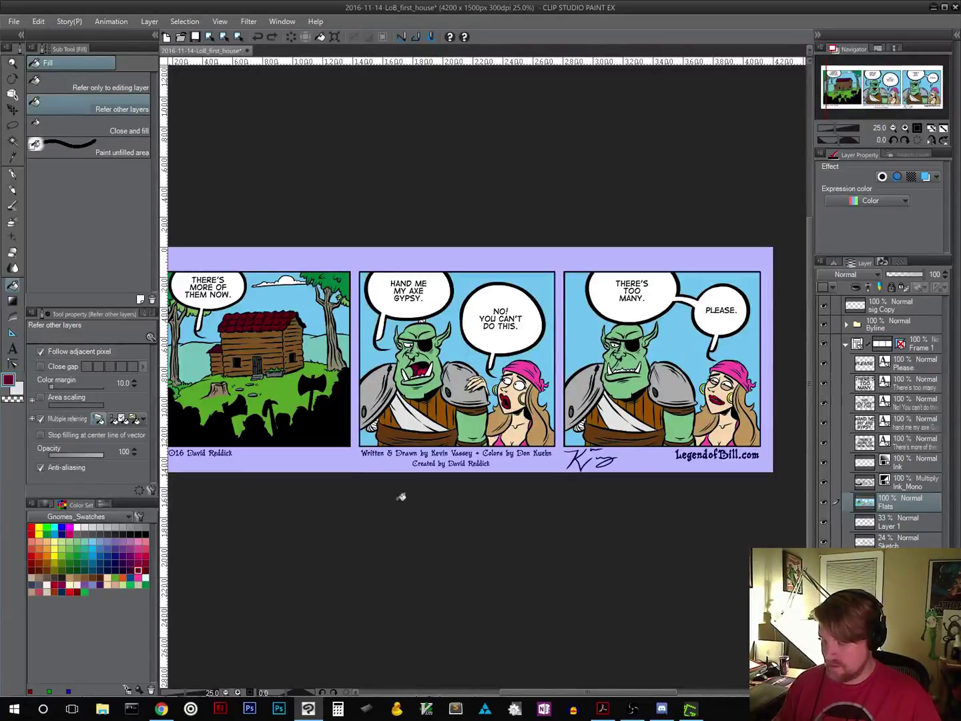
click(573, 373)
click(726, 351)
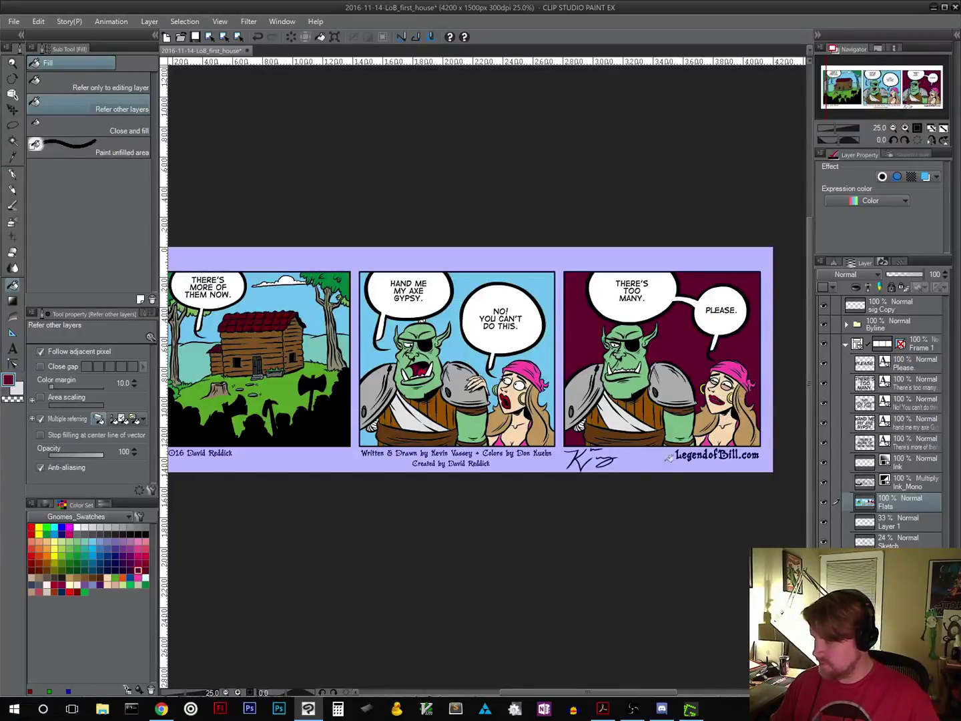
key(ctrl+z)
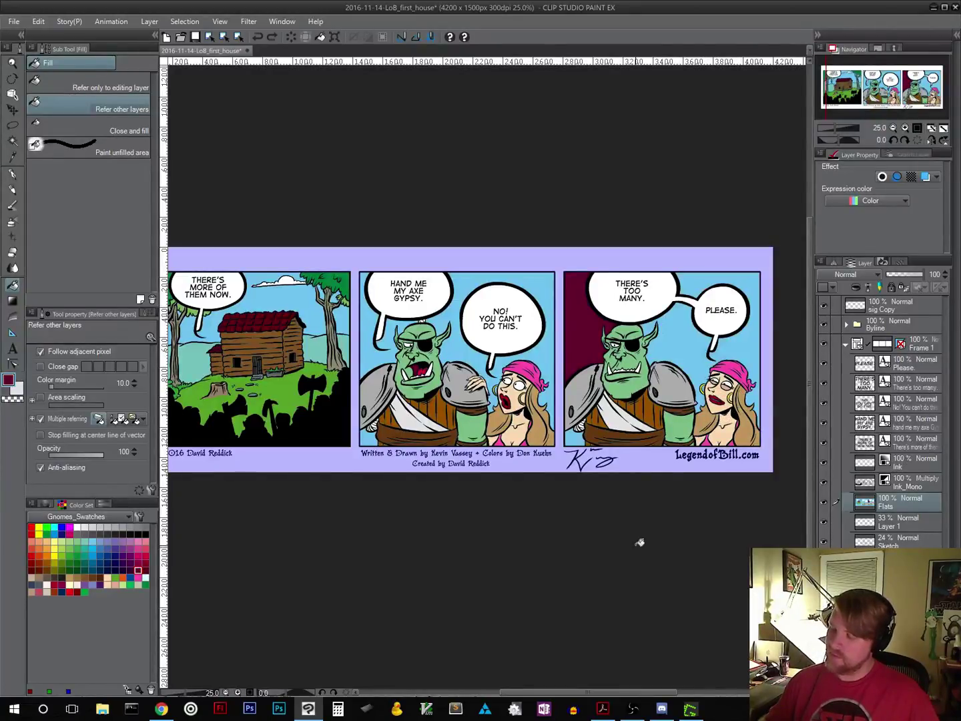
key(ctrl+z)
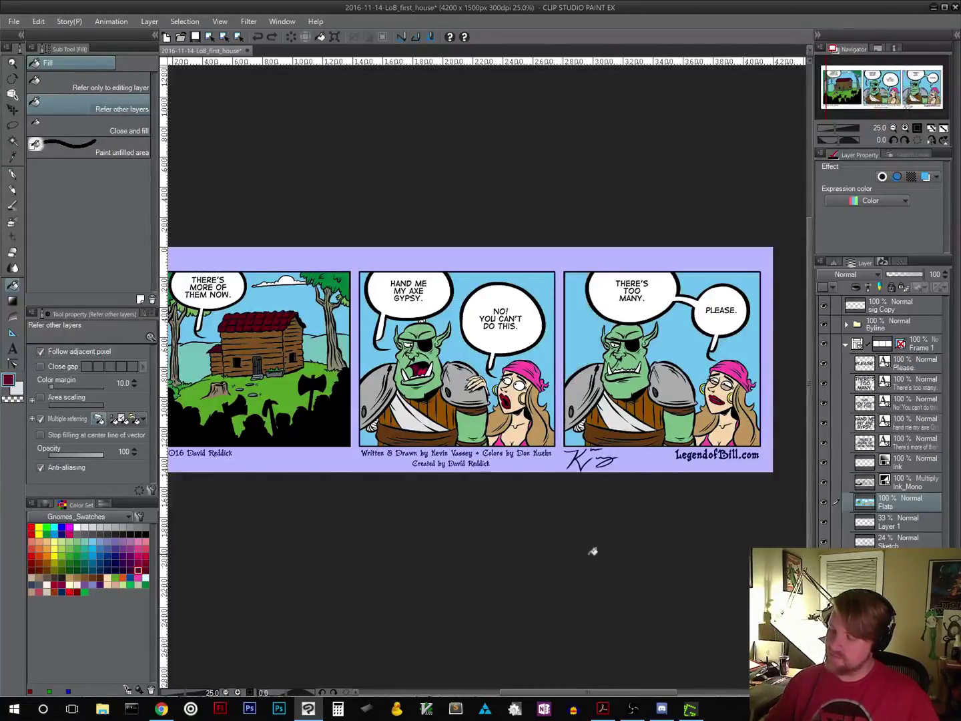
Step: Mix a warm grey with hue 31, luminosity 53% and saturation 6%, and test it on the background beside the second panel's orc
click(40, 577)
click(104, 506)
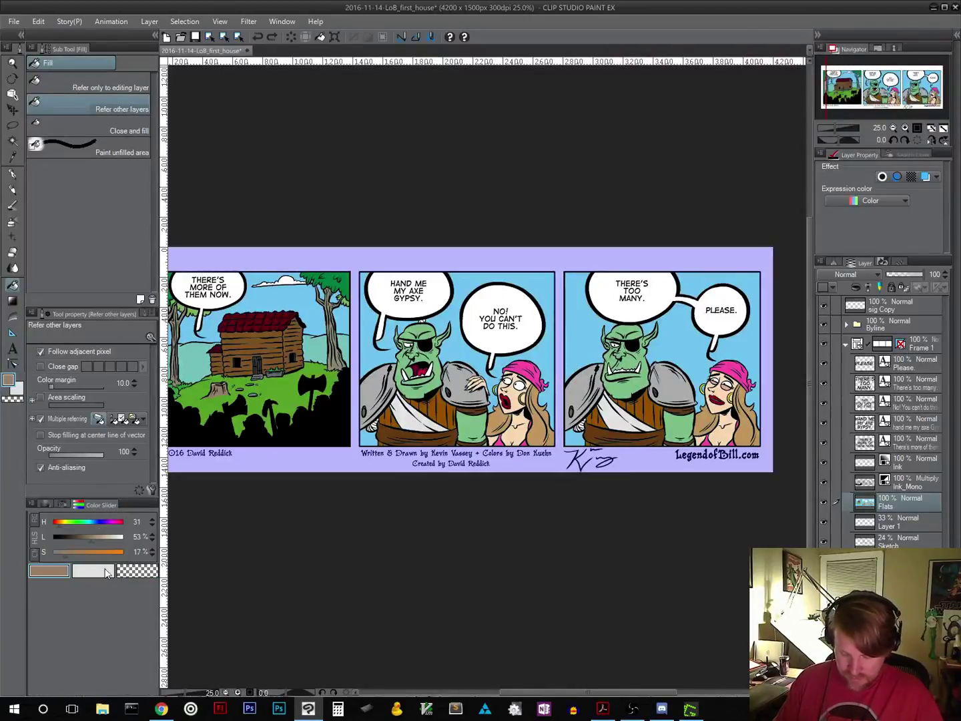
drag(63, 556, 57, 556)
click(371, 354)
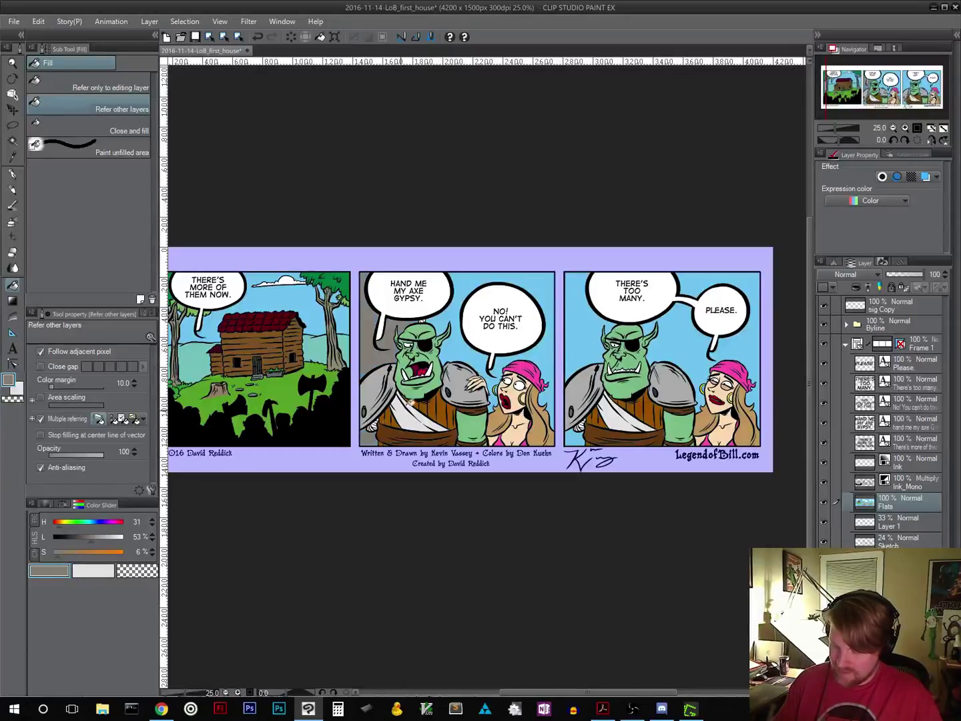
click(411, 403)
key(ctrl+z)
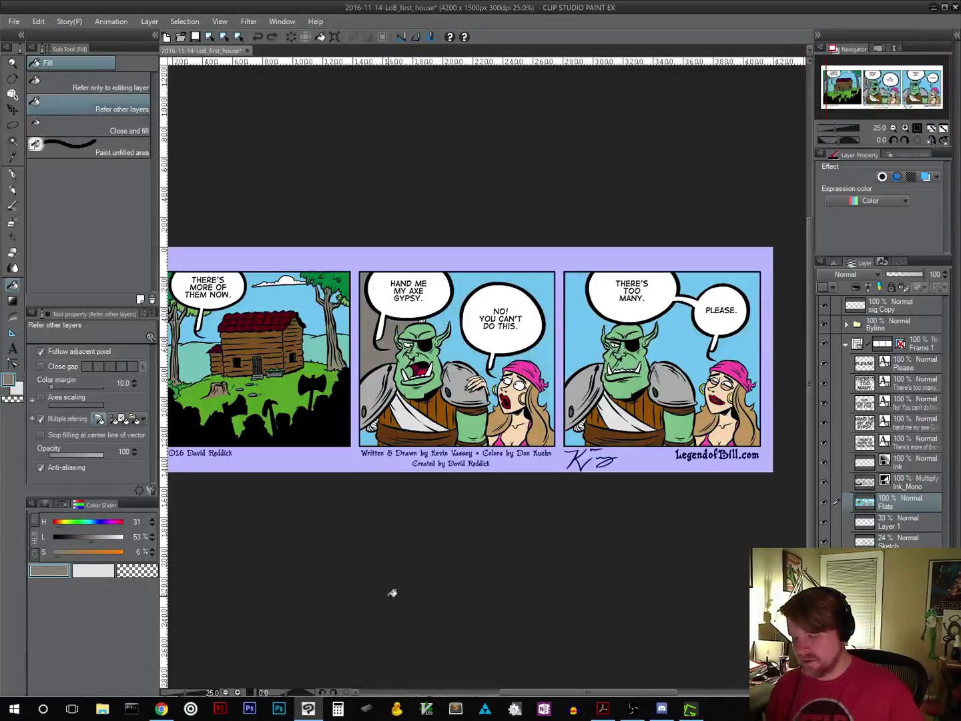
Step: Lower the grey's luminosity to 28% and fill the backgrounds of the second and third panels with it
drag(87, 541, 72, 541)
click(373, 357)
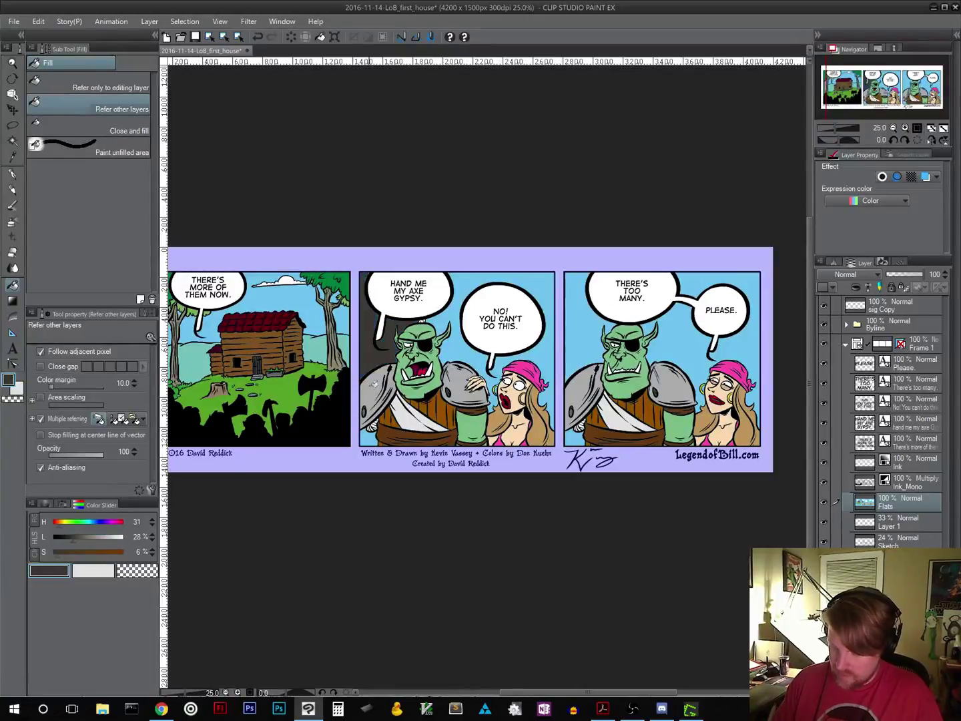
click(537, 363)
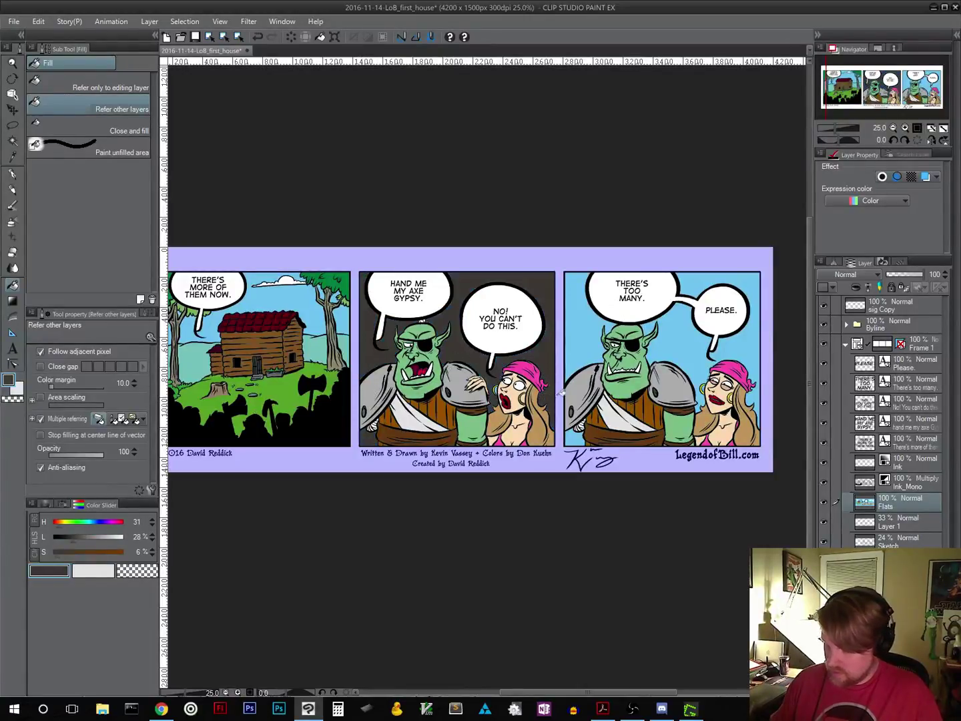
click(598, 360)
click(671, 346)
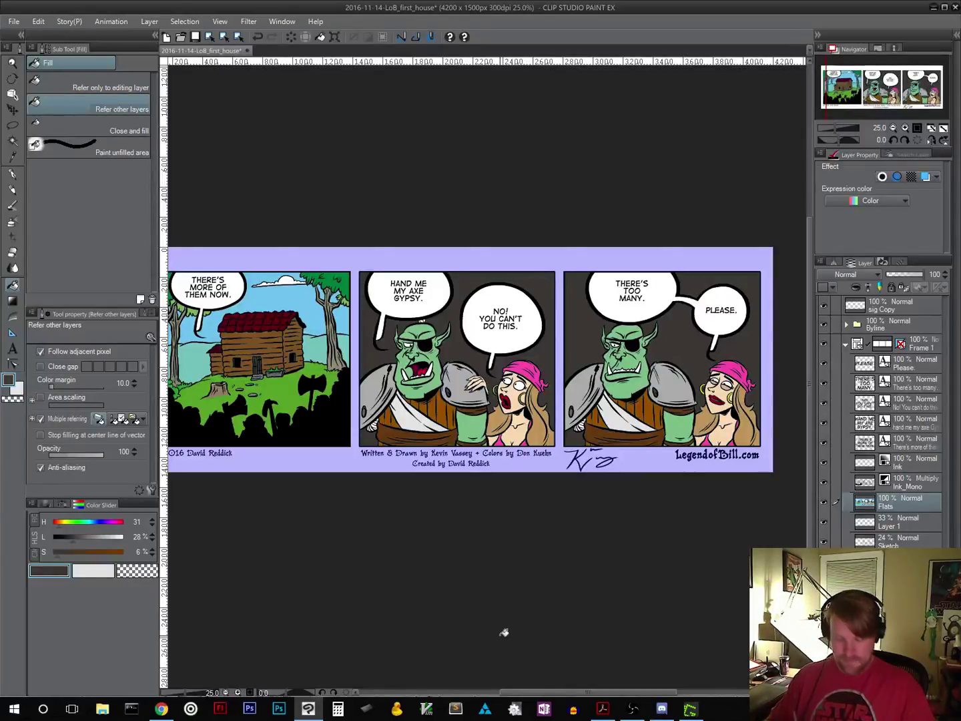
Step: Raise the colour's saturation to 36%, fill the third panel's background with the resulting dark brown, and save the file
drag(57, 556, 79, 556)
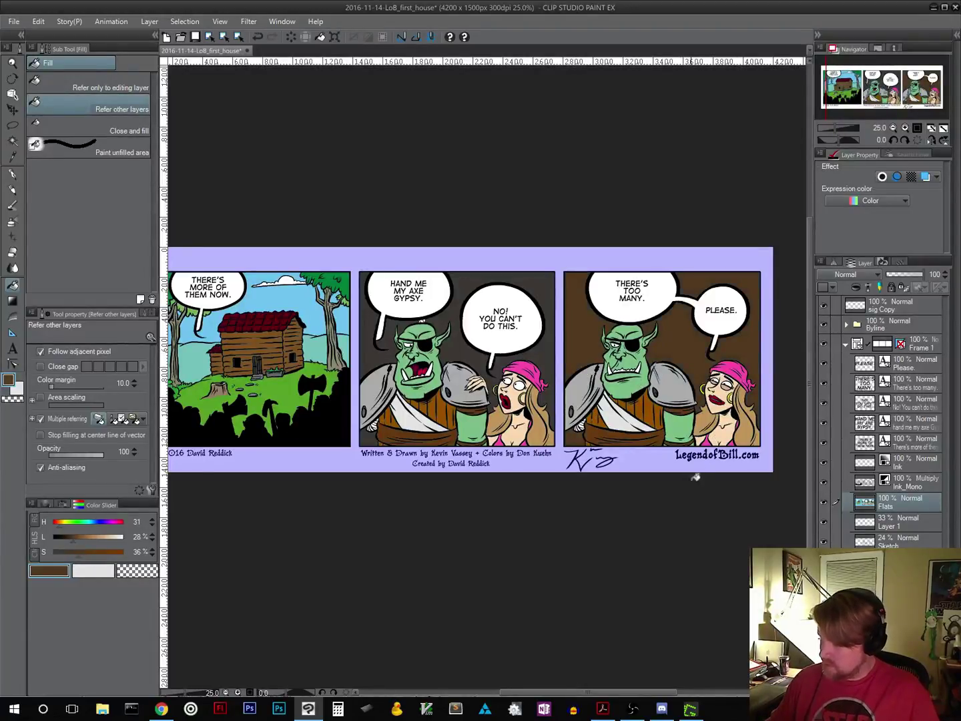
scroll(711, 408, up, 1)
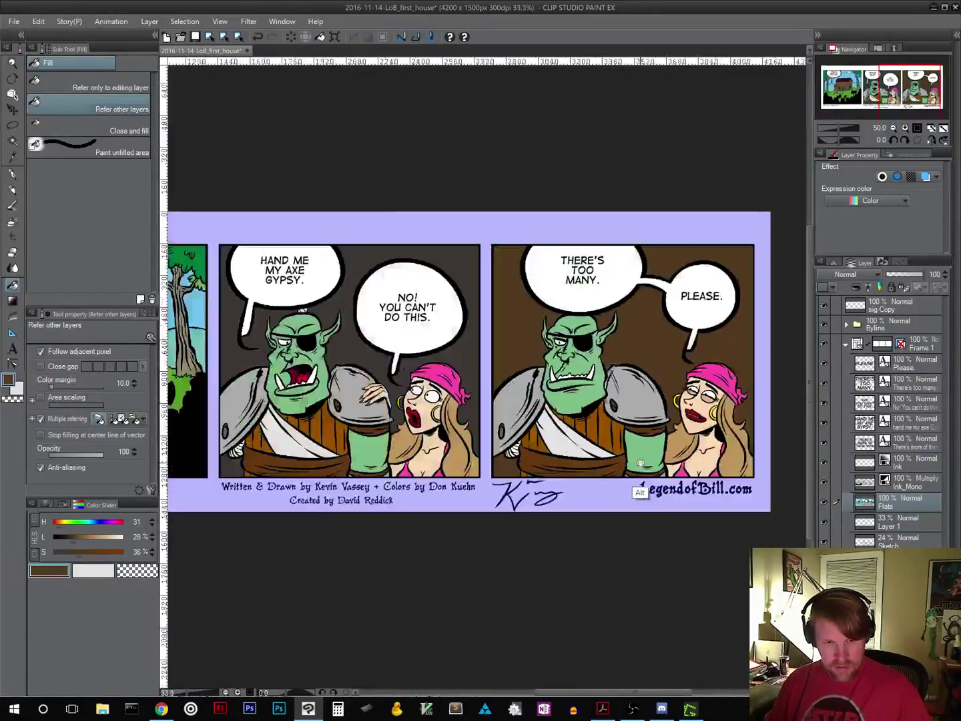
scroll(642, 465, down, 1)
scroll(639, 471, down, 1)
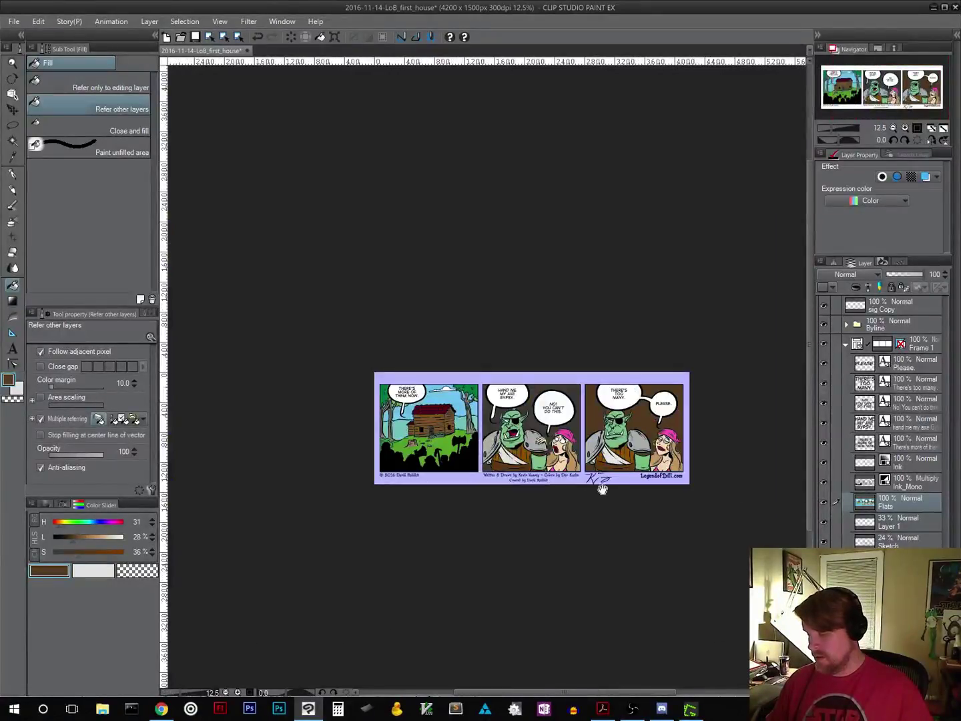
scroll(602, 494, up, 1)
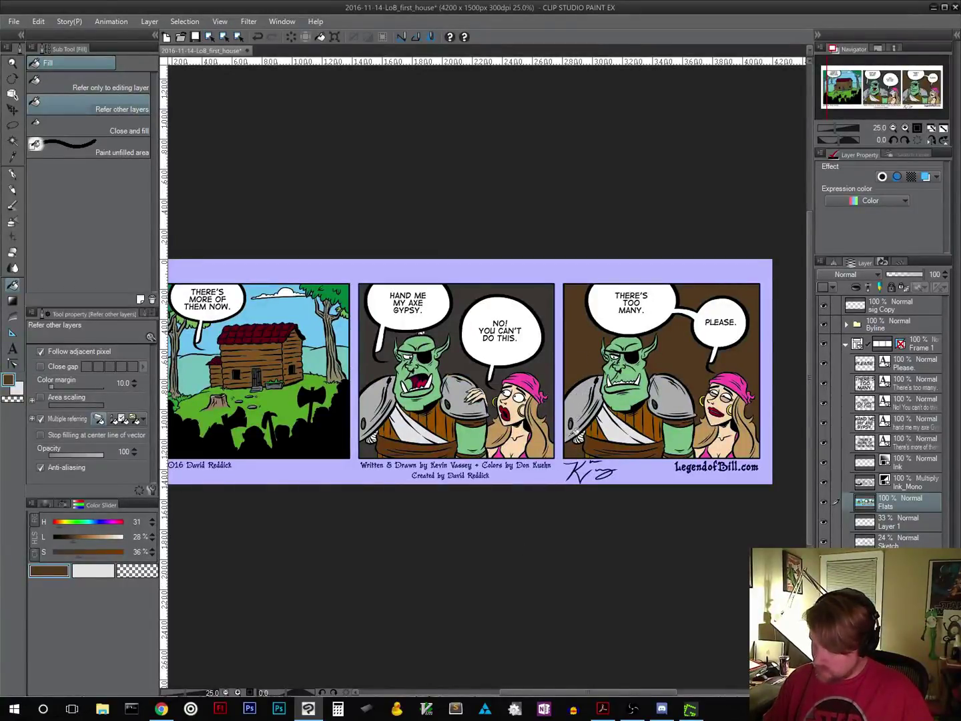
drag(553, 491, 533, 569)
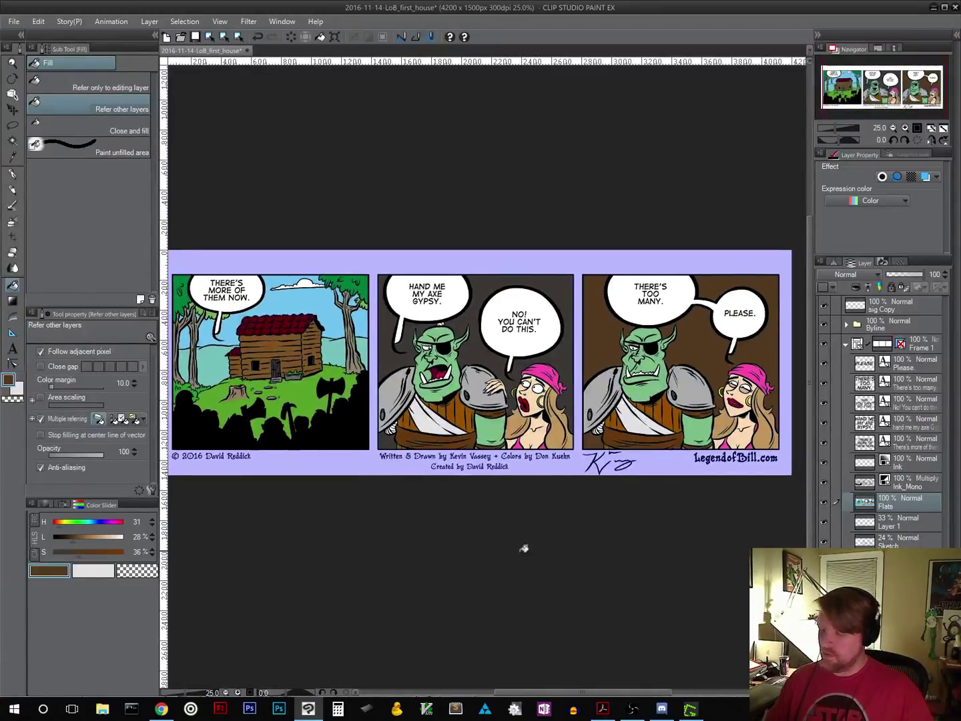
click(195, 38)
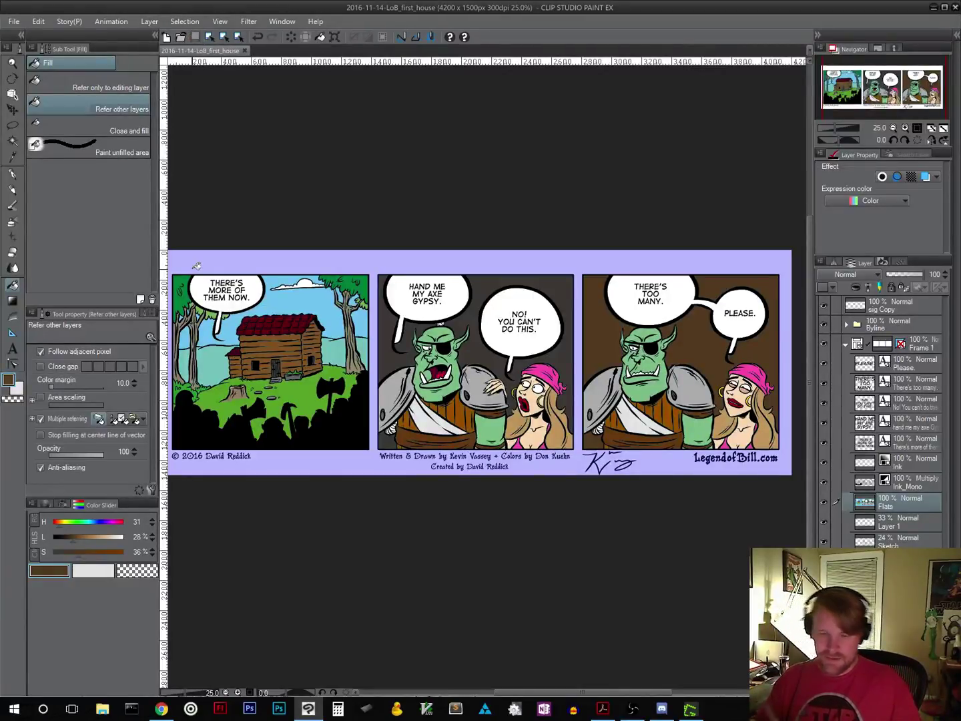
Step: Auto-select the first panel's blue sky on Flats, copy it to a new layer with transparent pixels locked, and clear the selection
click(12, 142)
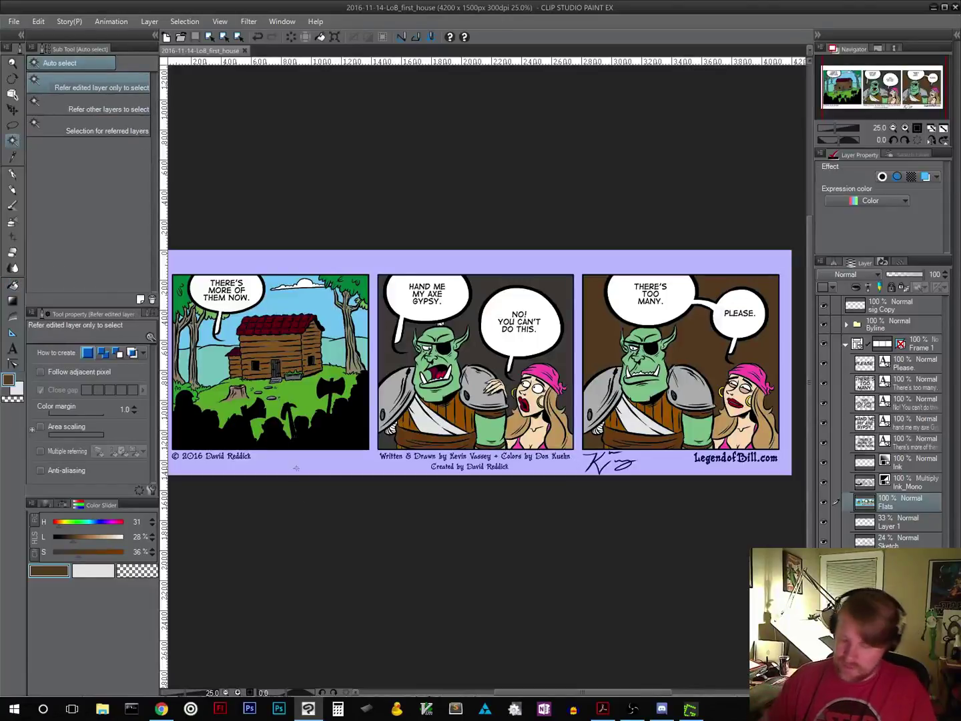
drag(315, 527, 417, 560)
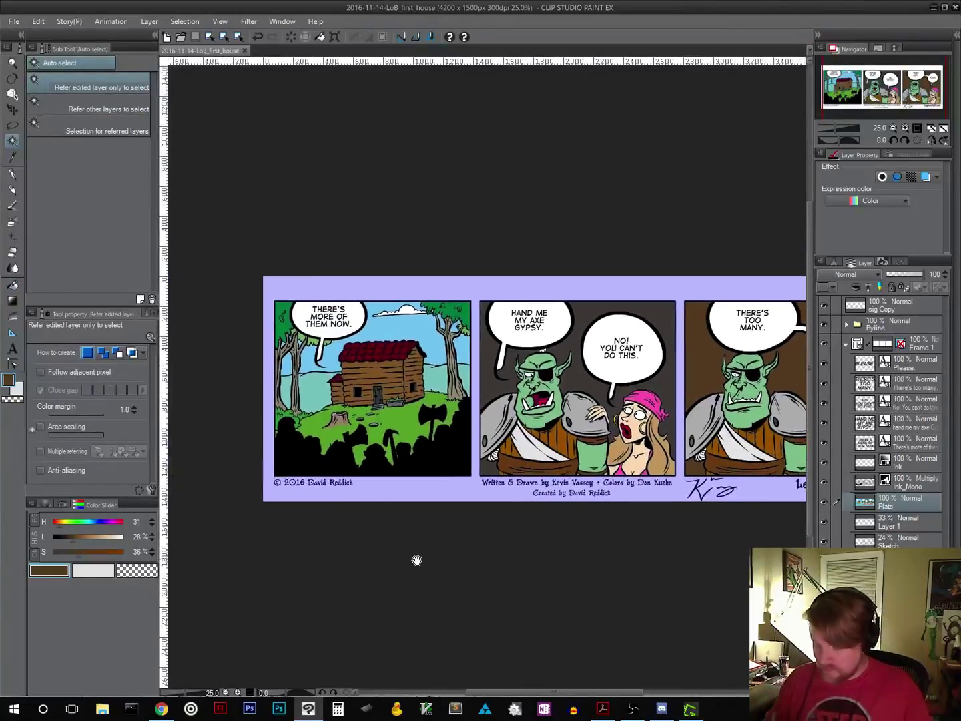
click(397, 327)
drag(498, 581, 461, 568)
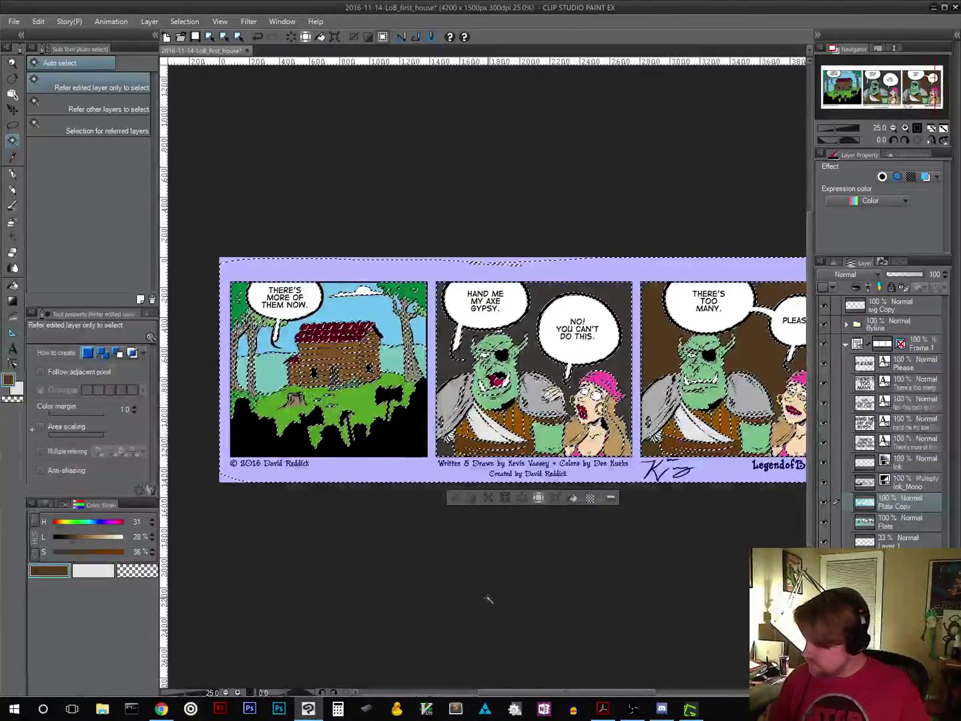
key(ctrl+c)
key(ctrl+v)
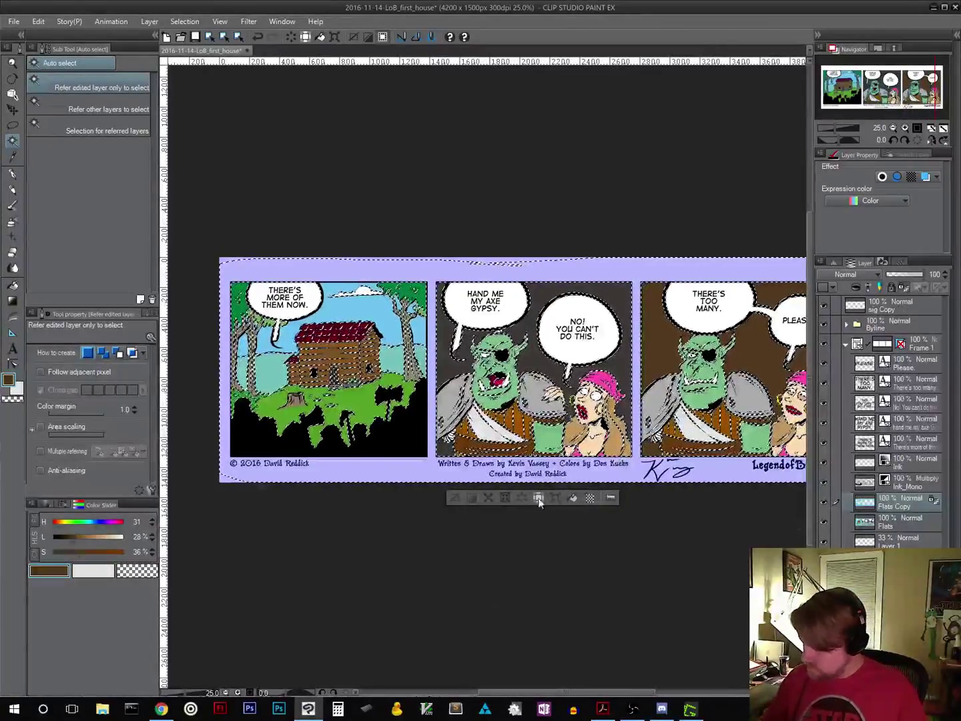
key(ctrl+d)
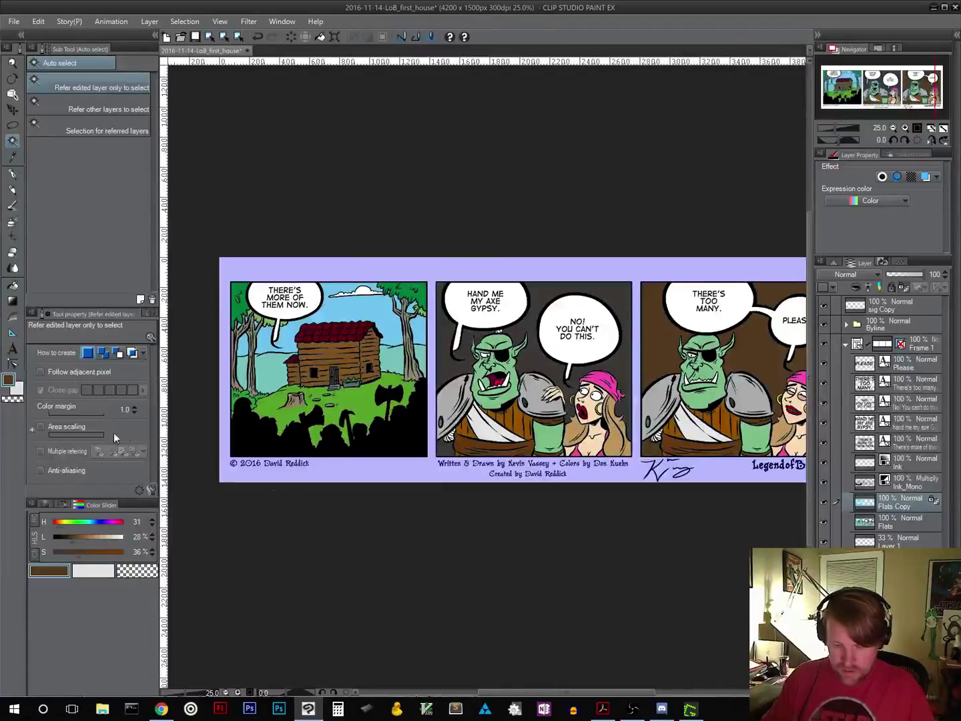
Step: Sample the sky blue and apply a foreground-to-transparent Screen gradient down the first panel's sky, undoing the long first attempt for a shorter one
key(g)
alt+click(368, 304)
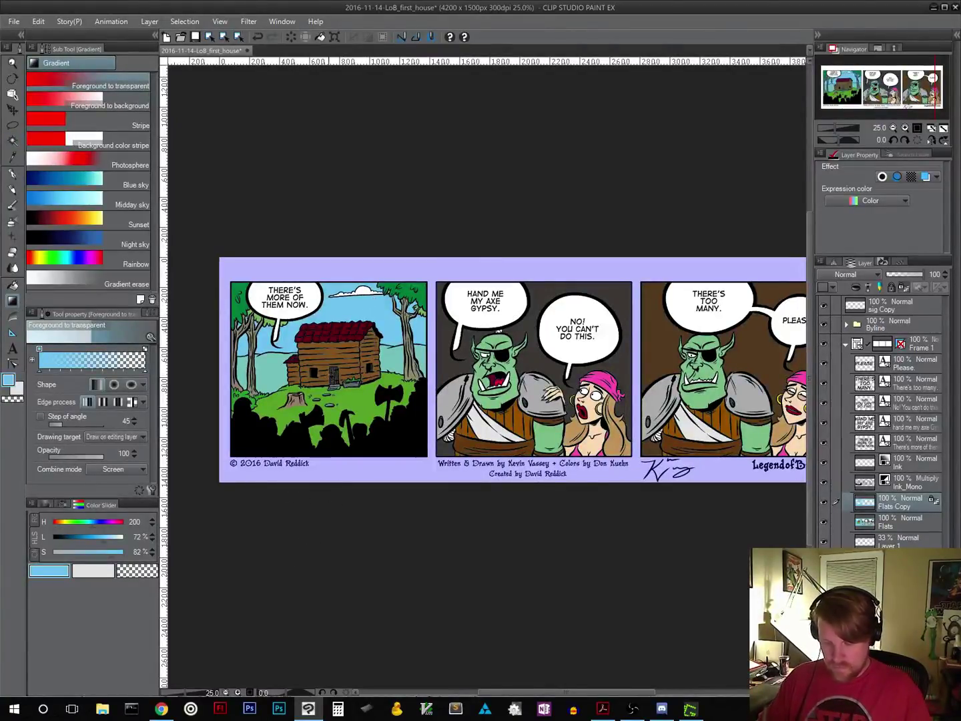
drag(338, 251, 326, 460)
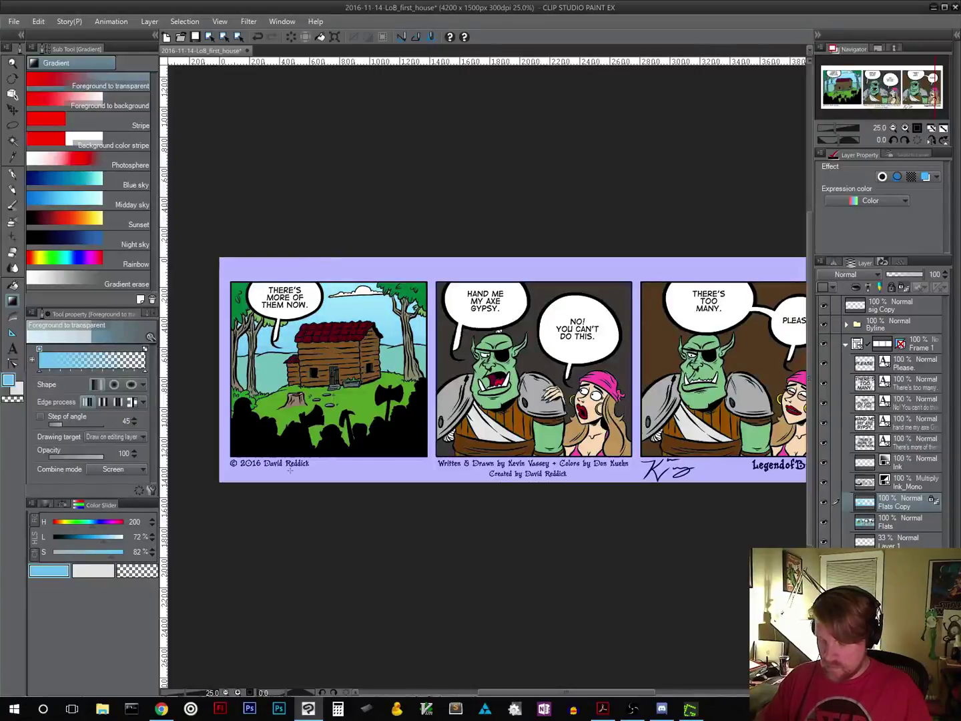
key(ctrl+z)
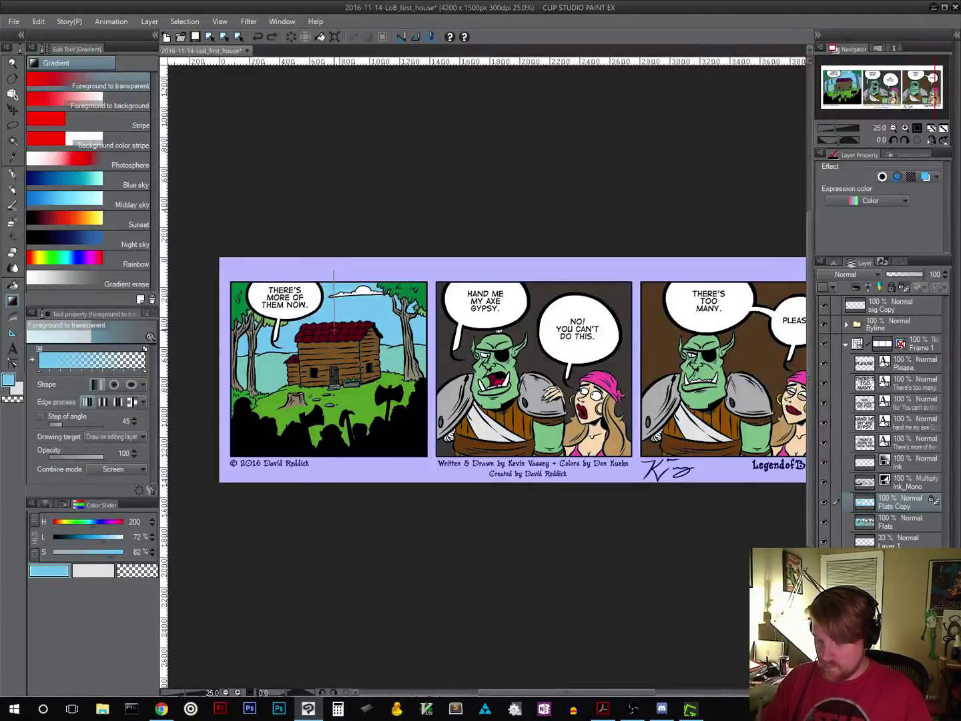
Step: Set the gradient's combine mode to Multiply, shade the first panel's sky upward from the horizon, and save the file
click(131, 472)
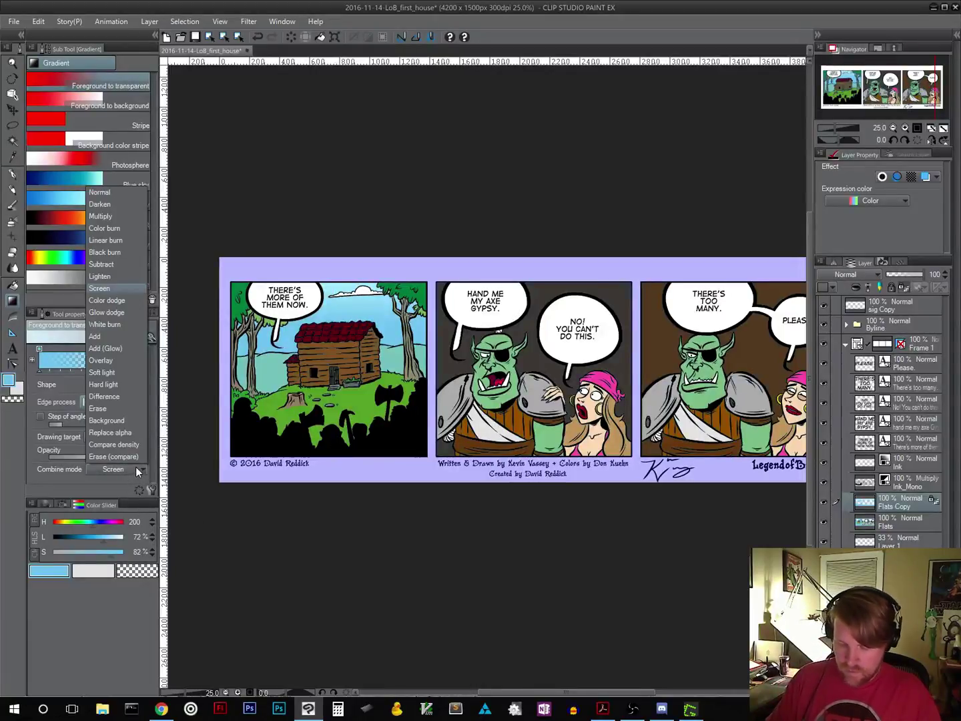
click(120, 219)
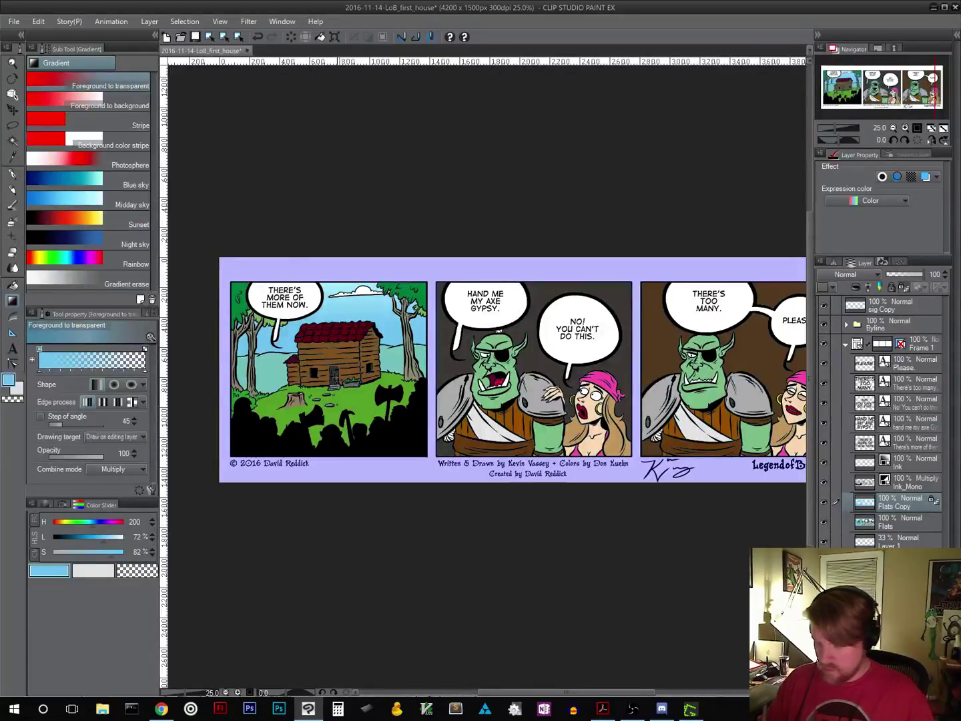
drag(335, 375, 335, 317)
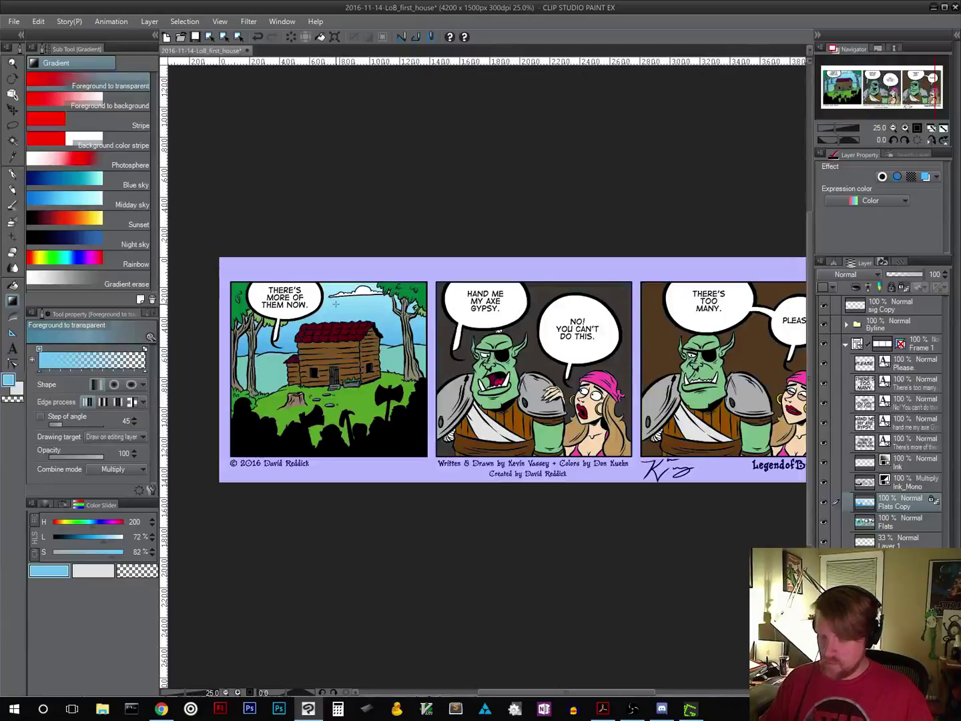
click(195, 38)
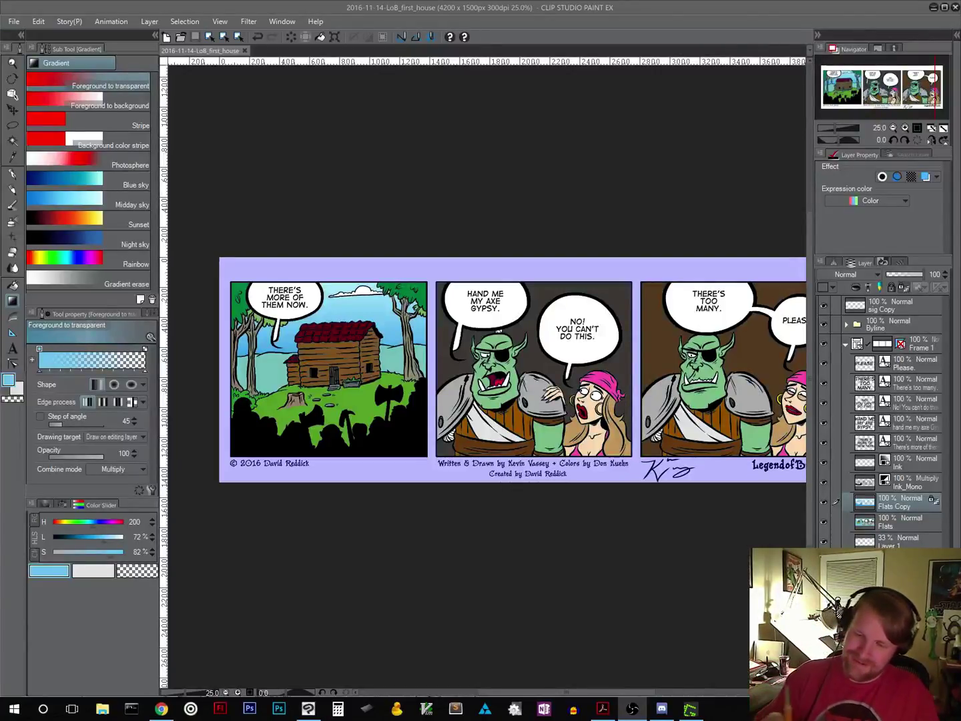
Step: Auto-select the first panel's green grass on Flats, copy it to a new layer, clear the selection, and lock the new layer's transparent pixels
click(18, 143)
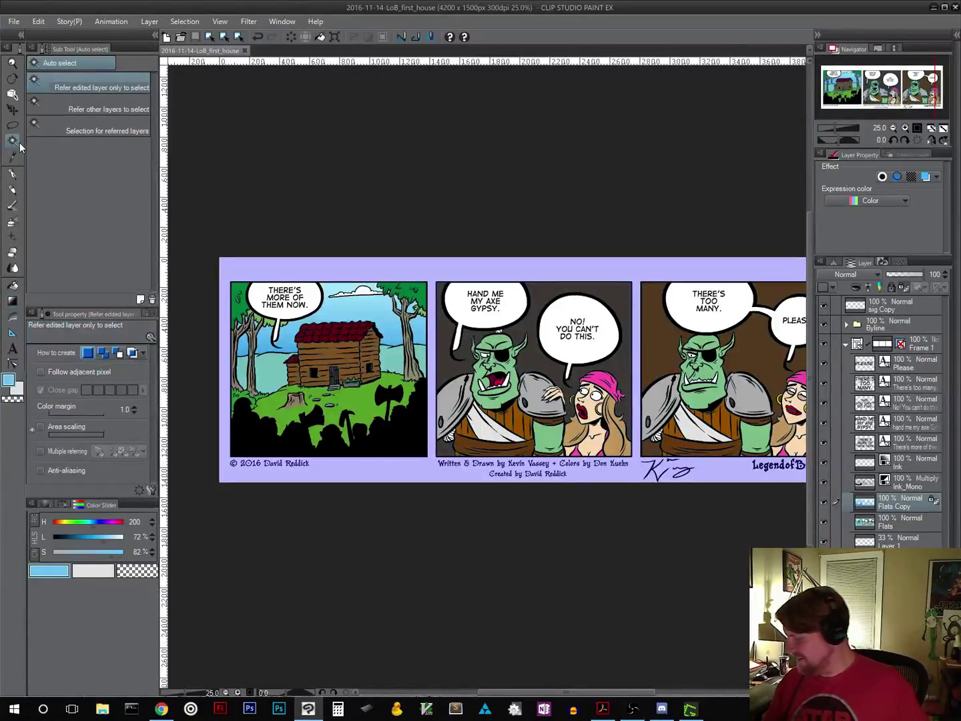
click(908, 530)
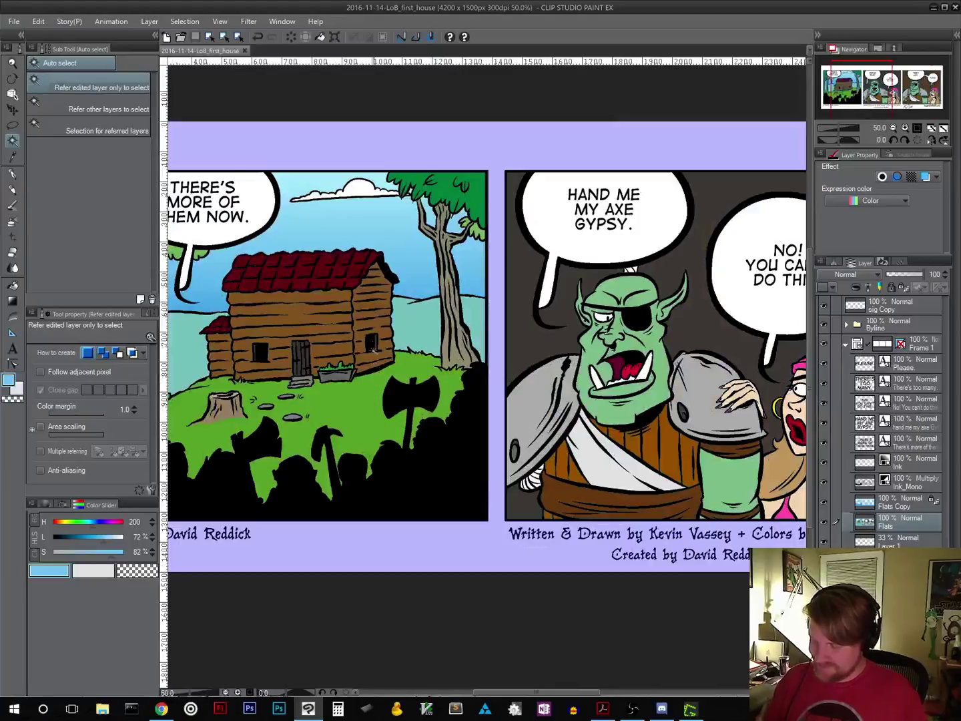
click(374, 369)
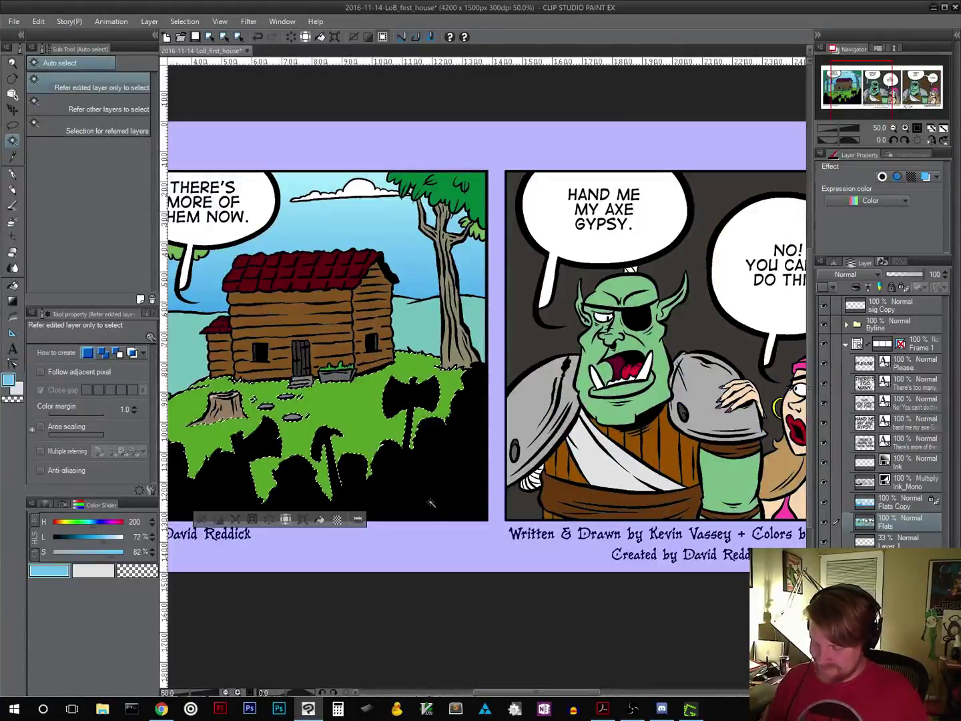
drag(457, 513, 573, 517)
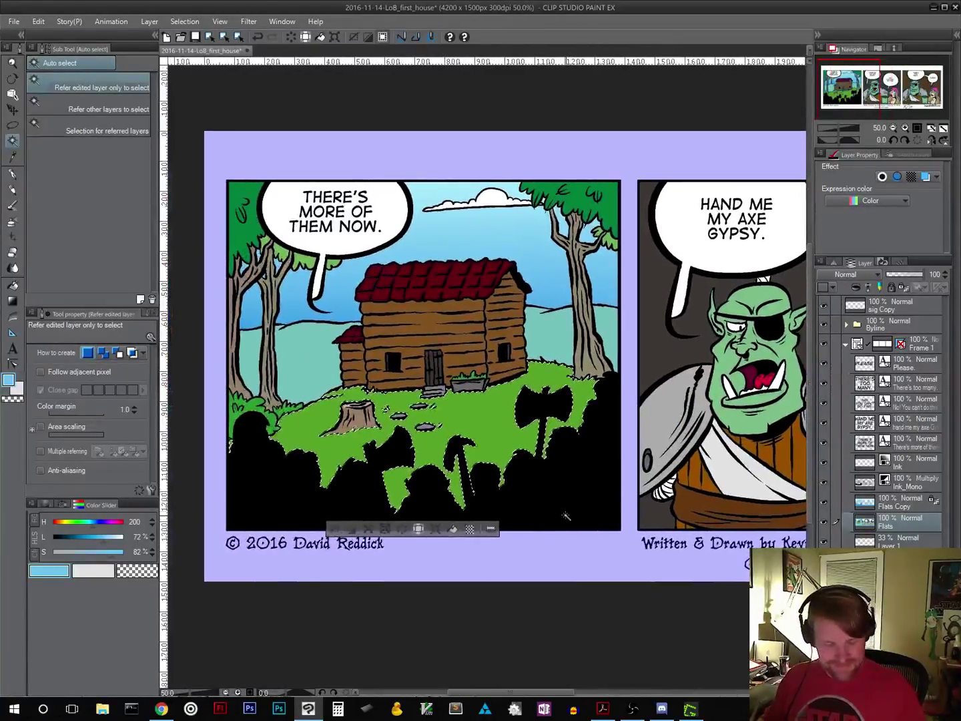
key(ctrl+c)
key(ctrl+v)
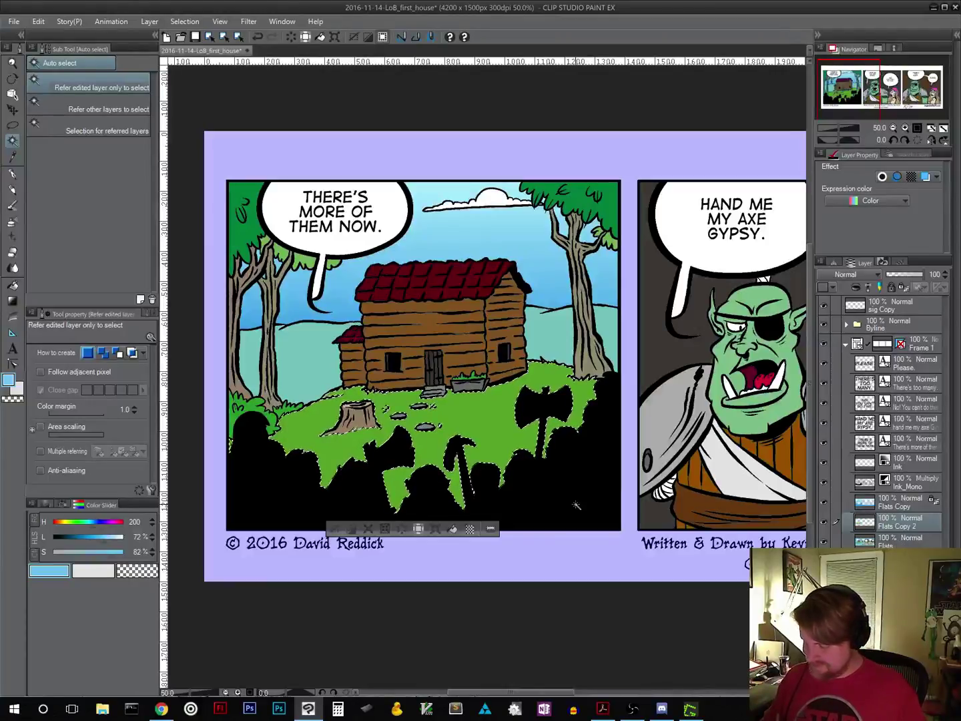
key(ctrl+d)
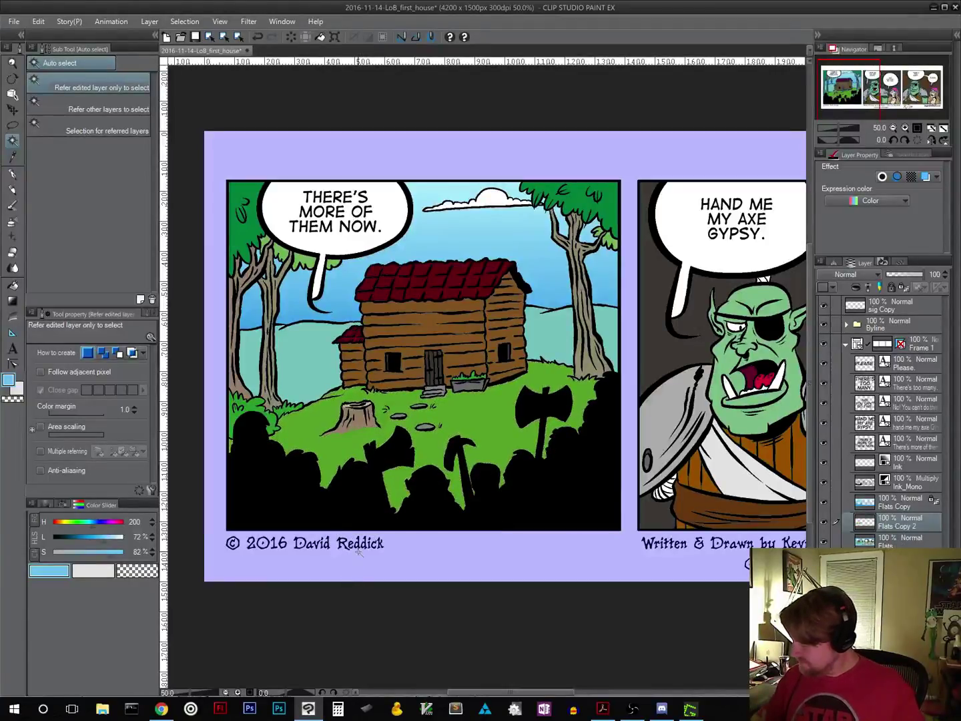
click(902, 288)
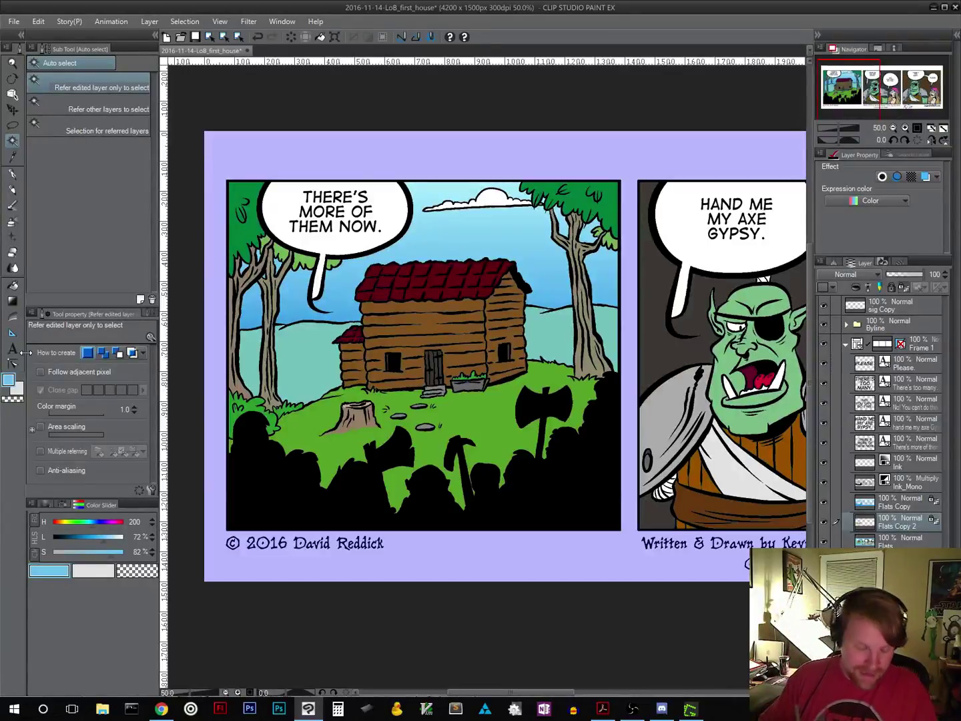
Step: Shade the grass with Multiply gradients in its sampled green, replacing the diagonal one from the stump with one starting near the right tree
click(20, 303)
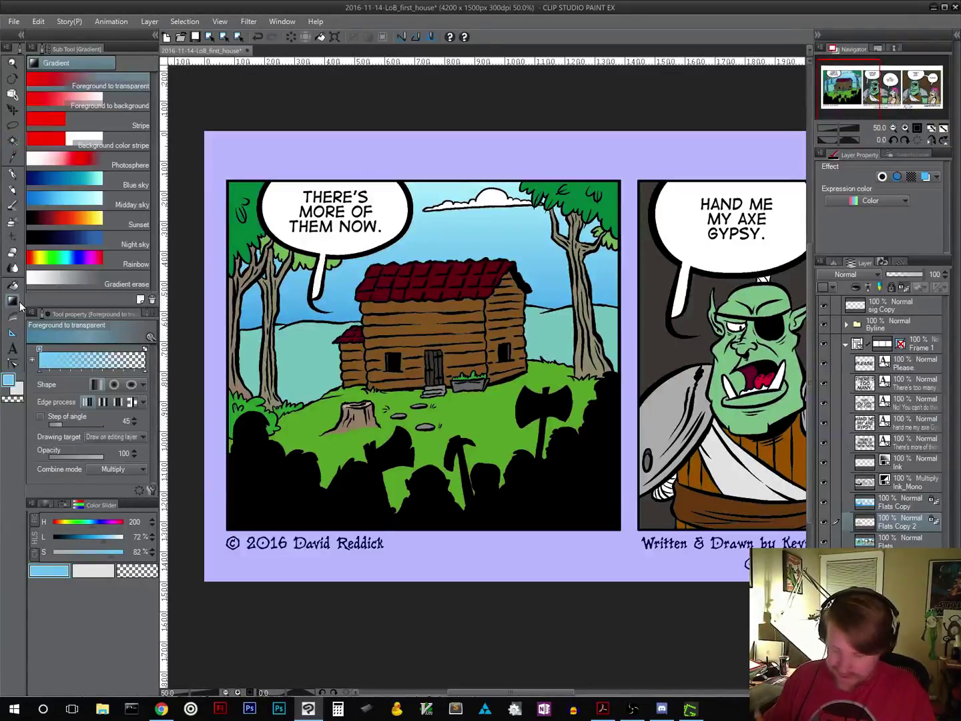
alt+click(319, 419)
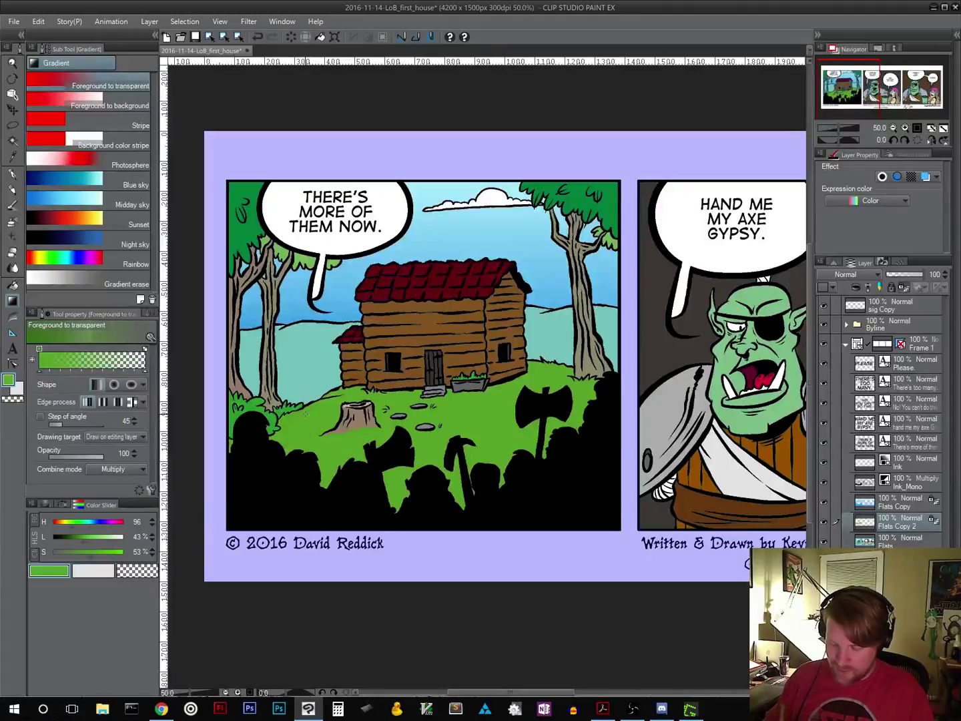
drag(431, 555, 429, 559)
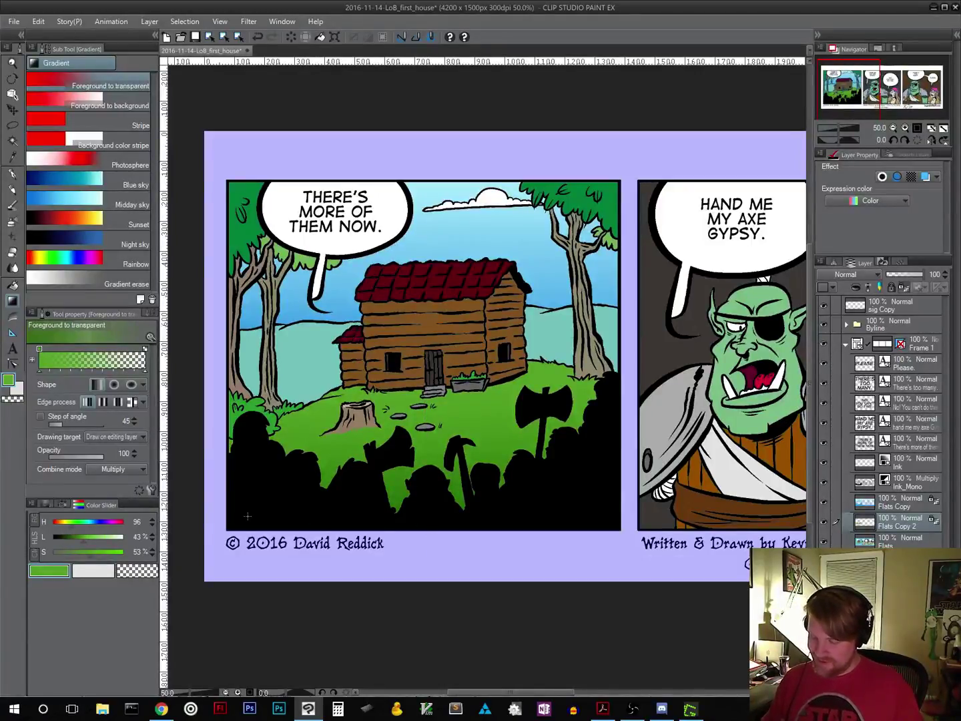
drag(344, 411, 246, 516)
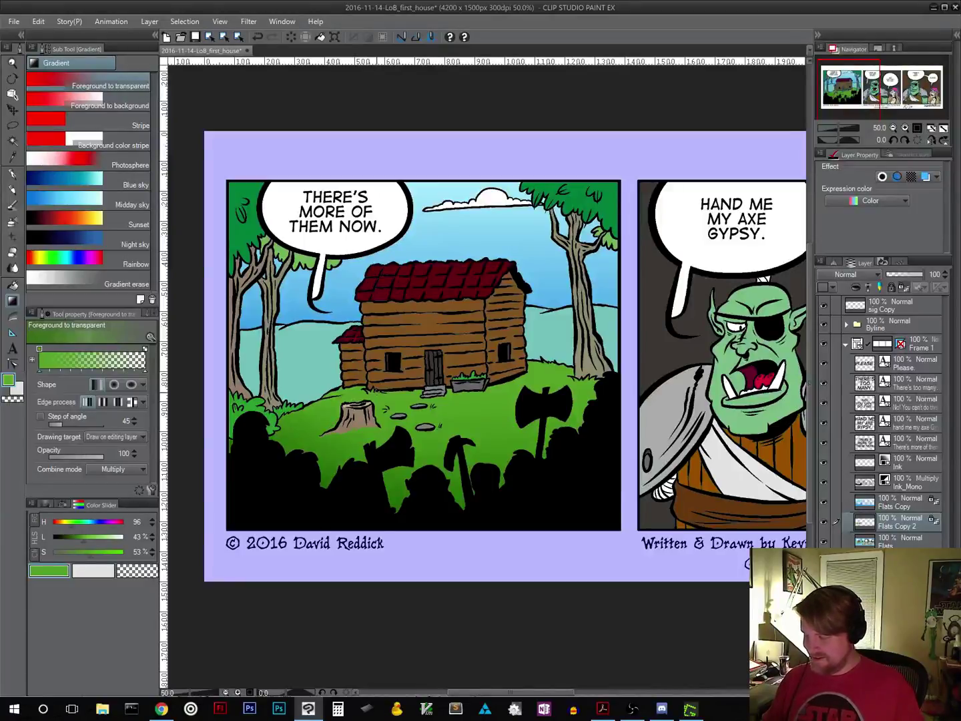
key(ctrl+z)
drag(573, 399, 363, 621)
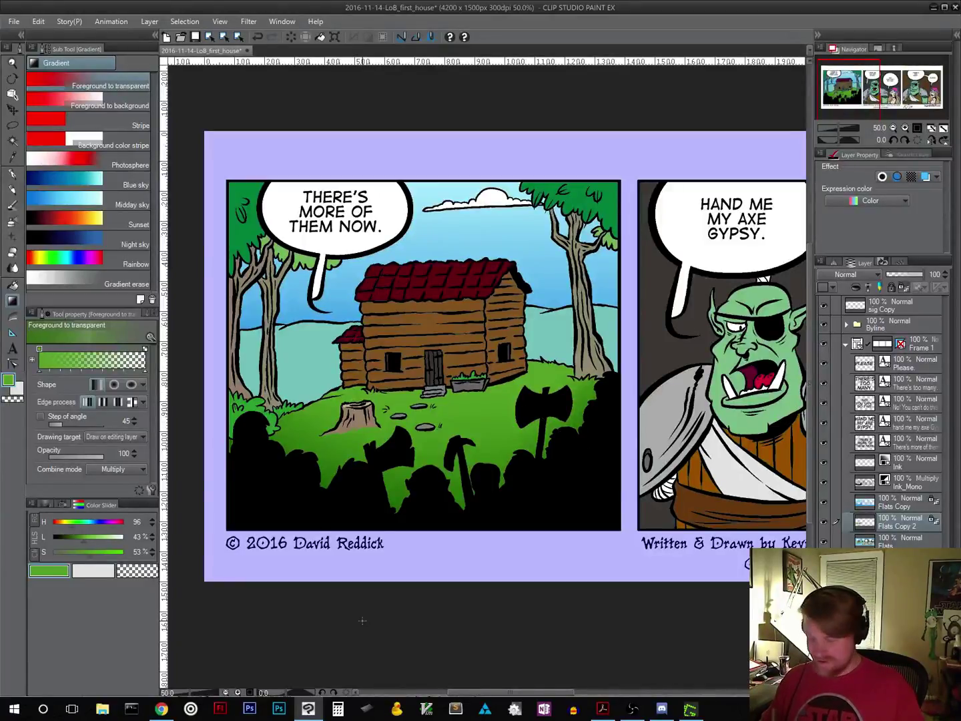
Step: Undo the last gradient and lighten the upper part of the grass in the first panel with a Screen-mode foreground-to-transparent gradient
key(ctrl+z)
click(136, 468)
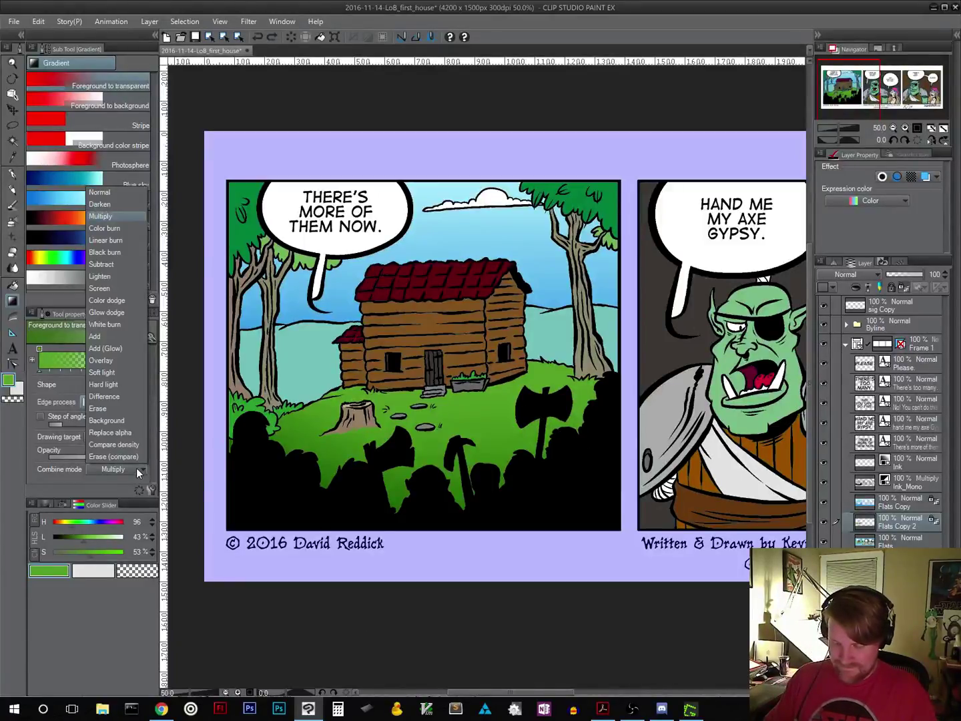
click(120, 288)
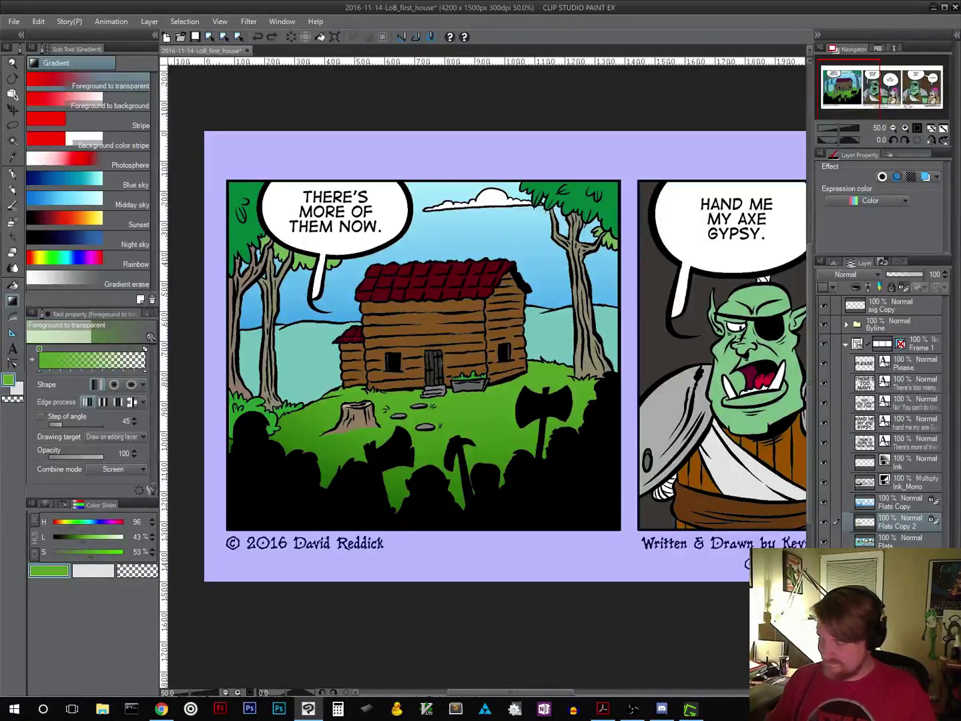
drag(475, 233, 456, 413)
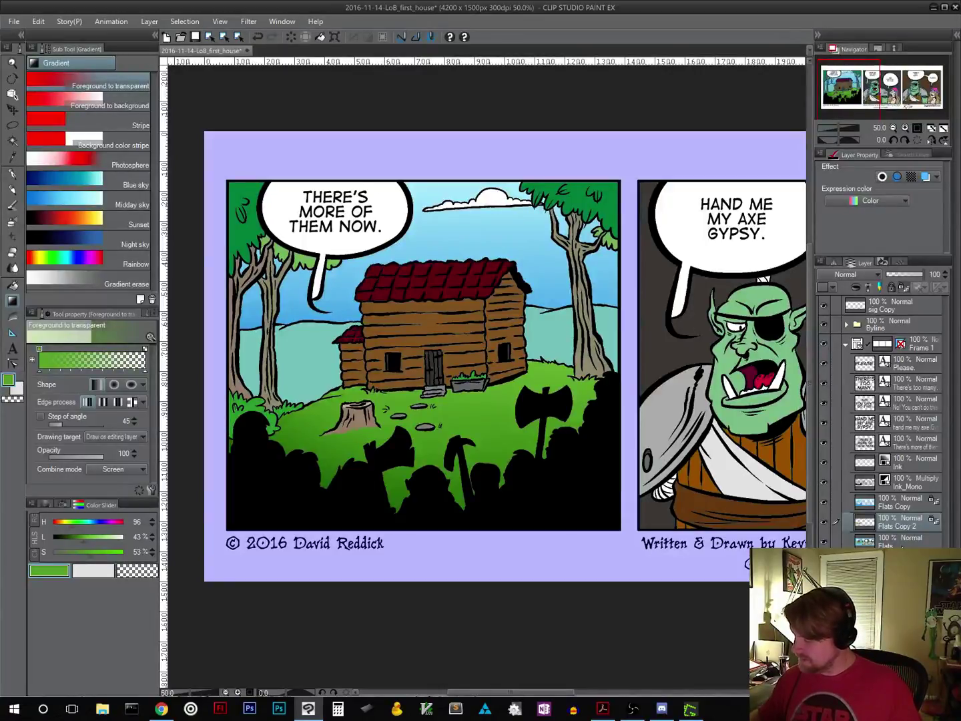
Step: Sample the cabin wall's brown and auto-select all the brown wall areas on the Flats layer
click(898, 540)
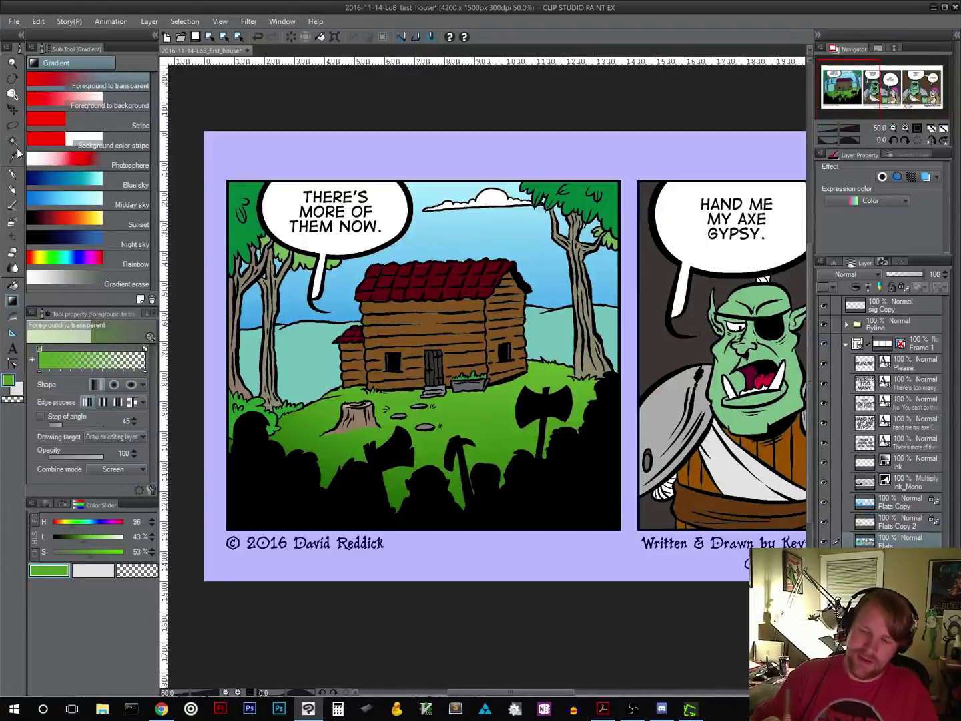
click(17, 158)
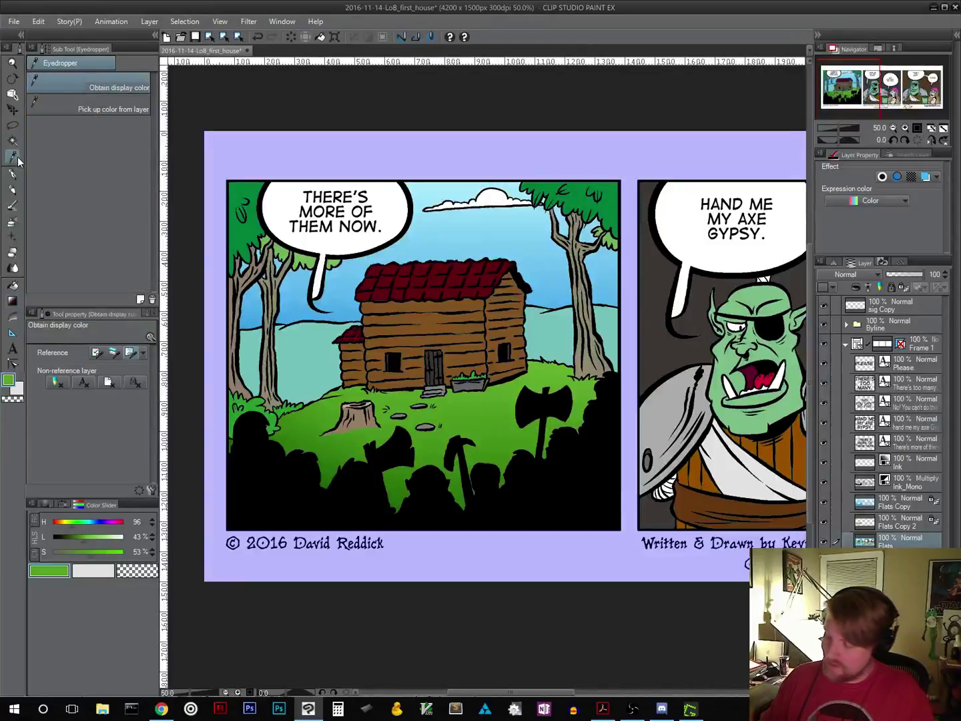
click(423, 334)
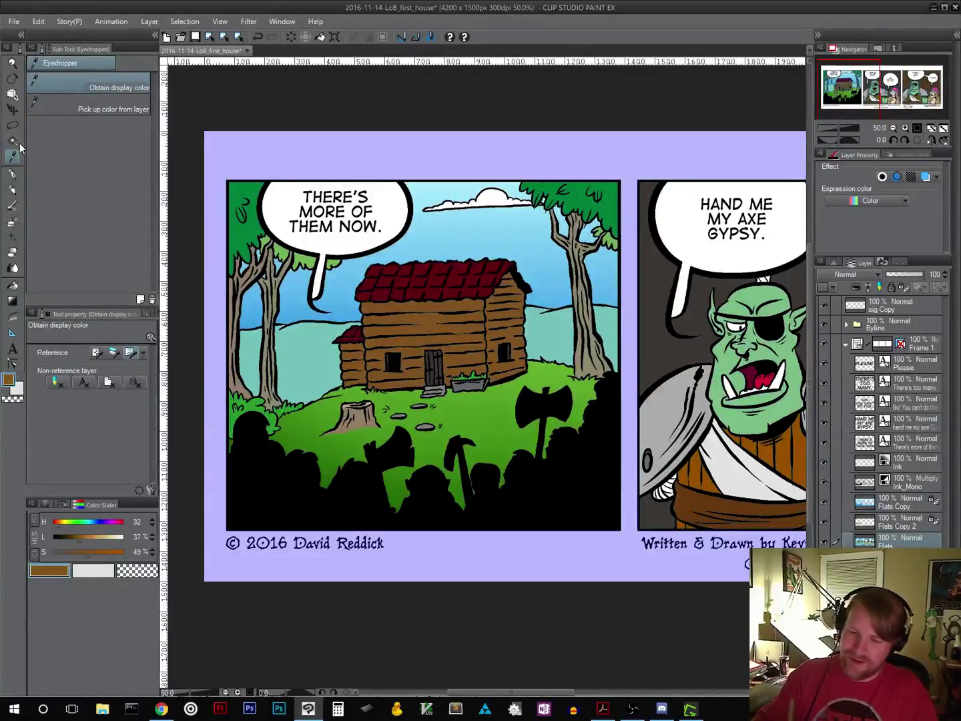
click(13, 142)
click(430, 336)
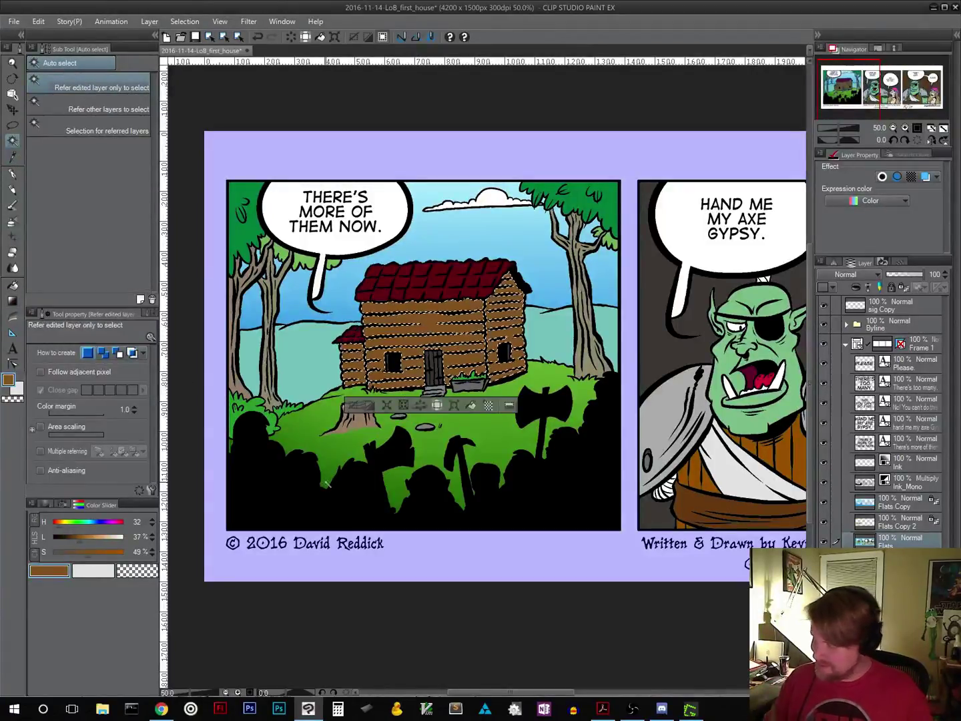
Step: Copy the selected cabin walls to their own layer, lock its transparent pixels and clear the selection
key(ctrl+c)
key(ctrl+v)
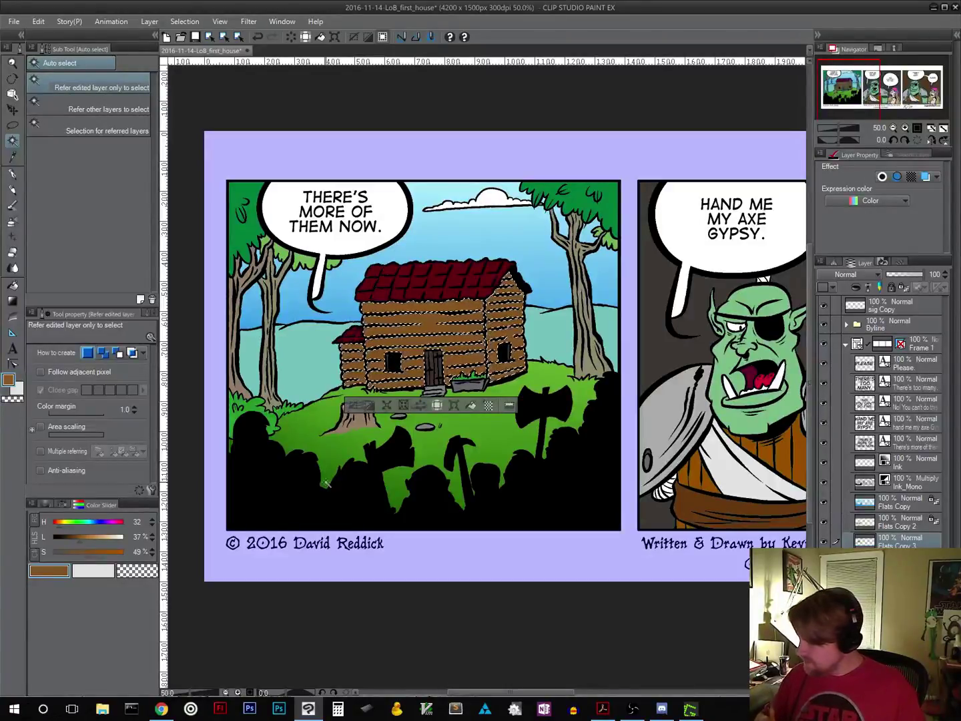
click(904, 287)
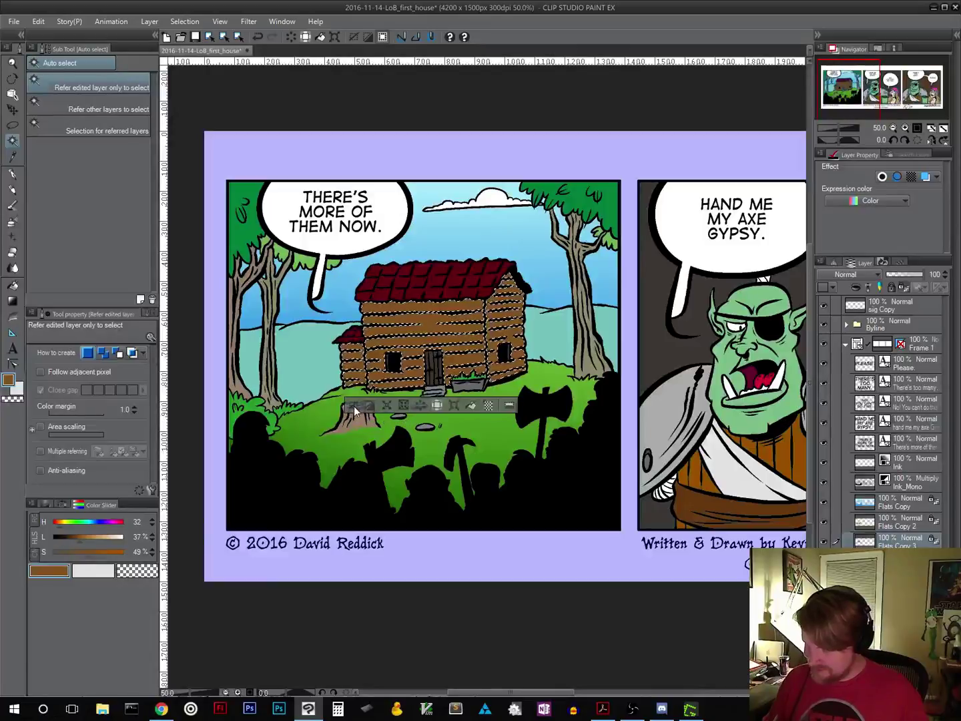
key(ctrl+d)
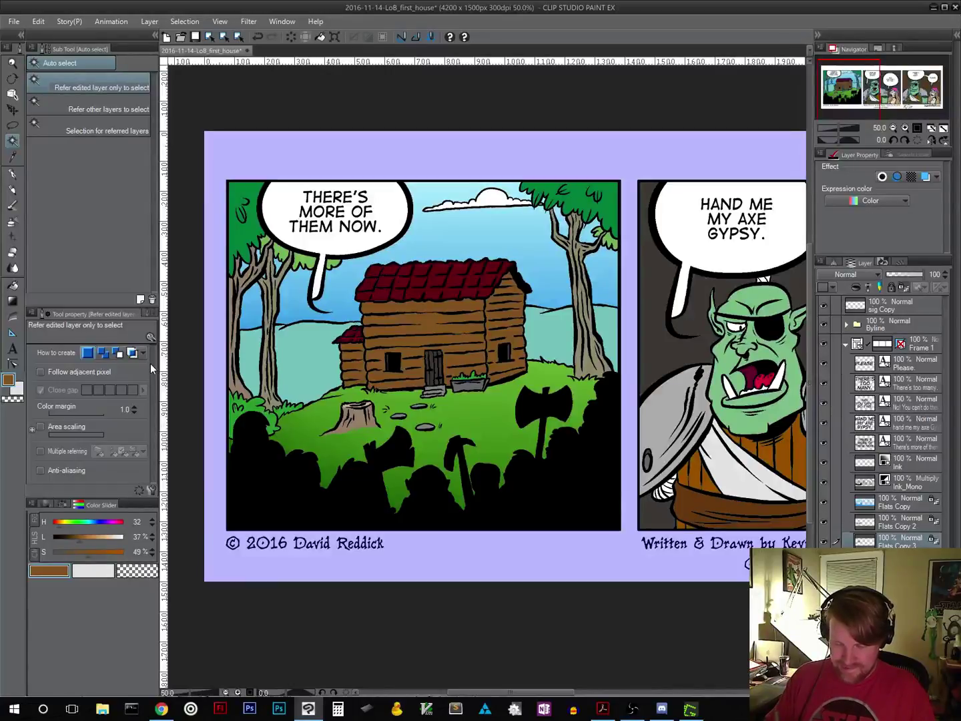
Step: Lighten the cabin walls from their right side with a short Screen-mode foreground-to-transparent gradient, replacing the first longer attempt
click(16, 303)
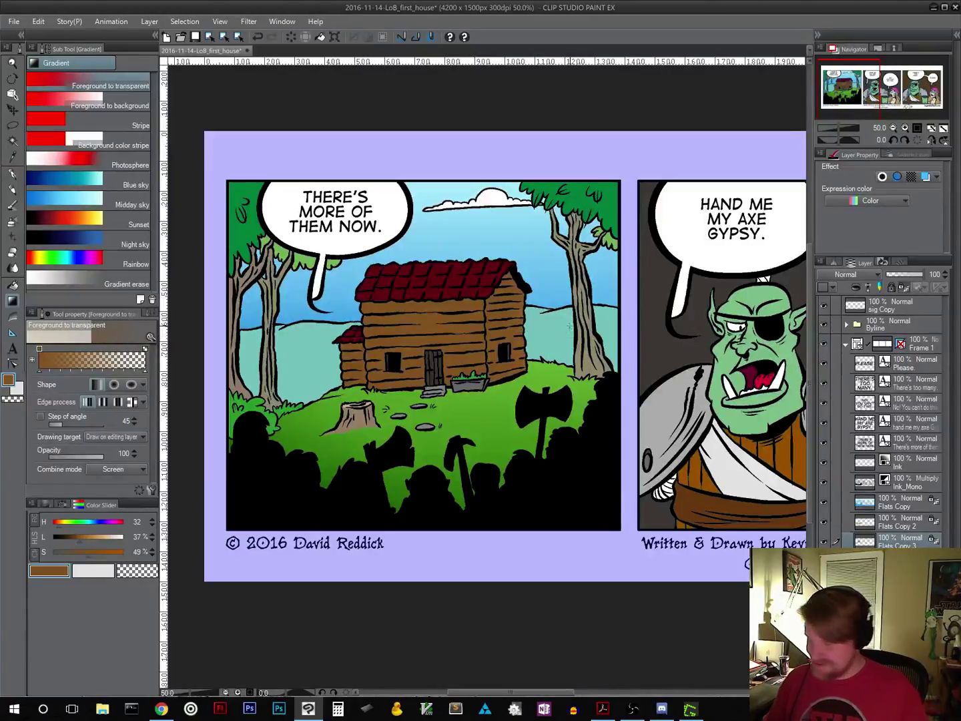
drag(565, 327, 410, 339)
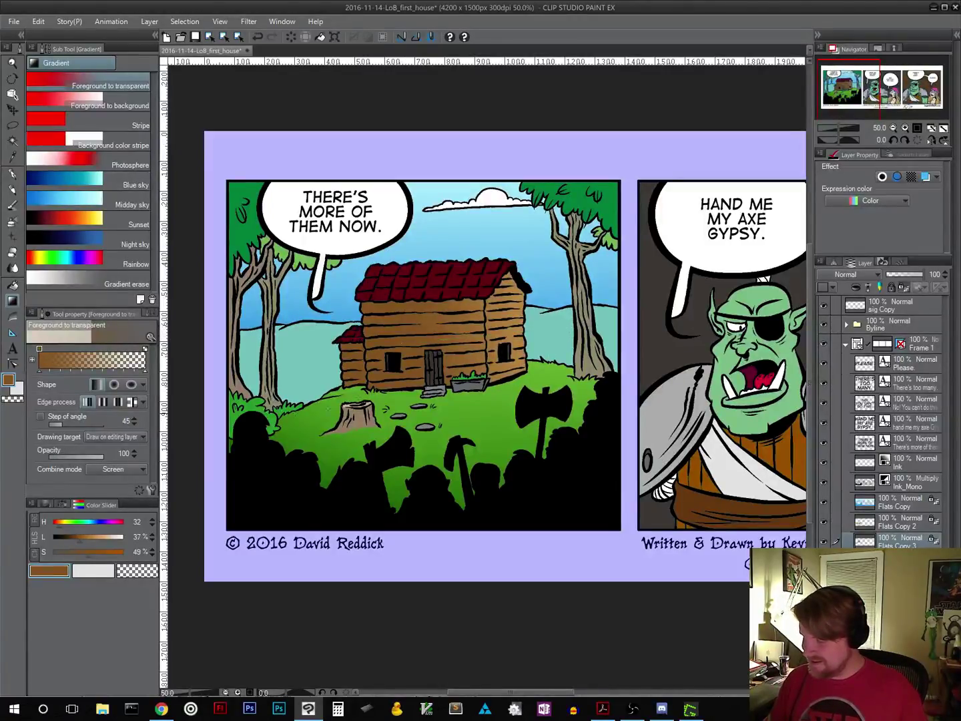
key(ctrl+z)
drag(567, 327, 467, 335)
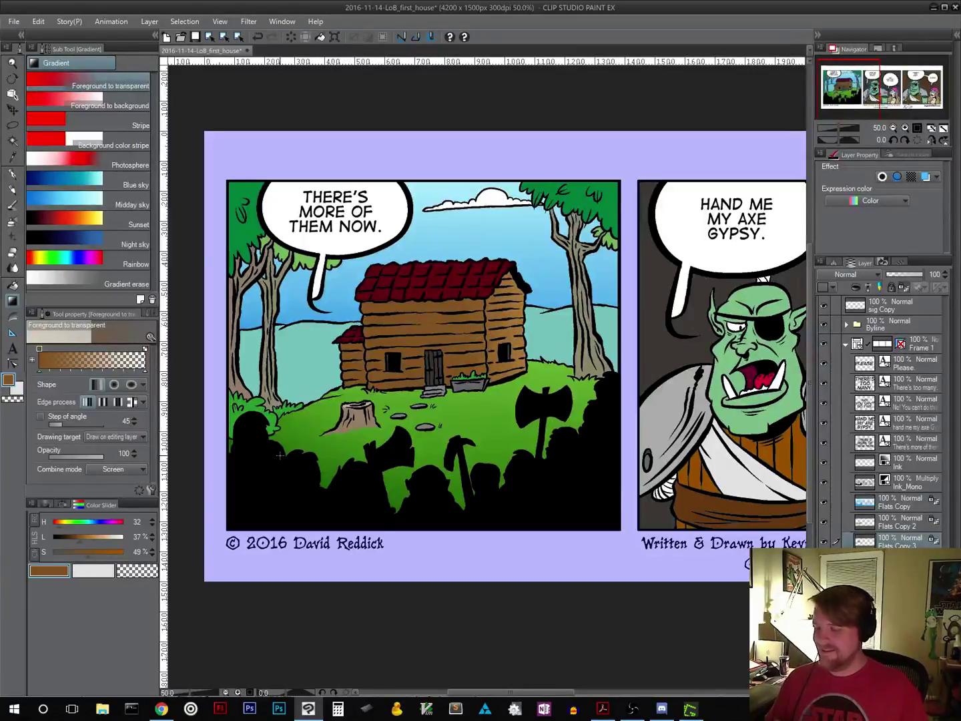
Step: Darken the left end of the cabin walls with a foreground-to-transparent gradient in Multiply mode
click(138, 470)
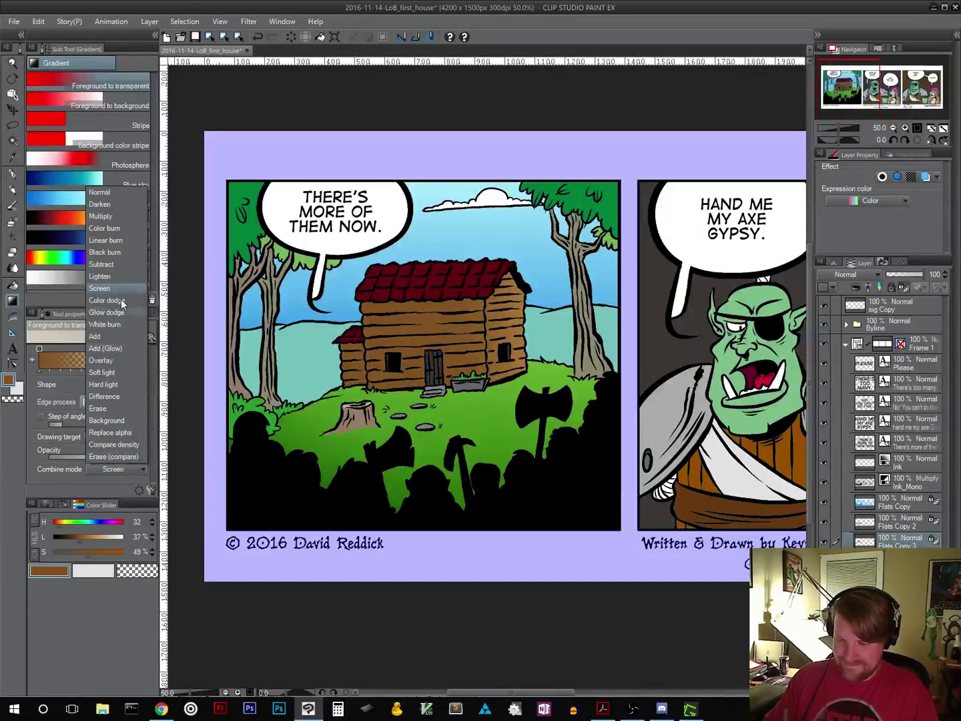
click(106, 216)
drag(311, 414, 310, 414)
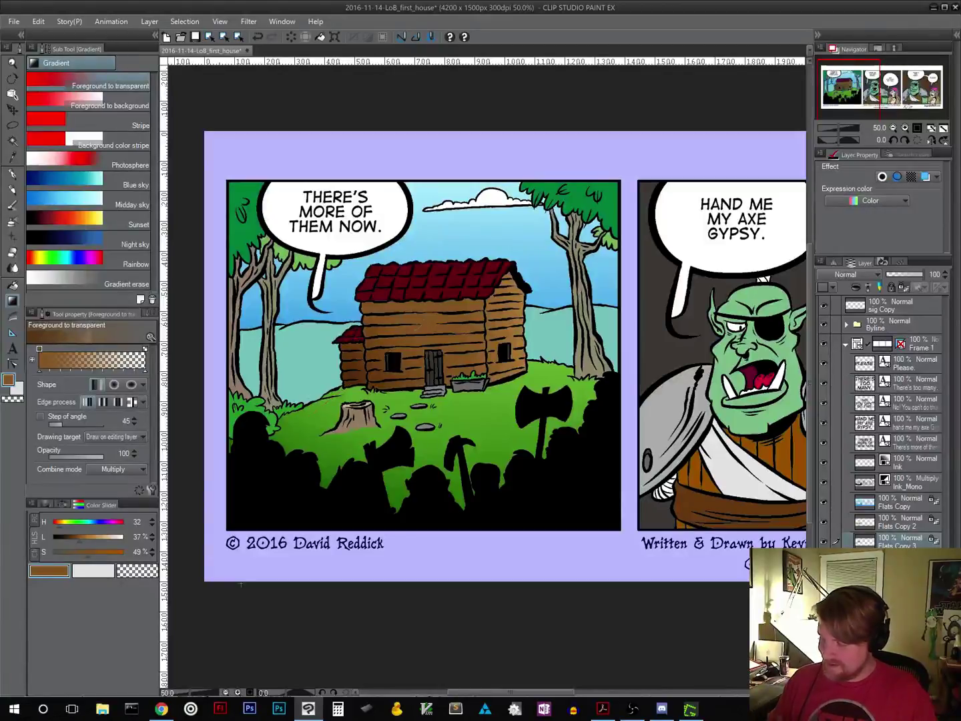
drag(407, 412, 408, 323)
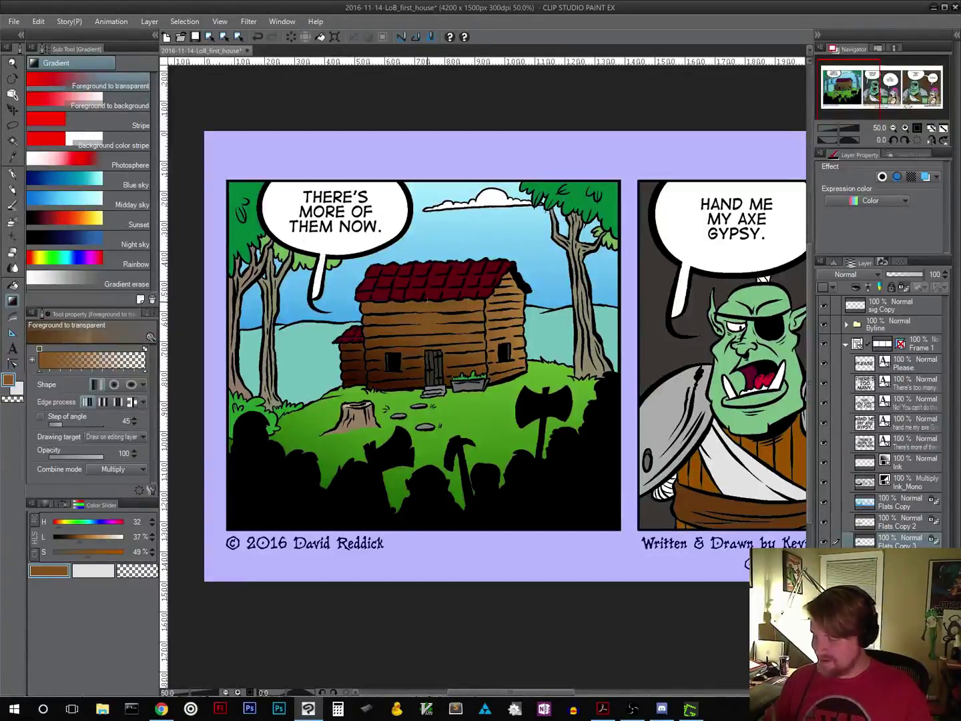
key(ctrl+z)
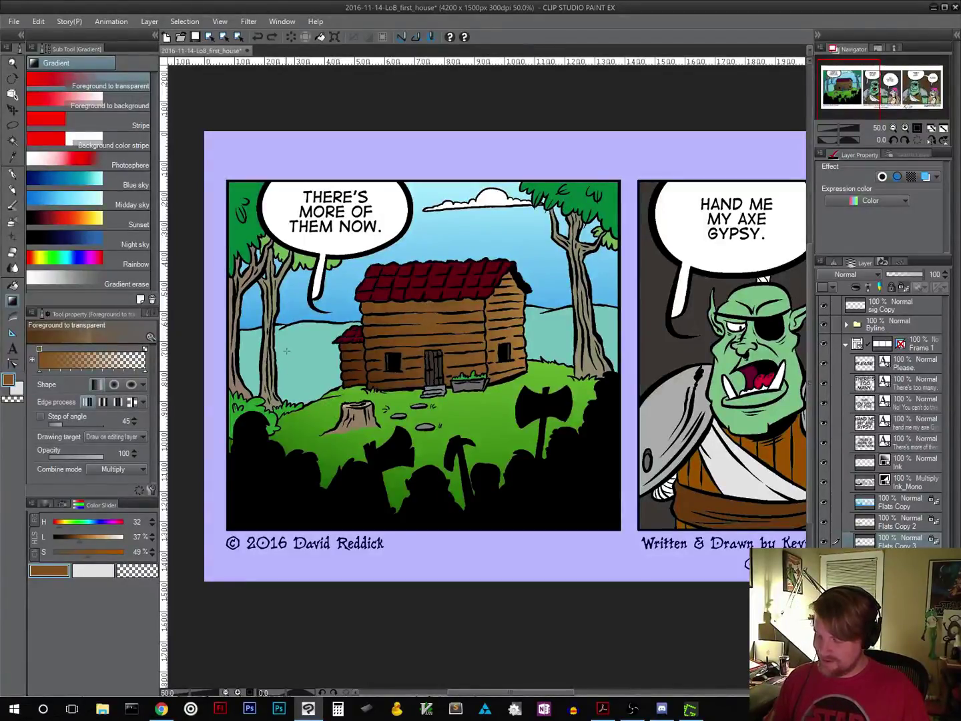
drag(286, 351, 519, 266)
key(ctrl+z)
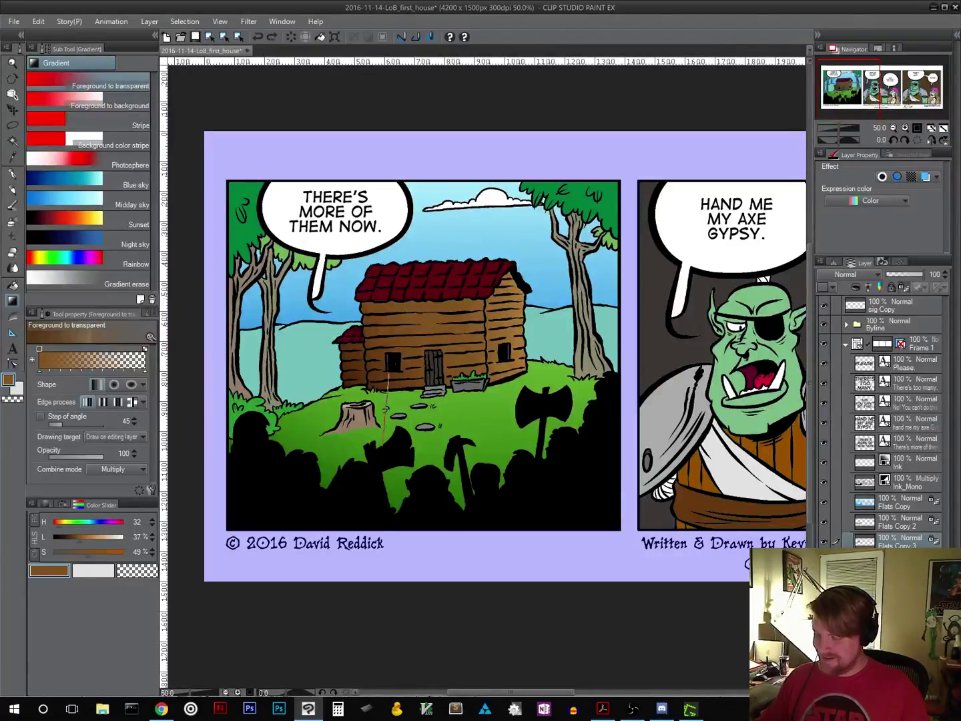
drag(385, 432, 439, 176)
key(ctrl+z)
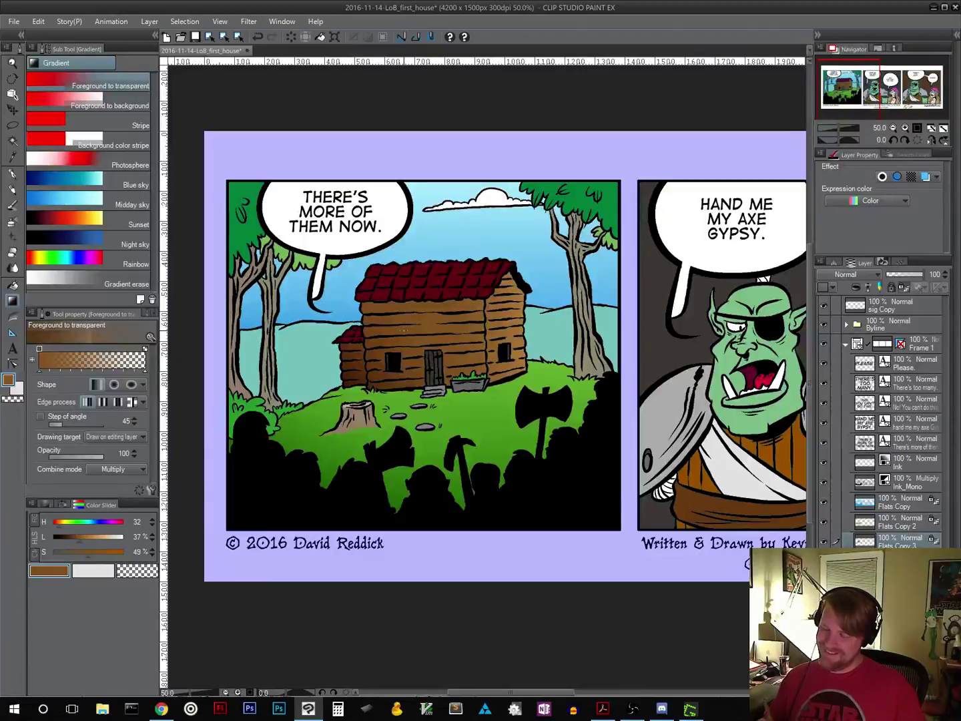
Step: Auto-select the second panel's dark gray background from the flats, copy it to its own layer and clear the selection
drag(488, 445, 200, 444)
drag(541, 495, 512, 497)
click(12, 141)
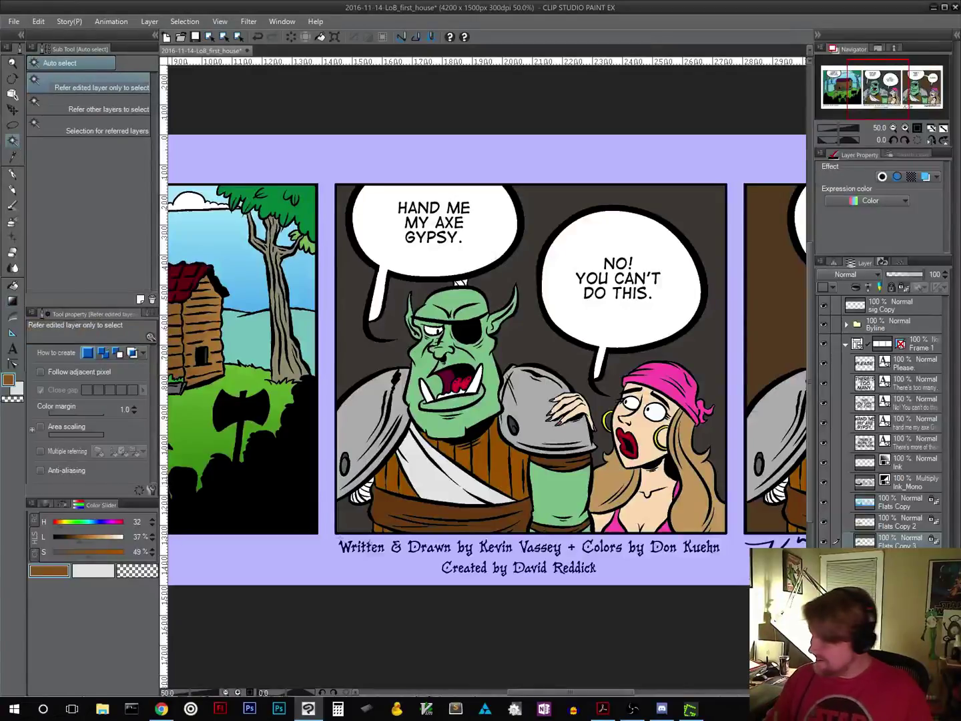
click(528, 340)
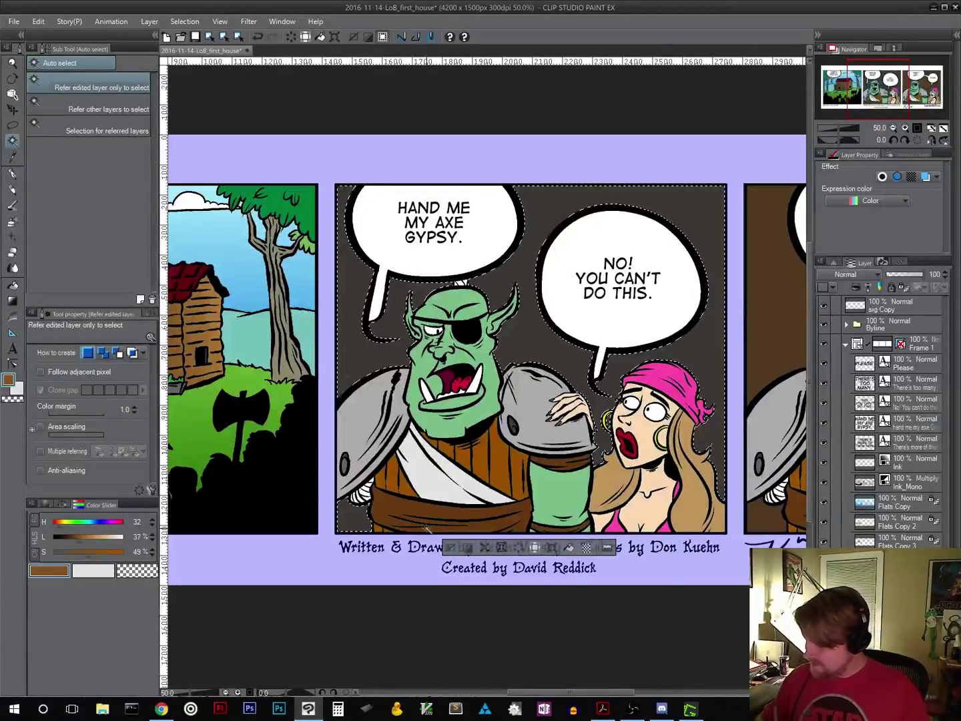
click(451, 548)
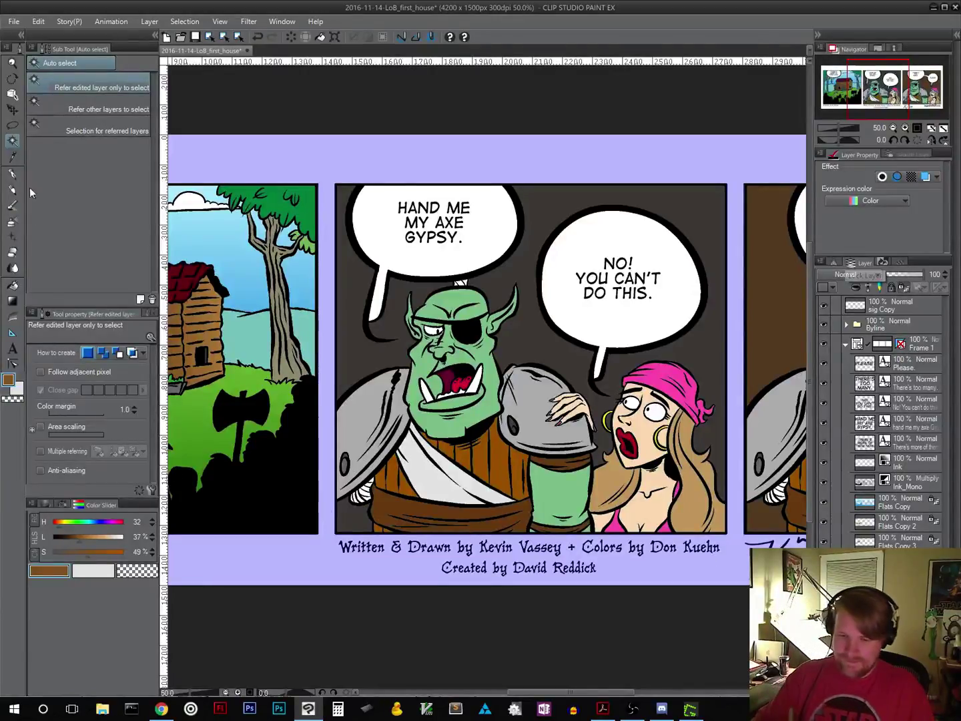
Step: Sample the second panel's dark gray and shade its background with foreground-to-transparent gradients in Multiply and Screen modes
click(13, 158)
click(354, 297)
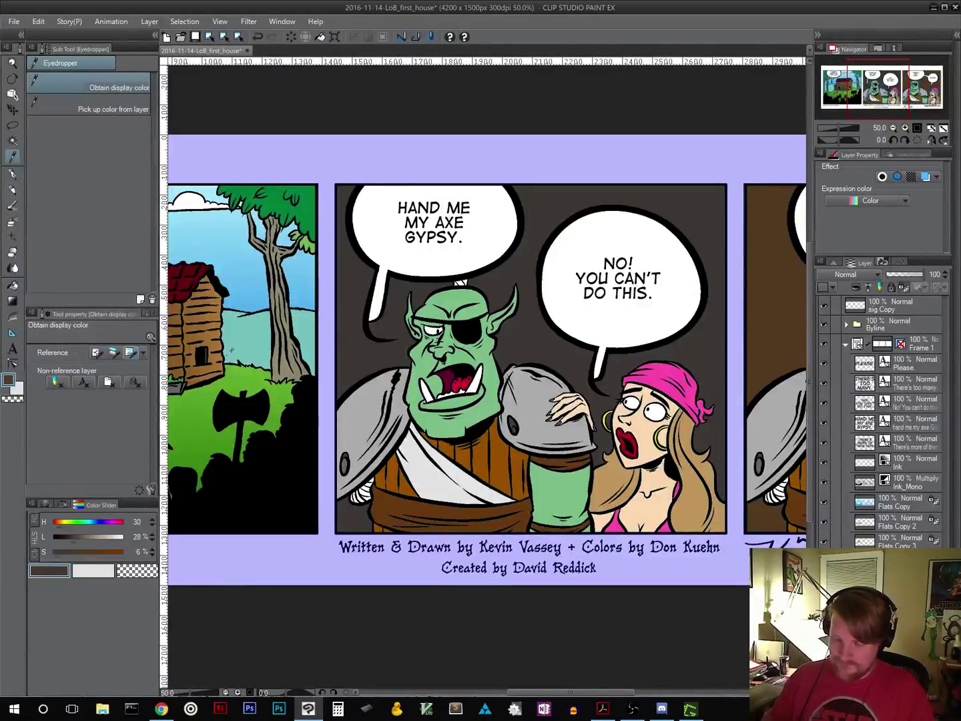
click(13, 300)
drag(487, 442, 399, 443)
scroll(510, 500, down, 2)
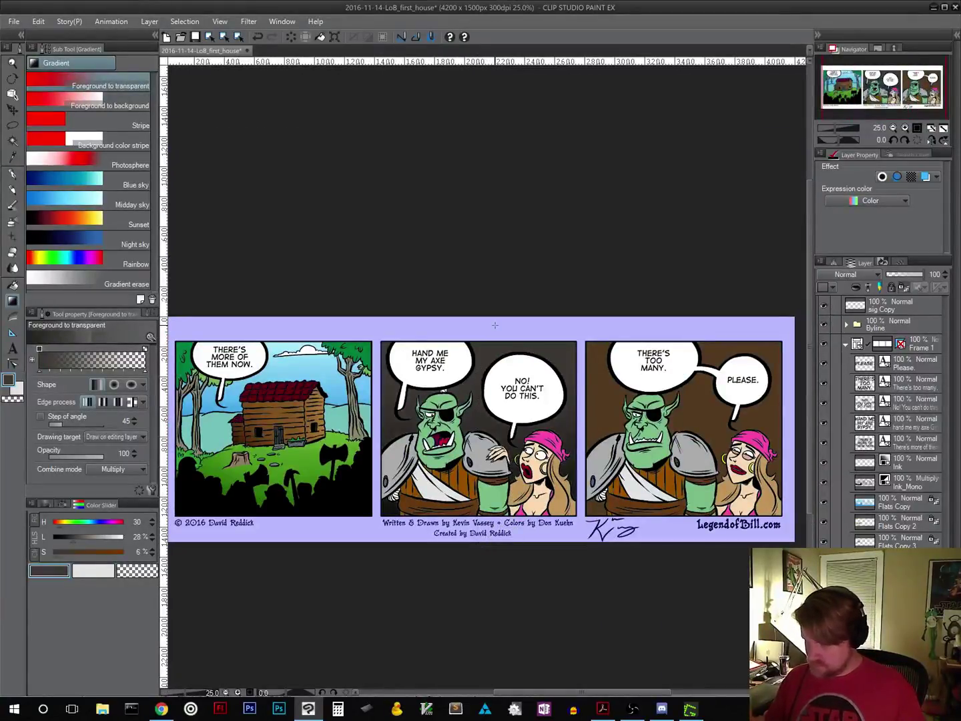
click(137, 470)
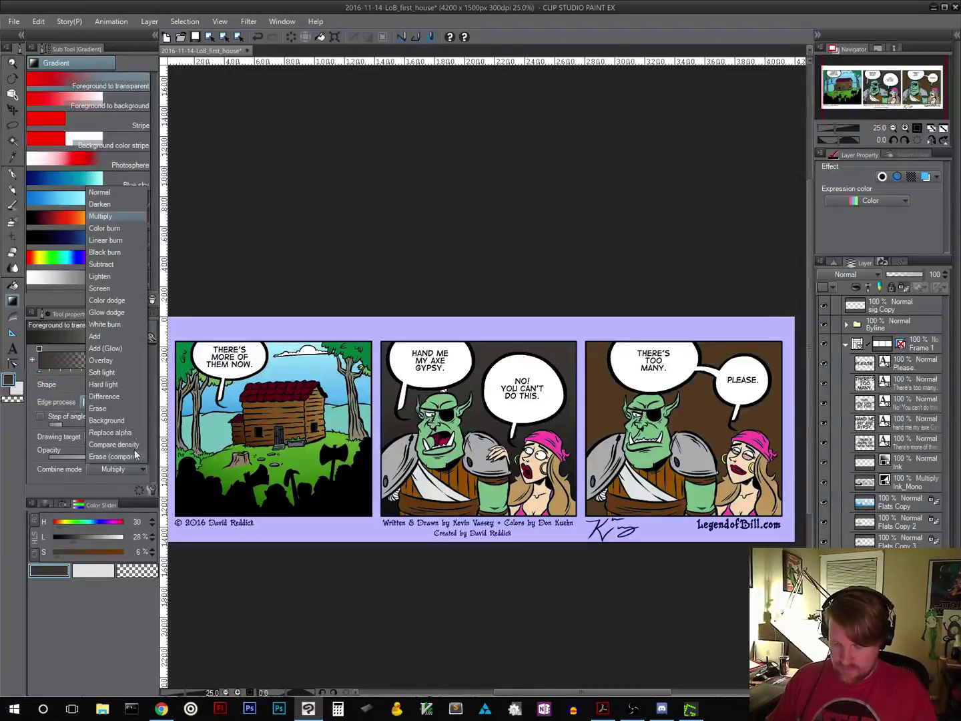
click(122, 289)
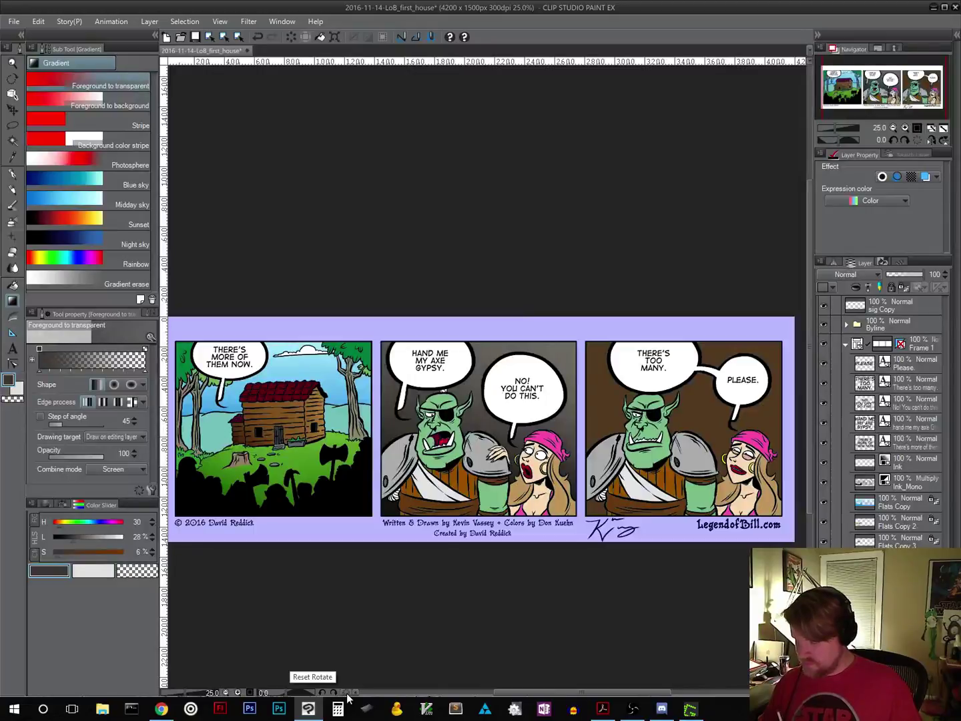
Step: Auto-select the third panel's brown background from the flats, copy it to its own layer and clear the selection
drag(425, 600, 272, 631)
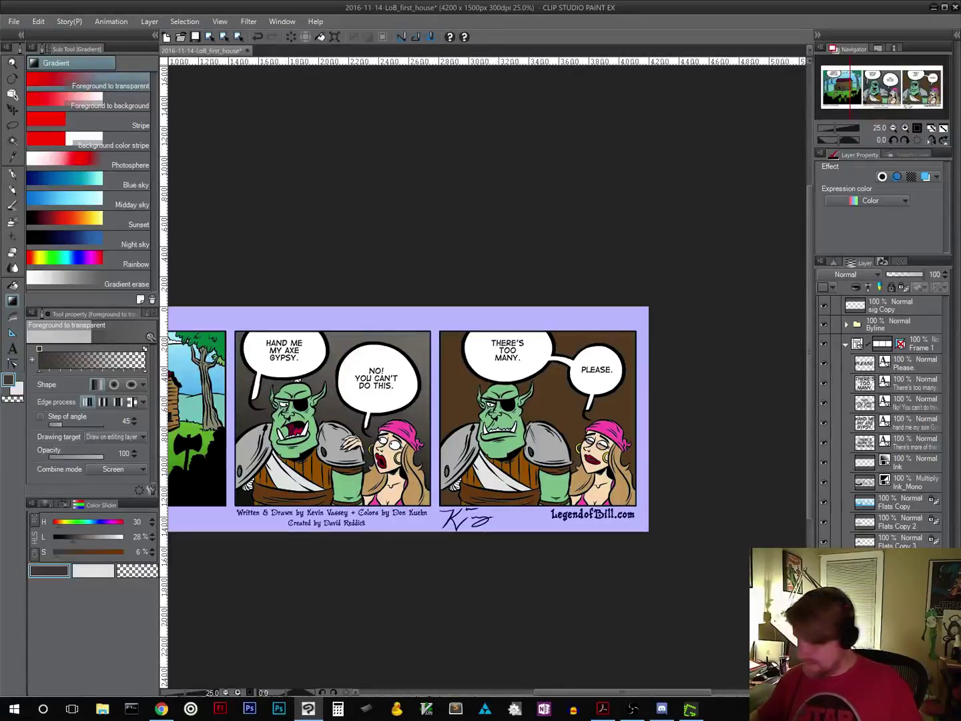
click(14, 141)
click(566, 402)
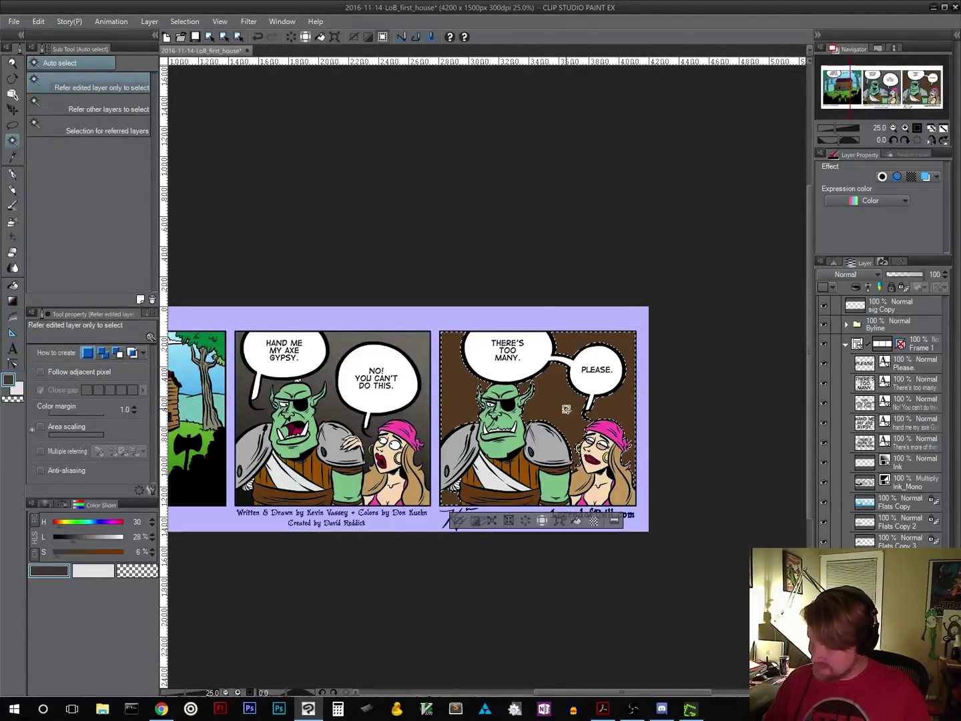
click(458, 520)
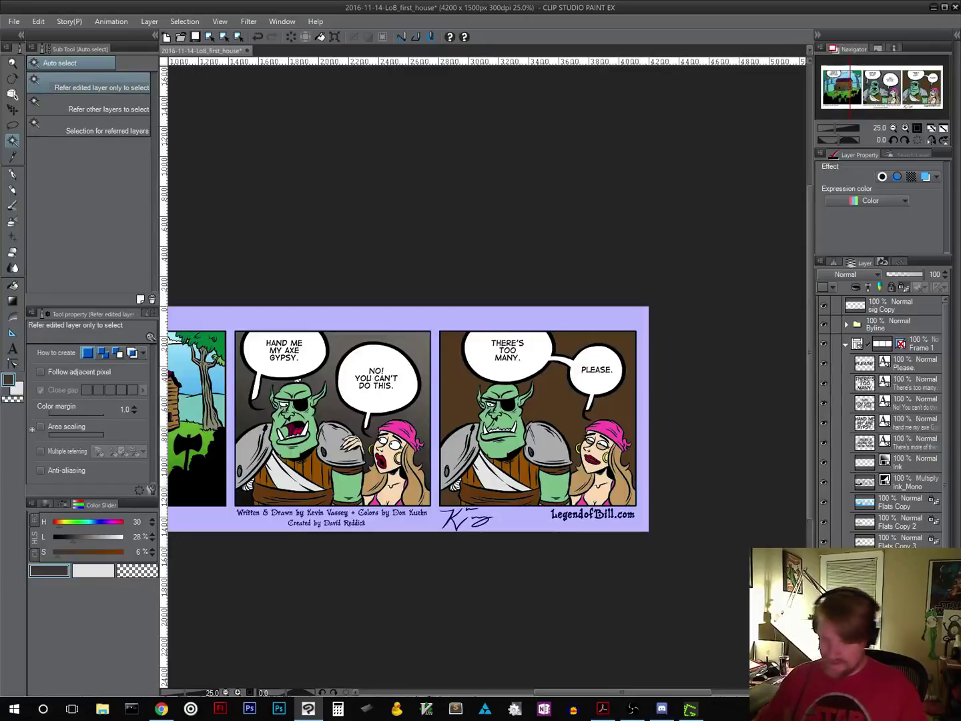
Step: Sample the third panel's brown and lighten its background from the upper right with a Screen-mode gradient
click(14, 302)
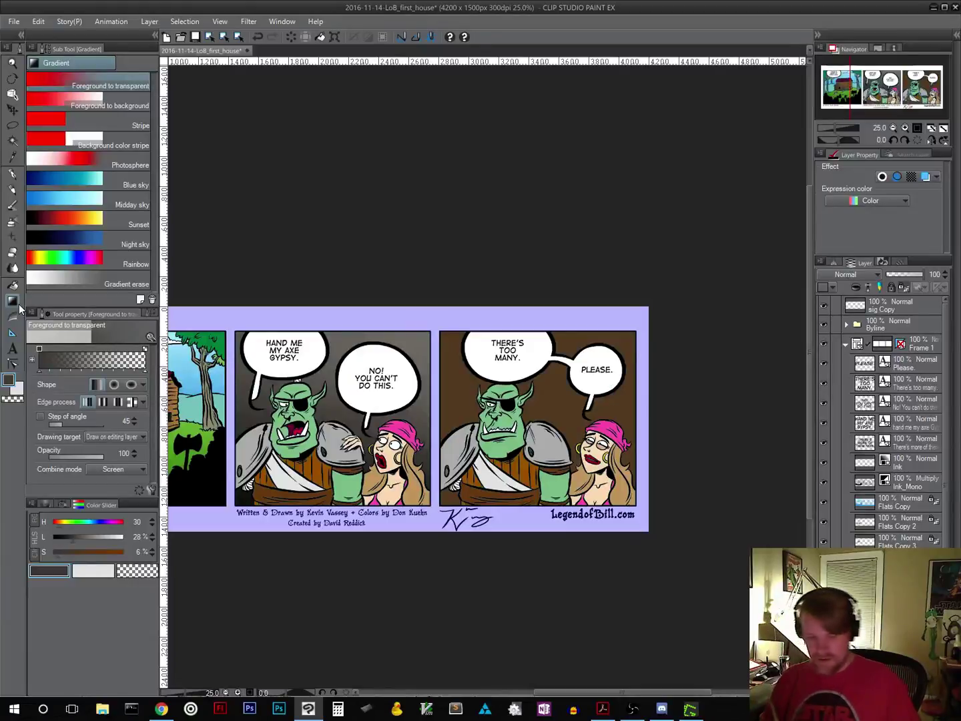
alt+click(556, 387)
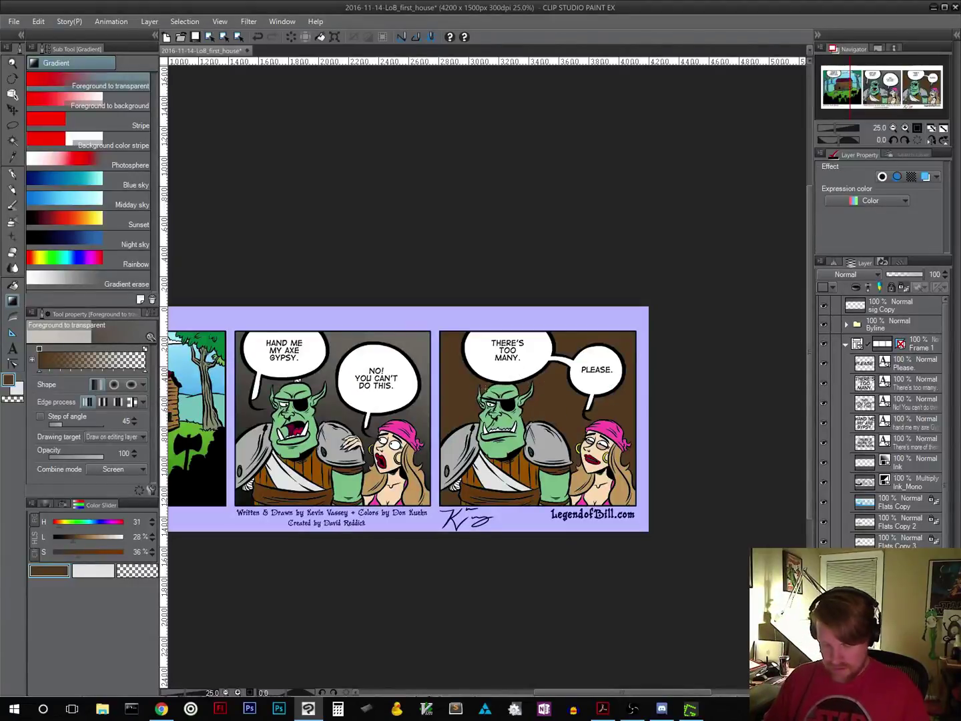
drag(623, 267, 563, 344)
Step: Darken the third panel's brown background from the lower left with a Multiply-mode gradient, redoing it once, and save the file
click(126, 469)
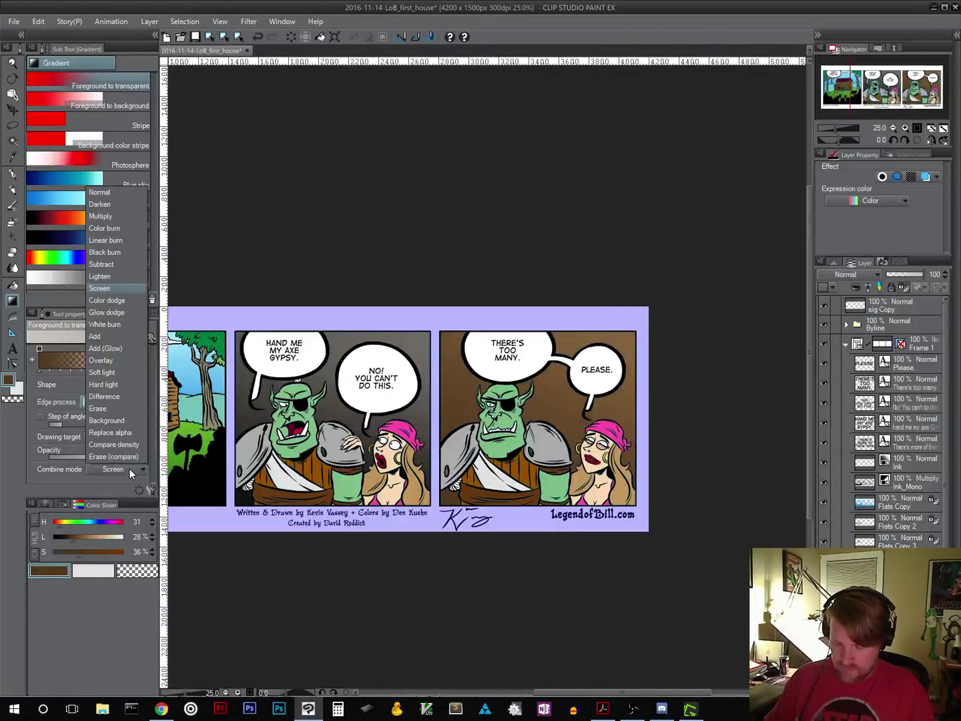
click(116, 220)
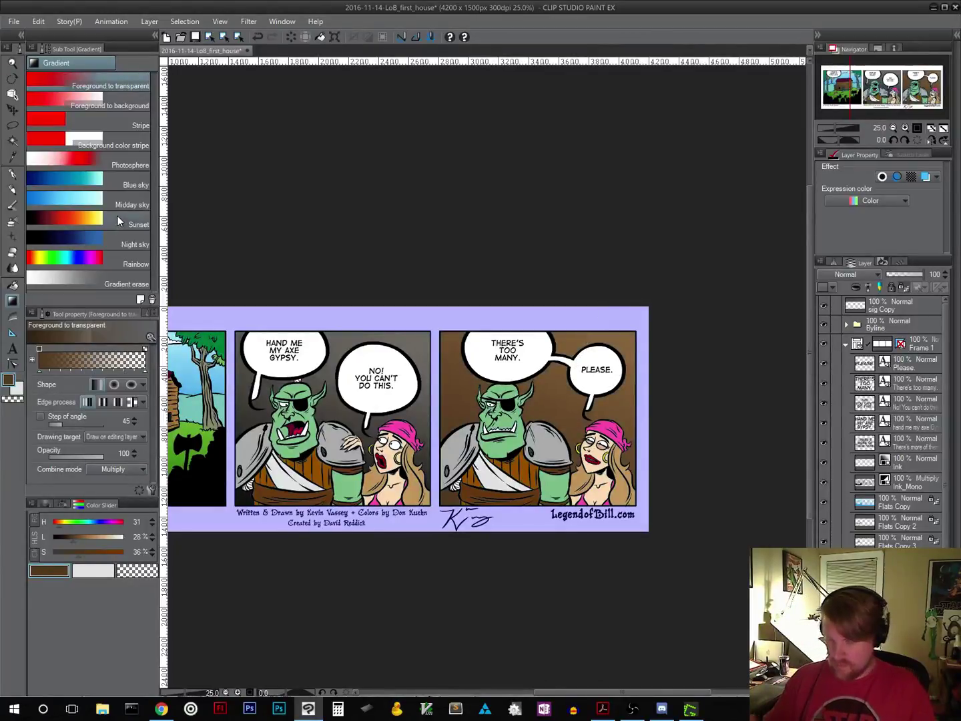
drag(485, 565, 613, 138)
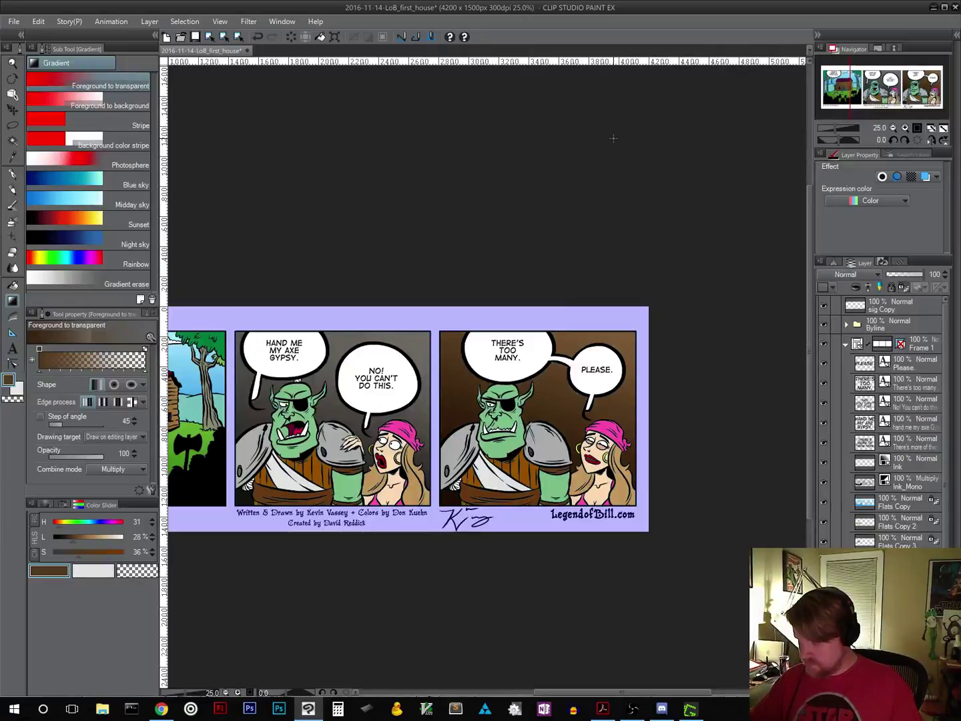
key(ctrl+z)
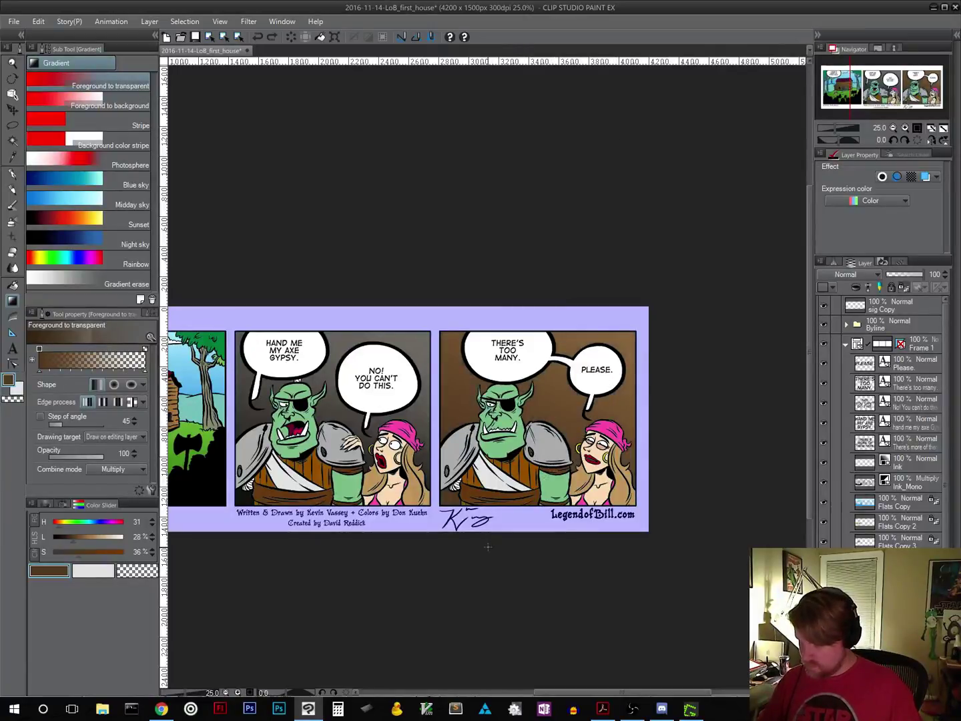
drag(496, 538, 575, 303)
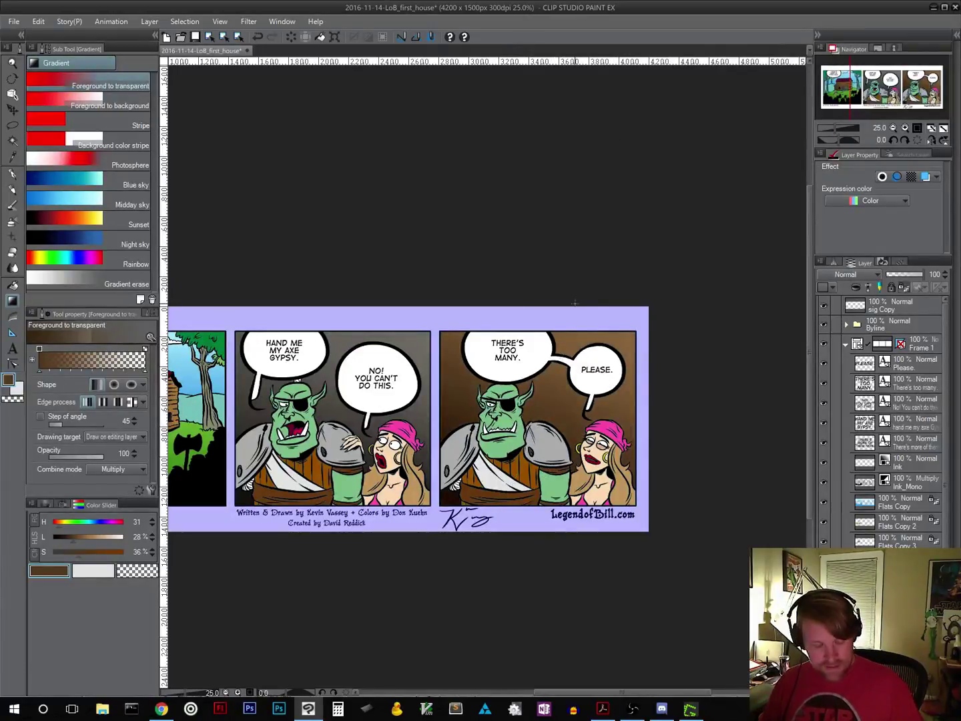
scroll(549, 532, down, 2)
drag(506, 543, 624, 518)
scroll(542, 501, up, 2)
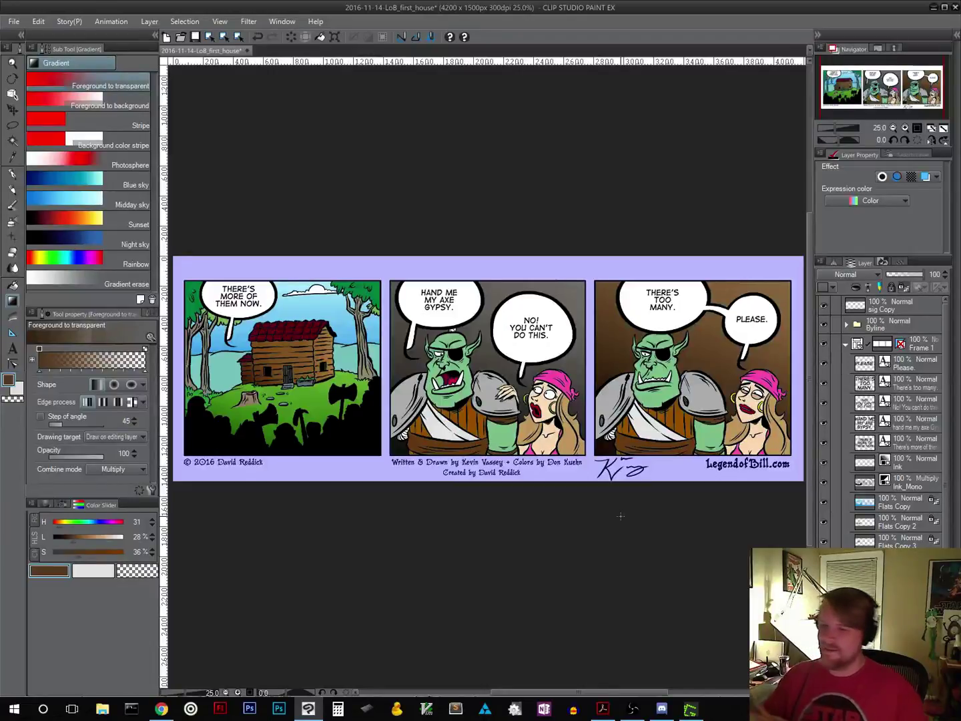
click(195, 36)
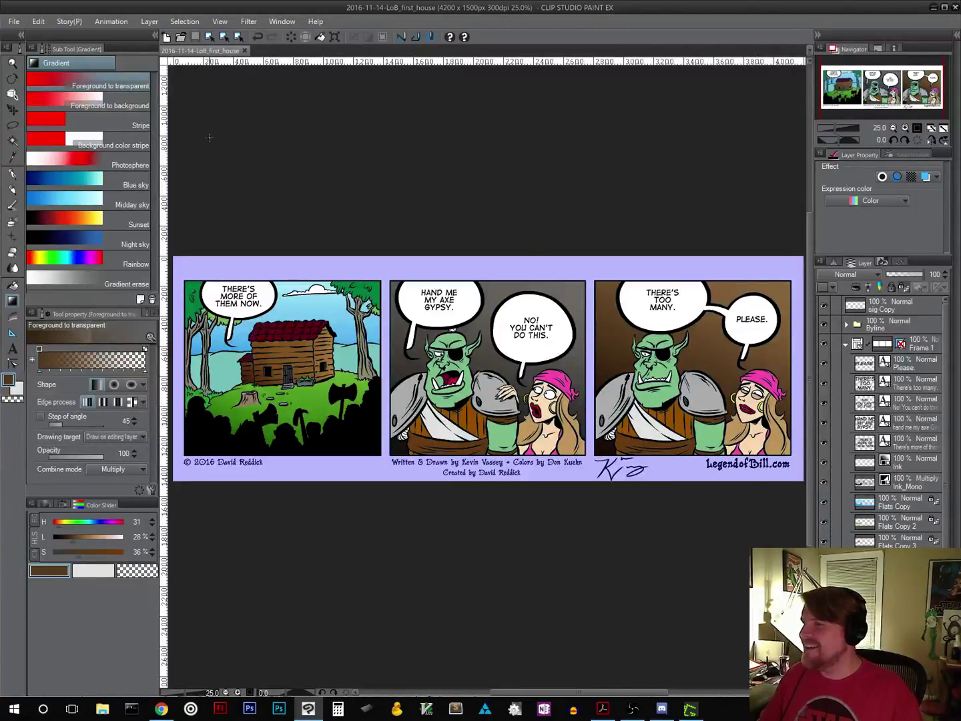
Step: Merge the comic's layers into a single layer, look over the flattened strip, and undo the merge
click(150, 22)
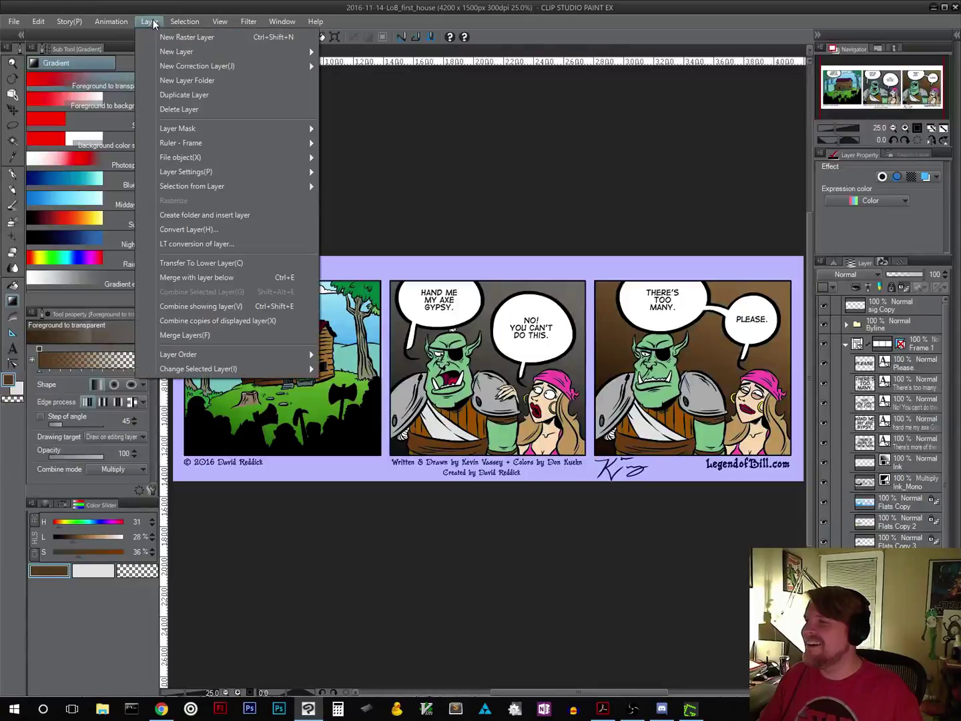
click(211, 323)
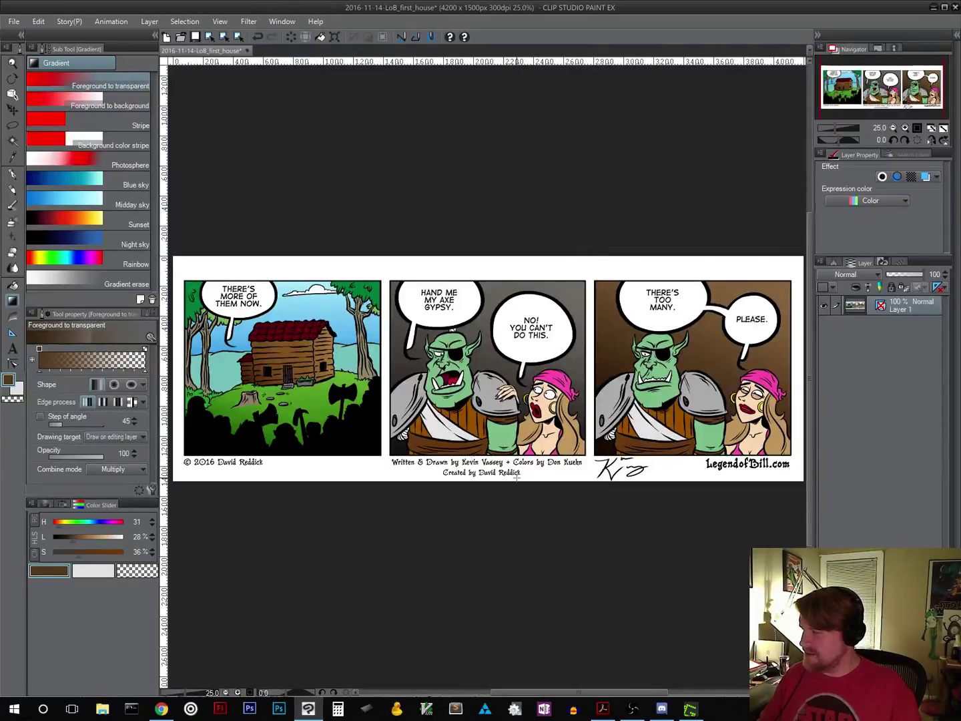
drag(528, 440, 527, 376)
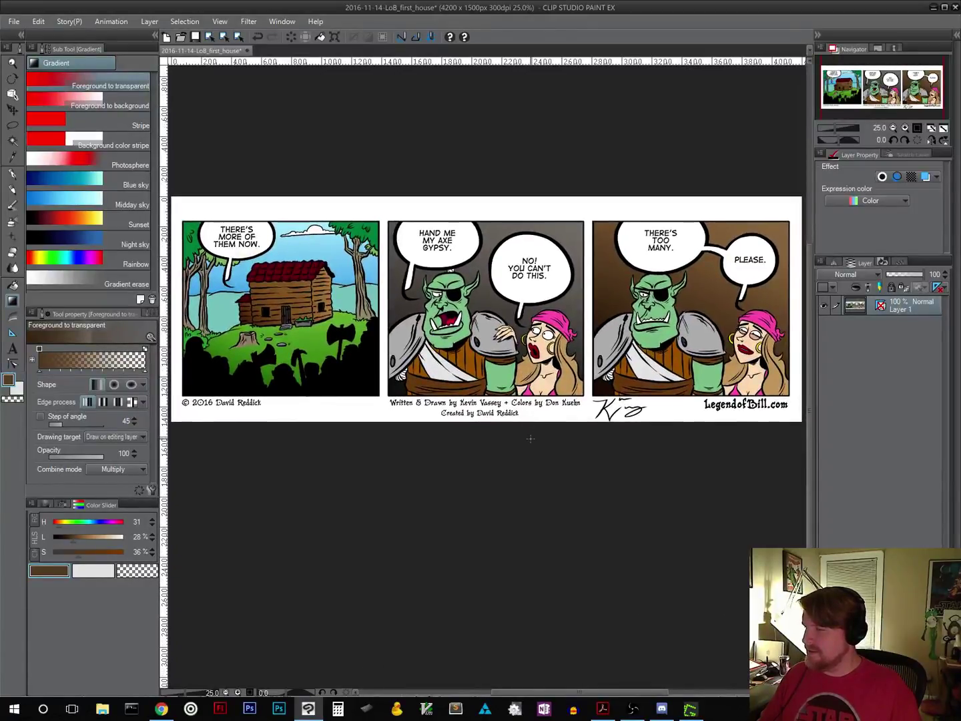
scroll(531, 439, down, 1)
scroll(532, 439, up, 1)
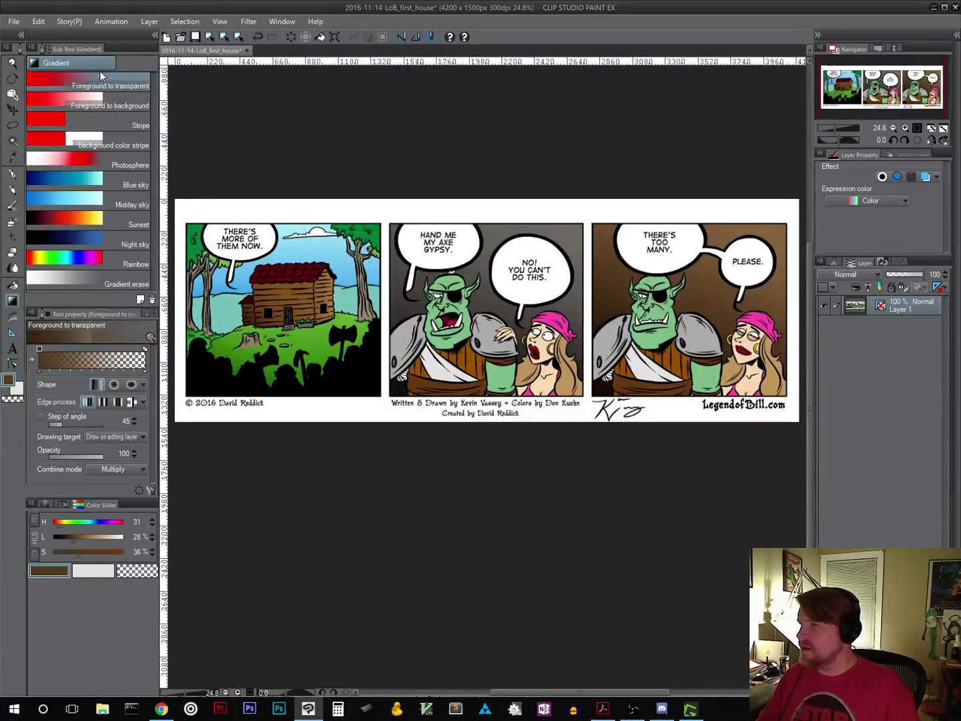
click(258, 38)
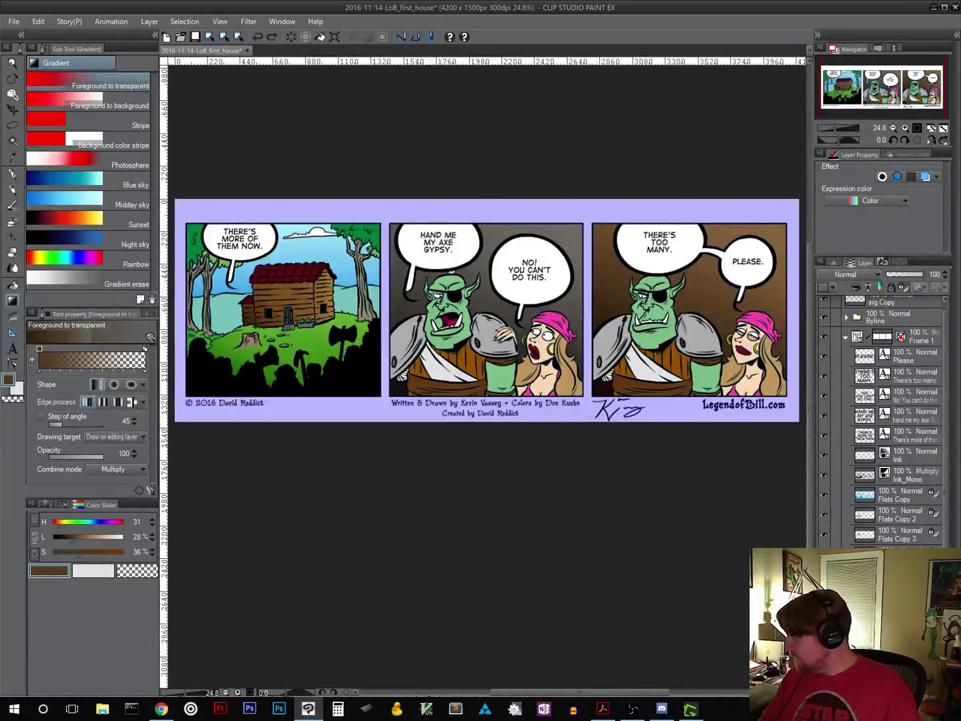
Step: Choose white and the Inker - Manga Studio 4 Brush pen, and switch from the Ink_Mono layer to a colour layer for highlights
click(909, 475)
scroll(409, 357, up, 4)
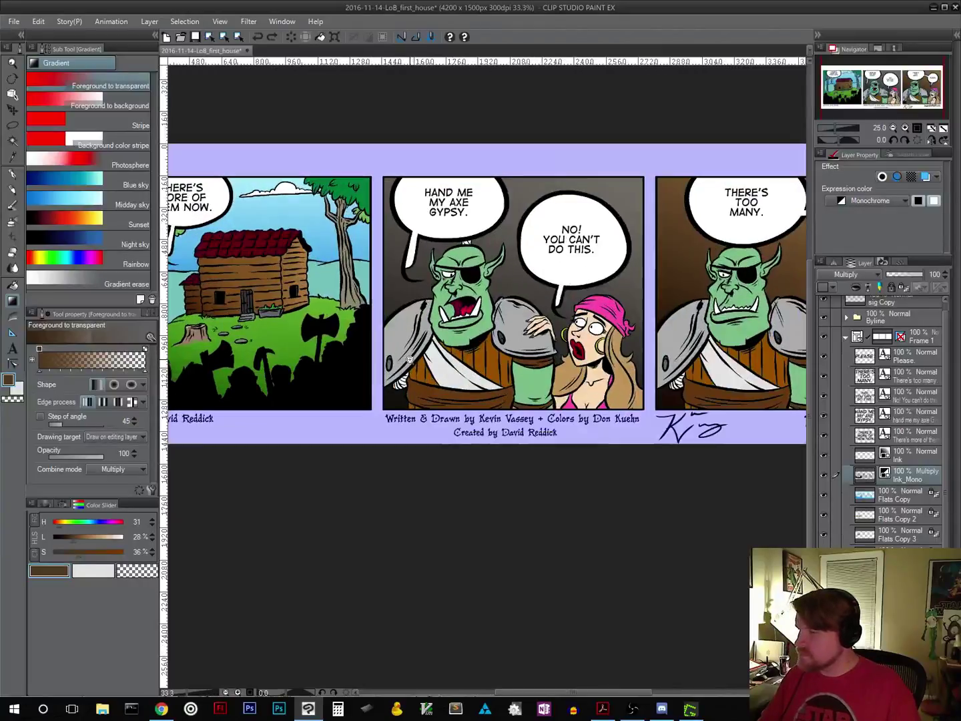
scroll(412, 361, up, 2)
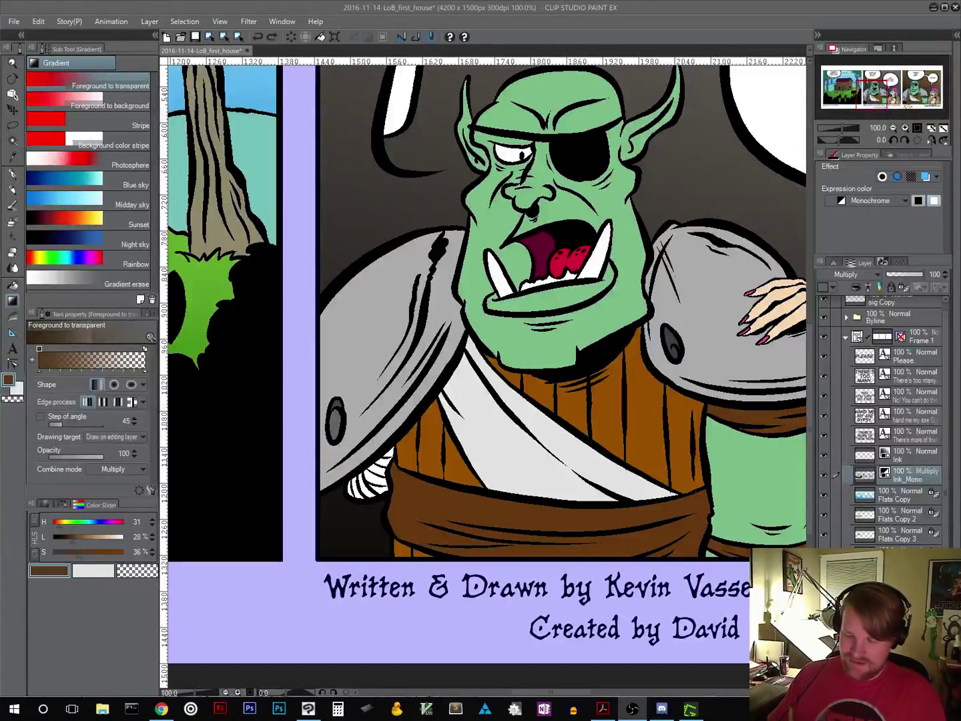
click(51, 505)
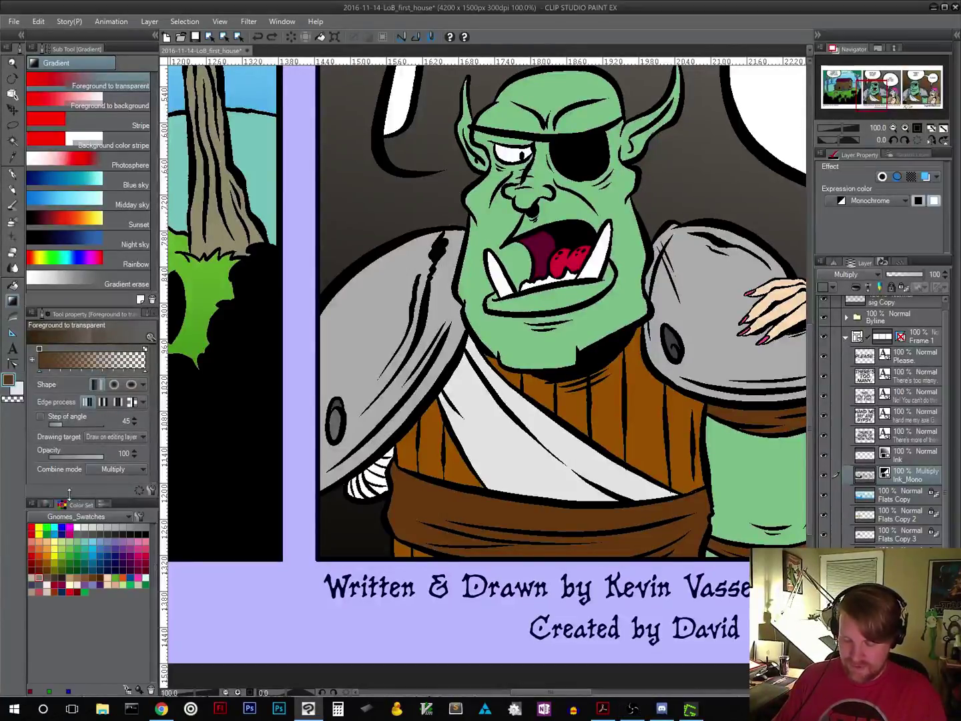
click(78, 527)
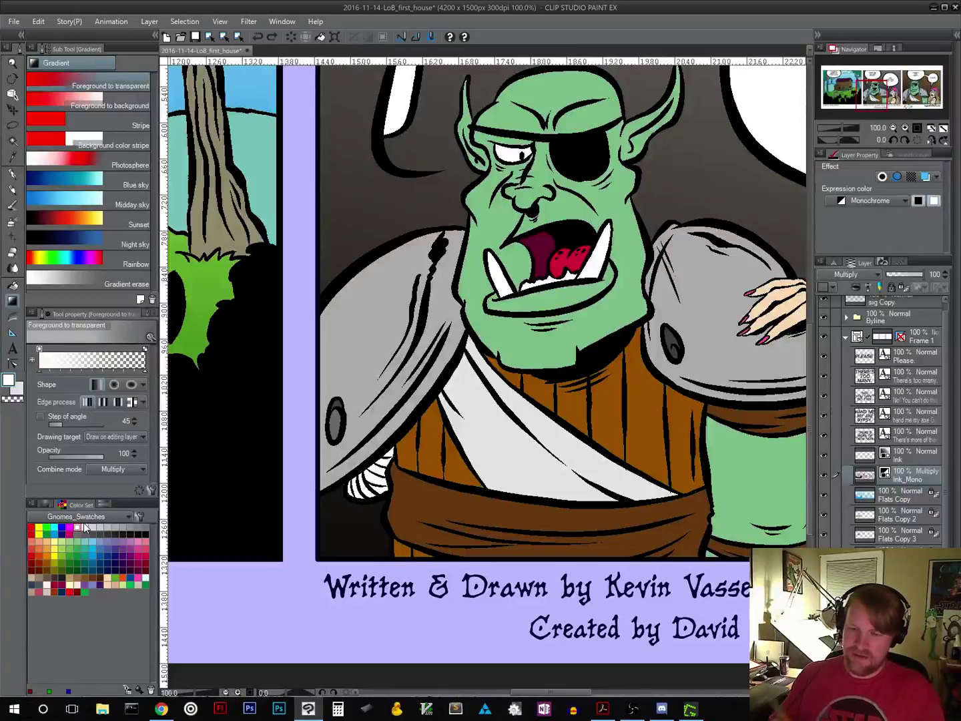
click(13, 172)
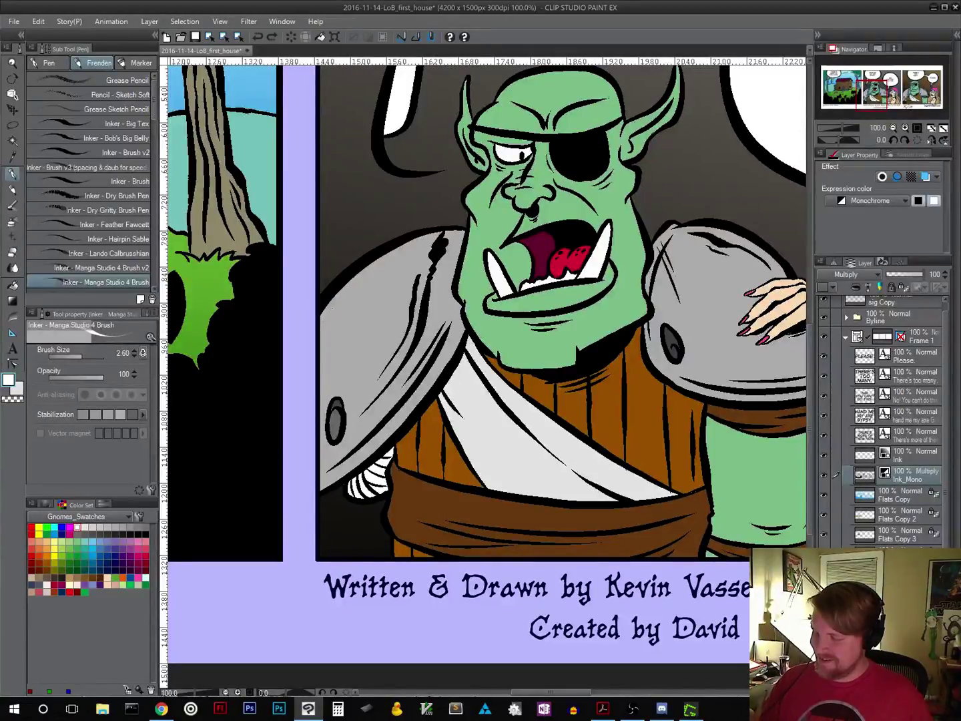
key(ctrl+z)
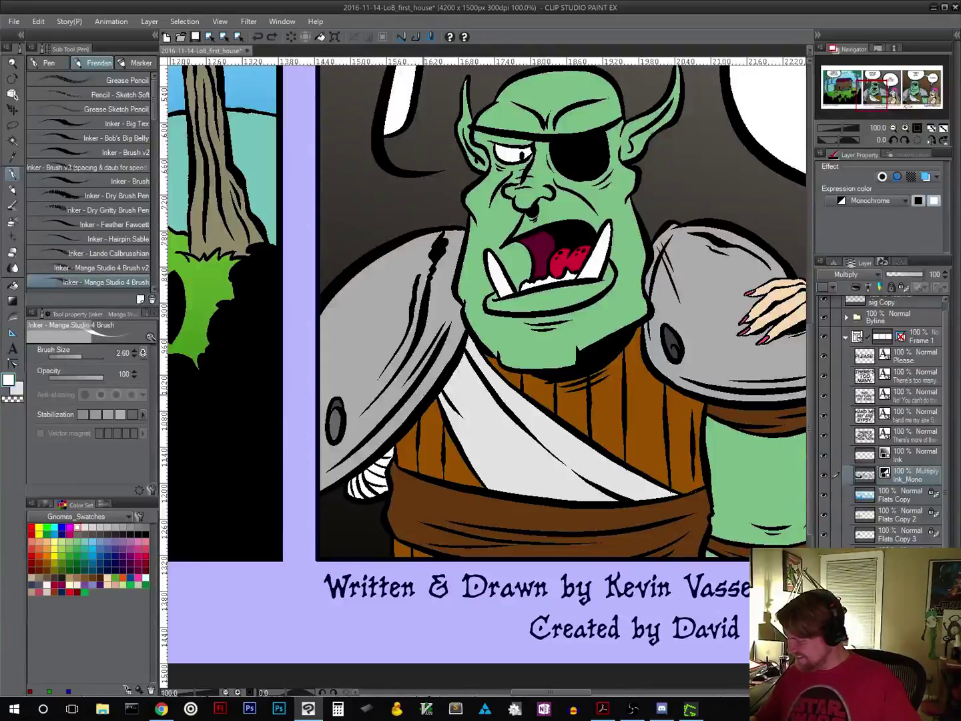
key(alt+])
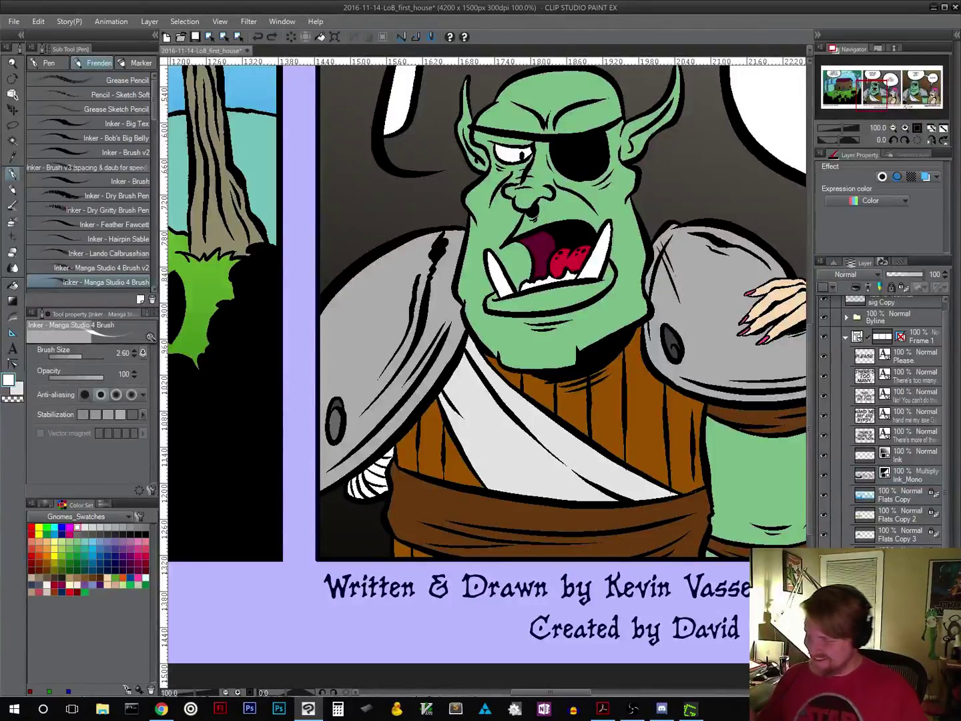
Step: Try white highlight strokes on the second-panel orc's shoulder armour with the Manga Studio 4 Brush and Dry Gritty Brush Pen, undoing each
mouse_move(325, 321)
mouse_down()
mouse_move(359, 279)
mouse_move(418, 245)
mouse_up()
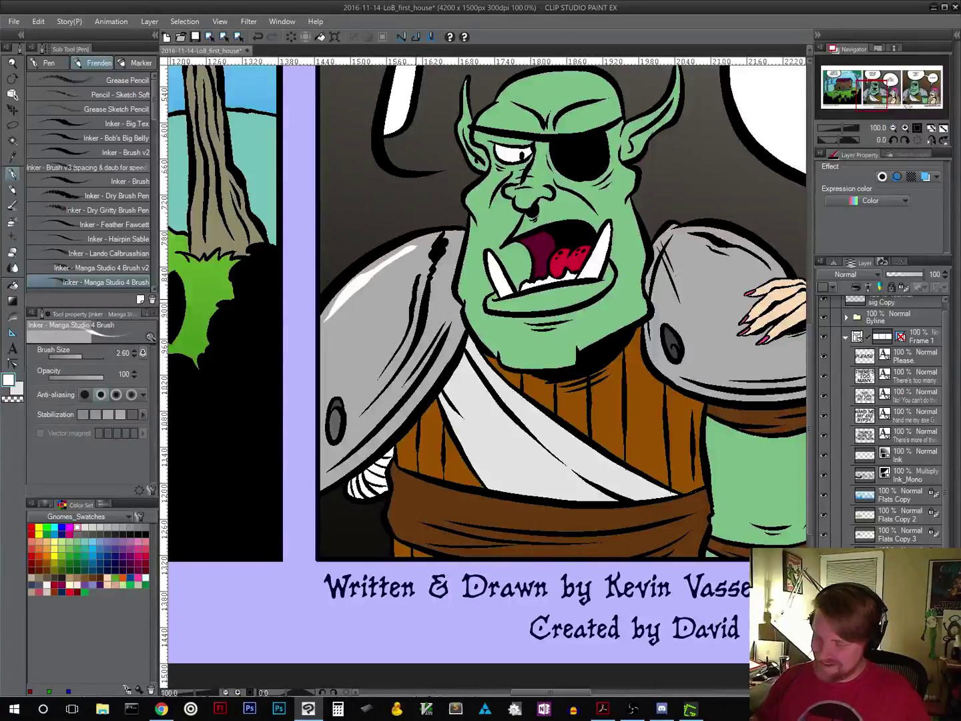
key(ctrl+z)
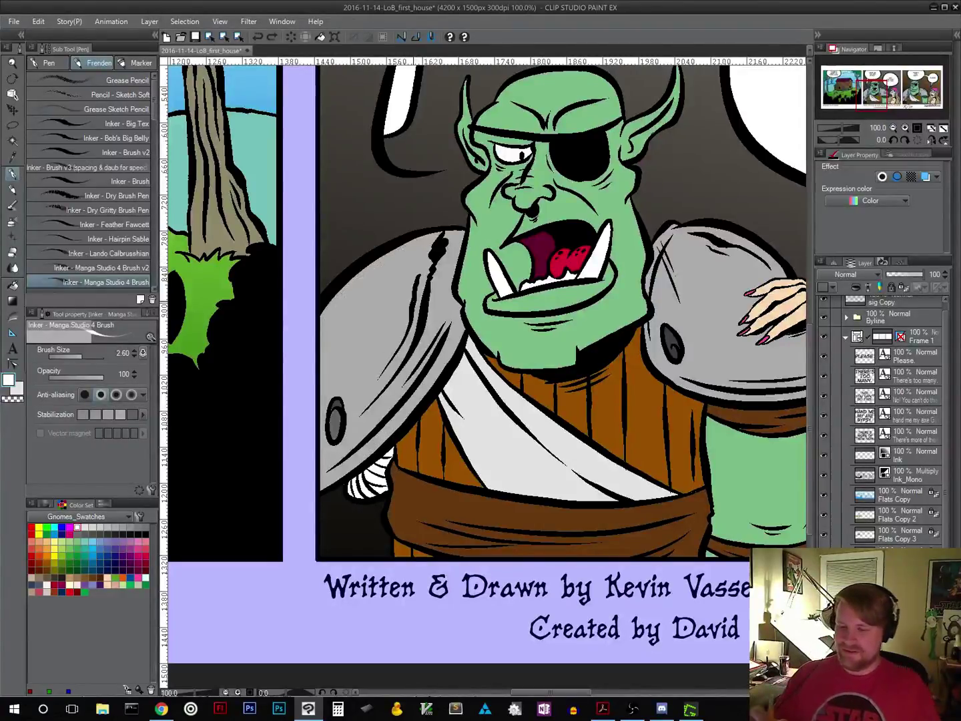
click(131, 209)
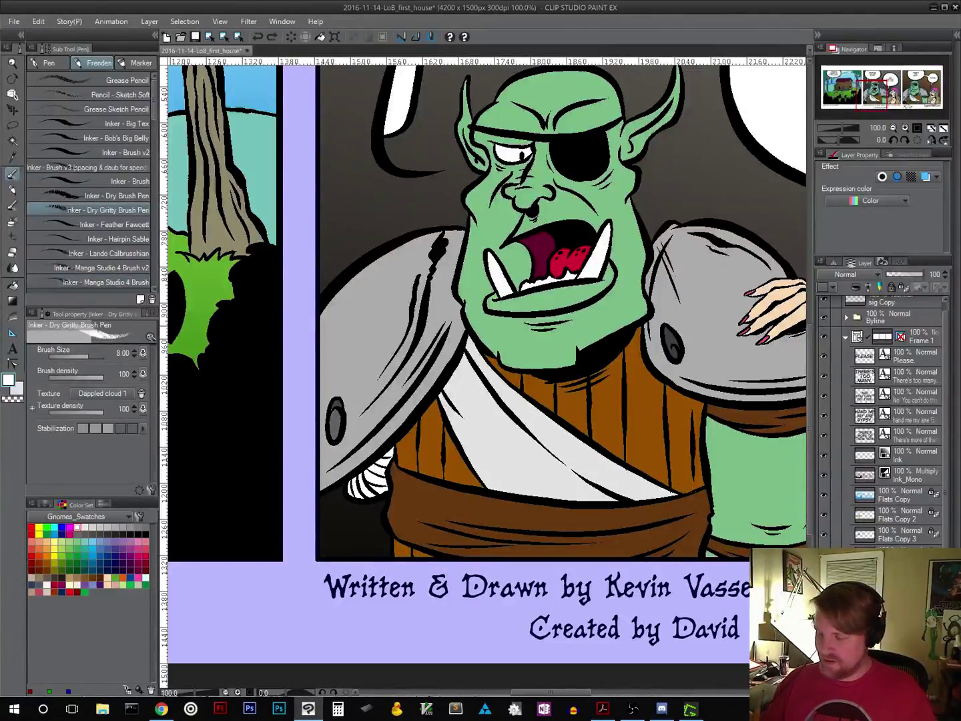
drag(326, 328, 387, 270)
key(ctrl+z)
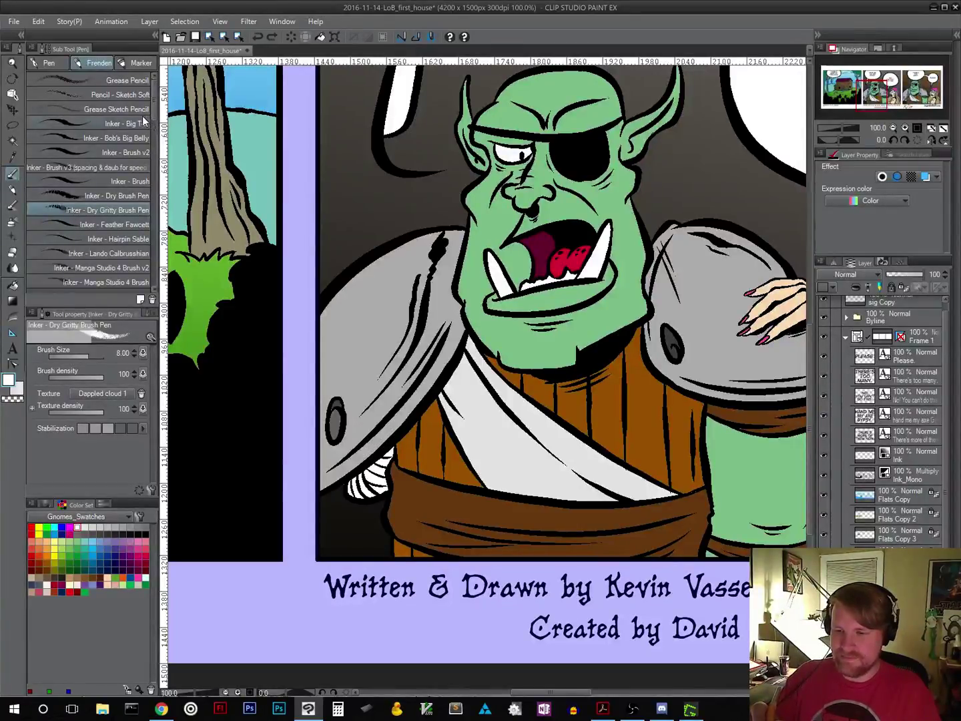
Step: Paint white edge highlights on the second-panel orc's shoulder armour with the Inker - Feather Fawcett pen, rotating the canvas to suit the strokes
click(132, 81)
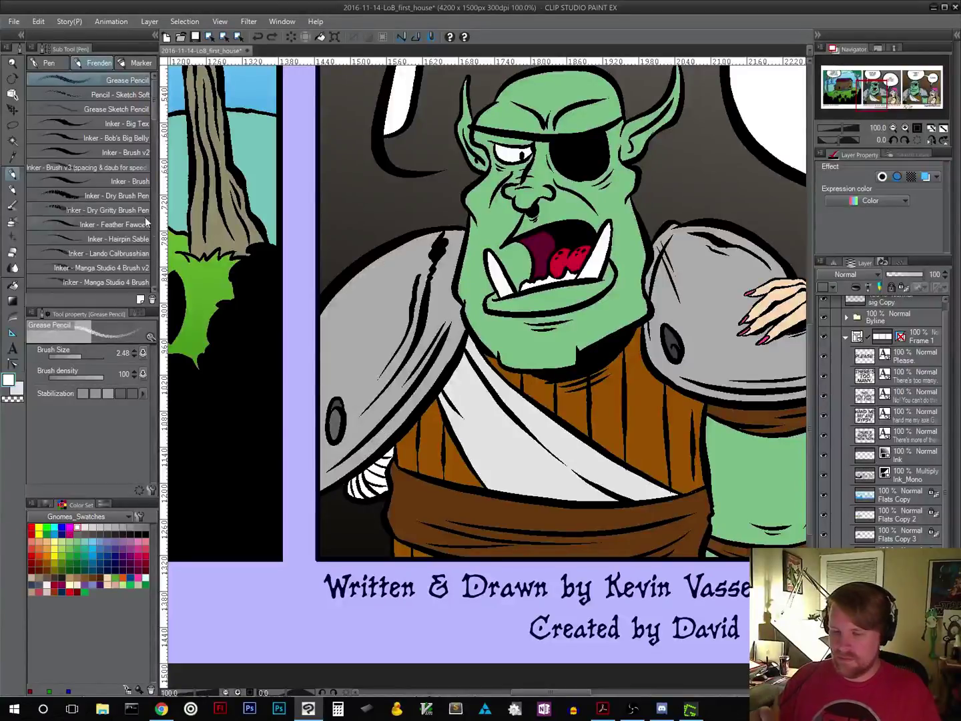
click(125, 225)
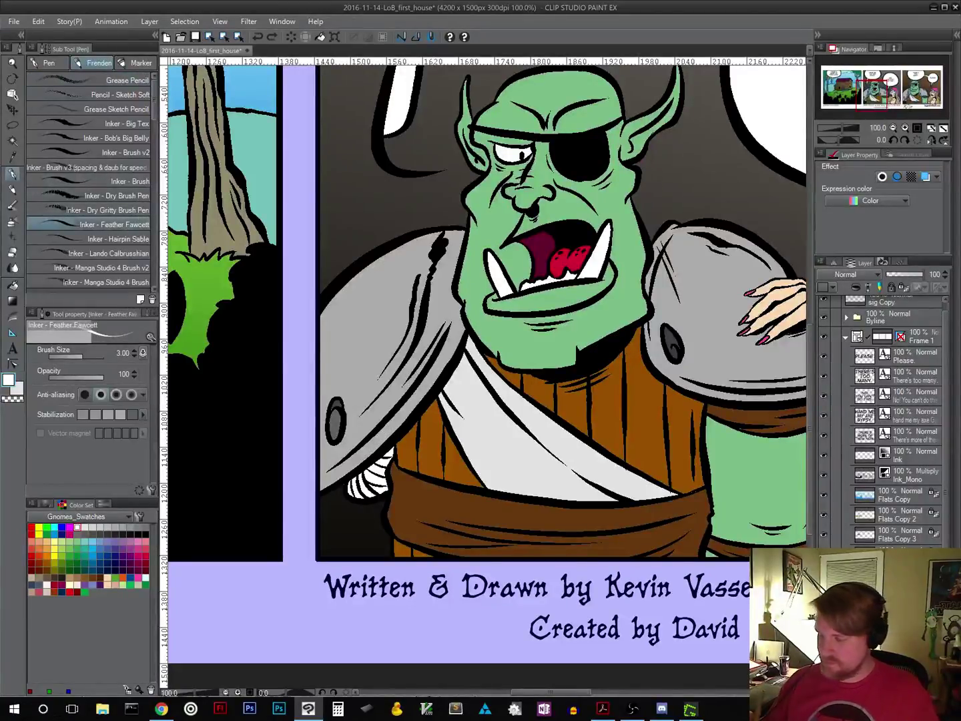
drag(324, 319, 357, 285)
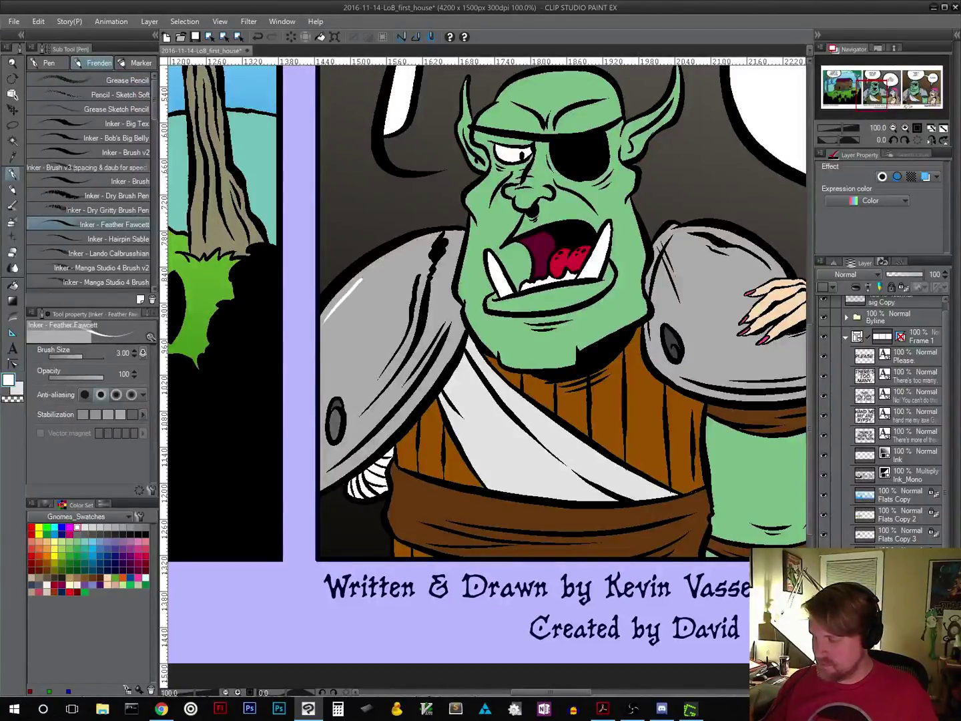
key(ctrl+z)
drag(321, 325, 392, 258)
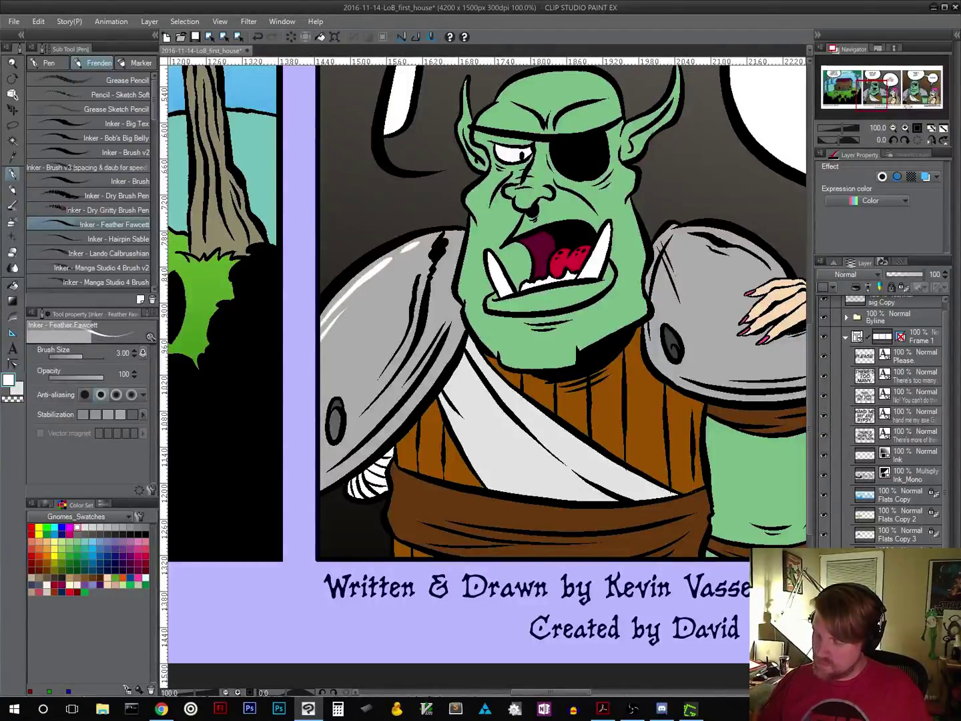
drag(674, 367, 534, 400)
key(r)
key(p)
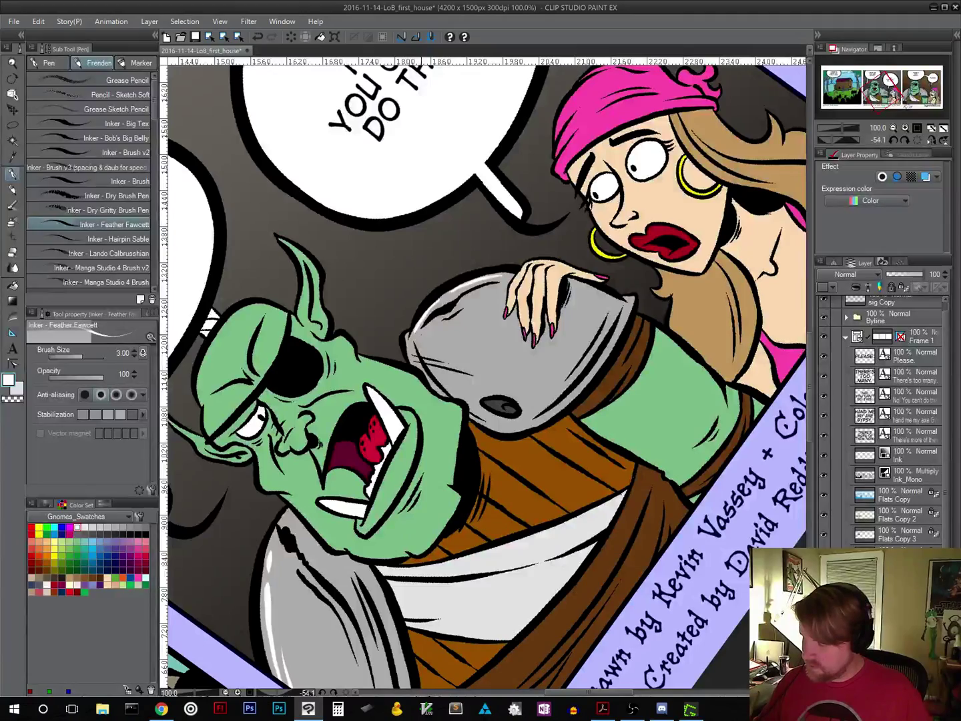
Step: Paint white highlights along the upper-left edge of the third-panel orc's left-hand shoulder armour
drag(677, 339, 287, 347)
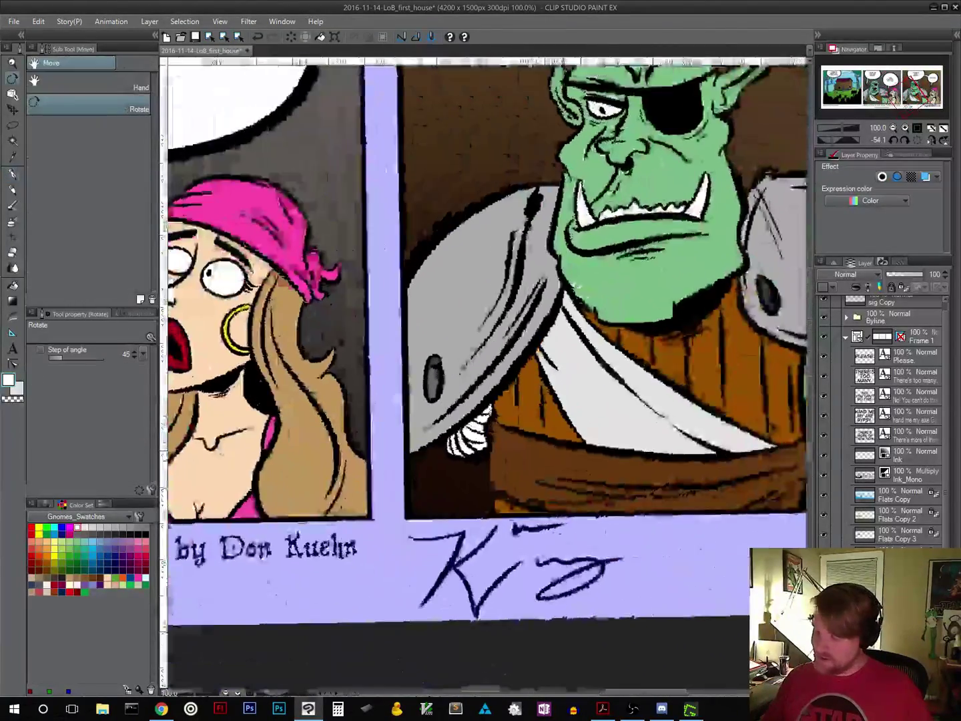
key(p)
key(ctrl+plus)
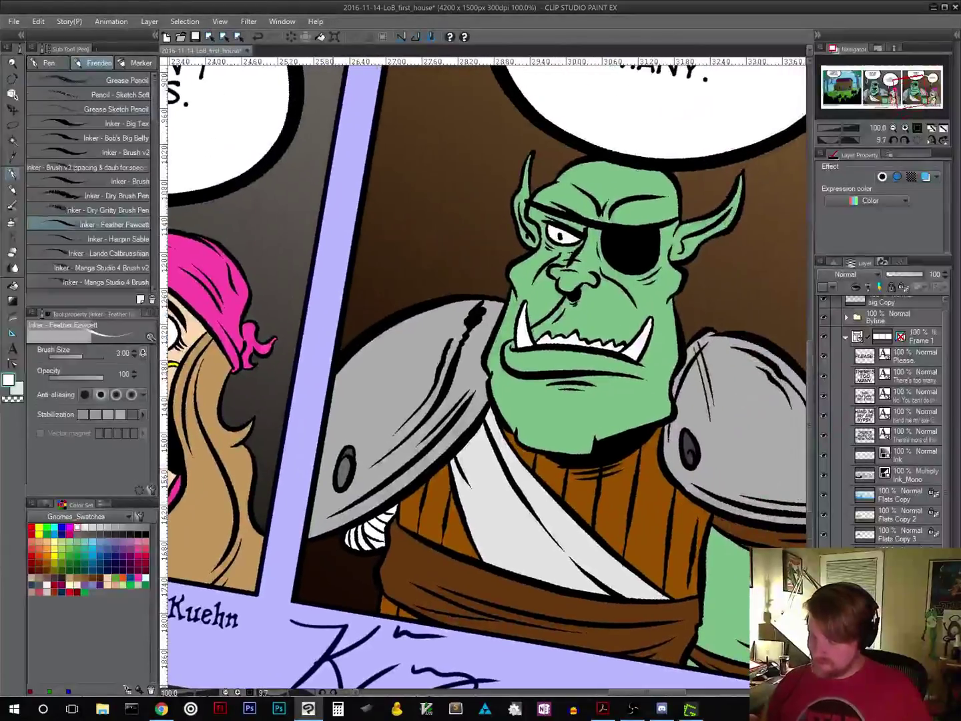
mouse_move(337, 387)
mouse_down()
mouse_move(377, 346)
mouse_move(468, 307)
mouse_up()
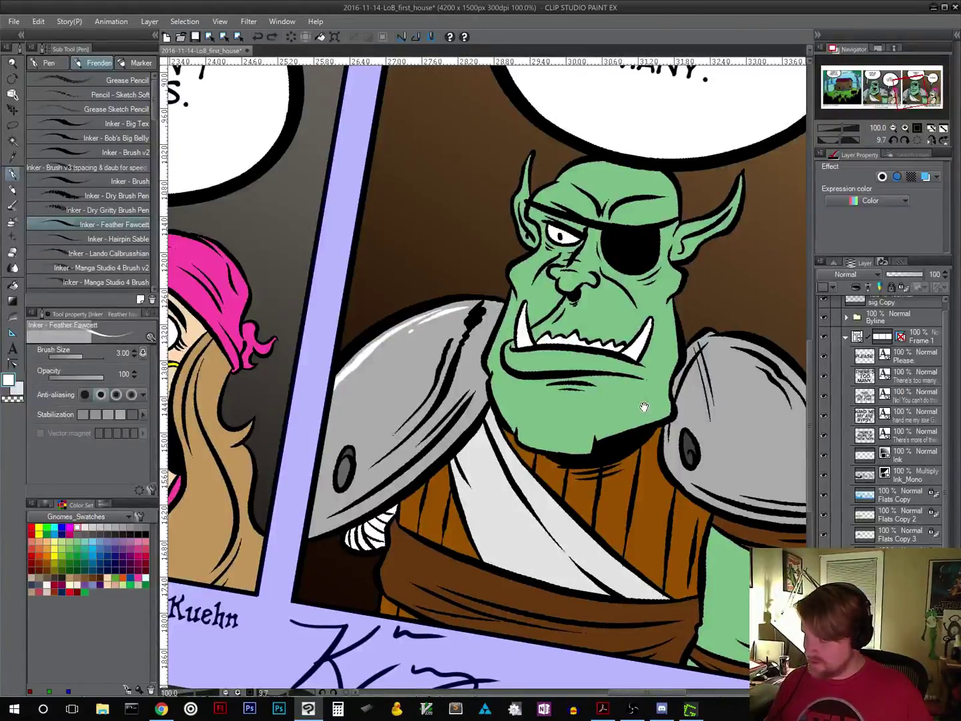
Step: Paint white highlights along the upper edge and beside the rivet of the third-panel orc's other shoulder armour
drag(644, 406, 579, 467)
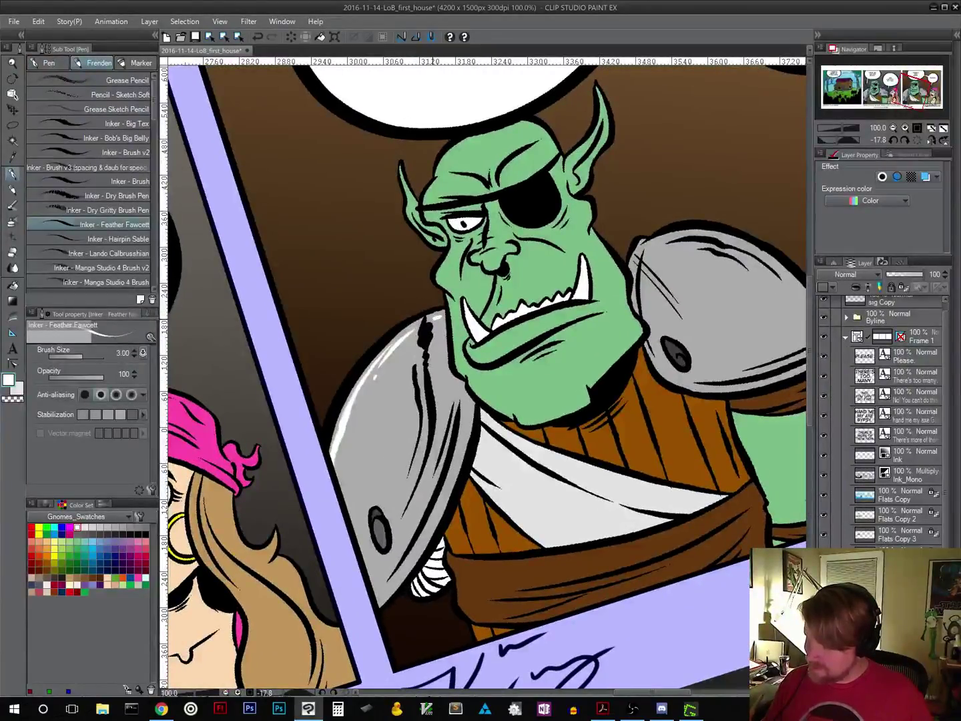
drag(640, 421, 640, 314)
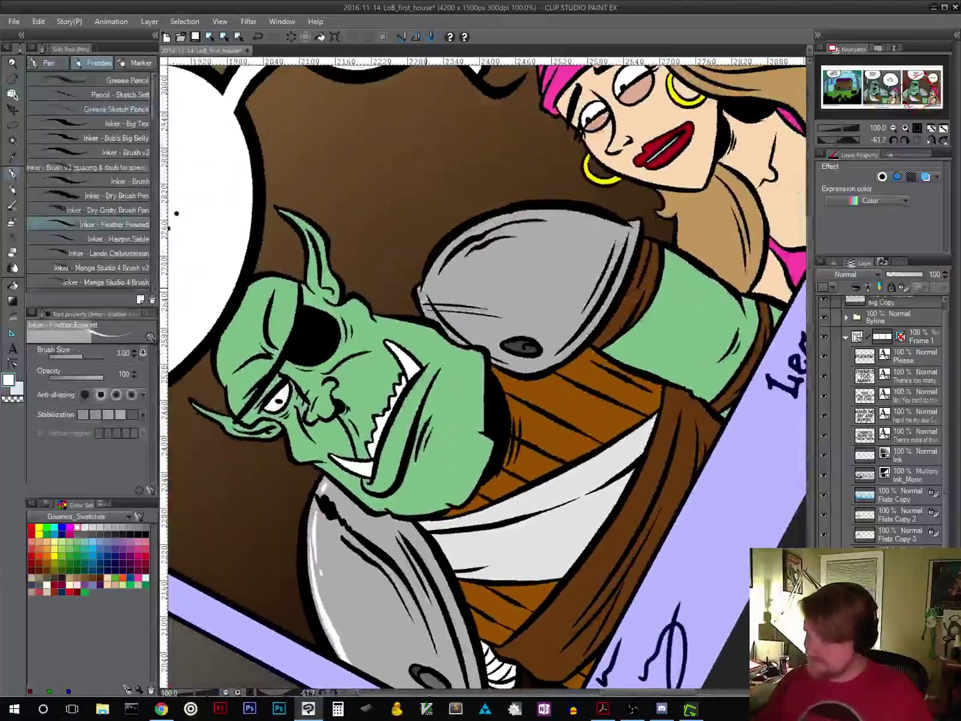
mouse_move(427, 281)
mouse_down()
mouse_move(445, 250)
mouse_move(484, 225)
mouse_move(578, 213)
mouse_up()
drag(448, 271, 456, 264)
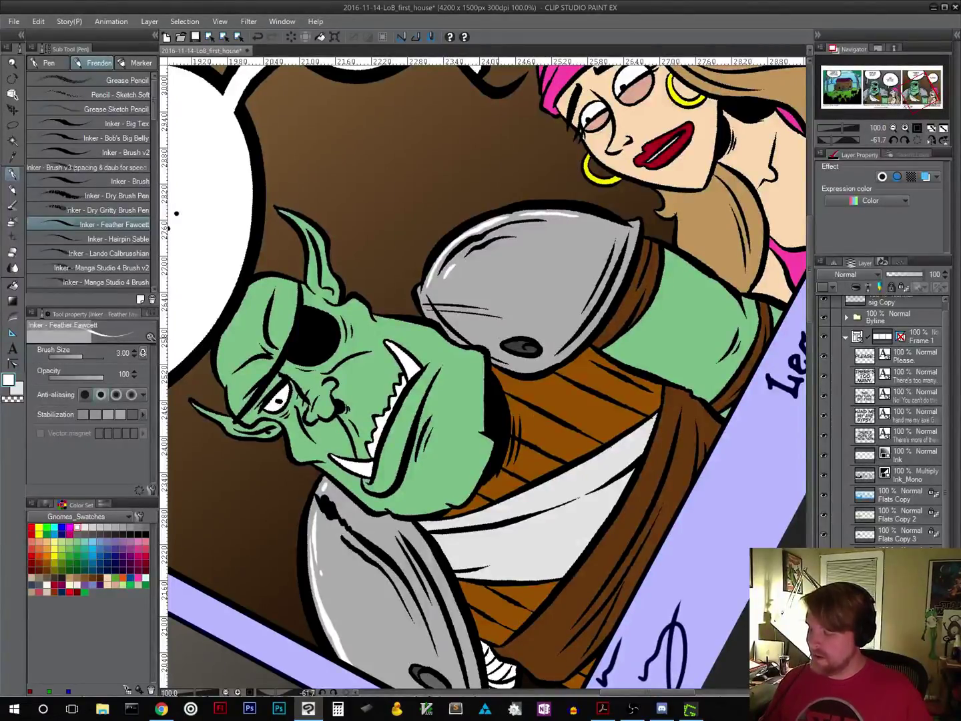
drag(495, 345, 500, 339)
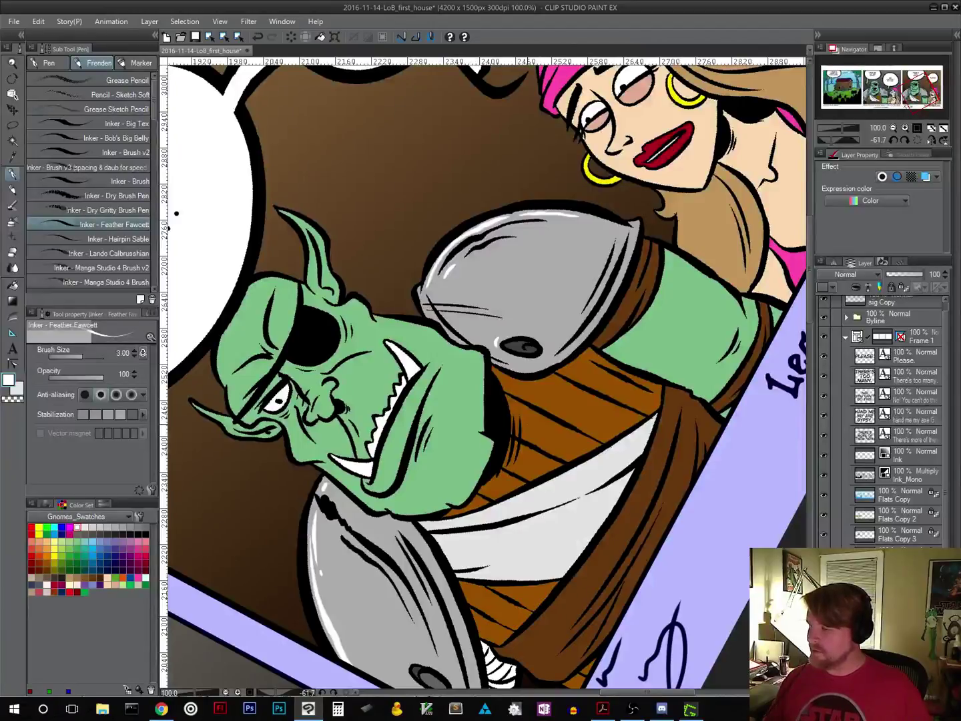
Step: Straighten the canvas rotation, view the whole three-panel strip and save the comic file
click(917, 142)
click(893, 128)
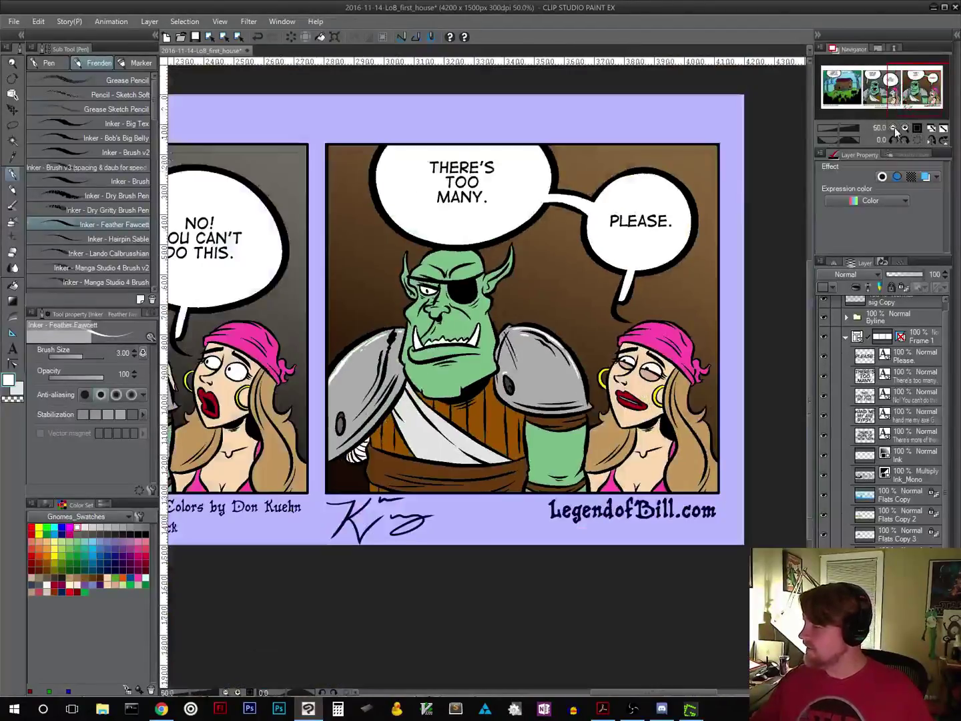
click(894, 129)
click(893, 129)
drag(414, 436, 601, 427)
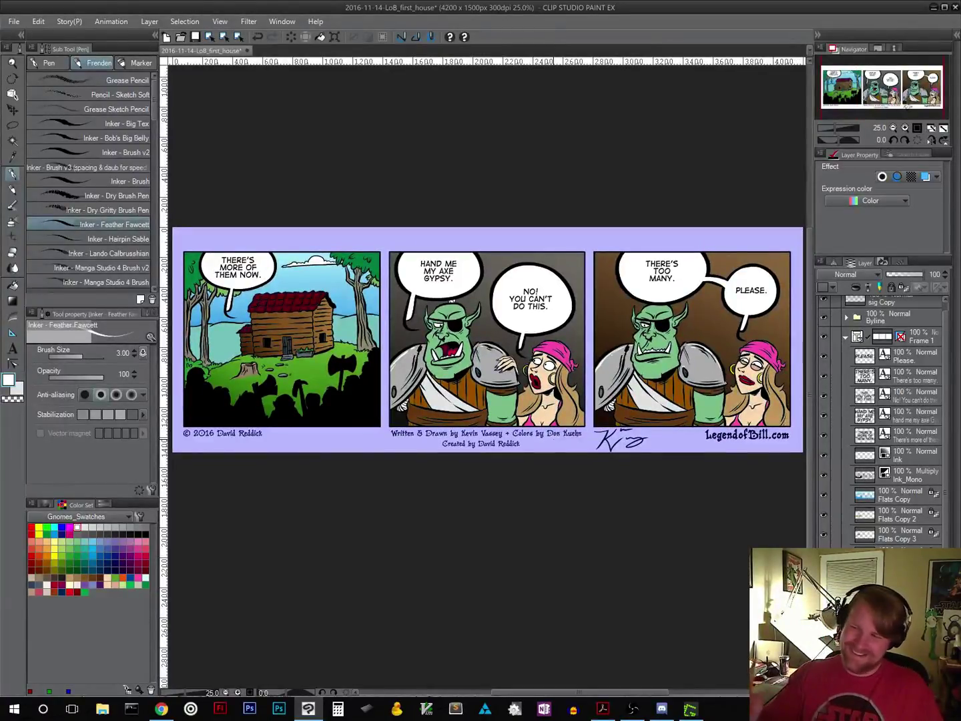
click(196, 37)
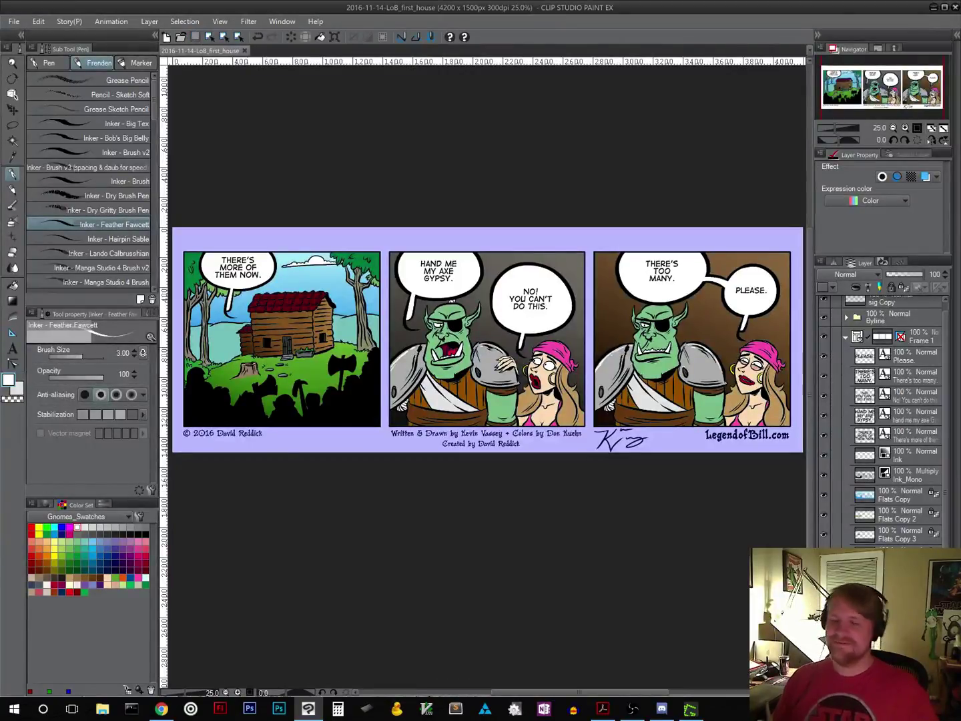
Step: Select the orc's grey shoulder armour by colour and set the Foreground to transparent gradient's combine mode to Add (Glow)
click(14, 141)
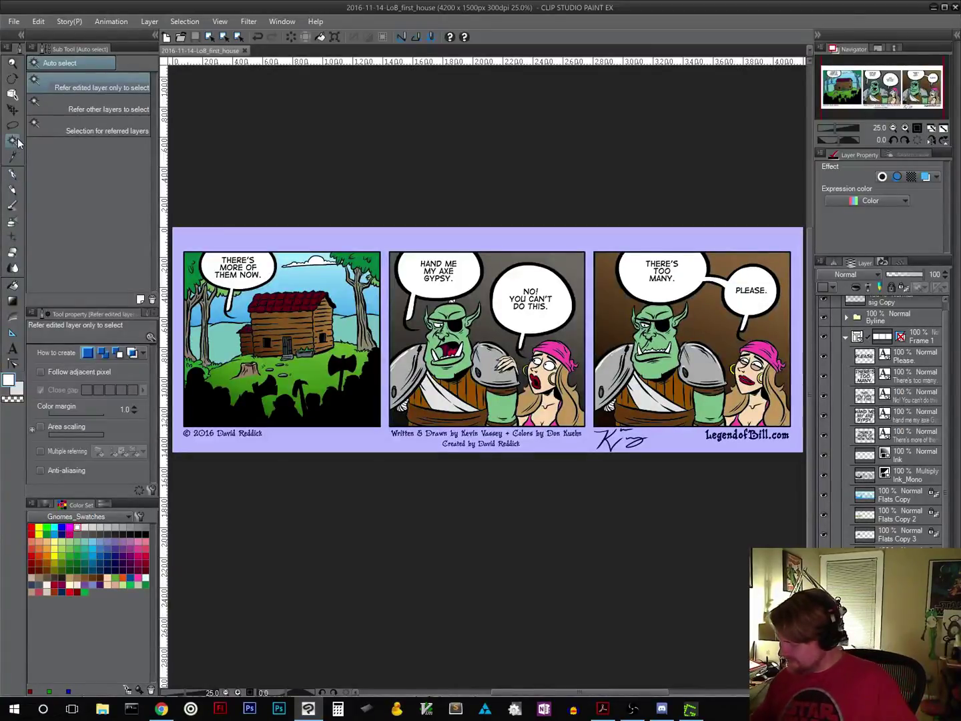
click(402, 369)
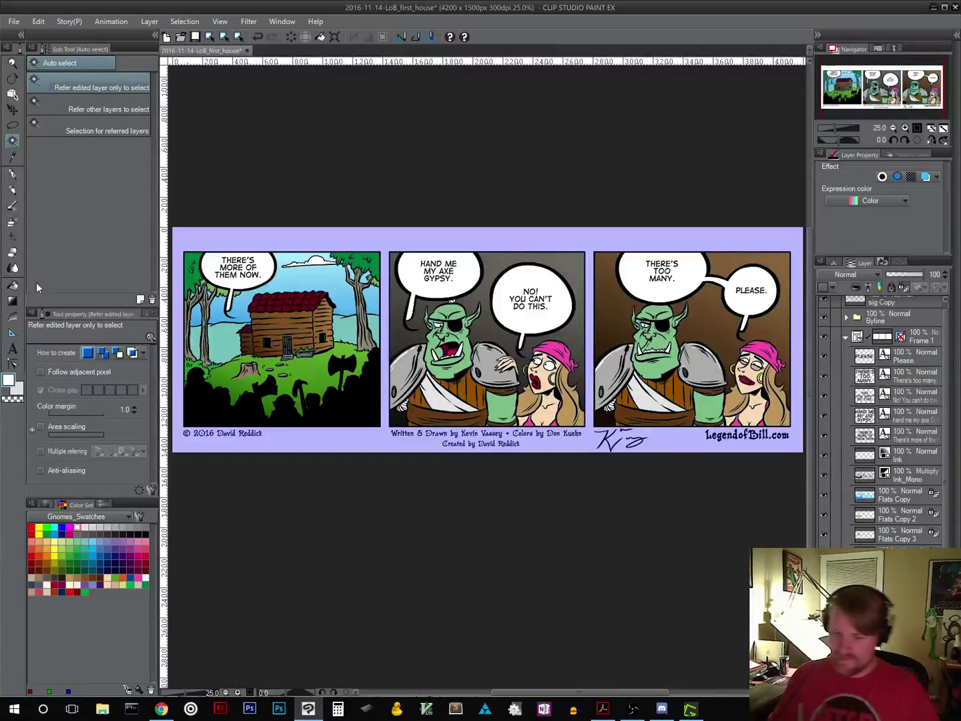
click(13, 300)
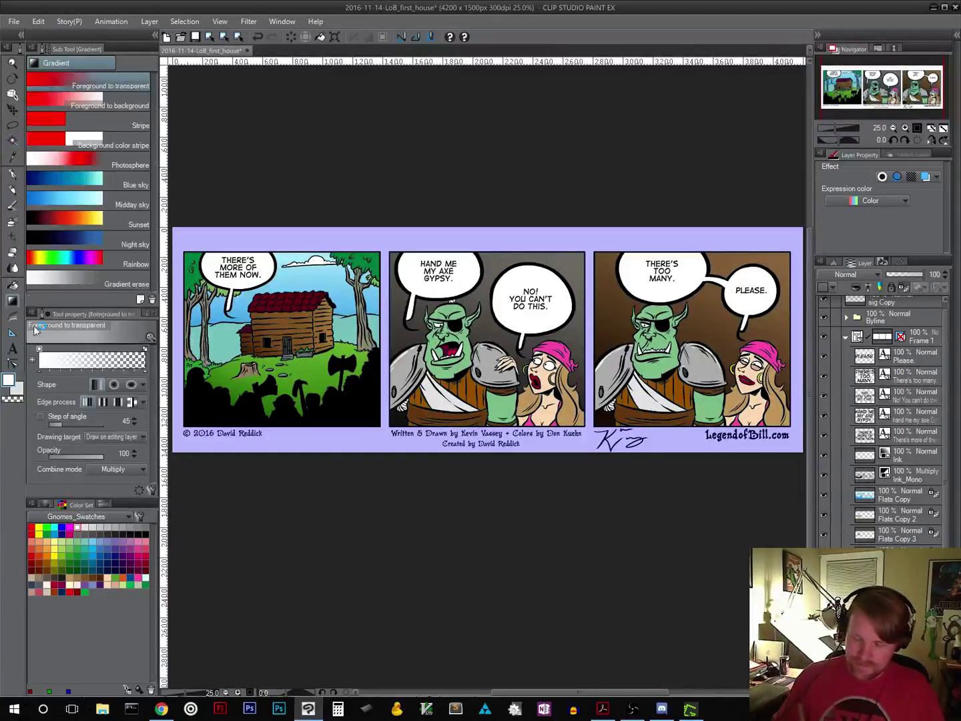
click(139, 469)
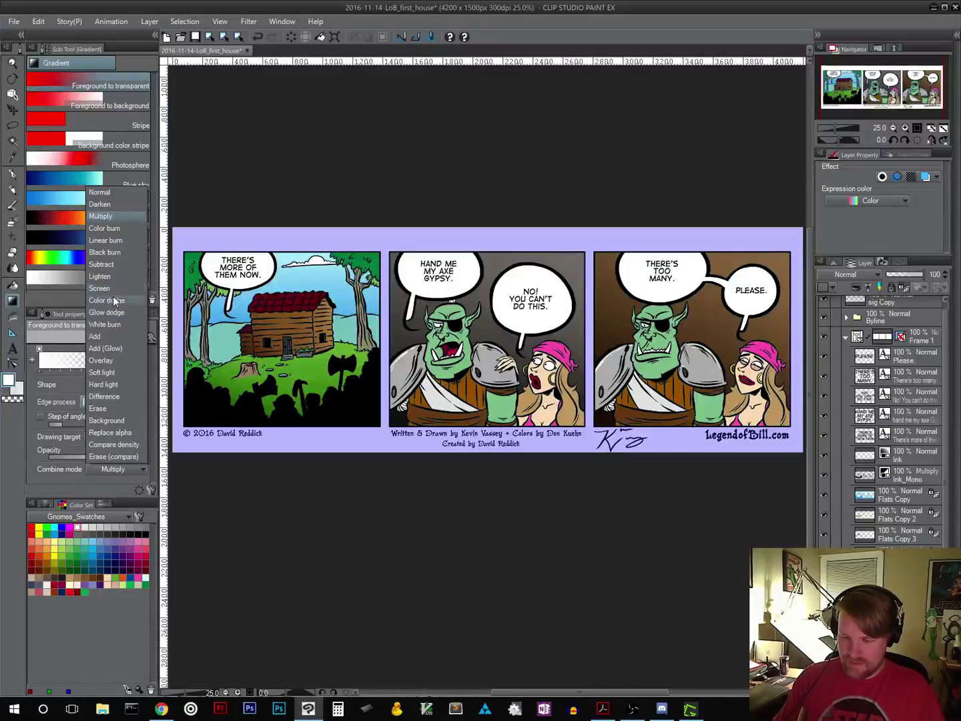
click(111, 348)
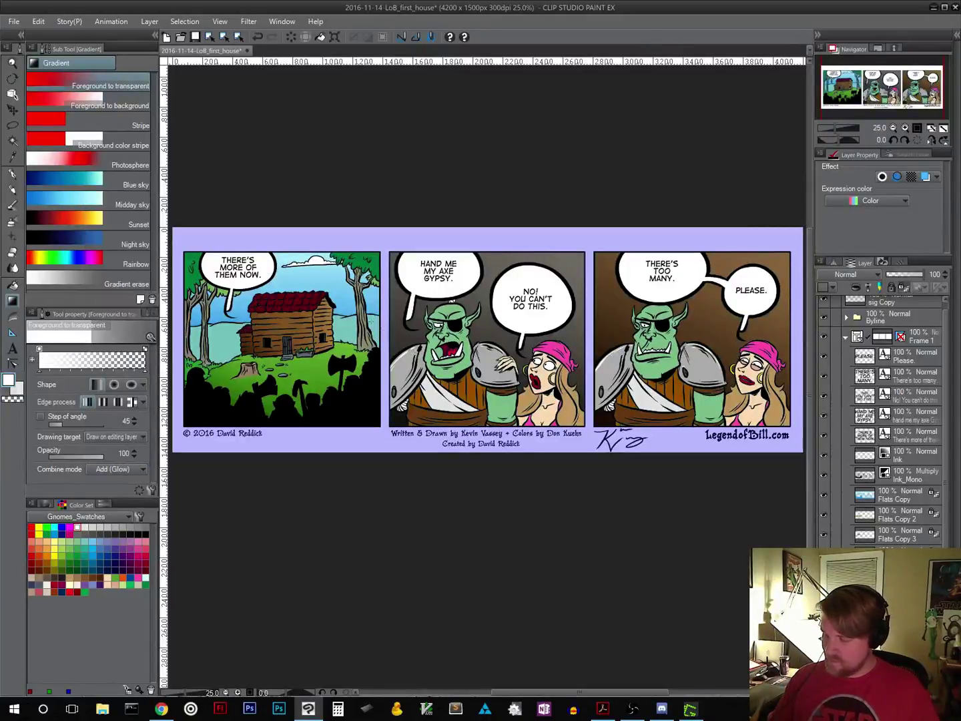
Step: Try white glow gradients across the orcs' armour in the second and third panels, undoing each attempt
drag(385, 333, 524, 526)
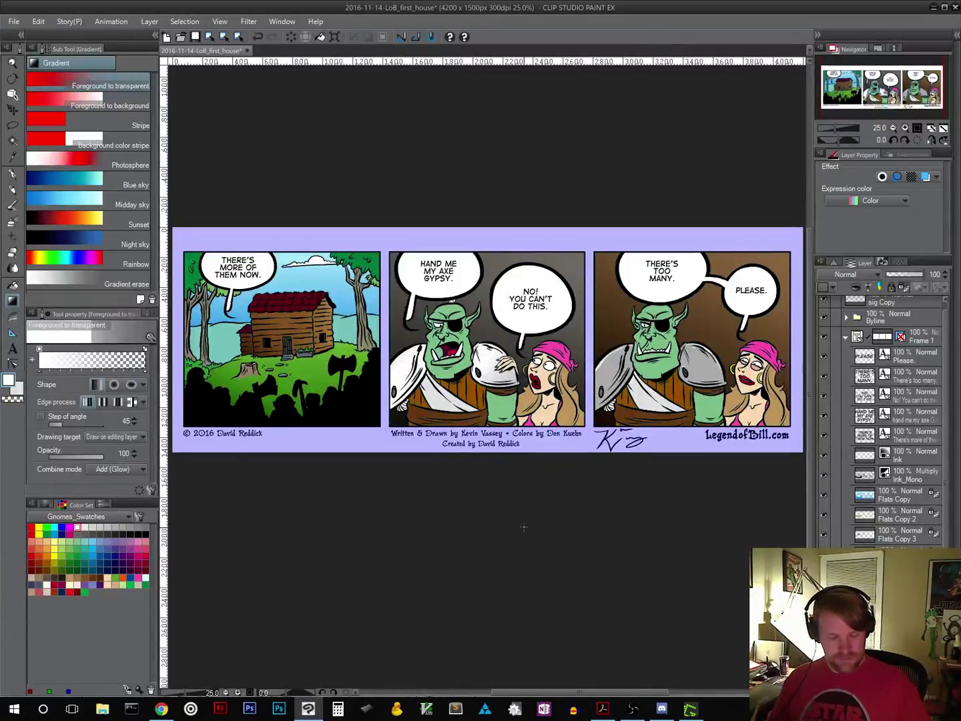
key(ctrl+z)
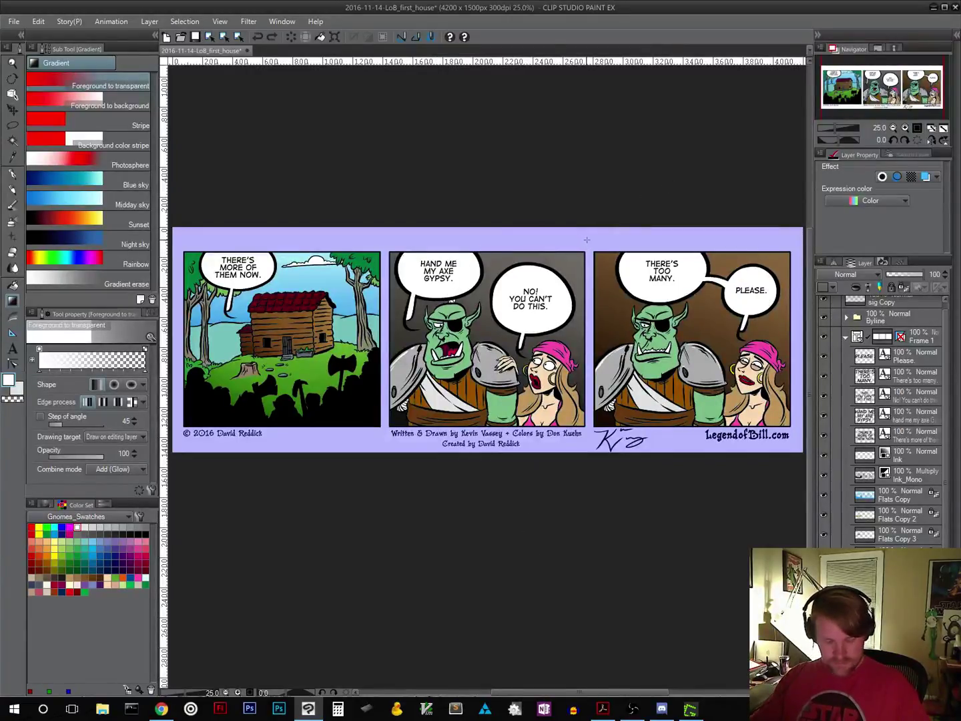
key(shift)
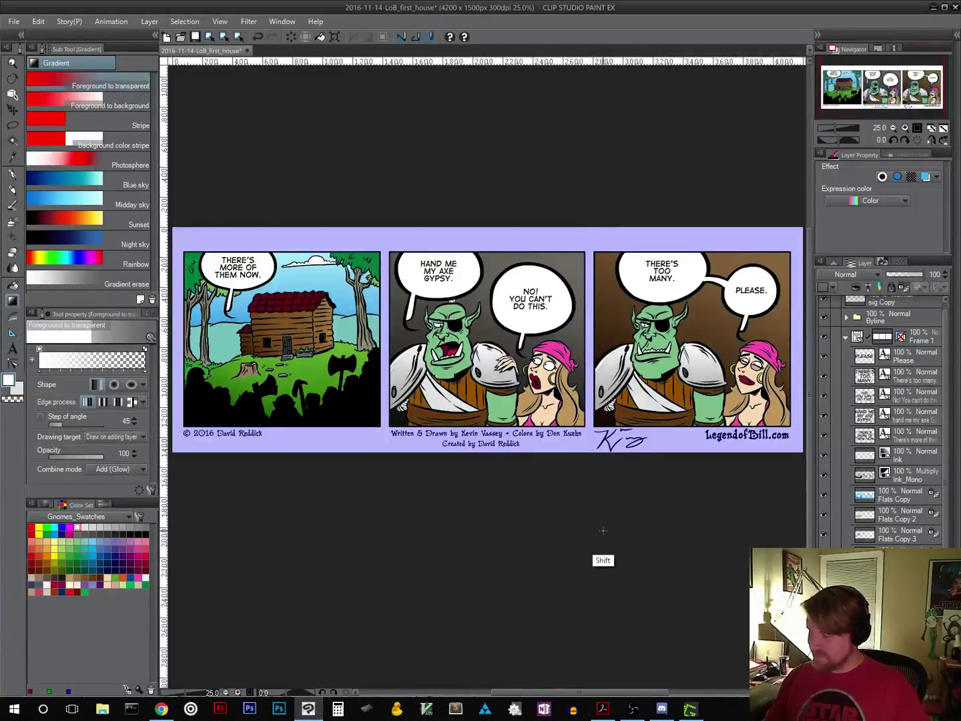
key(ctrl+z)
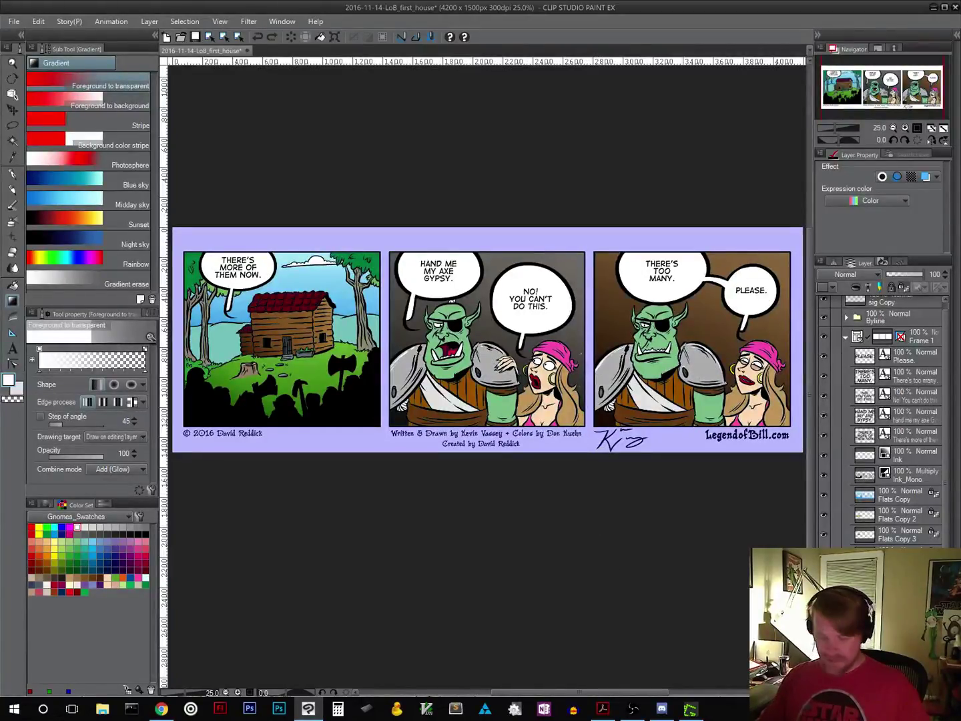
Step: Lighten the orcs' armour in the second and third panels with a vertical white glow gradient, and save the comic file
drag(590, 276, 590, 523)
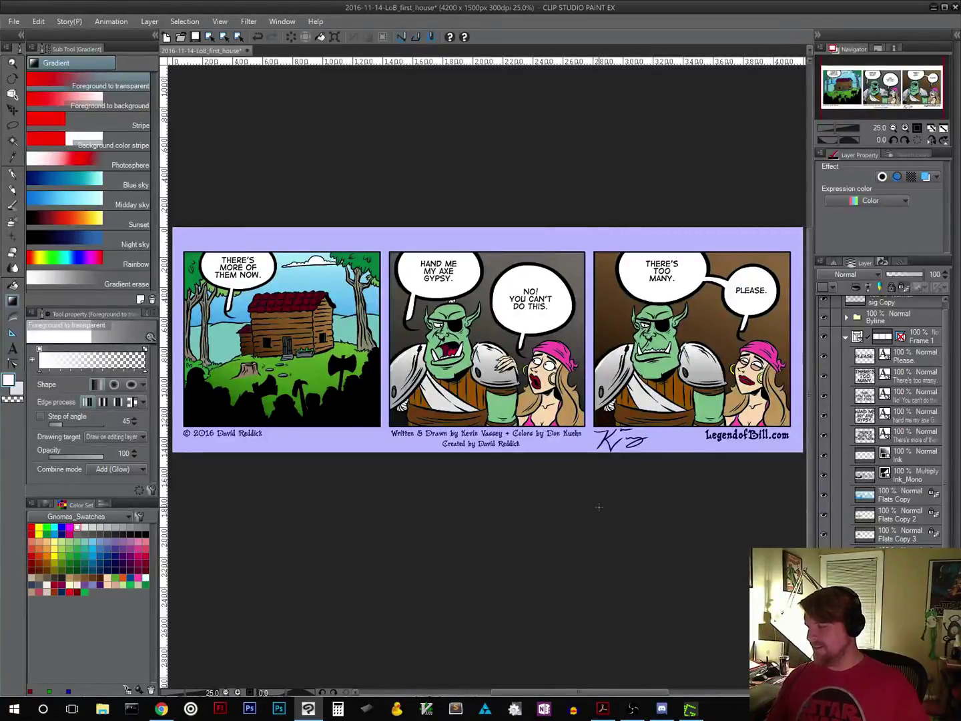
scroll(604, 504, right, 3)
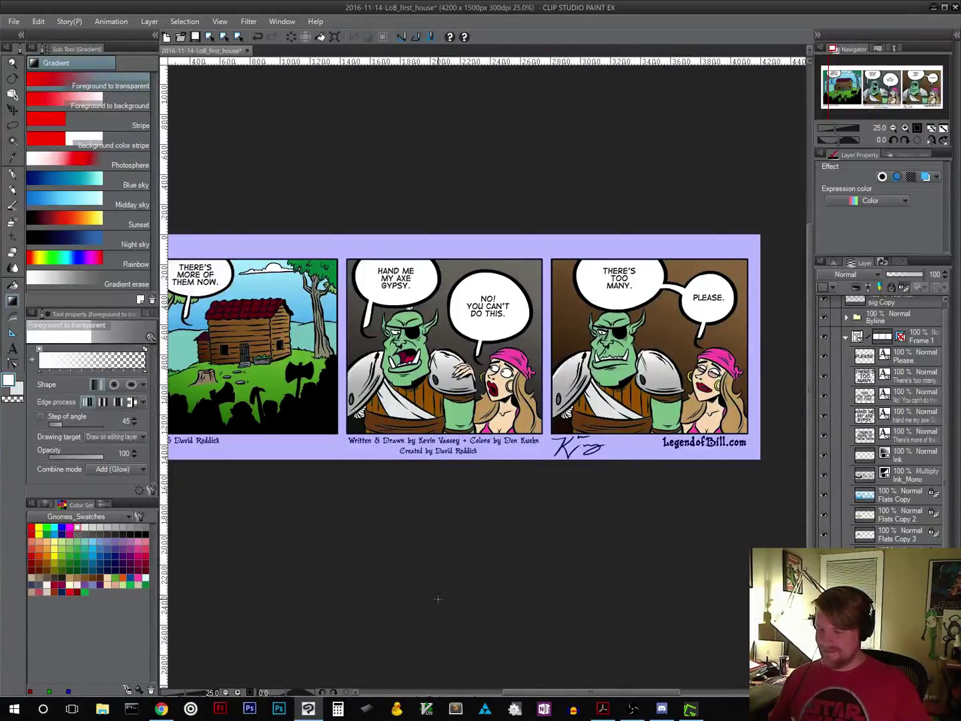
drag(433, 553, 459, 558)
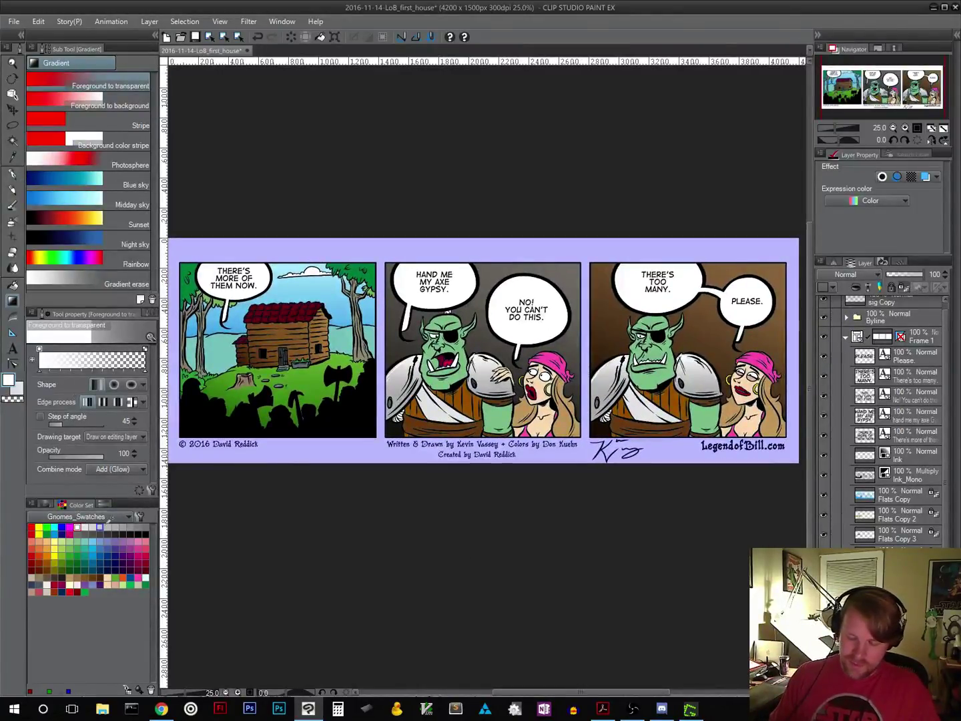
click(145, 533)
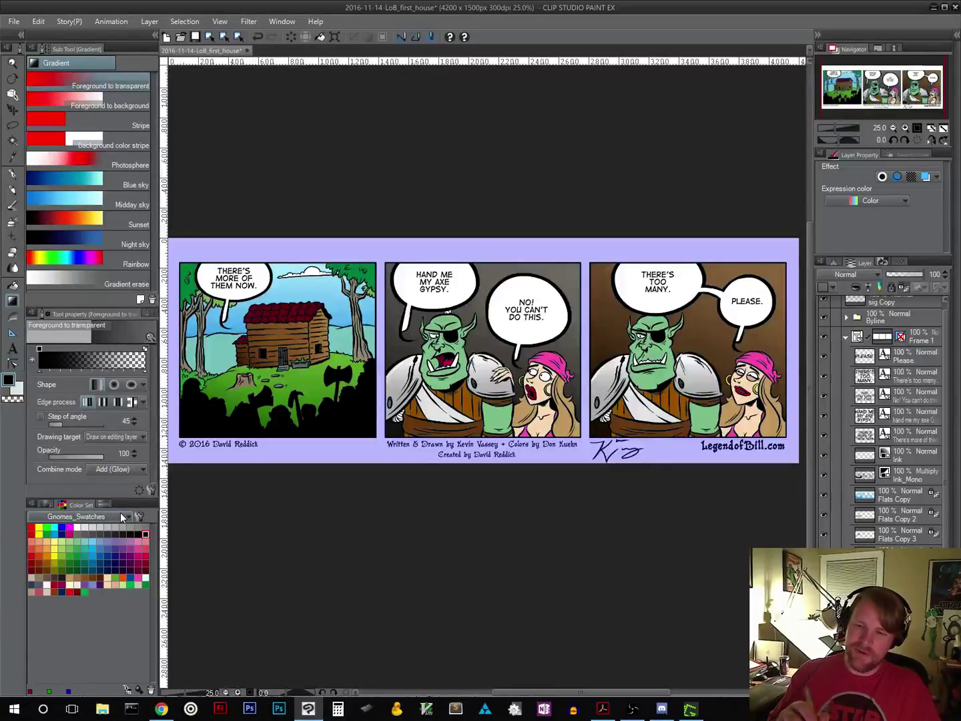
click(196, 38)
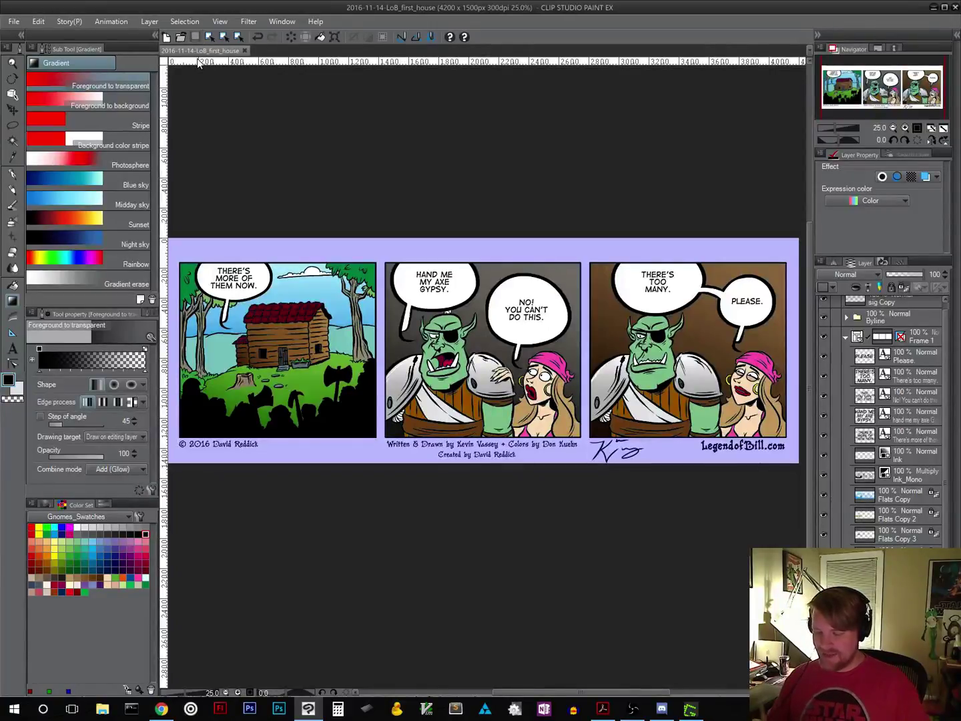
Step: Try merging all layers of the comic into a single layer, and undo the merge
mouse_move(550, 541)
mouse_down()
mouse_move(559, 535)
mouse_move(551, 526)
mouse_up()
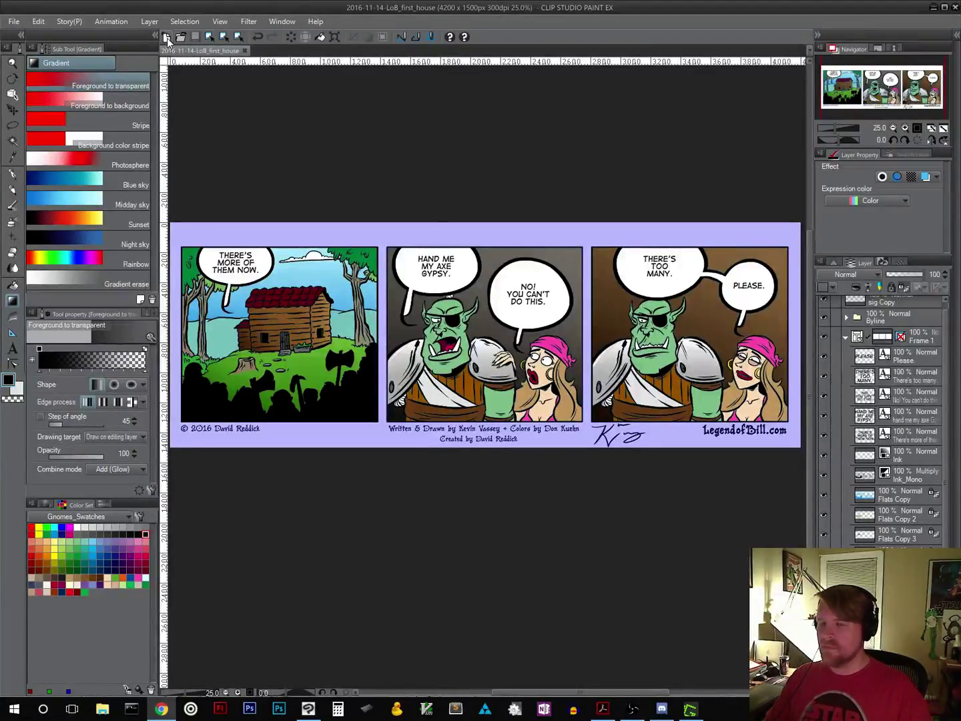
click(150, 21)
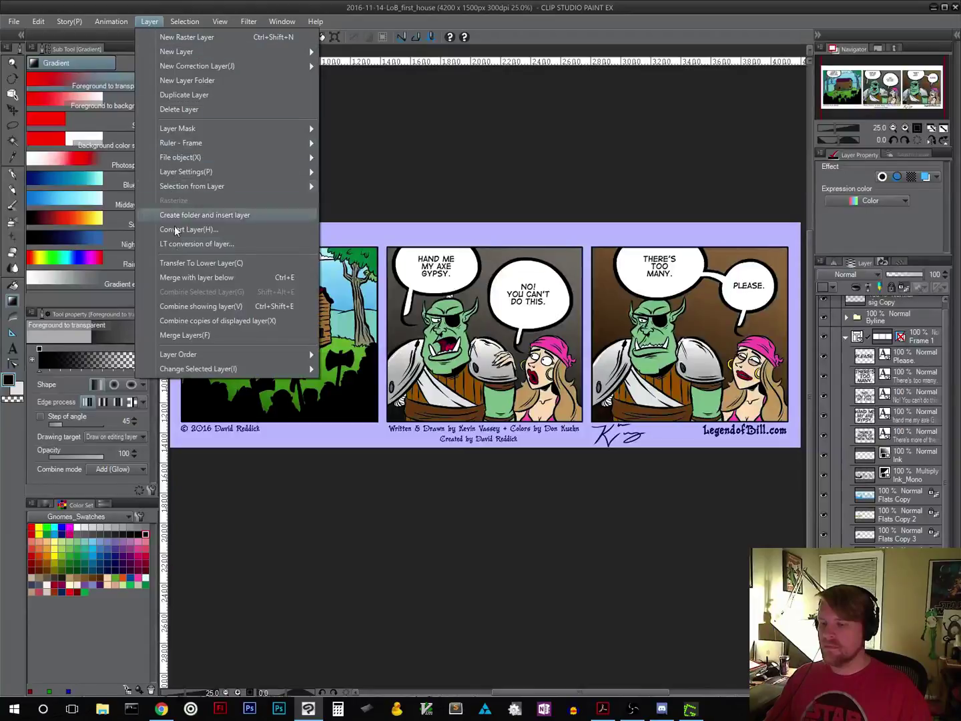
click(187, 335)
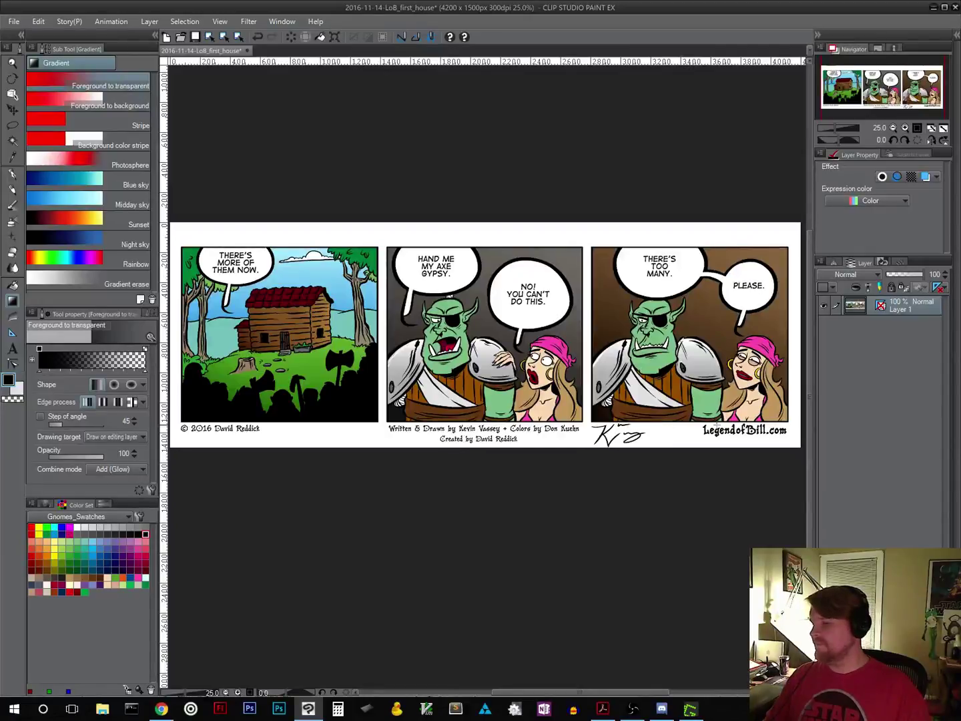
drag(469, 232, 471, 234)
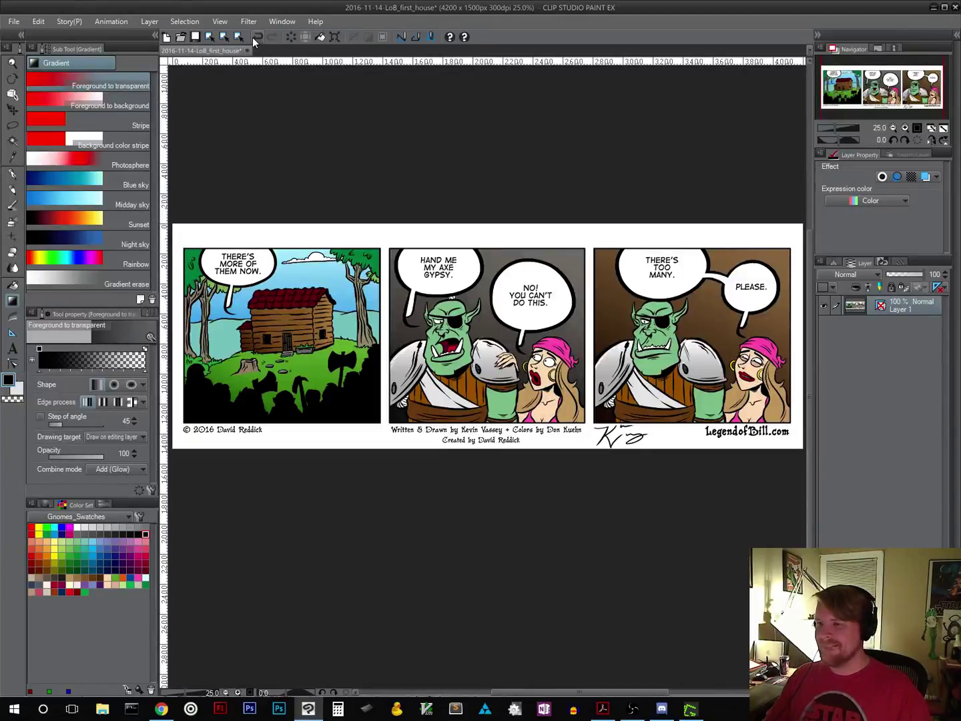
key(ctrl+z)
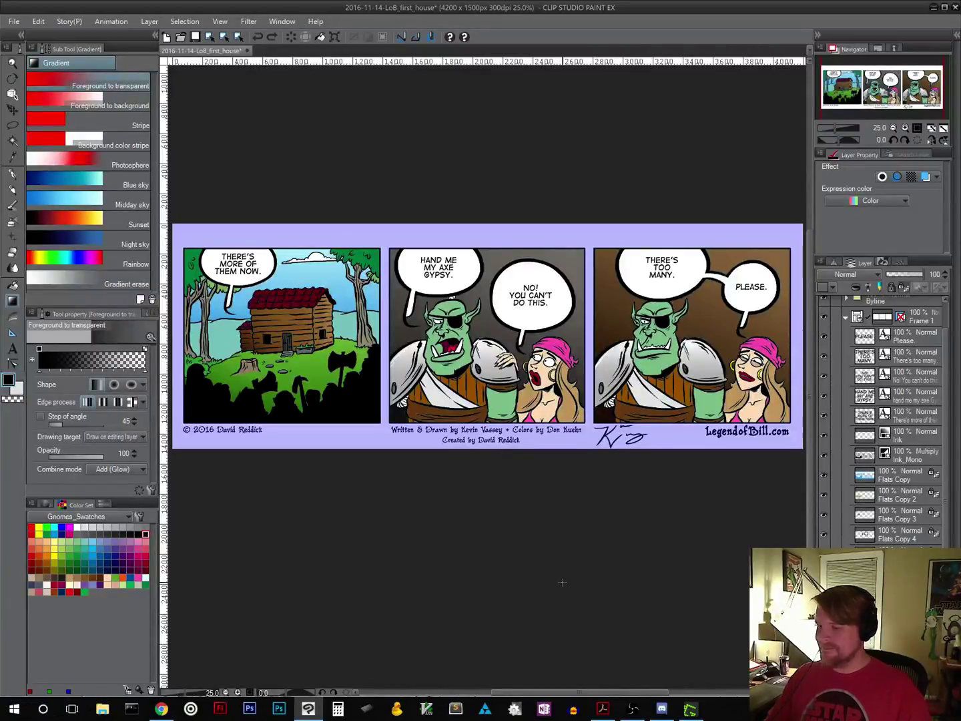
Step: Remove the lavender page background so the strip sits on white, and save the comic file
scroll(922, 448, up, 2)
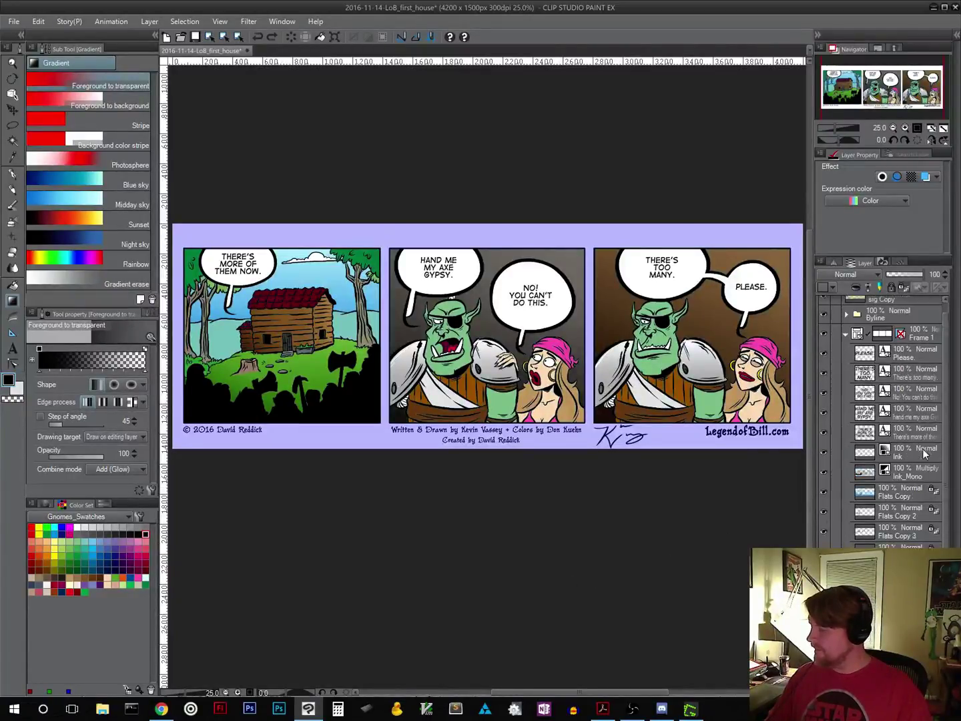
click(916, 301)
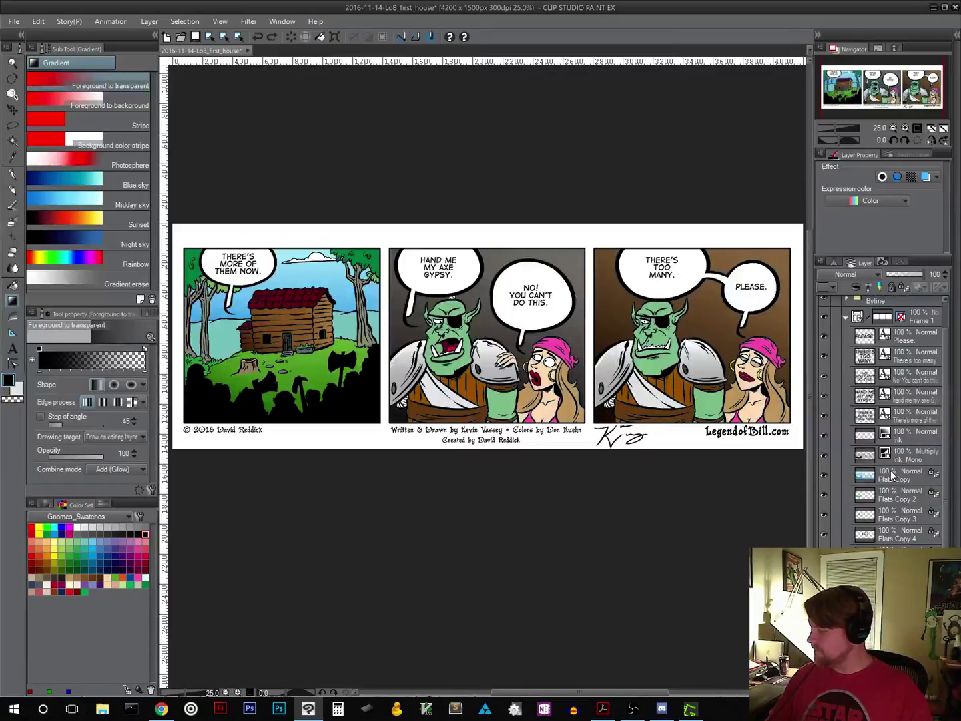
click(197, 39)
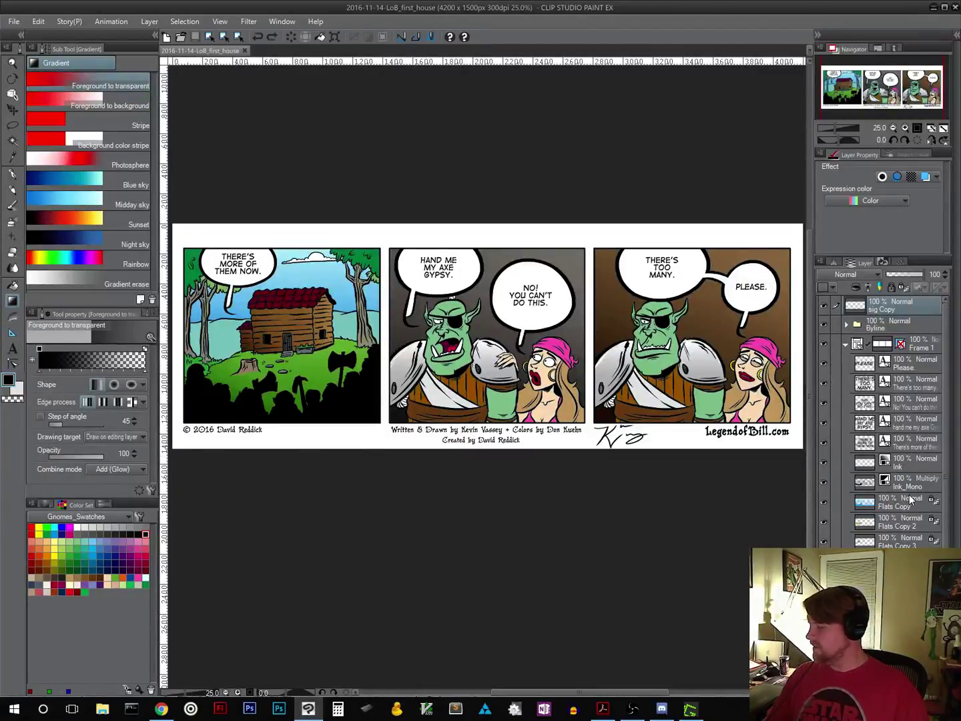
scroll(948, 521, down, 2)
scroll(952, 521, up, 2)
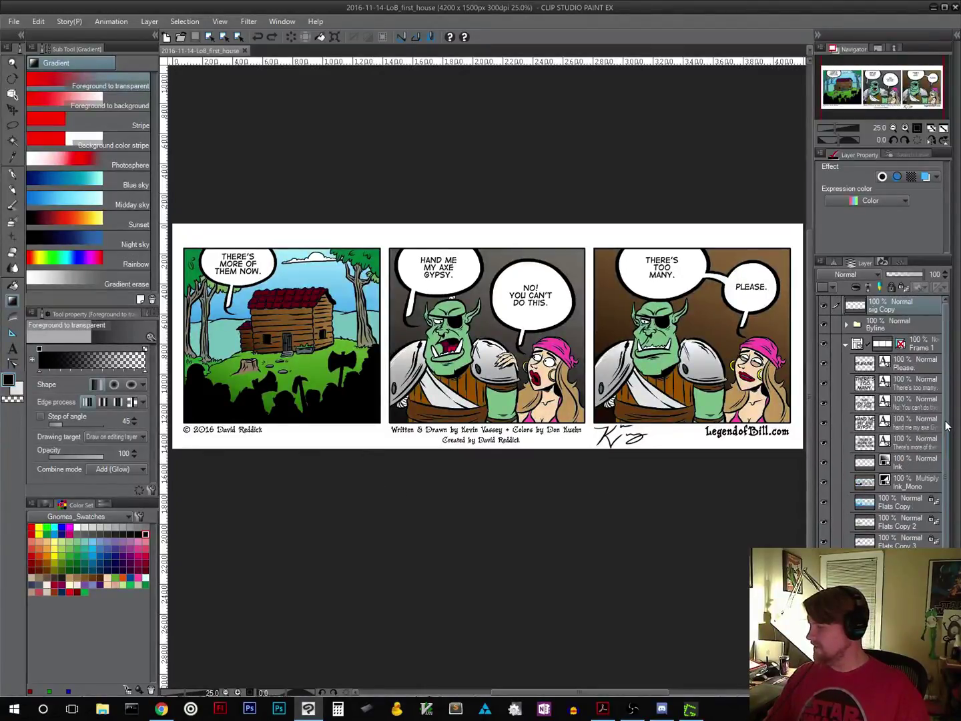
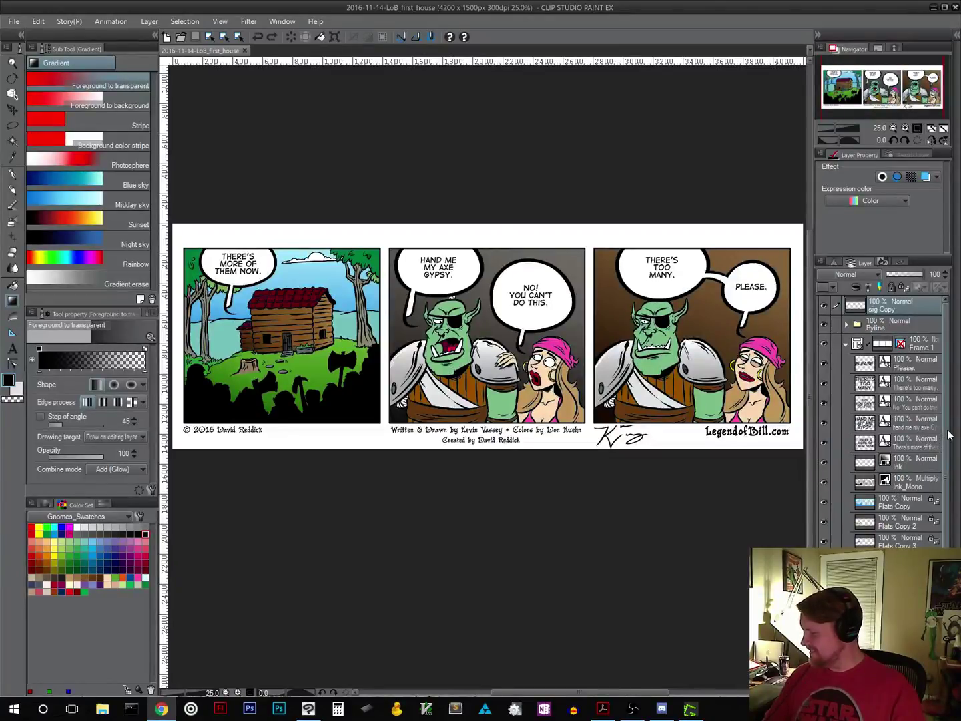
scroll(957, 481, down, 1)
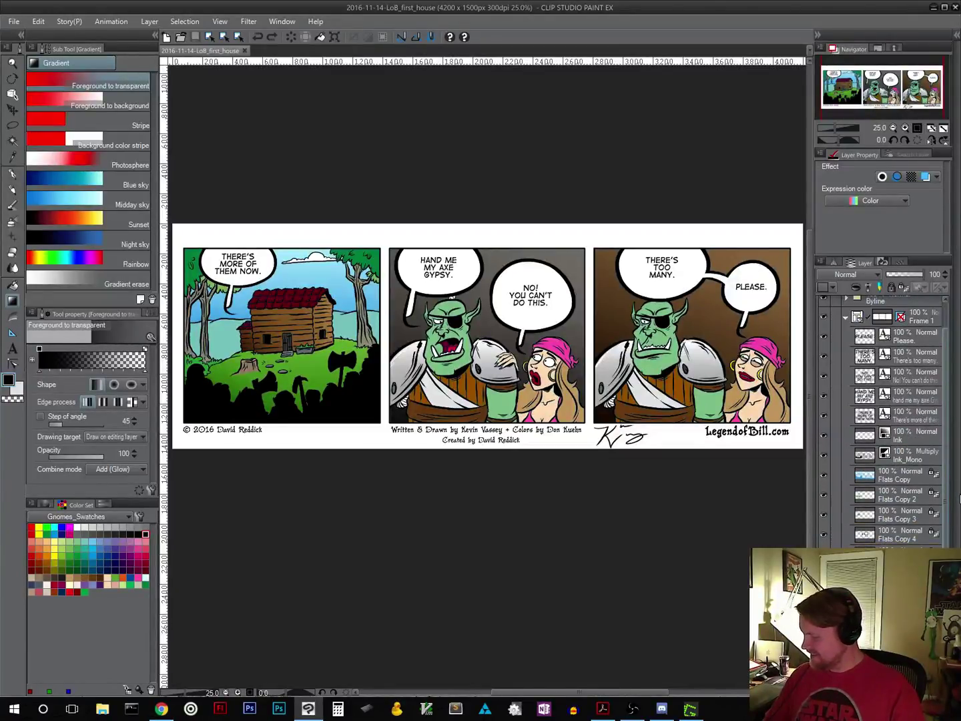
scroll(956, 482, up, 1)
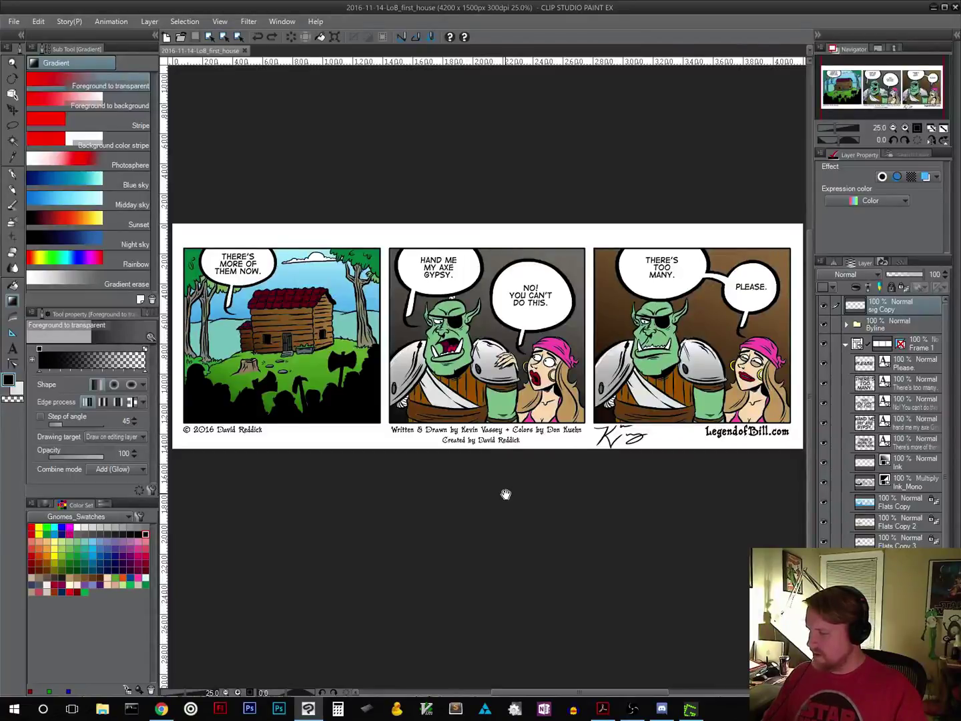
mouse_move(506, 494)
mouse_down()
mouse_move(508, 351)
mouse_move(501, 472)
mouse_up()
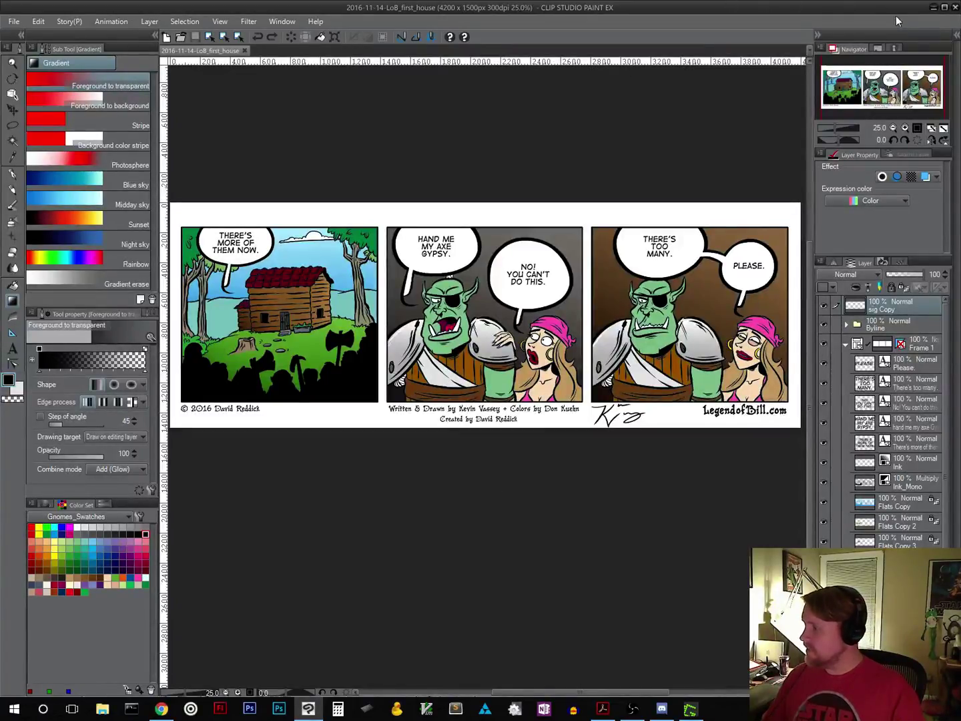
Step: Switch to the running_Man scene in Toon Boom Harmony and examine the running character's pose at frame 36 up close
click(934, 9)
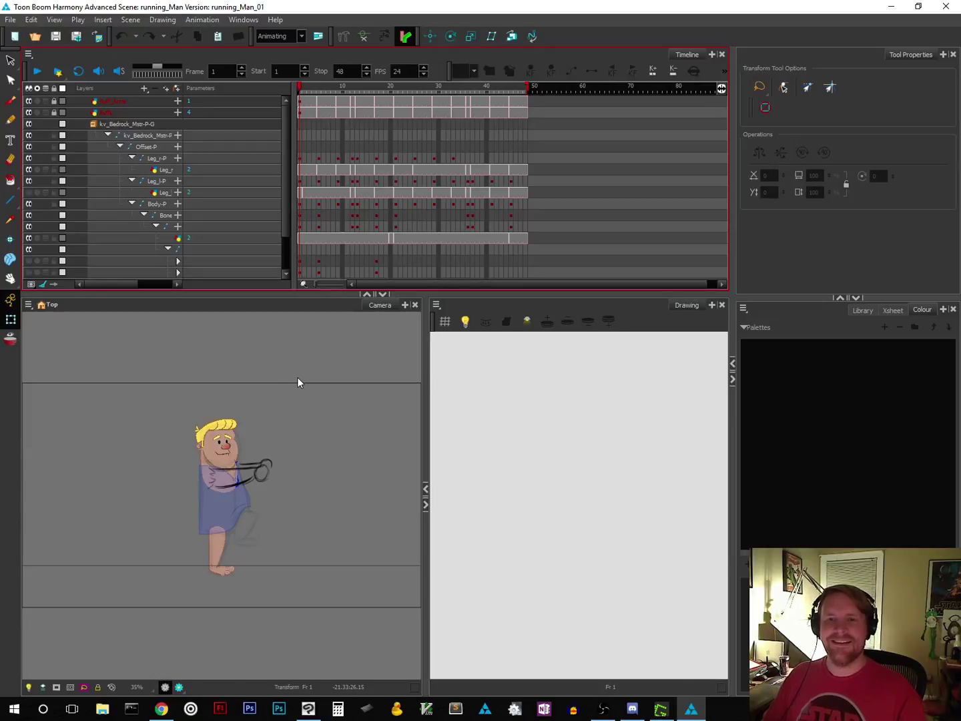
key(alt+Tab)
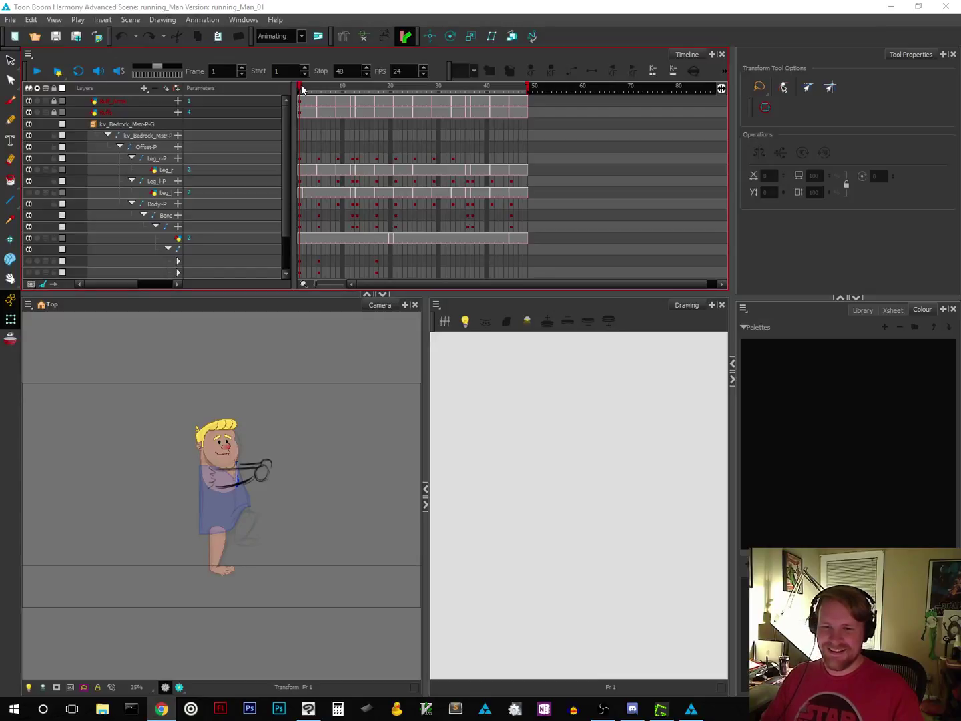
mouse_move(300, 88)
mouse_down()
mouse_move(363, 100)
mouse_move(299, 97)
mouse_up()
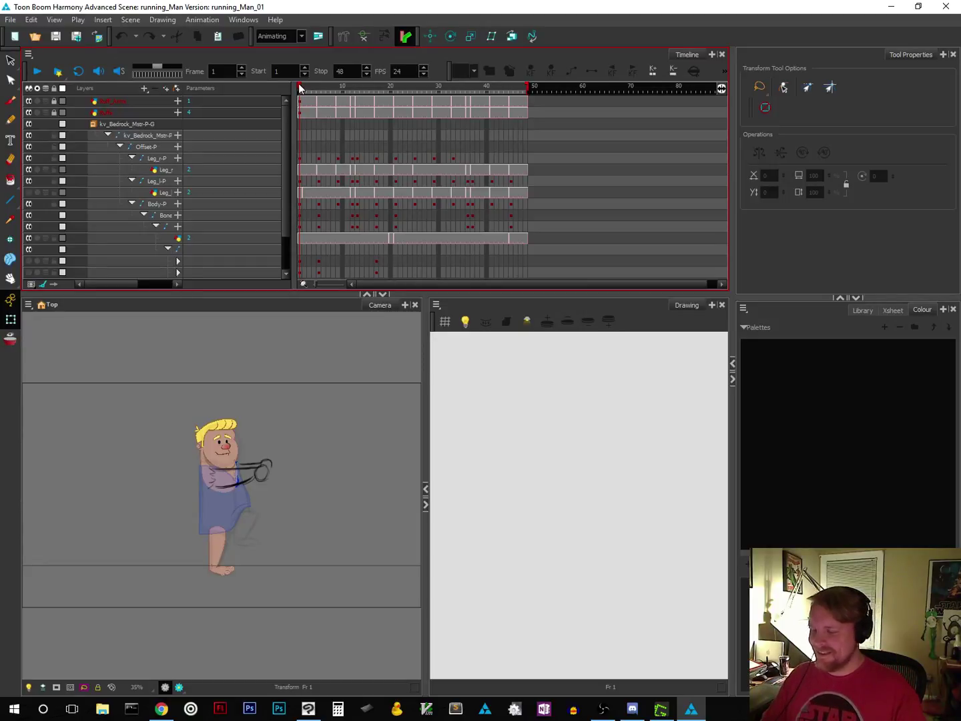
drag(299, 87, 466, 117)
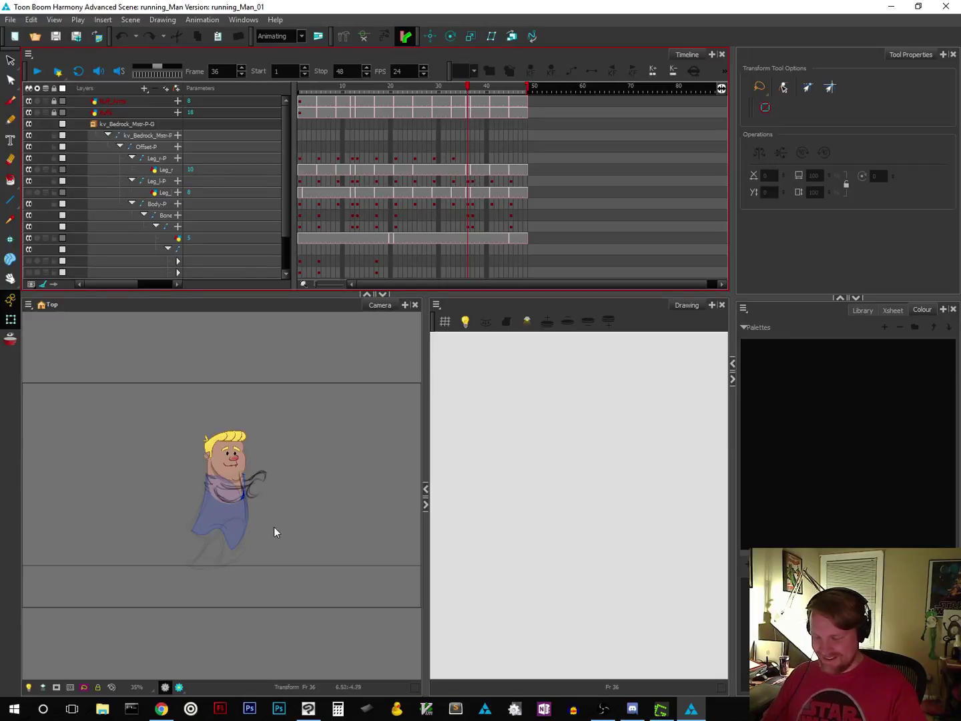
scroll(263, 527, up, 4)
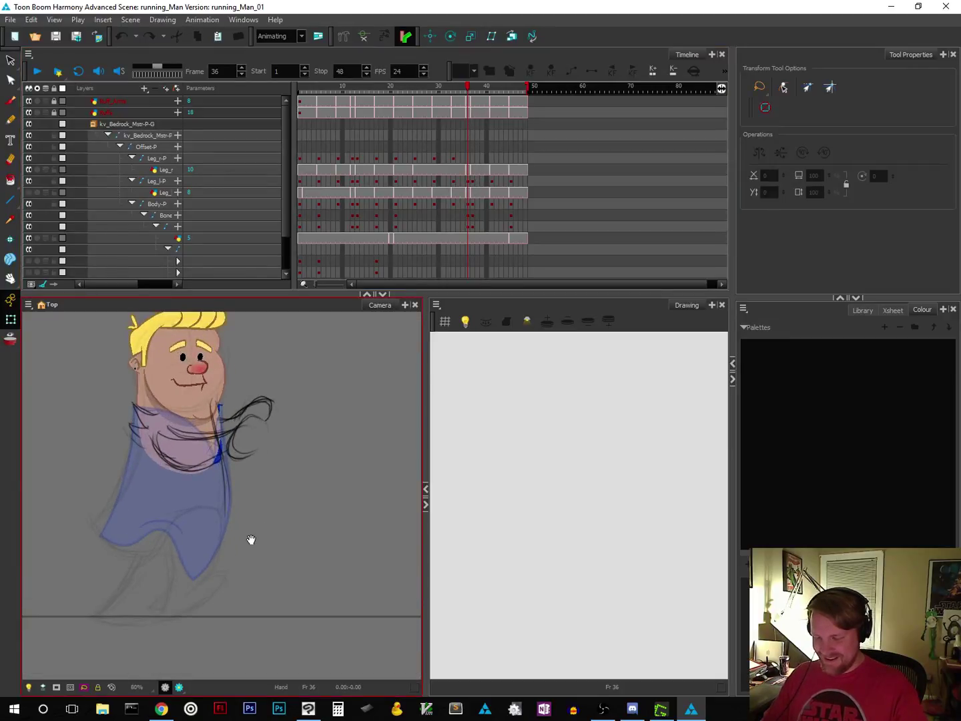
Step: Widen the timeline's layer name area and ready the Brush on the Leg_r drawing with Skin_Line from the bedrock_kv palette
drag(251, 538, 311, 468)
scroll(314, 471, up, 1)
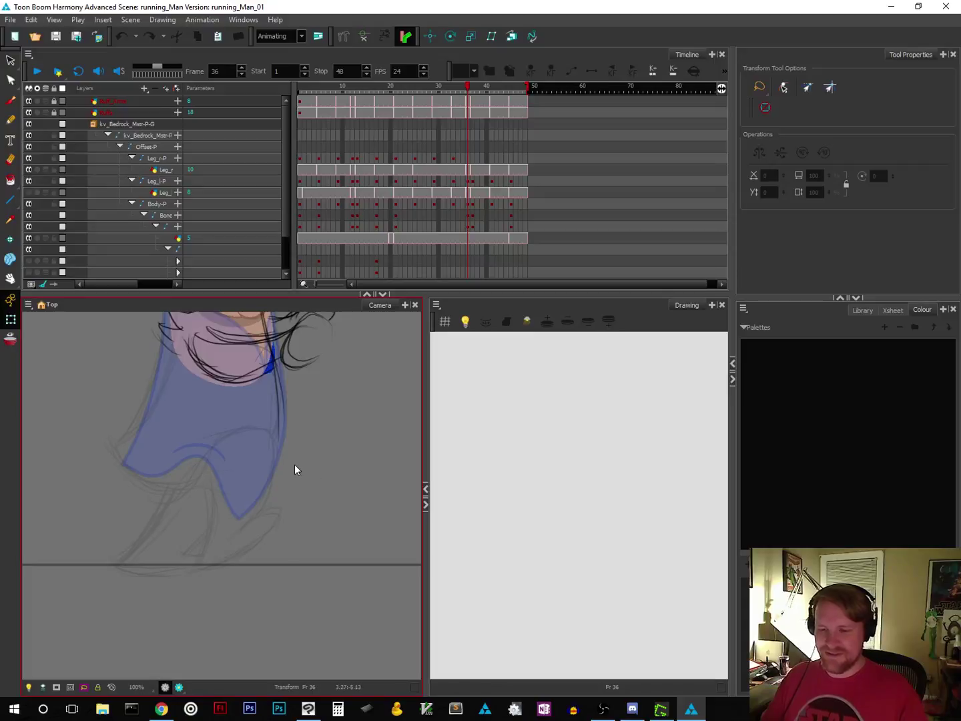
click(11, 102)
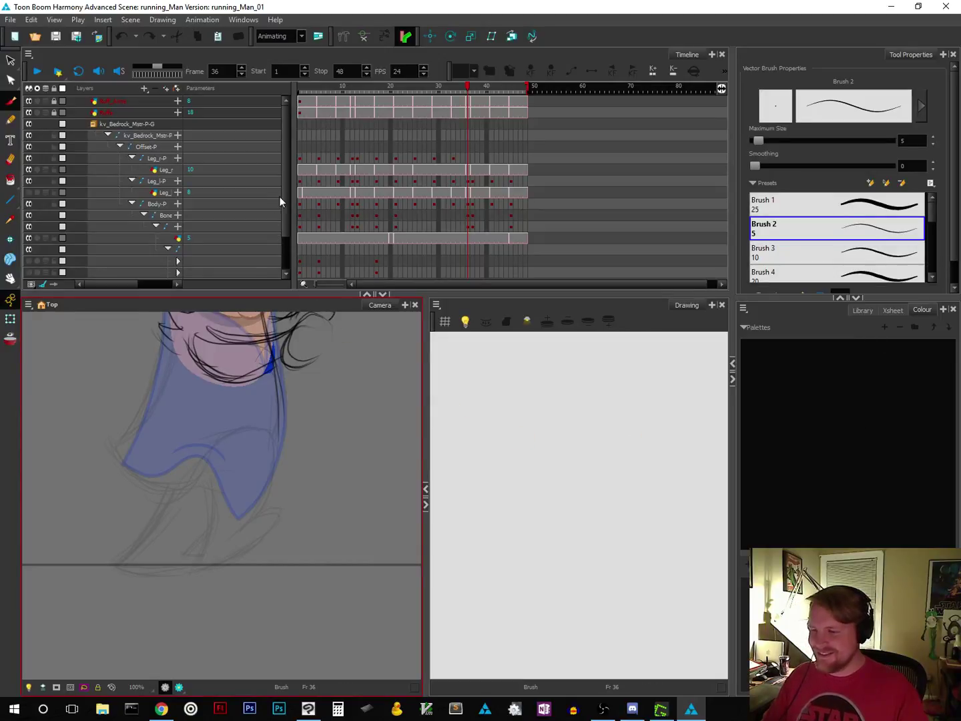
drag(292, 160, 435, 156)
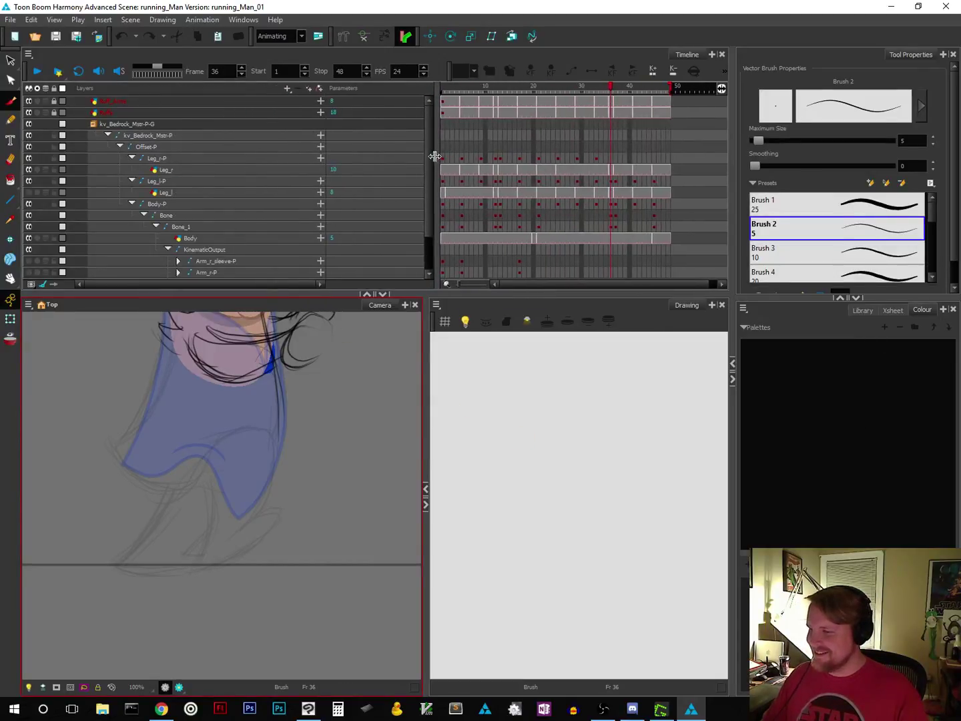
click(157, 171)
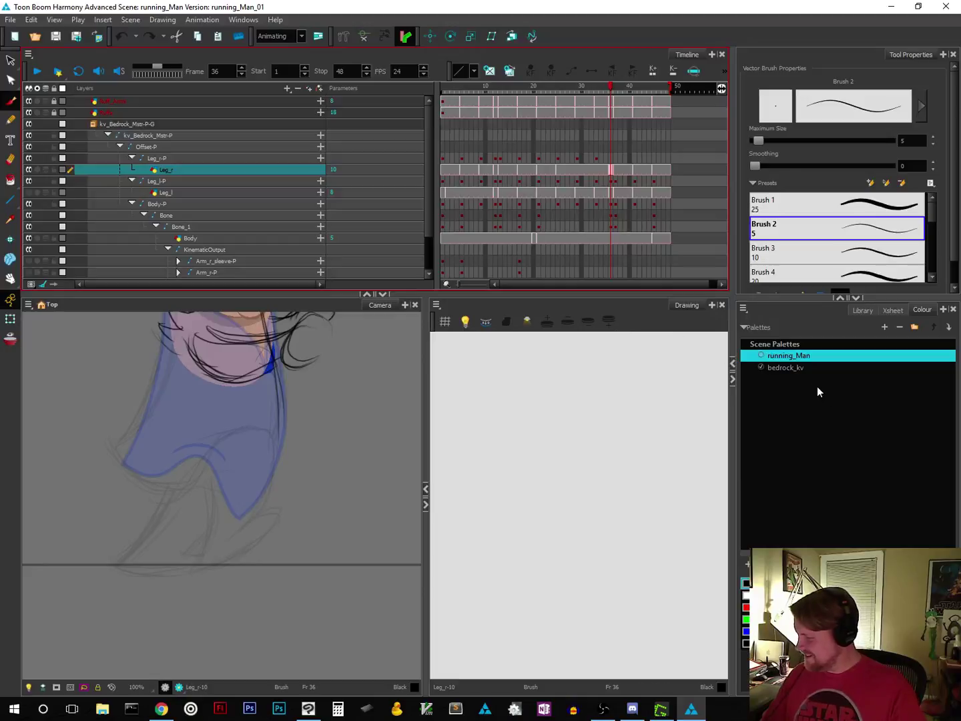
click(790, 368)
drag(819, 548, 807, 430)
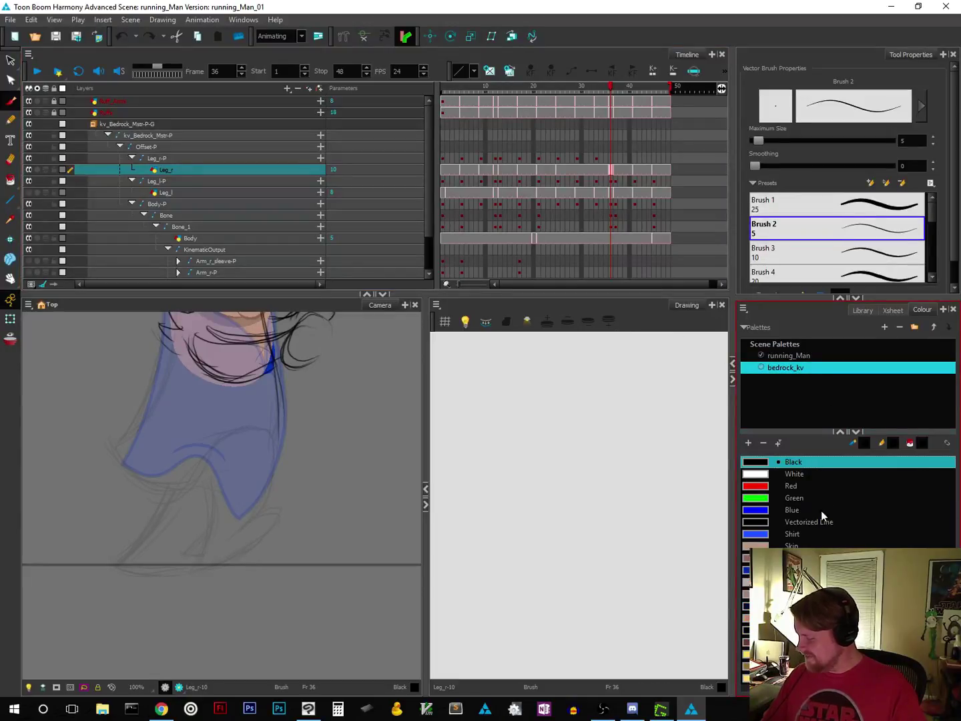
click(746, 558)
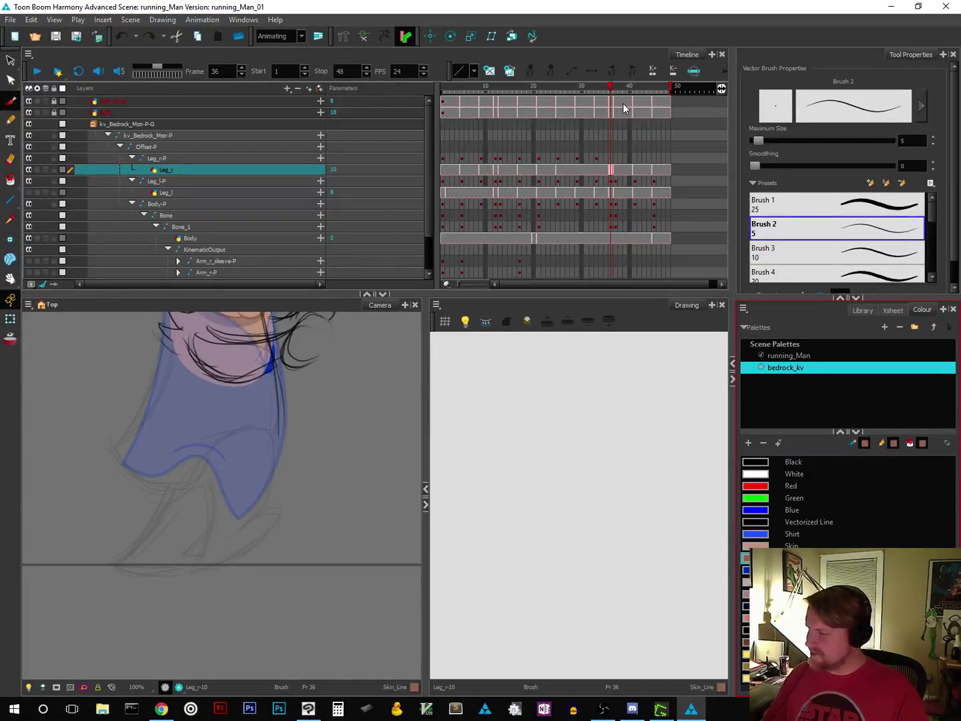
Step: Copy the bent leg drawing from frame 33 into Leg_r at frame 36 and move it over the rough foot sketch
click(562, 98)
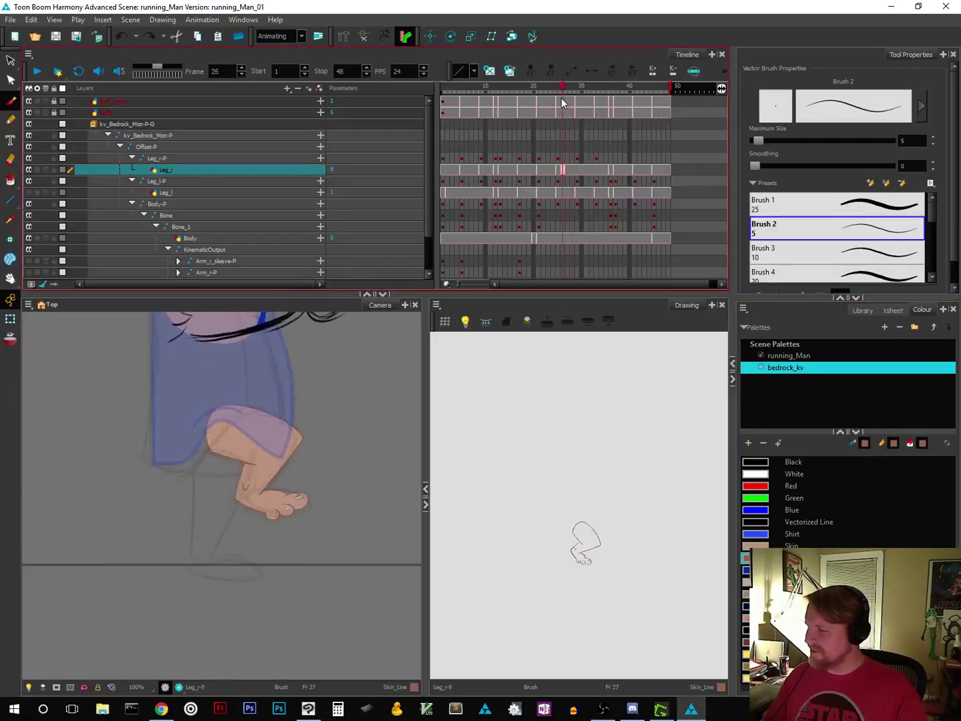
mouse_move(565, 105)
mouse_down()
mouse_move(582, 103)
mouse_move(515, 103)
mouse_move(616, 103)
mouse_move(491, 122)
mouse_move(610, 124)
mouse_up()
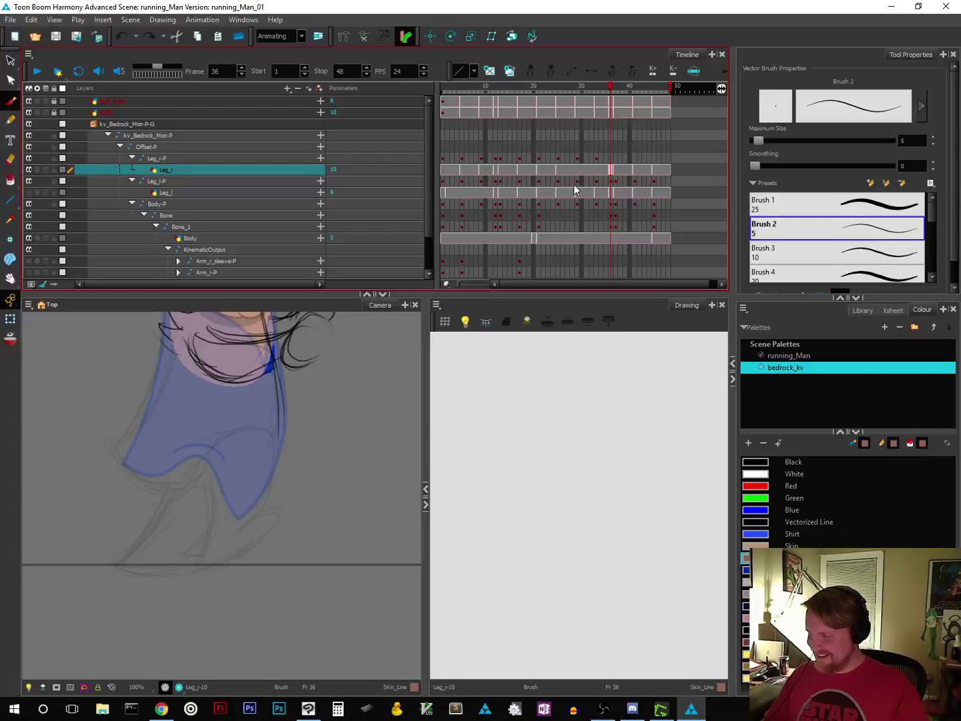
click(598, 157)
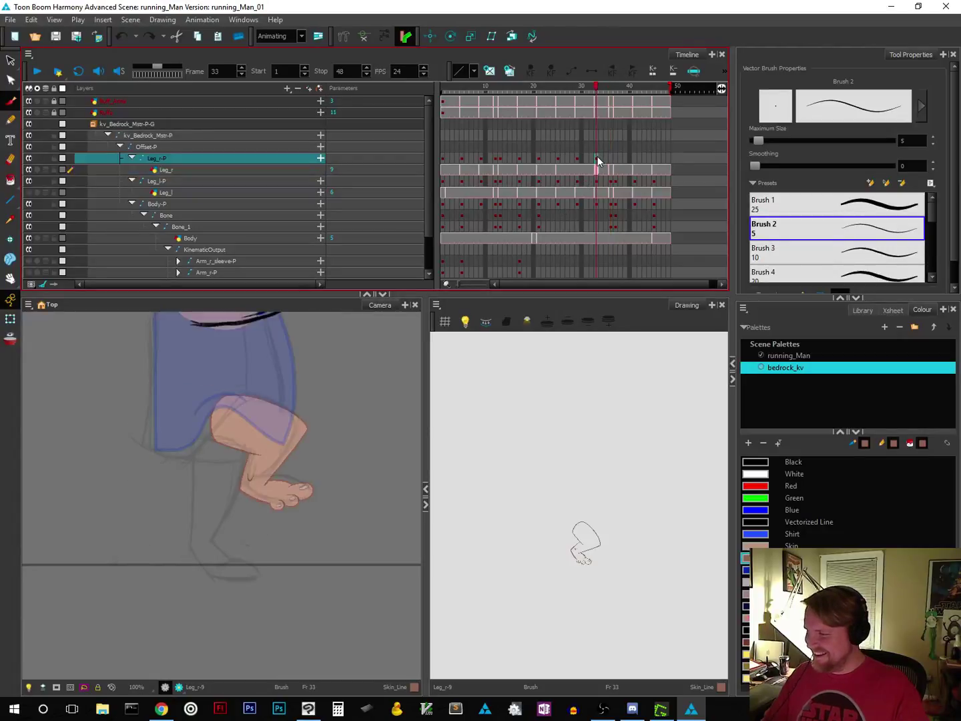
click(11, 60)
mouse_move(275, 380)
mouse_down()
mouse_move(231, 363)
mouse_move(150, 425)
mouse_move(209, 551)
mouse_move(378, 533)
mouse_move(369, 418)
mouse_move(273, 371)
mouse_up()
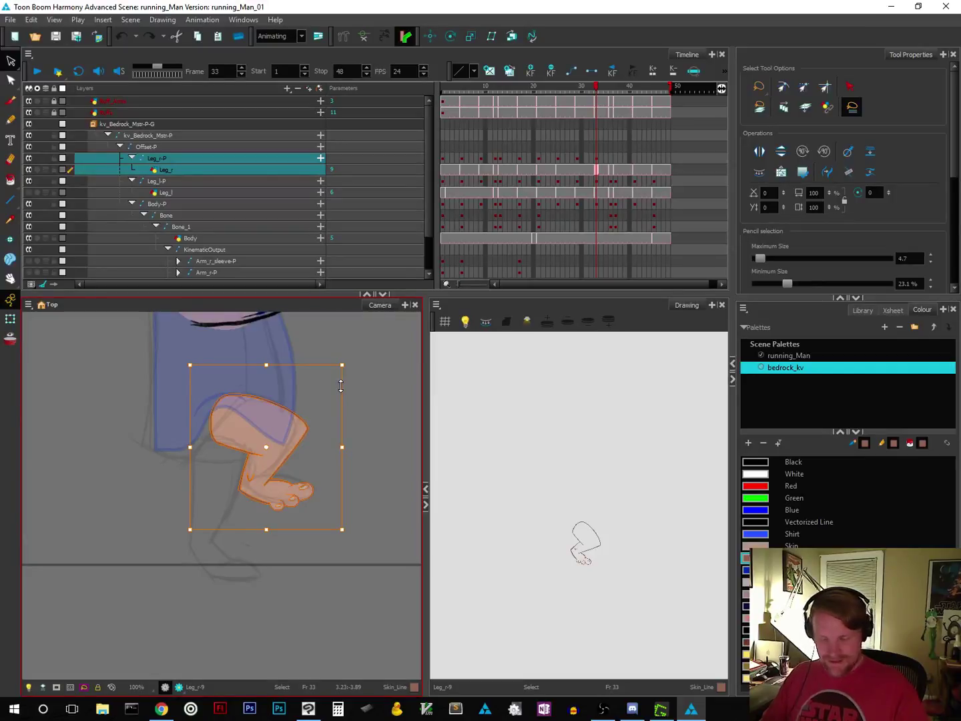
click(611, 160)
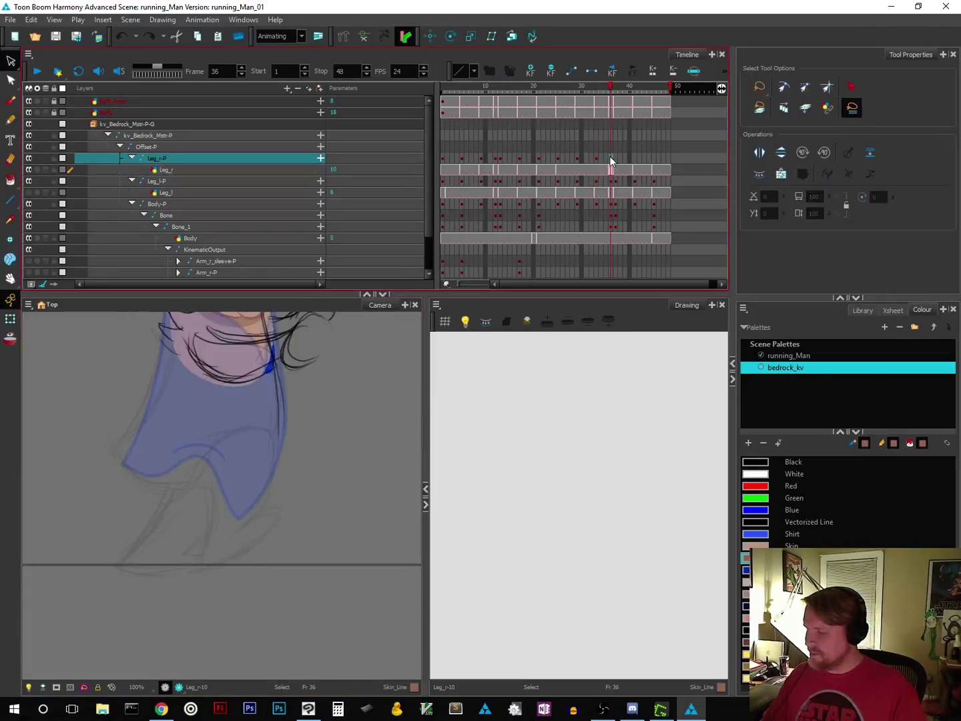
click(292, 396)
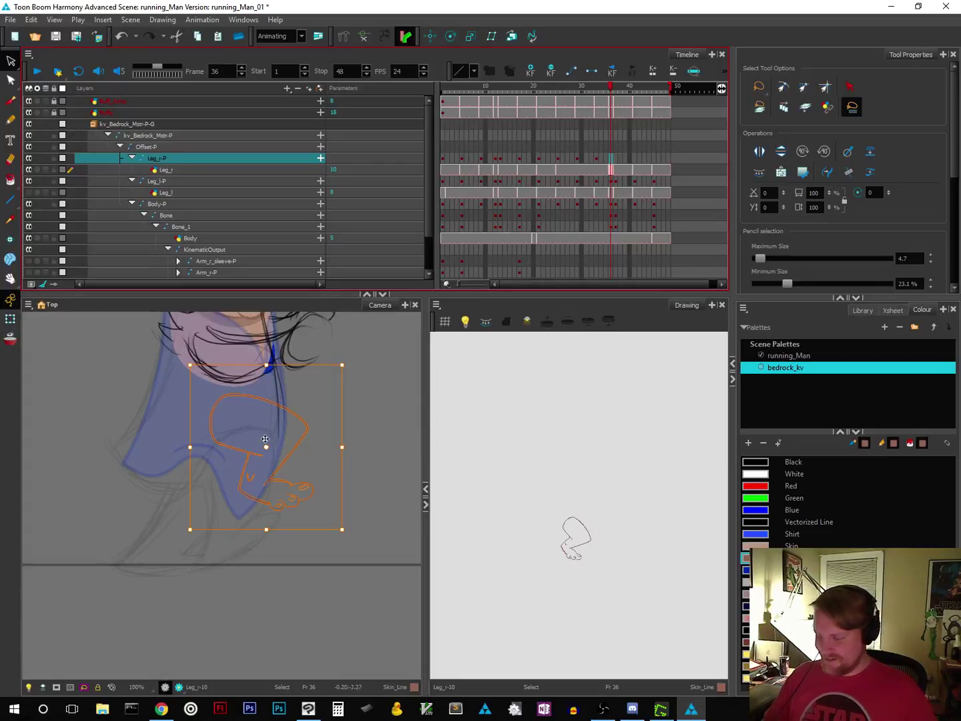
mouse_move(304, 423)
mouse_down()
mouse_move(294, 454)
mouse_move(274, 464)
mouse_up()
scroll(276, 509, up, 1)
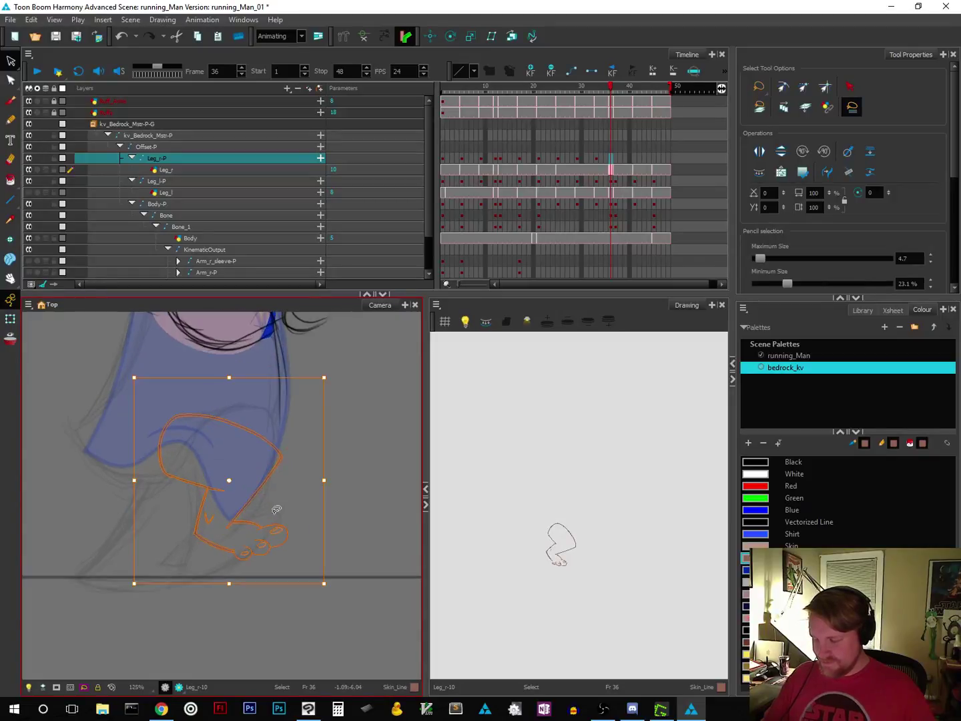
Step: Cut the thigh and knee outline away from the pasted leg with the Cutter, leaving only the ankle and foot lines
scroll(276, 509, up, 1)
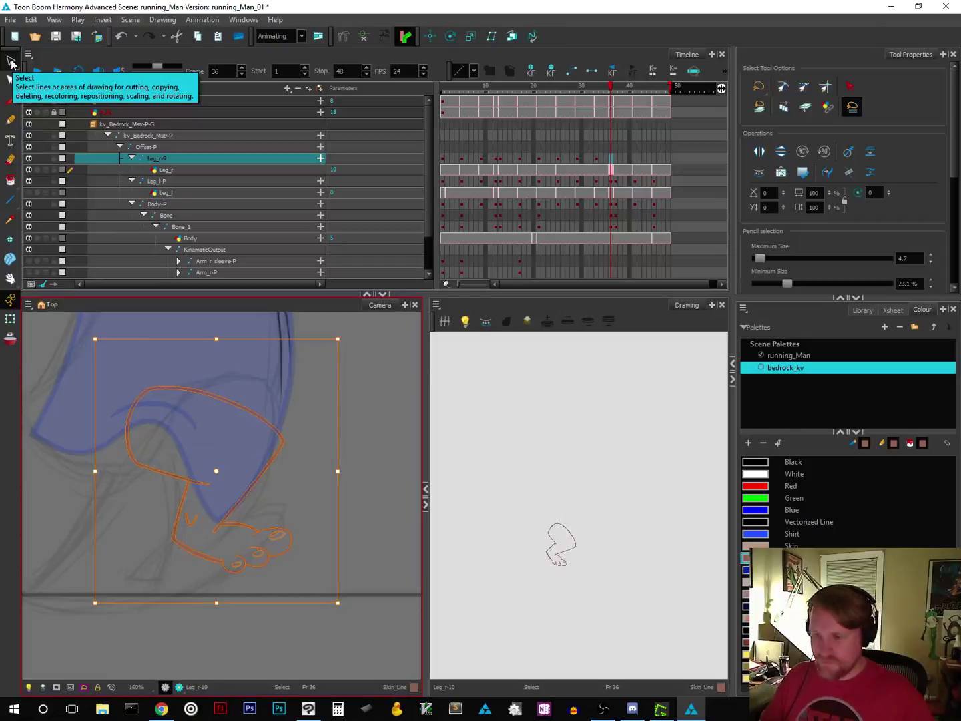
key(alt+t)
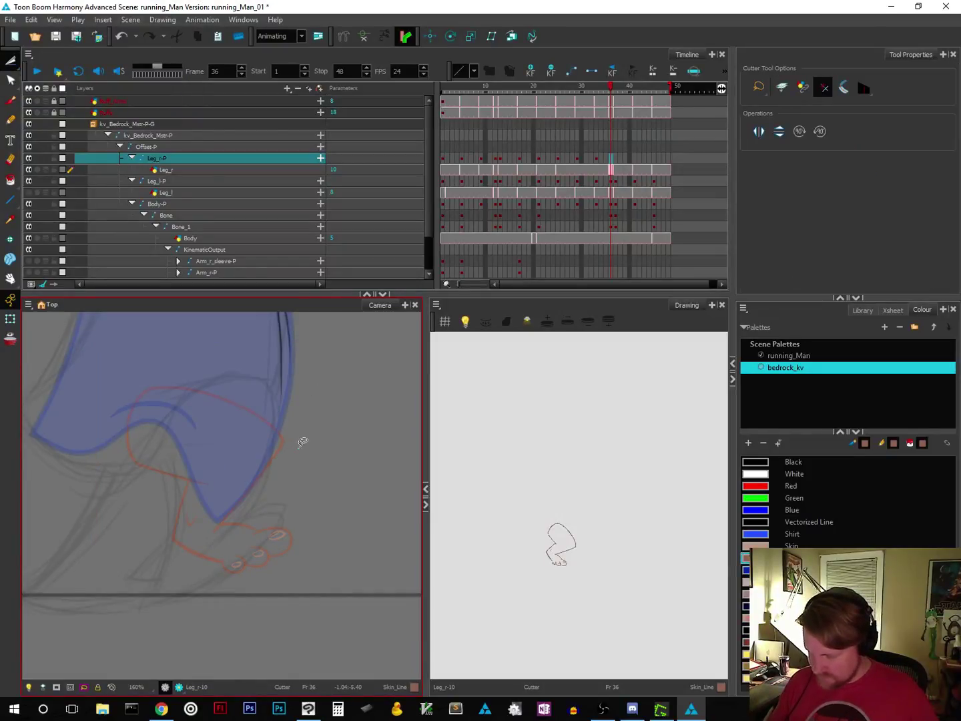
mouse_move(299, 447)
mouse_down()
mouse_move(283, 377)
mouse_move(153, 359)
mouse_move(85, 439)
mouse_move(108, 491)
mouse_move(190, 481)
mouse_move(212, 499)
mouse_move(205, 529)
mouse_move(214, 538)
mouse_move(304, 440)
mouse_up()
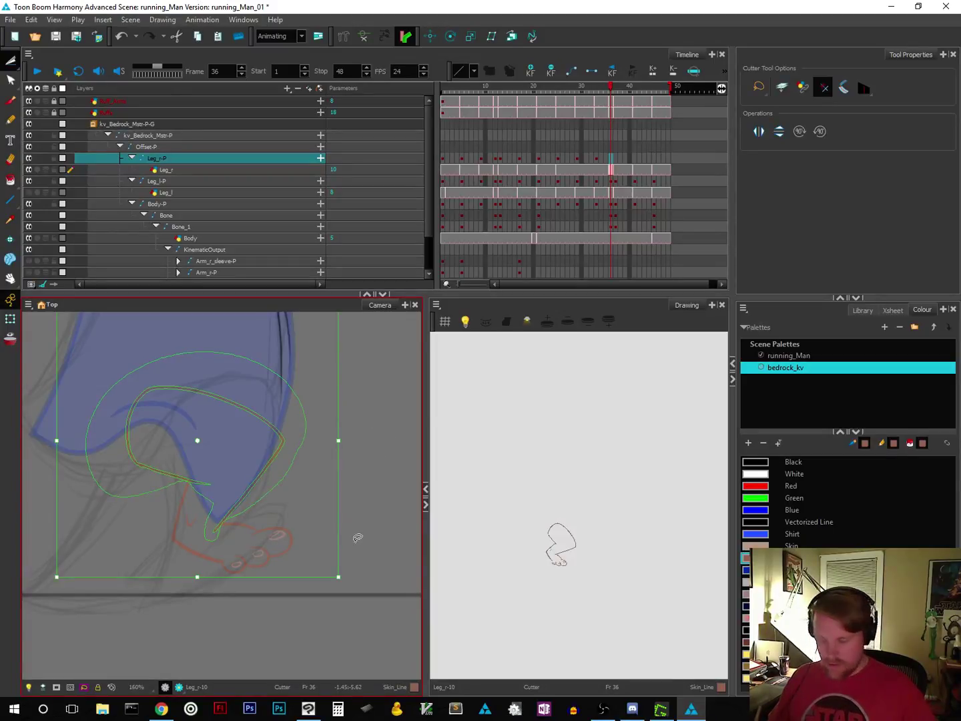
key(Delete)
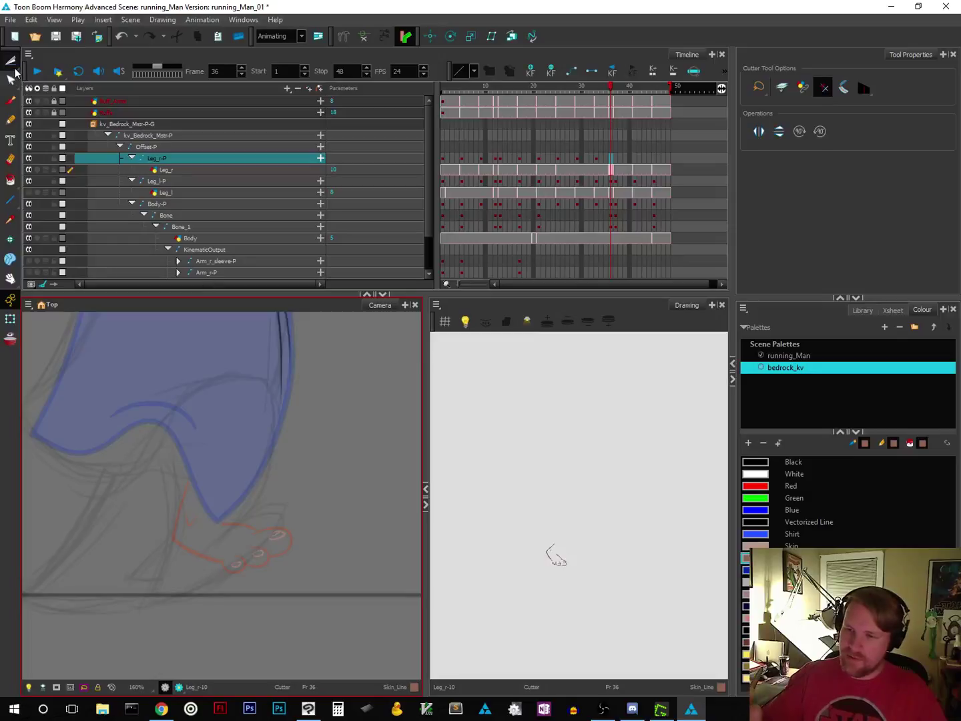
Step: Rotate the remaining foot lines so the toes point upward and place the heel on the ground line over the sketch
key(ctrl+a)
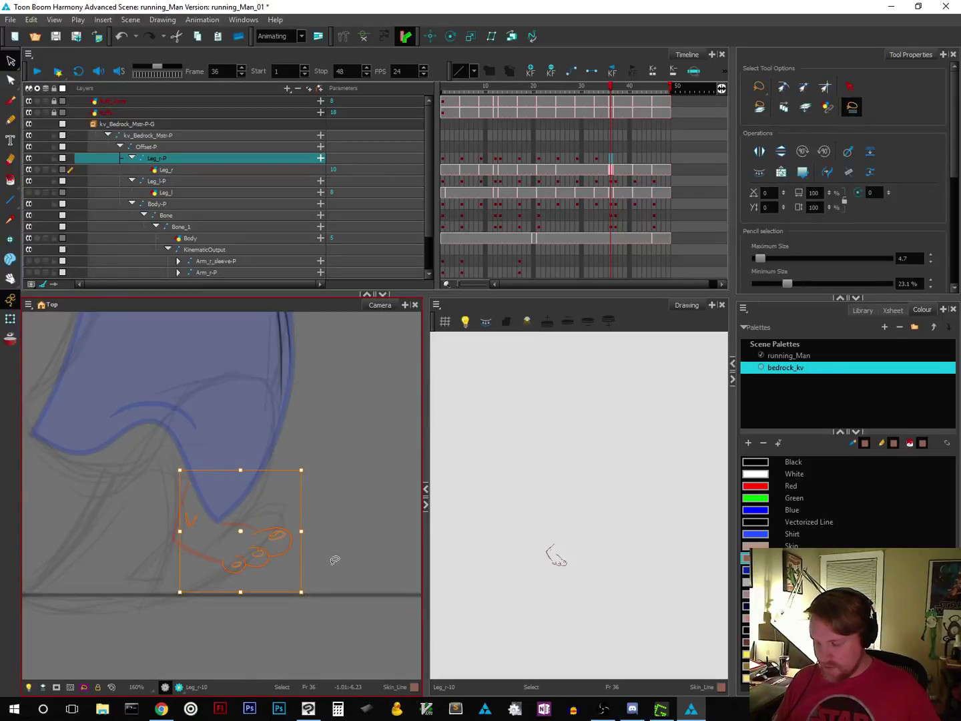
click(324, 543)
mouse_move(310, 501)
mouse_down()
mouse_move(311, 471)
mouse_move(139, 568)
mouse_move(333, 513)
mouse_move(297, 478)
mouse_up()
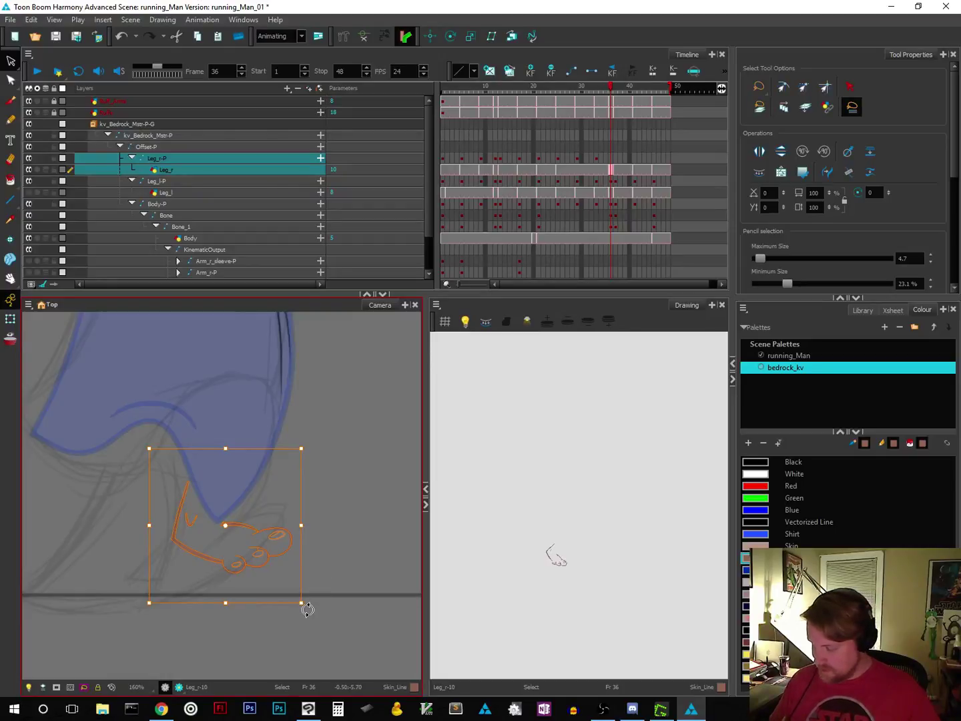
mouse_move(308, 610)
mouse_down()
mouse_move(334, 553)
mouse_move(333, 520)
mouse_up()
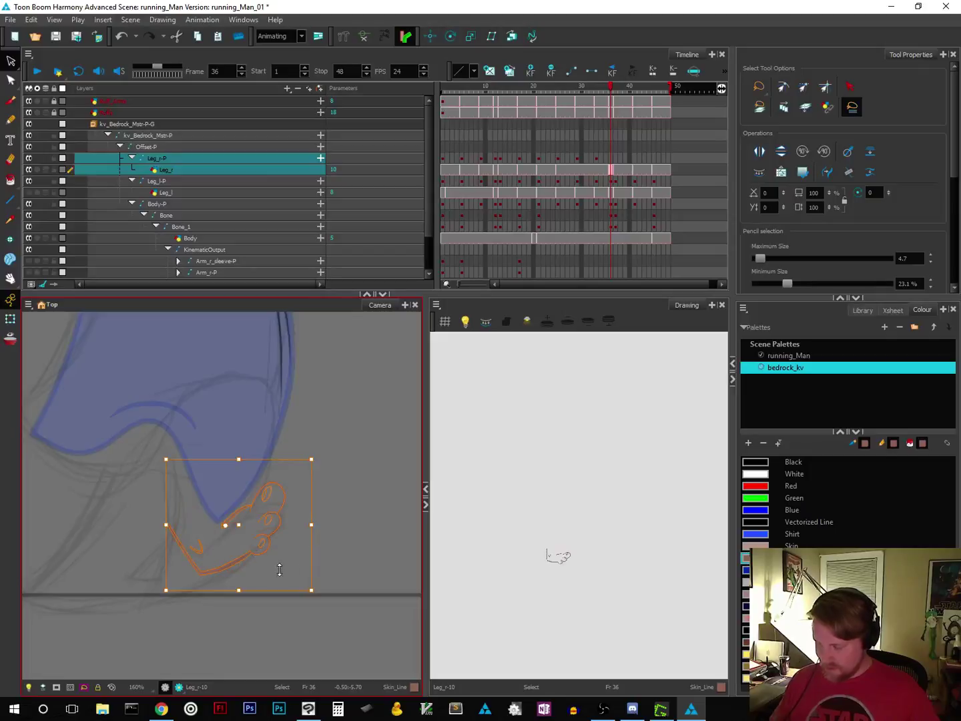
drag(240, 561, 219, 579)
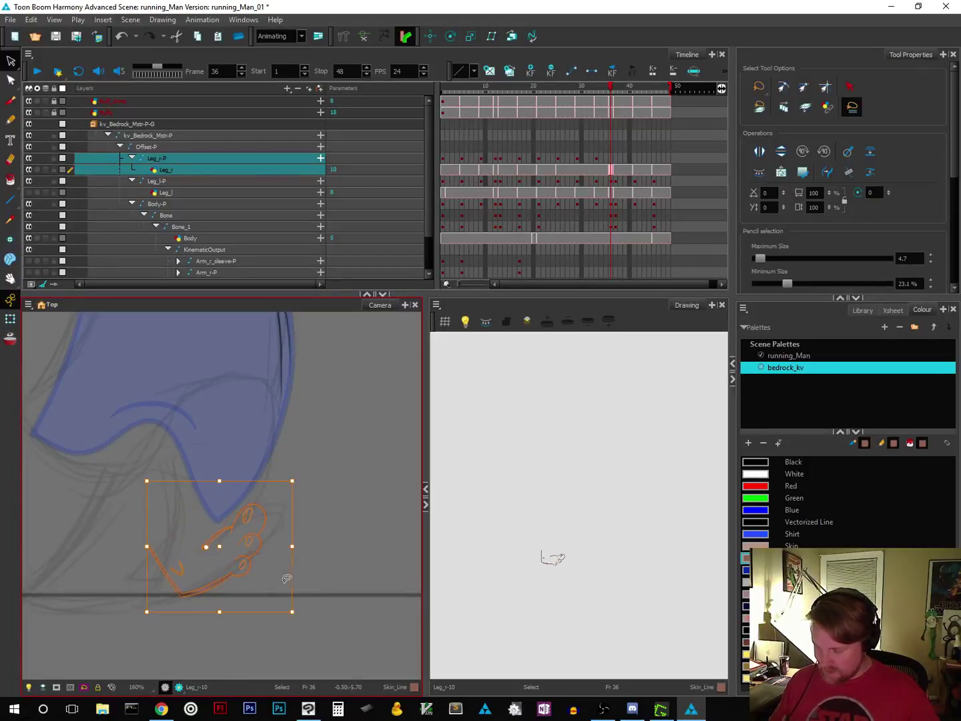
mouse_move(302, 618)
mouse_down()
mouse_move(303, 632)
mouse_move(299, 622)
mouse_up()
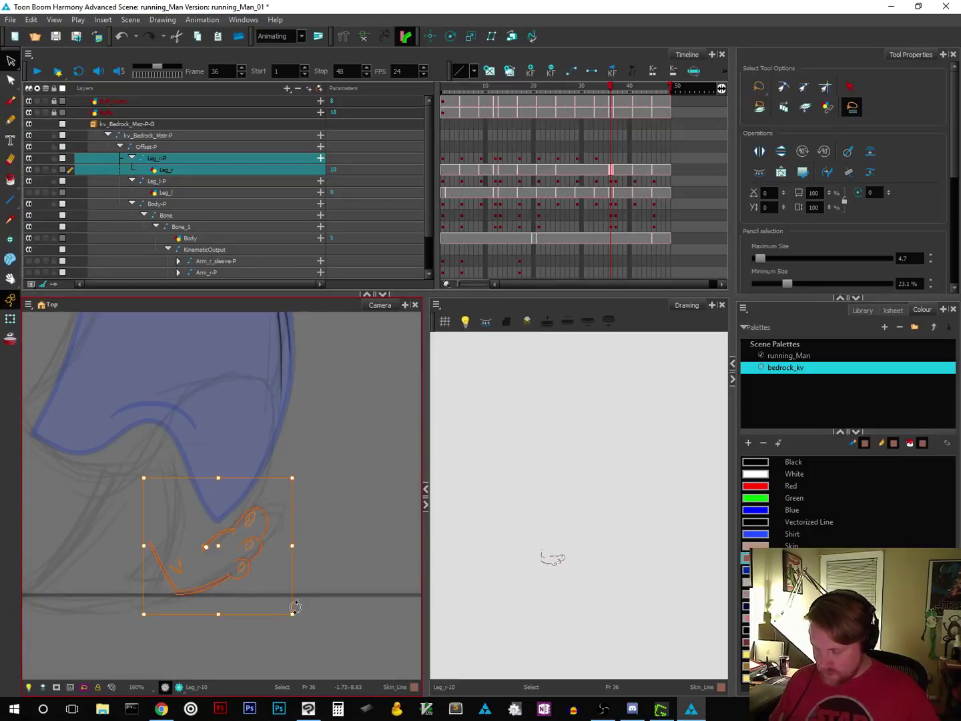
key(Escape)
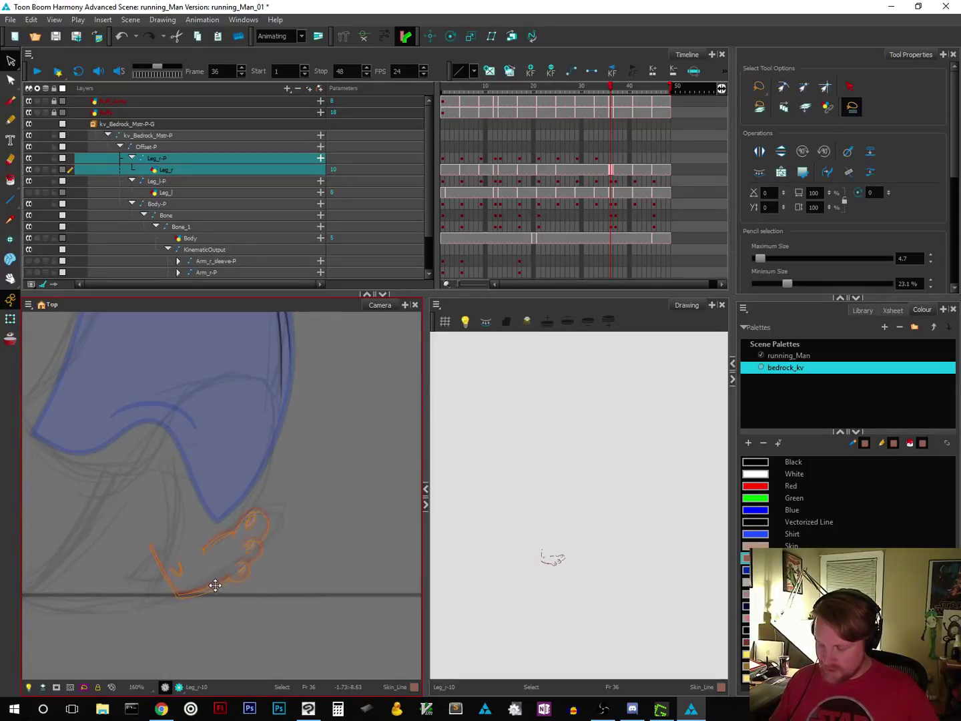
click(216, 585)
click(328, 570)
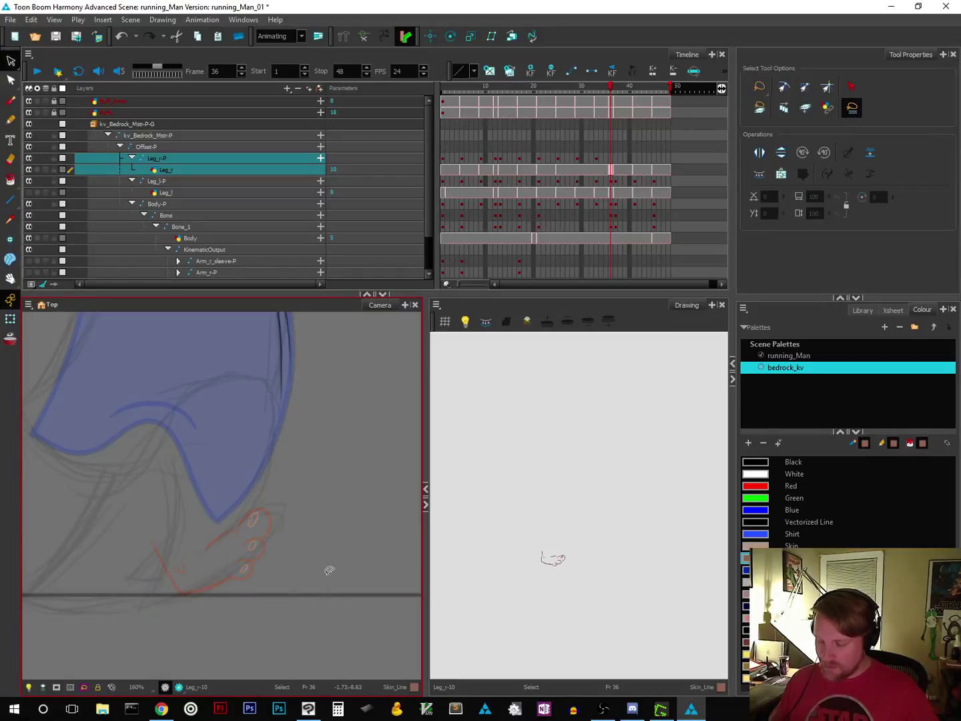
Step: Erase the back-of-heel line and tilt the remaining foot lines slightly back down to follow the rough sketch
click(12, 100)
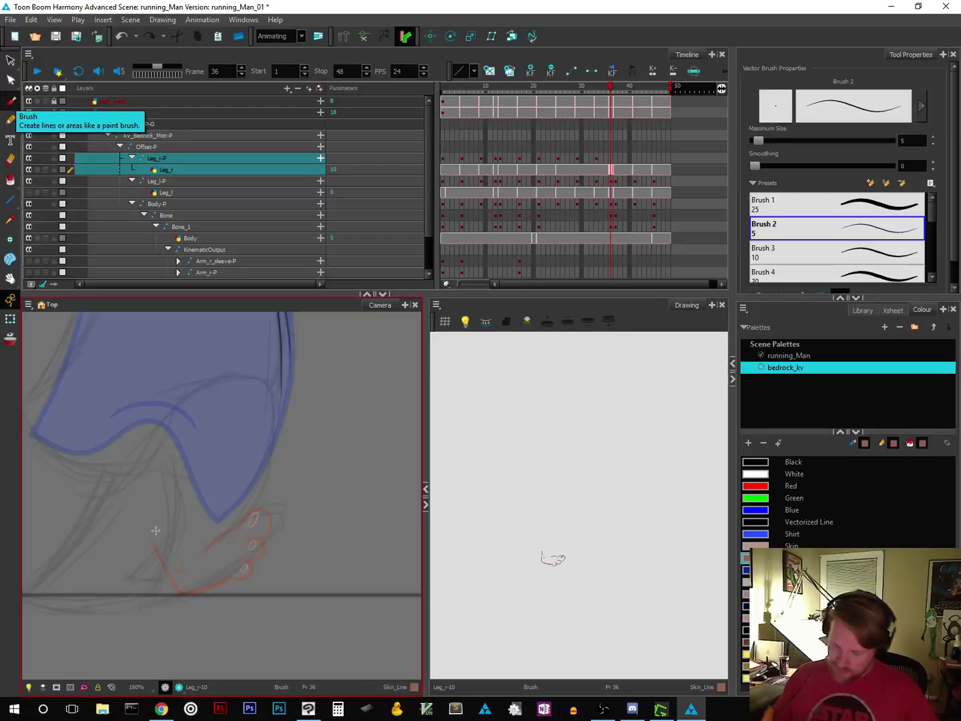
mouse_move(159, 561)
mouse_down()
mouse_move(177, 583)
mouse_move(164, 570)
mouse_up()
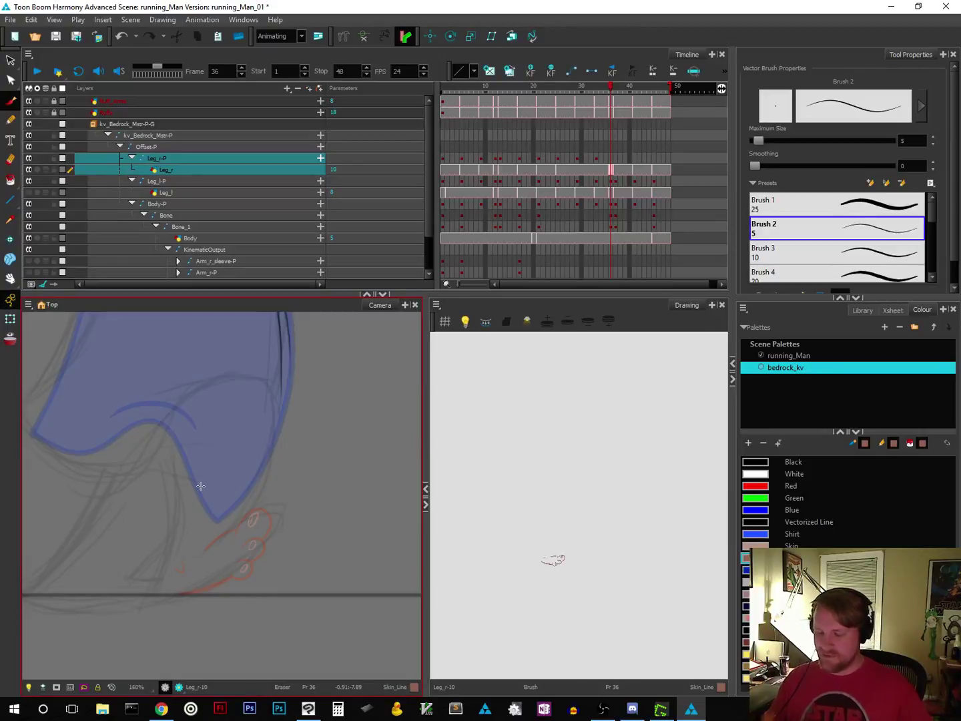
key(alt+s)
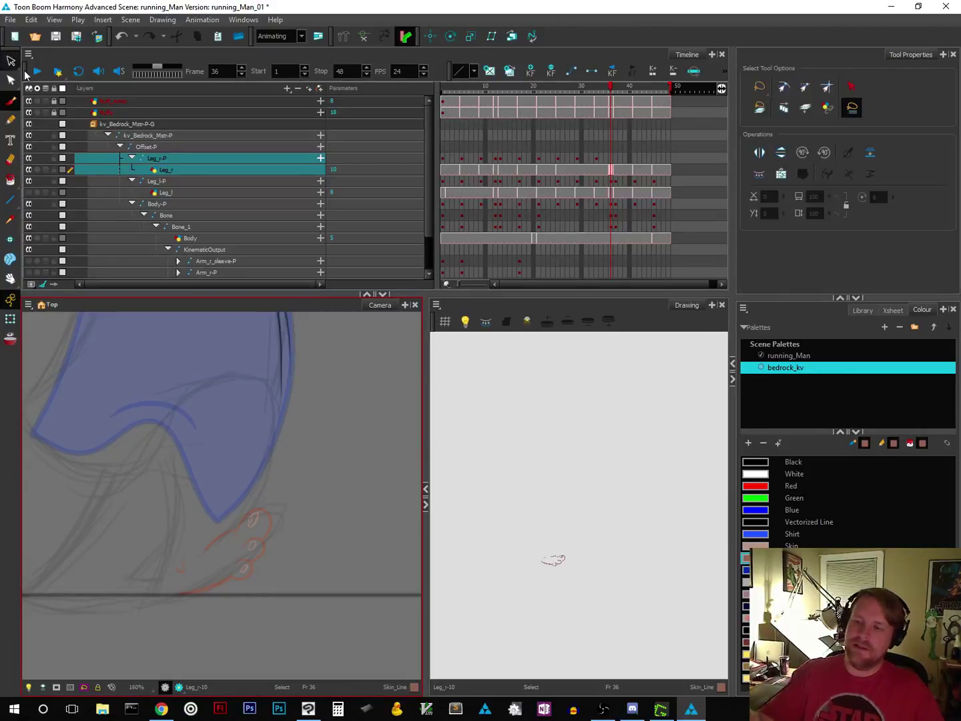
mouse_move(290, 494)
mouse_down()
mouse_move(179, 504)
mouse_move(317, 545)
mouse_move(289, 491)
mouse_up()
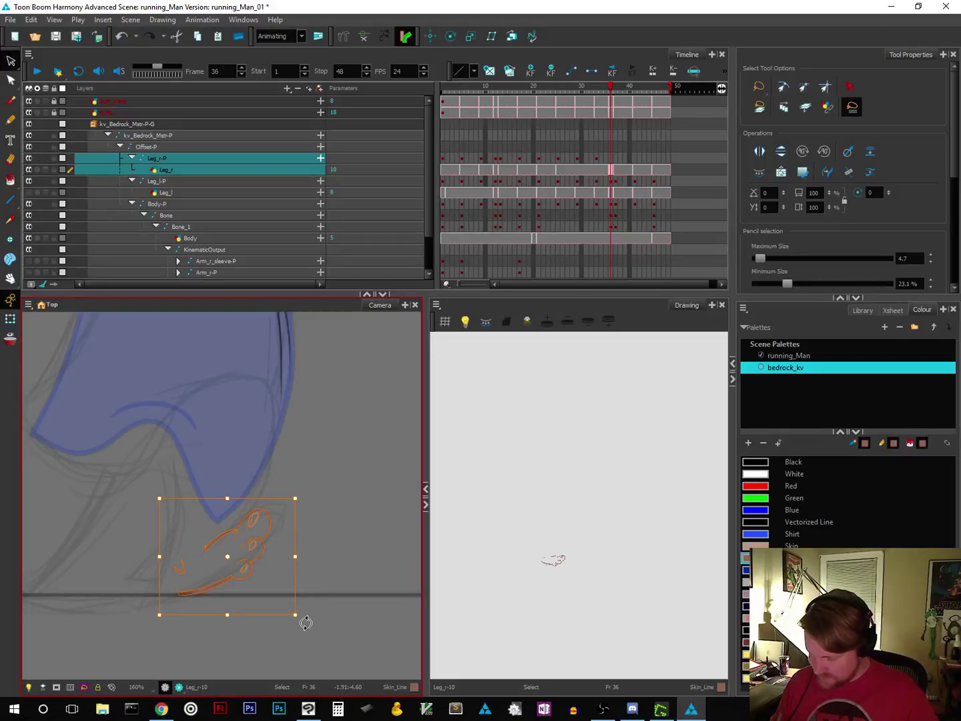
drag(300, 621, 307, 633)
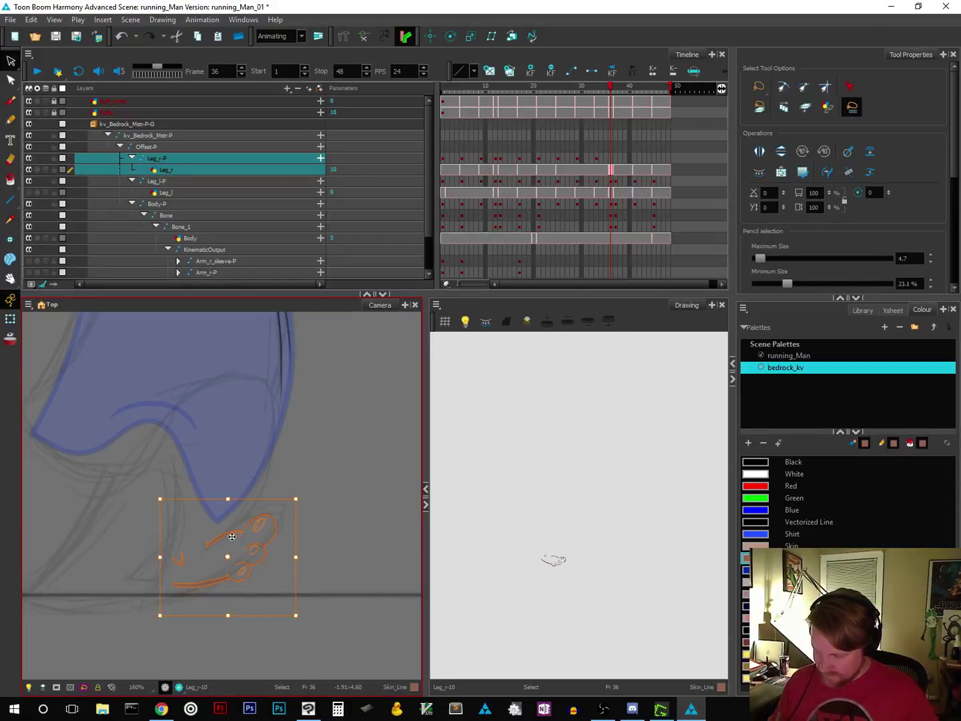
drag(227, 533, 192, 542)
click(344, 529)
click(195, 579)
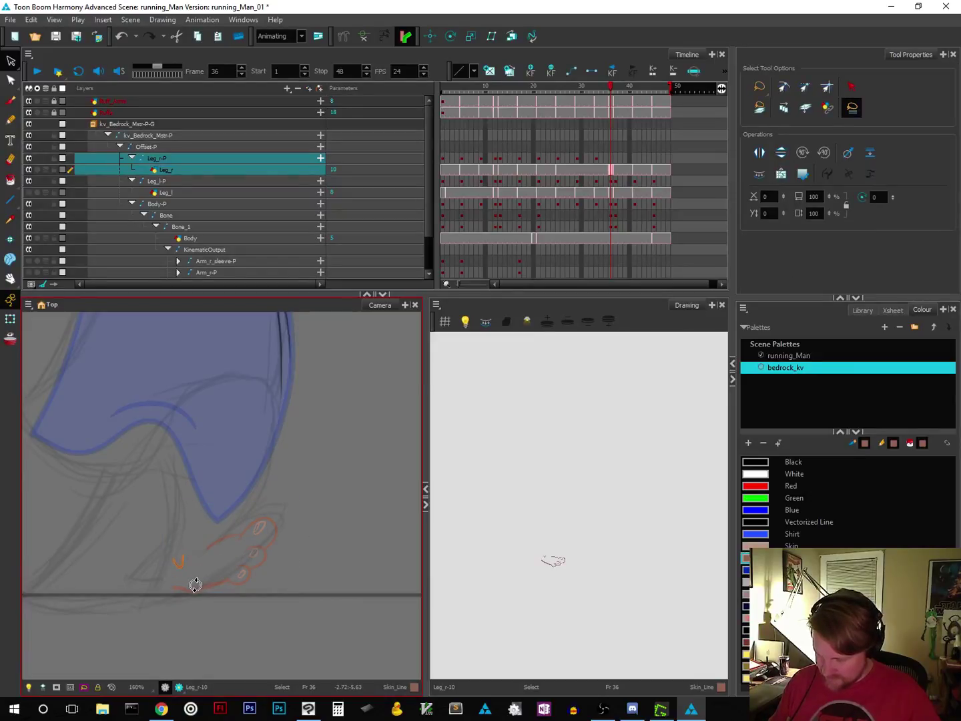
click(201, 614)
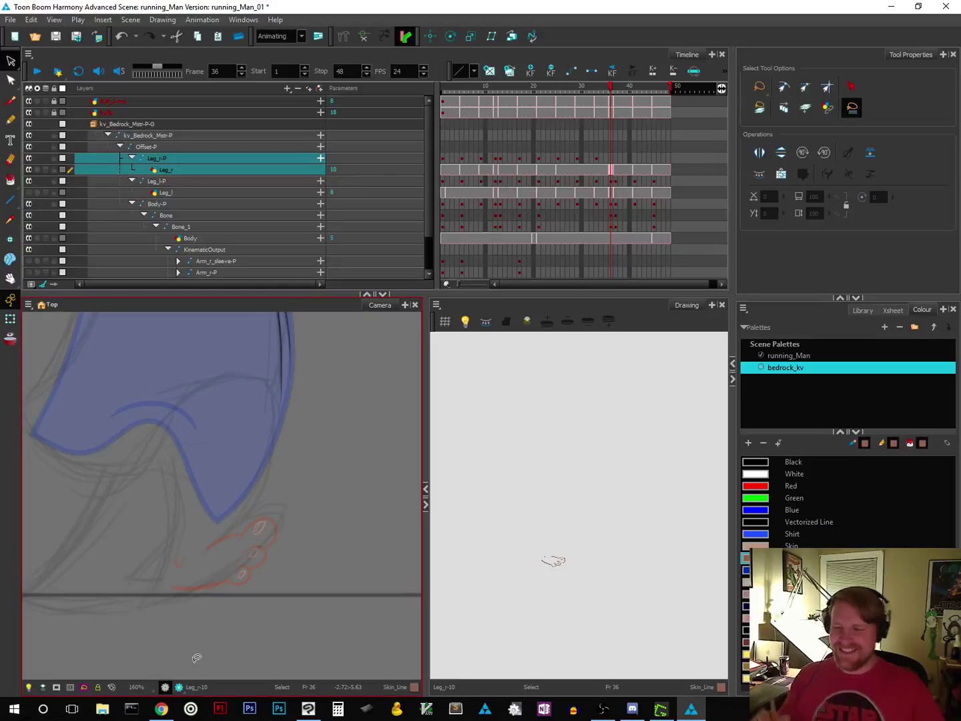
Step: Select all the foot lines, rotate the toes further upward and stretch the foot down towards the ground line
click(11, 100)
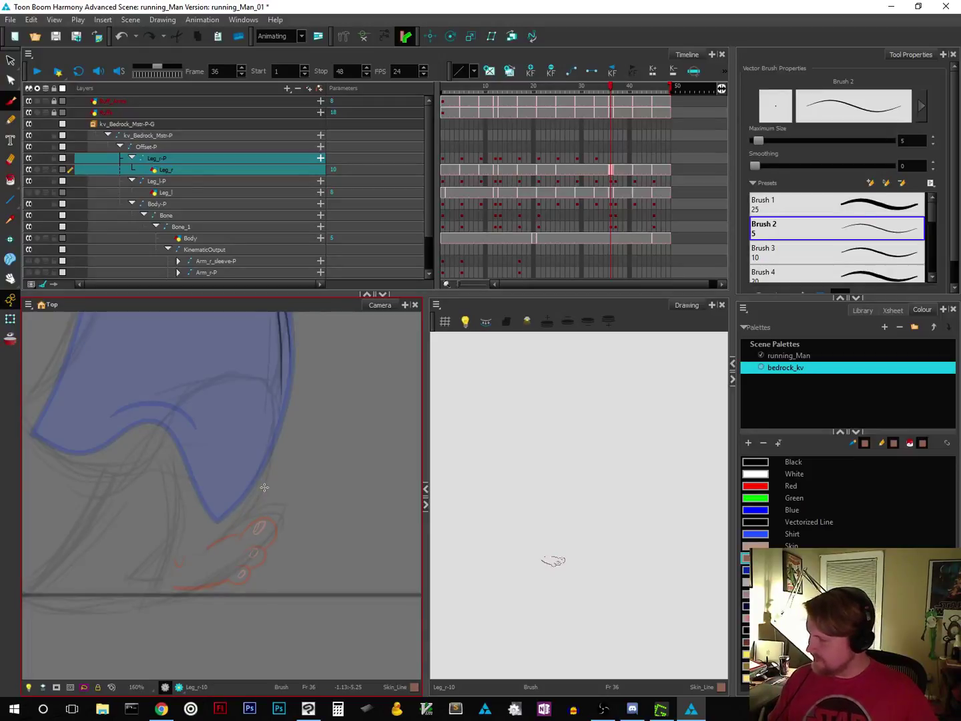
click(11, 60)
mouse_move(296, 501)
mouse_down()
mouse_move(177, 499)
mouse_move(138, 609)
mouse_move(270, 596)
mouse_move(299, 499)
mouse_up()
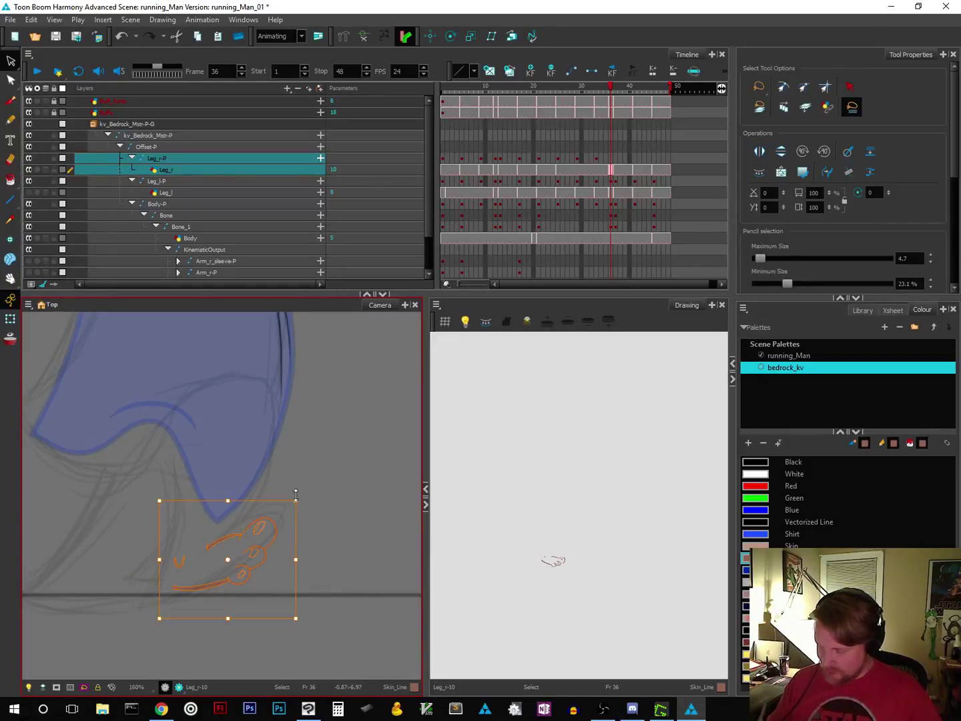
drag(296, 526, 301, 485)
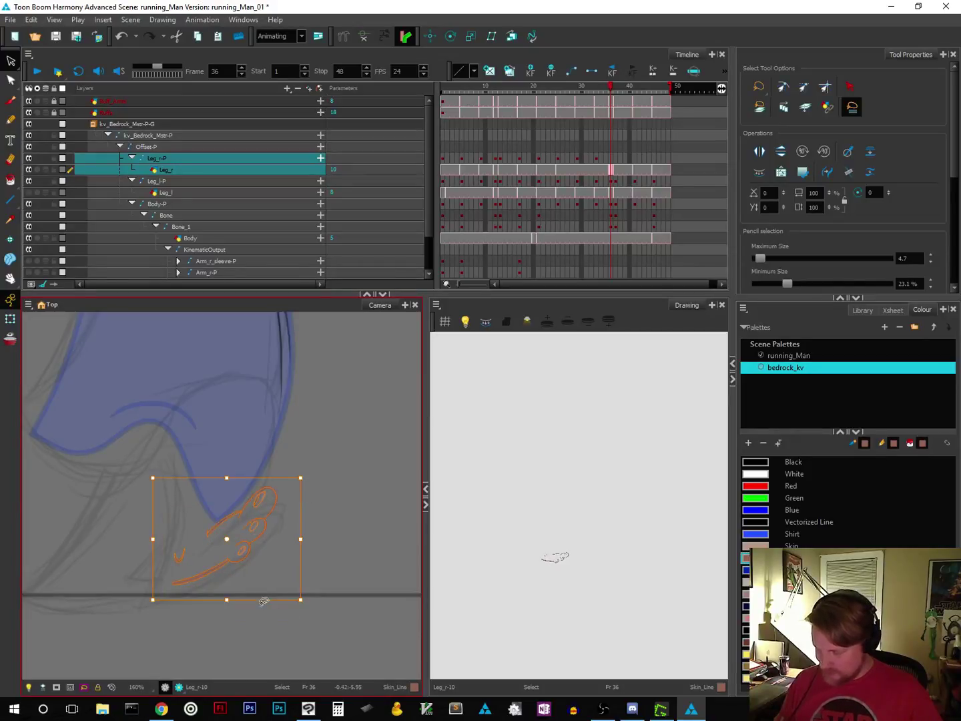
mouse_move(263, 601)
mouse_down()
mouse_move(277, 608)
mouse_move(226, 605)
mouse_move(223, 614)
mouse_up()
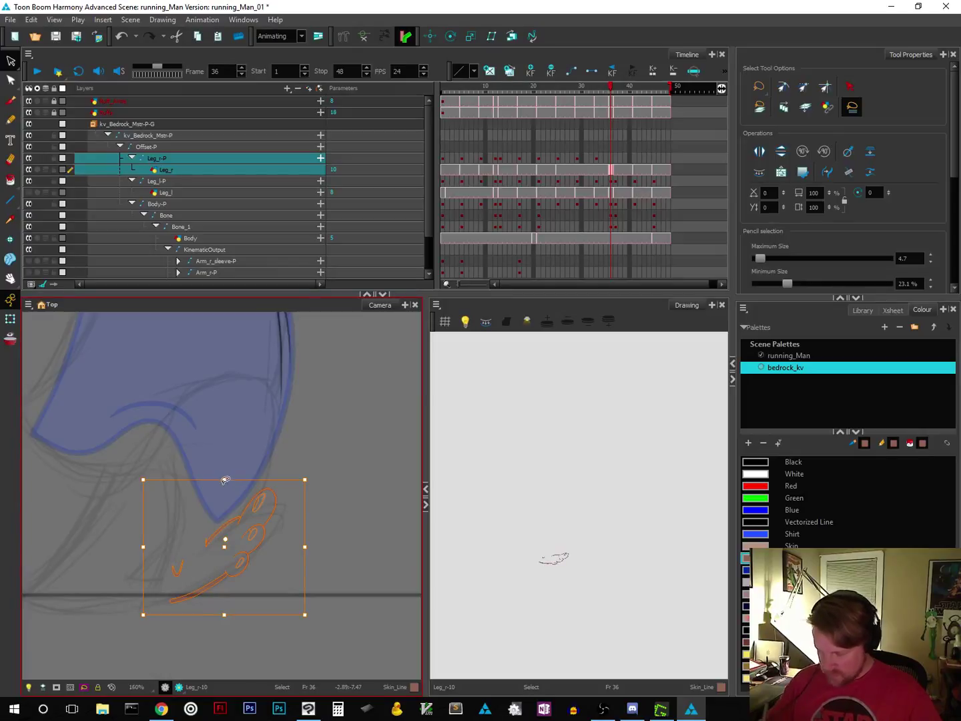
Step: Stretch, turn and shift the selected foot lines to fit the sketched foot on the ground line, then deselect them
drag(225, 480, 225, 467)
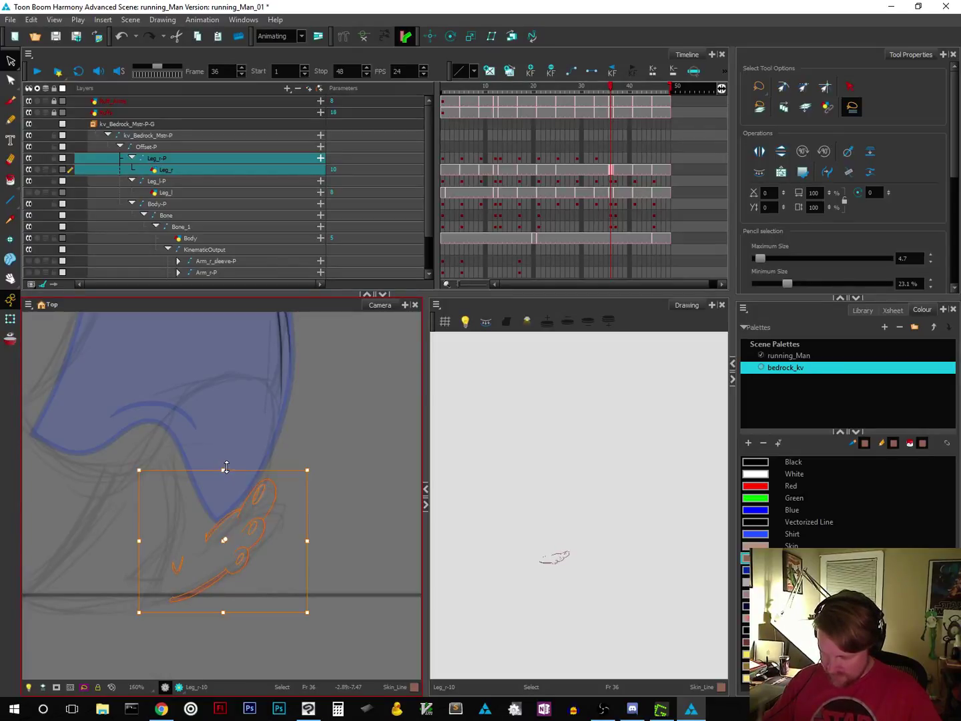
drag(316, 618, 315, 634)
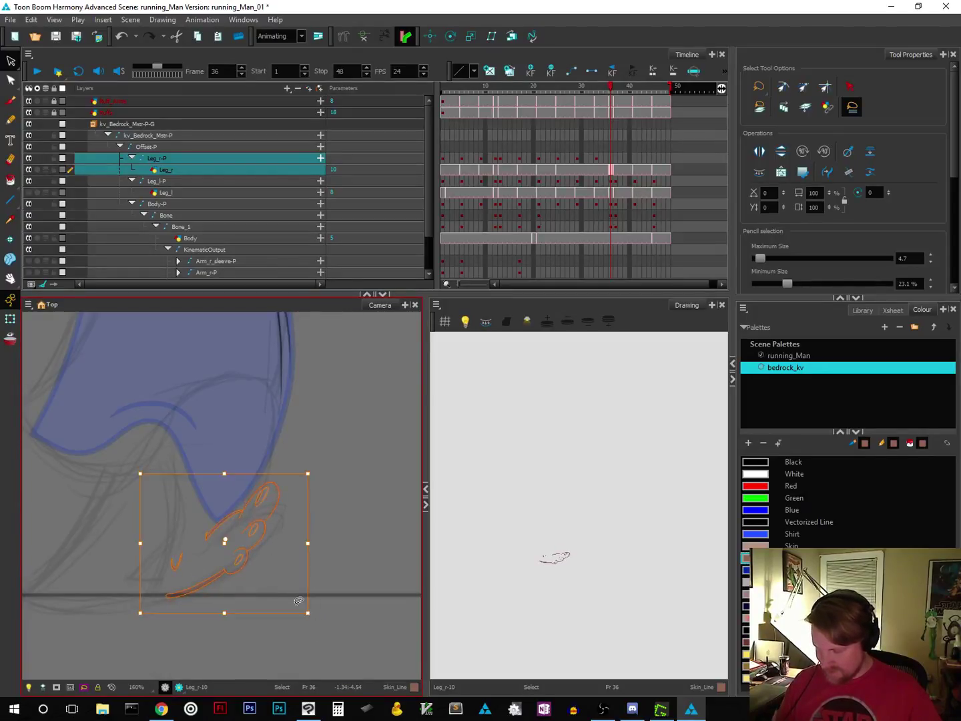
drag(215, 575, 218, 581)
drag(319, 632, 318, 632)
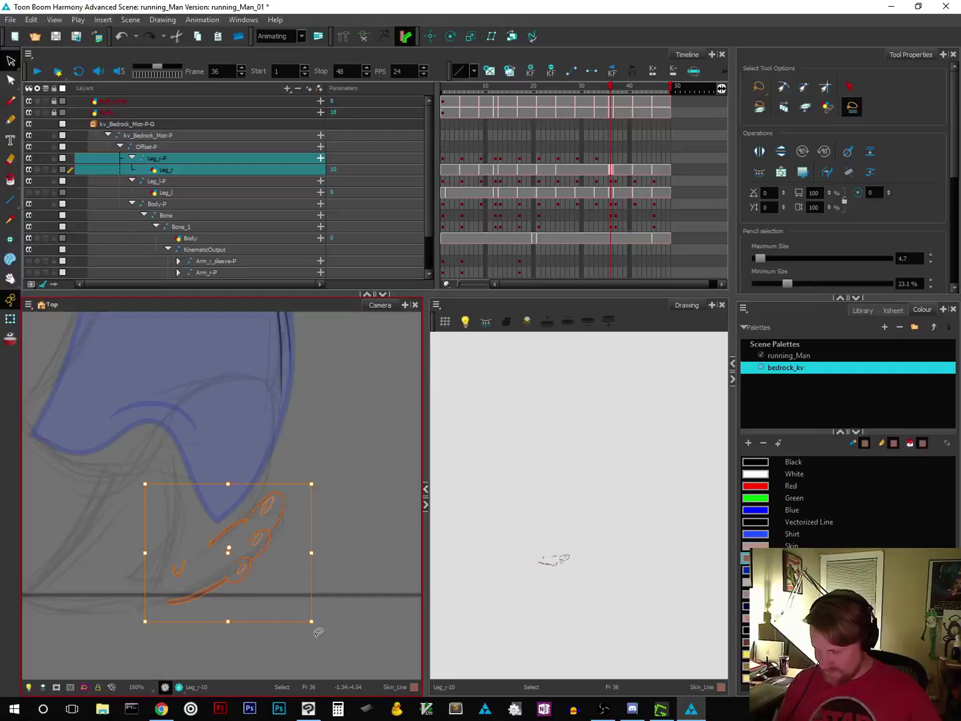
click(347, 571)
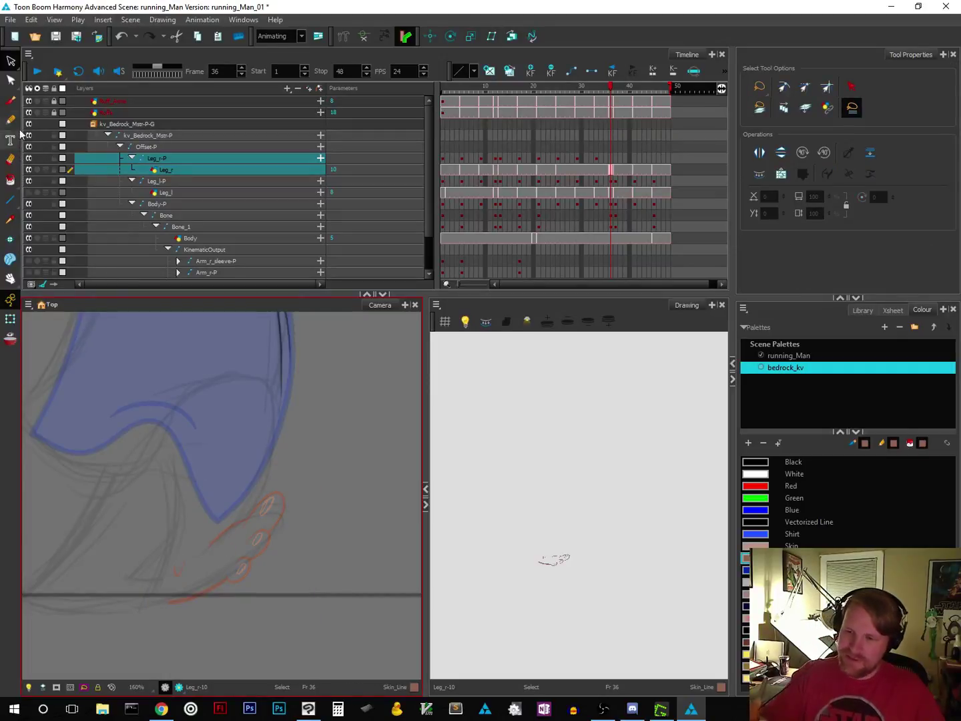
Step: Draw the rounded heel from the back end of the sole with the size 5 Brush 2 preset, following the sketch
click(12, 102)
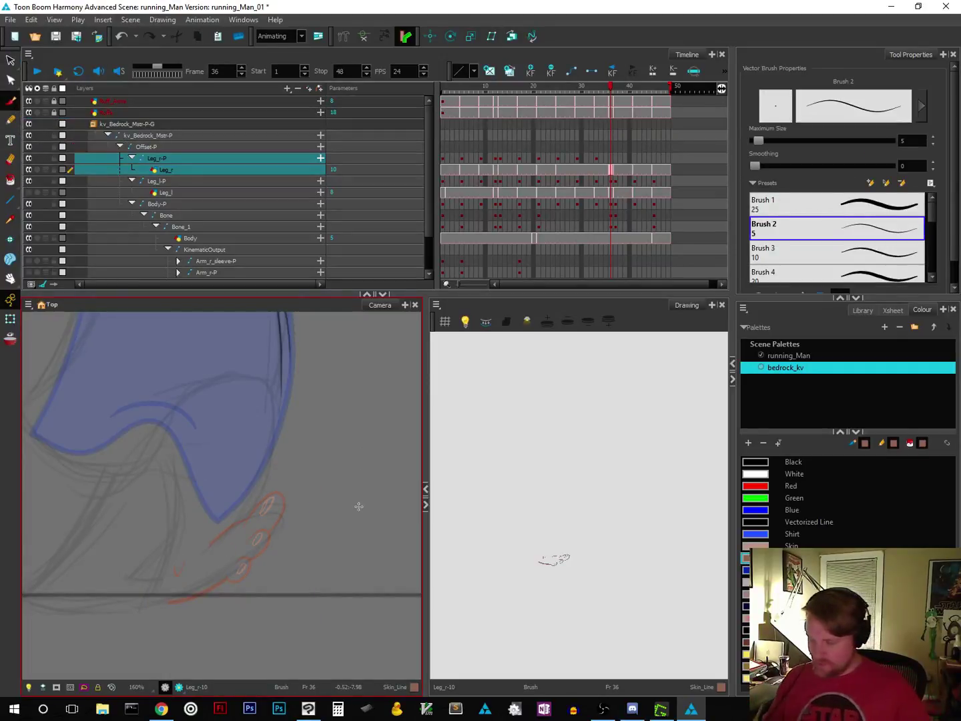
scroll(338, 554, left, 3)
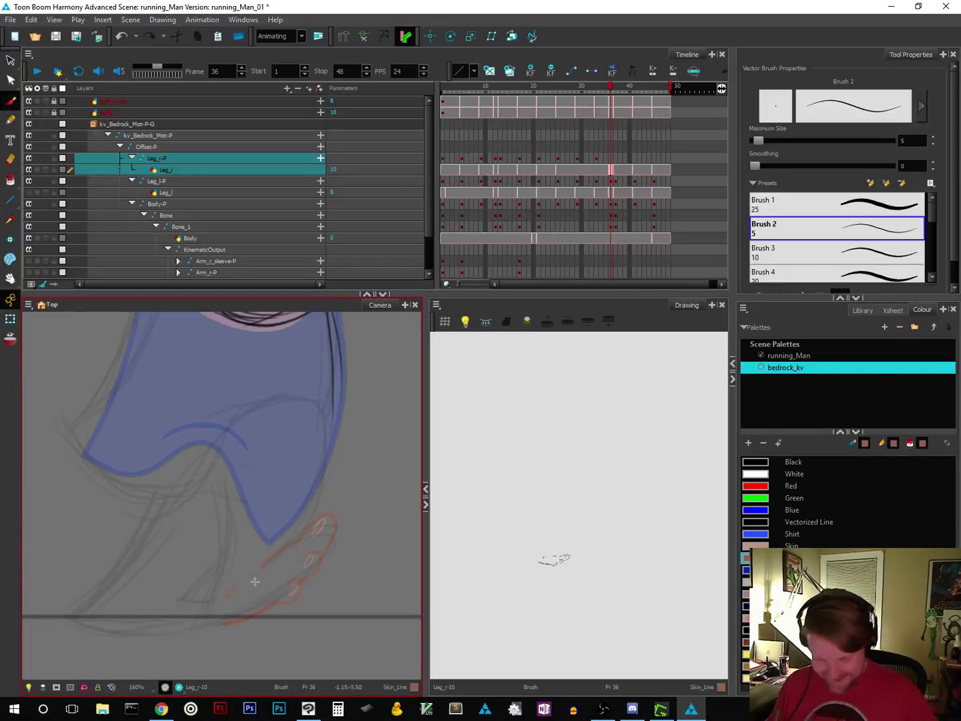
key(space)
scroll(339, 580, up, 1)
drag(340, 579, 367, 482)
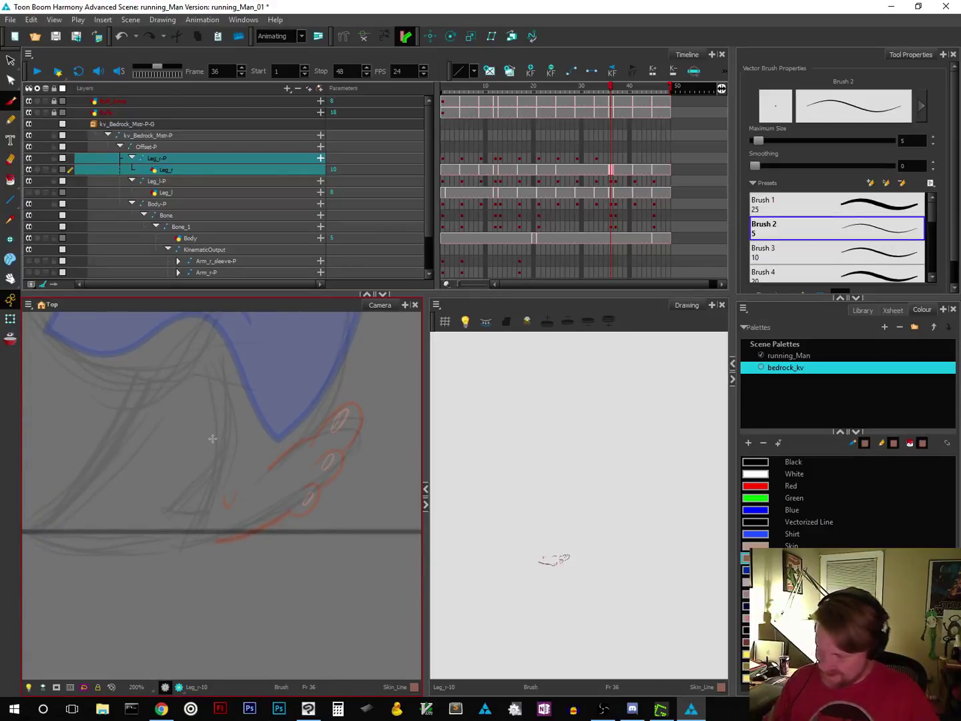
mouse_move(231, 401)
mouse_down()
mouse_move(286, 391)
mouse_move(279, 515)
mouse_move(251, 579)
mouse_move(291, 391)
mouse_move(295, 438)
mouse_up()
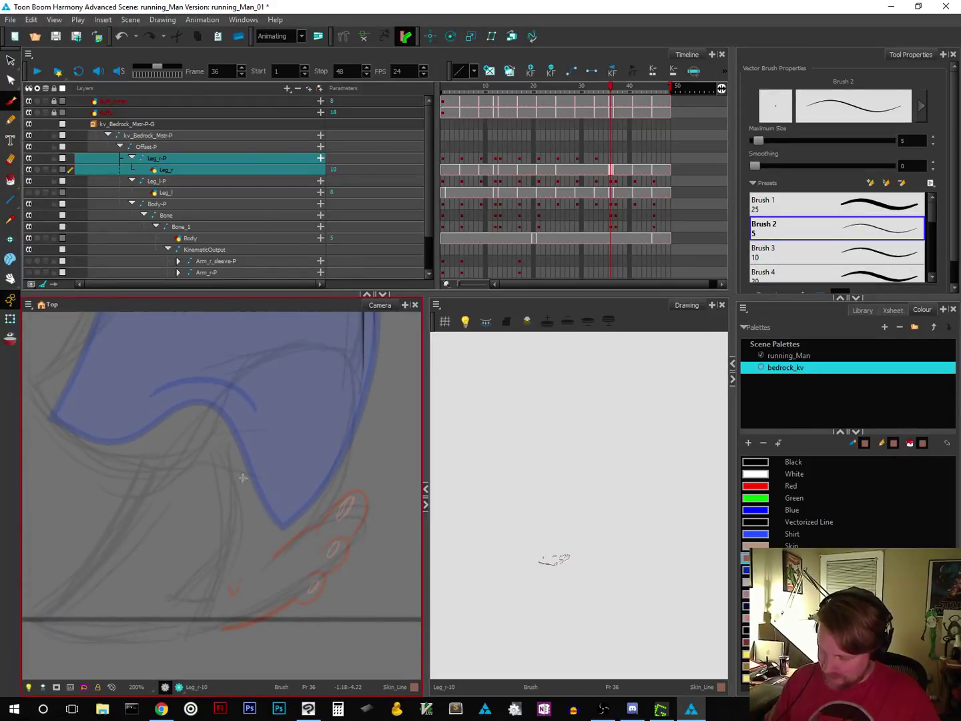
mouse_move(230, 479)
mouse_down()
mouse_move(229, 524)
mouse_move(198, 627)
mouse_move(235, 627)
mouse_up()
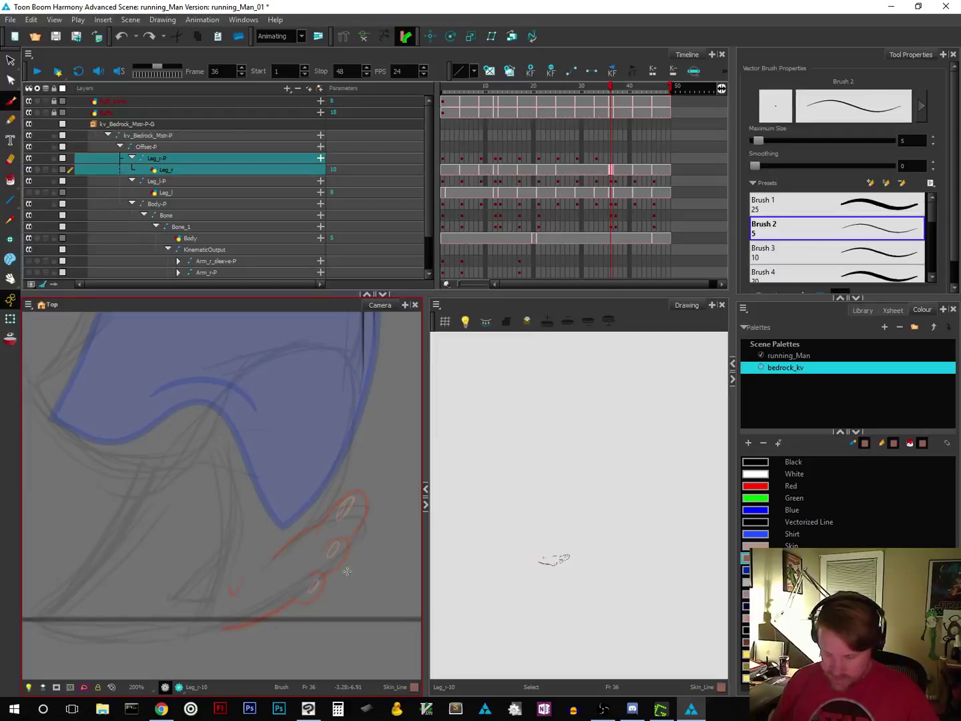
key(ctrl+z)
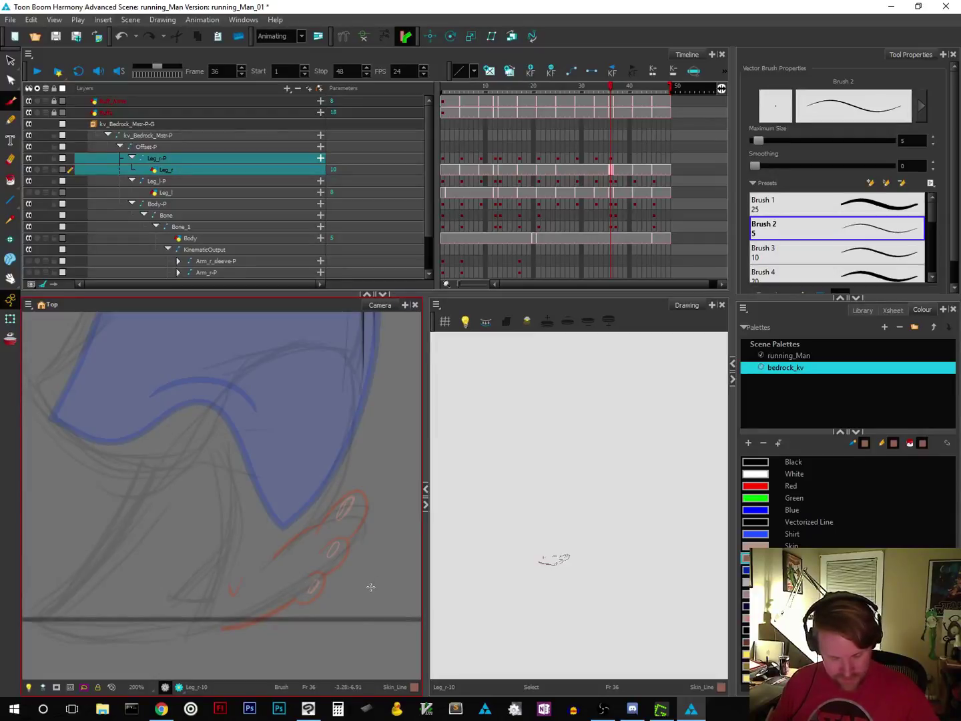
key(ctrl+alt)
mouse_move(384, 568)
mouse_down()
mouse_move(292, 646)
mouse_move(204, 634)
mouse_move(157, 611)
mouse_move(135, 582)
mouse_up()
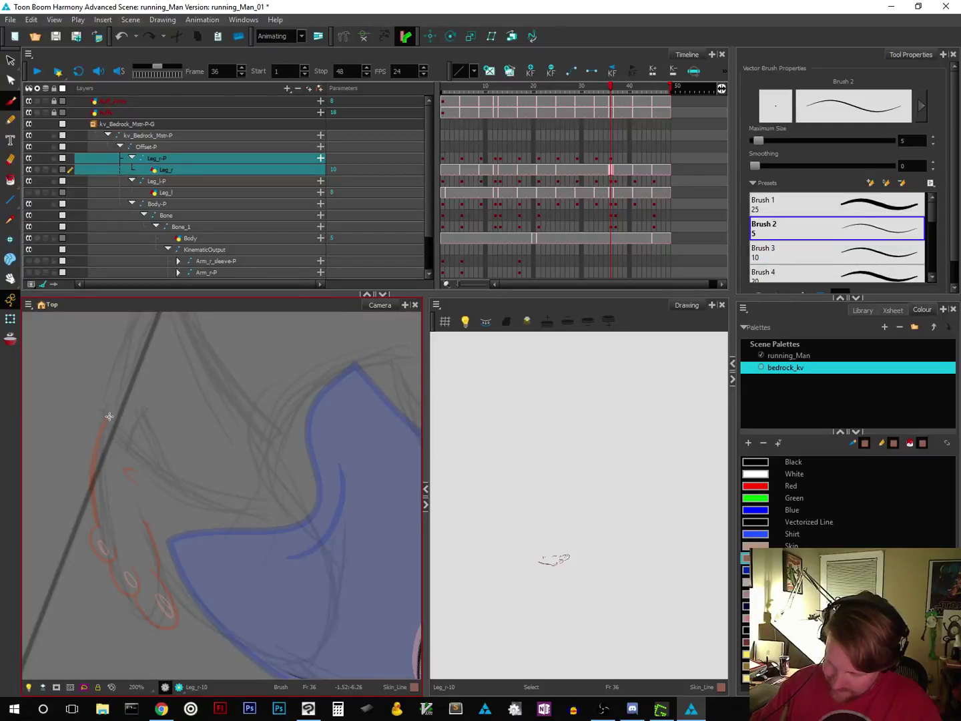
drag(112, 417, 141, 436)
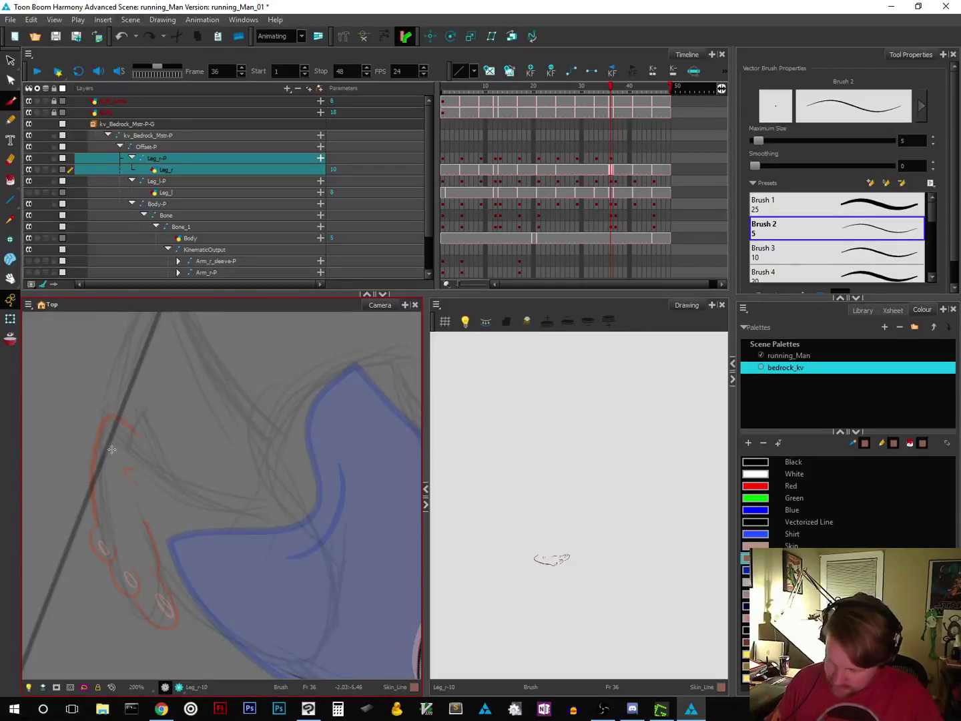
key(alt+e)
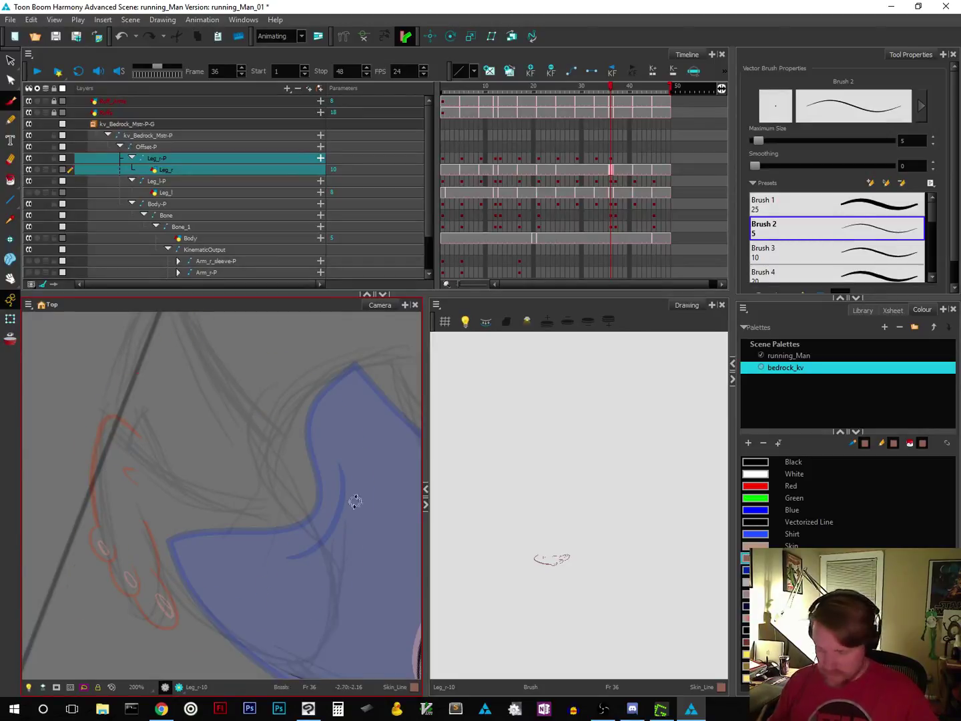
Step: Try to draw the back-of-leg line from the heel up towards the shirt hem with the size 5 brush
key(ctrl+alt)
mouse_move(354, 502)
mouse_down()
mouse_move(387, 514)
mouse_move(381, 444)
mouse_move(307, 363)
mouse_move(220, 347)
mouse_move(208, 361)
mouse_up()
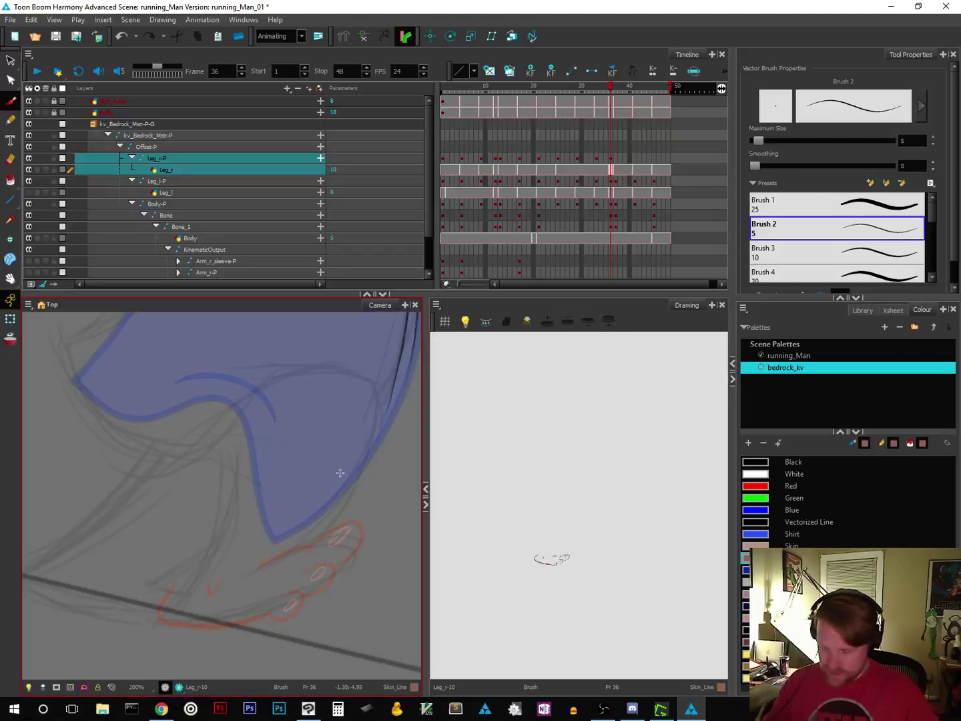
mouse_move(409, 454)
mouse_down()
mouse_move(384, 446)
mouse_move(254, 651)
mouse_move(125, 605)
mouse_move(97, 531)
mouse_move(94, 513)
mouse_move(110, 493)
mouse_up()
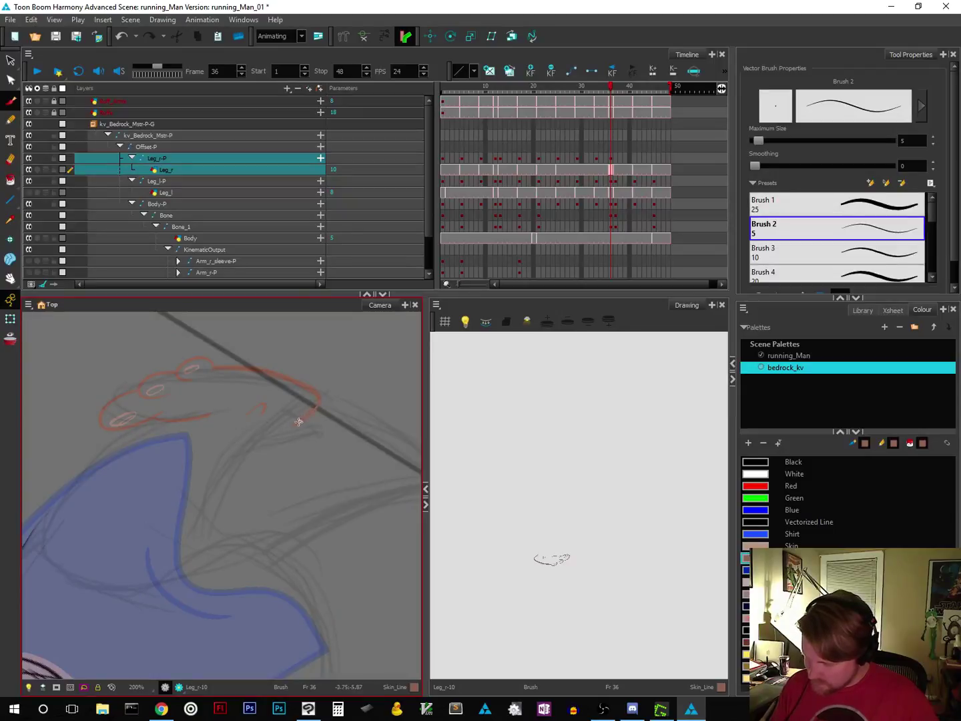
mouse_move(298, 422)
mouse_down()
mouse_move(232, 493)
mouse_move(222, 524)
mouse_up()
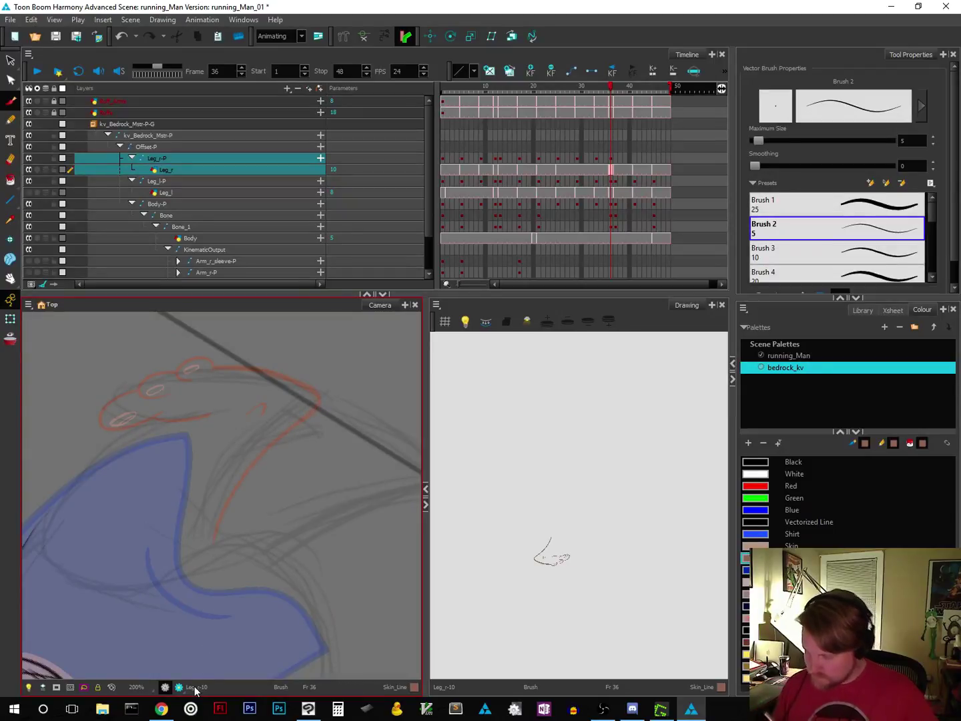
key(alt+e)
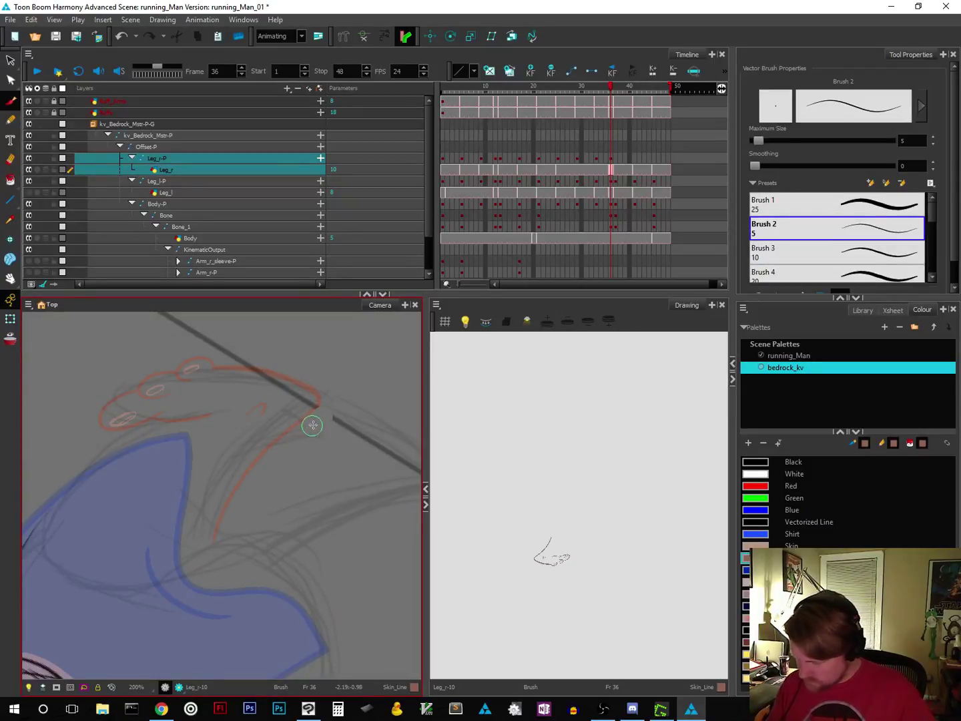
key(ctrl+z)
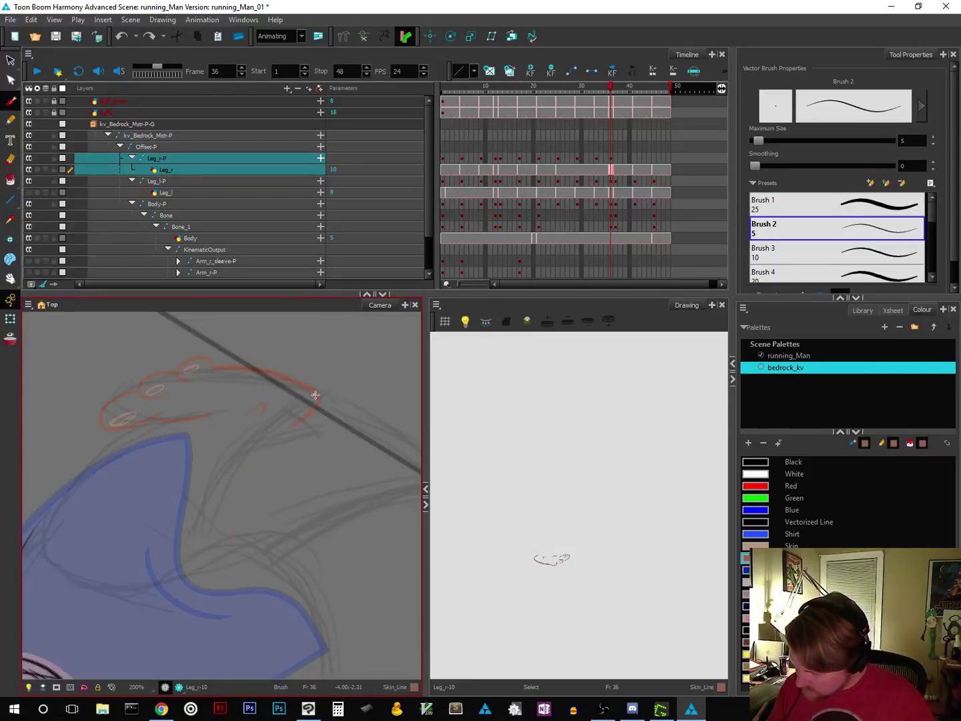
drag(316, 407, 212, 516)
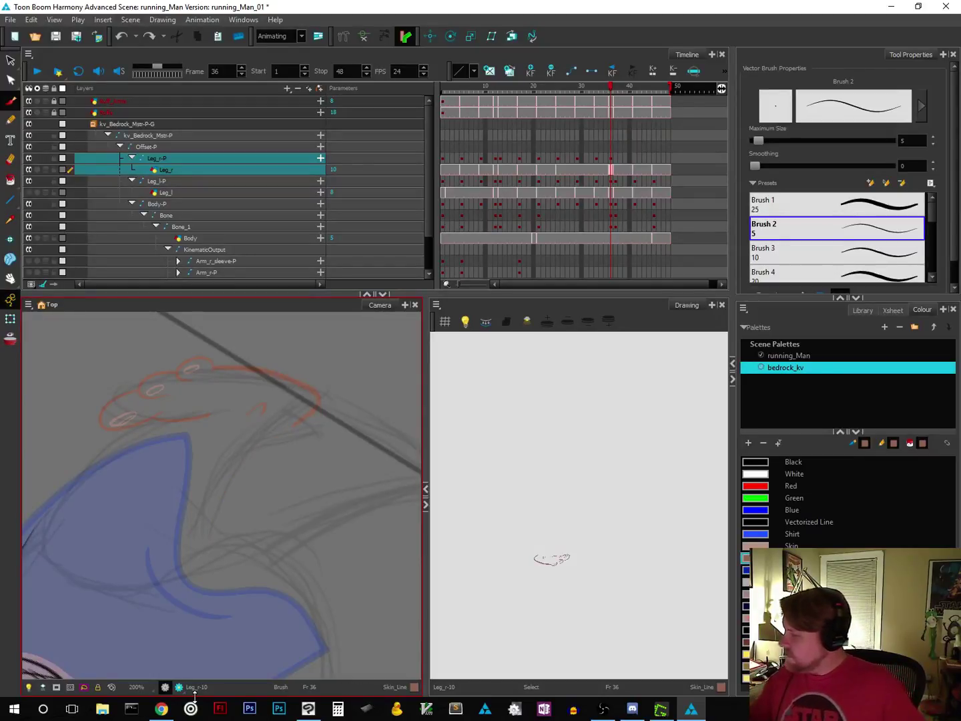
Step: Draw the curved back-of-leg line from the heel up towards the shirt hem with the size 10 Brush 3 preset
click(811, 260)
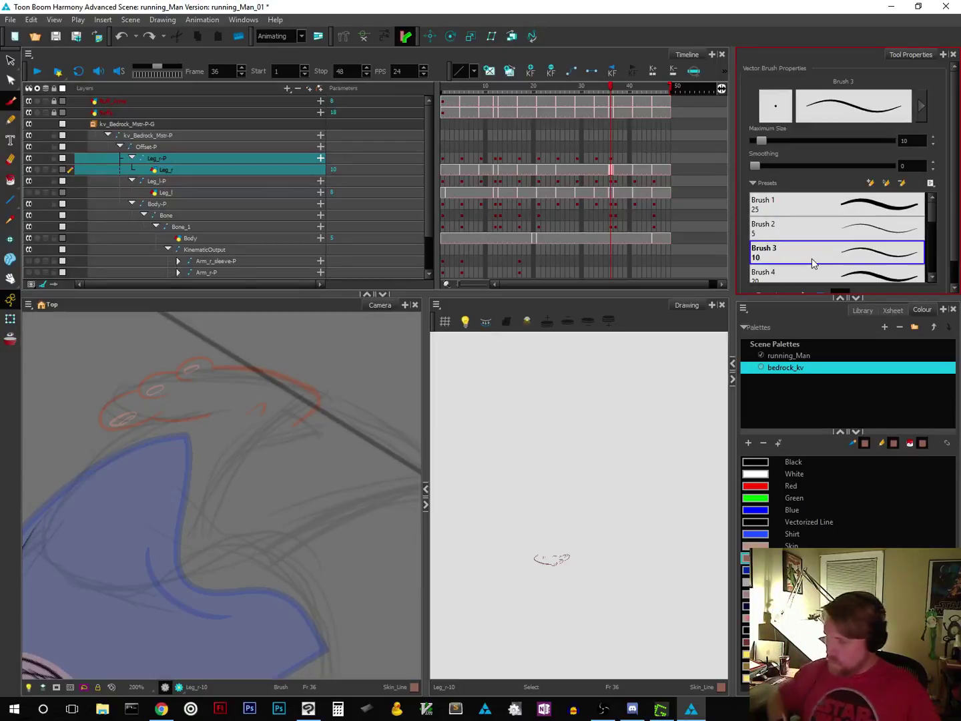
mouse_move(318, 398)
mouse_down()
mouse_move(241, 469)
mouse_move(207, 539)
mouse_up()
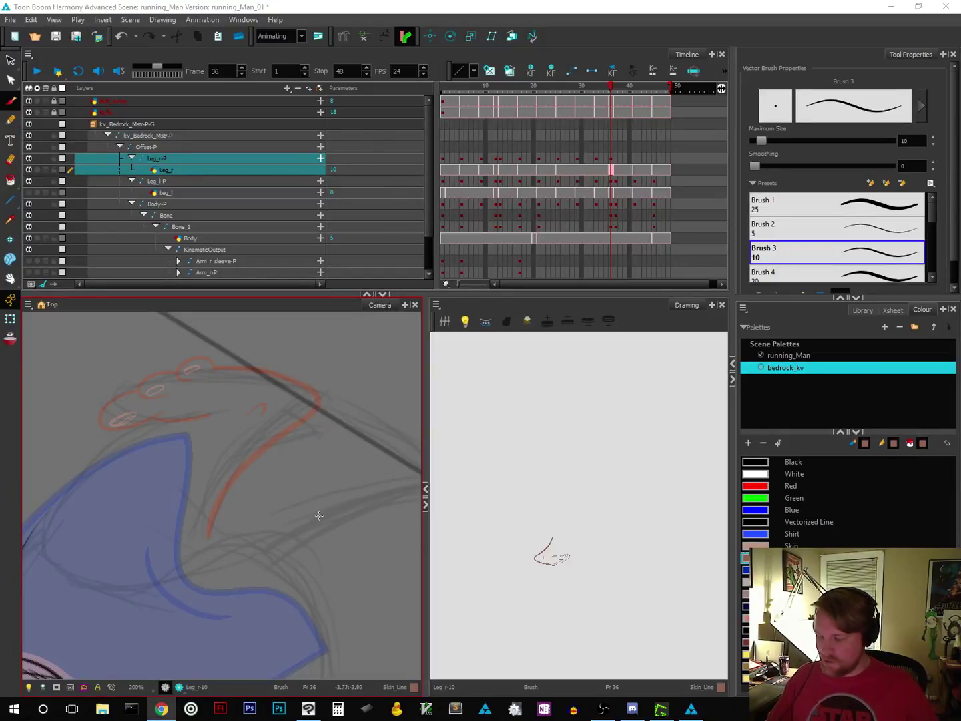
key(ctrl+alt)
mouse_move(327, 505)
mouse_down()
mouse_move(313, 534)
mouse_move(187, 551)
mouse_move(193, 501)
mouse_move(137, 657)
mouse_up()
Step: Bring the whole character into view and scrub the timeline from frame 36 back to frame 1
key(shift+m)
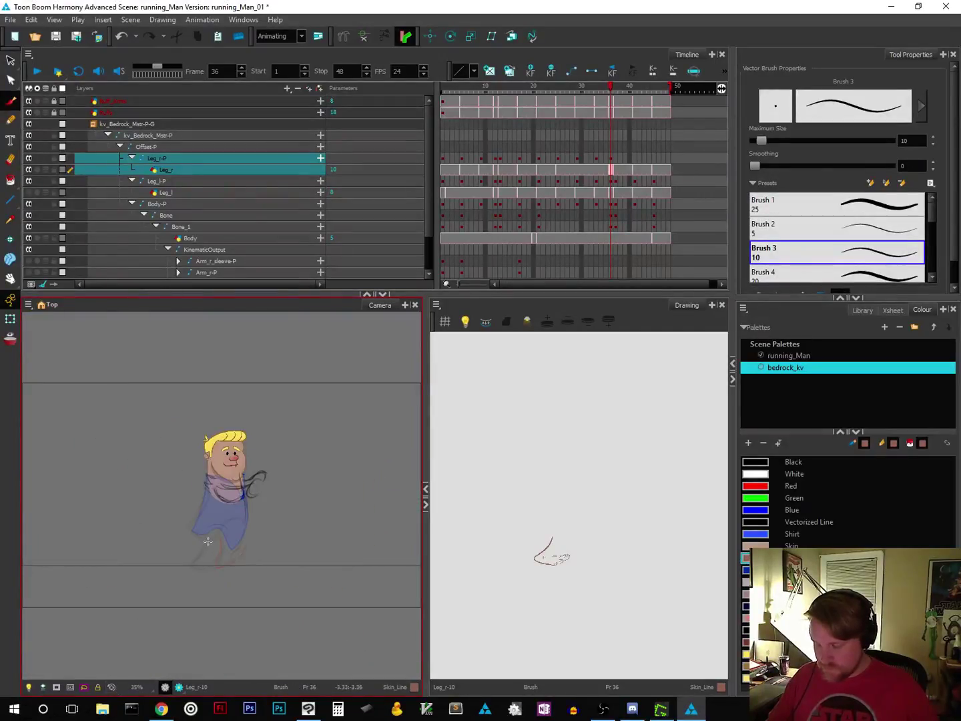
scroll(206, 539, up, 2)
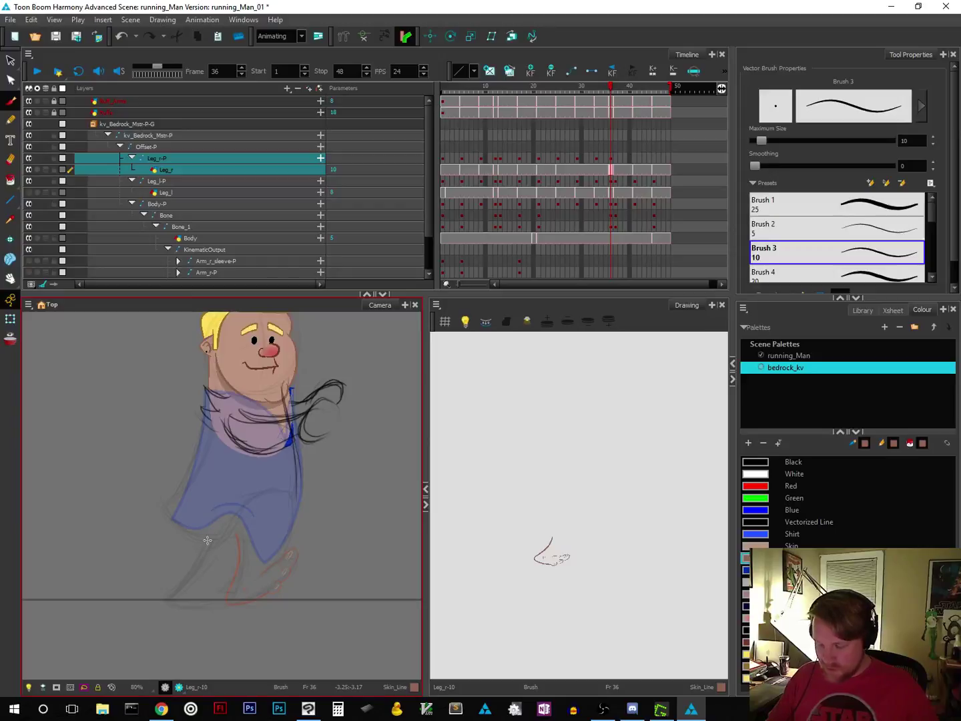
mouse_move(337, 482)
mouse_down()
mouse_move(310, 539)
mouse_move(310, 522)
mouse_up()
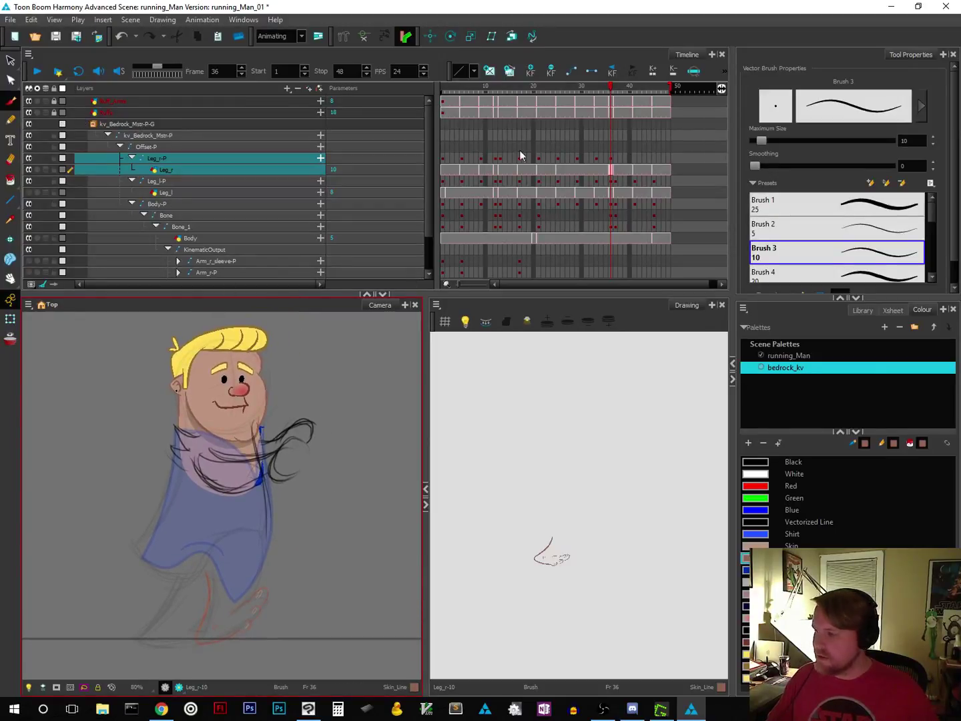
drag(615, 91, 399, 113)
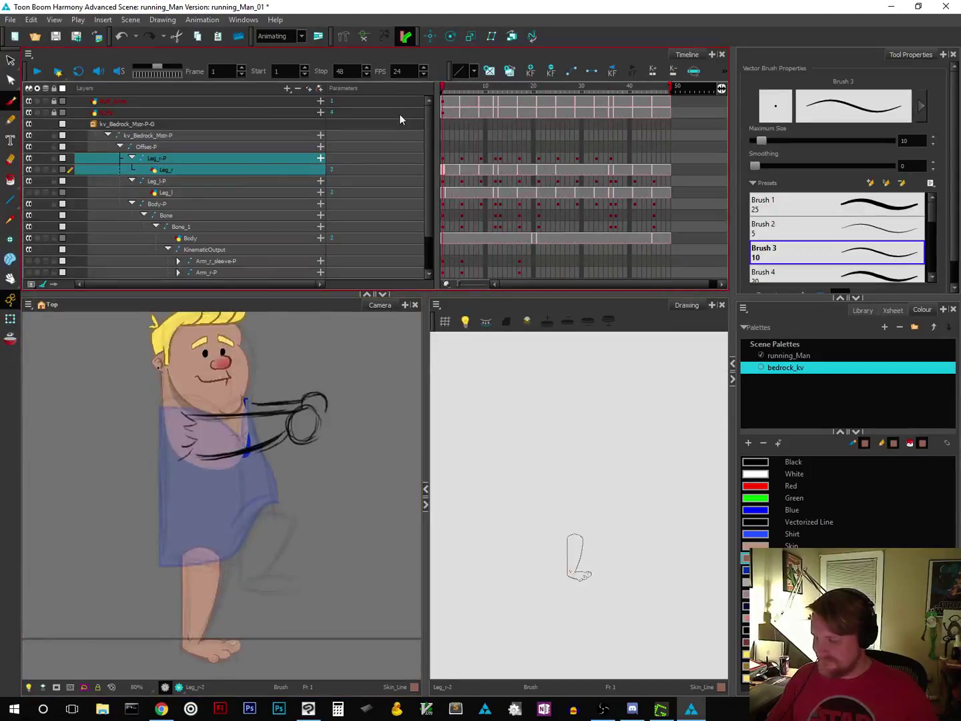
Step: Select the rough body sketch layer, then collapse and hide the kv_Bedrock_Mstr-P-G group so only the rough sketches show
click(95, 113)
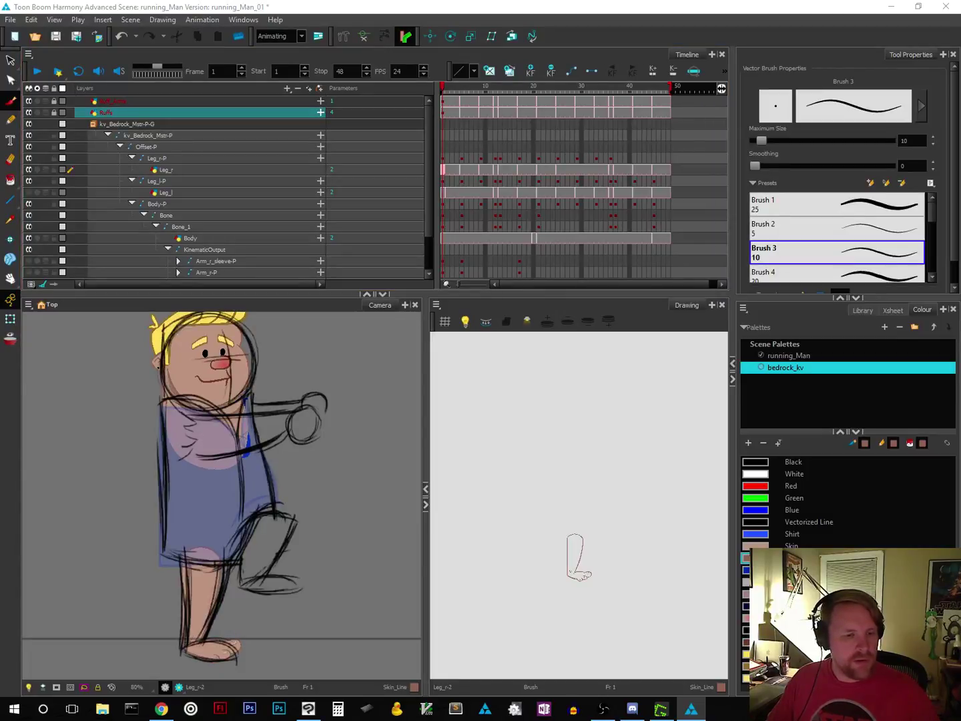
key(alt+Tab)
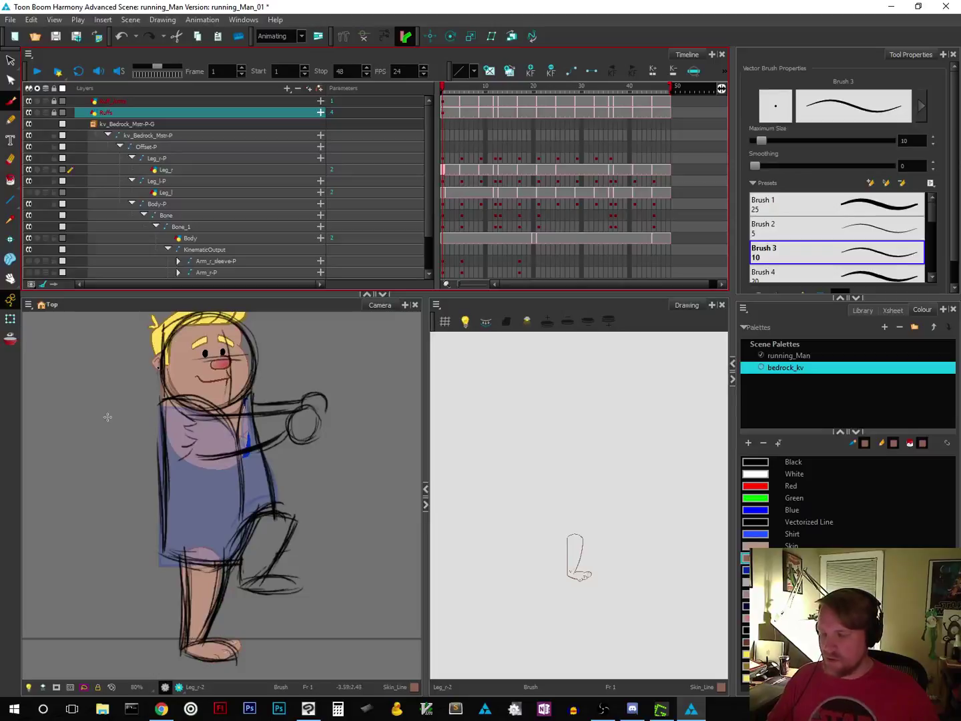
click(93, 124)
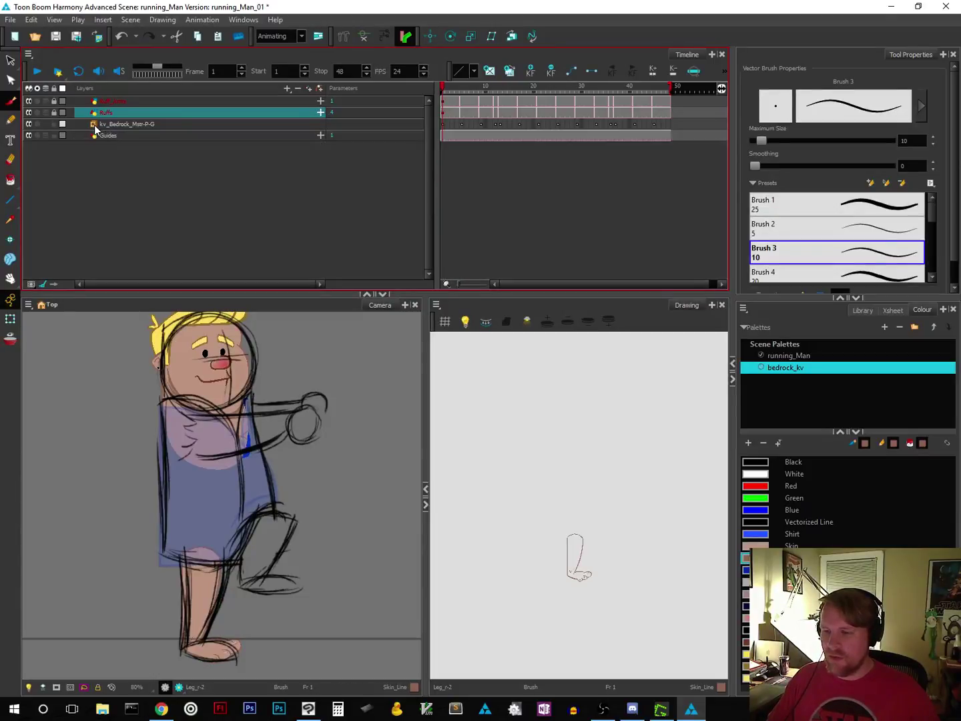
click(29, 124)
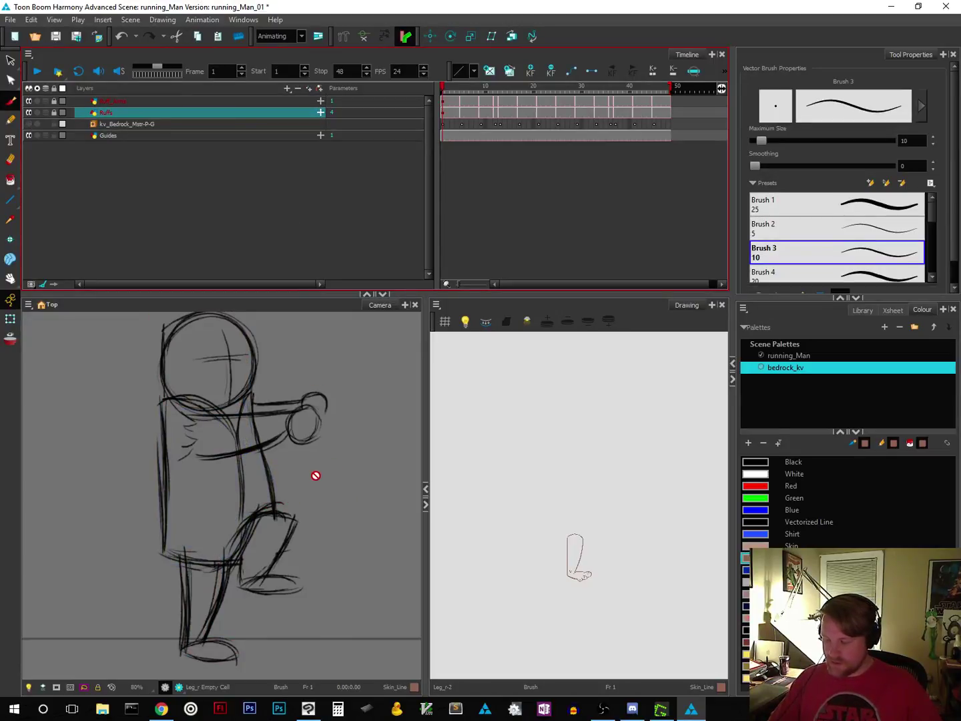
Step: Frame the whole sketched figure and play the rough animation in a loop from frame 1 to check the run
alt+click(315, 494)
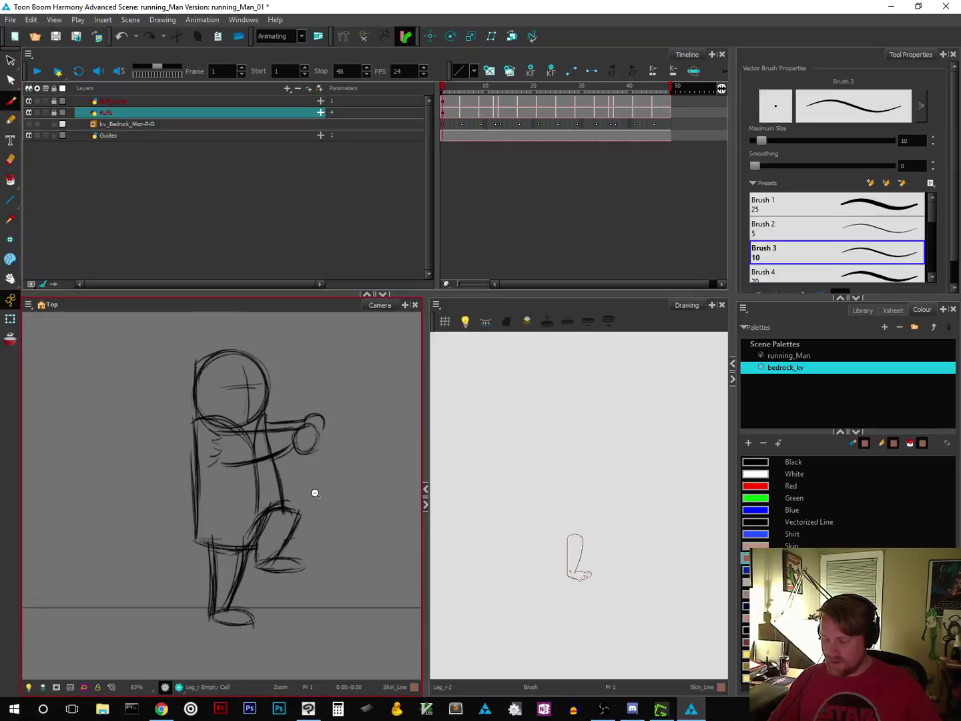
alt+click(315, 493)
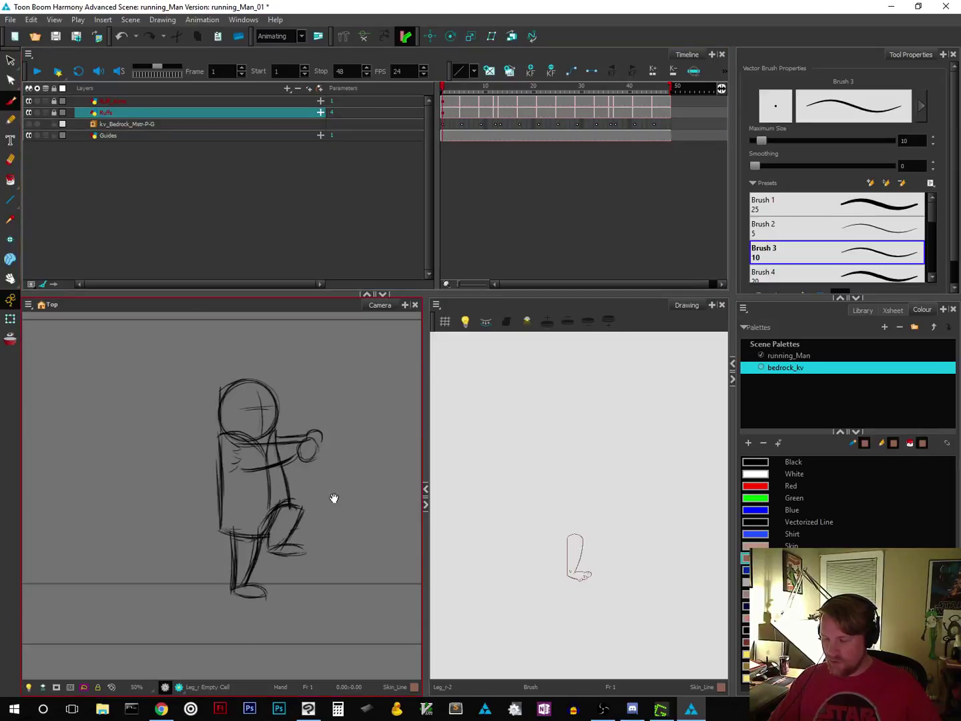
mouse_move(333, 501)
mouse_down()
mouse_move(290, 523)
mouse_move(288, 505)
mouse_up()
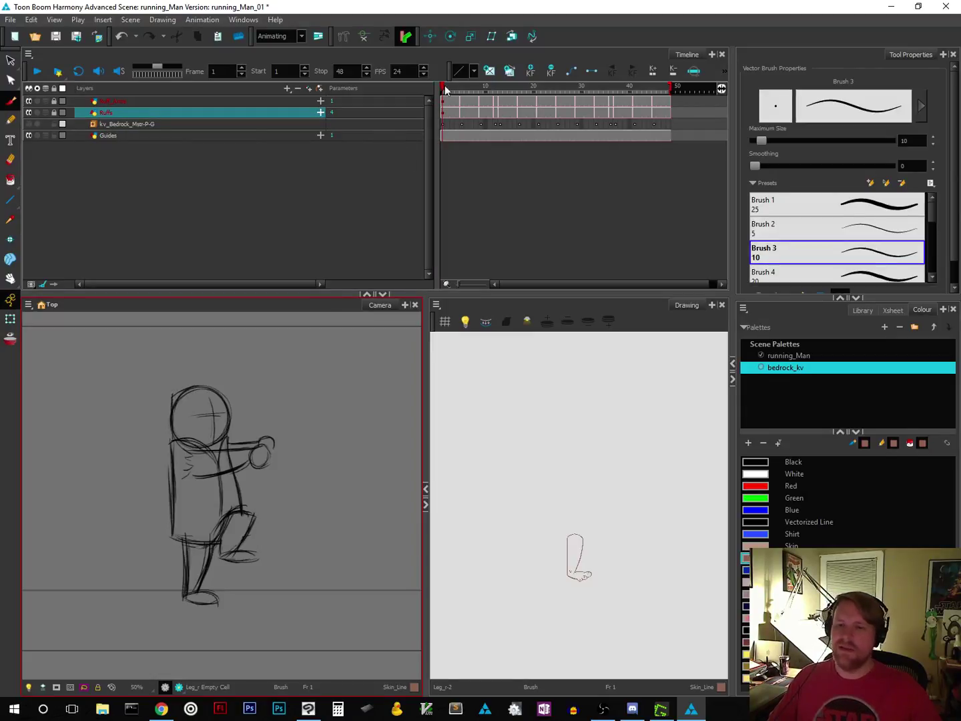
mouse_move(444, 92)
mouse_down()
mouse_move(662, 101)
mouse_move(420, 106)
mouse_up()
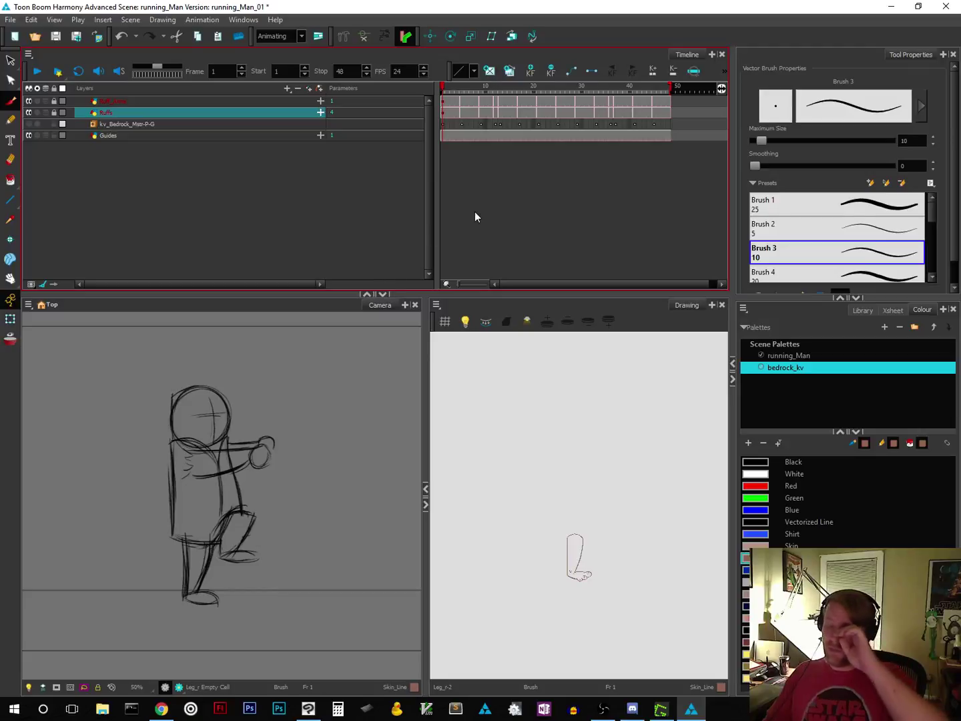
mouse_move(443, 93)
mouse_down()
mouse_move(511, 115)
mouse_move(637, 128)
mouse_move(357, 161)
mouse_up()
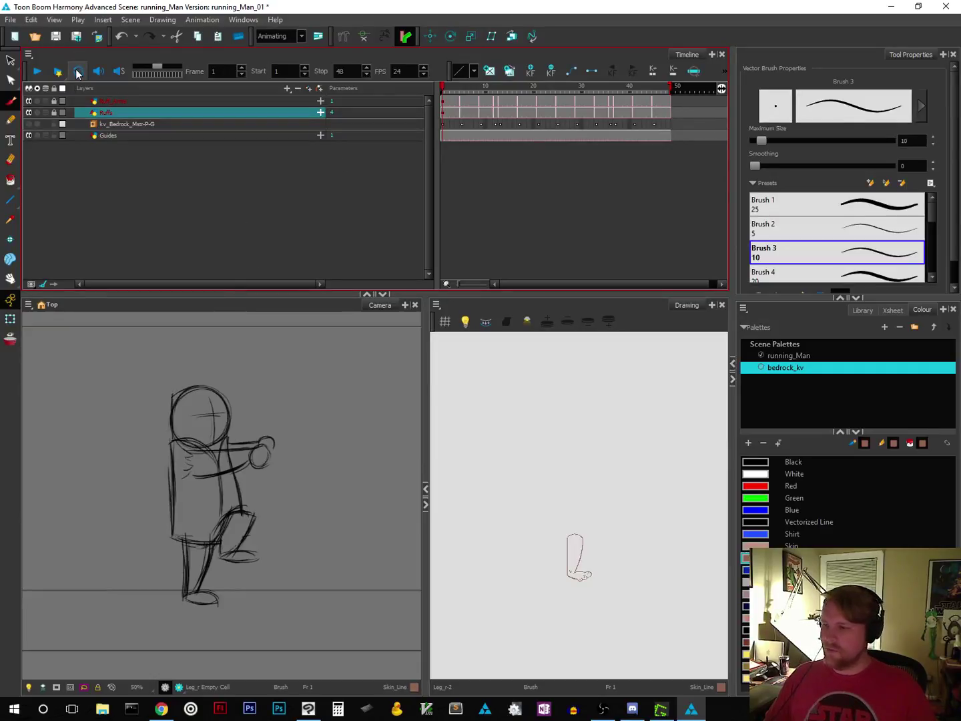
click(37, 75)
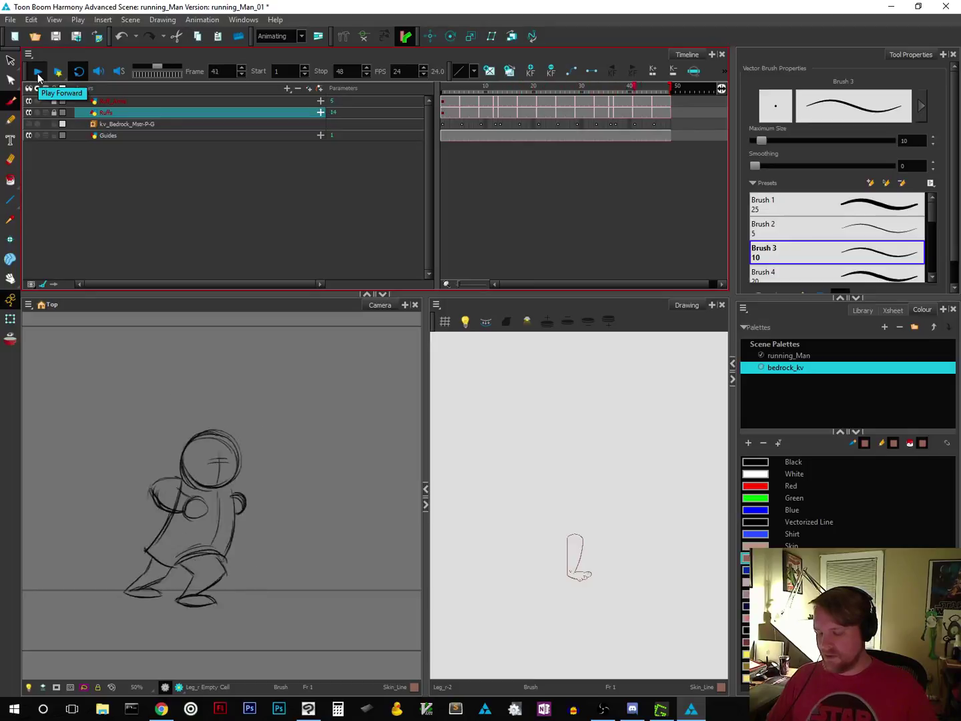
Step: Stop playback, return to frame 1, and show and expand the kv_Bedrock_Mstr-P-G group
click(38, 74)
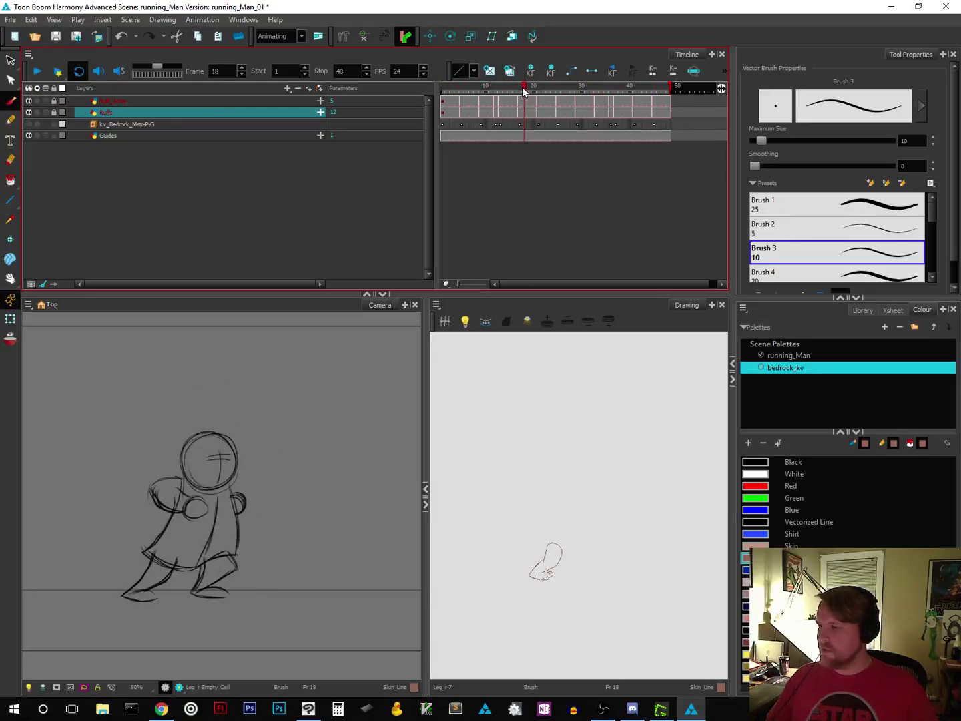
drag(522, 87, 429, 89)
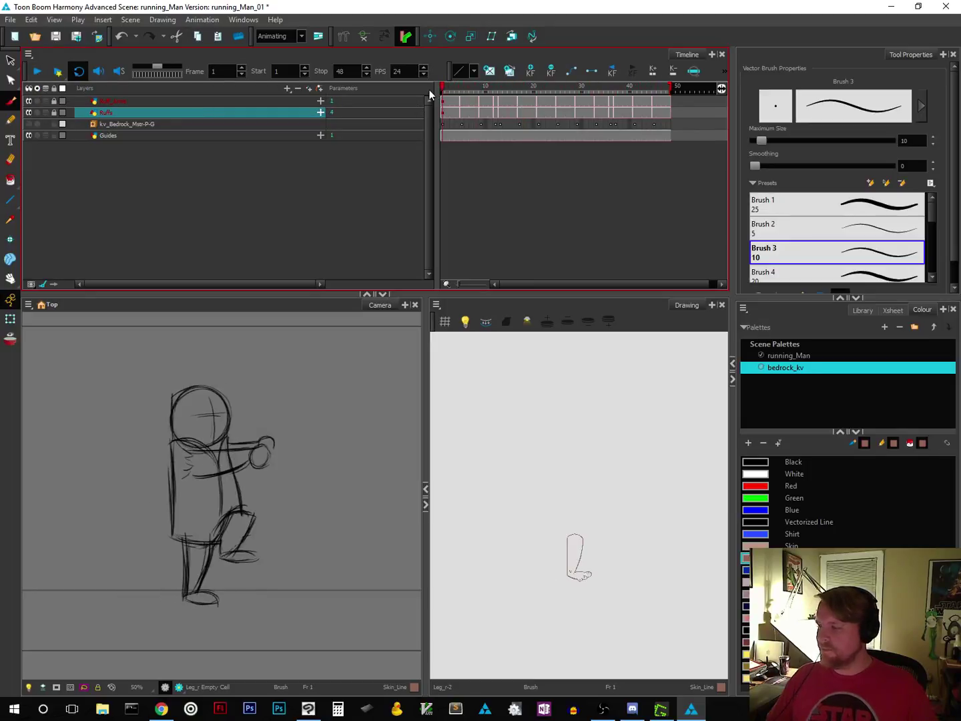
click(29, 125)
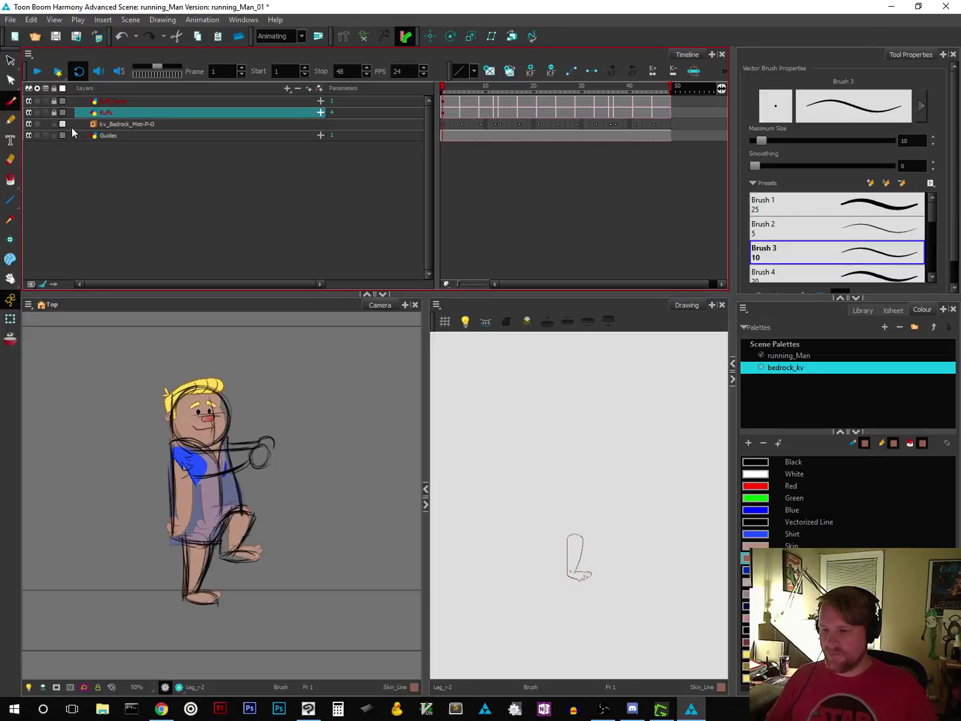
click(92, 125)
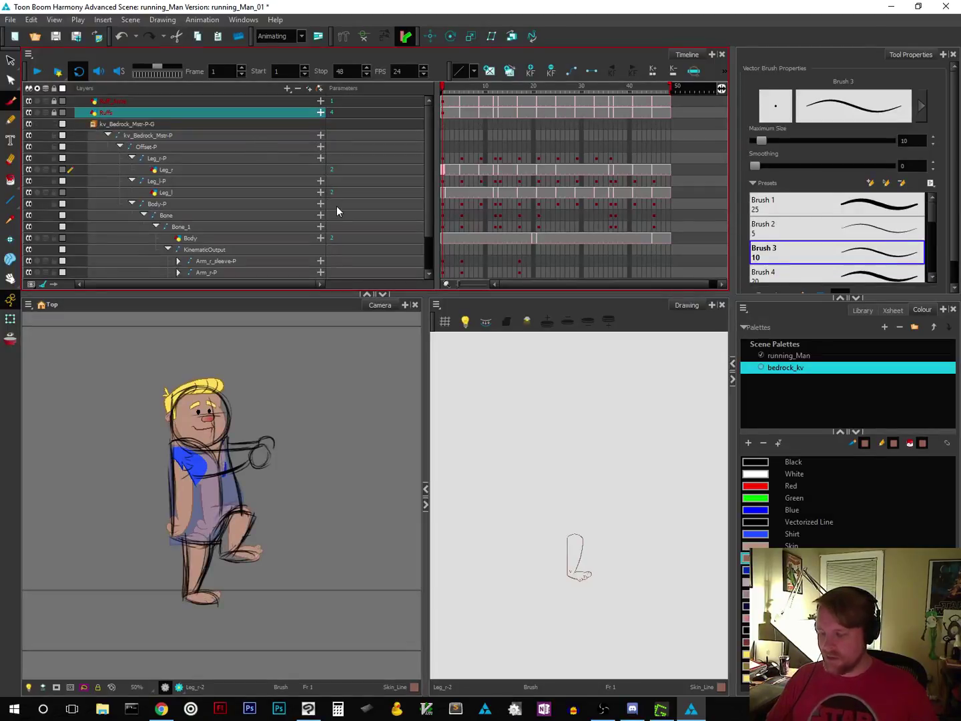
Step: Hide the Arm_r-P, Arm_l-P and Arm_r_sleeve-P layers so the character's arms are out of the way
scroll(327, 213, down, 2)
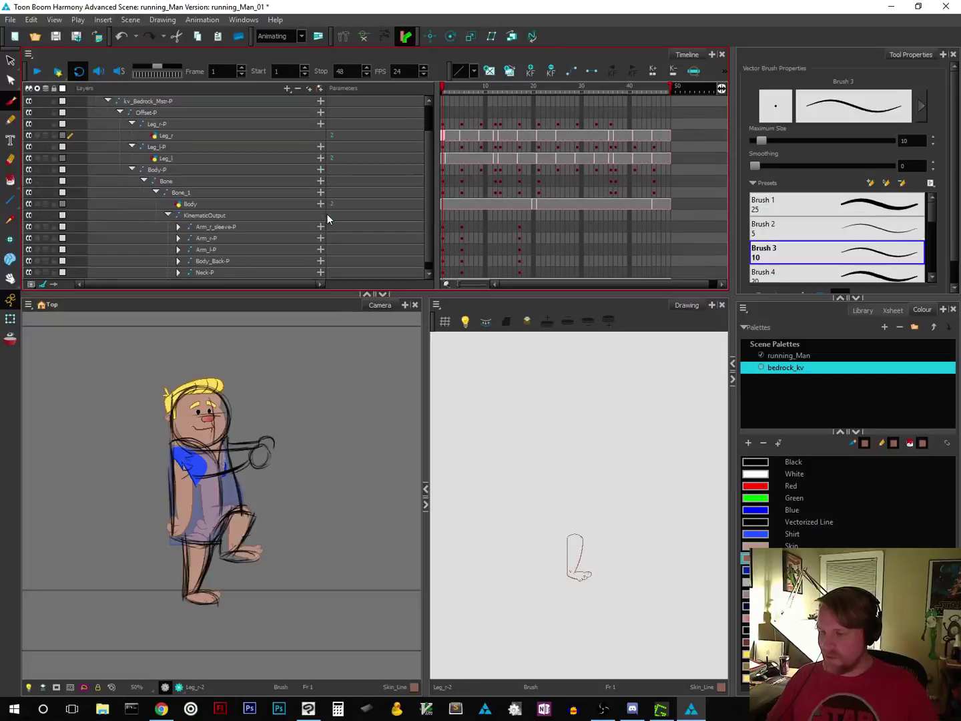
scroll(326, 213, up, 2)
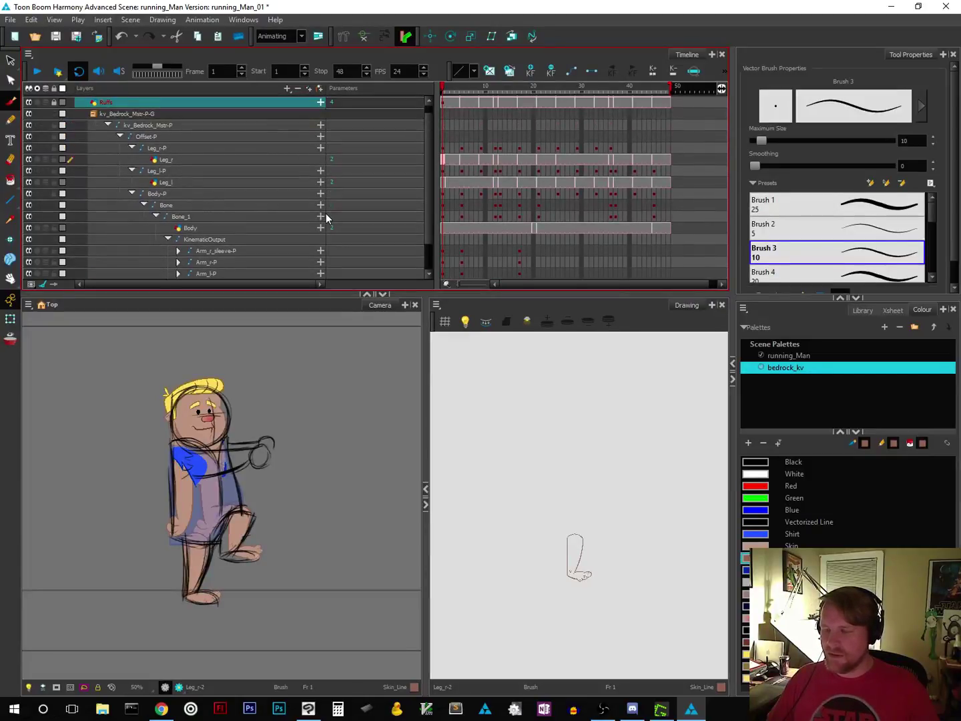
scroll(326, 214, down, 2)
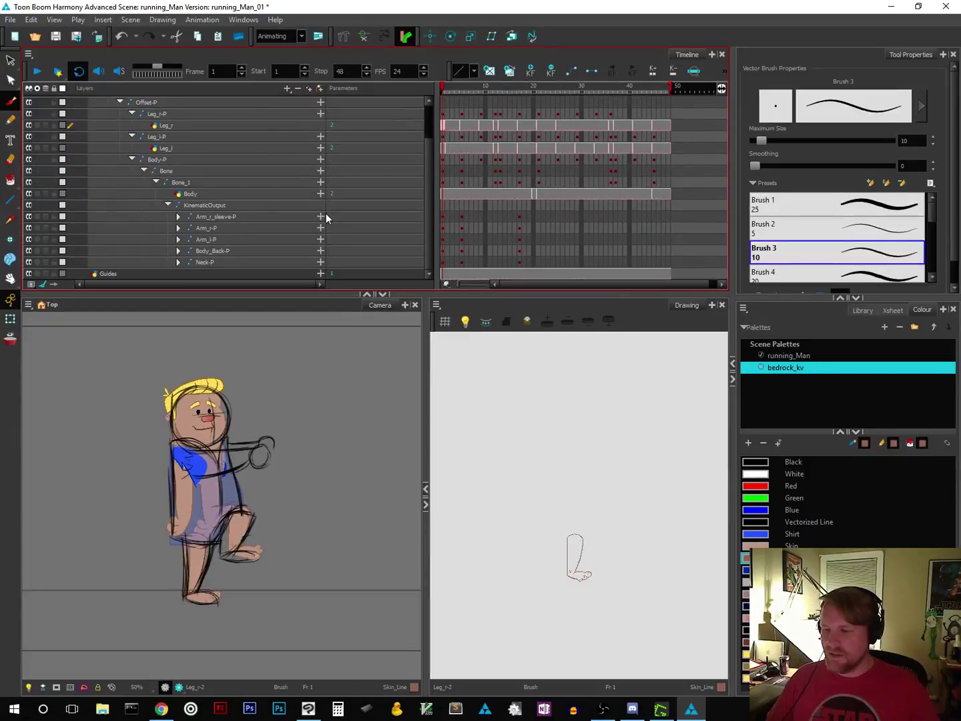
click(29, 229)
click(30, 239)
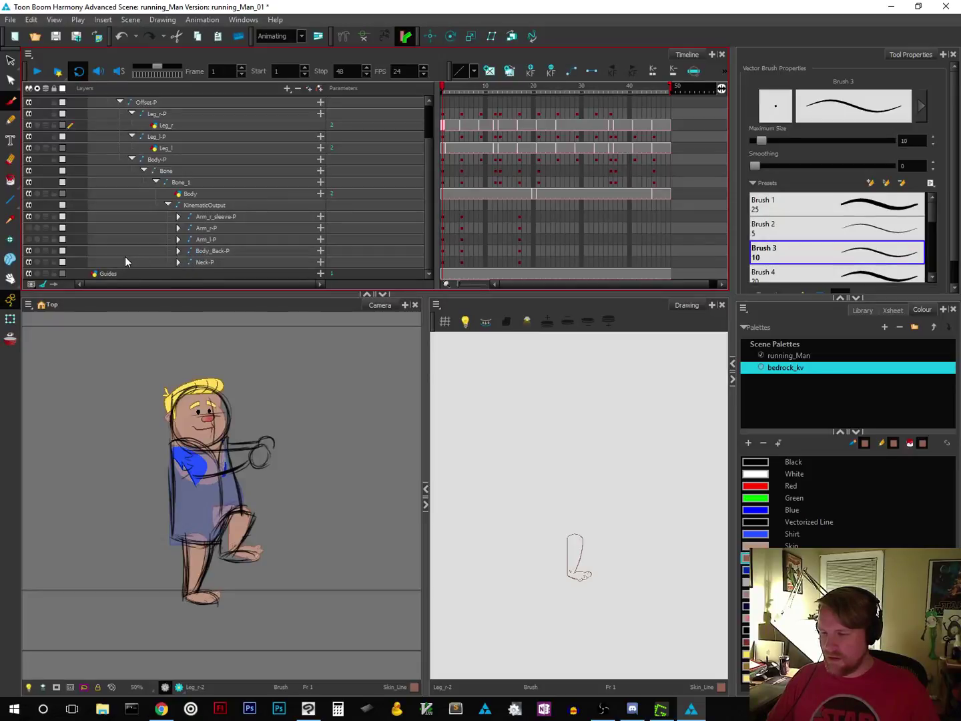
click(29, 216)
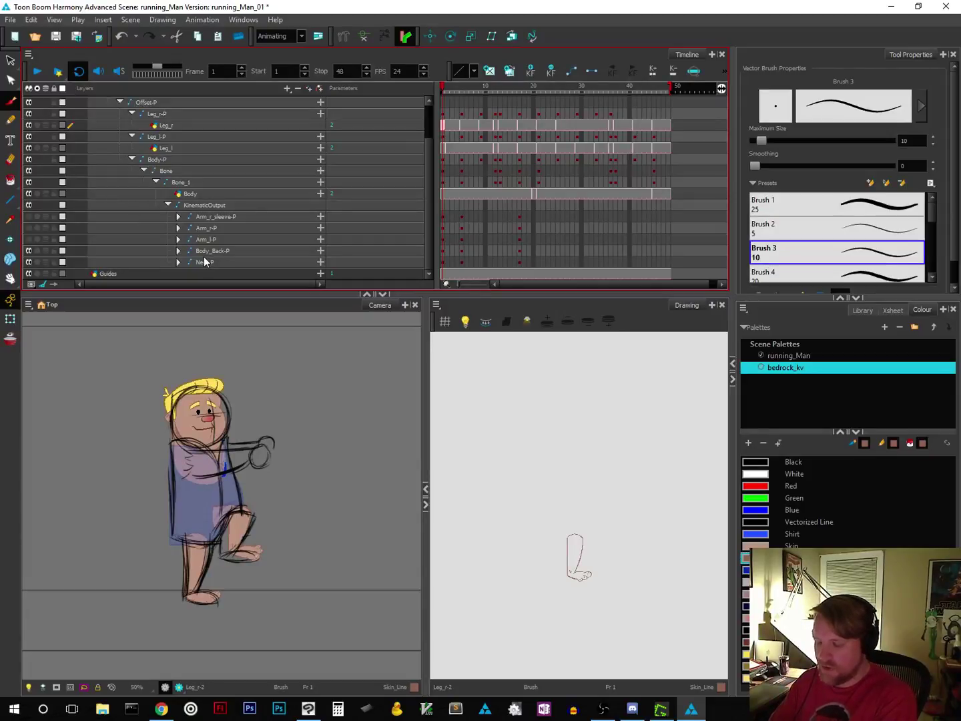
Step: Select the Body drawing layer and set its opacity to 100
click(177, 195)
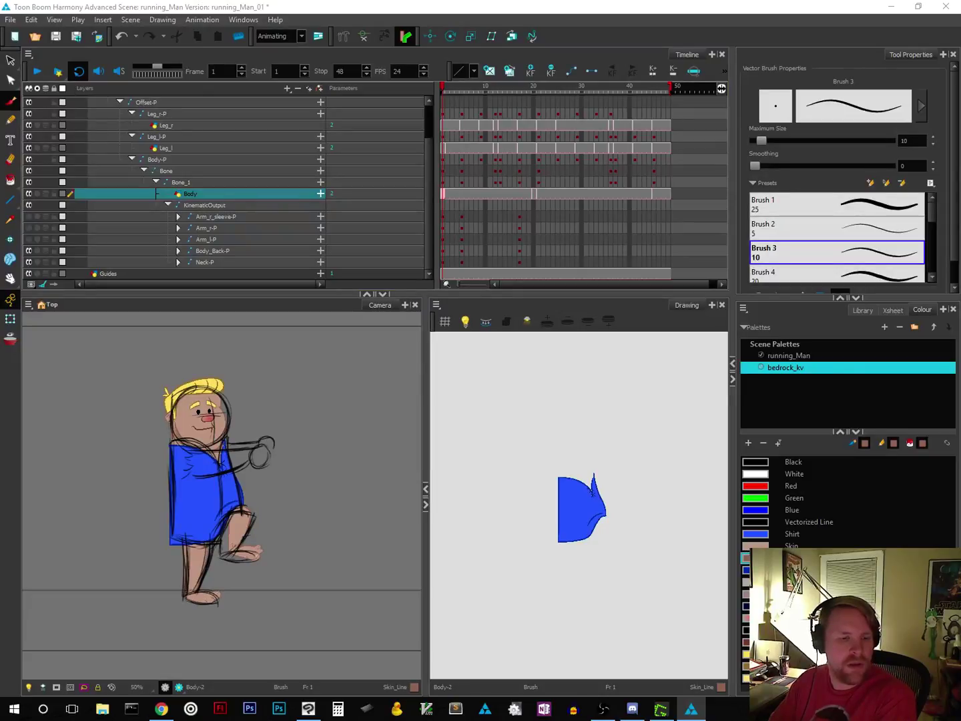
key(alt+Tab)
scroll(201, 157, up, 2)
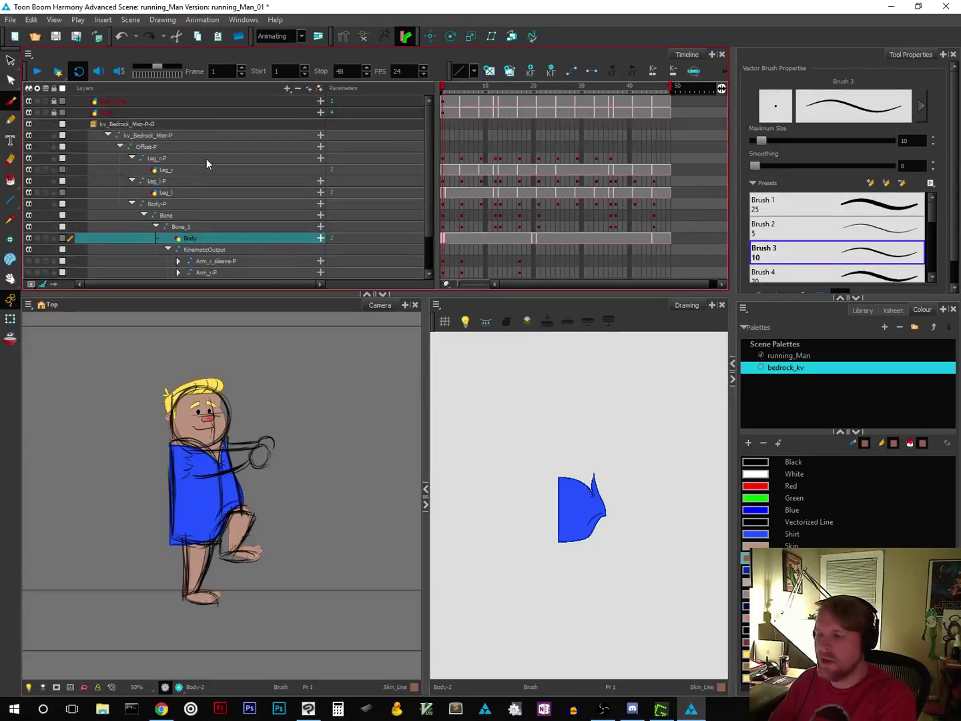
Step: Set the Ruffs layer's opacity to 20 and review its Transformation and Advanced layer properties
click(95, 114)
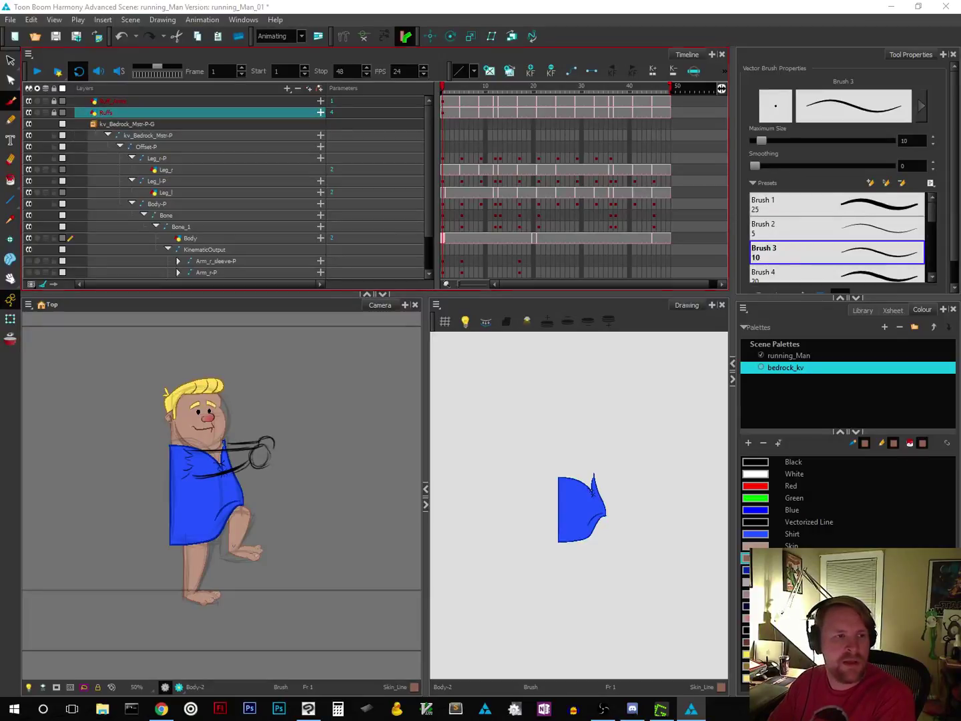
double_click(105, 112)
drag(391, 163, 402, 123)
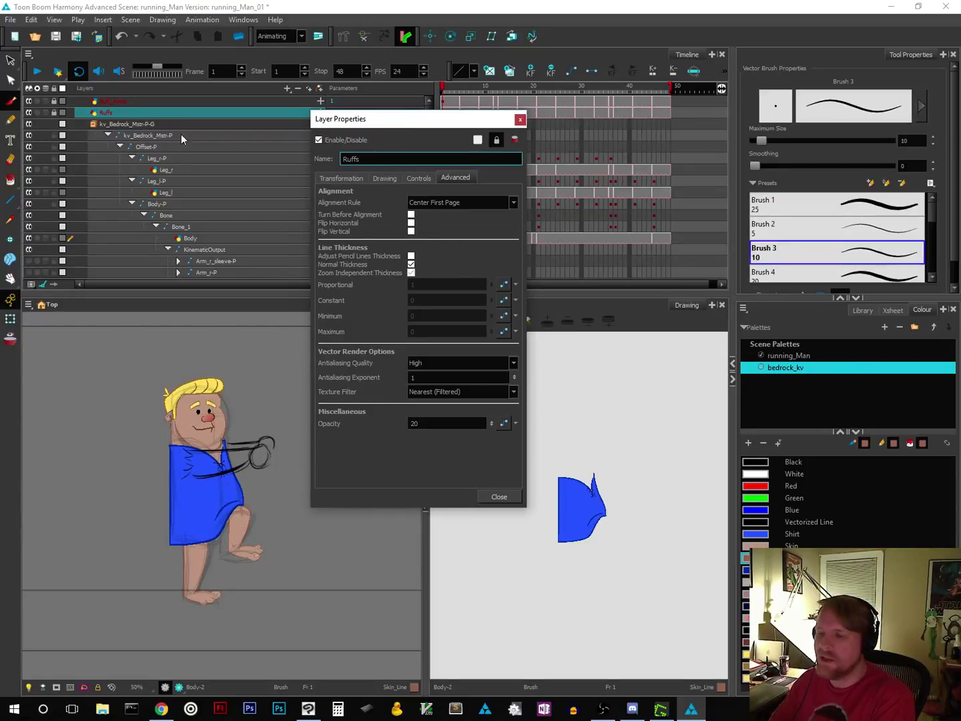
drag(391, 124, 364, 97)
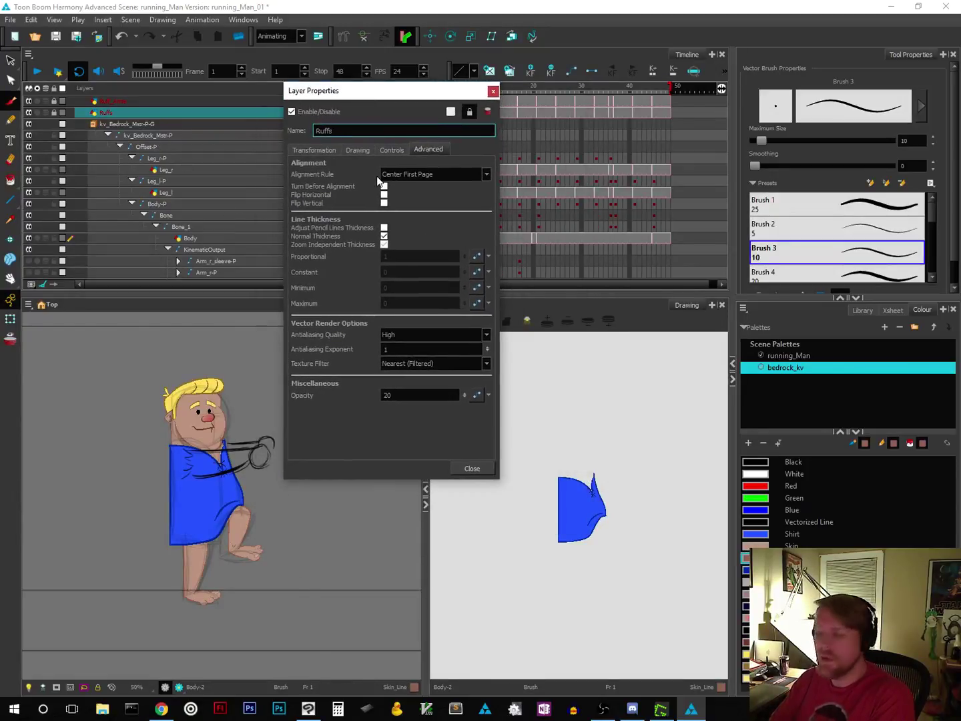
click(327, 150)
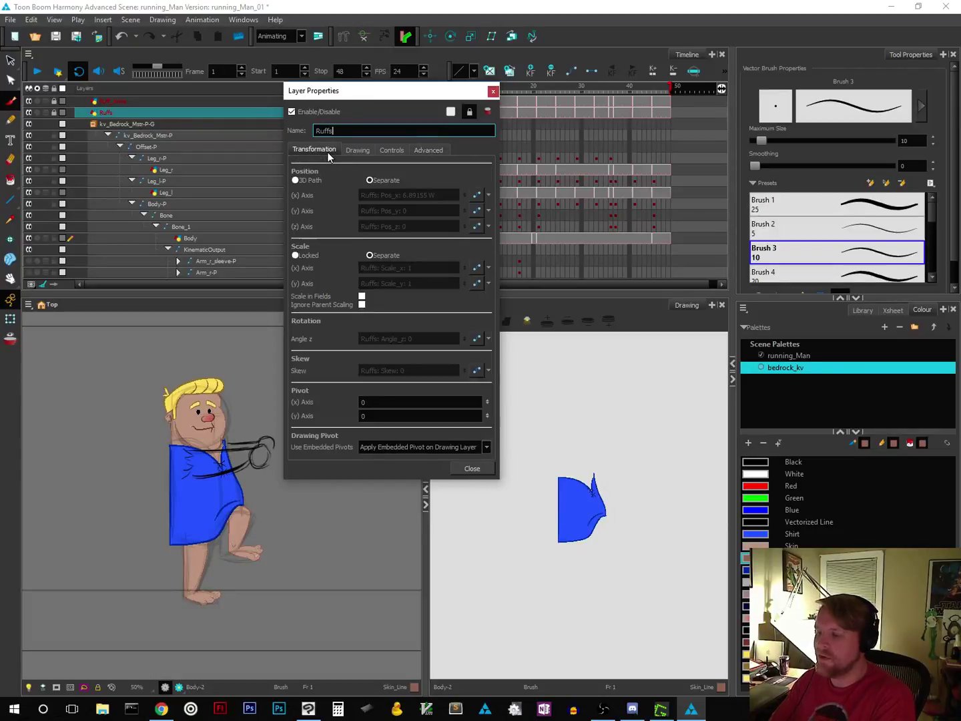
click(431, 149)
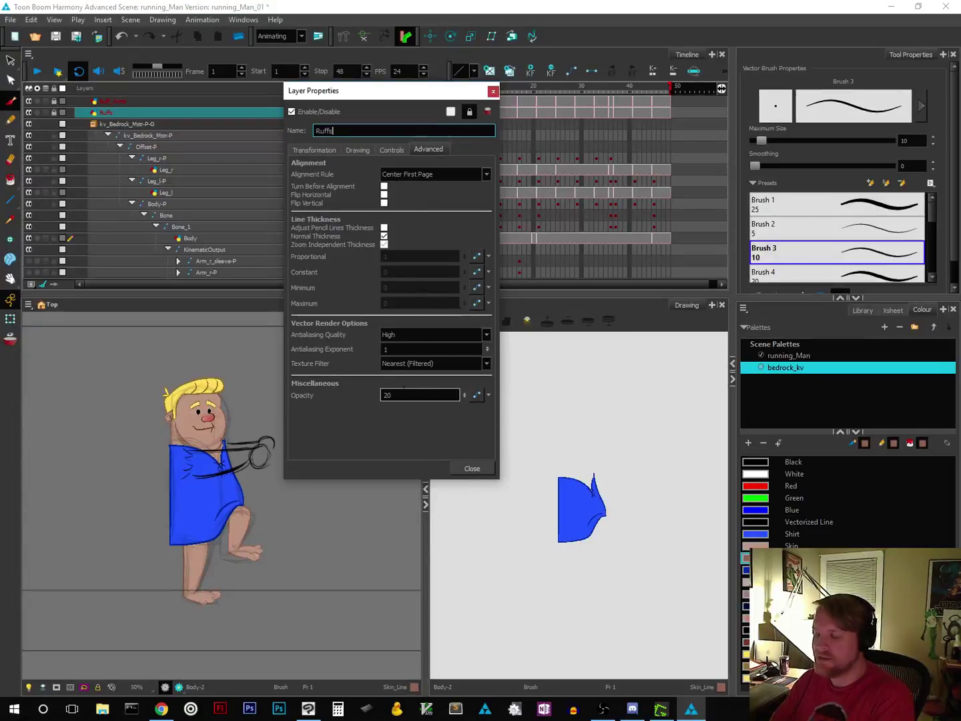
click(471, 469)
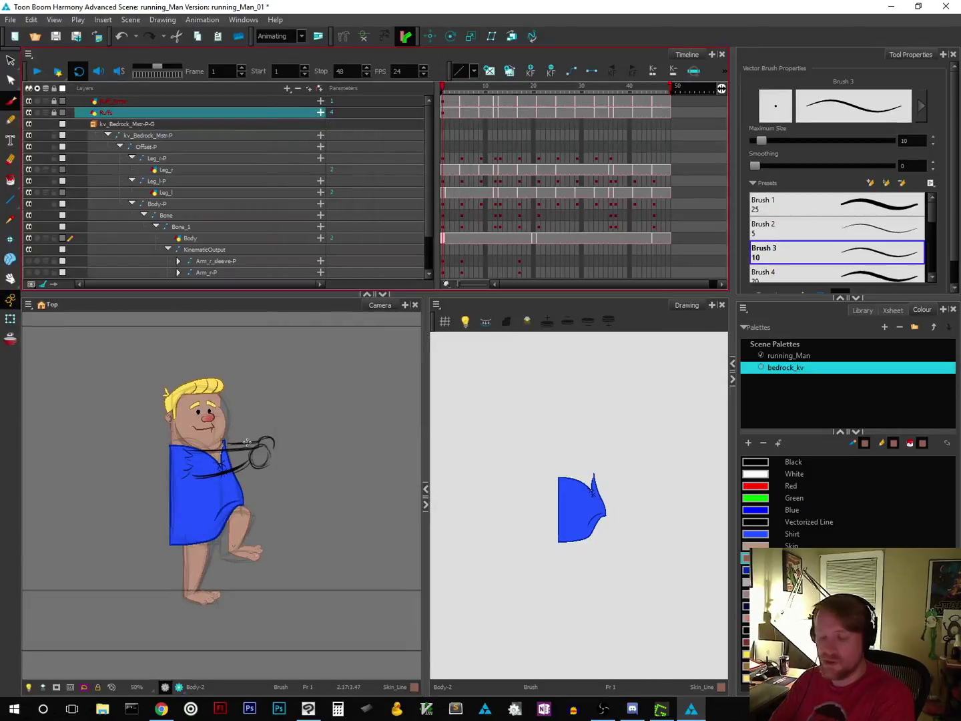
Step: Switch to the Transform tool with peg selection mode on and select the body's peg, Body-P
click(11, 62)
key(shift+t)
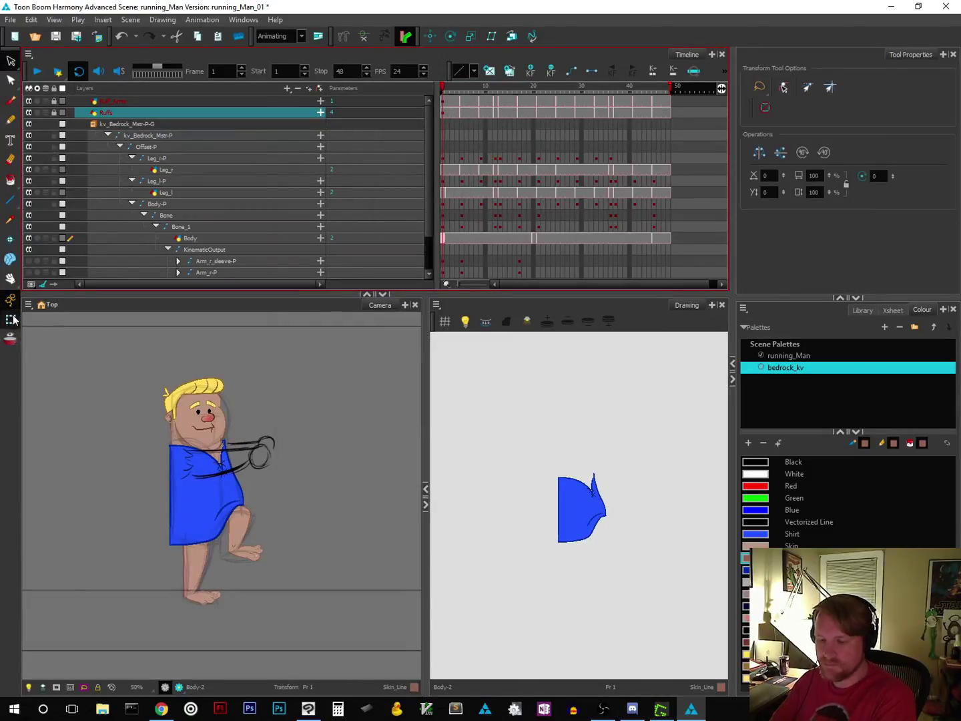
click(192, 506)
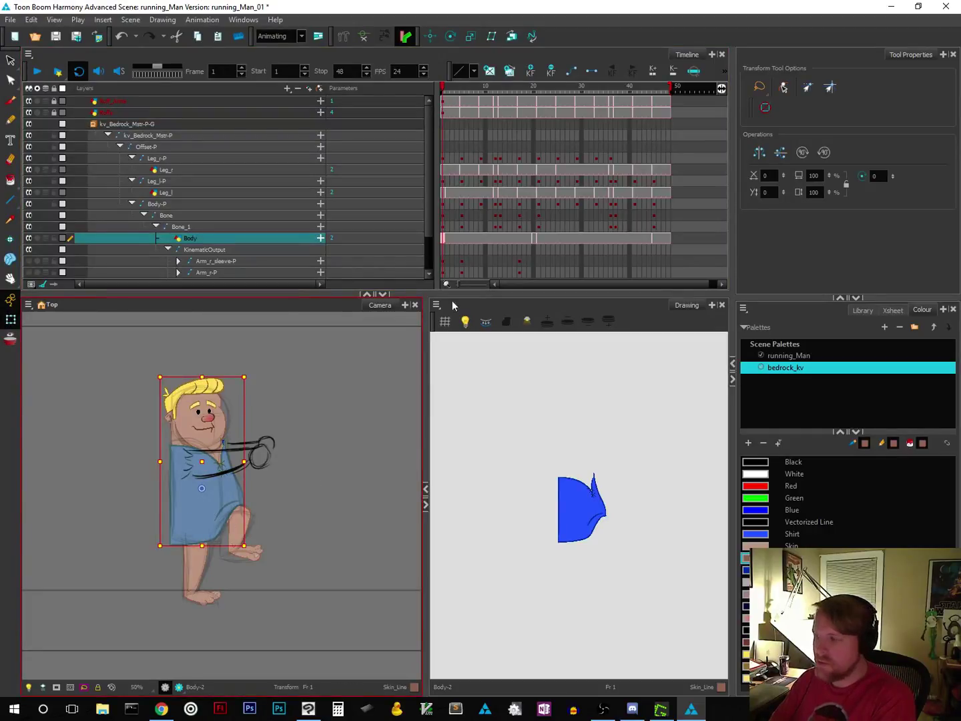
click(784, 87)
click(320, 429)
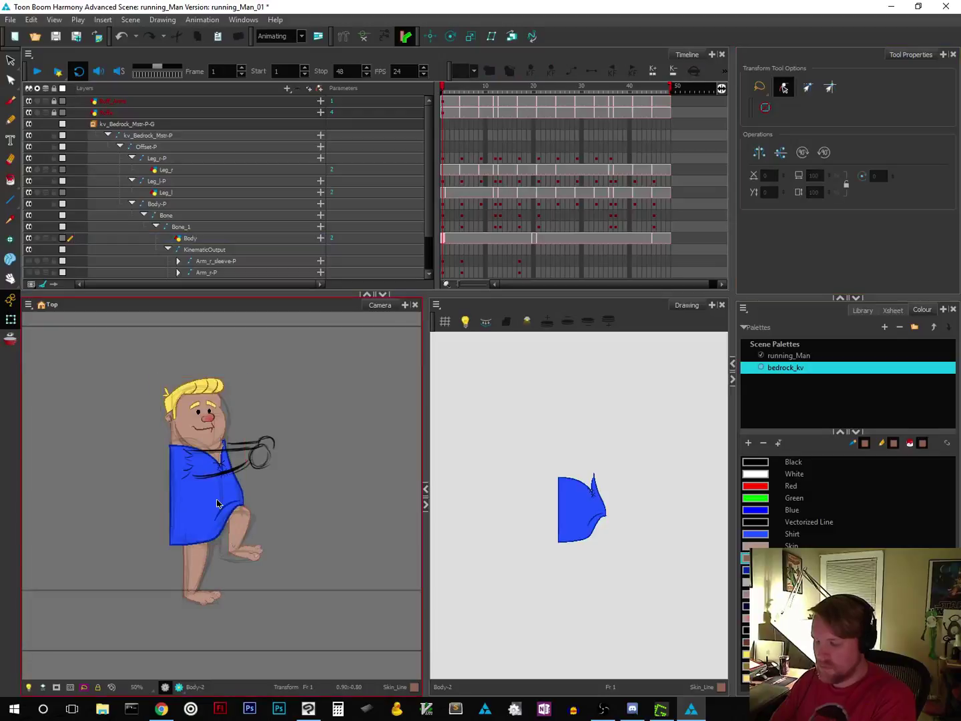
click(216, 498)
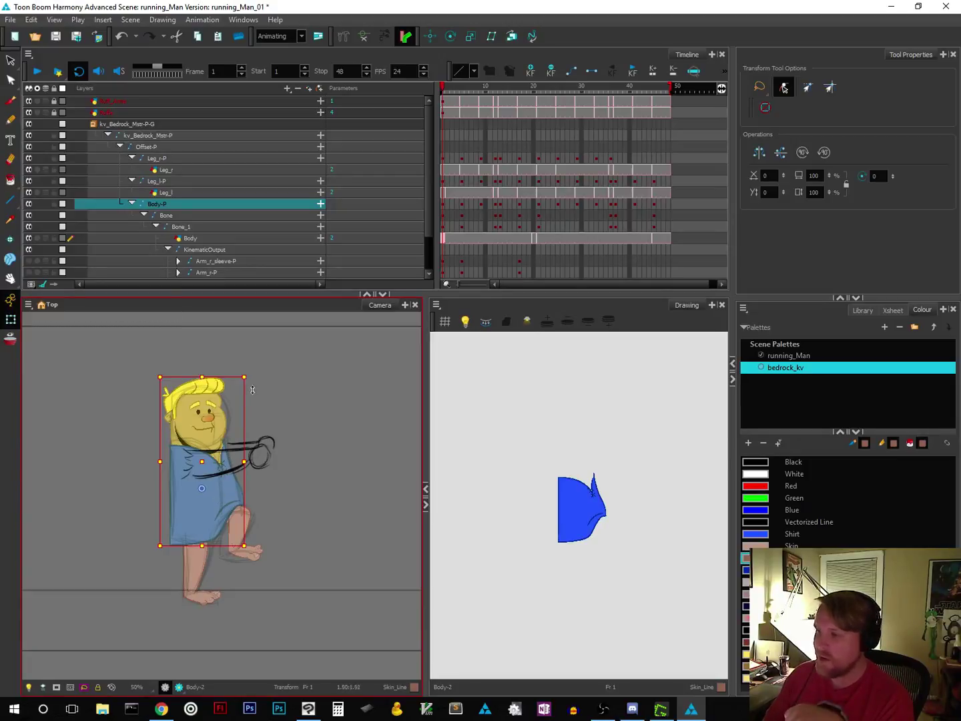
Step: Show the body's deformation controls and try bending the upper torso backwards with Bone_1 at frame 1
click(361, 37)
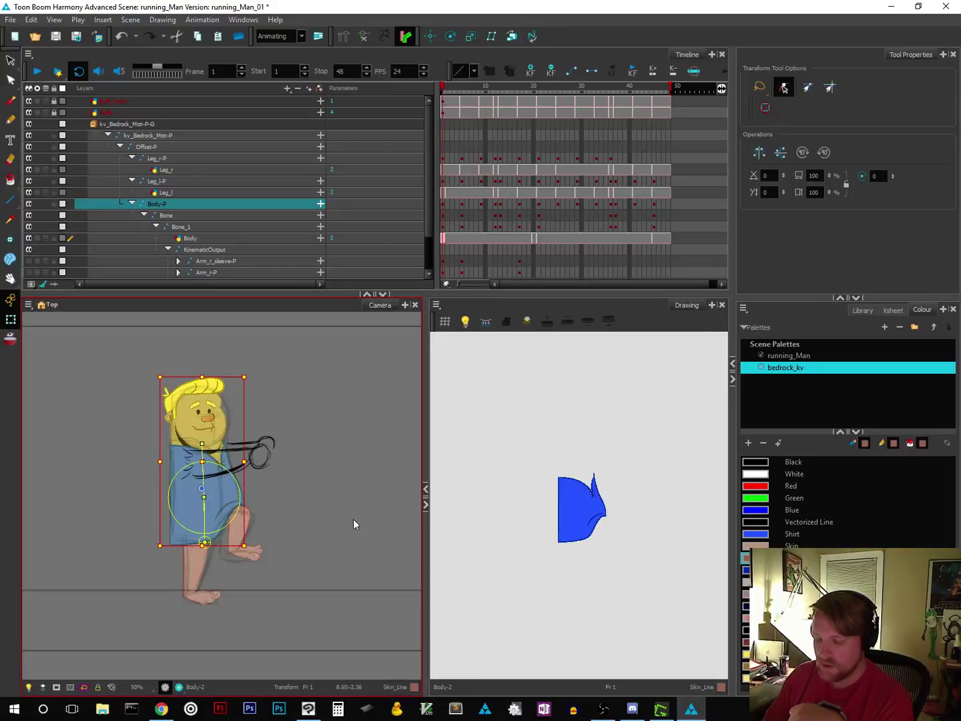
click(294, 499)
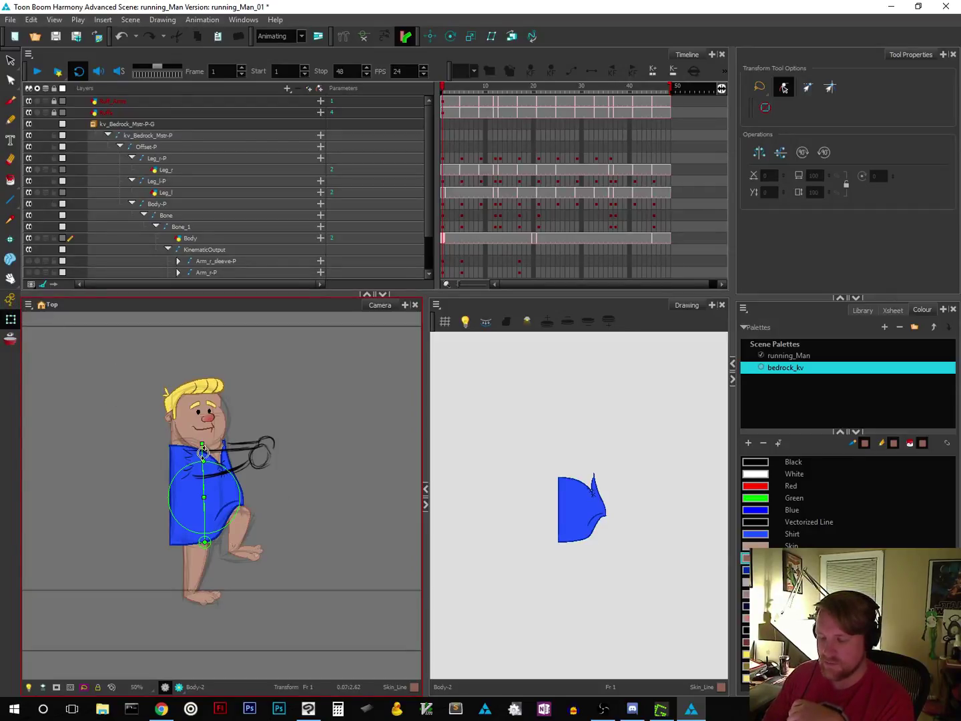
drag(203, 446, 161, 435)
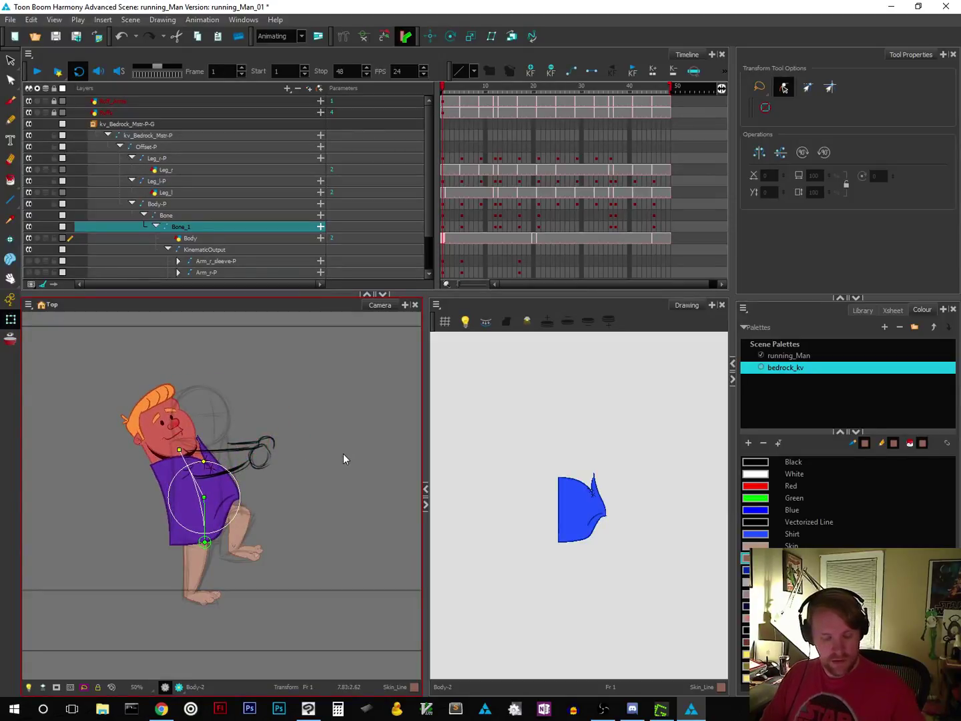
key(ctrl+z)
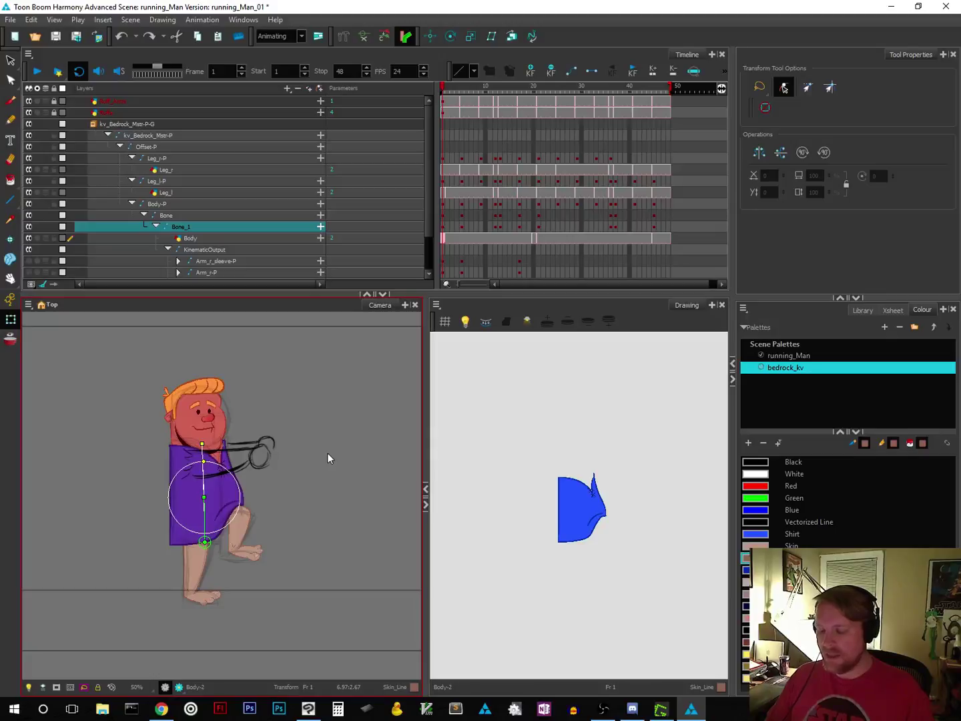
click(327, 454)
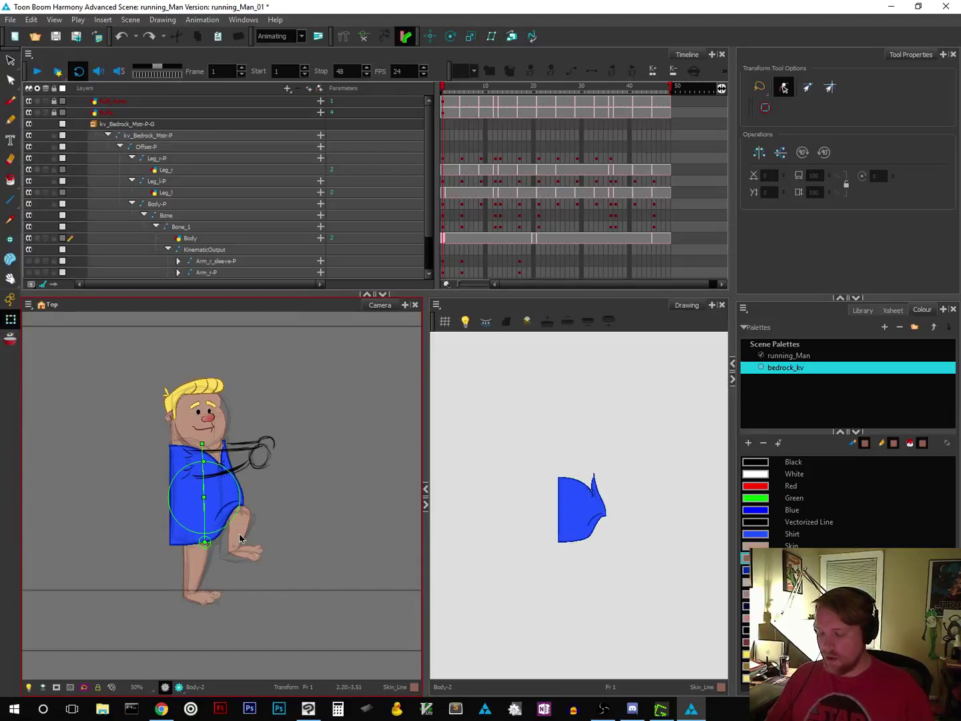
Step: Deselect the body peg and hide the body's deformation controls
click(181, 460)
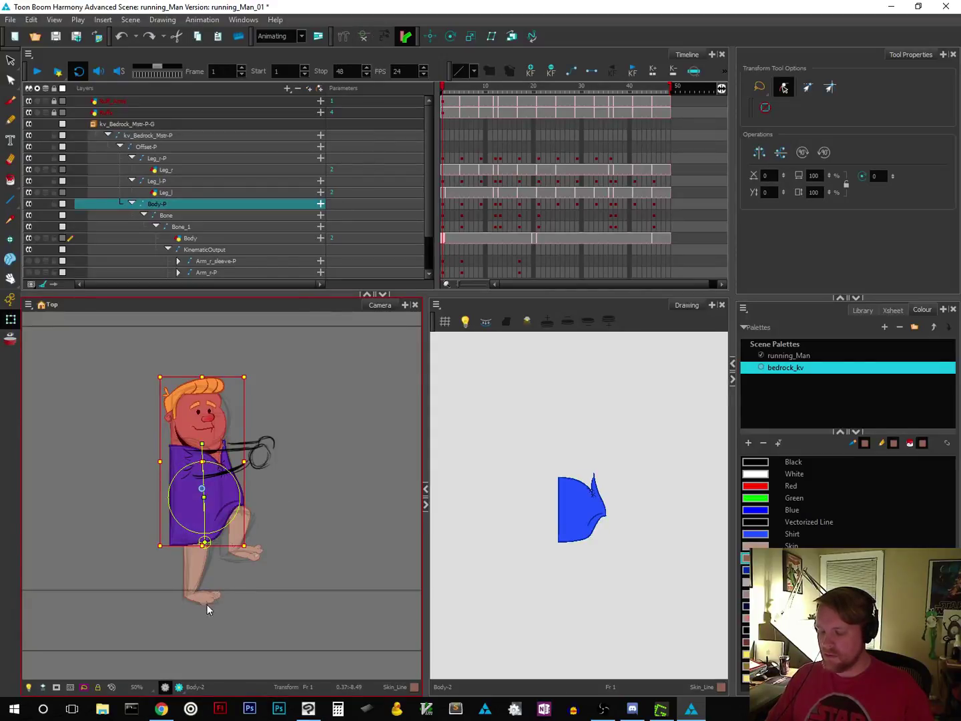
click(237, 605)
click(365, 38)
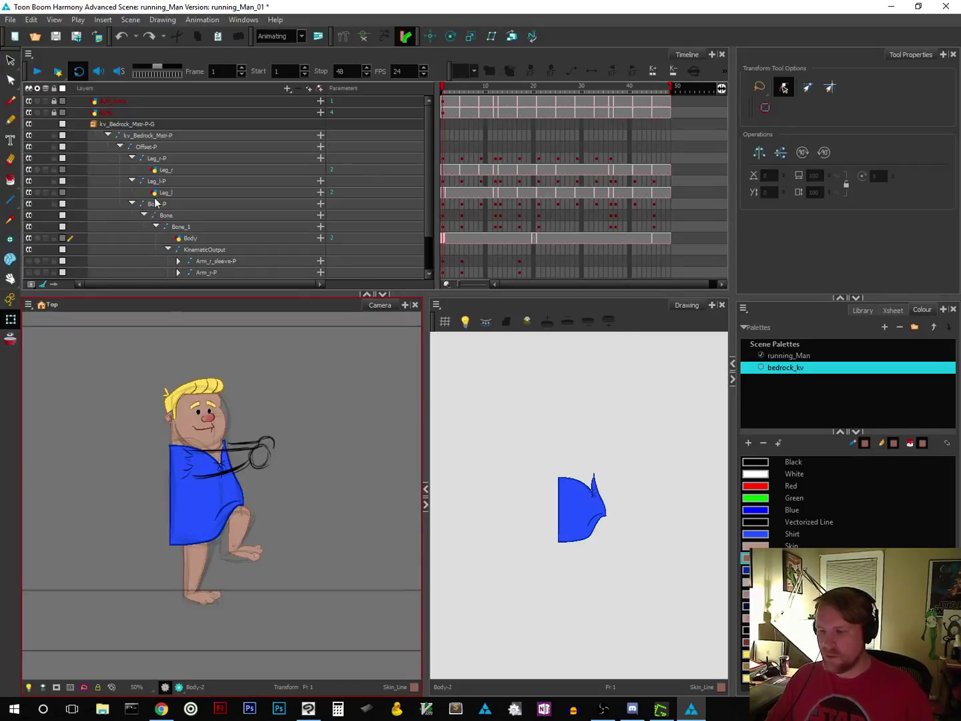
Step: Set the Body drawing layer's opacity to 32 so the legs show through the shirt
double_click(180, 240)
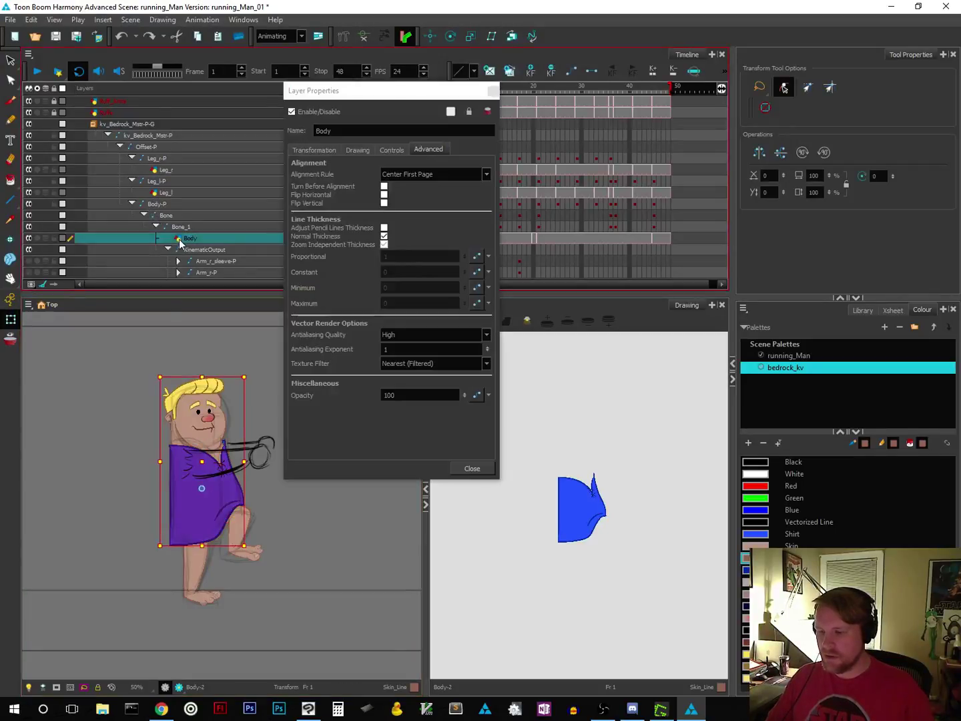
drag(463, 395, 473, 484)
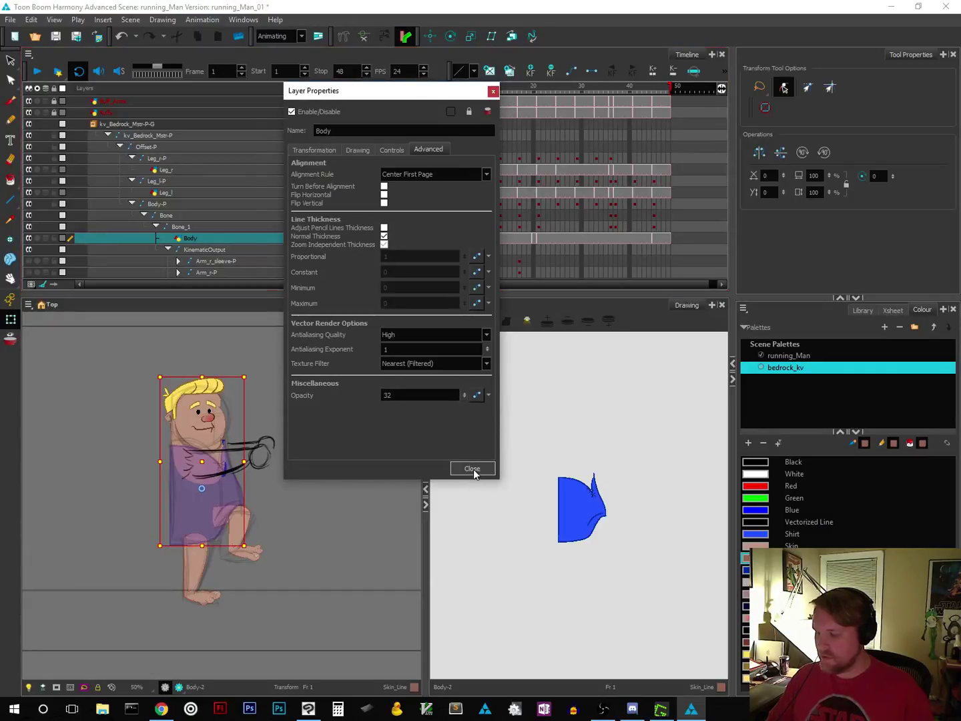
click(472, 467)
click(298, 552)
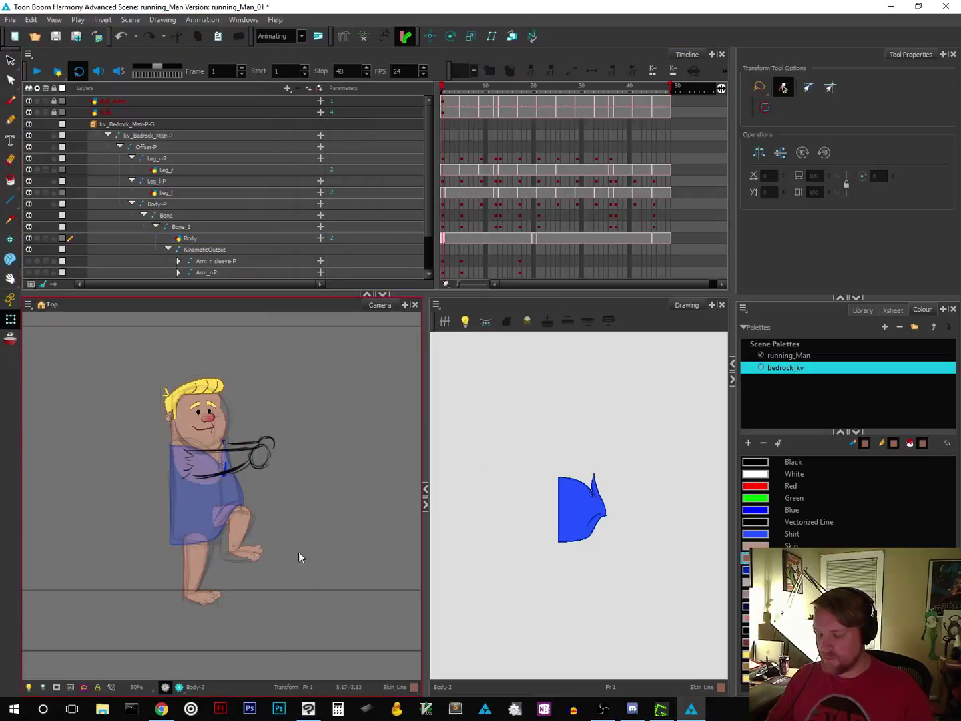
Step: Select the raised and standing legs in turn and scrub the opening frames to check how the legs are posed
click(239, 526)
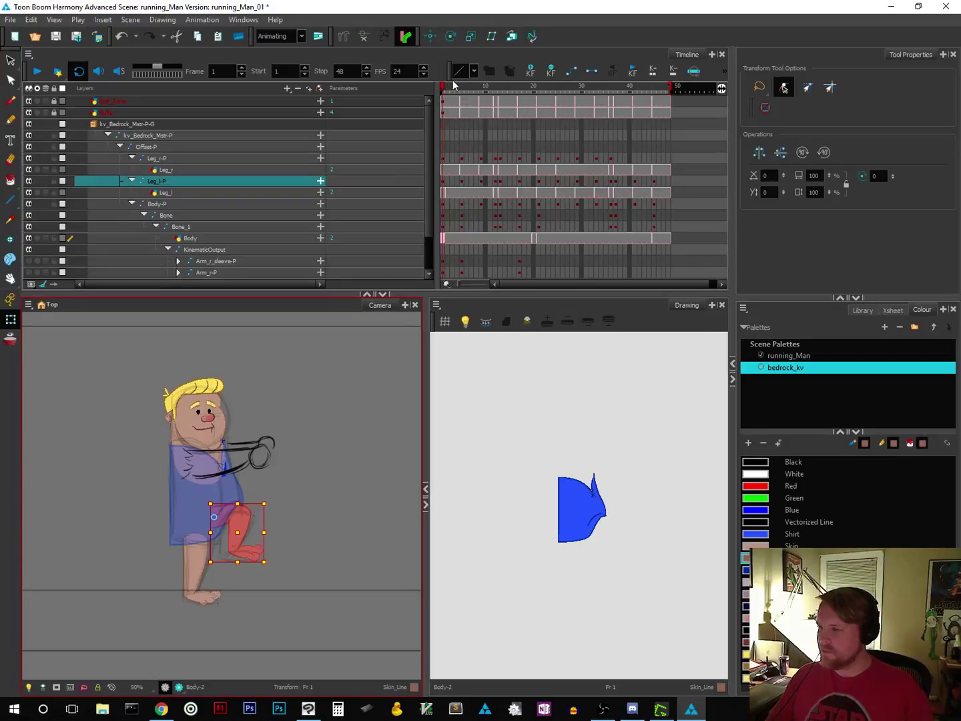
drag(443, 92, 399, 121)
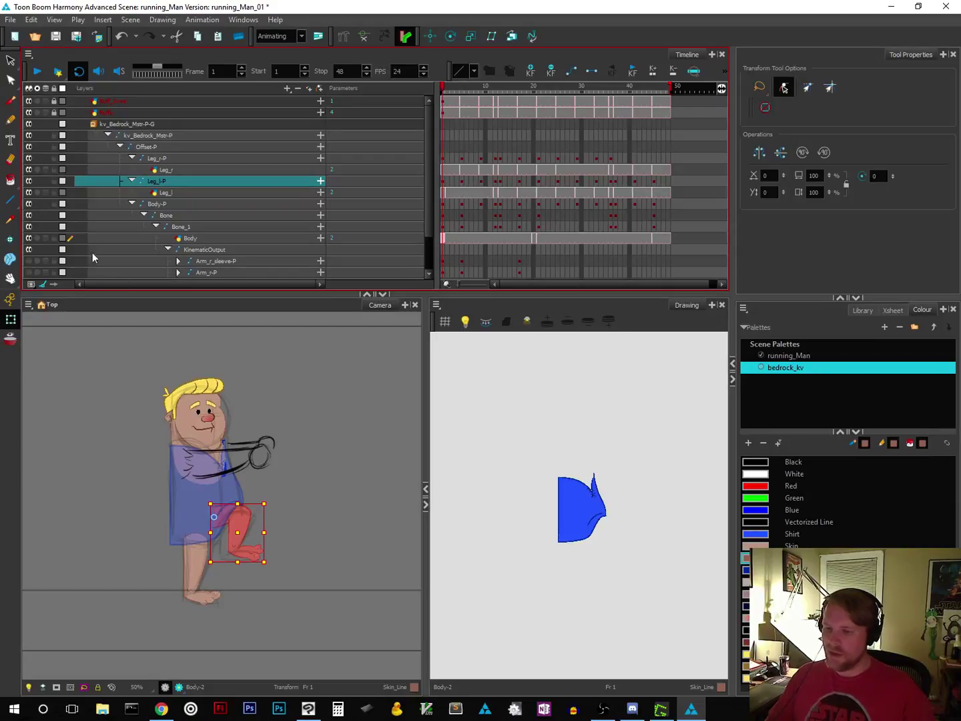
click(192, 580)
click(324, 546)
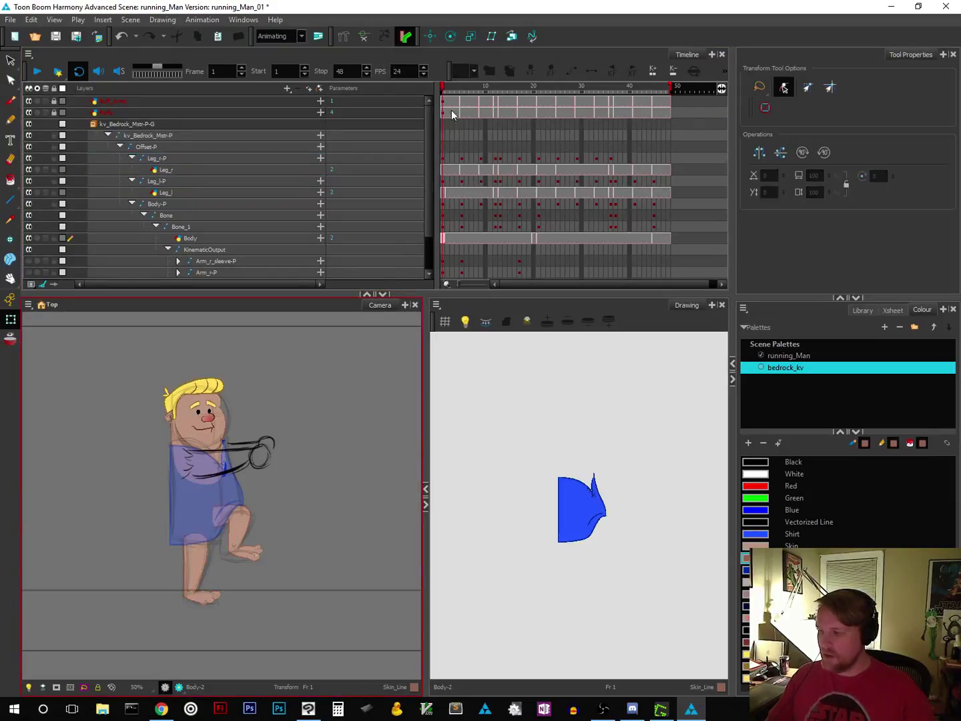
click(459, 92)
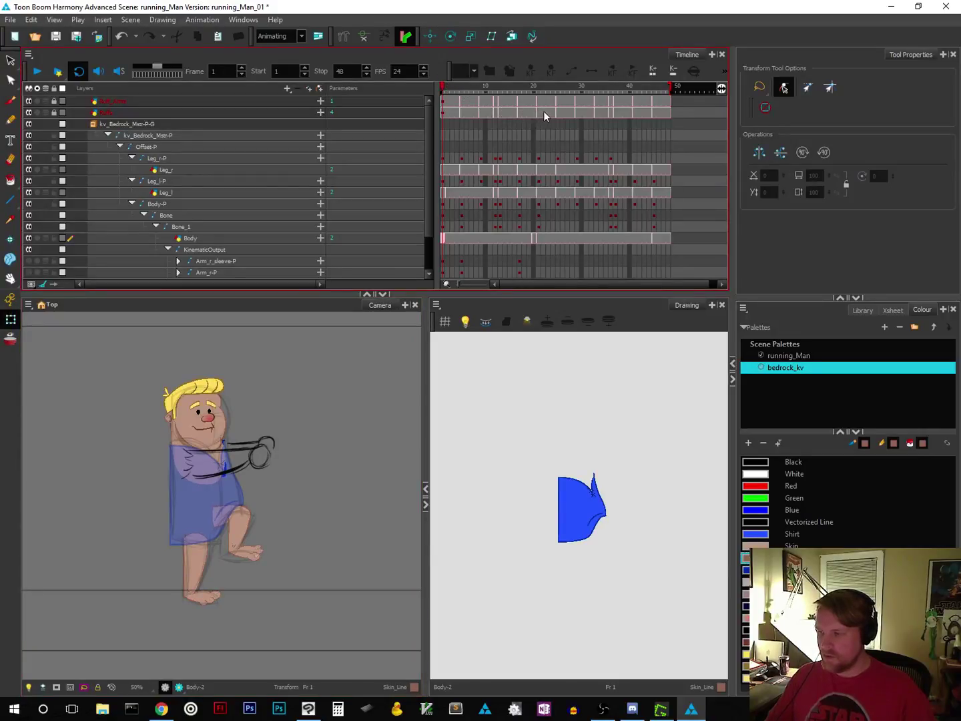
Step: Hide the Leg_l drawing layer at frame 1 while keeping its Leg_l-P peg enabled
drag(453, 90, 440, 111)
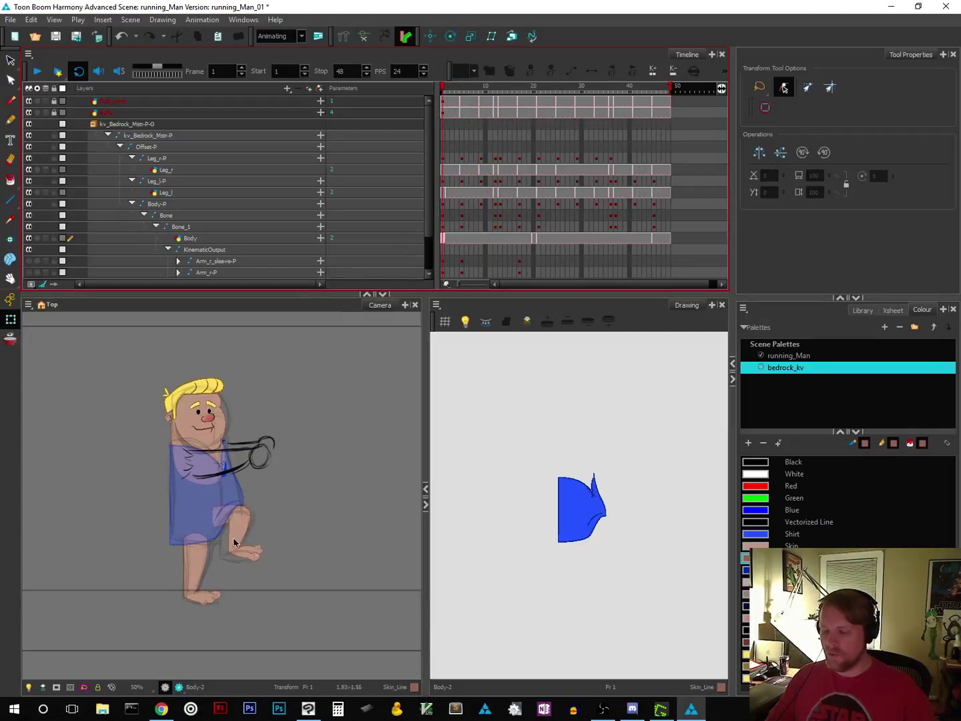
click(29, 181)
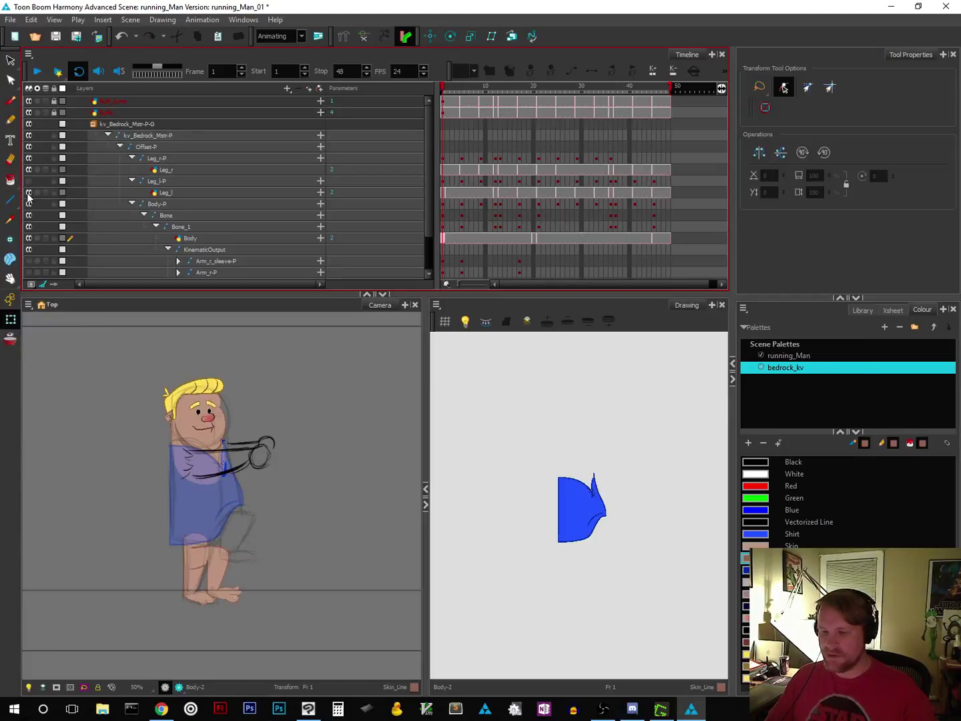
click(28, 192)
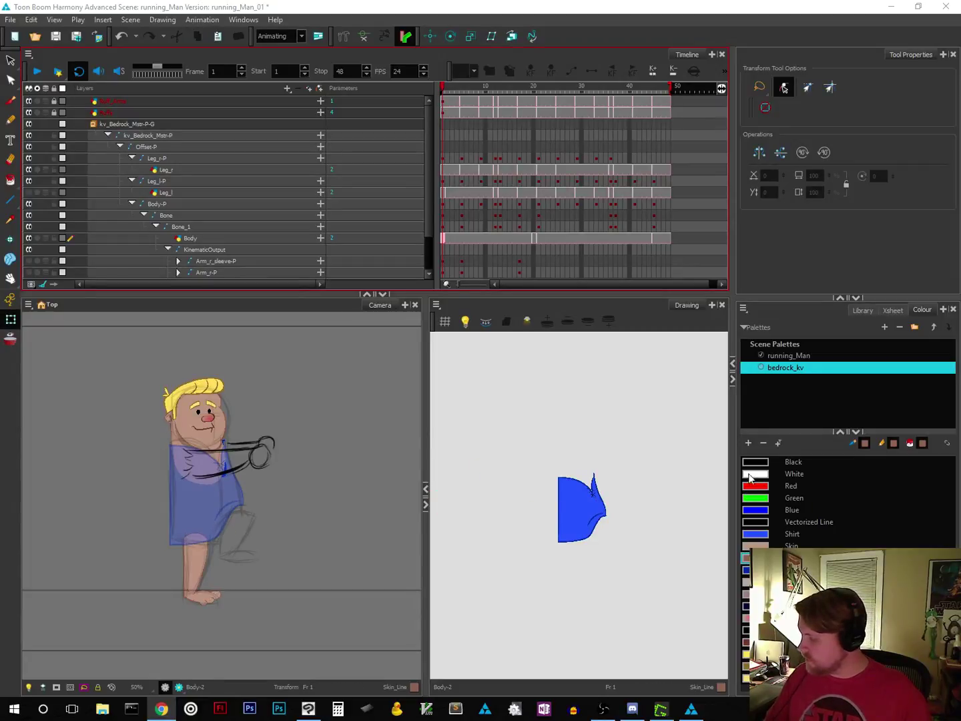
Step: At frame 25, switch the Body layer's drawing substitution to 1 and 4, and return it to 5
click(862, 310)
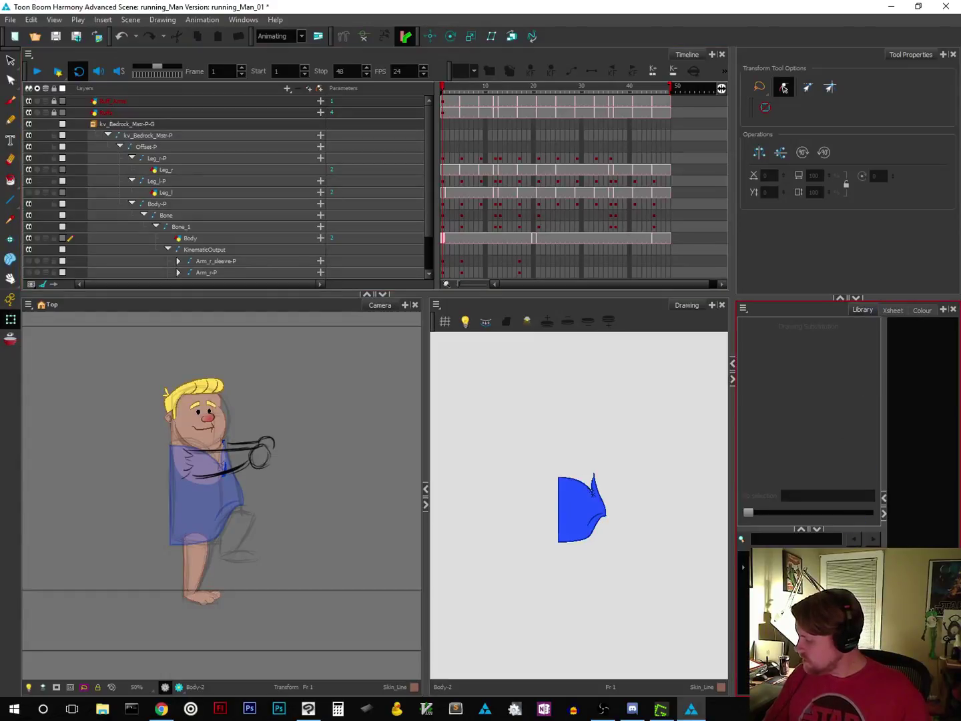
click(10, 60)
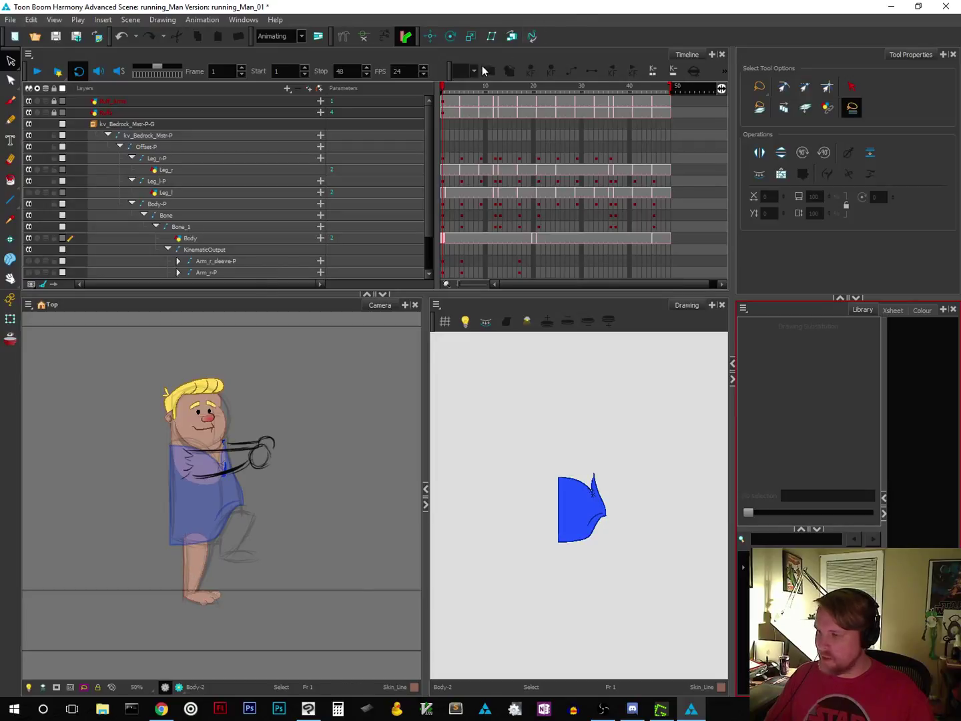
drag(445, 88, 557, 93)
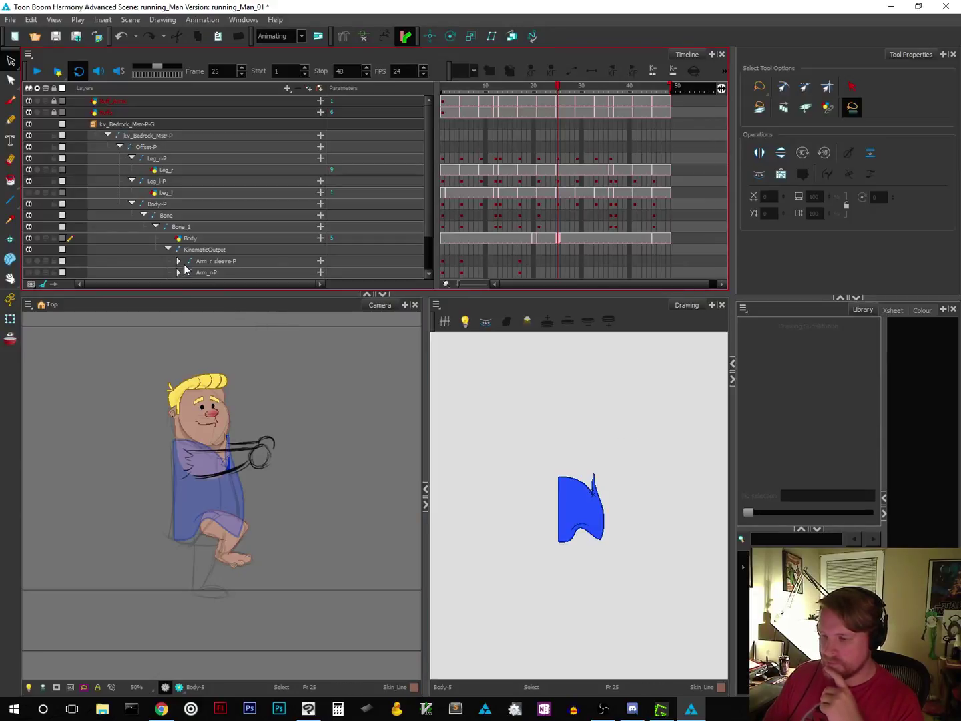
click(181, 239)
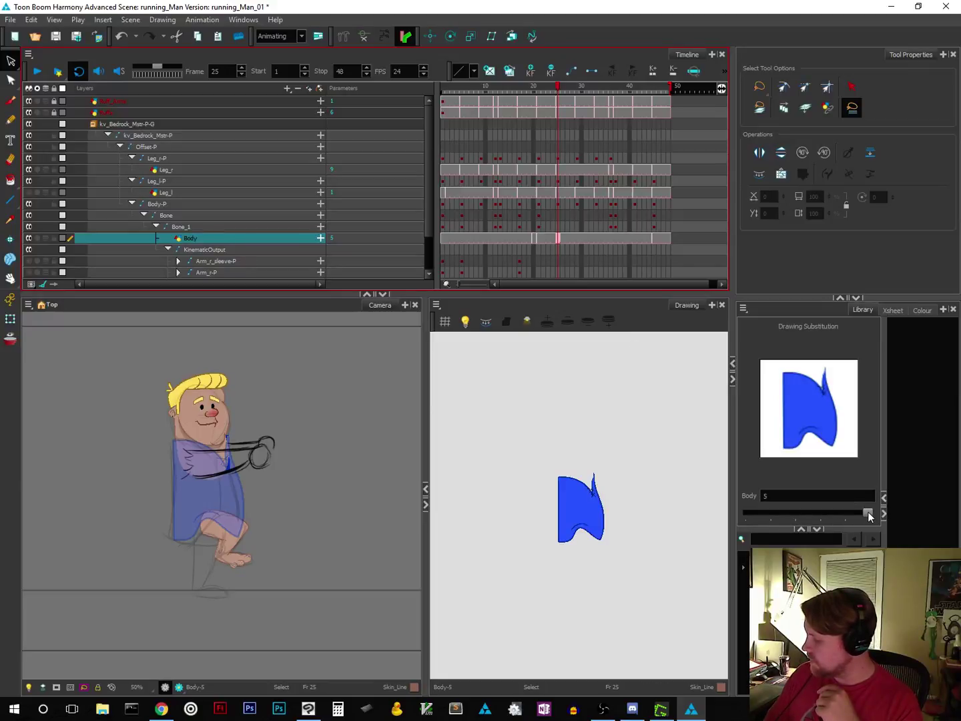
drag(868, 511, 769, 517)
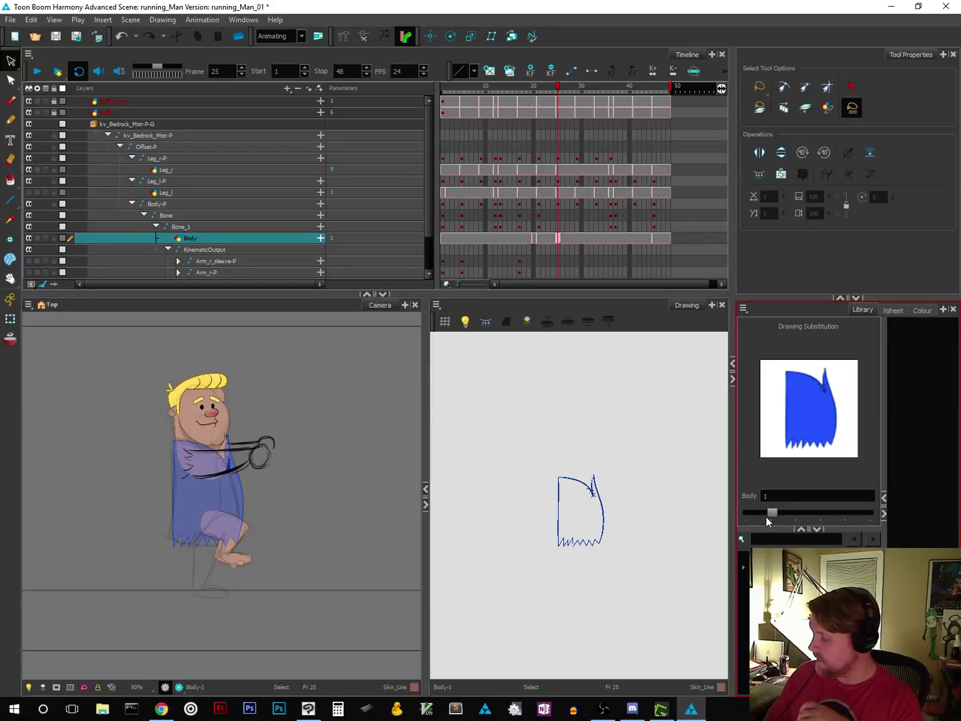
mouse_move(770, 513)
mouse_down()
mouse_move(820, 527)
mouse_move(850, 520)
mouse_up()
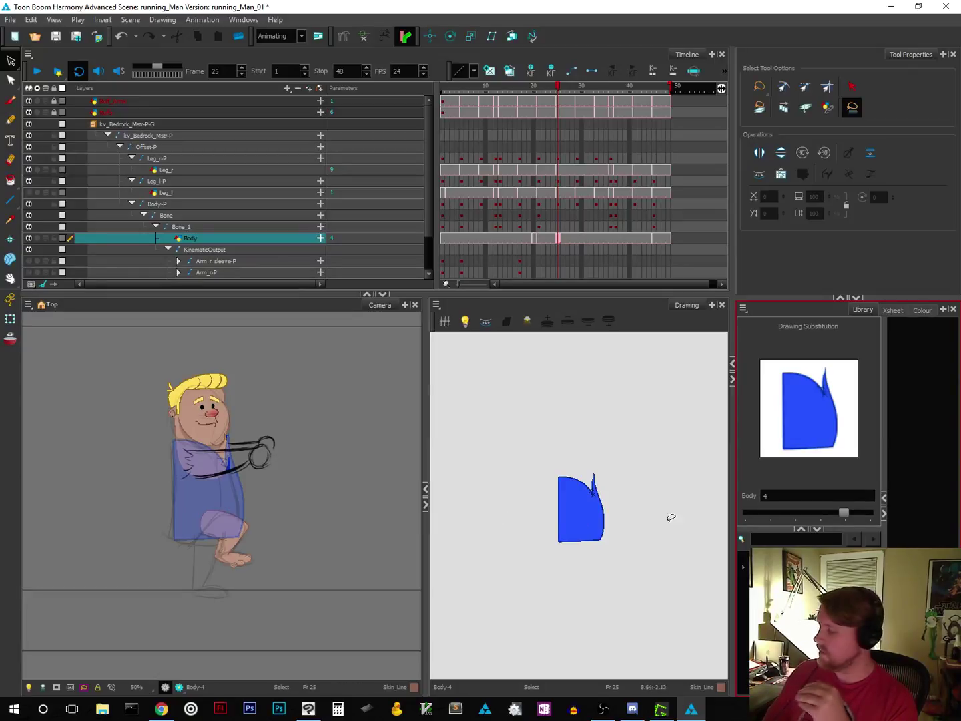
drag(845, 514, 872, 516)
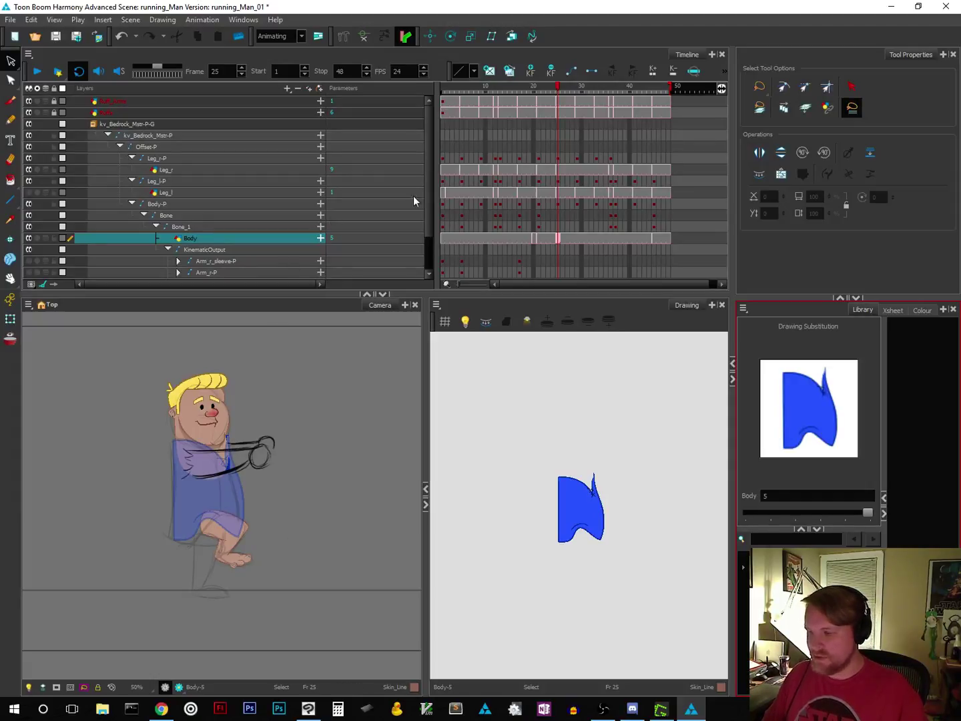
Step: Go to frame 36 and hide the Body drawing layer to expose the rough leg sketch
mouse_move(557, 89)
mouse_down()
mouse_move(441, 102)
mouse_move(497, 115)
mouse_move(610, 108)
mouse_up()
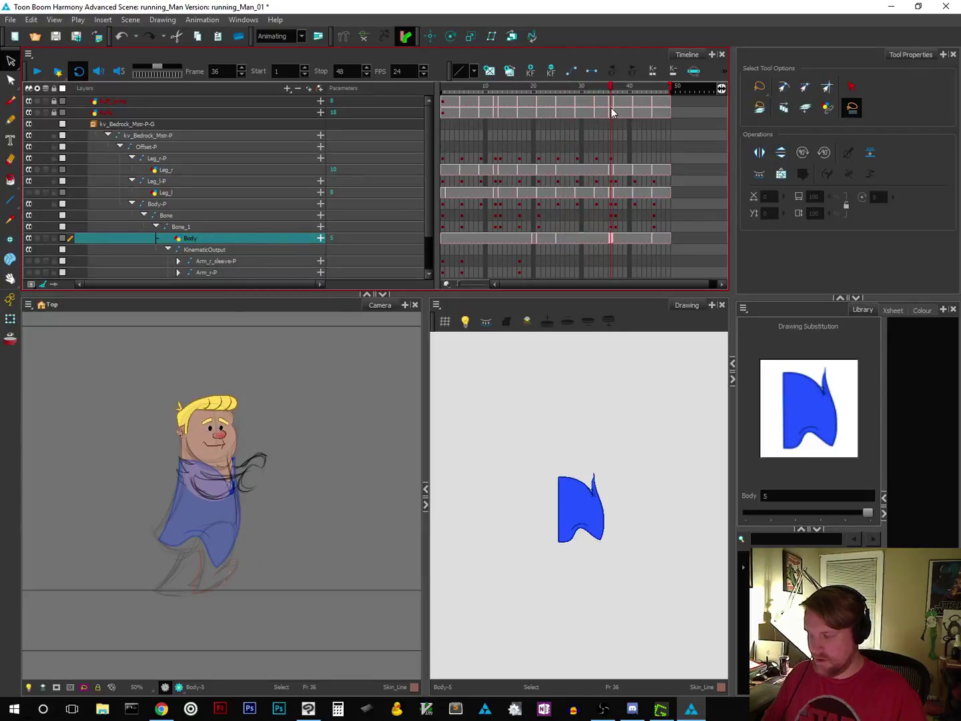
click(264, 546)
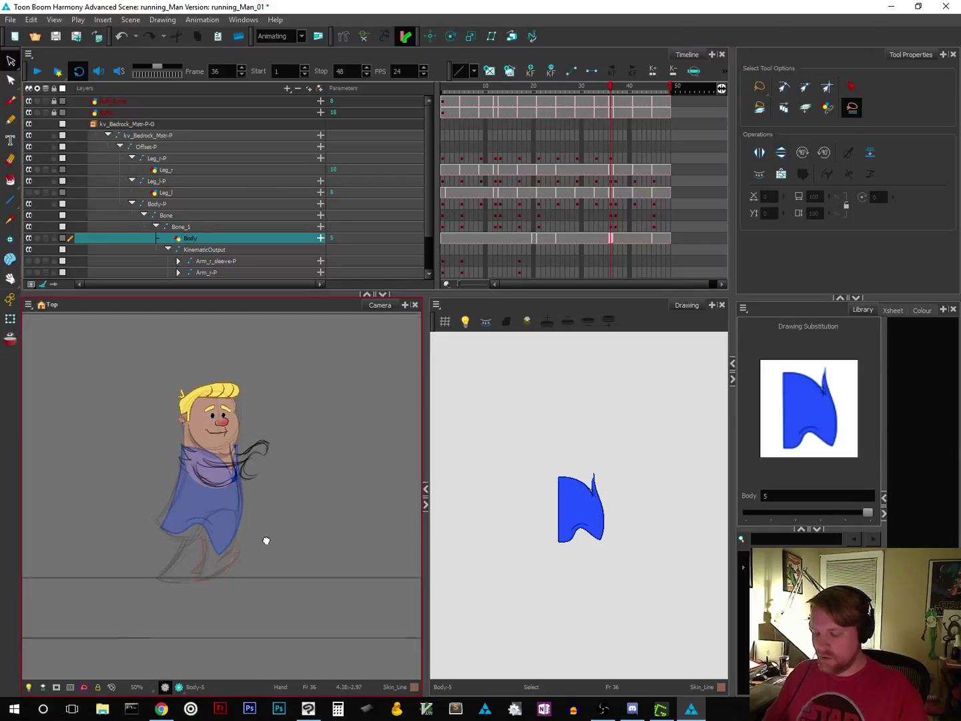
click(264, 542)
click(265, 544)
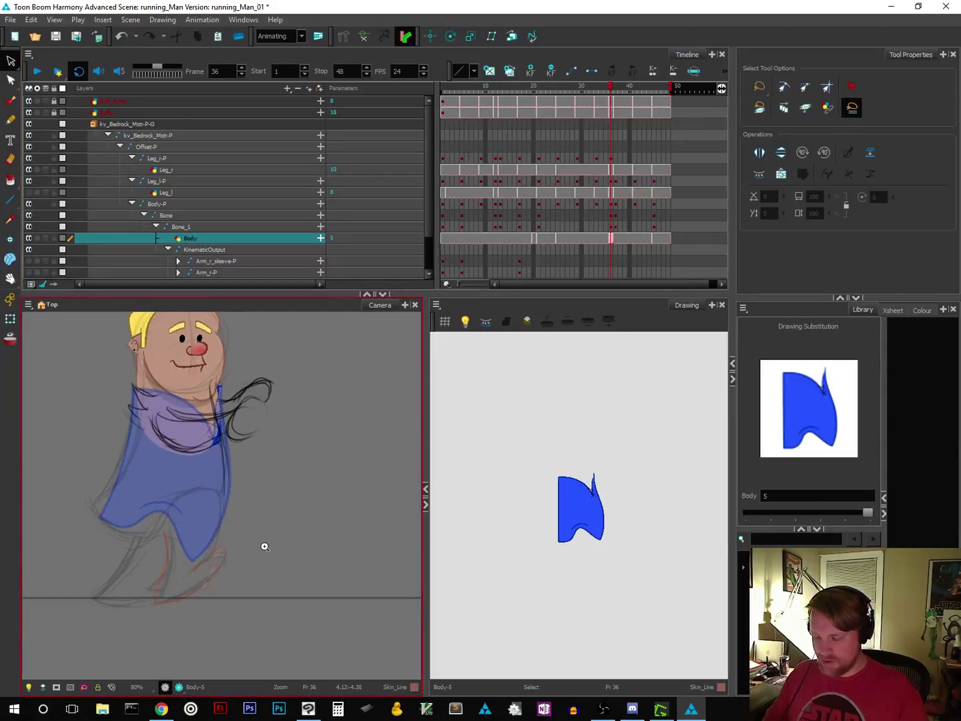
click(265, 547)
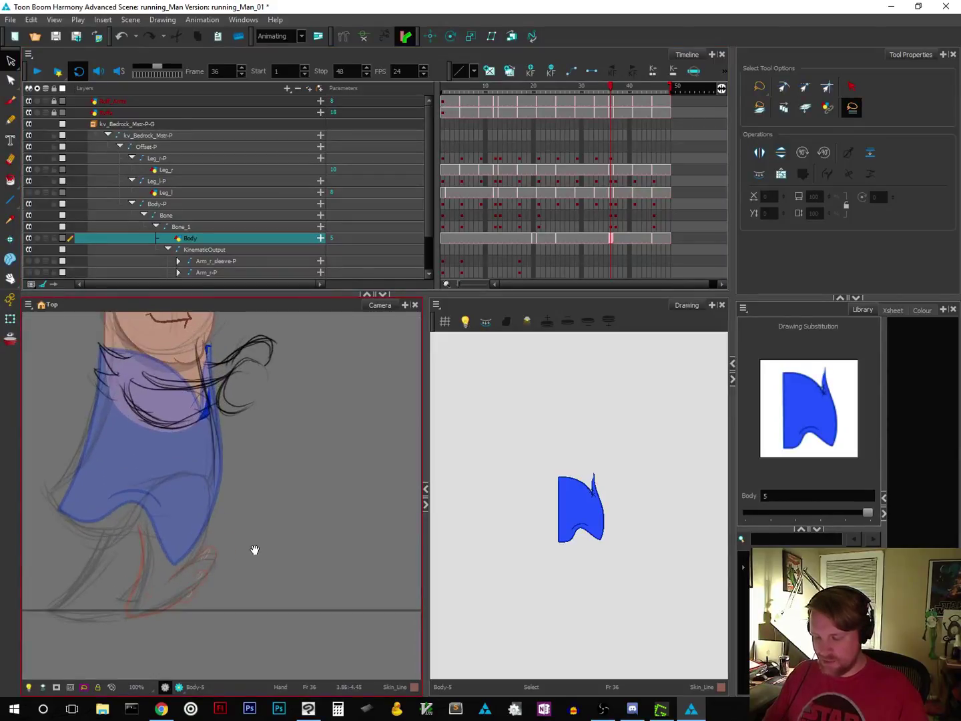
drag(254, 551, 310, 527)
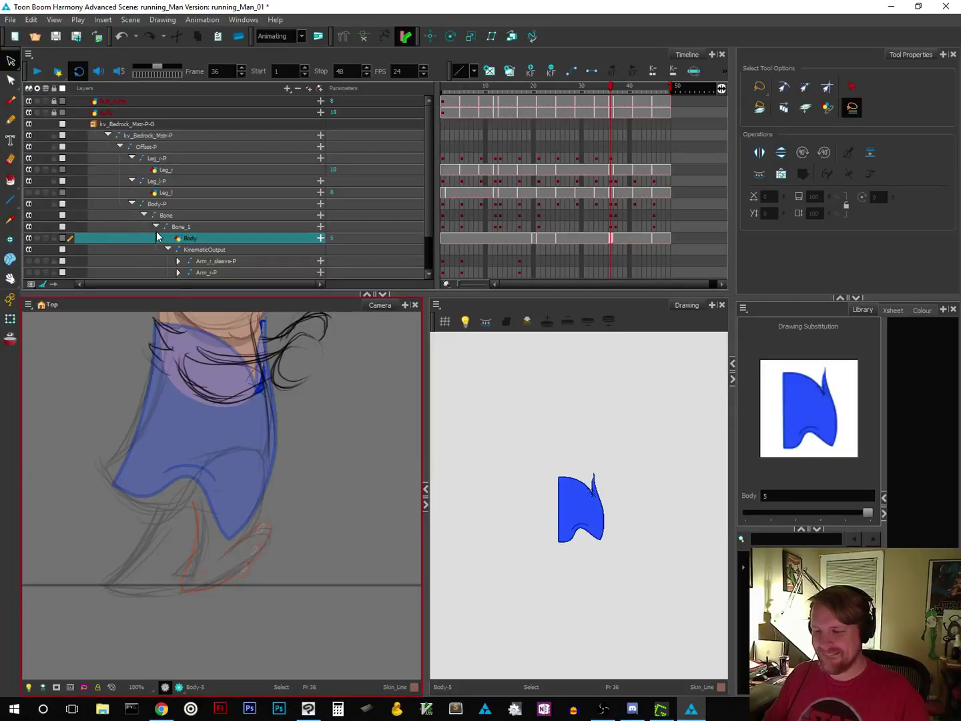
click(29, 238)
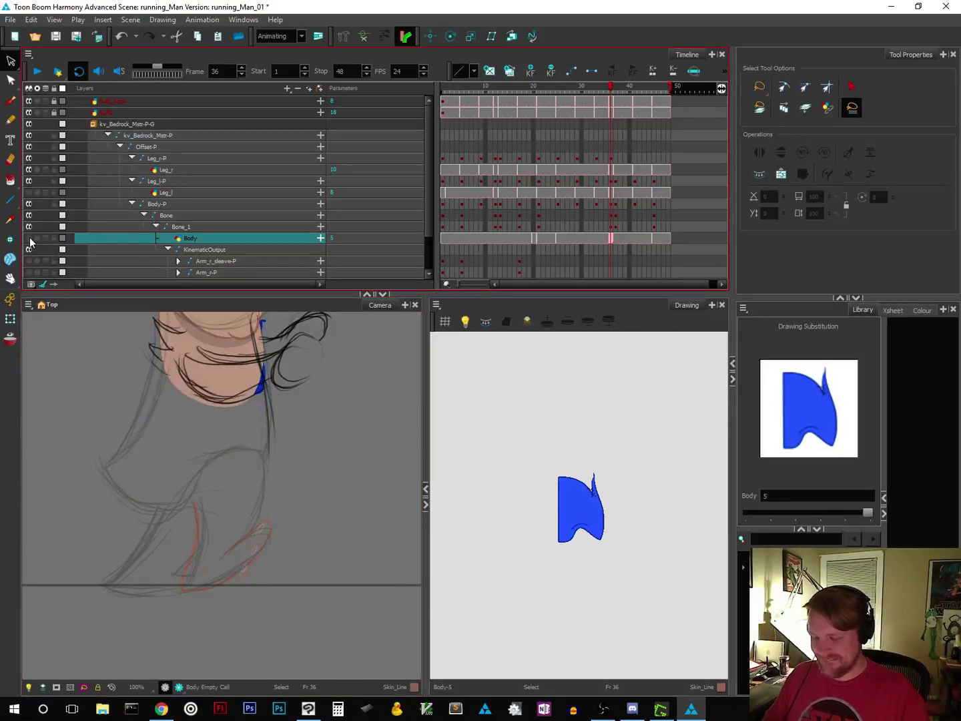
Step: Using Brush 3 in Skin_Line, extend the Leg_r outline at frame 36 up the back of the leg and around the knee, following the rough sketch
click(10, 101)
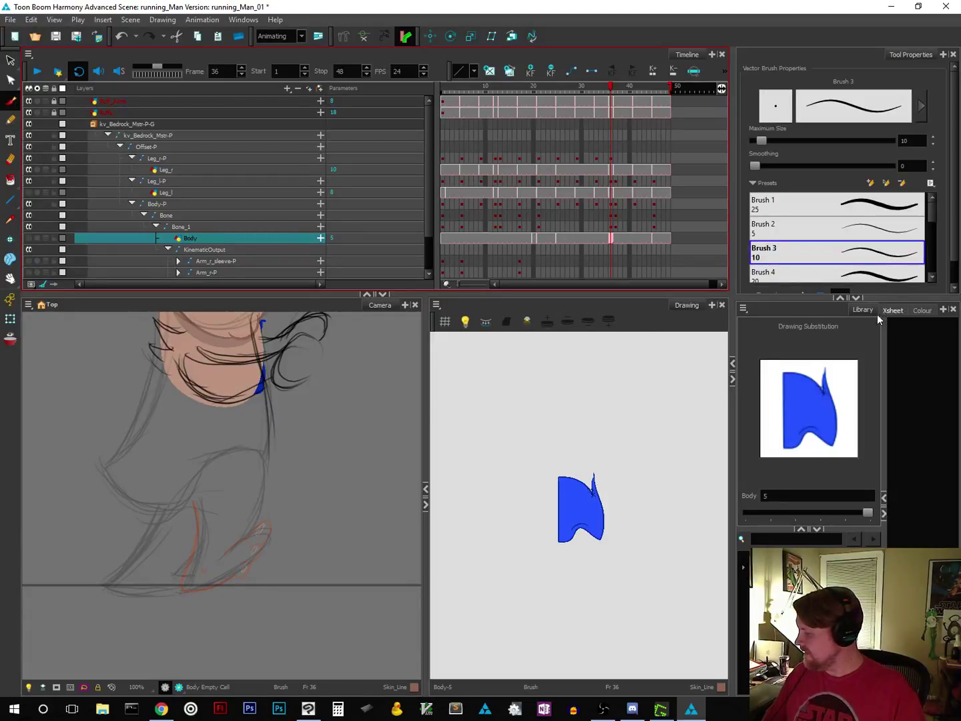
click(922, 309)
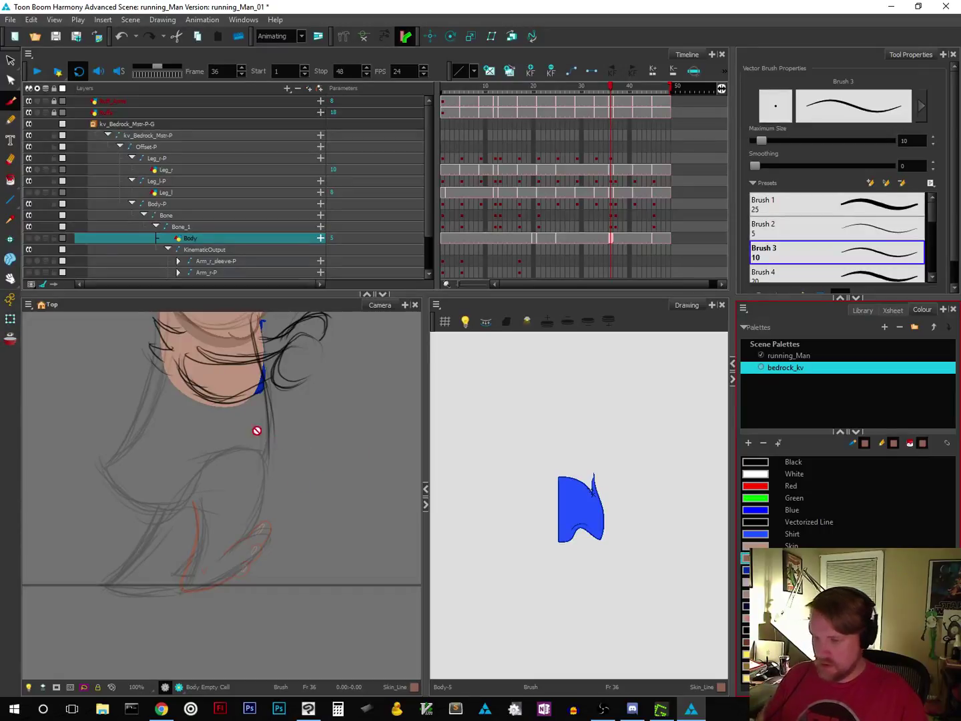
click(613, 171)
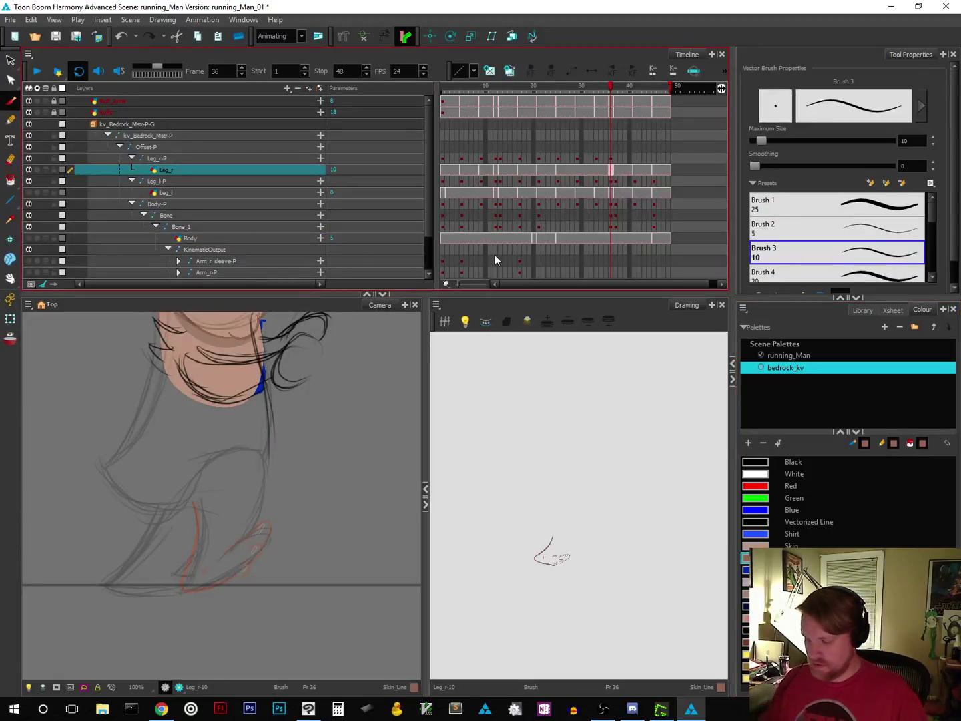
scroll(283, 508, up, 4)
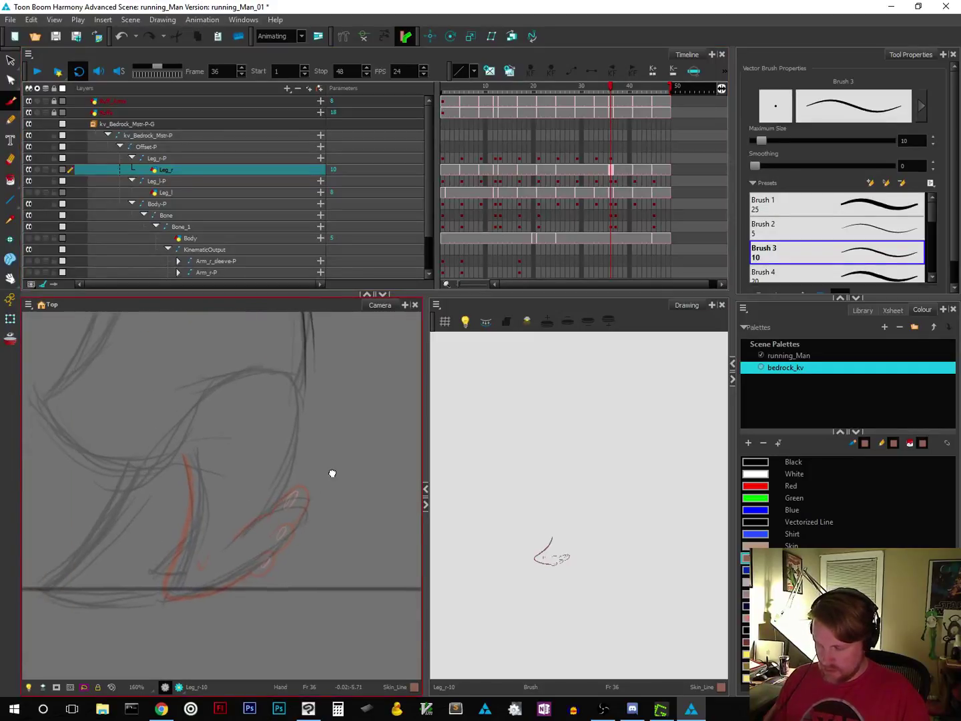
mouse_move(333, 473)
mouse_down()
mouse_move(328, 489)
mouse_move(323, 479)
mouse_up()
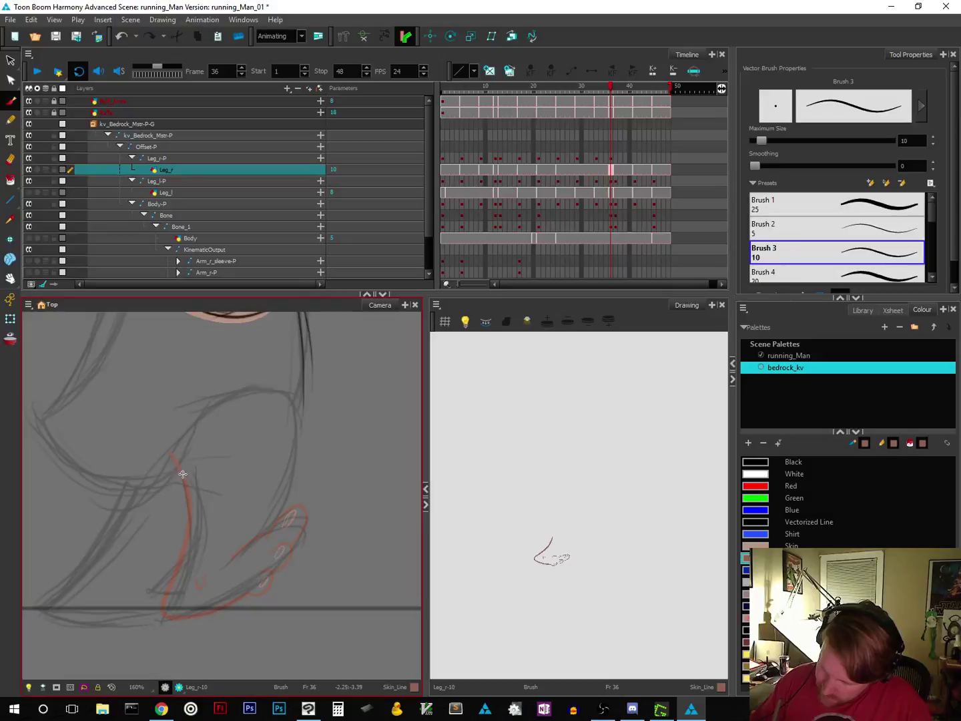
drag(185, 481, 189, 526)
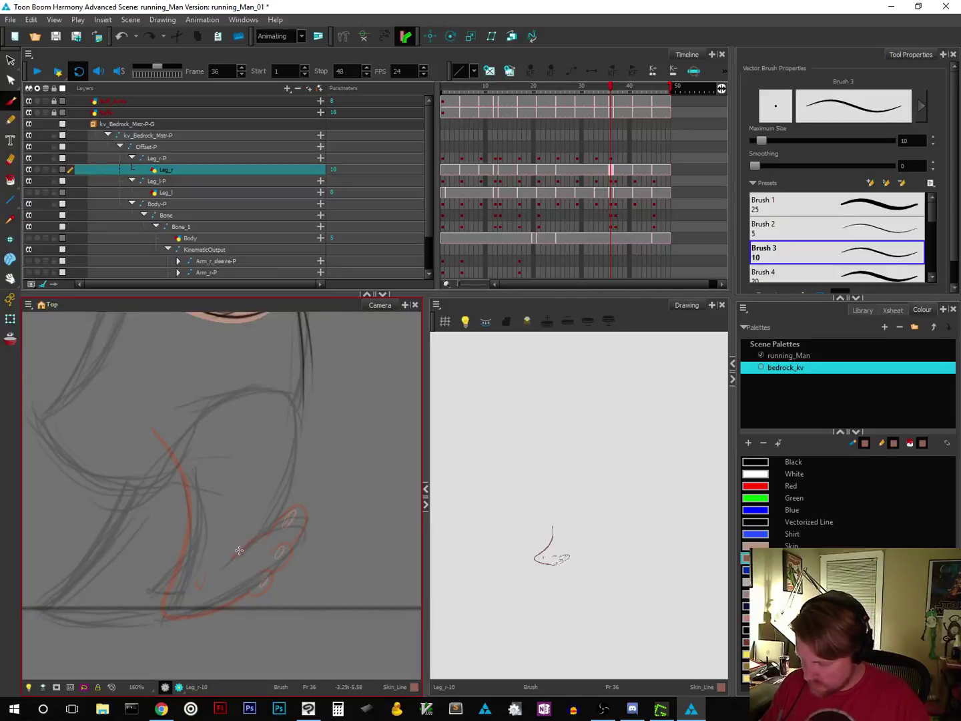
mouse_move(242, 548)
mouse_down()
mouse_move(296, 467)
mouse_move(298, 419)
mouse_move(284, 395)
mouse_move(249, 392)
mouse_move(157, 436)
mouse_up()
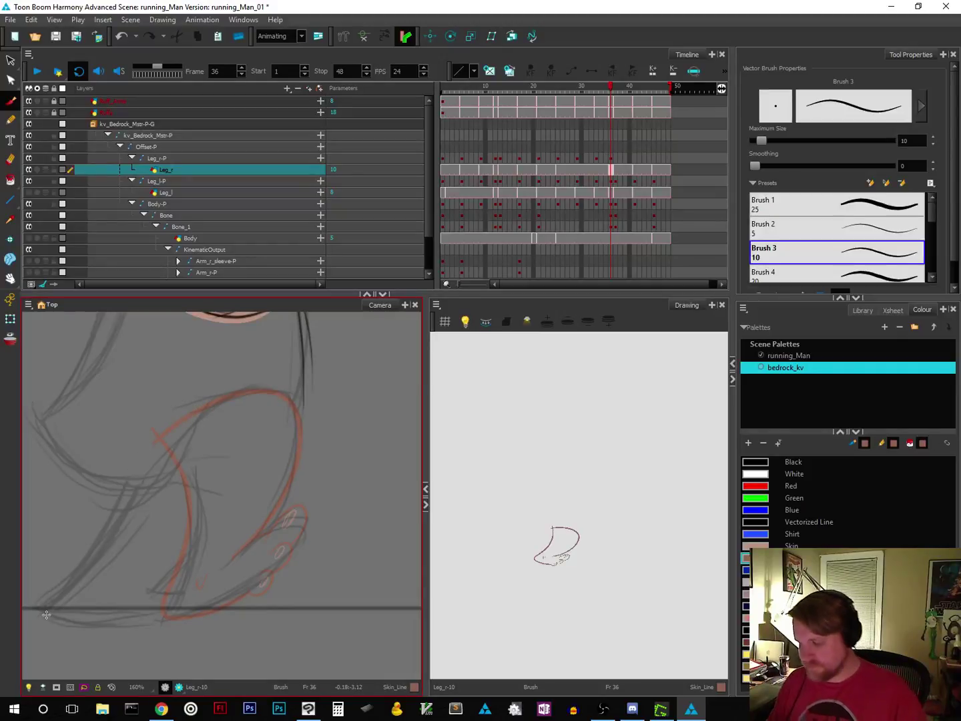
Step: Erase the excess brush line along the top of Leg_r's foot, where the new shin stroke meets it
key(alt+z)
click(343, 508)
click(304, 480)
click(306, 485)
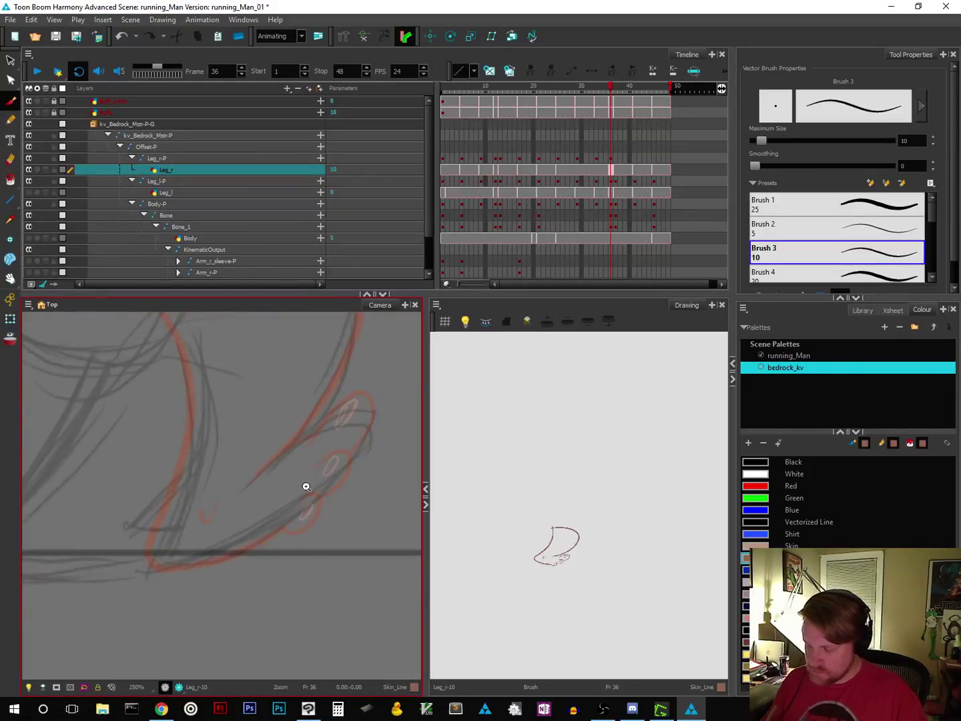
click(307, 487)
click(300, 490)
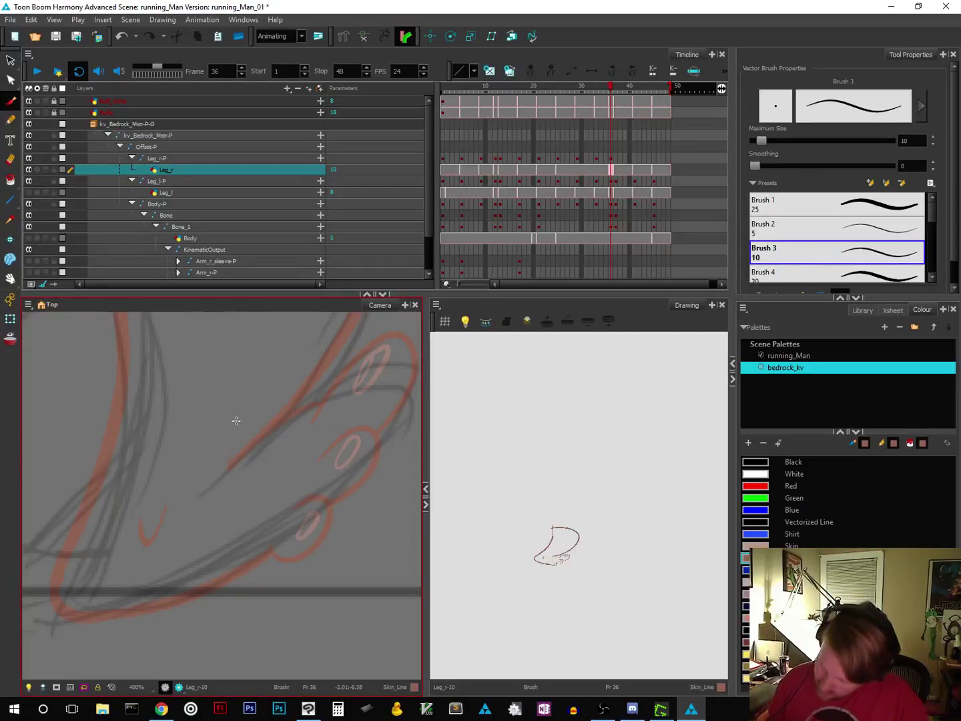
key(alt+e)
drag(215, 447, 204, 454)
drag(267, 400, 213, 453)
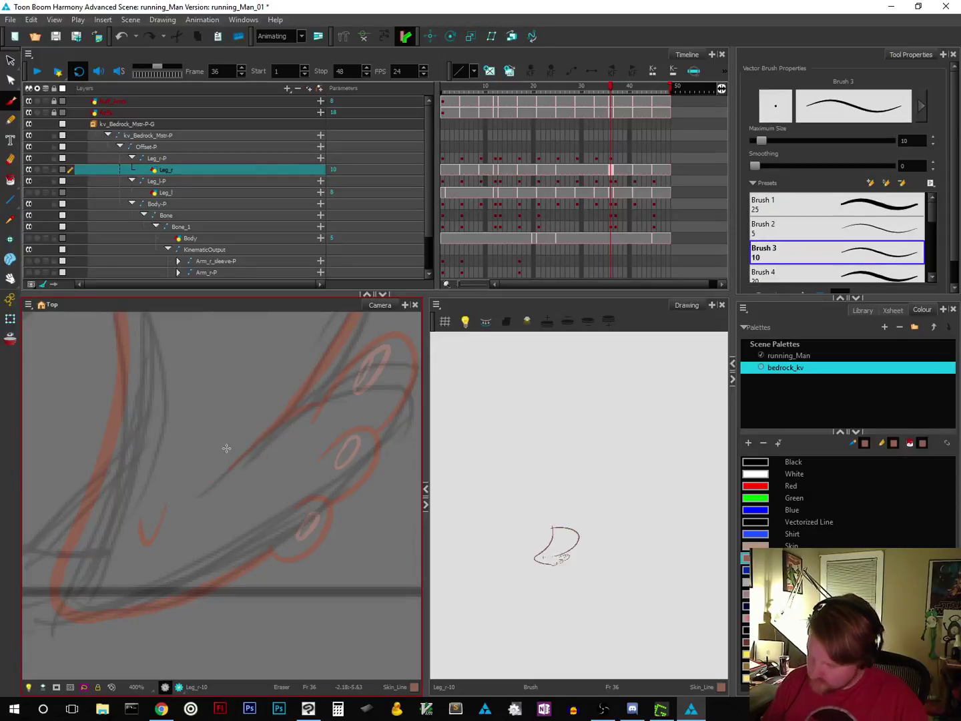
Step: Undo the last erasure on Leg_r's shin line and thin the overlapping stroke above the toes with the Eraser again
drag(311, 438, 307, 510)
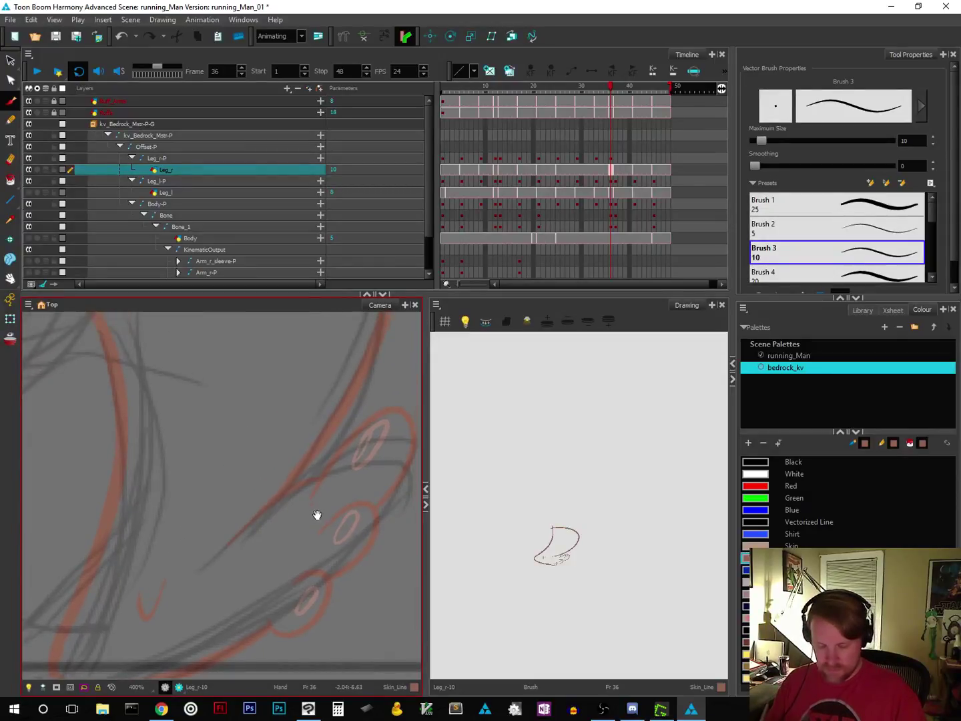
scroll(321, 516, down, 2)
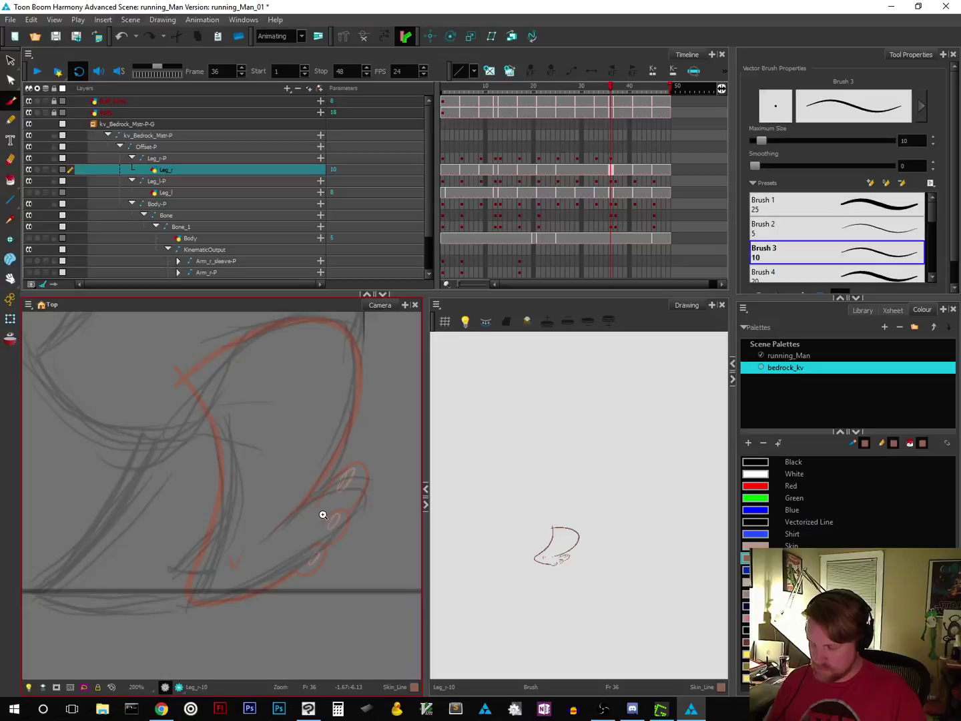
scroll(326, 515, up, 1)
scroll(328, 514, up, 1)
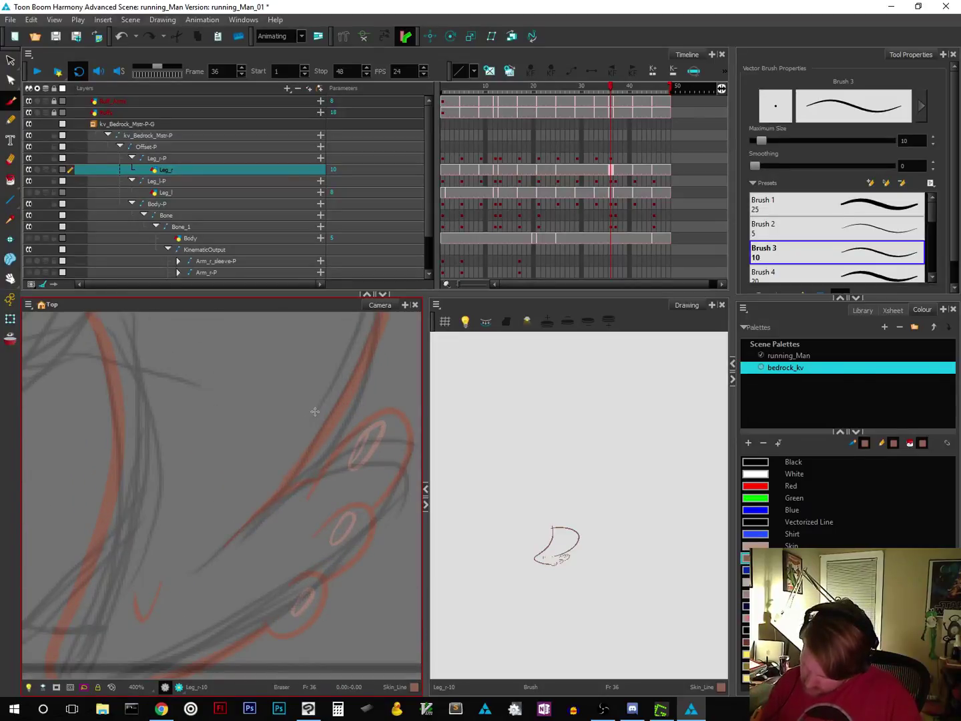
key(alt+e)
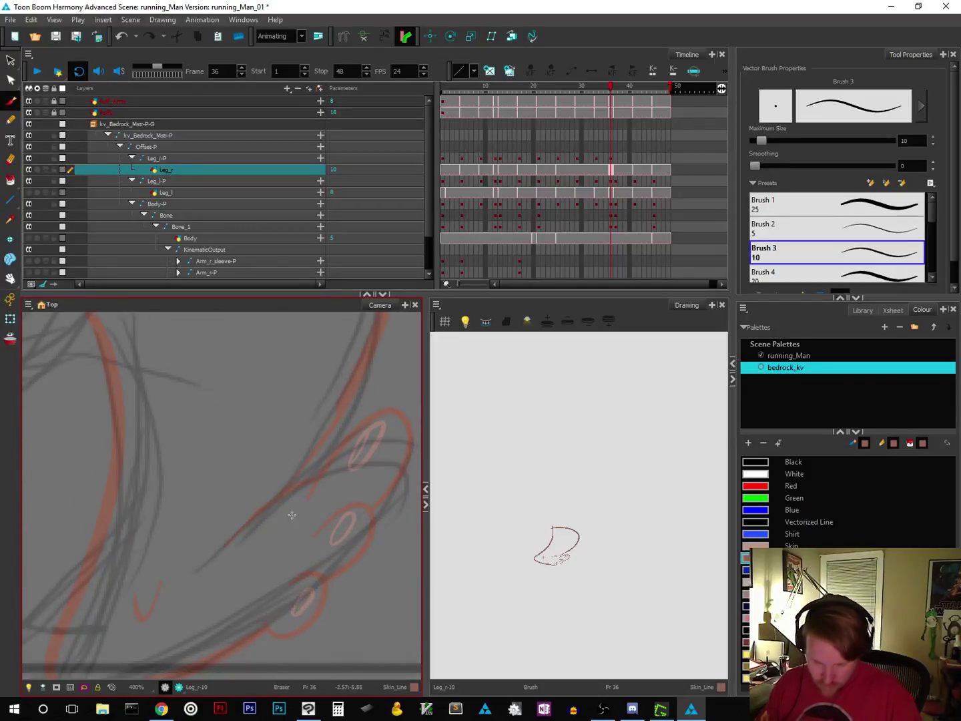
key(ctrl+z)
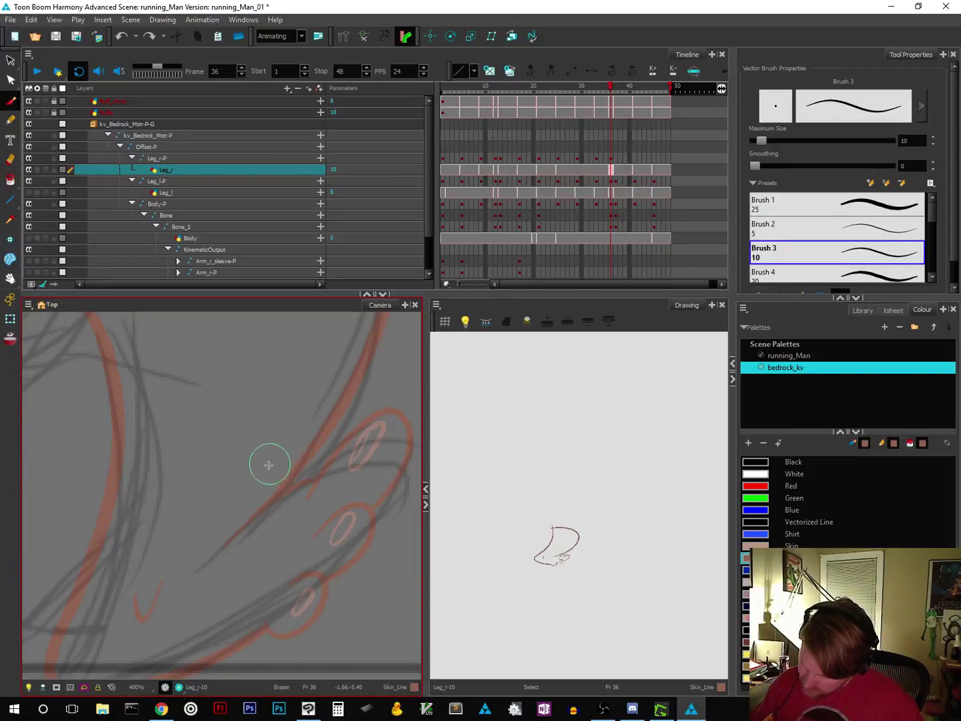
drag(267, 459, 202, 532)
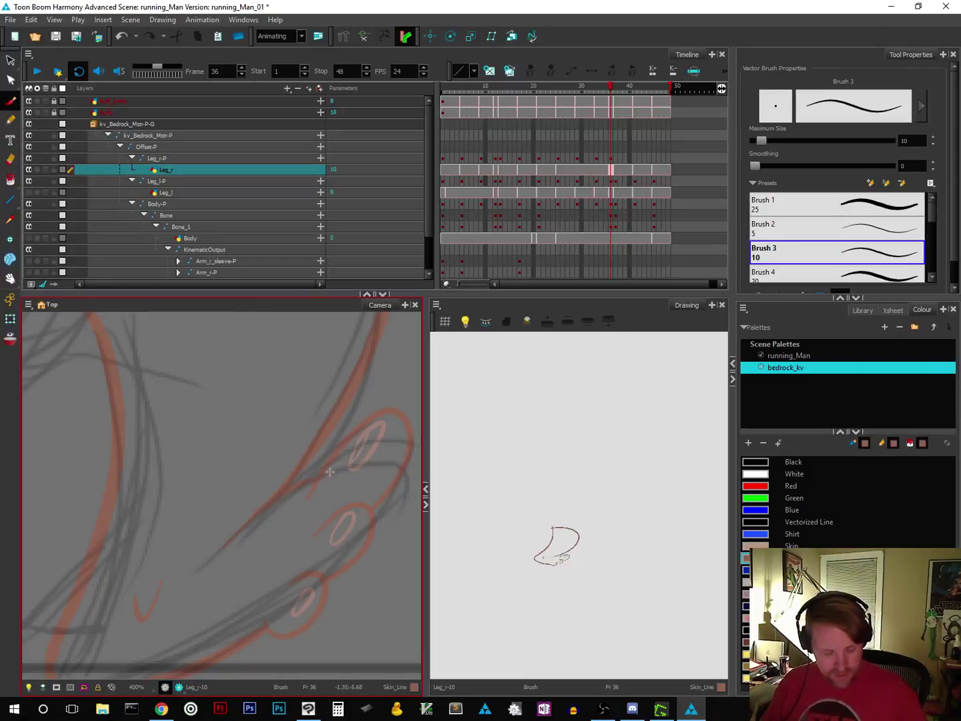
Step: Examine the whole redrawn Leg_r outline against the rough sketch at frame 36
alt+click(348, 514)
alt+click(349, 523)
alt+click(340, 543)
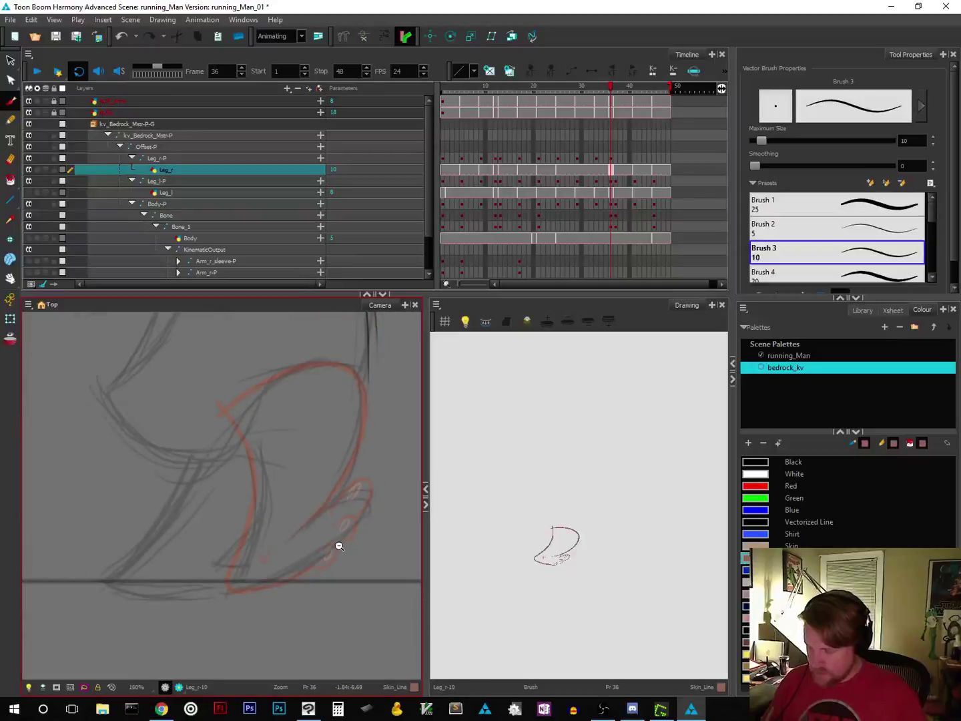
alt+click(346, 561)
alt+click(357, 563)
drag(358, 563, 345, 567)
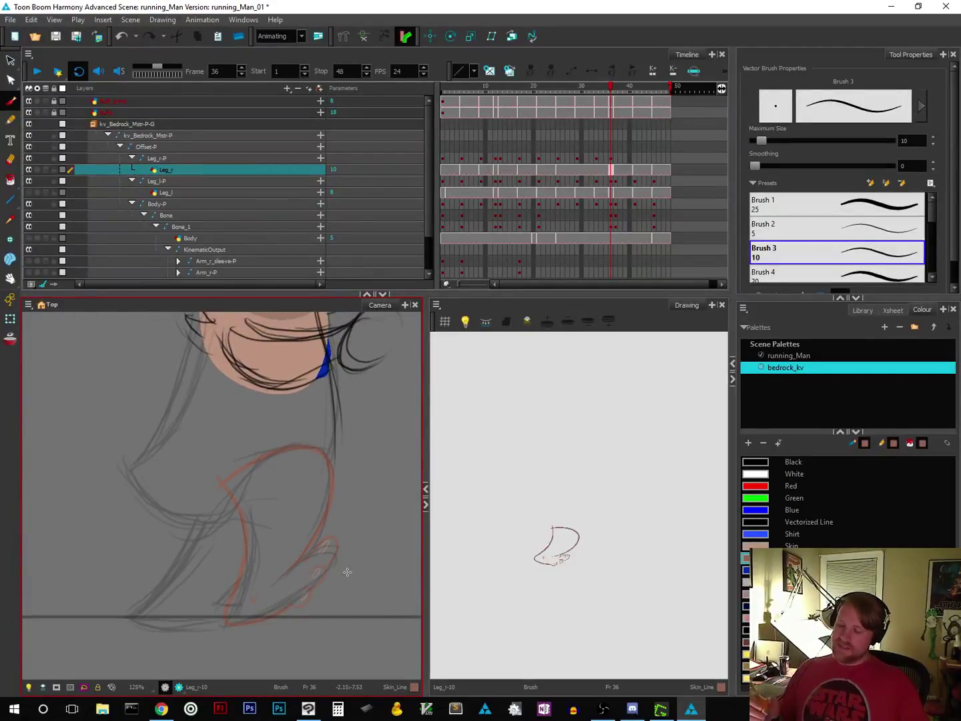
mouse_move(358, 547)
mouse_down()
mouse_move(321, 550)
mouse_move(319, 562)
mouse_up()
mouse_move(610, 90)
mouse_down()
mouse_move(602, 90)
mouse_move(613, 92)
mouse_up()
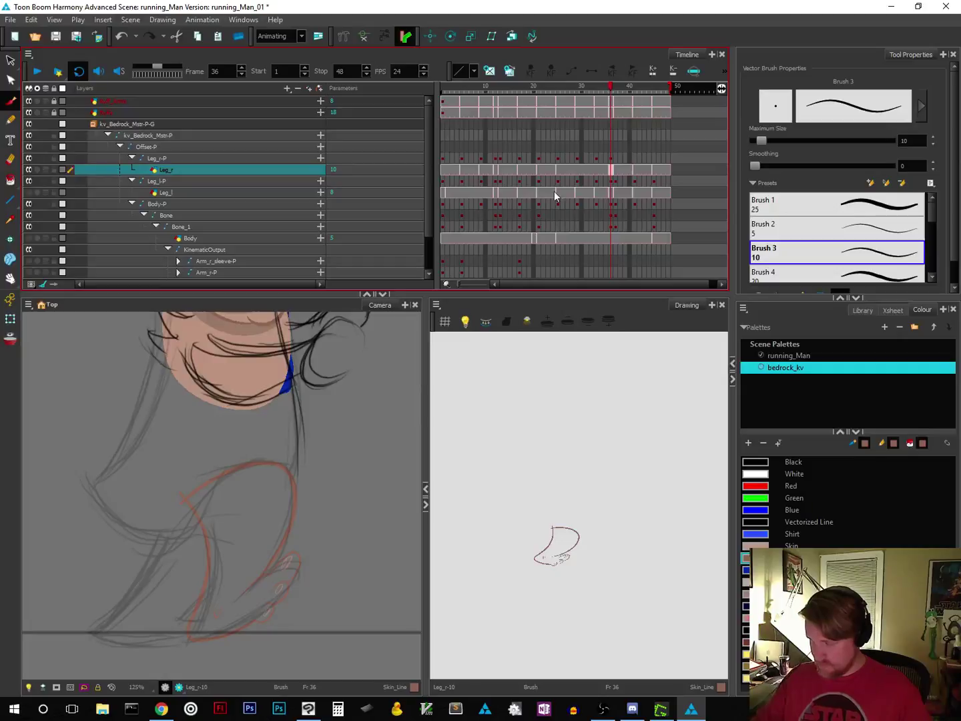
Step: Try placing the Leg_r drawing's pivot on the top line of the leg at frame 36
scroll(326, 537, up, 1)
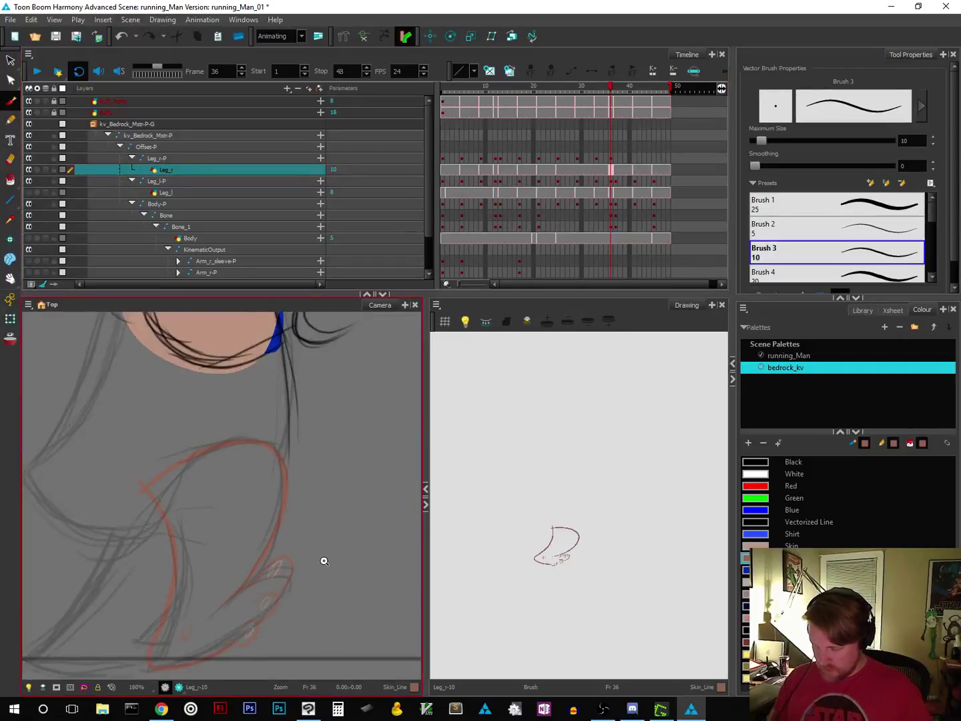
drag(319, 567, 332, 513)
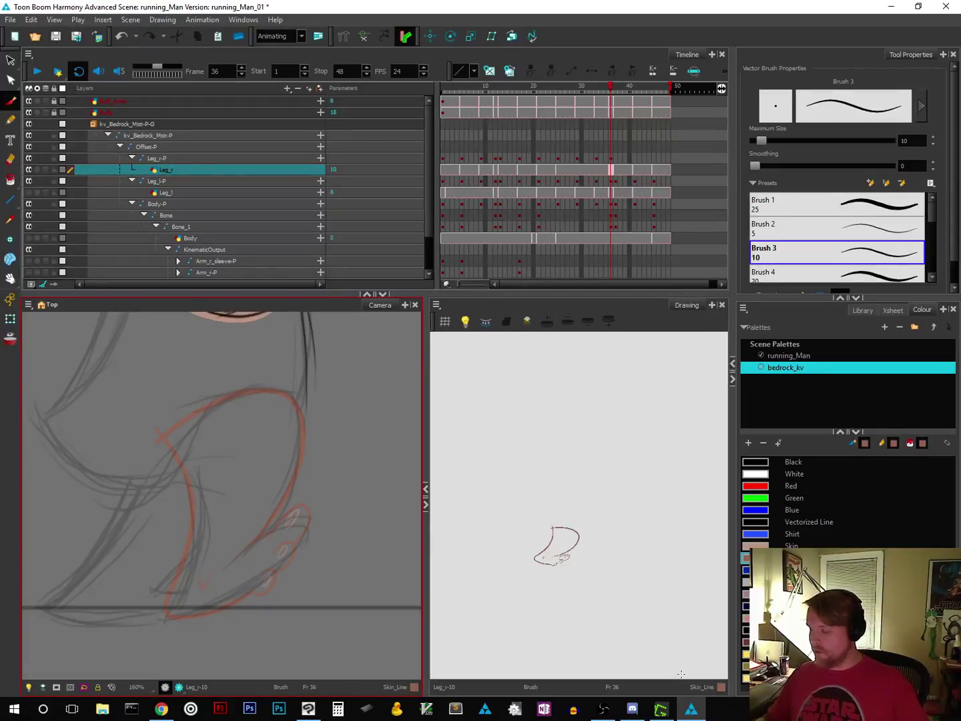
key(space)
mouse_move(608, 526)
mouse_down()
mouse_move(642, 486)
mouse_move(664, 519)
mouse_move(682, 523)
mouse_up()
scroll(634, 513, up, 5)
scroll(660, 524, up, 2)
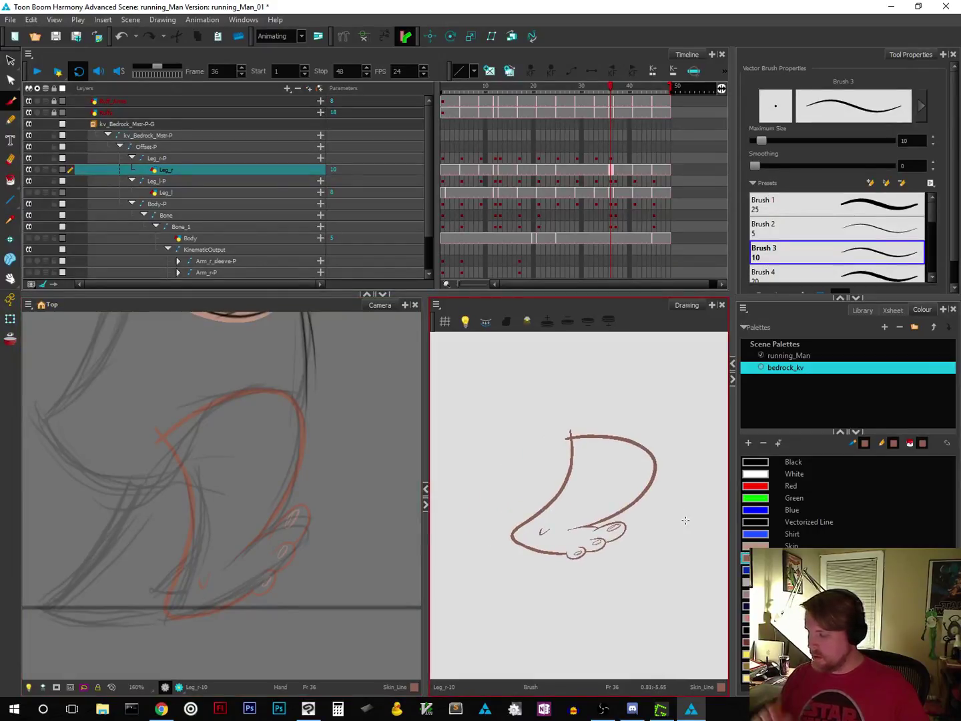
click(11, 240)
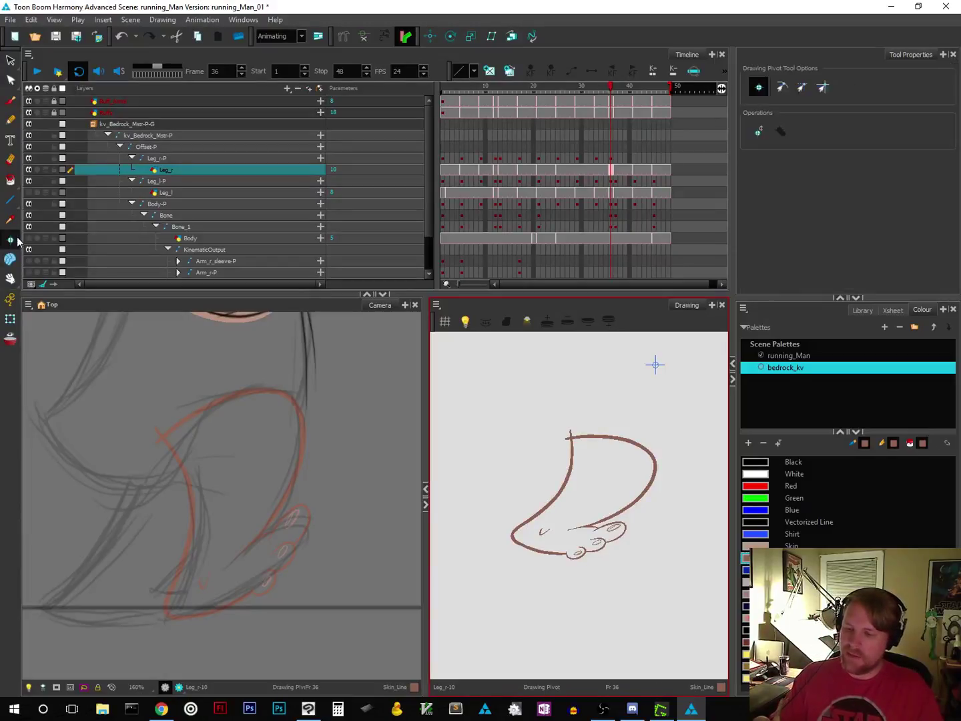
click(618, 439)
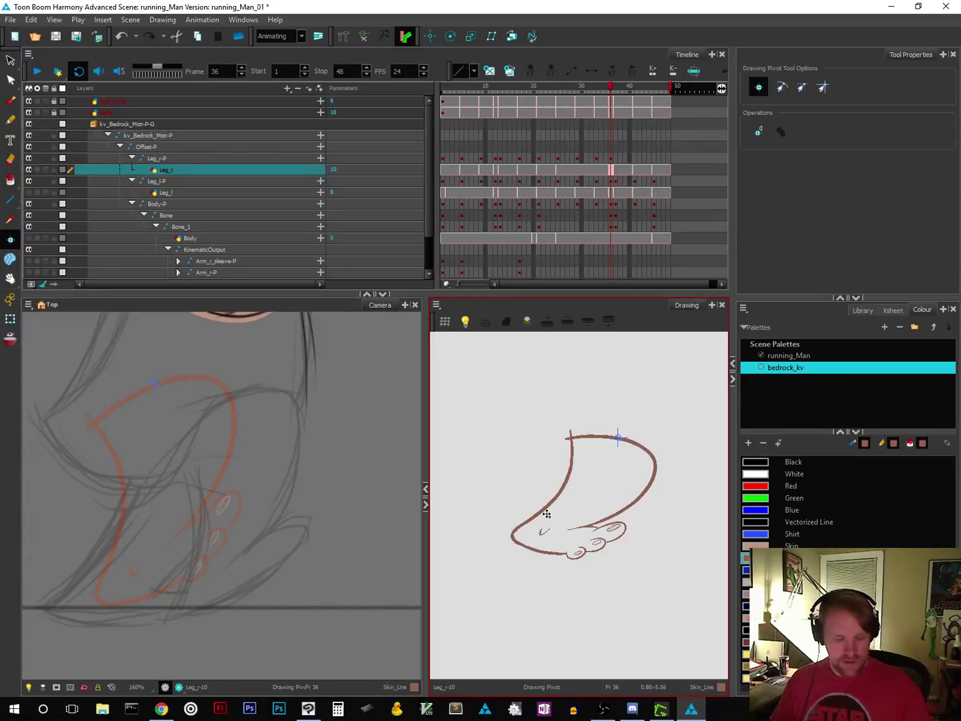
click(655, 364)
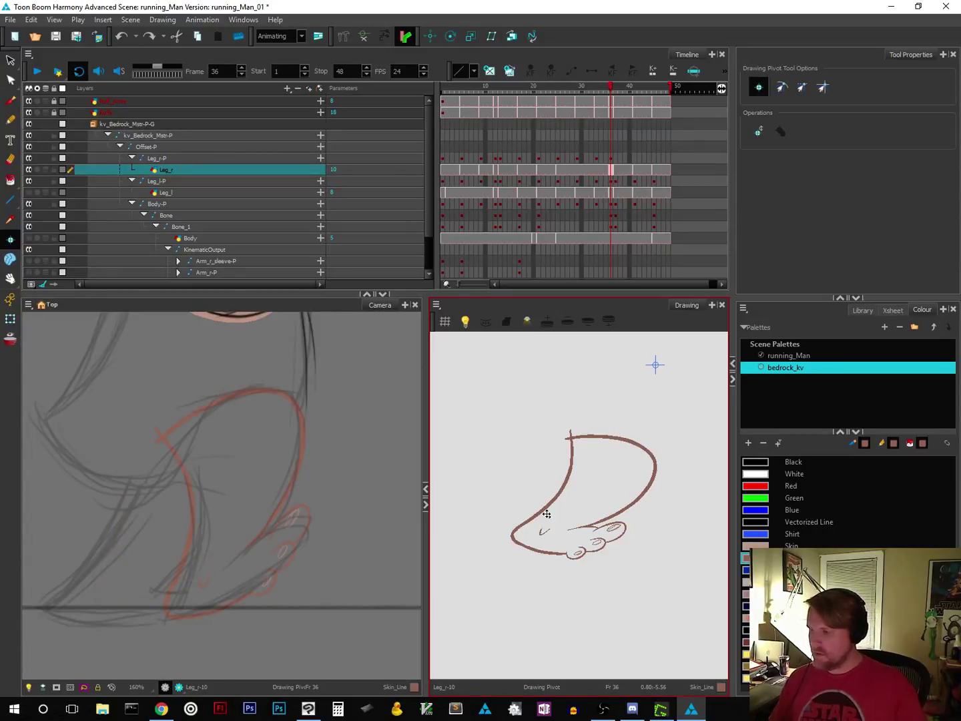
Step: With the Leg_r-P peg selected at frame 36, move the Leg_r drawing's pivot onto the top line of the leg
click(612, 159)
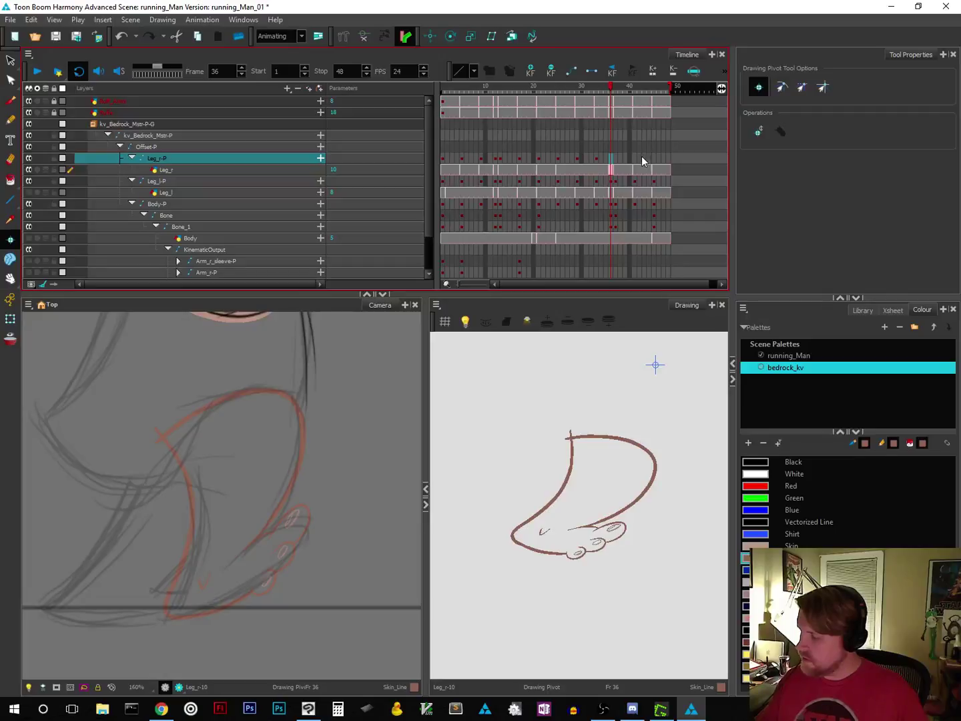
click(622, 436)
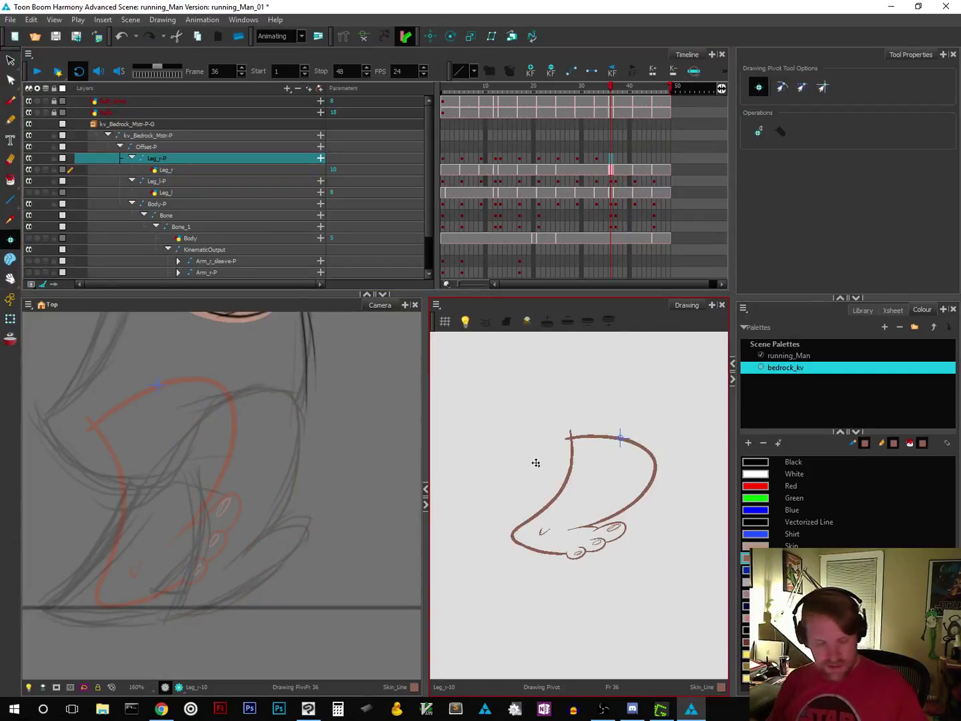
key(ctrl+z)
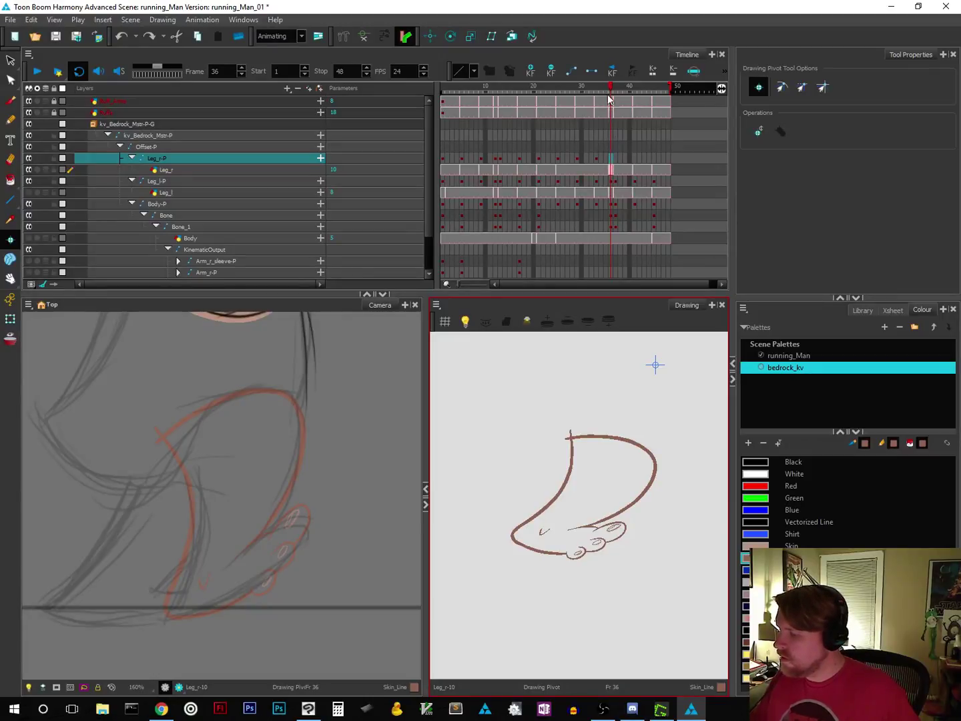
mouse_move(612, 89)
mouse_down()
mouse_move(598, 95)
mouse_move(612, 94)
mouse_up()
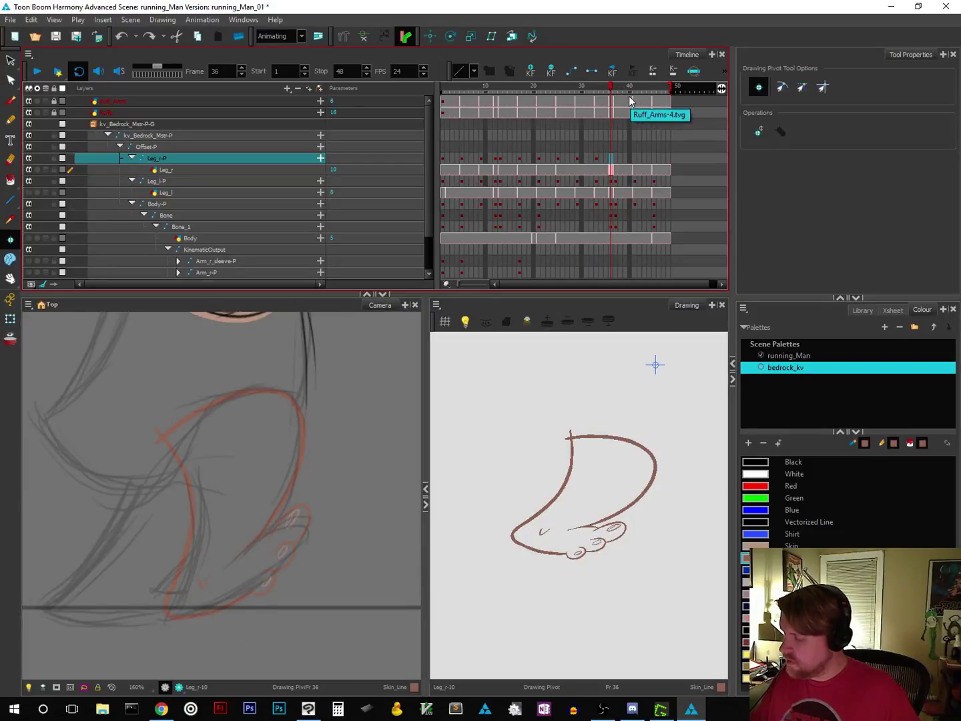
drag(655, 364, 626, 437)
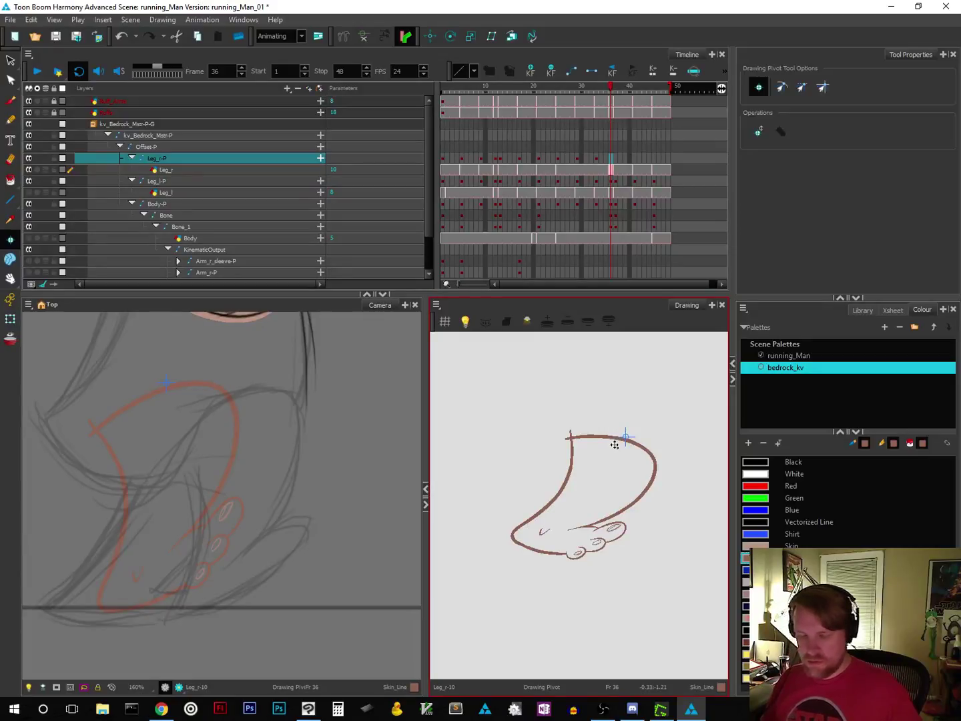
Step: Select the Leg_r strokes and move them over the rough leg sketch at frame 36
click(10, 319)
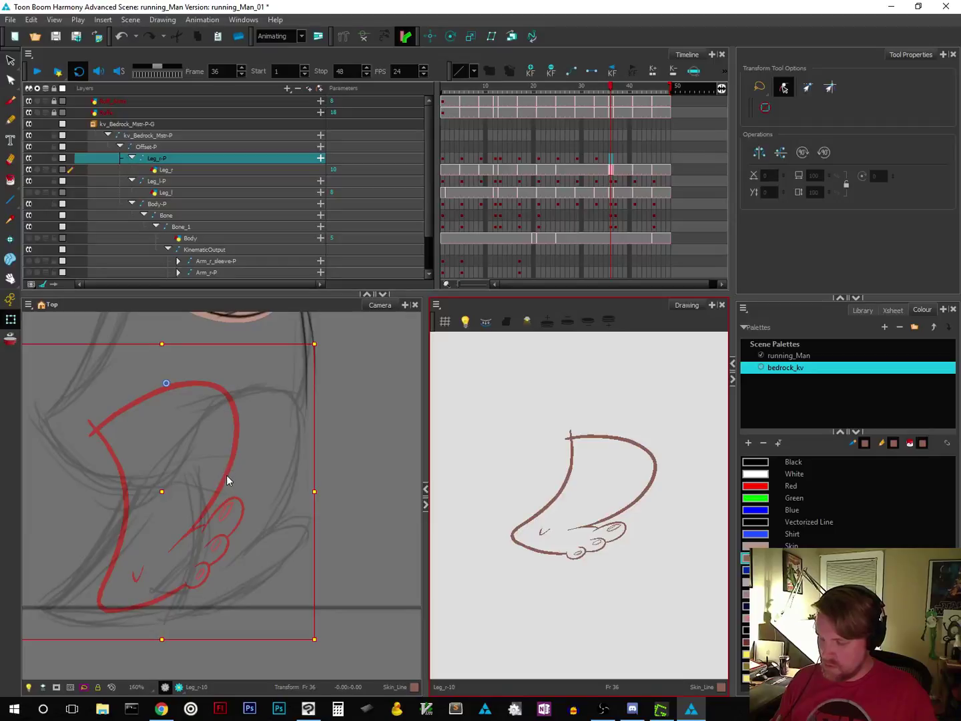
click(11, 60)
mouse_move(250, 384)
mouse_down()
mouse_move(201, 344)
mouse_move(82, 390)
mouse_move(72, 589)
mouse_move(156, 656)
mouse_move(286, 544)
mouse_move(277, 403)
mouse_up()
drag(230, 466, 302, 471)
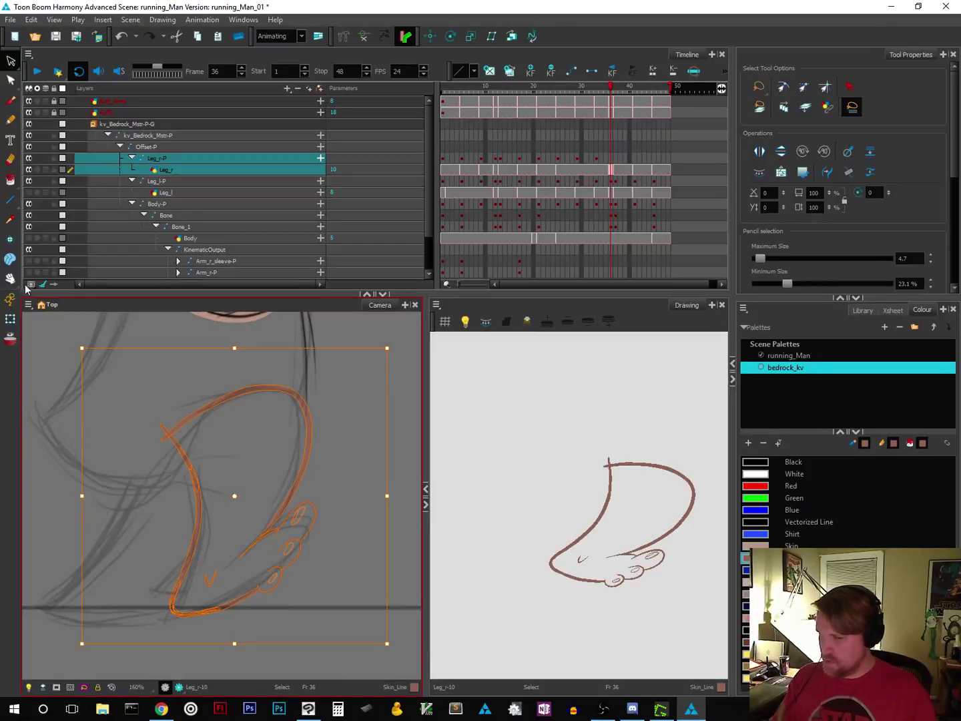
Step: Reposition the drawing pivot on the leg's top line and shift Leg_r back over the rough sketch with the Transform tool
click(11, 240)
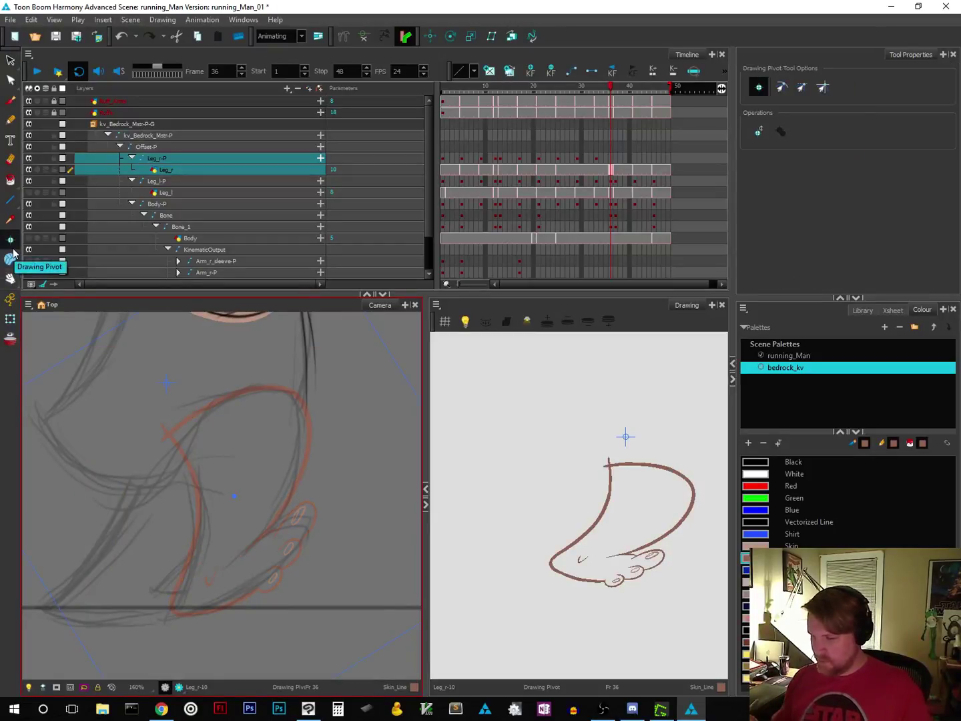
drag(625, 438, 660, 461)
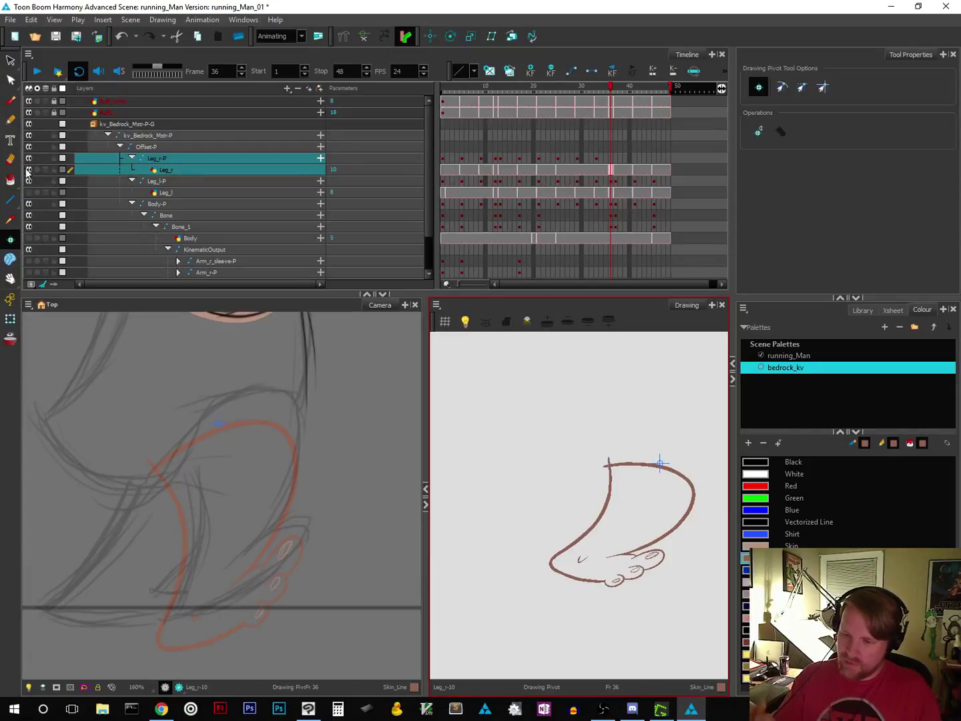
click(15, 322)
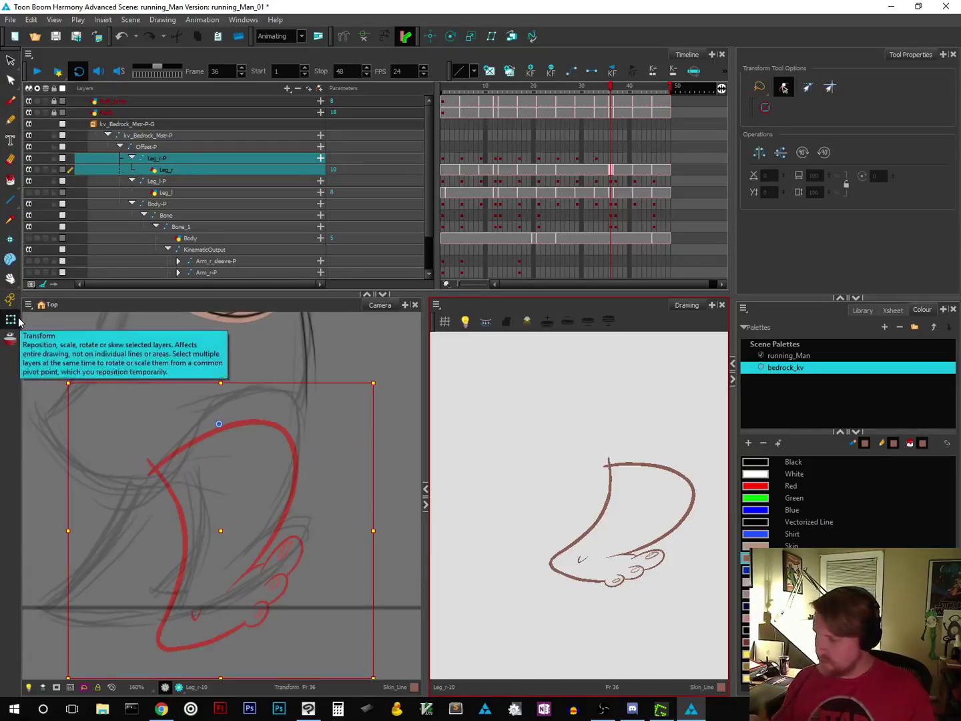
drag(294, 489, 307, 457)
click(402, 458)
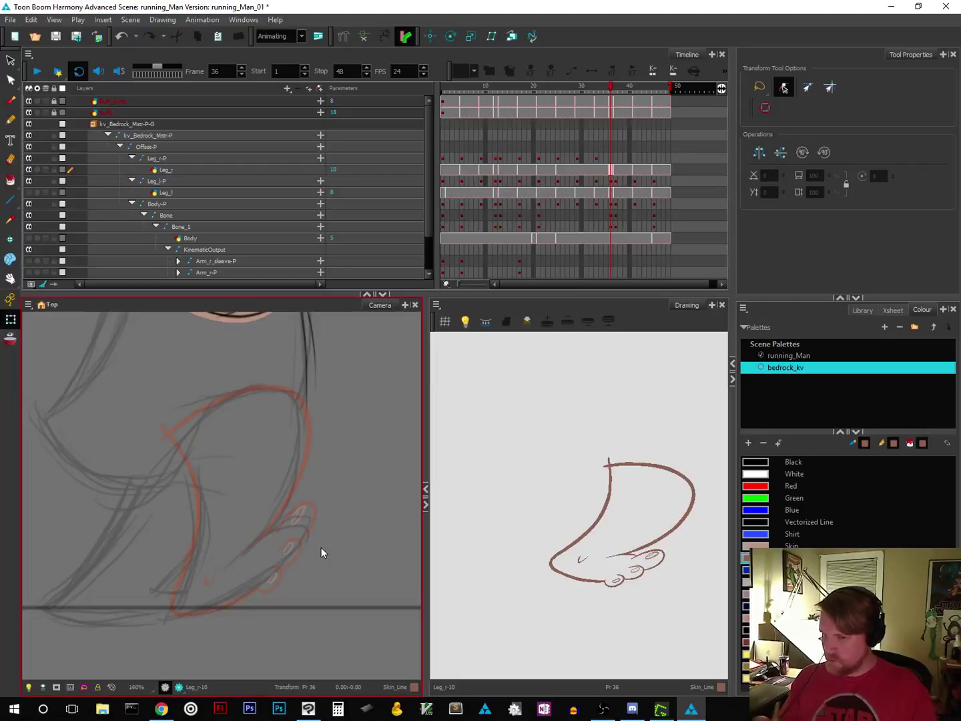
click(11, 240)
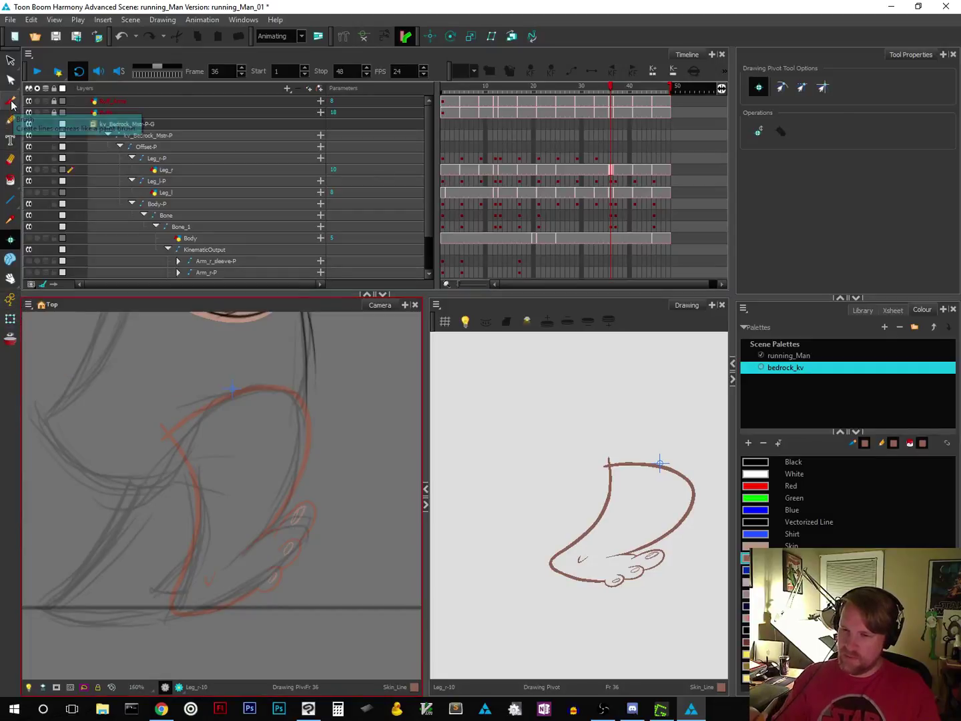
Step: Reinforce the line above Leg_r's toes with a Brush 3 stroke in Skin_Line running up into the leg outline
click(11, 60)
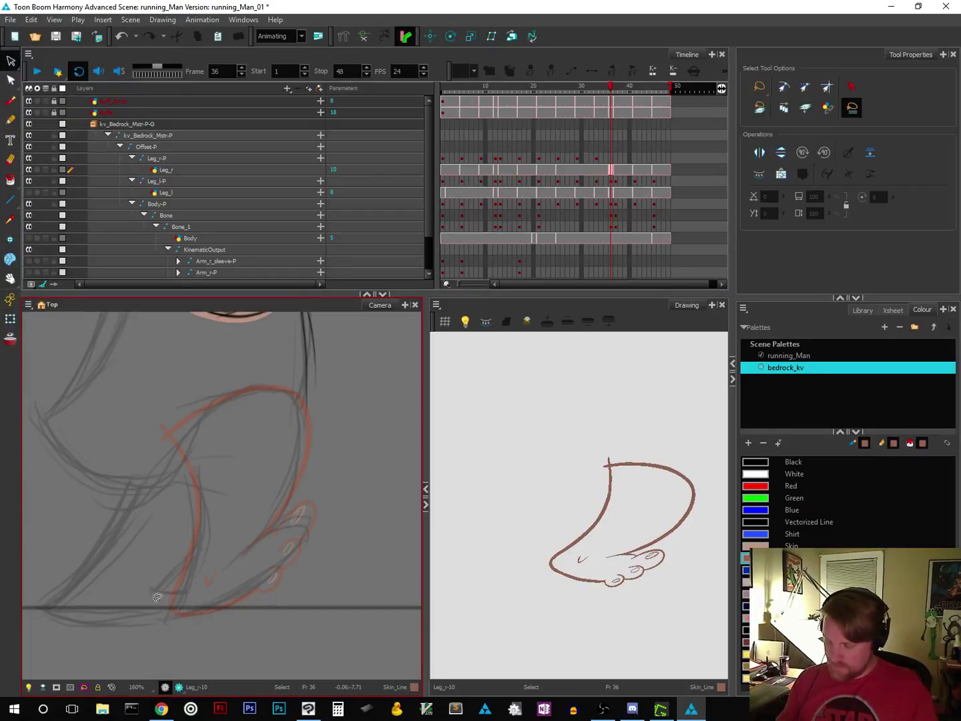
mouse_move(158, 596)
mouse_down()
mouse_move(244, 636)
mouse_move(325, 357)
mouse_move(124, 553)
mouse_move(154, 641)
mouse_up()
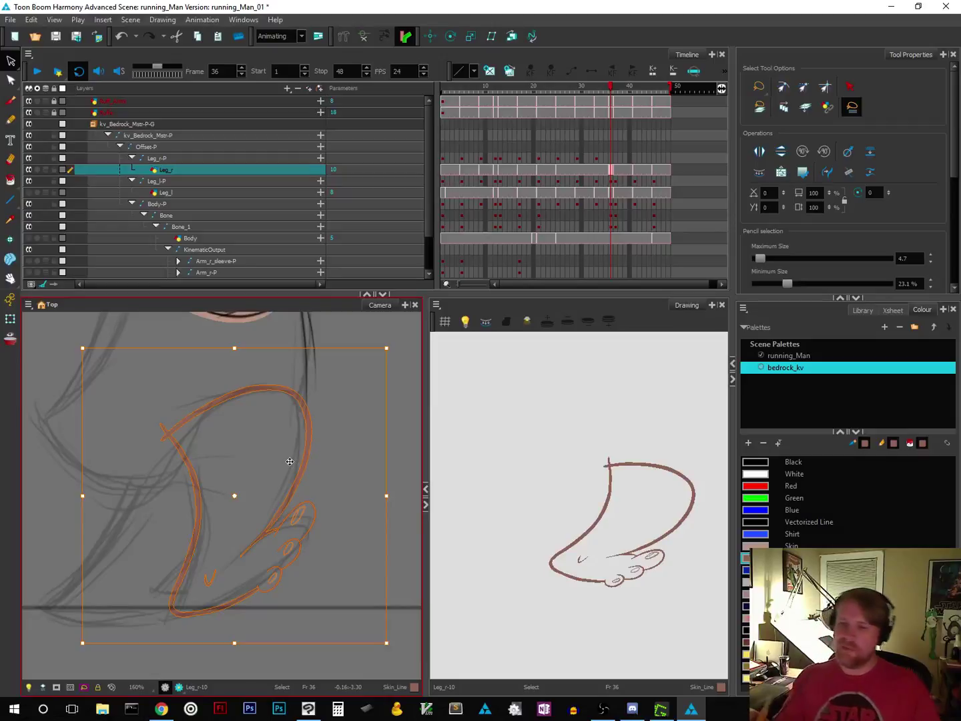
click(12, 101)
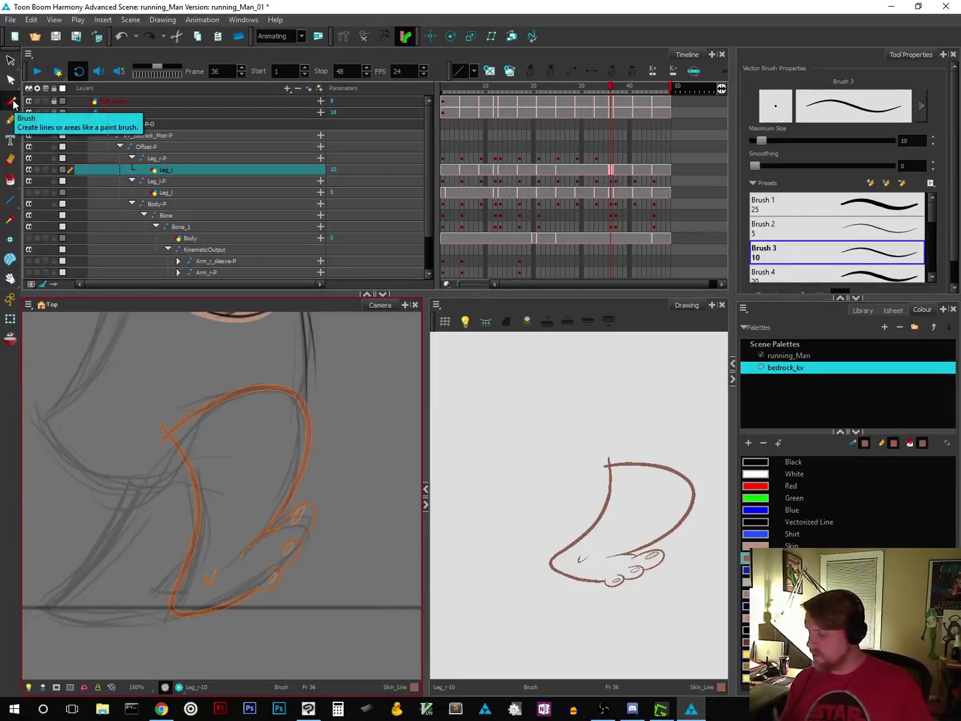
scroll(651, 582, up, 4)
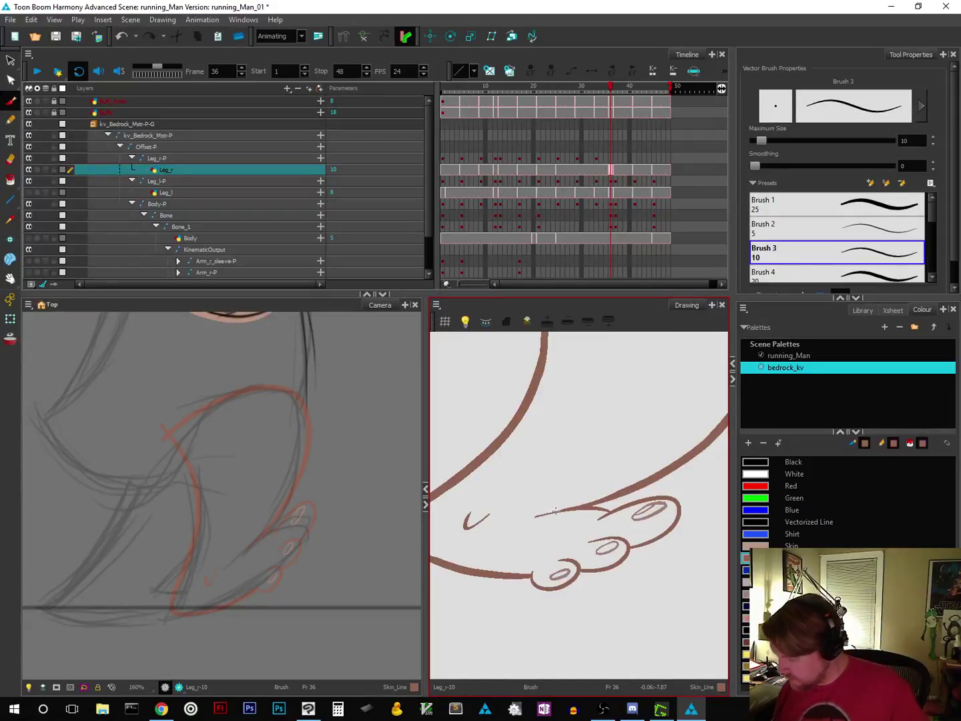
drag(537, 515, 686, 458)
key(space)
drag(527, 537, 558, 553)
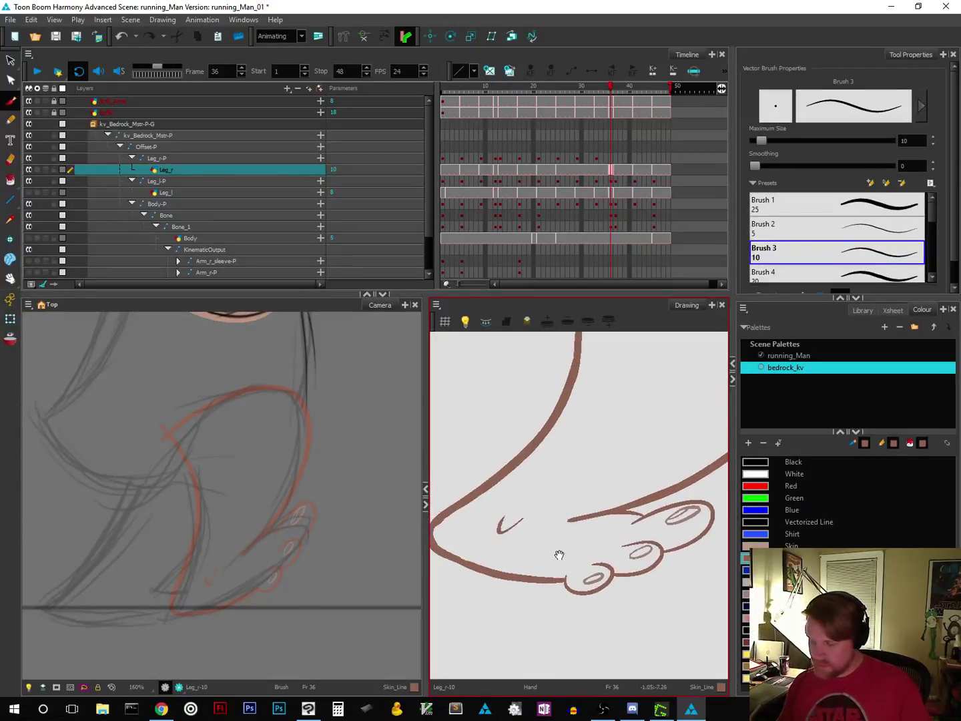
scroll(549, 562, down, 3)
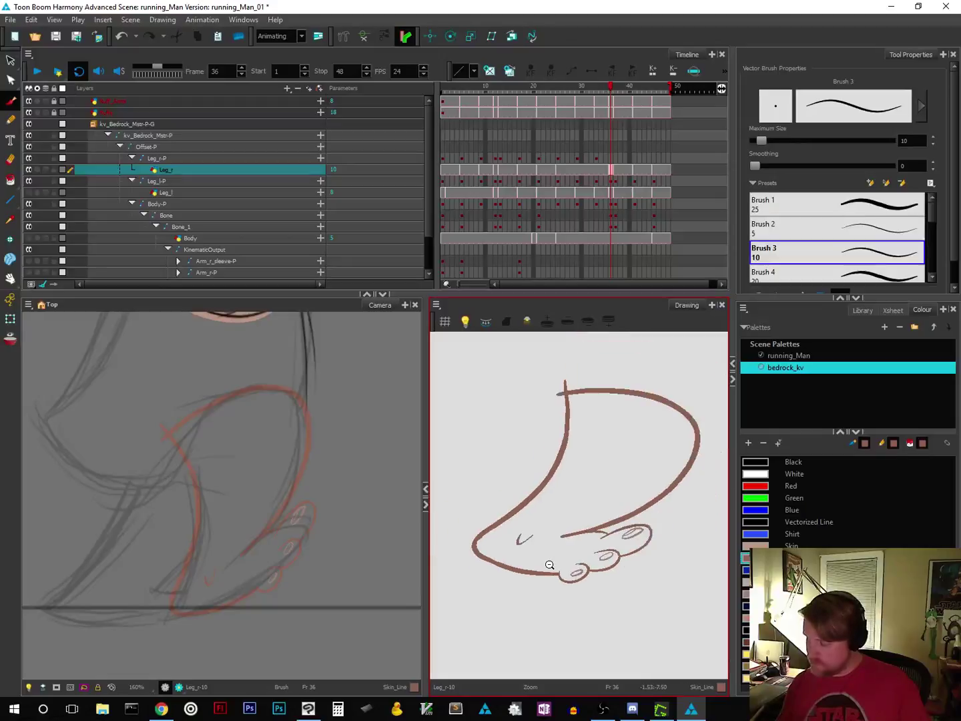
Step: Create colour art from all of Leg_r's line art at frame 36 and switch to Colour Art with its strokes shown
key(alt+s)
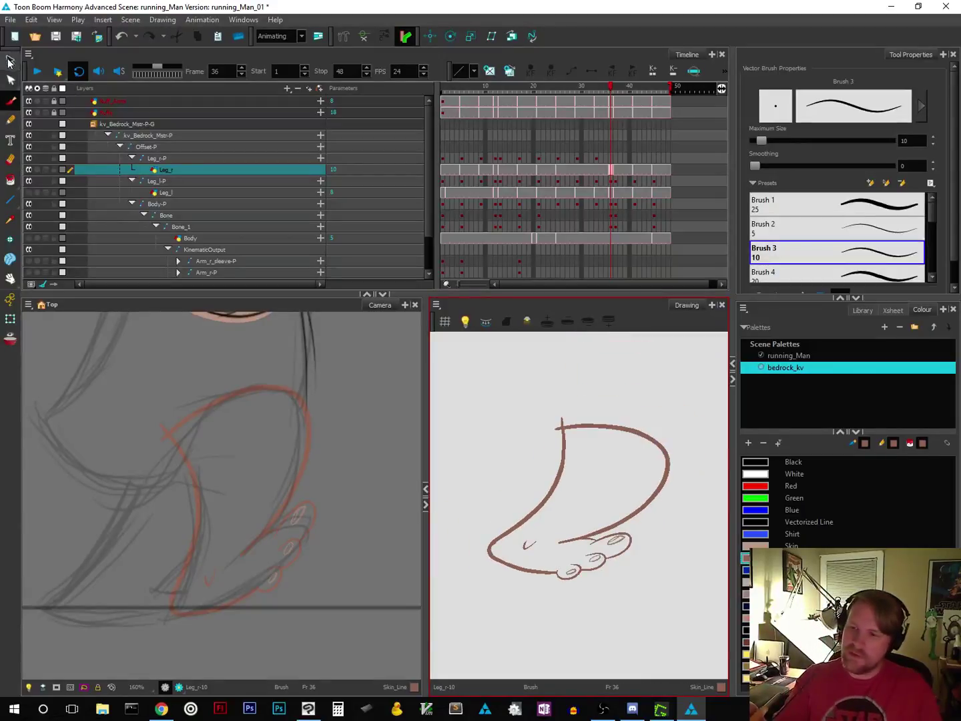
mouse_move(572, 393)
mouse_down()
mouse_move(477, 602)
mouse_move(695, 484)
mouse_move(569, 393)
mouse_up()
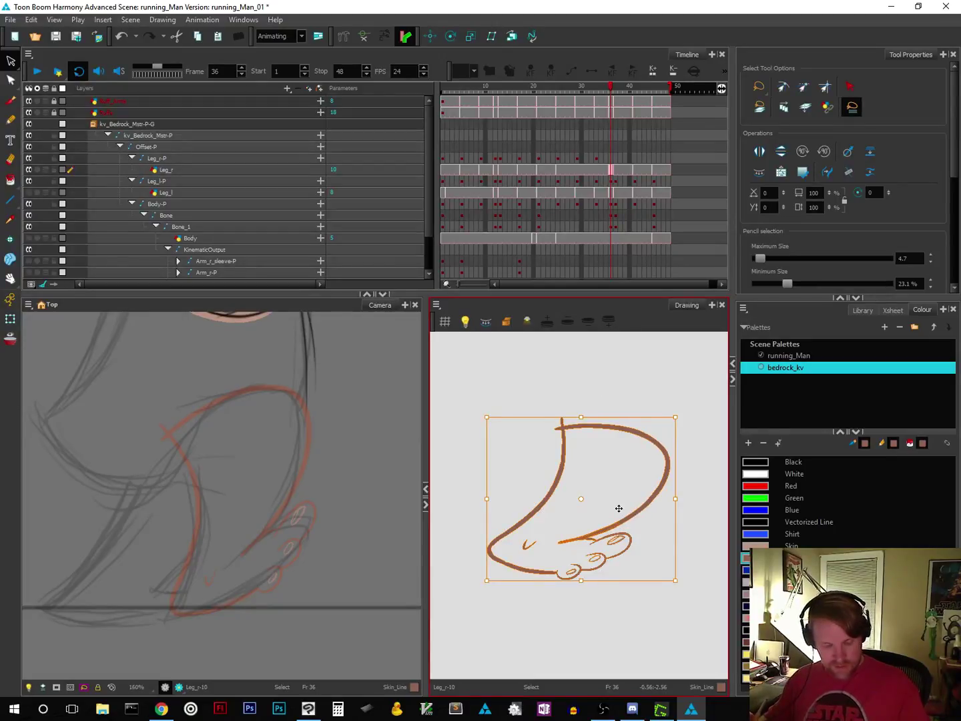
click(579, 602)
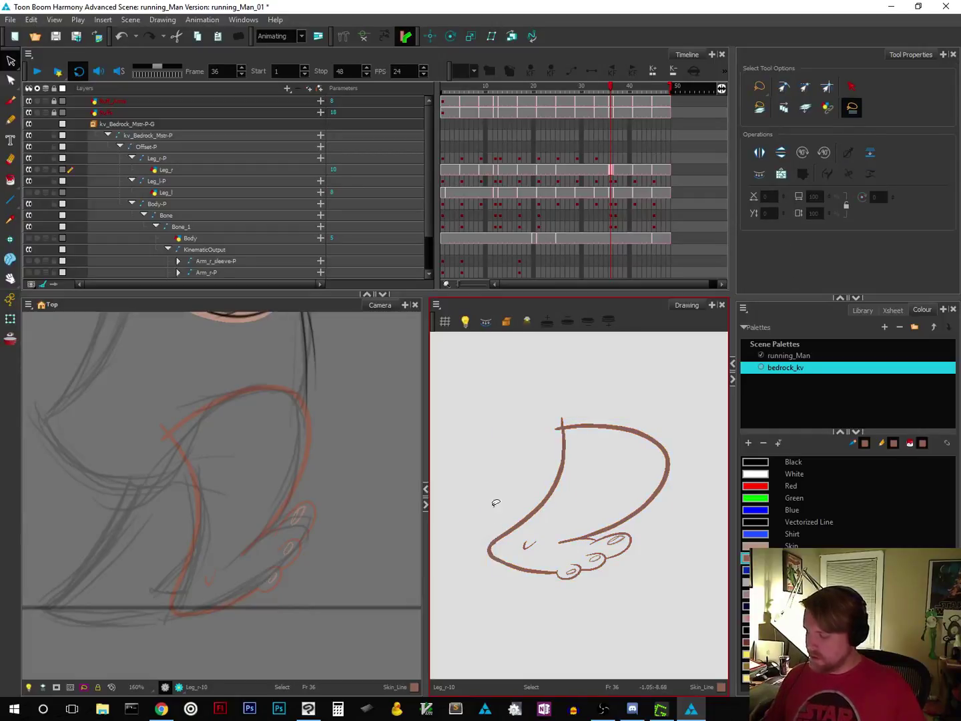
mouse_move(495, 502)
mouse_down()
mouse_move(646, 582)
mouse_move(620, 368)
mouse_move(518, 510)
mouse_up()
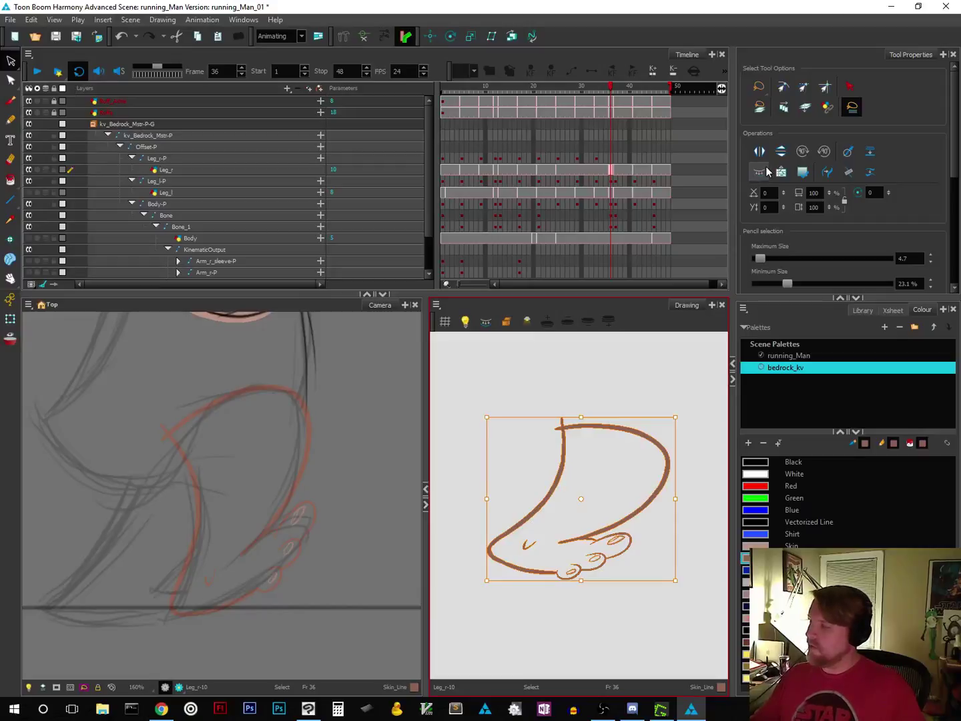
click(759, 173)
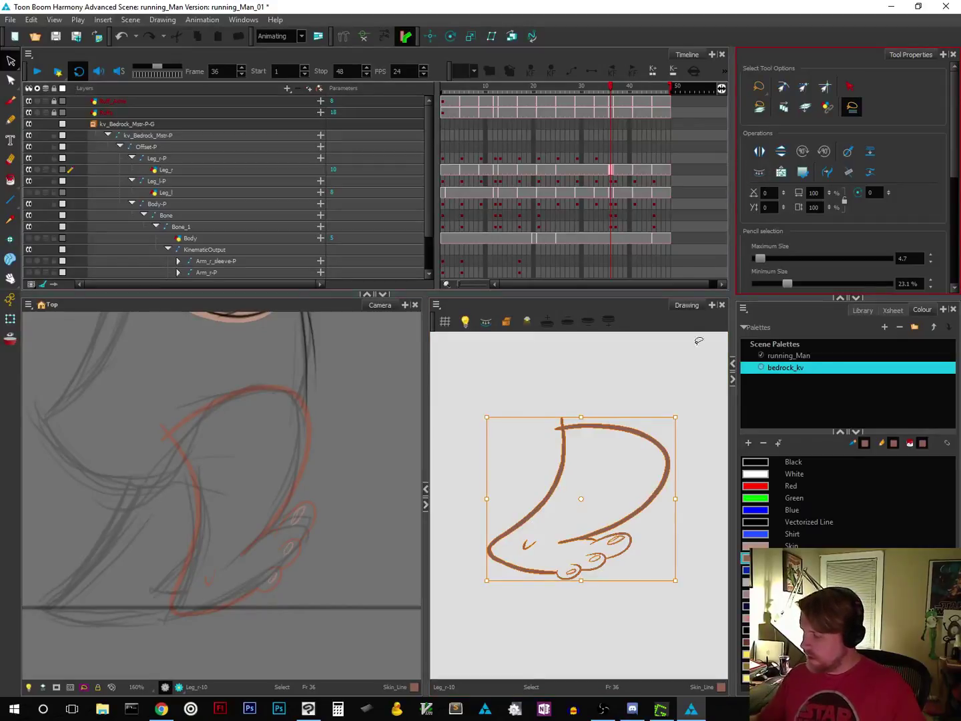
click(700, 453)
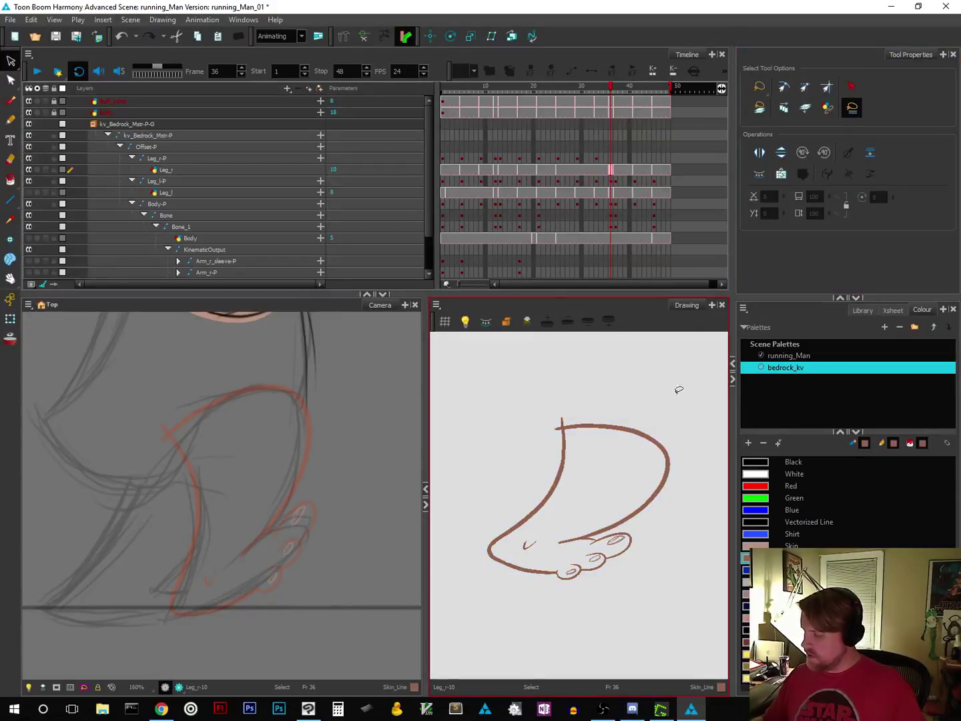
right_click(694, 463)
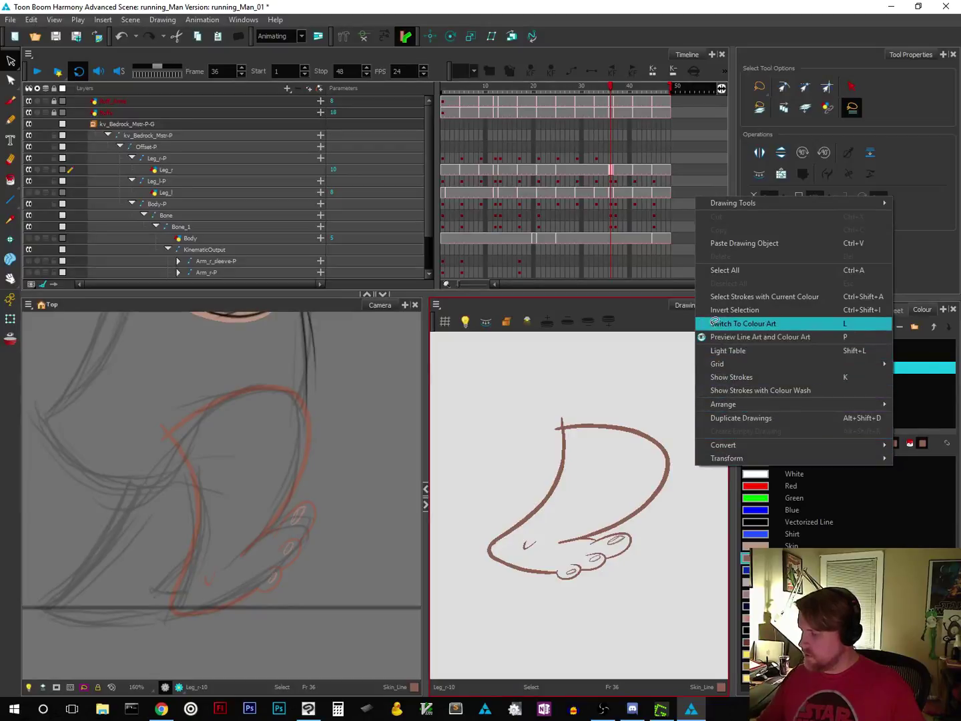
click(714, 323)
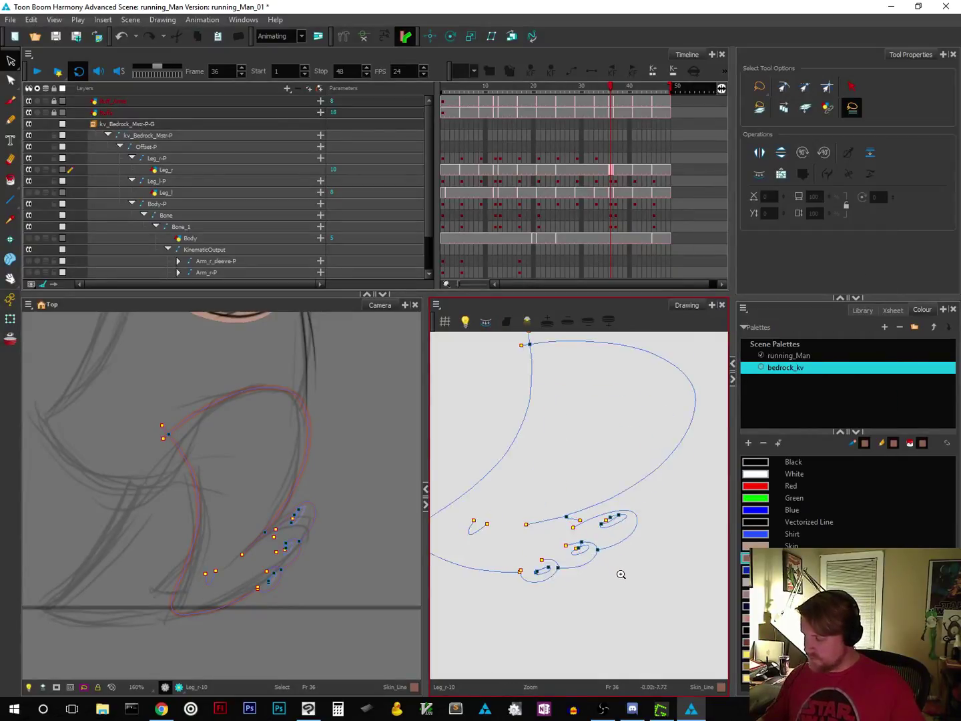
Step: Pull the end of the line above Leg_r's toes onto the largest toe's contour with the Contour Editor to close the gap
scroll(621, 572, up, 5)
mouse_move(600, 562)
mouse_down()
mouse_move(701, 560)
mouse_move(671, 568)
mouse_move(659, 555)
mouse_up()
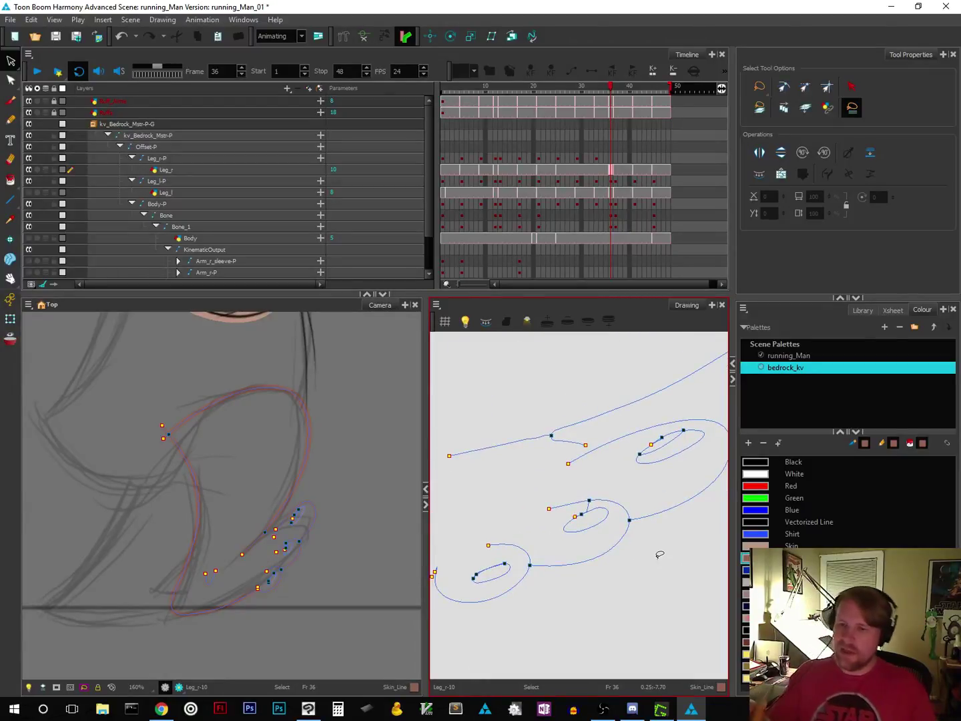
click(11, 82)
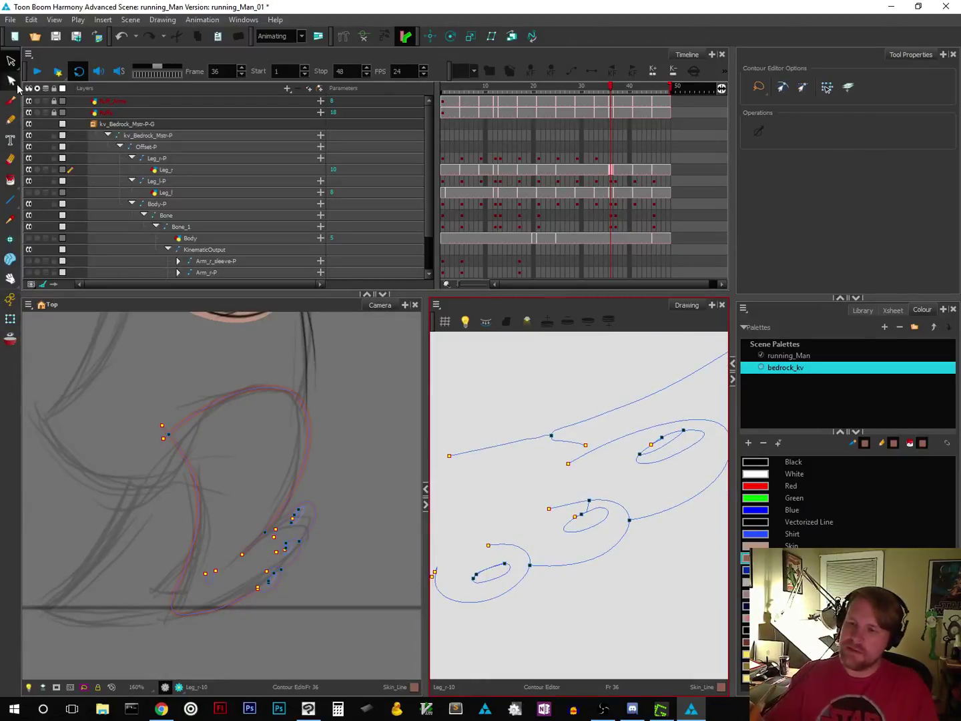
click(587, 448)
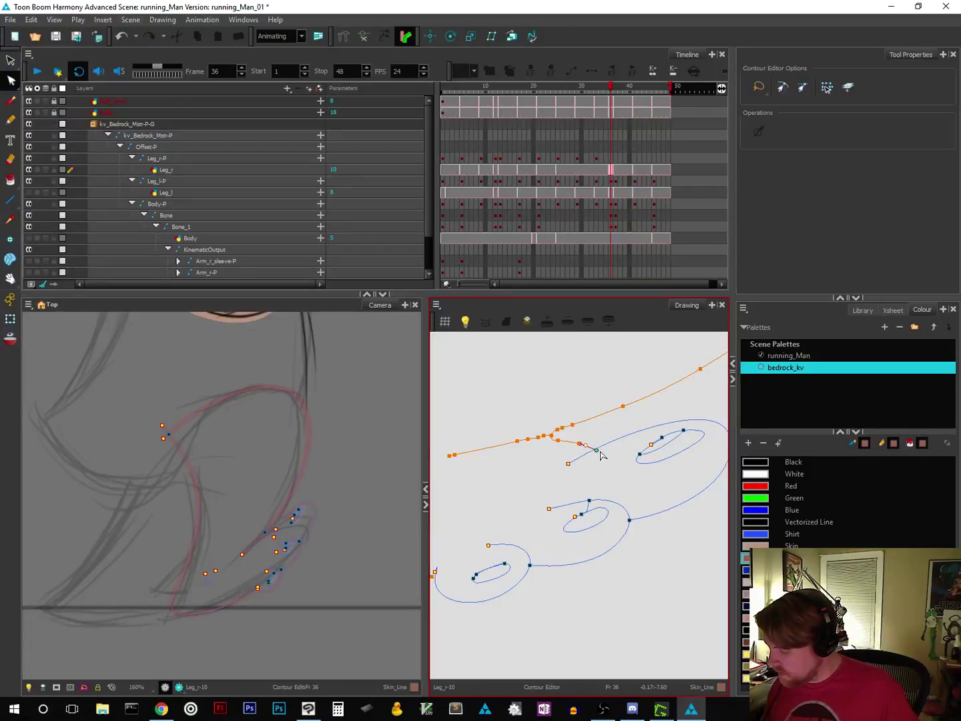
drag(603, 452, 604, 453)
Step: Extend the end of Leg_r's sole line onto the smallest toe's contour with the Contour Editor
drag(545, 600, 625, 465)
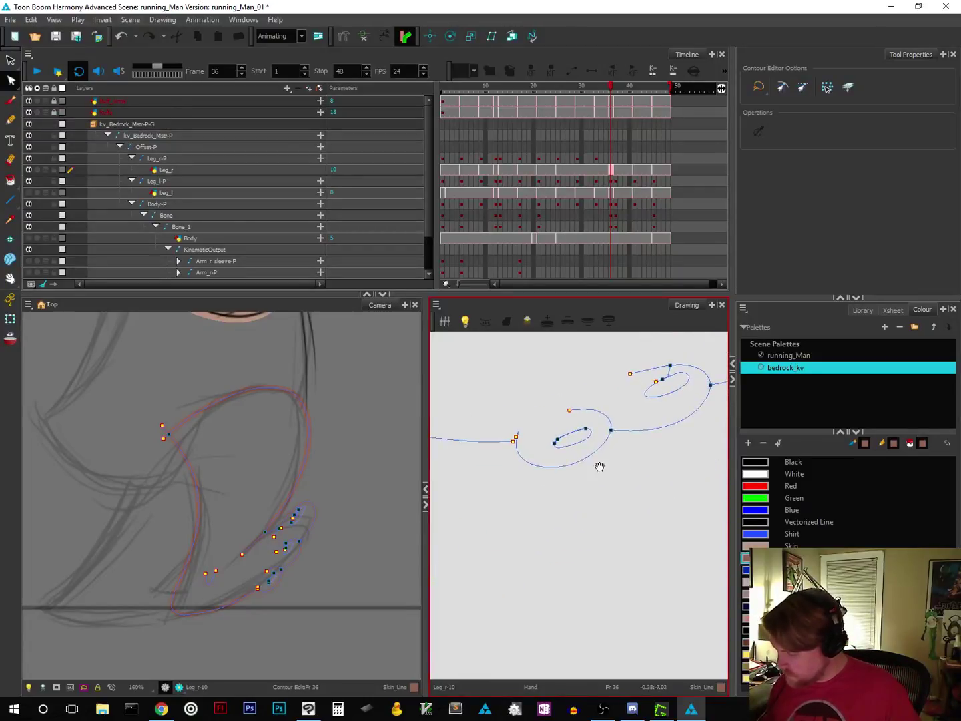
click(513, 442)
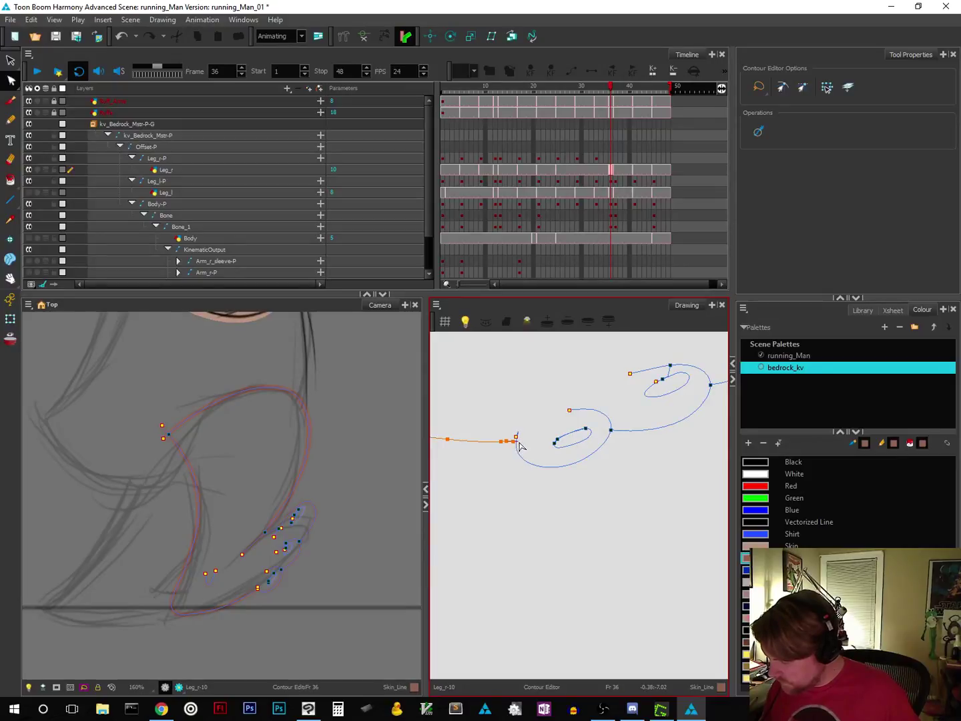
drag(519, 442, 519, 443)
Step: Paint Leg_r's leg and foot area with the Skin colour in Colour Art
drag(627, 494, 620, 515)
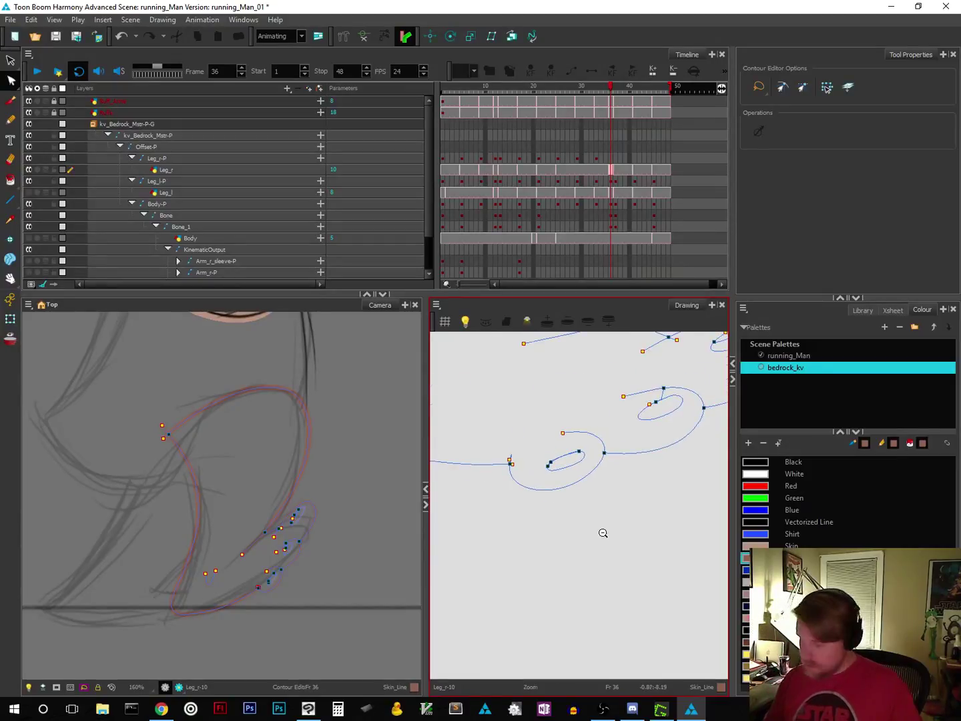
scroll(603, 531, down, 5)
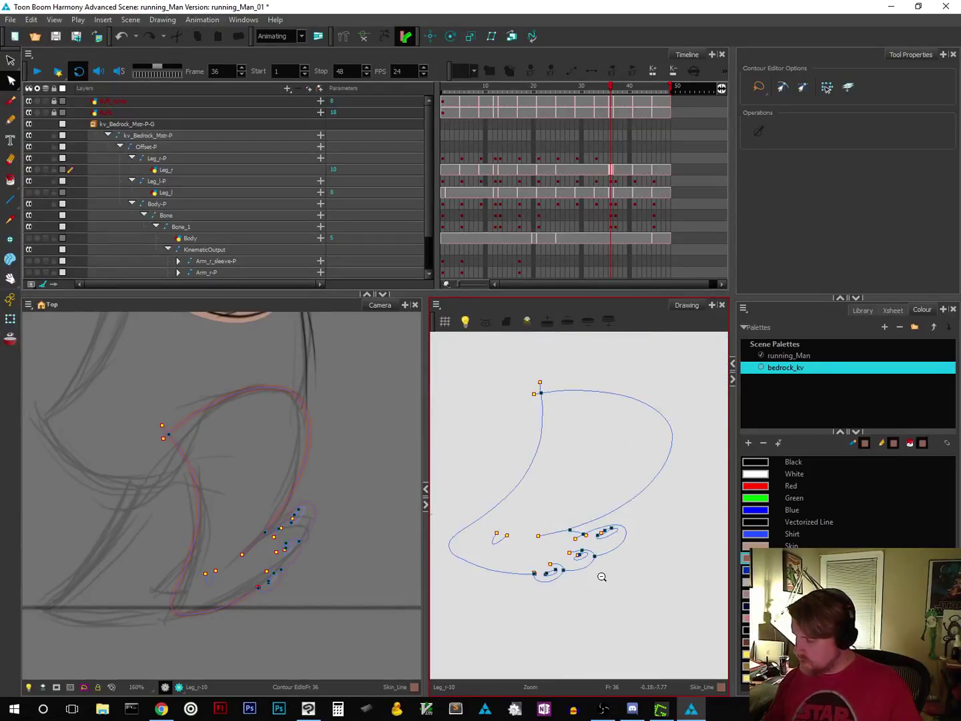
click(10, 181)
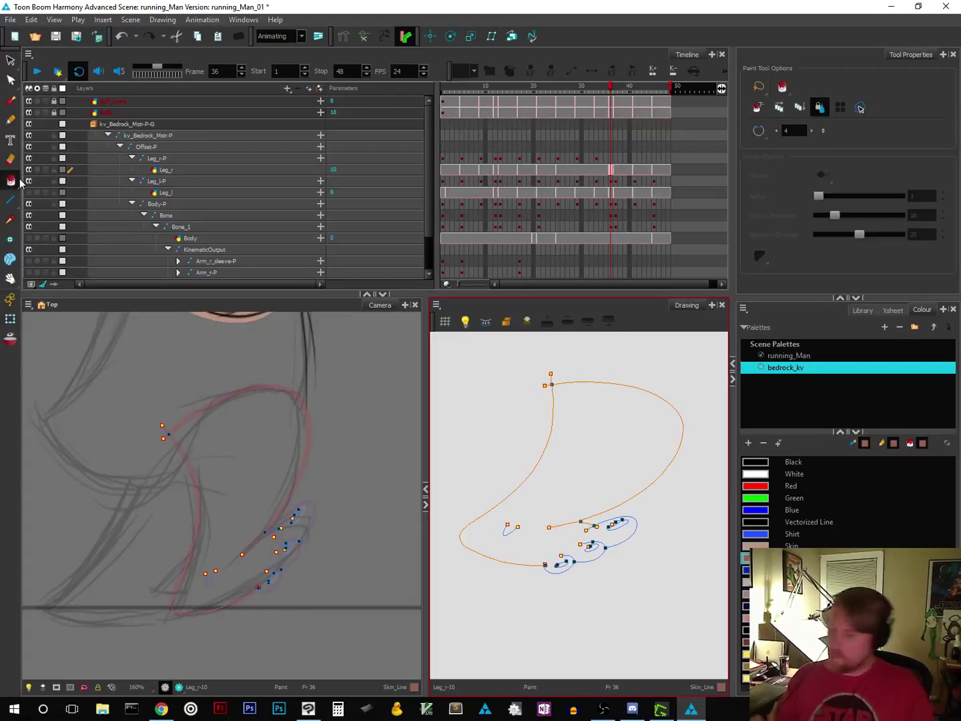
click(798, 545)
click(594, 470)
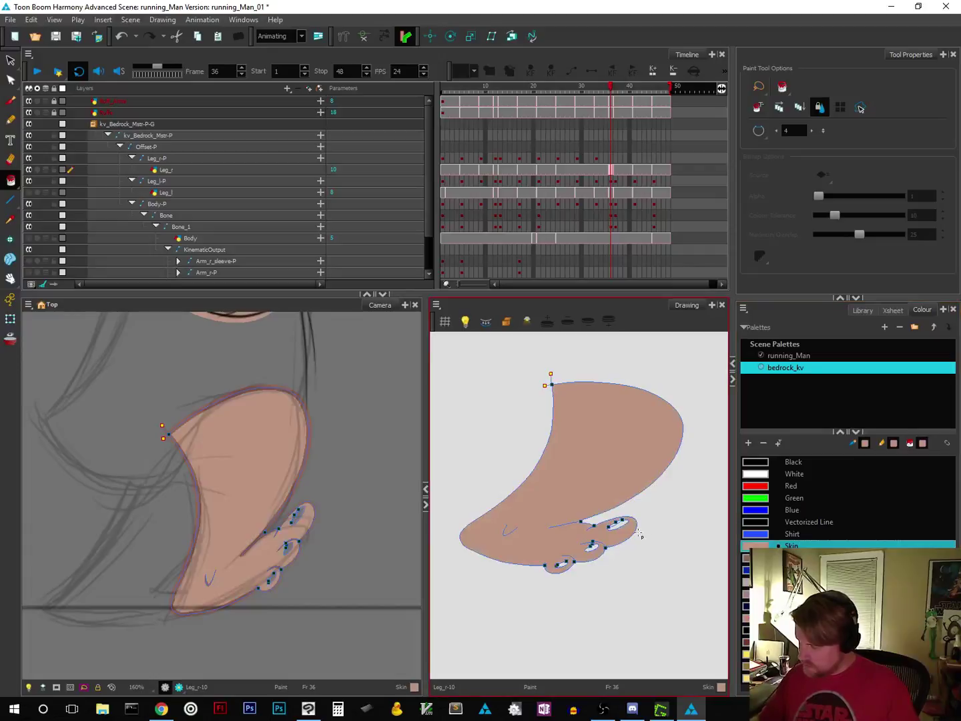
Step: Paint the toenails of Leg_r with the Nails colour
click(794, 582)
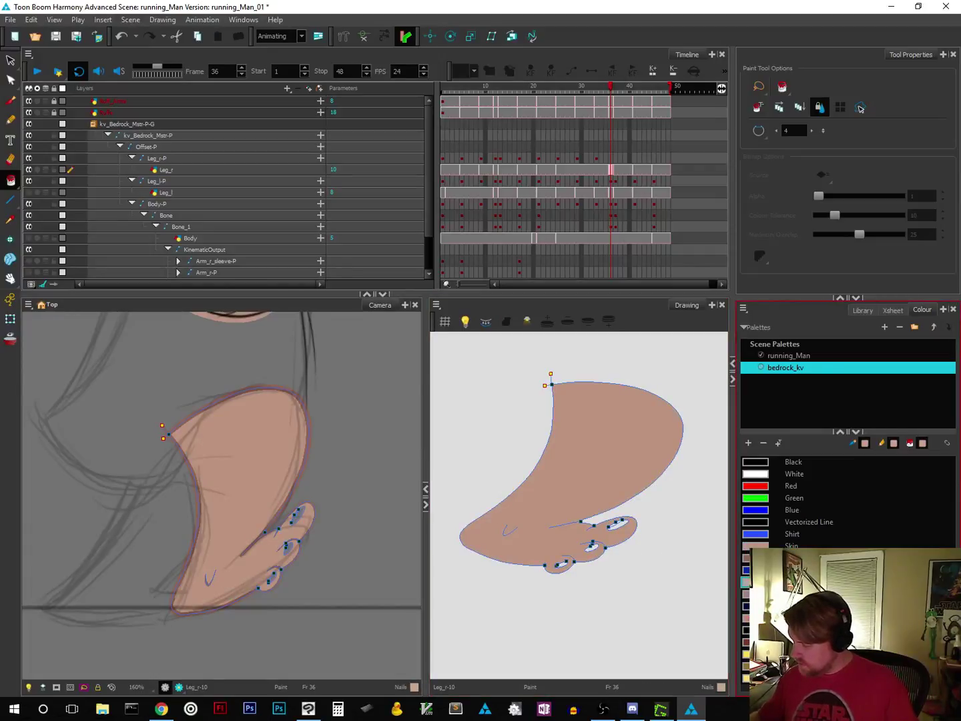
scroll(580, 572, up, 3)
click(534, 550)
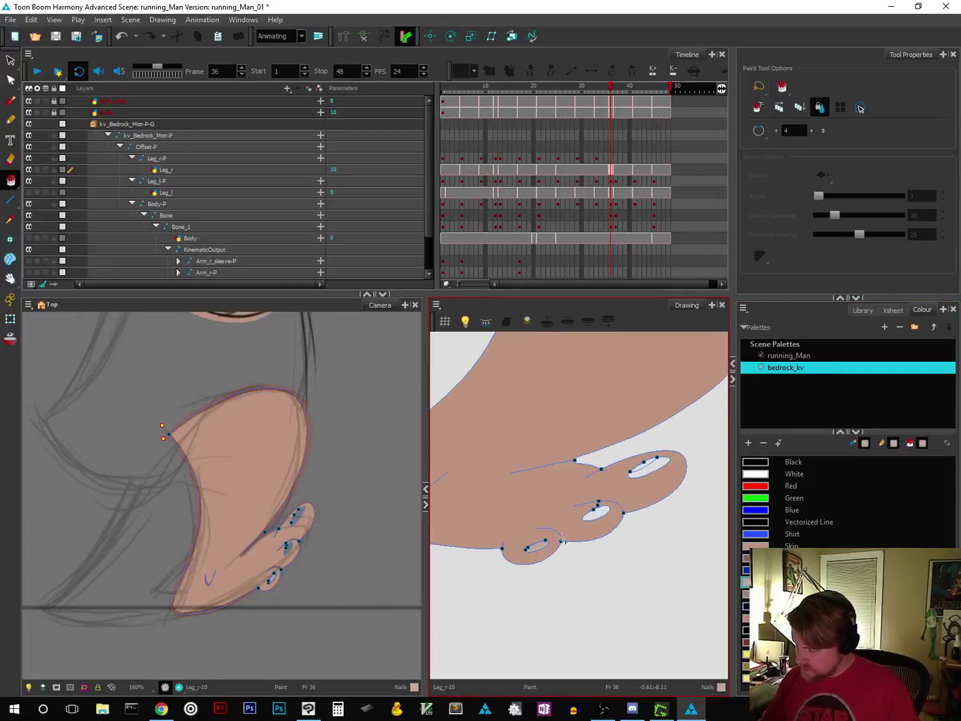
click(598, 514)
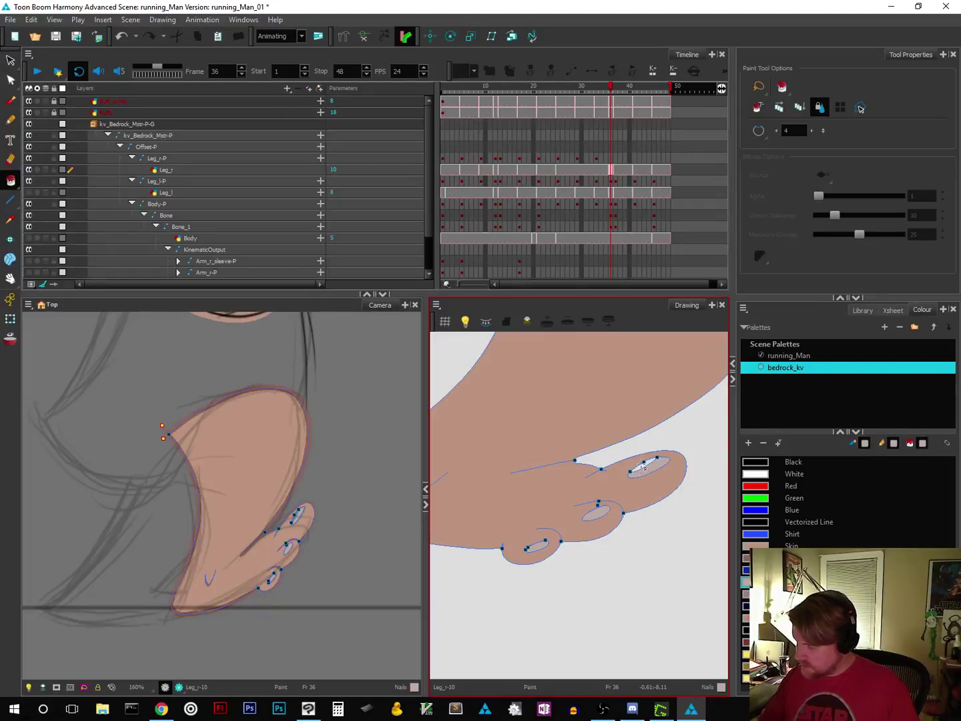
click(642, 470)
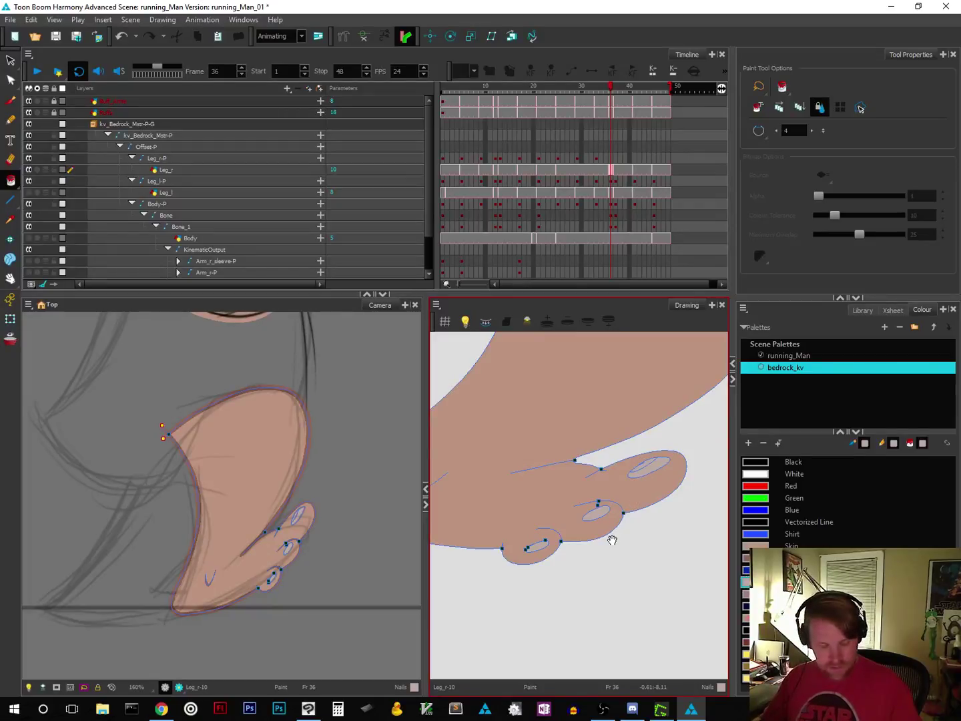
Step: Switch the Leg_r drawing back to Line Art and hide its strokes
drag(612, 543, 604, 595)
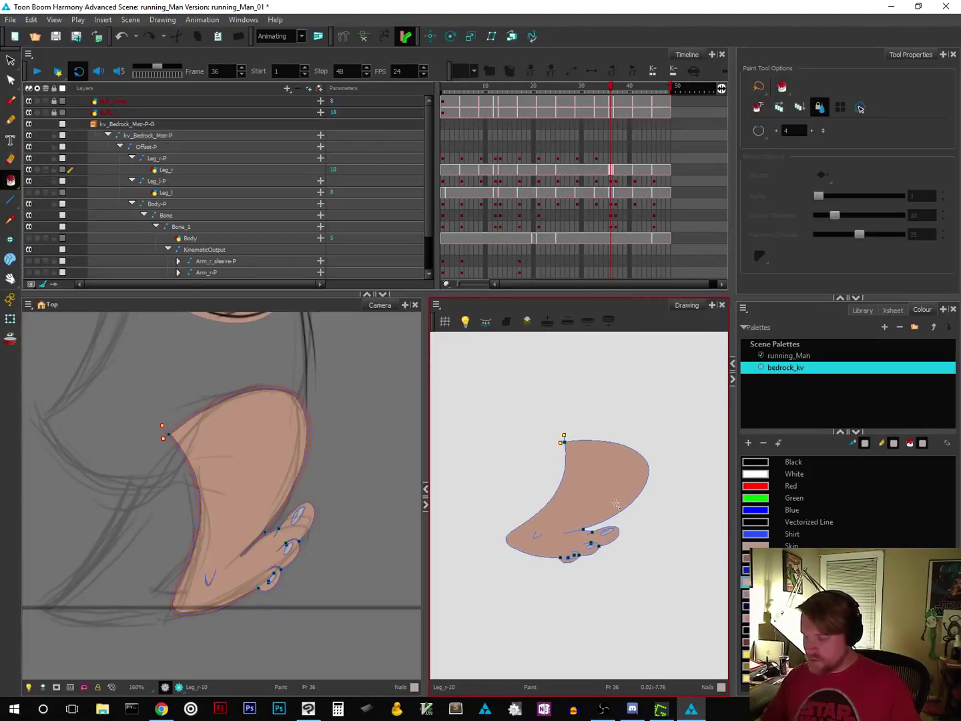
right_click(680, 519)
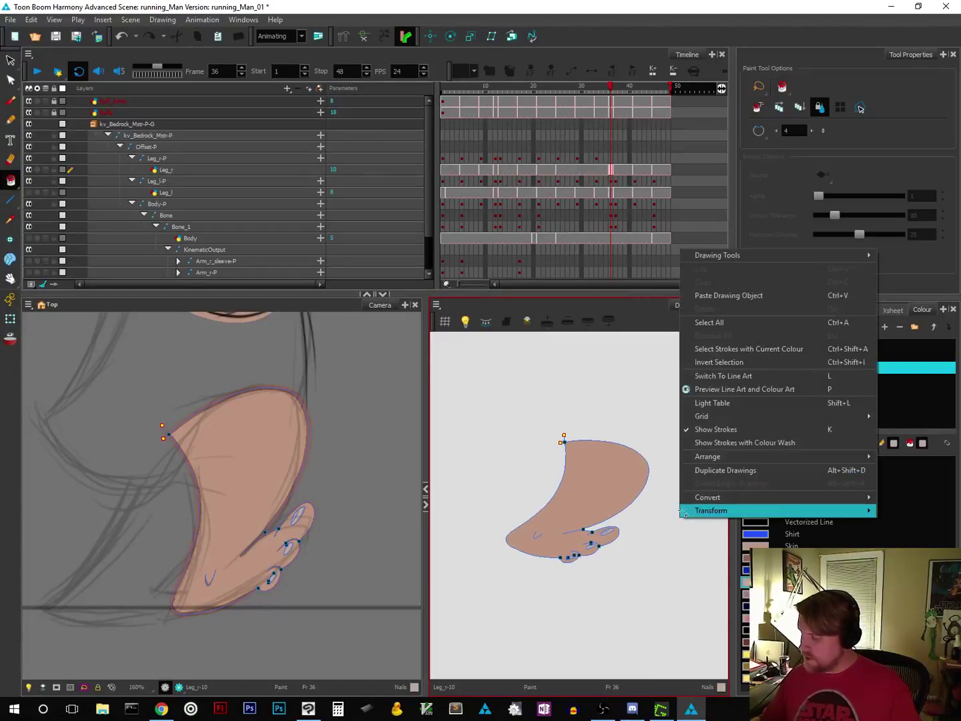
click(699, 382)
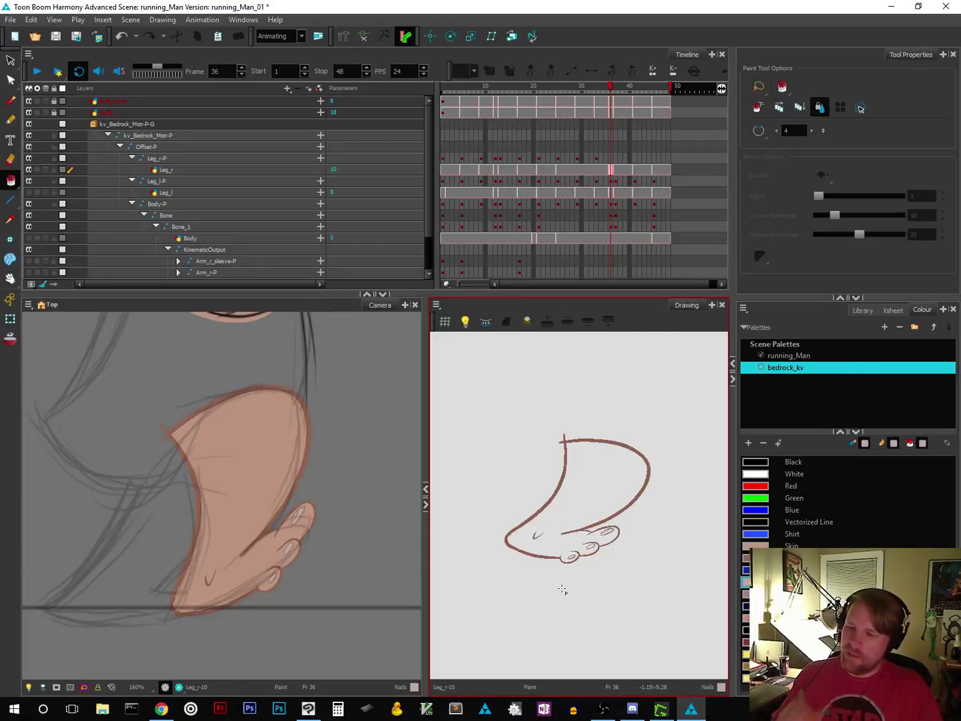
Step: Check where Leg_r's drawing pivot sits at frame 36
click(11, 79)
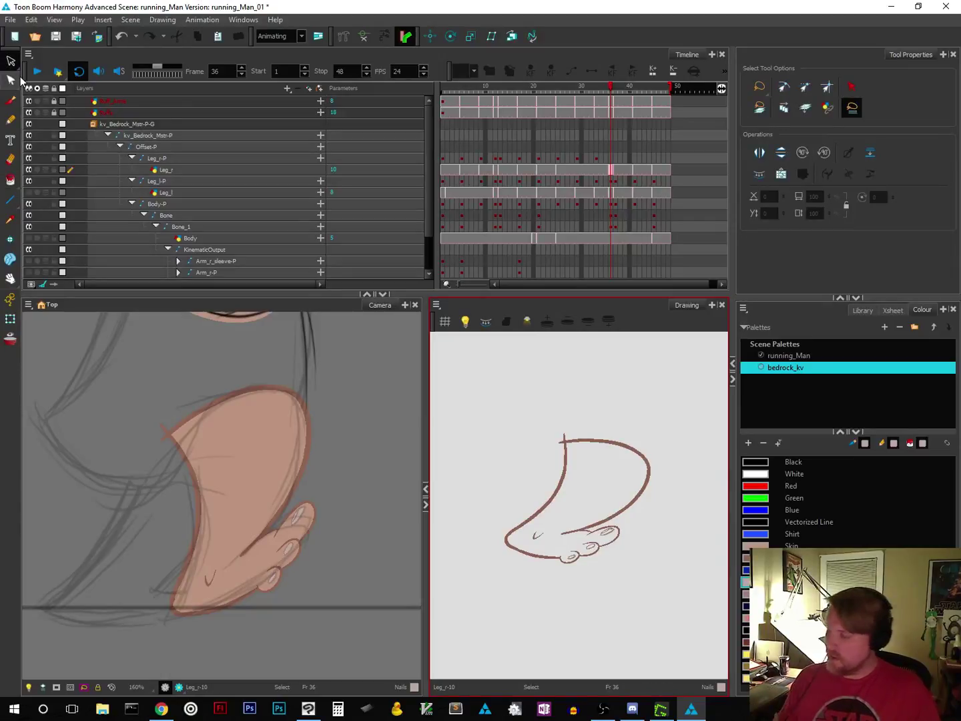
click(12, 240)
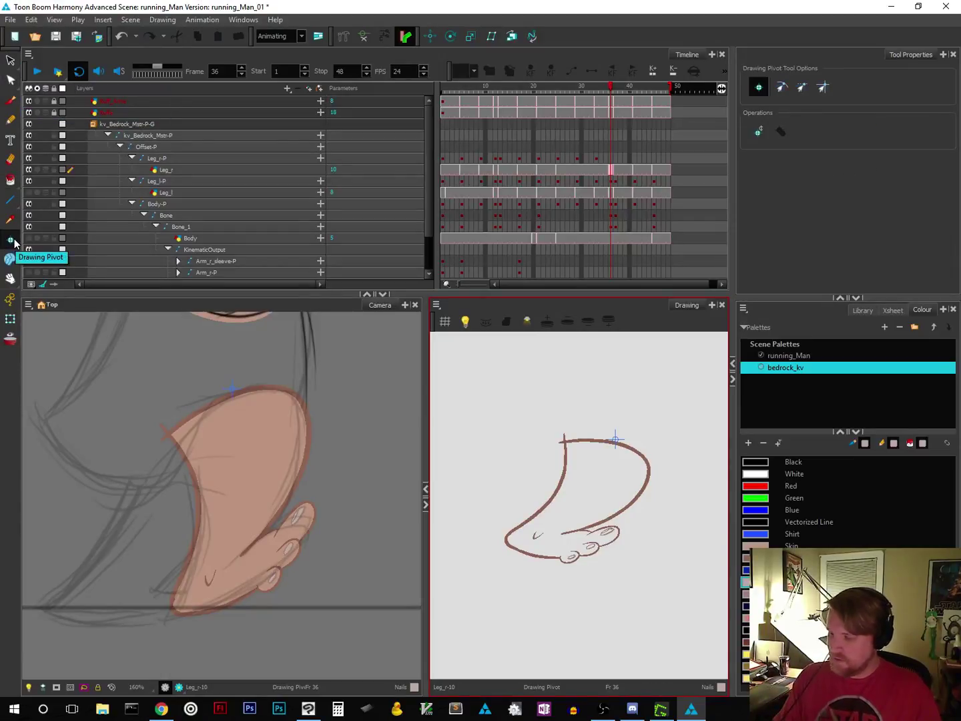
click(15, 80)
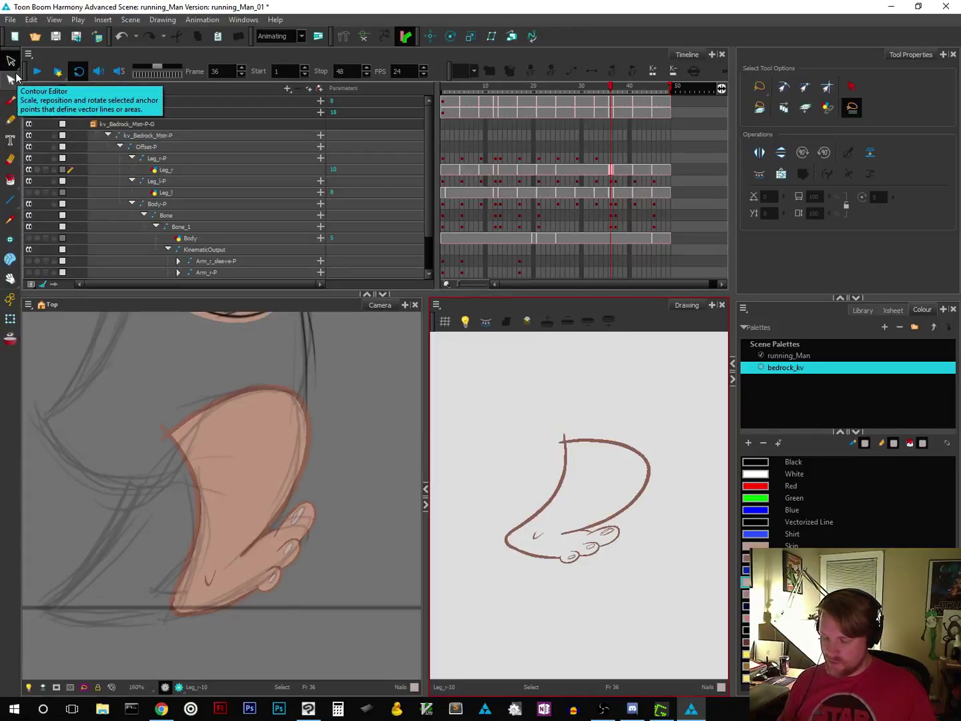
Step: Show the Body layer and check how the shirt fits over Leg_r at frame 36
drag(343, 481, 348, 498)
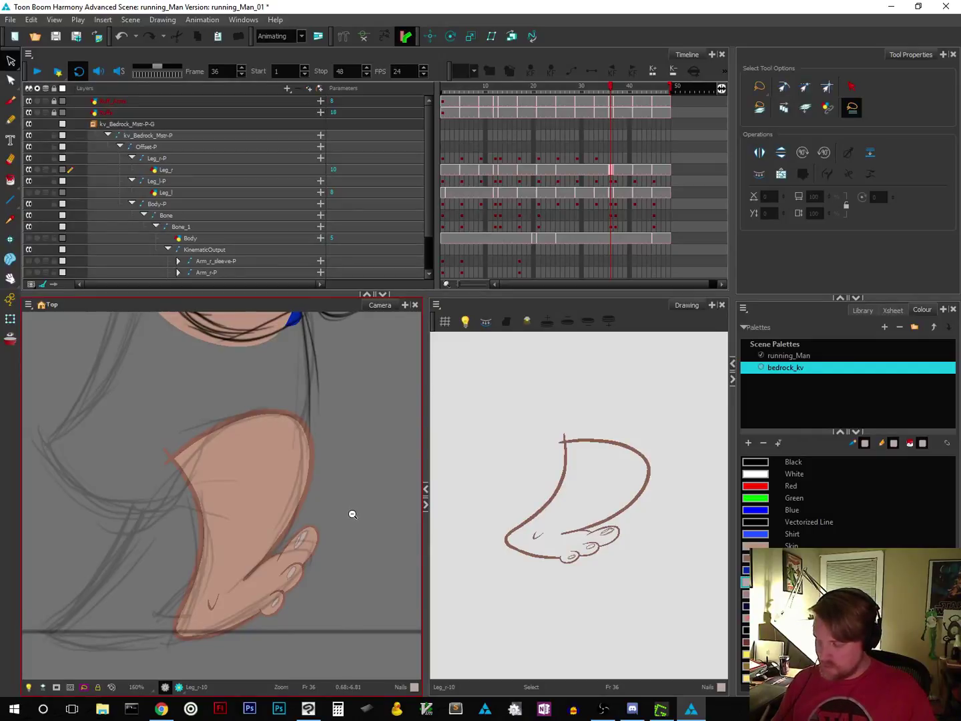
click(352, 514)
click(355, 518)
click(358, 521)
click(361, 521)
drag(322, 538, 317, 532)
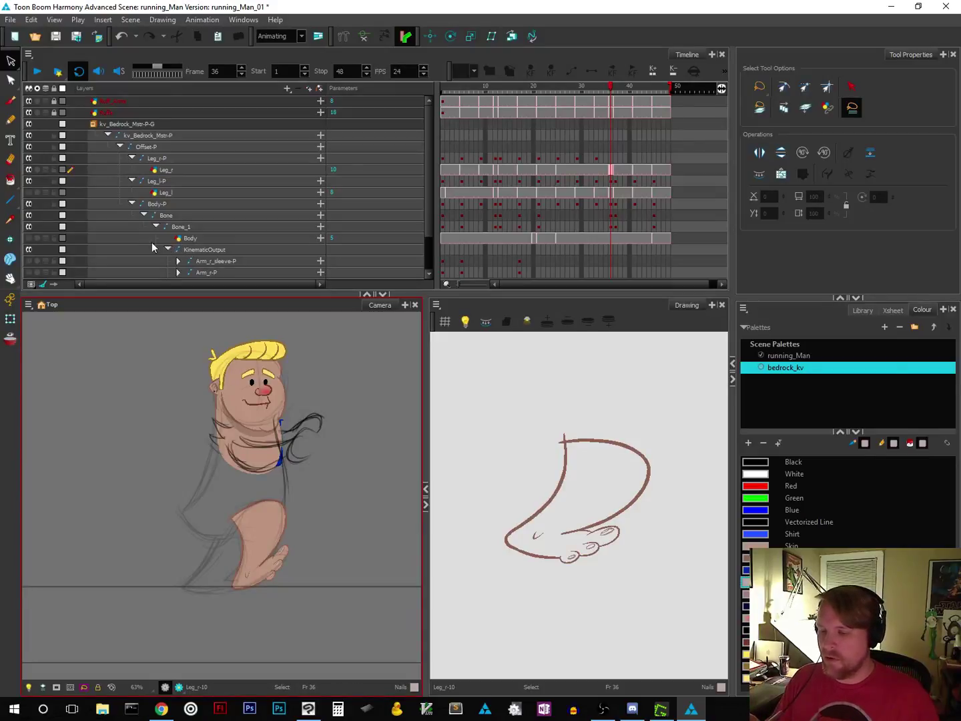
click(29, 238)
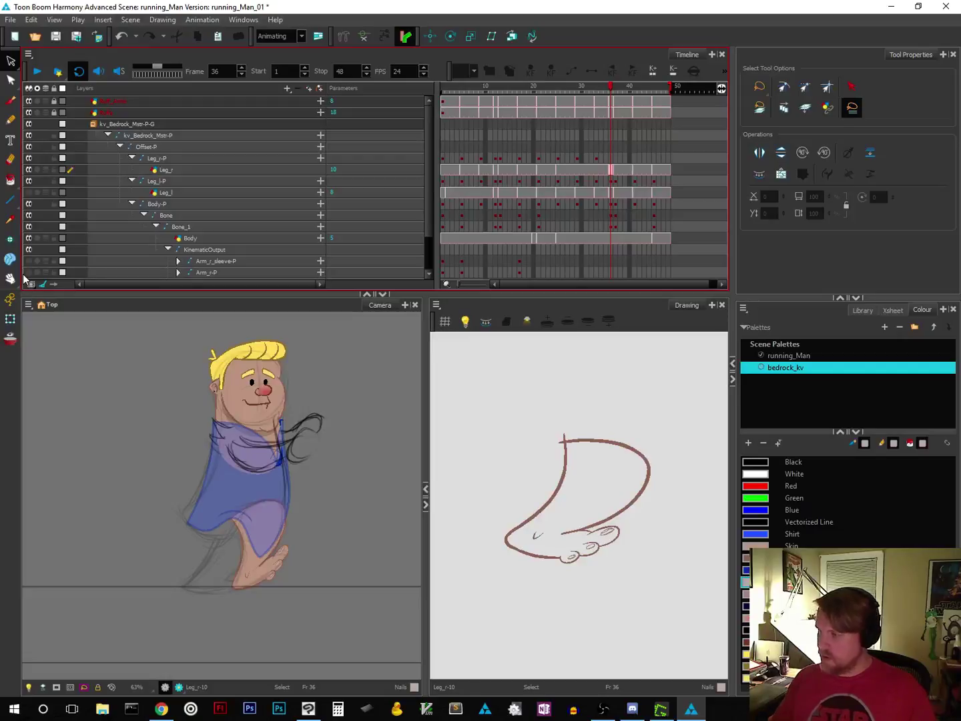
mouse_move(610, 91)
mouse_down()
mouse_move(551, 101)
mouse_move(610, 103)
mouse_move(530, 115)
mouse_move(610, 110)
mouse_up()
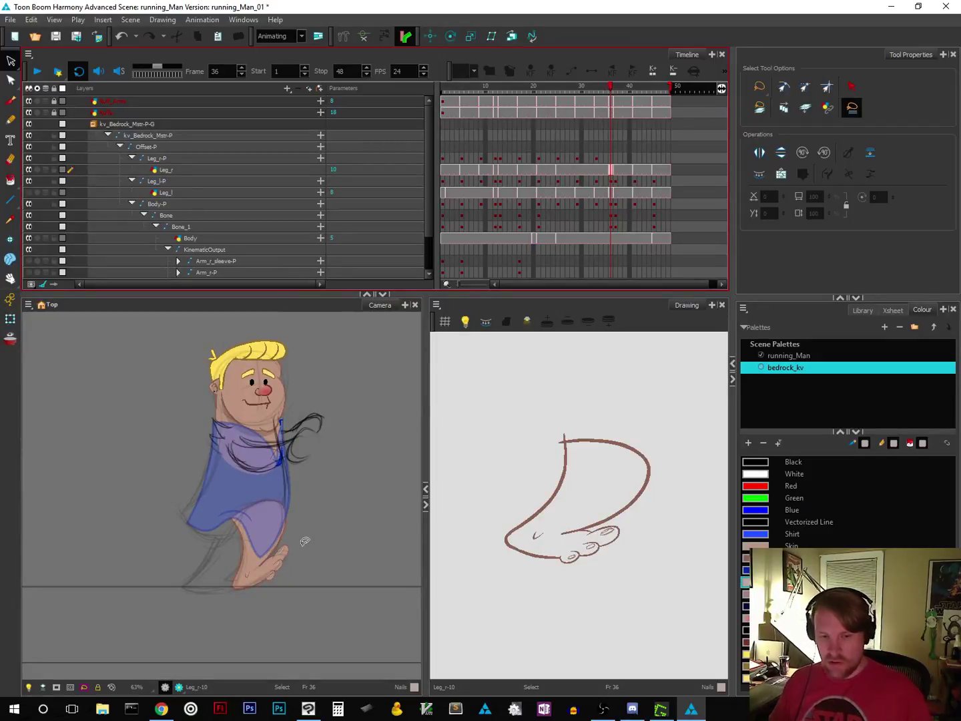
Step: Undo the Body layer display, Leg_r's colour art and fills, and the last shift of Leg_r over the sketch
key(period)
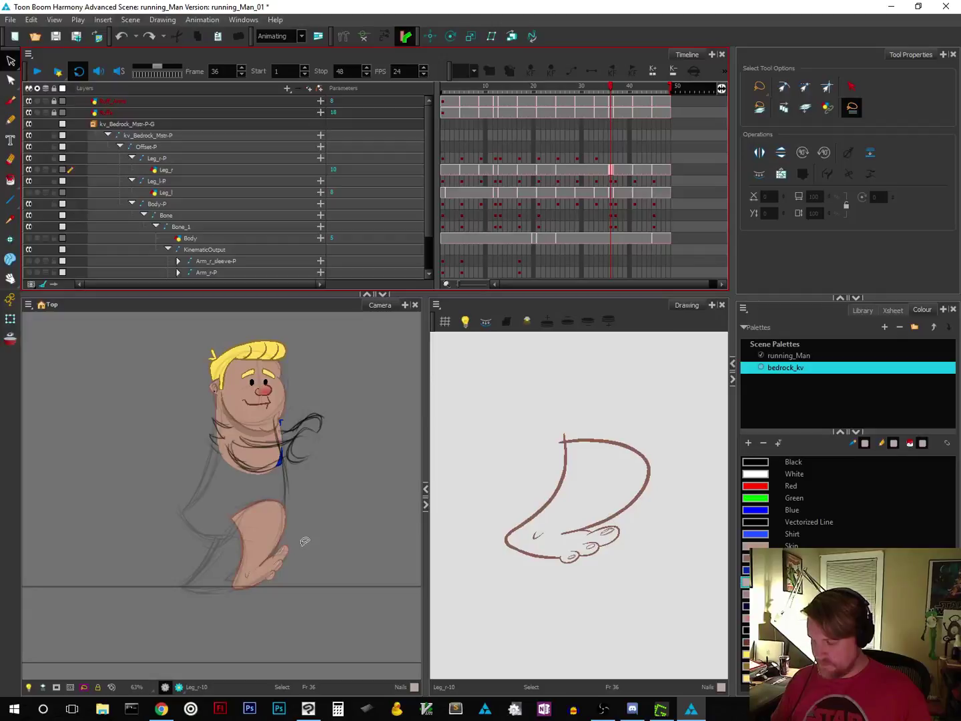
key(d)
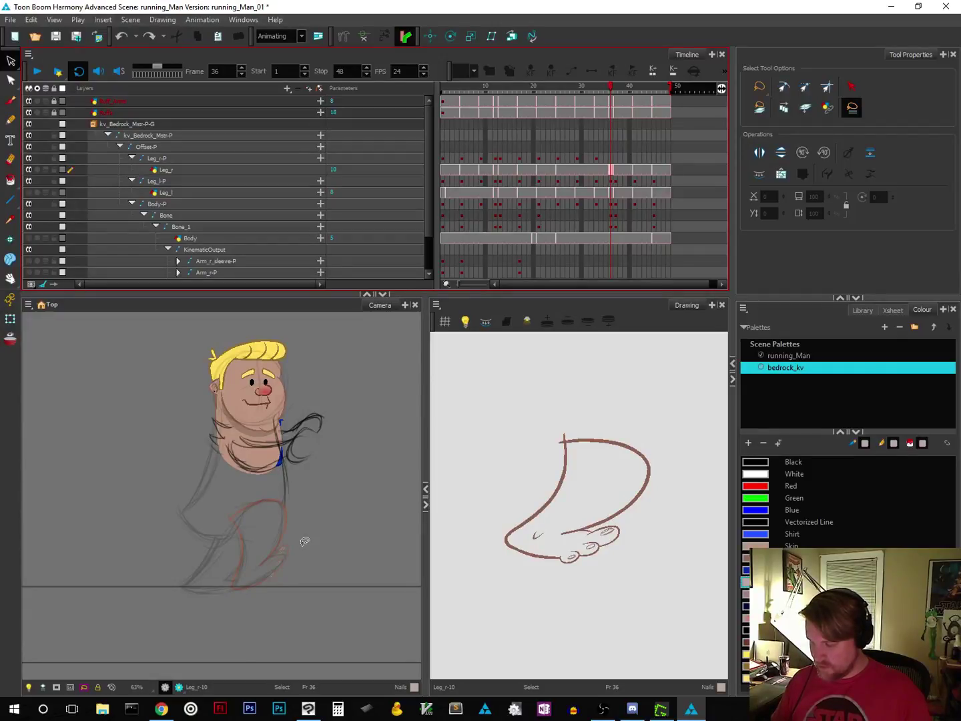
click(305, 541)
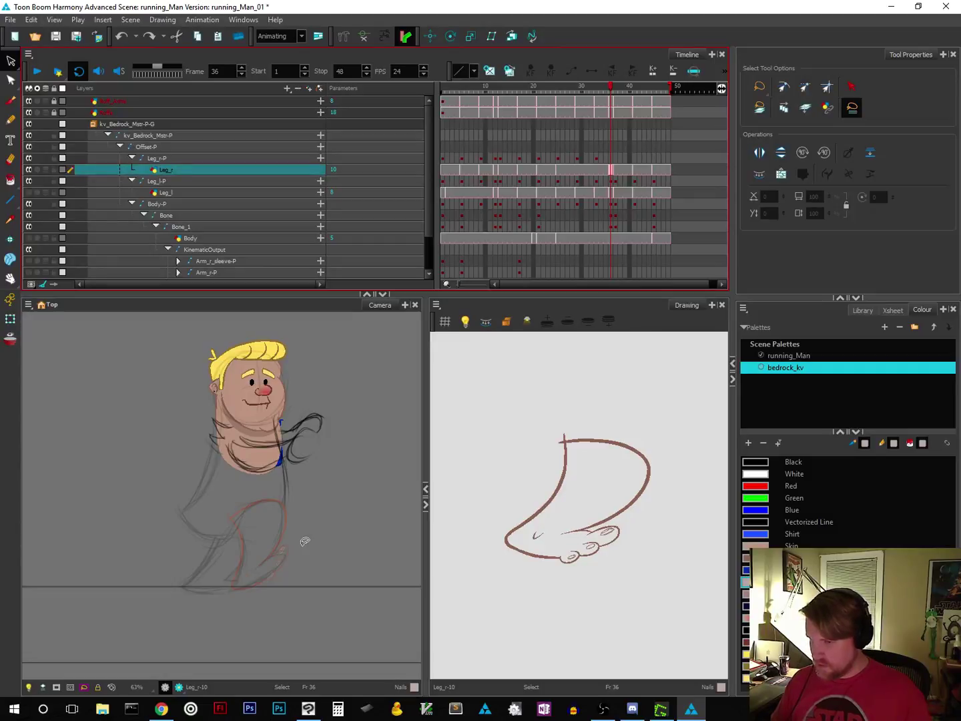
key(ctrl+a)
key(Down)
key(Down)
key(Down)
key(Left)
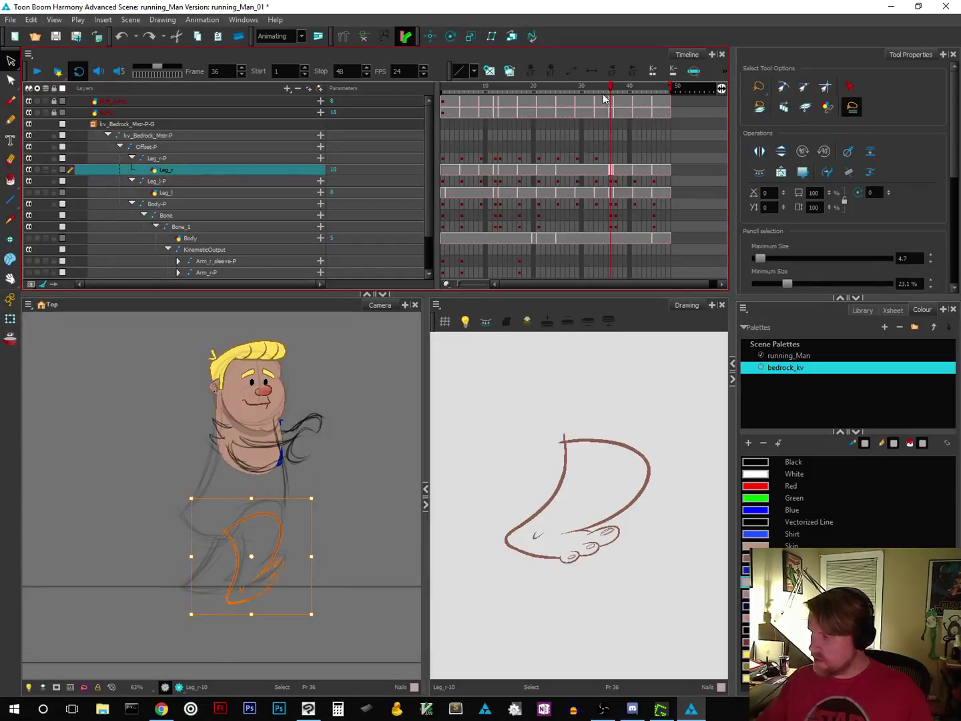
Step: Select all Leg_r line strokes at frame 36 and move them up over the rough leg sketch
mouse_move(611, 90)
mouse_down()
mouse_move(528, 114)
mouse_move(613, 101)
mouse_up()
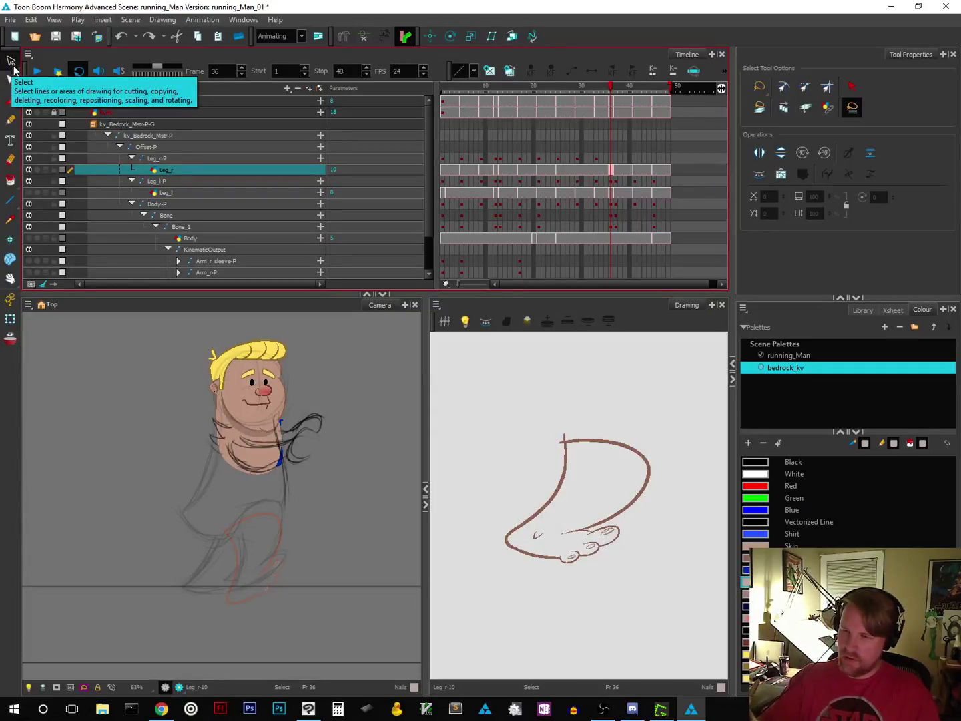
click(248, 487)
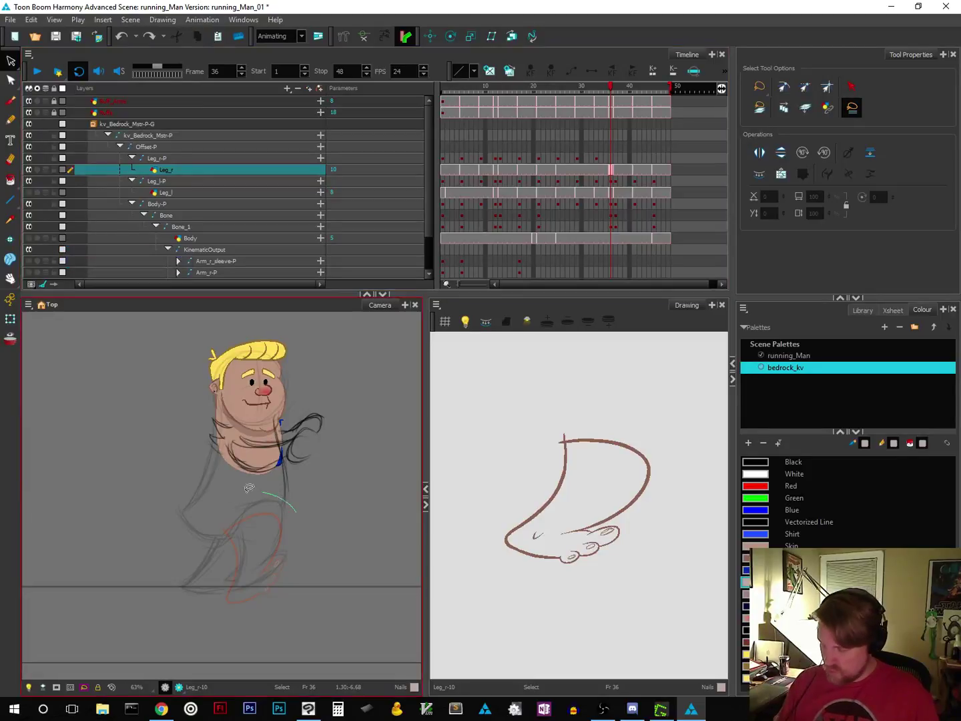
mouse_move(248, 488)
mouse_down()
mouse_move(283, 620)
mouse_move(328, 531)
mouse_up()
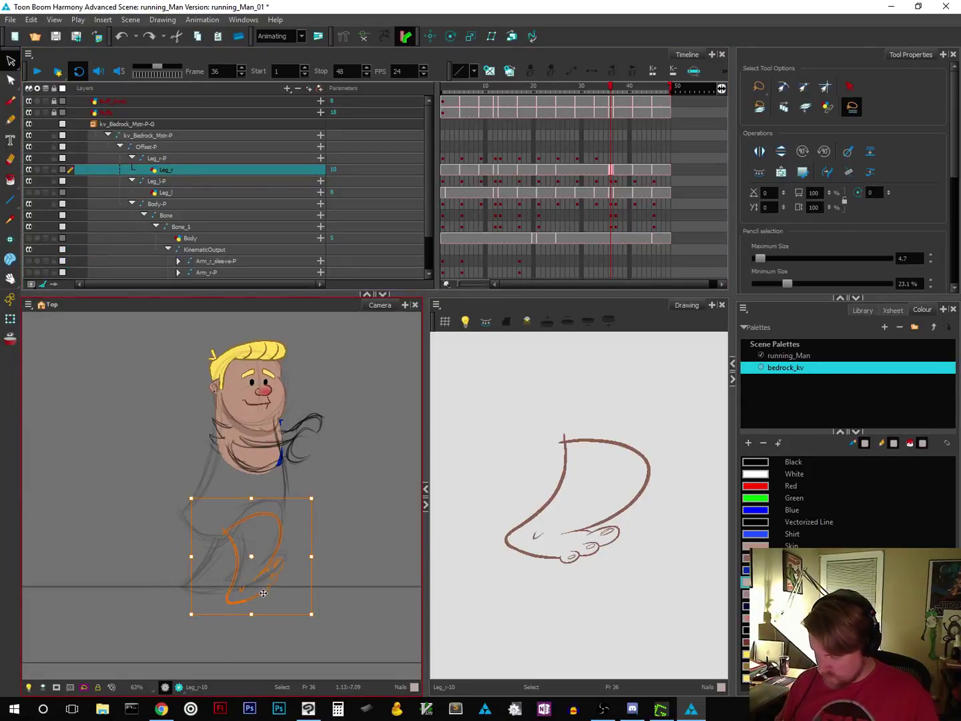
drag(258, 596, 262, 585)
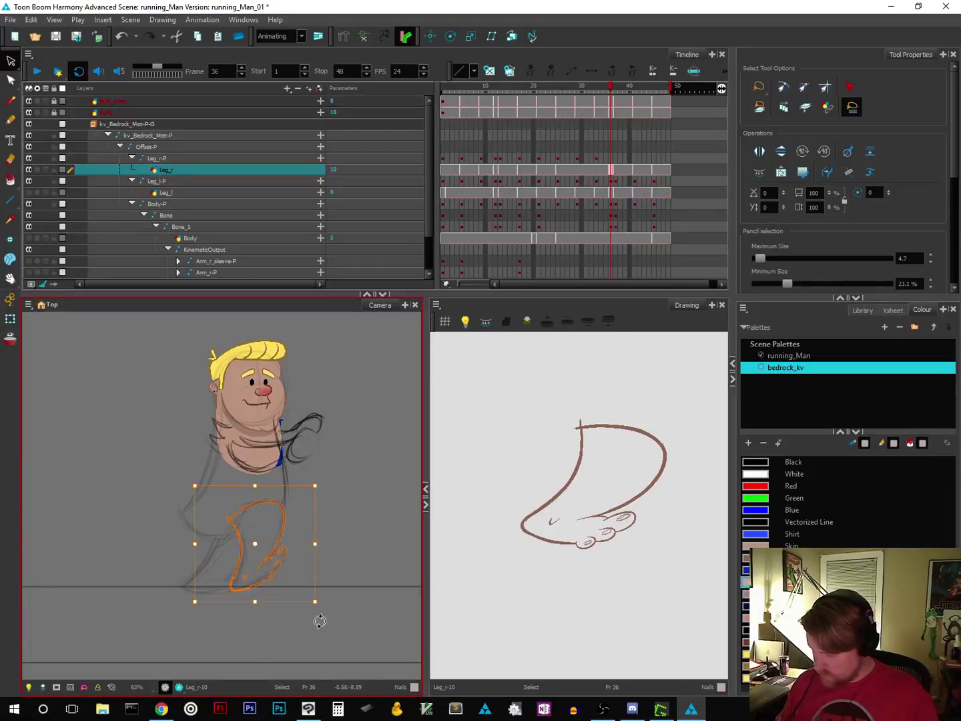
click(369, 632)
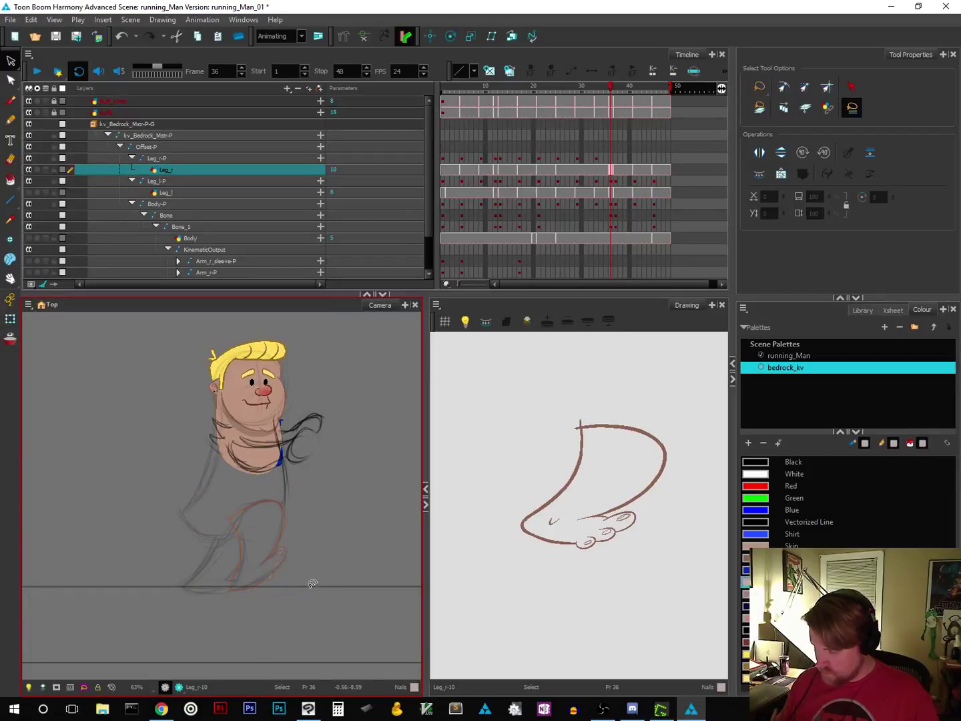
Step: Move Leg_r's drawing pivot up onto the leg's top line at frame 36
click(11, 239)
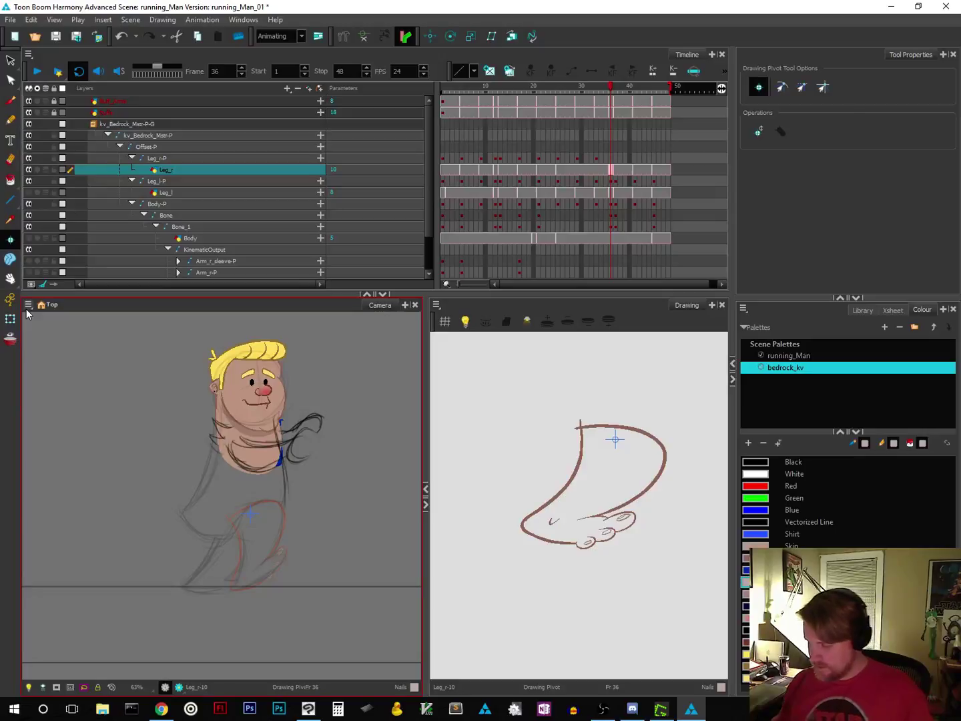
click(618, 440)
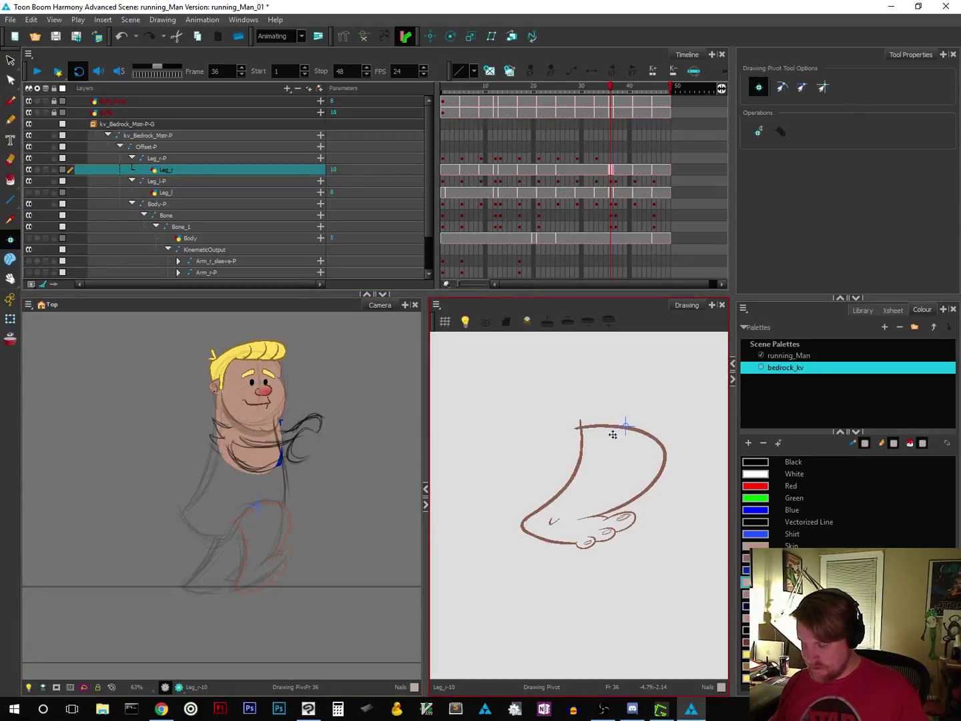
click(11, 61)
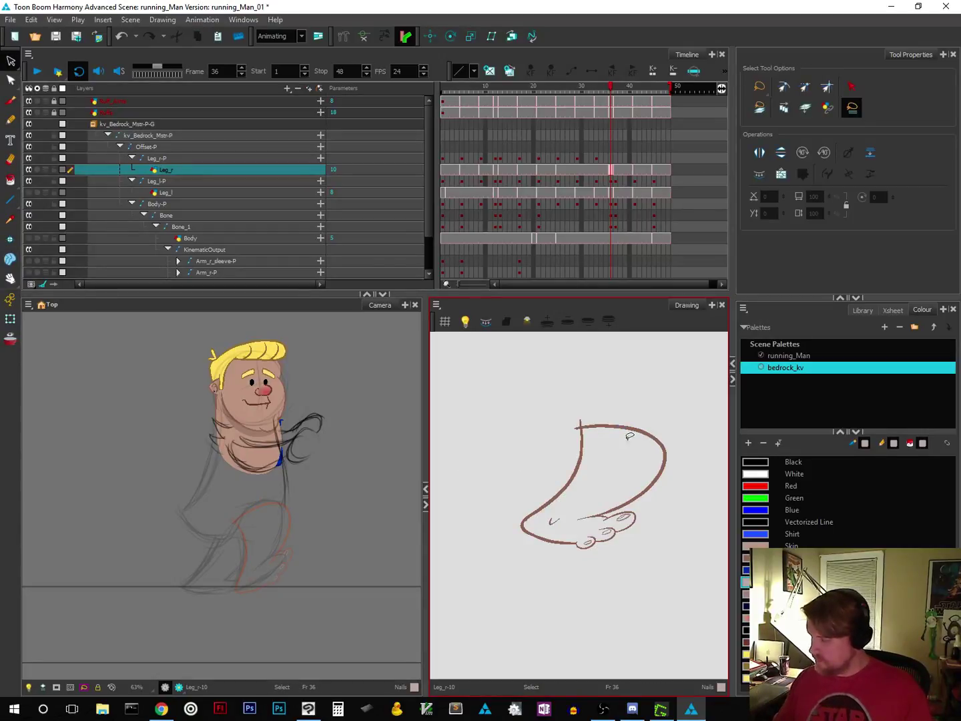
Step: Select all Leg_r line strokes at frame 36 and rotate them slightly to match the rough leg sketch
mouse_move(314, 558)
mouse_down()
mouse_move(325, 523)
mouse_move(268, 481)
mouse_move(180, 604)
mouse_up()
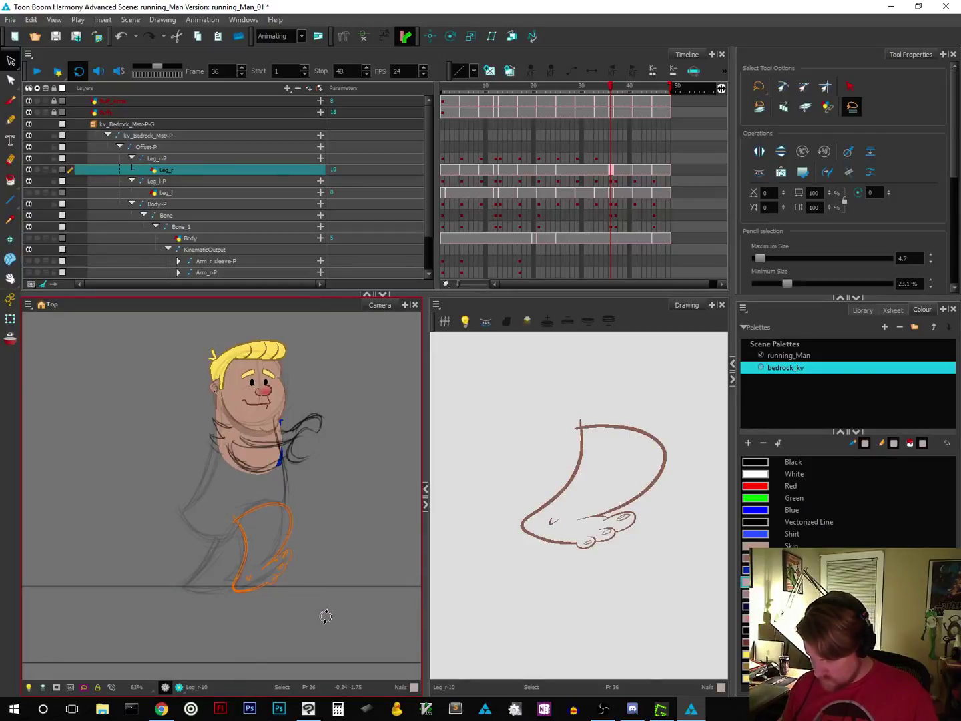
drag(274, 561, 271, 560)
click(280, 629)
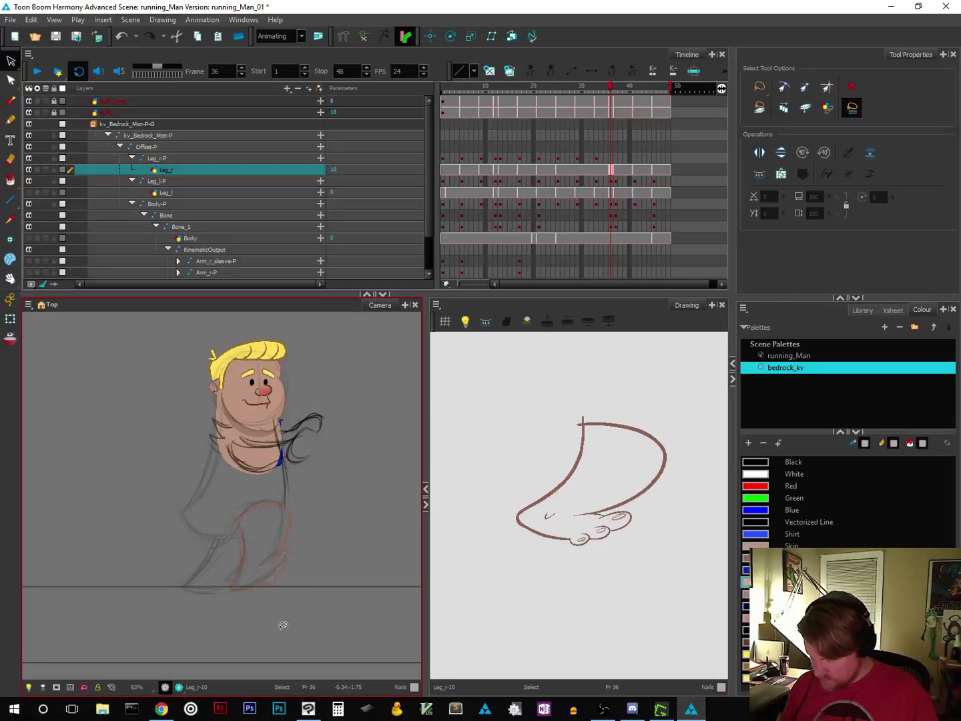
mouse_move(611, 95)
mouse_down()
mouse_move(547, 105)
mouse_move(519, 120)
mouse_move(610, 105)
mouse_up()
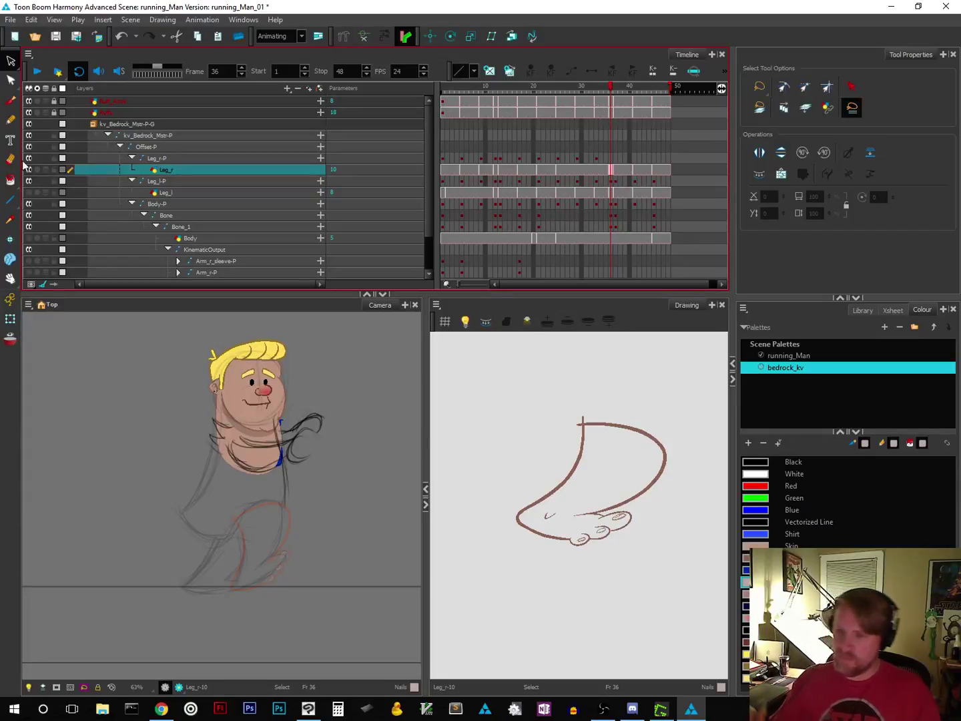
Step: Thicken Leg_r's line from the top of the foot up along the calf with a Skin_Line brush stroke, using Brush 3
click(12, 102)
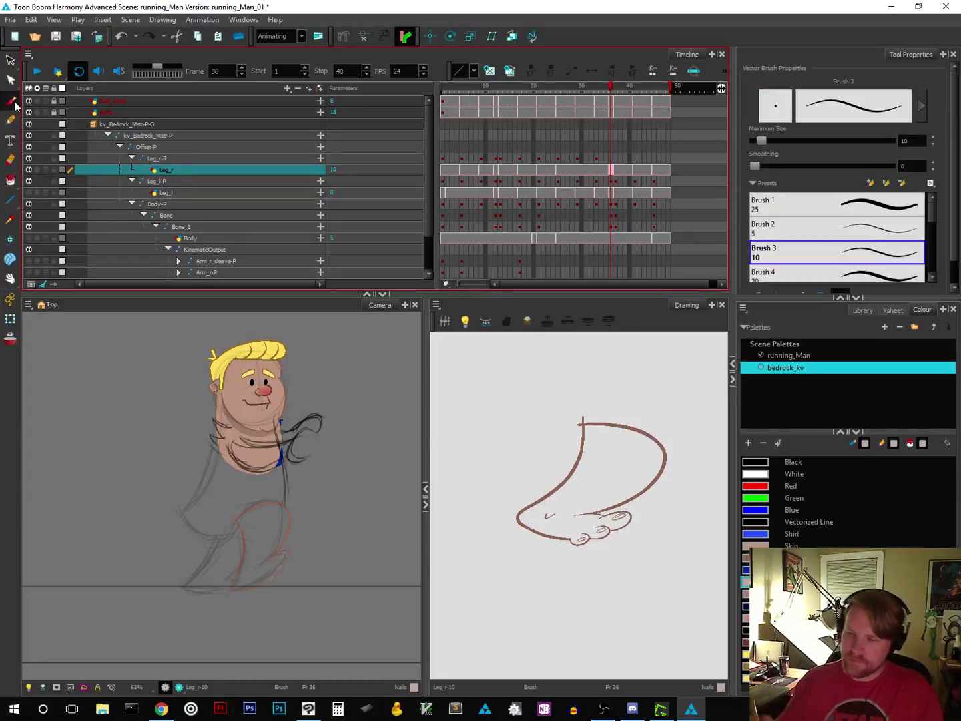
scroll(628, 538, up, 5)
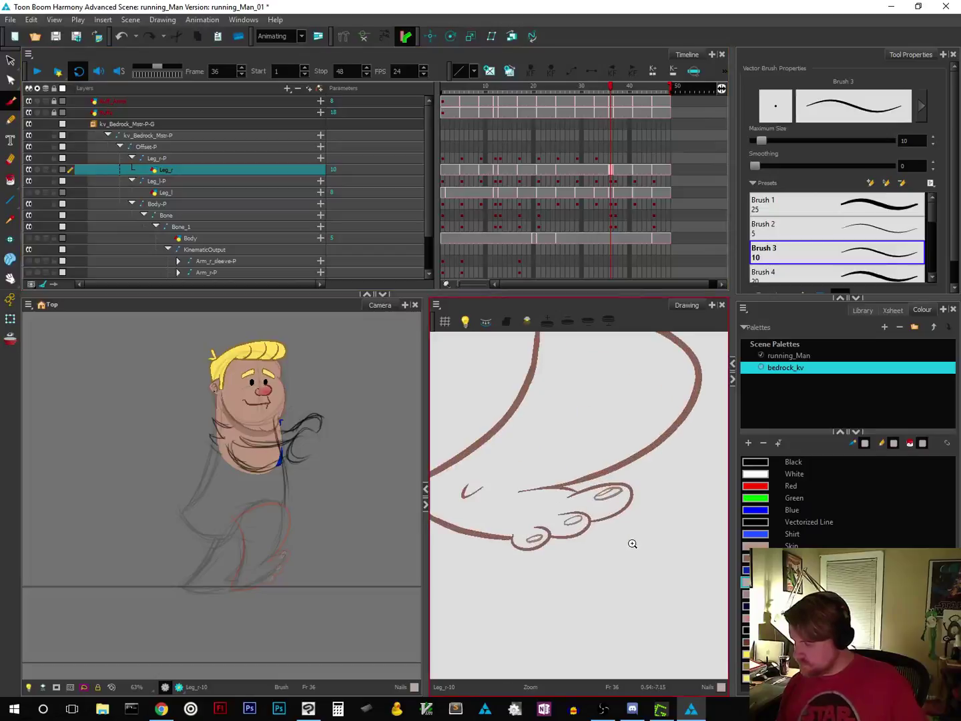
drag(618, 534, 650, 563)
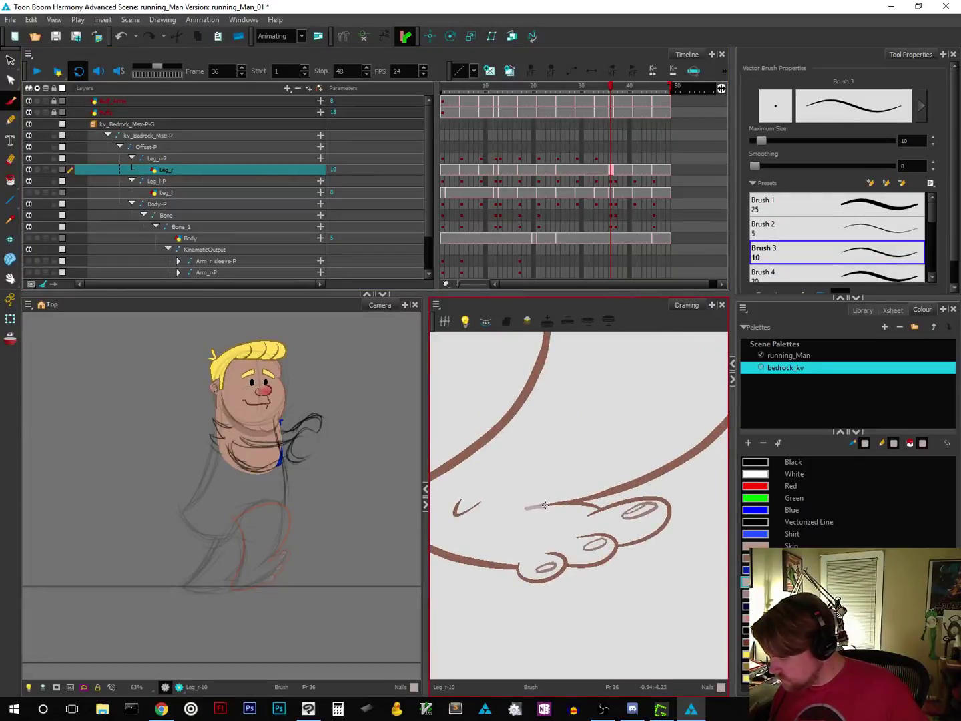
drag(554, 501, 604, 496)
click(751, 558)
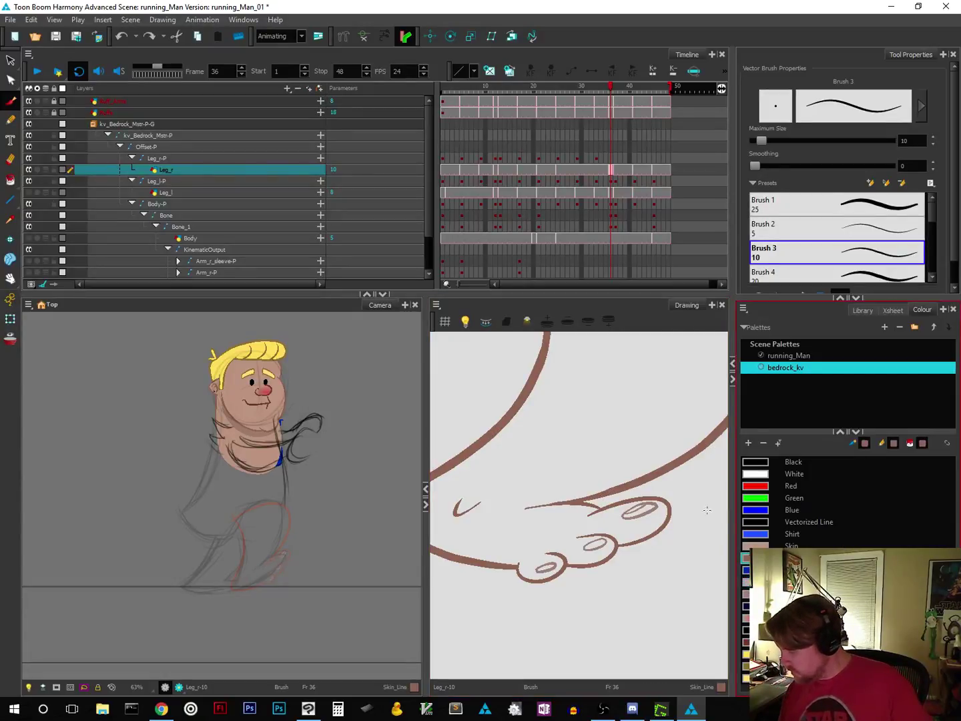
mouse_move(526, 508)
mouse_down()
mouse_move(630, 483)
mouse_move(690, 454)
mouse_up()
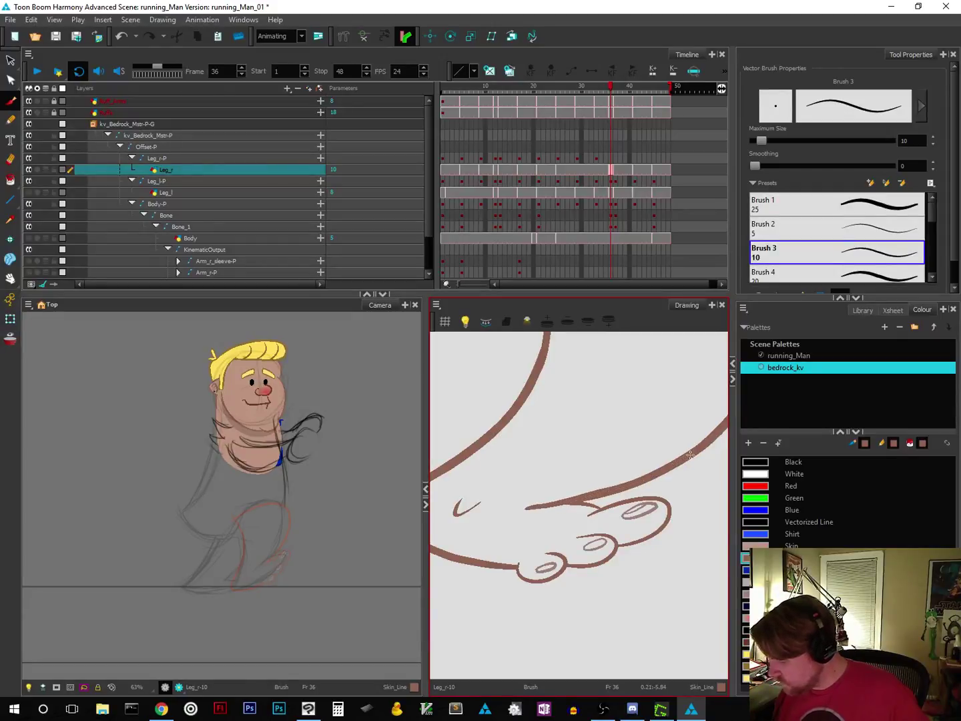
Step: Create colour art from all of Leg_r's line strokes at frame 36 and switch the drawing to its colour art
scroll(561, 543, down, 4)
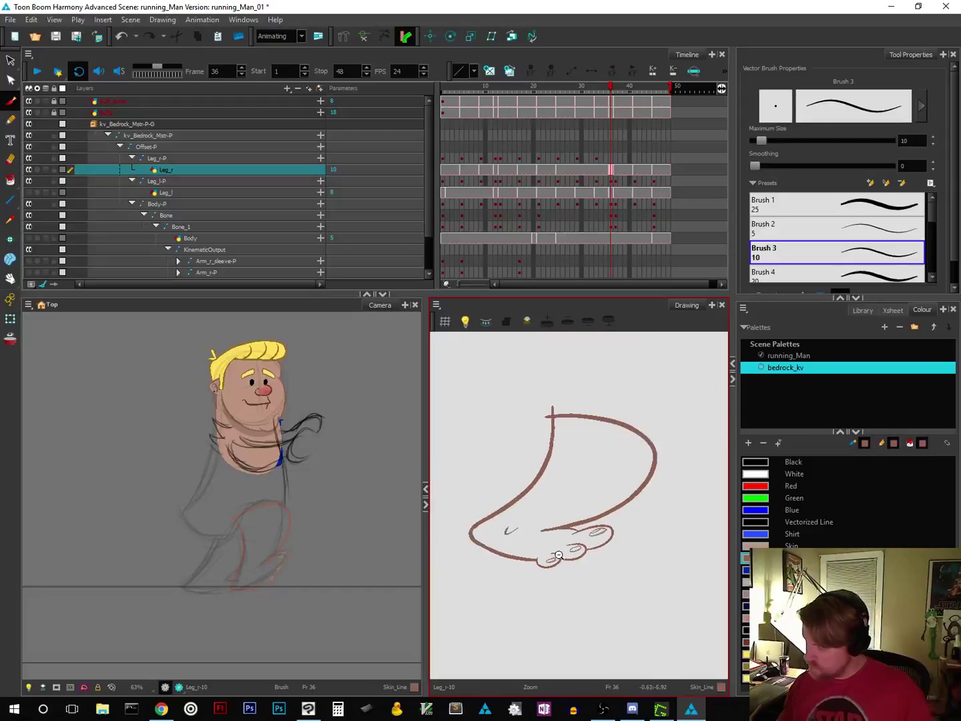
key(alt+s)
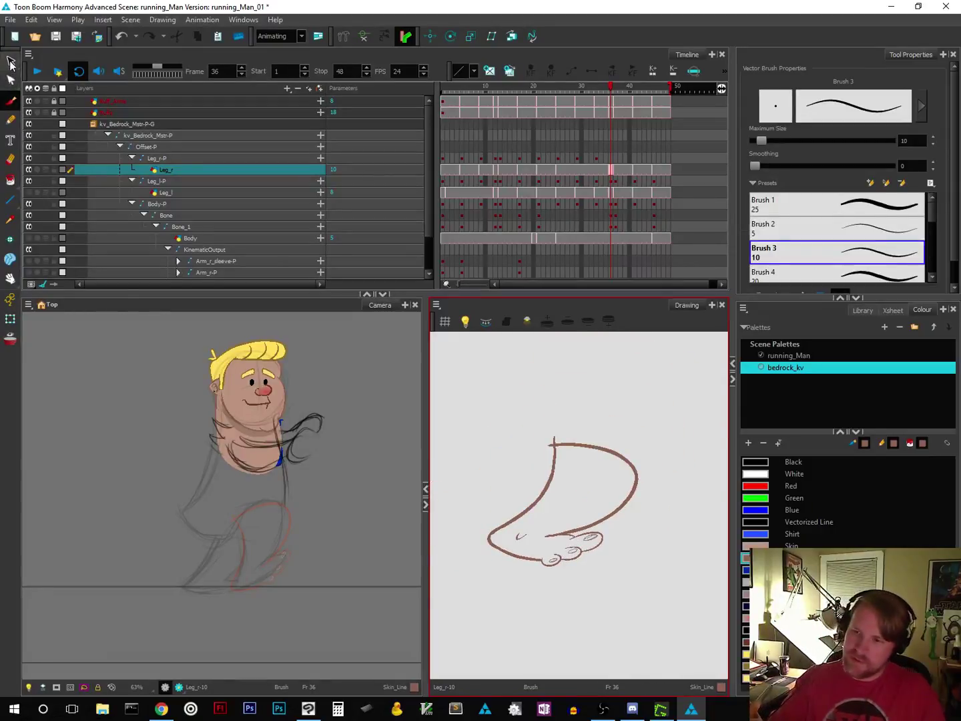
mouse_move(593, 405)
mouse_down()
mouse_move(494, 575)
mouse_move(652, 542)
mouse_move(607, 414)
mouse_up()
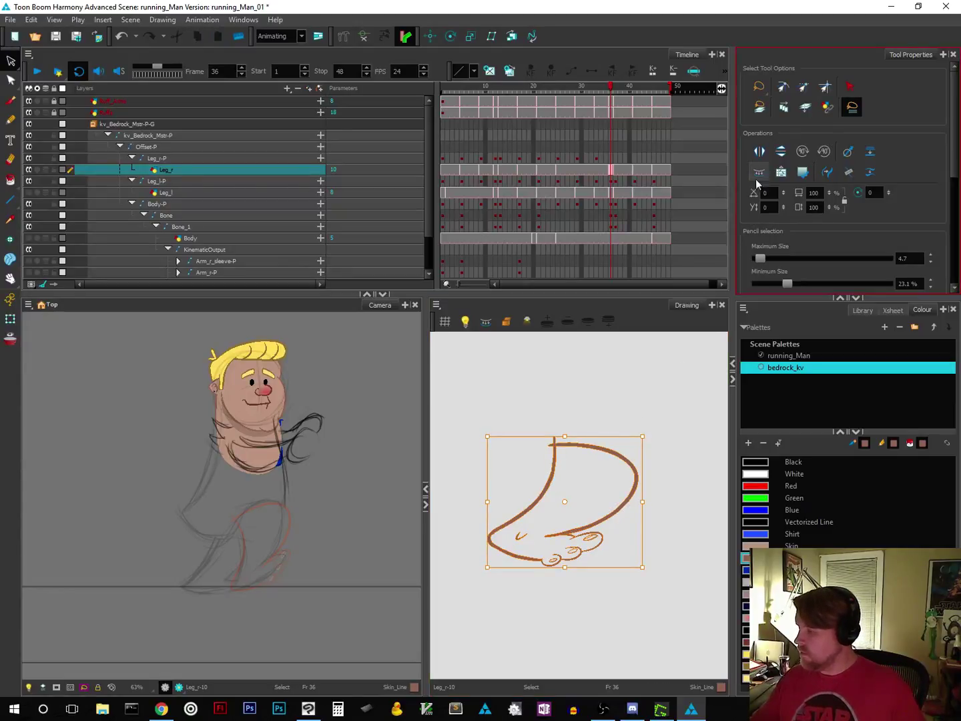
right_click(687, 466)
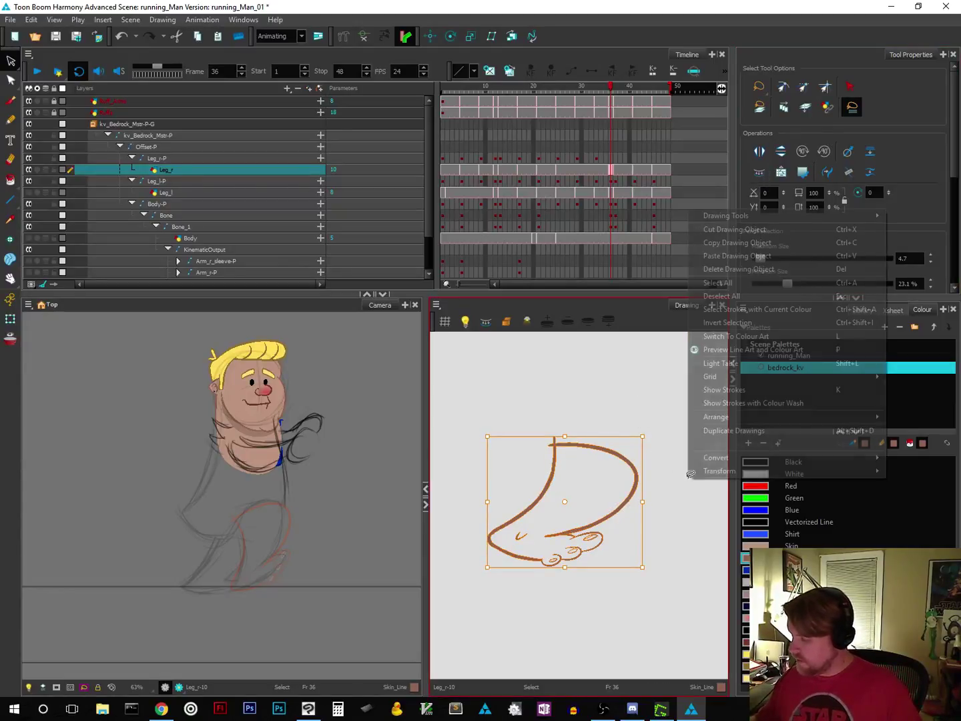
click(705, 335)
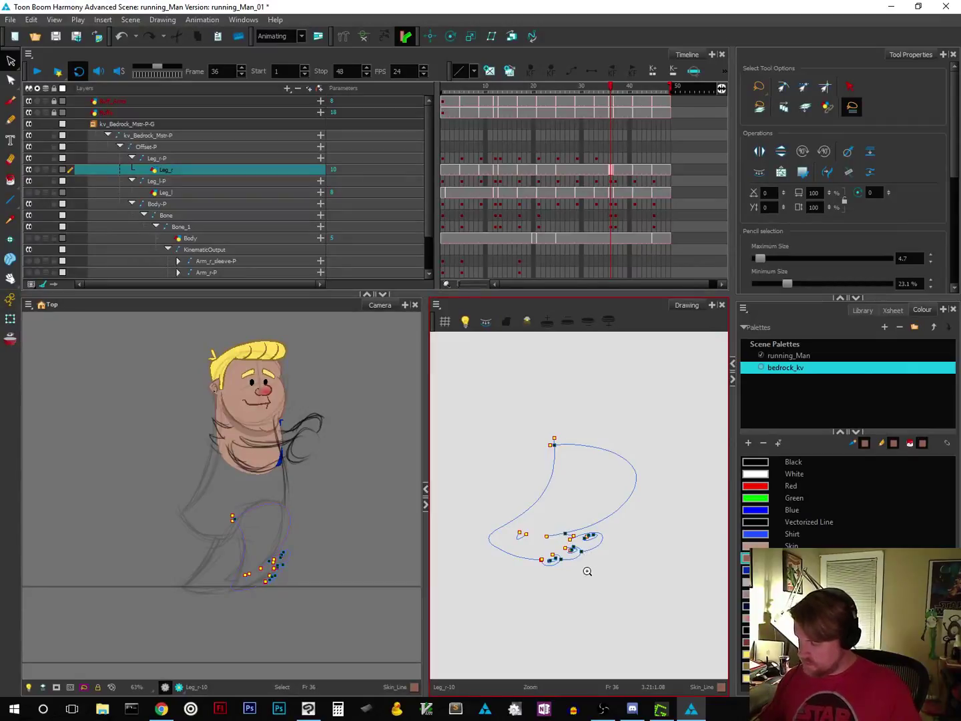
Step: Close the contour gaps in Leg_r's colour art by extending the foot's top line to the big toe and the sole line to the smallest toe
scroll(585, 568, up, 5)
drag(573, 536, 619, 585)
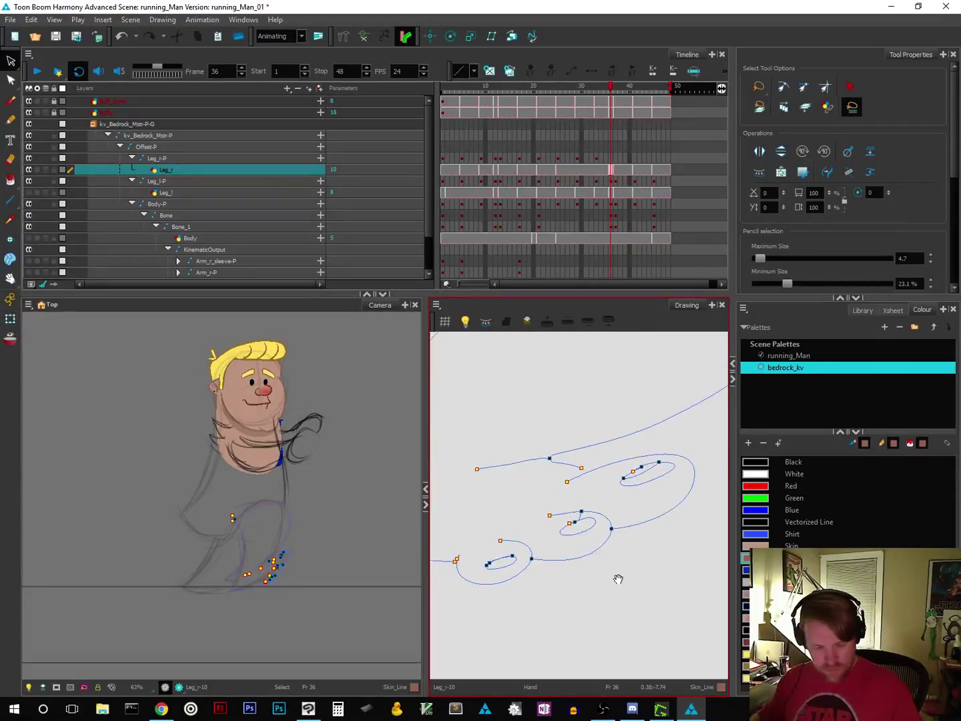
key(alt+q)
click(583, 471)
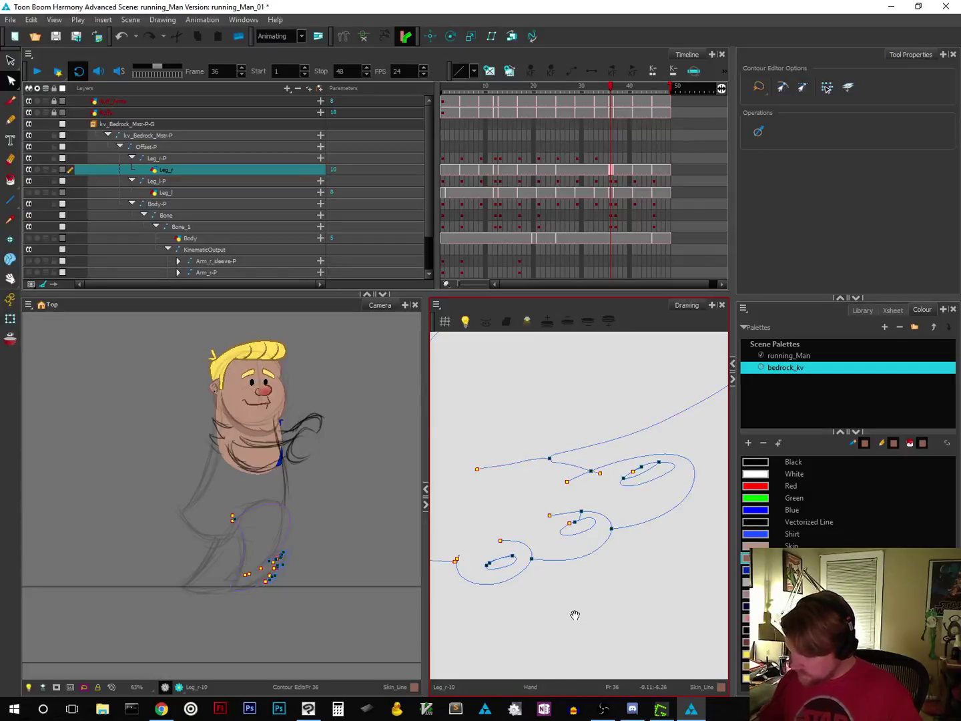
drag(501, 592, 559, 536)
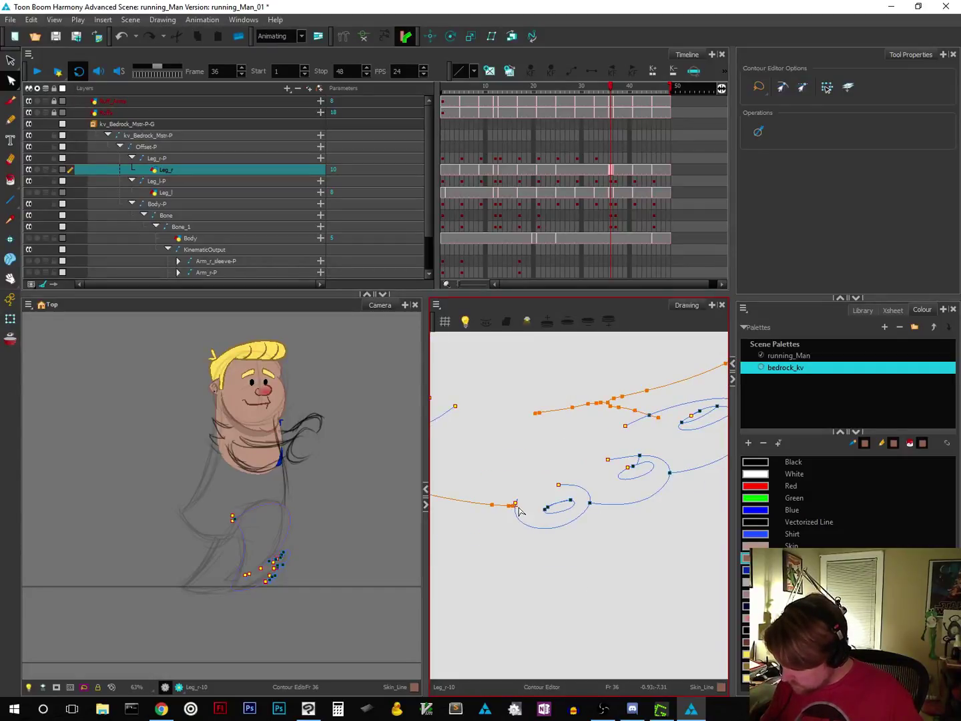
click(554, 585)
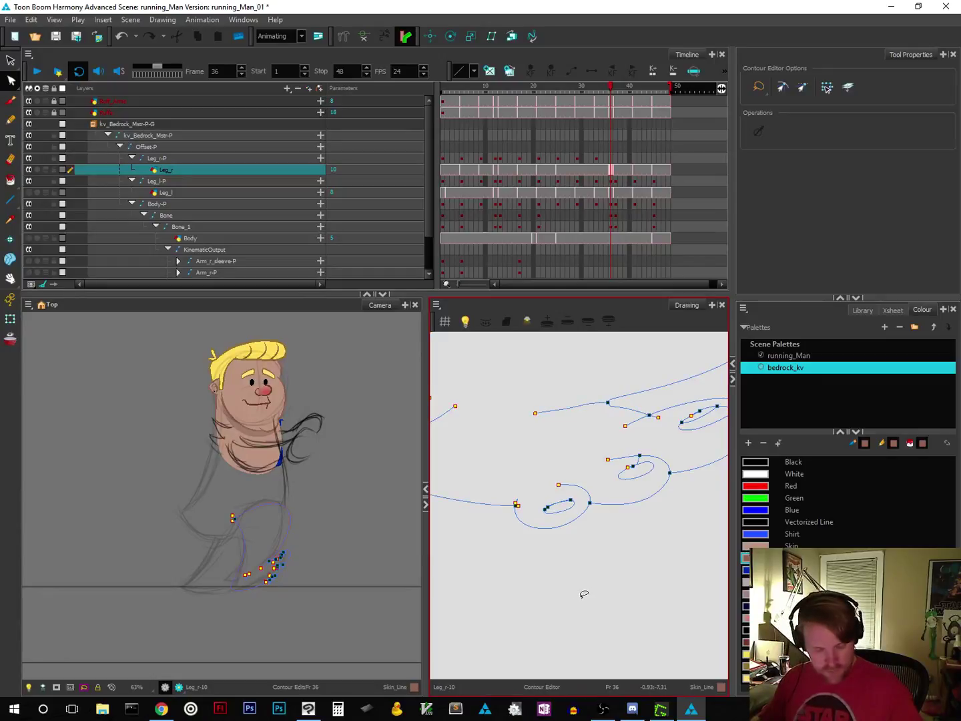
scroll(583, 592, down, 6)
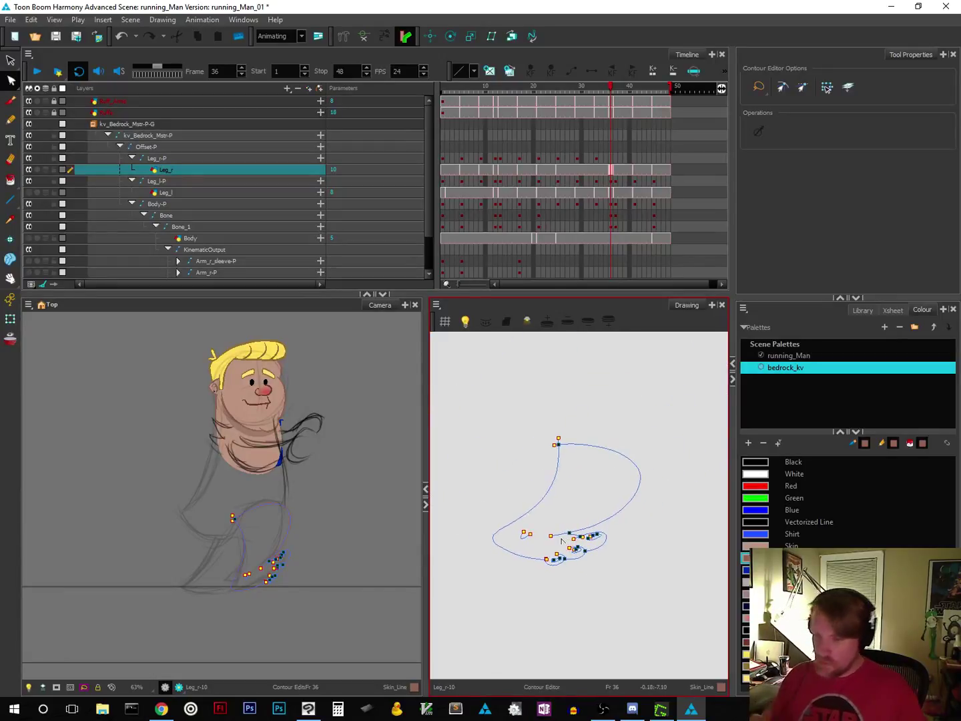
Step: Fill Leg_r's colour art at frame 36 with the Skin colour, including the leg, toes and all three toenails
click(10, 182)
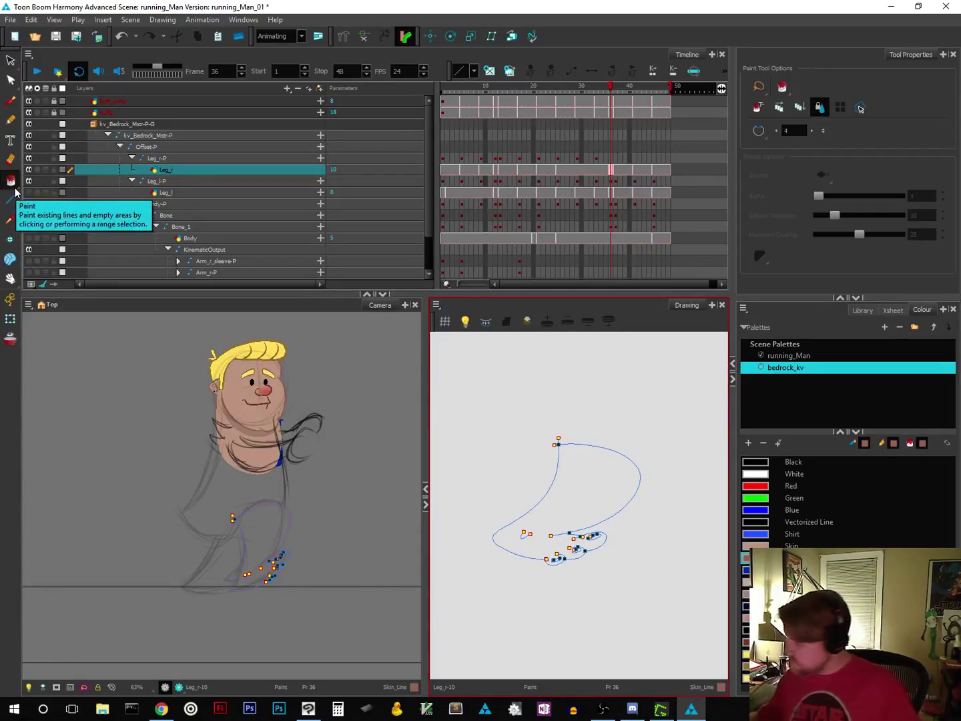
click(791, 545)
click(598, 542)
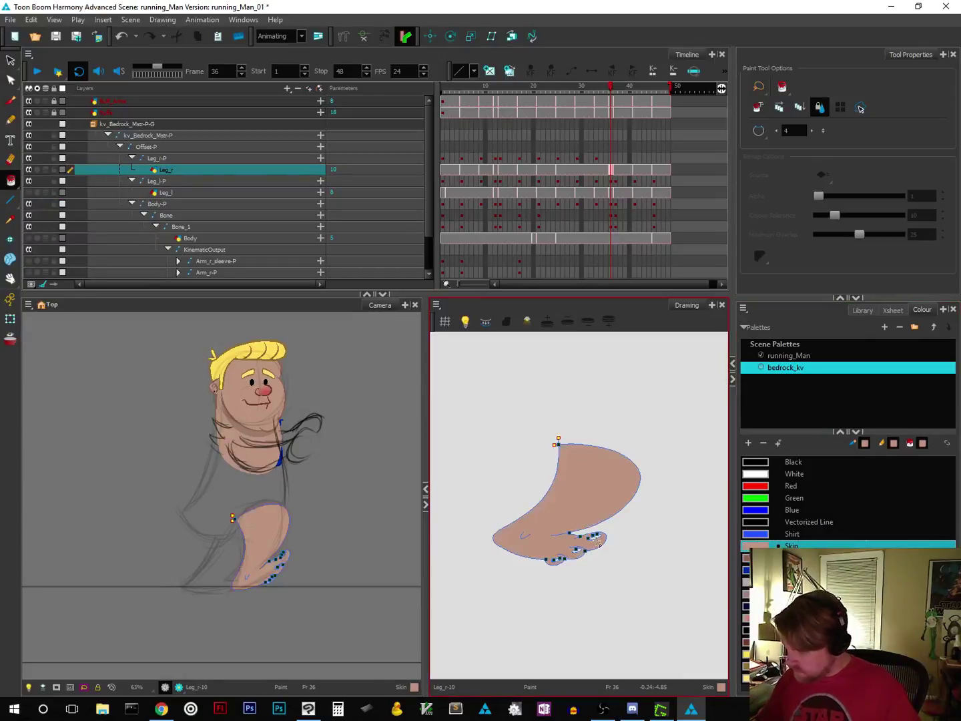
scroll(611, 568, up, 4)
scroll(613, 549, up, 2)
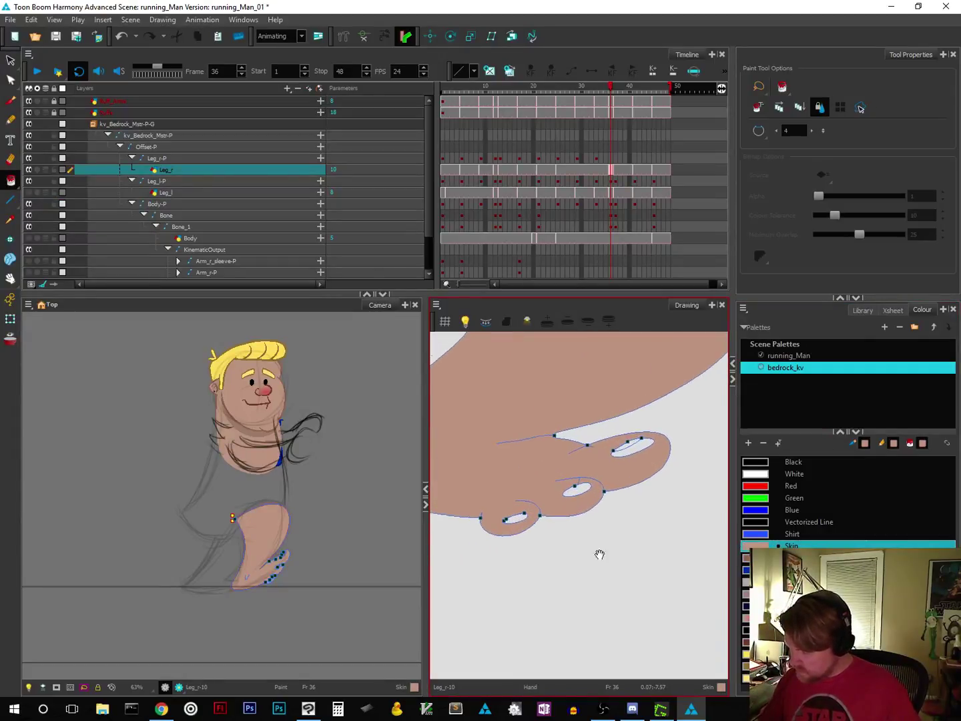
click(601, 500)
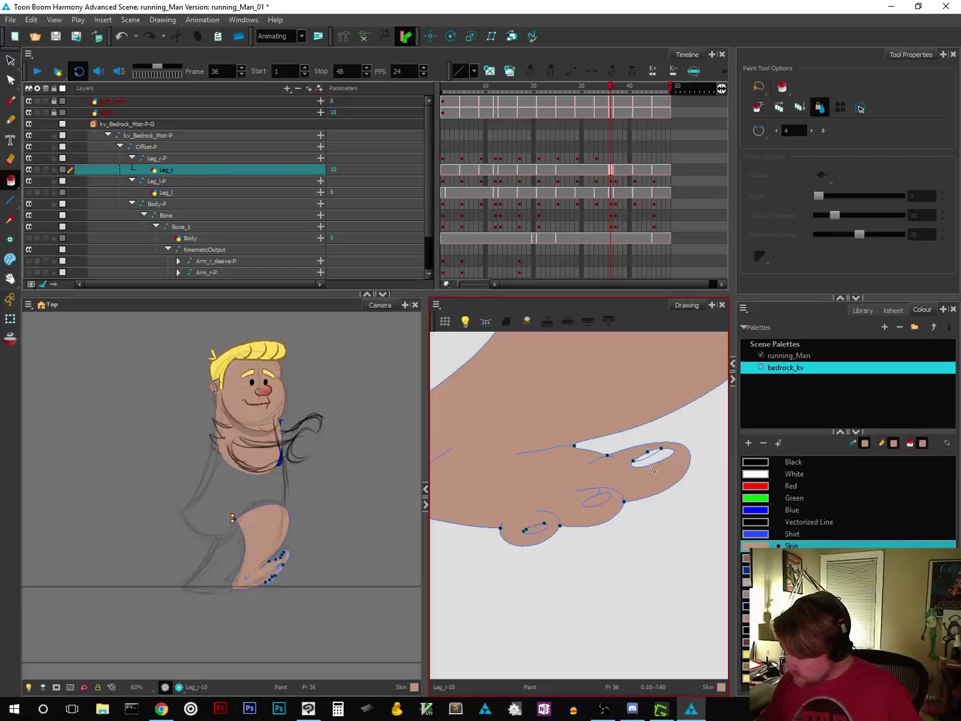
click(650, 456)
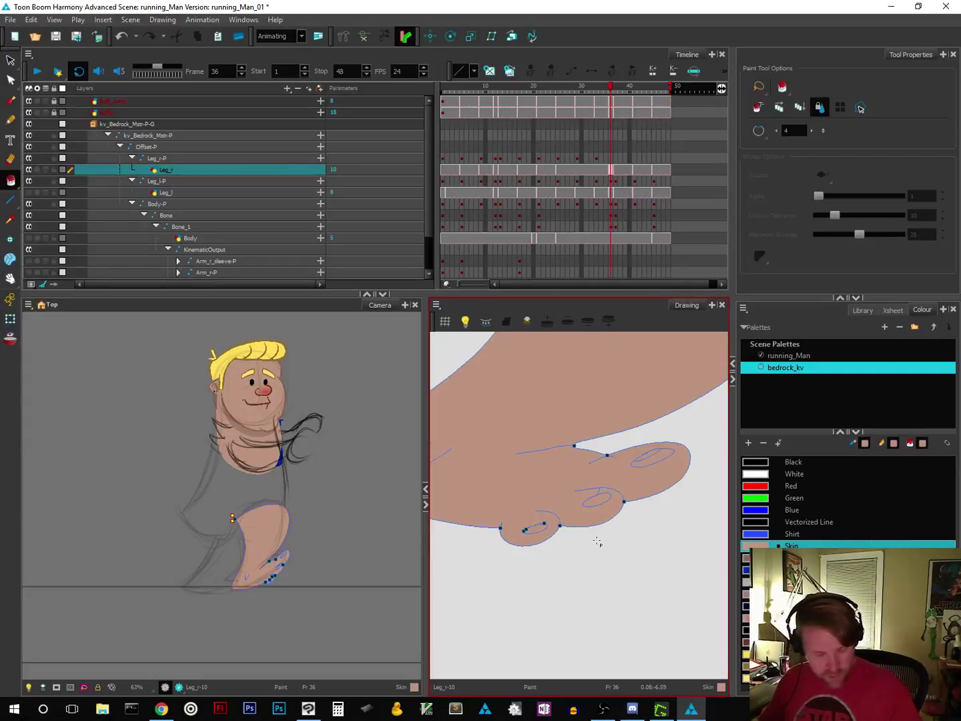
scroll(596, 547, down, 4)
scroll(596, 571, down, 3)
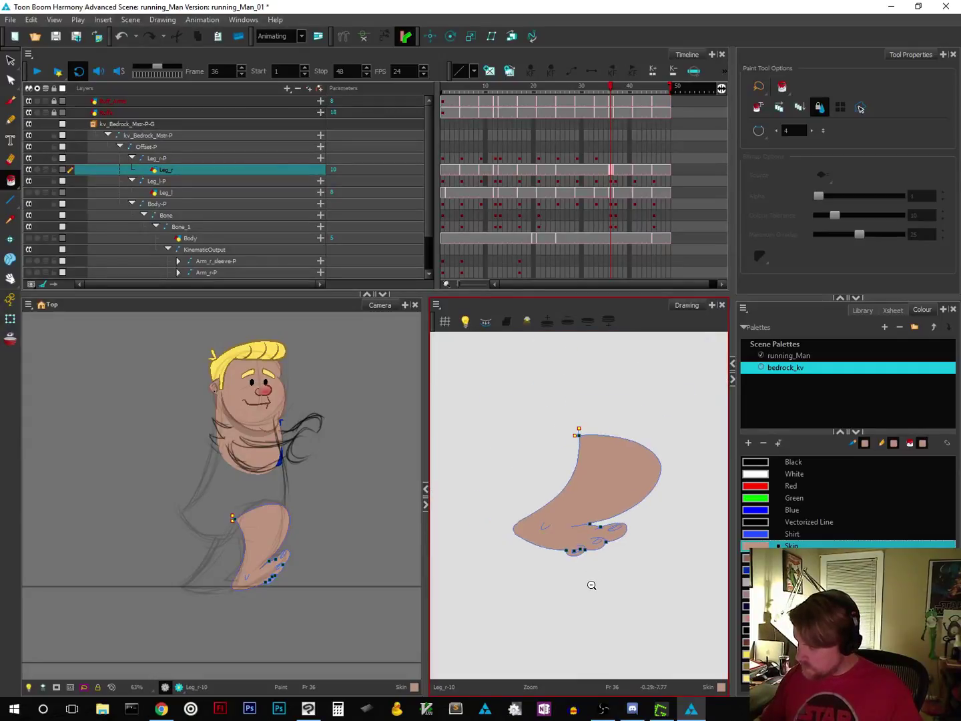
scroll(577, 580, down, 2)
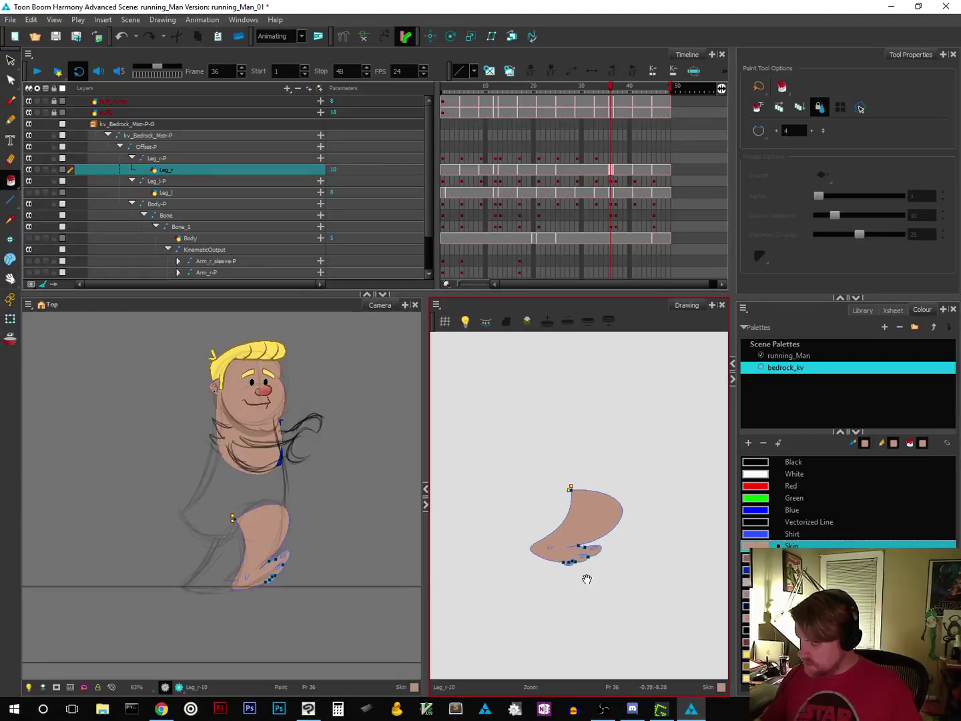
Step: Turn on the visibility of the Body layer and save the scene
right_click(667, 490)
click(691, 343)
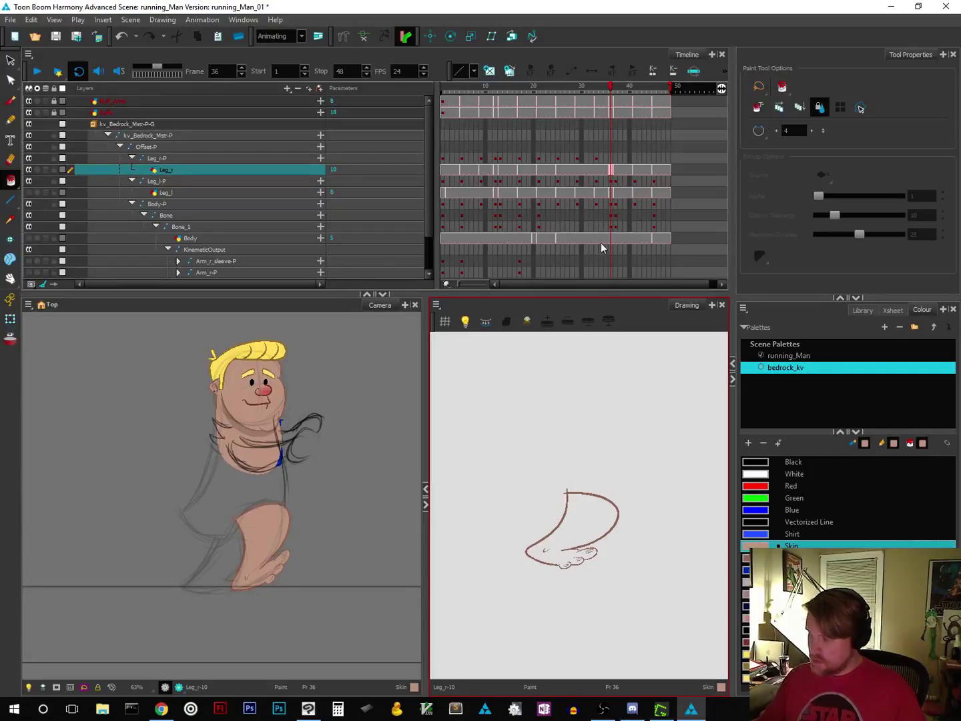
mouse_move(611, 93)
mouse_down()
mouse_move(487, 116)
mouse_move(610, 115)
mouse_up()
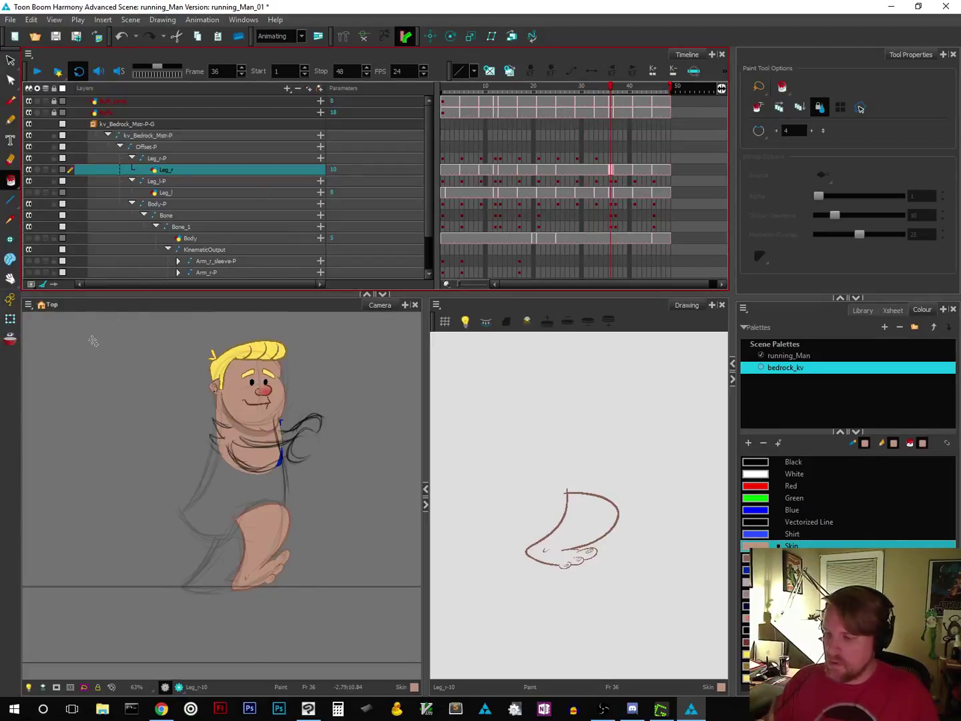
click(29, 239)
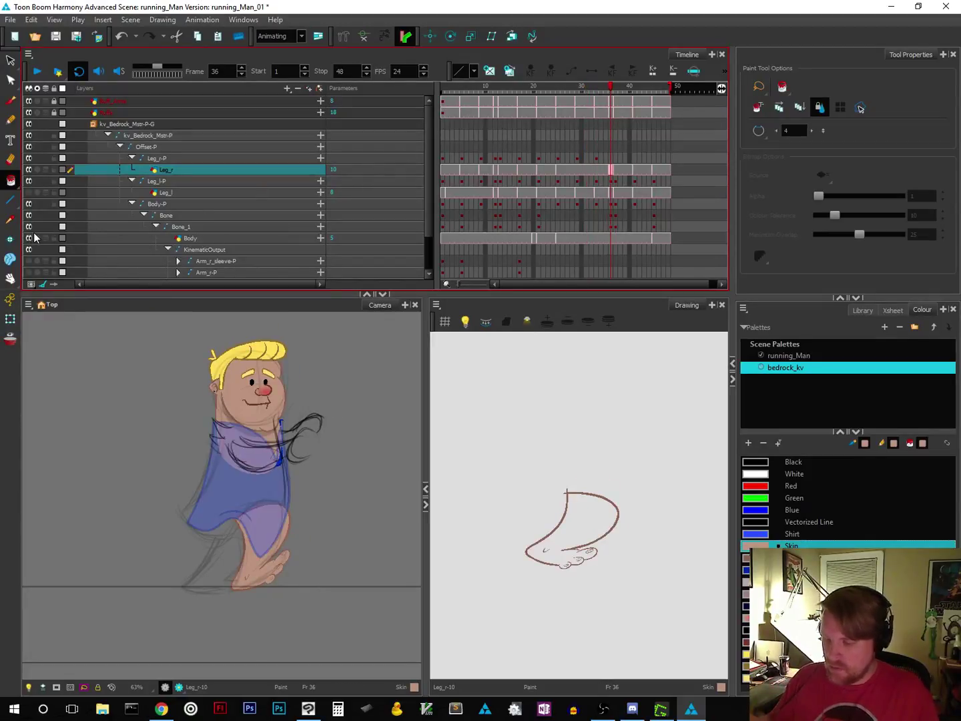
click(57, 38)
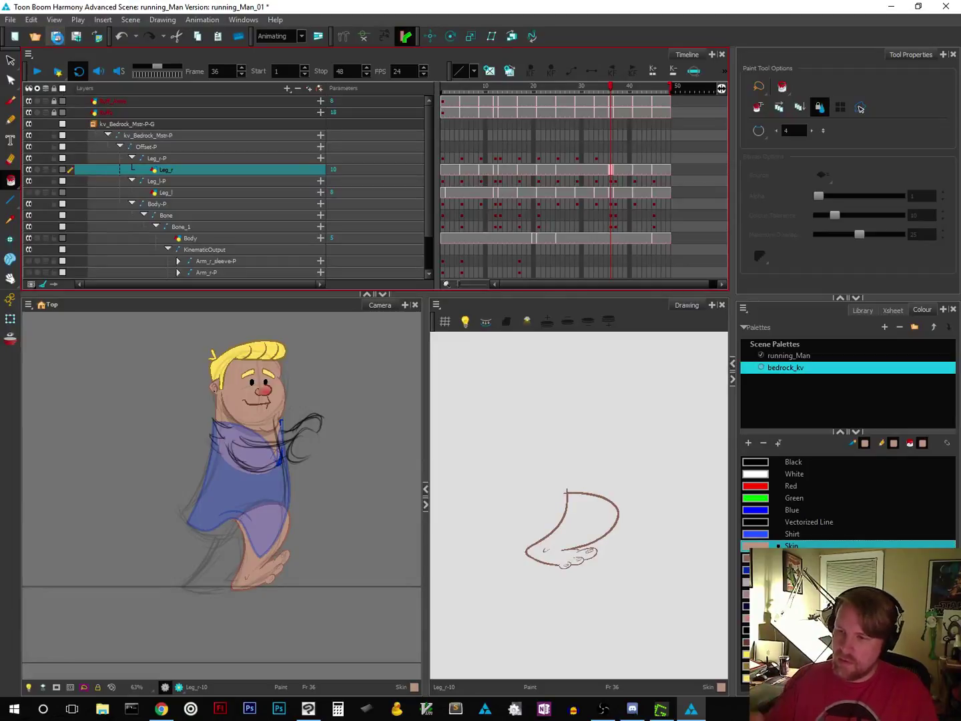
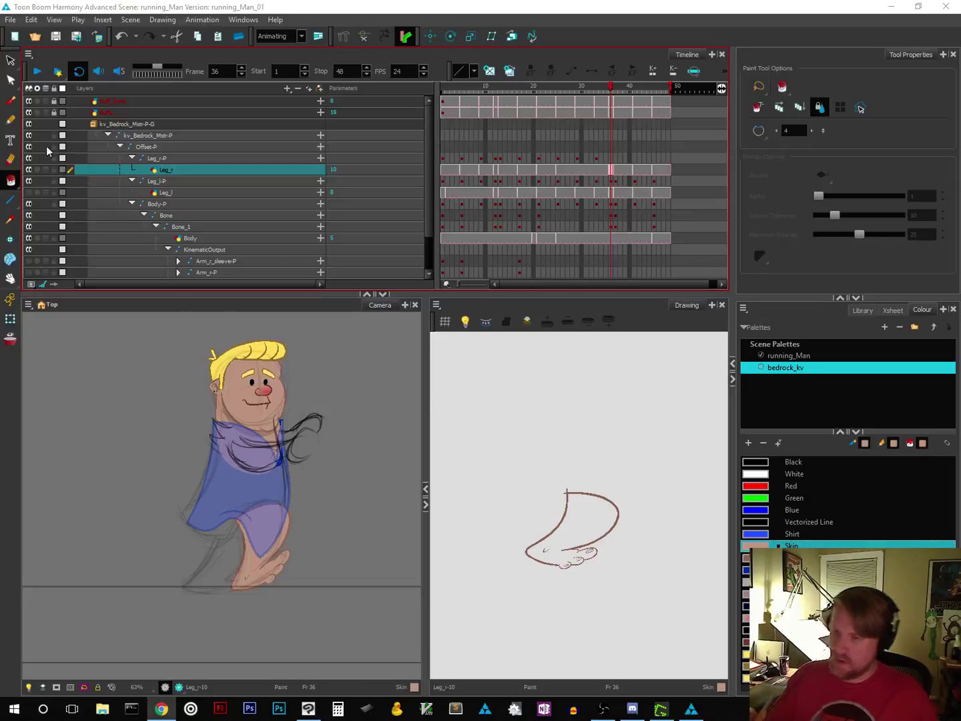
Step: Add a keyframe on the Leg_r-P peg at frame 36
key(alt+s)
click(366, 463)
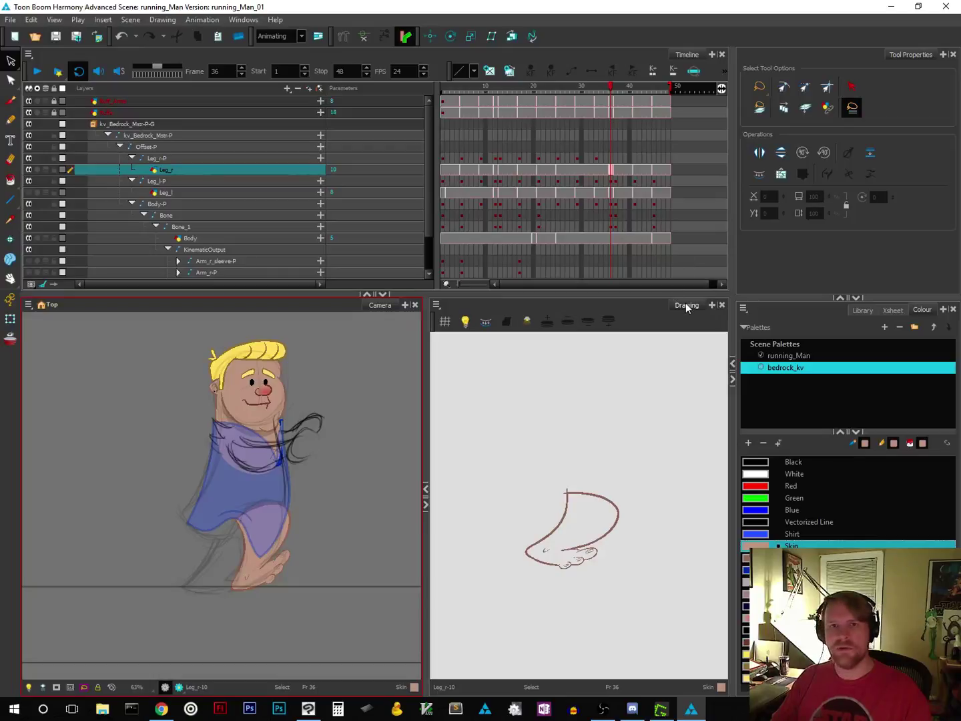
click(615, 90)
click(612, 89)
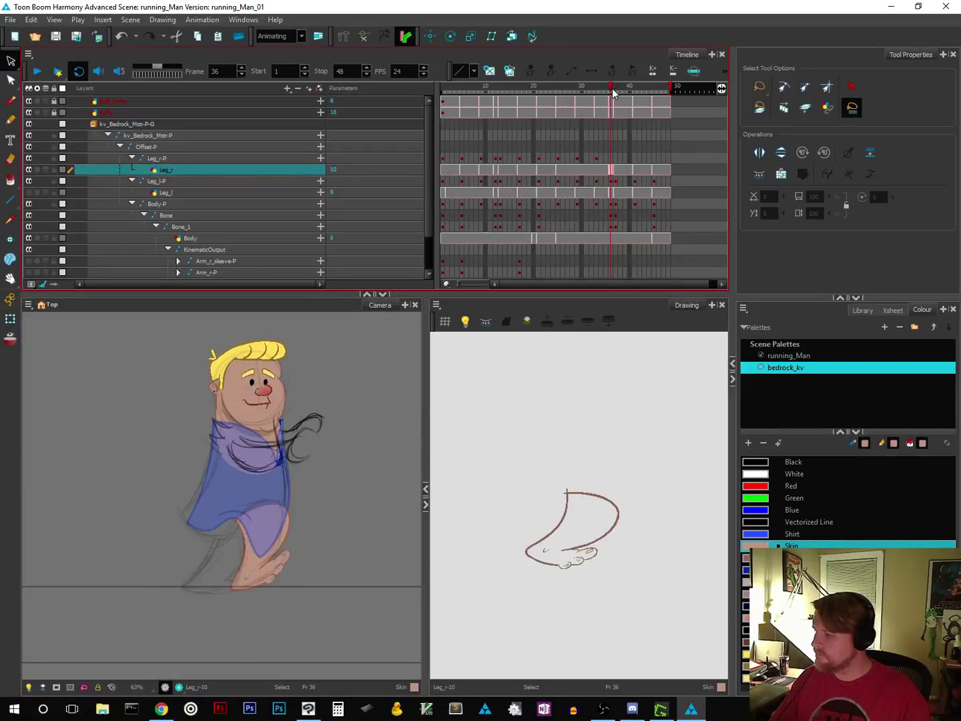
click(610, 157)
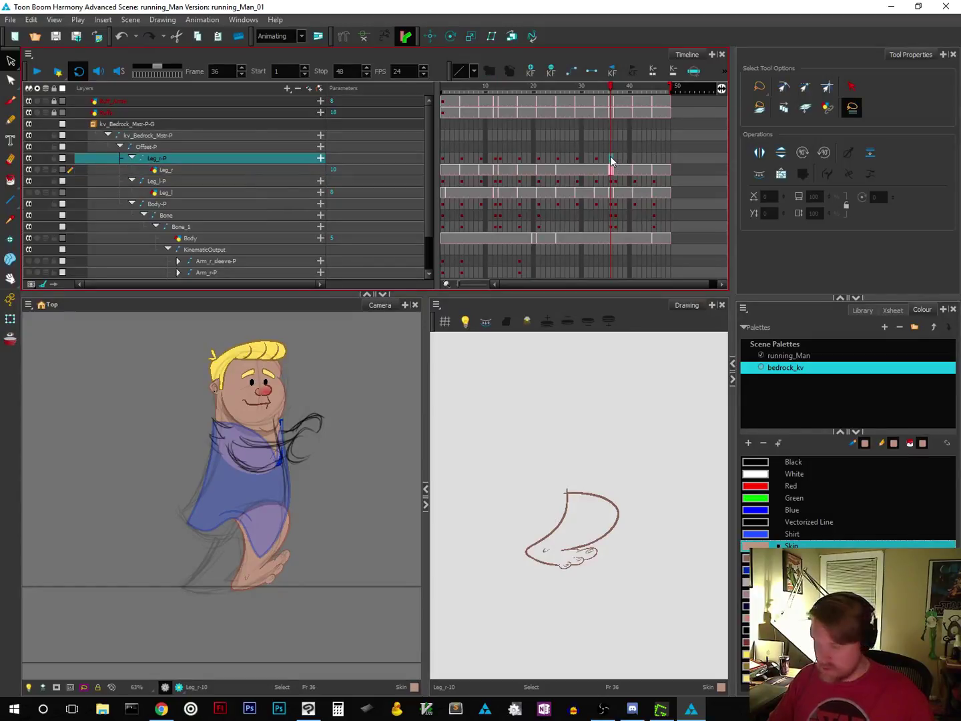
click(608, 90)
click(612, 89)
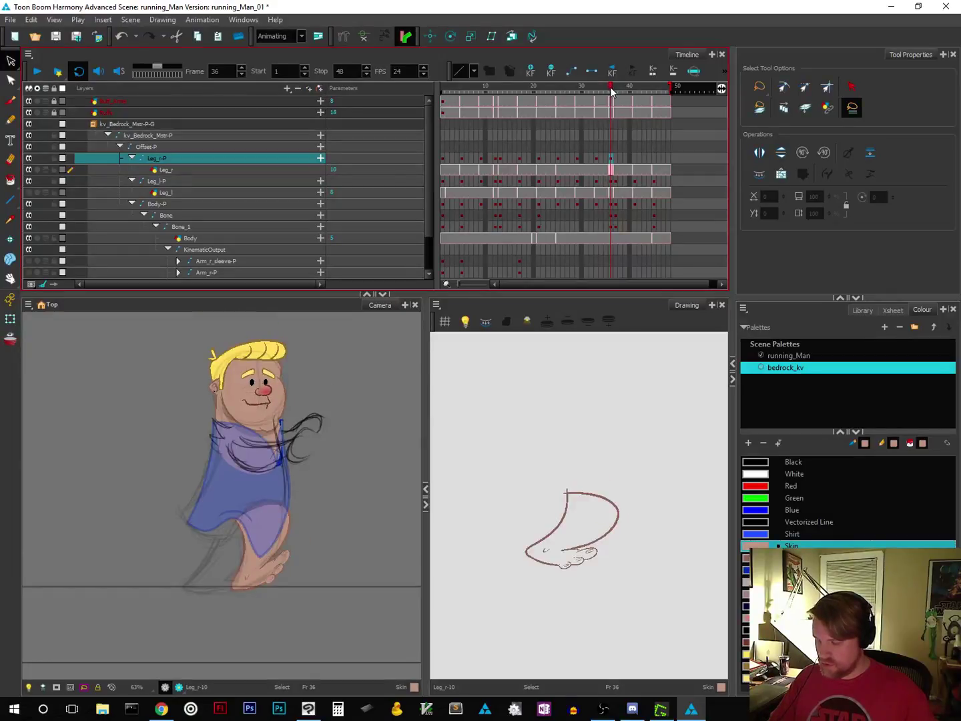
Step: At frame 37, move the entire Leg_r drawing down and back onto the rough sketch of the front leg
click(615, 90)
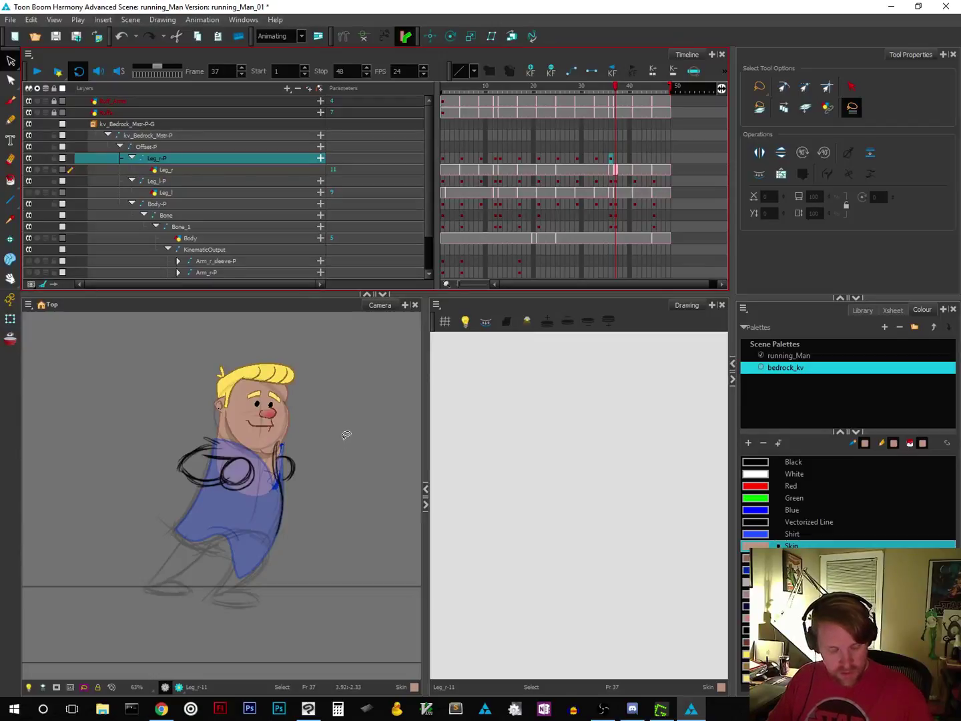
key(ctrl+a)
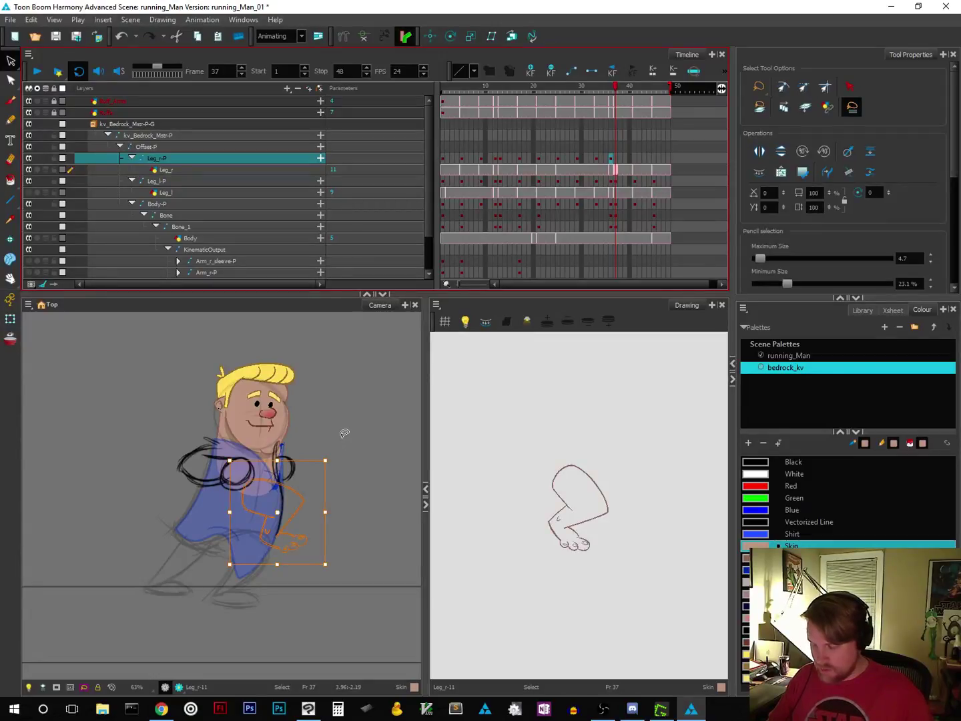
drag(306, 501, 259, 560)
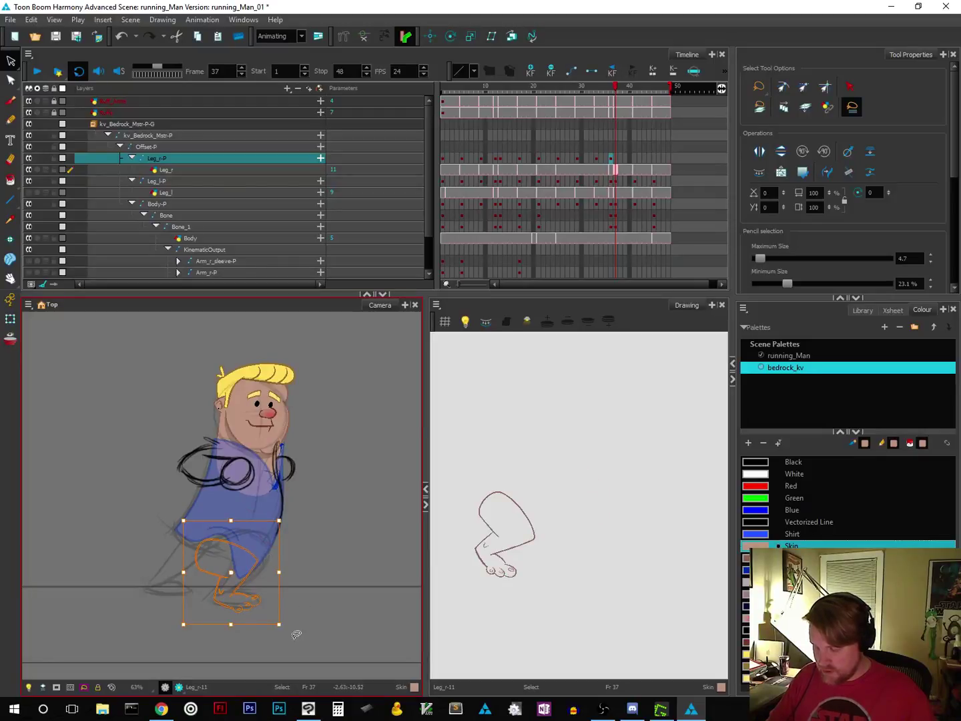
click(164, 520)
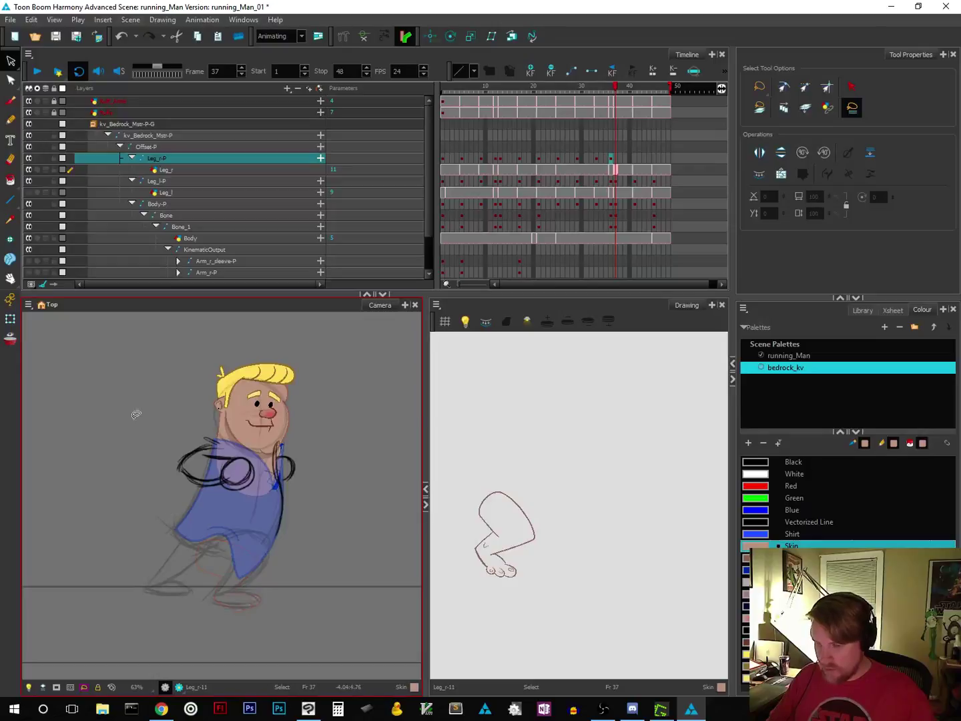
Step: Rotate the Leg_r drawing slightly and nudge it so the foot lines up with the sketched front foot
mouse_move(197, 512)
mouse_down()
mouse_move(152, 590)
mouse_move(281, 626)
mouse_move(278, 540)
mouse_move(193, 511)
mouse_up()
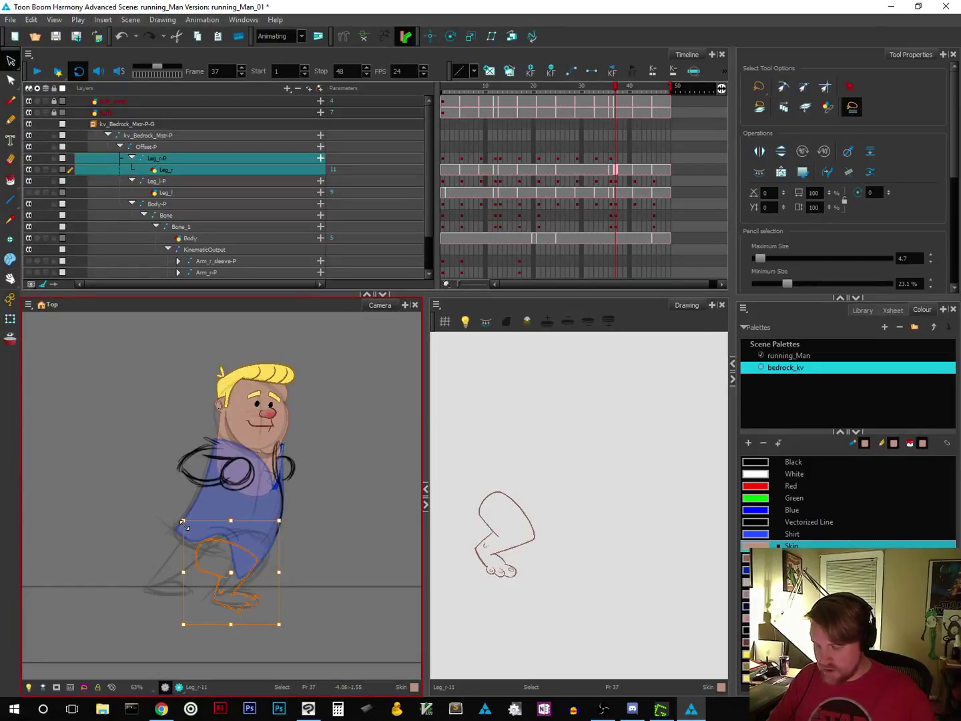
drag(179, 515, 171, 521)
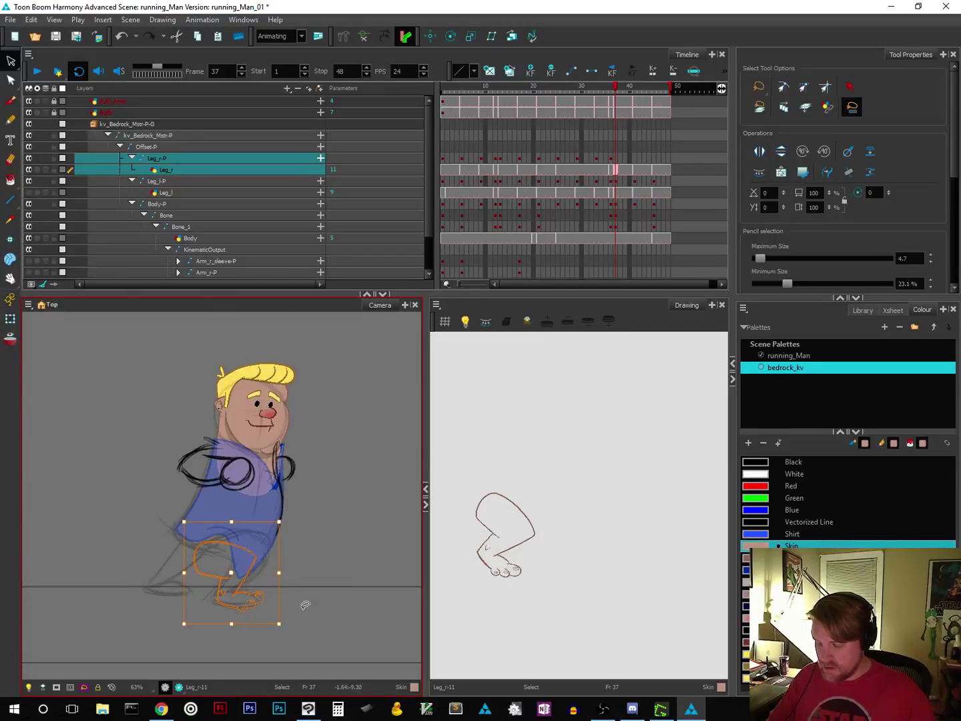
scroll(304, 603, up, 4)
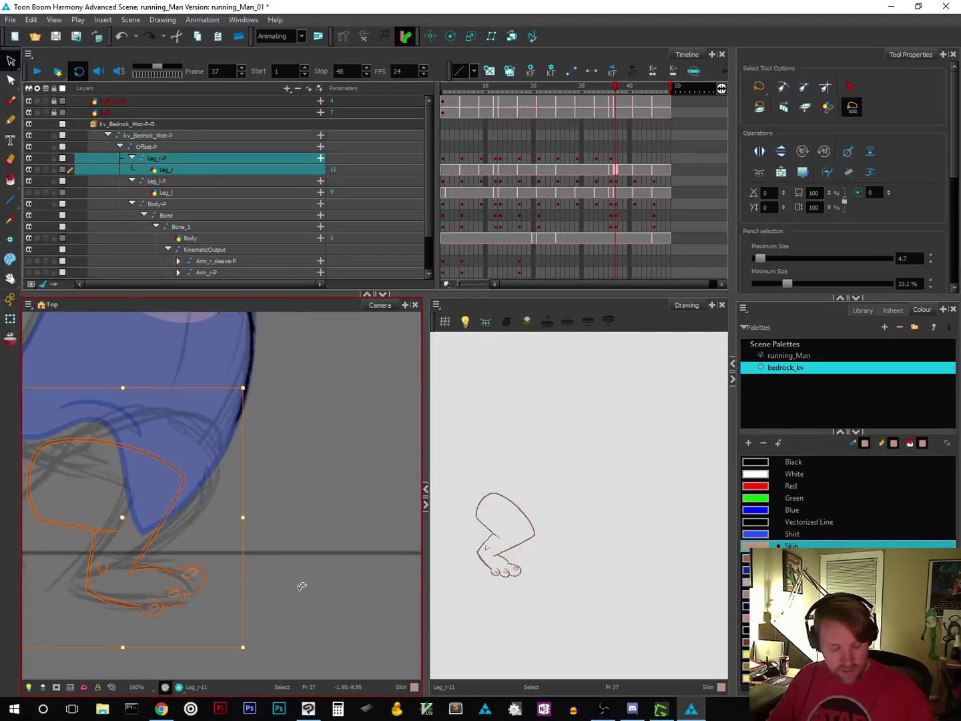
drag(303, 585, 378, 513)
mouse_move(217, 494)
mouse_down()
mouse_move(274, 490)
mouse_move(265, 488)
mouse_up()
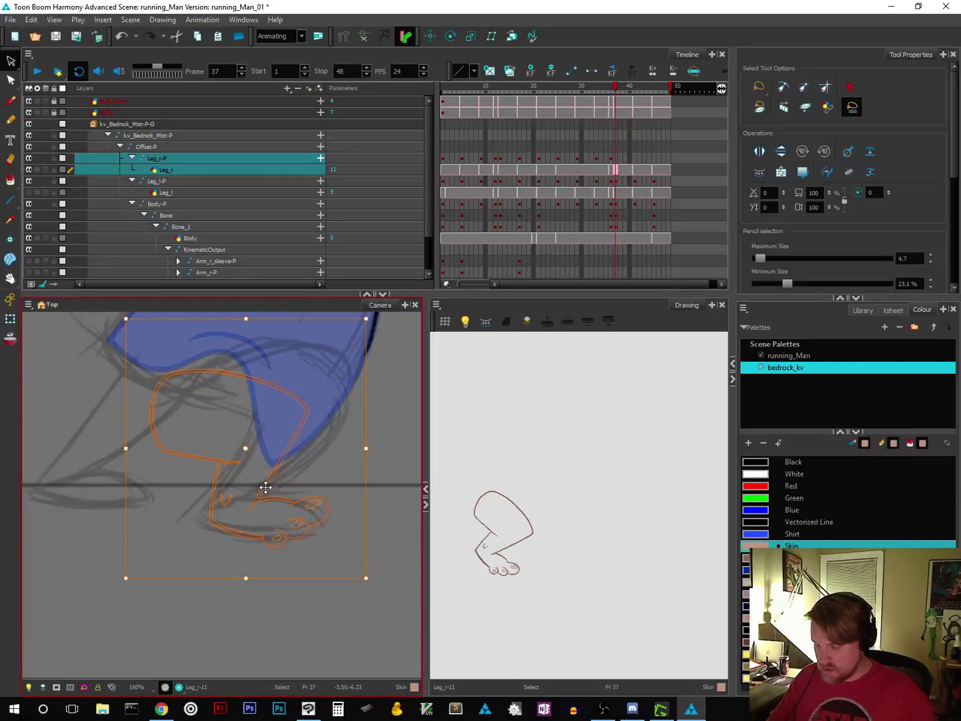
click(295, 620)
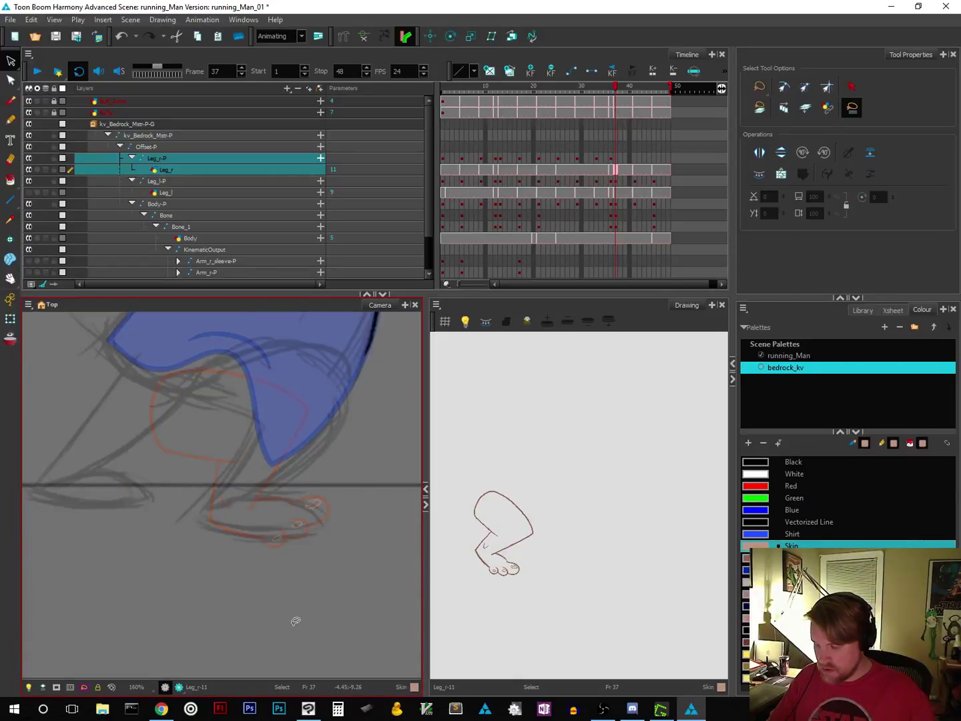
Step: Cut away and delete the thigh and shin lines above the foot with the Cutter tool, keeping the foot
click(12, 65)
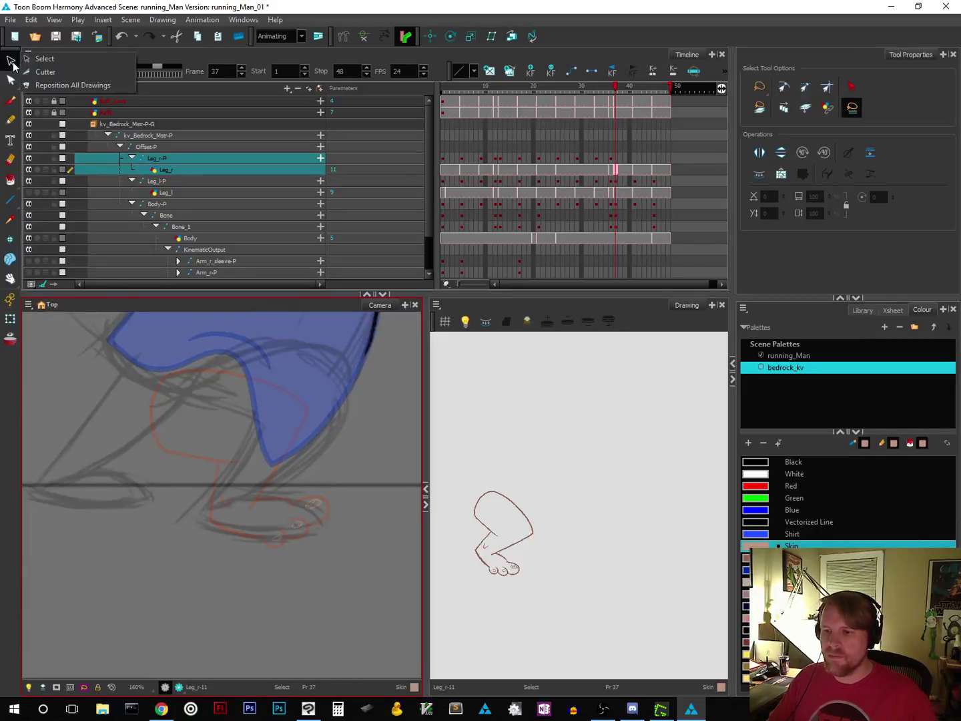
click(46, 71)
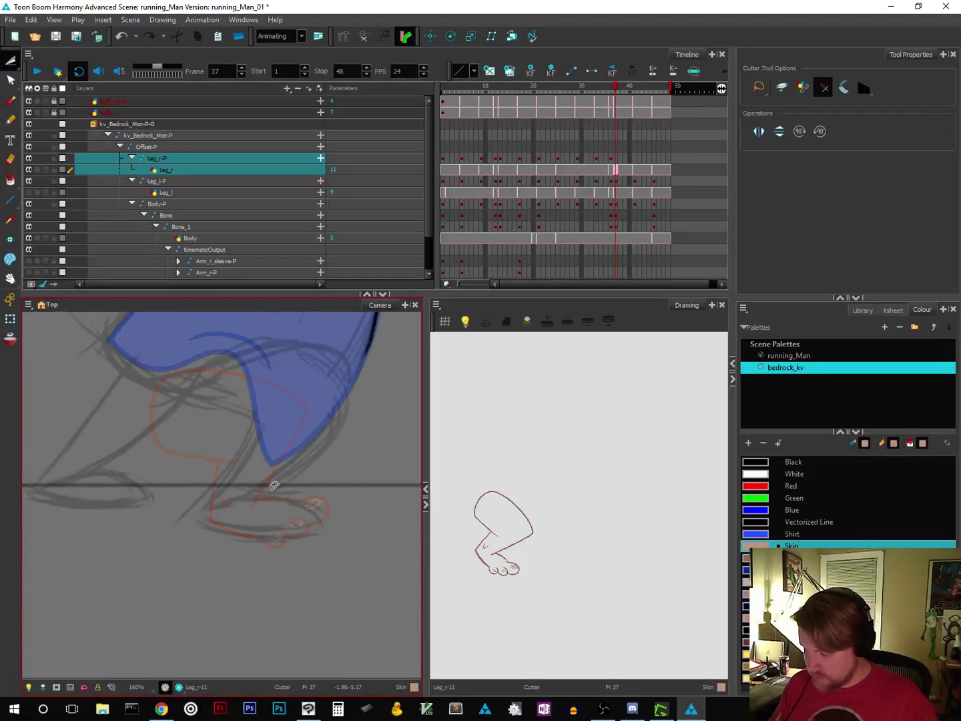
mouse_move(260, 494)
mouse_down()
mouse_move(246, 515)
mouse_move(238, 487)
mouse_move(226, 484)
mouse_move(212, 516)
mouse_move(197, 515)
mouse_move(148, 472)
mouse_move(129, 377)
mouse_move(270, 347)
mouse_move(361, 386)
mouse_move(357, 409)
mouse_move(278, 488)
mouse_up()
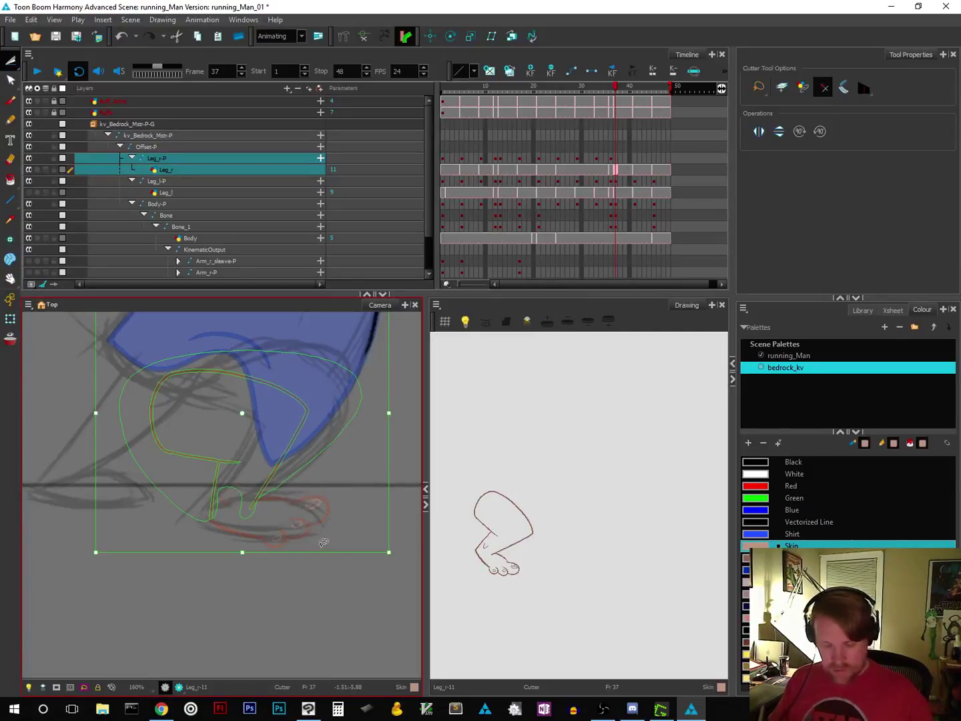
key(Delete)
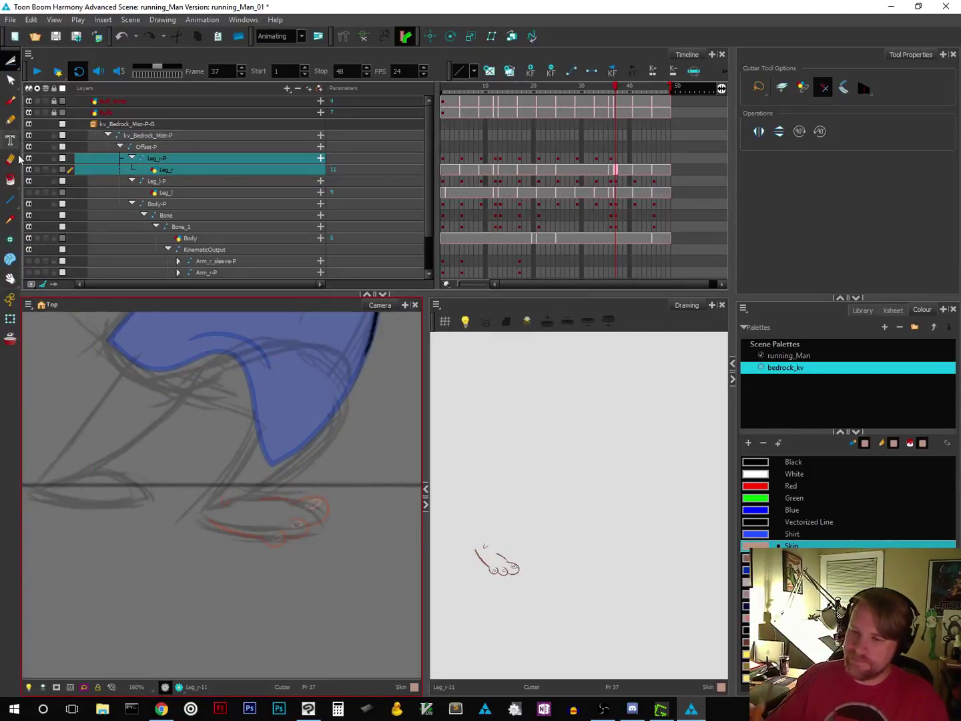
Step: Brush new shin, knee and thigh outlines on Leg_r at frame 37 in the Skin_Line colour, following the rough sketch
click(12, 103)
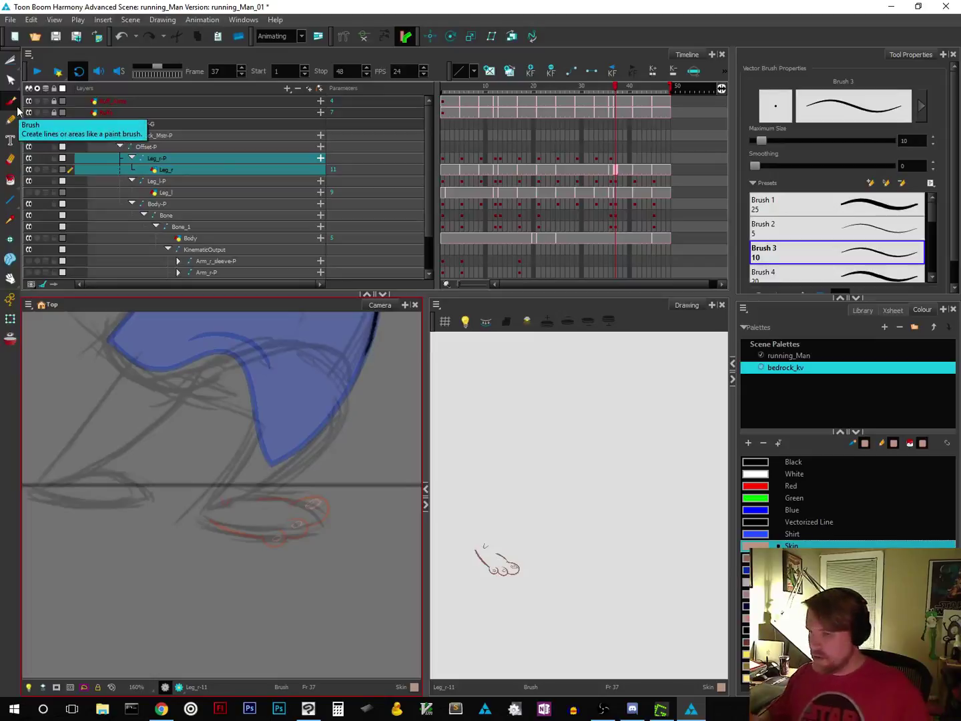
click(619, 168)
click(614, 169)
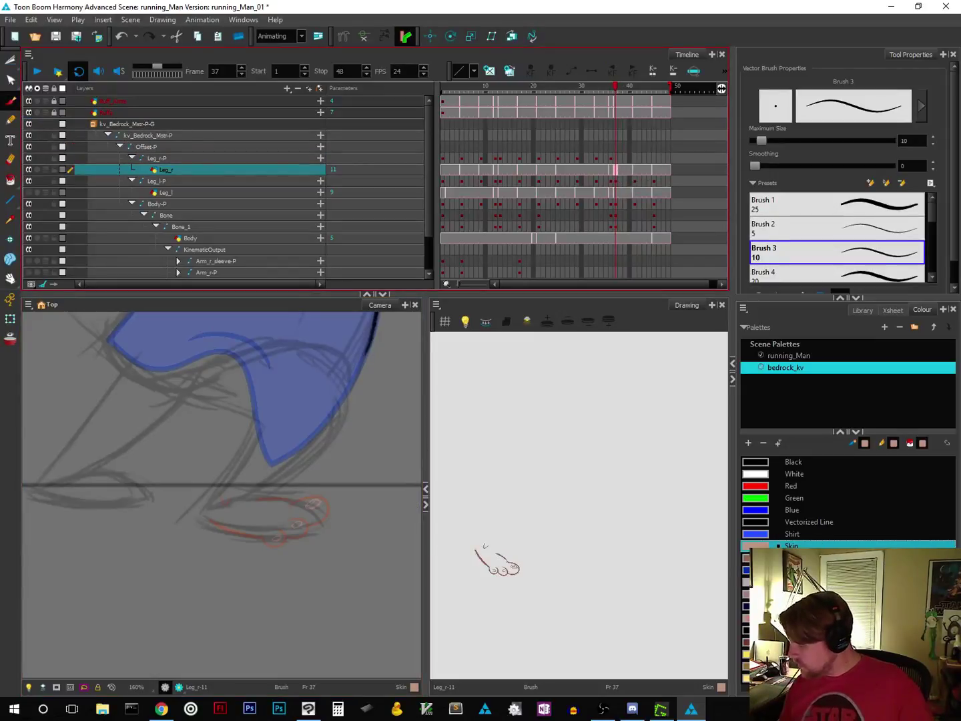
click(788, 557)
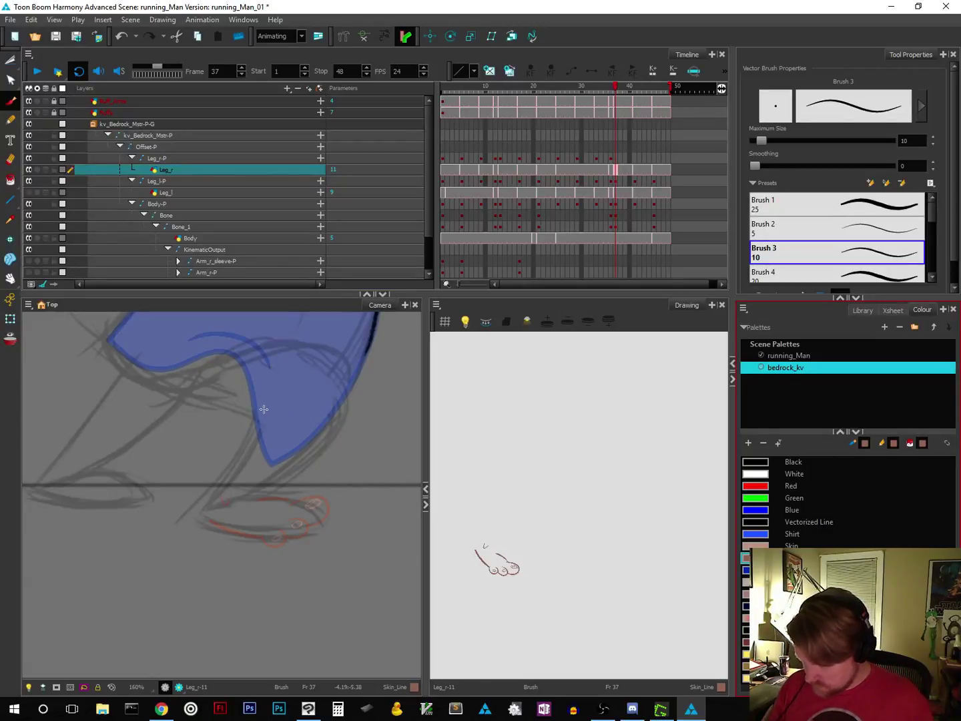
mouse_move(265, 408)
mouse_down()
mouse_move(205, 508)
mouse_move(217, 528)
mouse_up()
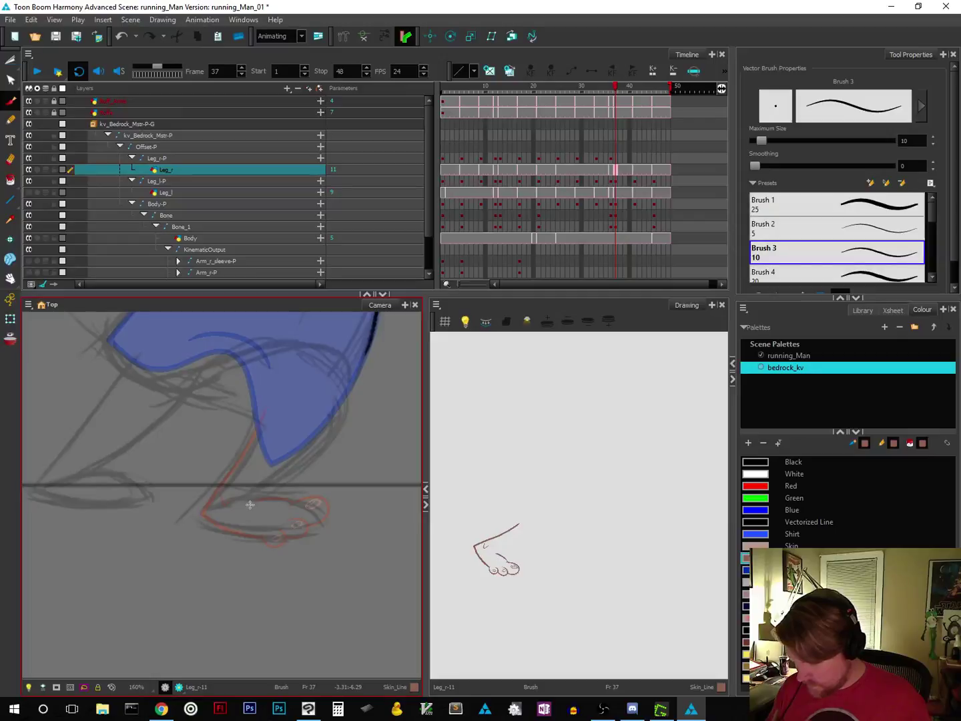
mouse_move(262, 496)
mouse_down()
mouse_move(326, 449)
mouse_move(343, 419)
mouse_move(337, 381)
mouse_move(303, 347)
mouse_move(227, 325)
mouse_up()
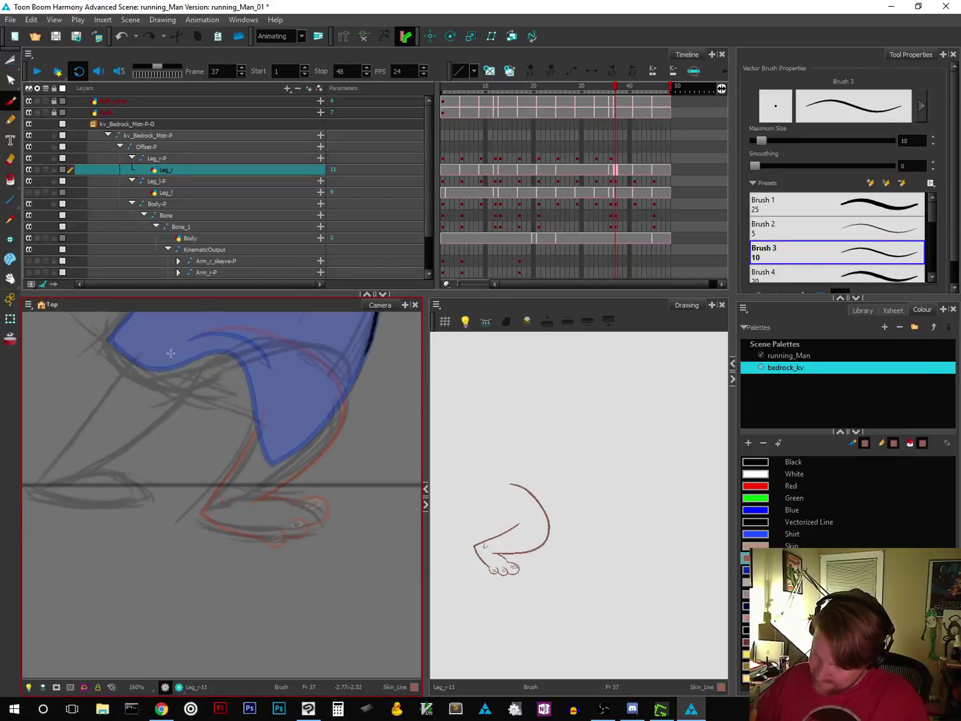
mouse_move(176, 331)
mouse_down()
mouse_move(204, 394)
mouse_move(297, 447)
mouse_up()
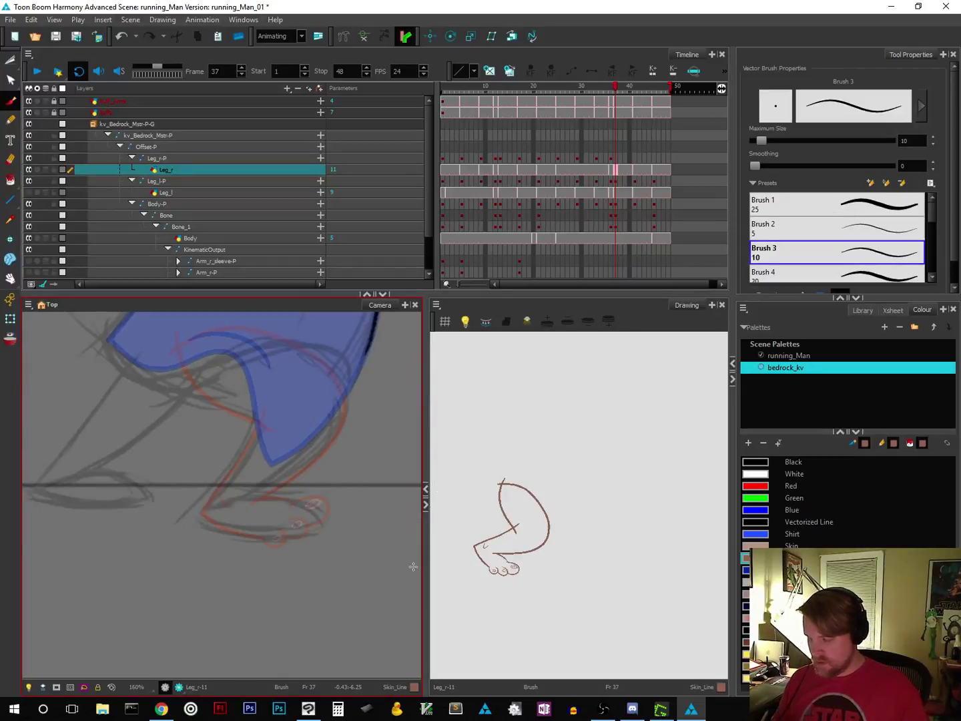
Step: Reposition the drawing pivot of Leg_r at frame 37 to the top of the redrawn thigh
drag(343, 578, 357, 599)
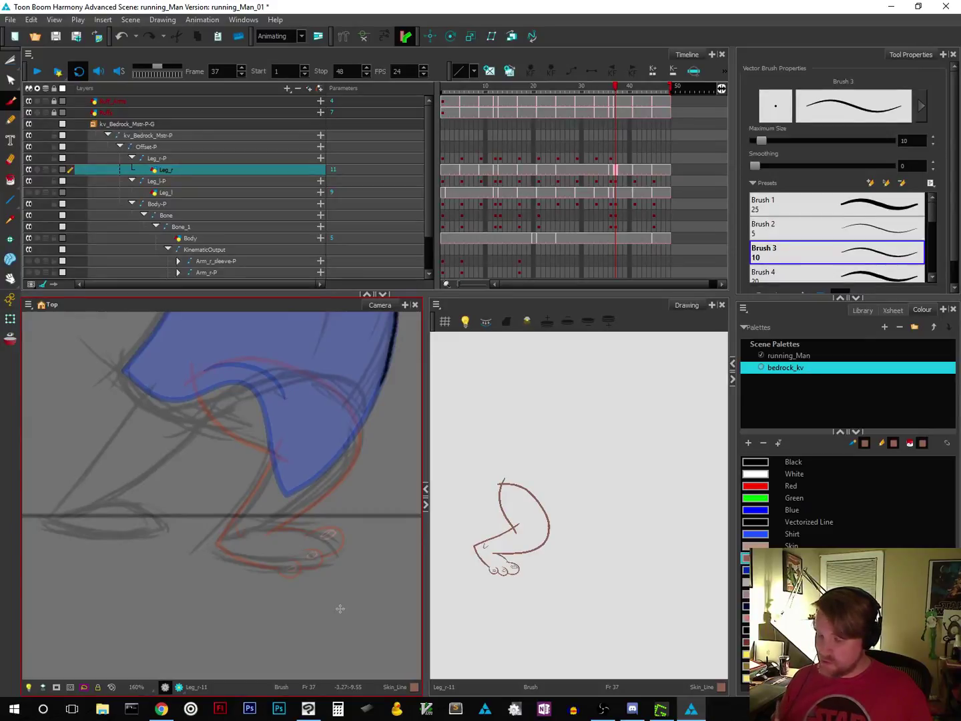
click(11, 60)
click(44, 59)
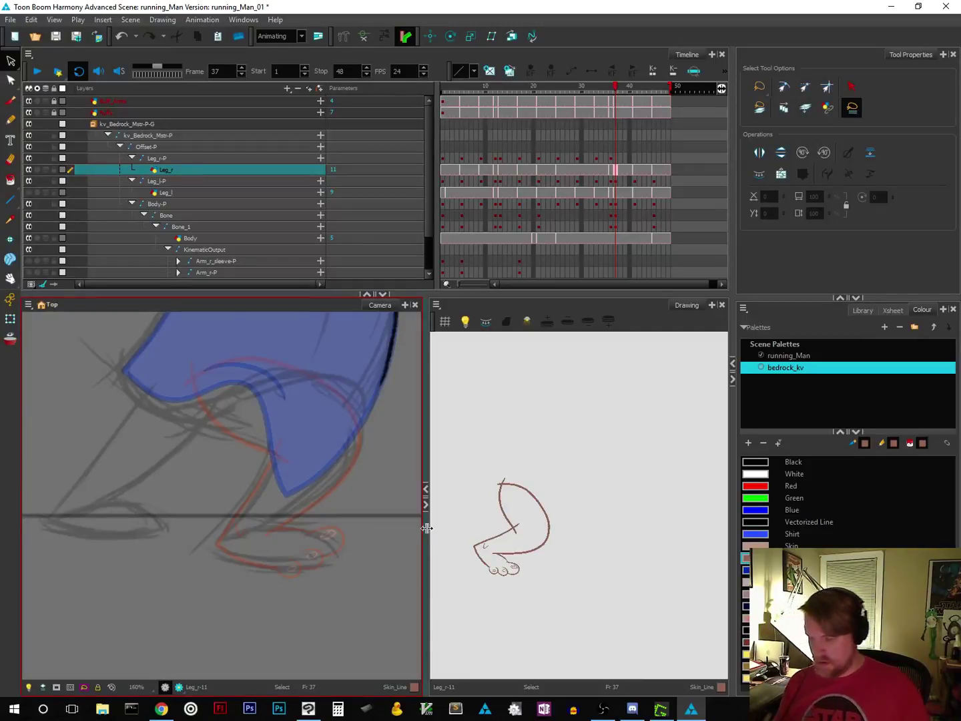
click(15, 239)
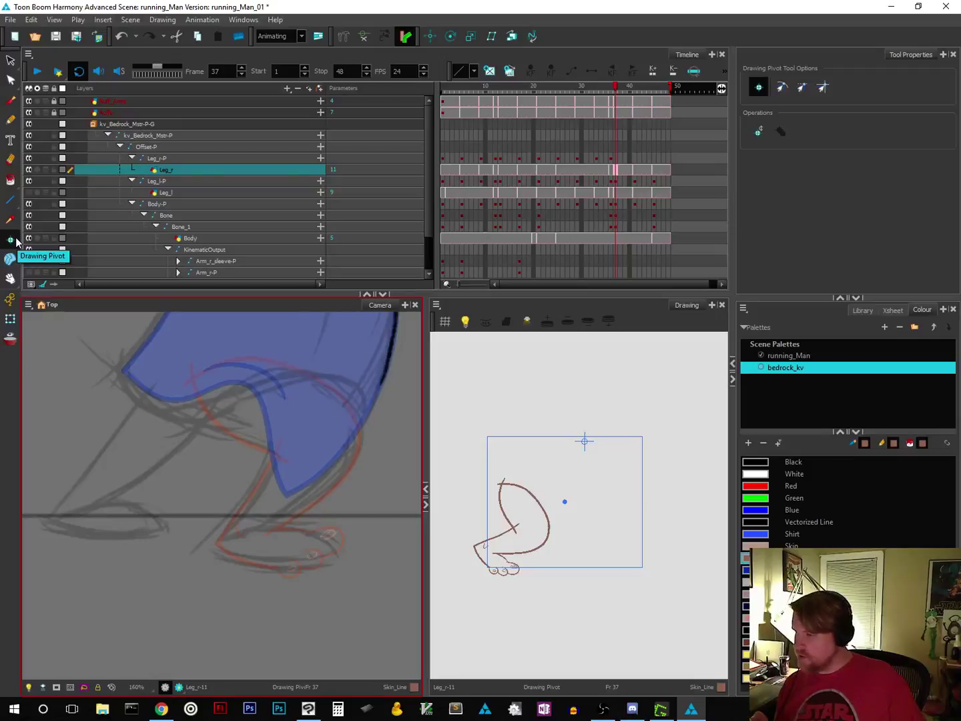
click(617, 193)
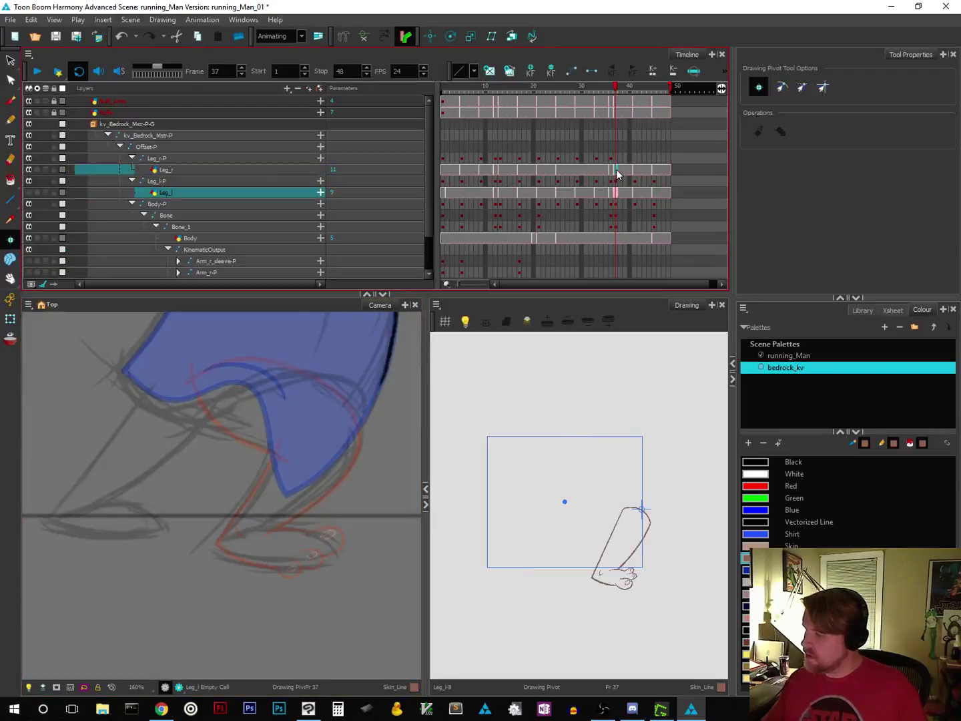
click(615, 170)
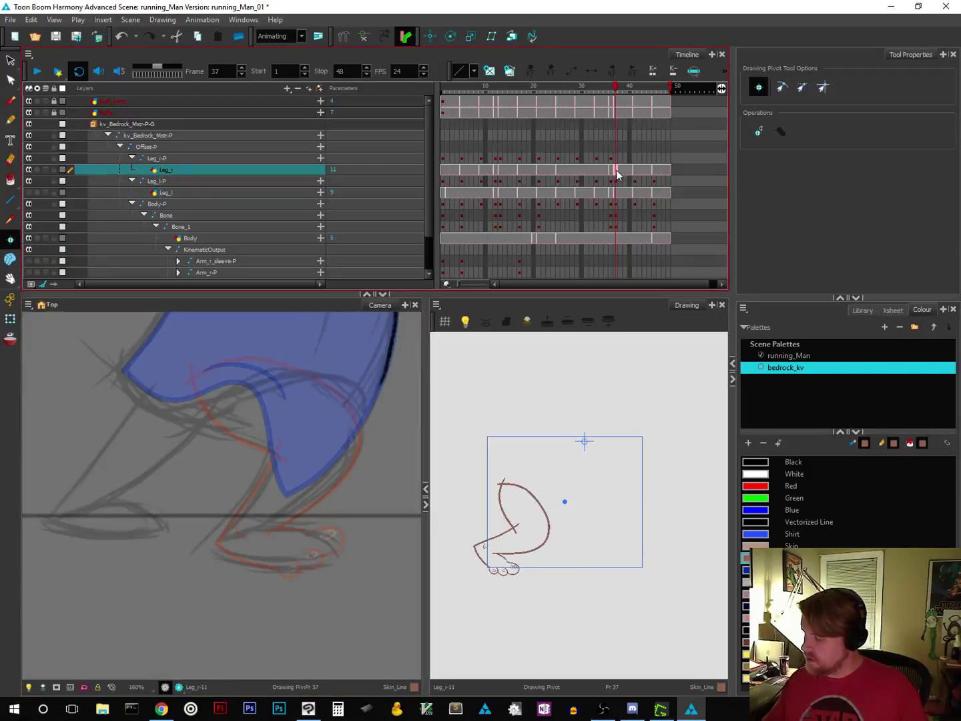
click(612, 88)
click(615, 88)
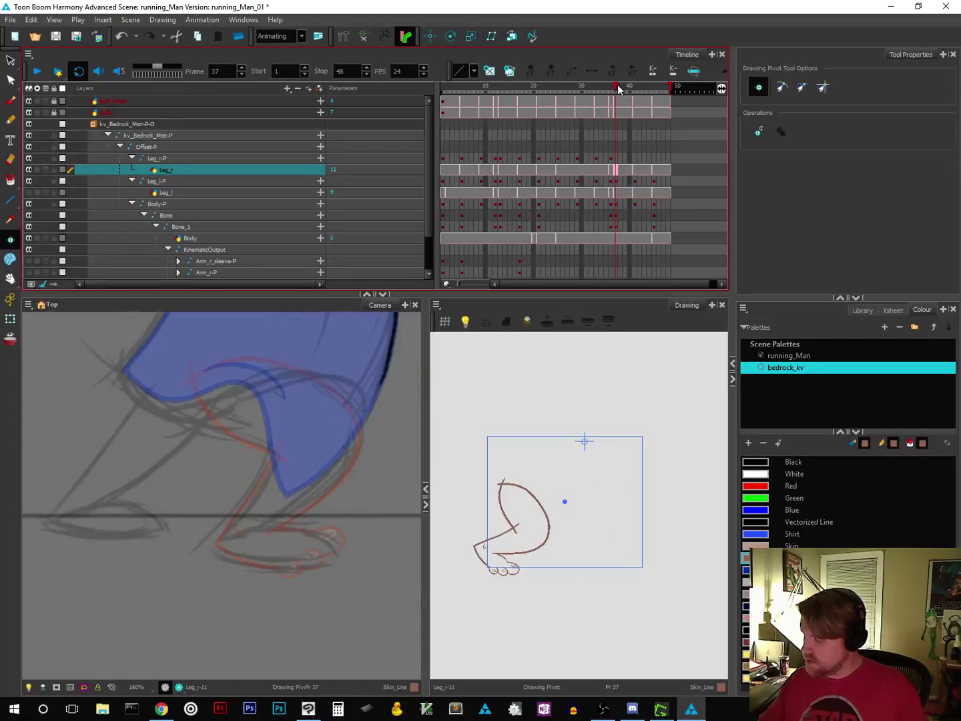
click(565, 502)
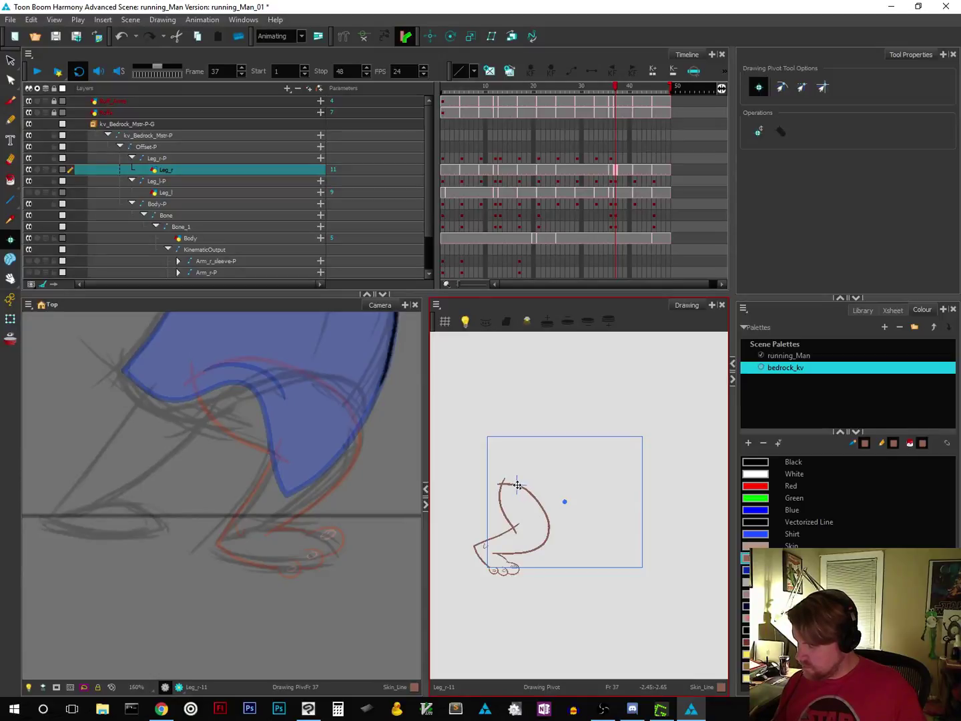
Step: Place the Leg_r drawing pivot on the thigh top at frame 37 and compare the leg's placement with frame 36
click(519, 486)
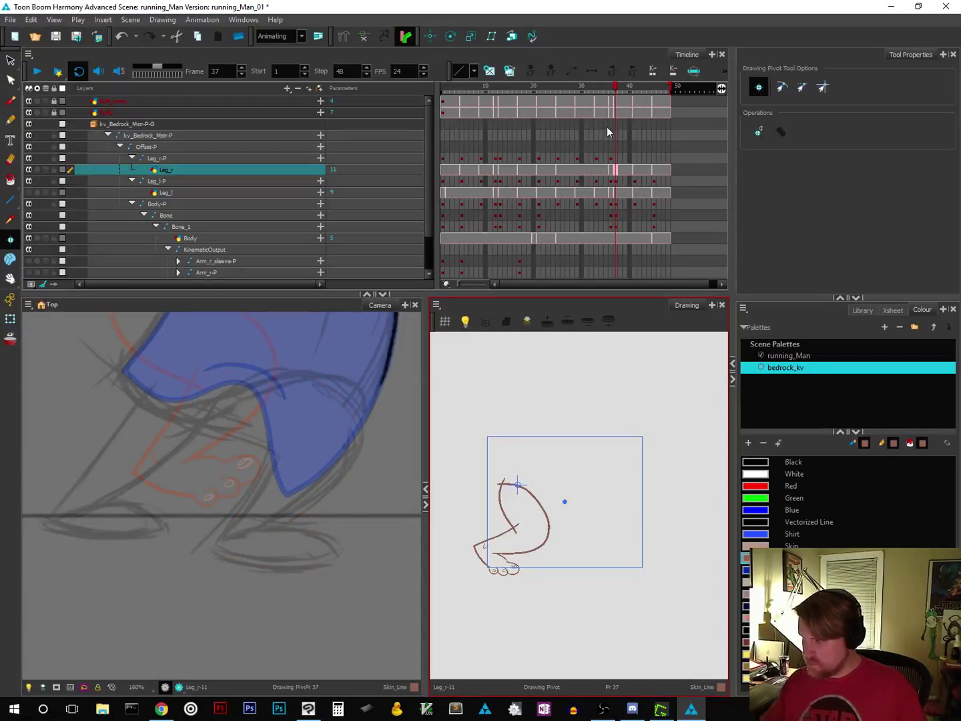
click(609, 91)
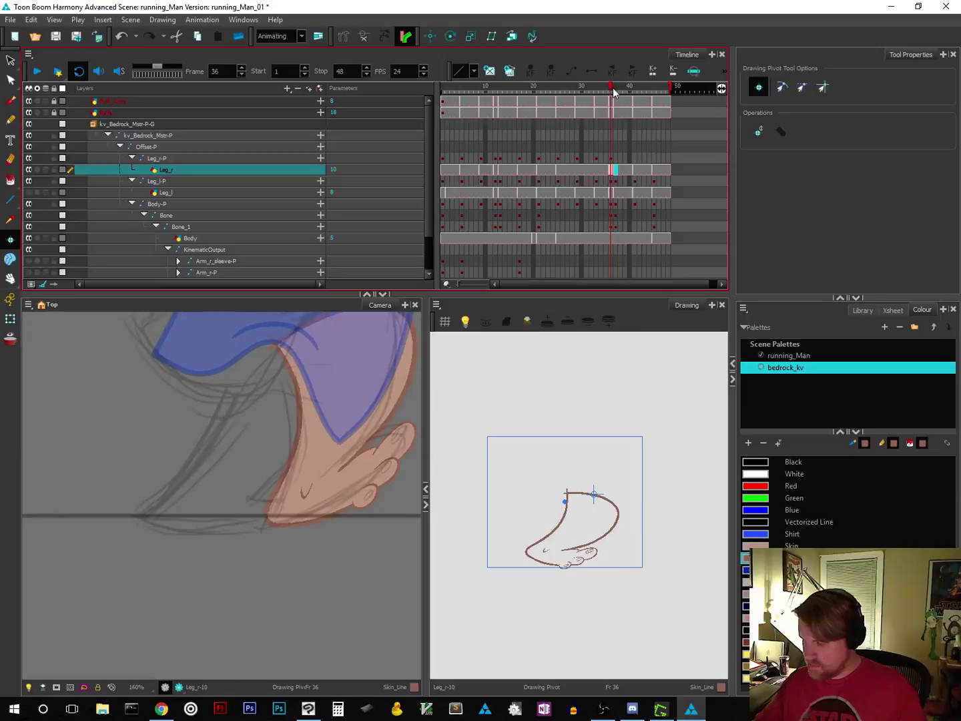
click(615, 90)
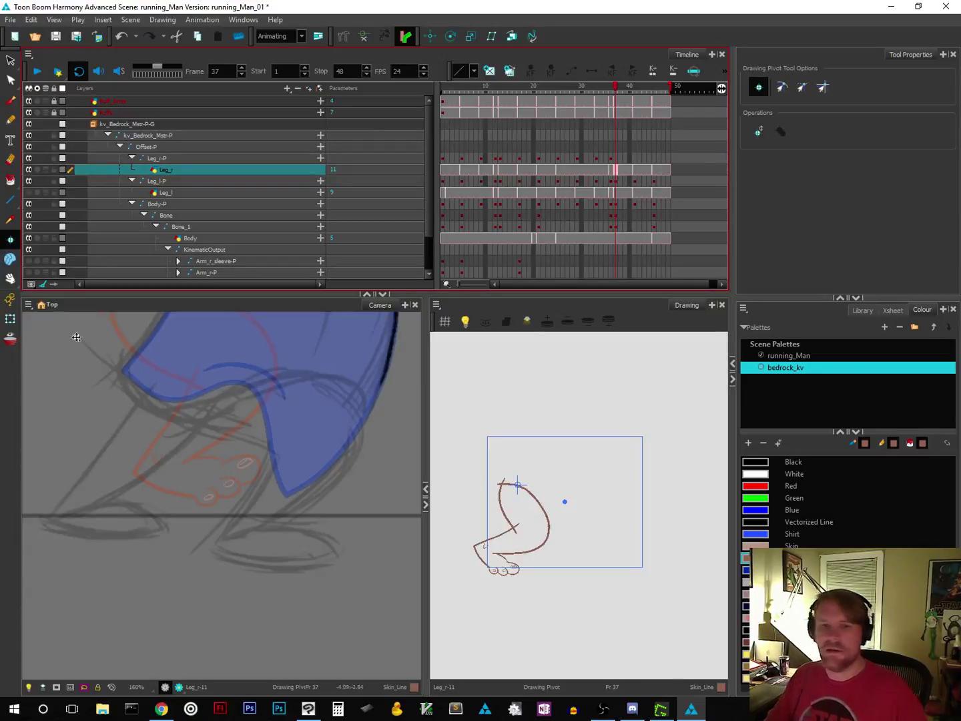
key(alt+Tab)
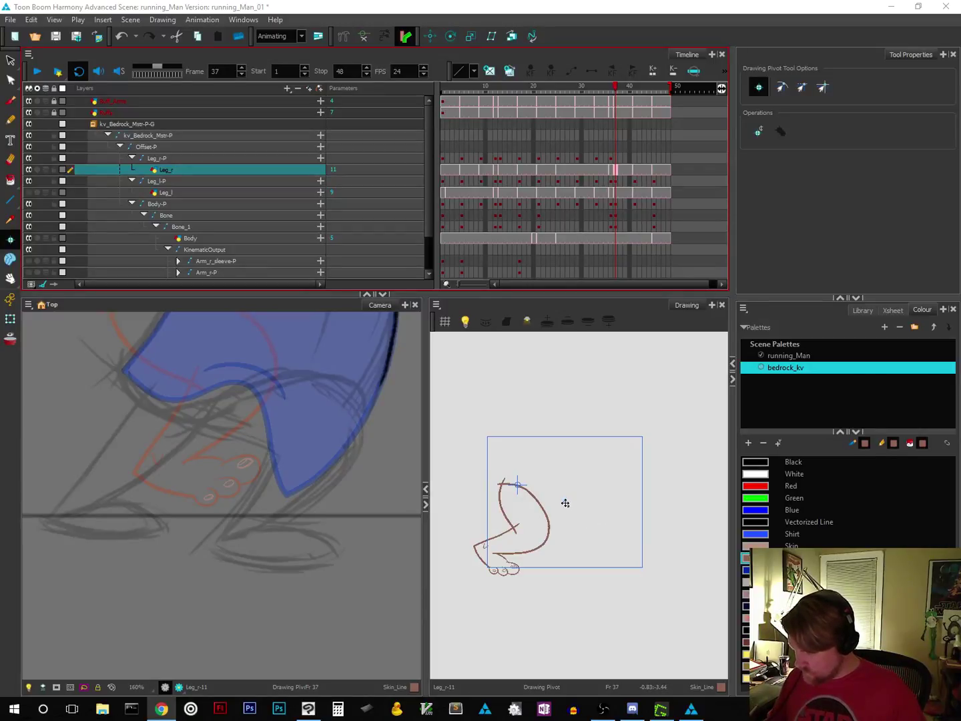
Step: Return the Leg_r drawing pivot to its original central point and move the whole leg drawing so the thigh top meets that pivot
click(566, 502)
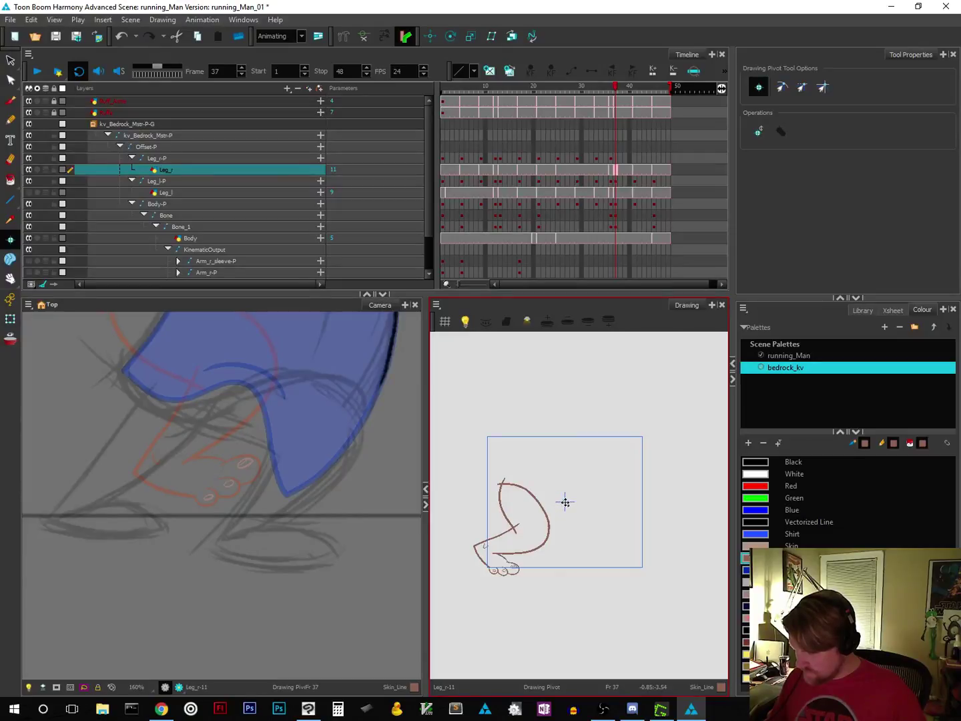
click(565, 502)
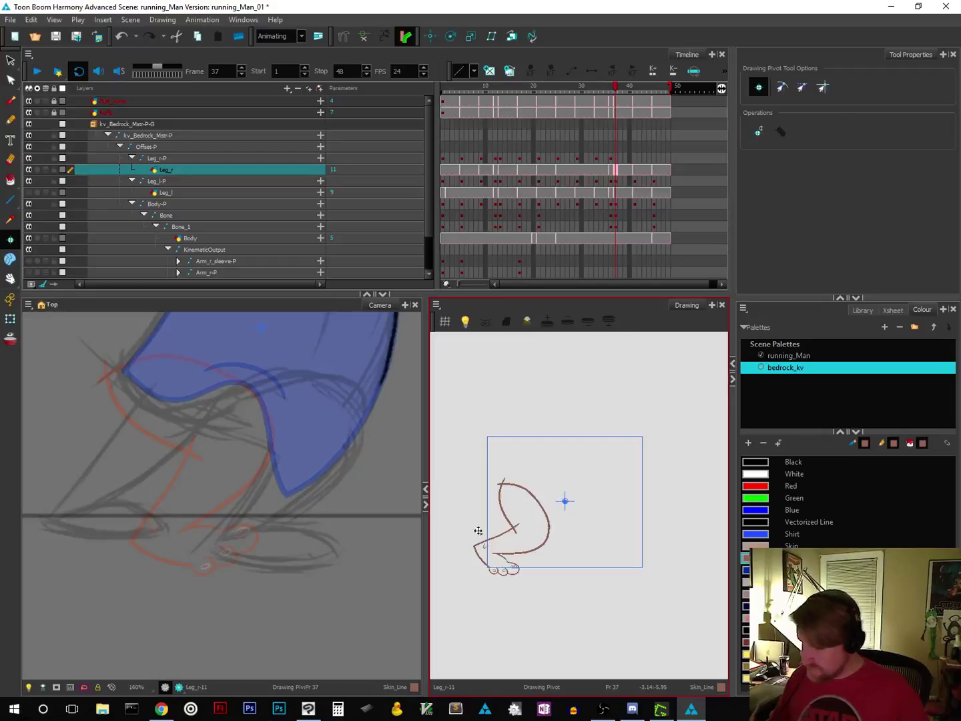
click(12, 61)
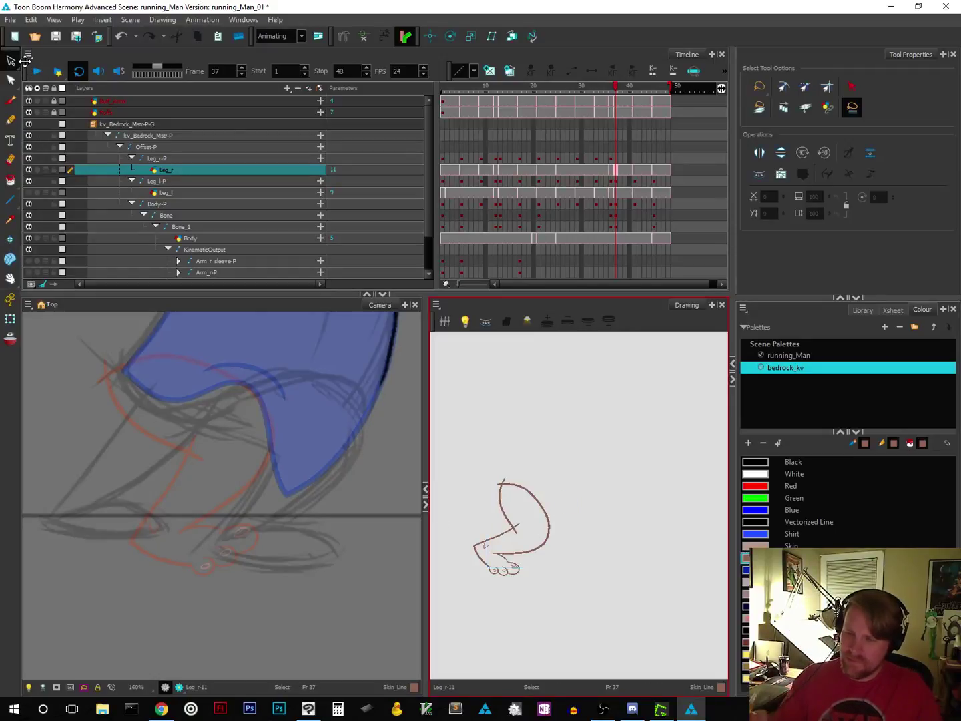
mouse_move(471, 575)
mouse_down()
mouse_move(497, 578)
mouse_move(548, 451)
mouse_move(464, 547)
mouse_up()
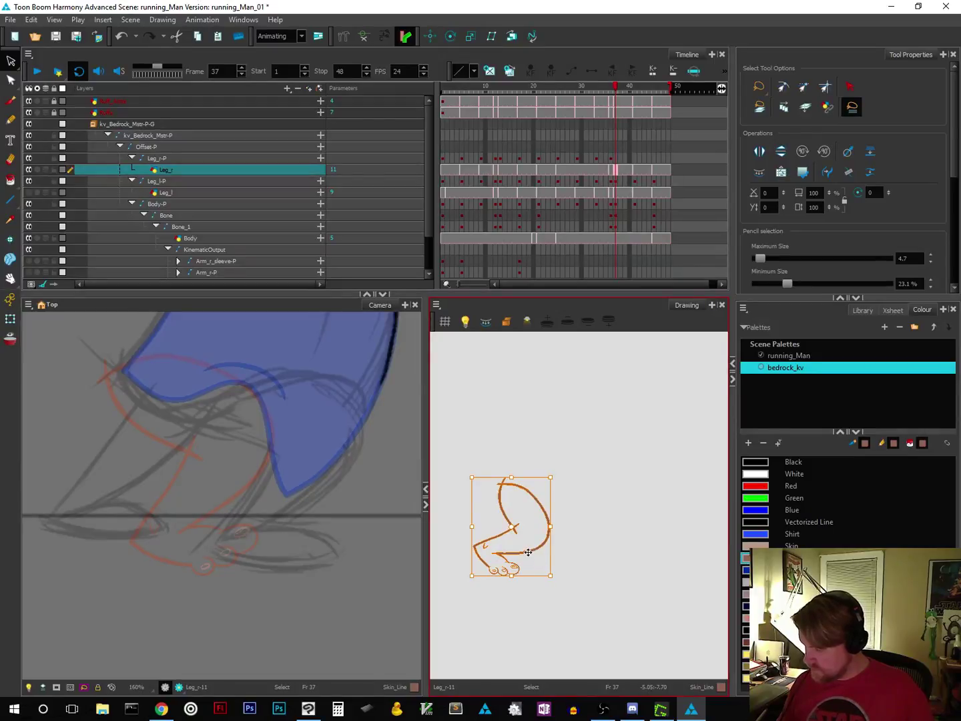
mouse_move(528, 552)
mouse_down()
mouse_move(592, 554)
mouse_move(593, 563)
mouse_up()
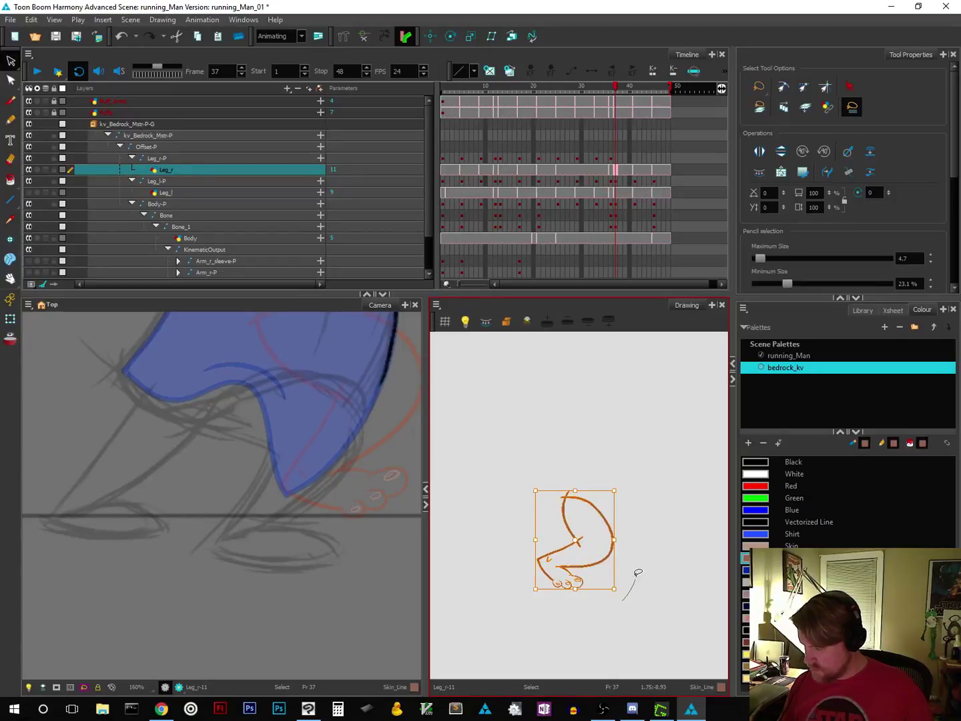
click(631, 574)
mouse_move(637, 537)
mouse_down()
mouse_move(533, 483)
mouse_move(554, 615)
mouse_move(623, 596)
mouse_move(639, 563)
mouse_move(607, 562)
mouse_up()
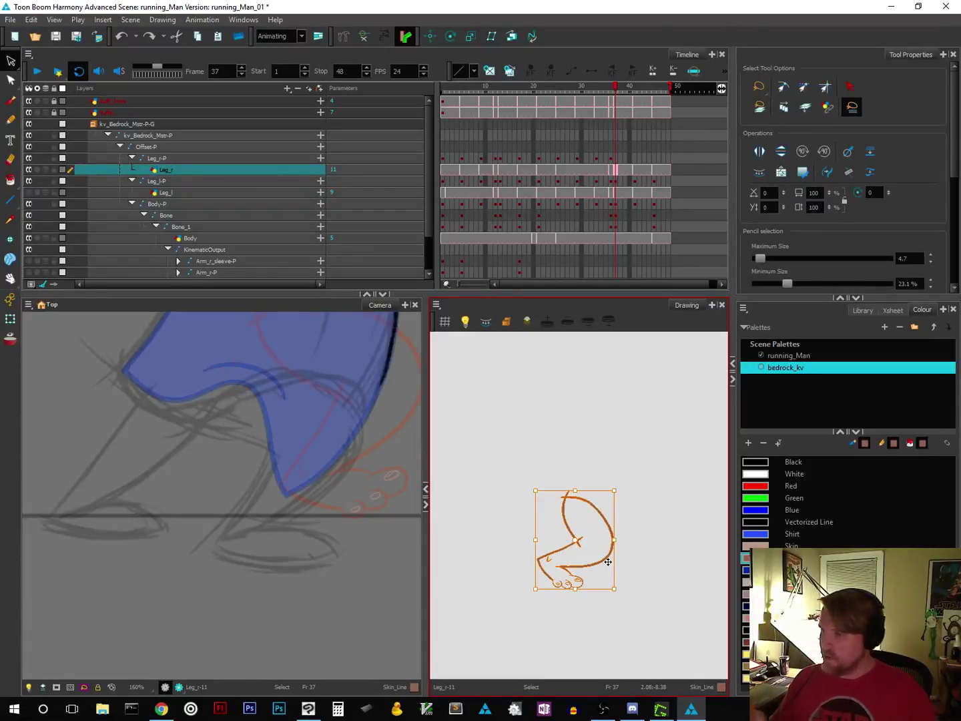
Step: Select the whole Leg_r drawing in the camera view and move it onto the rough sketch's front leg at frame 37
click(10, 238)
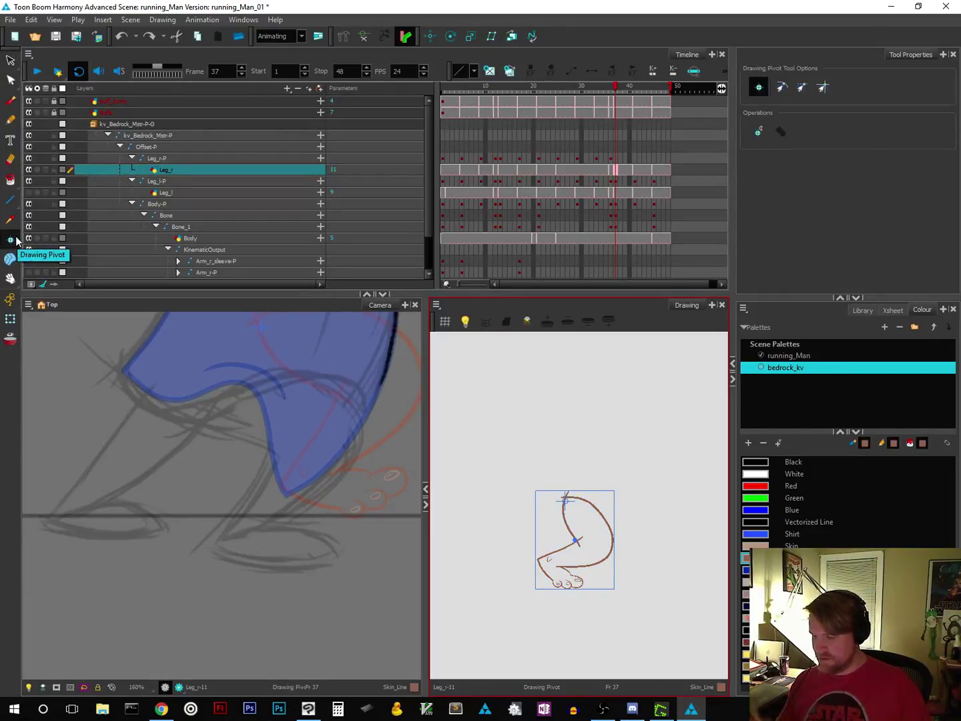
mouse_move(359, 545)
mouse_down()
mouse_move(311, 627)
mouse_move(311, 607)
mouse_up()
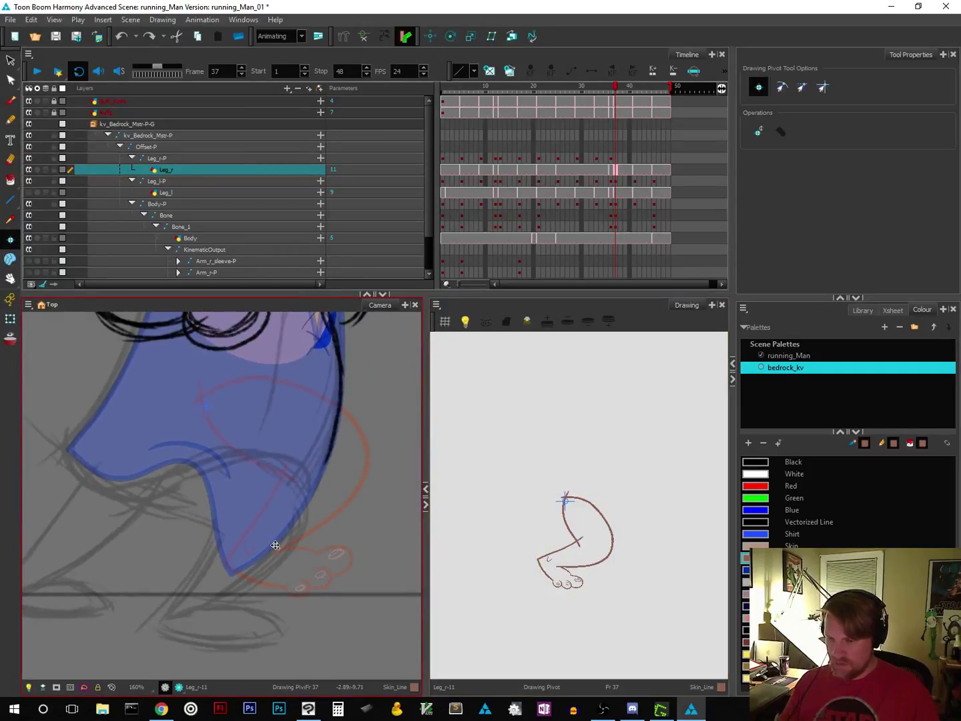
click(11, 61)
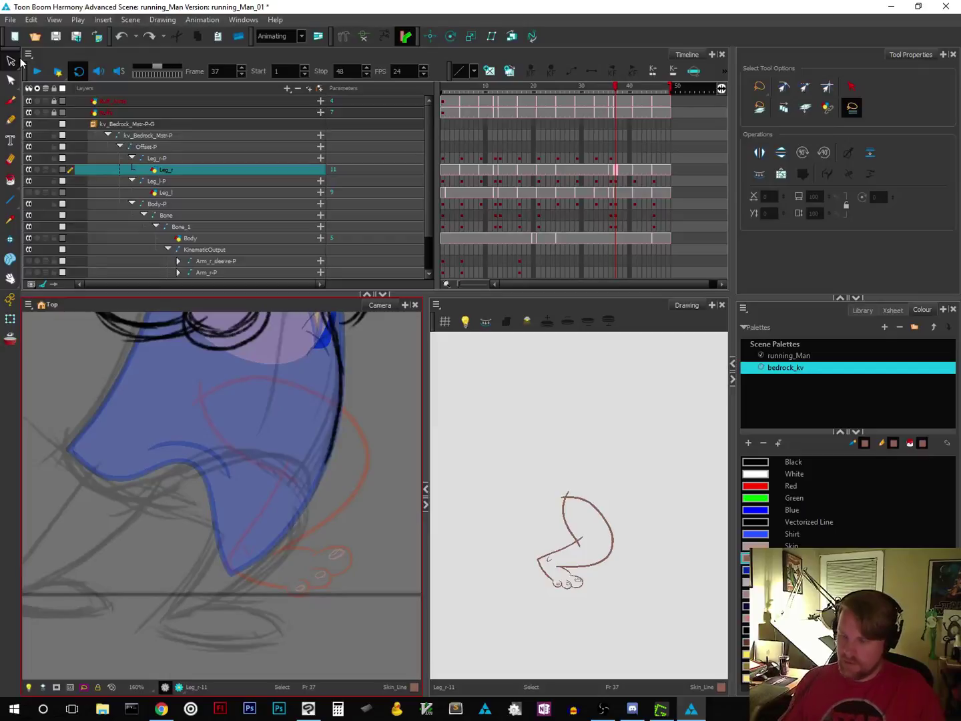
mouse_move(252, 359)
mouse_down()
mouse_move(151, 576)
mouse_move(252, 627)
mouse_move(374, 571)
mouse_move(394, 453)
mouse_move(314, 361)
mouse_up()
mouse_move(361, 481)
mouse_down()
mouse_move(307, 541)
mouse_move(295, 539)
mouse_up()
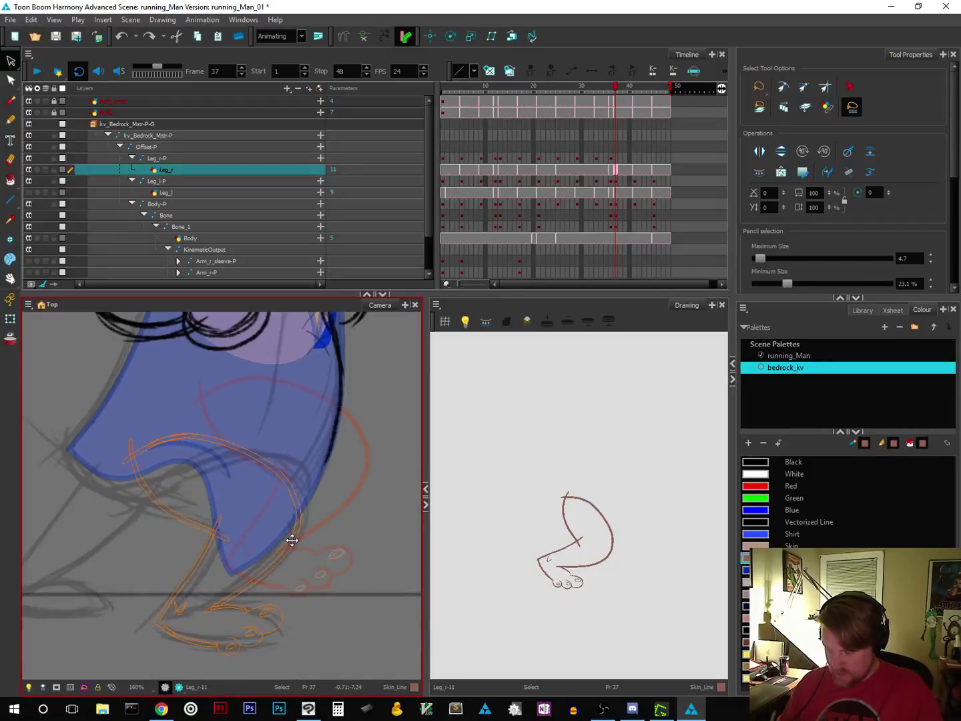
key(ctrl+z)
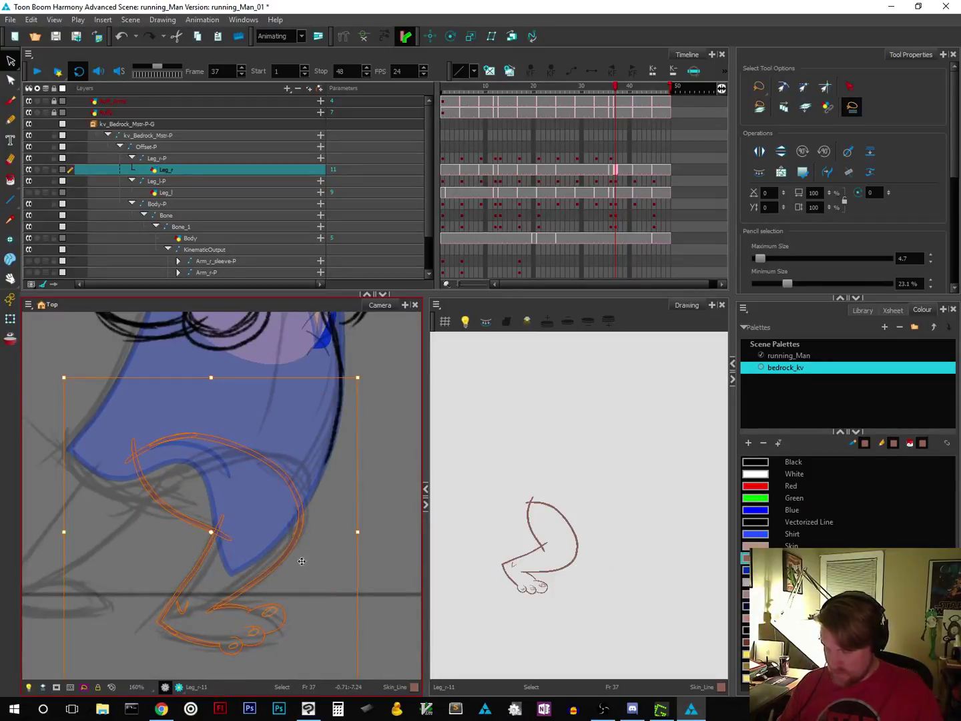
click(372, 575)
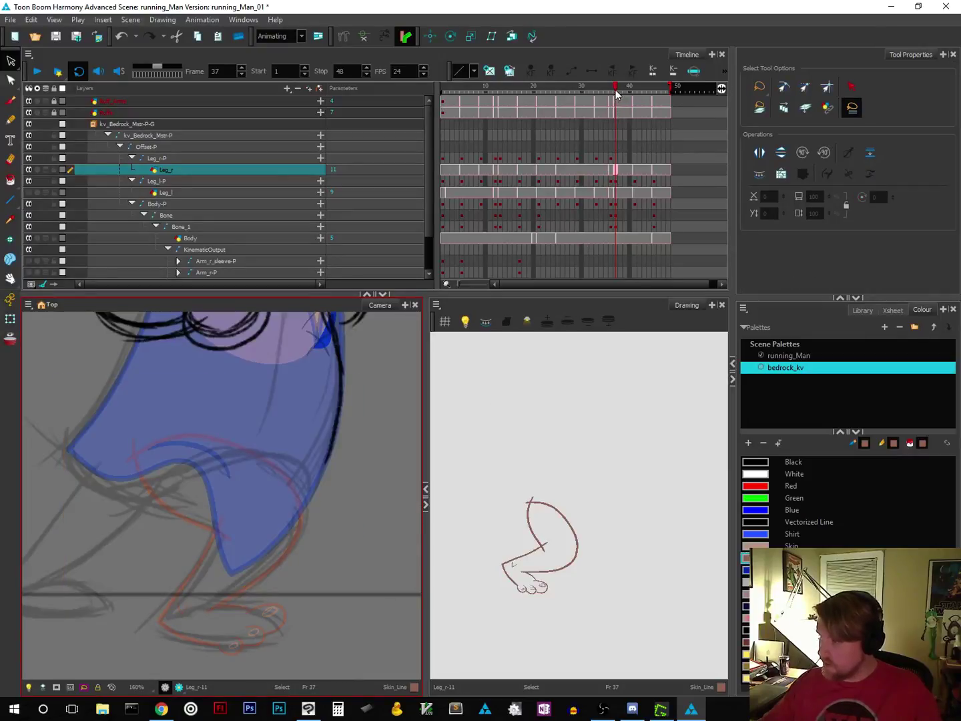
Step: Examine the Leg_r drawing's transform box and the Leg_r-P peg's position, rotation and scale parameters at frame 38
drag(615, 90, 615, 90)
key(period)
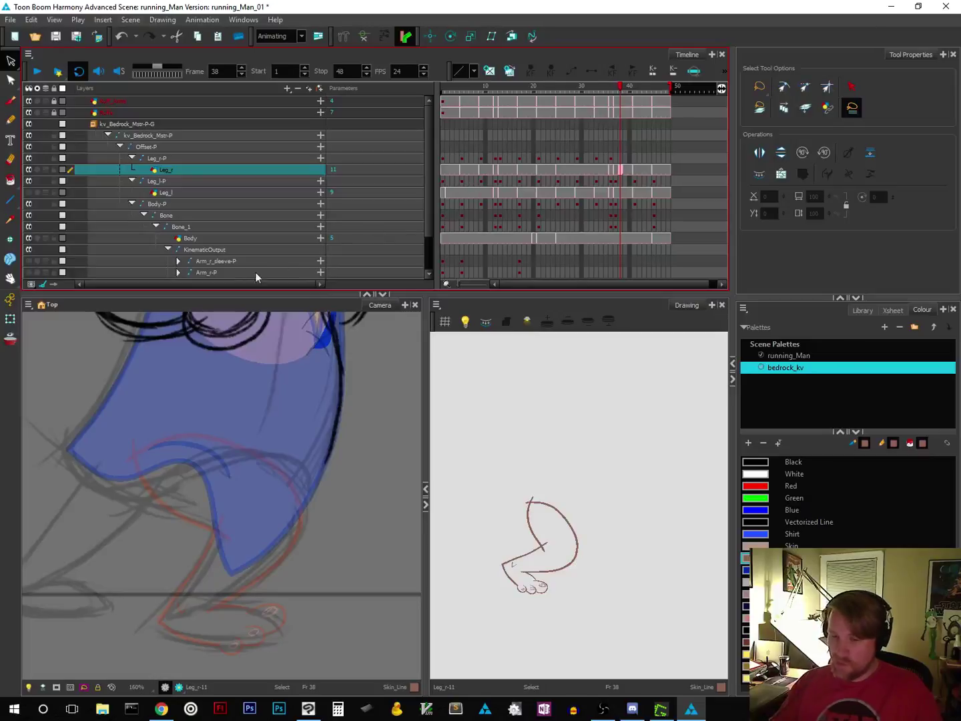
click(11, 319)
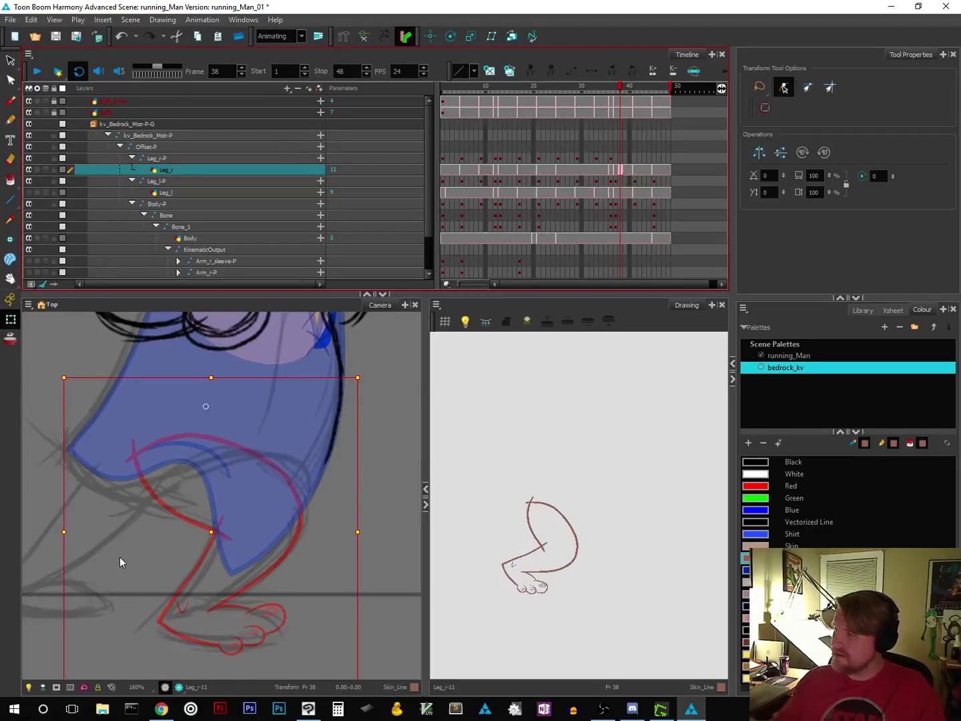
click(783, 88)
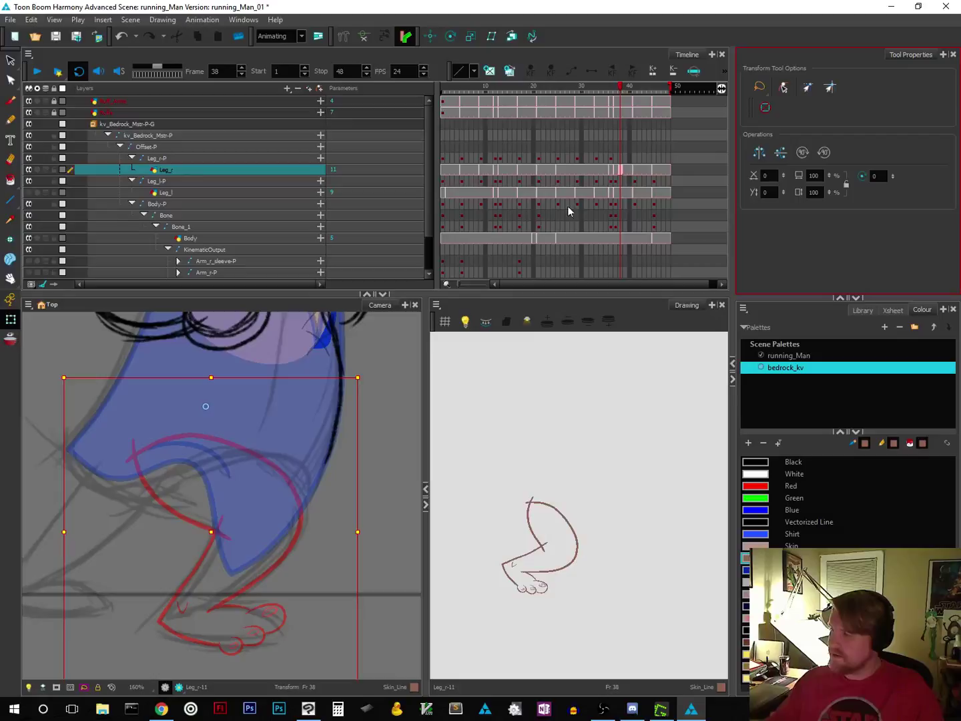
click(388, 462)
click(296, 537)
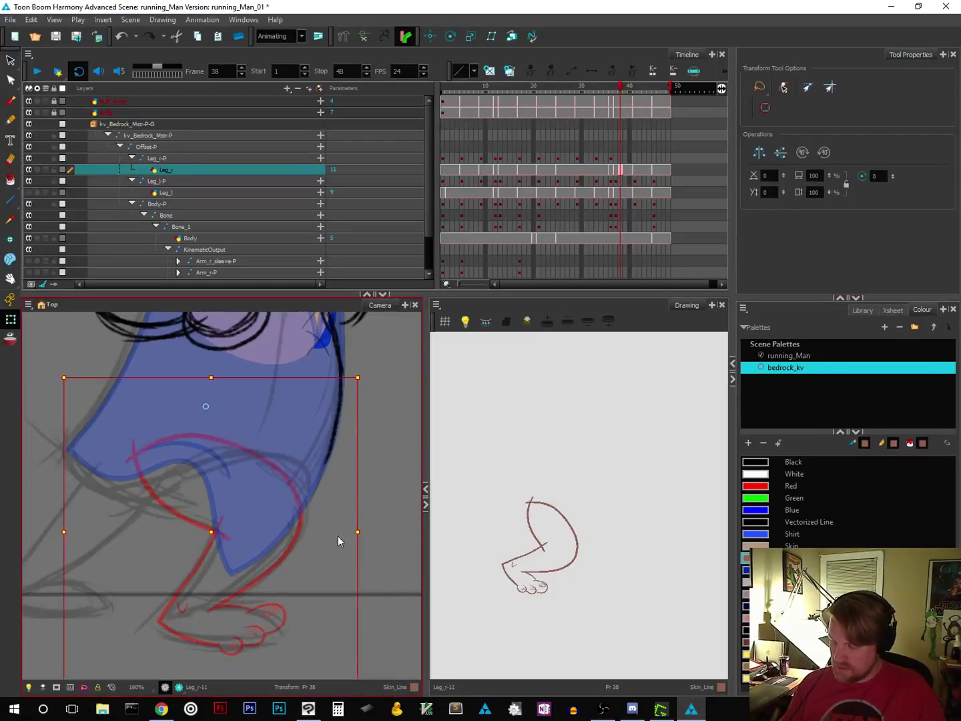
click(363, 483)
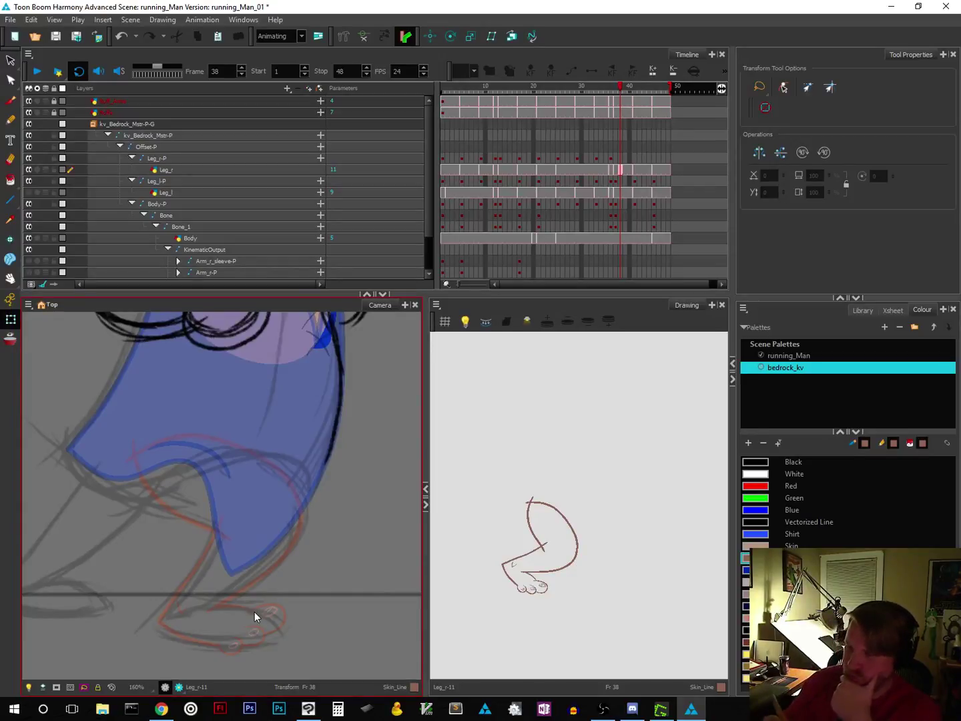
click(321, 158)
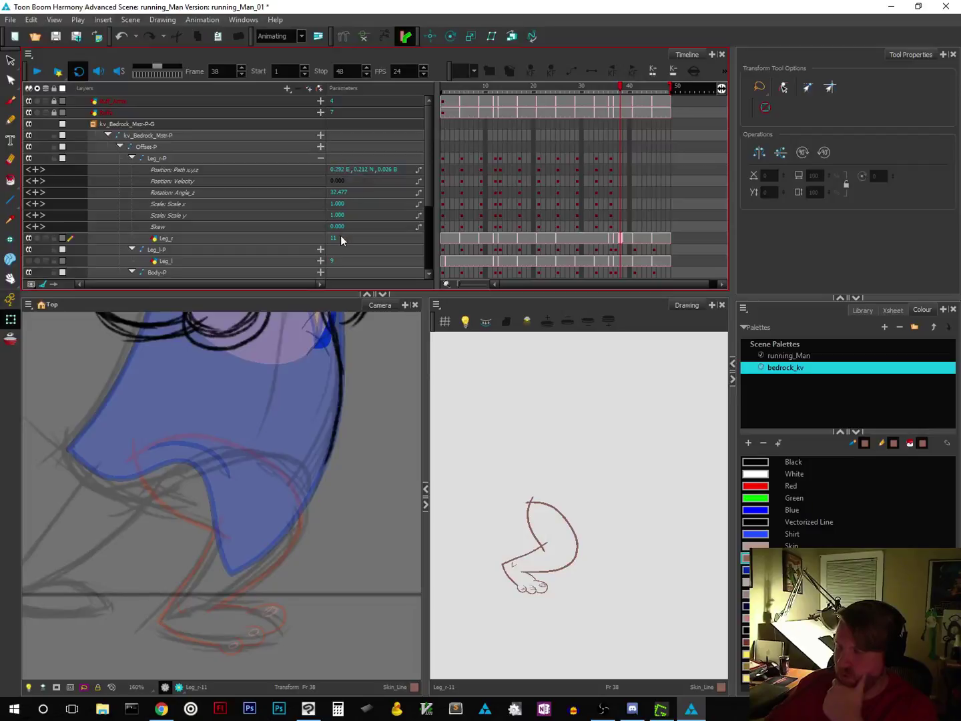
click(321, 160)
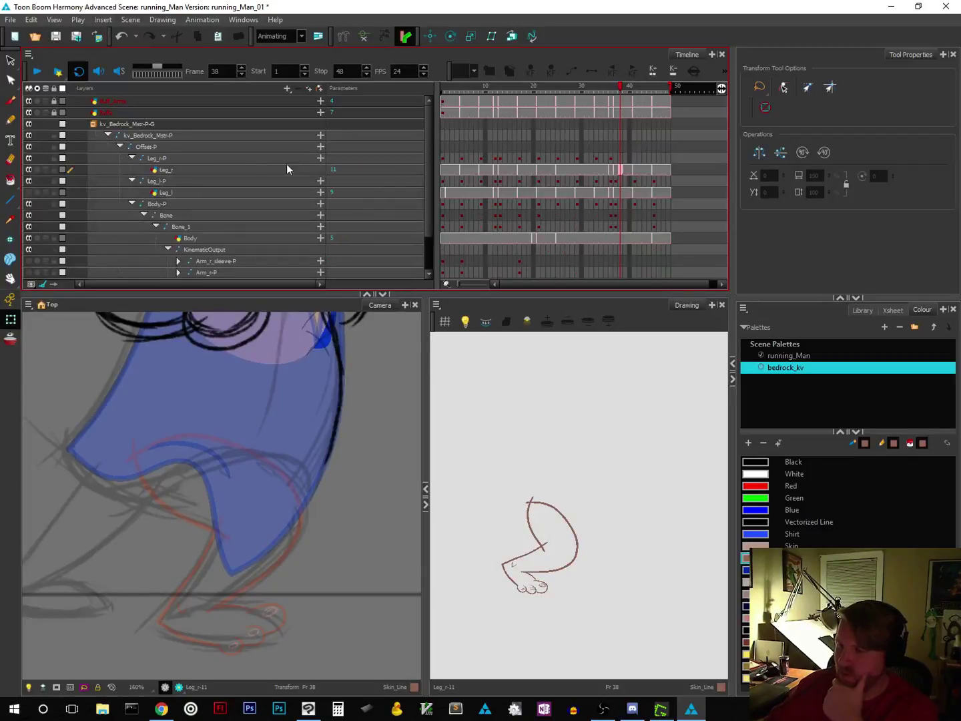
Step: Move the Leg_r-P peg's rotation pivot onto the top of the thigh with the Rotate tool
click(144, 157)
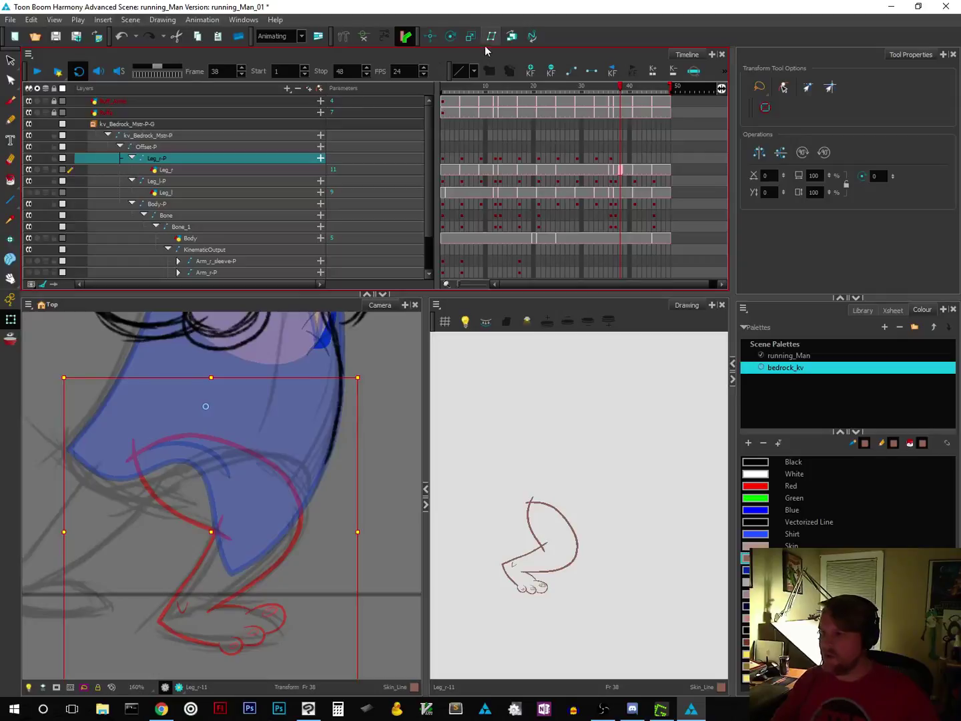
click(450, 35)
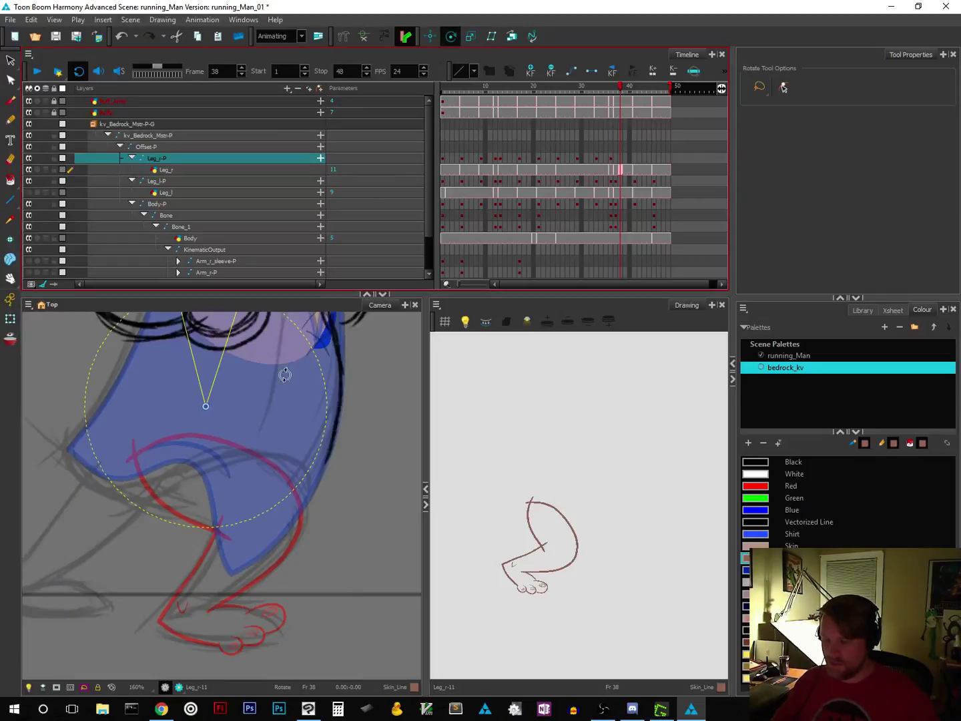
drag(206, 406, 160, 442)
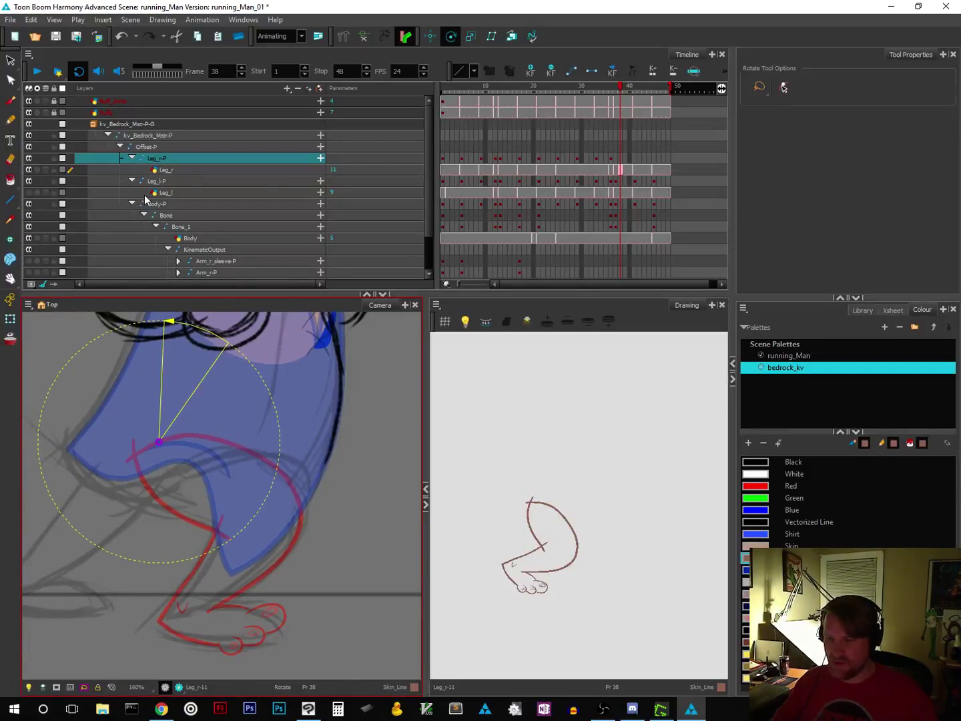
Step: Move the drawing pivot of Leg_r onto the top of the thigh at frame 38
click(160, 171)
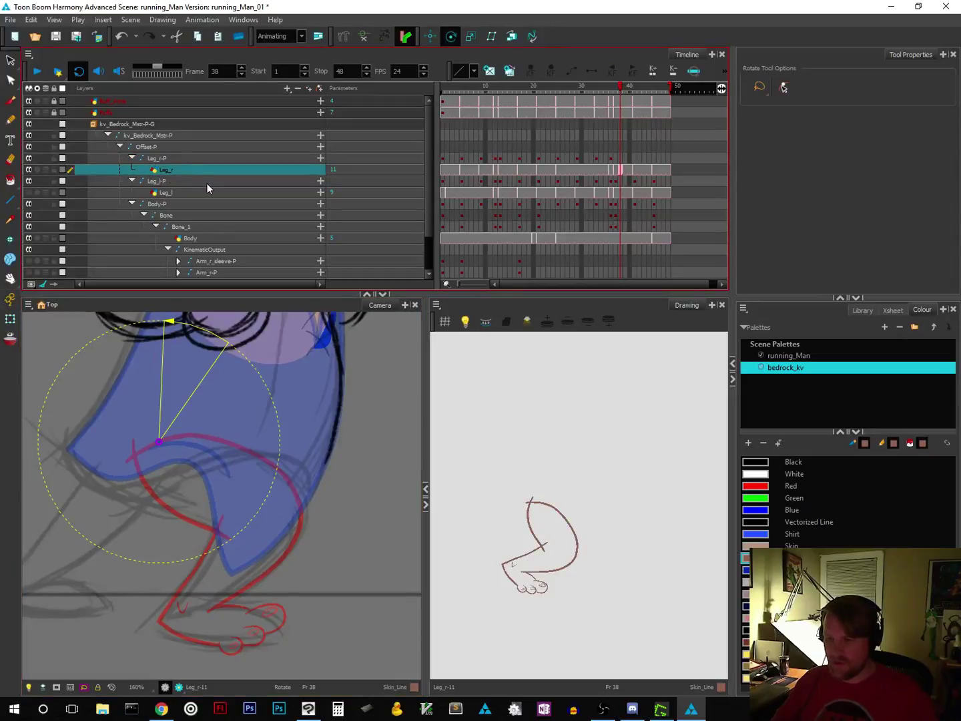
click(9, 62)
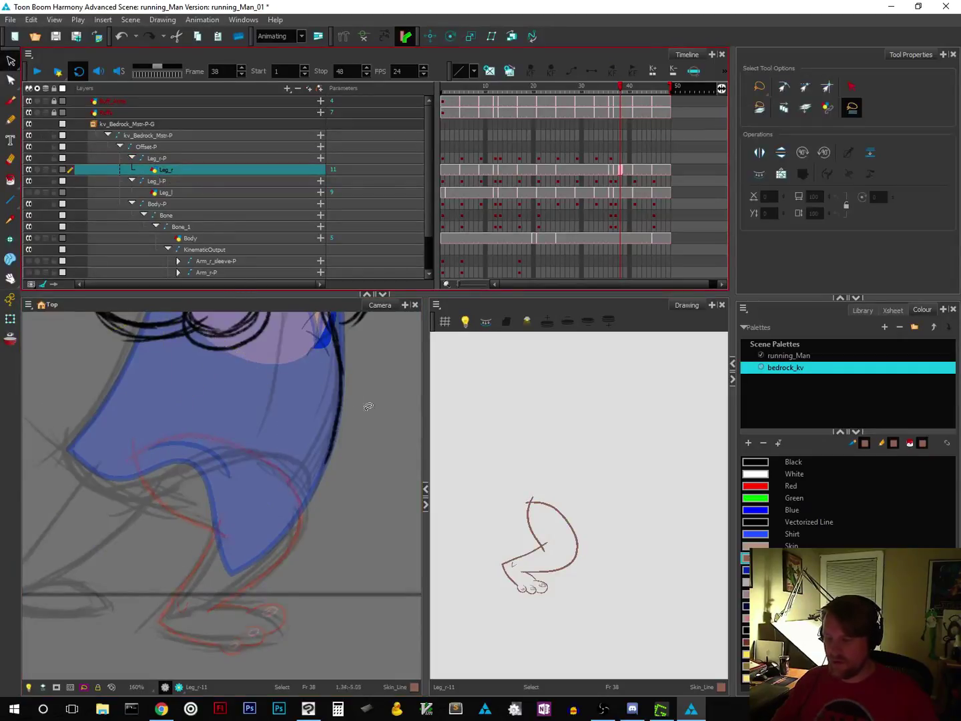
click(10, 240)
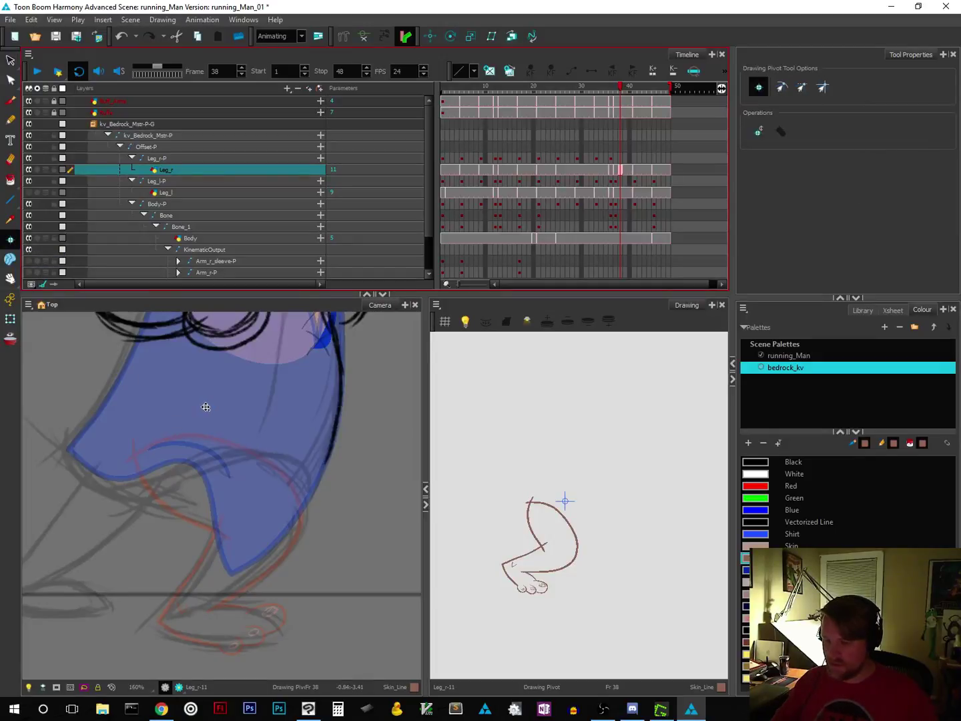
drag(205, 406, 159, 440)
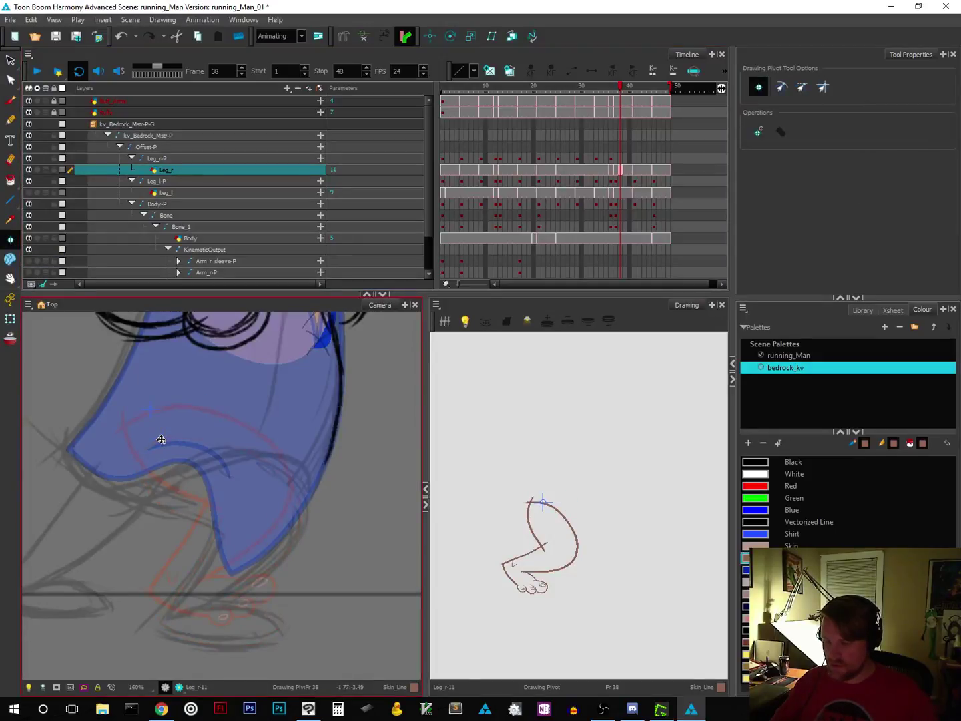
Step: Compare the right leg's placement at frame 37 with the frames just before it
click(615, 87)
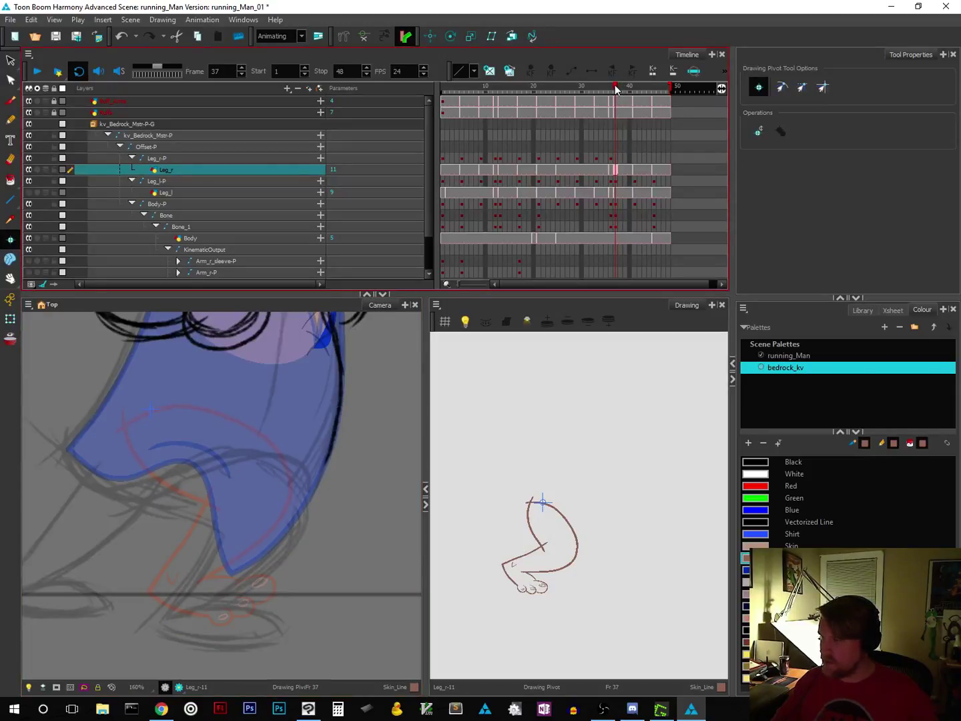
click(610, 88)
click(606, 87)
mouse_move(606, 88)
mouse_down()
mouse_move(587, 88)
mouse_move(615, 92)
mouse_up()
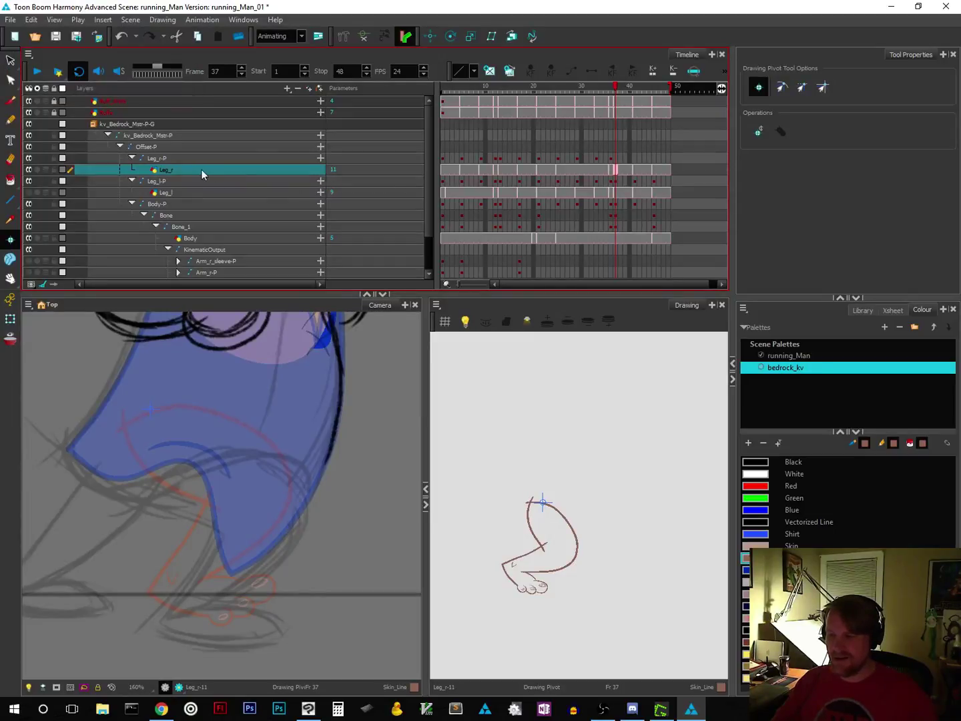
right_click(157, 172)
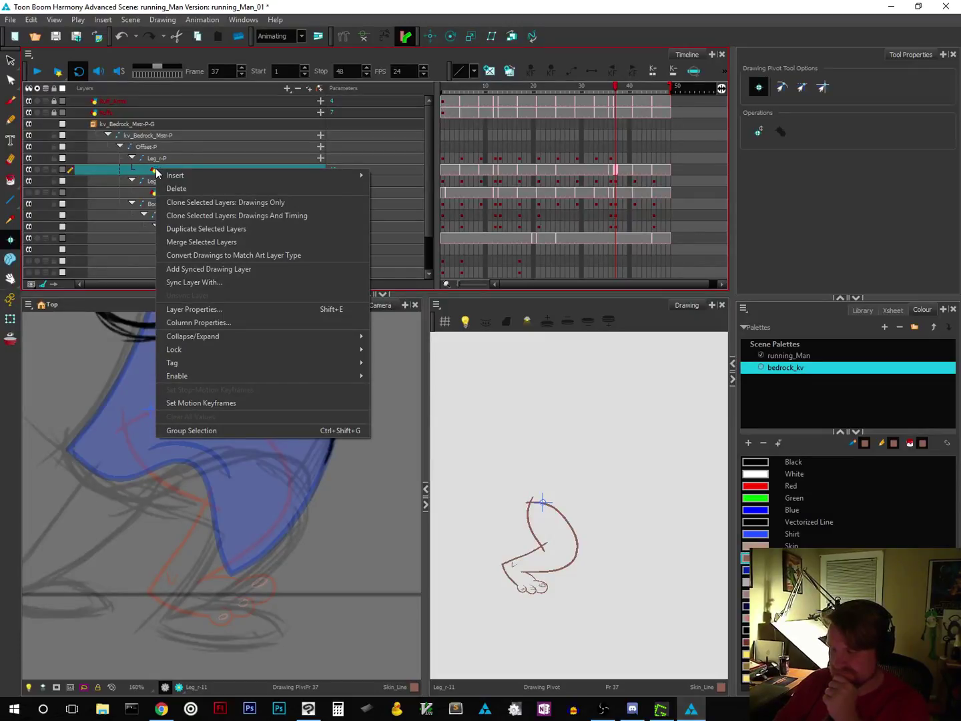
key(Escape)
click(144, 160)
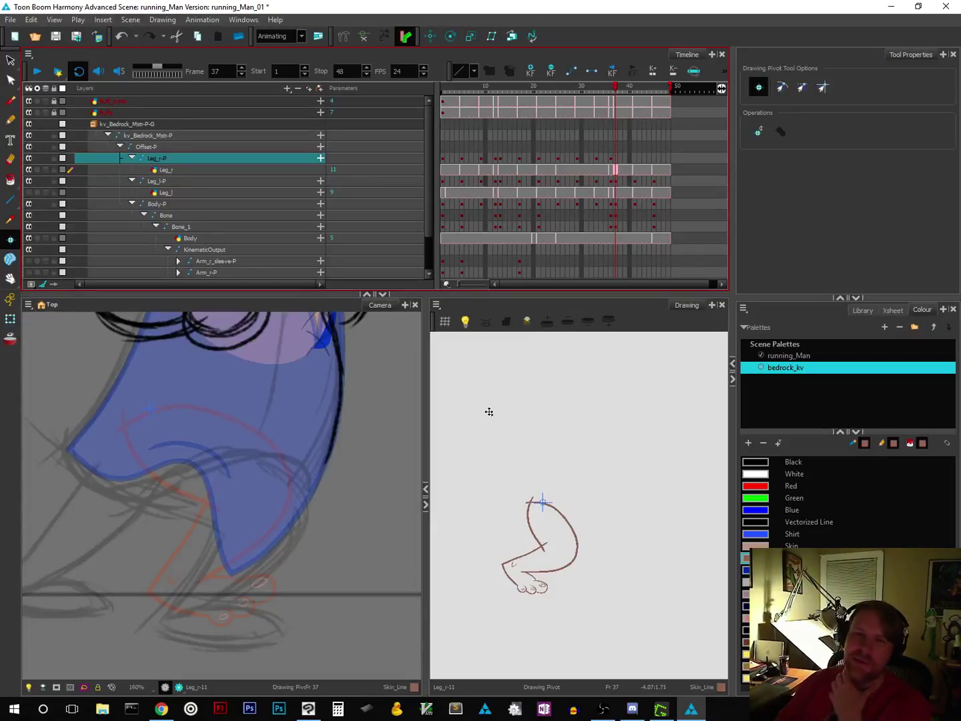
key(alt+Tab)
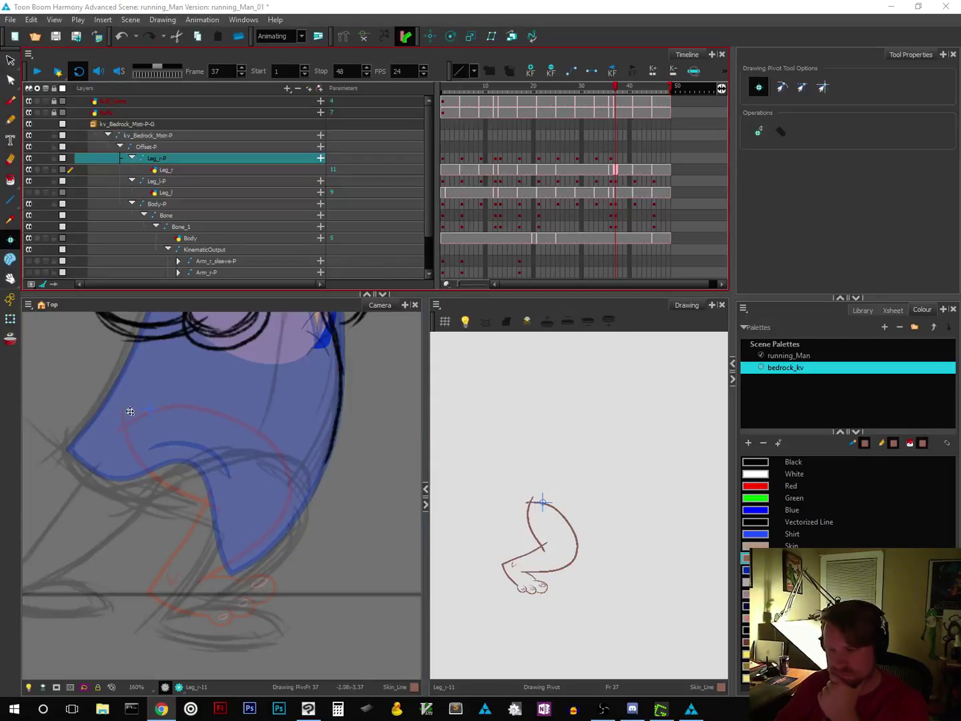
Step: Inspect the Leg_r-P peg's position, rotation, scale and skew parameters at frame 37
click(321, 158)
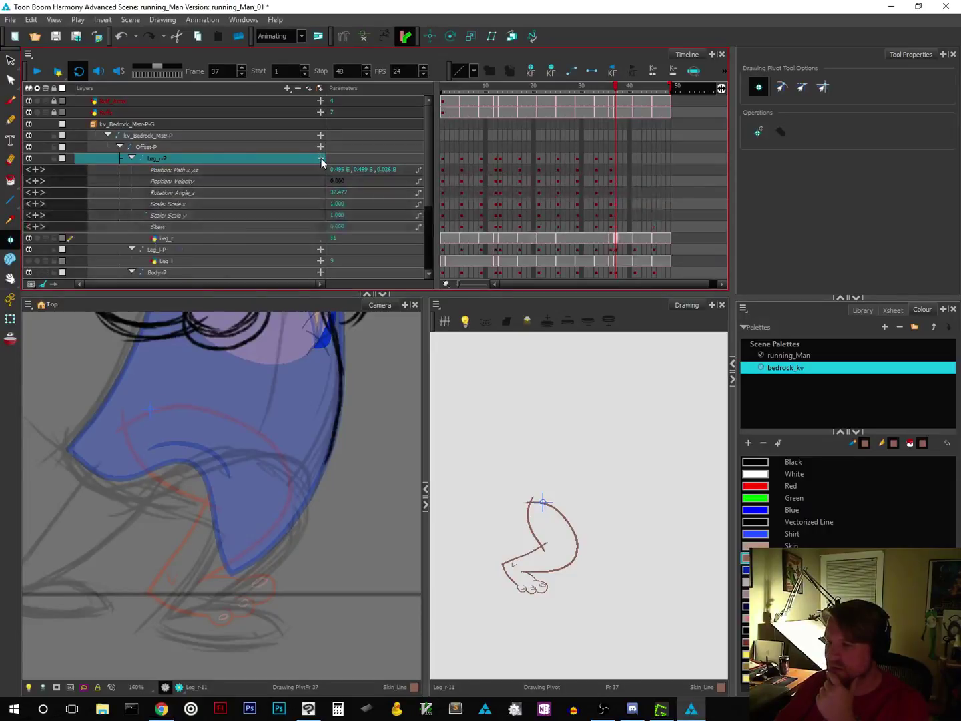
click(336, 170)
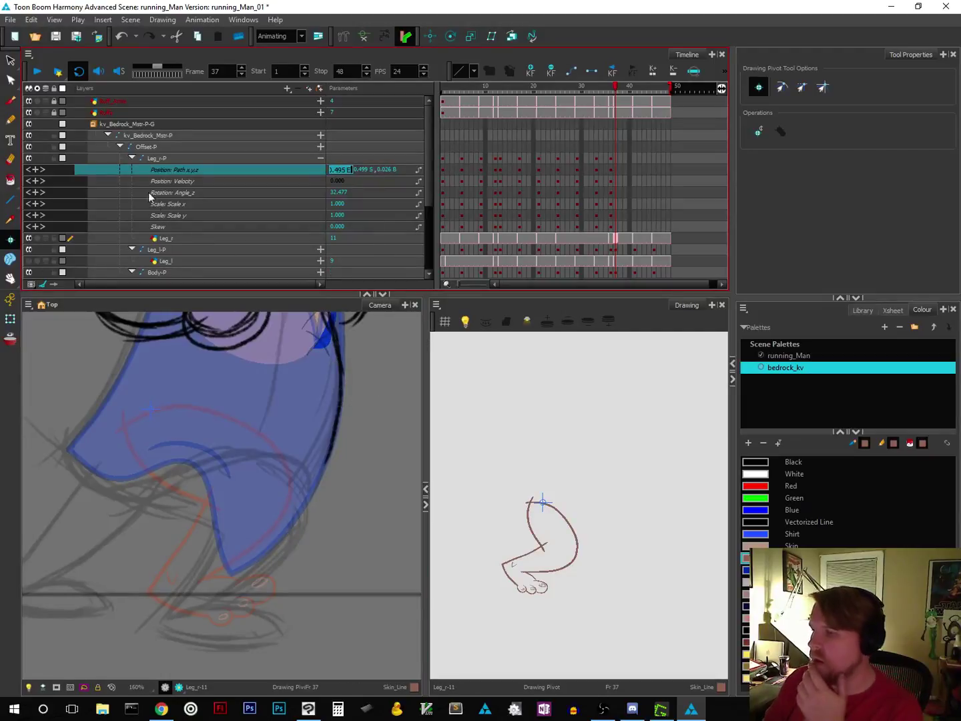
click(130, 158)
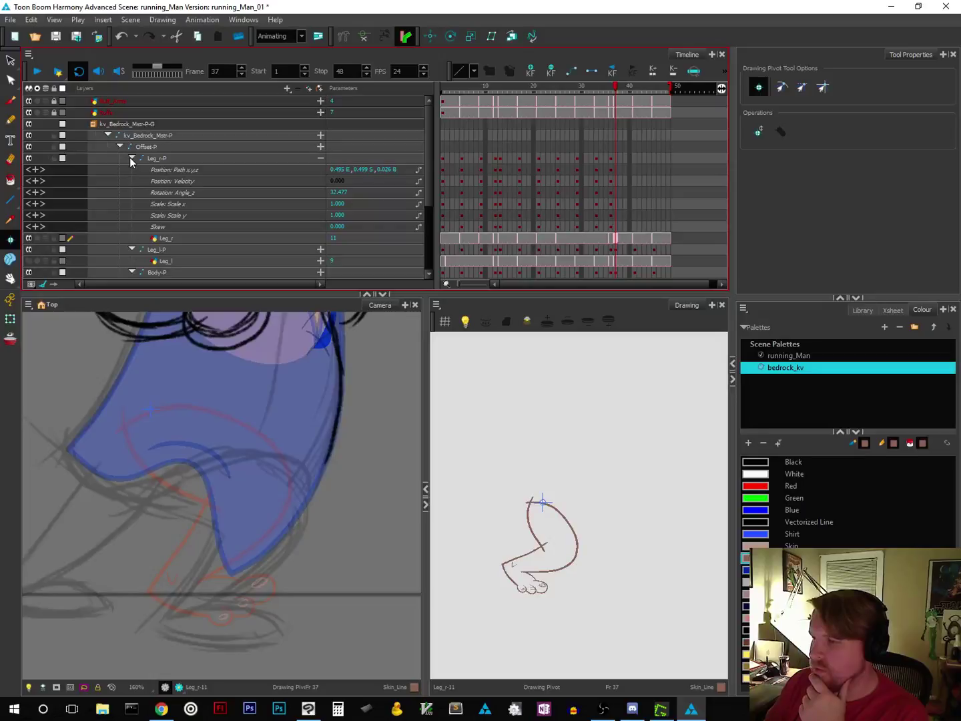
click(319, 158)
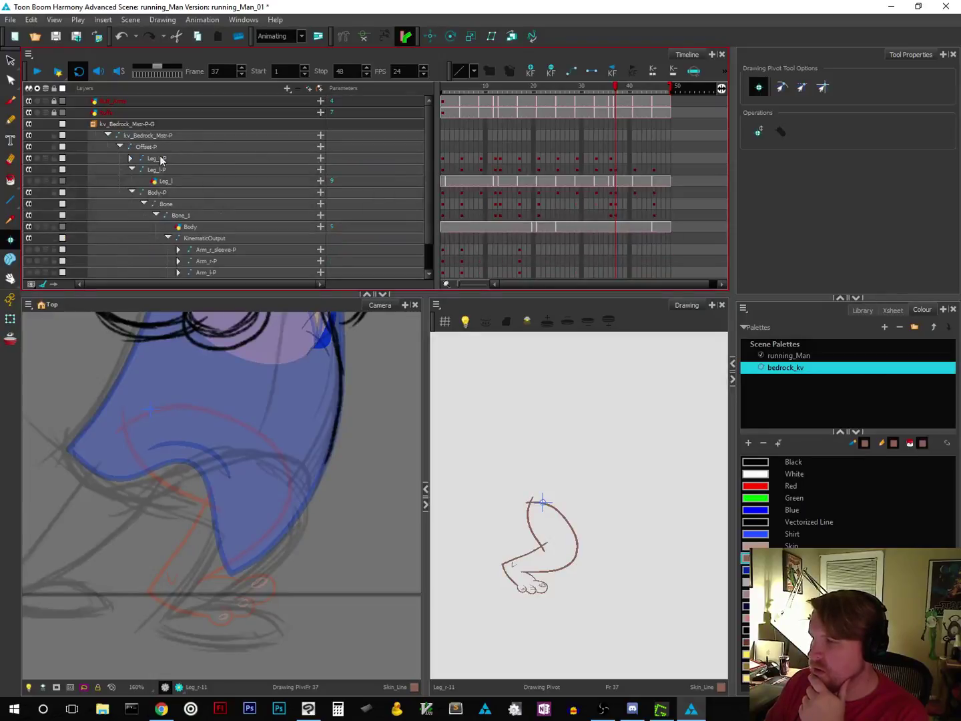
click(130, 158)
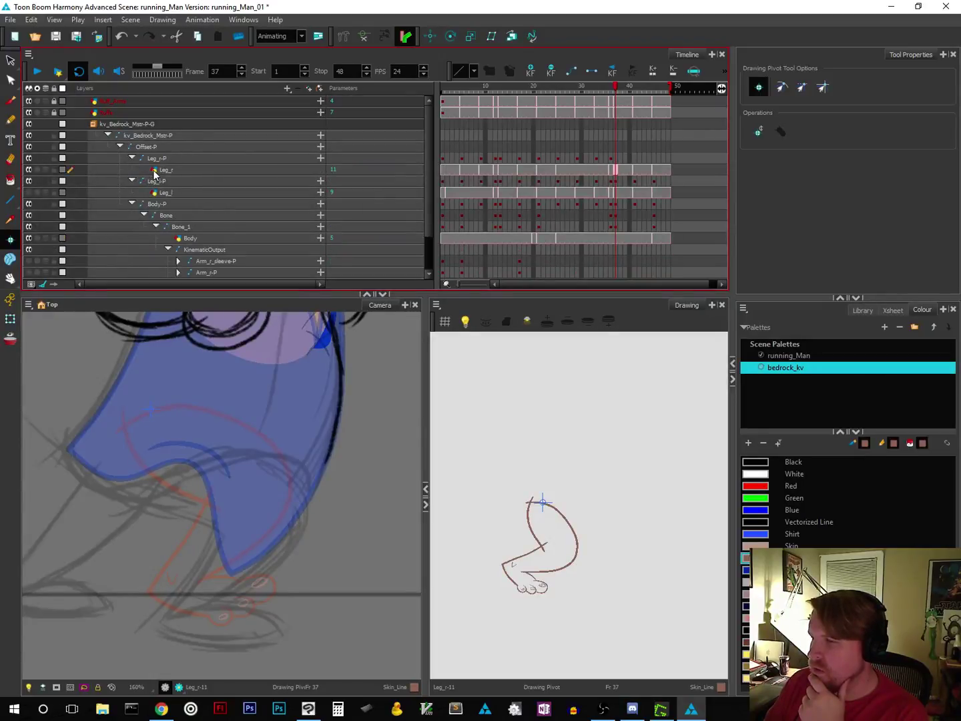
Step: Review the Leg_r layer's transformation, embedded pivot, drawing, control and alignment properties
double_click(155, 170)
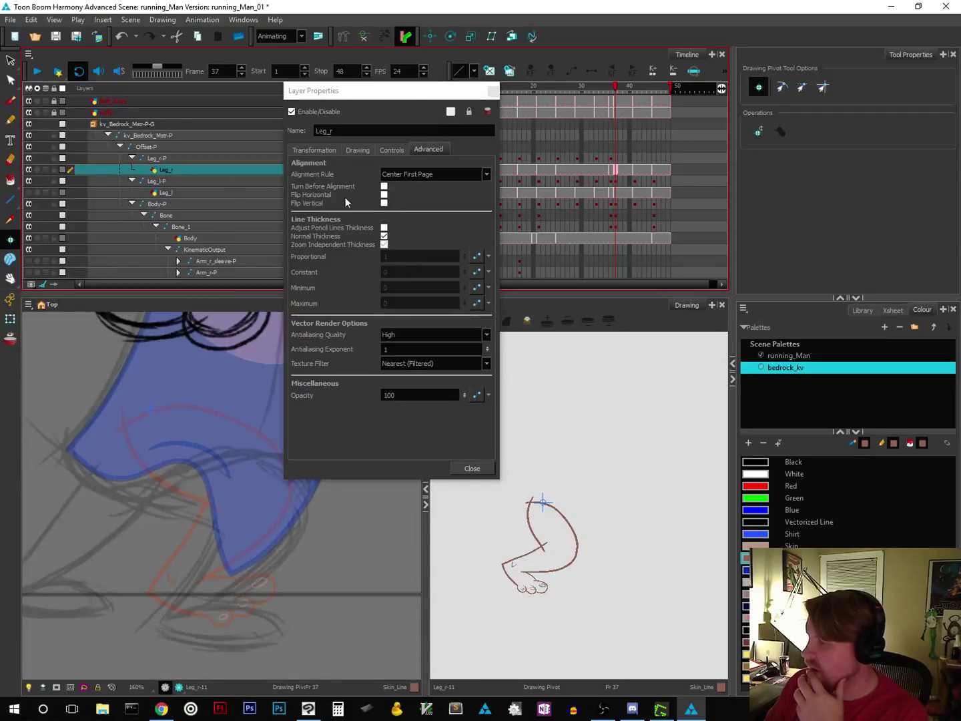
click(315, 150)
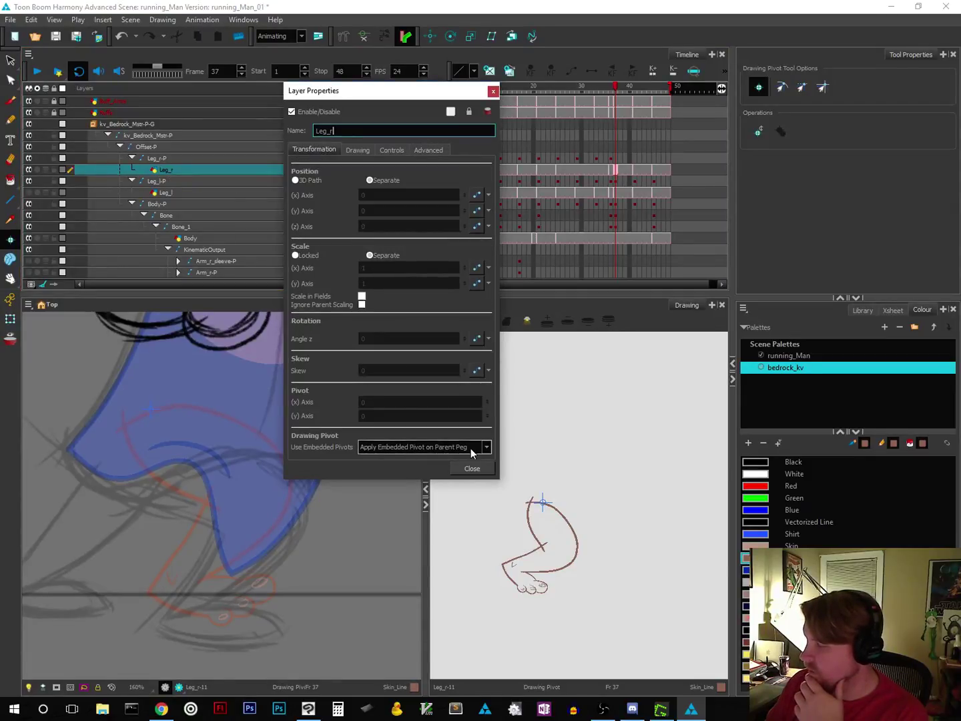
click(358, 150)
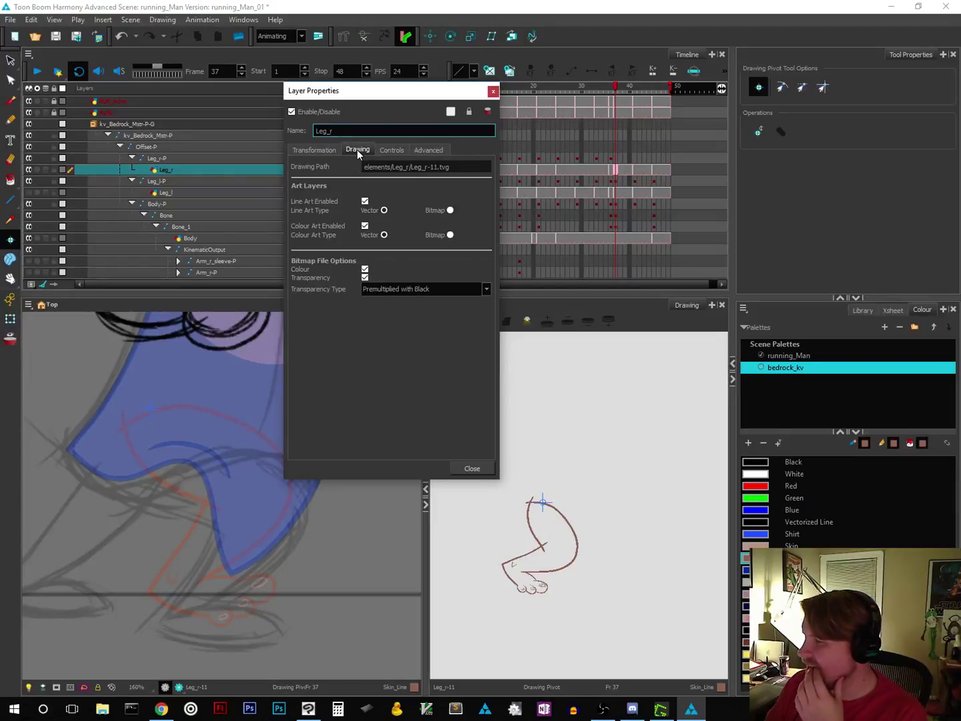
click(401, 149)
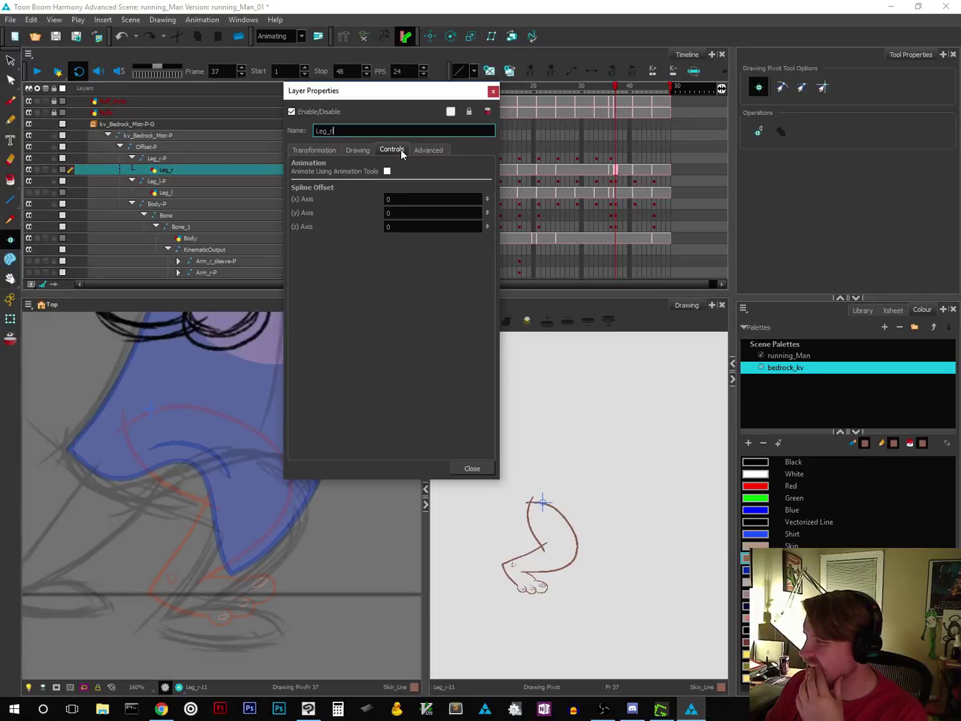
click(429, 150)
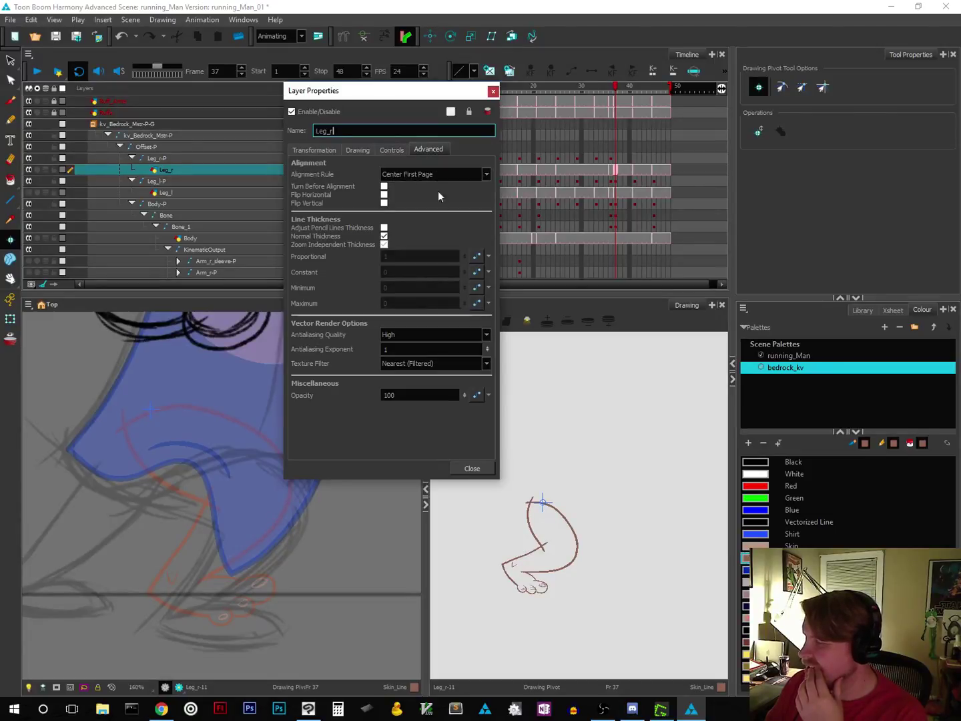
click(471, 469)
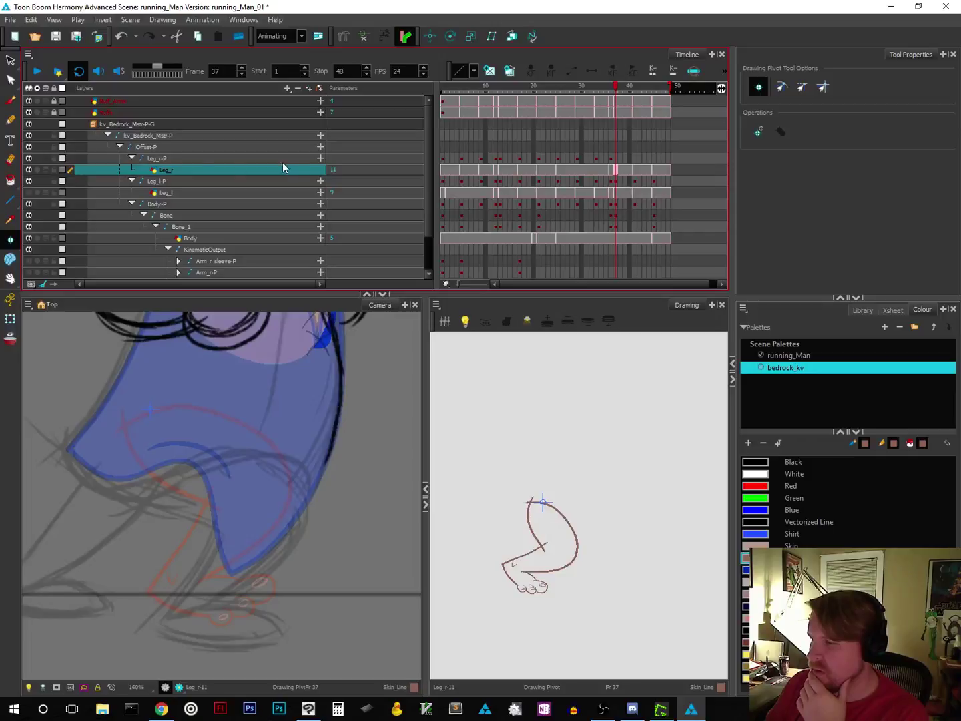
Step: Compare the Leg_r-P peg's parameters and the leg's placement at keyframes 36, 33, 29, 25 and 21
click(610, 159)
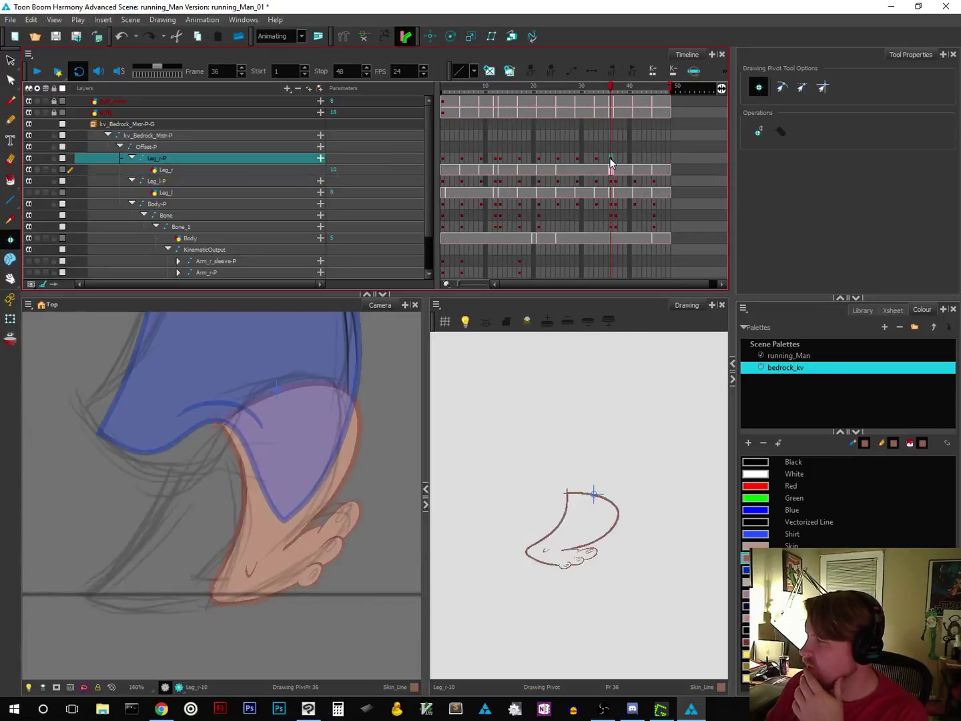
click(320, 158)
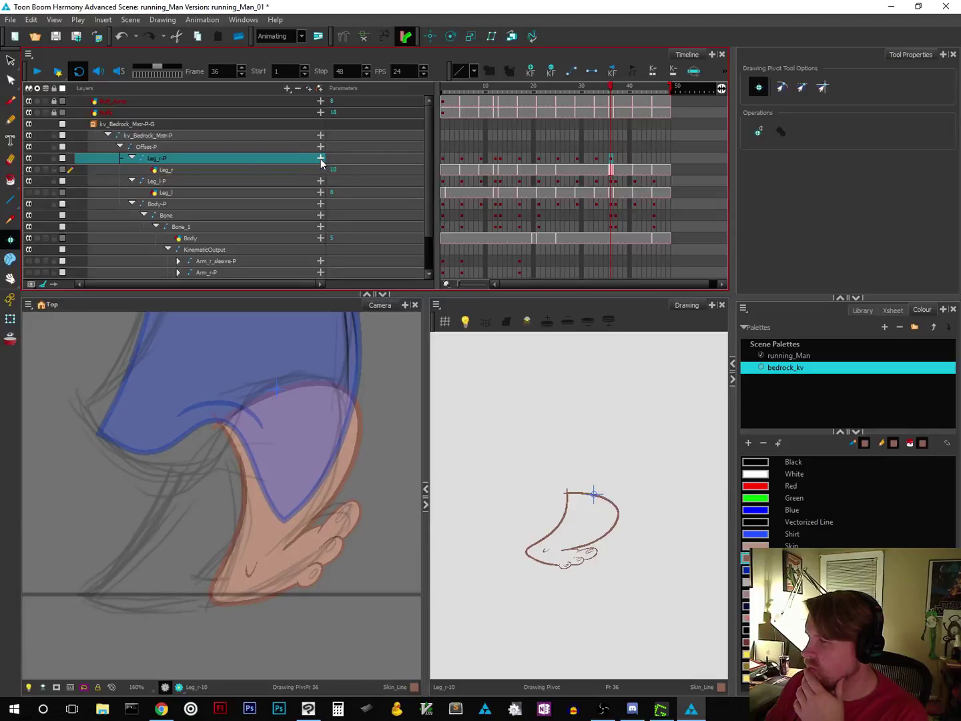
click(596, 158)
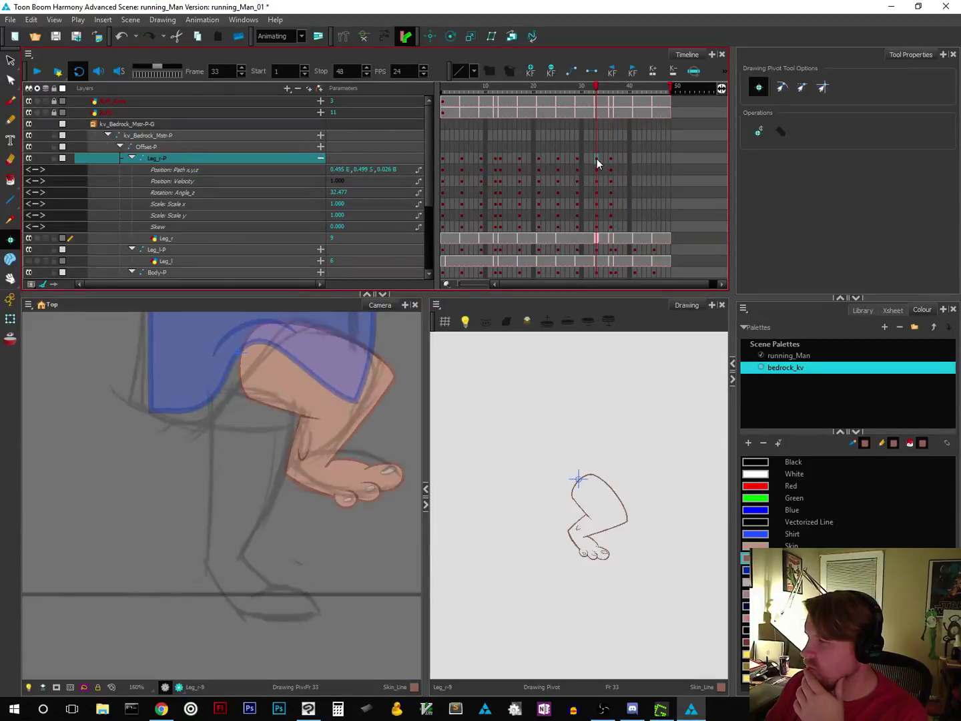
click(578, 160)
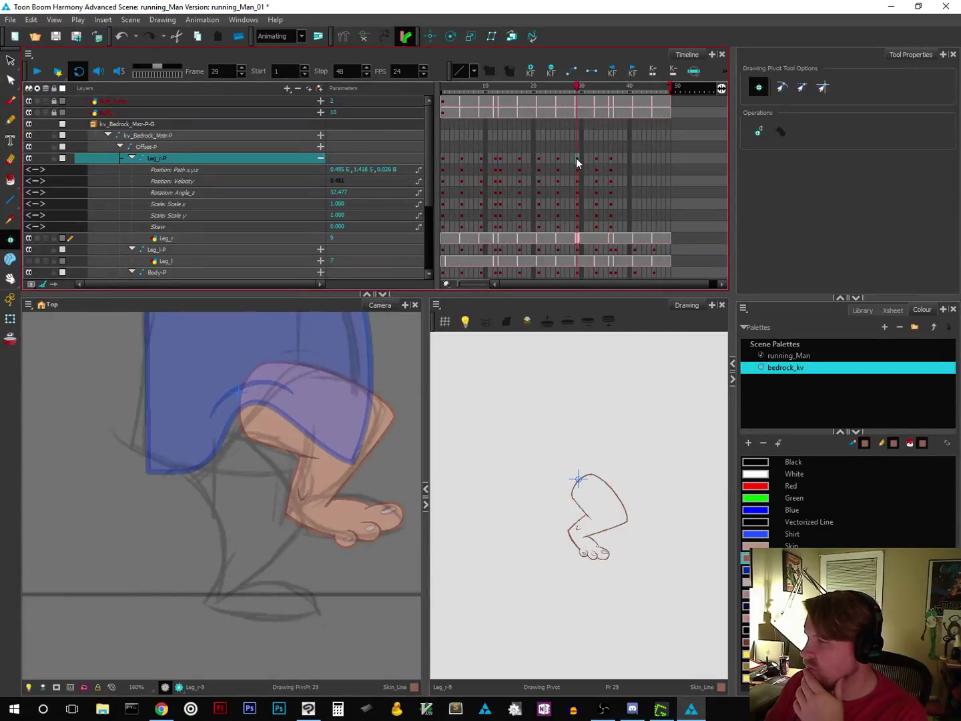
click(558, 159)
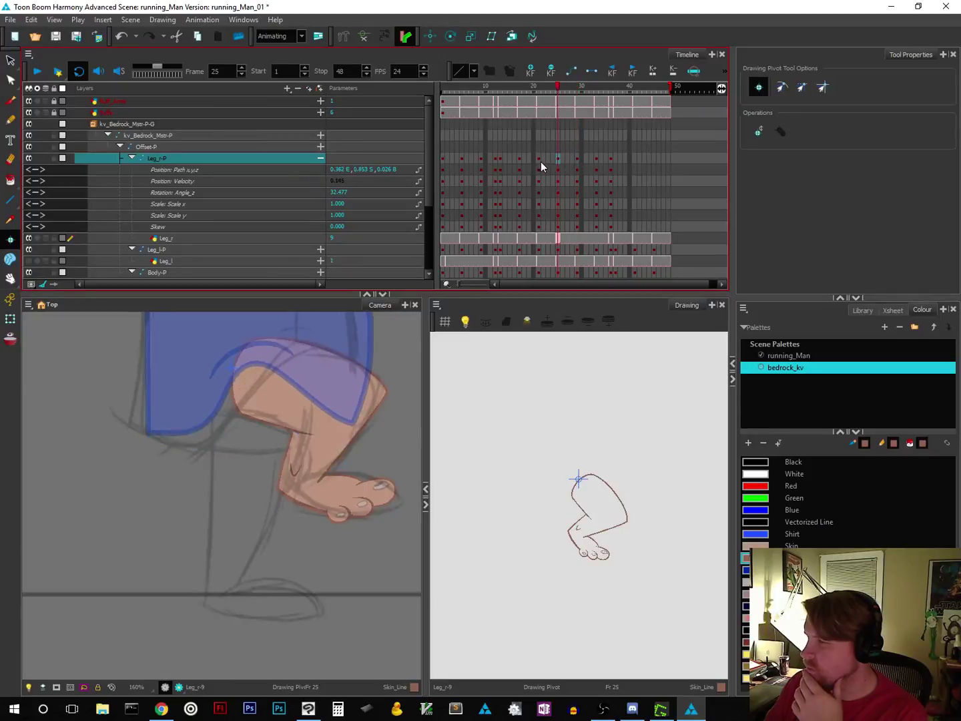
click(538, 158)
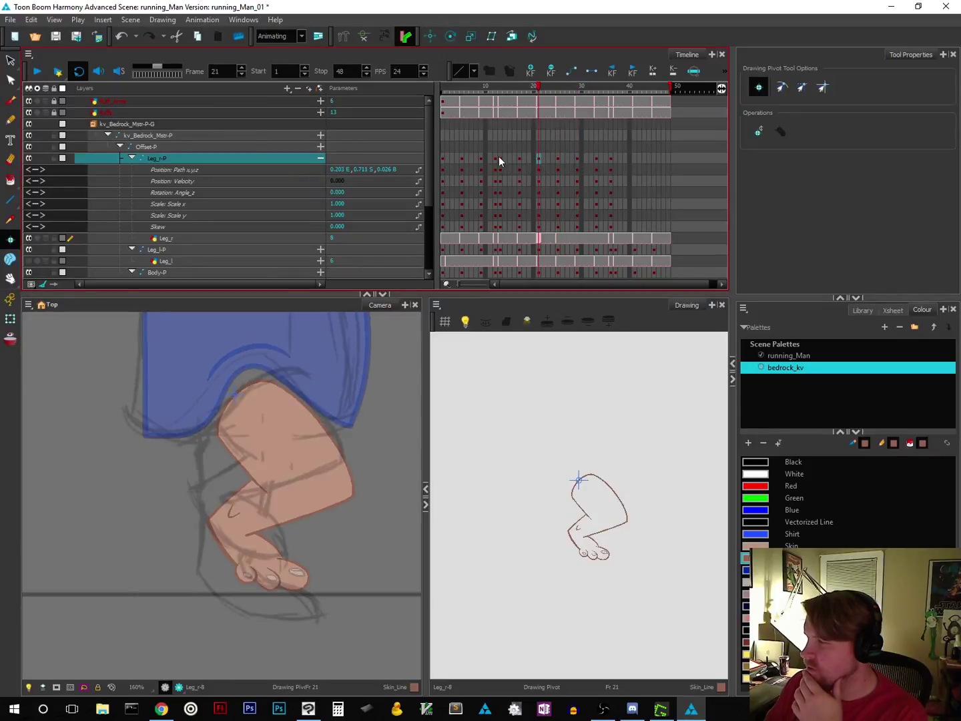
Step: Check the Leg_r-P peg's parameters and each right leg drawing's pivot keyframe by keyframe from frame 1 through frame 37
click(442, 158)
click(463, 160)
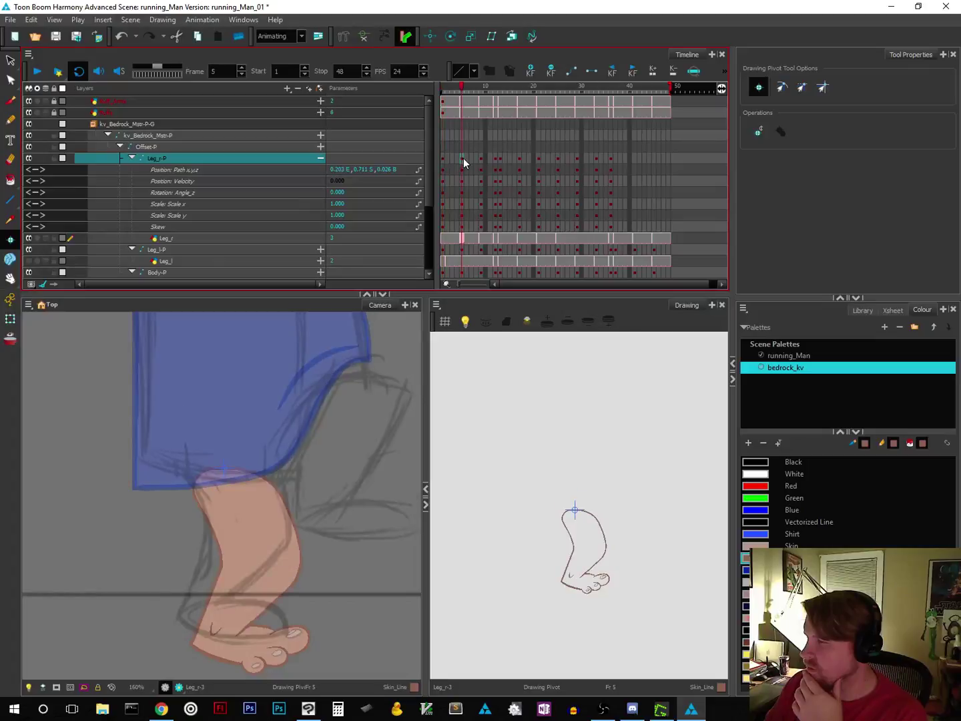
click(481, 159)
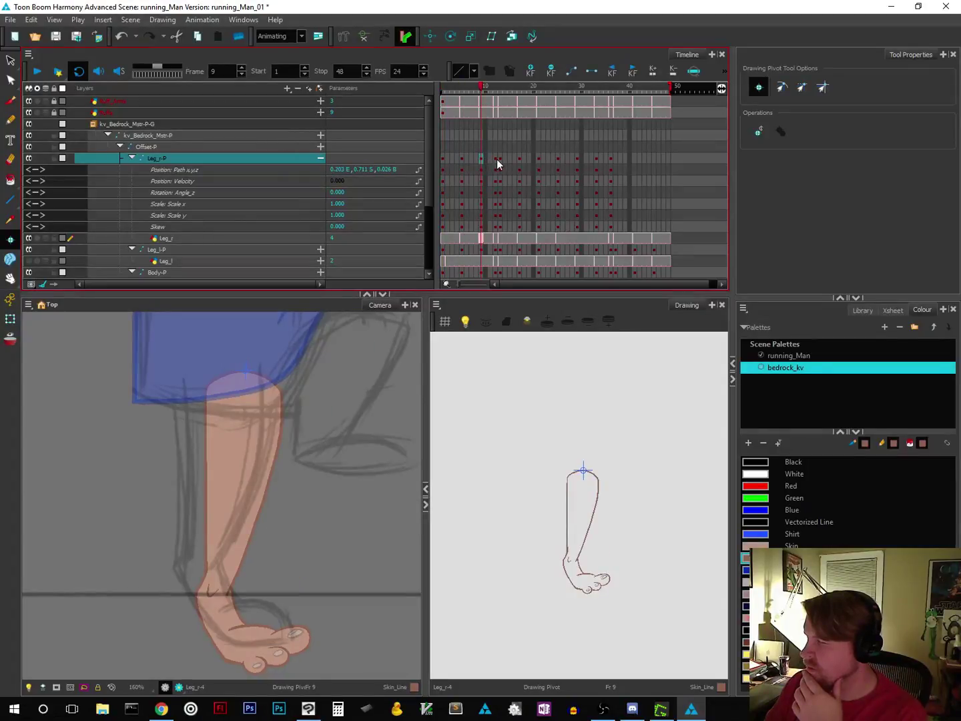
click(496, 159)
click(499, 159)
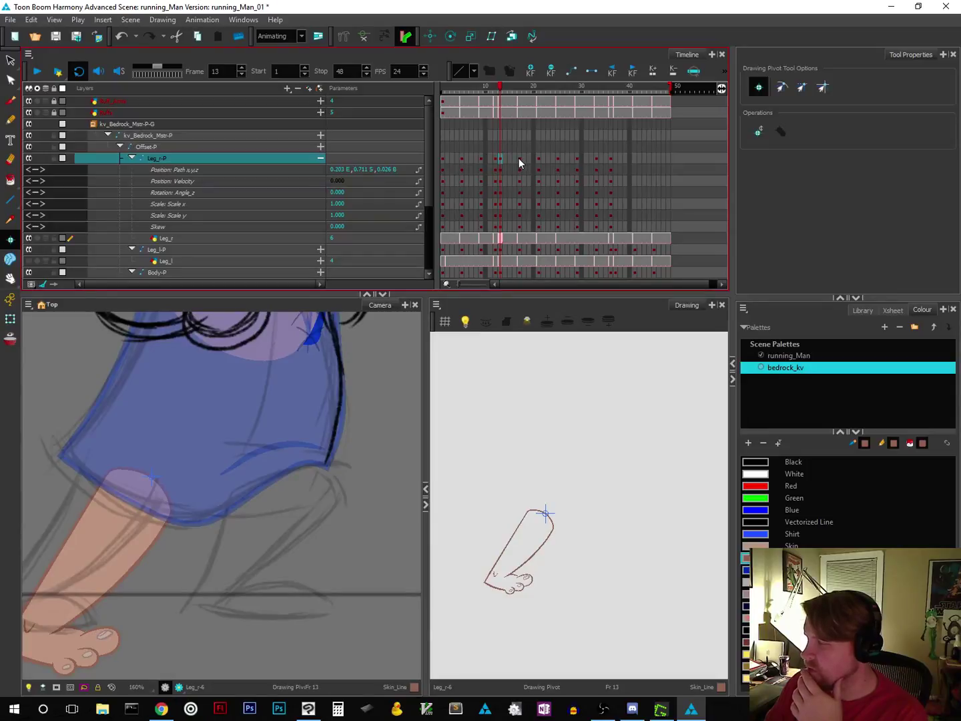
click(519, 158)
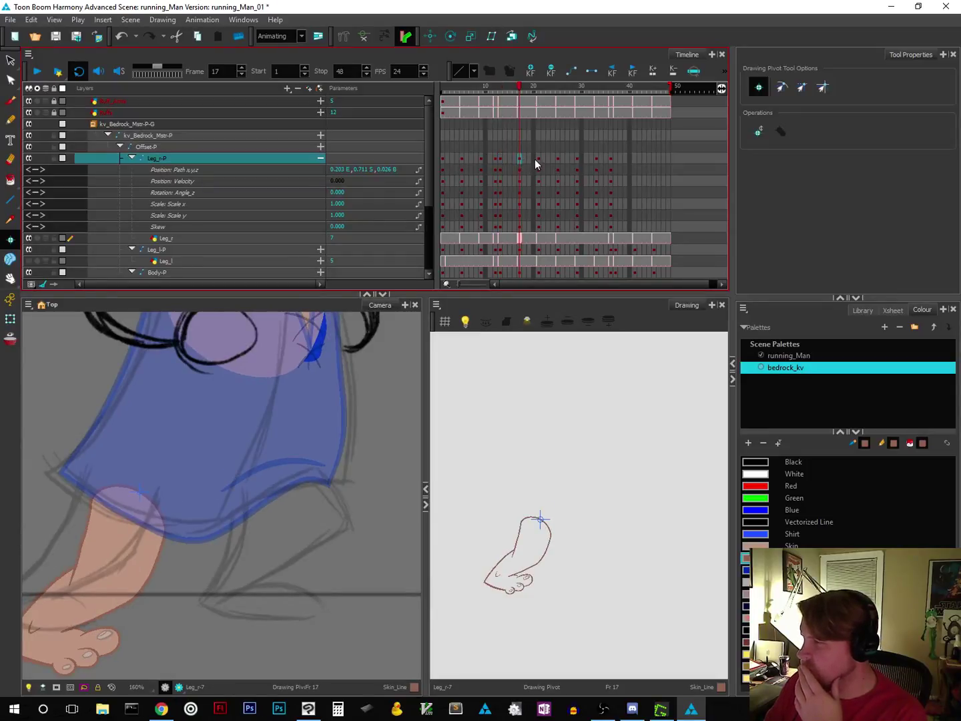
click(537, 159)
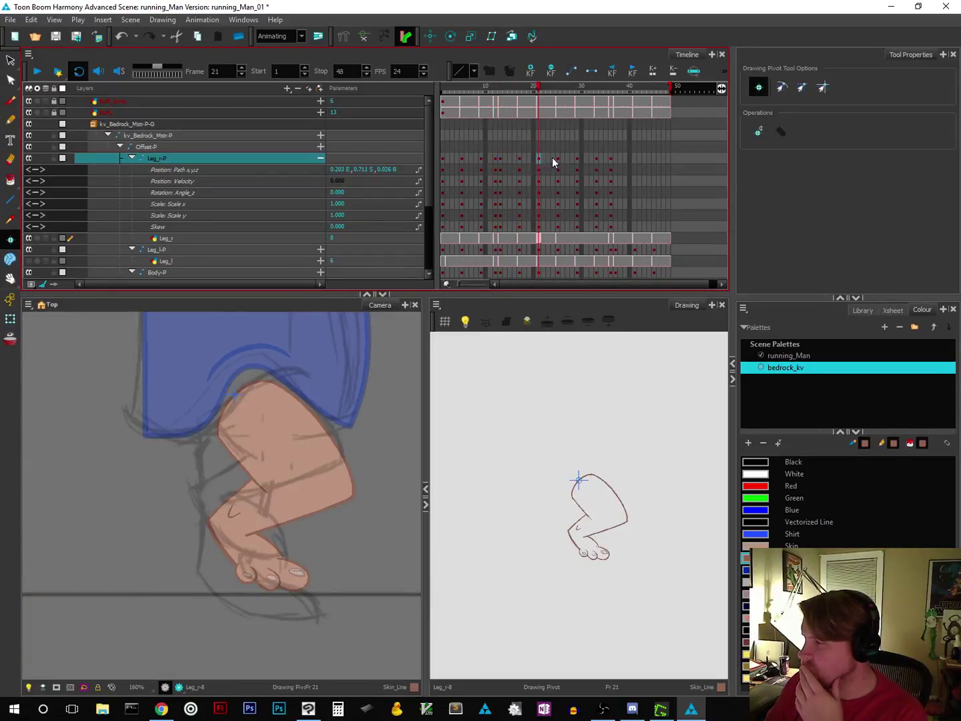
click(558, 158)
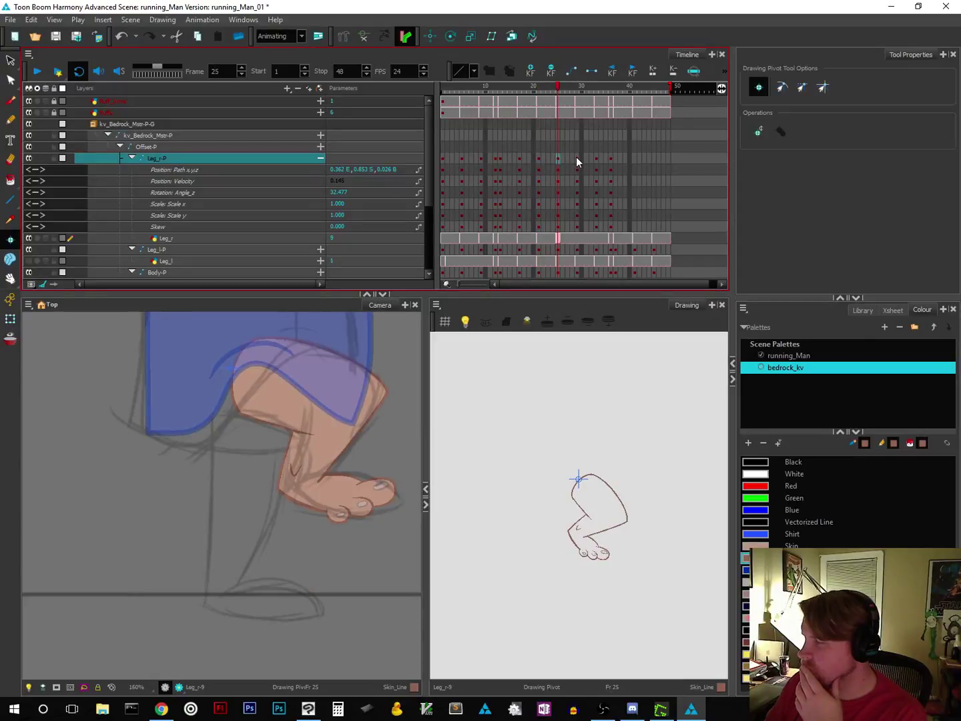
click(577, 159)
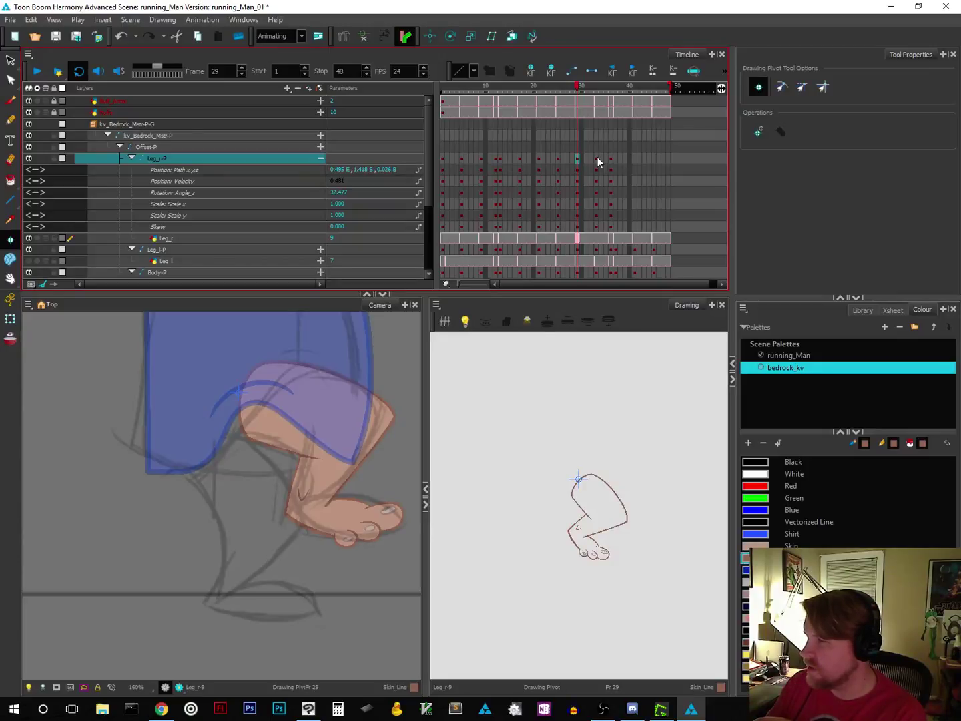
click(597, 161)
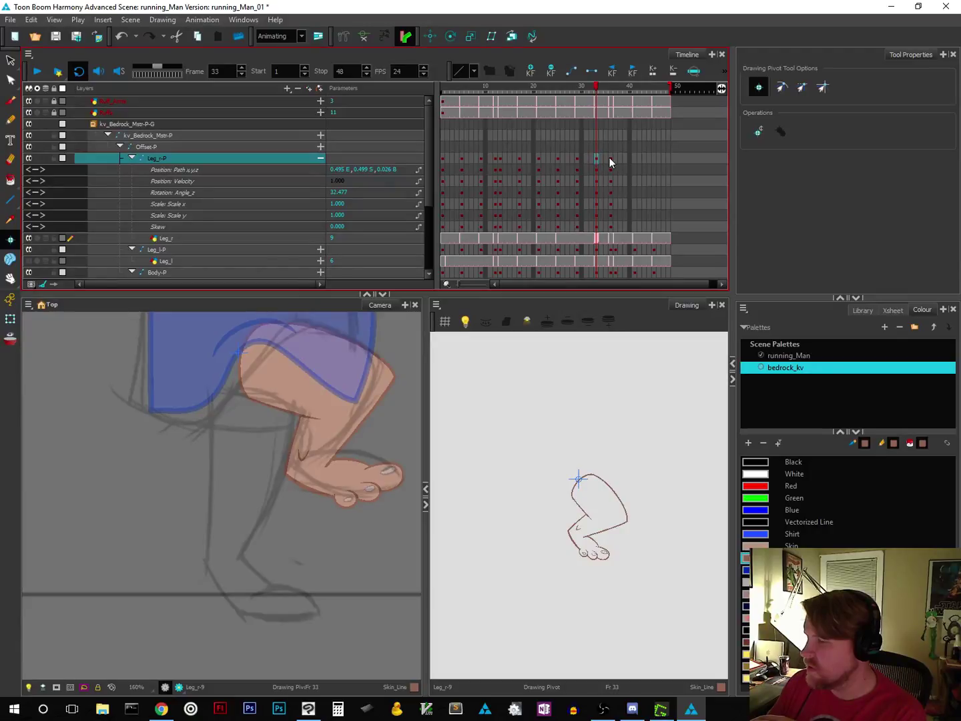
click(609, 161)
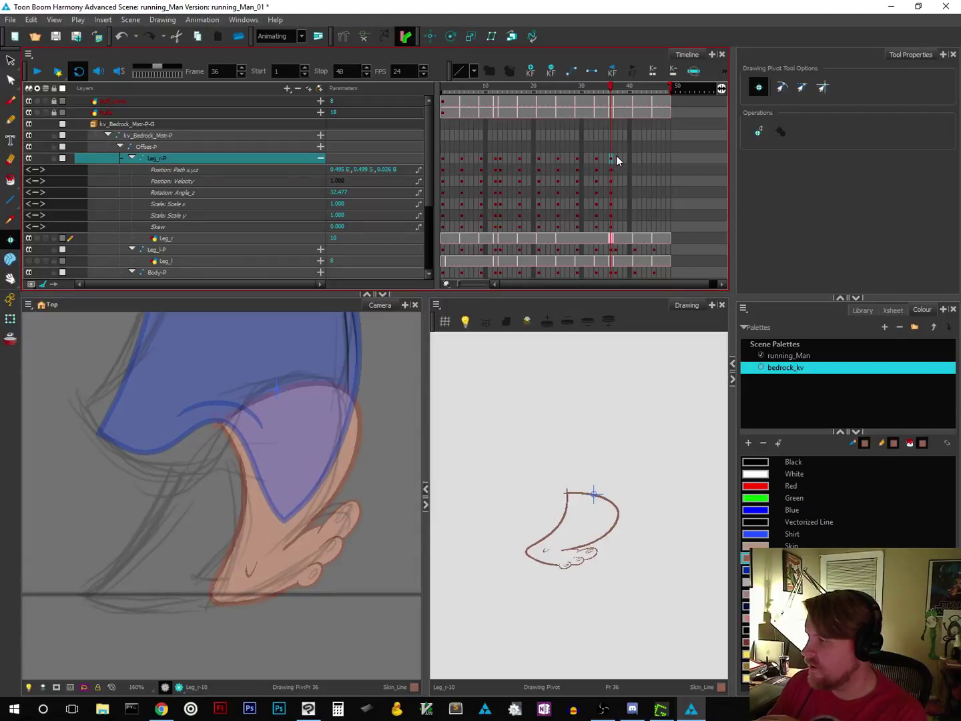
click(615, 159)
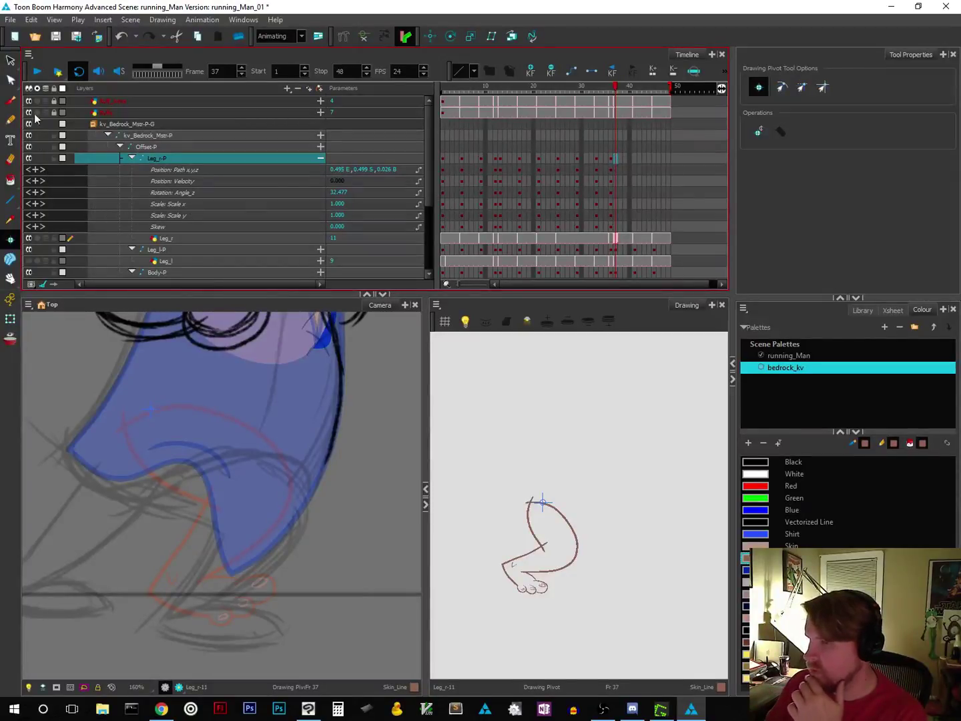
Step: Move the Leg_r line drawing at frame 37 down toward the leg in the rough sketch
click(10, 61)
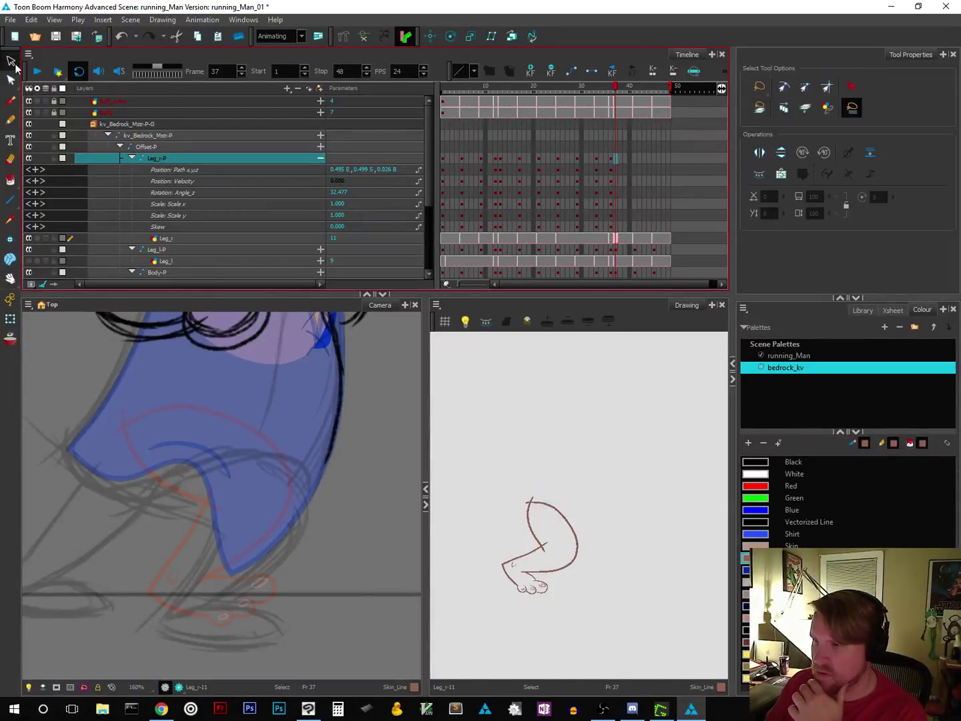
mouse_move(131, 375)
mouse_down()
mouse_move(63, 500)
mouse_move(104, 627)
mouse_move(231, 648)
mouse_move(344, 546)
mouse_move(316, 410)
mouse_move(182, 345)
mouse_move(84, 388)
mouse_move(153, 411)
mouse_move(167, 441)
mouse_up()
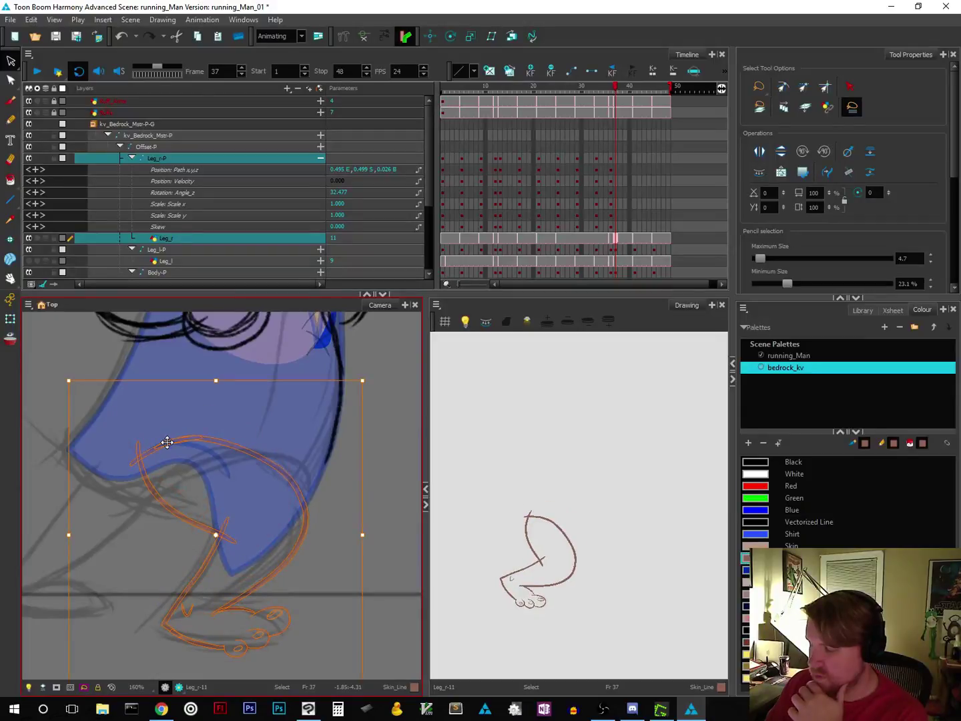
Step: Reposition Leg_r's drawing pivot at frame 37 onto the crossing lines at the upper back corner of the thigh
click(9, 239)
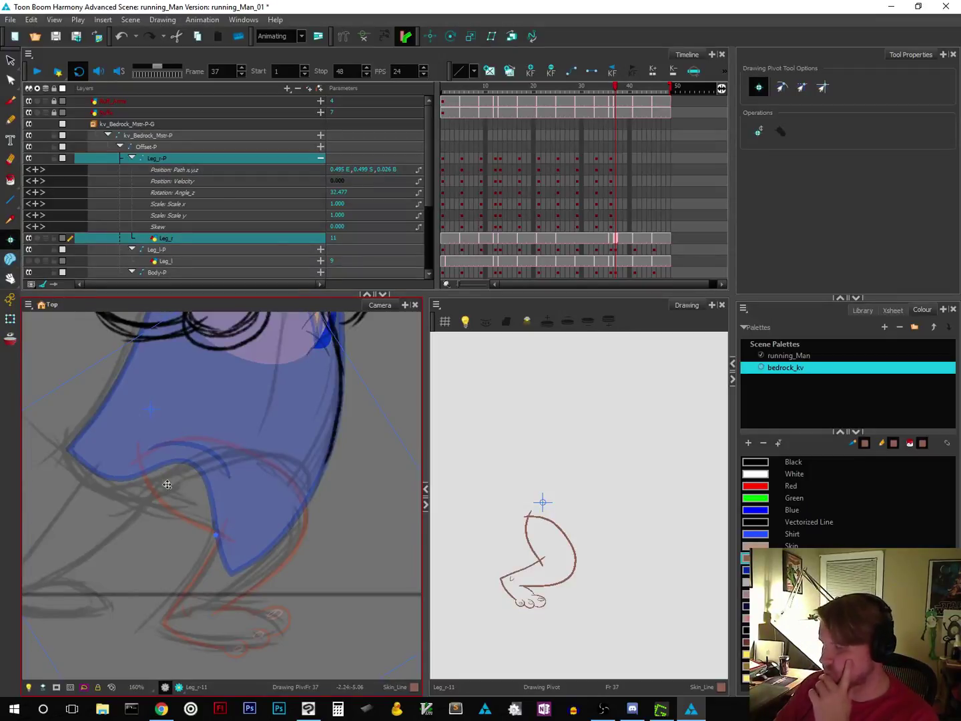
scroll(167, 485, down, 4)
scroll(168, 487, up, 3)
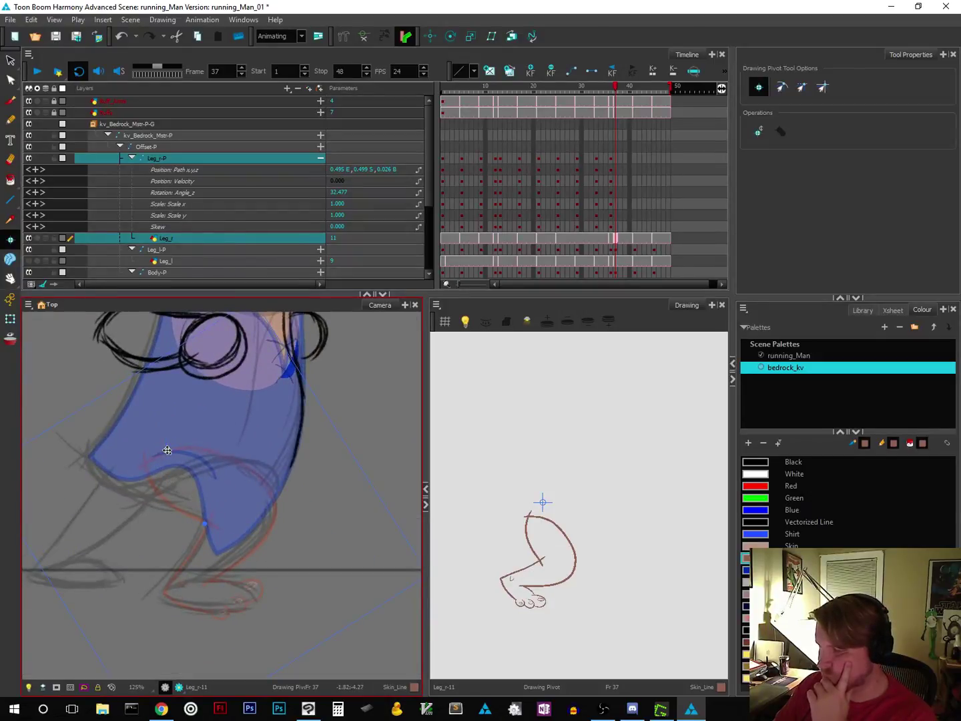
click(167, 451)
click(170, 457)
click(168, 446)
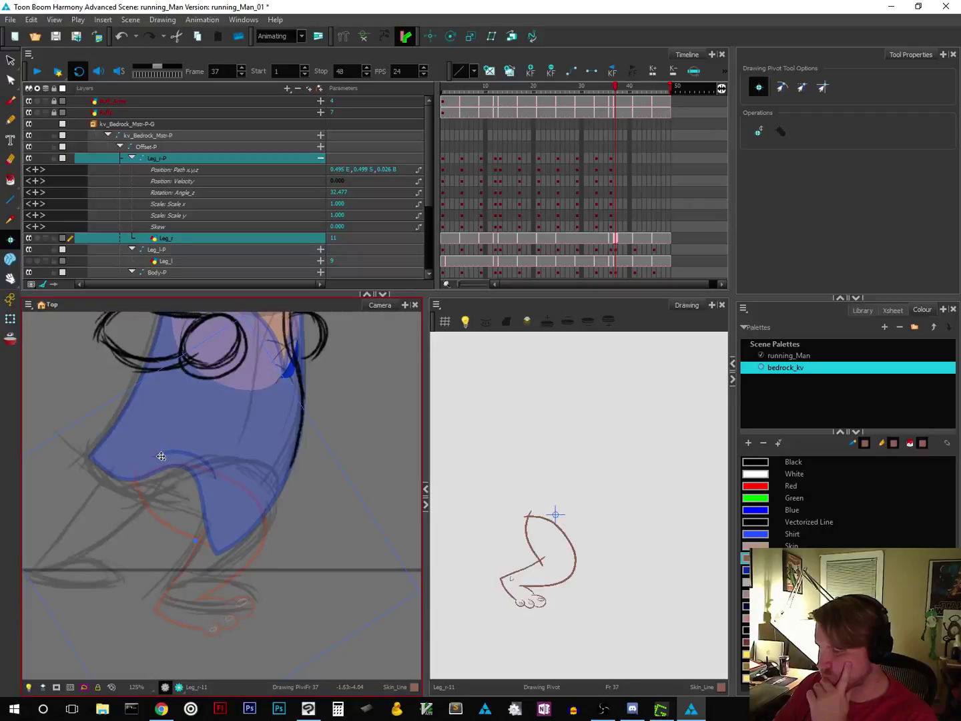
click(160, 448)
click(158, 450)
right_click(157, 449)
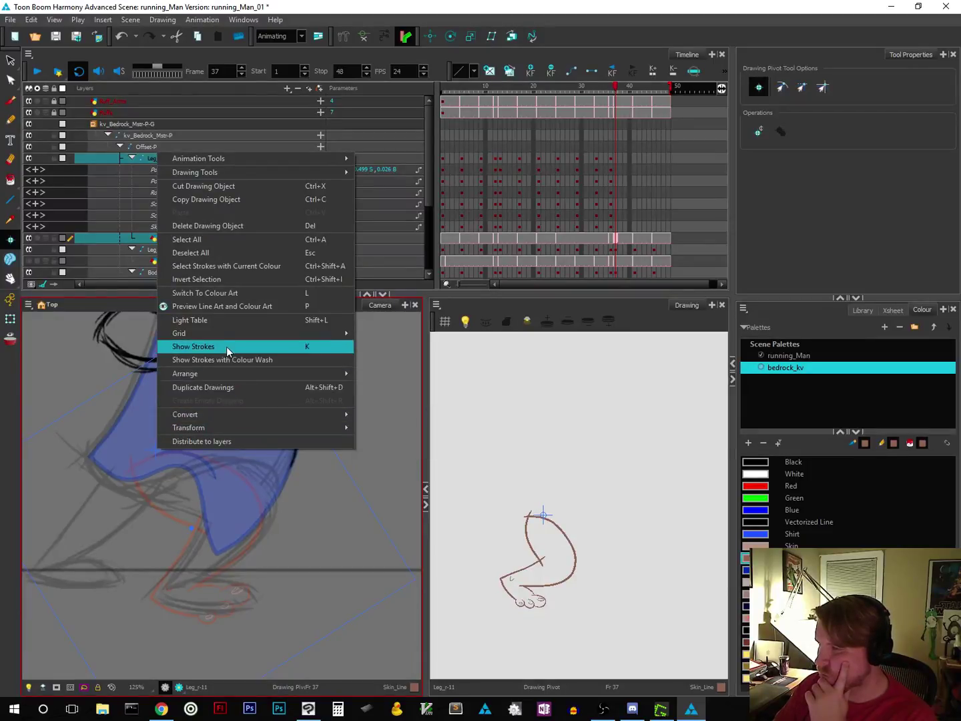
mouse_move(230, 175)
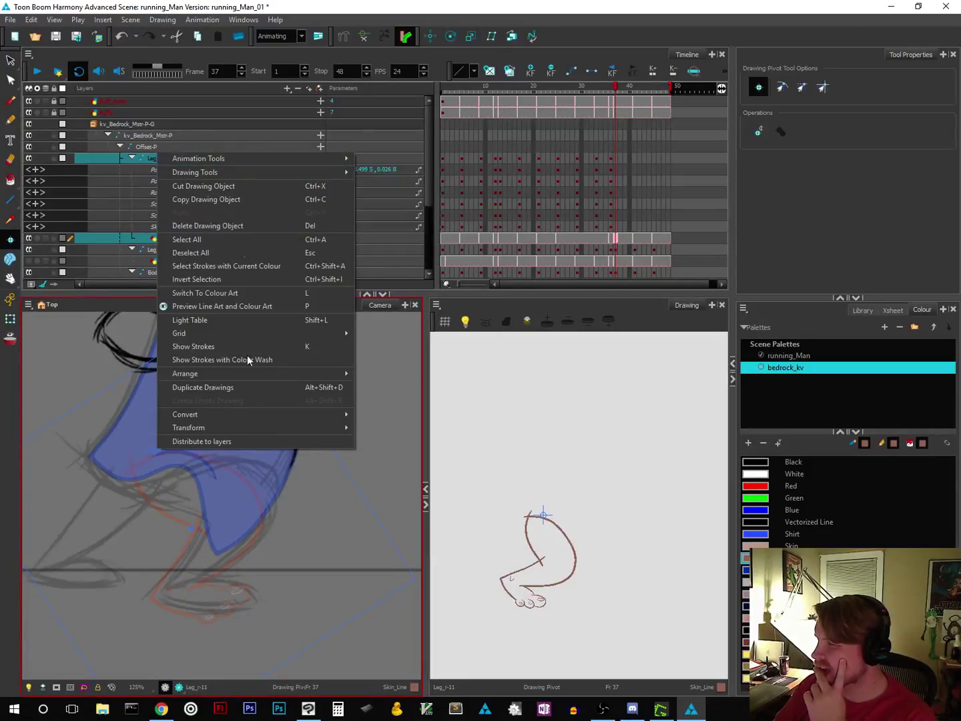
click(529, 515)
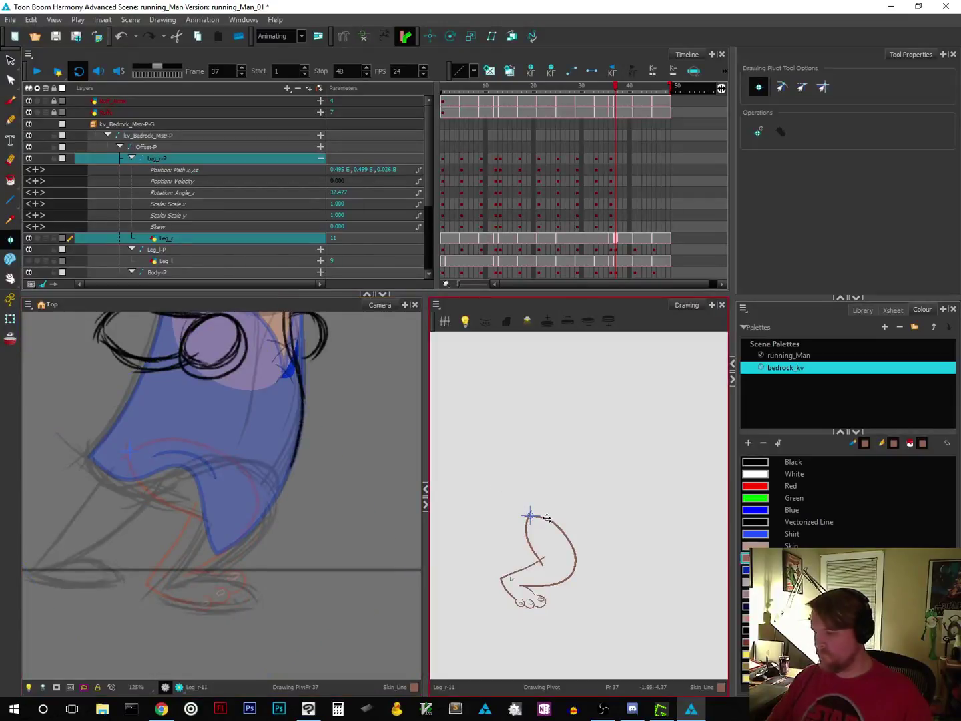
Step: Shift Leg_r's drawing pivot at frame 37 forward along the top of the thigh, and move the leg lines up and forward onto the sketch
click(546, 518)
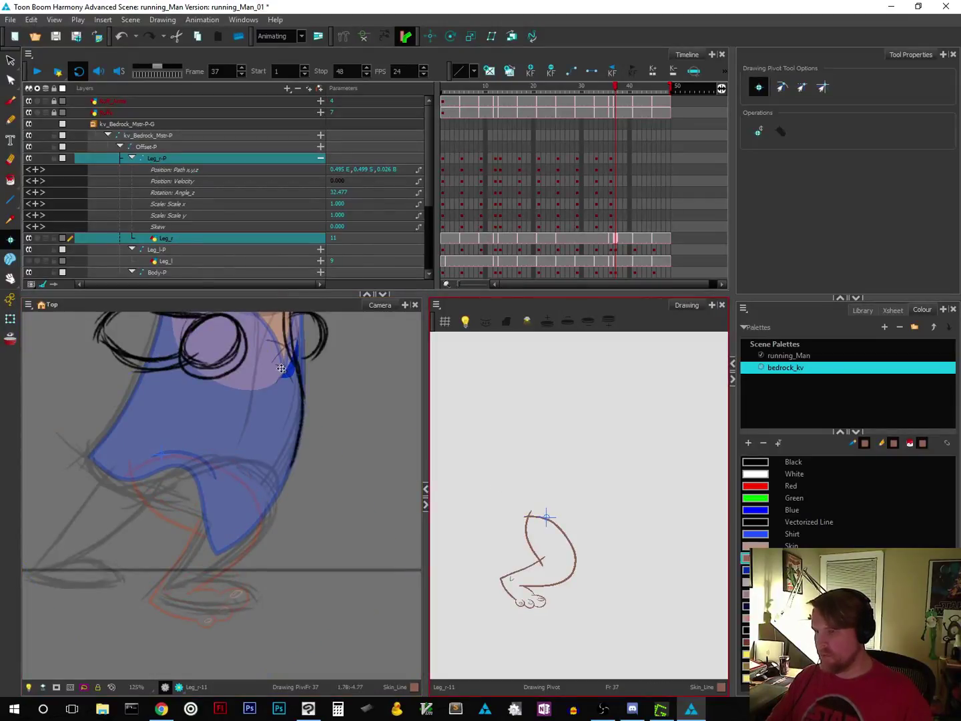
click(11, 62)
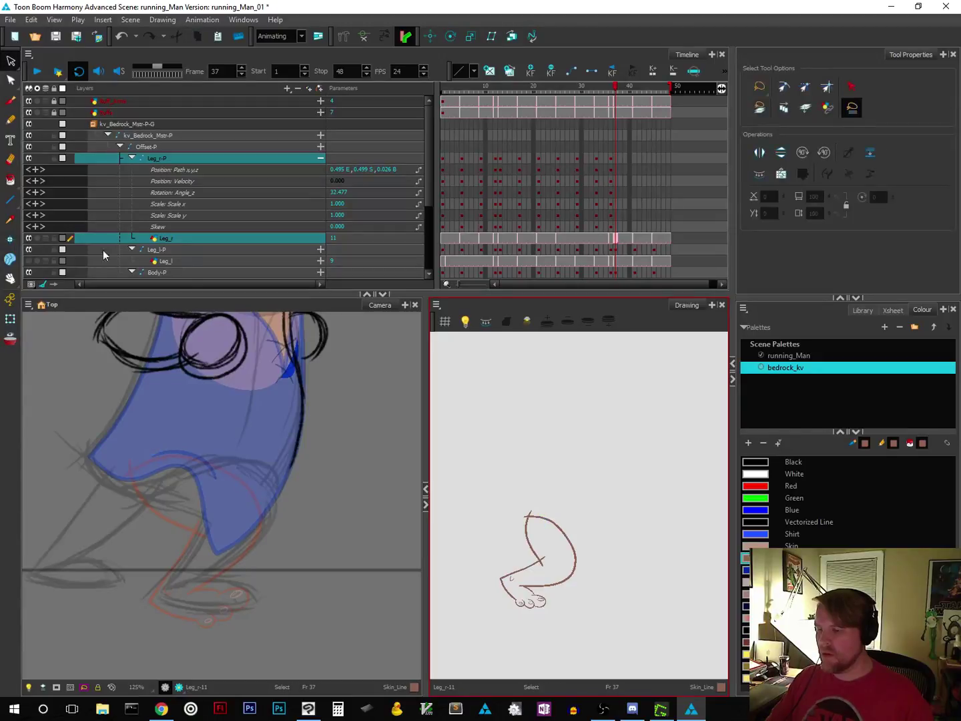
click(157, 455)
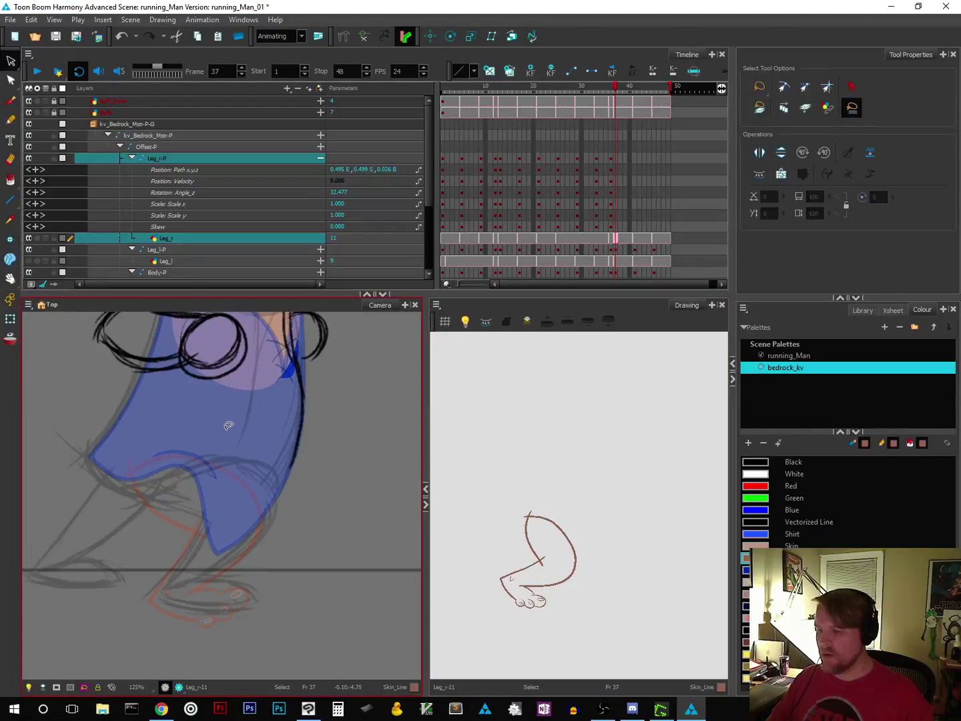
mouse_move(227, 428)
mouse_down()
mouse_move(132, 405)
mouse_move(63, 558)
mouse_move(113, 635)
mouse_move(263, 632)
mouse_move(320, 514)
mouse_move(244, 411)
mouse_move(180, 413)
mouse_up()
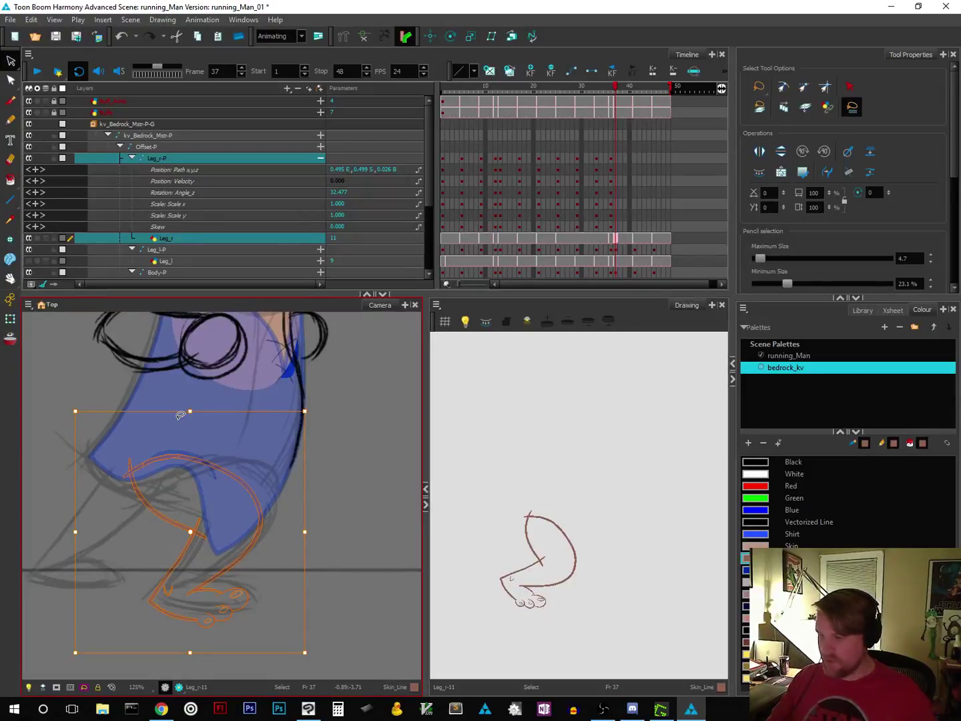
click(352, 495)
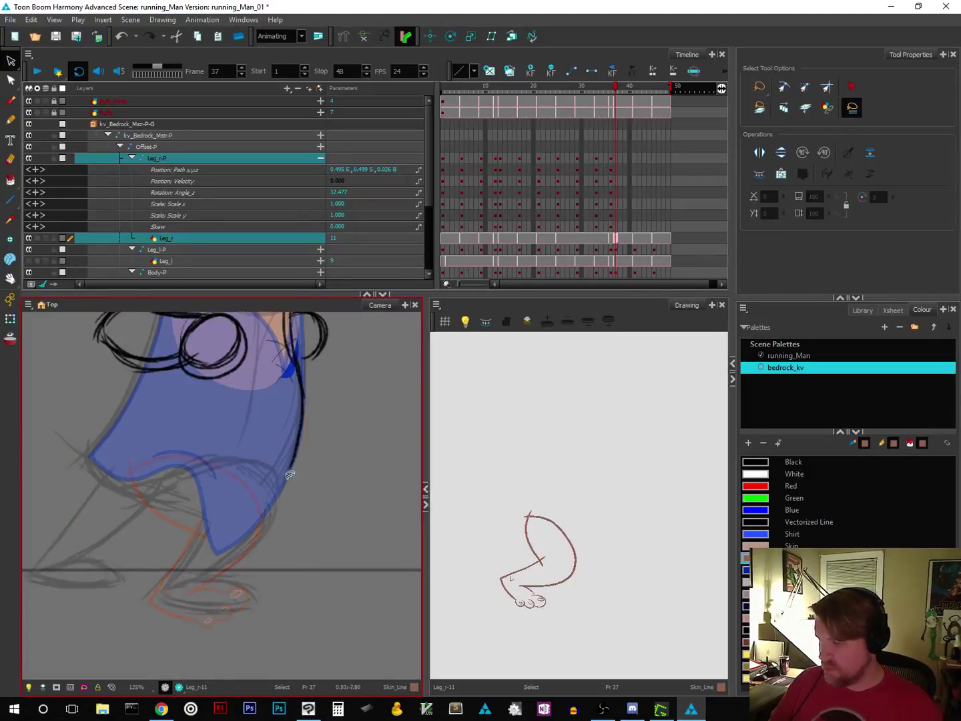
mouse_move(249, 448)
mouse_down()
mouse_move(140, 424)
mouse_move(86, 562)
mouse_move(123, 641)
mouse_move(301, 626)
mouse_move(309, 485)
mouse_move(215, 429)
mouse_up()
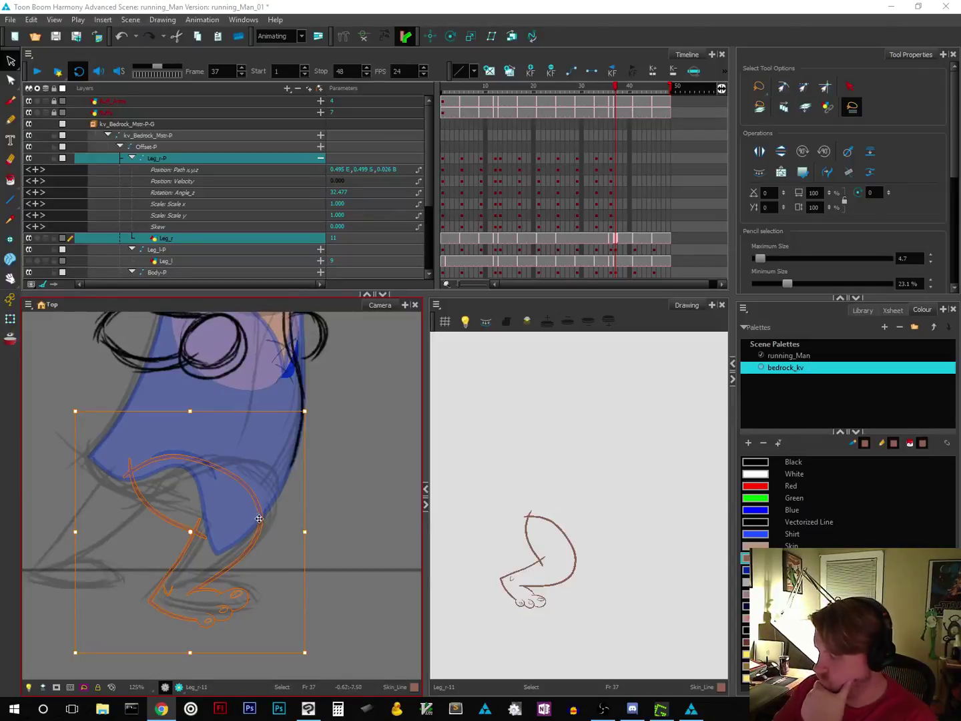
drag(264, 509, 273, 508)
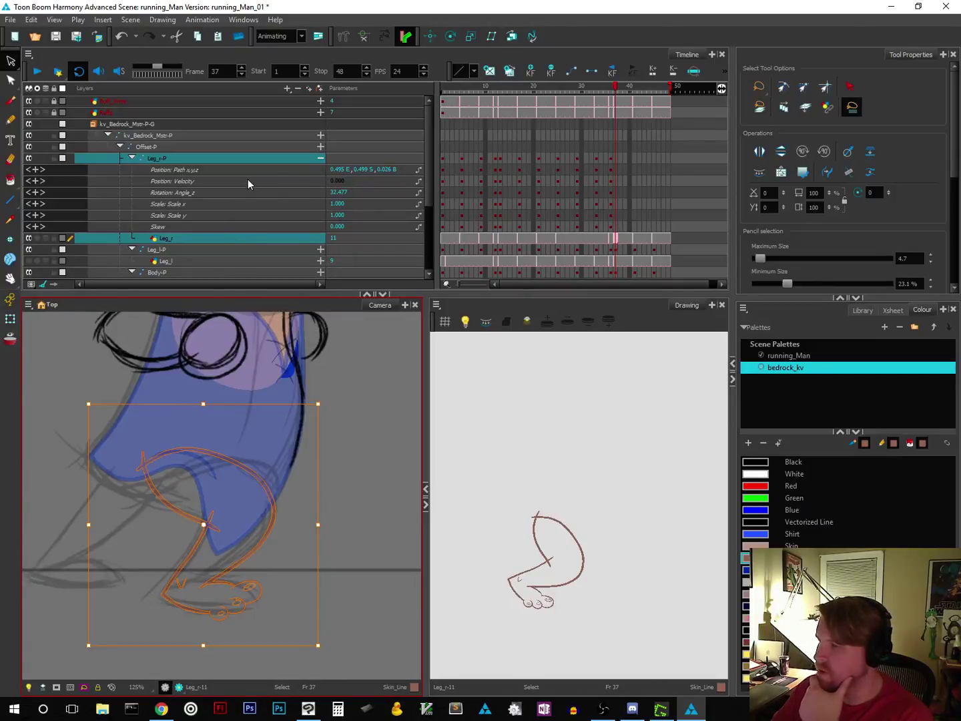
Step: Set the Leg_r-P peg's x, y and z position to 0 at frame 37
double_click(343, 171)
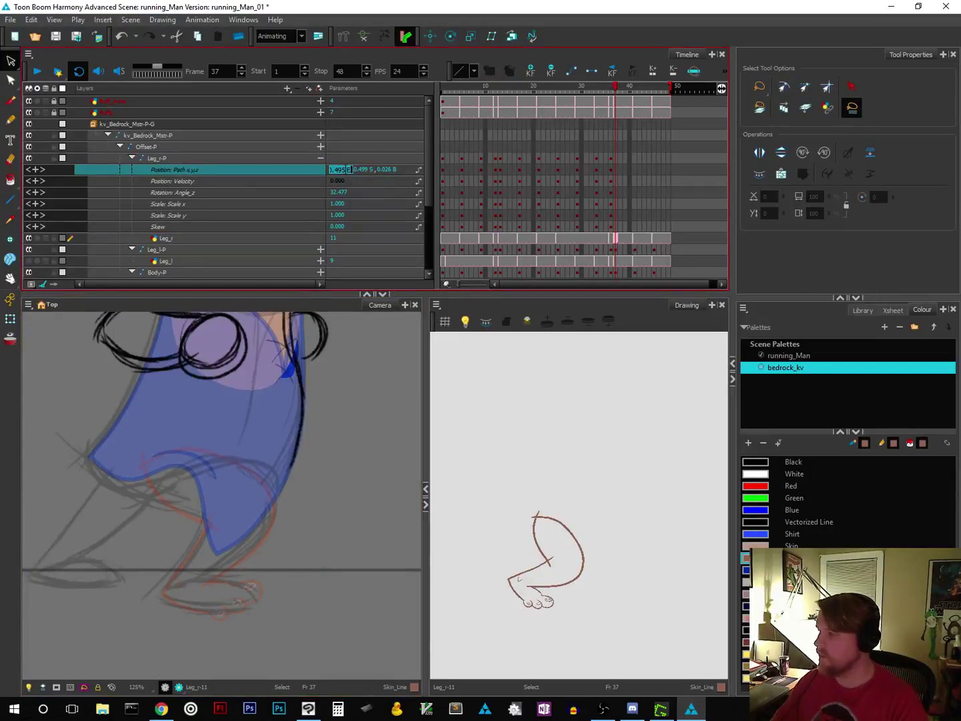
text(0)
key(Return)
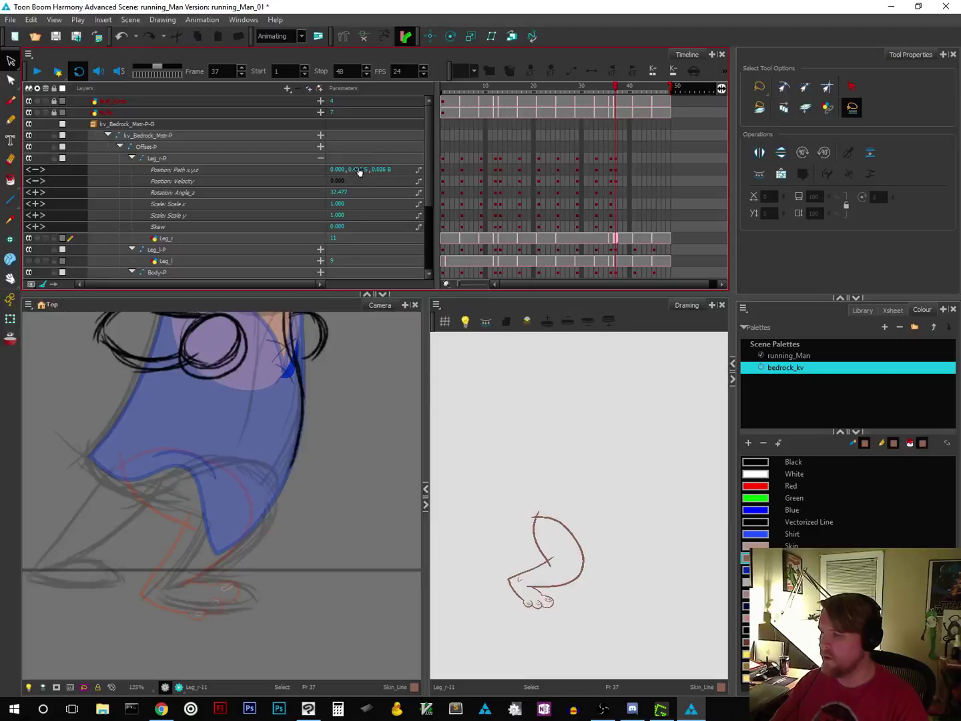
double_click(359, 172)
text(0)
key(Return)
double_click(376, 169)
text(0)
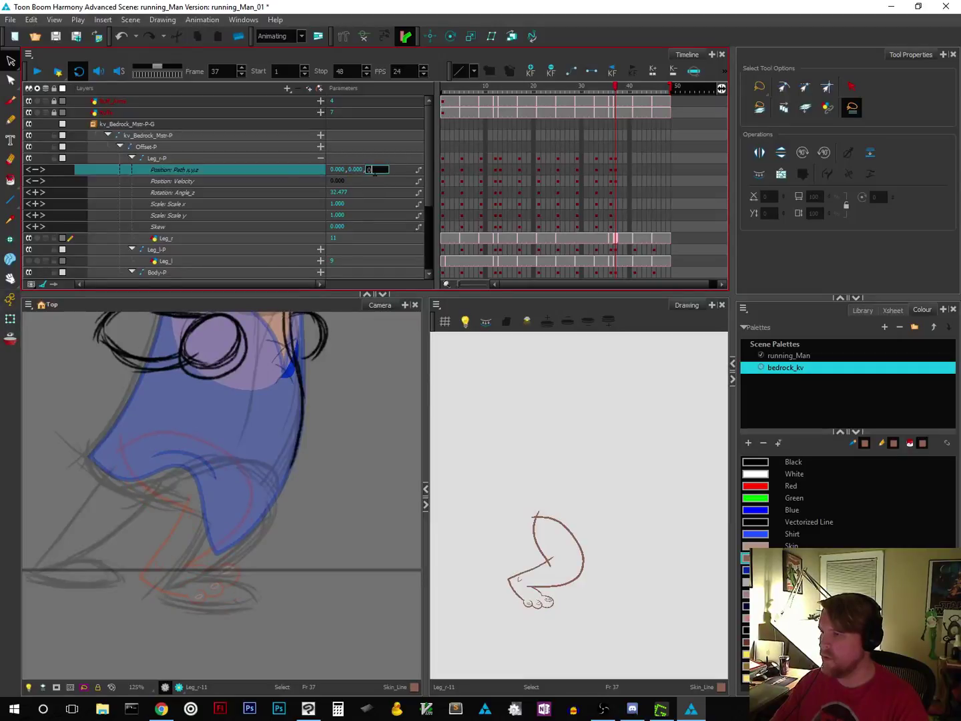
key(Return)
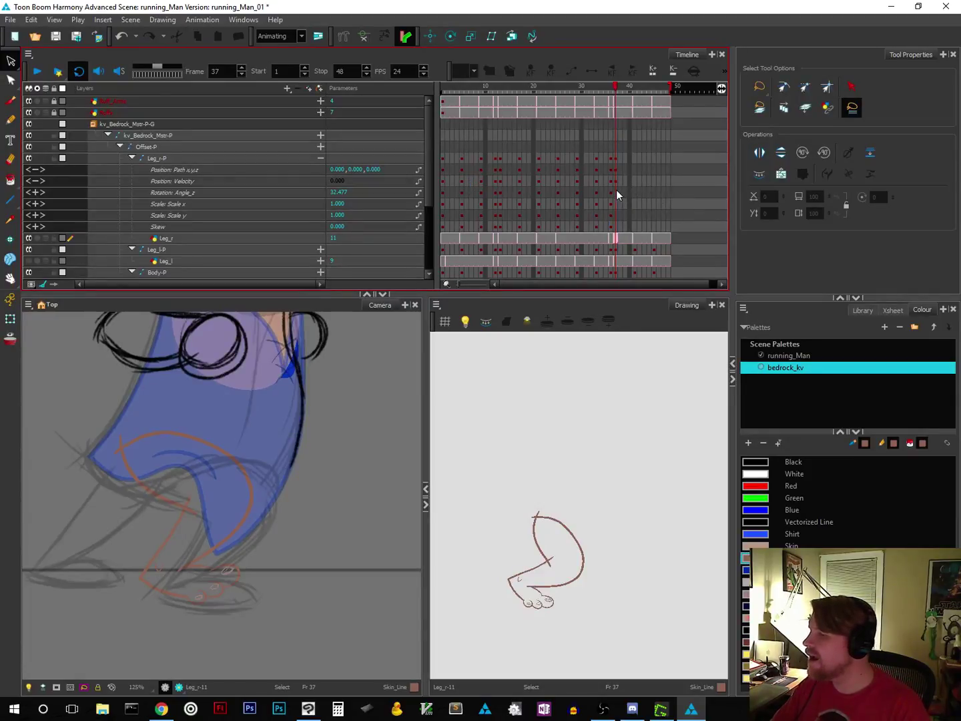
Step: Set the Leg_r-P peg's rotation angle to 0 at frame 37
double_click(340, 192)
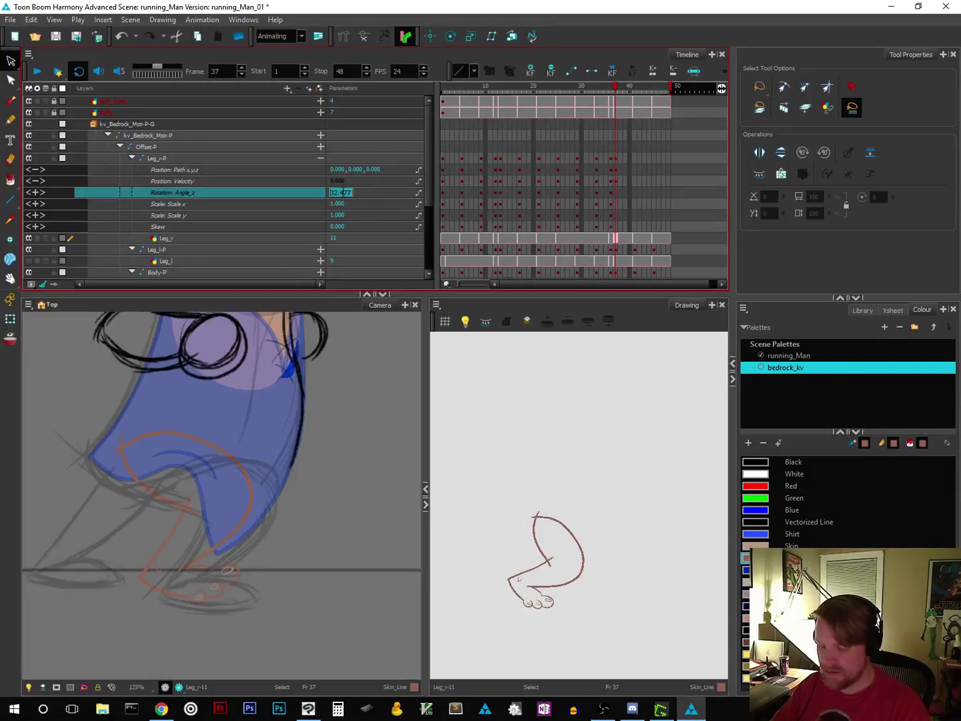
text(0)
key(Return)
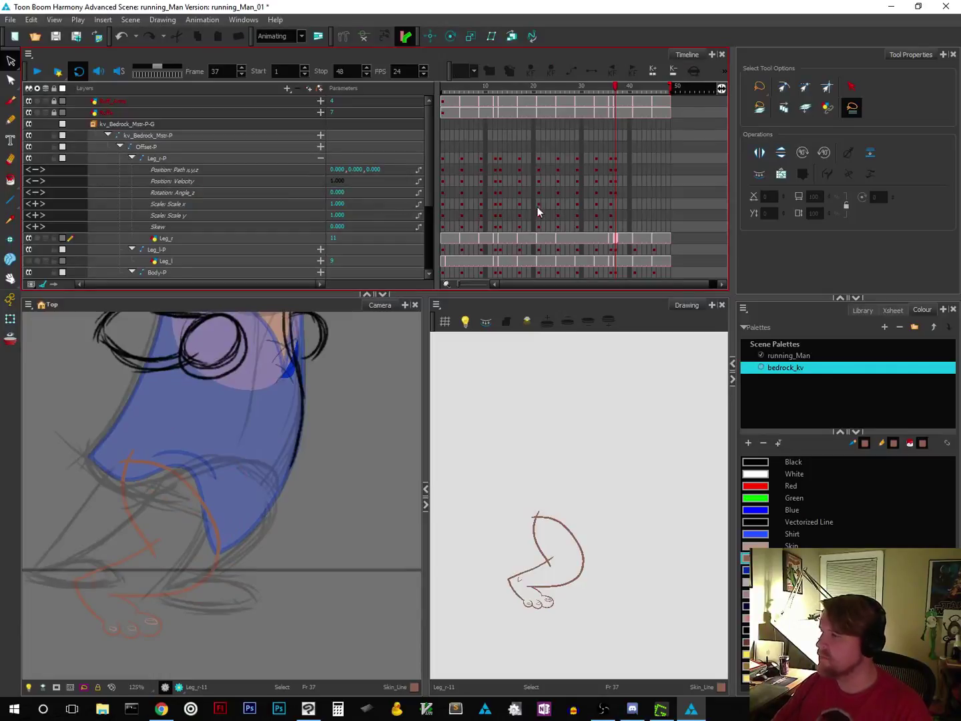
Step: Move and rotate the Leg_r line drawing at frame 37 so it lines up with the bent leg in the rough sketch
click(615, 235)
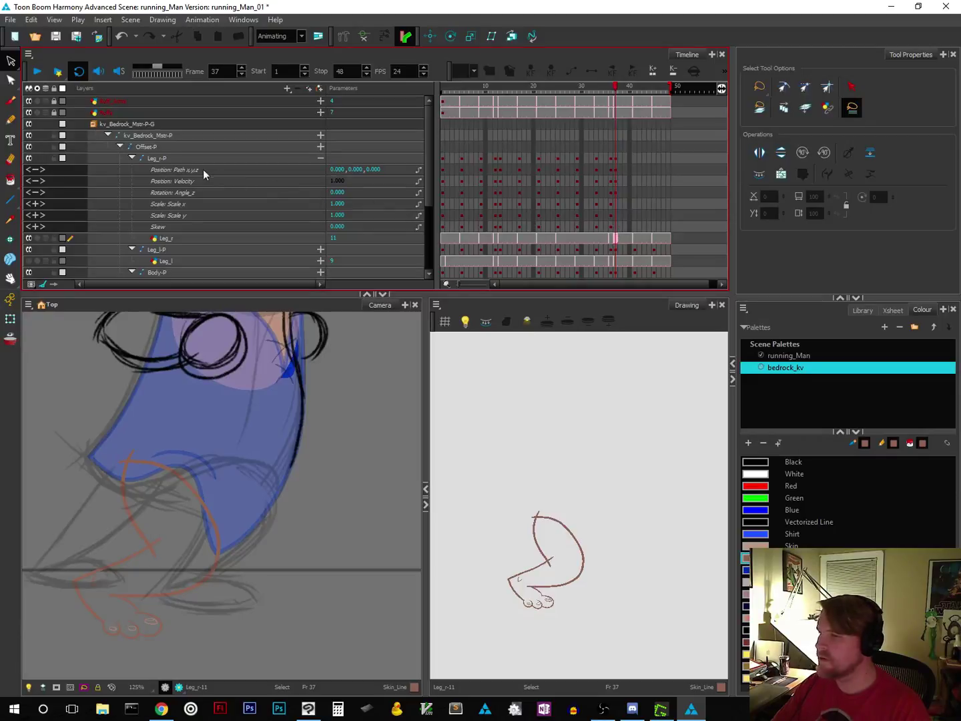
click(163, 160)
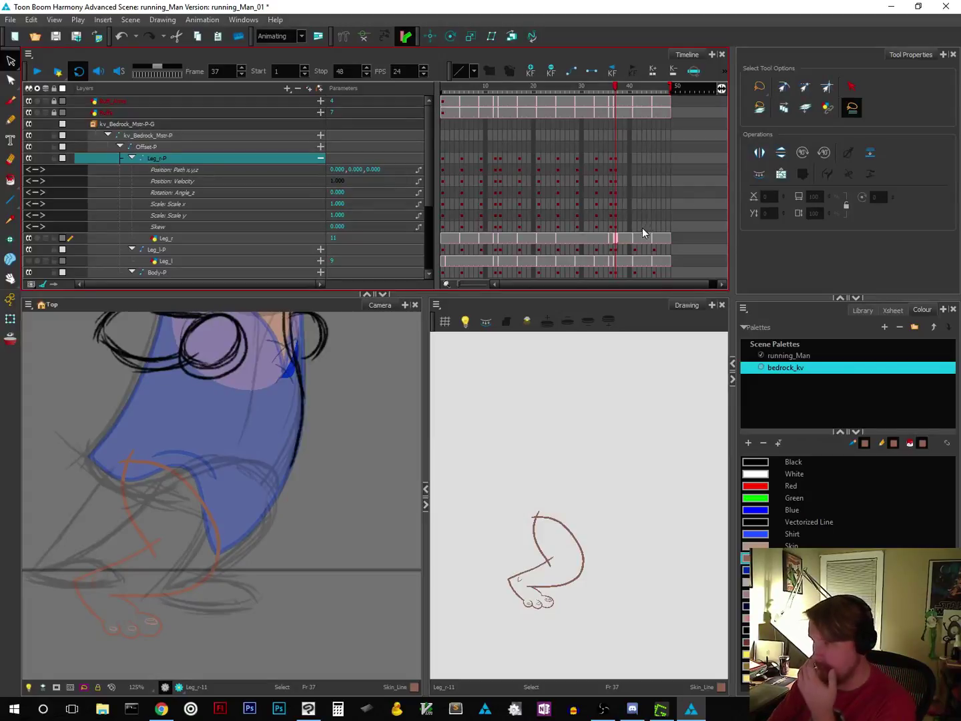
click(615, 238)
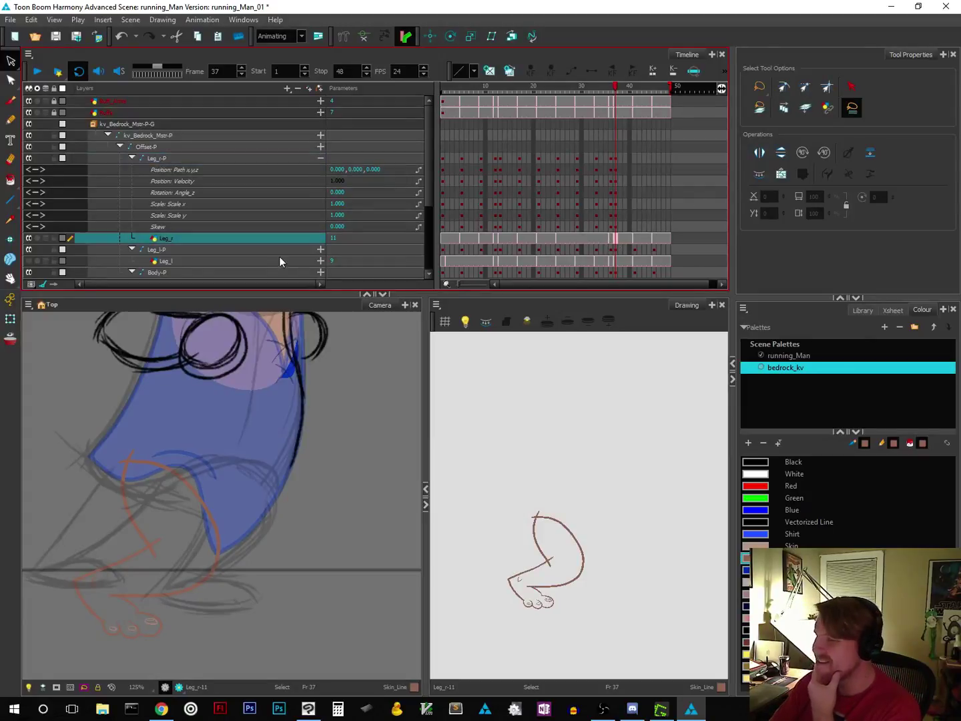
click(12, 240)
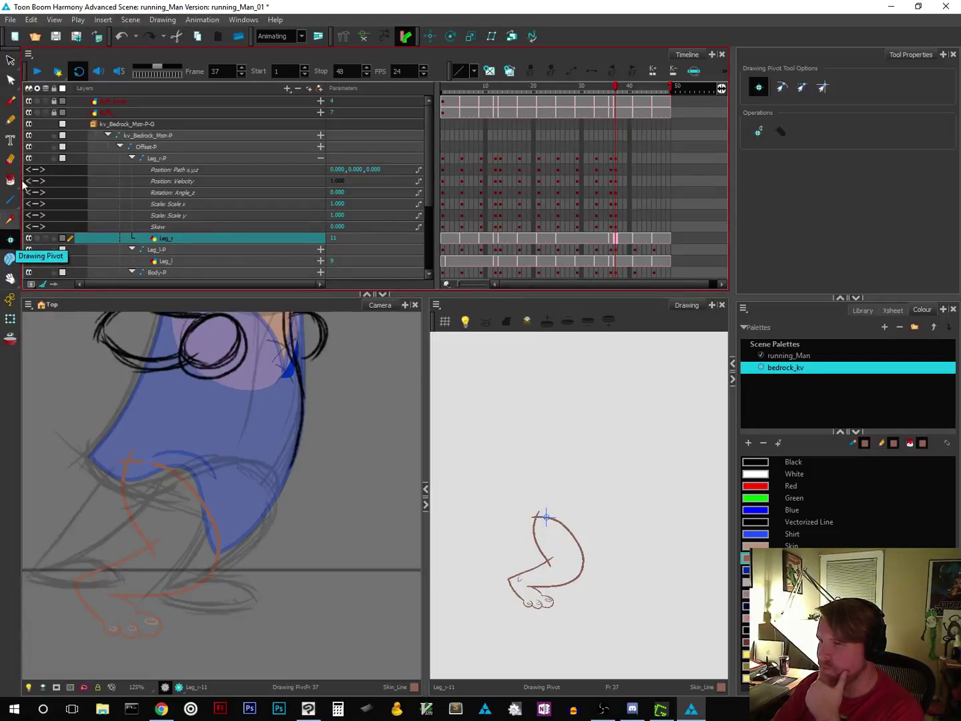
click(10, 62)
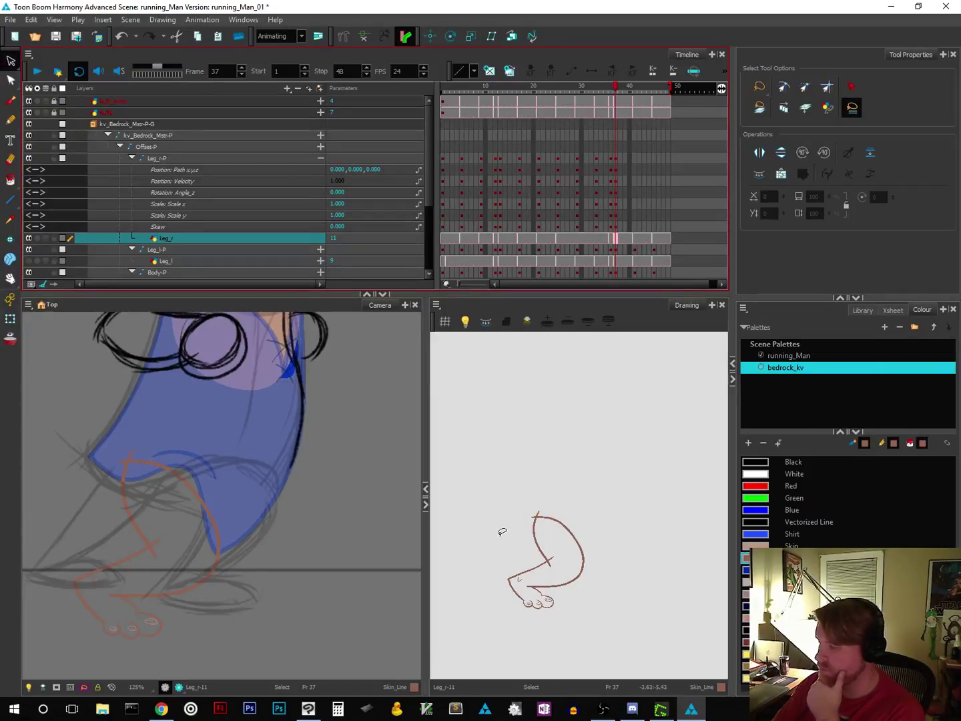
mouse_move(247, 564)
mouse_down()
mouse_move(243, 453)
mouse_move(149, 414)
mouse_move(62, 468)
mouse_move(39, 559)
mouse_move(58, 634)
mouse_move(133, 662)
mouse_move(220, 614)
mouse_move(247, 563)
mouse_up()
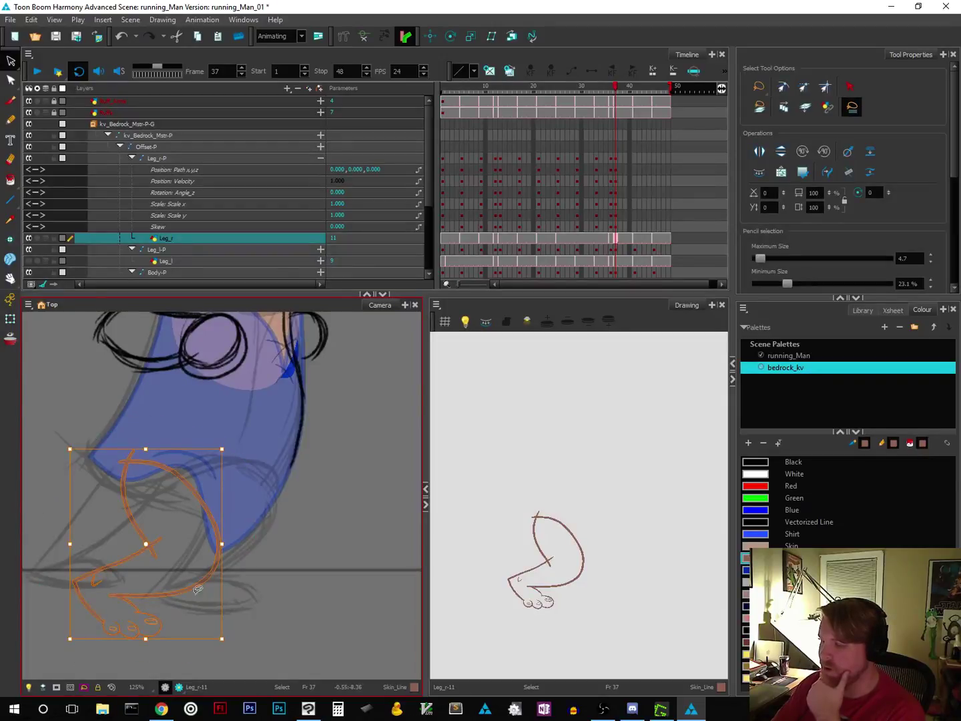
mouse_move(195, 589)
mouse_down()
mouse_move(207, 574)
mouse_move(253, 561)
mouse_move(258, 571)
mouse_up()
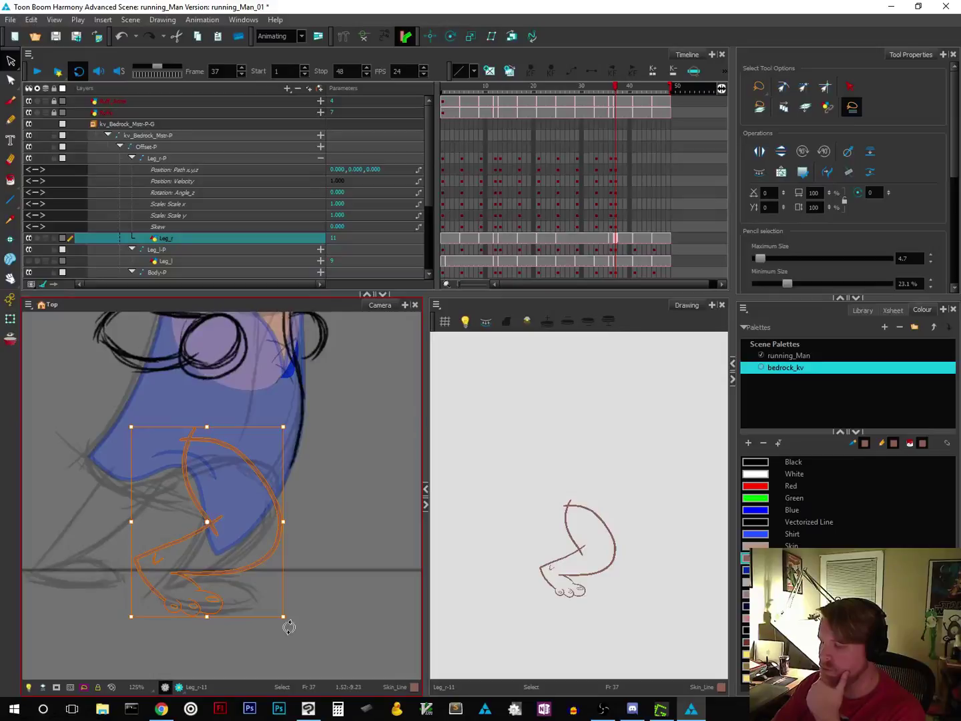
drag(285, 622, 347, 574)
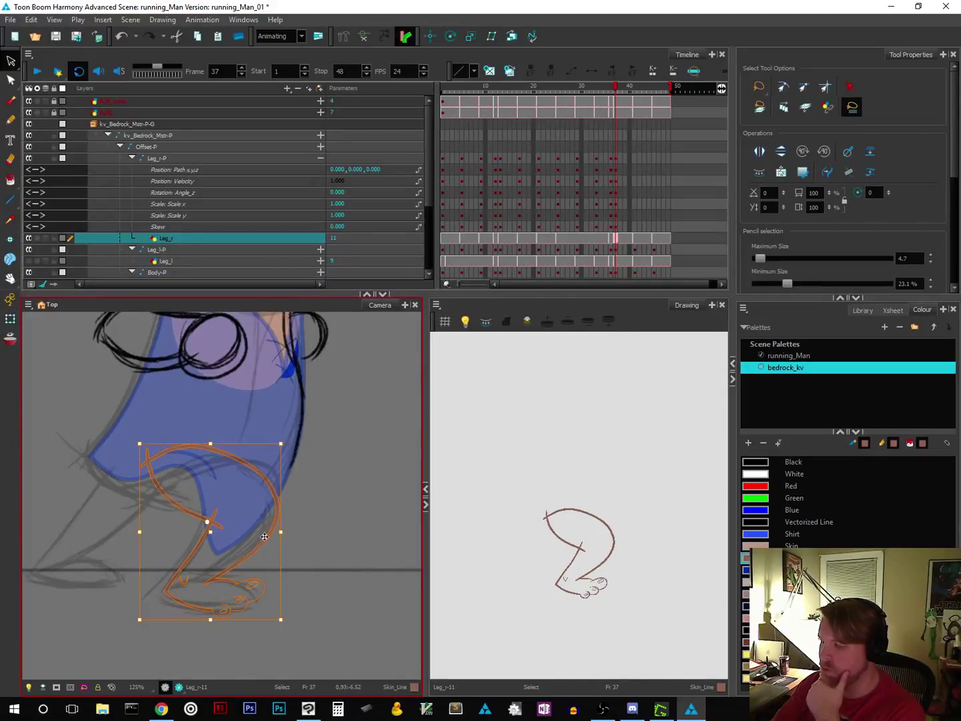
drag(266, 536, 259, 536)
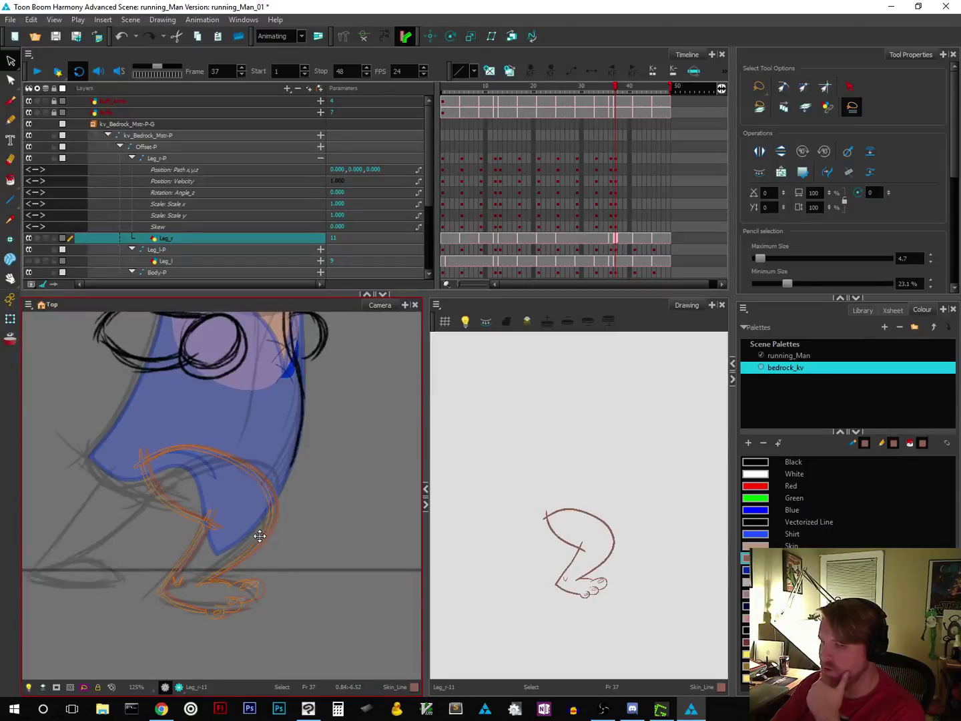
click(335, 524)
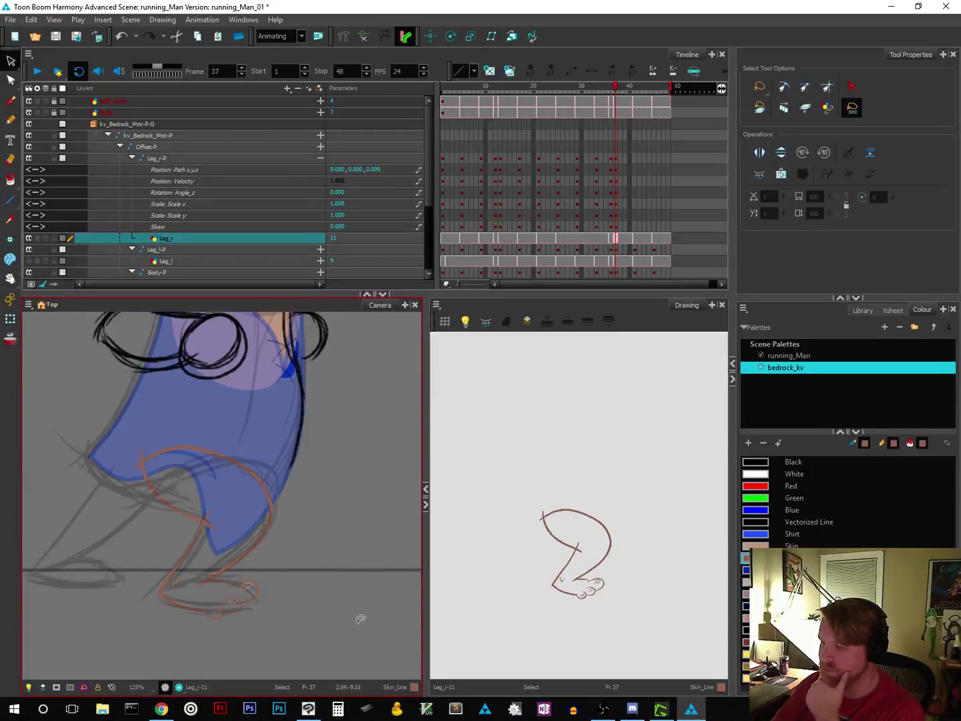
click(243, 598)
mouse_move(309, 606)
mouse_down()
mouse_move(325, 453)
mouse_move(234, 412)
mouse_move(109, 427)
mouse_move(90, 574)
mouse_move(212, 631)
mouse_move(279, 619)
mouse_up()
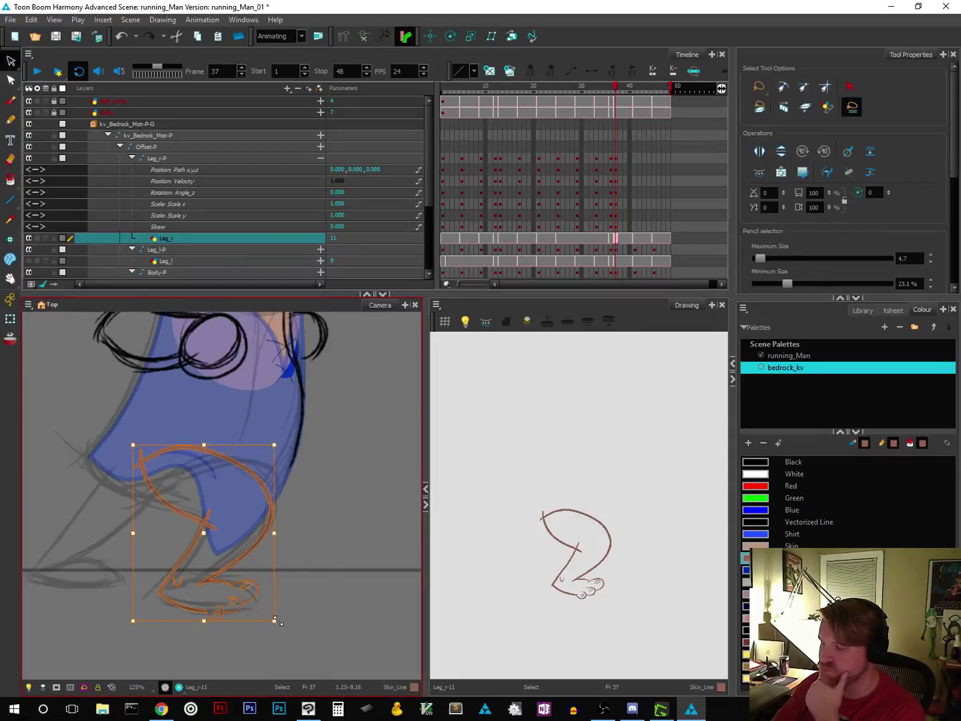
Step: Check where Leg_r's drawing pivot sits at frame 37 relative to the thigh's upper back corner
click(12, 241)
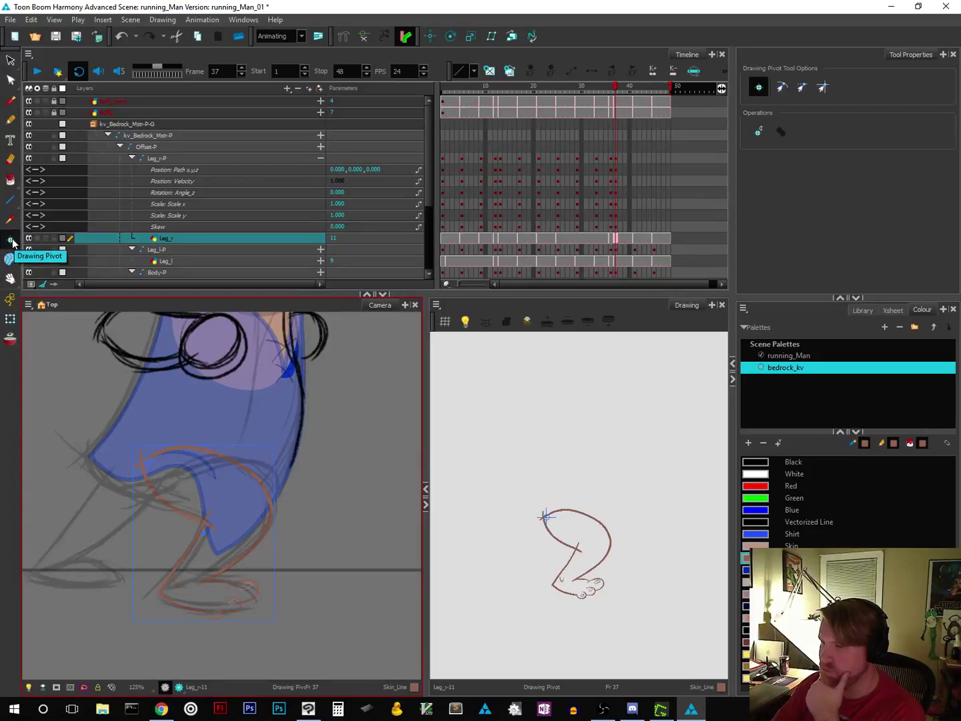
right_click(13, 244)
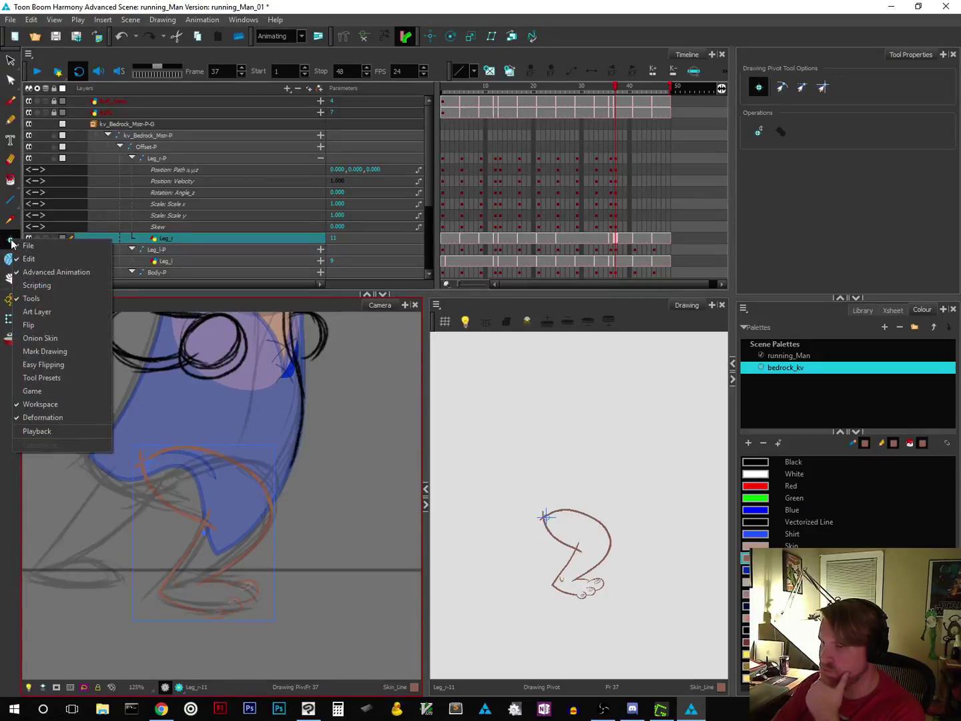
click(12, 244)
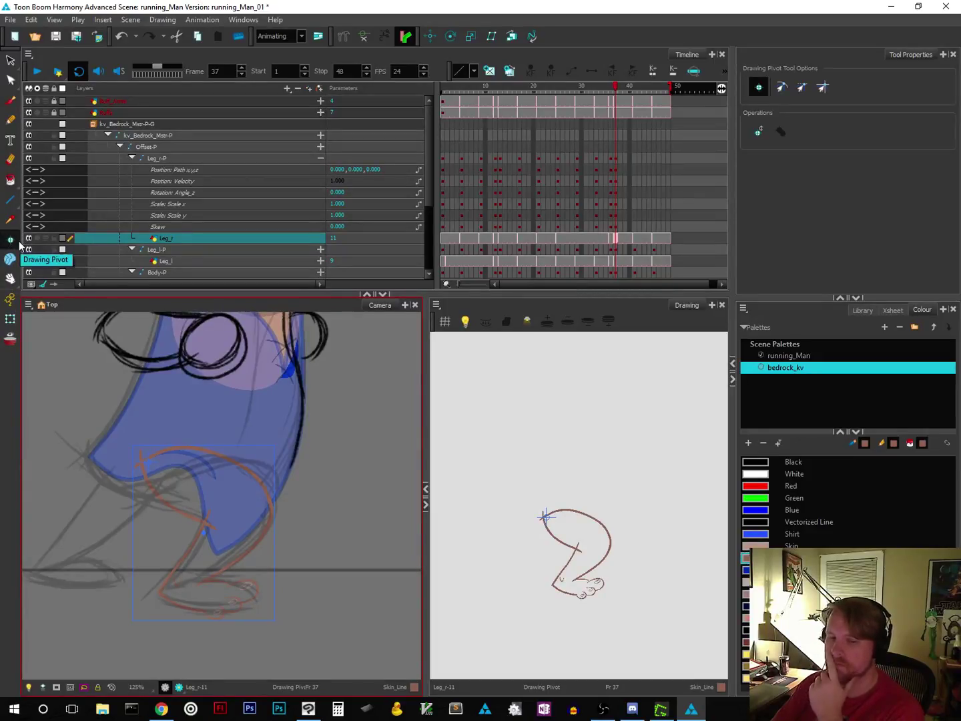
click(11, 61)
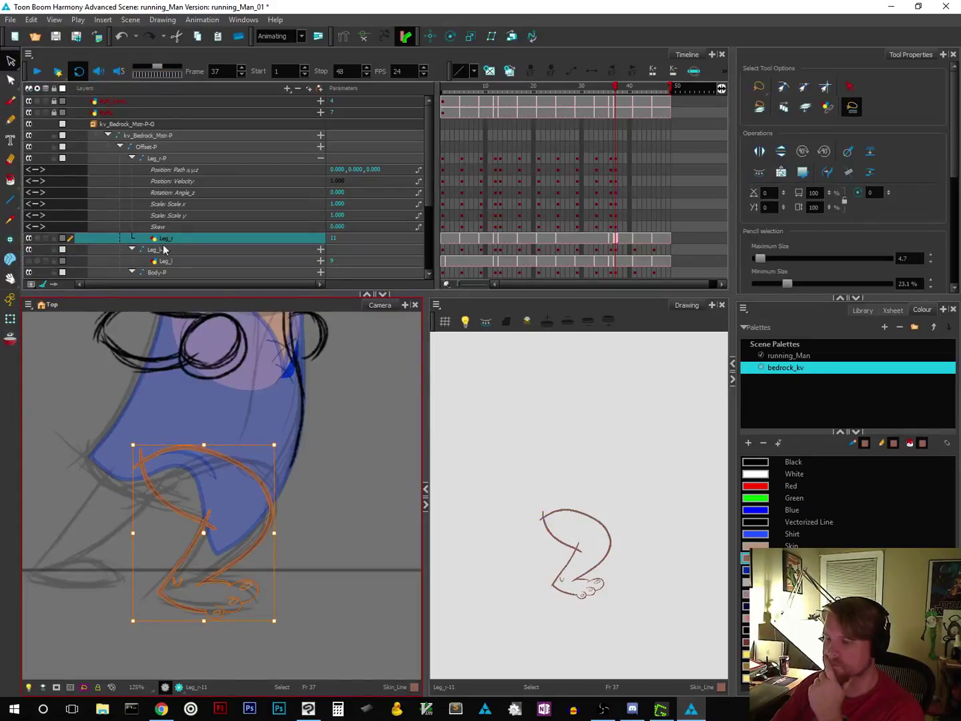
Step: Select the Leg_r-P peg with the Transform tool active, and collapse its child drawing layer and parameters in the timeline
click(10, 320)
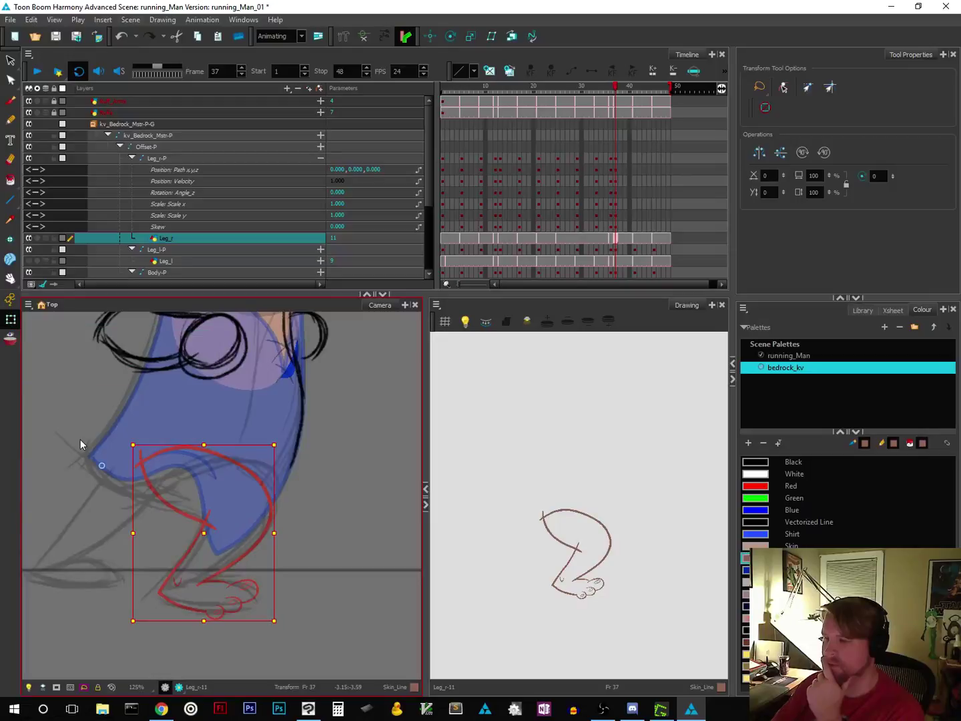
click(141, 158)
click(132, 159)
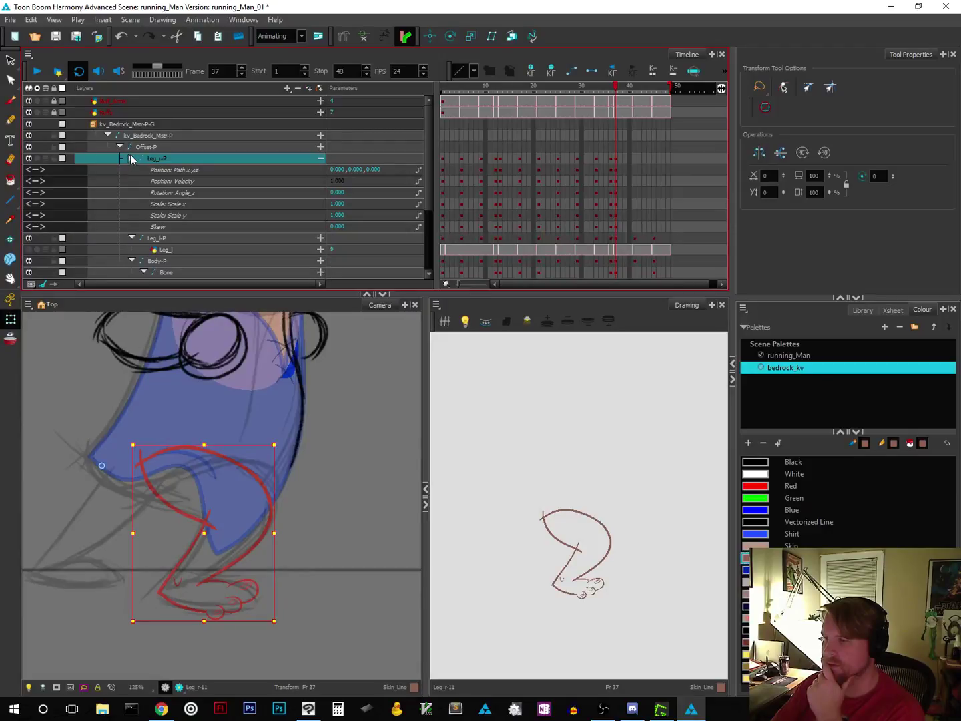
click(321, 158)
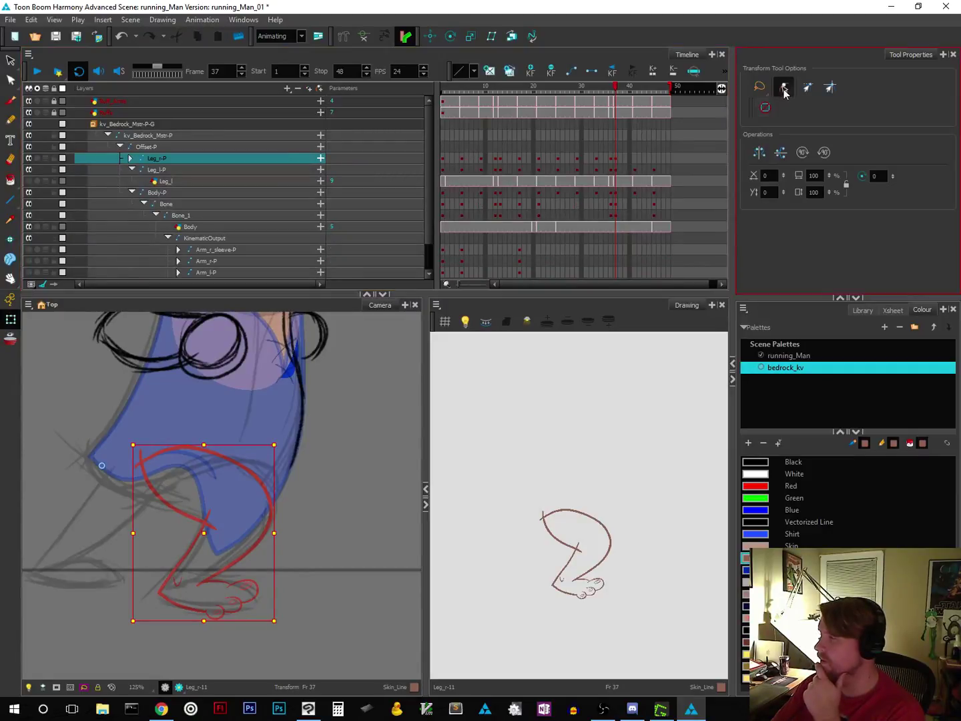
Step: Use the Rotate tool to move the Leg_r-P peg's pivot onto the crossing lines at the thigh's upper back corner
click(359, 421)
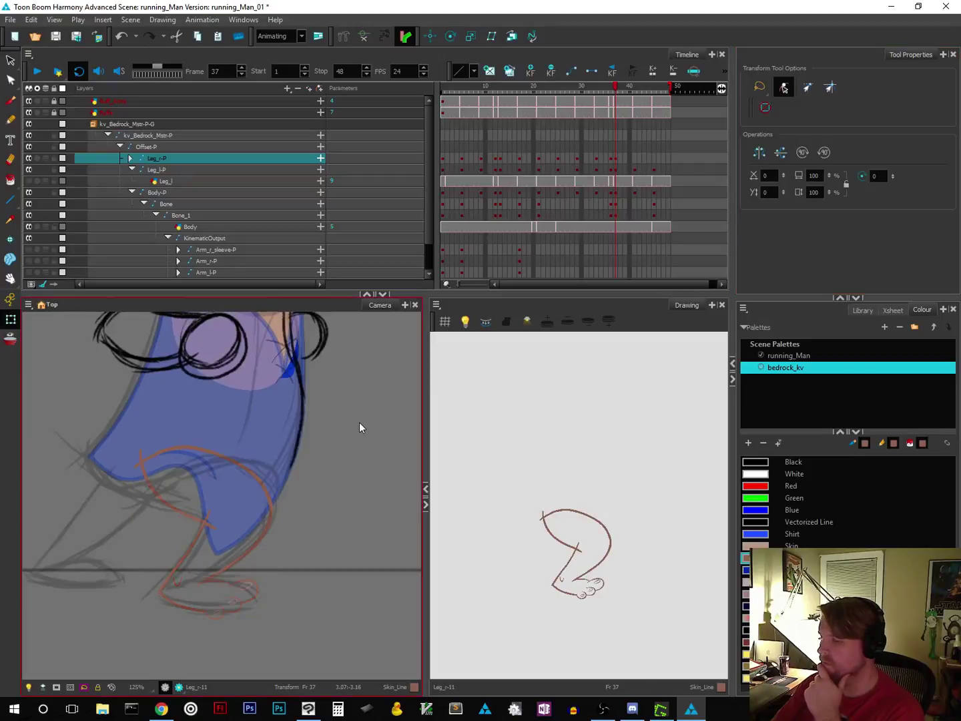
click(231, 567)
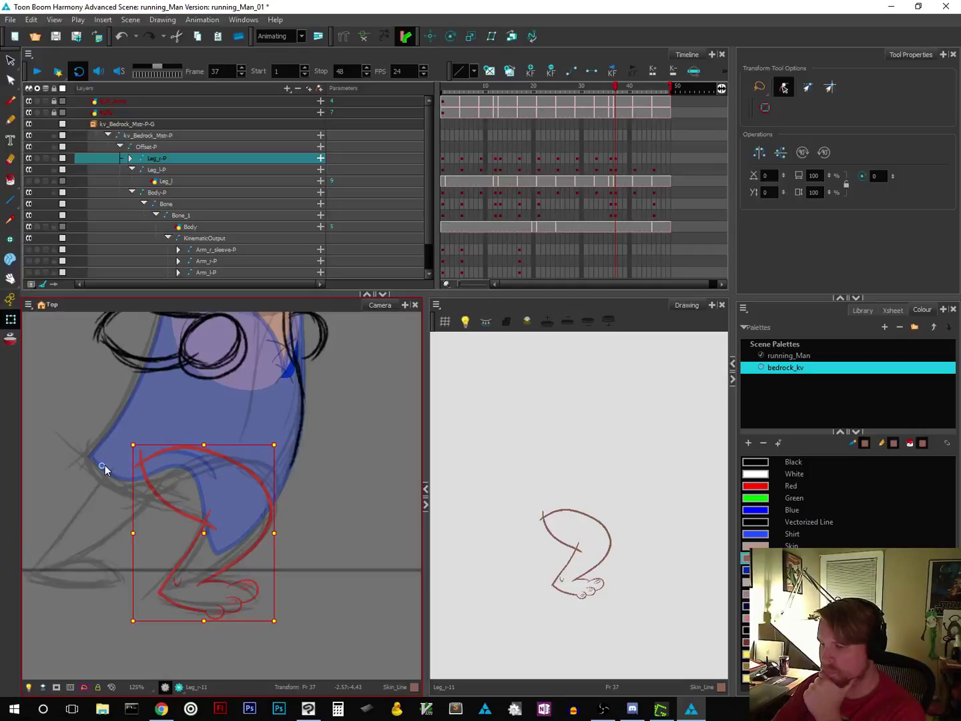
click(452, 36)
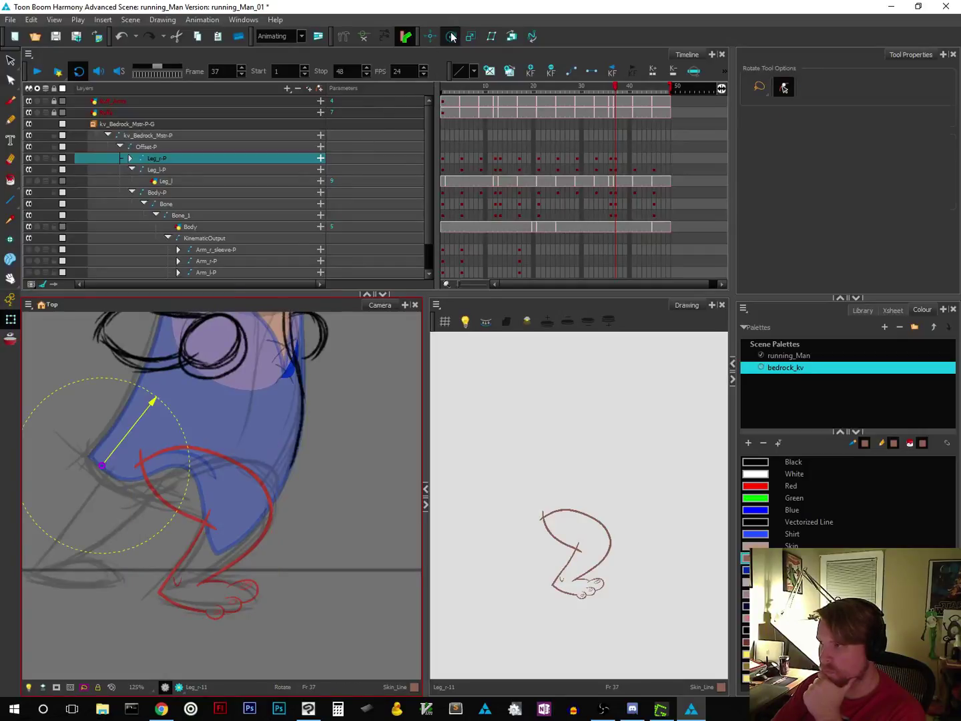
drag(103, 466, 144, 462)
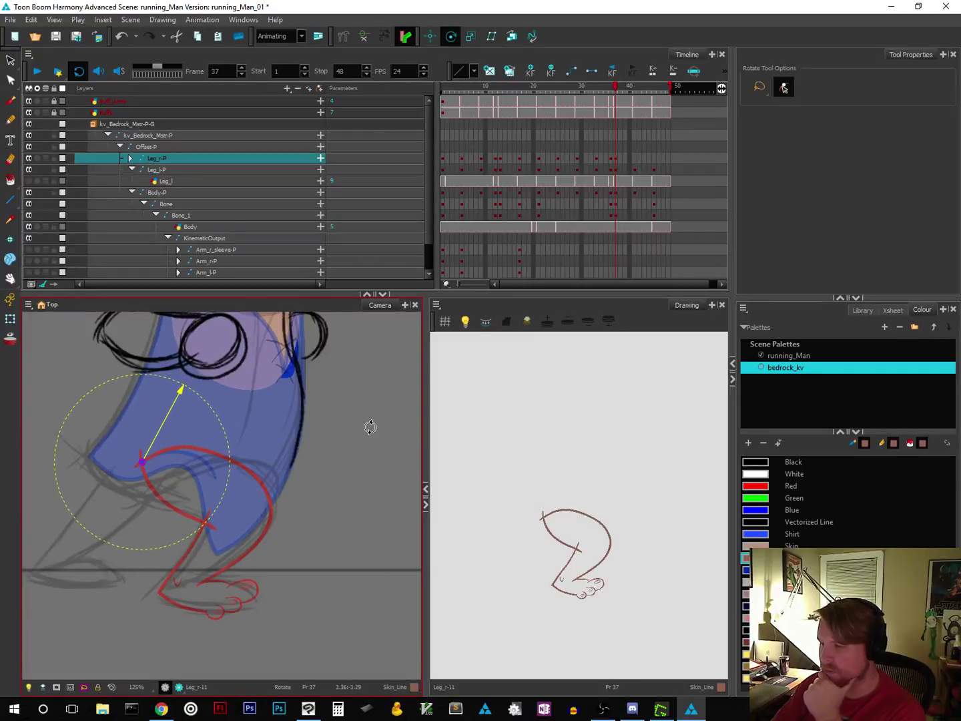
Step: Compare the Leg_r-P peg's pivot with the drawing pivot at frame 37, and review the peg's position, rotation and scale parameters
click(11, 319)
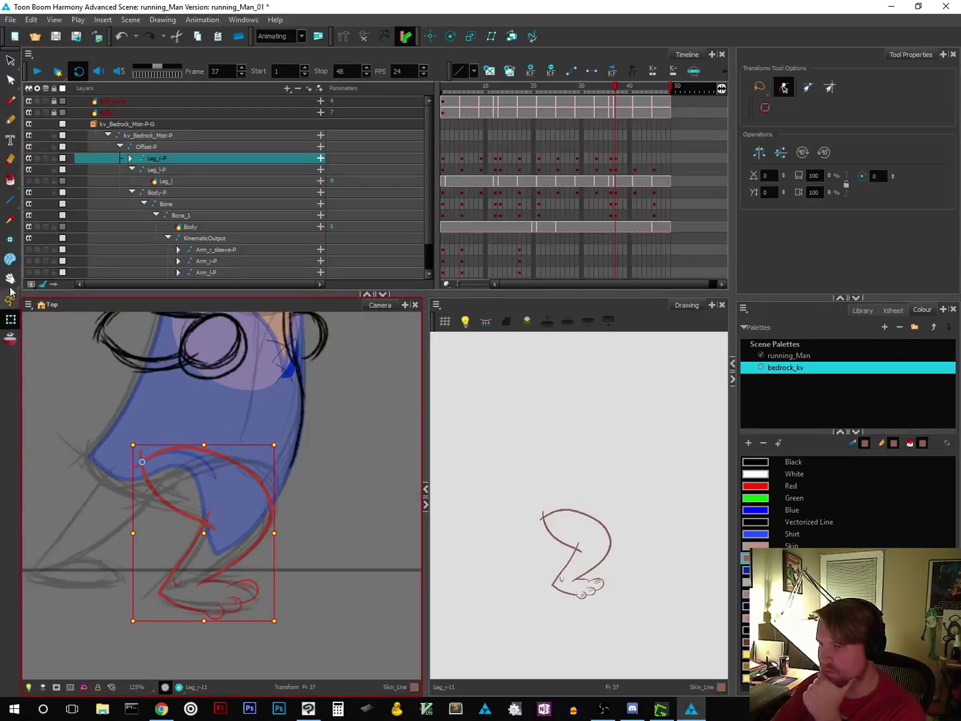
click(11, 243)
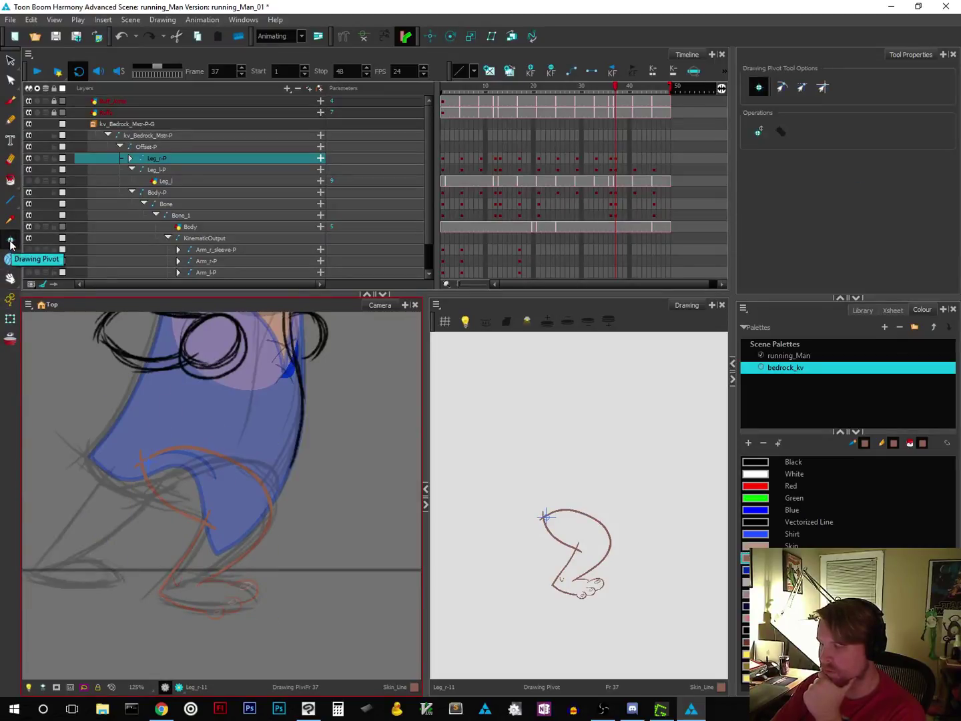
click(10, 321)
click(321, 159)
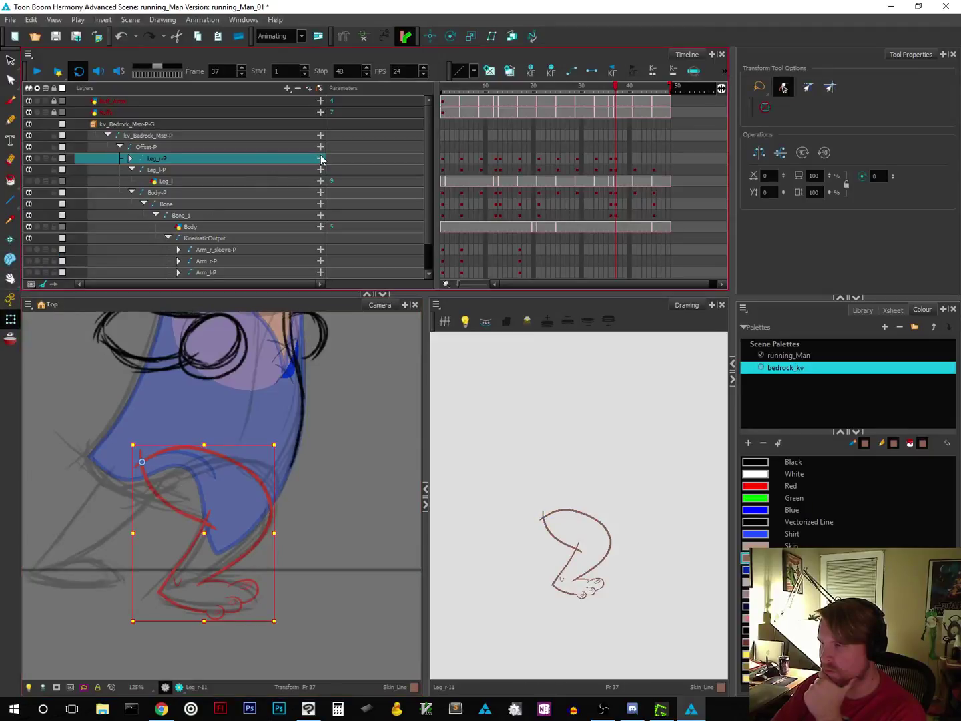
click(321, 159)
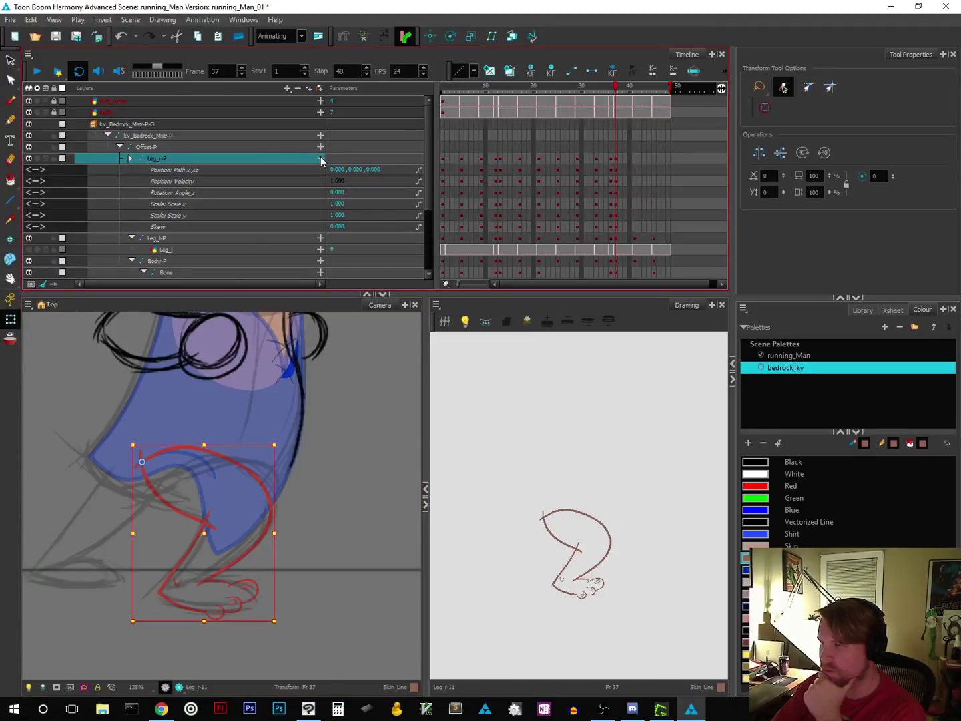
click(321, 159)
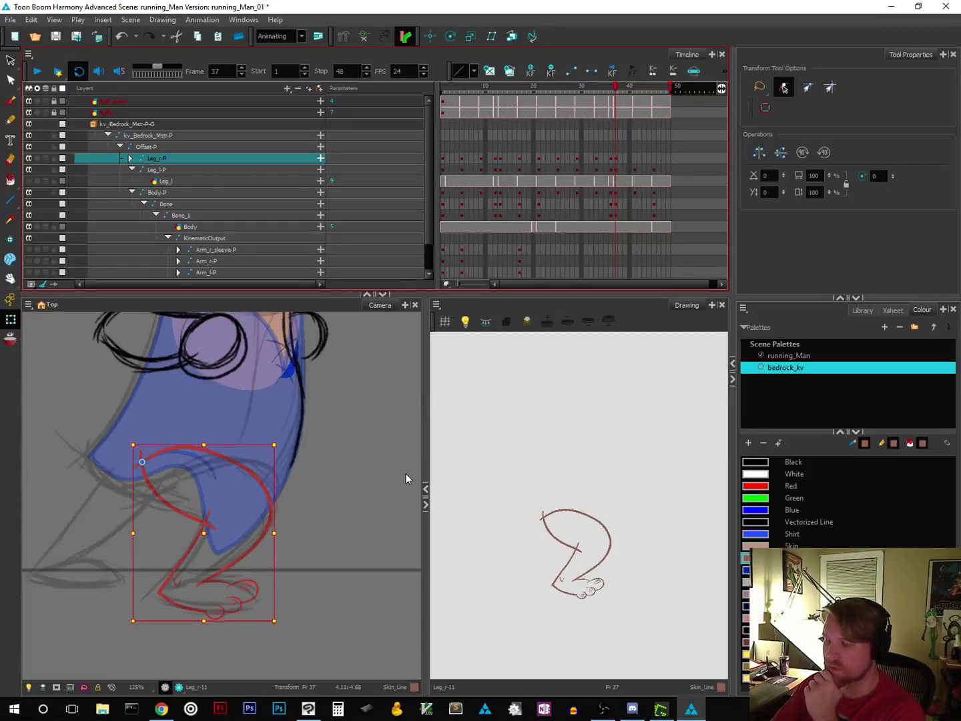
Step: Expand Leg_r-P to show its drawing layer, and compare the right leg at frame 35 with frame 37
click(361, 432)
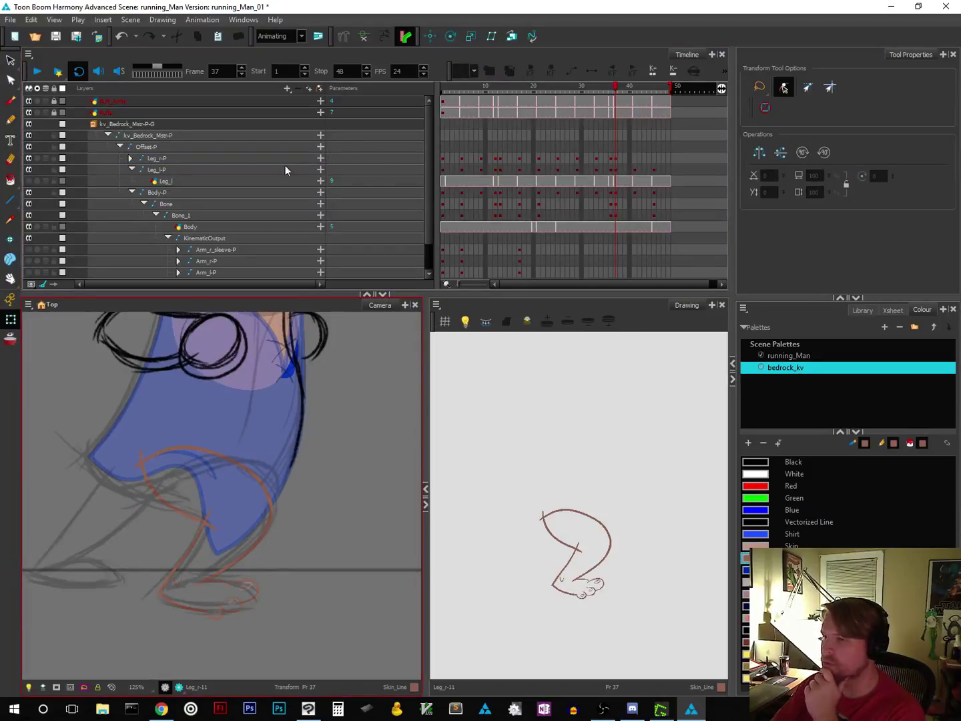
click(130, 159)
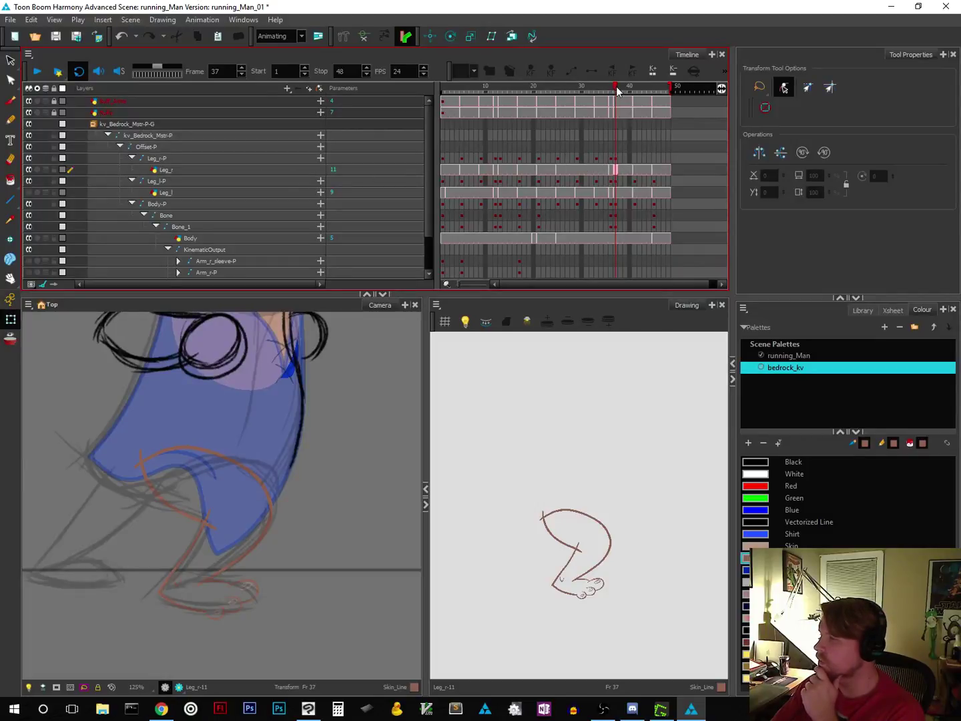
drag(616, 91, 608, 91)
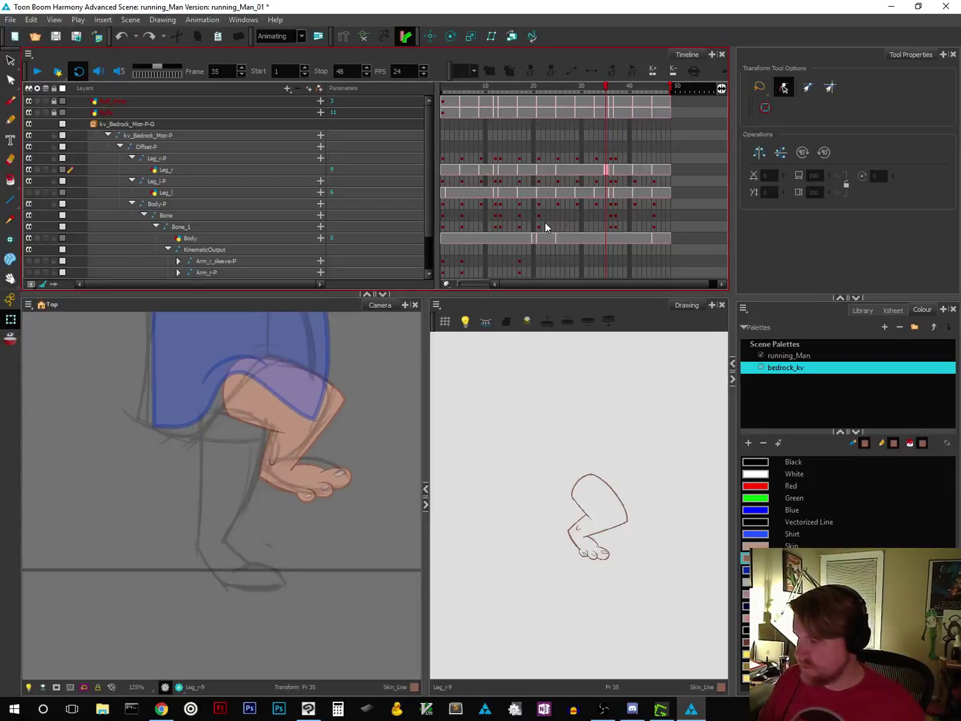
drag(606, 95, 616, 92)
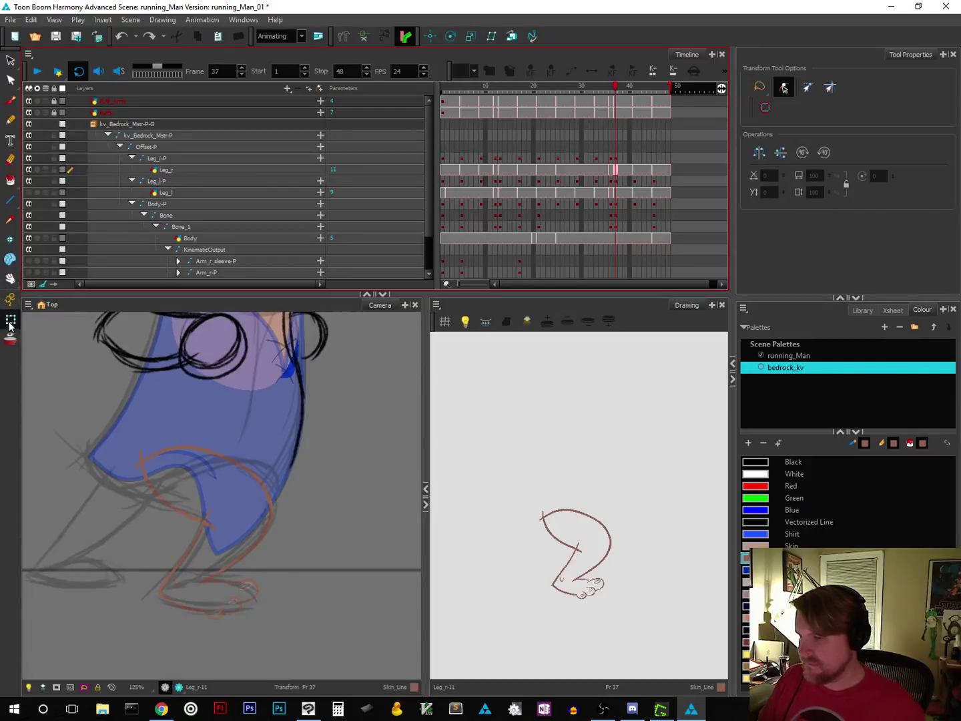
Step: Select all strokes of the Leg_r drawing at frame 37 and inspect its drawing pivot
click(142, 462)
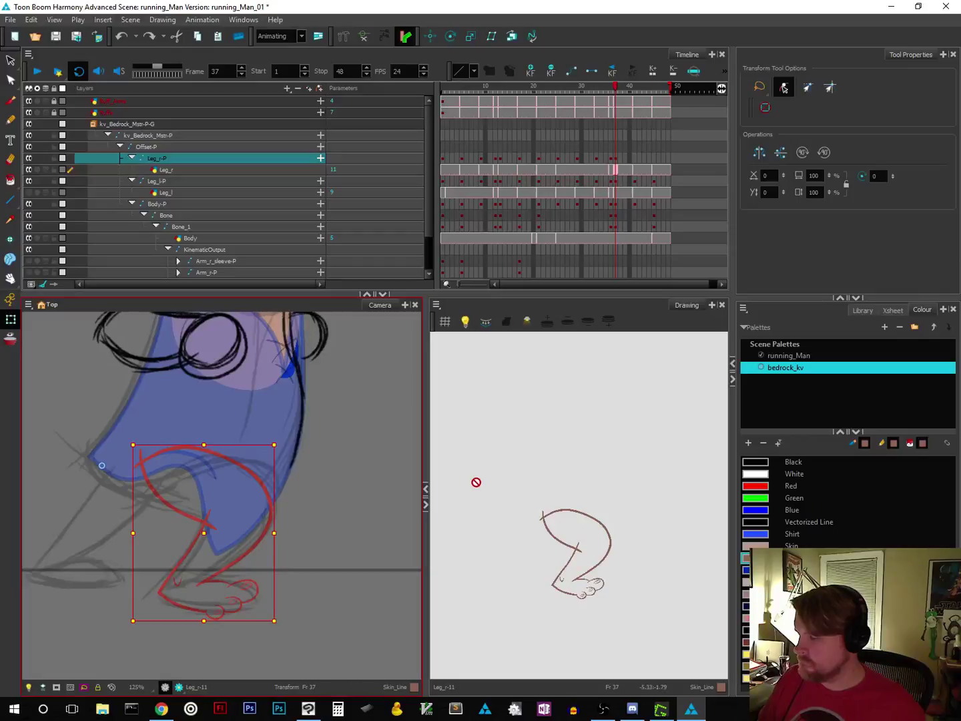
click(11, 60)
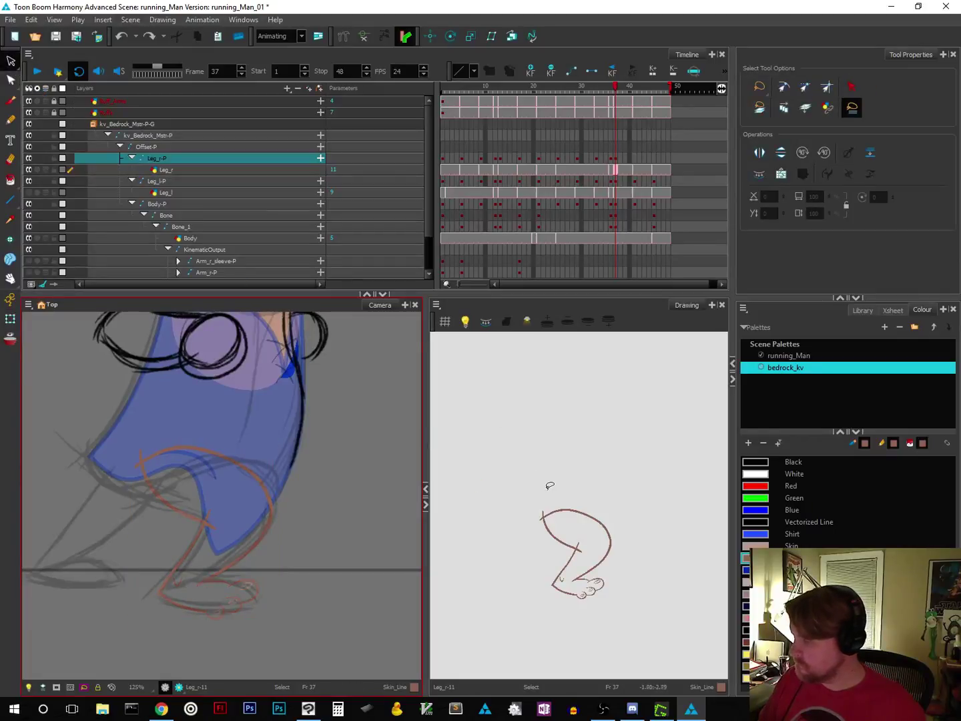
mouse_move(556, 482)
mouse_down()
mouse_move(461, 532)
mouse_move(499, 640)
mouse_move(648, 579)
mouse_move(667, 482)
mouse_move(511, 488)
mouse_up()
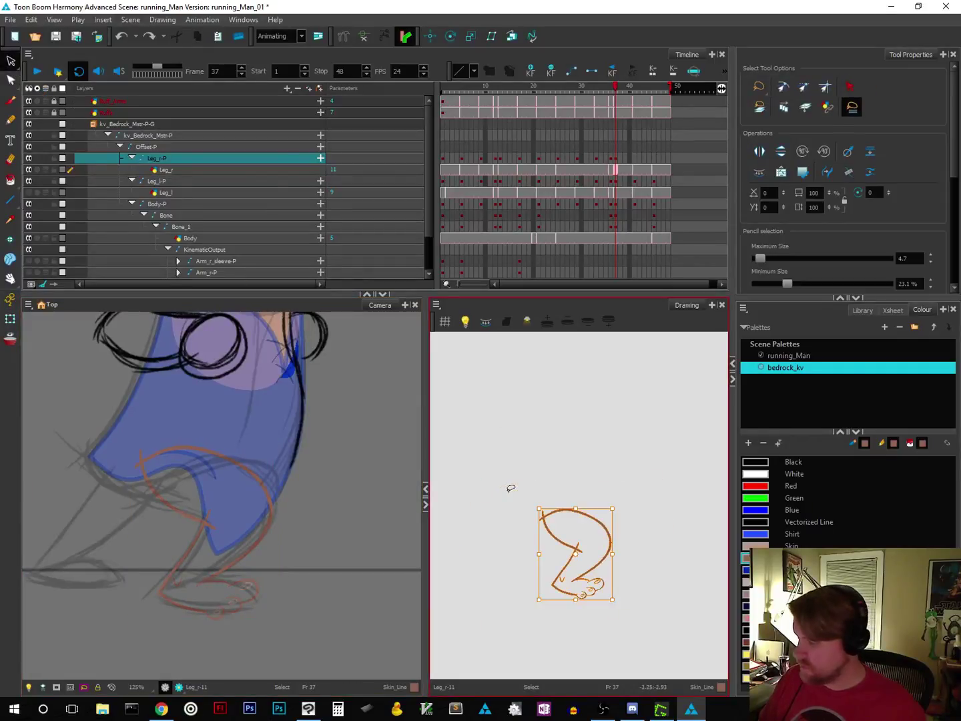
click(9, 238)
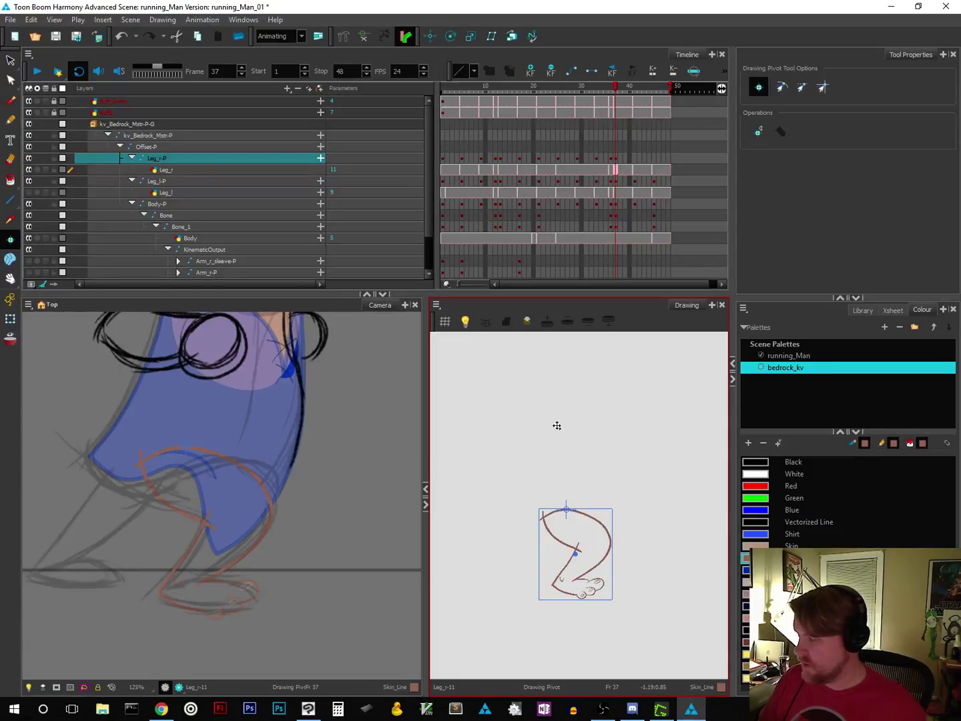
Step: Switch Leg_r's embedded pivot option to Don't Use Embedded Pivot and back to Apply Embedded Pivot on Parent Peg
click(154, 171)
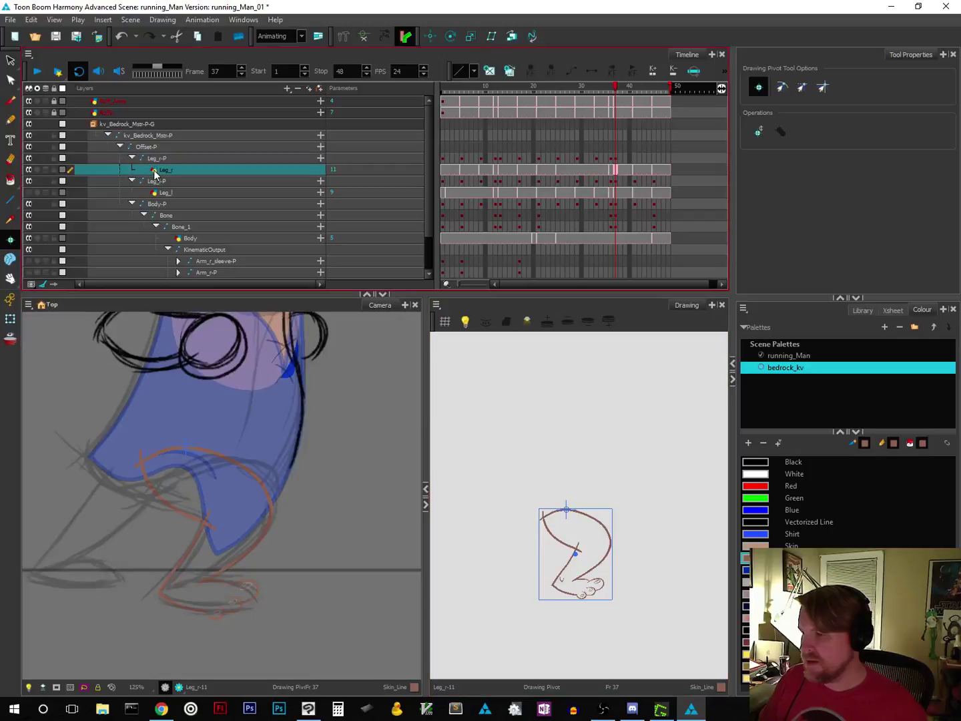
double_click(155, 172)
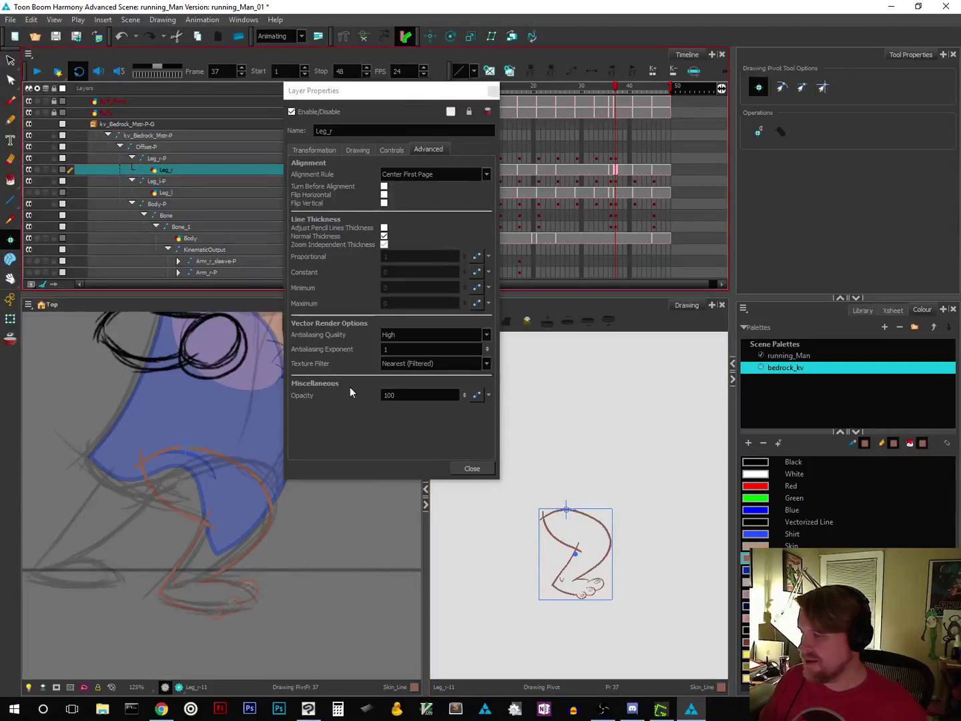
click(311, 149)
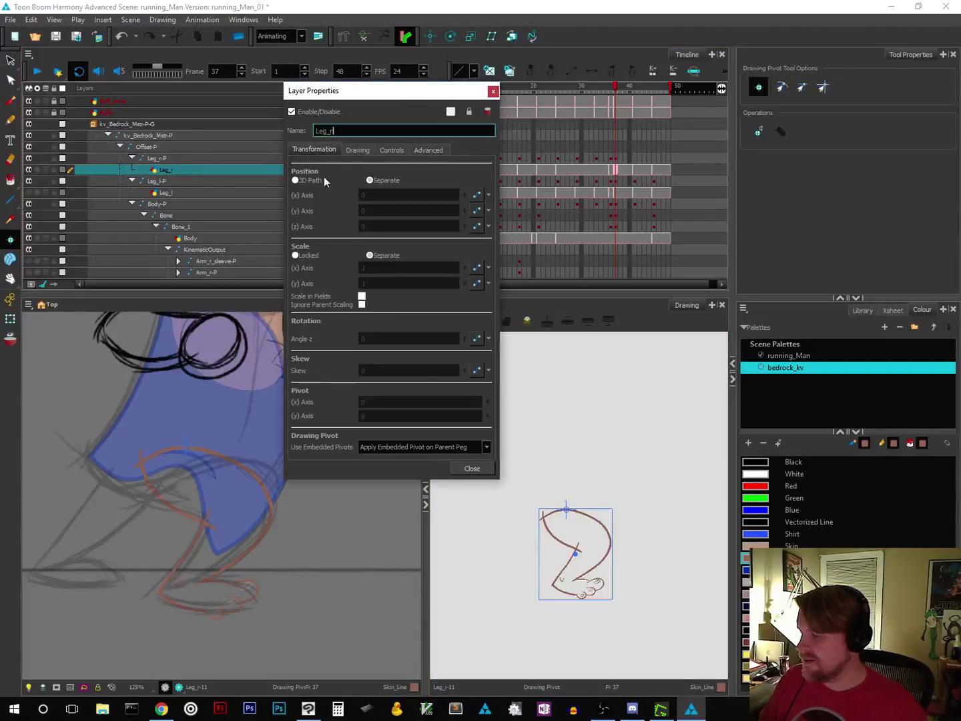
click(487, 446)
click(473, 458)
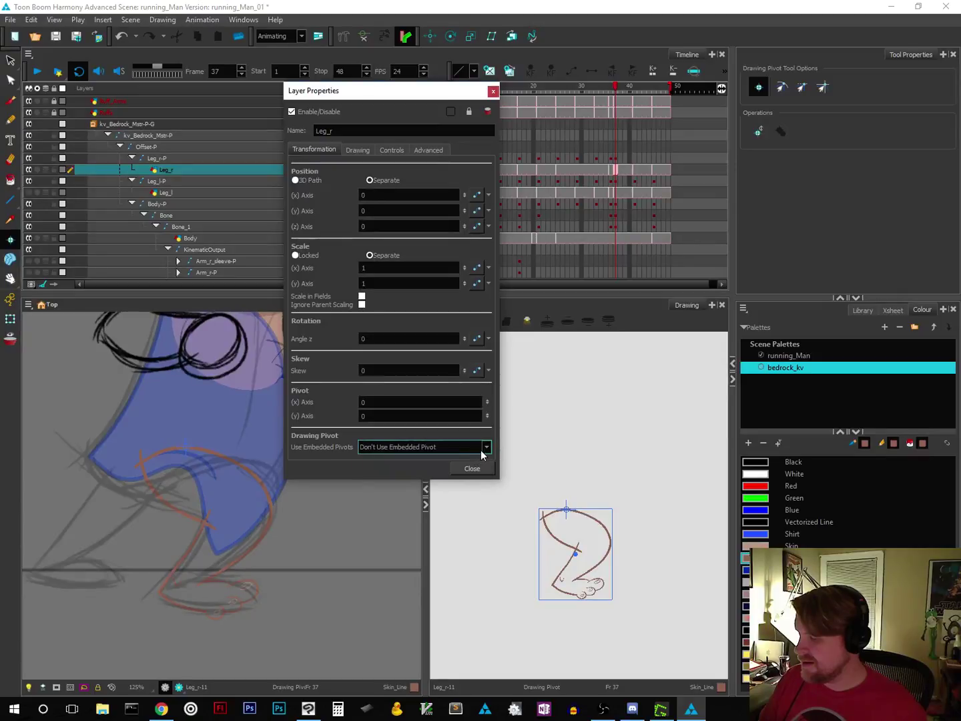
click(485, 447)
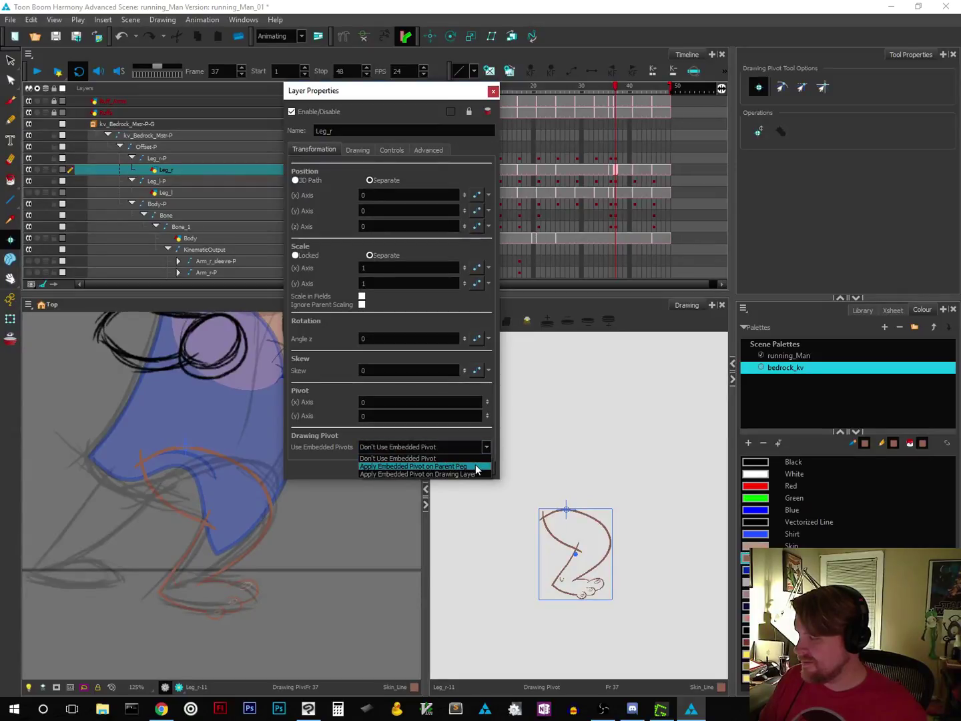
click(476, 466)
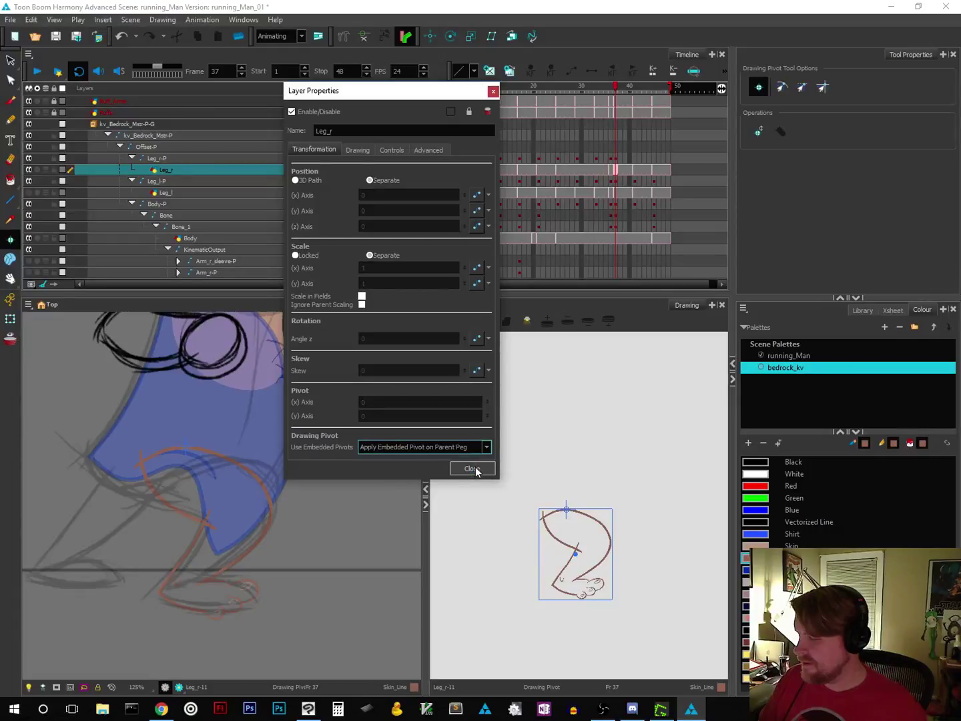
click(472, 468)
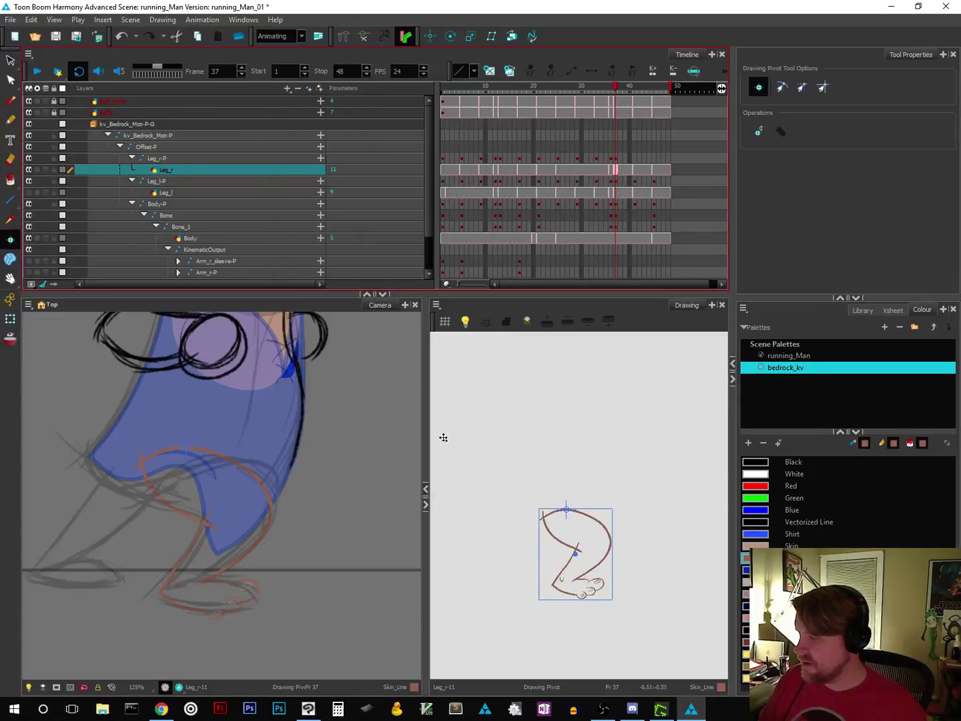
Step: Compare Leg_r-P's transform pivot across frames 35 to 37, and against the drawing pivot at frame 37
click(148, 159)
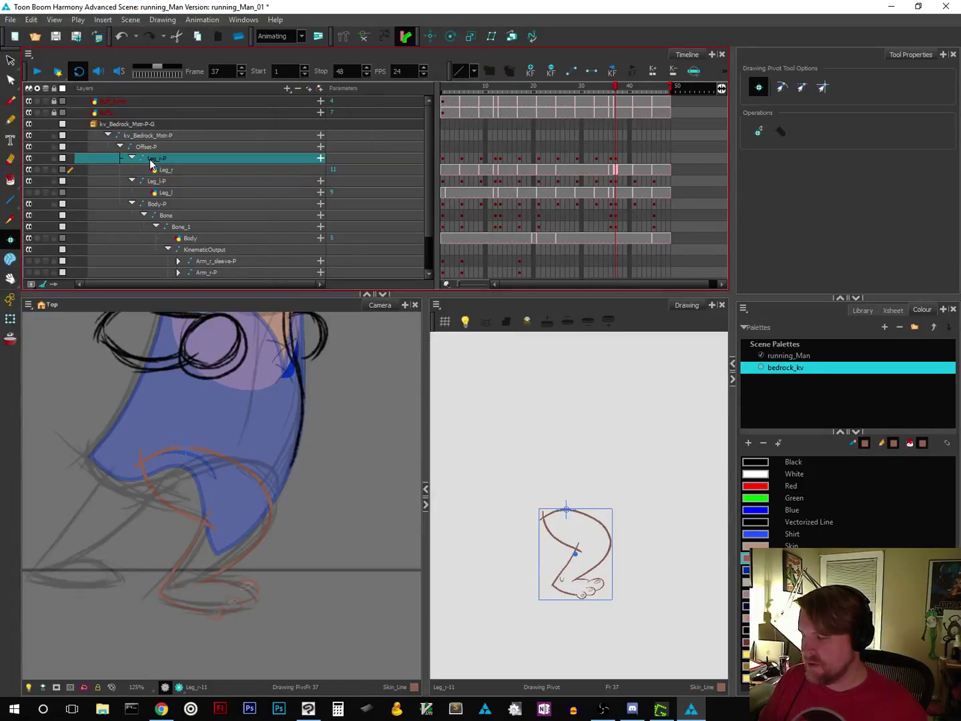
click(9, 321)
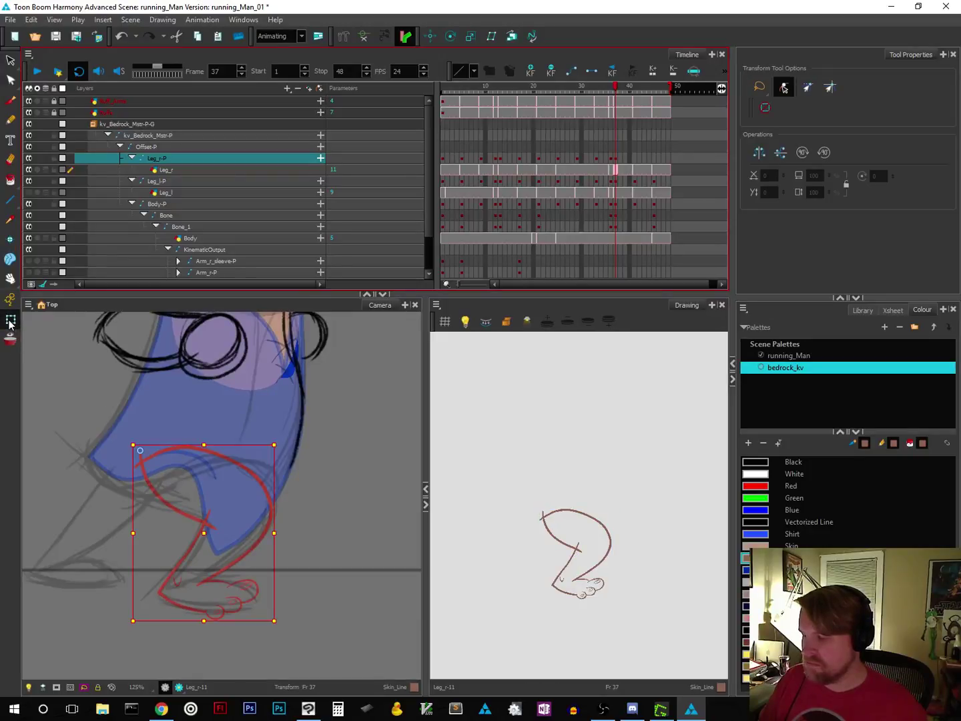
click(610, 91)
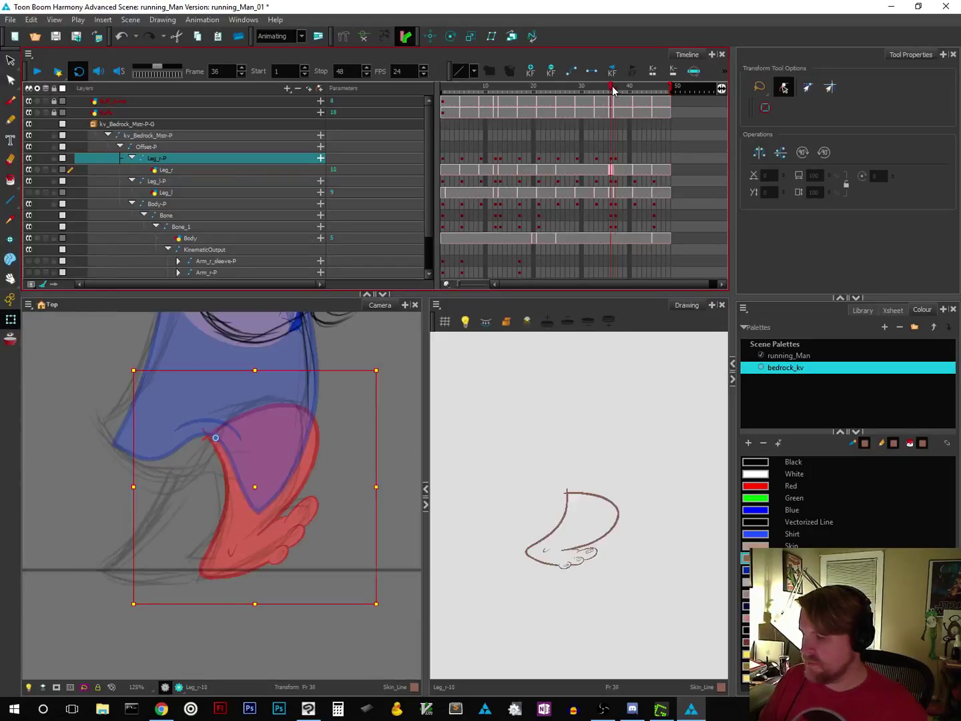
click(606, 90)
drag(605, 88, 616, 95)
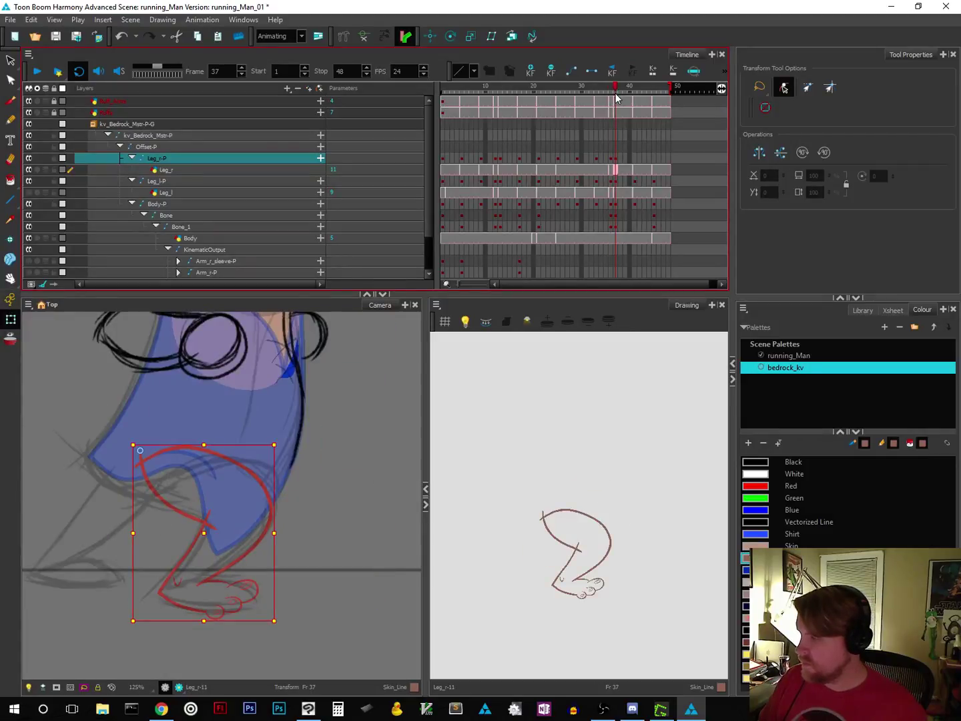
click(10, 238)
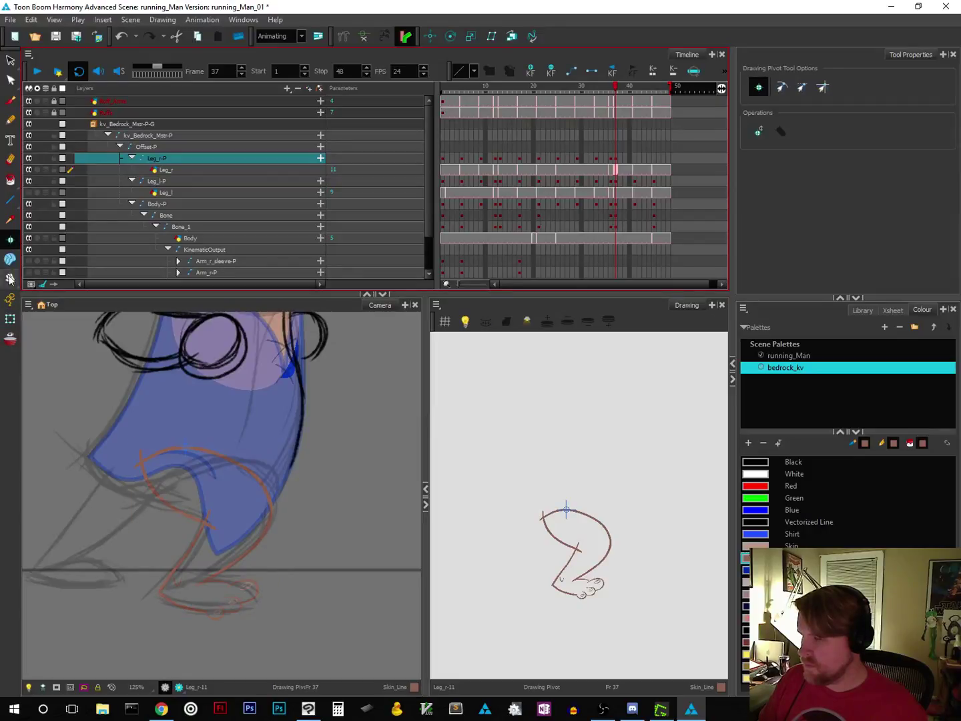
click(10, 319)
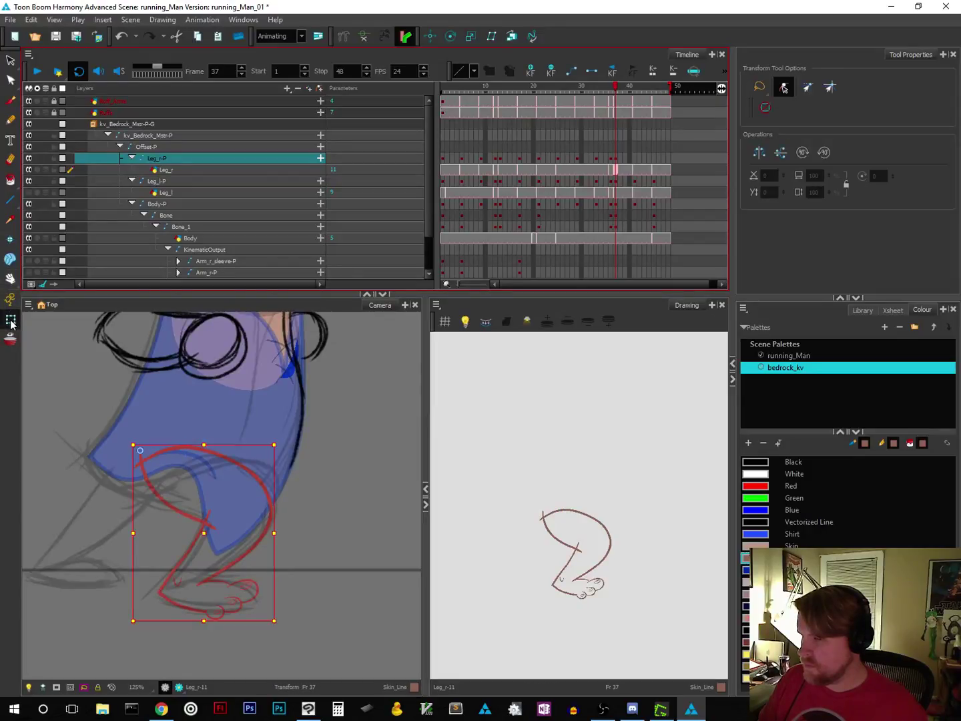
click(11, 62)
mouse_move(159, 418)
mouse_down()
mouse_move(110, 424)
mouse_move(69, 558)
mouse_move(233, 619)
mouse_move(328, 556)
mouse_move(312, 459)
mouse_move(162, 410)
mouse_up()
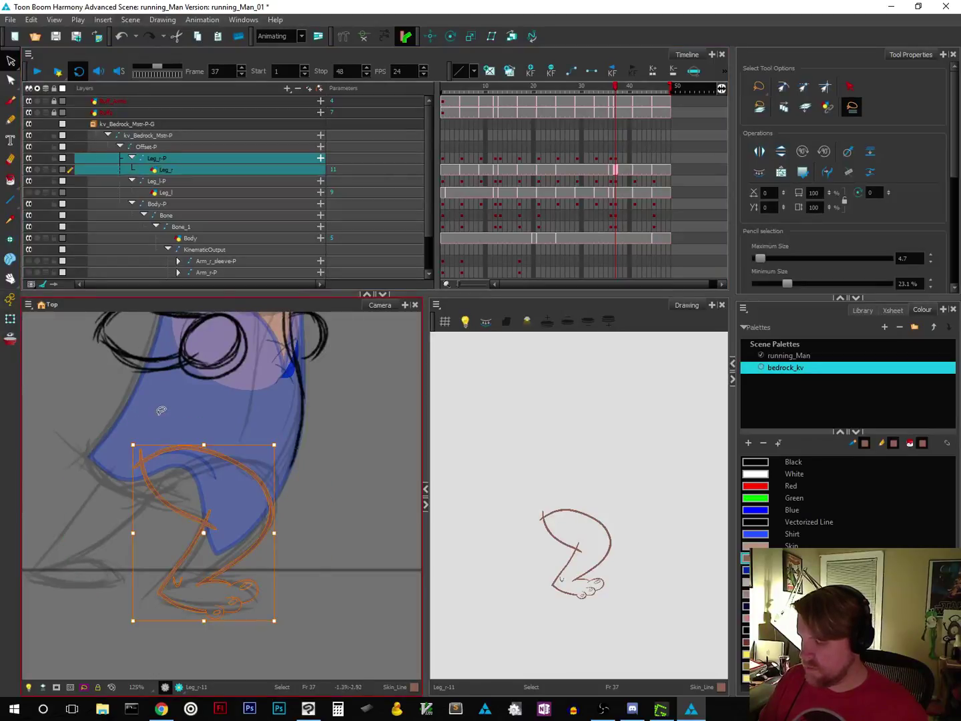
click(334, 513)
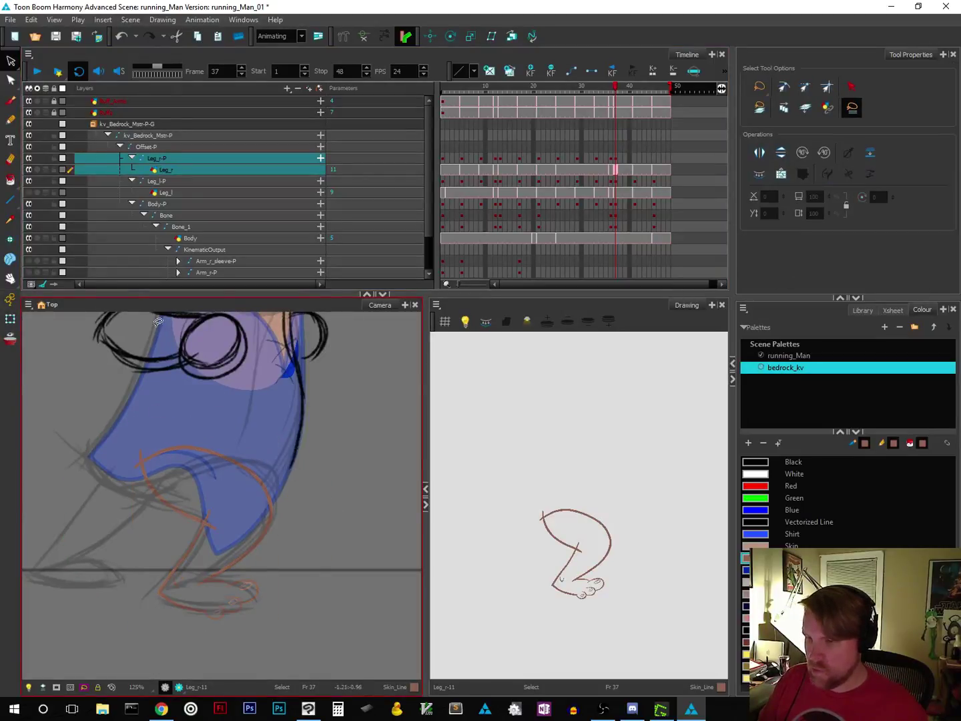
Step: Delete the Leg_r-P peg's keyframe at frame 37
click(11, 320)
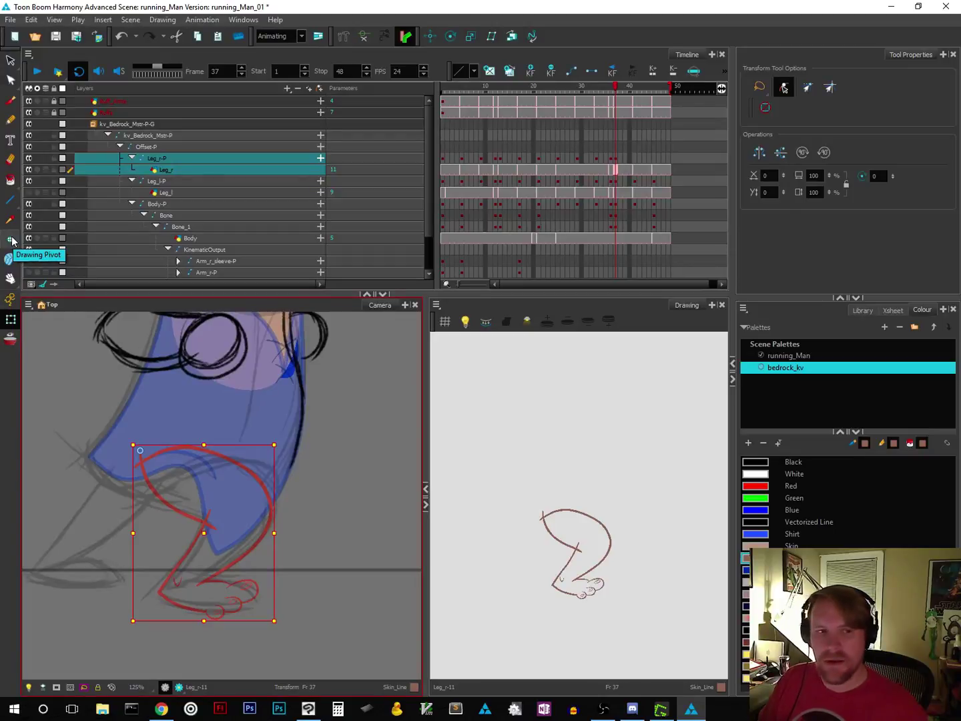
click(616, 160)
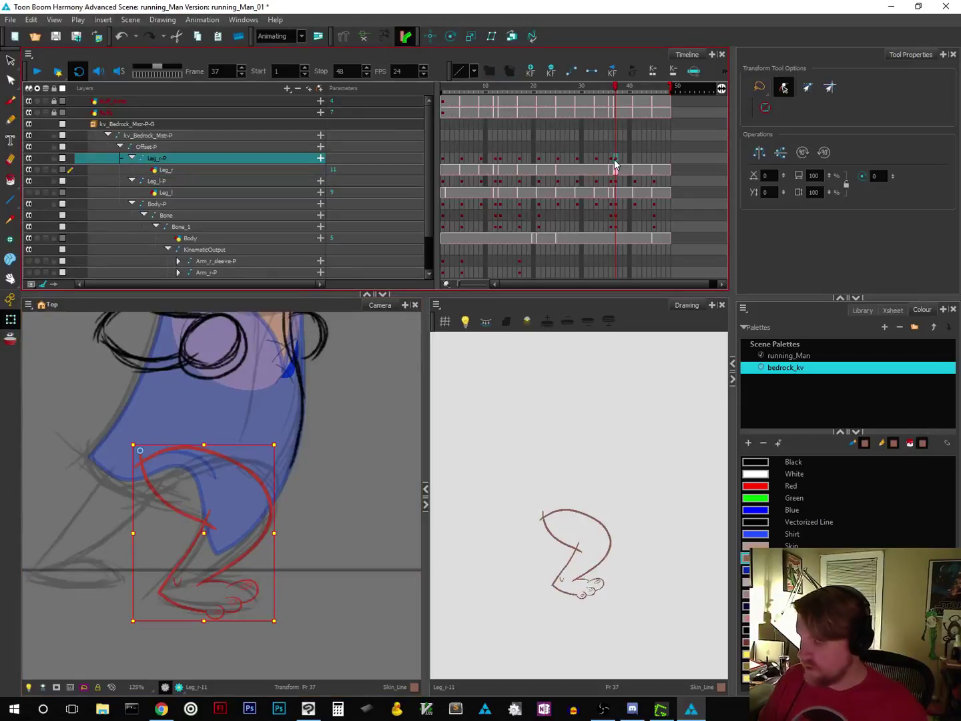
key(ctrl+v)
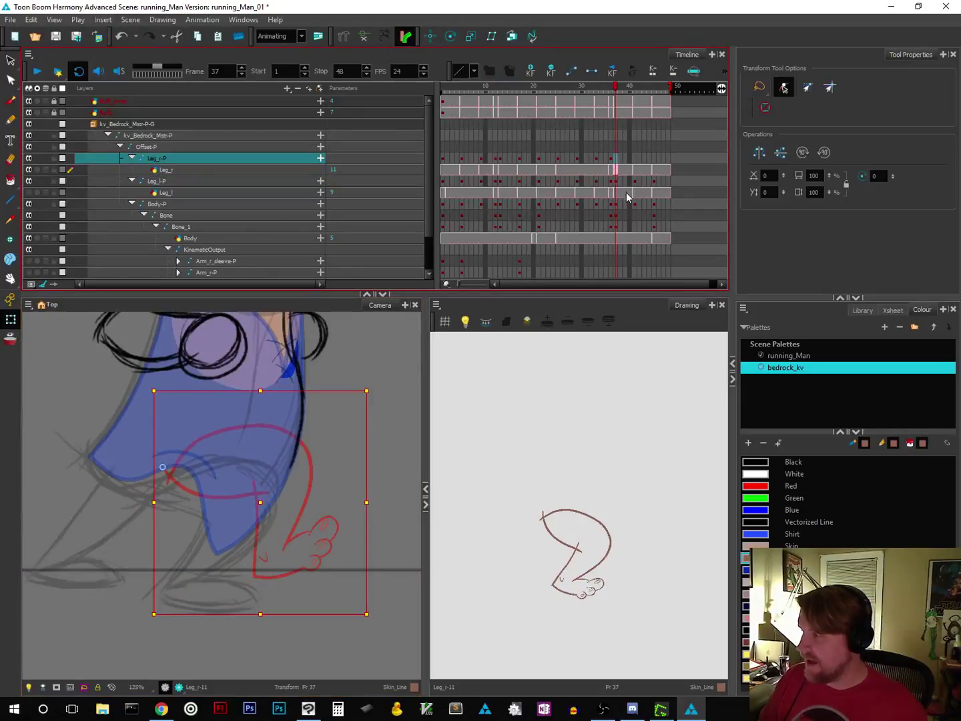
Step: Compare the Leg_r-P peg's pose at frames 36 and 37, and check the drawing pivot at frame 37
click(611, 160)
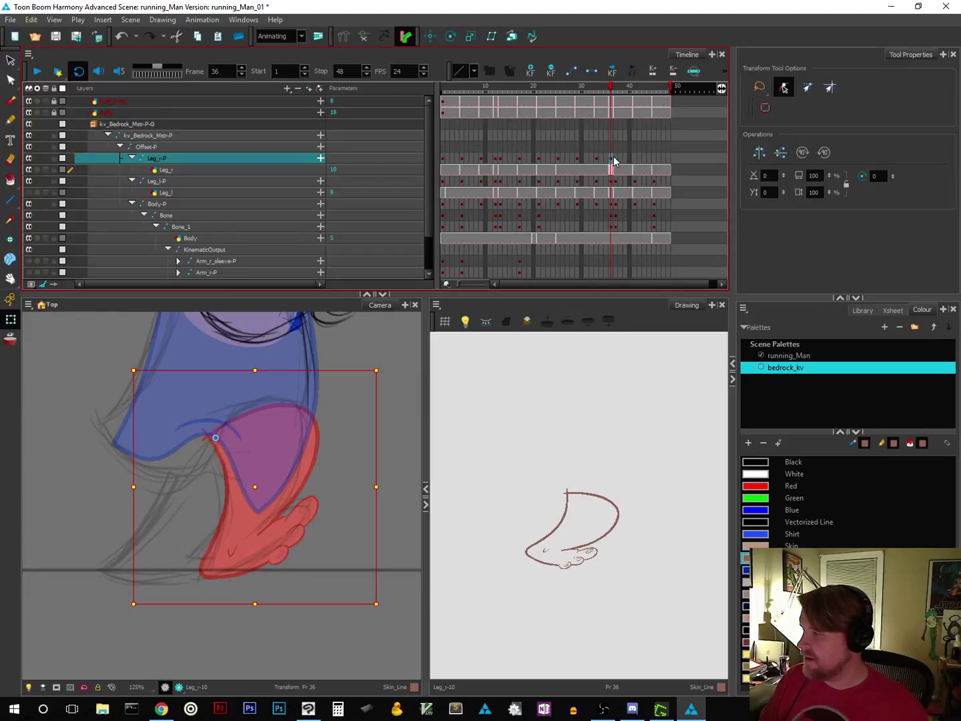
mouse_move(609, 90)
mouse_down()
mouse_move(440, 101)
mouse_move(613, 123)
mouse_up()
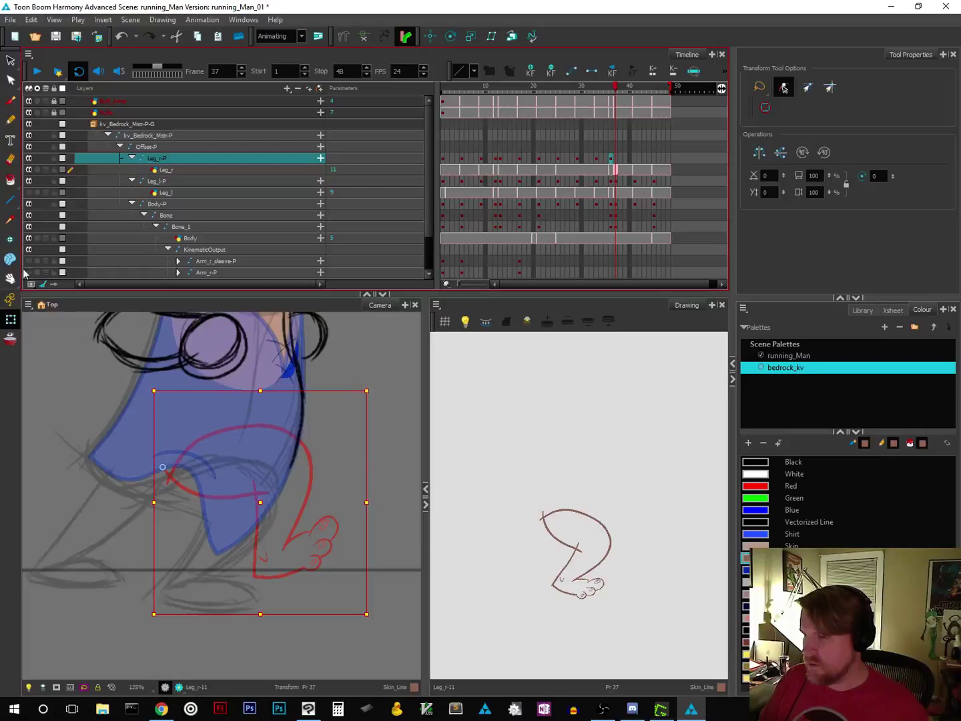
click(13, 238)
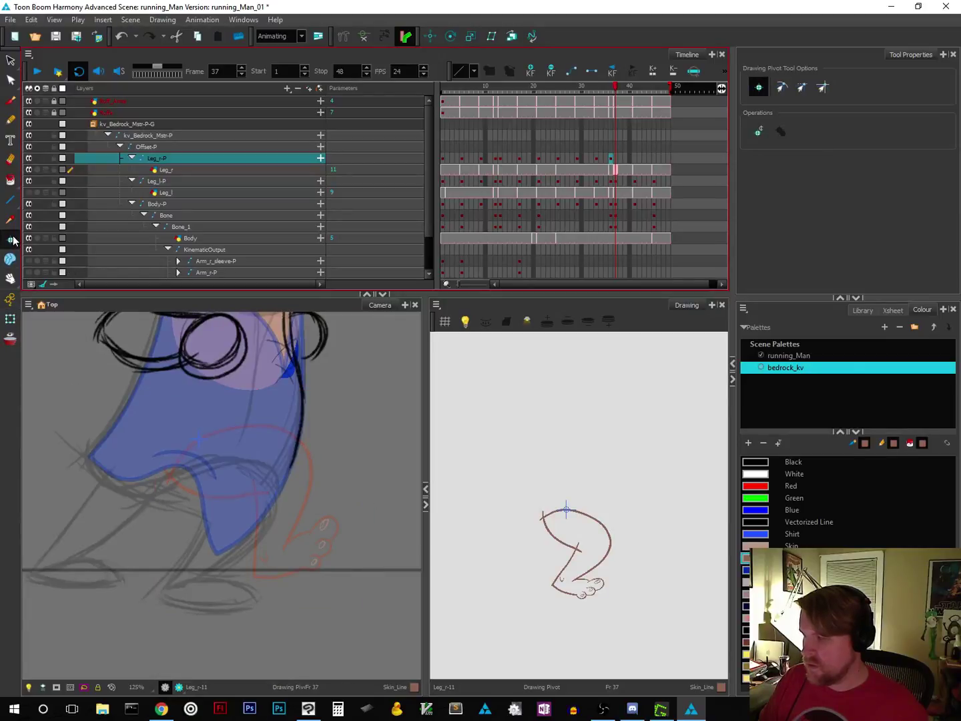
click(11, 61)
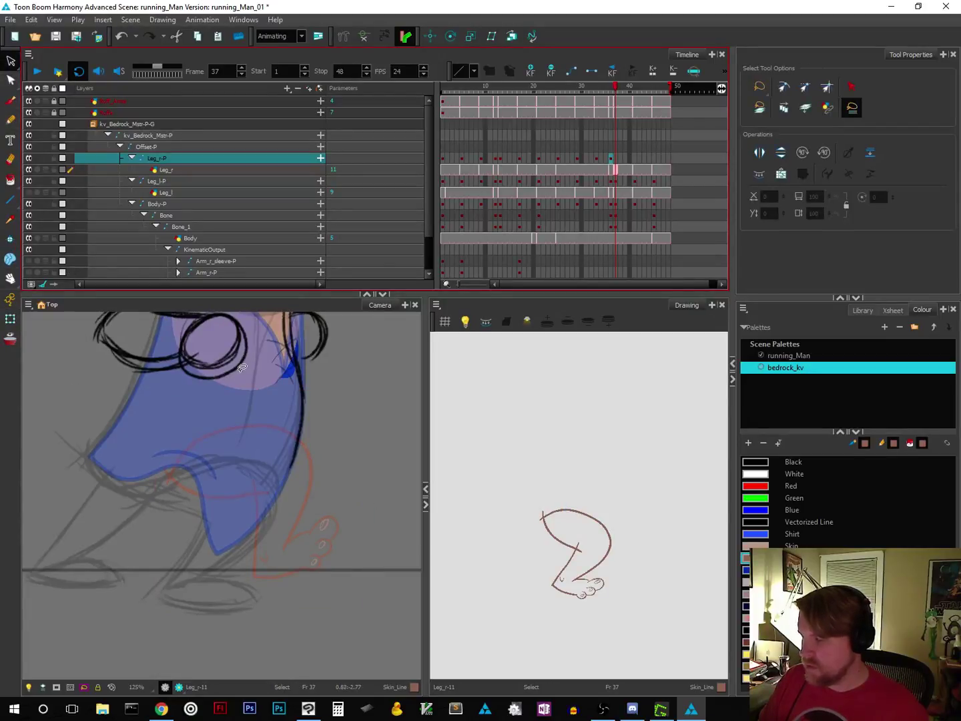
Step: Rotate and reposition the Leg_r drawing at frame 37 so the leg and foot line up with the rough sketch
mouse_move(221, 413)
mouse_down()
mouse_move(131, 471)
mouse_move(171, 591)
mouse_move(303, 612)
mouse_move(404, 515)
mouse_move(380, 427)
mouse_move(279, 403)
mouse_move(208, 409)
mouse_up()
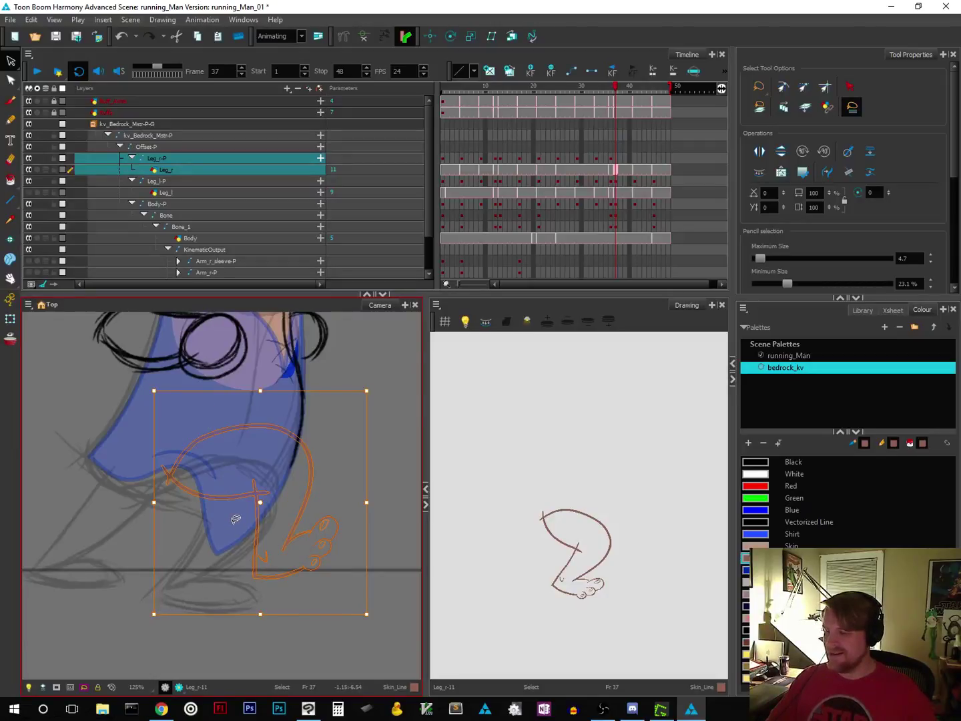
mouse_move(373, 622)
mouse_down()
mouse_move(304, 660)
mouse_move(298, 650)
mouse_up()
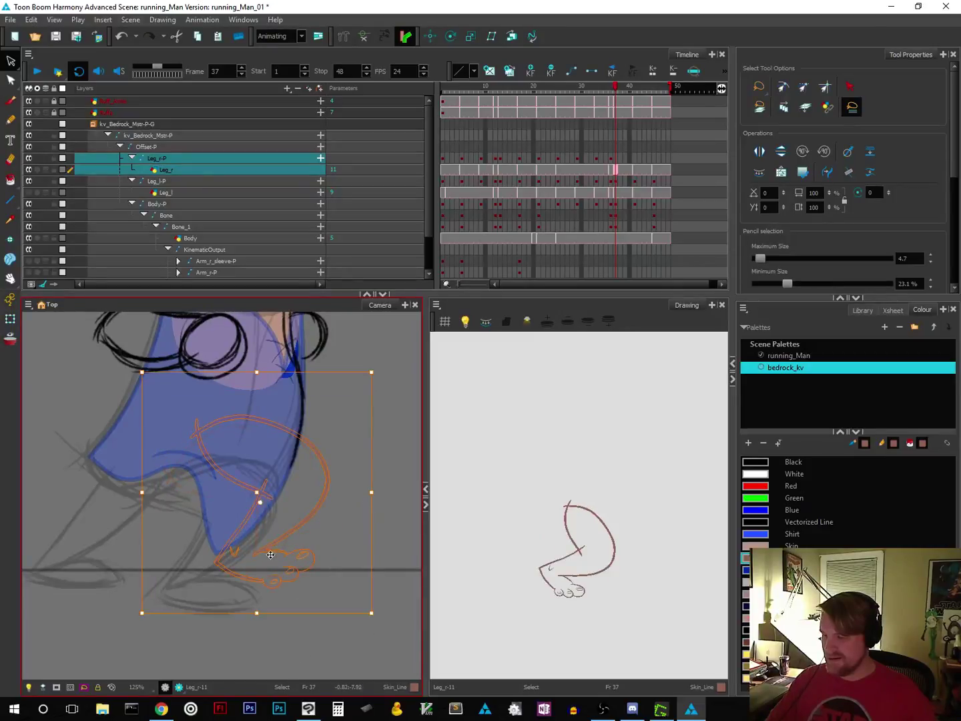
mouse_move(264, 548)
mouse_down()
mouse_move(210, 581)
mouse_move(208, 573)
mouse_up()
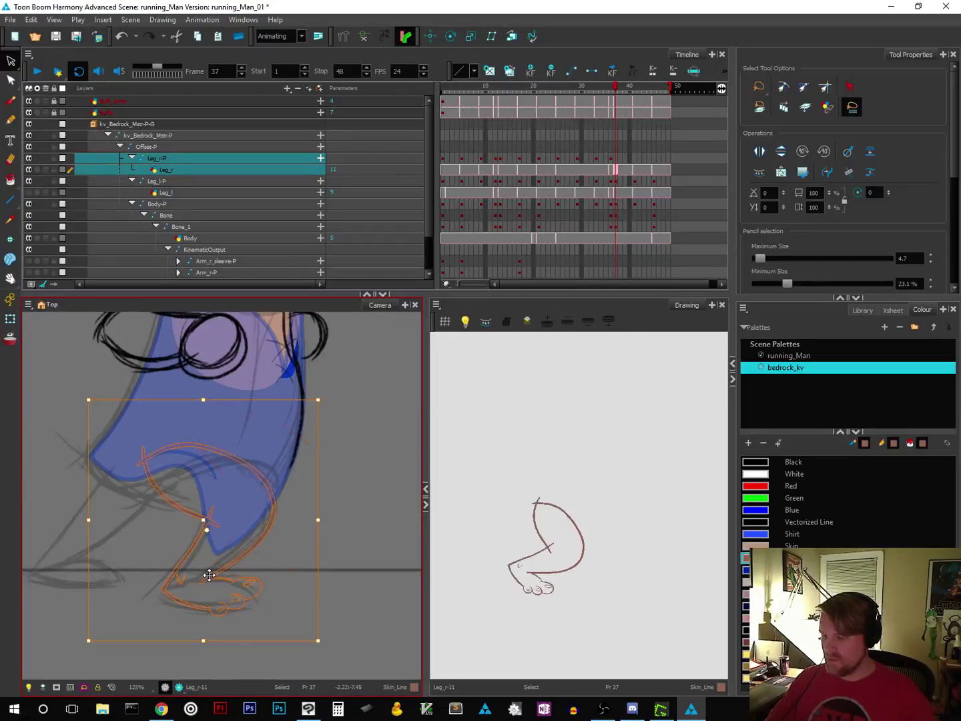
click(345, 593)
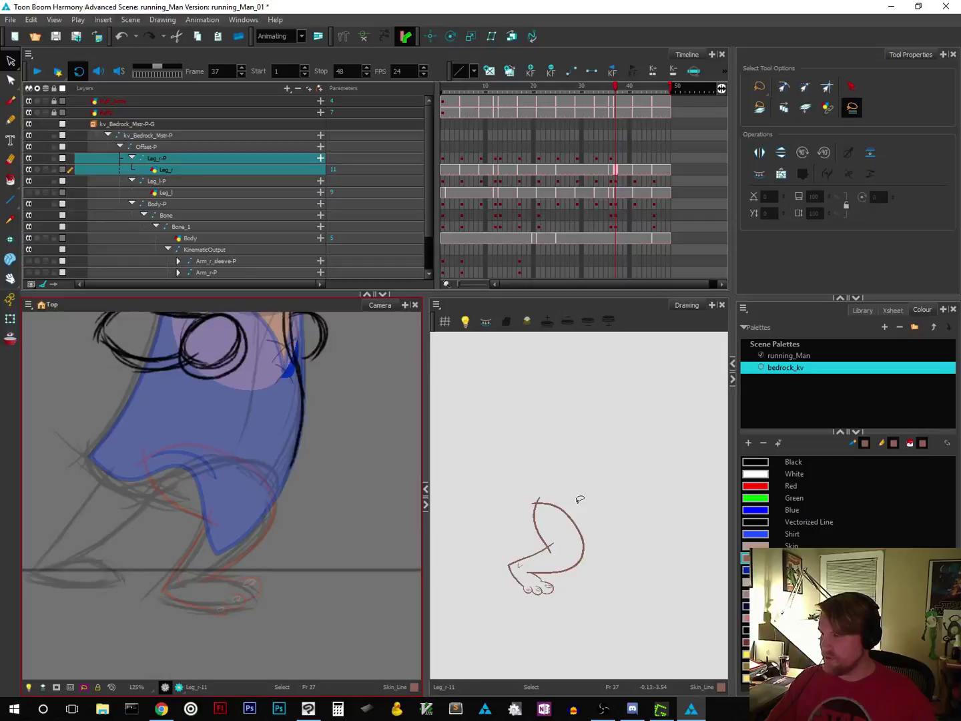
right_click(617, 174)
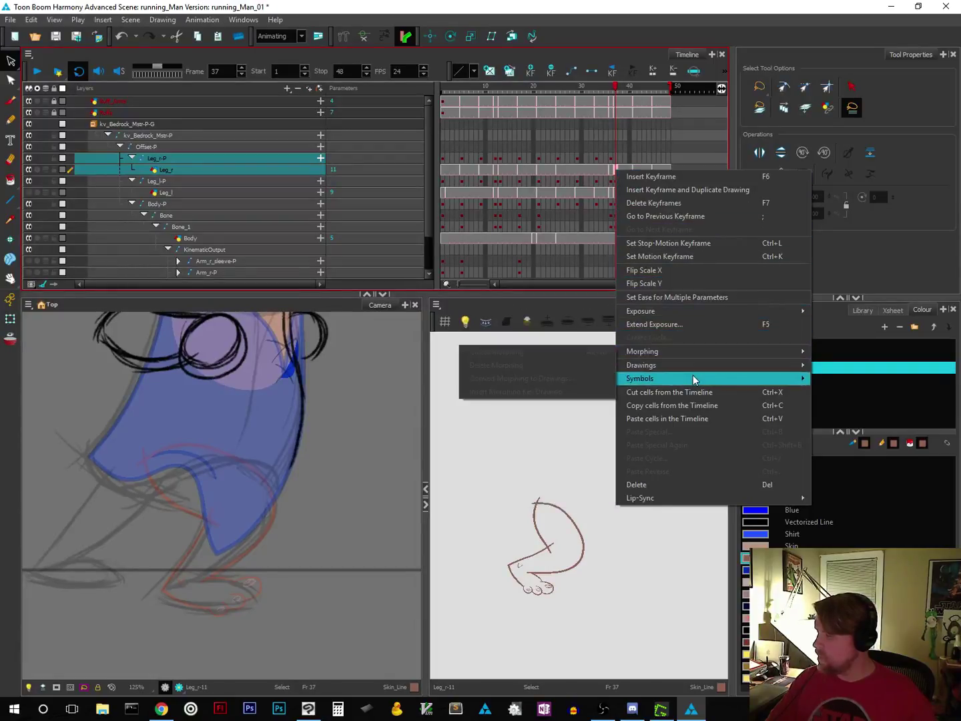
mouse_move(694, 366)
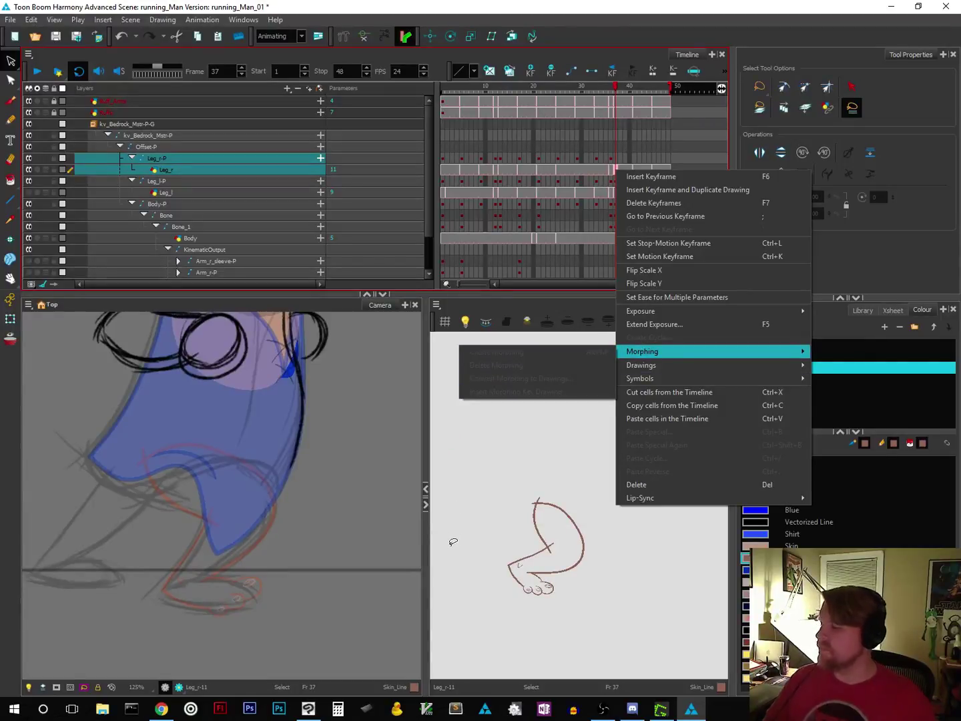
click(458, 505)
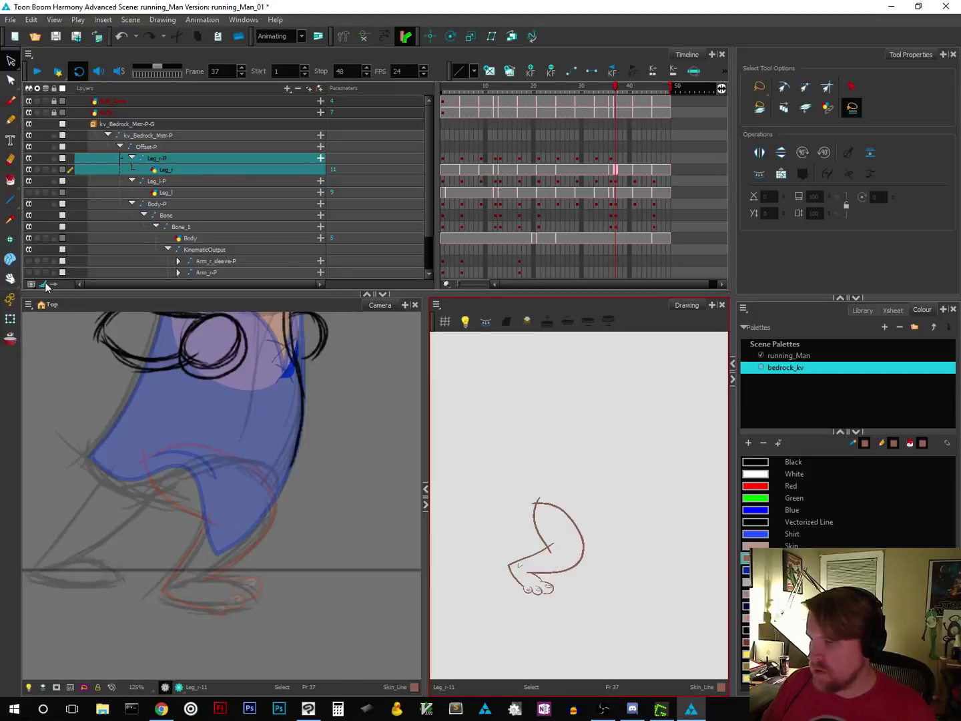
Step: Compare Leg_r's drawing pivot with its transform pivot on the repositioned leg at frame 37
click(11, 239)
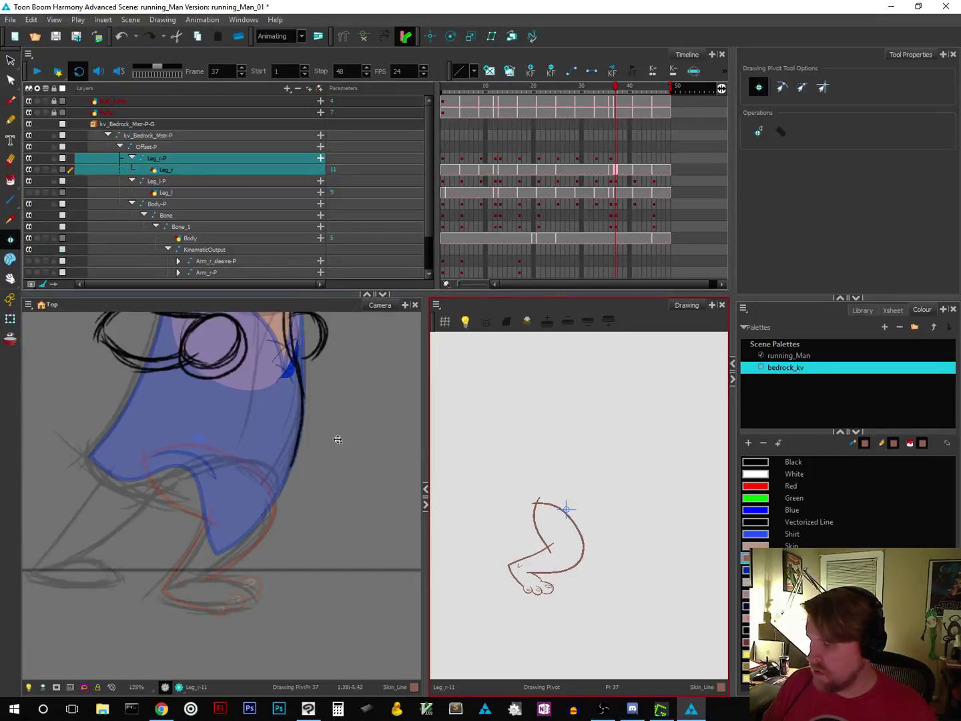
mouse_move(616, 87)
mouse_down()
mouse_move(606, 85)
mouse_move(615, 99)
mouse_move(601, 102)
mouse_move(616, 101)
mouse_up()
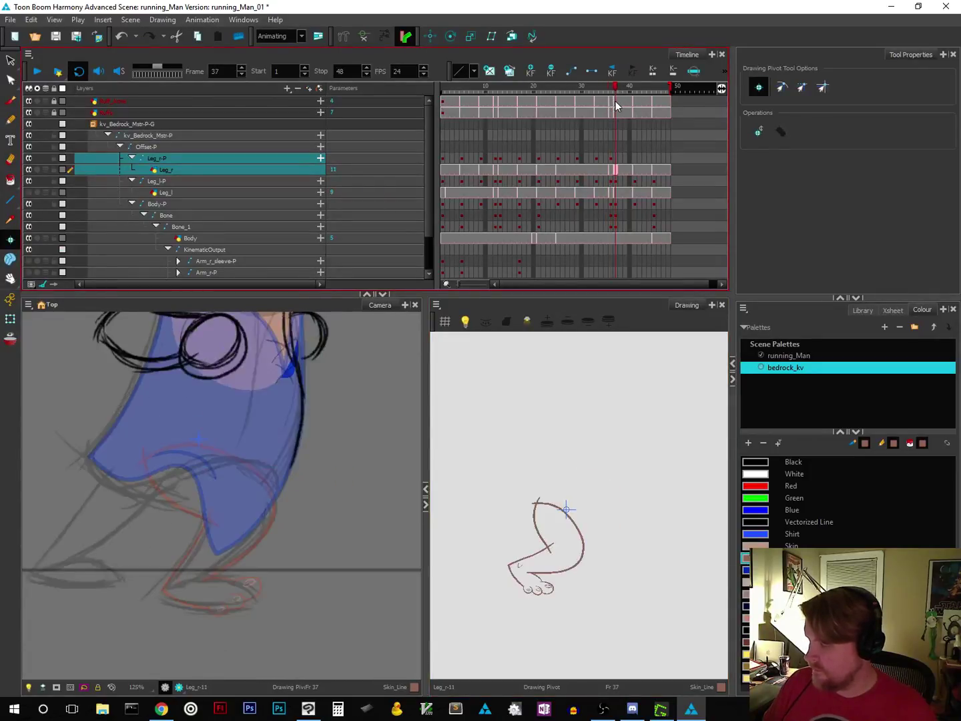
click(10, 320)
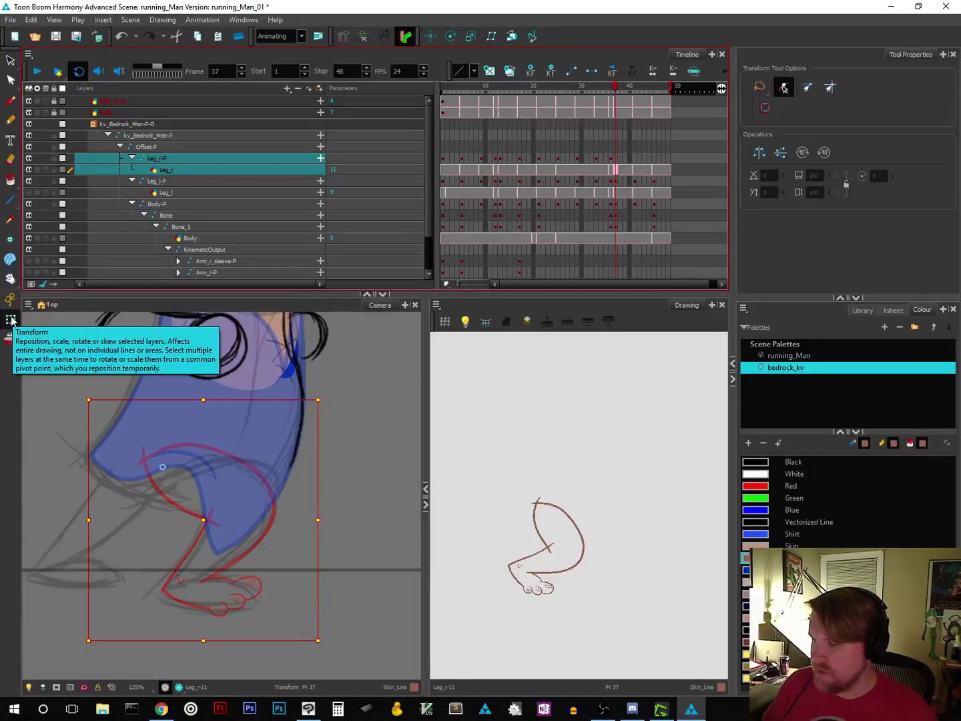
Step: Inspect the Leg_r-P peg's transformation and advanced properties, and Leg_r's embedded pivot setting
double_click(142, 160)
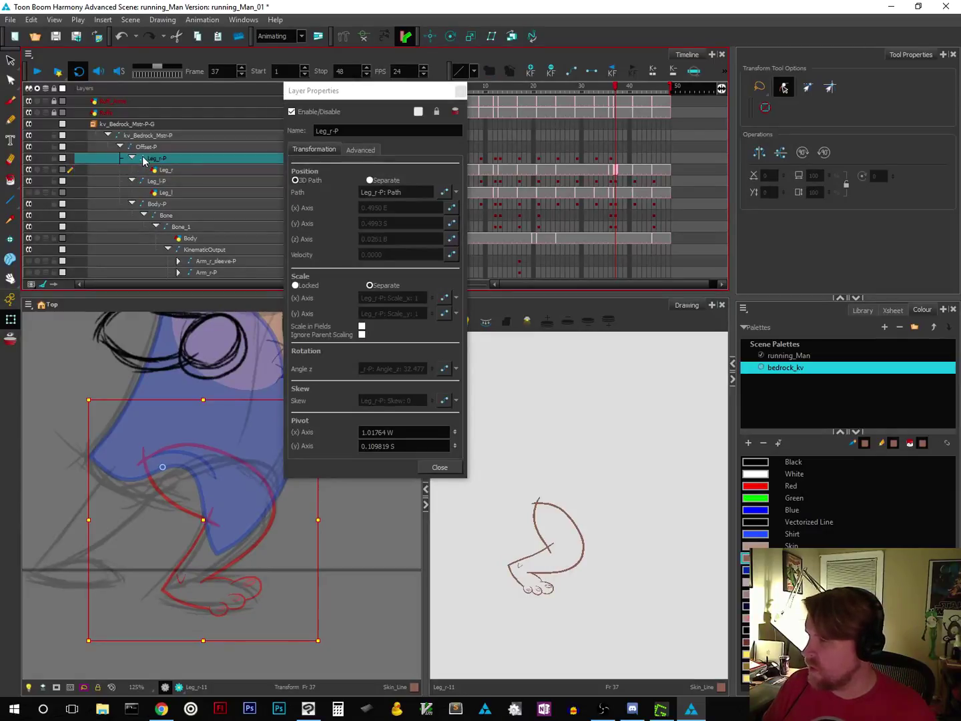
click(349, 148)
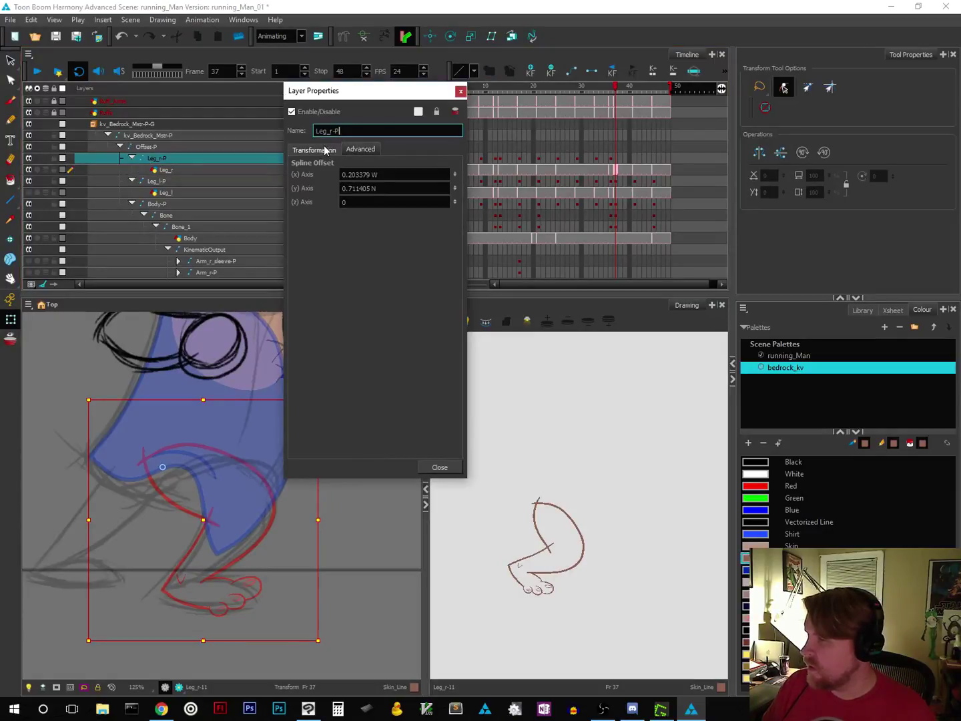
click(324, 148)
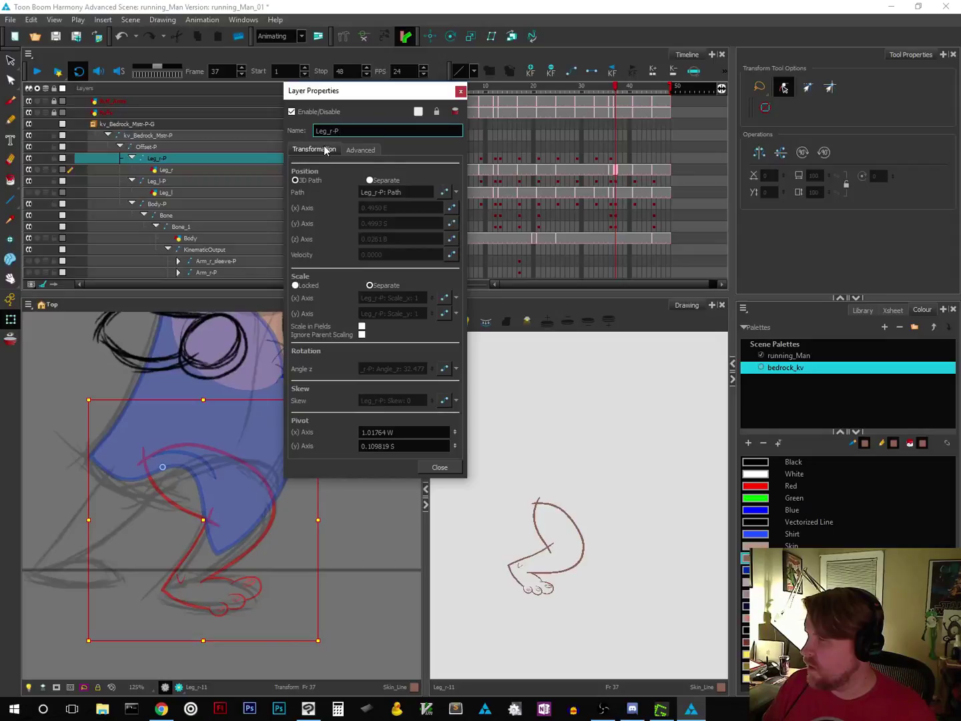
click(460, 91)
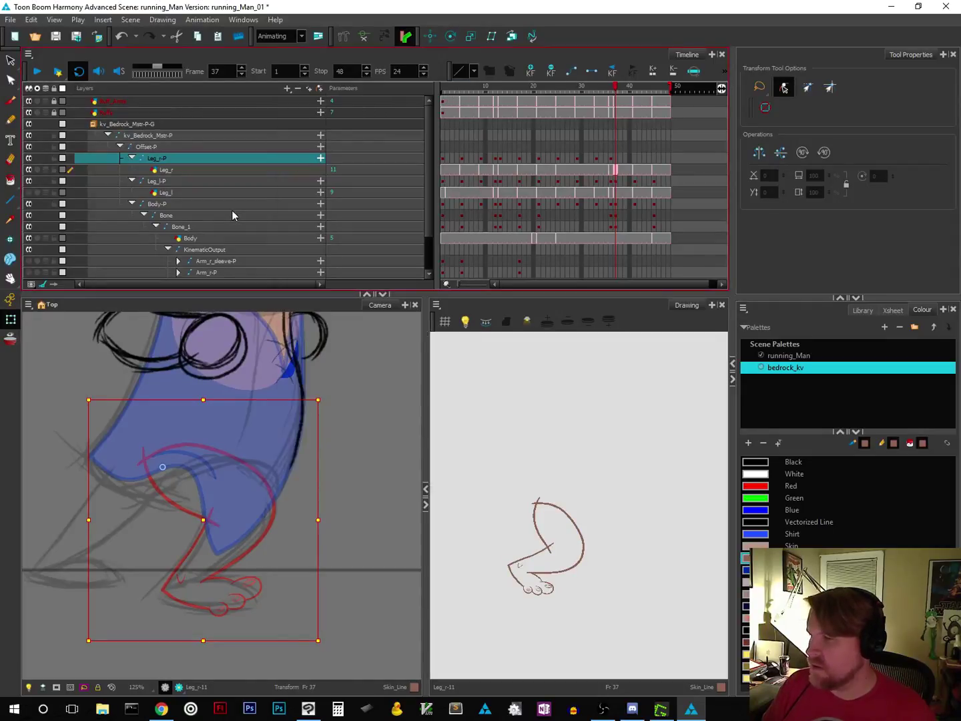
double_click(157, 170)
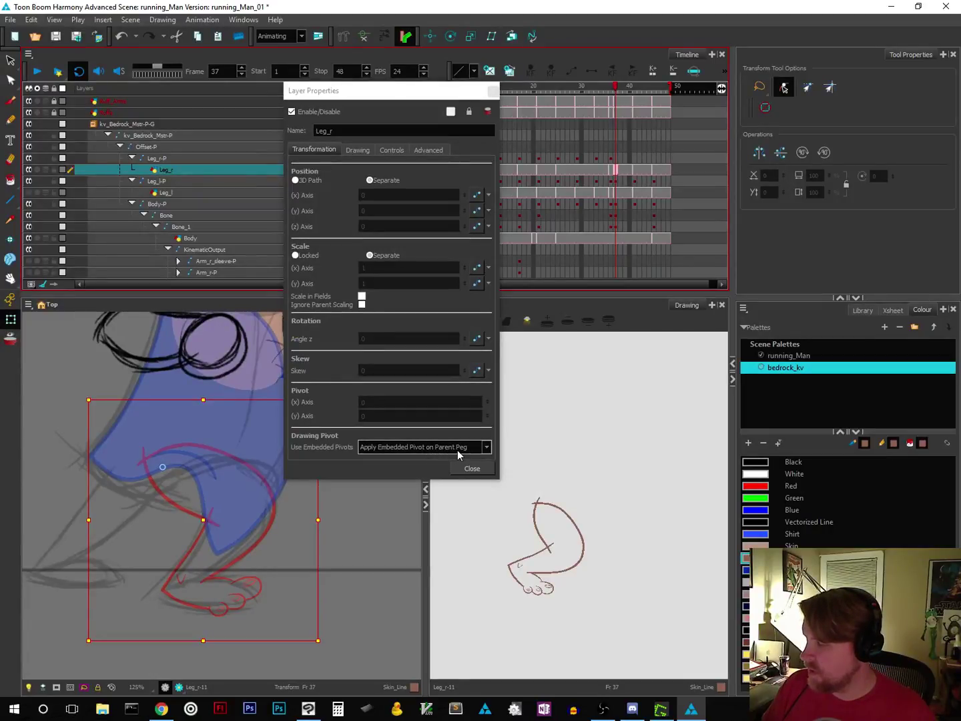
click(472, 468)
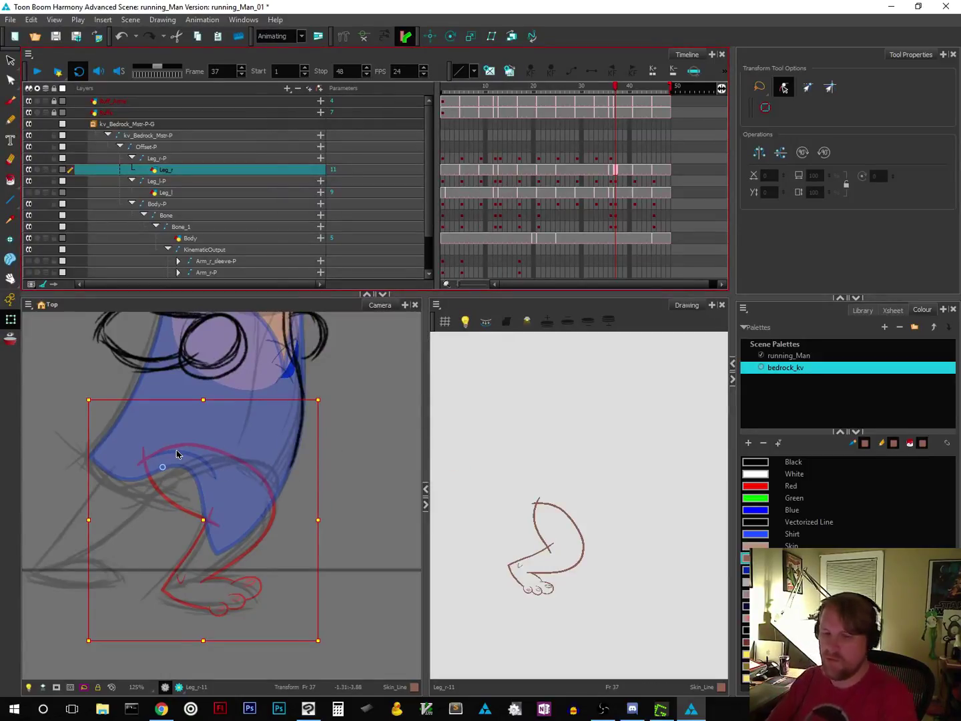
Step: Check the leg at frames 38 and 37, and review the Leg_r-P peg's function parameters at frame 37
click(622, 91)
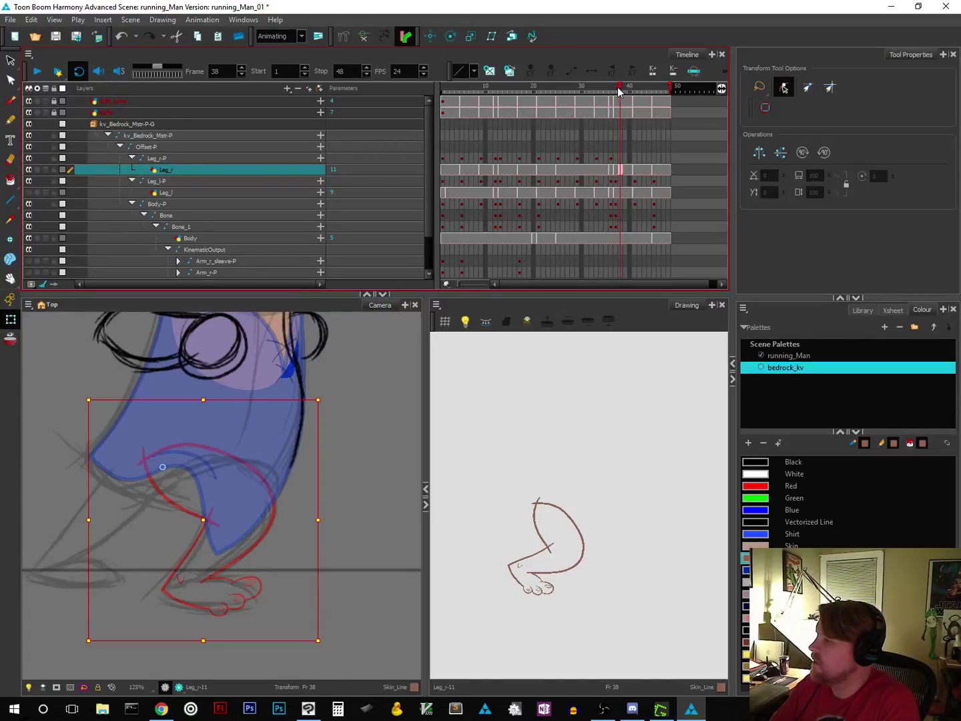
click(615, 87)
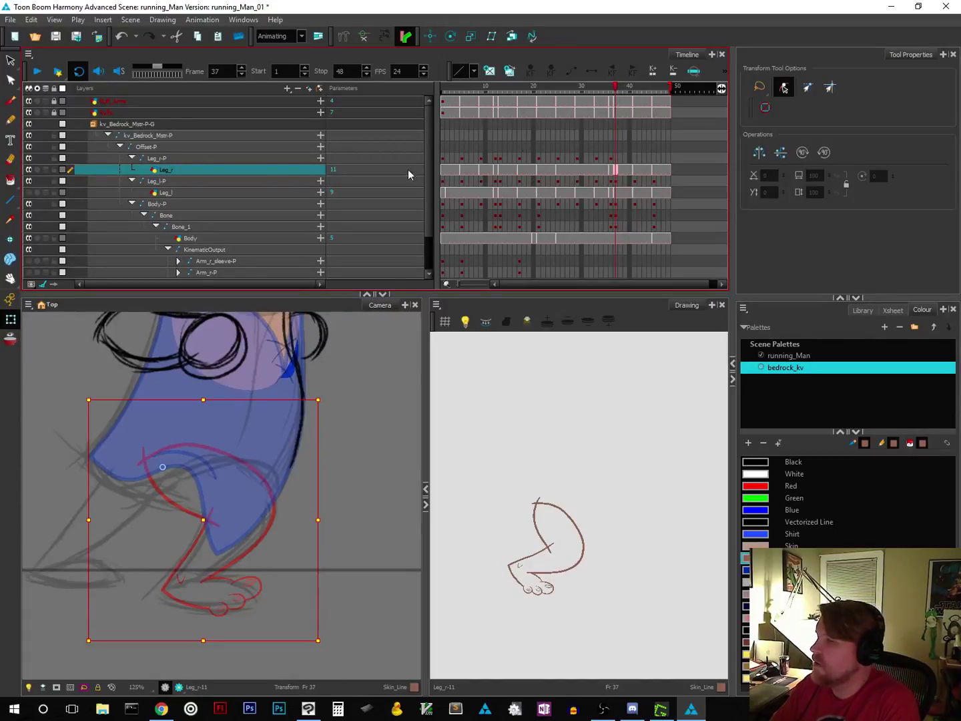
click(320, 158)
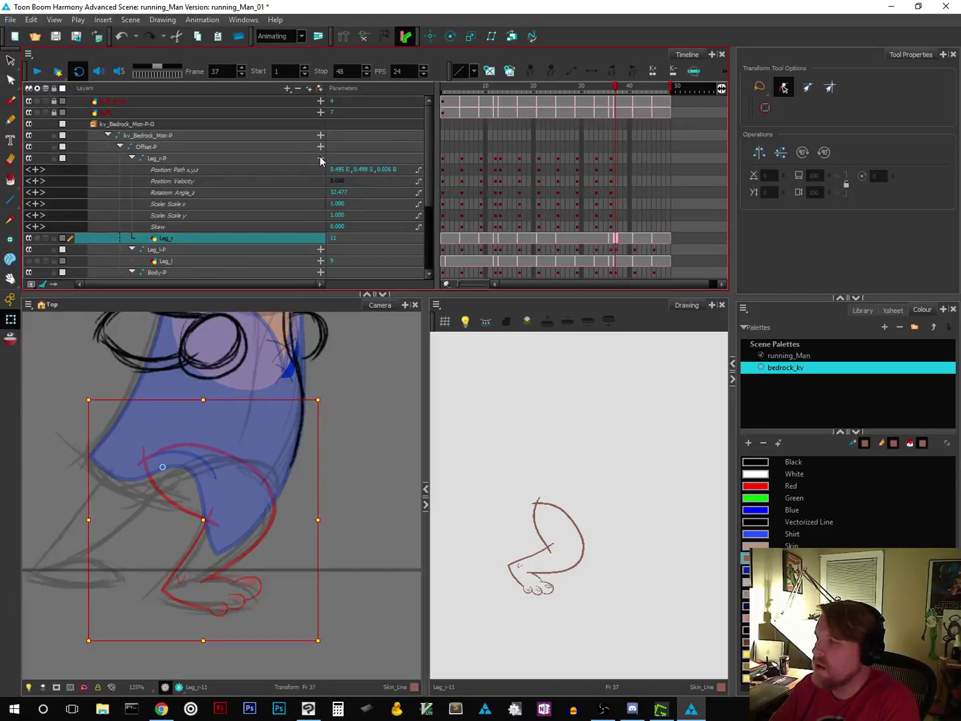
click(320, 158)
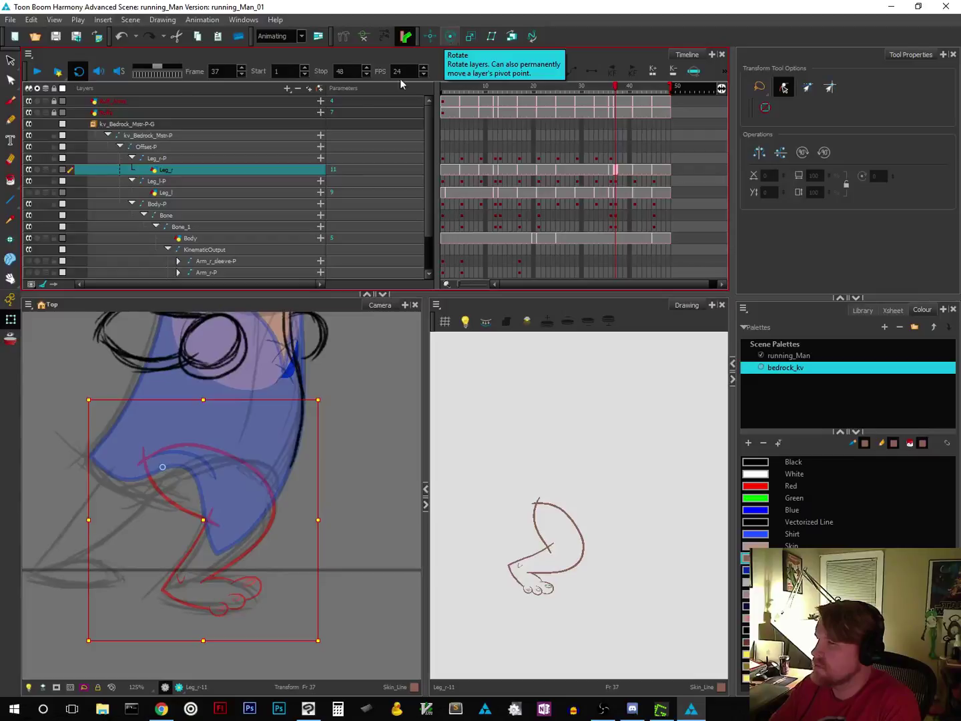
Step: Move the Leg_r-P peg's permanent pivot to the top of the thigh using Rotate, and compare it with the drawing pivot
click(168, 158)
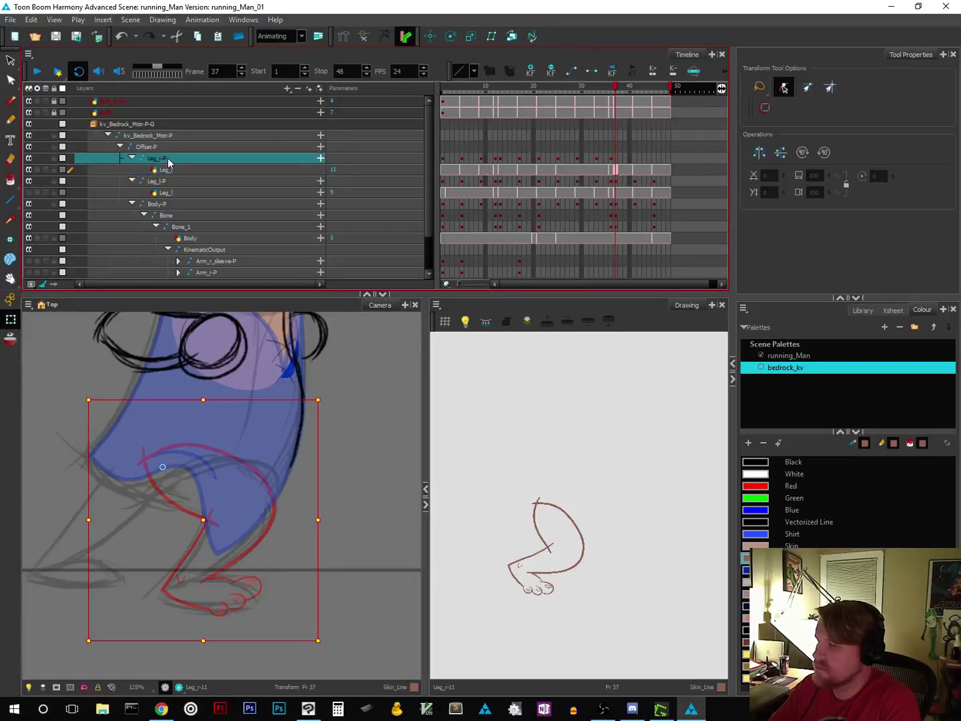
click(454, 38)
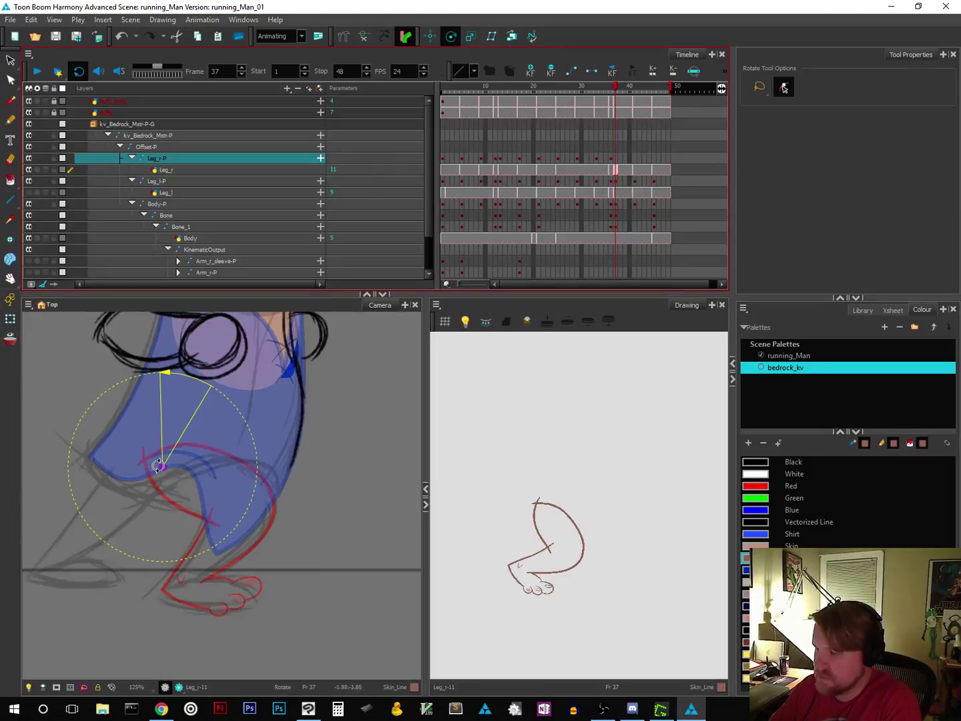
drag(159, 465, 213, 452)
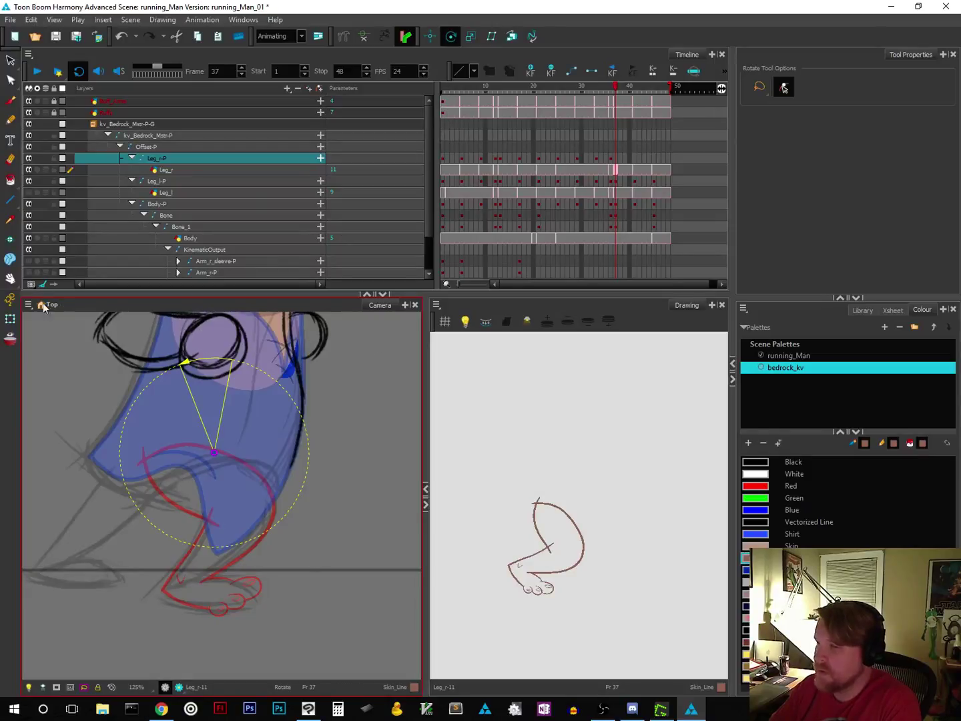
click(12, 241)
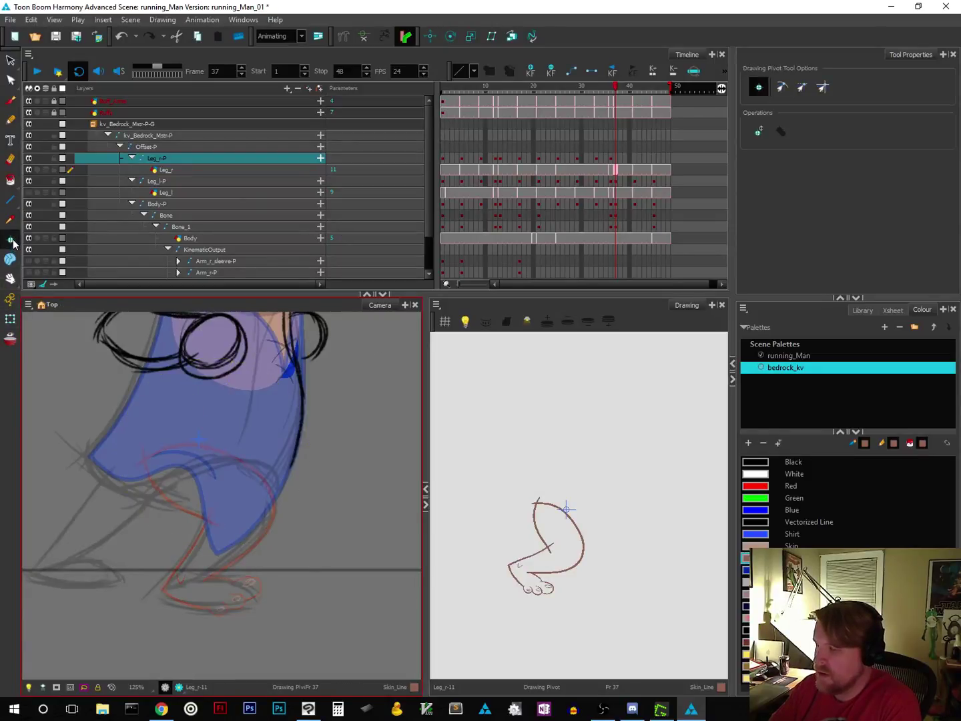
click(10, 320)
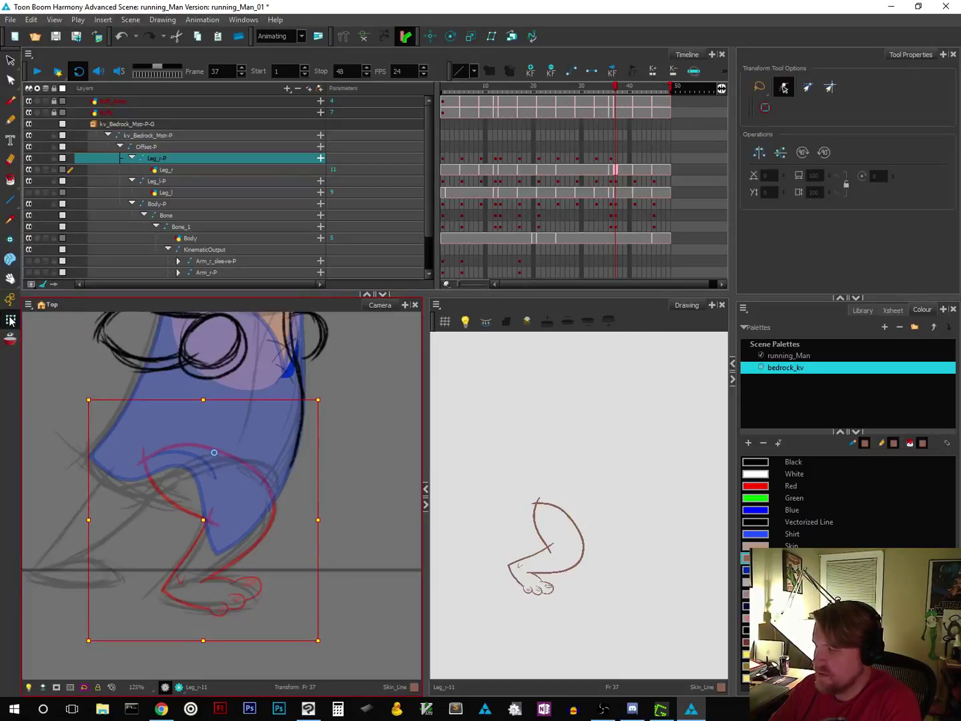
click(14, 242)
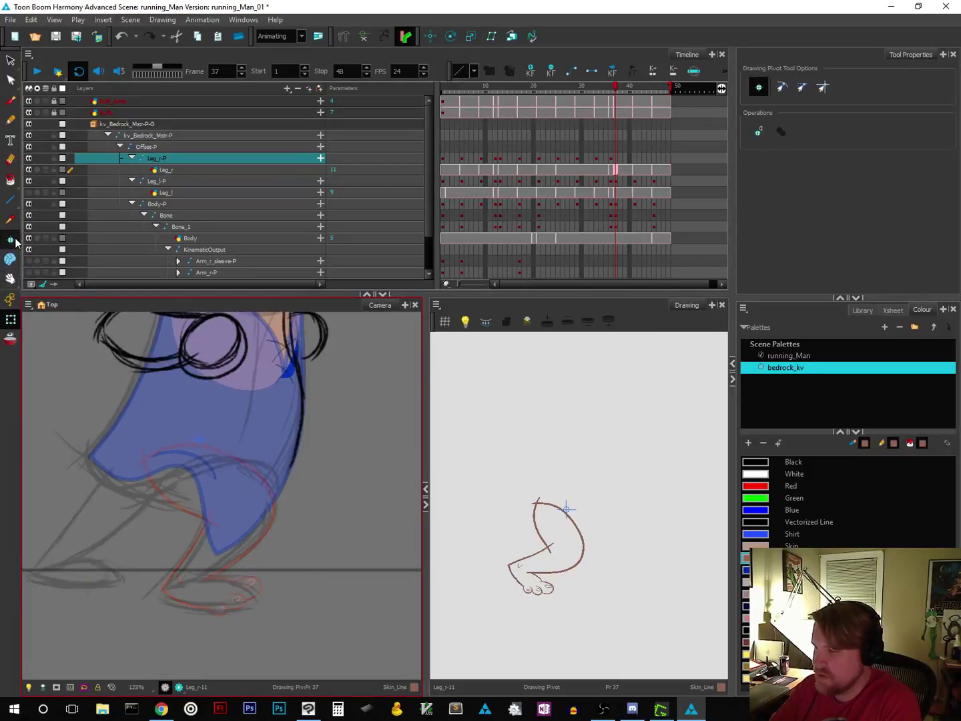
click(10, 319)
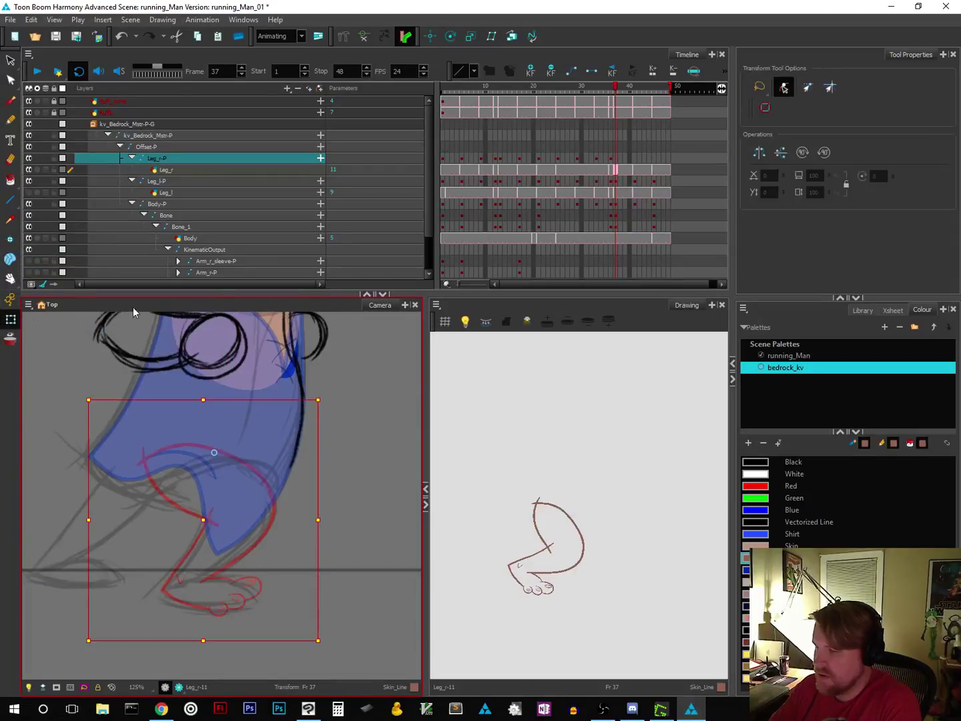
Step: Adjust the Leg_r-P peg's permanent pivot to coincide with the drawing pivot above the thigh, checking both pivots at frame 37
click(450, 36)
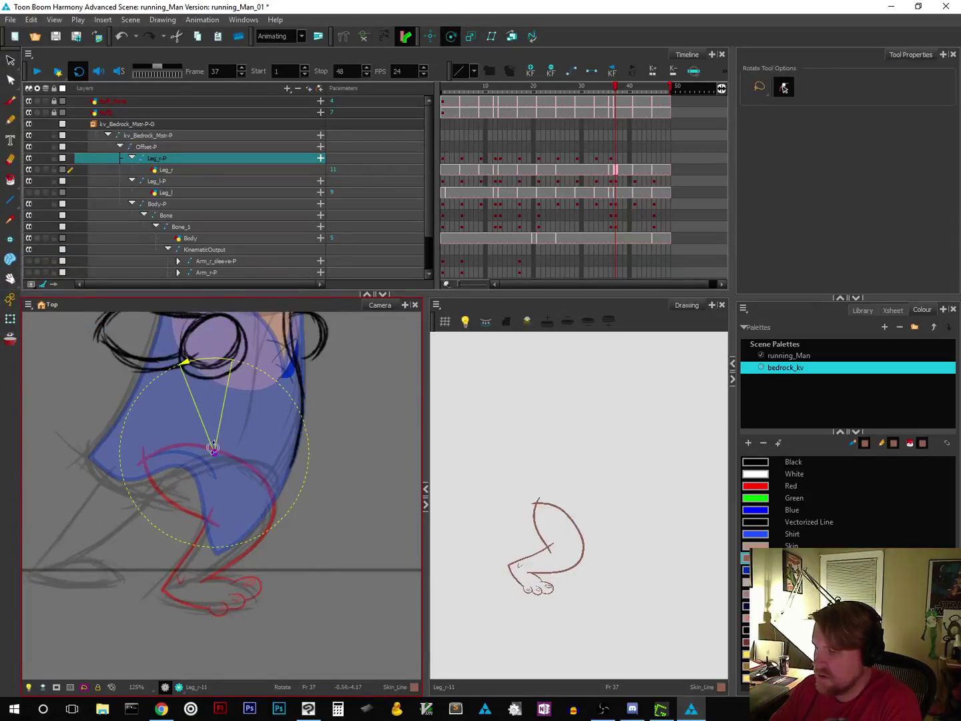
drag(208, 449, 189, 439)
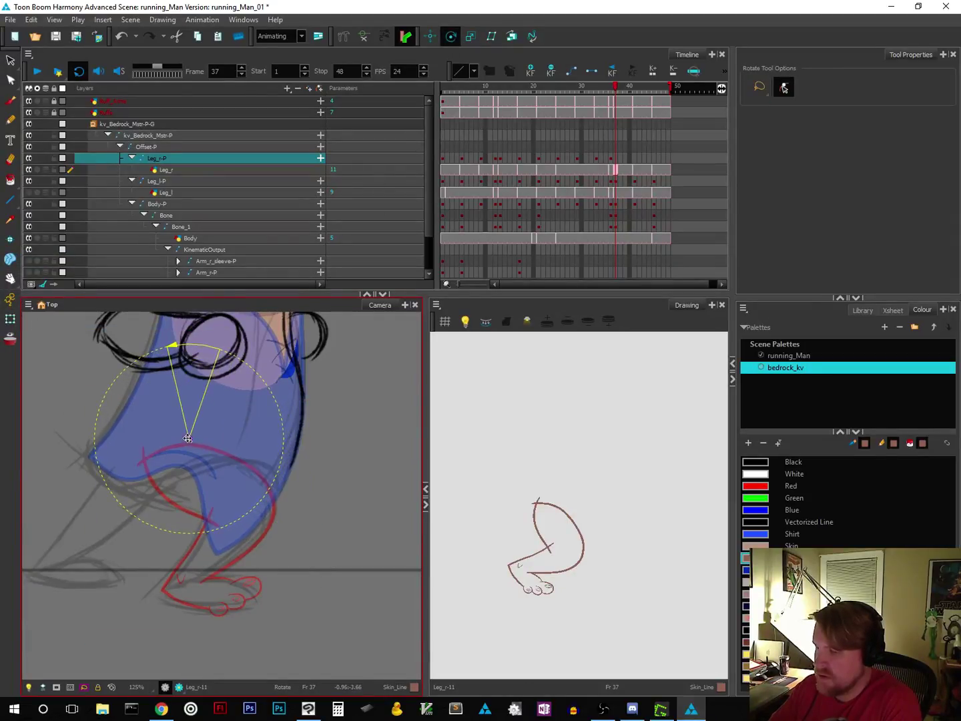
click(11, 242)
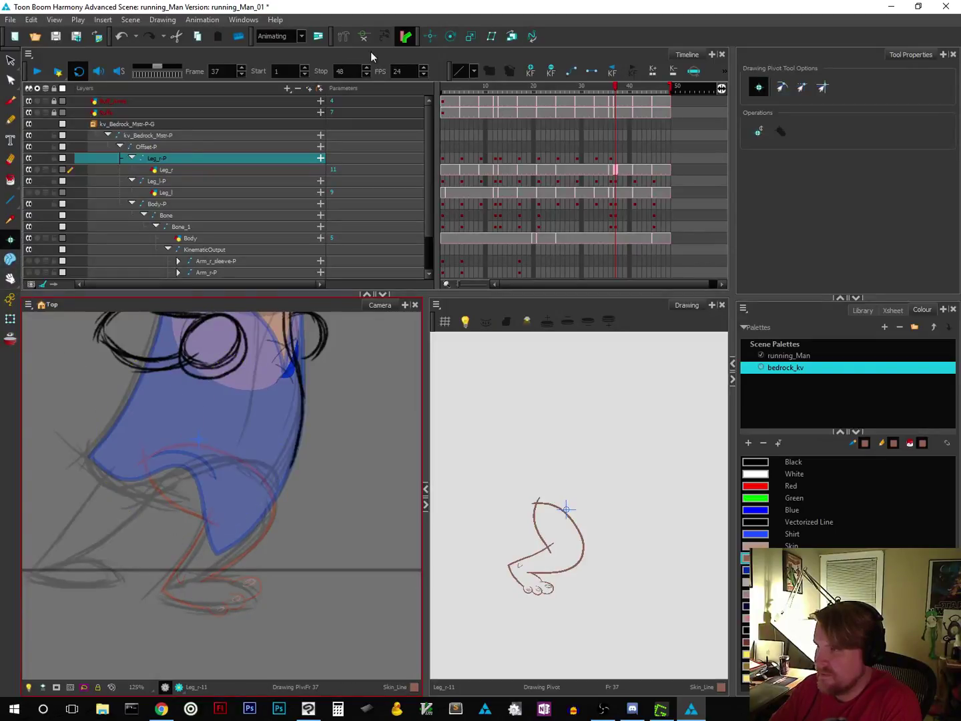
click(10, 321)
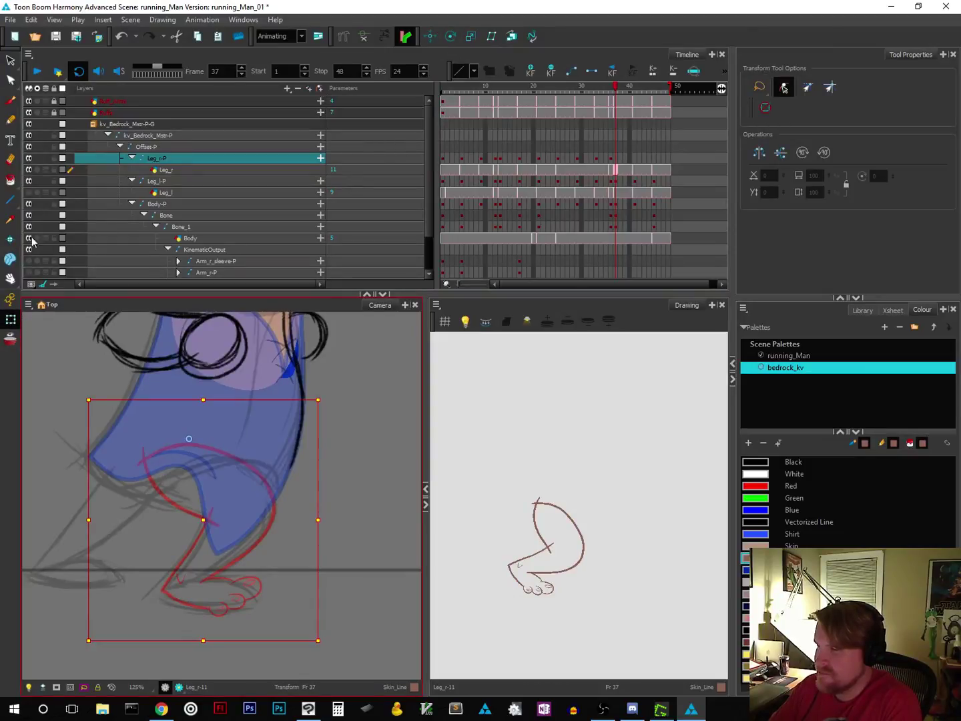
click(12, 240)
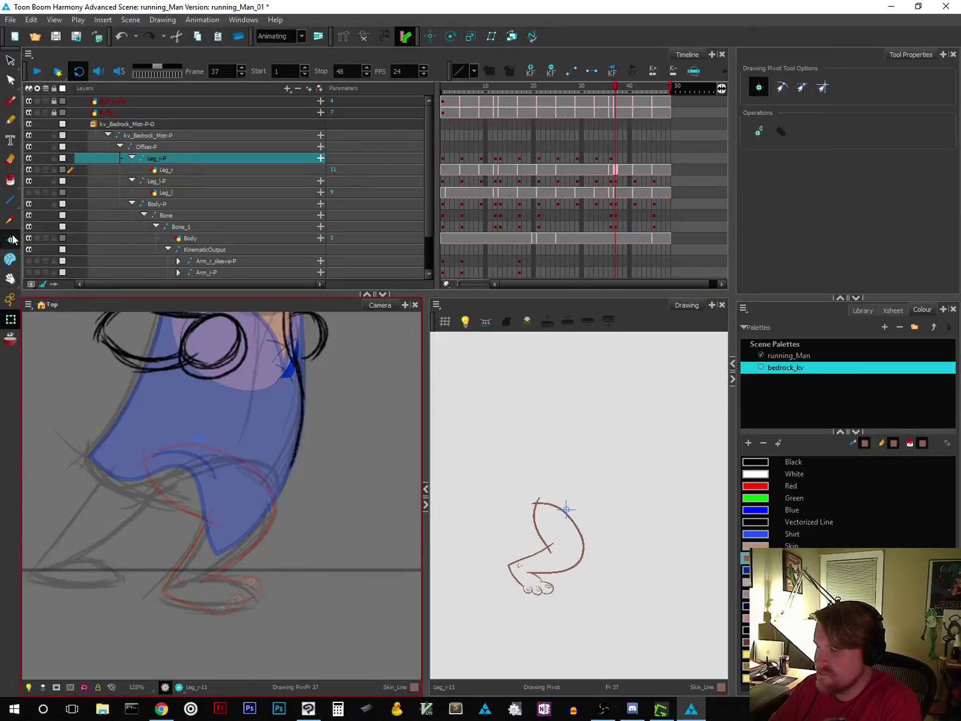
click(10, 319)
click(451, 37)
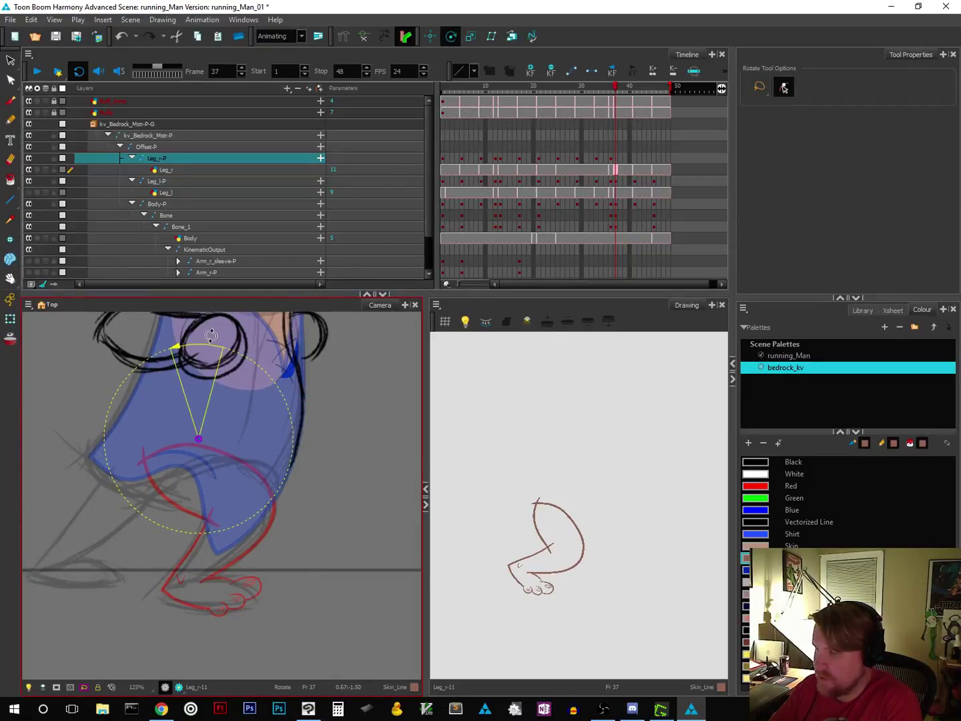
click(11, 319)
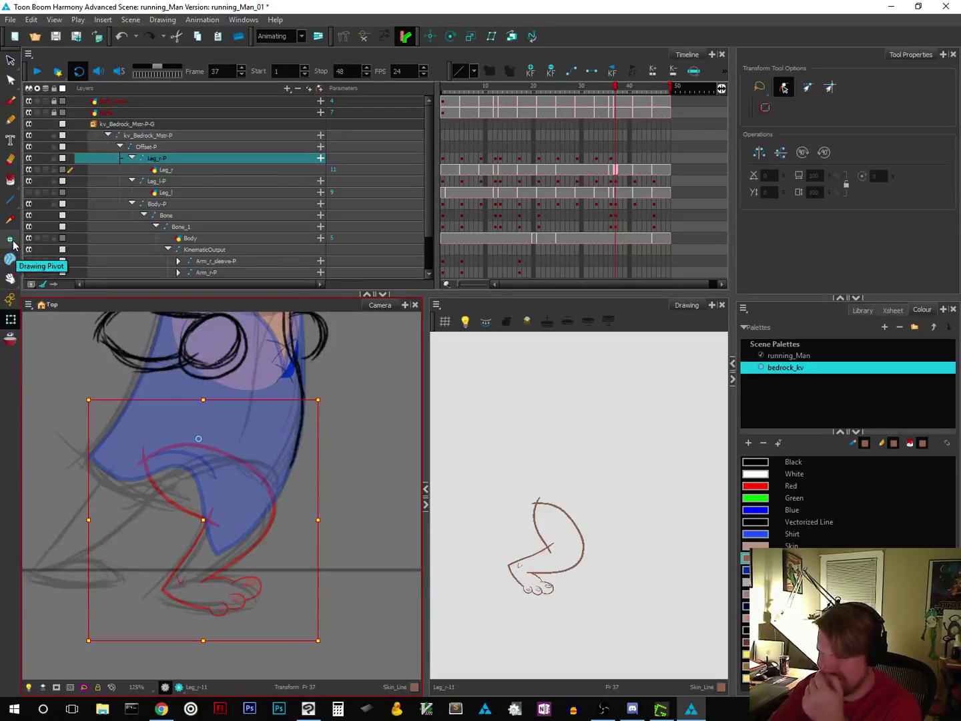
click(11, 240)
click(6, 319)
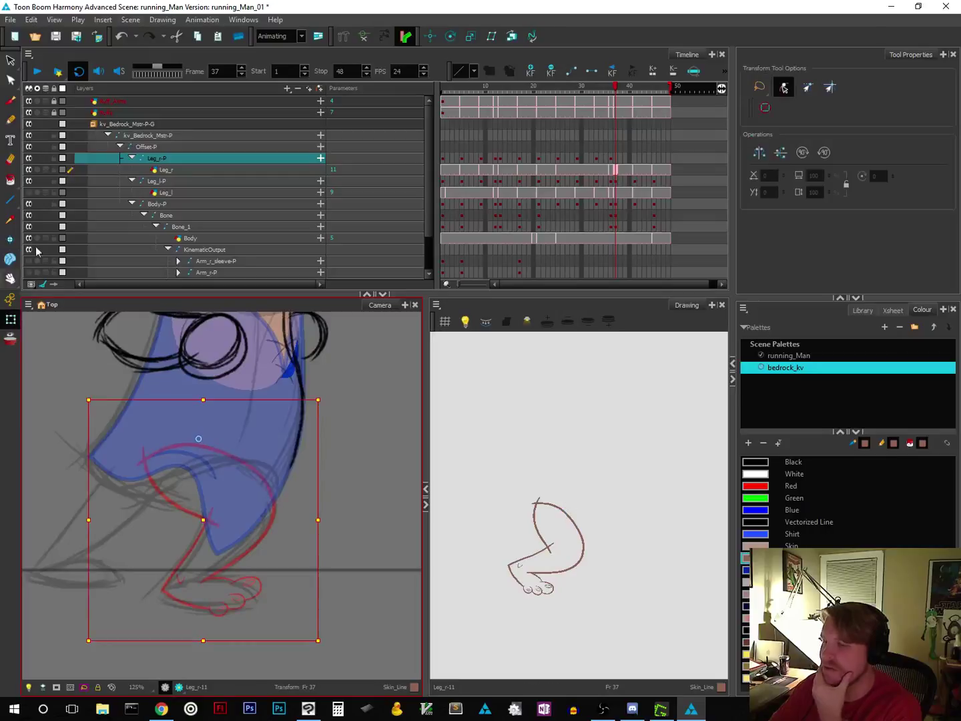
Step: Save the running_Man scene and keep the playhead at frame 37
click(57, 38)
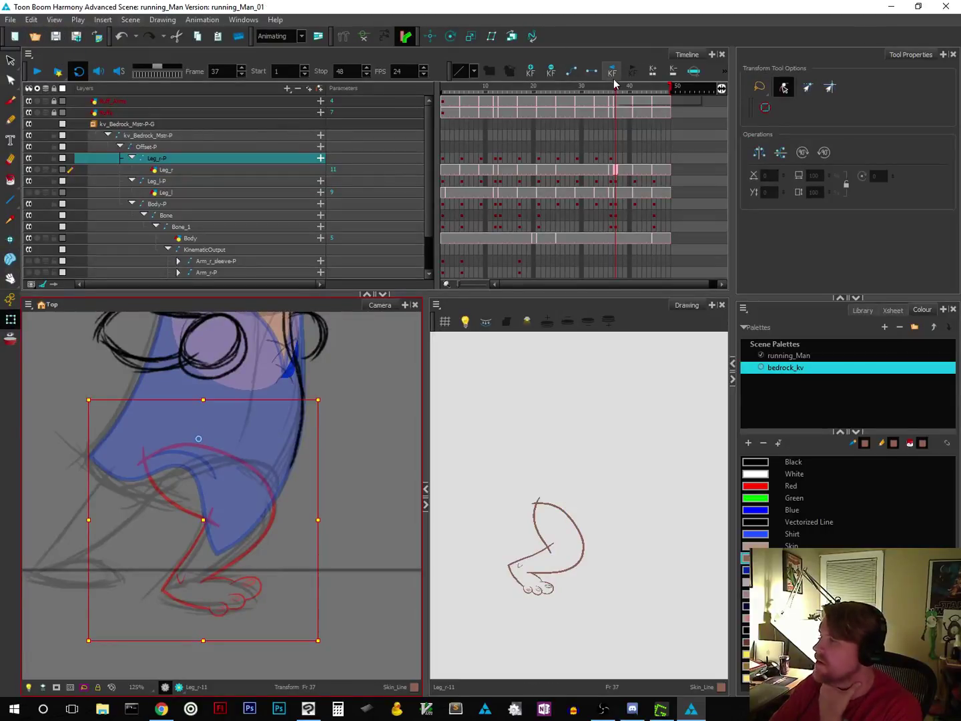
mouse_move(617, 89)
mouse_down()
mouse_move(475, 101)
mouse_move(615, 115)
mouse_up()
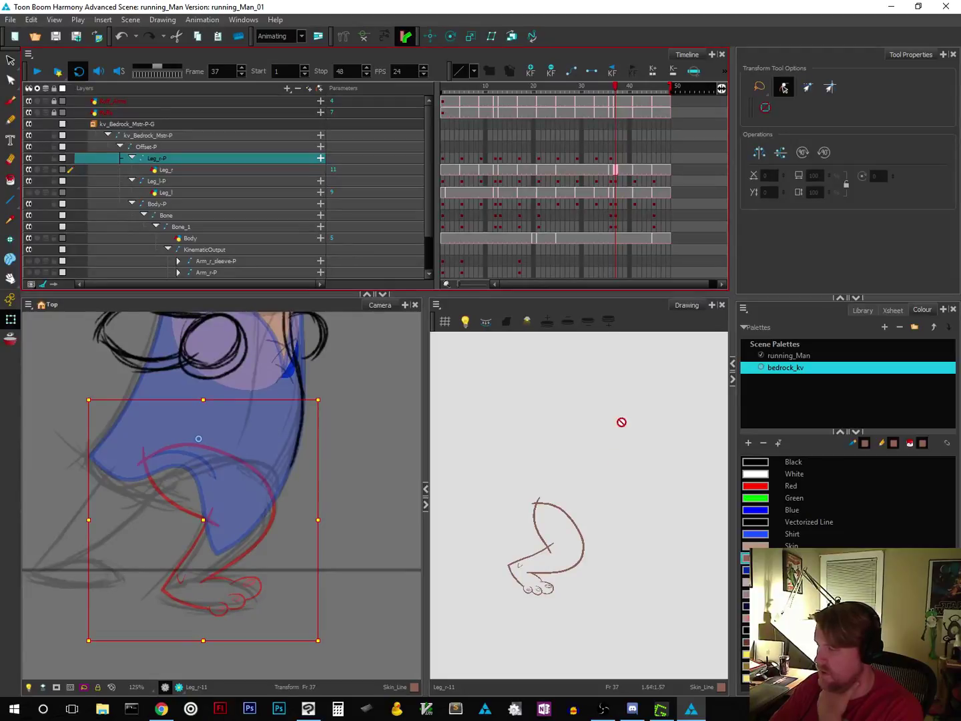
Step: Try rotating the whole right leg line drawing in the Drawing view, and undo the rotation
scroll(625, 590, up, 3)
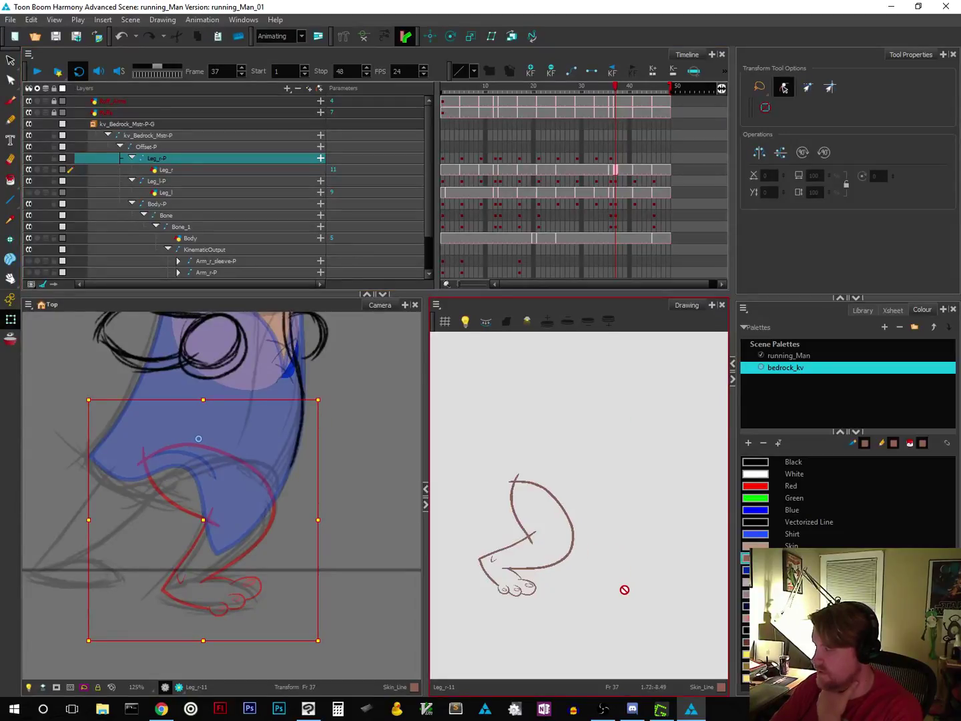
scroll(625, 589, down, 1)
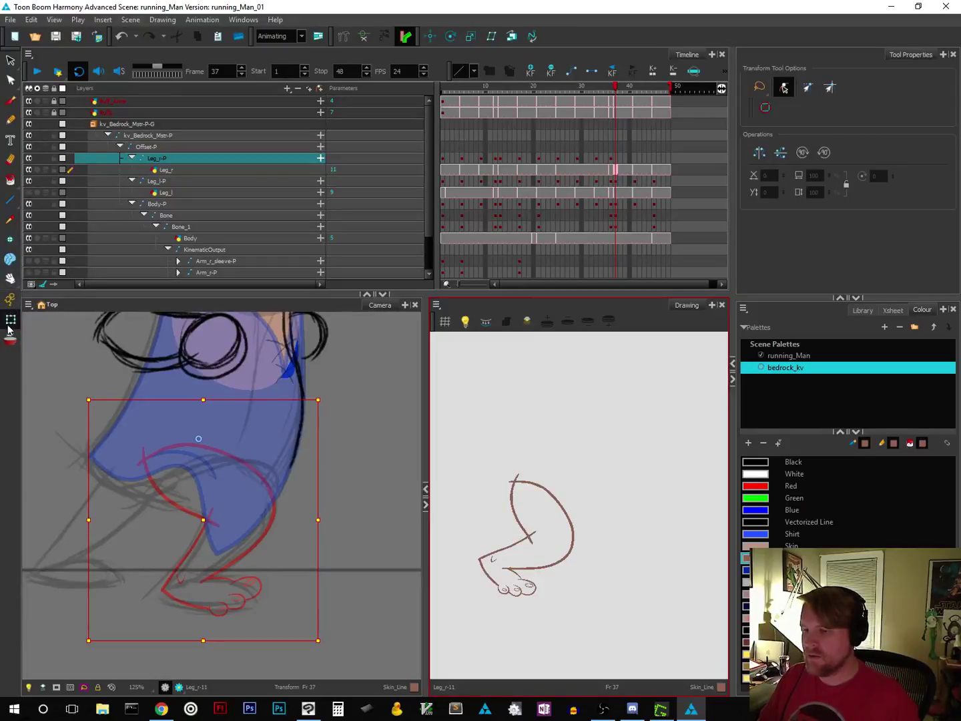
click(10, 60)
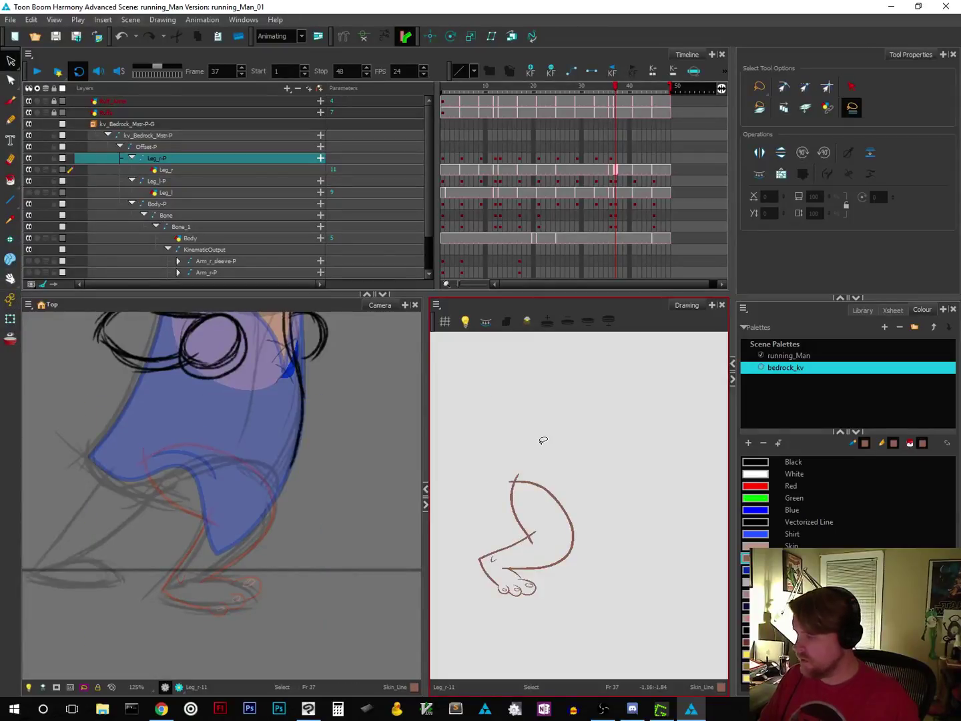
mouse_move(560, 458)
mouse_down()
mouse_move(484, 455)
mouse_move(446, 553)
mouse_move(474, 623)
mouse_move(637, 589)
mouse_move(640, 464)
mouse_move(513, 455)
mouse_up()
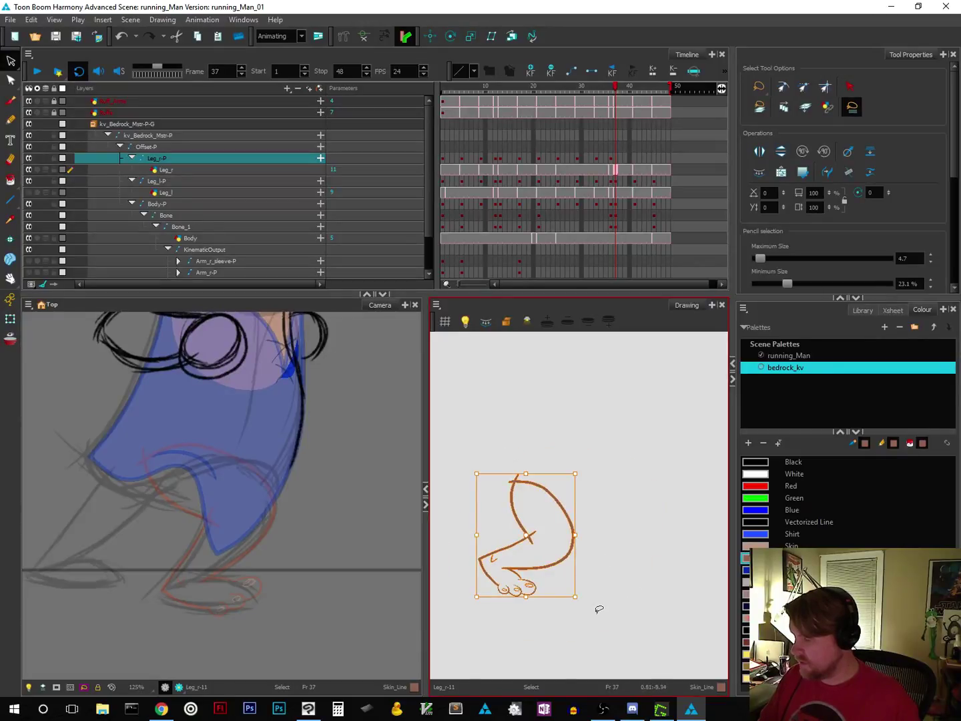
drag(584, 606, 621, 552)
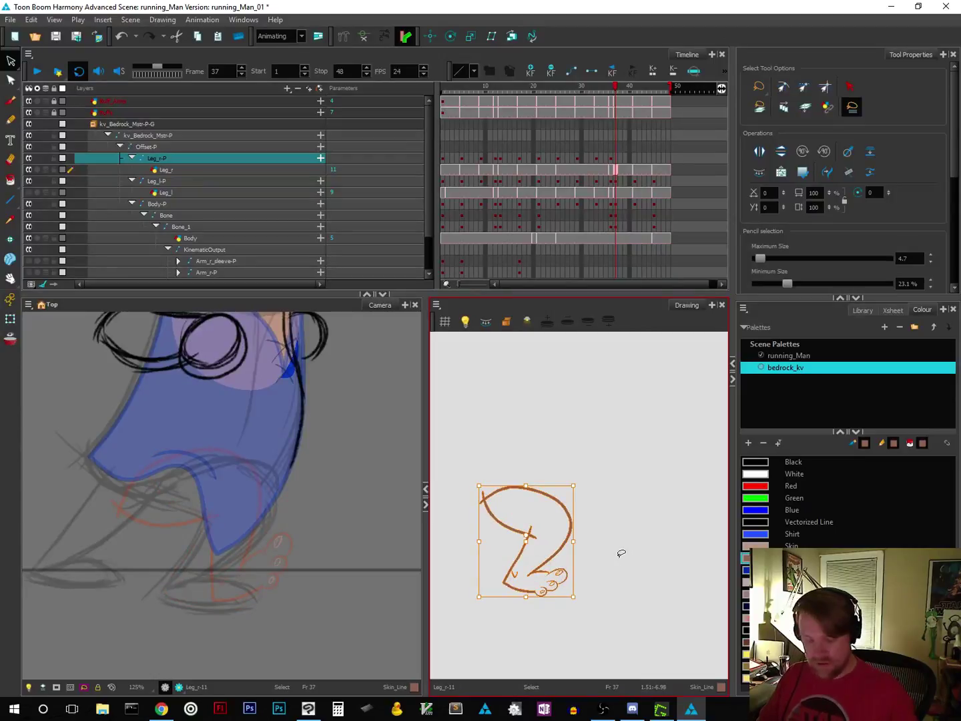
key(ctrl+z)
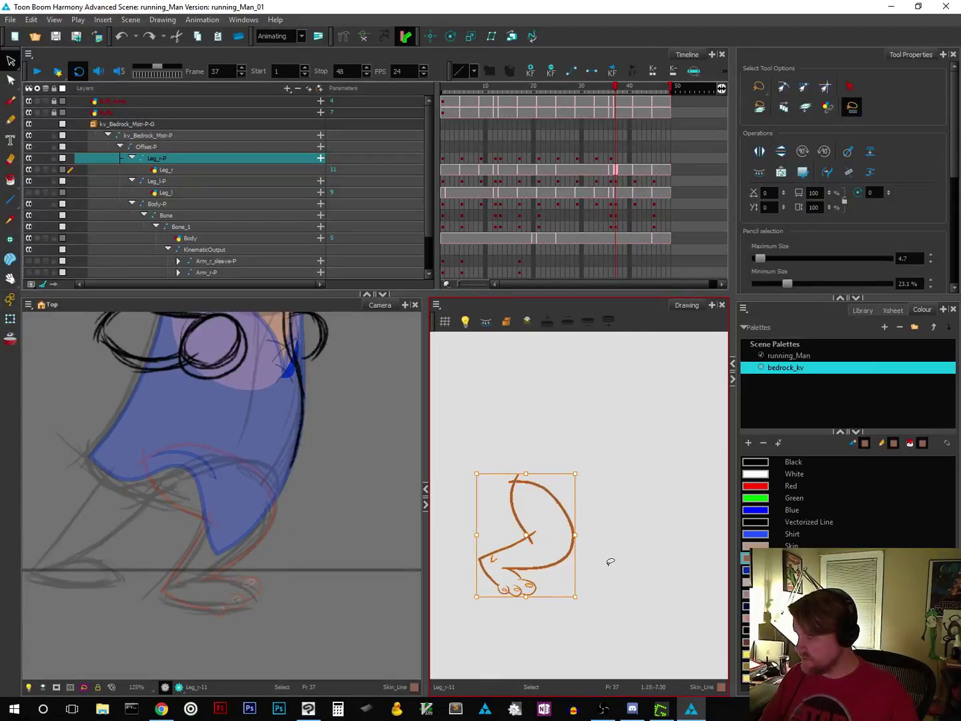
click(610, 562)
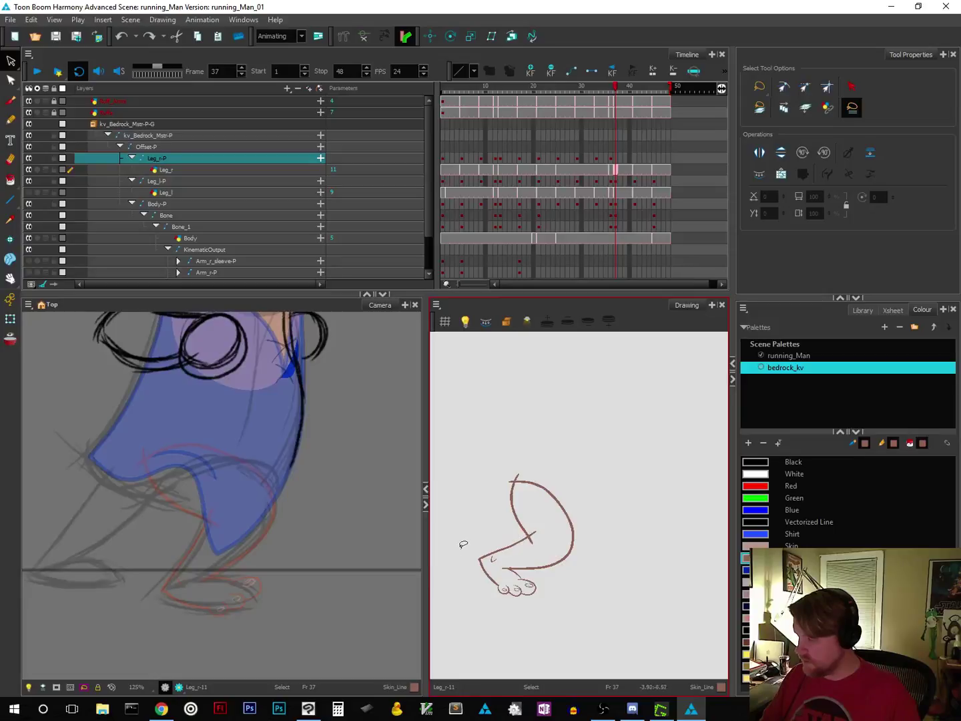
Step: Erase the shin line's overshooting end where it crosses the thigh line behind the knee on the right leg drawing
mouse_move(466, 551)
mouse_down()
mouse_move(628, 559)
mouse_move(602, 435)
mouse_move(485, 434)
mouse_move(467, 535)
mouse_up()
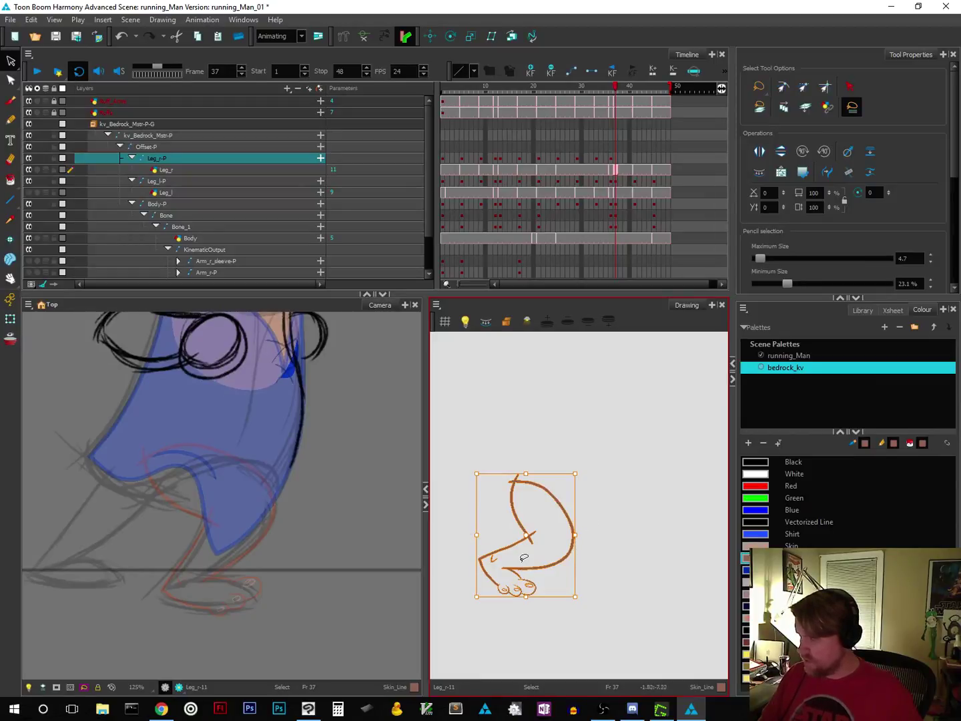
scroll(523, 558, up, 2)
scroll(523, 558, up, 1)
drag(574, 554, 590, 552)
key(ctrl+a)
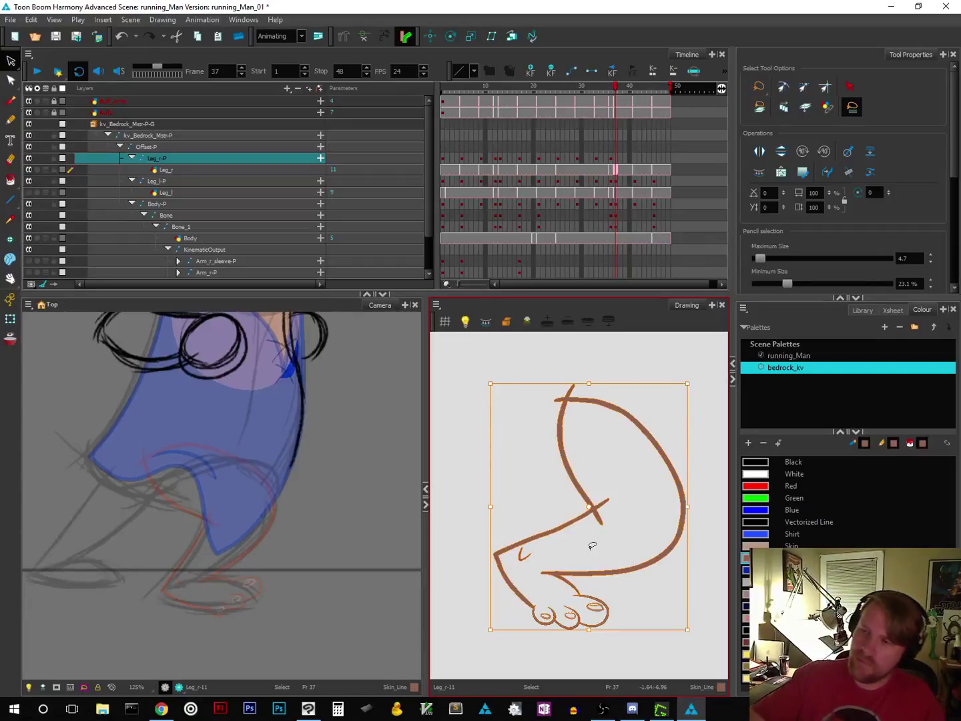
click(10, 101)
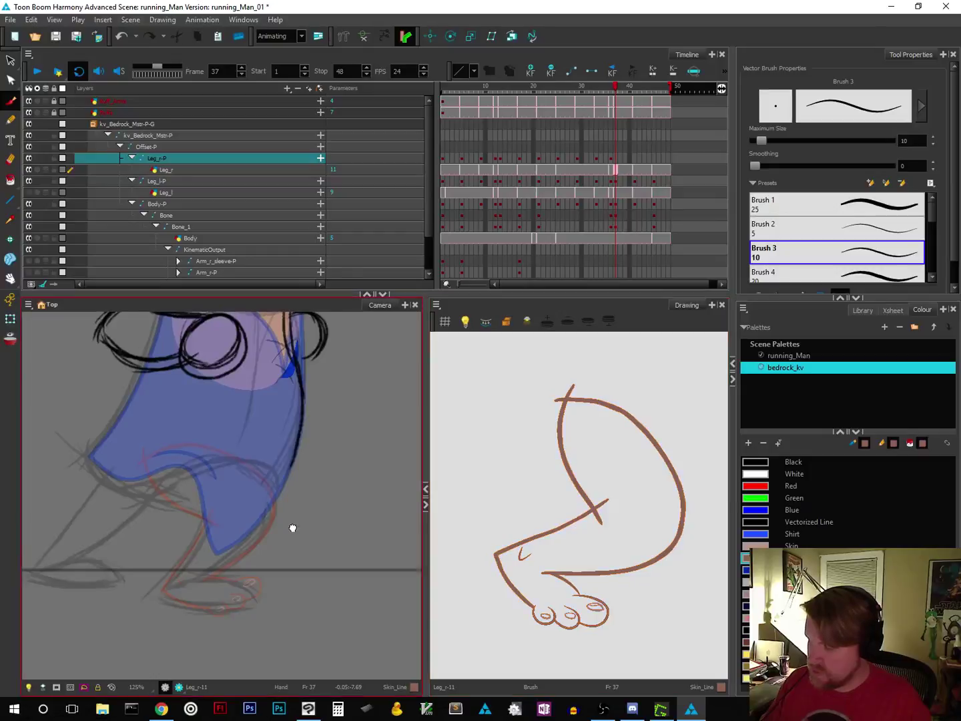
drag(291, 527, 332, 540)
scroll(332, 544, up, 2)
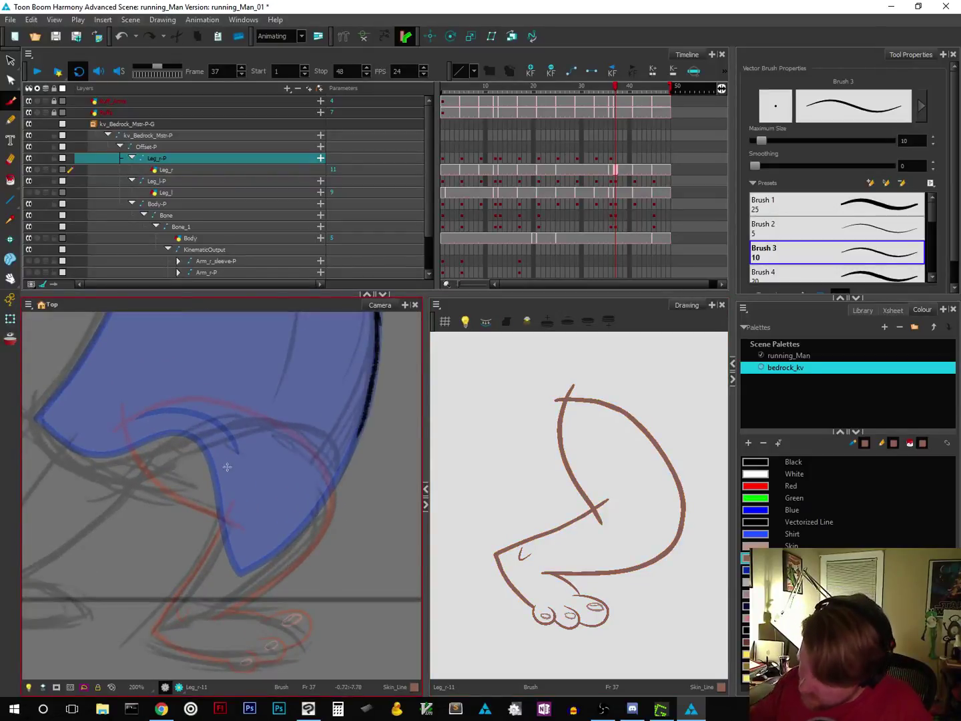
key(alt+e)
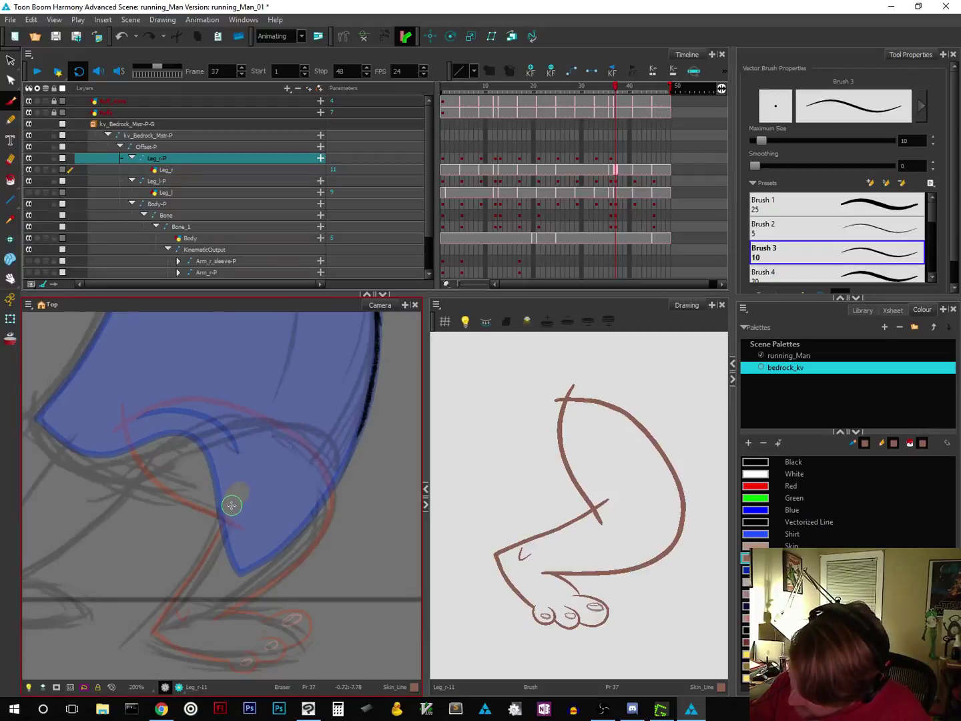
drag(230, 506, 234, 456)
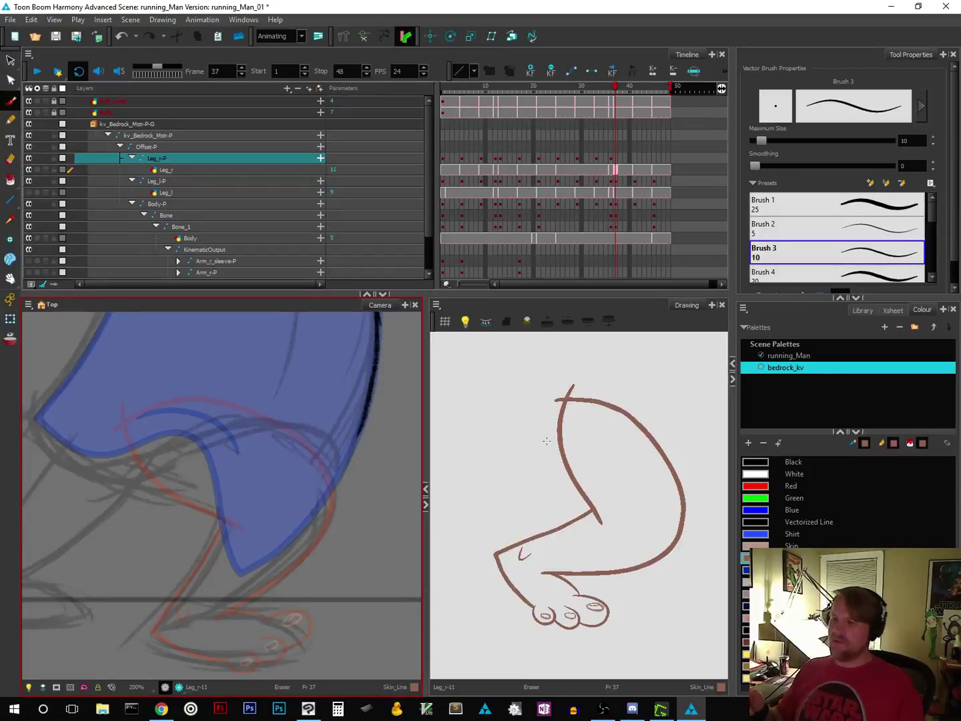
Step: Select the entire right leg line art, create colour art from it, and show the colour art layer's strokes
click(11, 61)
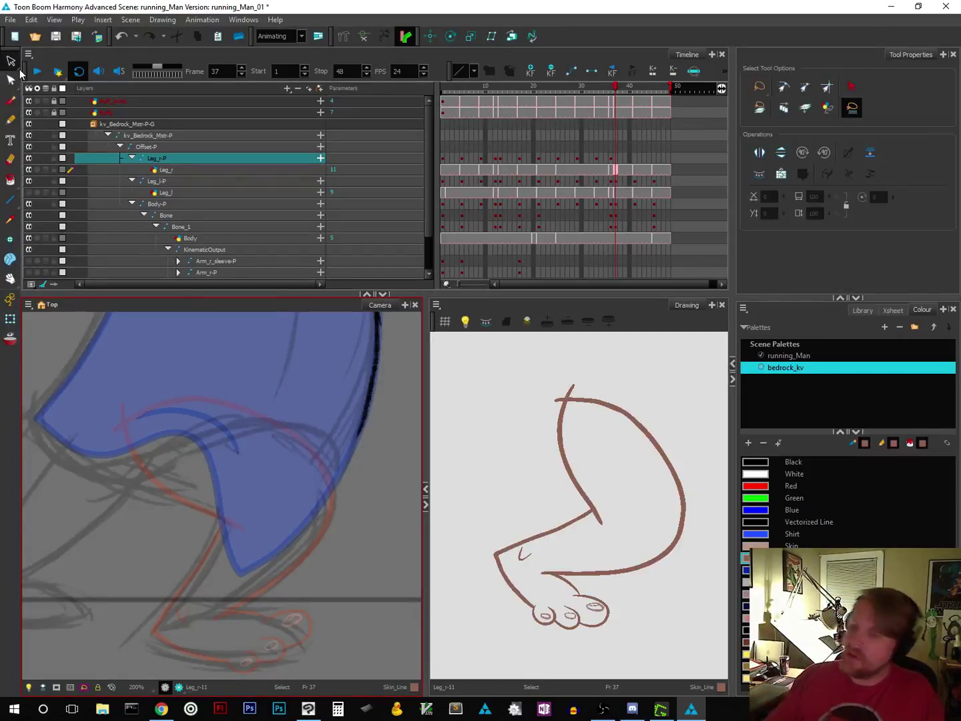
mouse_move(614, 365)
mouse_down()
mouse_move(608, 359)
mouse_move(457, 562)
mouse_move(612, 655)
mouse_move(706, 505)
mouse_move(591, 363)
mouse_move(617, 360)
mouse_up()
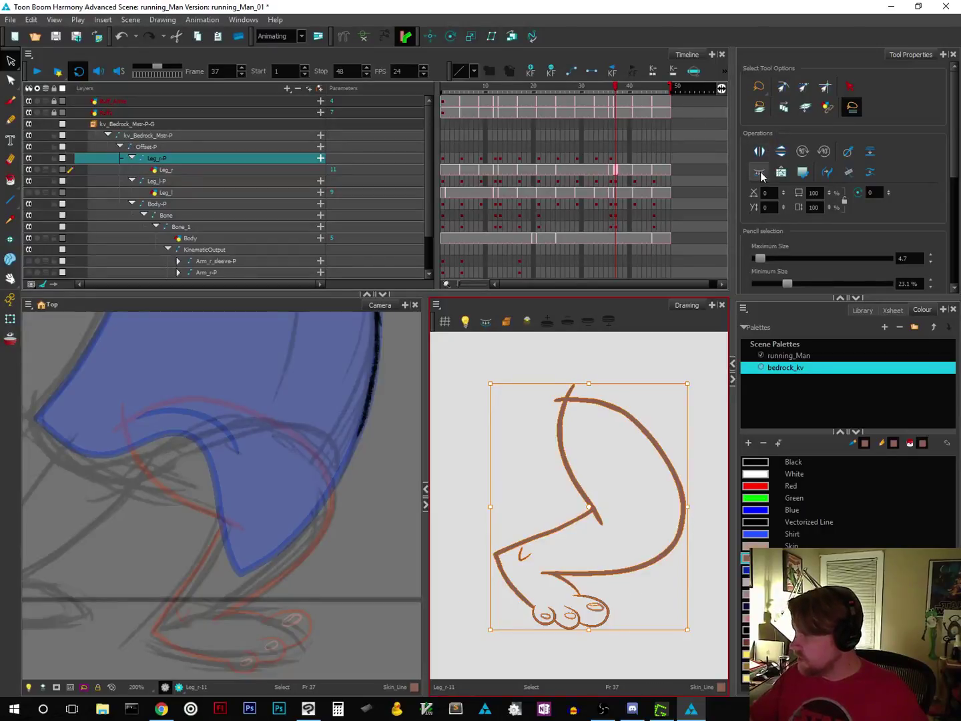
right_click(709, 510)
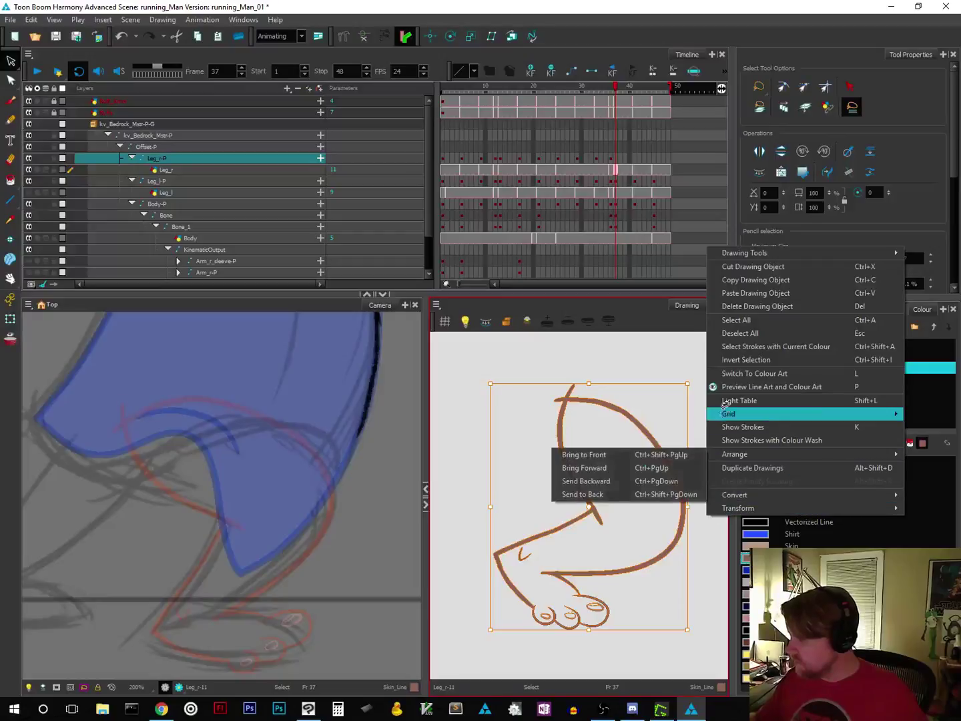
click(724, 402)
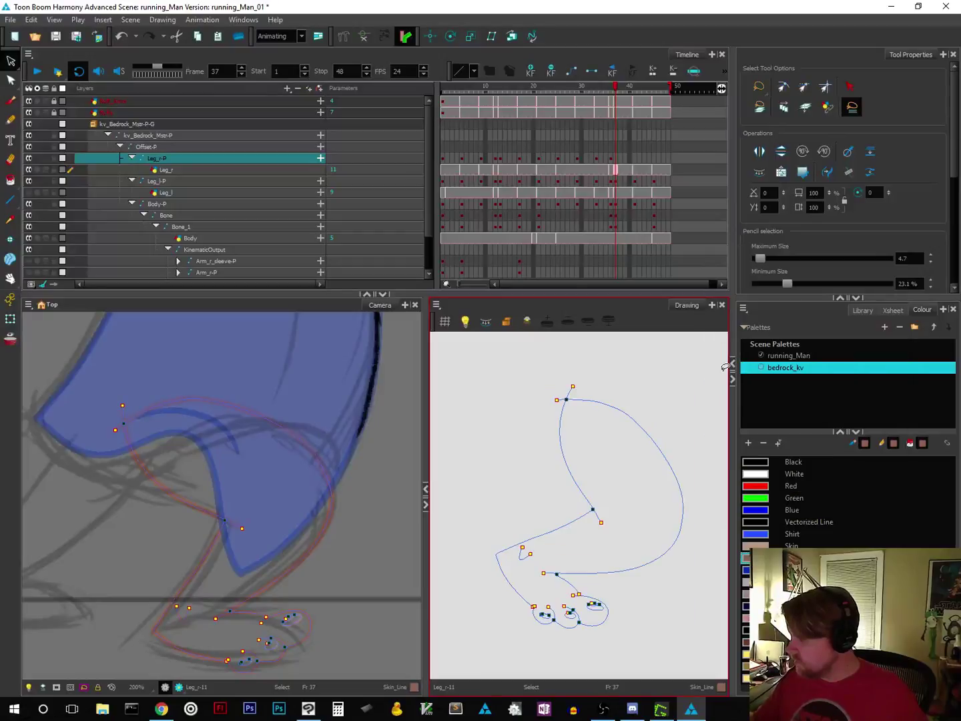
Step: Extend the end of the foot's upper contour across the big toe outline with the Contour Editor to close the gap
click(598, 578)
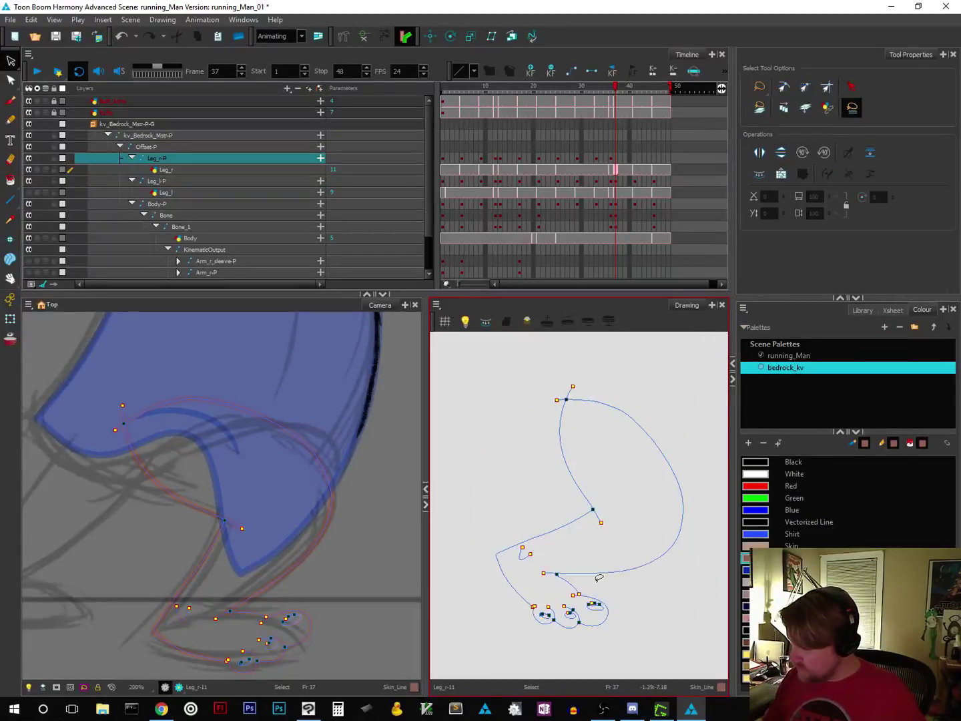
scroll(598, 578, up, 5)
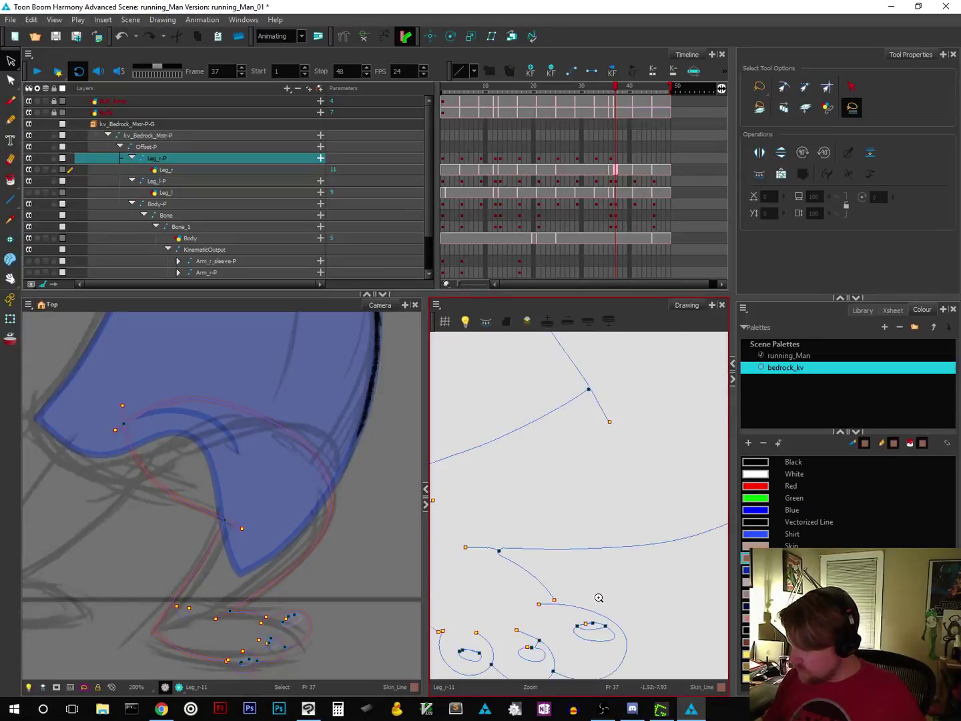
drag(652, 552, 661, 543)
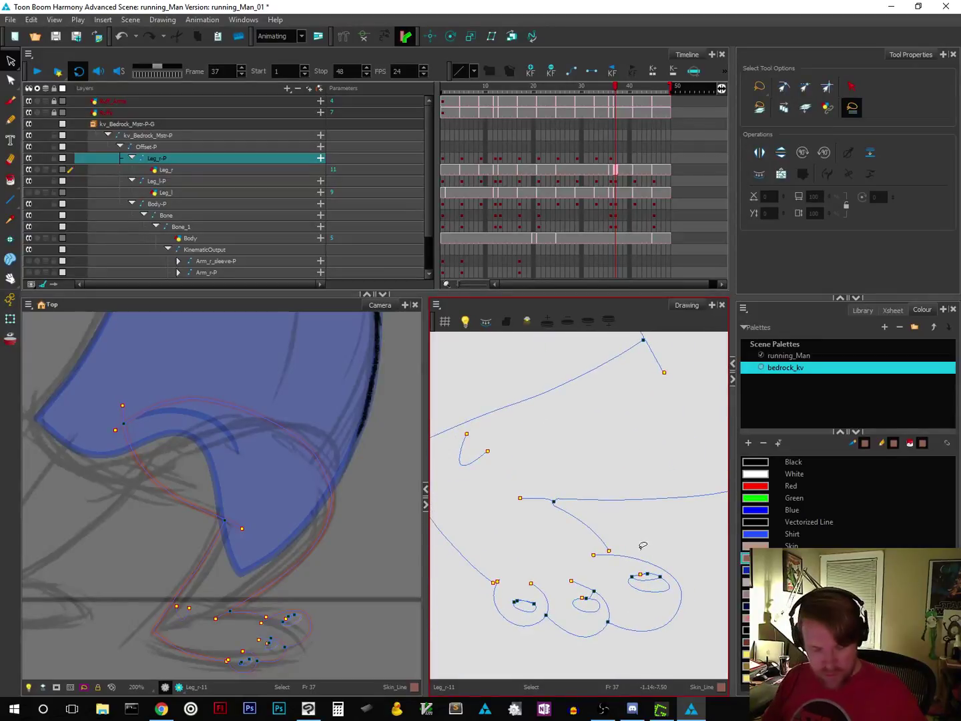
key(alt+q)
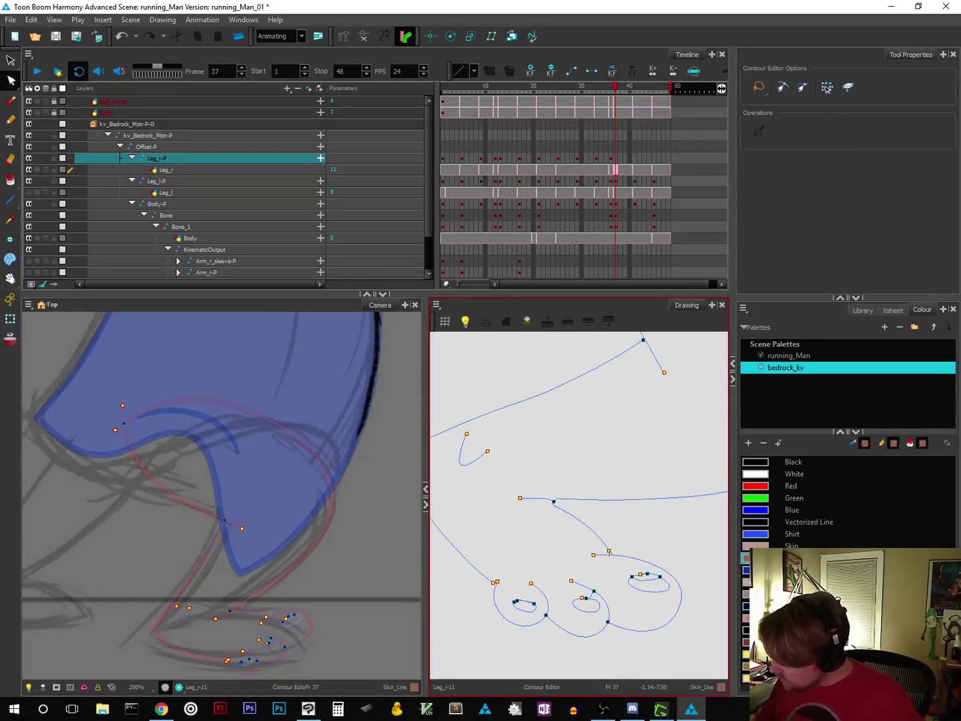
click(610, 553)
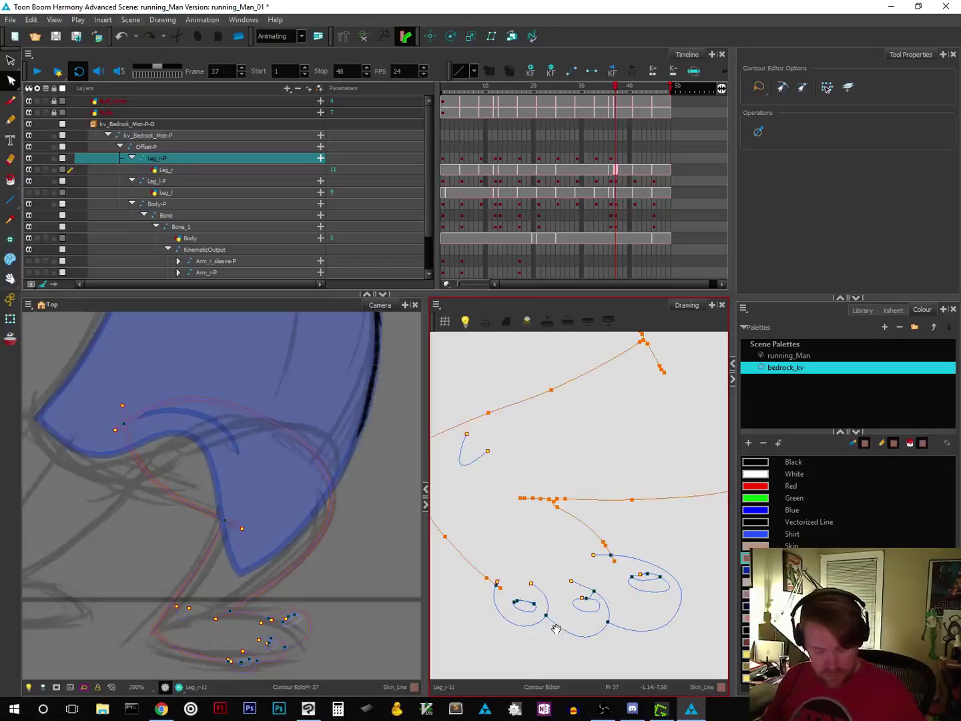
scroll(555, 629, down, 4)
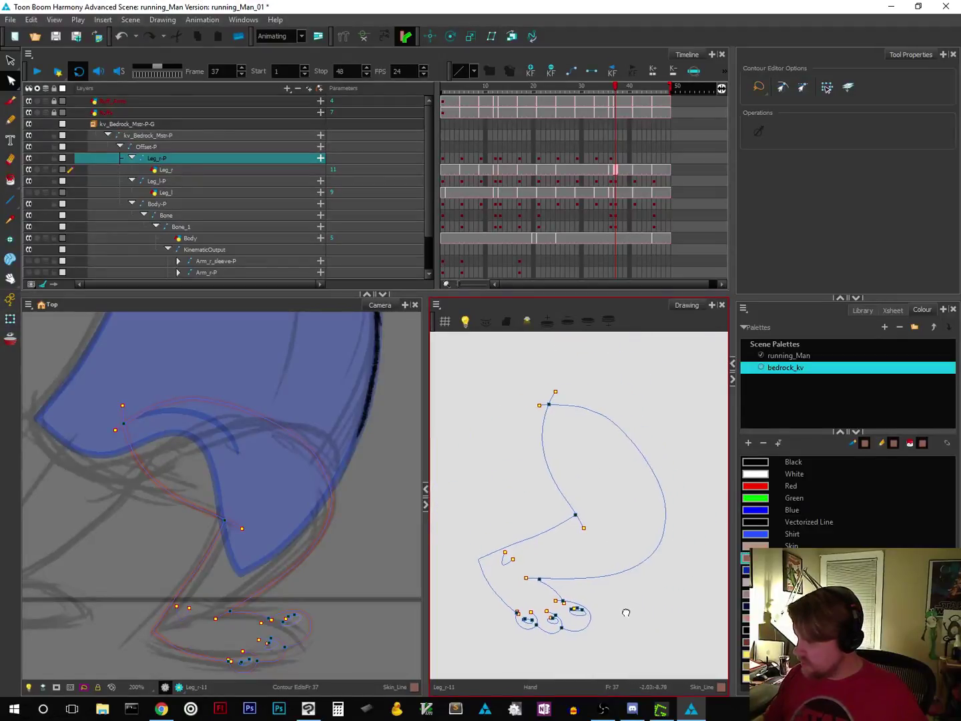
Step: Fill the right leg and foot with the Skin colour using the Paint tool
click(10, 181)
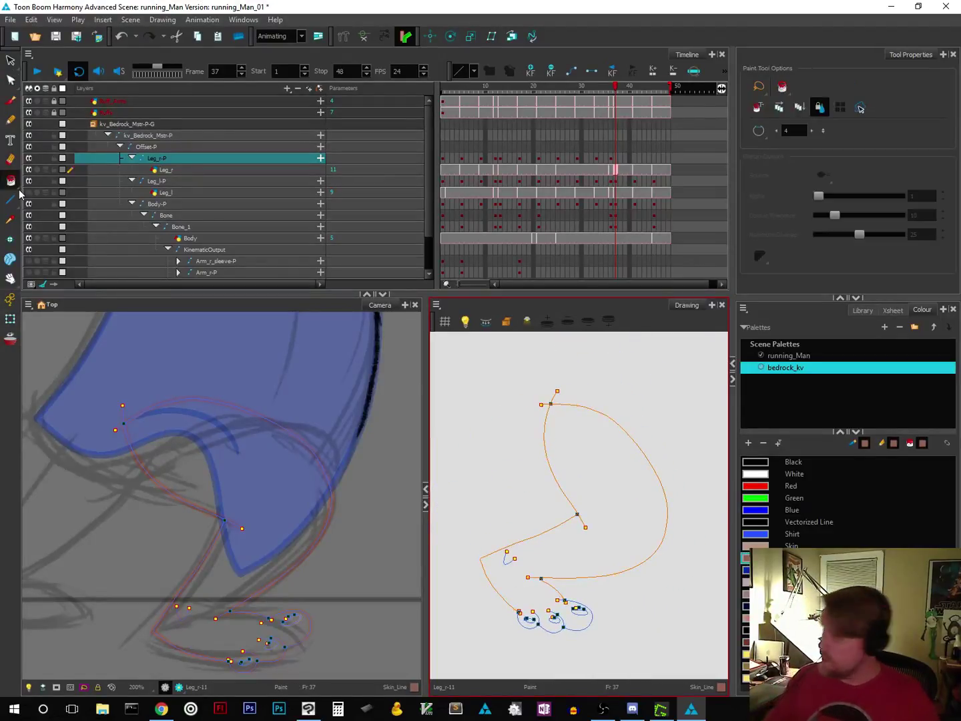
click(791, 545)
click(610, 541)
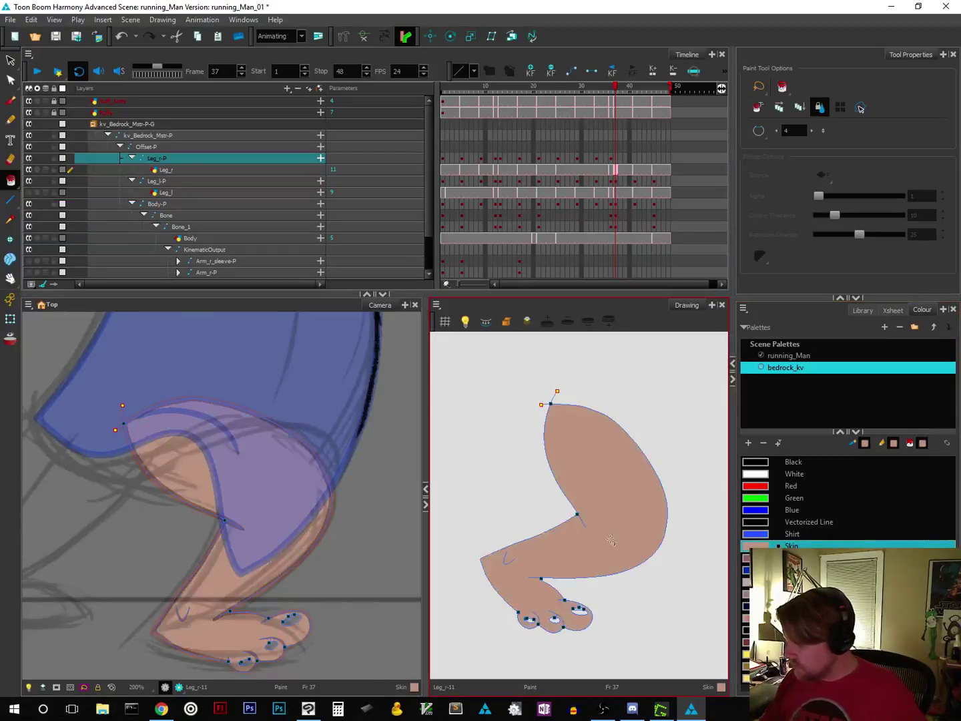
Step: Paint the right foot's toenails with the Nails colour
drag(618, 627, 640, 581)
click(746, 581)
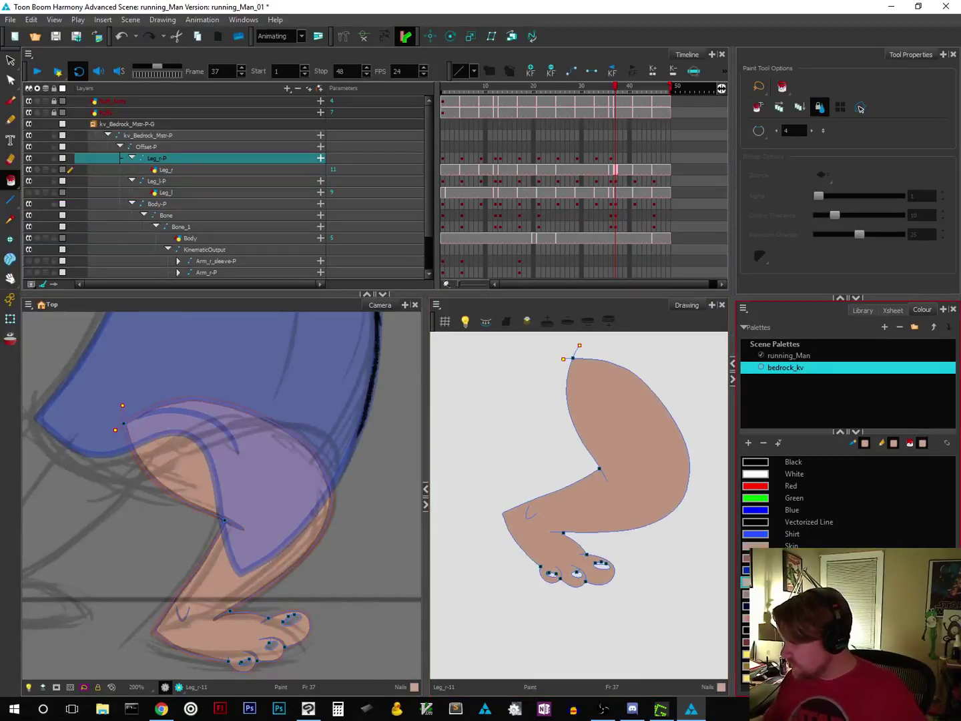
scroll(579, 586, up, 2)
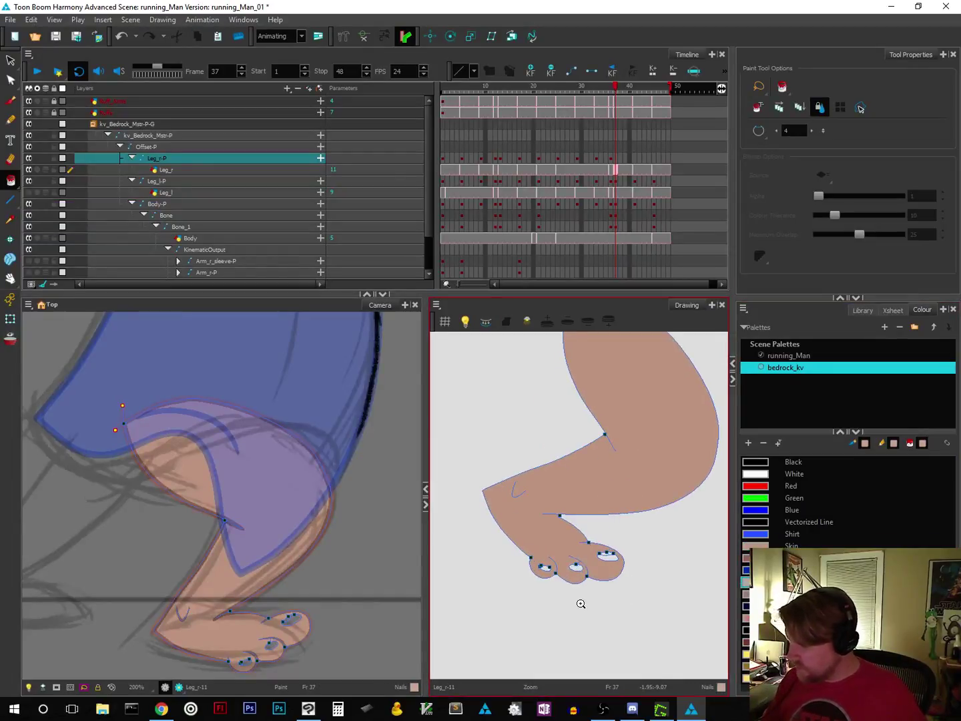
click(537, 560)
click(575, 558)
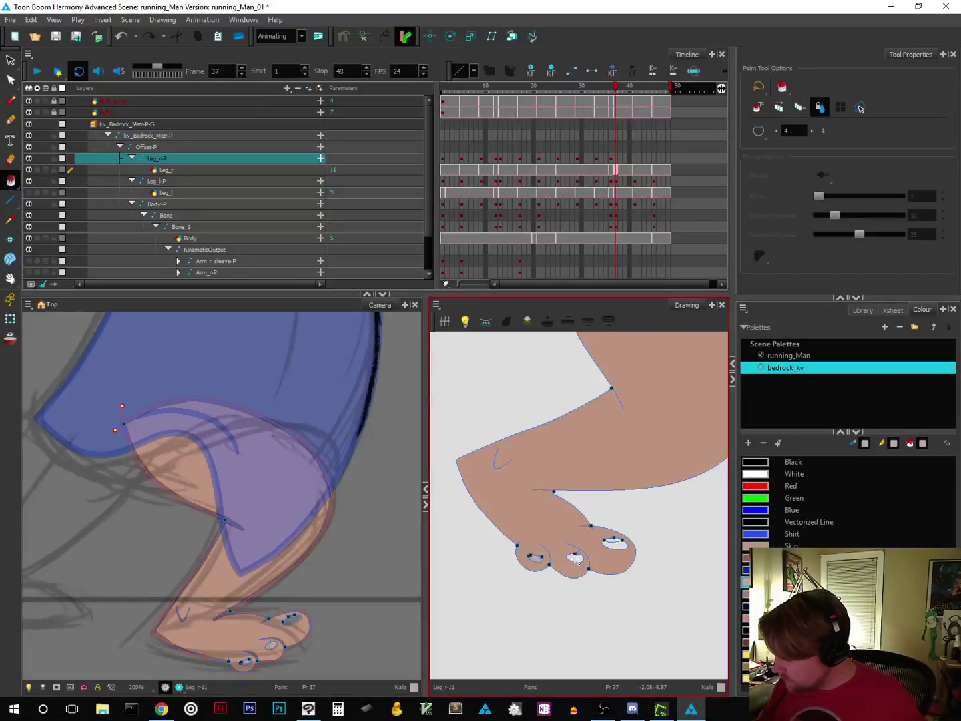
click(615, 545)
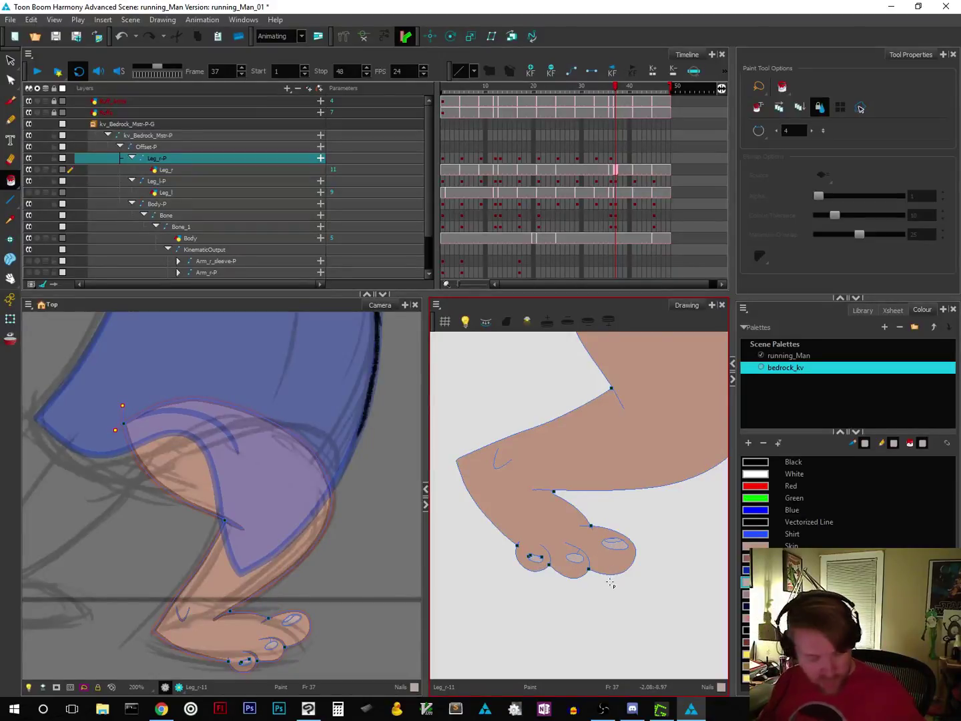
scroll(610, 606, down, 4)
key(space)
drag(661, 578, 623, 620)
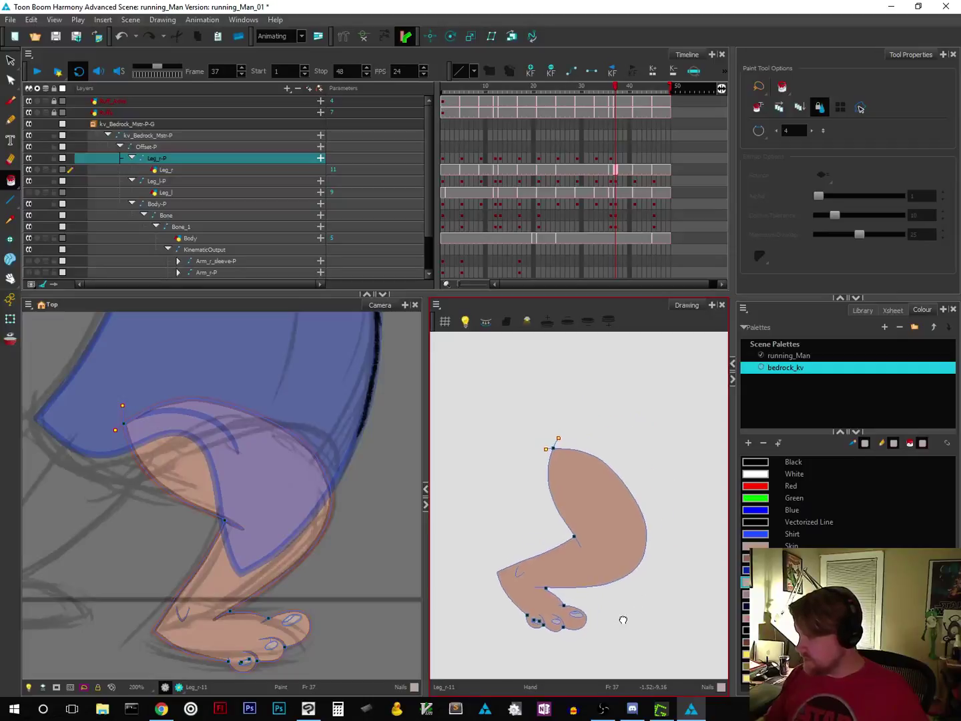
scroll(625, 614, down, 3)
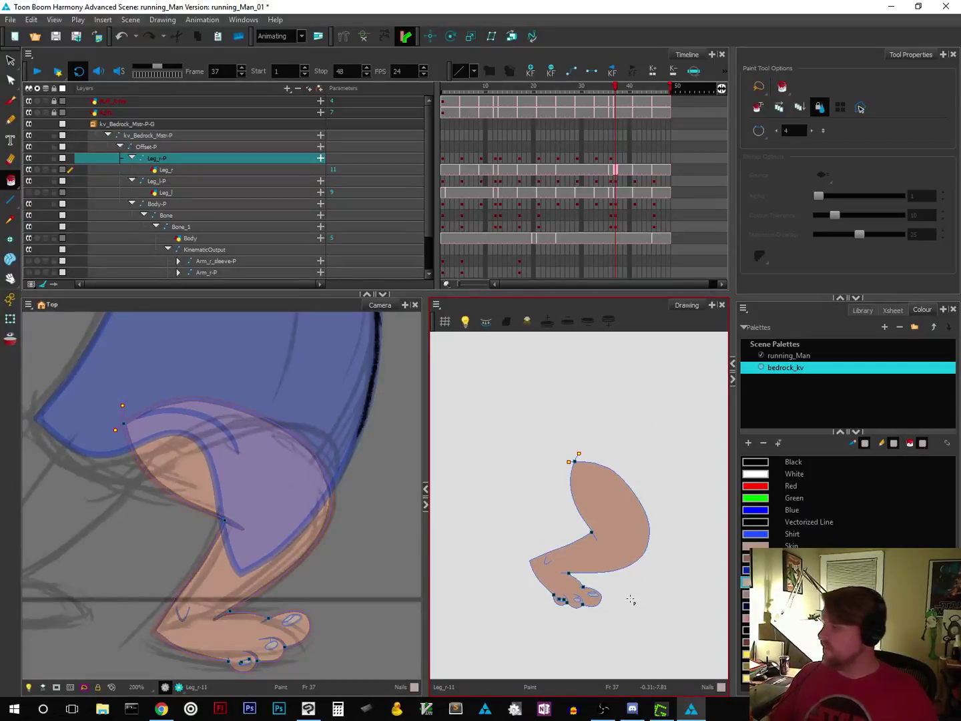
Step: Return the drawing to its line art with strokes hidden, and check the painted leg on the full character
right_click(670, 456)
click(691, 315)
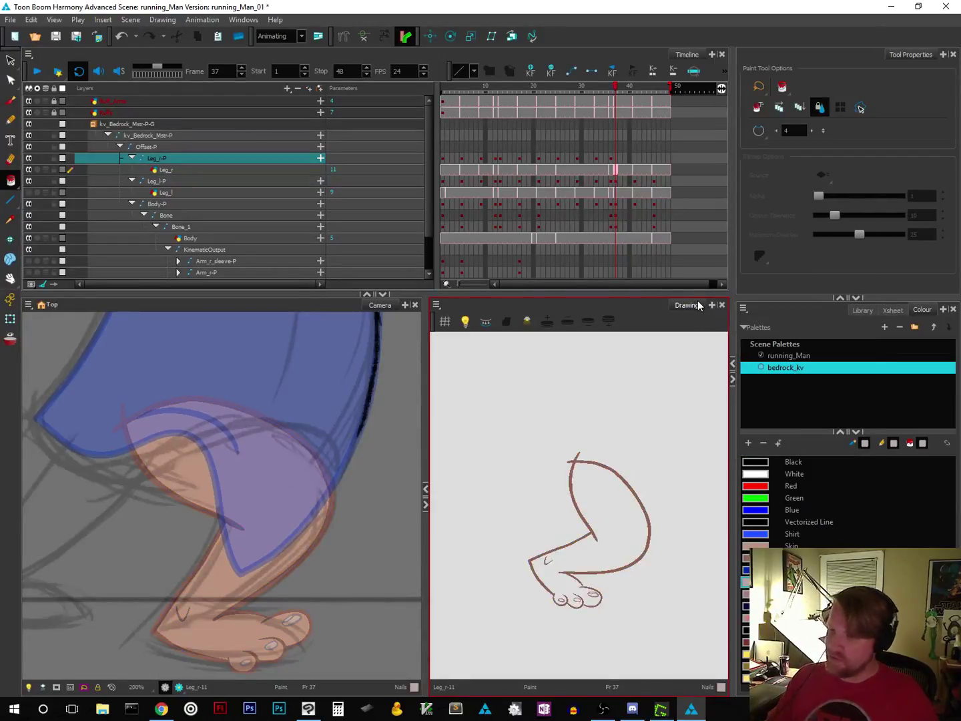
key(alt+z)
mouse_move(352, 566)
mouse_down()
mouse_move(347, 608)
mouse_move(327, 620)
mouse_up()
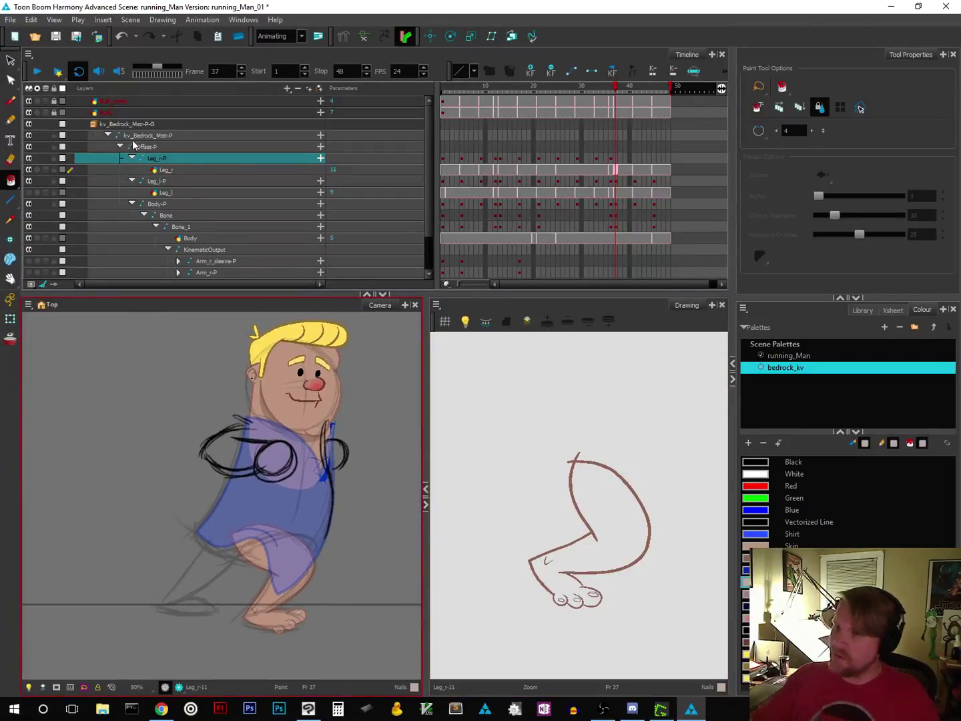
Step: Save the scene, and check the right leg peg on the timeline between frames 37 and 41
click(57, 38)
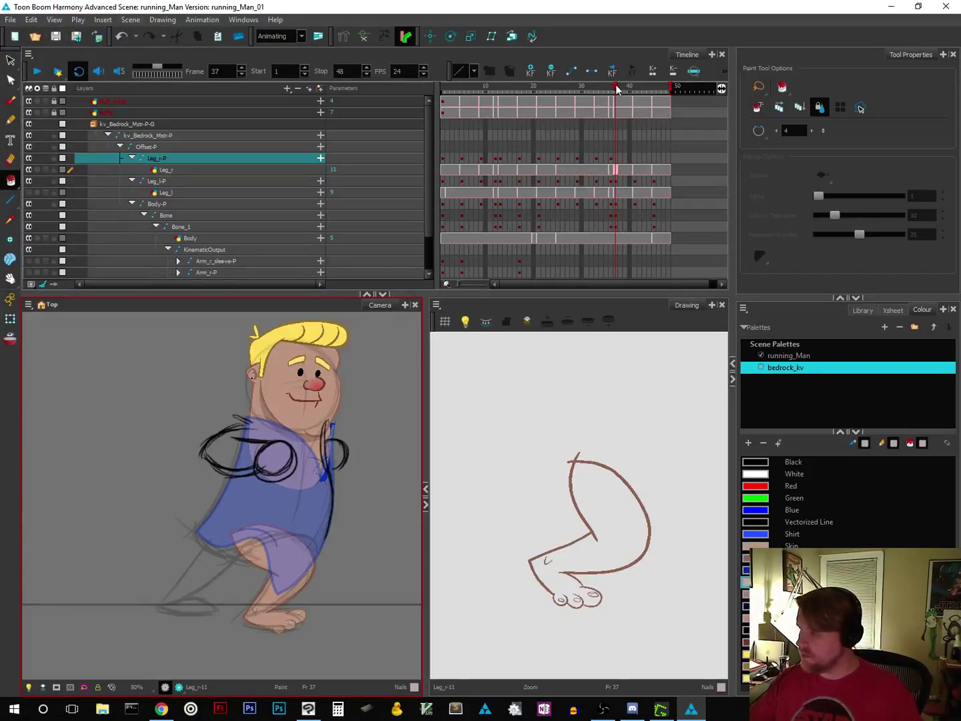
mouse_move(615, 88)
mouse_down()
mouse_move(505, 107)
mouse_move(616, 114)
mouse_move(603, 118)
mouse_move(631, 131)
mouse_up()
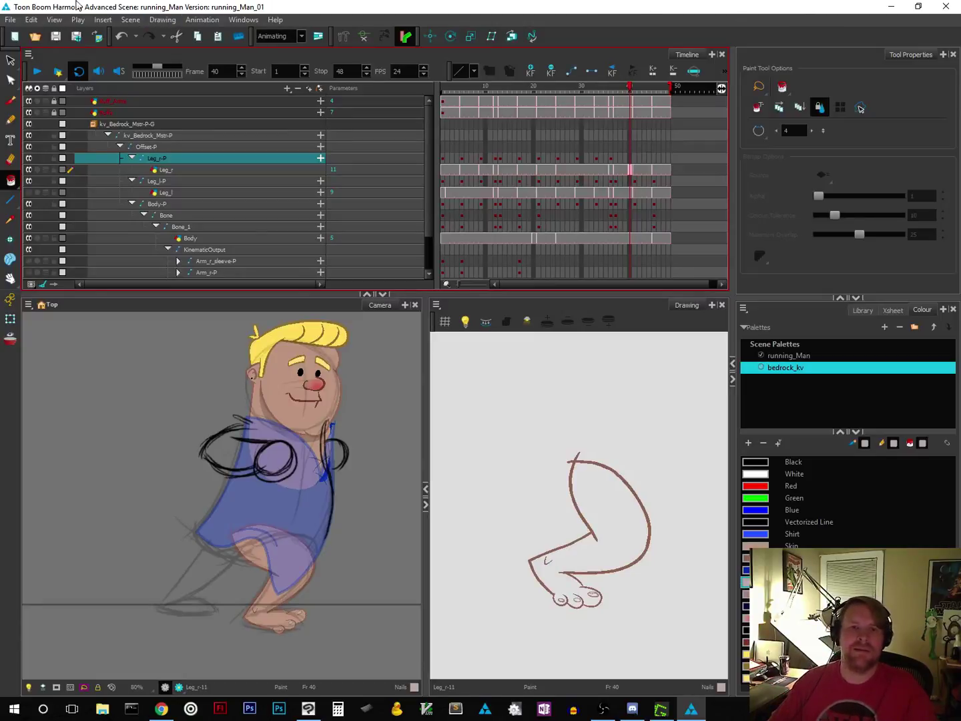
key(alt+Tab)
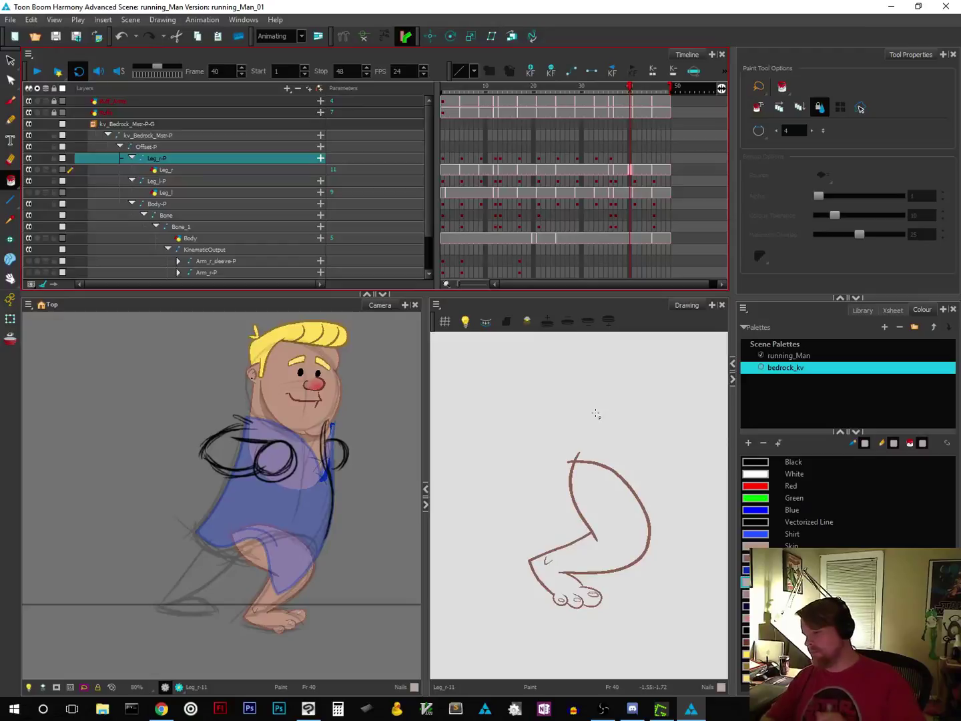
click(632, 166)
click(629, 159)
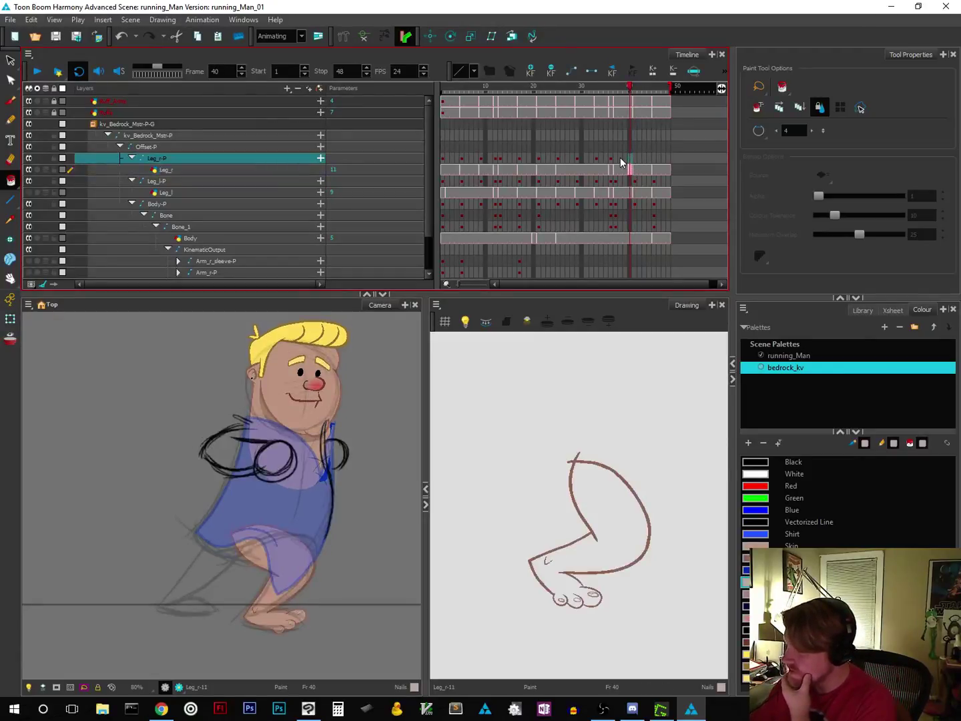
click(616, 160)
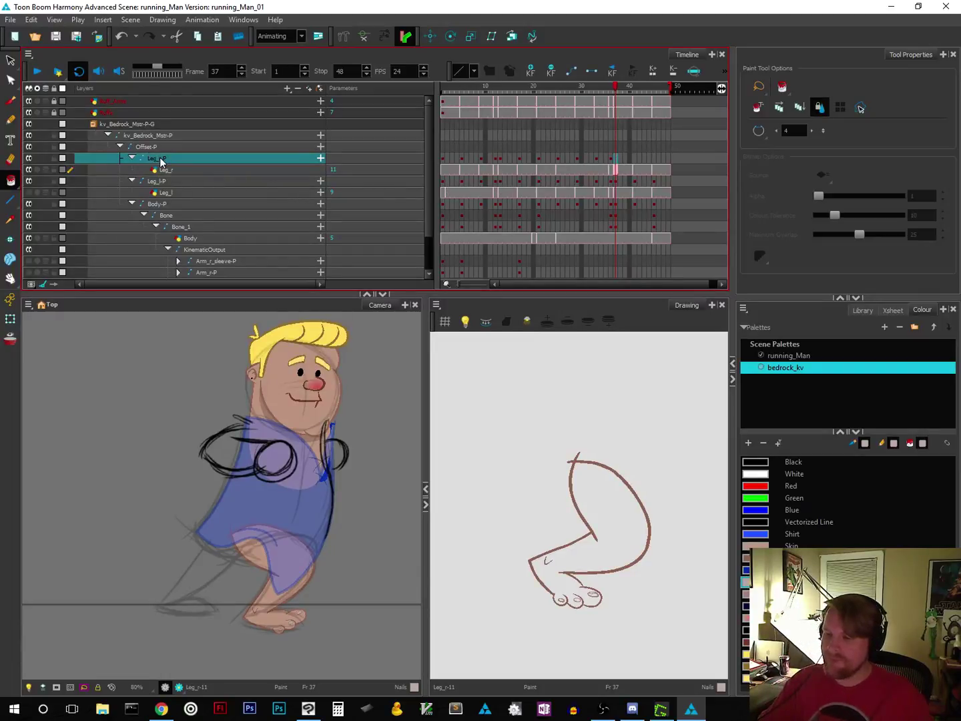
click(11, 319)
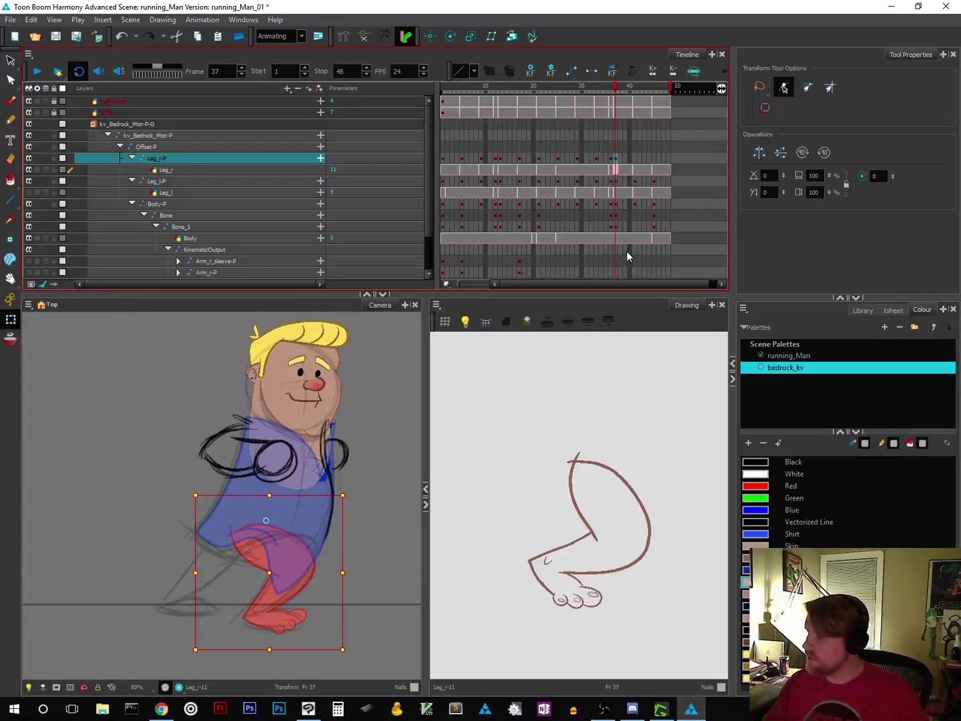
click(635, 157)
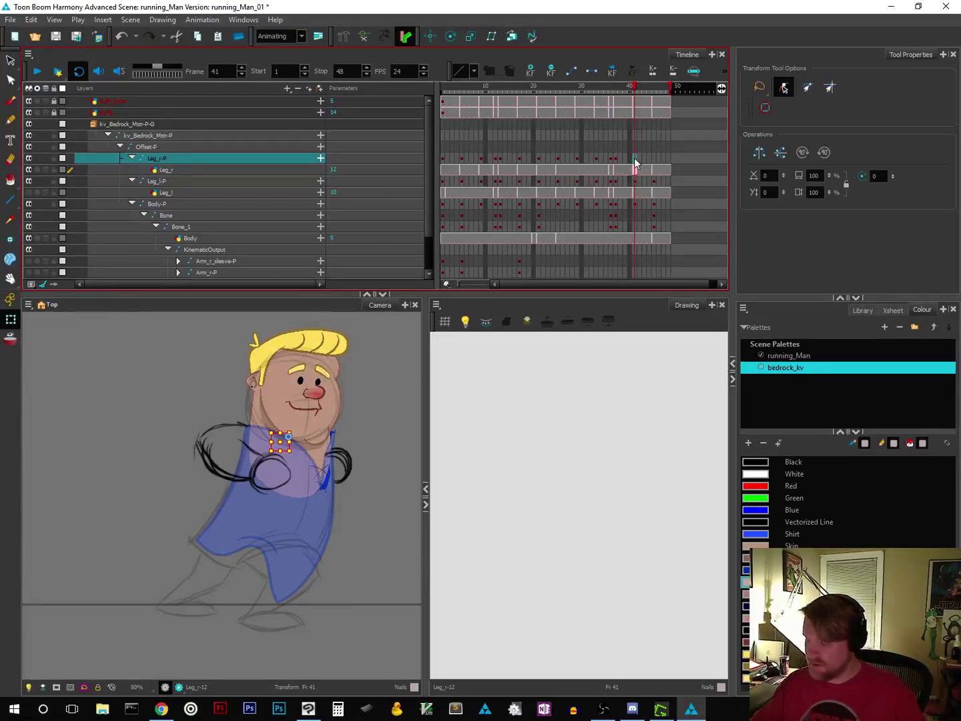
Step: Copy the complete right leg drawing from frame 25 and paste it into the empty Leg_r drawing at frame 41
click(11, 61)
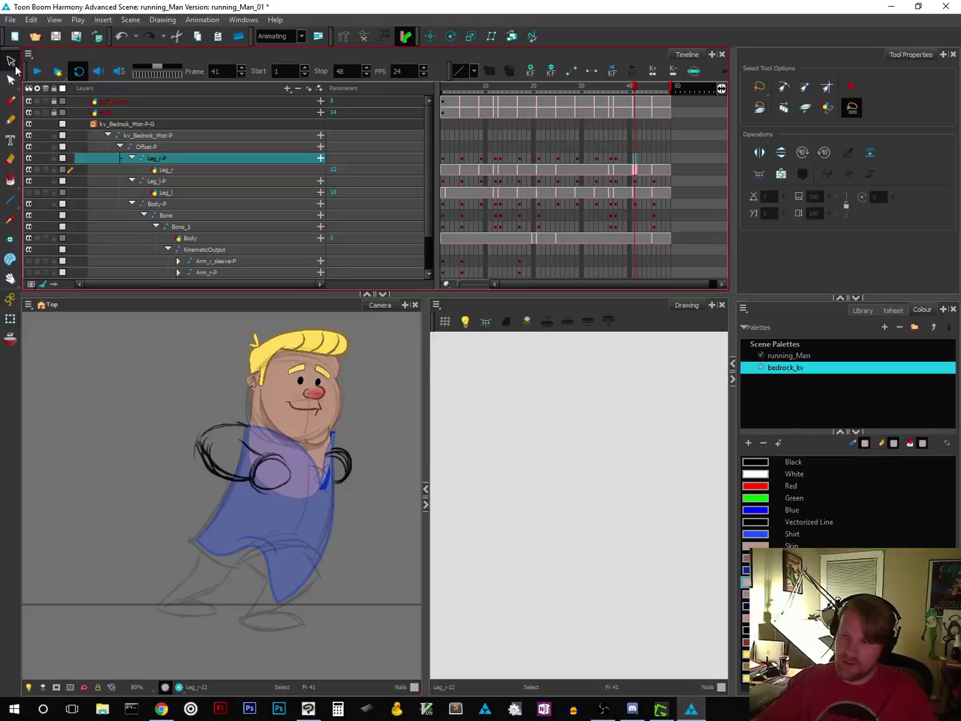
click(610, 157)
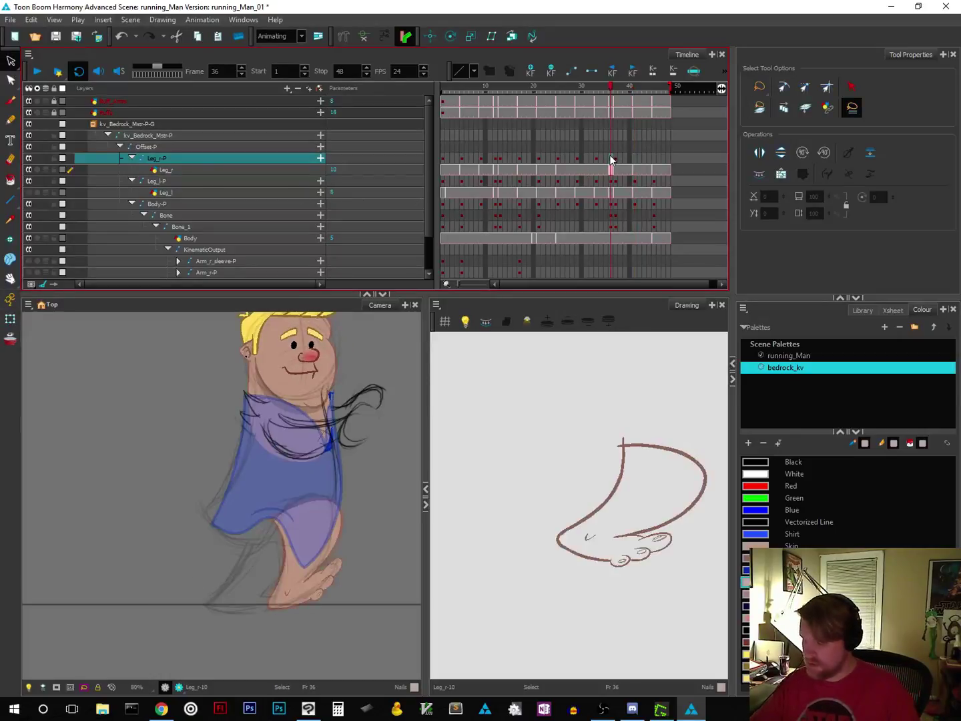
click(557, 158)
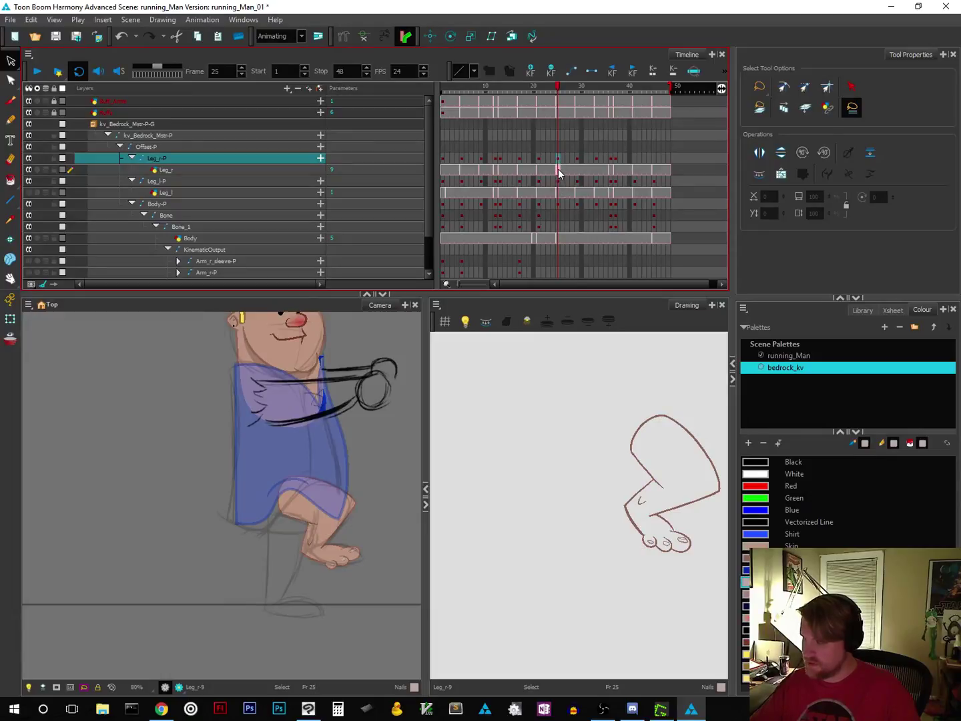
click(558, 170)
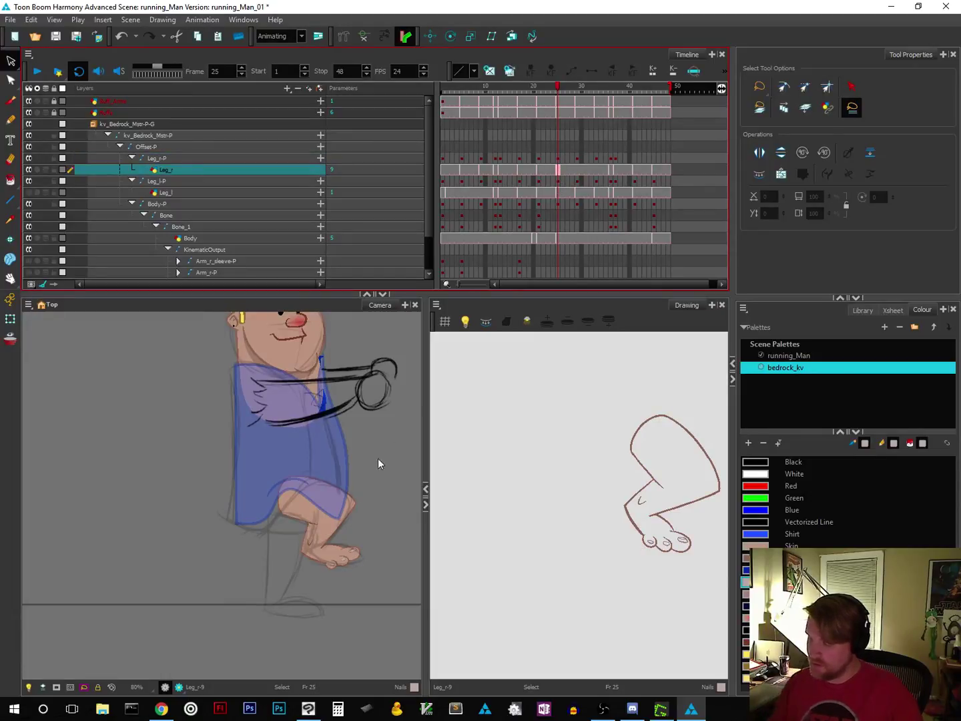
mouse_move(371, 493)
mouse_down()
mouse_move(234, 509)
mouse_move(311, 610)
mouse_move(382, 524)
mouse_up()
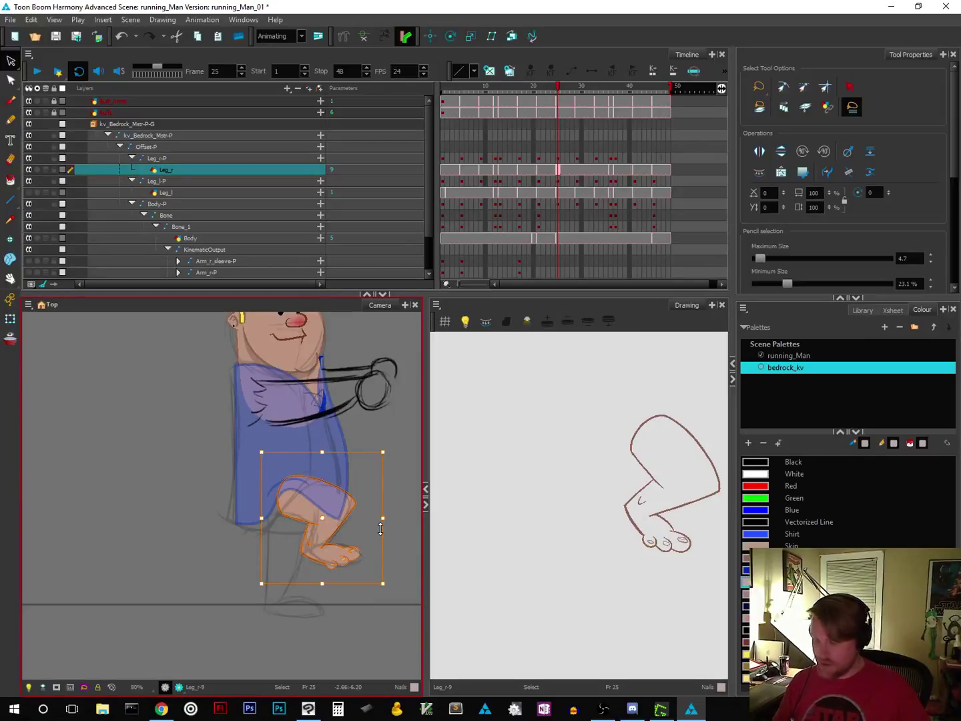
click(635, 171)
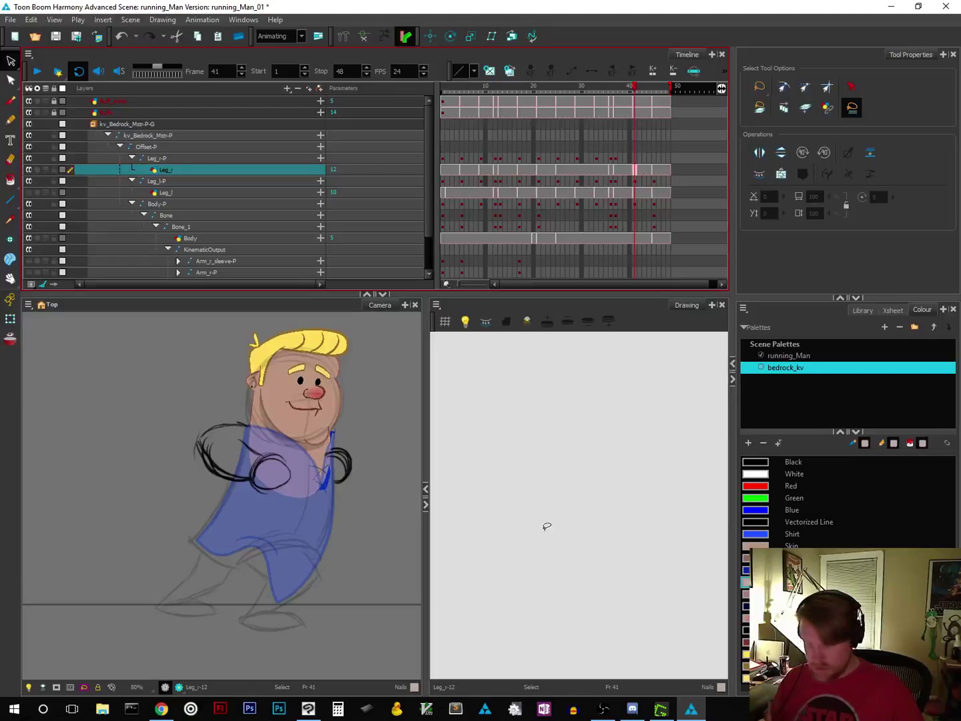
key(ctrl+a)
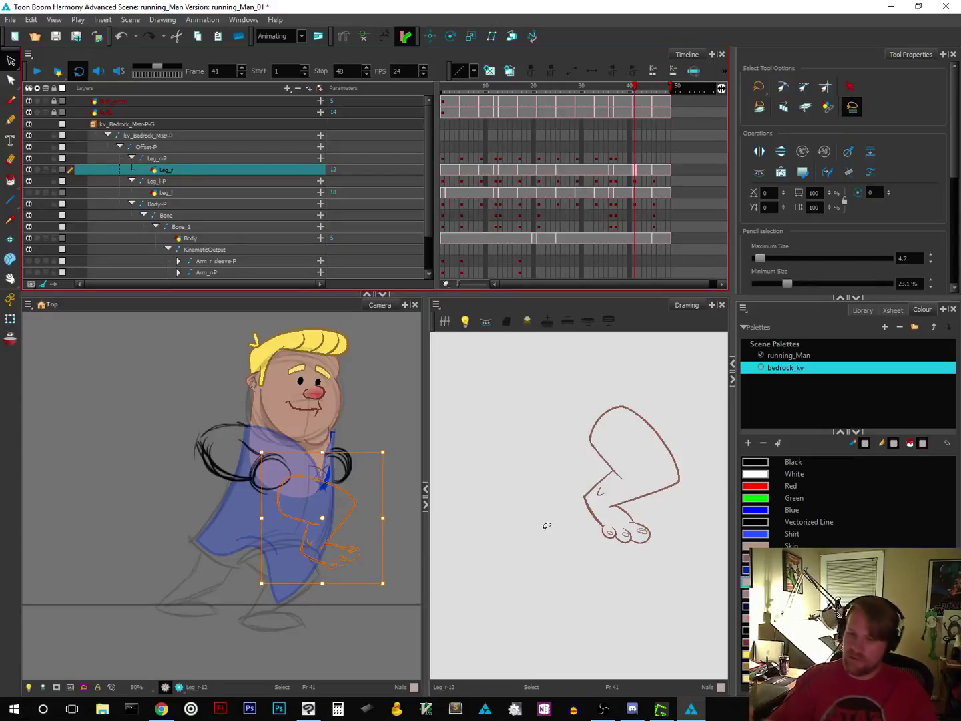
Step: Examine the right leg's drawing pivot on its drawings between frames 1 and 41 with the Drawing Pivot tool
click(10, 240)
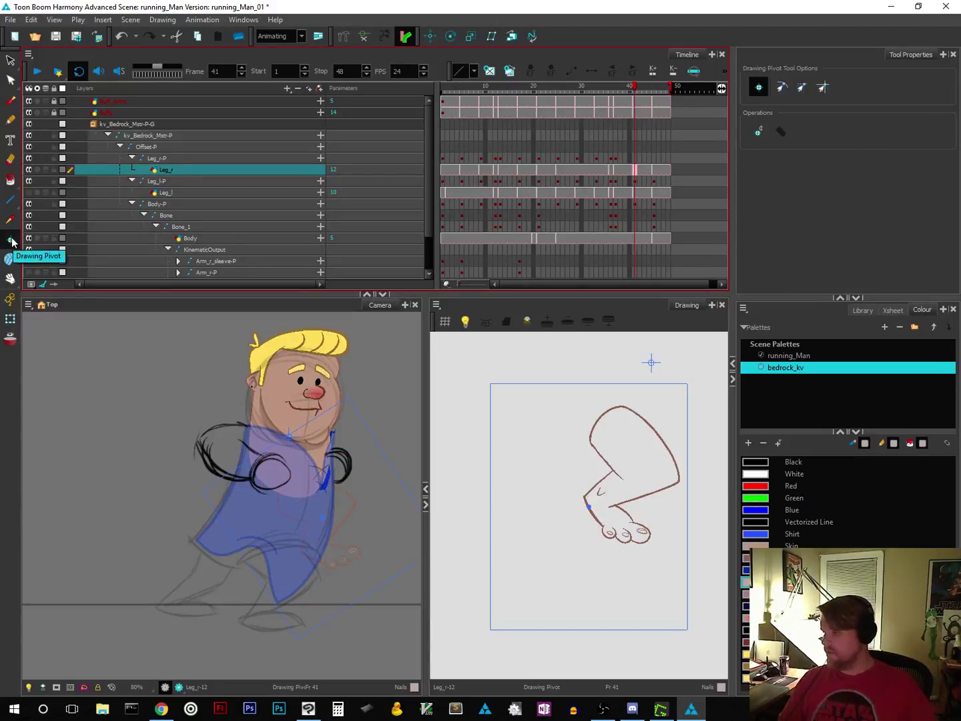
click(559, 171)
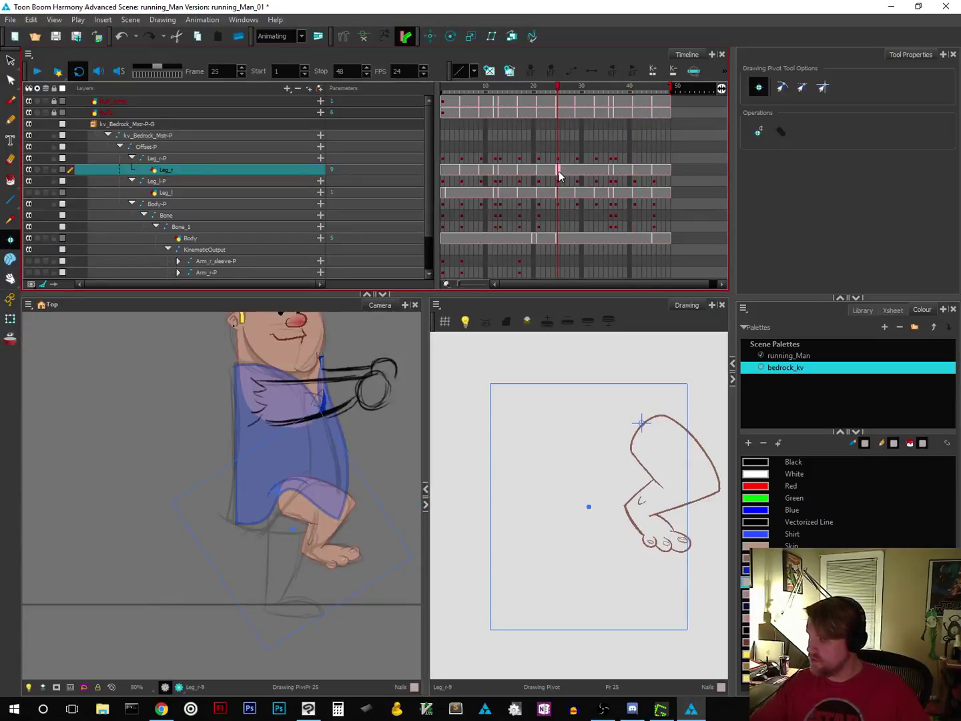
click(541, 173)
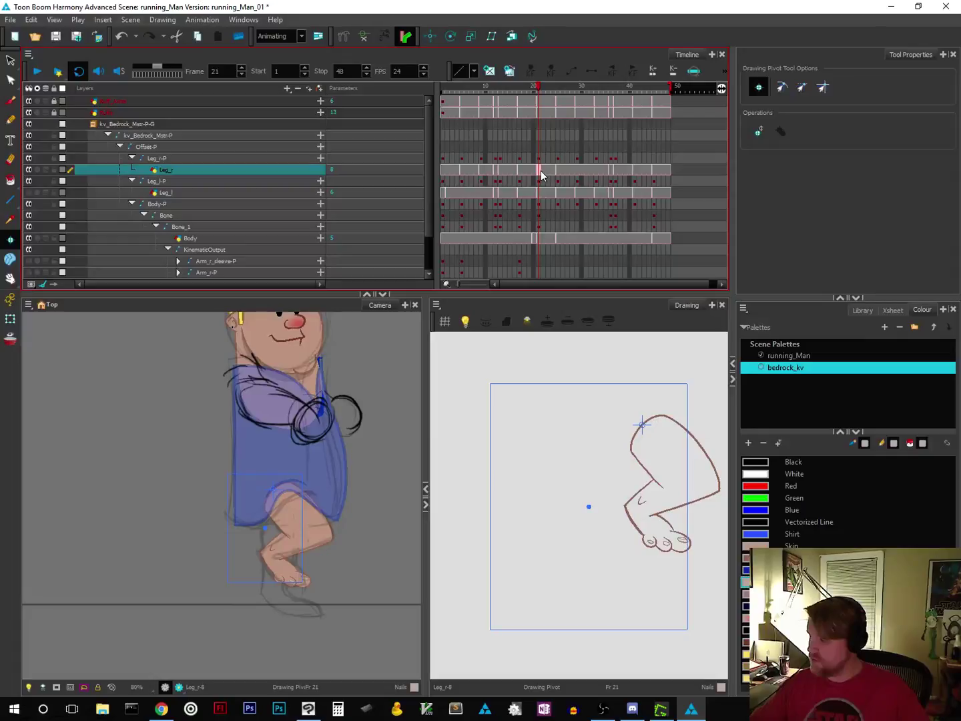
click(520, 171)
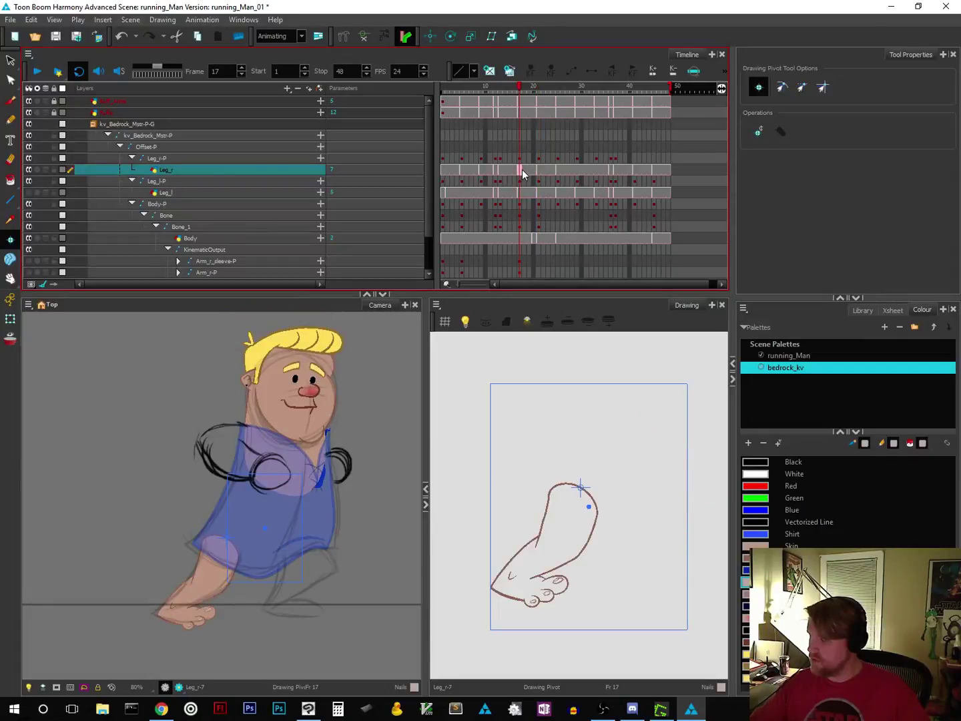
click(500, 171)
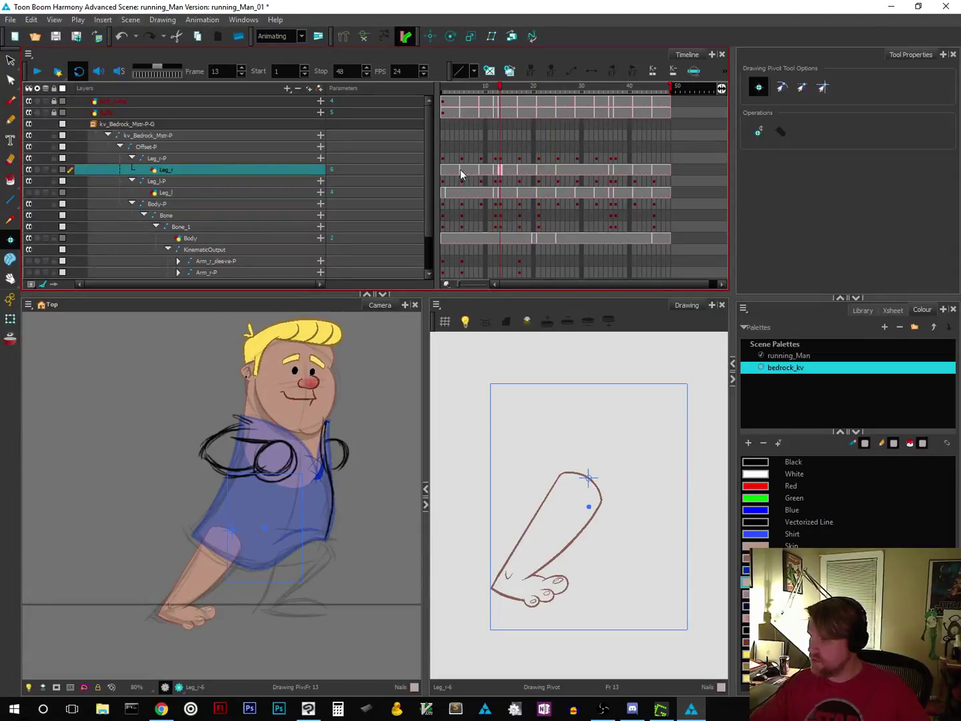
click(443, 171)
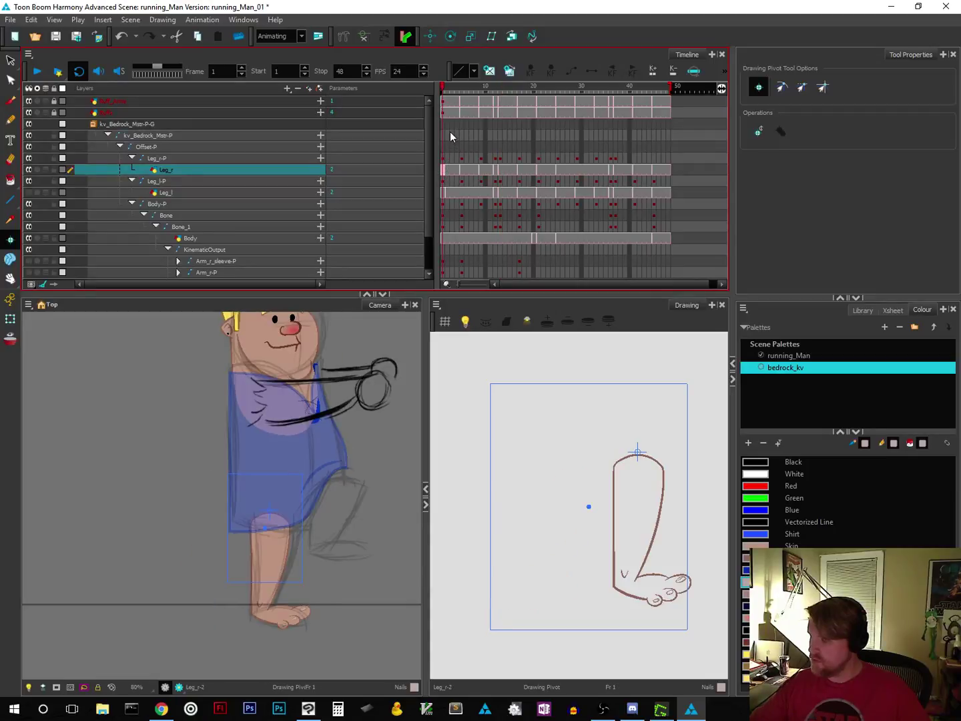
click(461, 171)
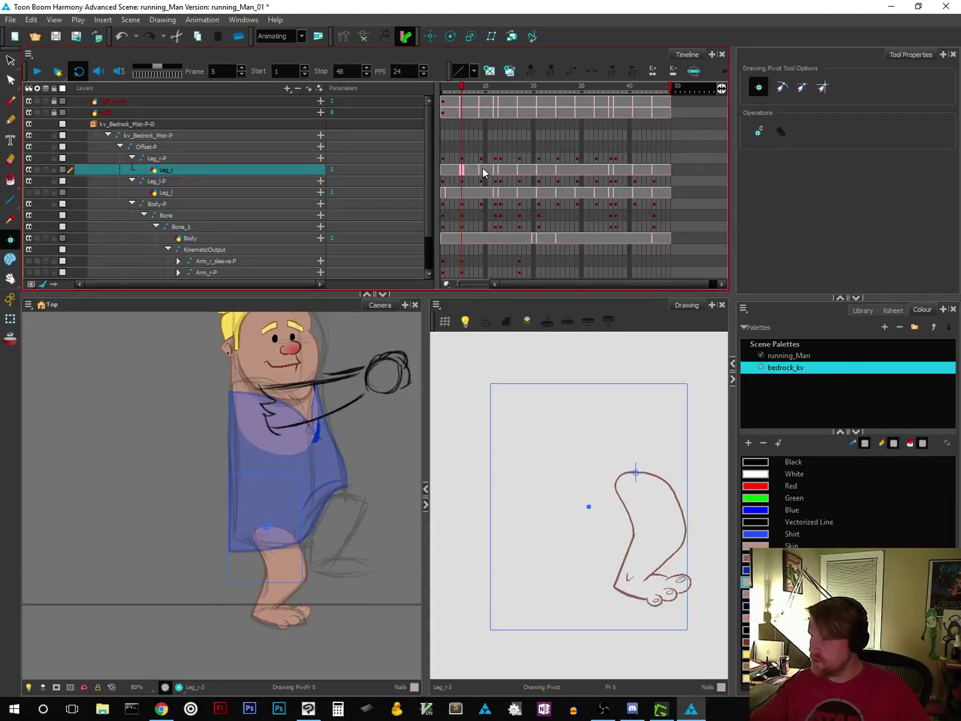
click(481, 170)
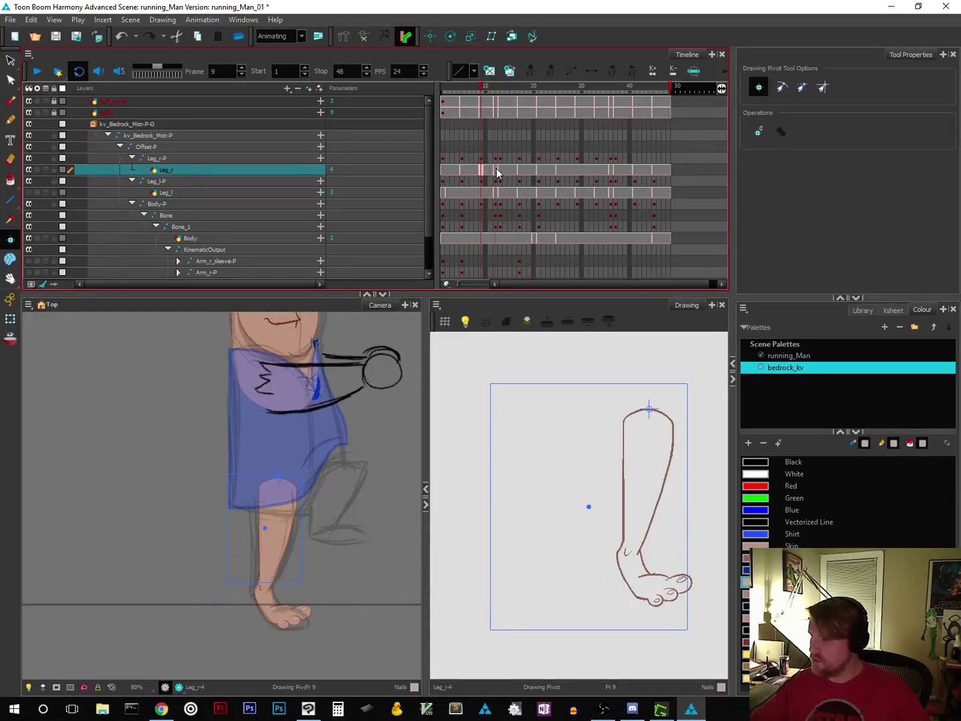
click(496, 172)
click(500, 170)
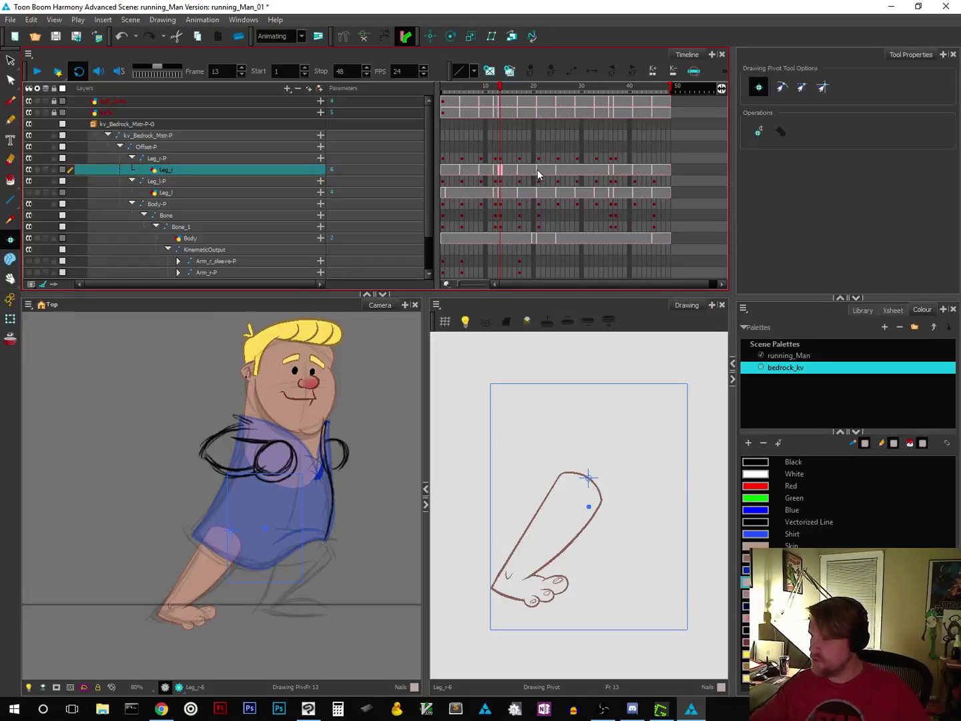
click(519, 169)
click(538, 168)
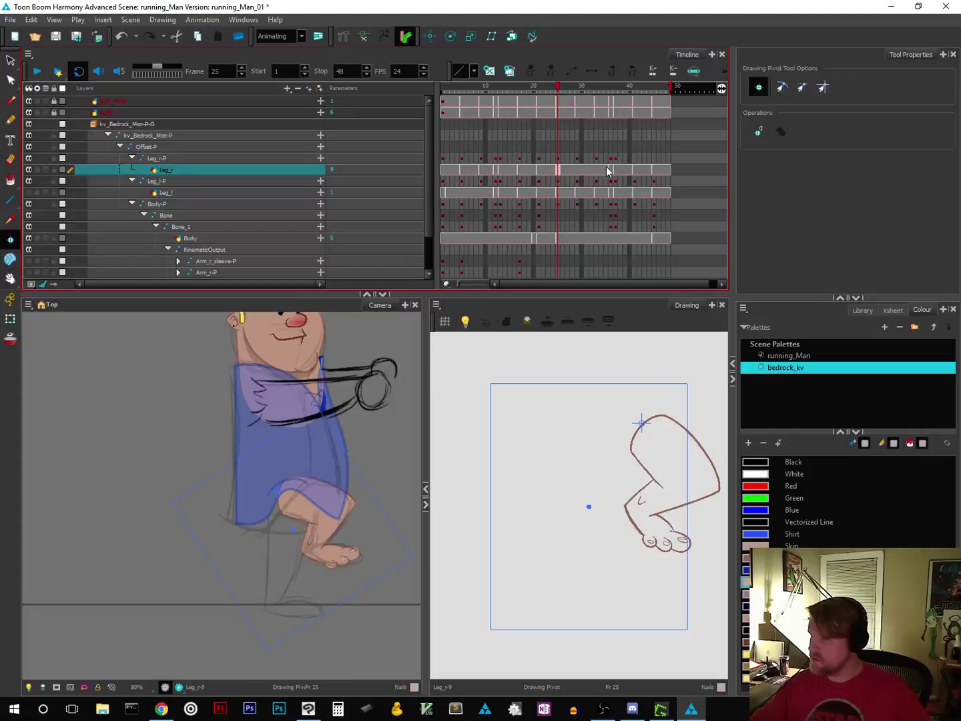
click(578, 175)
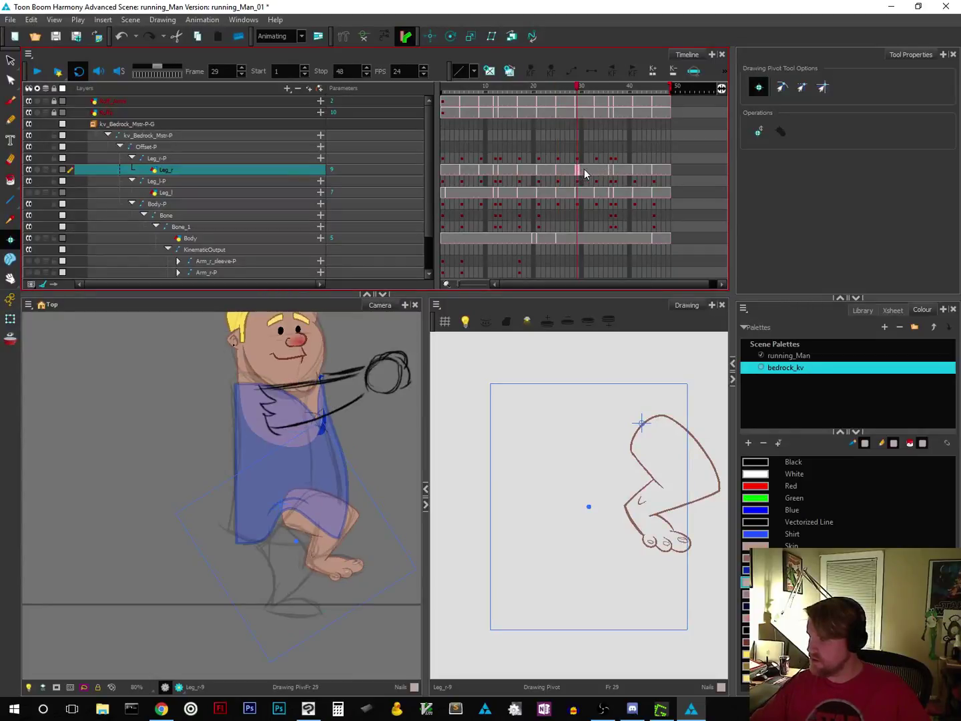
click(612, 173)
click(612, 171)
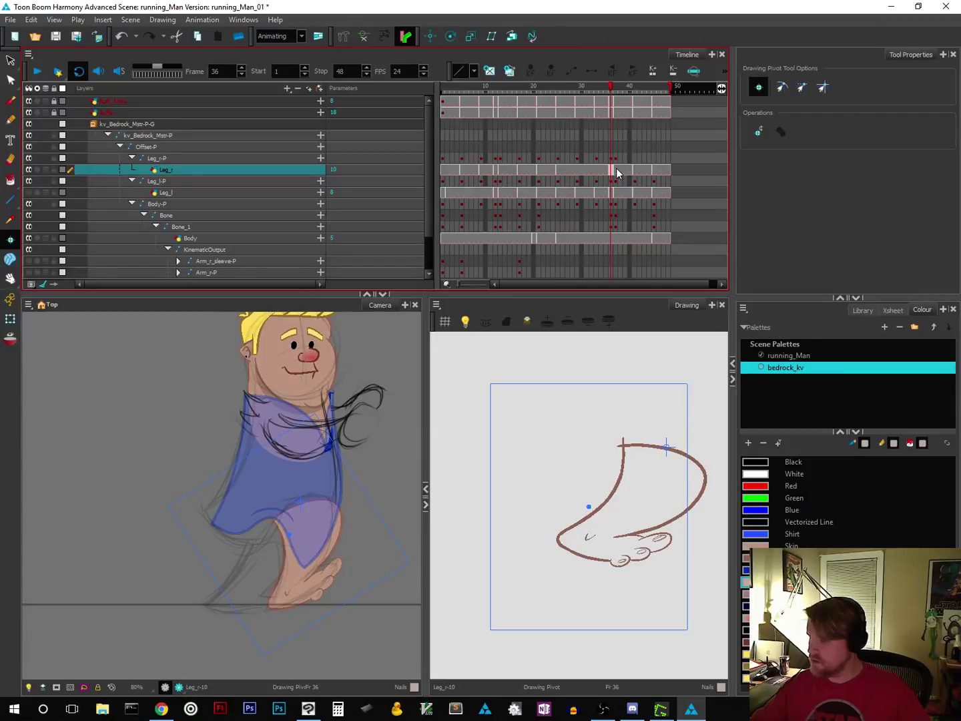
click(617, 173)
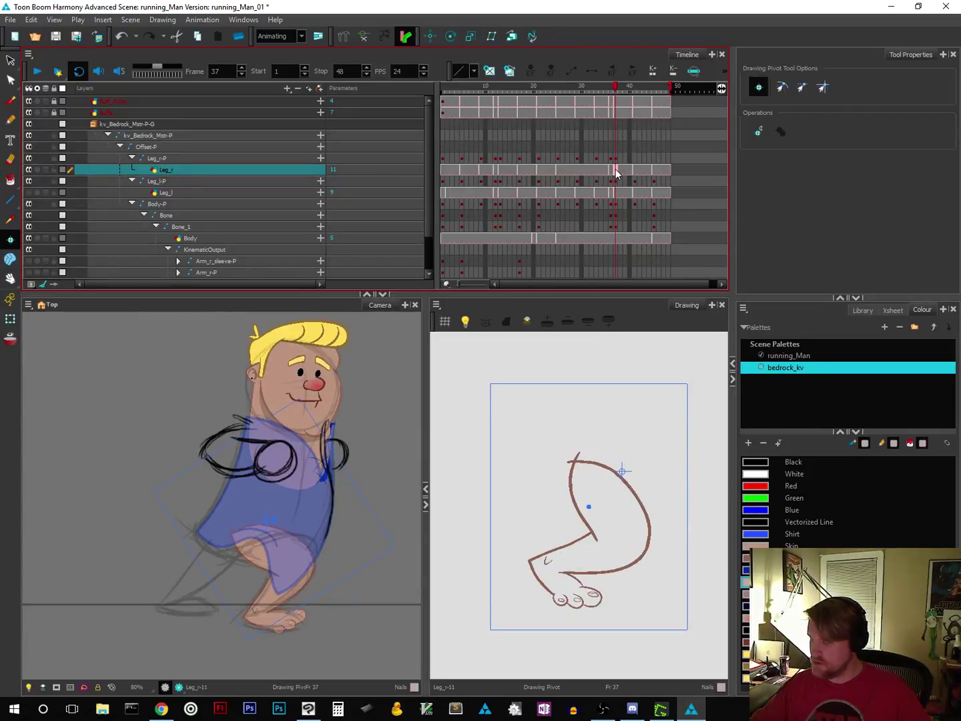
click(634, 175)
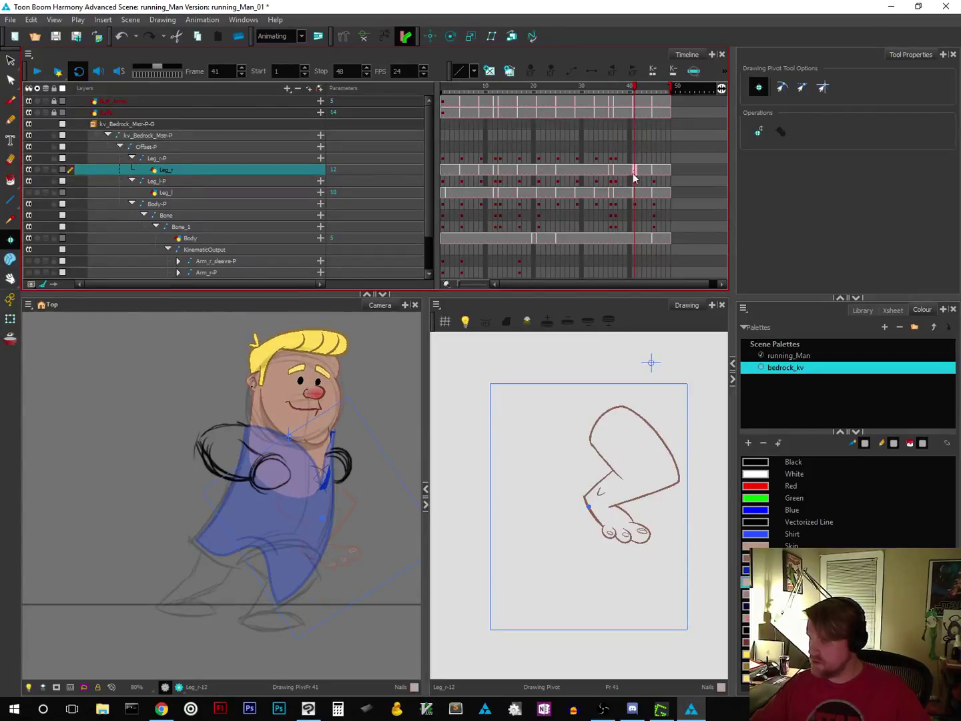
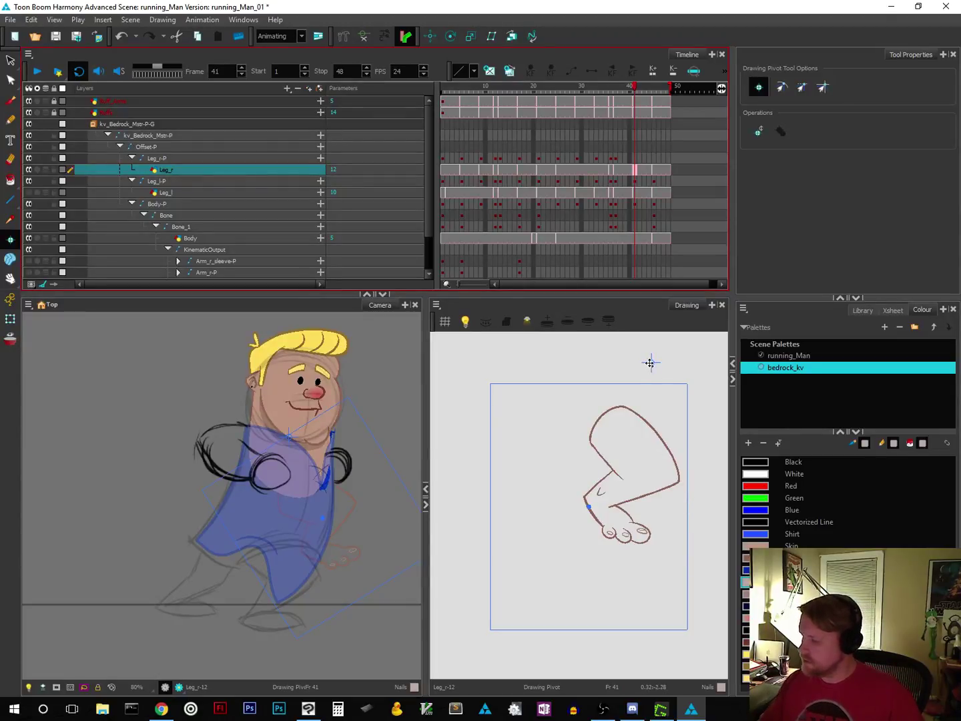
Step: Select the pasted leg line art at frame 41 and move it down over the rough sketch's front leg
click(10, 62)
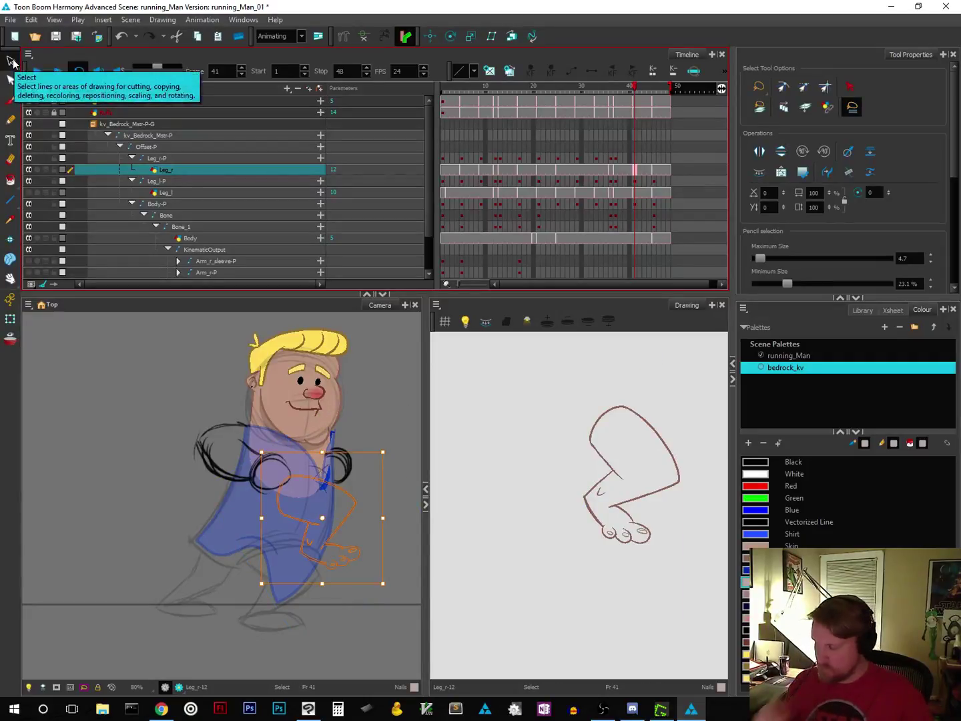
click(409, 534)
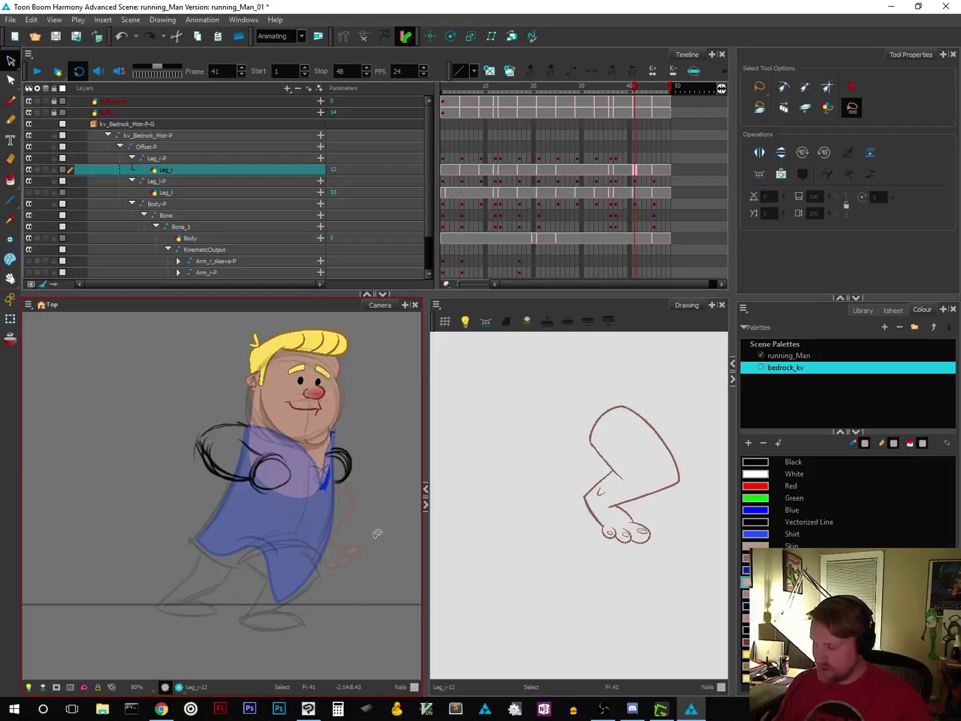
mouse_move(378, 534)
mouse_down()
mouse_move(285, 444)
mouse_move(375, 574)
mouse_move(381, 513)
mouse_up()
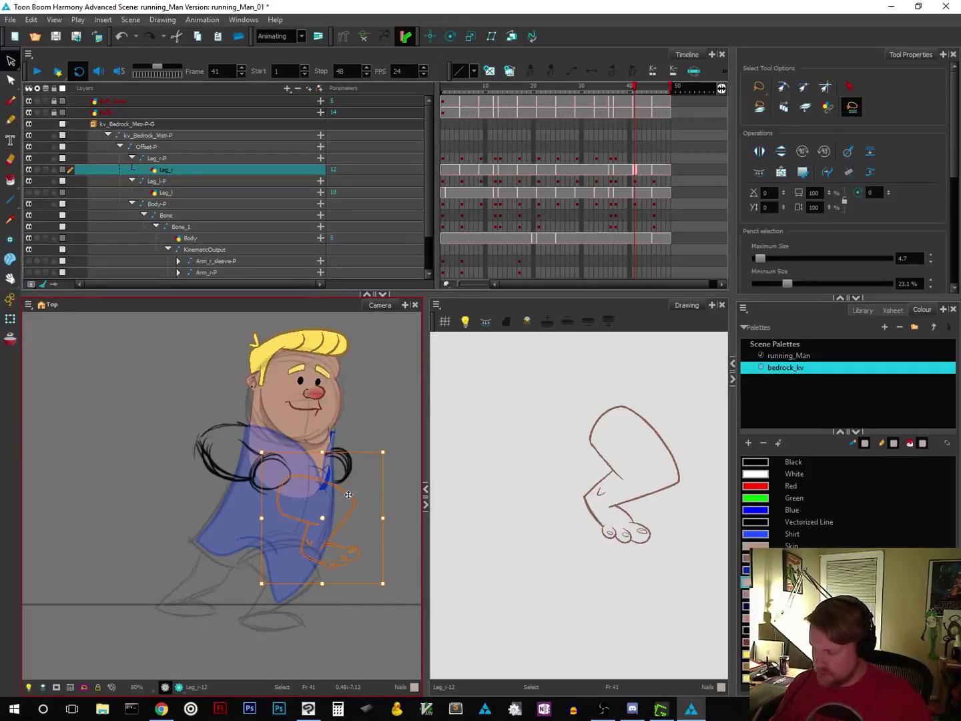
drag(347, 494, 294, 564)
Step: Turn on Onion Skin and fine-tune the leg line art's position so its foot lines up with the previous drawing
click(12, 339)
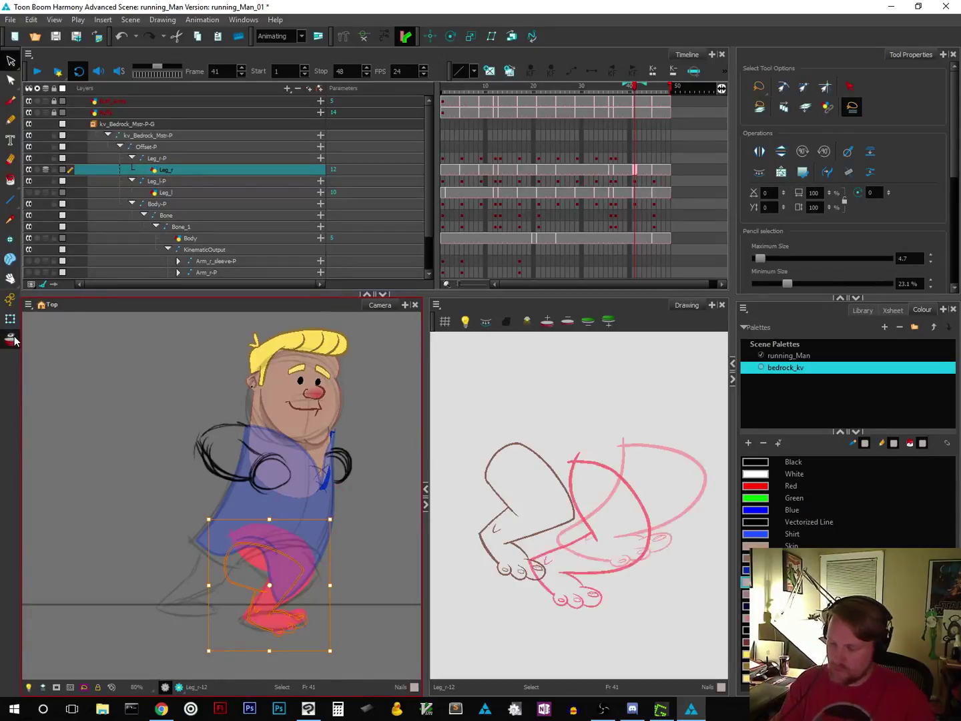
scroll(347, 627, up, 2)
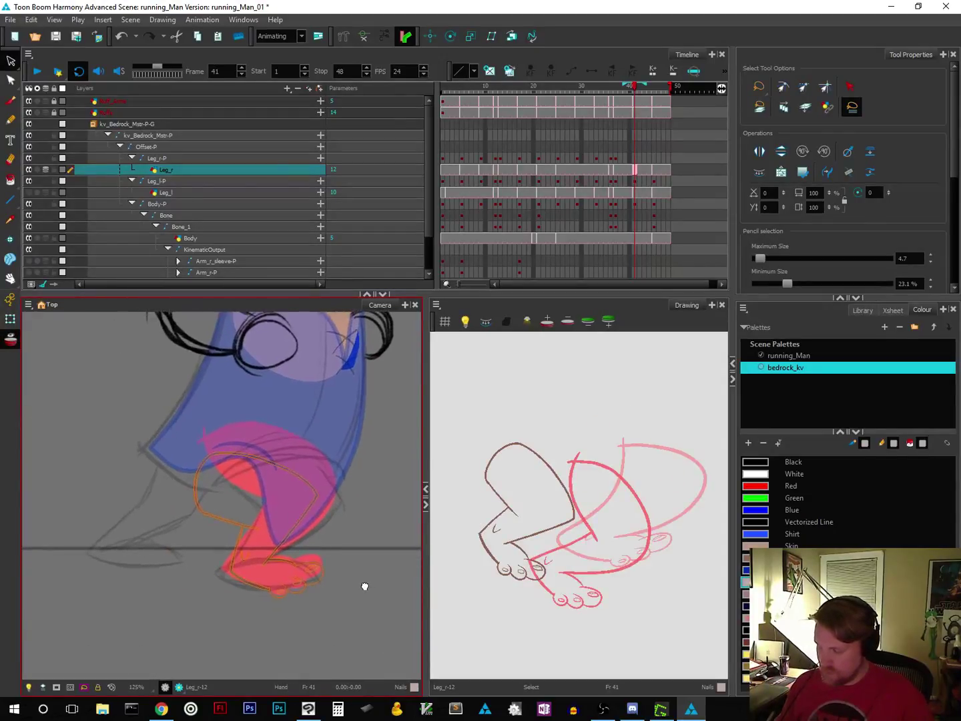
drag(318, 585, 318, 583)
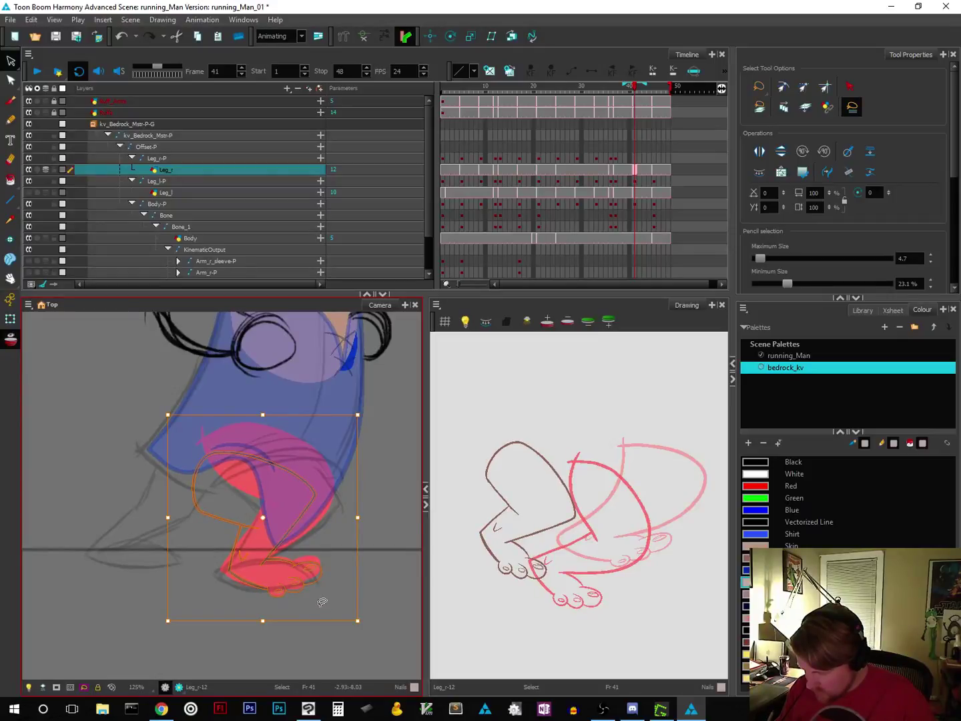
Step: Nudge the right leg line art at frame 41 back over the rough sketch's front foot and turn off Onion Skin
click(364, 624)
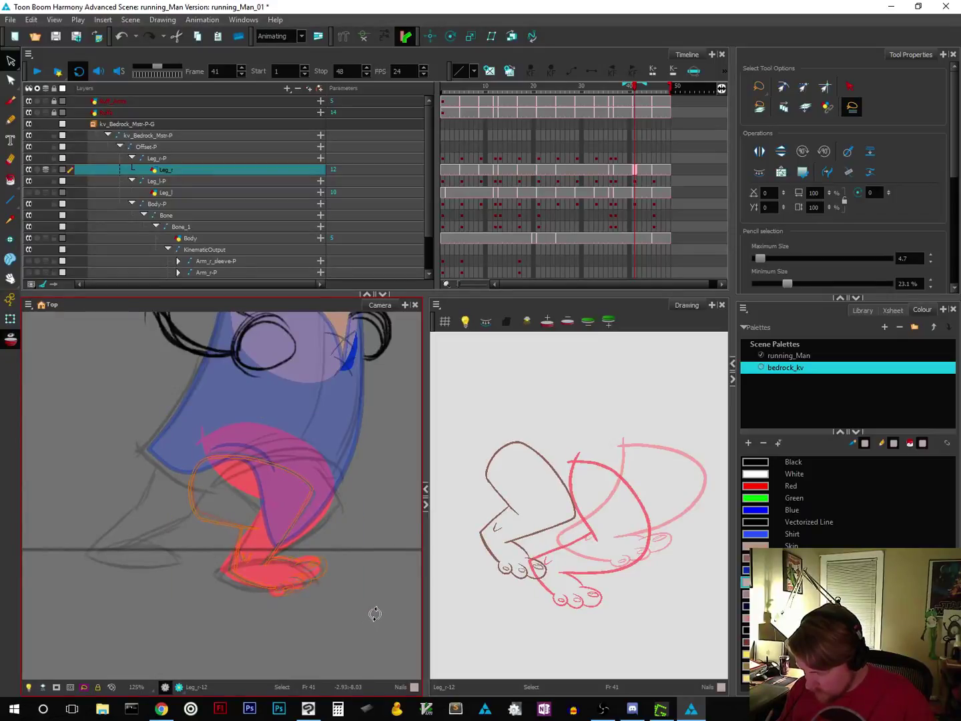
key(ctrl+z)
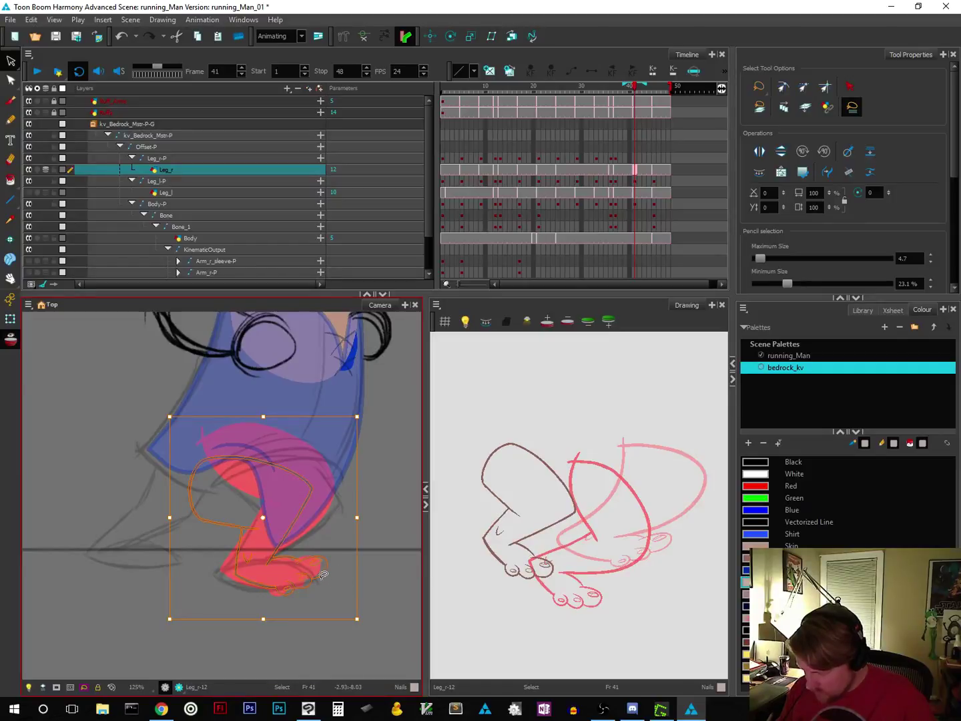
drag(321, 575, 315, 579)
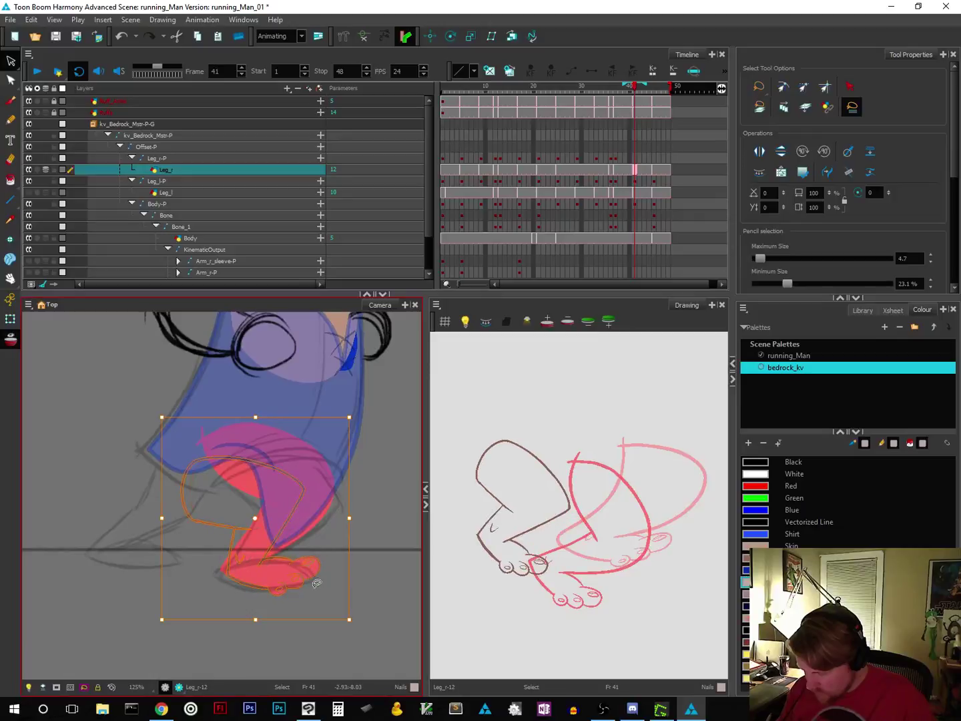
click(305, 653)
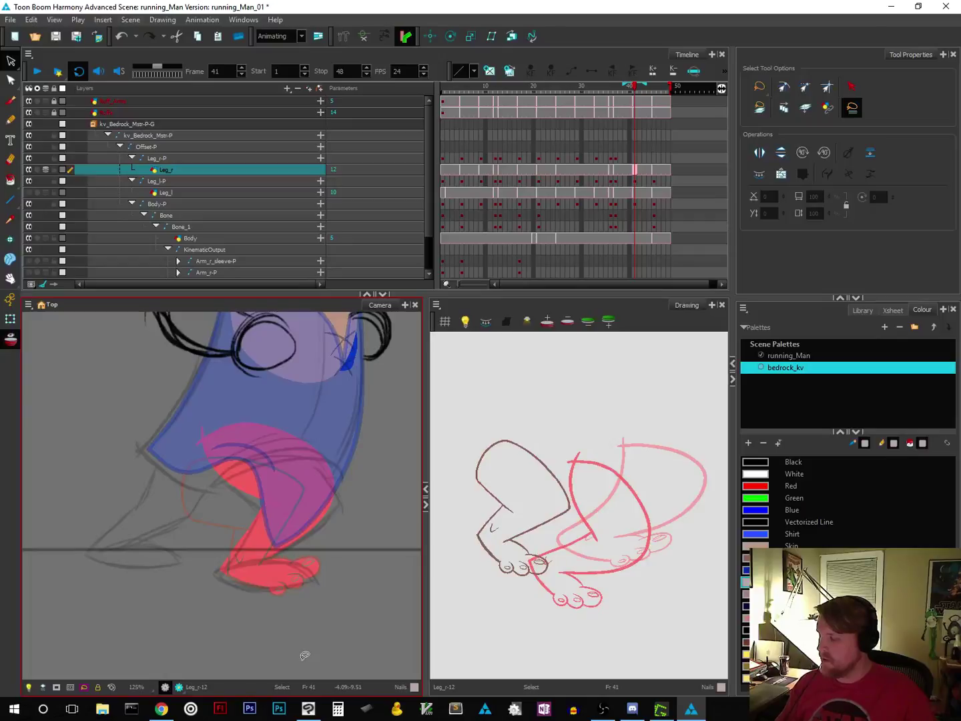
click(13, 342)
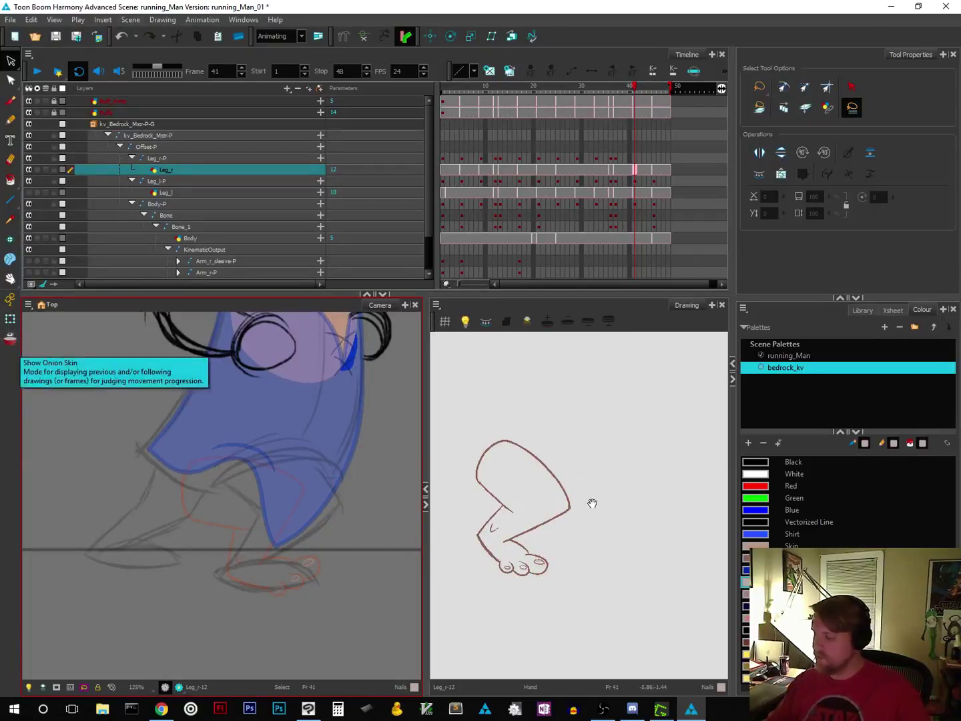
Step: Examine the drawing pivot on the Leg_r drawings at frames 1, 5 and 10 with the Drawing Pivot tool
mouse_move(592, 504)
mouse_down()
mouse_move(652, 476)
mouse_move(477, 504)
mouse_move(682, 492)
mouse_move(647, 414)
mouse_up()
click(561, 366)
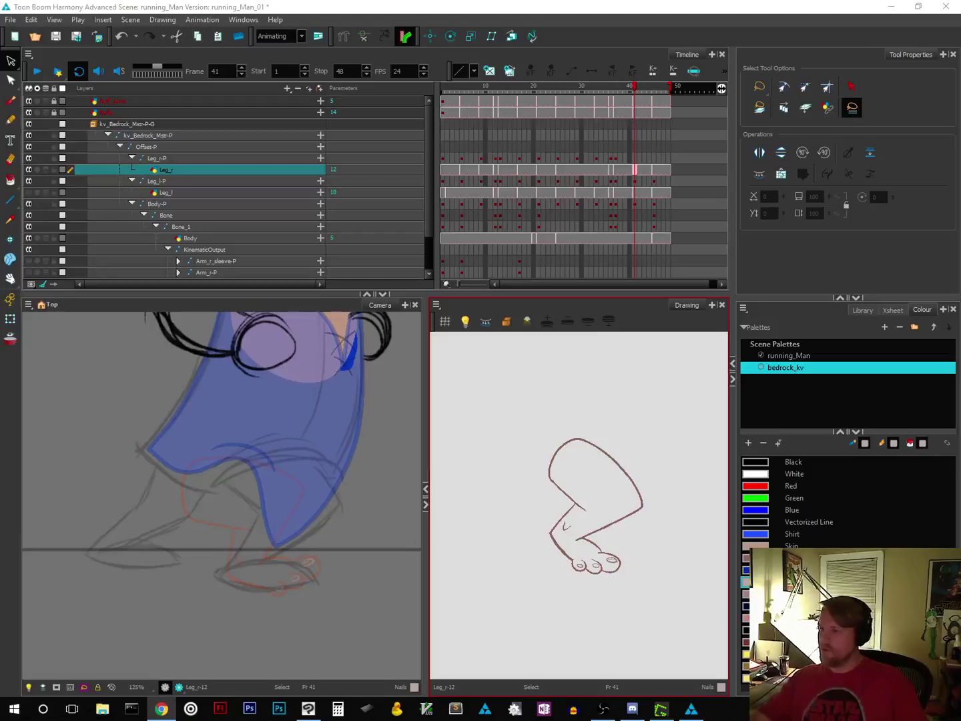
click(443, 172)
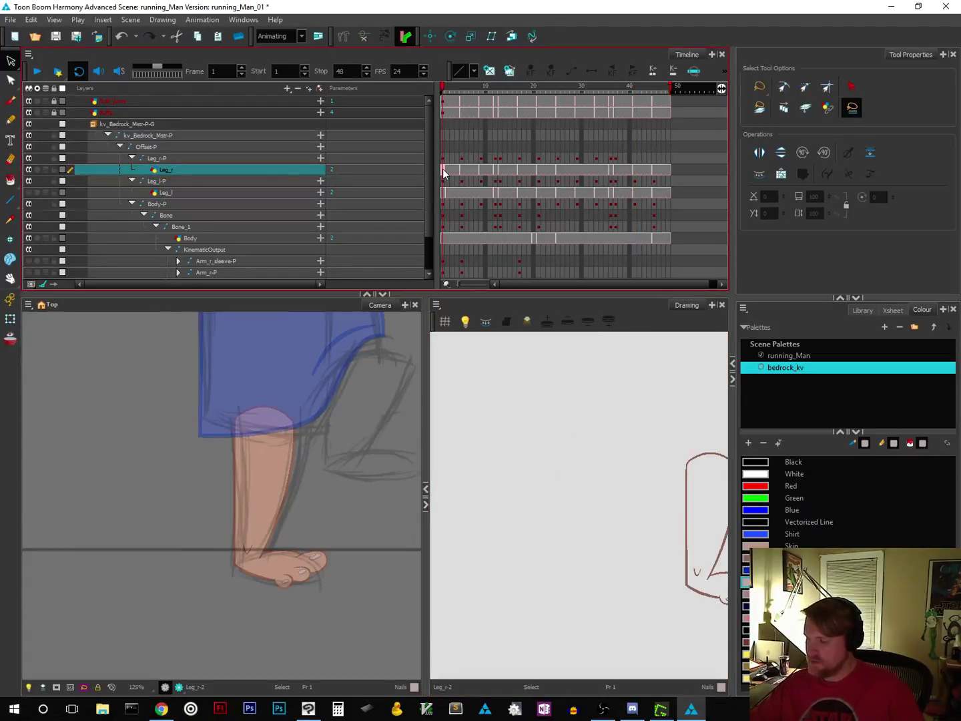
click(10, 239)
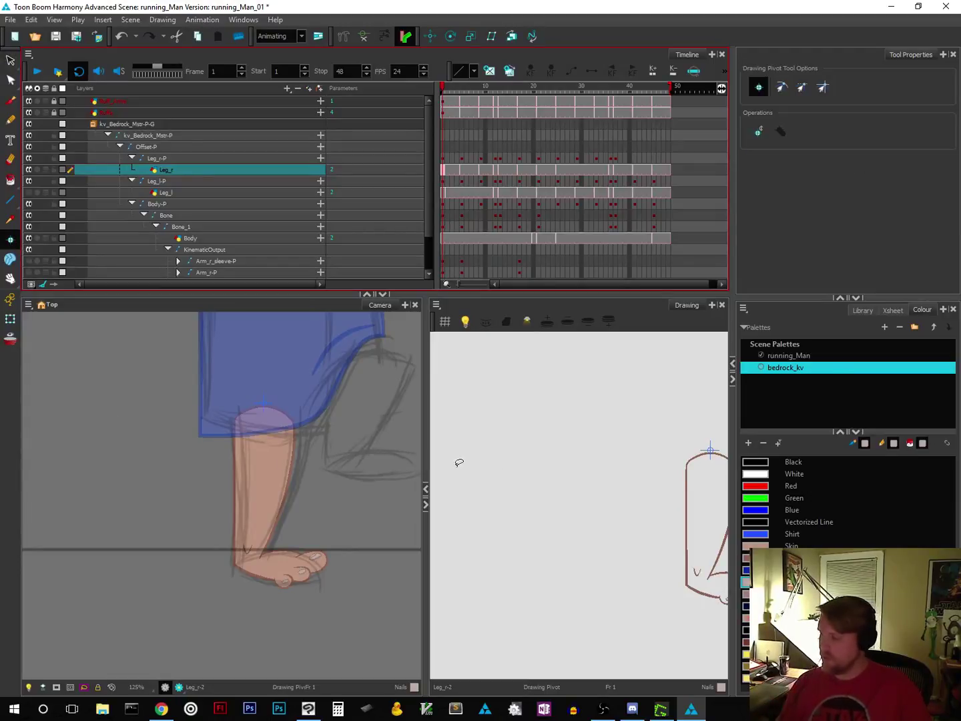
drag(518, 515, 412, 518)
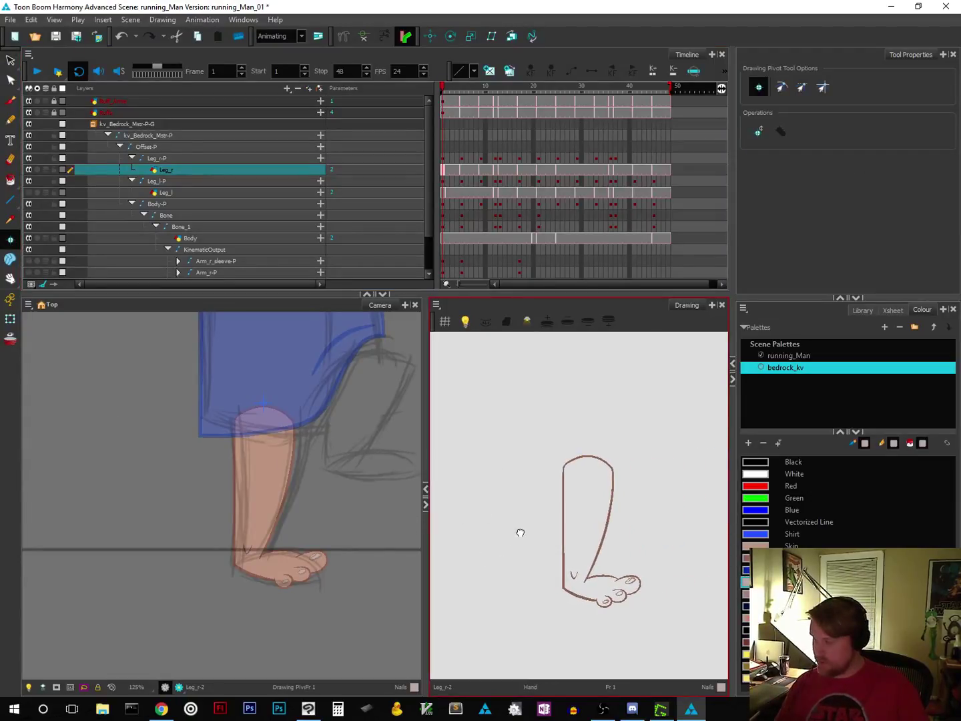
click(463, 170)
click(483, 170)
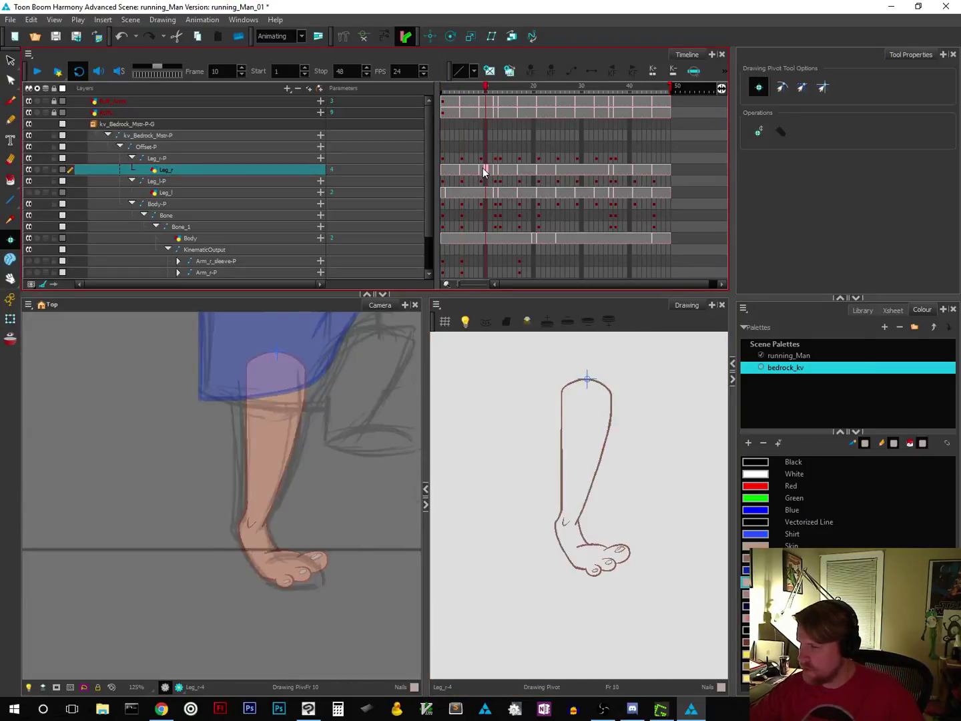
Step: Compare the Leg_r-P peg's Transform pivot at frame 12 with the drawing pivots at frames 12 and 14
click(279, 157)
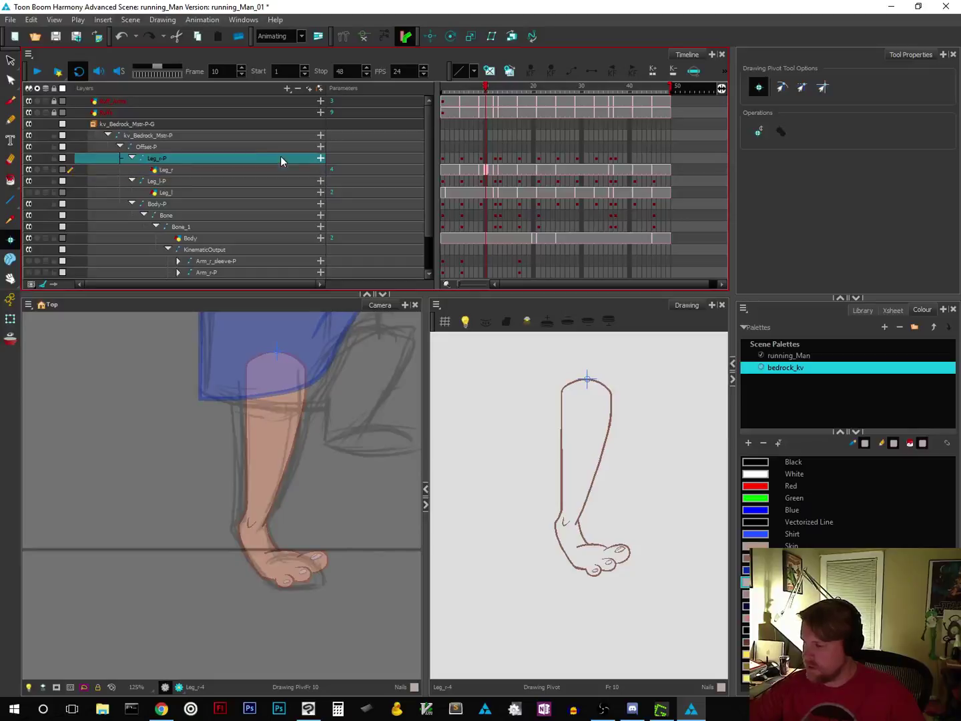
click(496, 169)
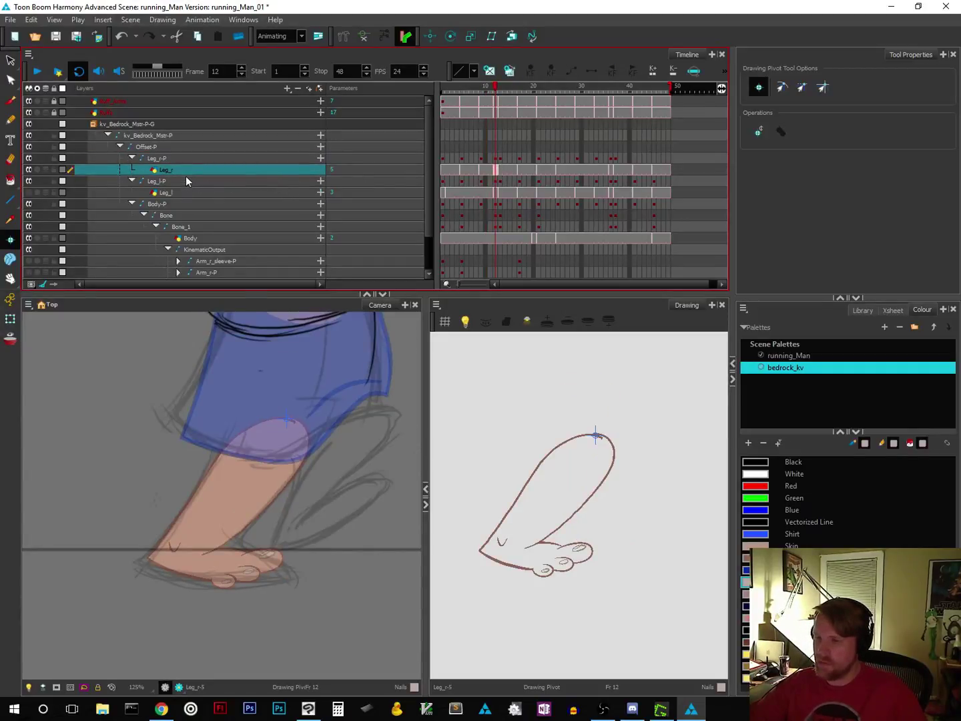
click(189, 158)
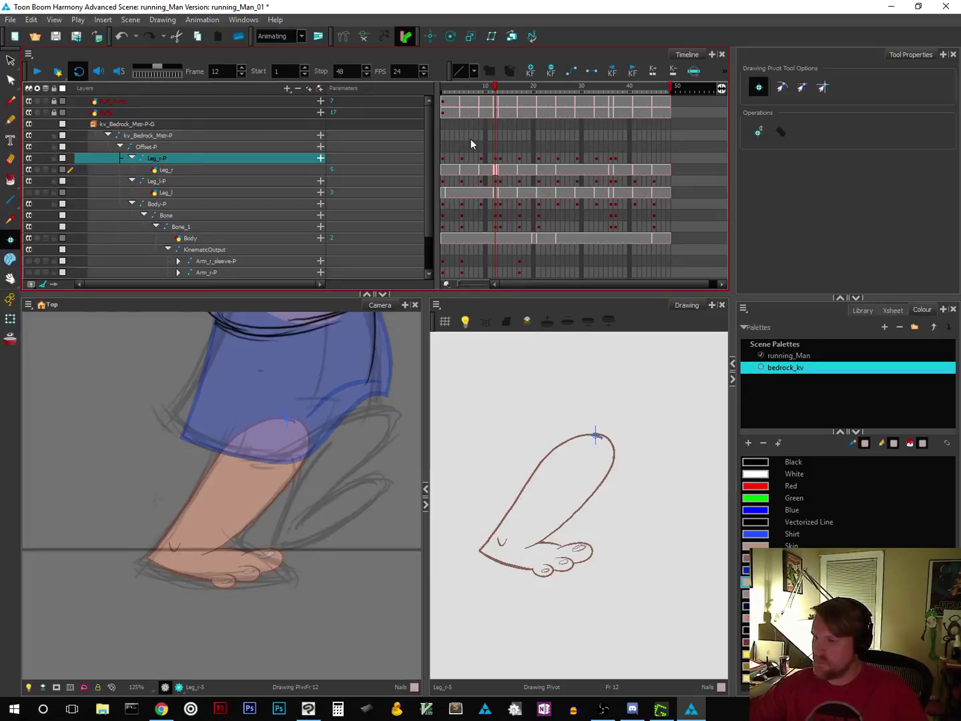
drag(496, 160, 496, 163)
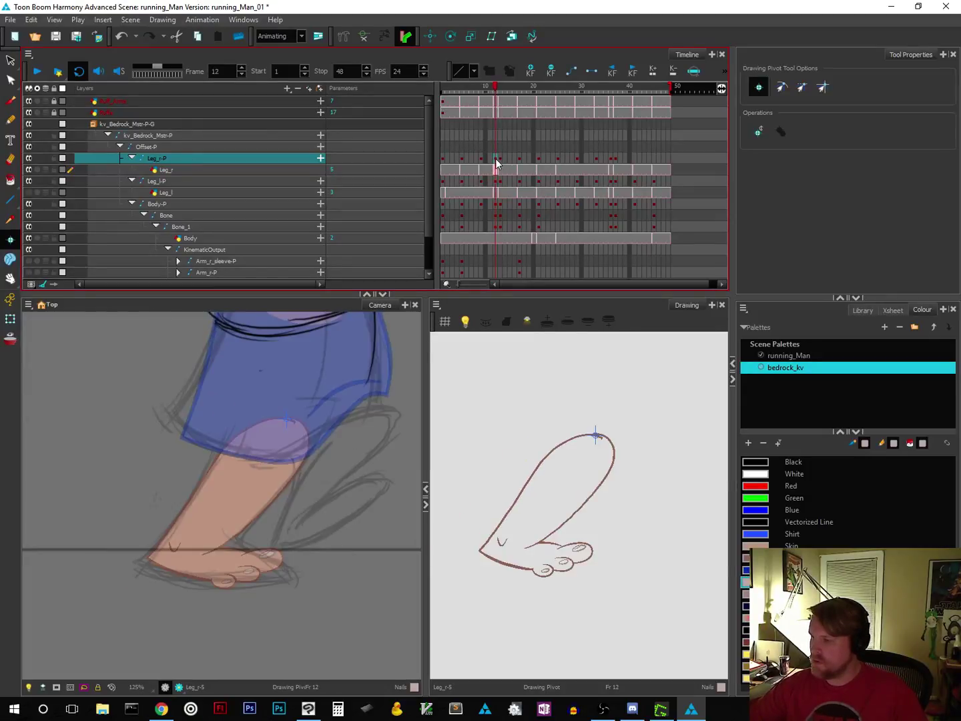
click(11, 319)
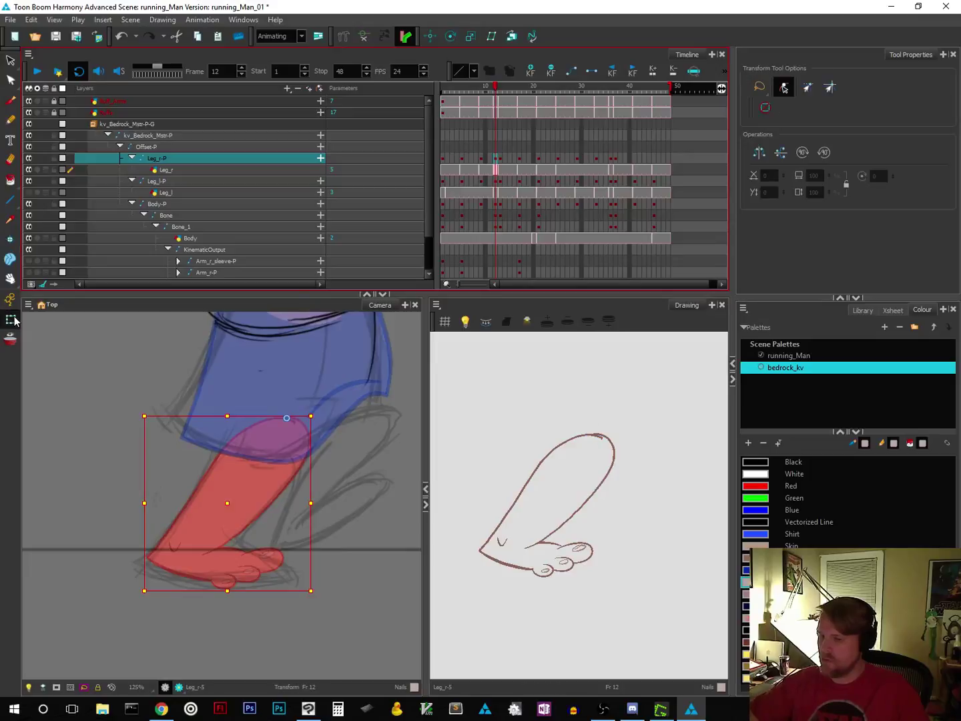
click(10, 238)
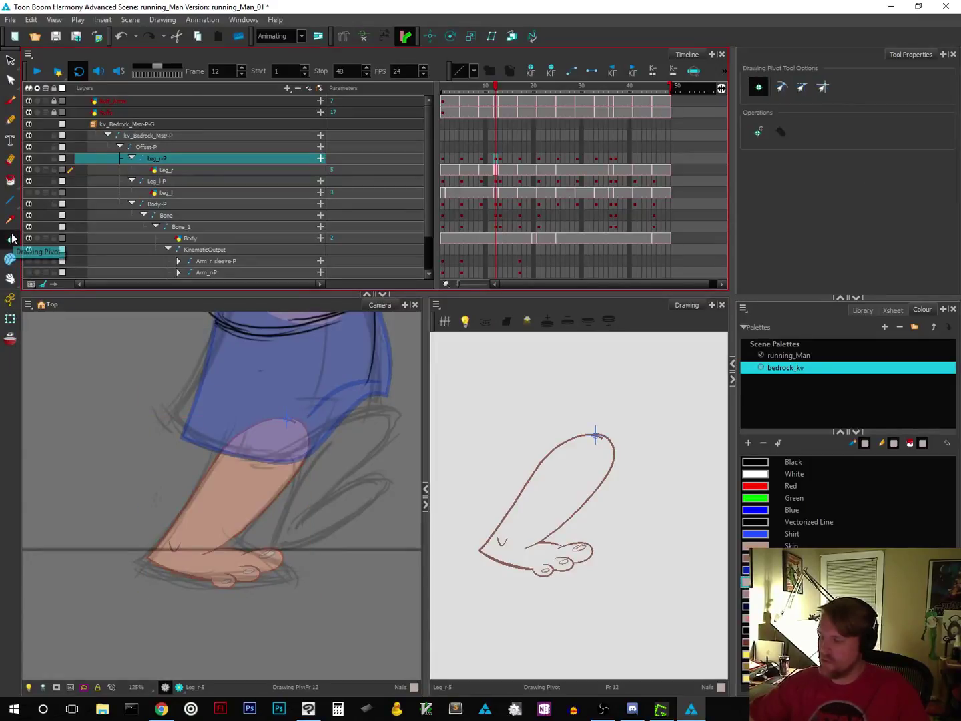
click(503, 169)
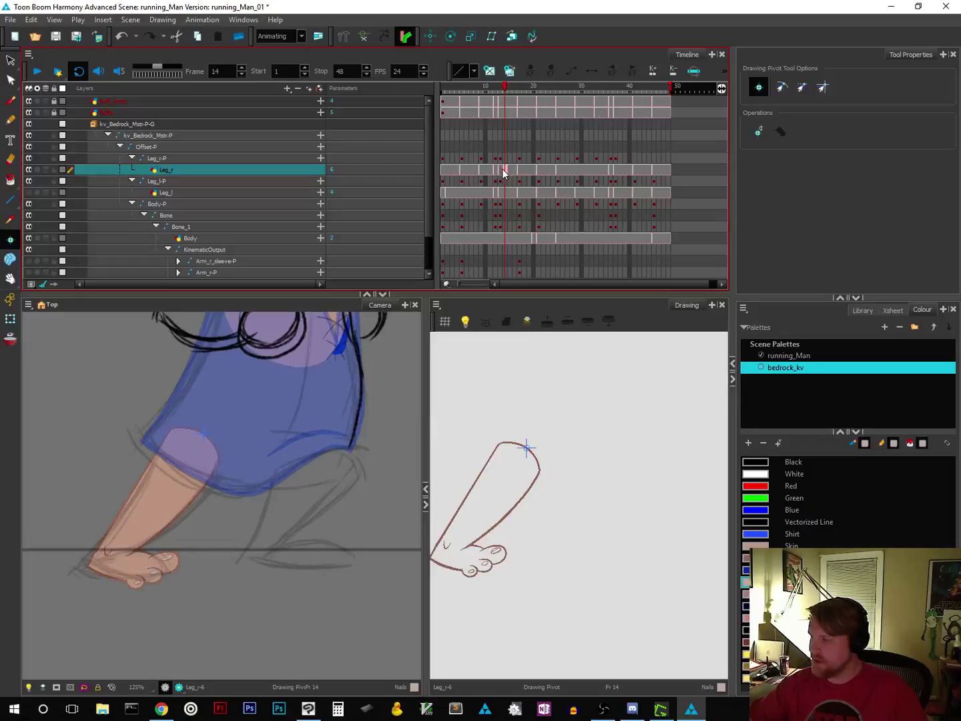
Step: Select the whole right leg drawing at frame 1 and compare its selection centre with the drawing pivot
click(441, 171)
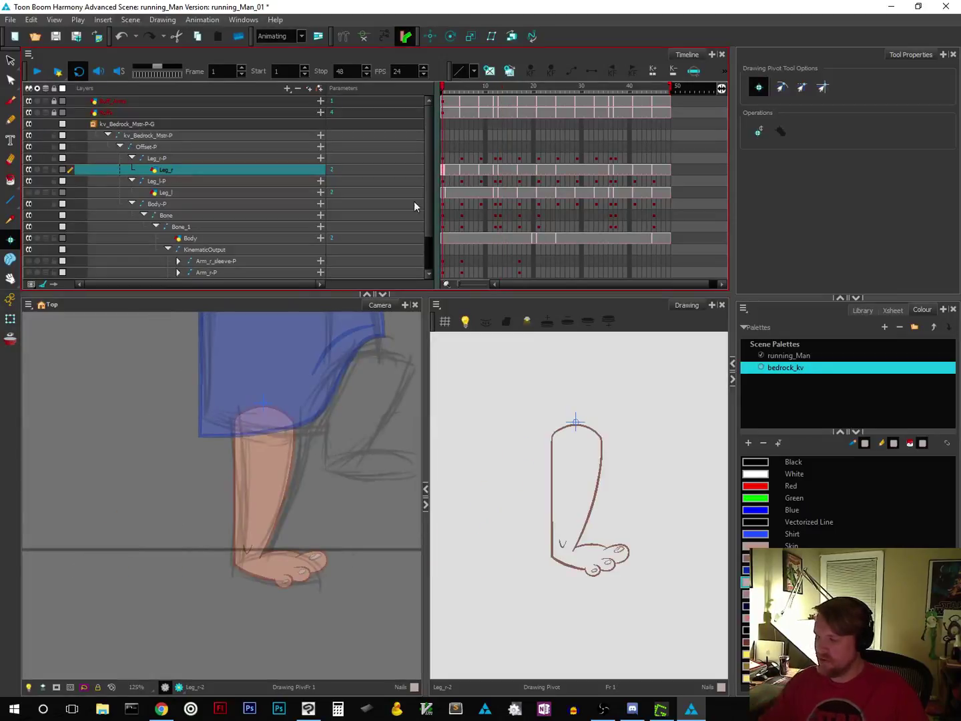
click(10, 60)
mouse_move(193, 527)
mouse_down()
mouse_move(180, 561)
mouse_move(359, 419)
mouse_move(194, 534)
mouse_up()
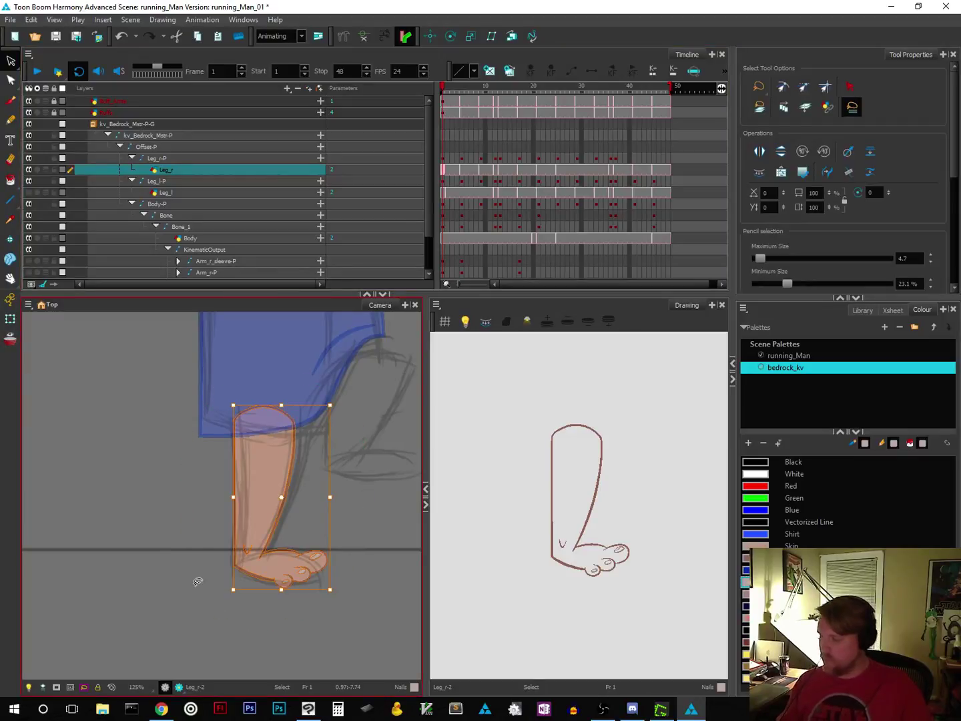
click(11, 240)
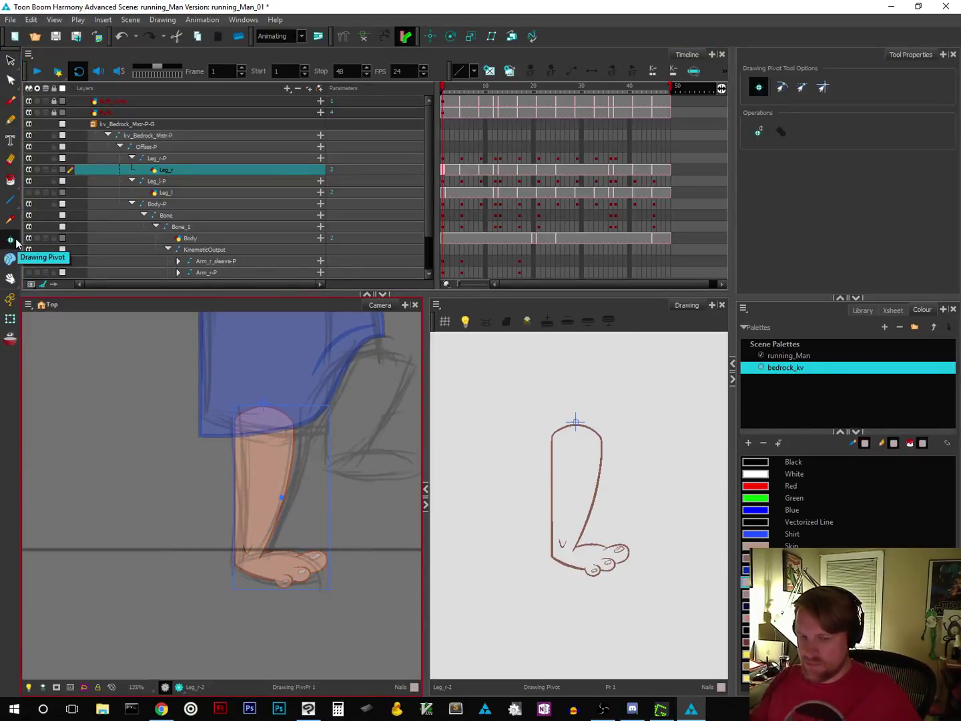
Step: Check where the drawing pivot sits on the Leg_r drawings from frame 13 through frame 37
click(499, 171)
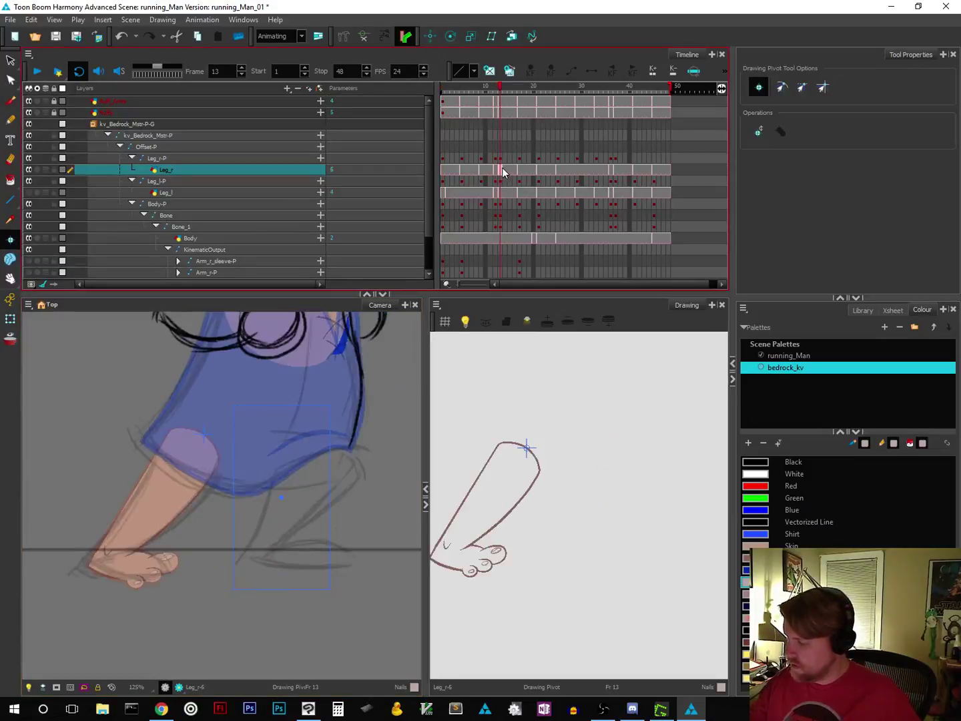
click(519, 169)
click(539, 170)
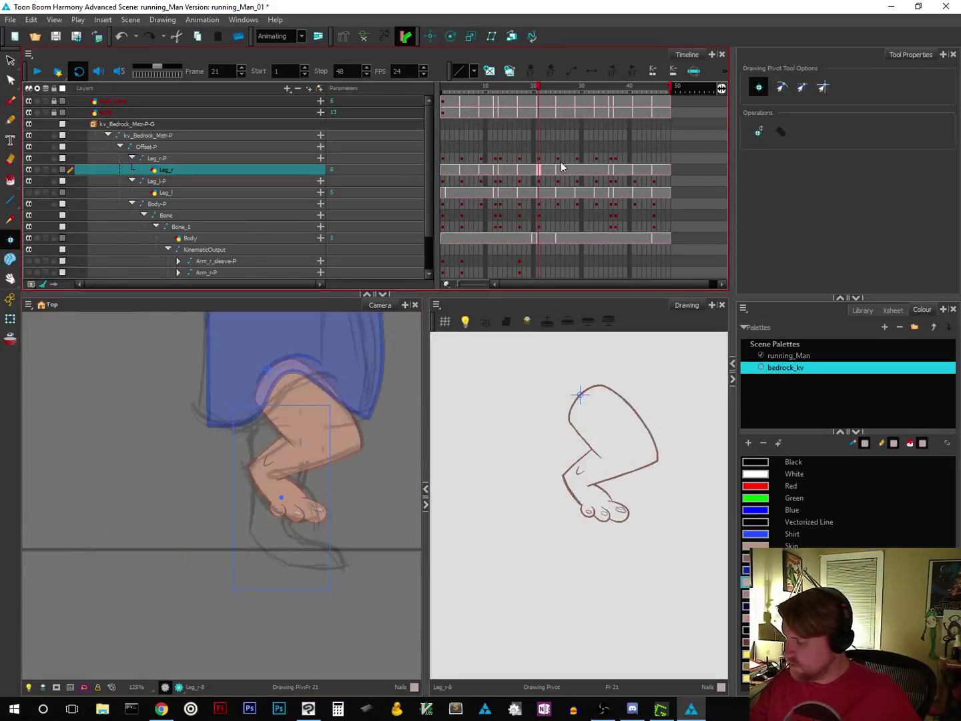
click(558, 171)
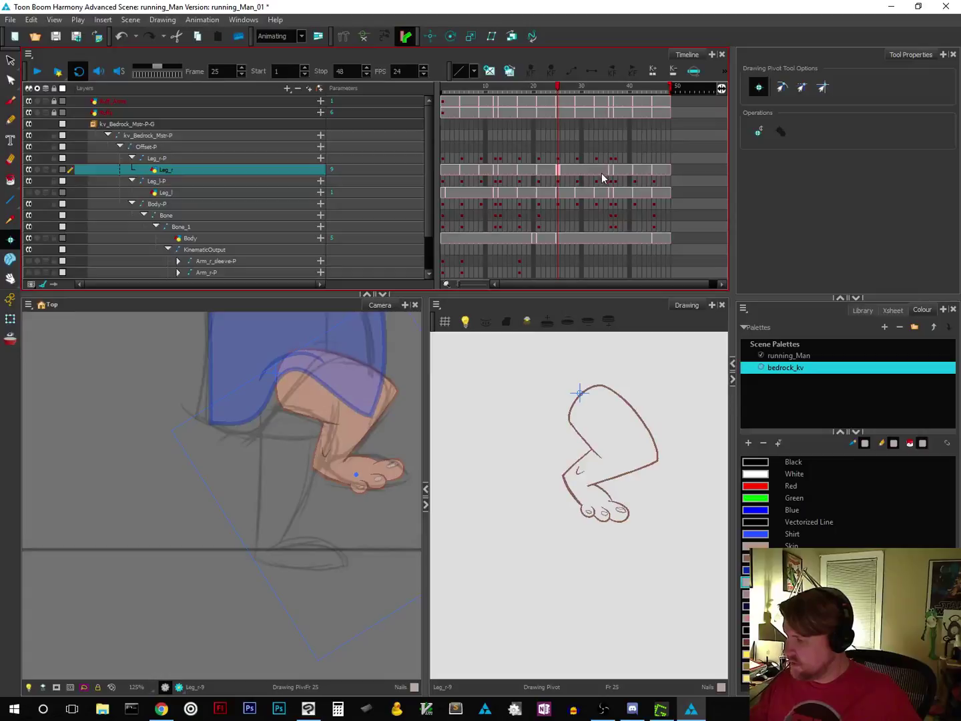
click(538, 170)
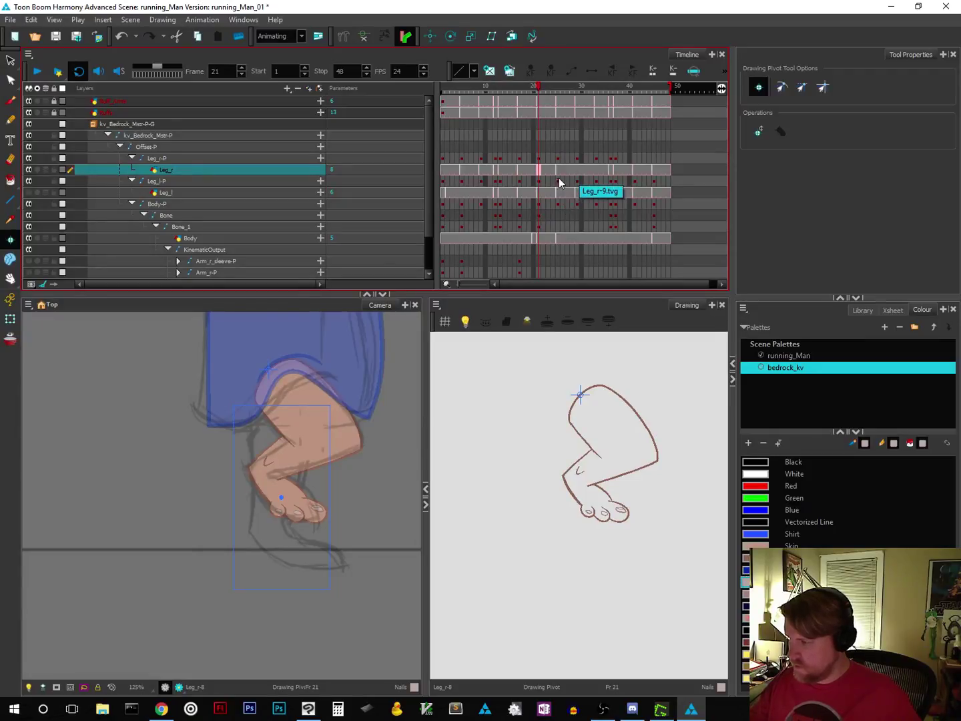
click(558, 171)
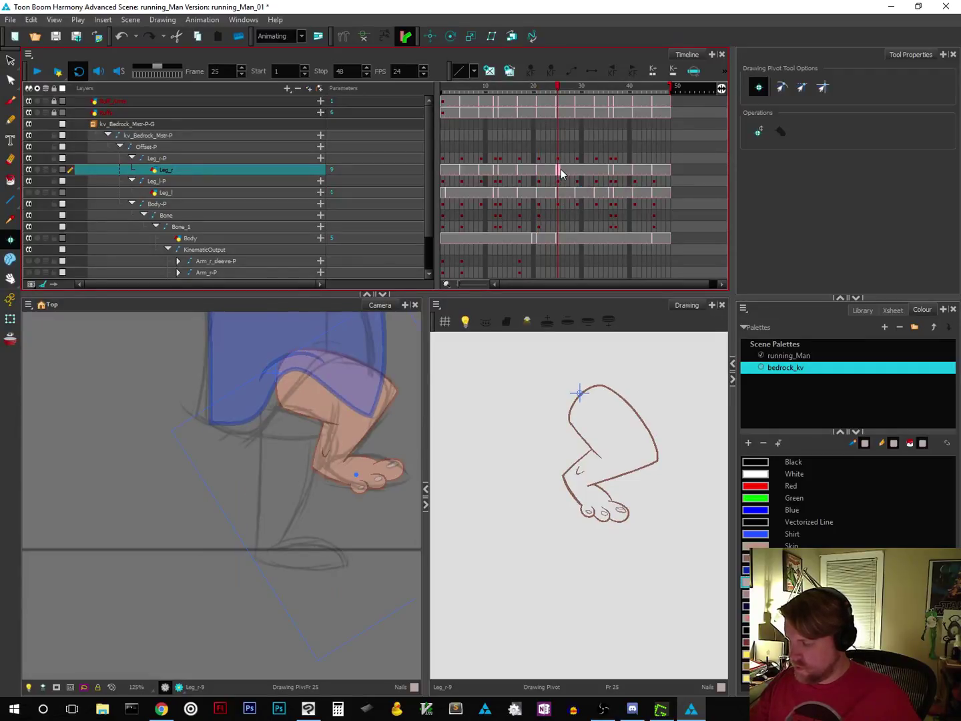
click(539, 171)
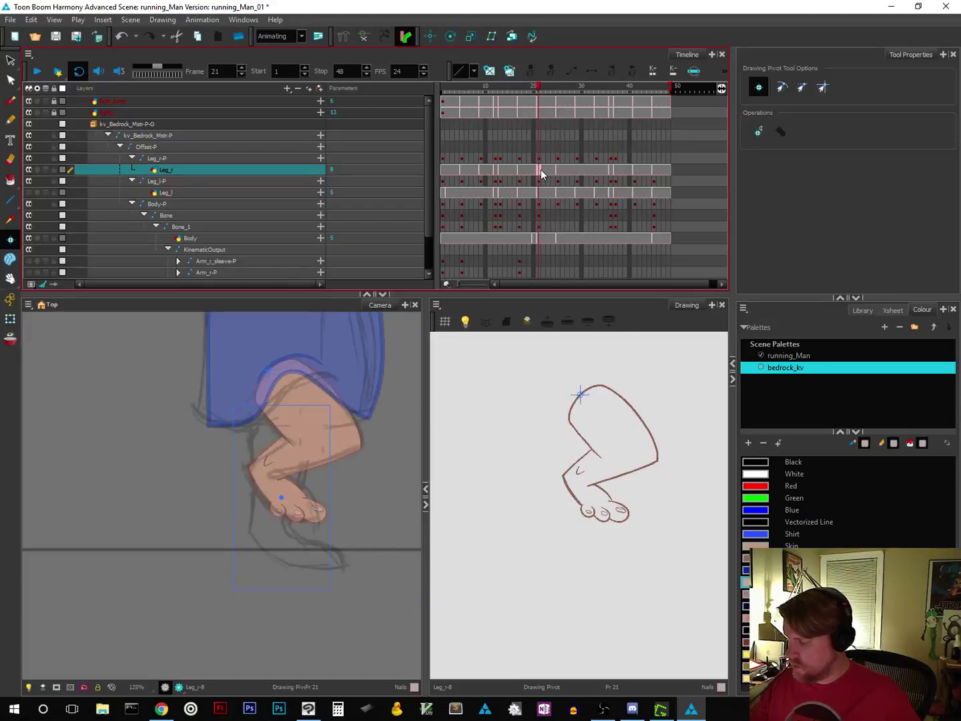
click(559, 172)
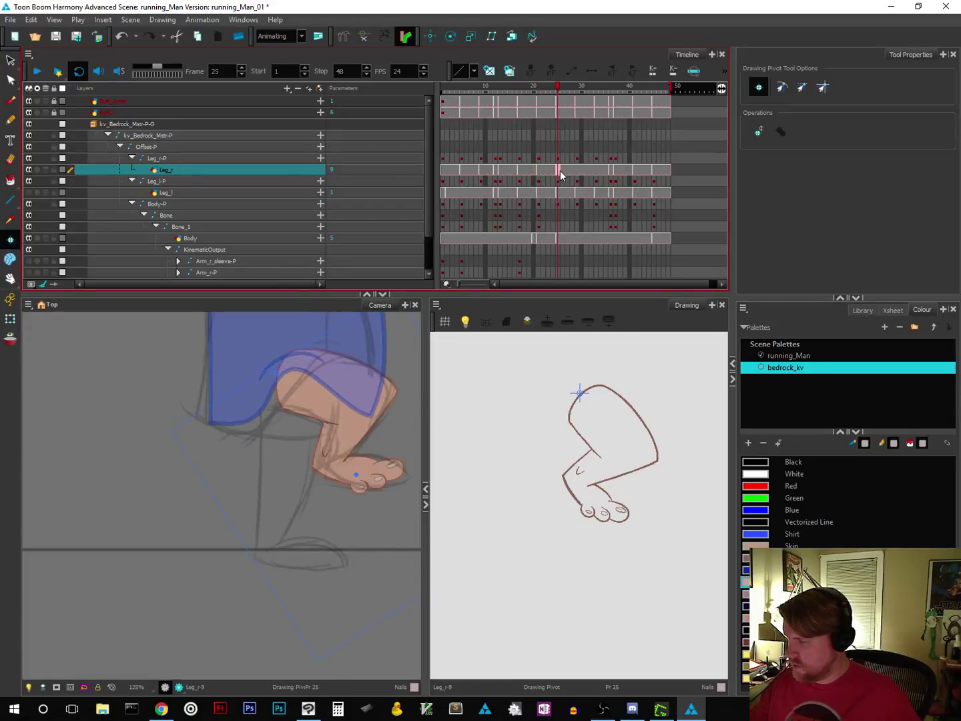
click(577, 172)
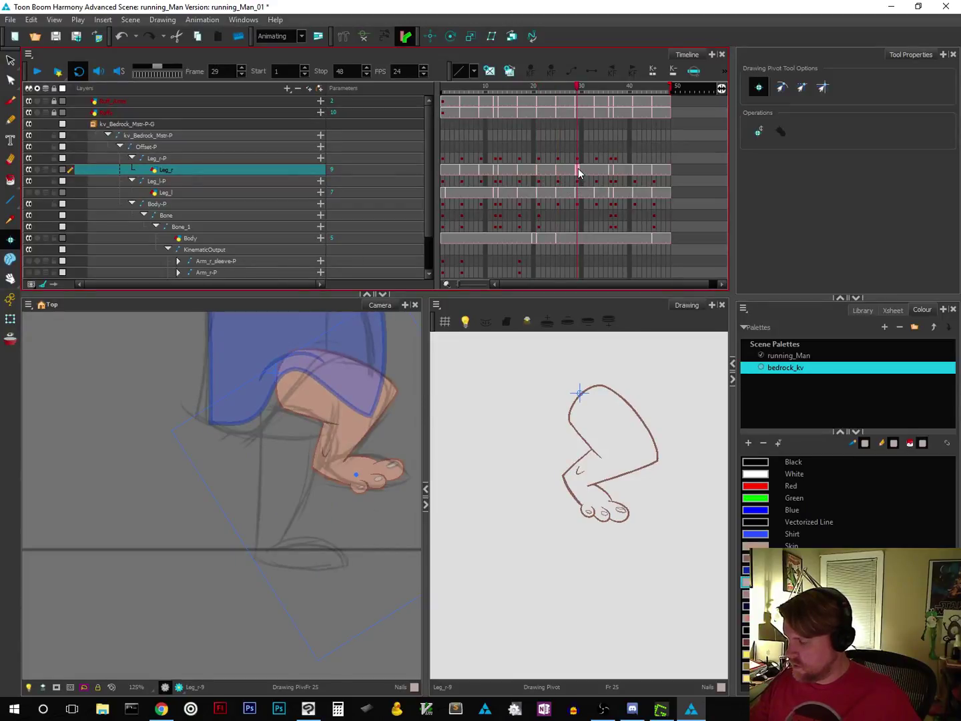
click(612, 171)
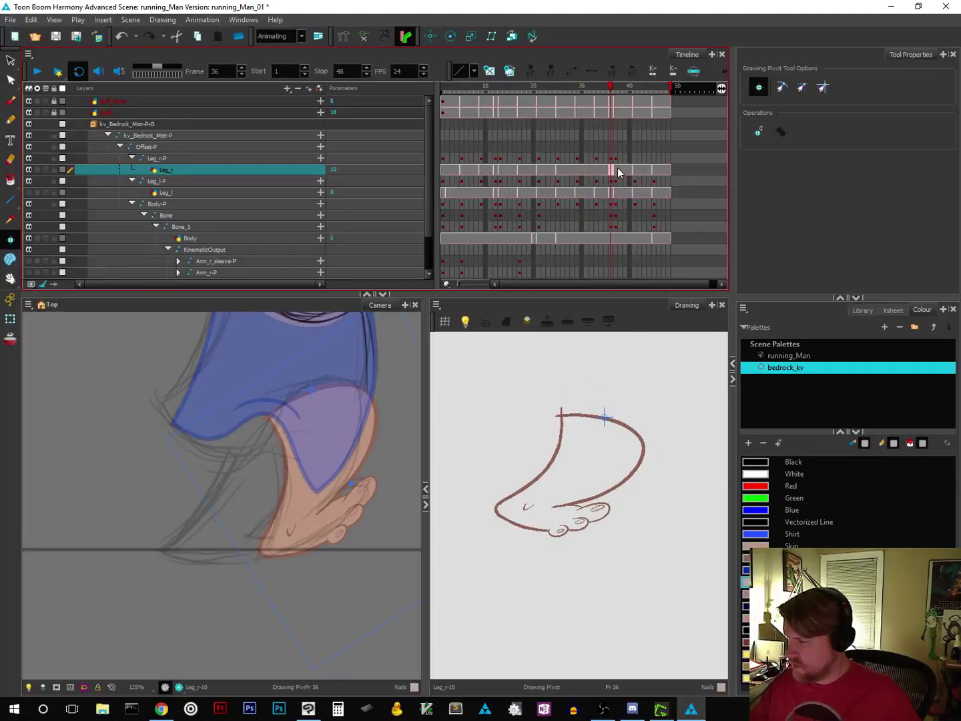
click(616, 171)
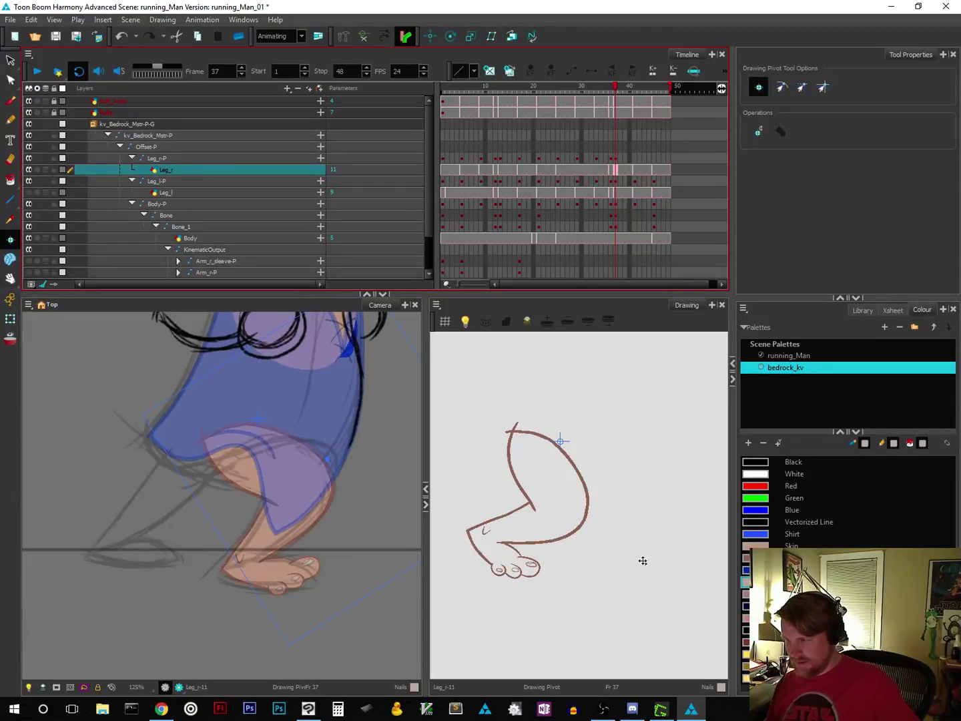
Step: Move the drawing pivot of the right leg at frame 41 onto the upper thigh outline, and go to the Leg_r drawing at frame 45
click(635, 170)
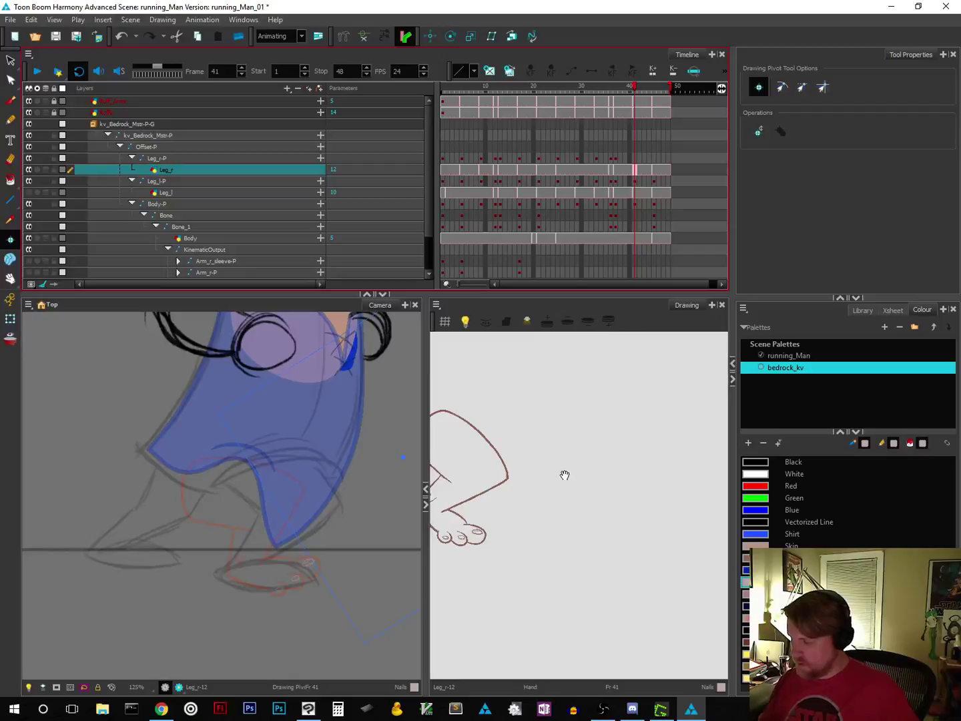
mouse_move(565, 474)
mouse_down()
mouse_move(639, 554)
mouse_move(663, 531)
mouse_up()
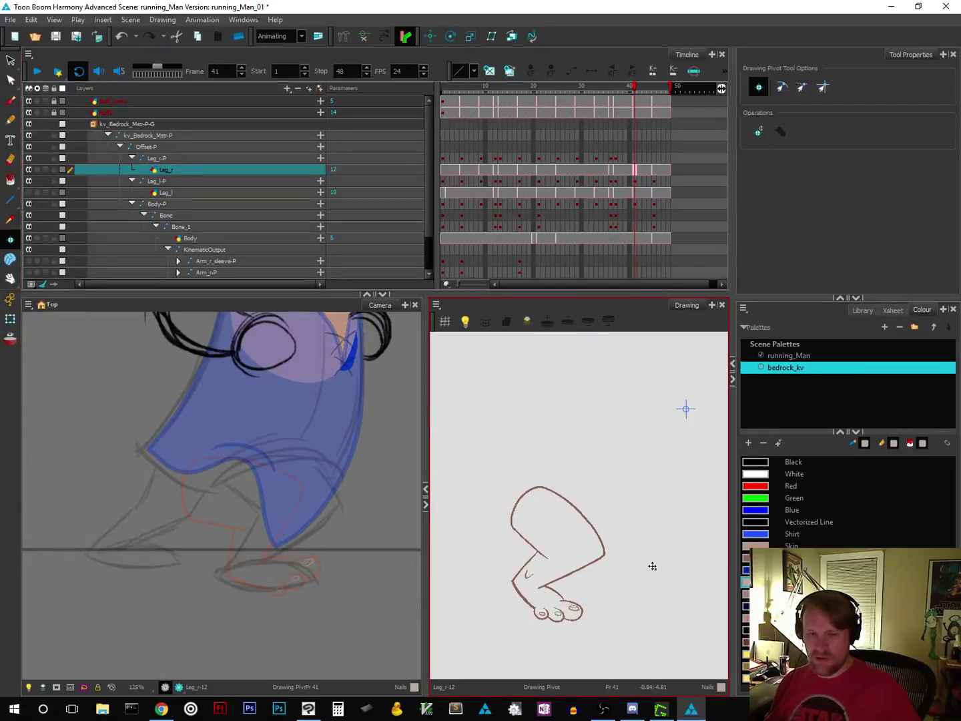
mouse_move(686, 409)
mouse_down()
mouse_move(583, 485)
mouse_move(518, 500)
mouse_up()
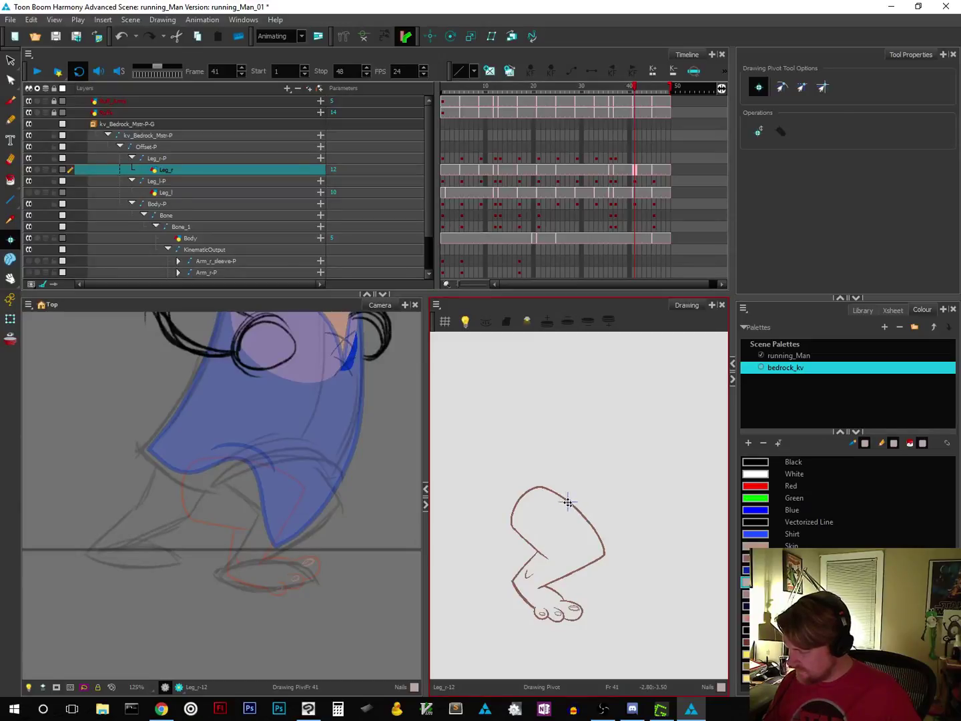
click(568, 501)
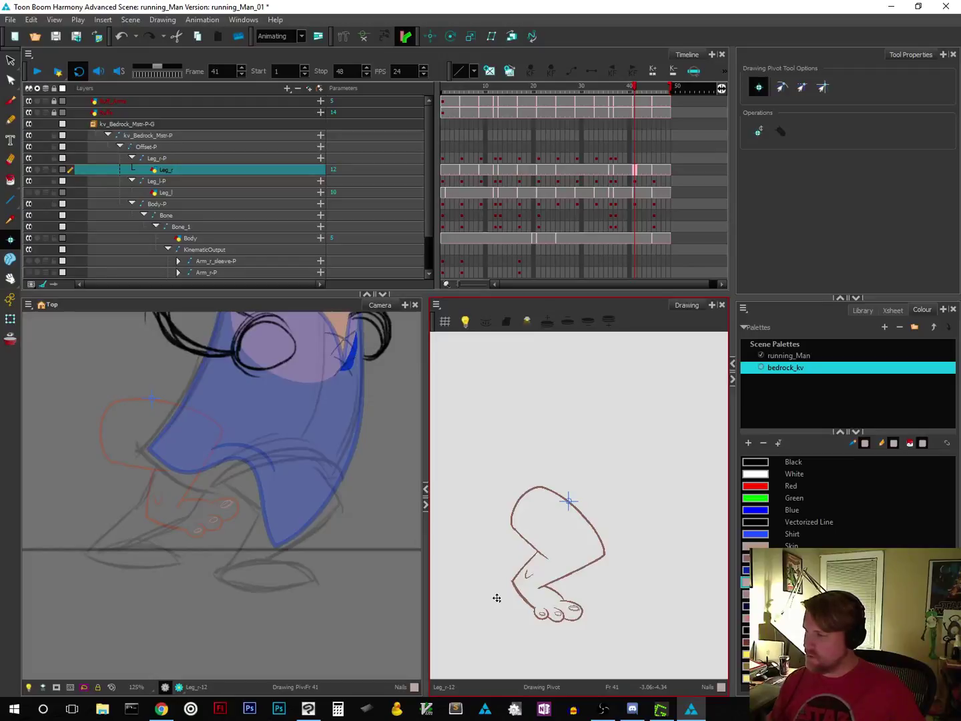
click(655, 168)
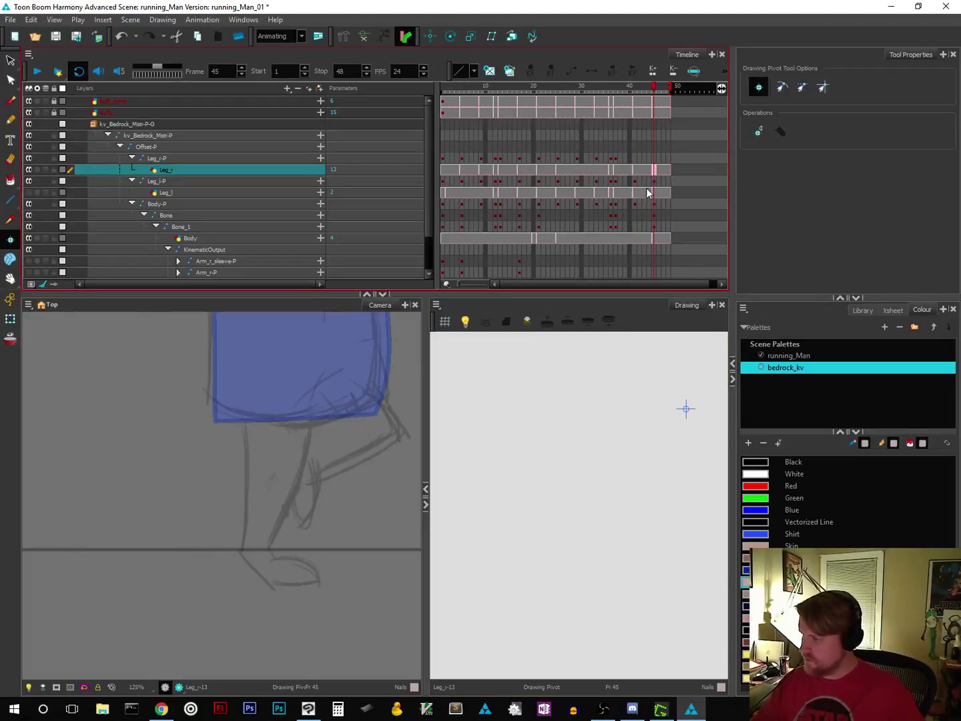
Step: Check Leg_r at frame 37, and move the whole right leg drawing at frame 41 so its foot lies over the sketched foot
click(637, 171)
click(616, 171)
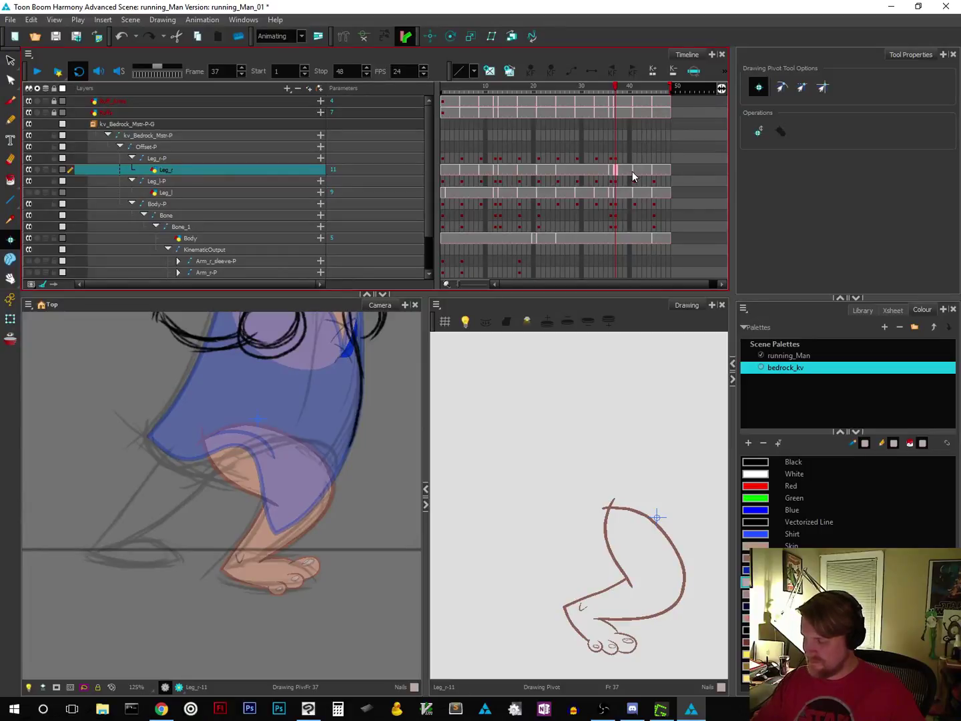
click(631, 172)
click(634, 172)
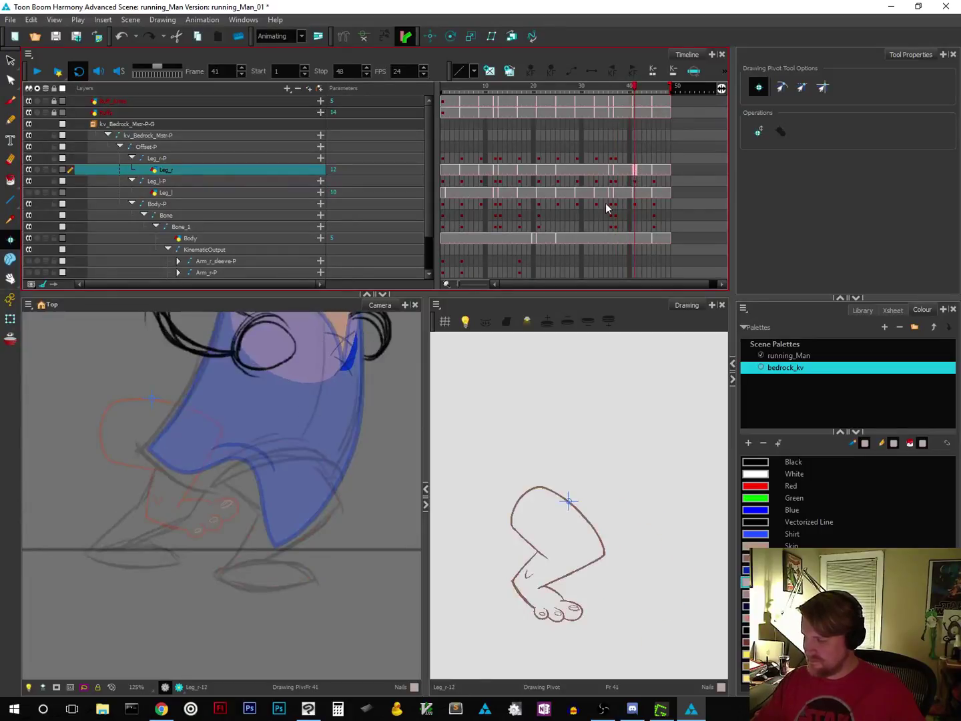
click(10, 60)
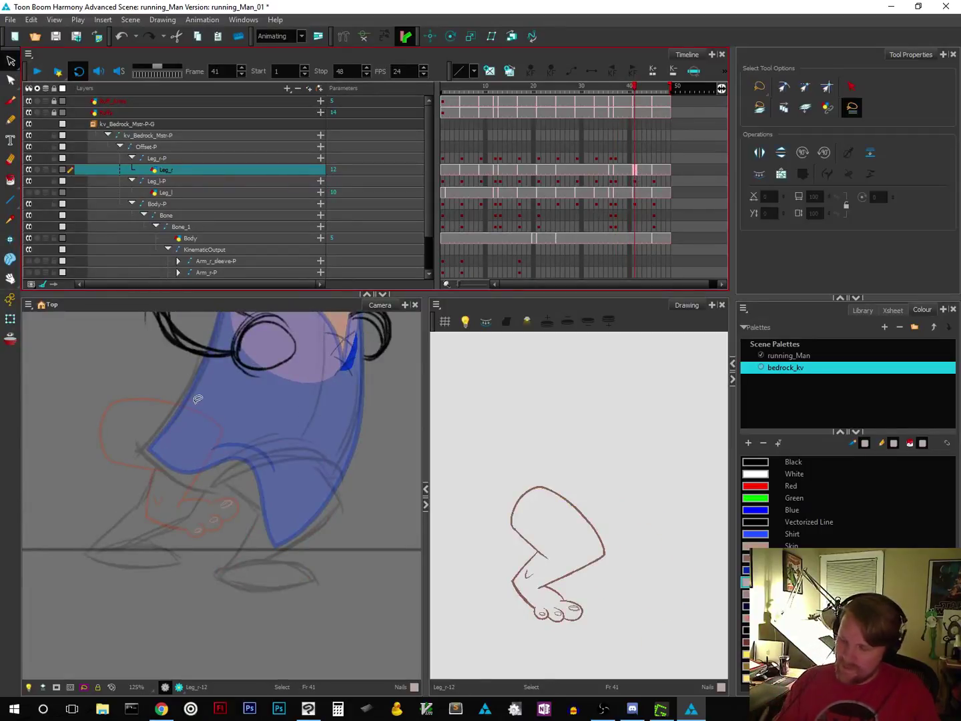
mouse_move(194, 387)
mouse_down()
mouse_move(143, 361)
mouse_move(64, 448)
mouse_move(173, 574)
mouse_move(287, 483)
mouse_move(181, 371)
mouse_move(195, 387)
mouse_up()
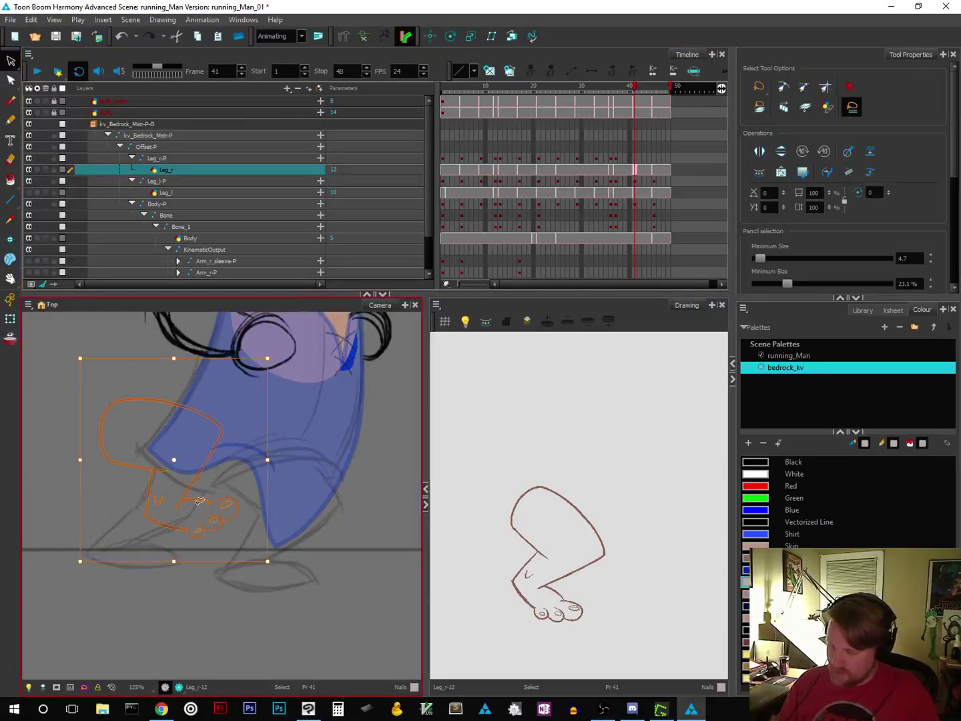
mouse_move(184, 500)
mouse_down()
mouse_move(220, 504)
mouse_move(279, 558)
mouse_move(259, 560)
mouse_up()
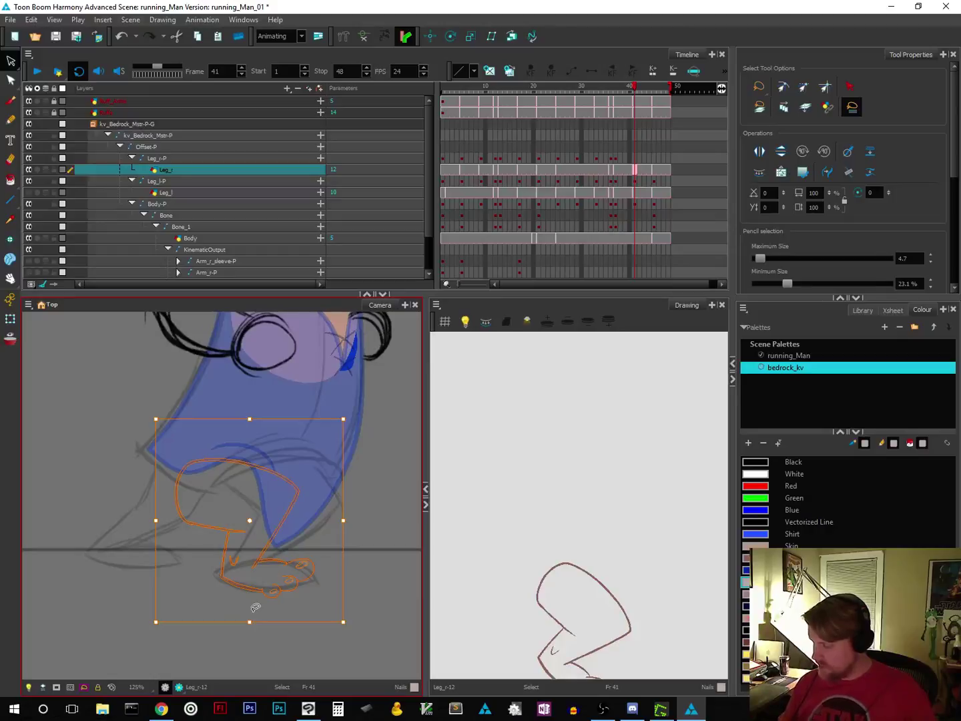
Step: Try a drawing pivot above the thigh of the right leg at frame 41, and move the rotation pivot onto the thigh's upper outline
drag(654, 605, 659, 457)
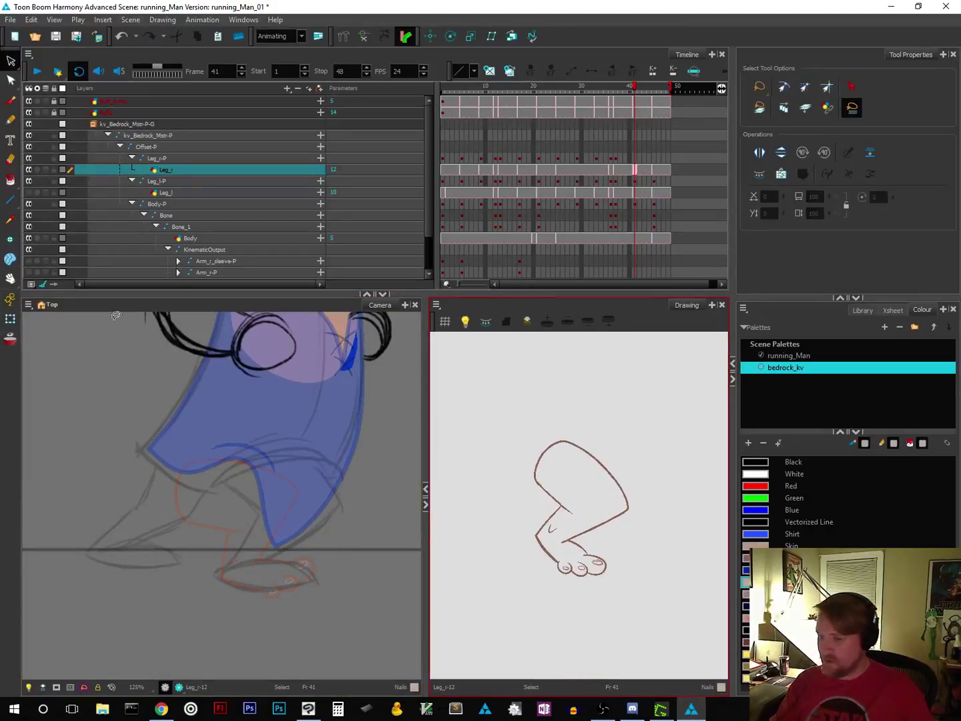
click(11, 240)
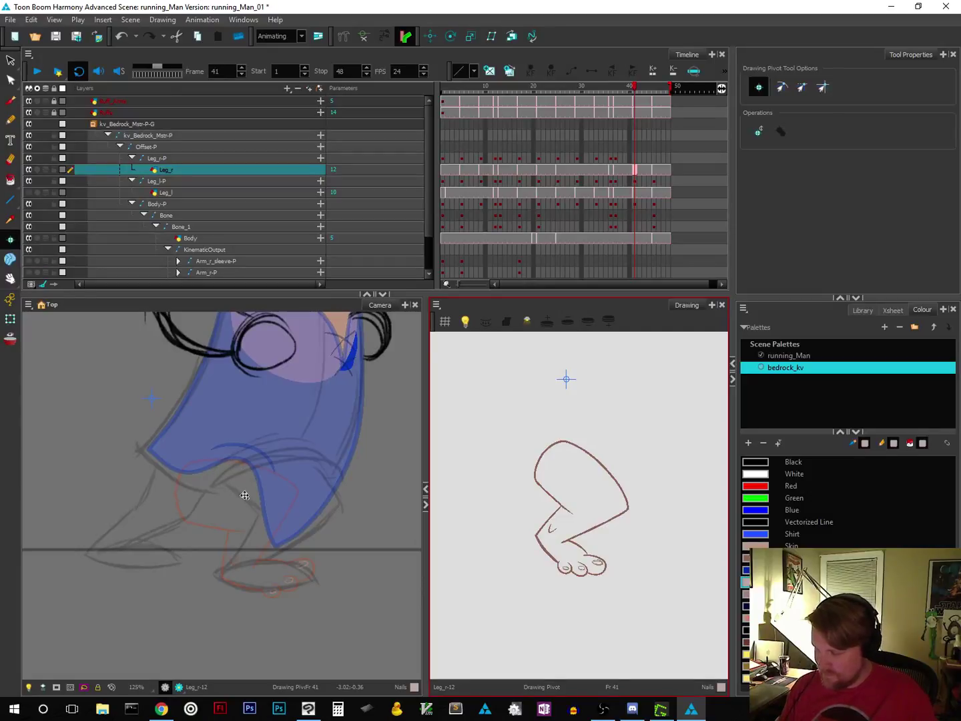
mouse_move(240, 460)
mouse_down()
mouse_move(235, 475)
mouse_move(223, 462)
mouse_move(217, 470)
mouse_move(230, 492)
mouse_up()
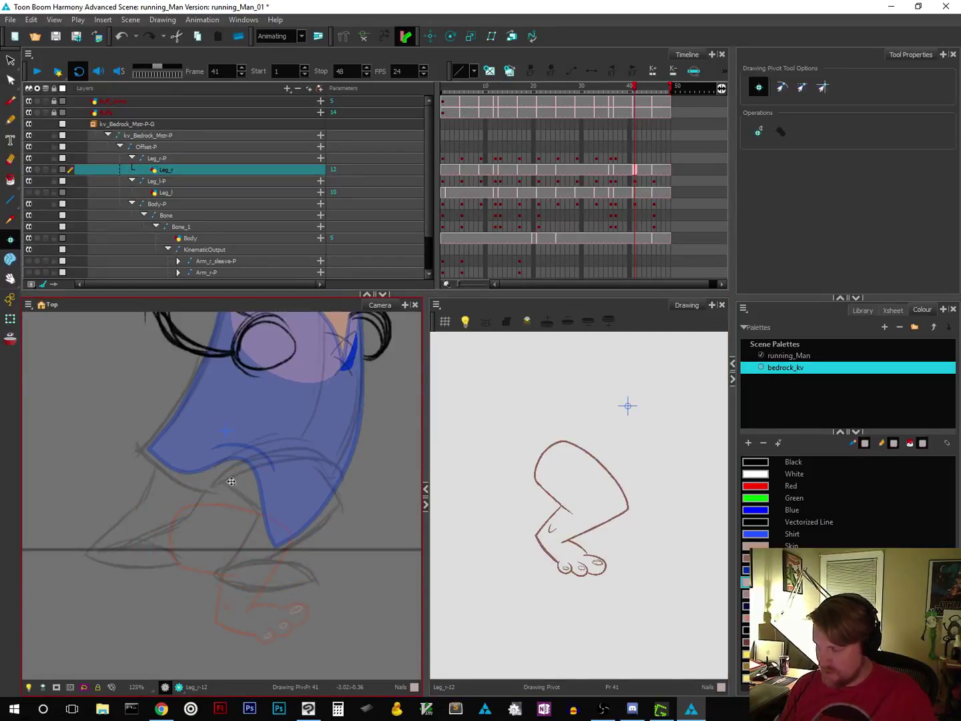
click(451, 36)
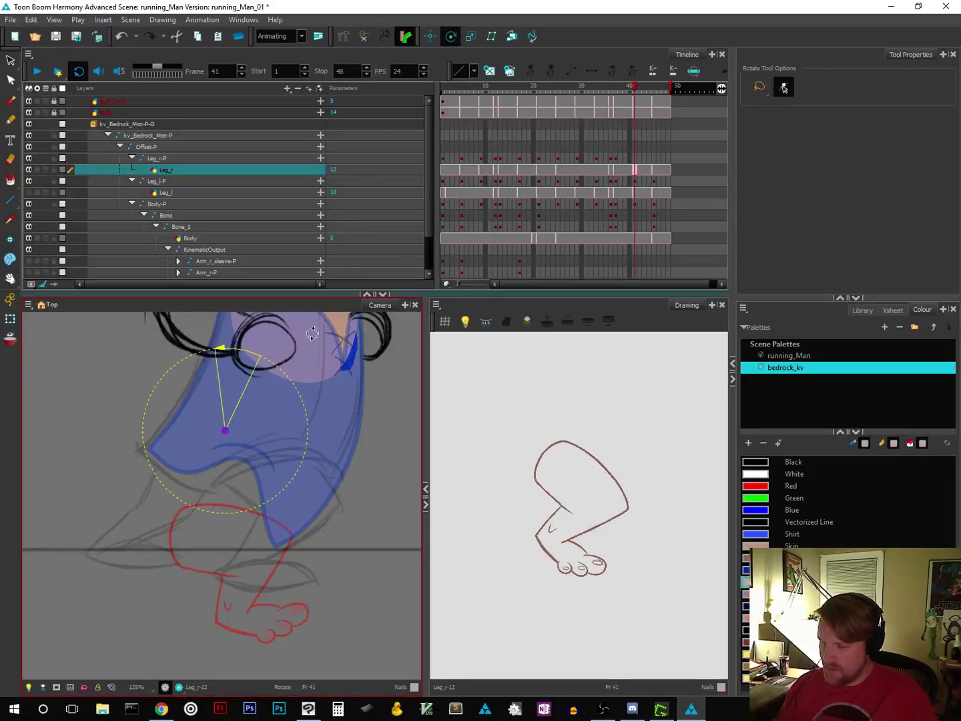
drag(226, 430, 233, 507)
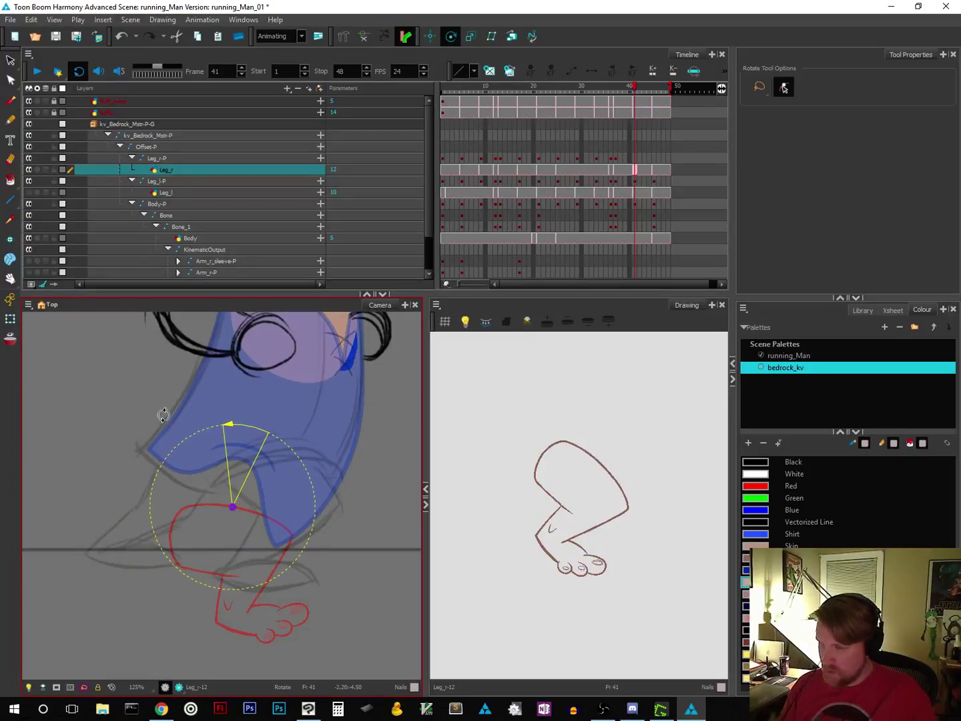
Step: Select the whole right leg drawing at frame 41 and move it up so the foot lines up with the sketched foot
click(13, 63)
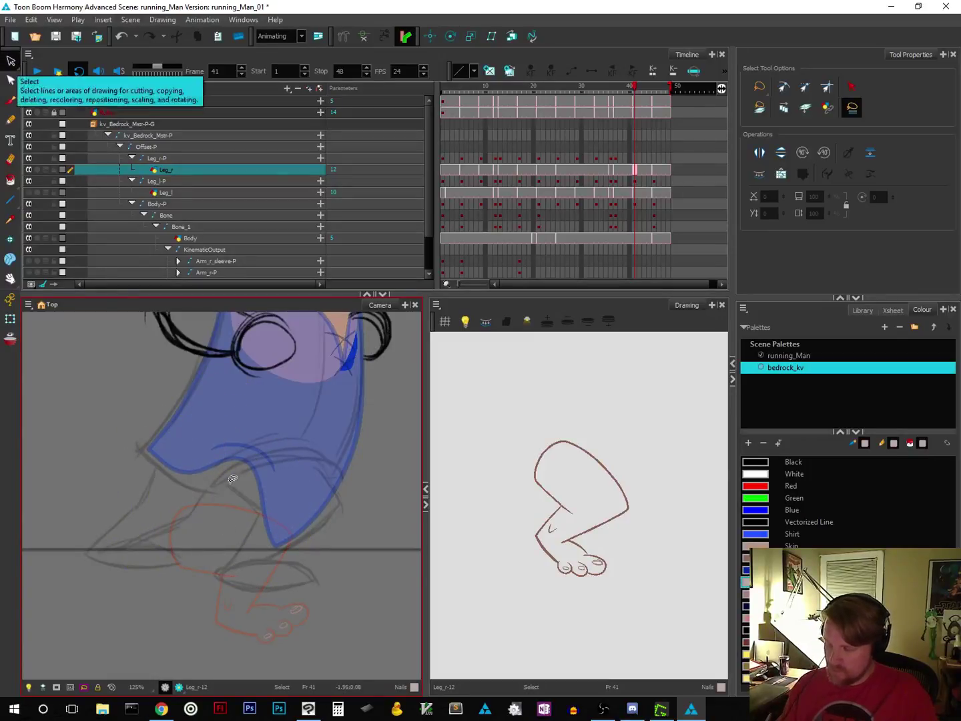
mouse_move(230, 473)
mouse_down()
mouse_move(155, 617)
mouse_move(276, 650)
mouse_move(360, 562)
mouse_move(277, 477)
mouse_up()
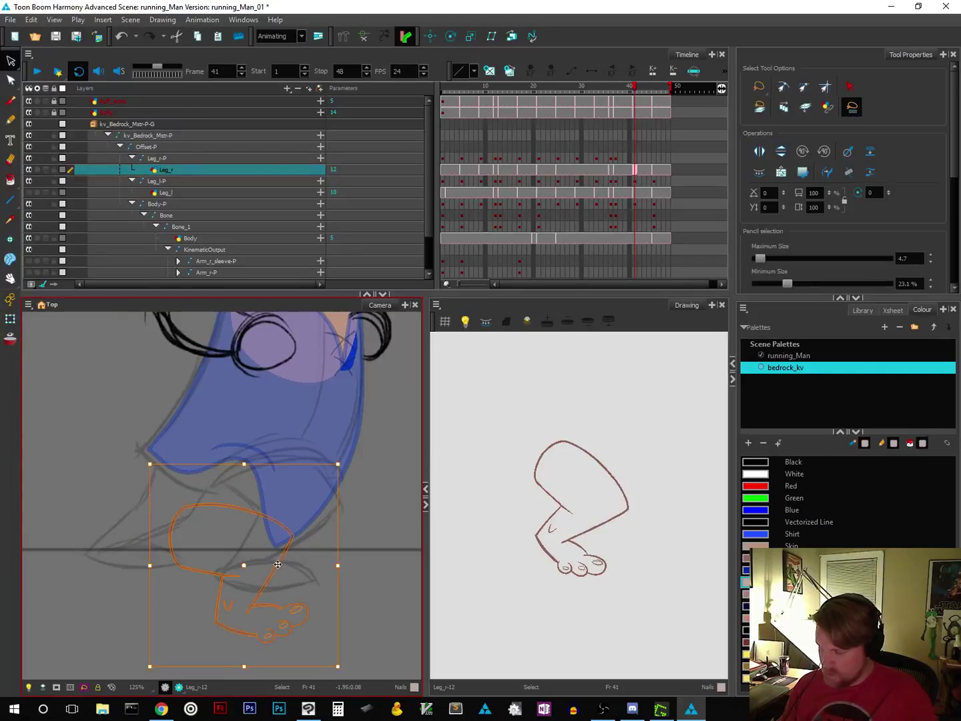
drag(281, 553, 285, 520)
Step: Place the rotation pivot on top of the thigh at frame 41, and move the drawing pivot onto the front of the upper thigh outline
click(10, 240)
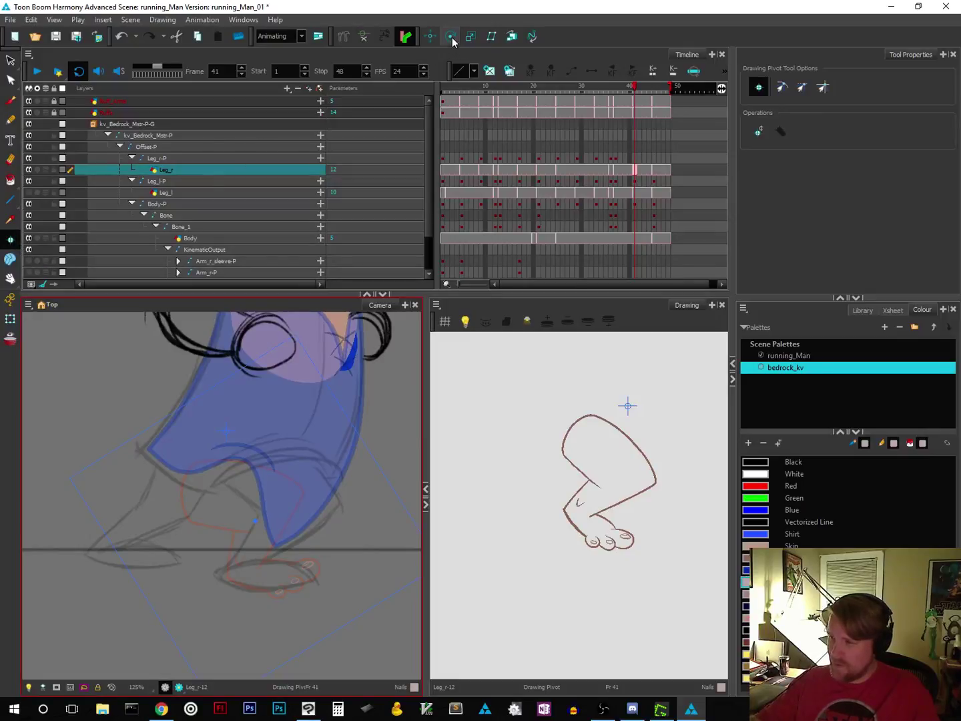
click(451, 37)
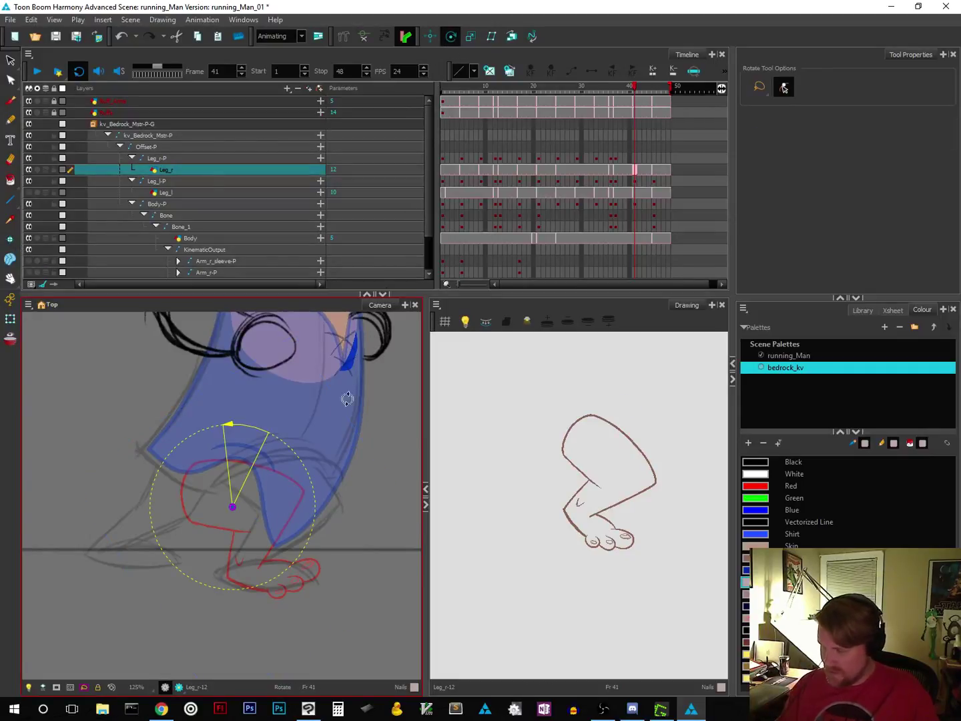
drag(232, 507, 240, 460)
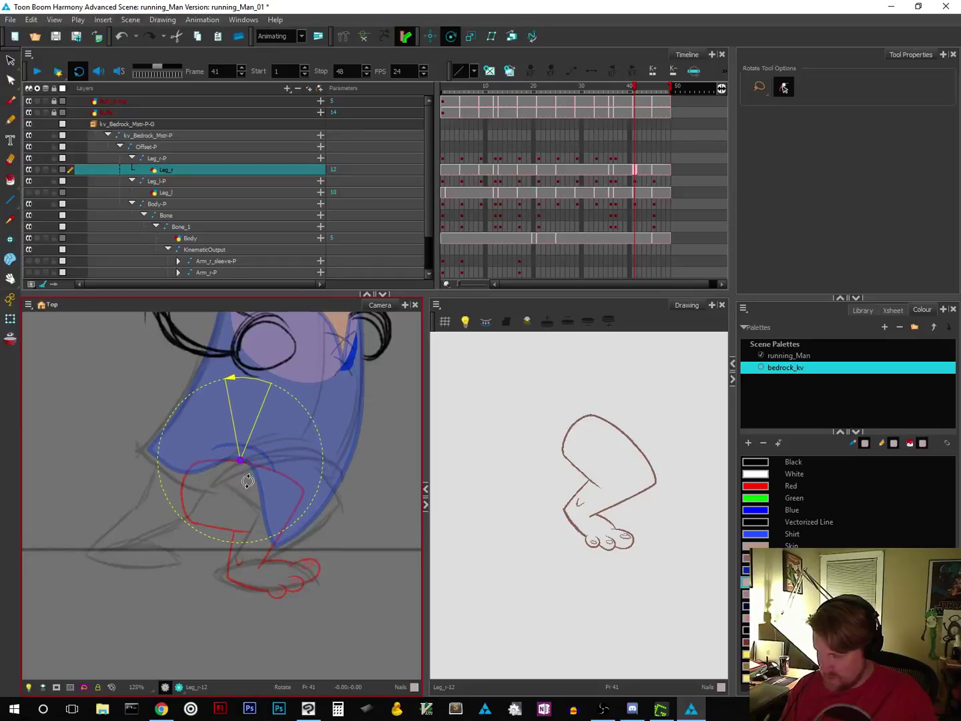
click(12, 240)
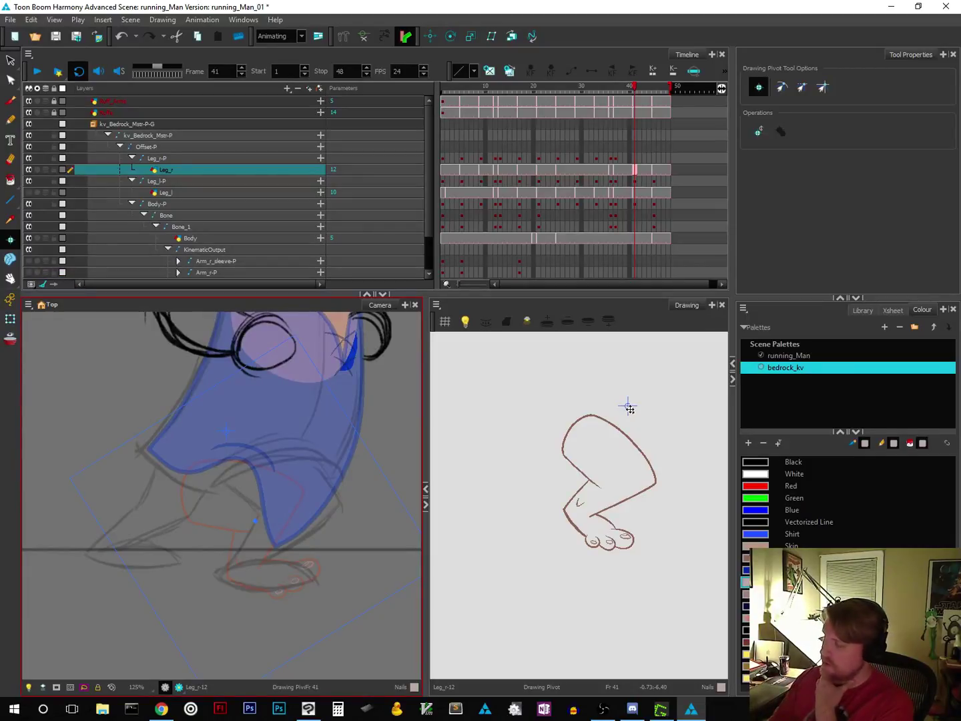
mouse_move(628, 407)
mouse_down()
mouse_move(609, 419)
mouse_move(622, 427)
mouse_up()
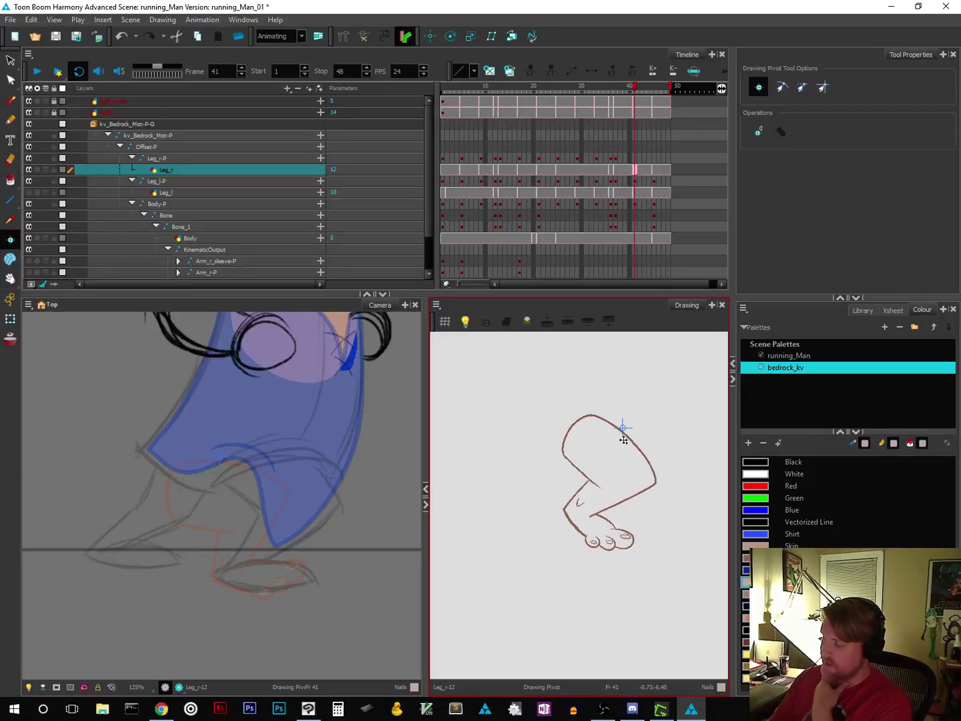
mouse_move(622, 428)
mouse_down()
mouse_move(612, 420)
mouse_move(623, 429)
mouse_up()
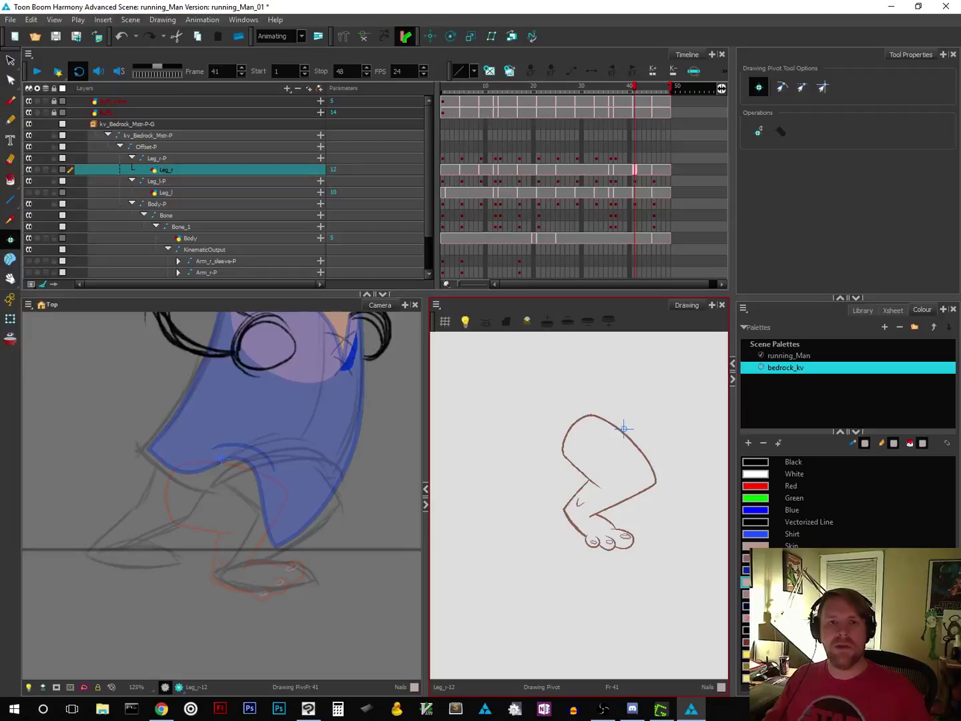
key(alt+Tab)
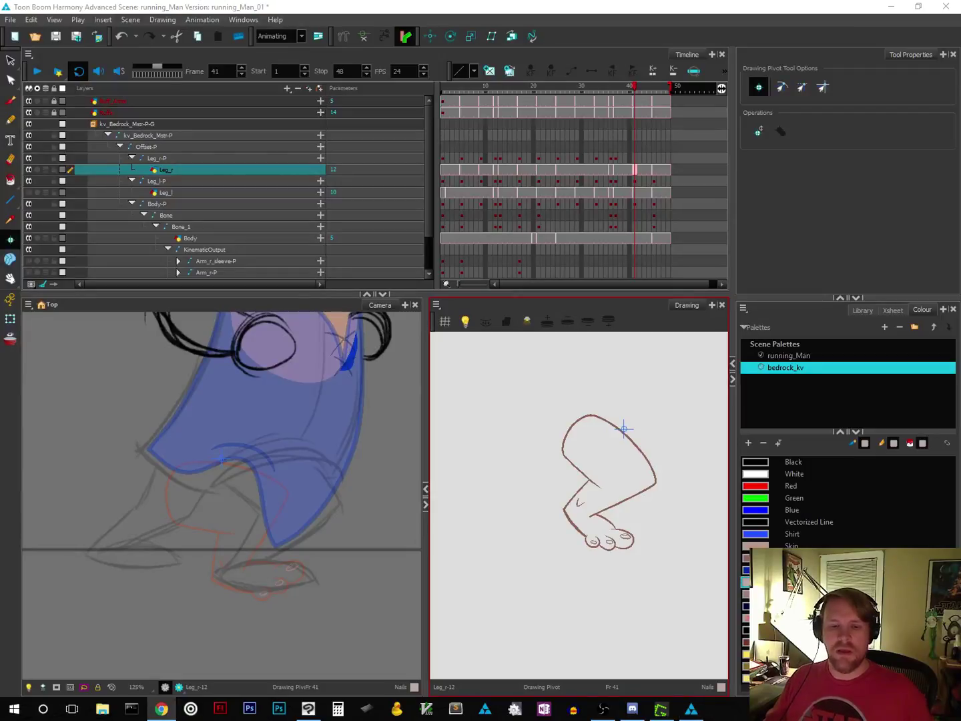